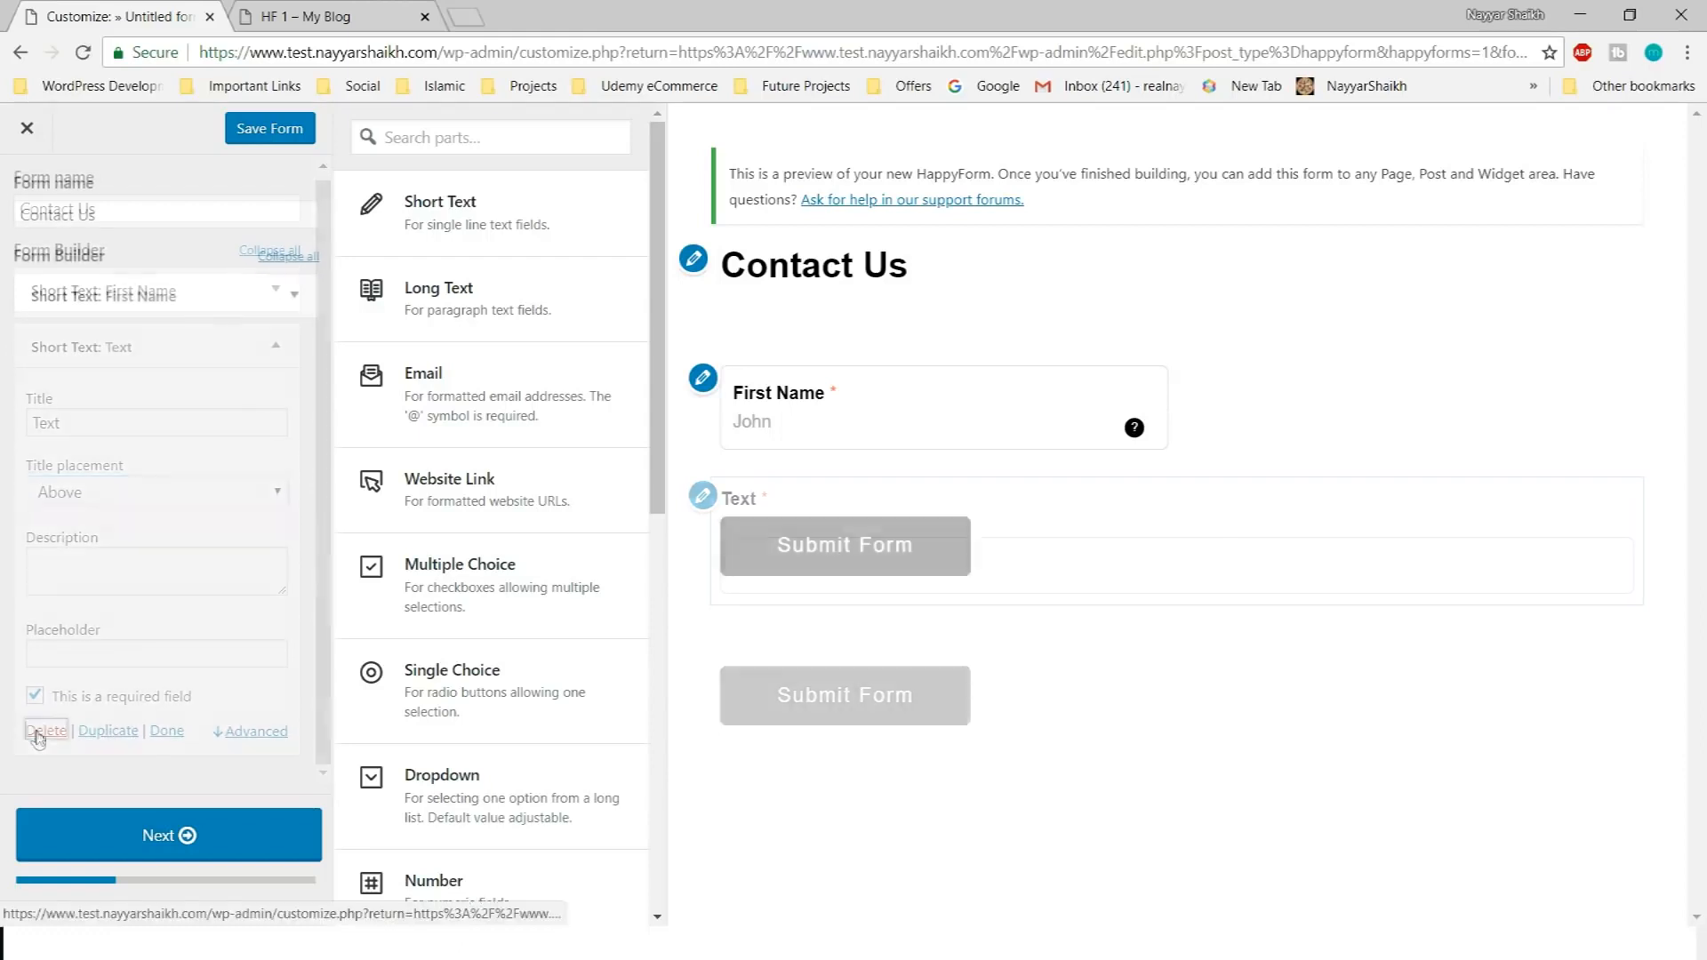
Delete the extra Text field and retitle the copied field 'Last Name' with description 'Last'
scroll(225, 569, down, 4)
click(108, 732)
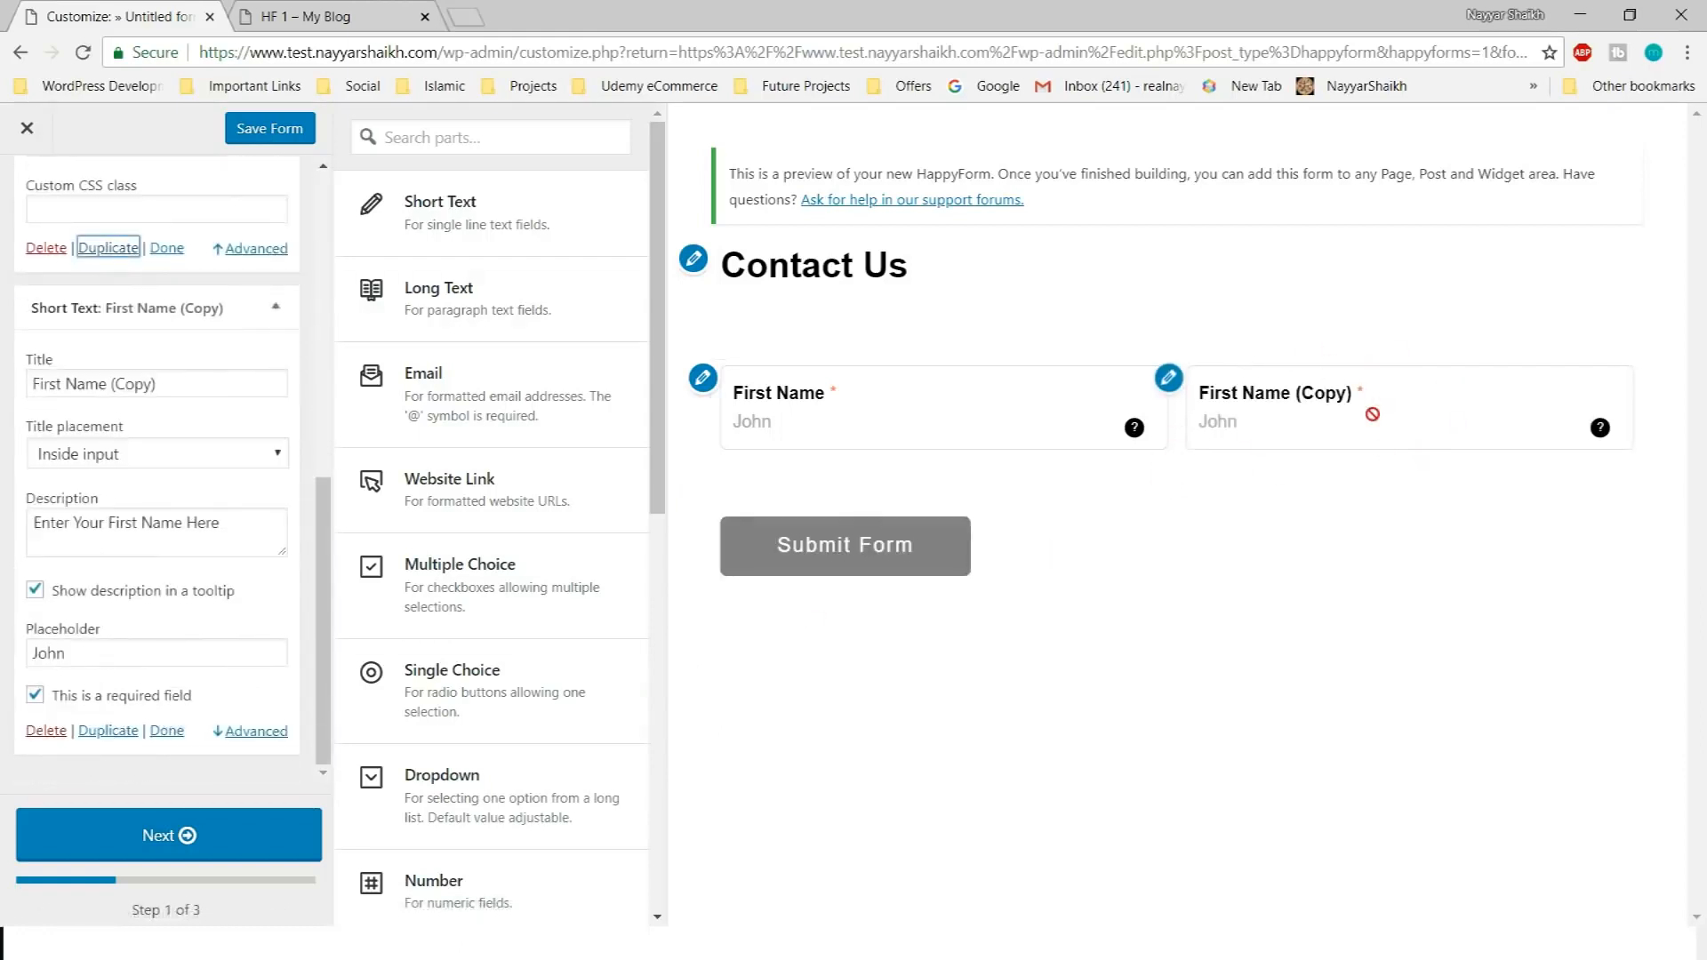
triple_click(151, 383)
text(Last Name)
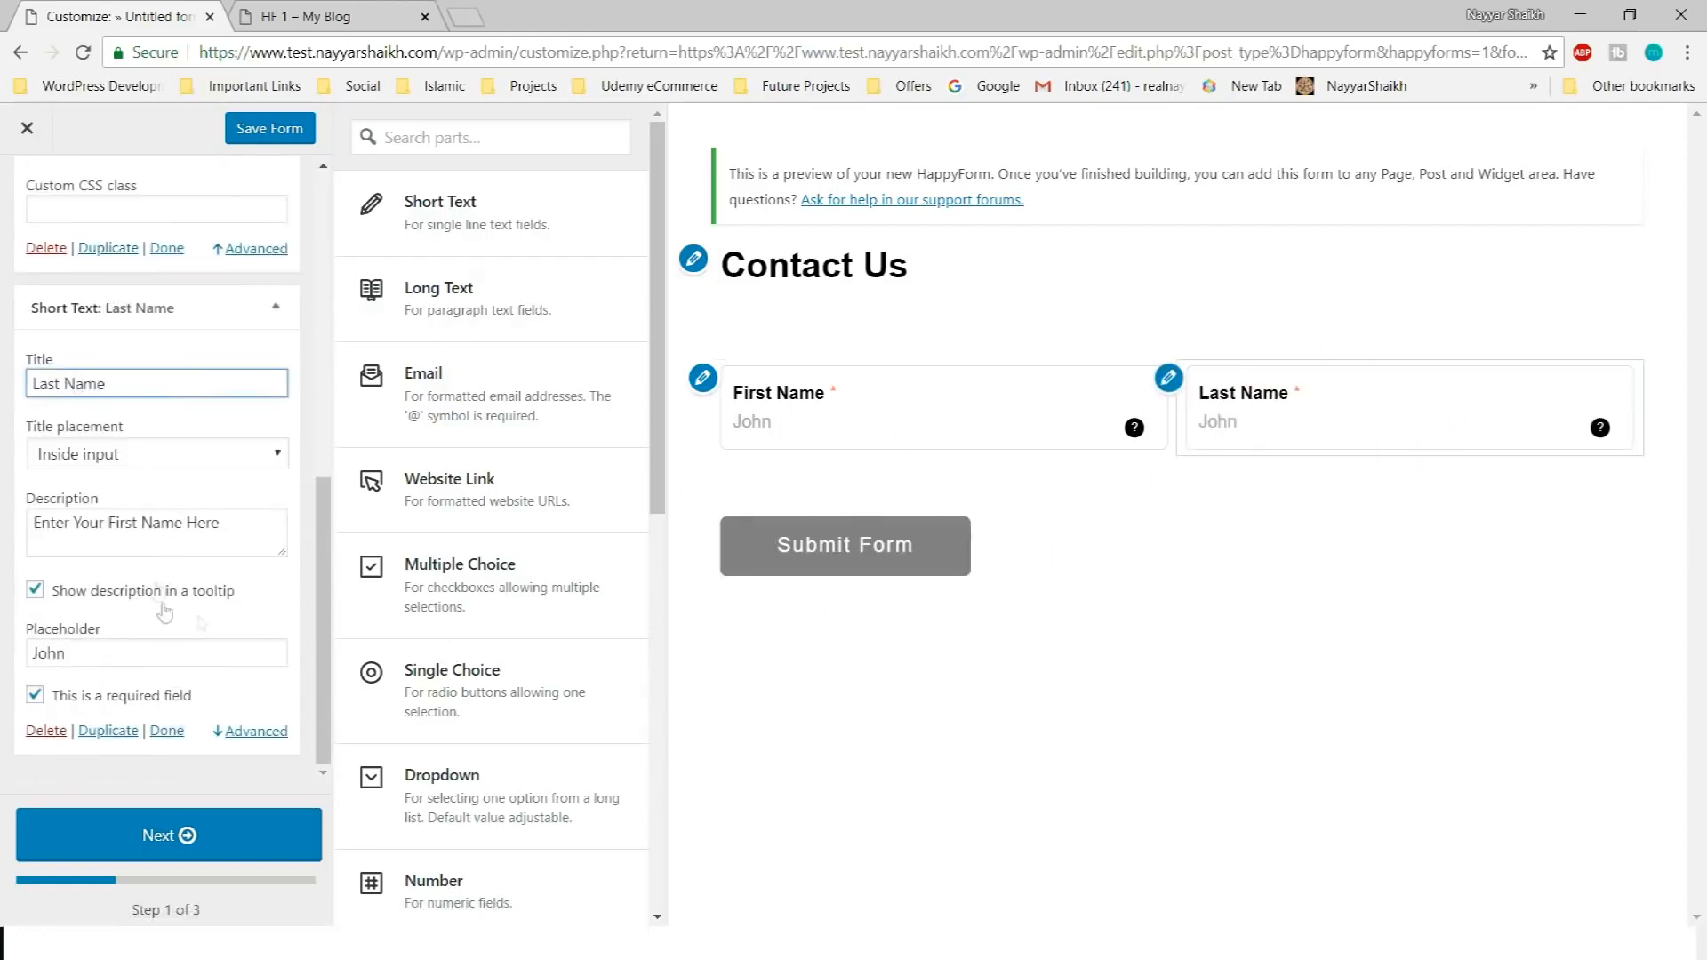
double_click(114, 522)
text(Last)
Set the Last Name placeholder to Doe and collapse both name fields
click(150, 656)
click(276, 306)
click(294, 295)
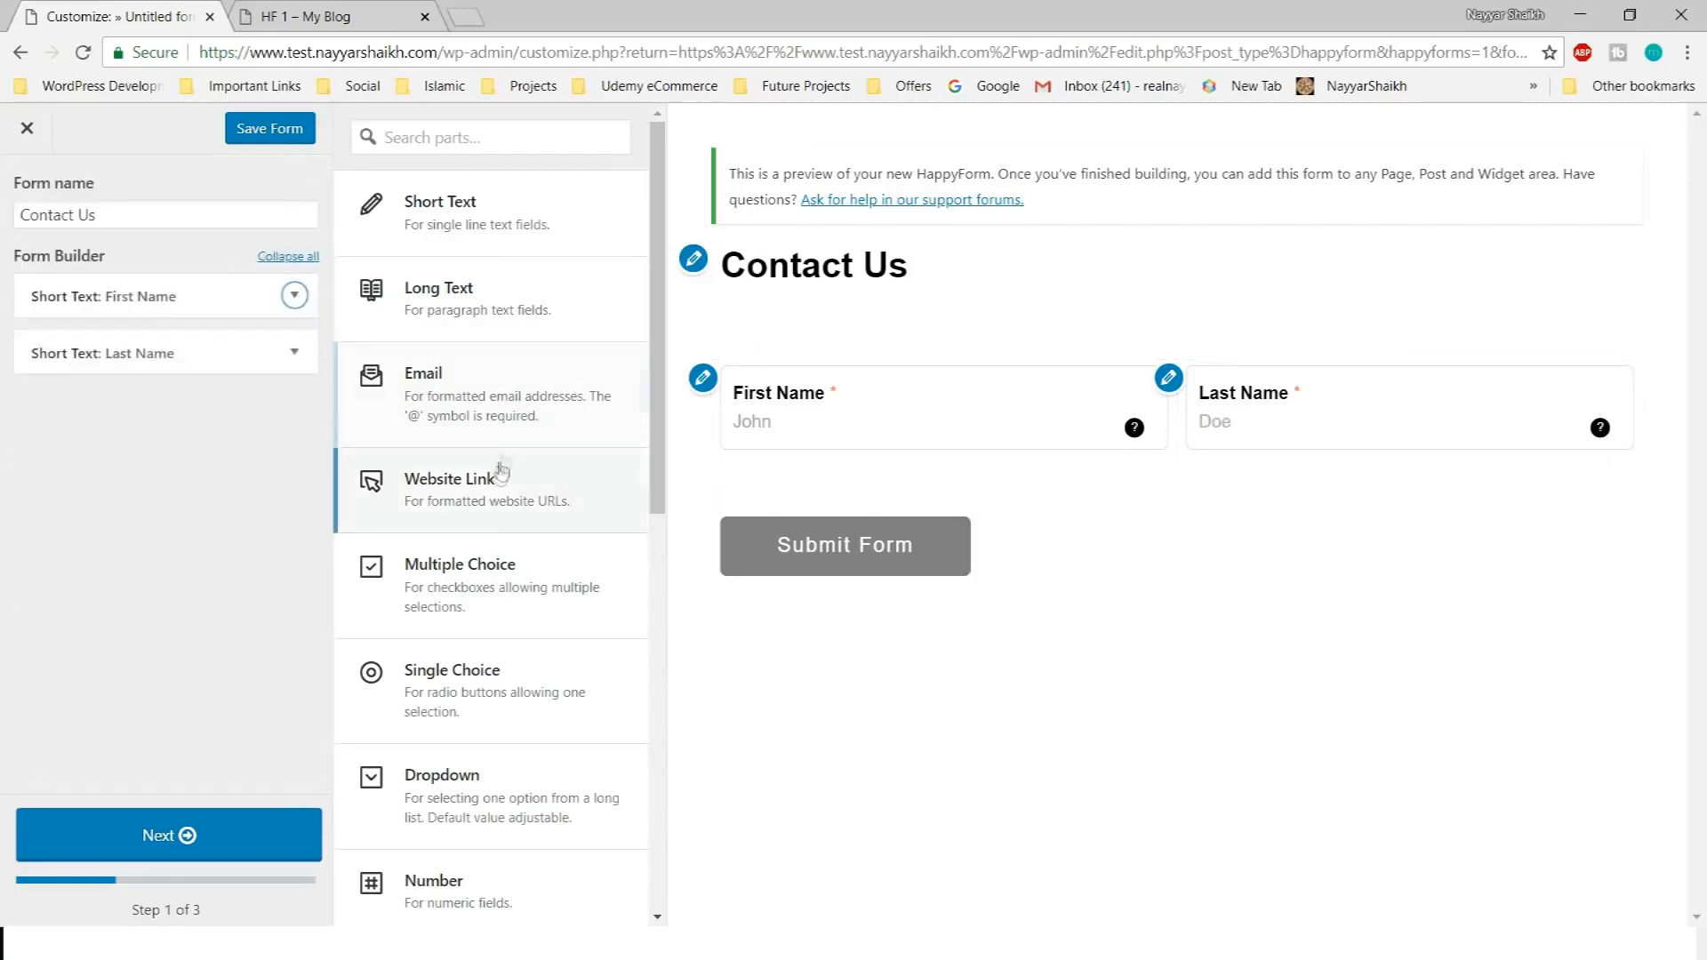
Add a short-text field titled 'Ph', then delete it
click(504, 217)
triple_click(136, 484)
text(Phone N)
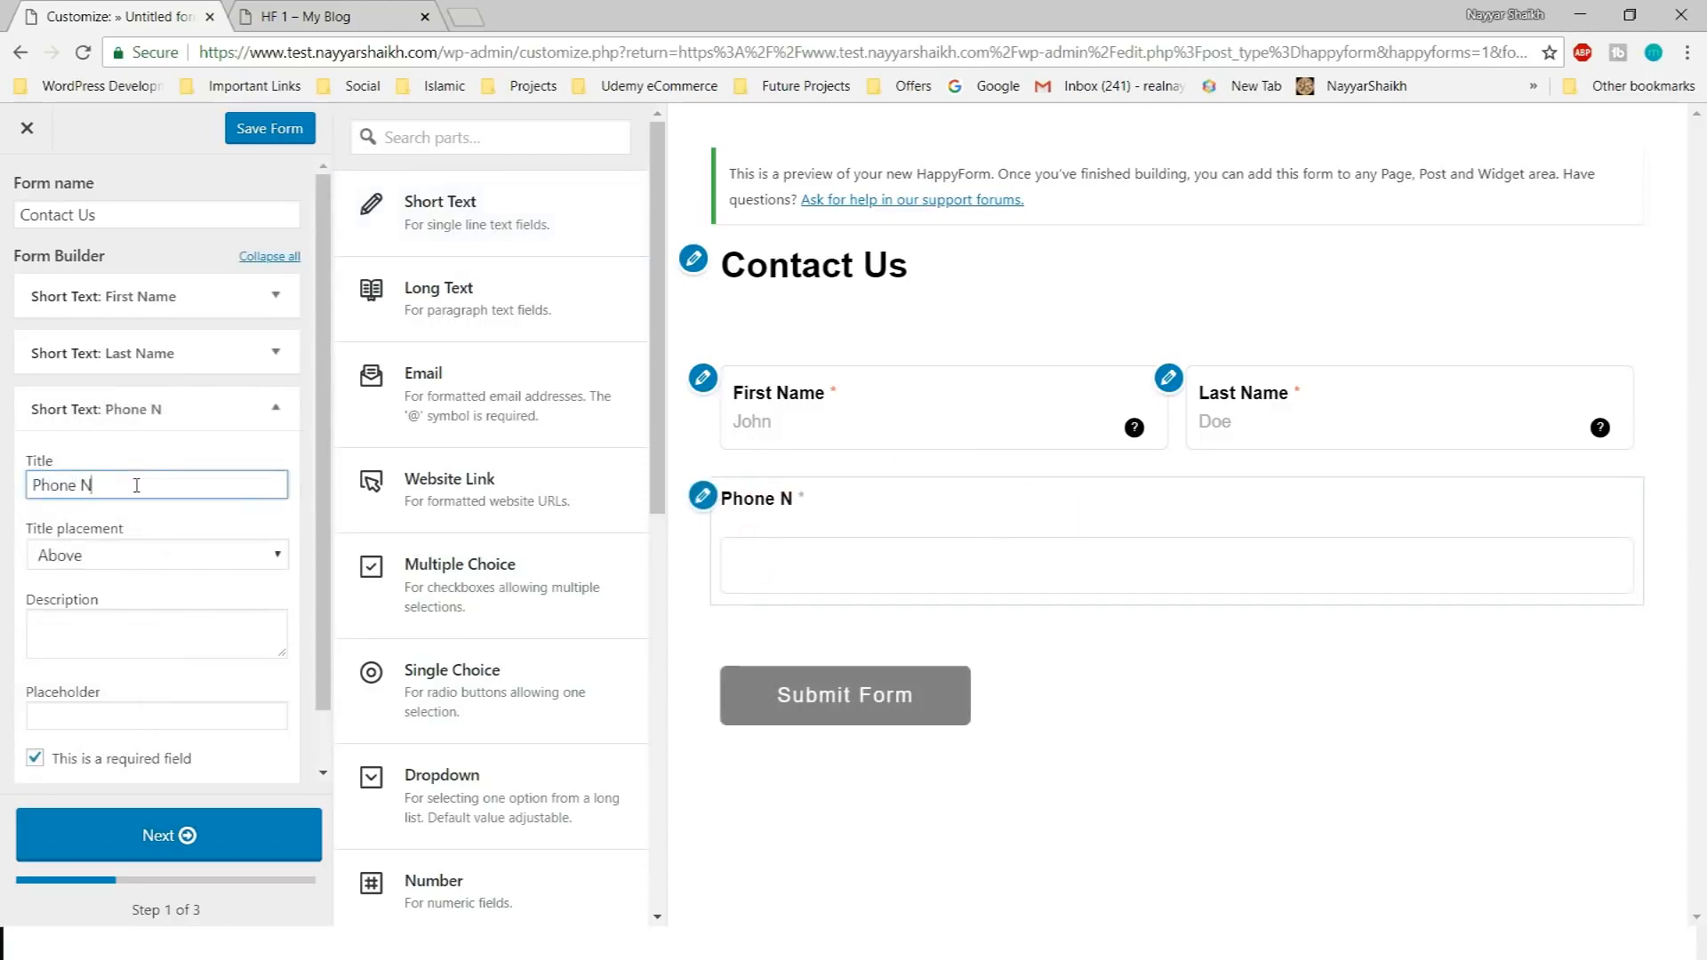
scroll(146, 551, down, 1)
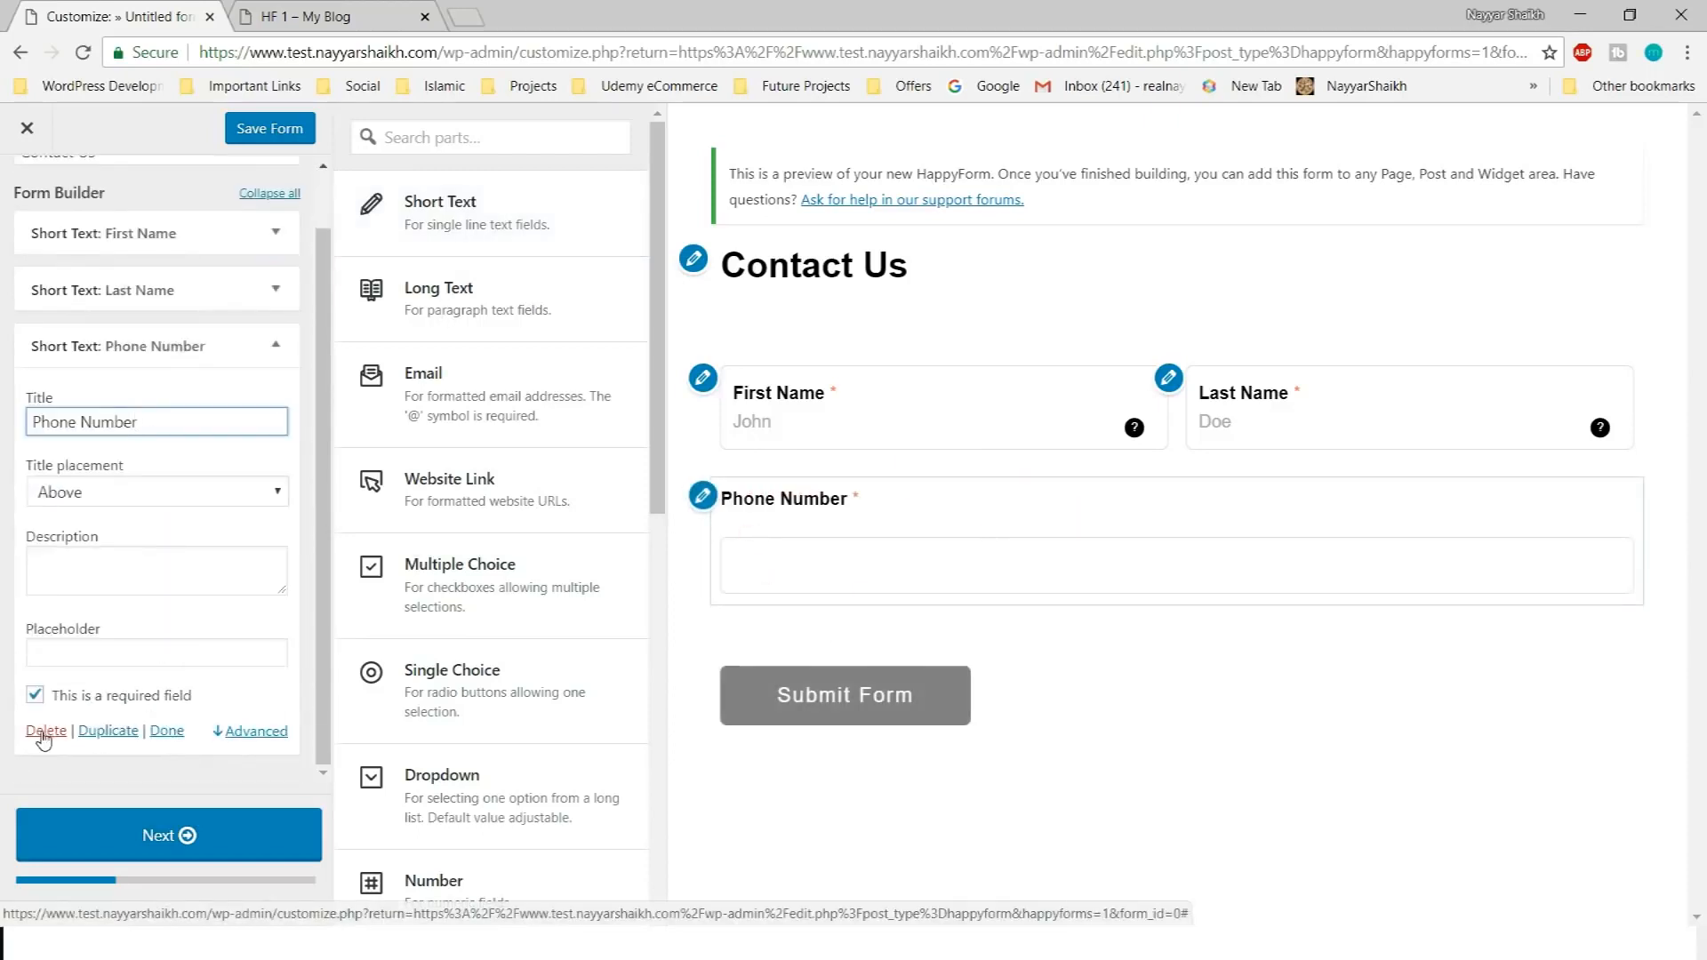
click(845, 578)
click(47, 730)
scroll(500, 402, down, 8)
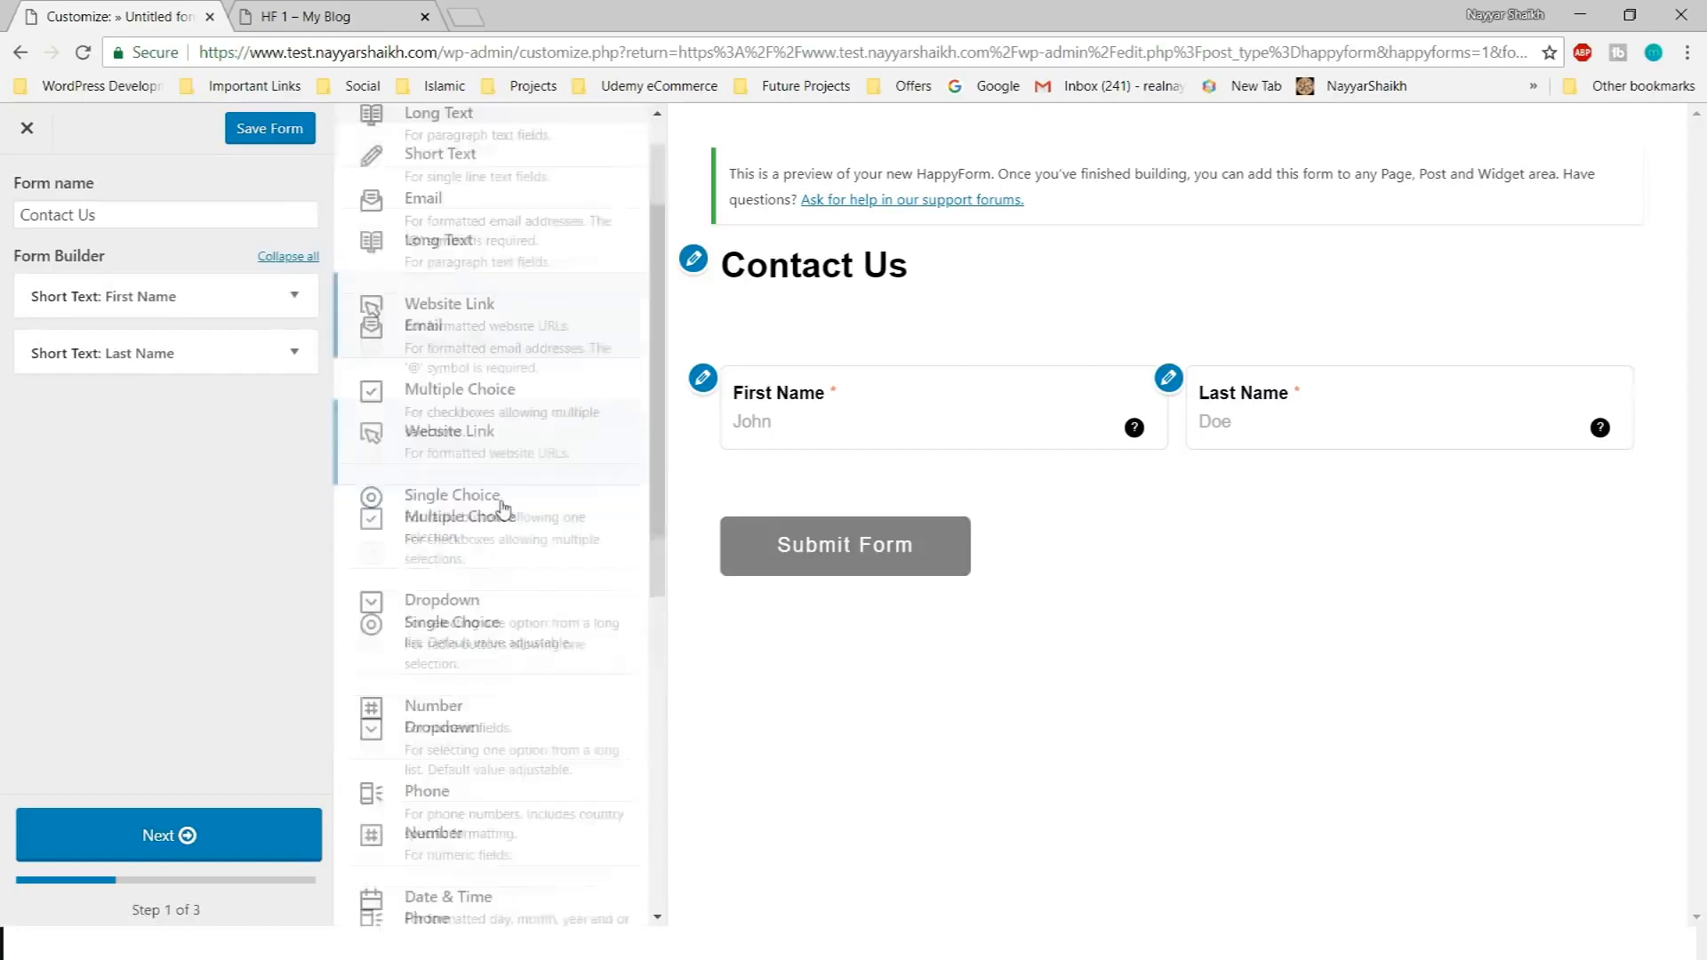
scroll(500, 403, up, 1)
scroll(480, 356, up, 1)
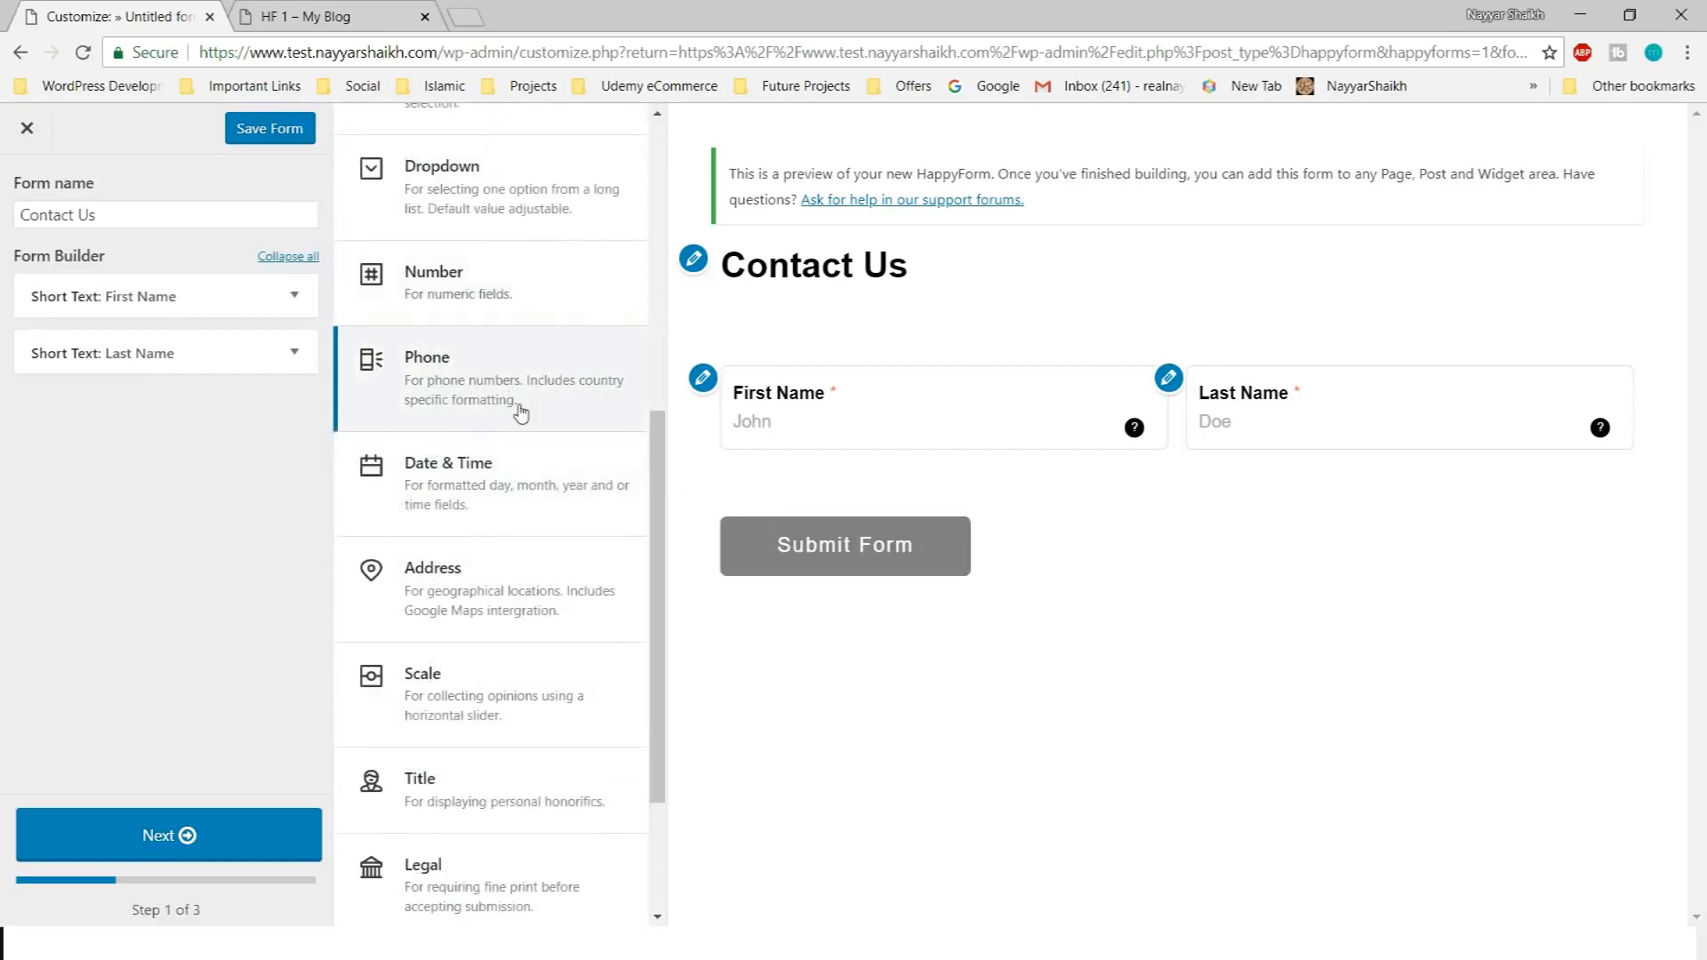
Add a Phone part with title placement Inside, applied to all fields
click(520, 411)
click(157, 492)
click(158, 492)
click(158, 492)
click(96, 580)
click(95, 538)
Give the phone field the tooltip description 'Enter Your Phone Number Here'
click(267, 600)
text(Enter Your P)
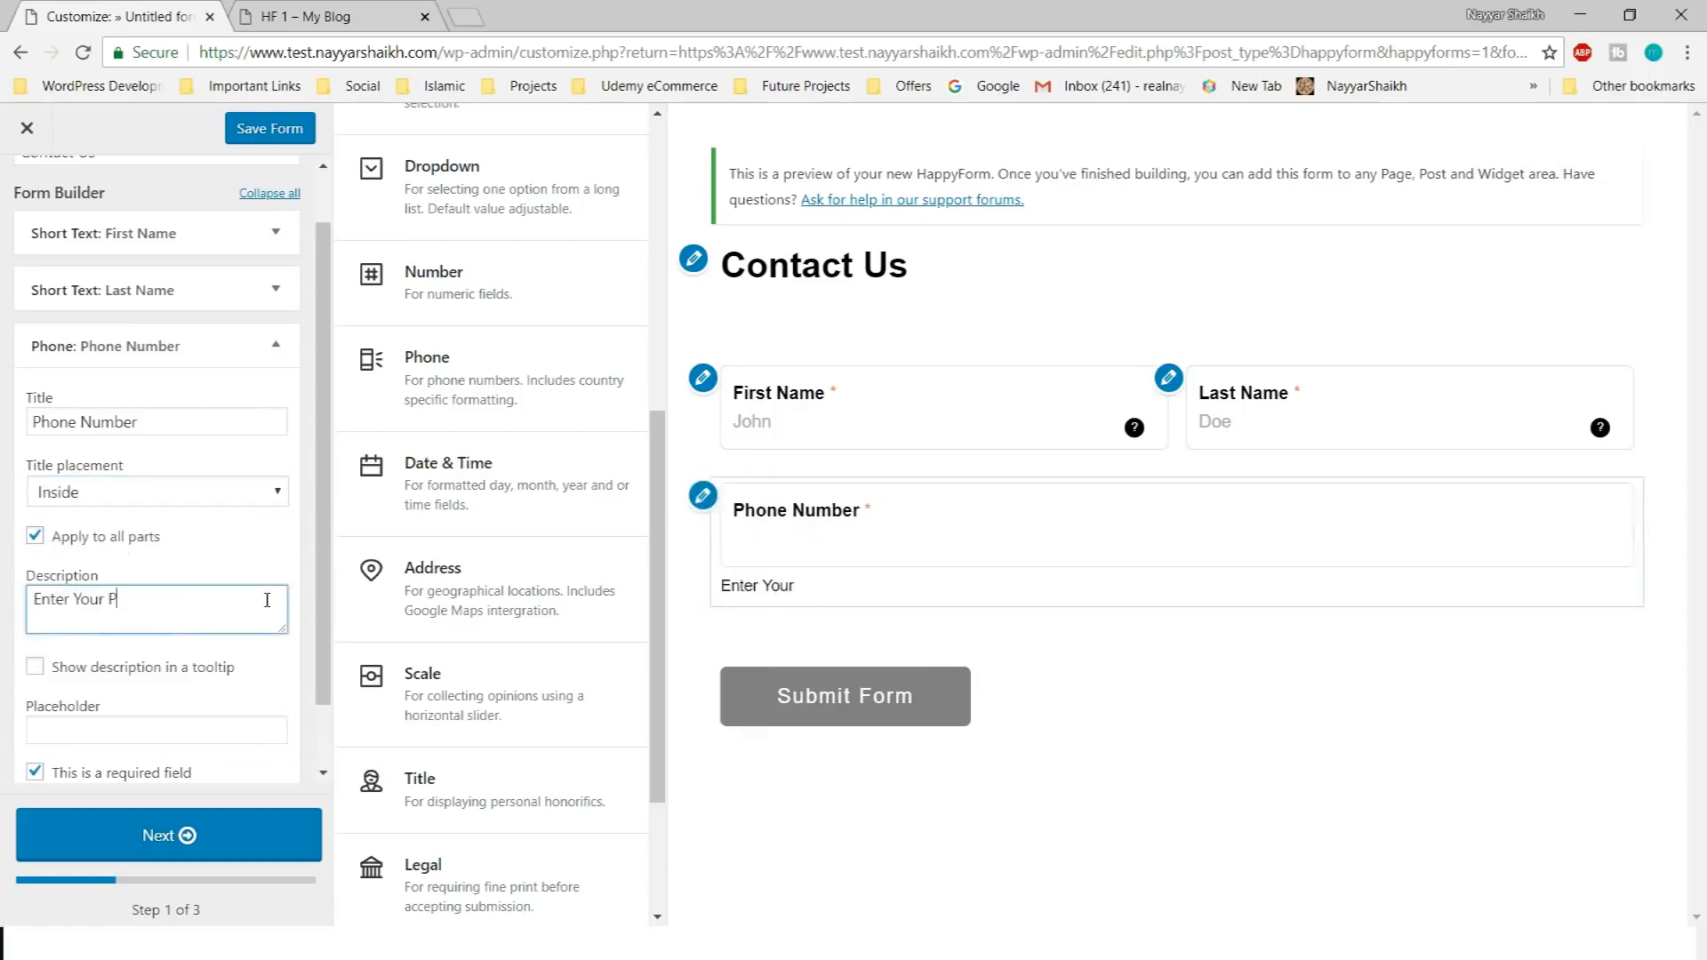
text(hone Number Here)
click(35, 667)
scroll(35, 667, down, 1)
Enter a sample phone-number placeholder and collapse the Phone Number settings
click(245, 642)
text(+91-91236547890)
click(167, 731)
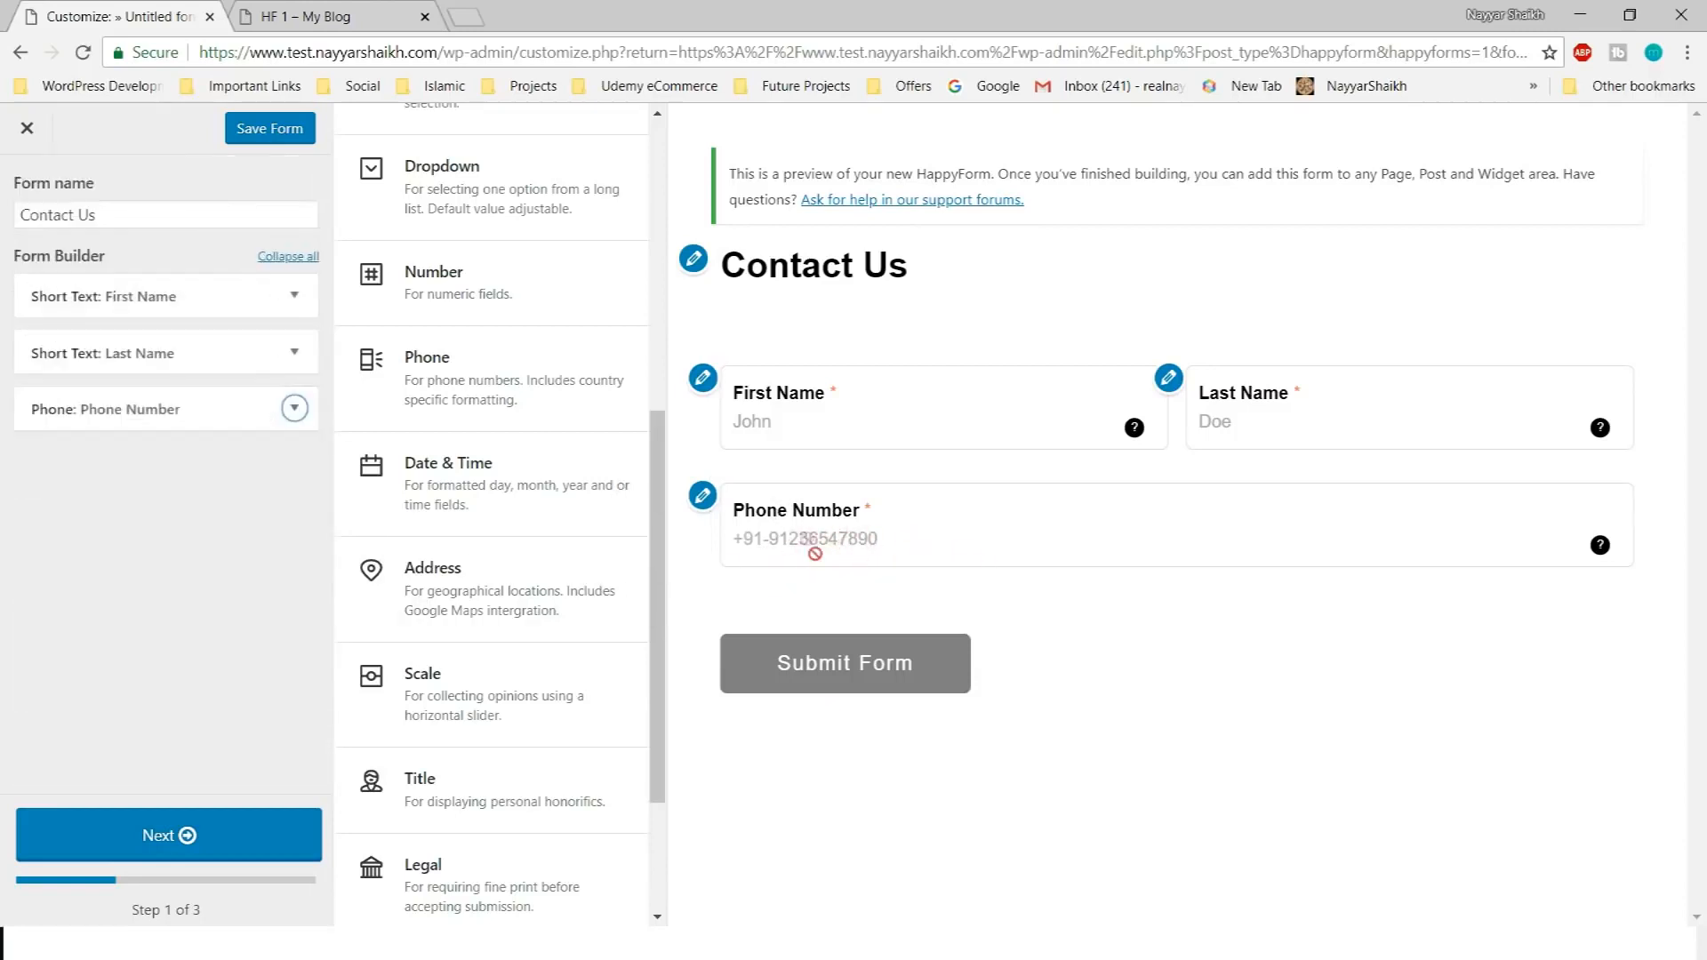
scroll(573, 644, down, 3)
drag(581, 620, 959, 412)
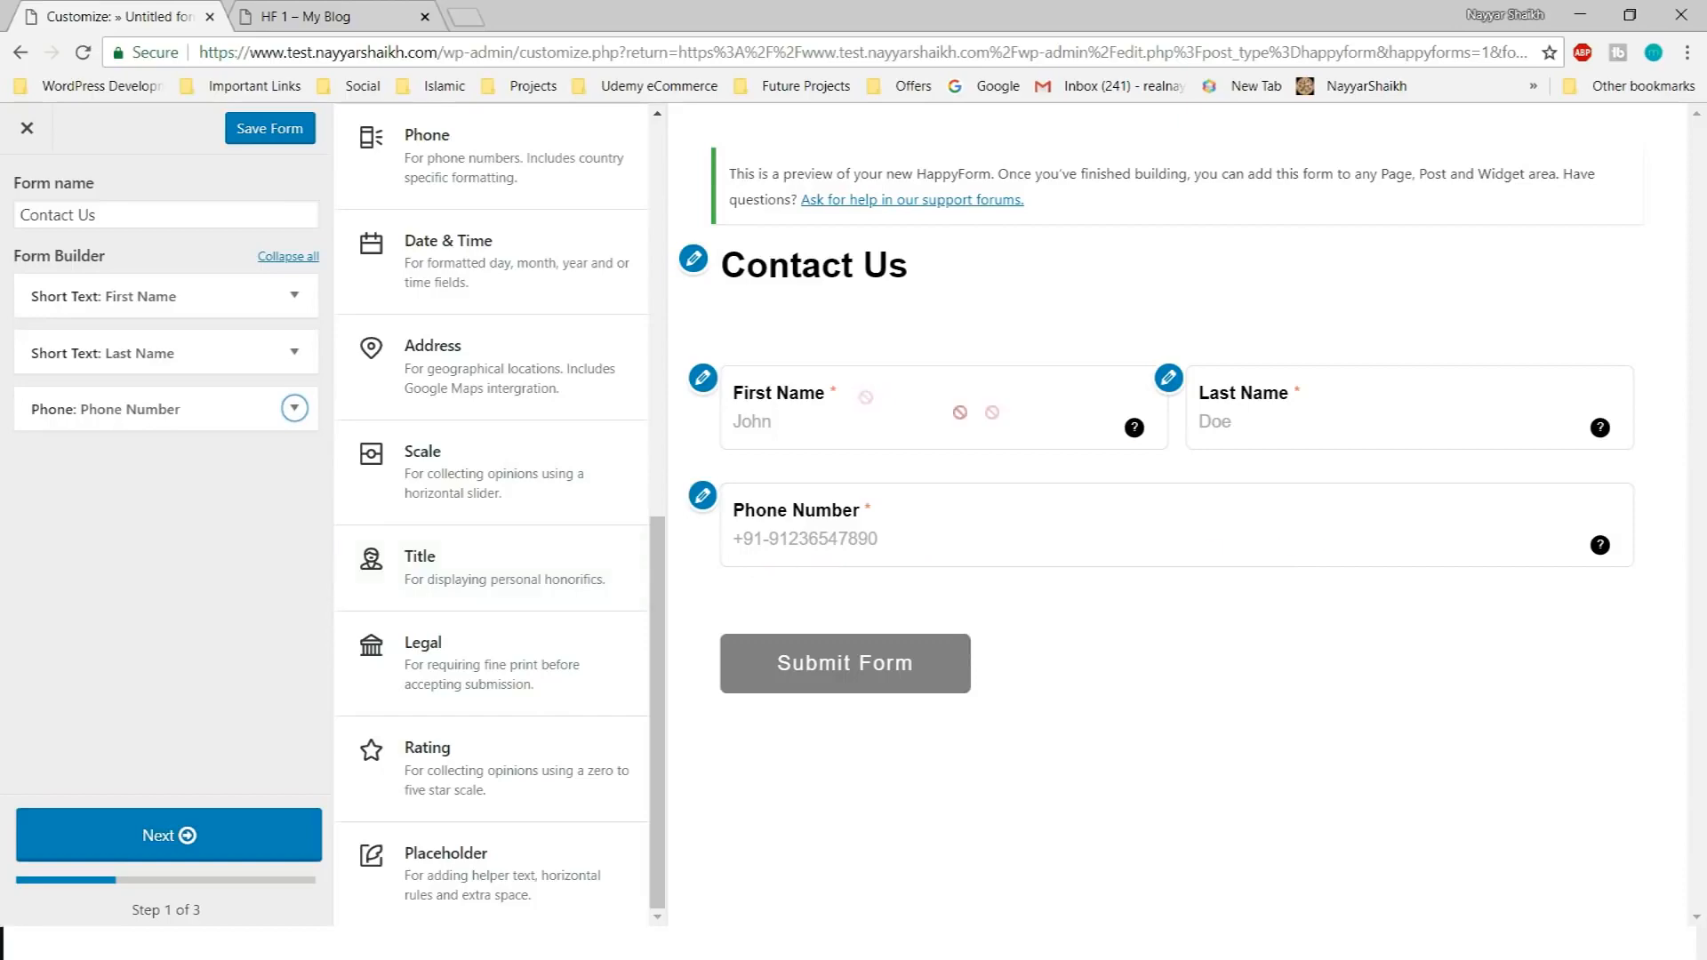
Add a Long Text part and retitle it Message
scroll(613, 511, up, 4)
scroll(480, 596, up, 4)
scroll(522, 566, down, 8)
scroll(520, 562, up, 8)
click(499, 303)
double_click(129, 541)
Place the Message title inside the field and begin the description 'Please Type...'
click(155, 611)
click(71, 701)
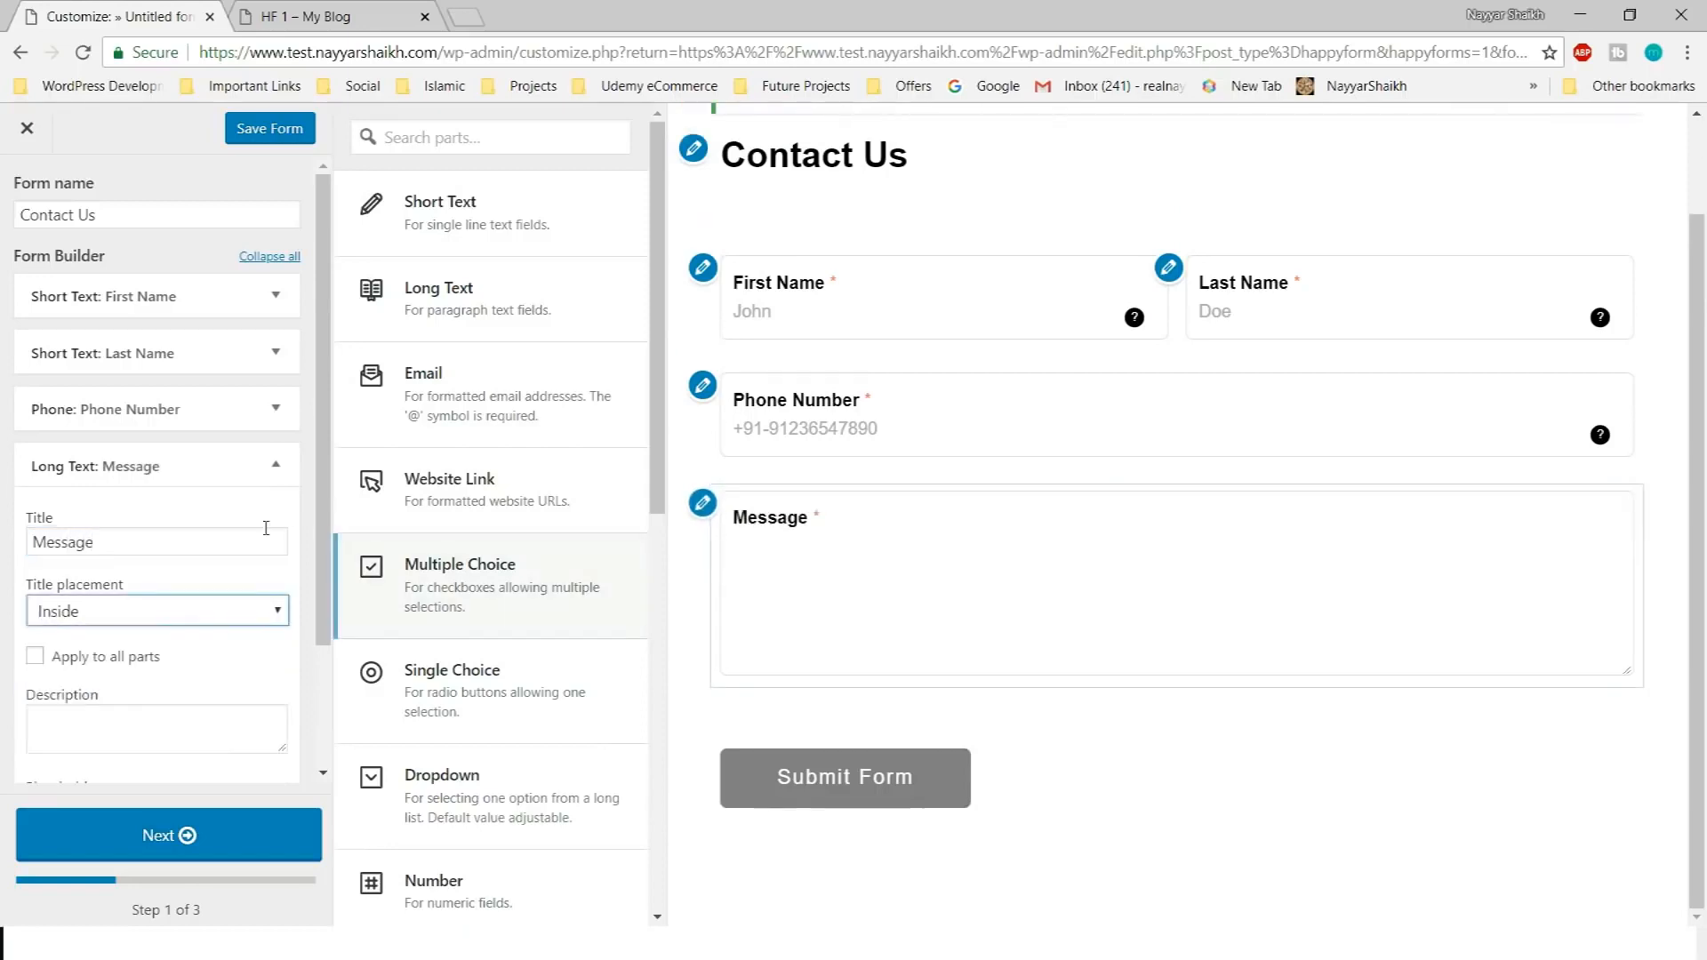
click(151, 613)
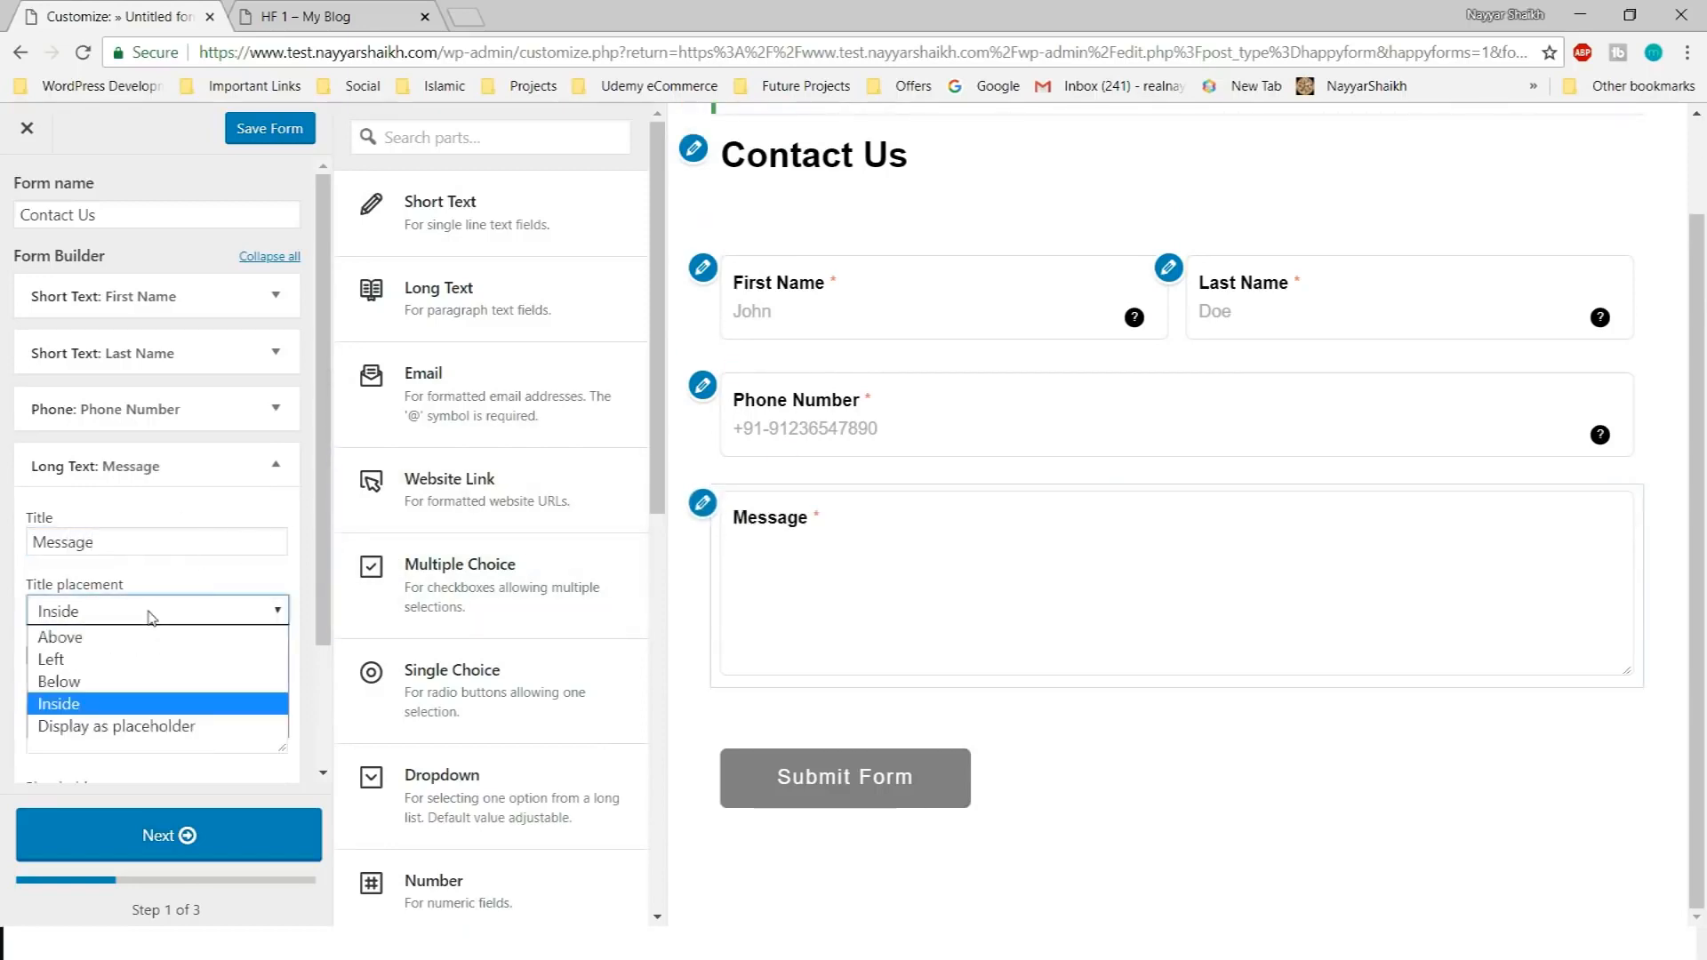
click(156, 615)
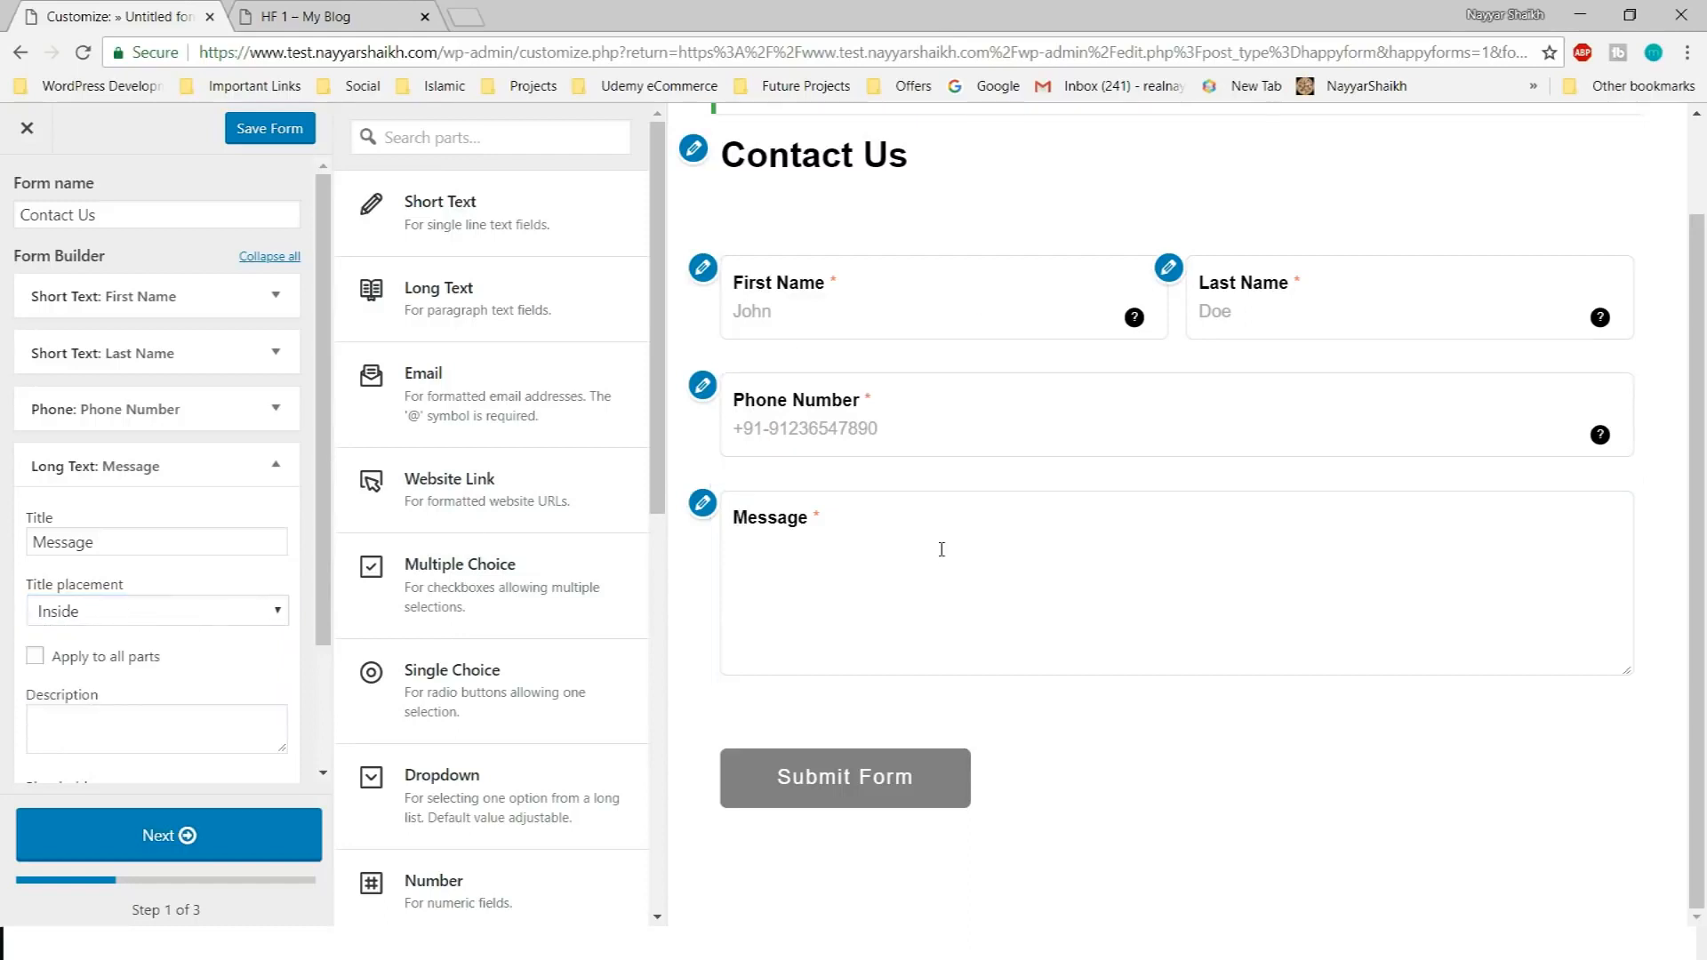
scroll(160, 667, down, 2)
click(155, 569)
text(Please Type)
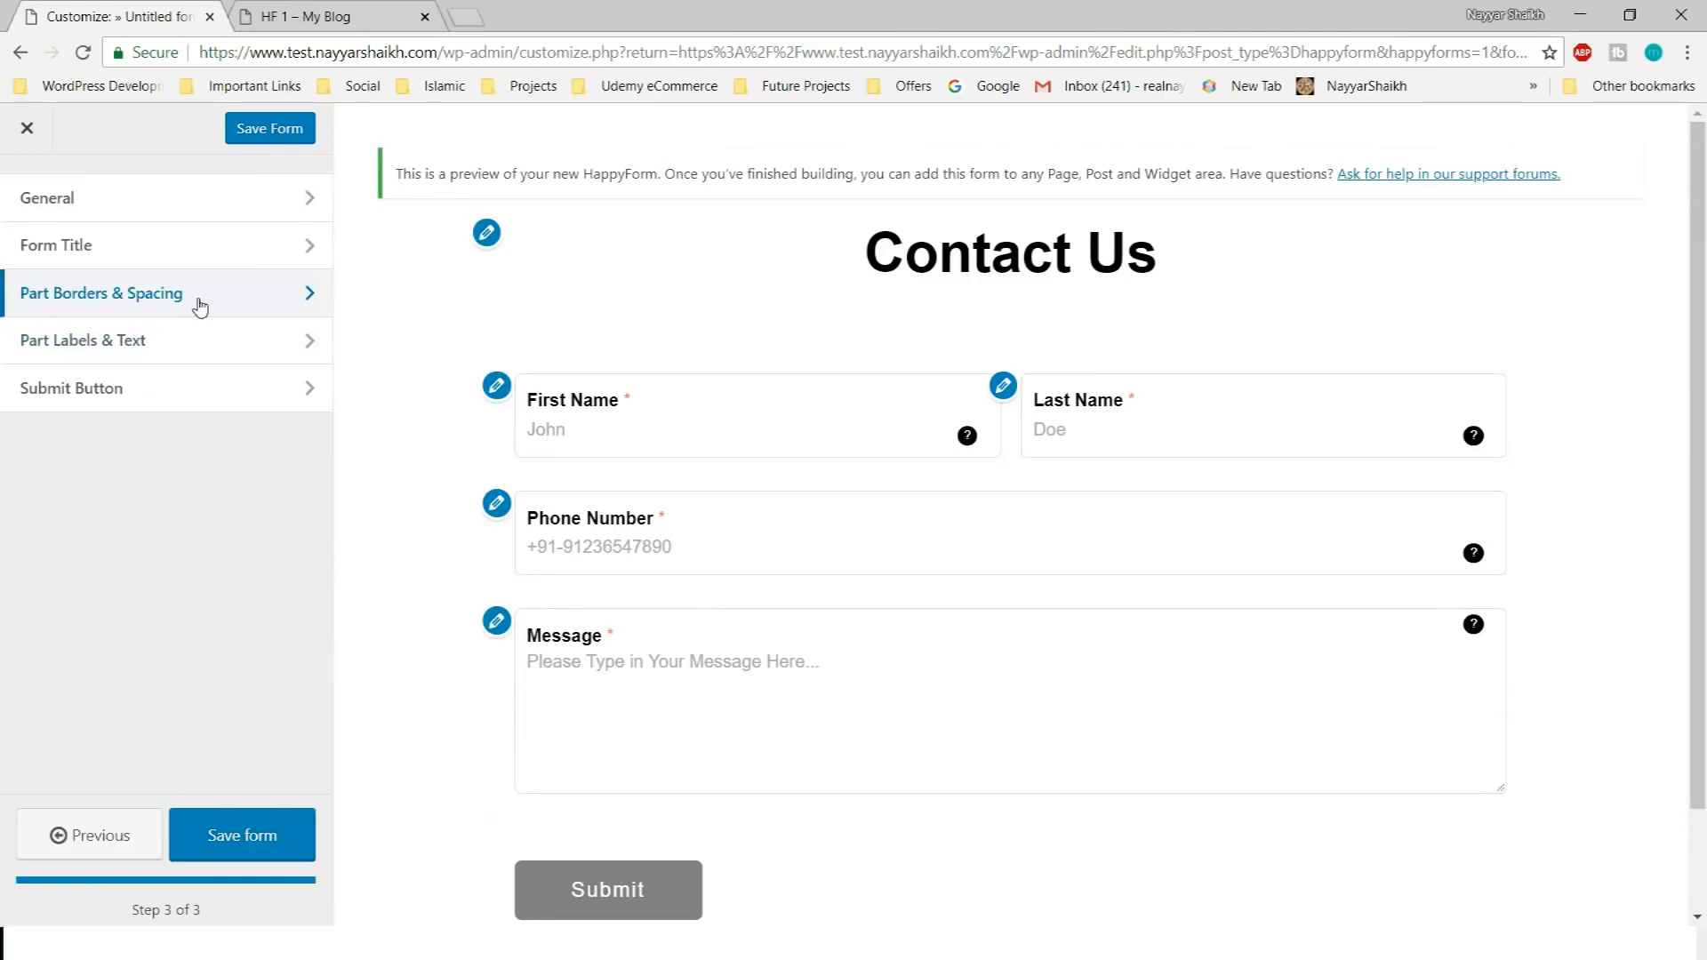
In Part Borders & Spacing, toggle borders off and on and keep Round corners
click(199, 307)
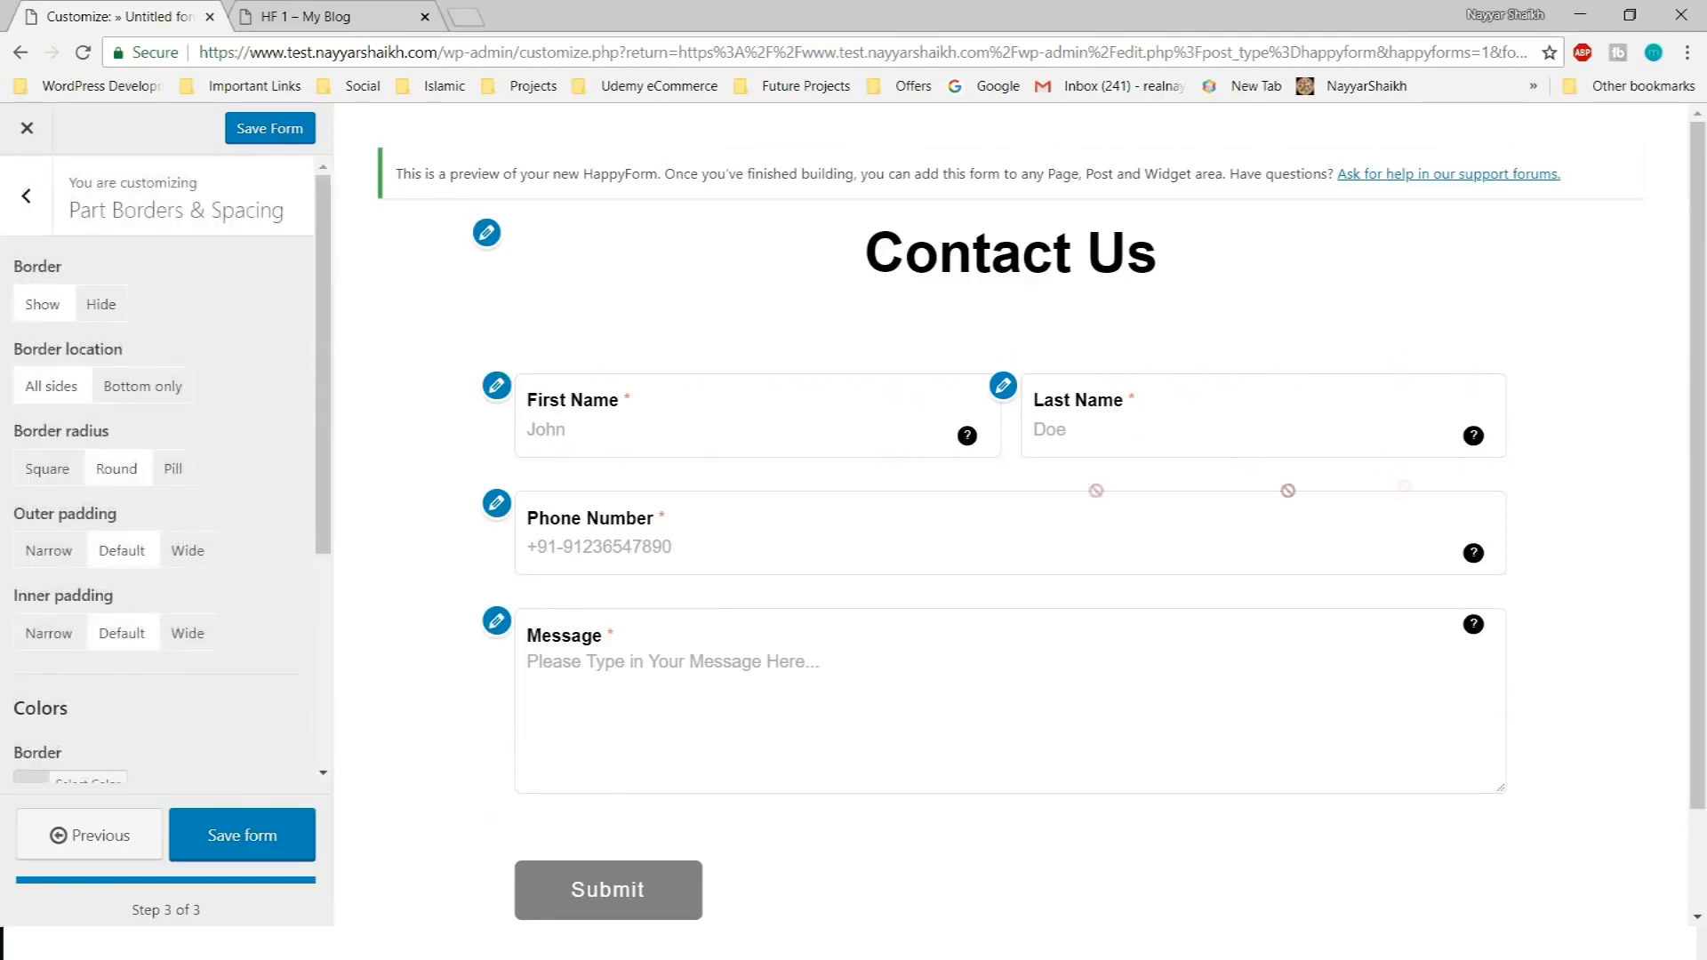
click(96, 307)
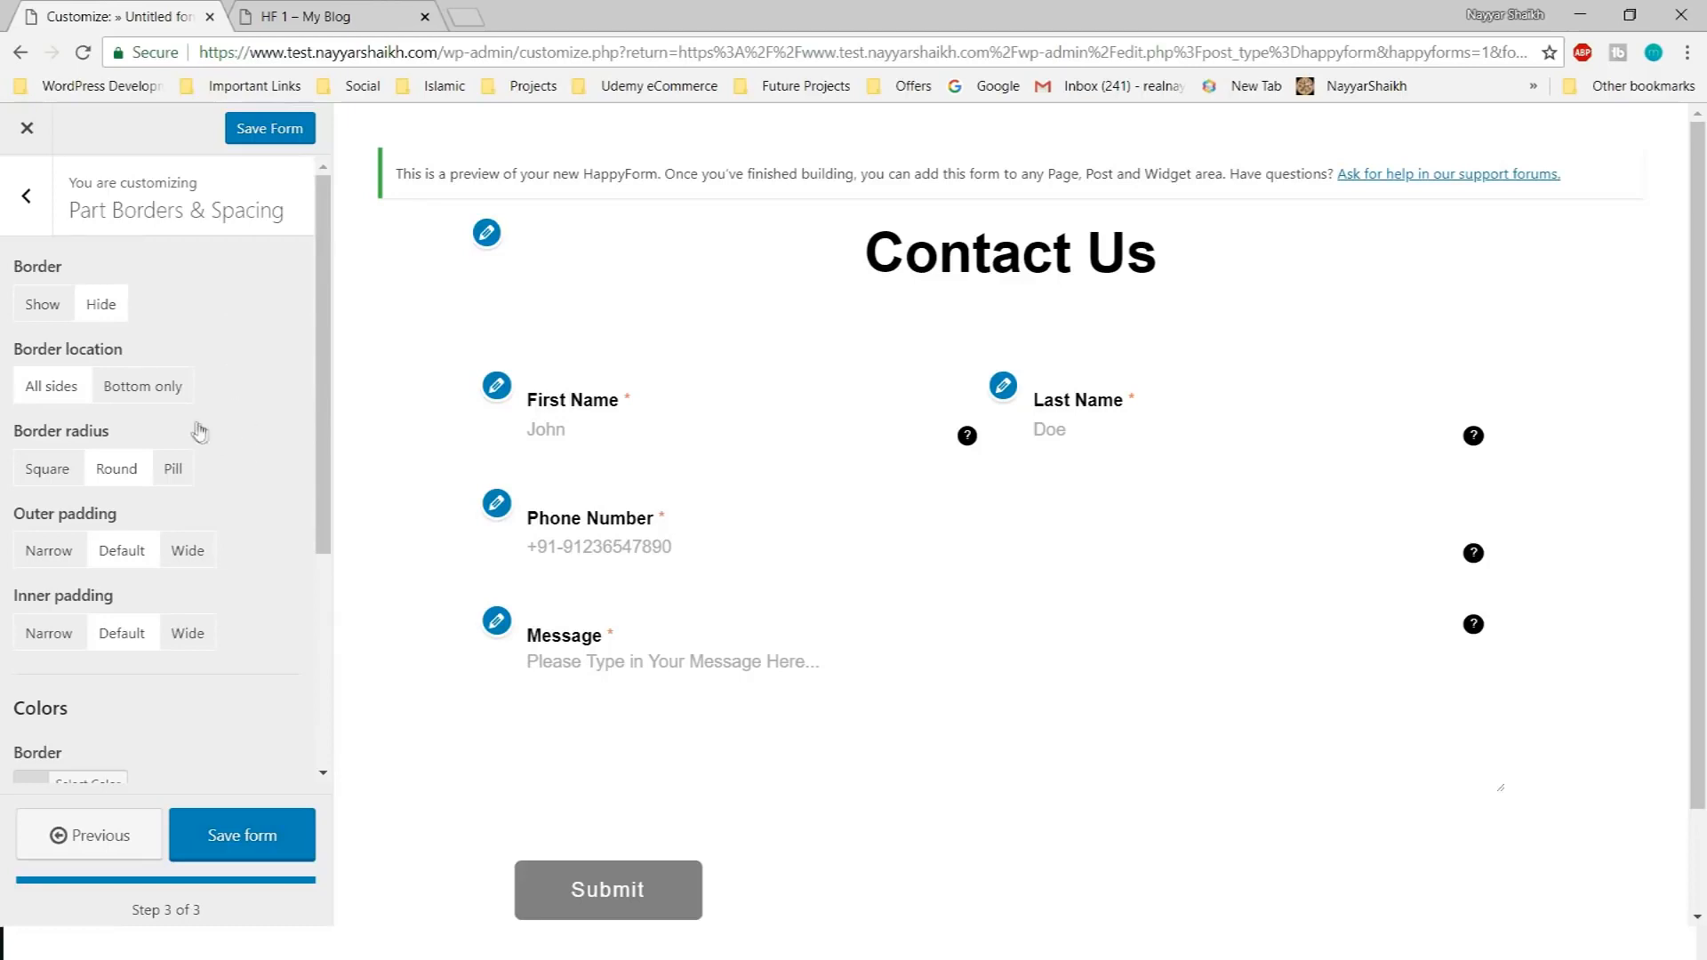
click(42, 304)
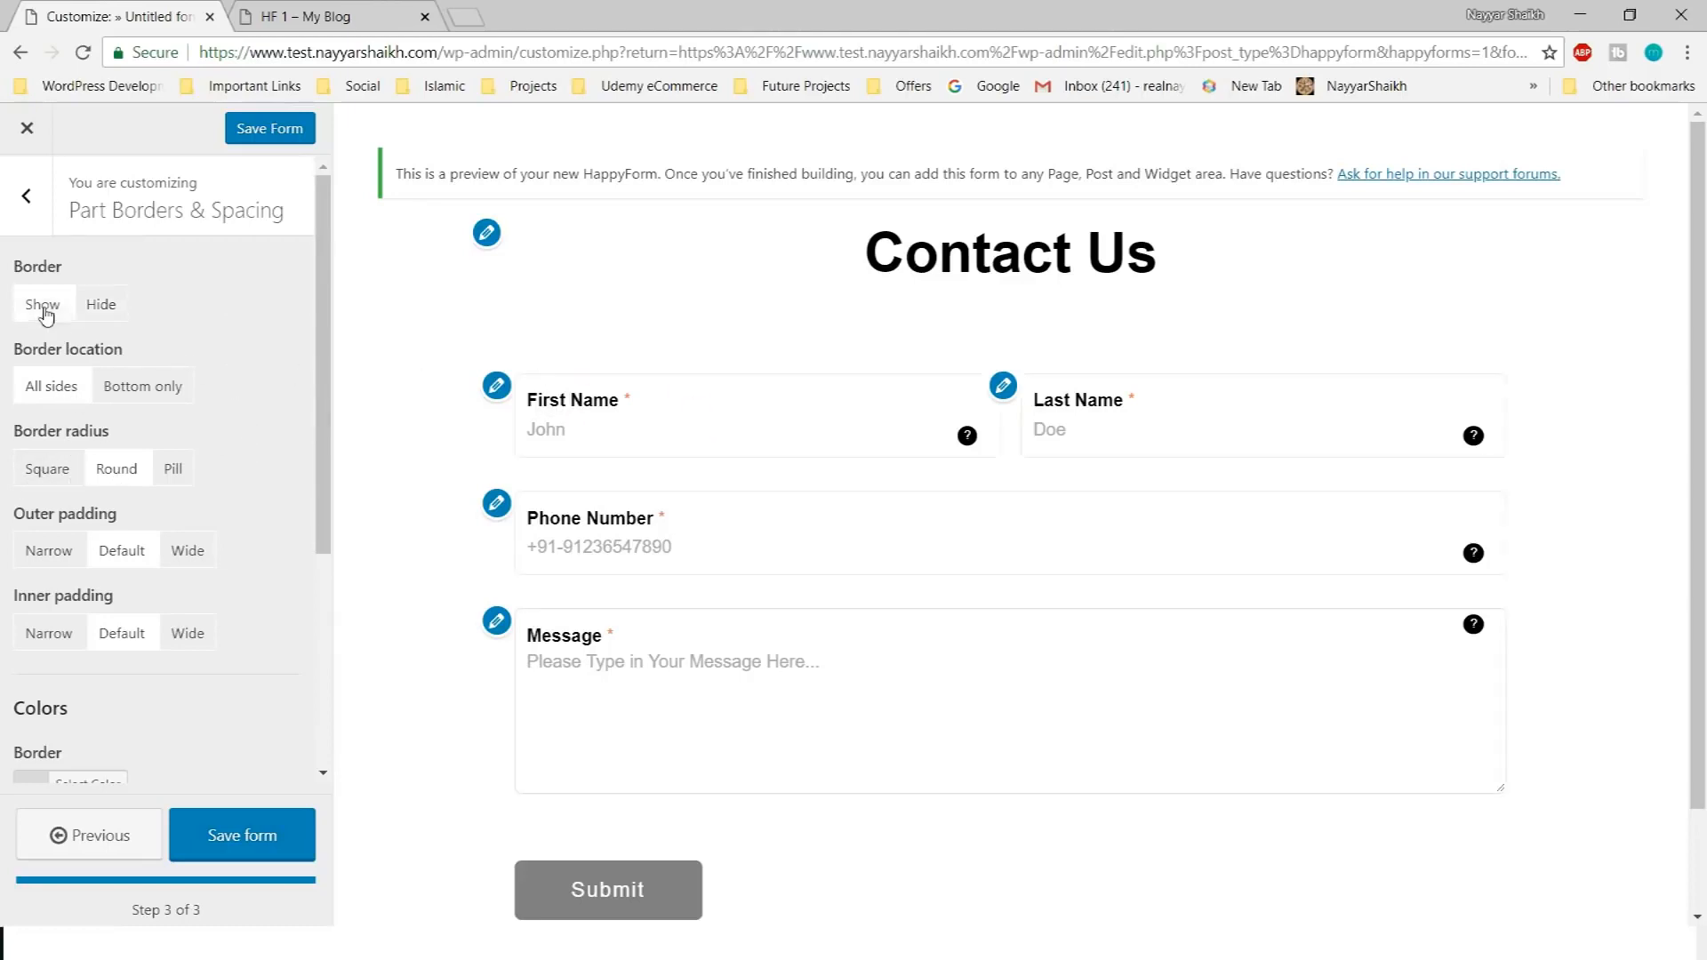
click(46, 469)
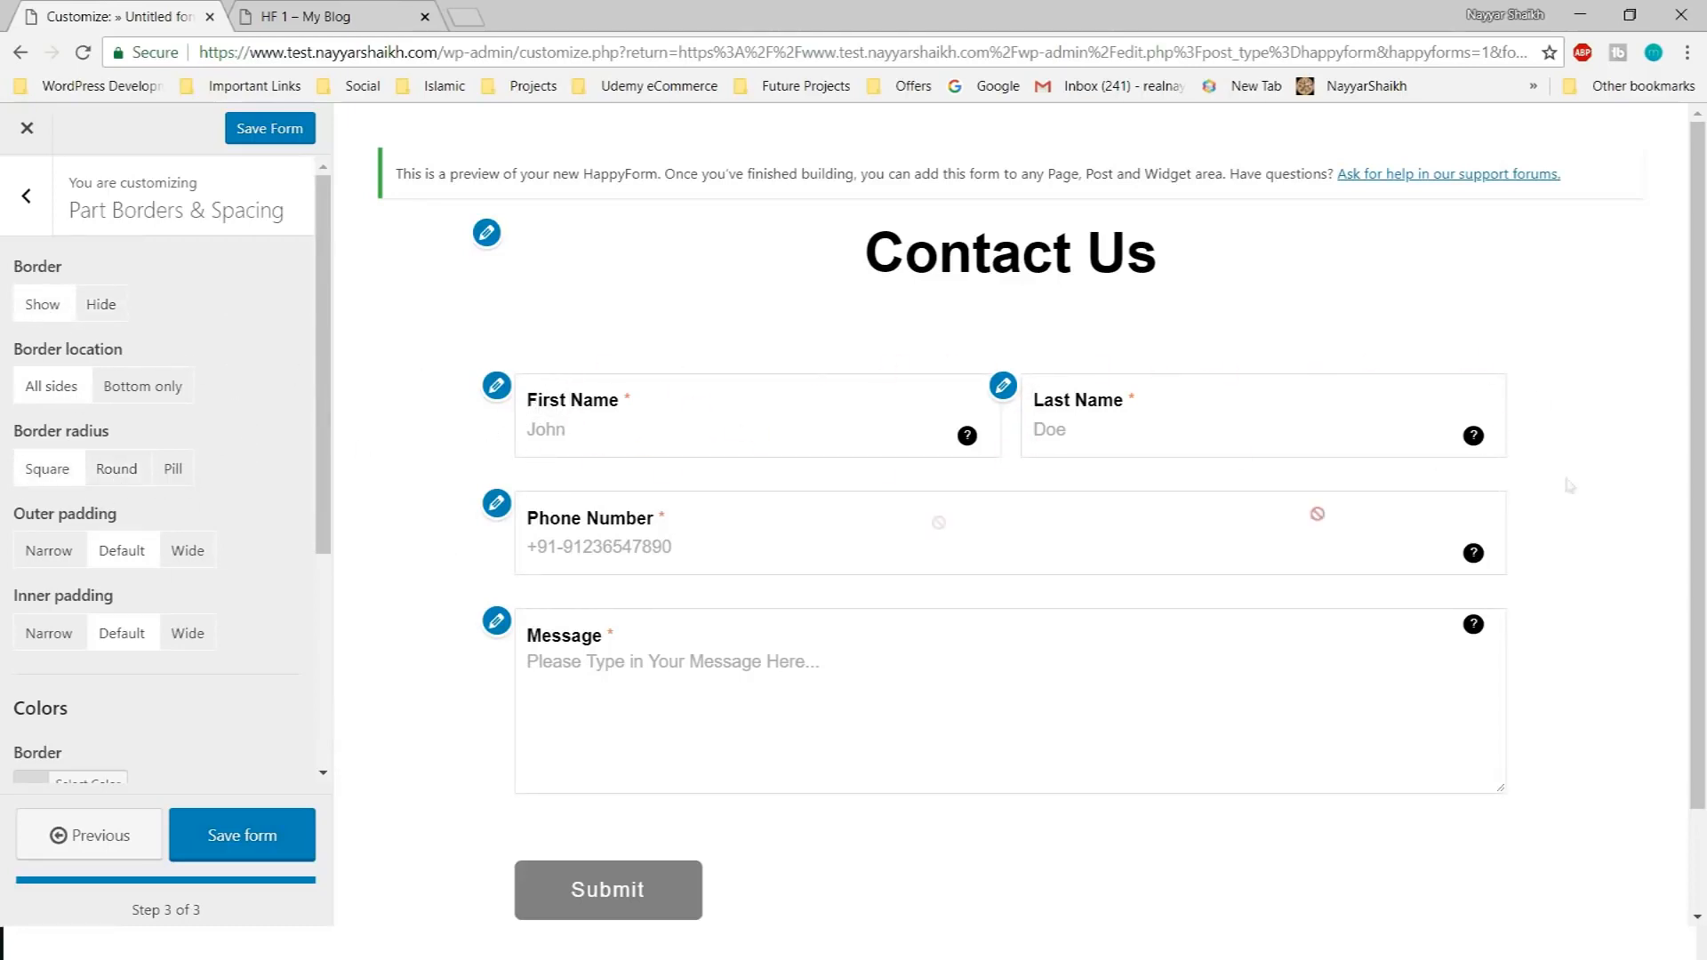
click(118, 471)
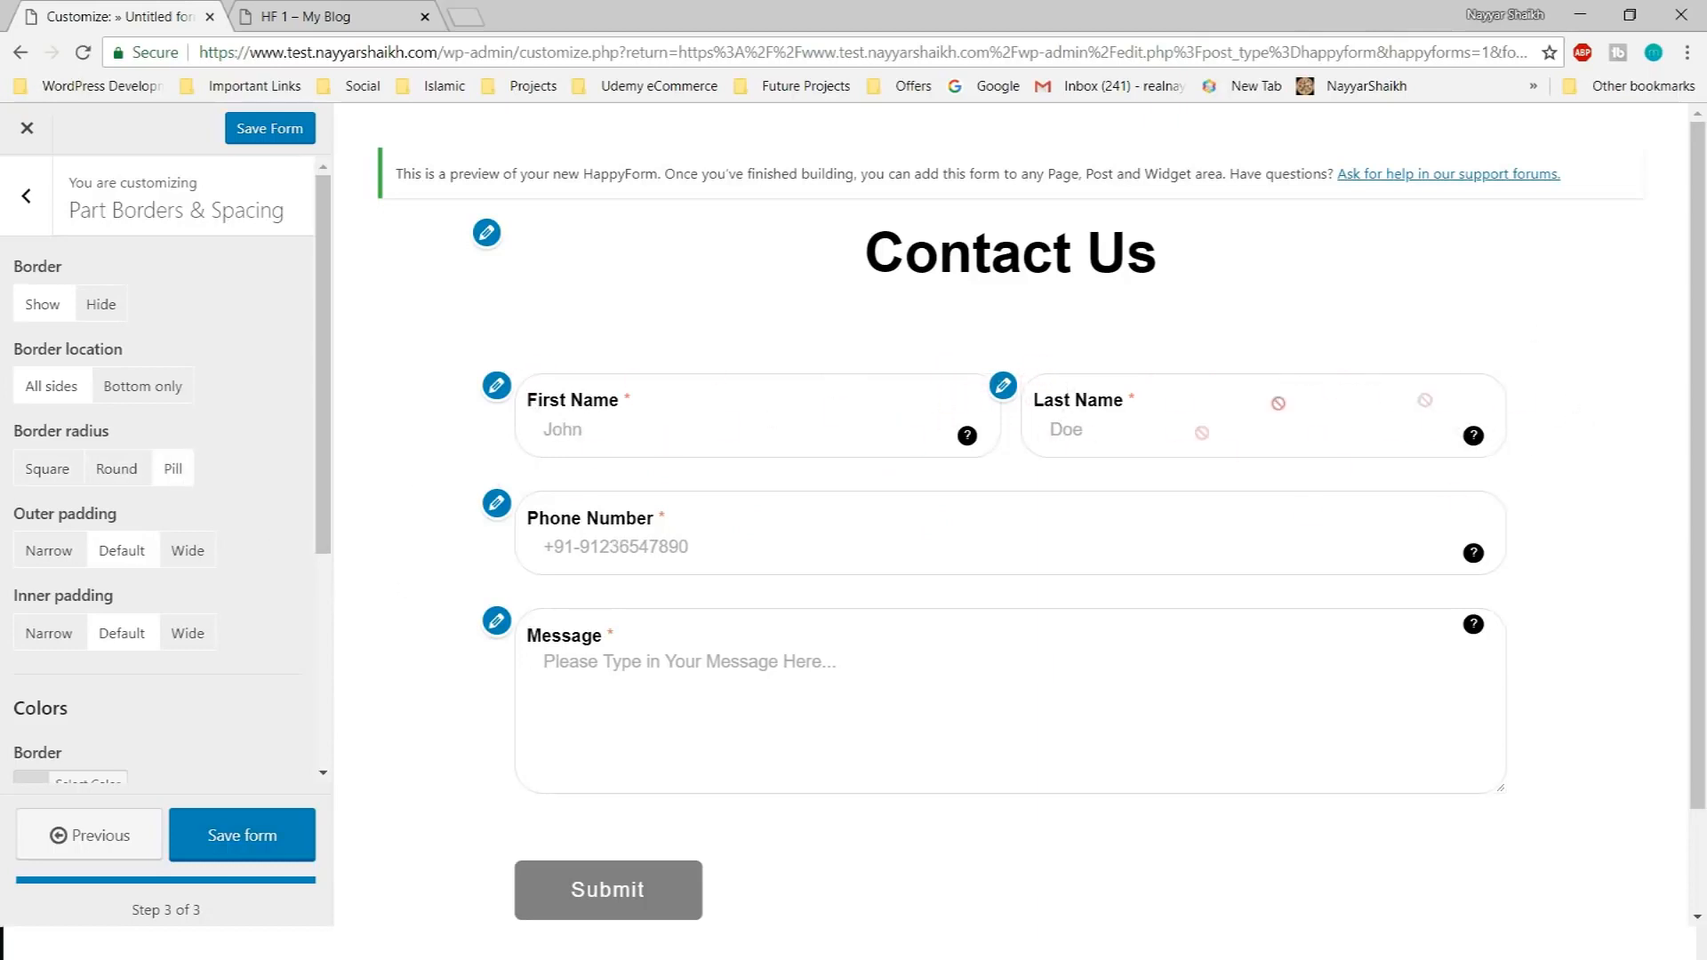
Try Wide and Narrow padding, leaving outer and inner padding at Default
scroll(151, 453, down, 1)
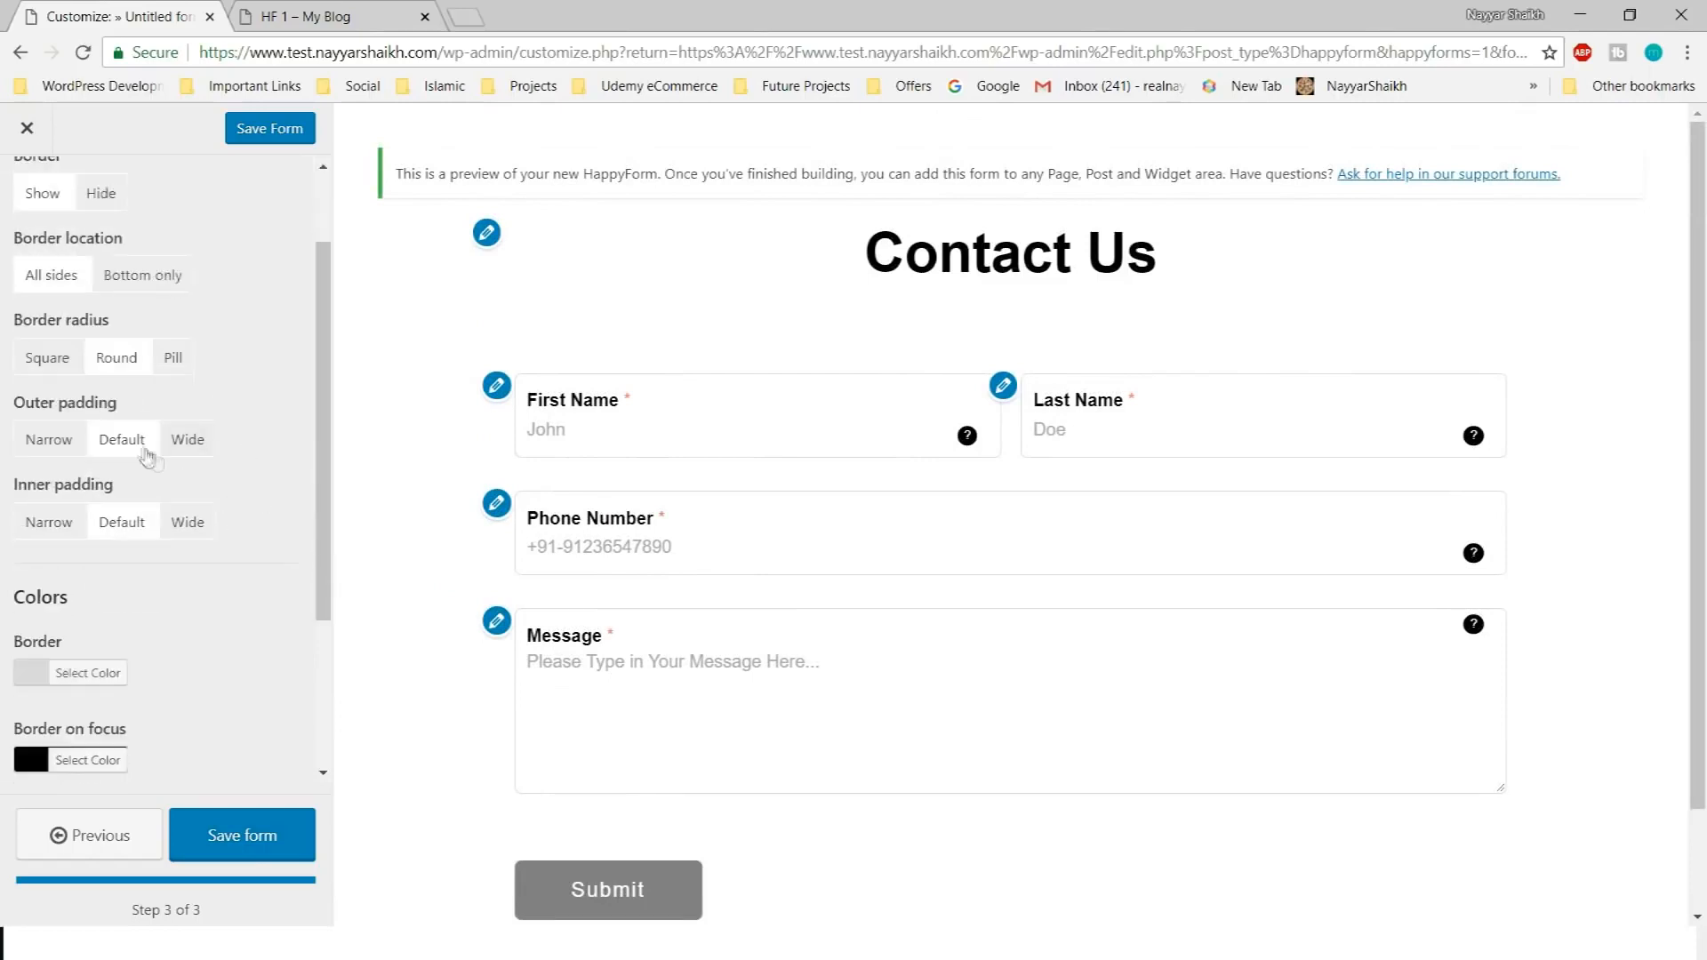
click(188, 439)
scroll(1036, 536, down, 2)
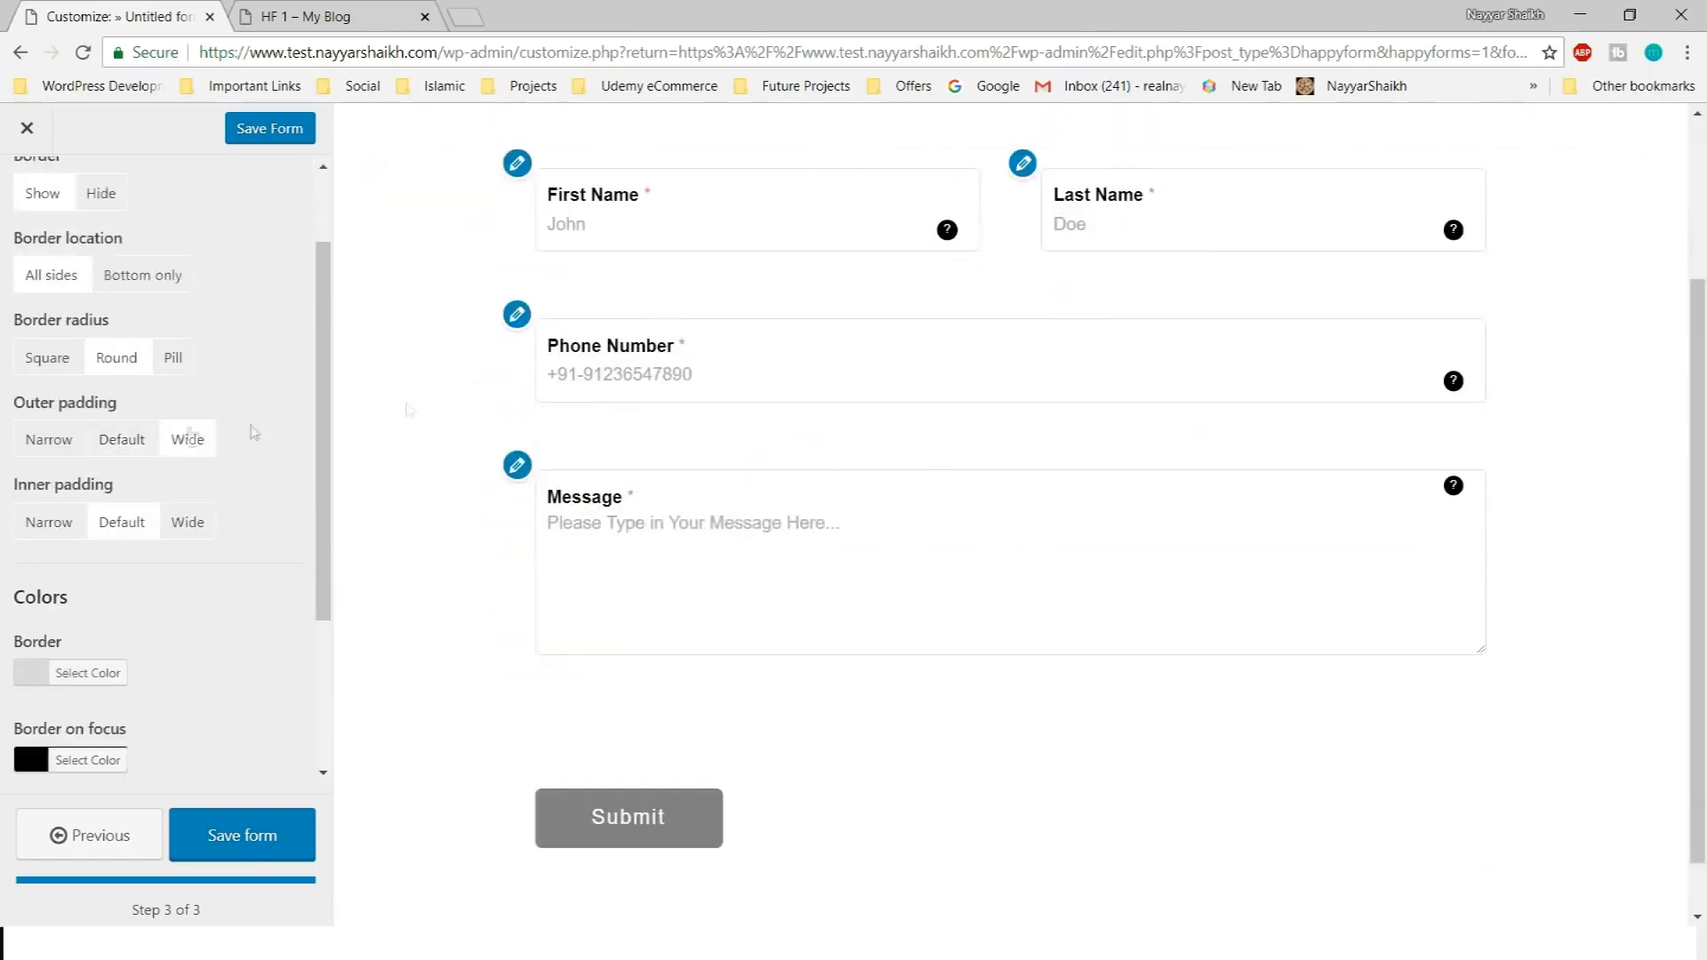
click(49, 439)
click(128, 442)
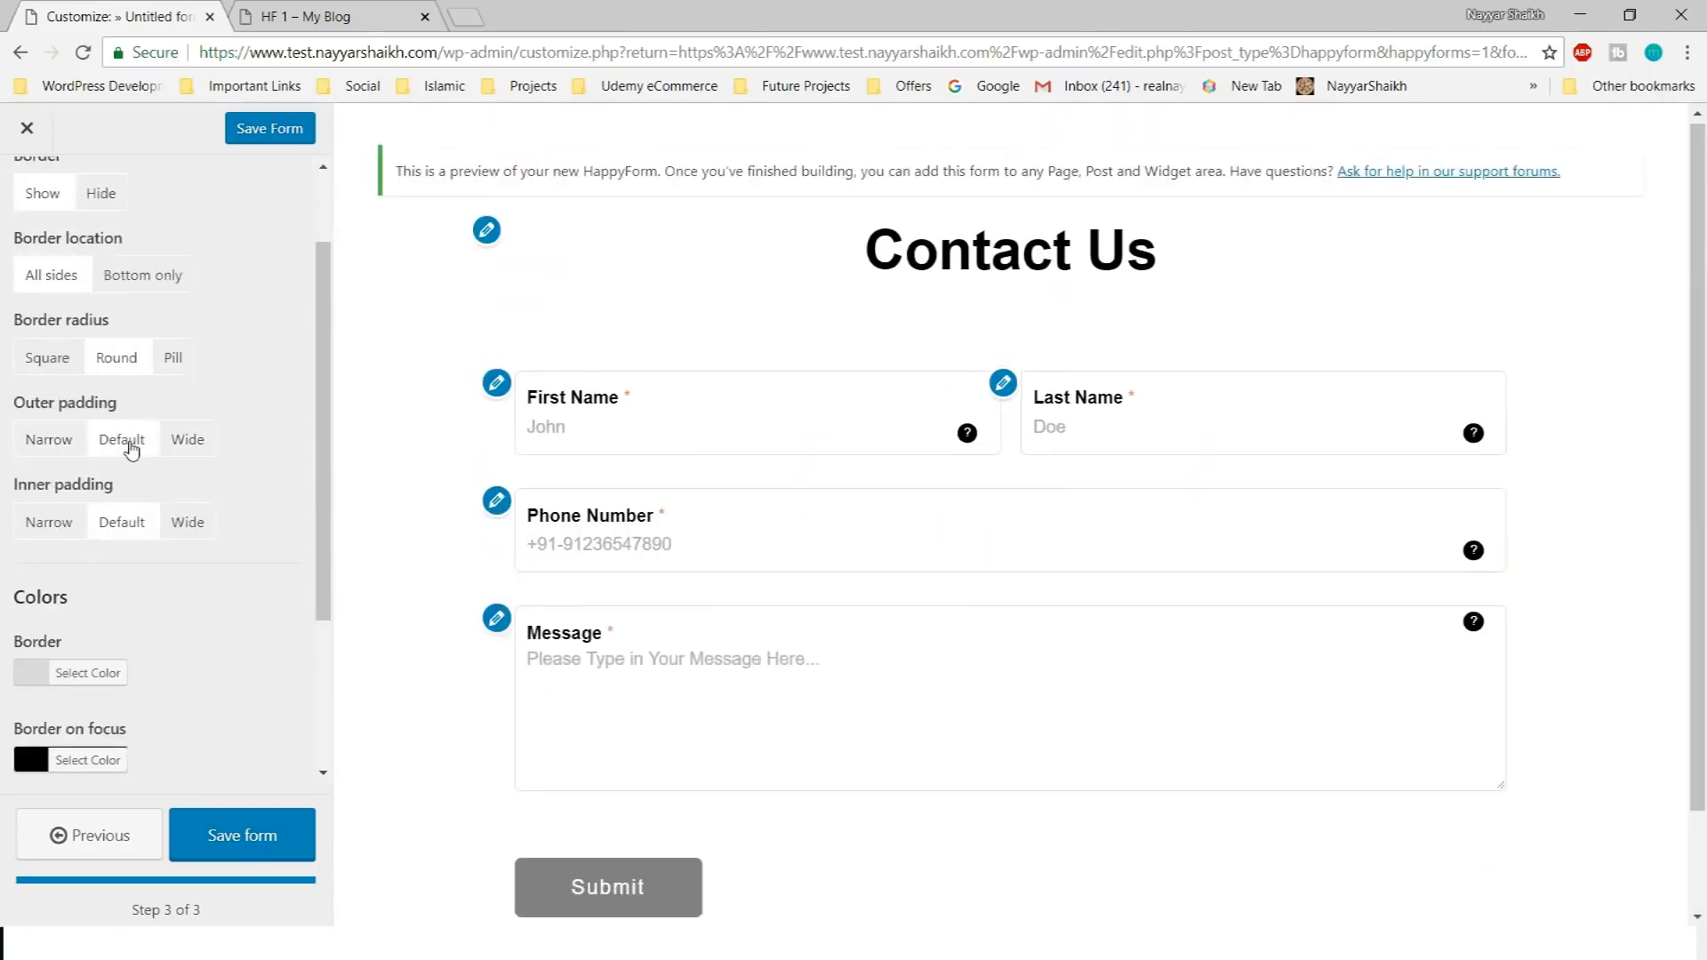
scroll(133, 445, down, 1)
click(73, 418)
click(124, 417)
scroll(134, 435, down, 2)
scroll(138, 489, up, 3)
scroll(213, 520, down, 3)
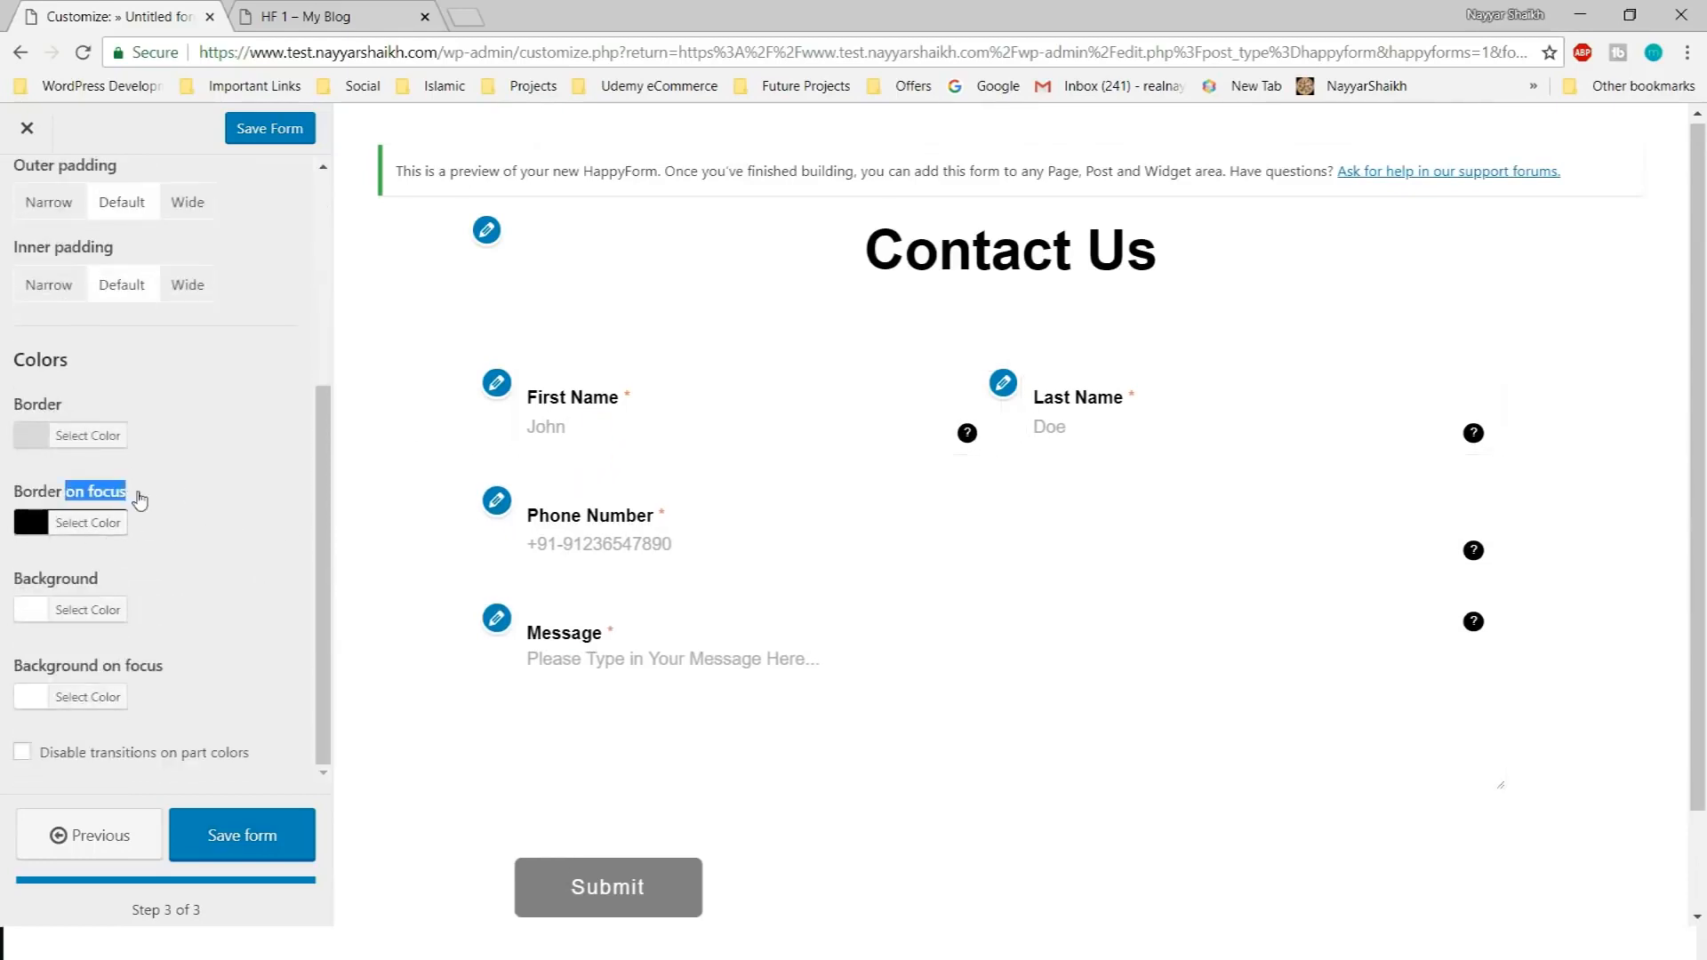
click(667, 421)
Set the focus border colour to red and preview it on the form fields
click(91, 523)
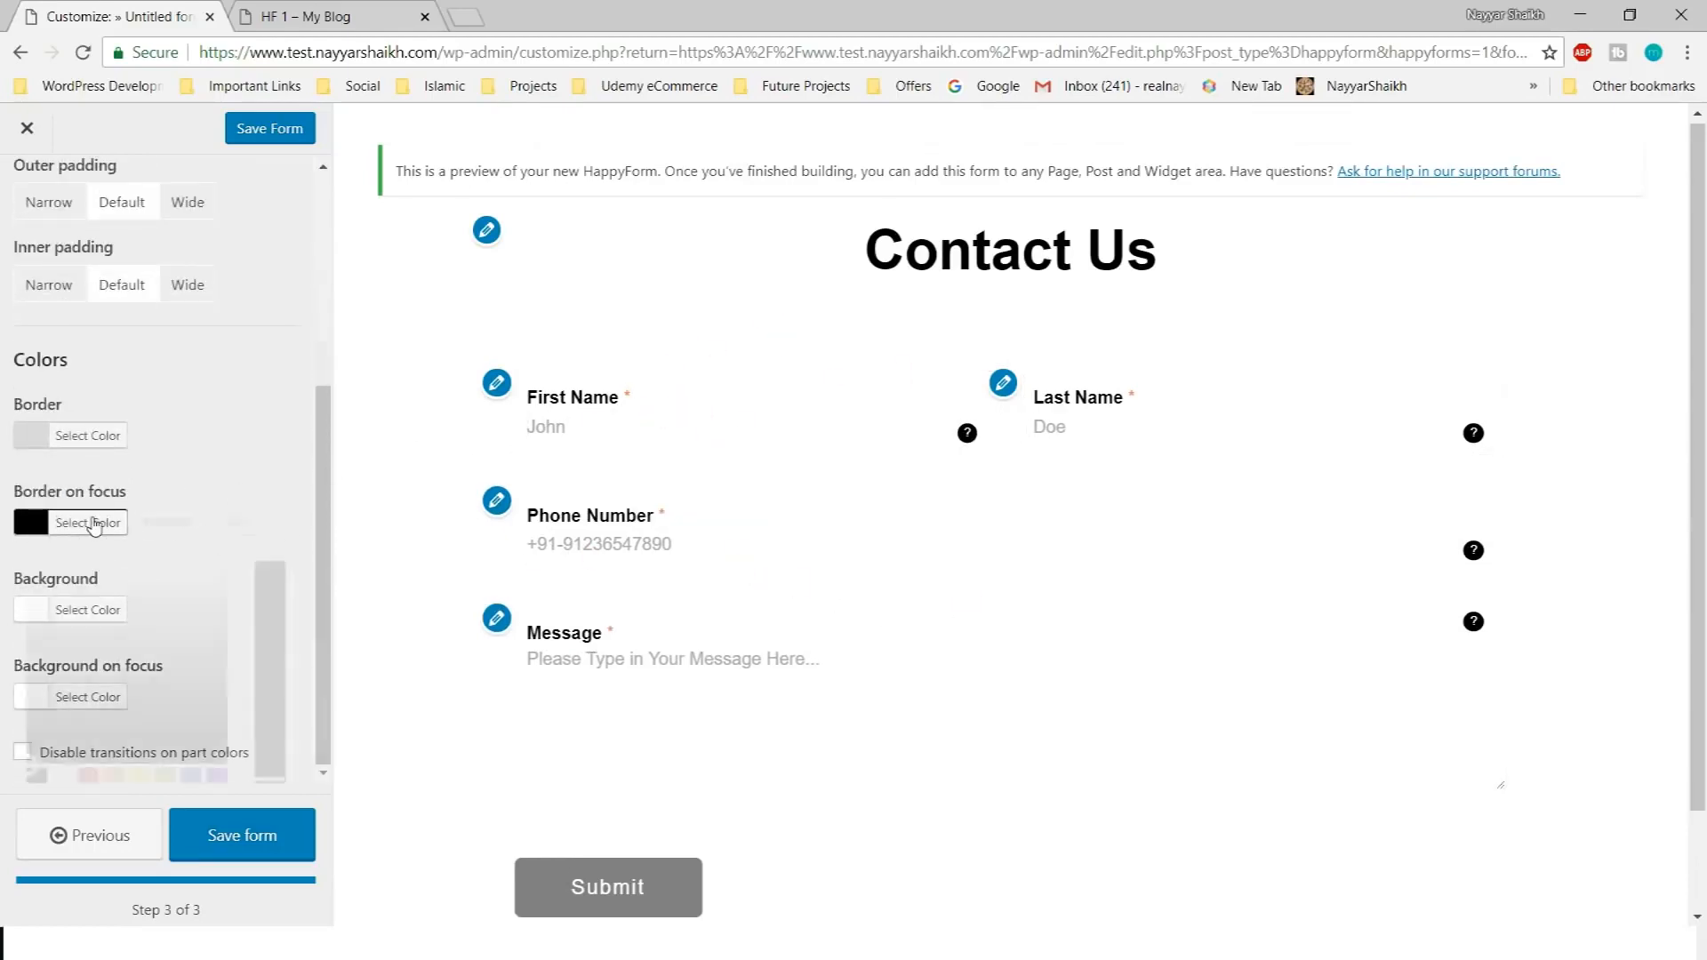
scroll(92, 523, down, 1)
click(88, 663)
click(640, 424)
click(92, 416)
scroll(652, 427, down, 2)
click(652, 303)
click(895, 423)
scroll(190, 583, up, 4)
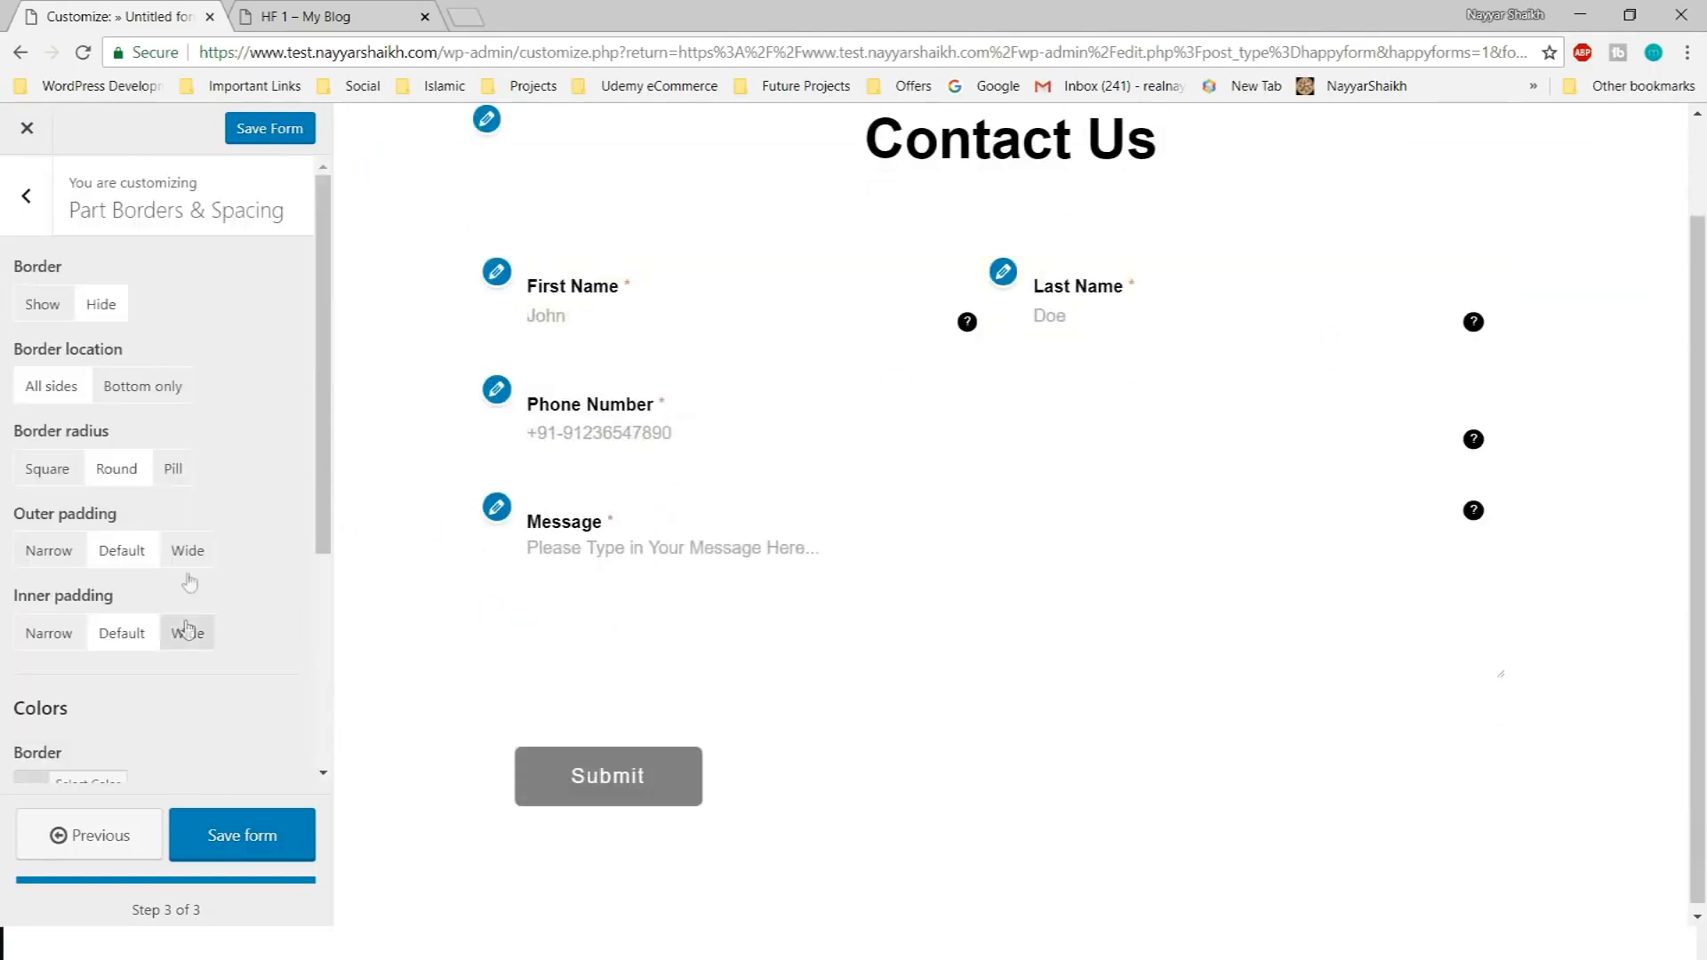
click(42, 304)
click(611, 315)
click(713, 598)
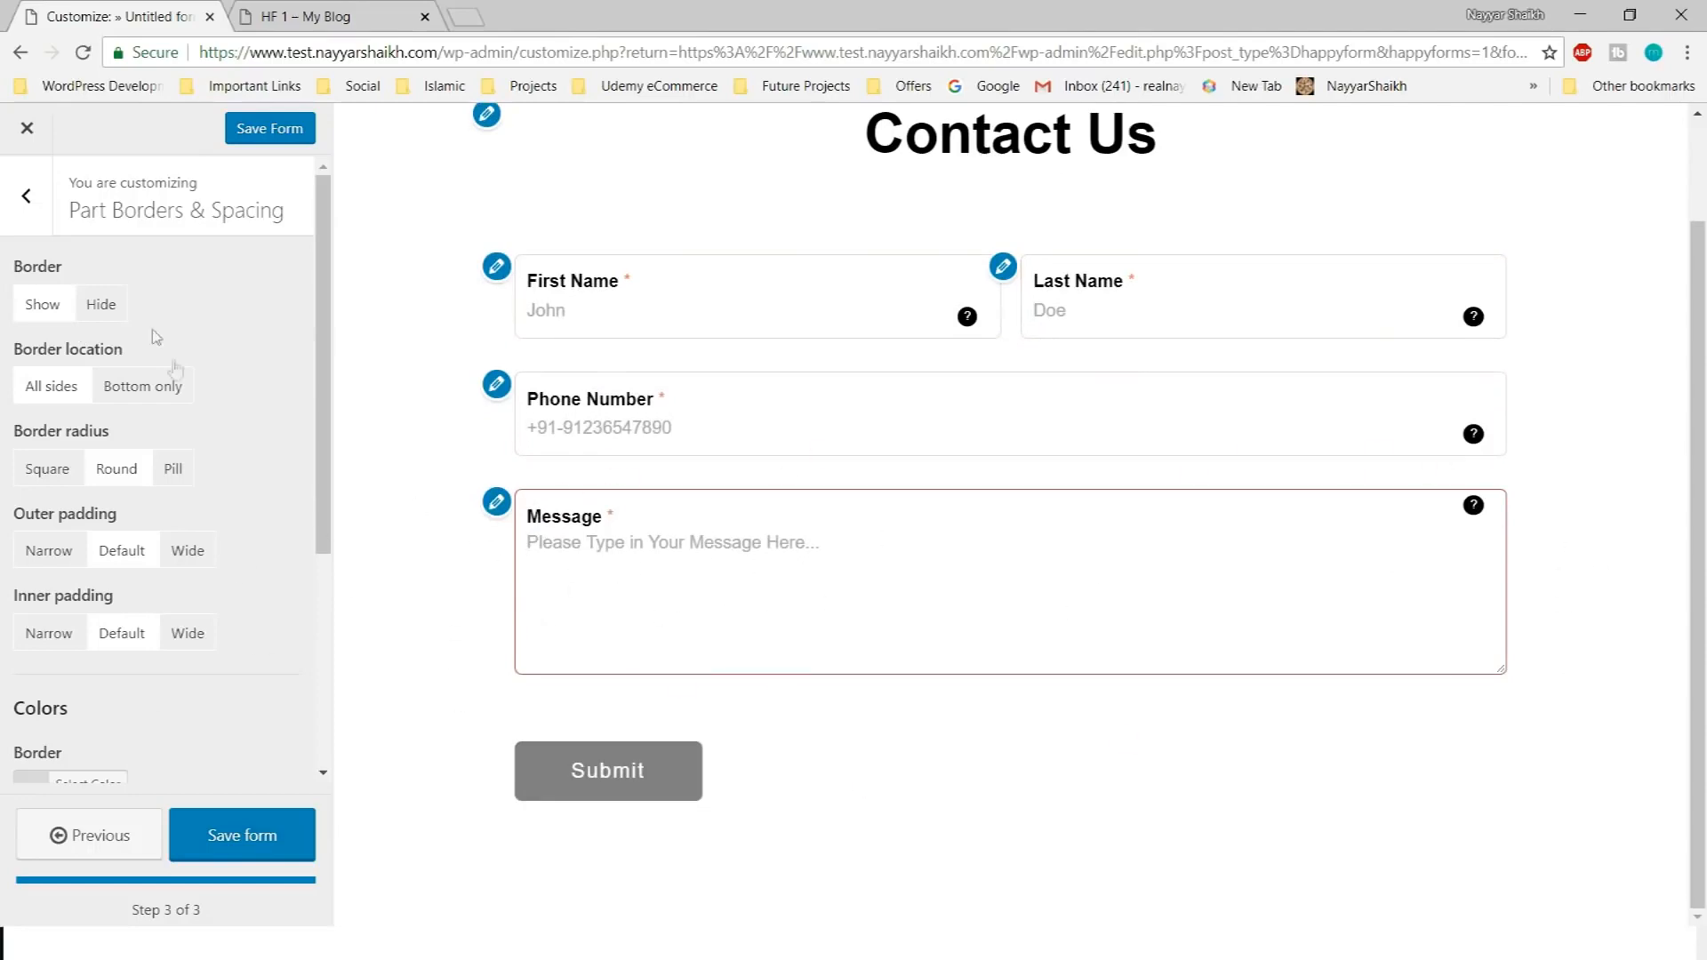
scroll(228, 457, down, 4)
Give the fields a light grey background colour
click(87, 609)
scroll(49, 481, down, 2)
click(49, 481)
drag(49, 481, 4, 455)
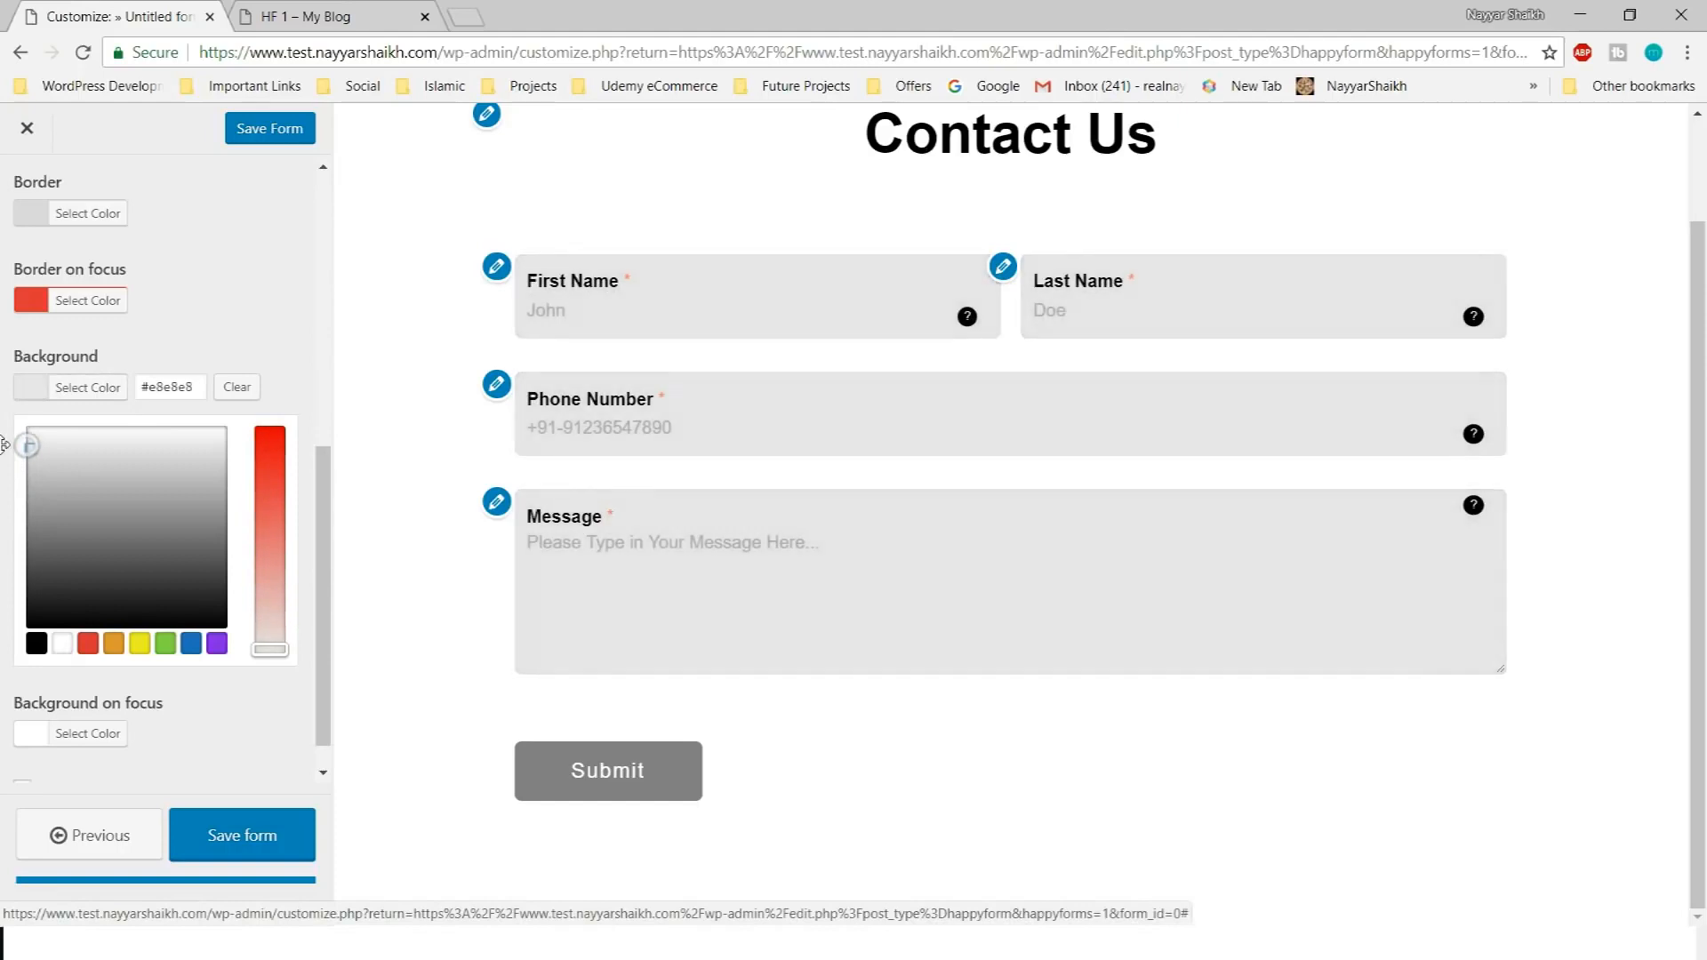
click(87, 214)
click(164, 629)
Check the field background's hex value and preview it on the Message field
click(87, 609)
scroll(134, 613, down, 2)
drag(194, 388, 149, 385)
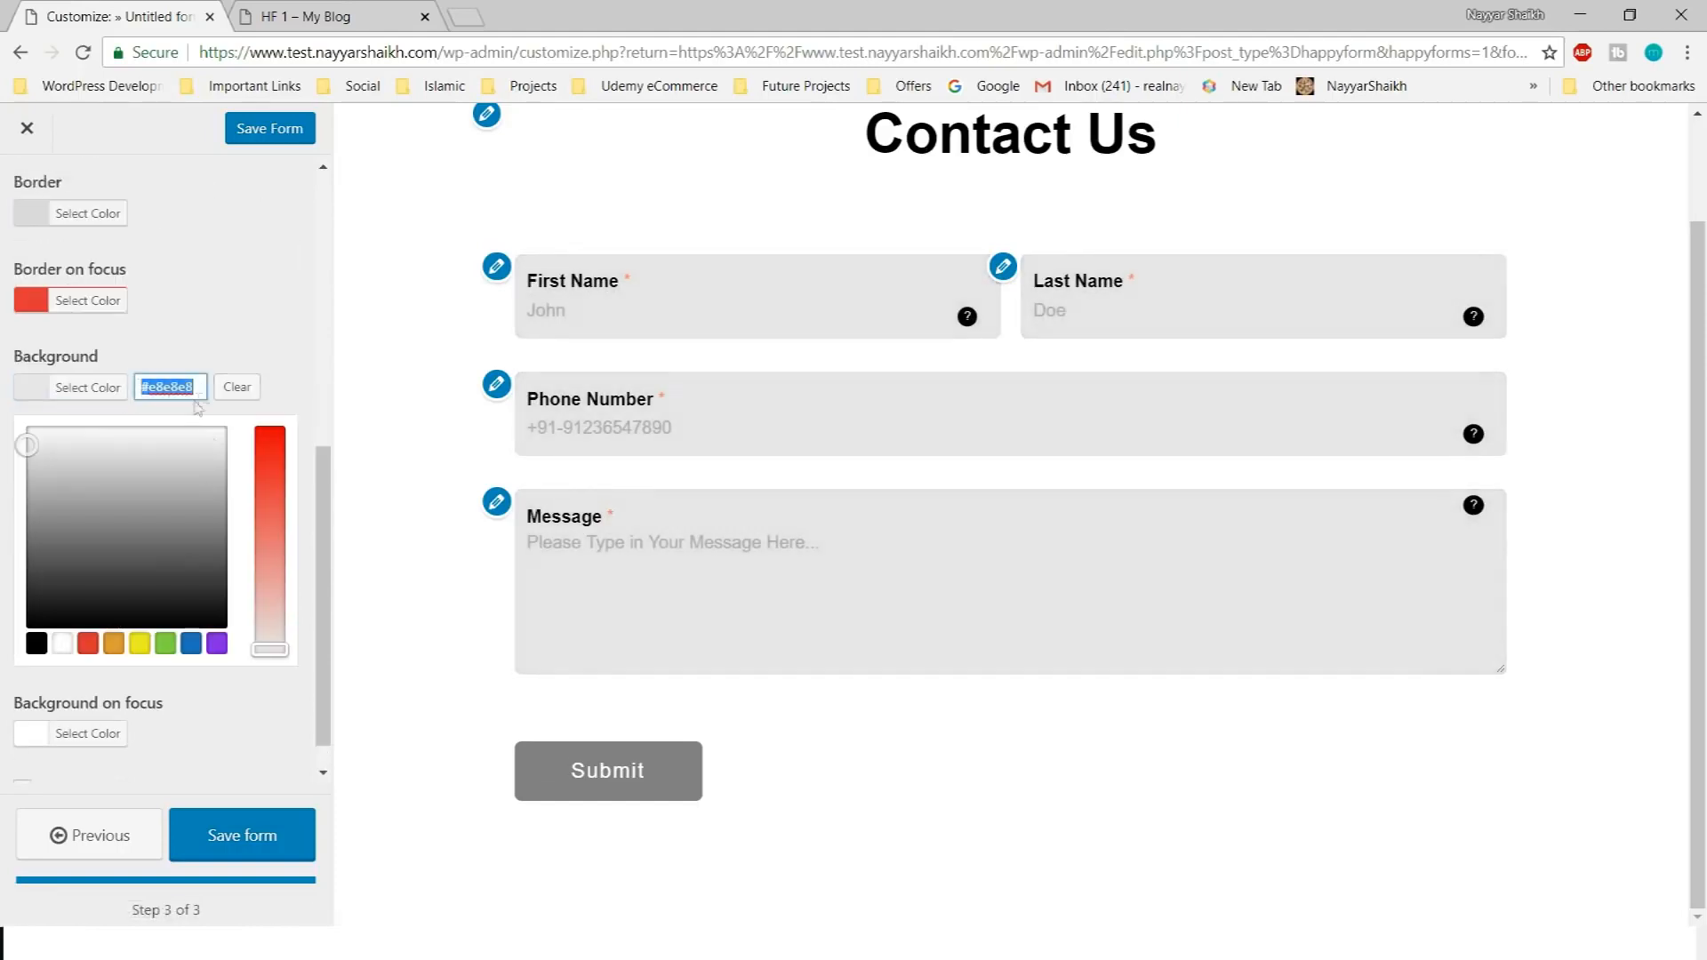
scroll(1231, 506, up, 2)
scroll(1232, 506, down, 1)
click(87, 387)
click(1020, 540)
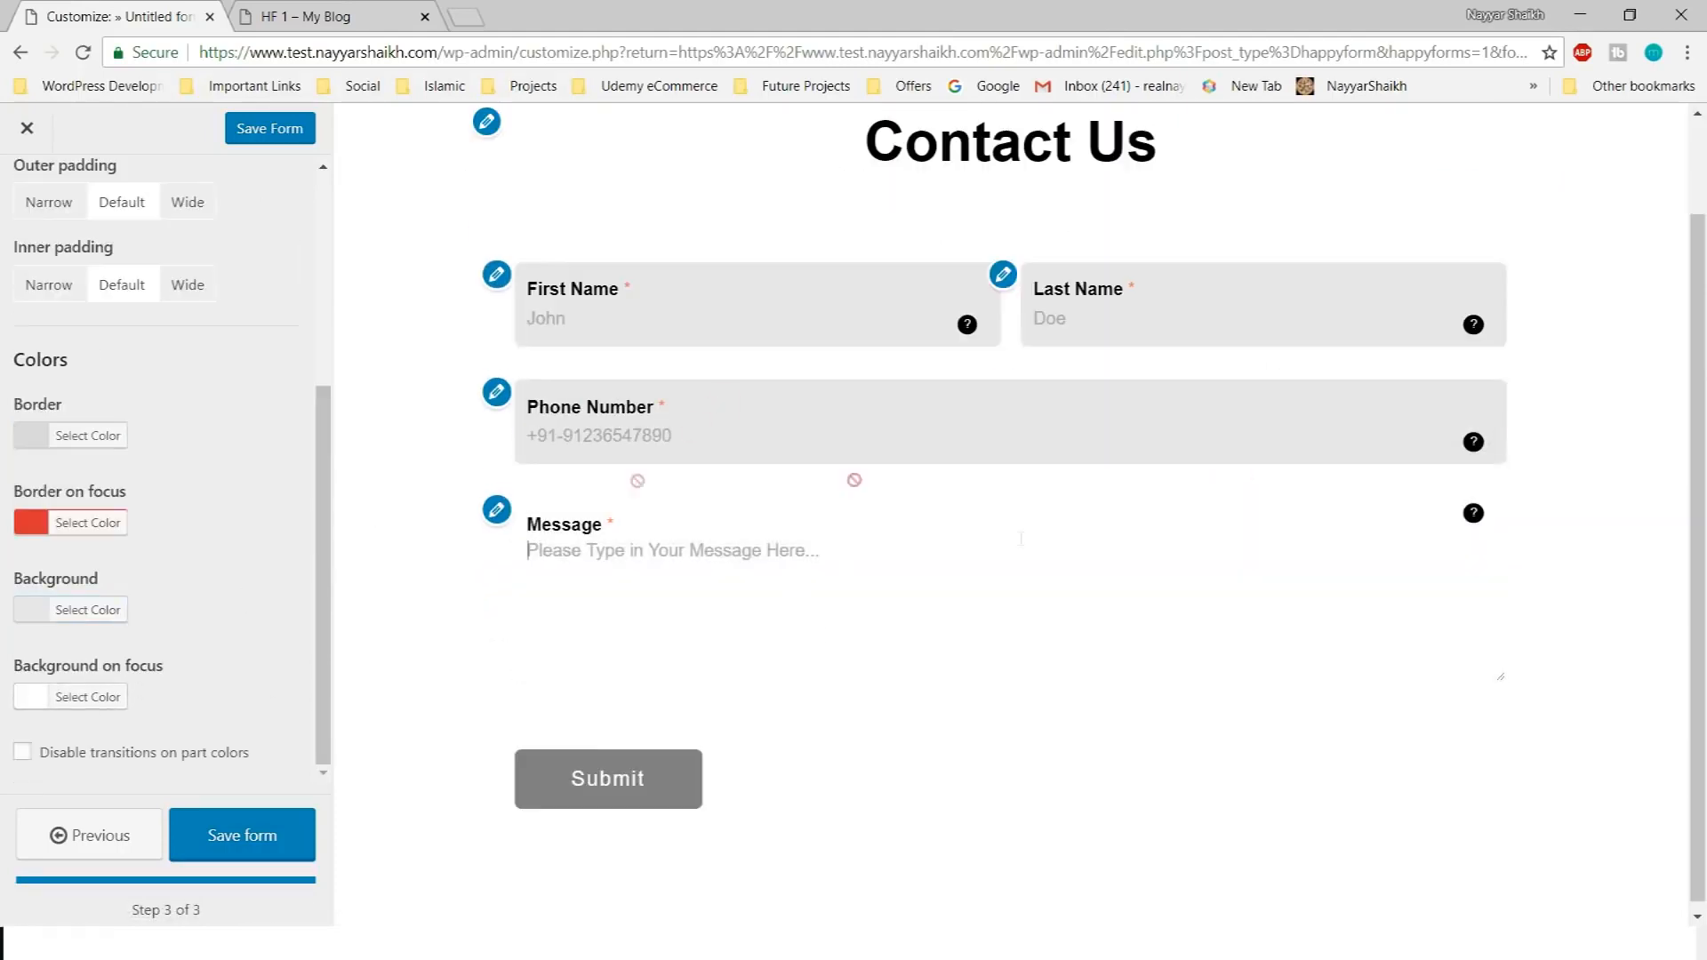
click(88, 610)
scroll(160, 605, down, 2)
click(679, 640)
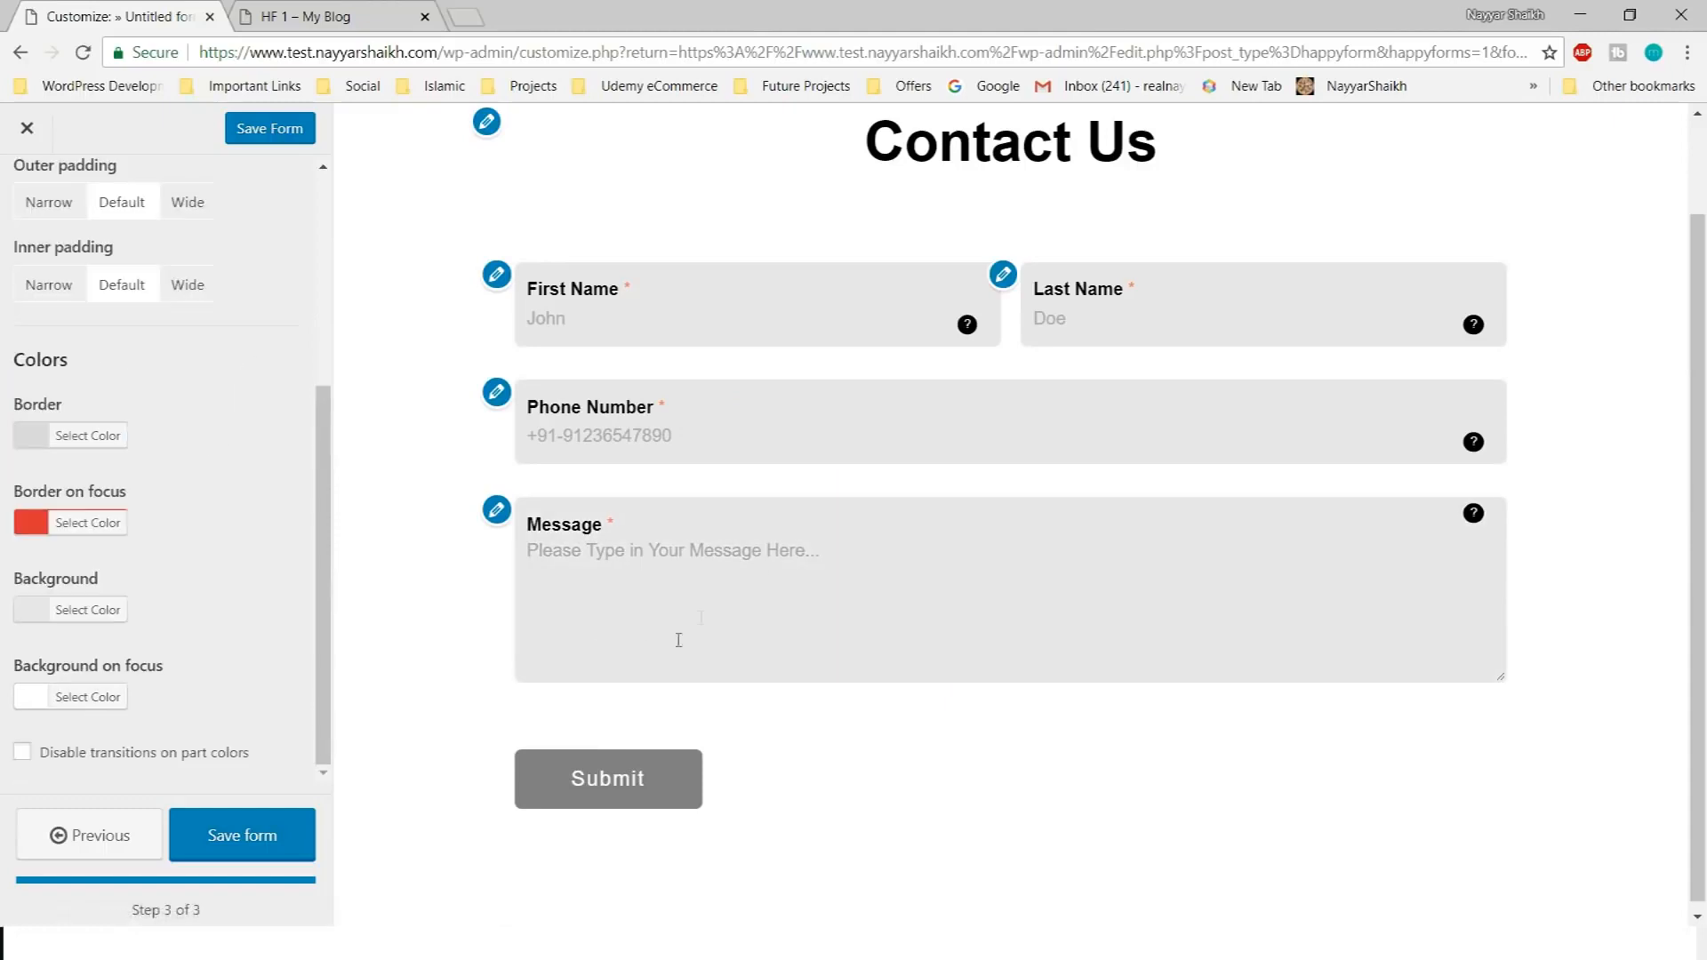
Try red and pink, then set the background on focus to blue #7099bf
click(98, 697)
scroll(146, 671, down, 2)
drag(26, 514, 27, 603)
click(782, 569)
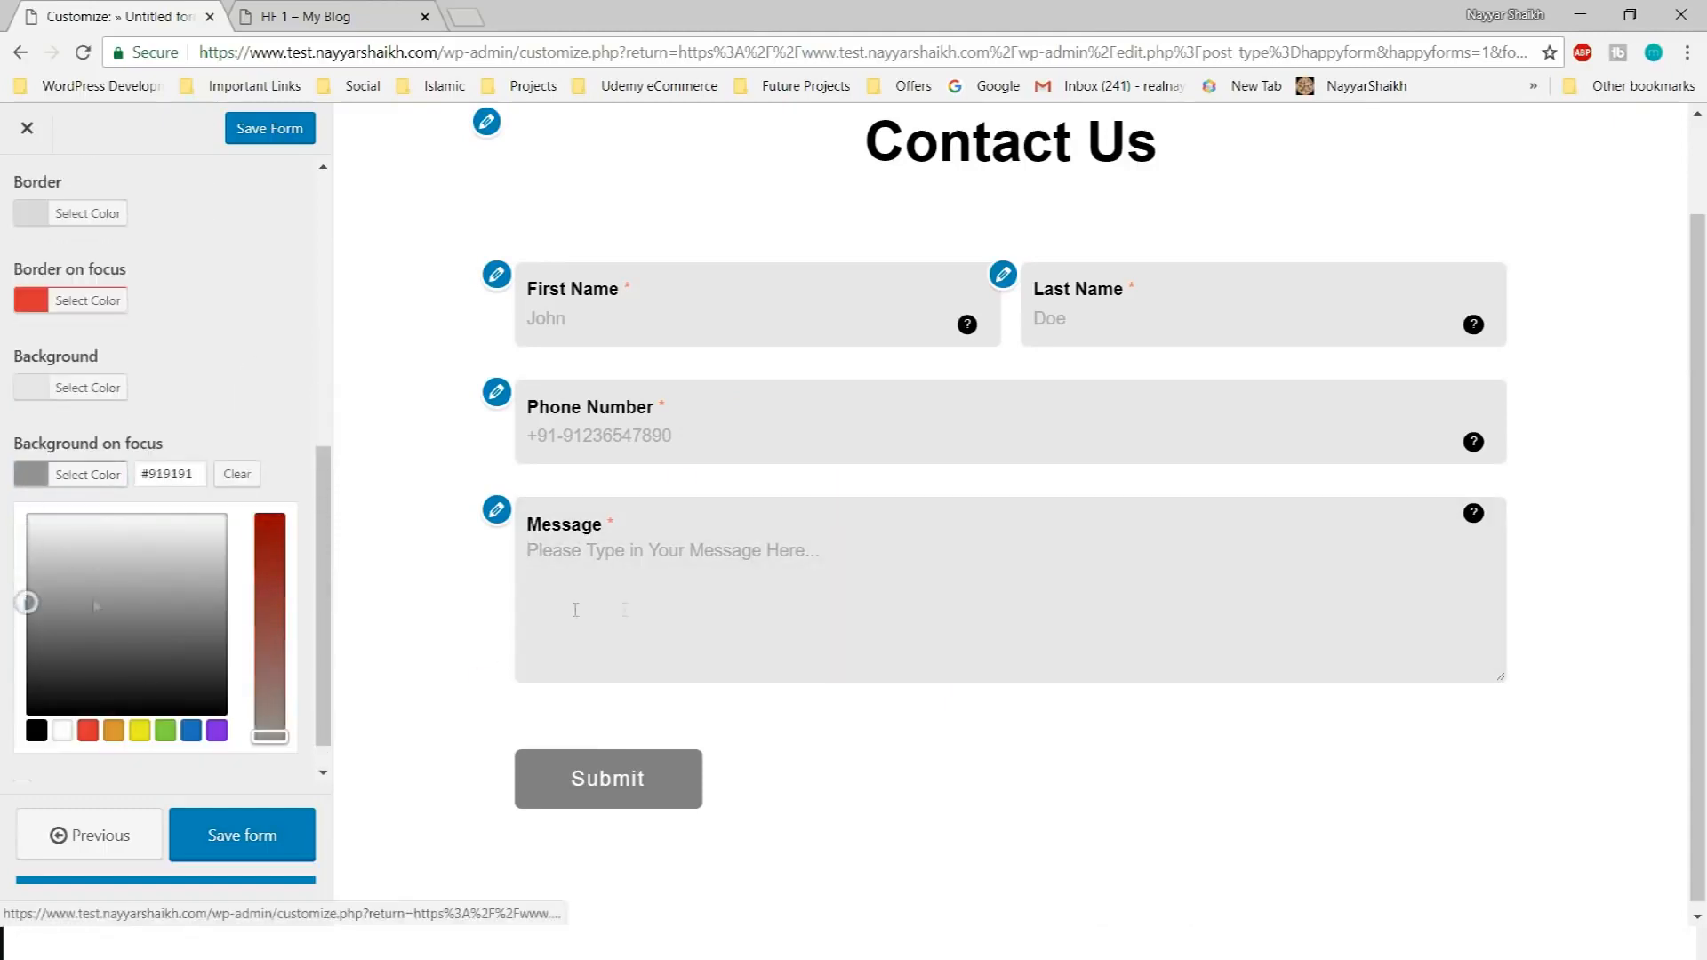
click(575, 610)
click(87, 730)
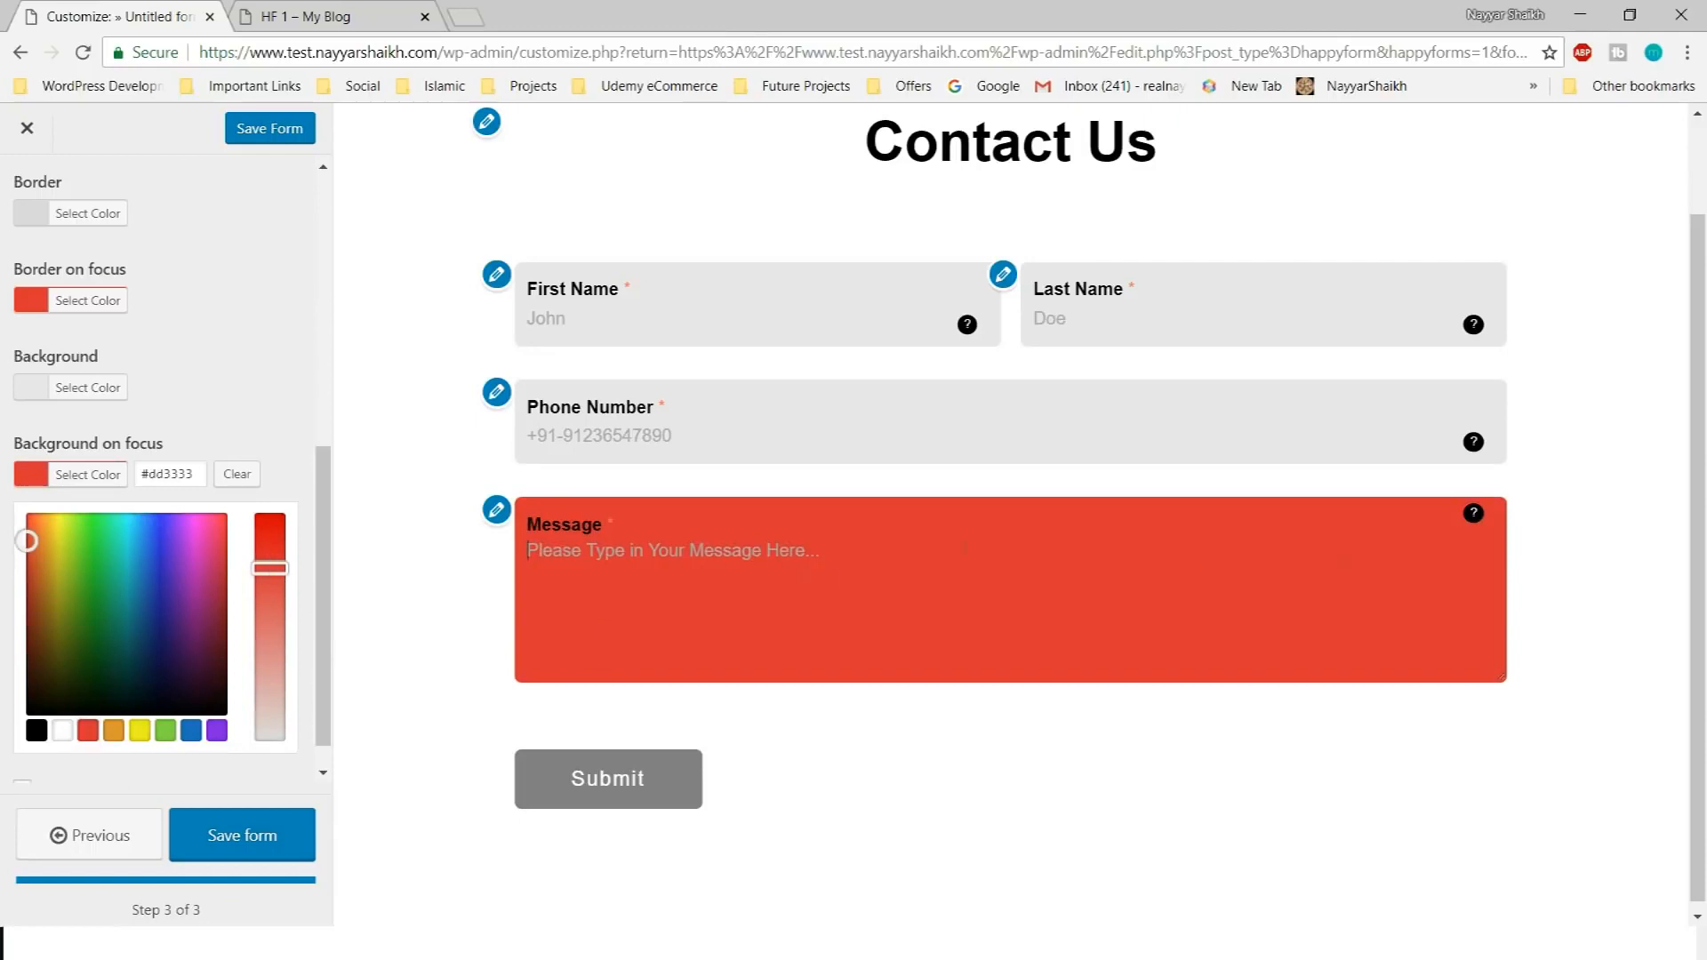
drag(267, 569, 270, 691)
click(190, 731)
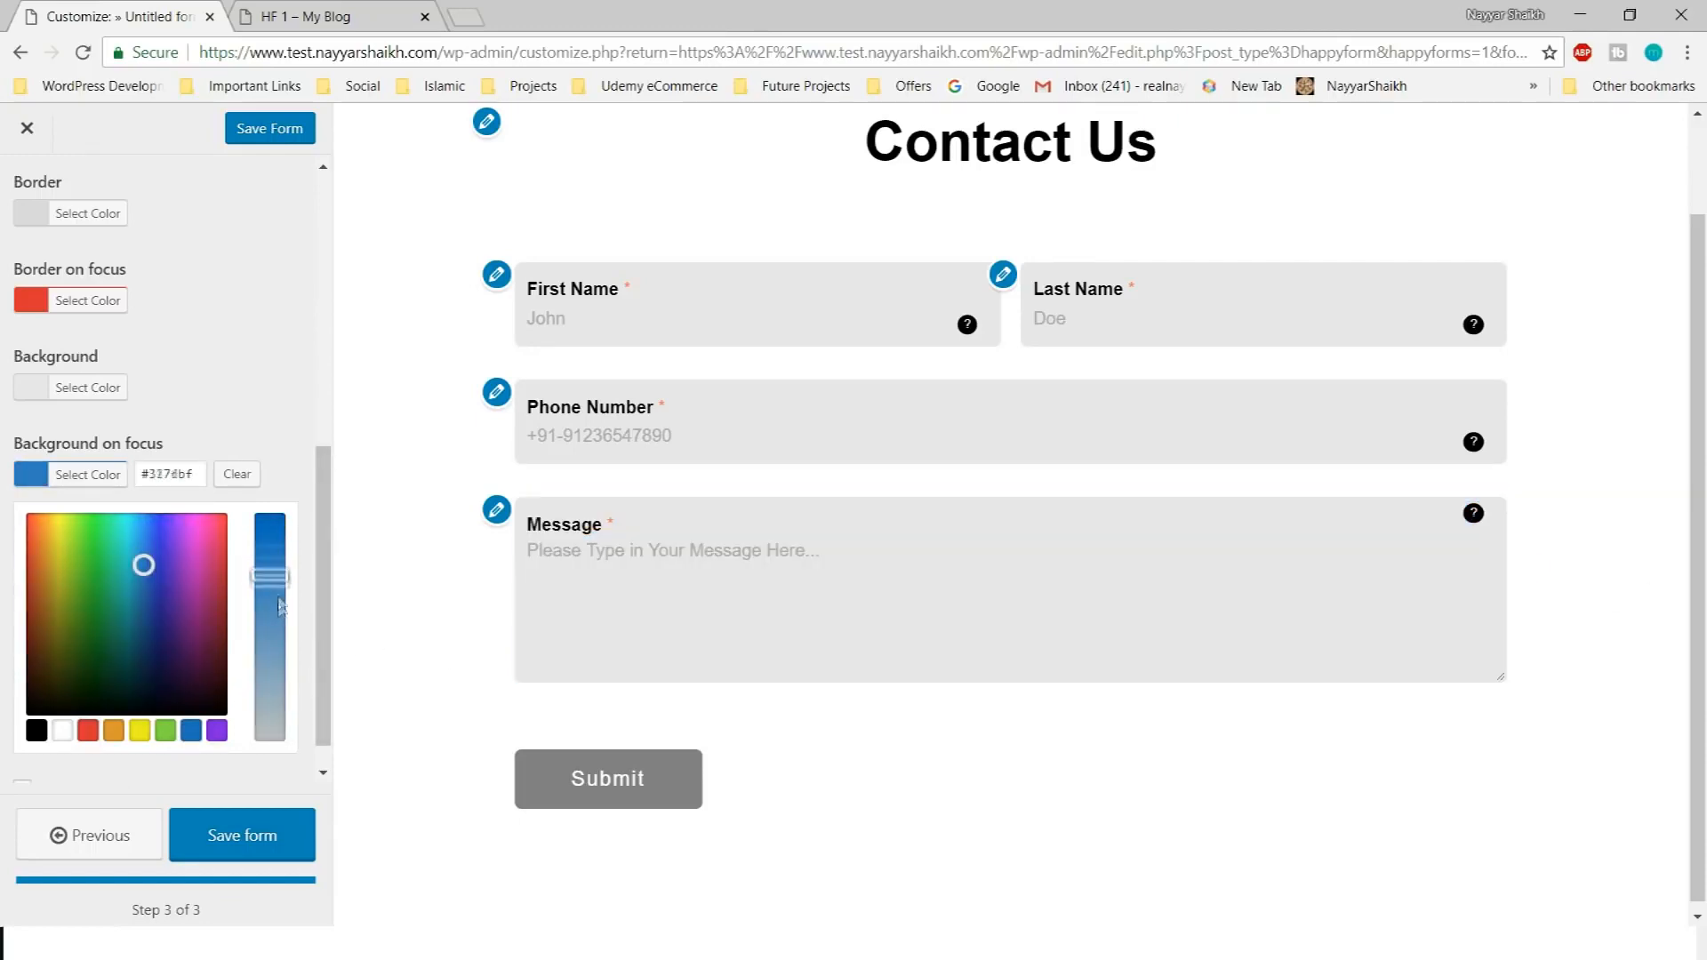
click(851, 608)
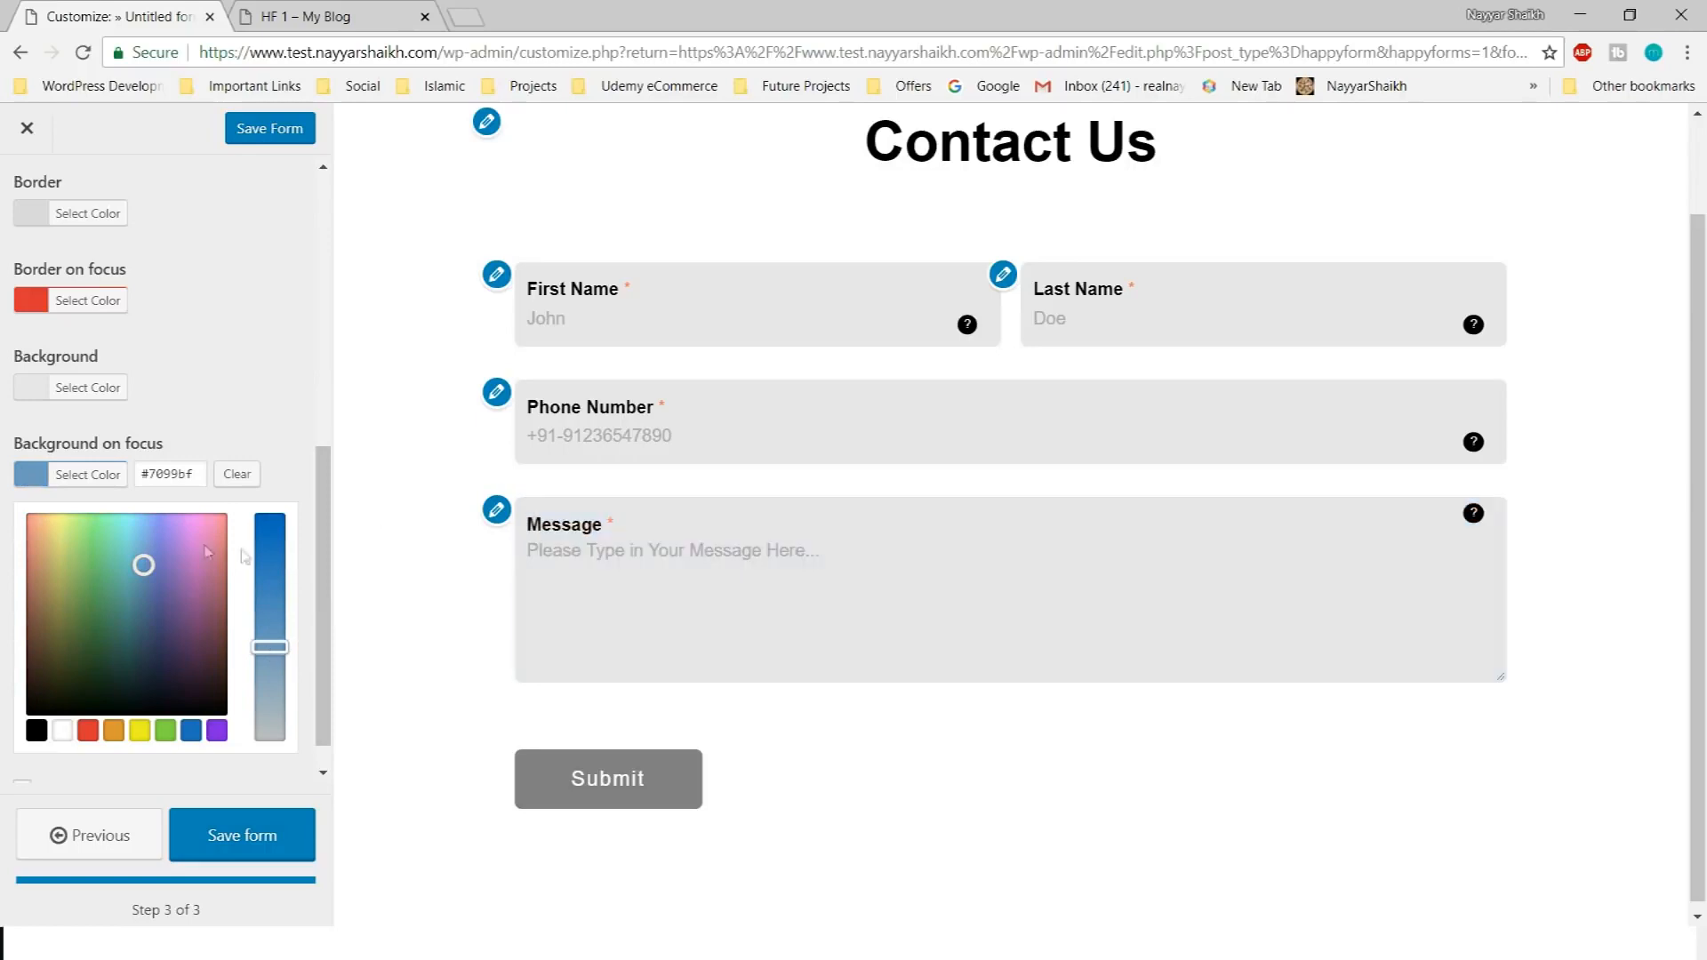
Open the Part Labels & Text styles and hide the part titles
click(120, 473)
scroll(914, 553, down, 2)
scroll(185, 750, up, 4)
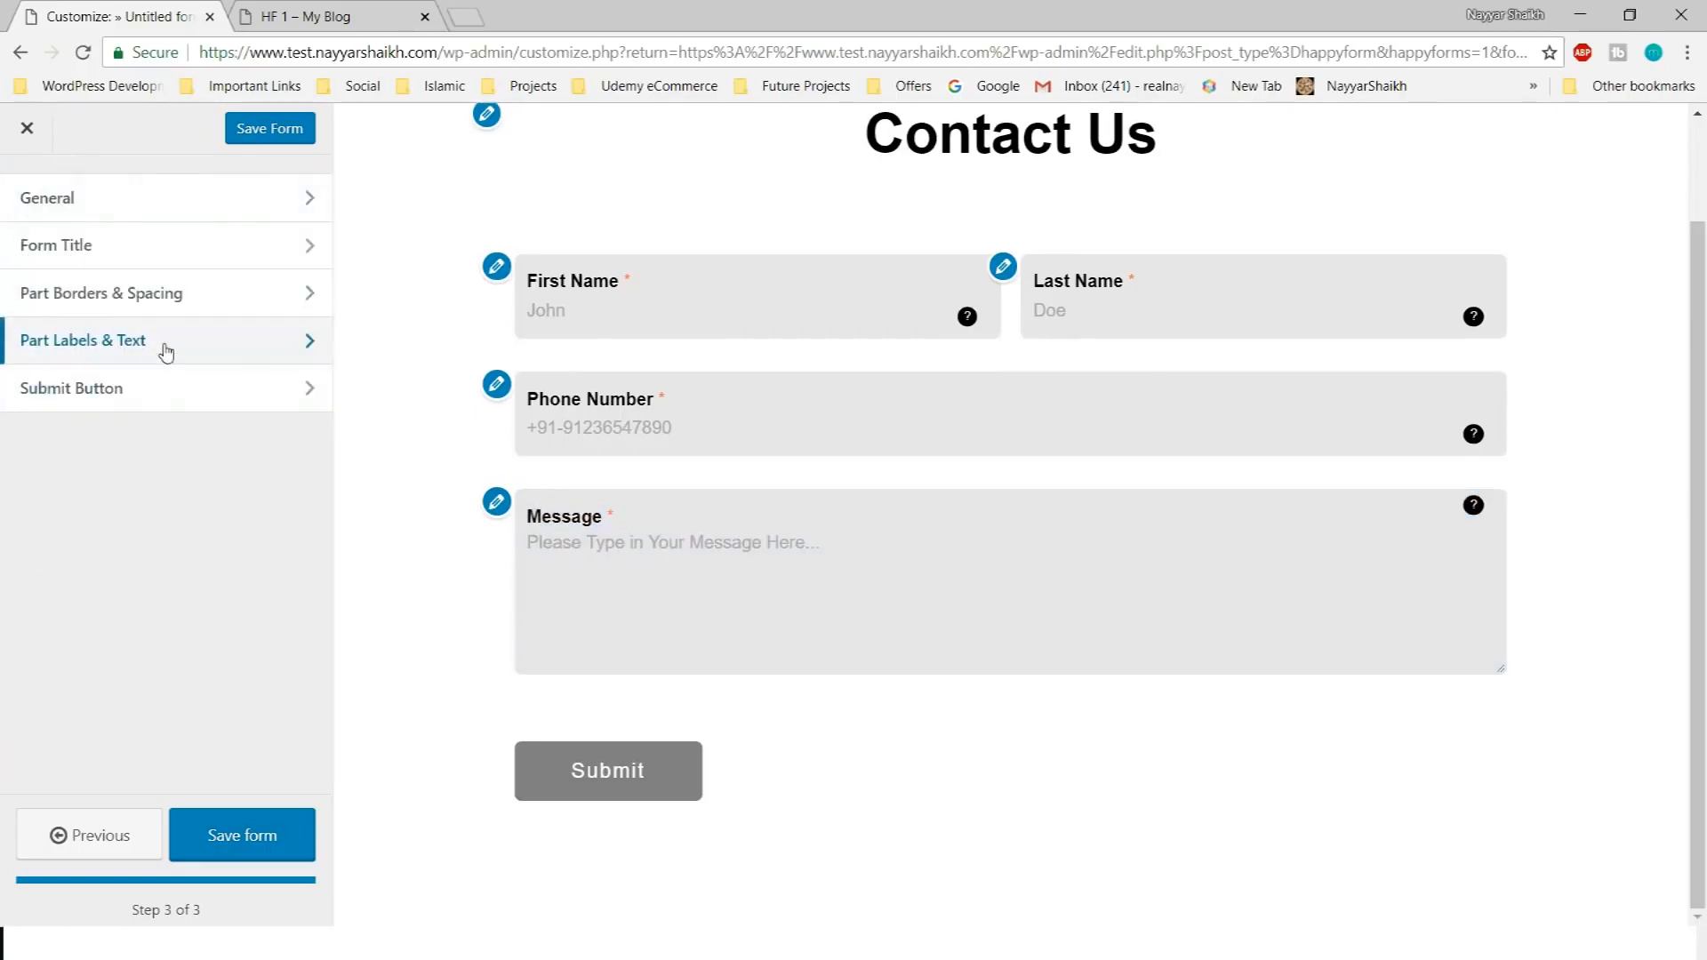
click(166, 352)
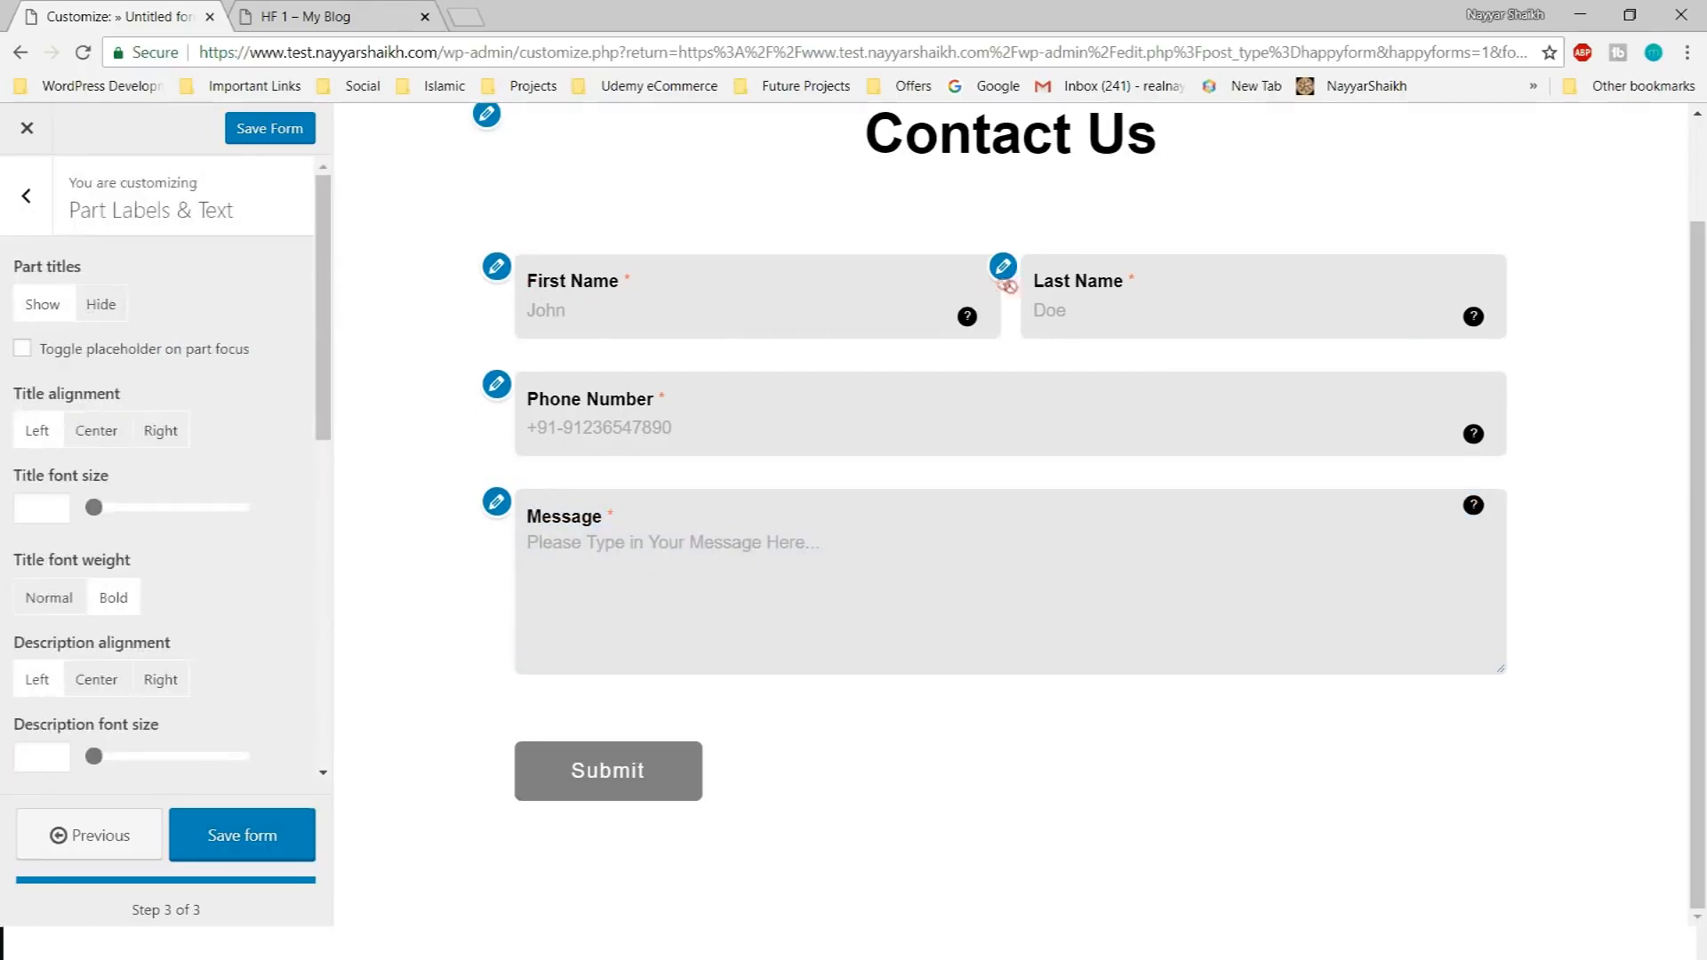
click(101, 305)
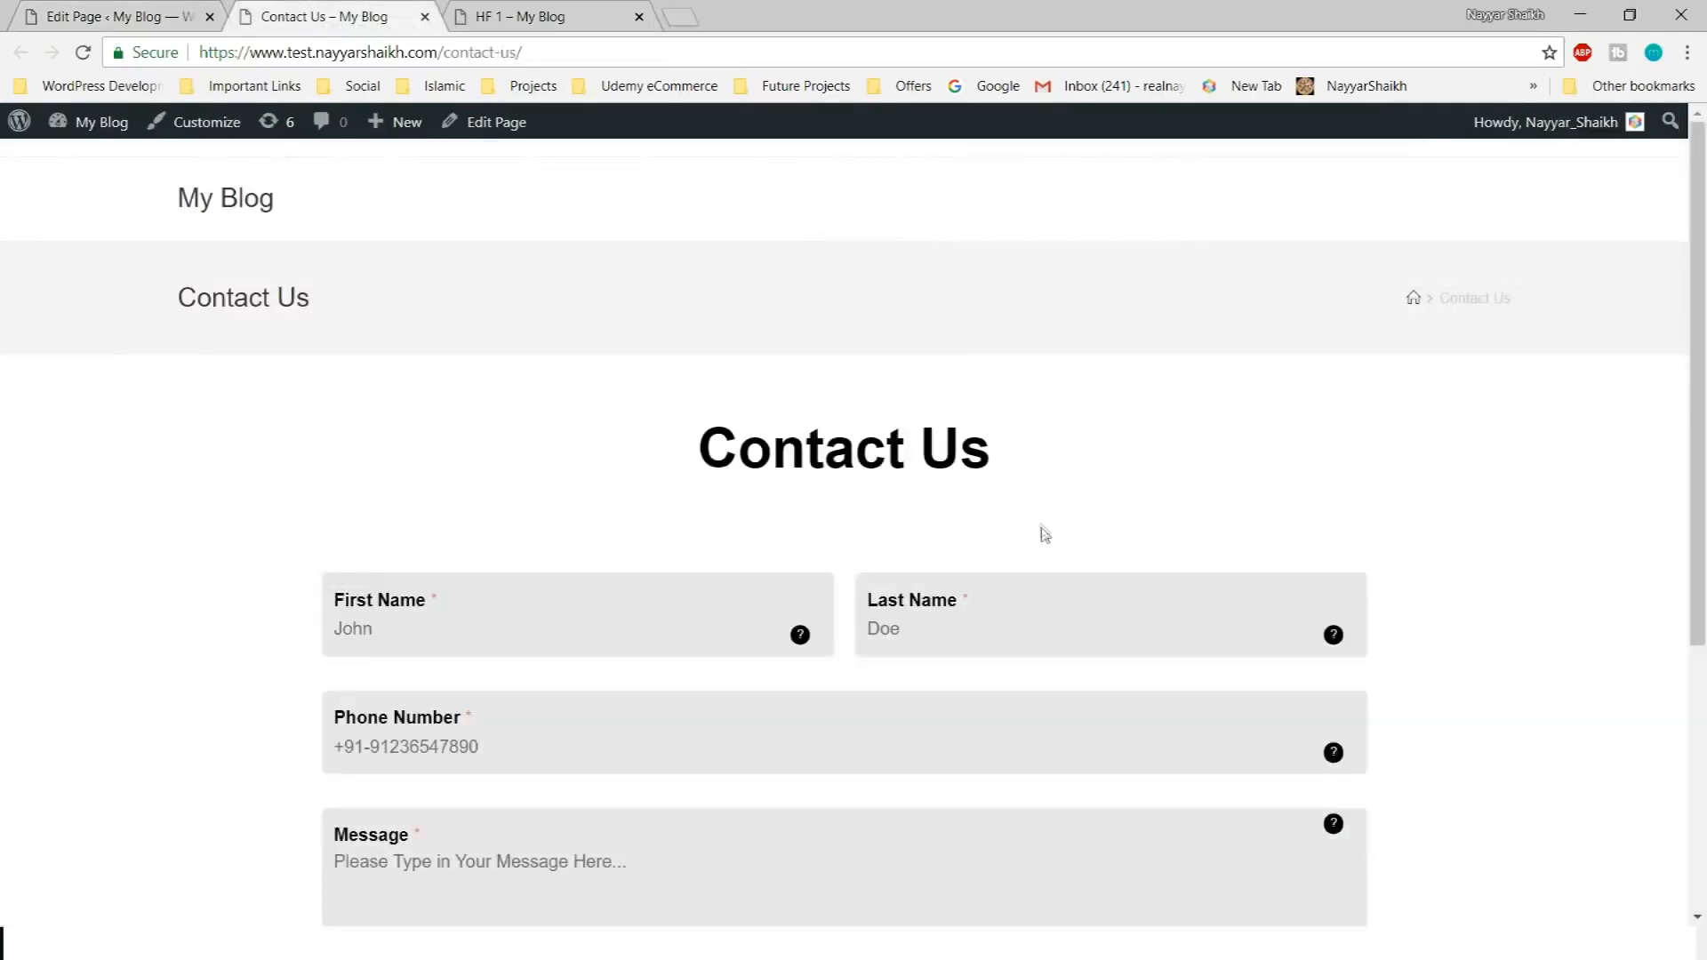
Open the Contact Us form in Customize and check the HF 1 reference page
scroll(659, 543, down, 3)
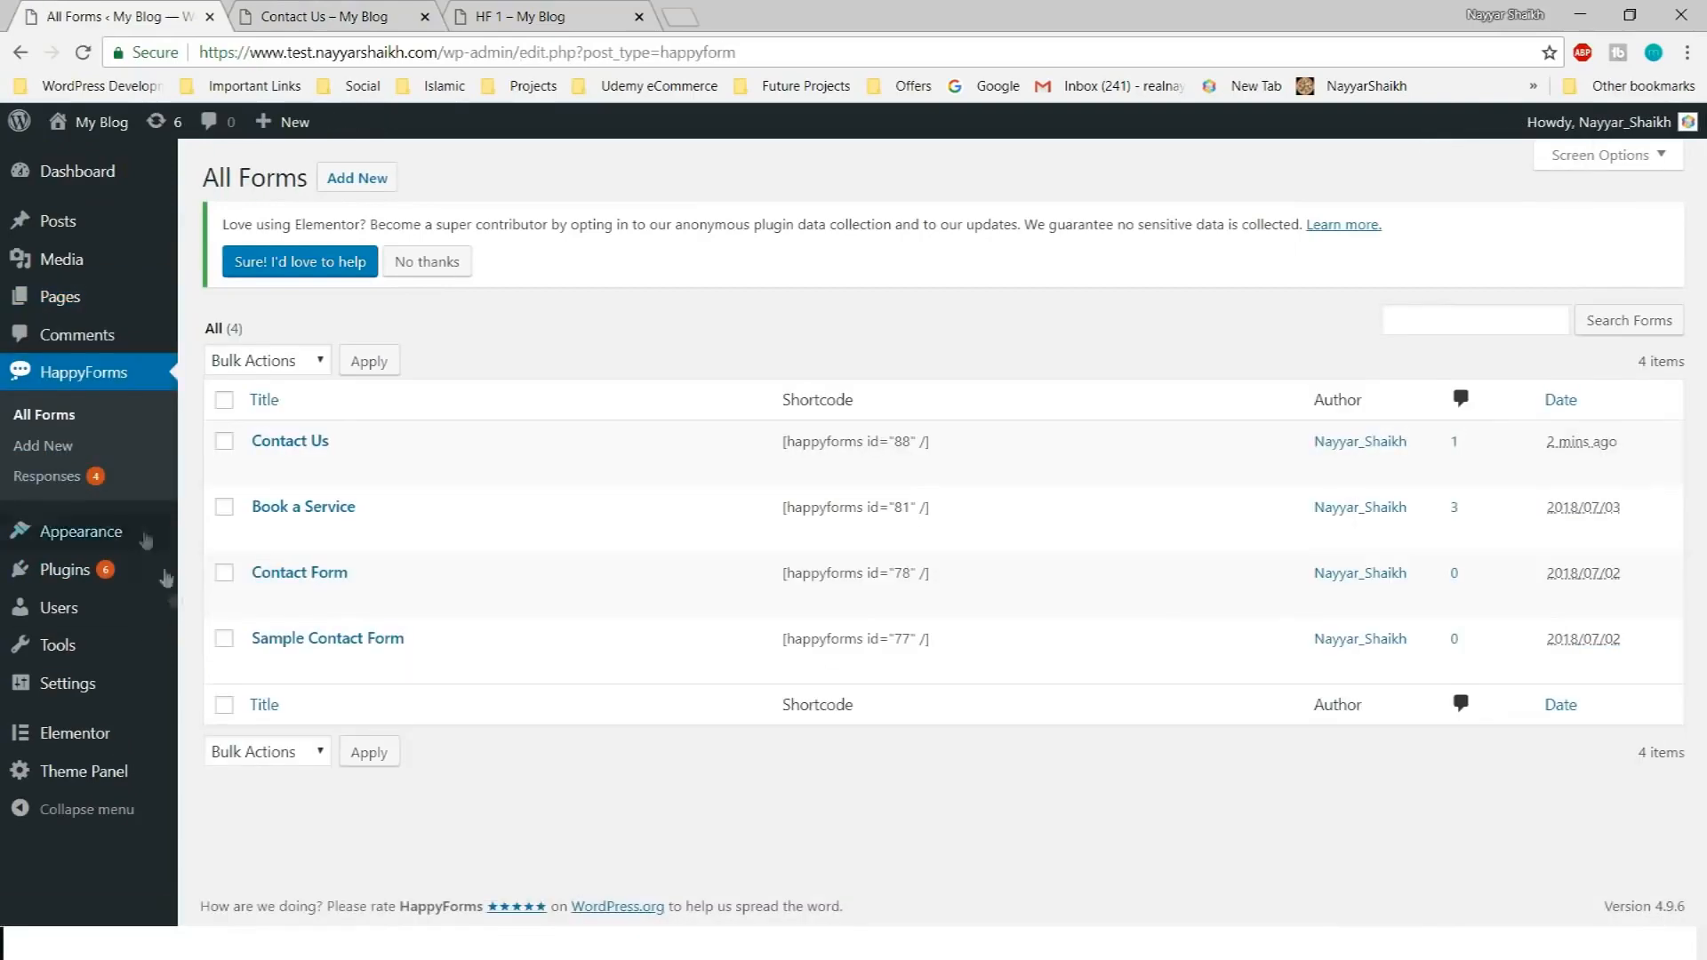
click(258, 440)
click(556, 16)
scroll(498, 400, down, 1)
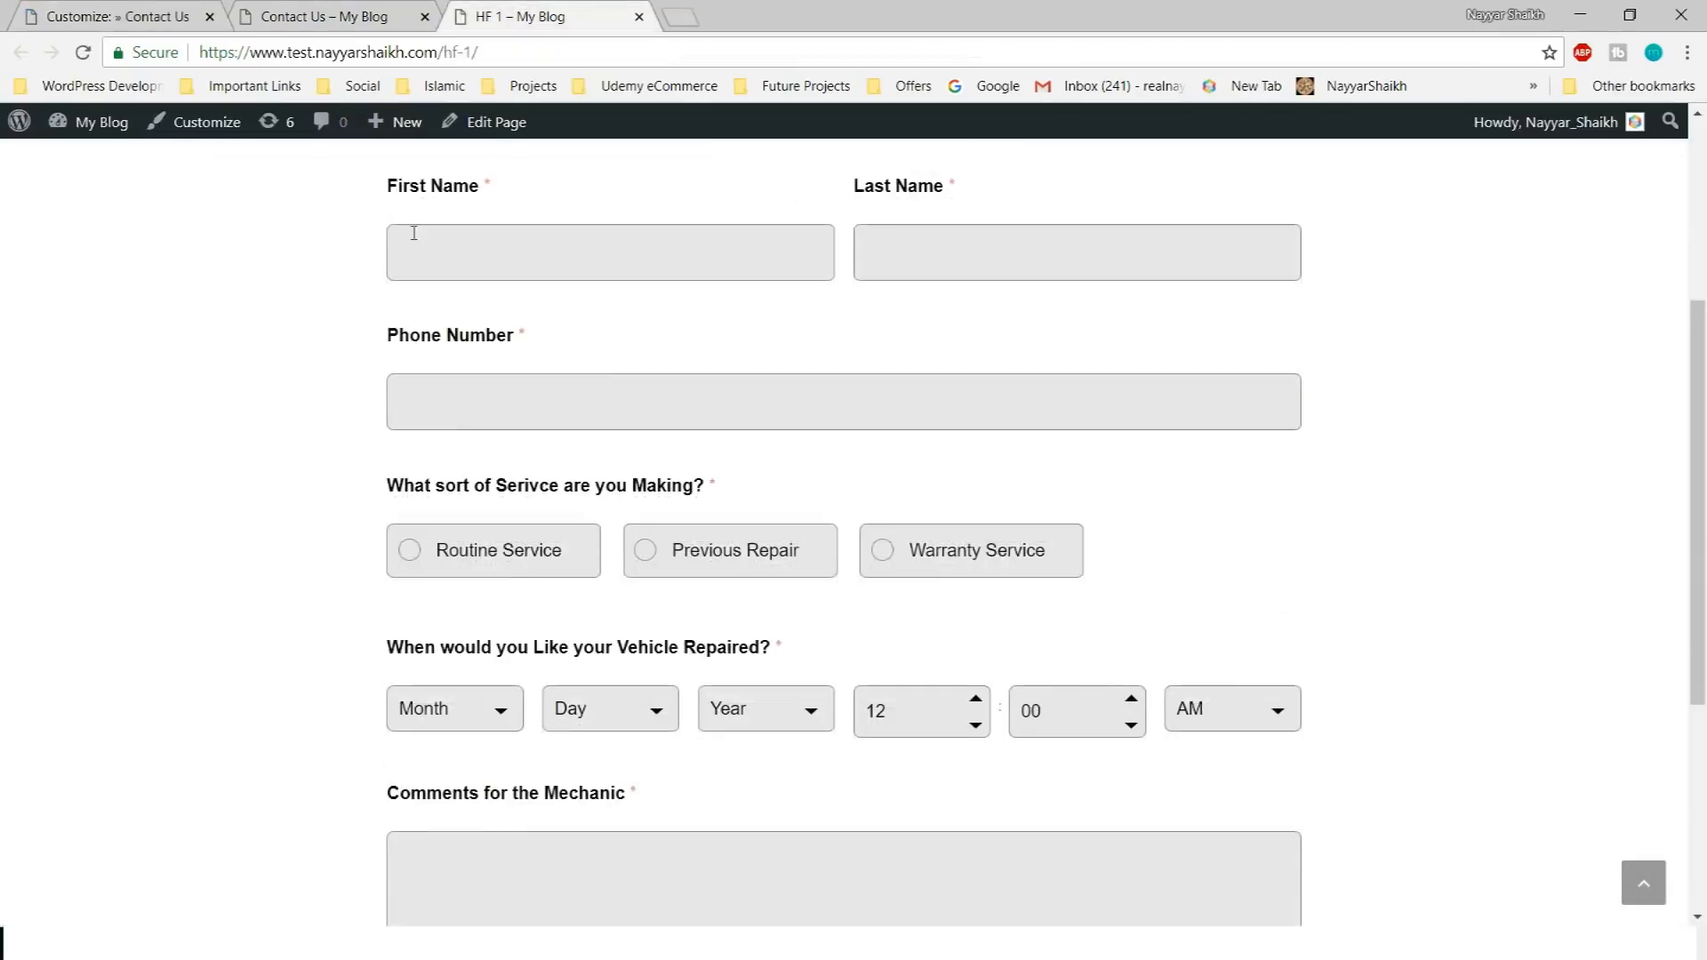
click(427, 399)
click(1496, 427)
scroll(1497, 426, down, 1)
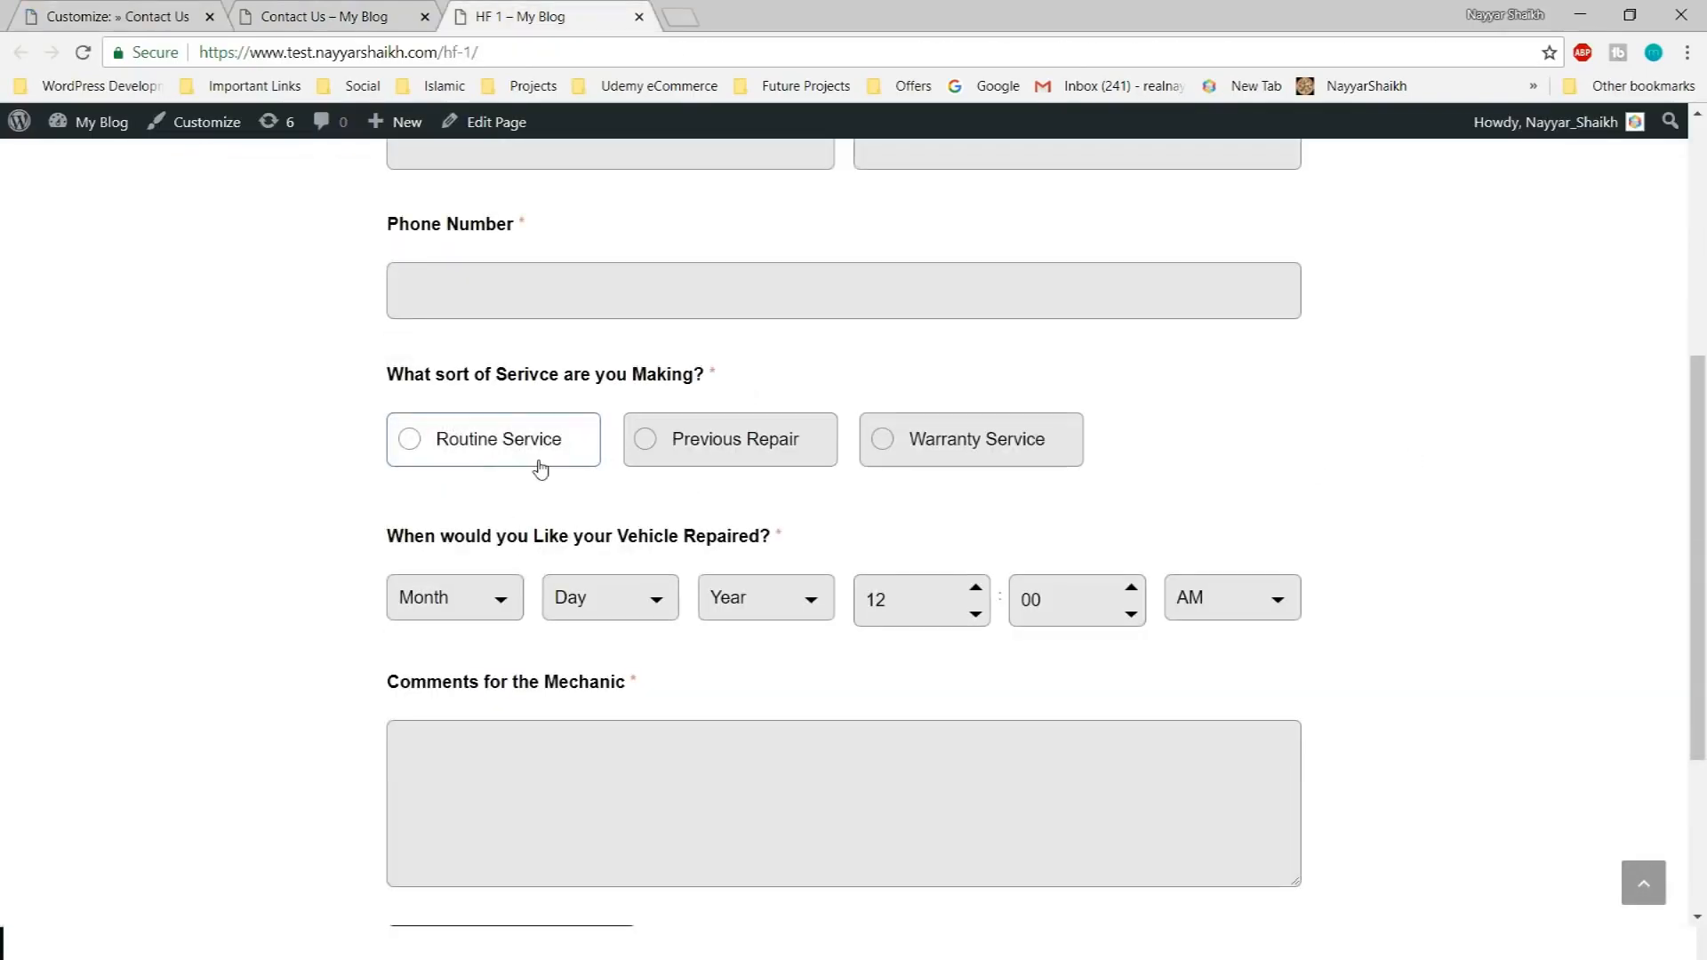
Return to the Contact Us form builder and review its fields
click(118, 16)
scroll(588, 543, down, 6)
scroll(588, 543, up, 5)
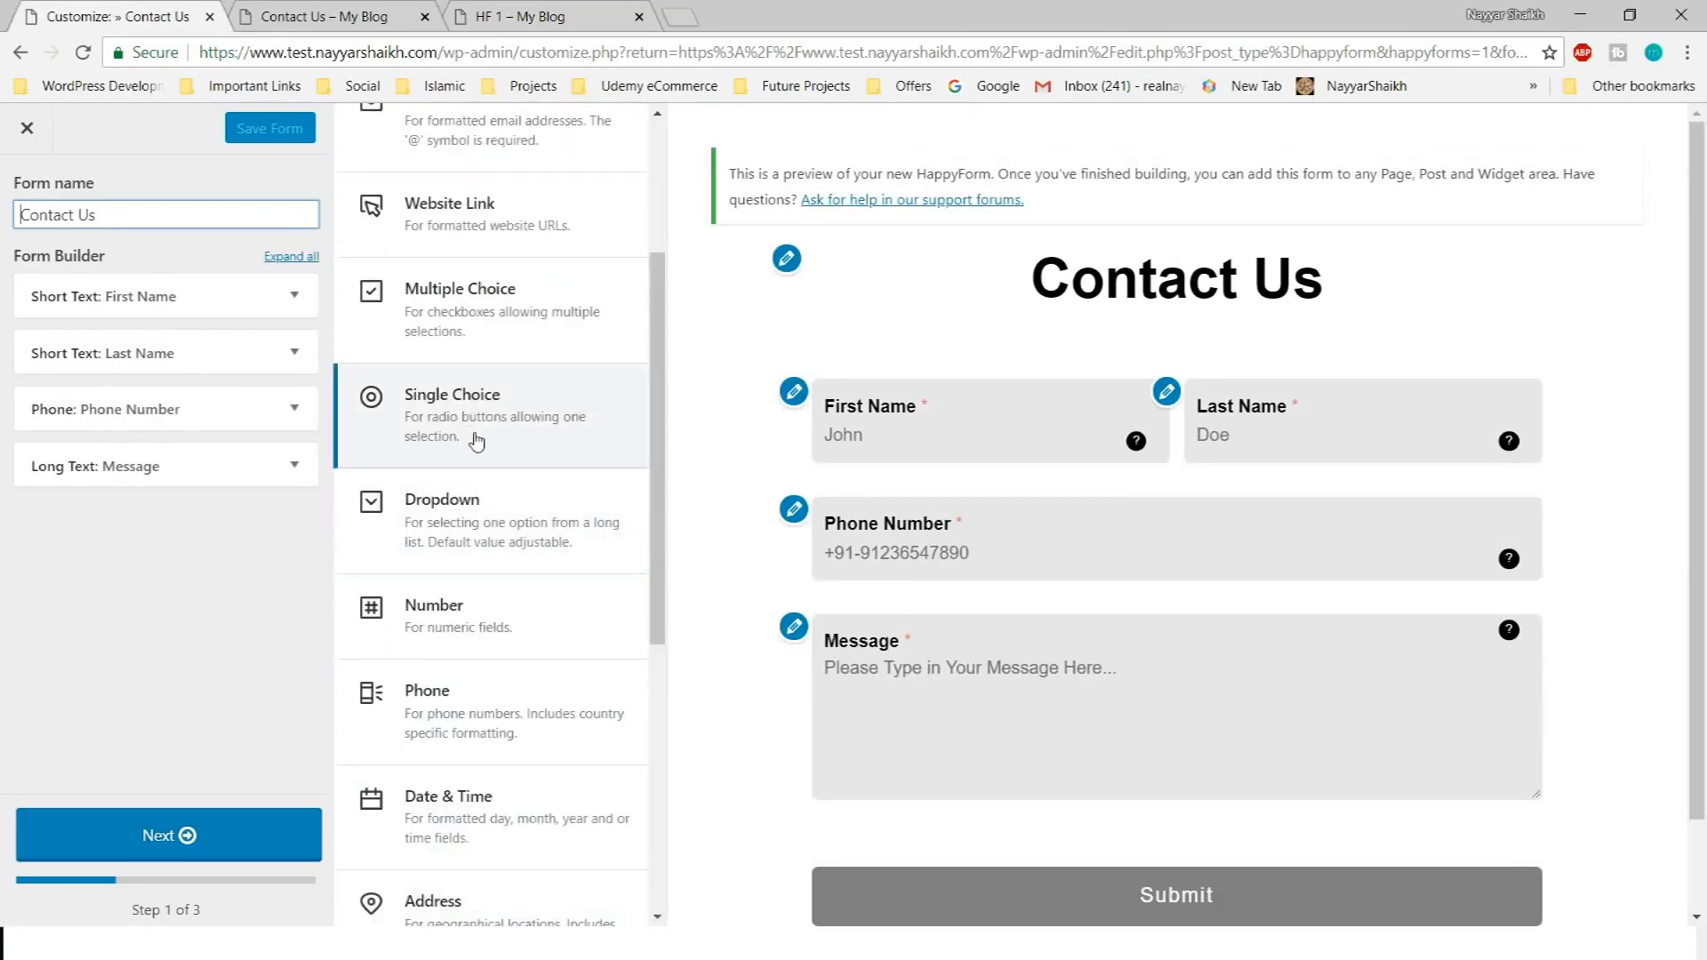
Add a Single Choice question with its title placed above the answers
click(583, 444)
double_click(123, 596)
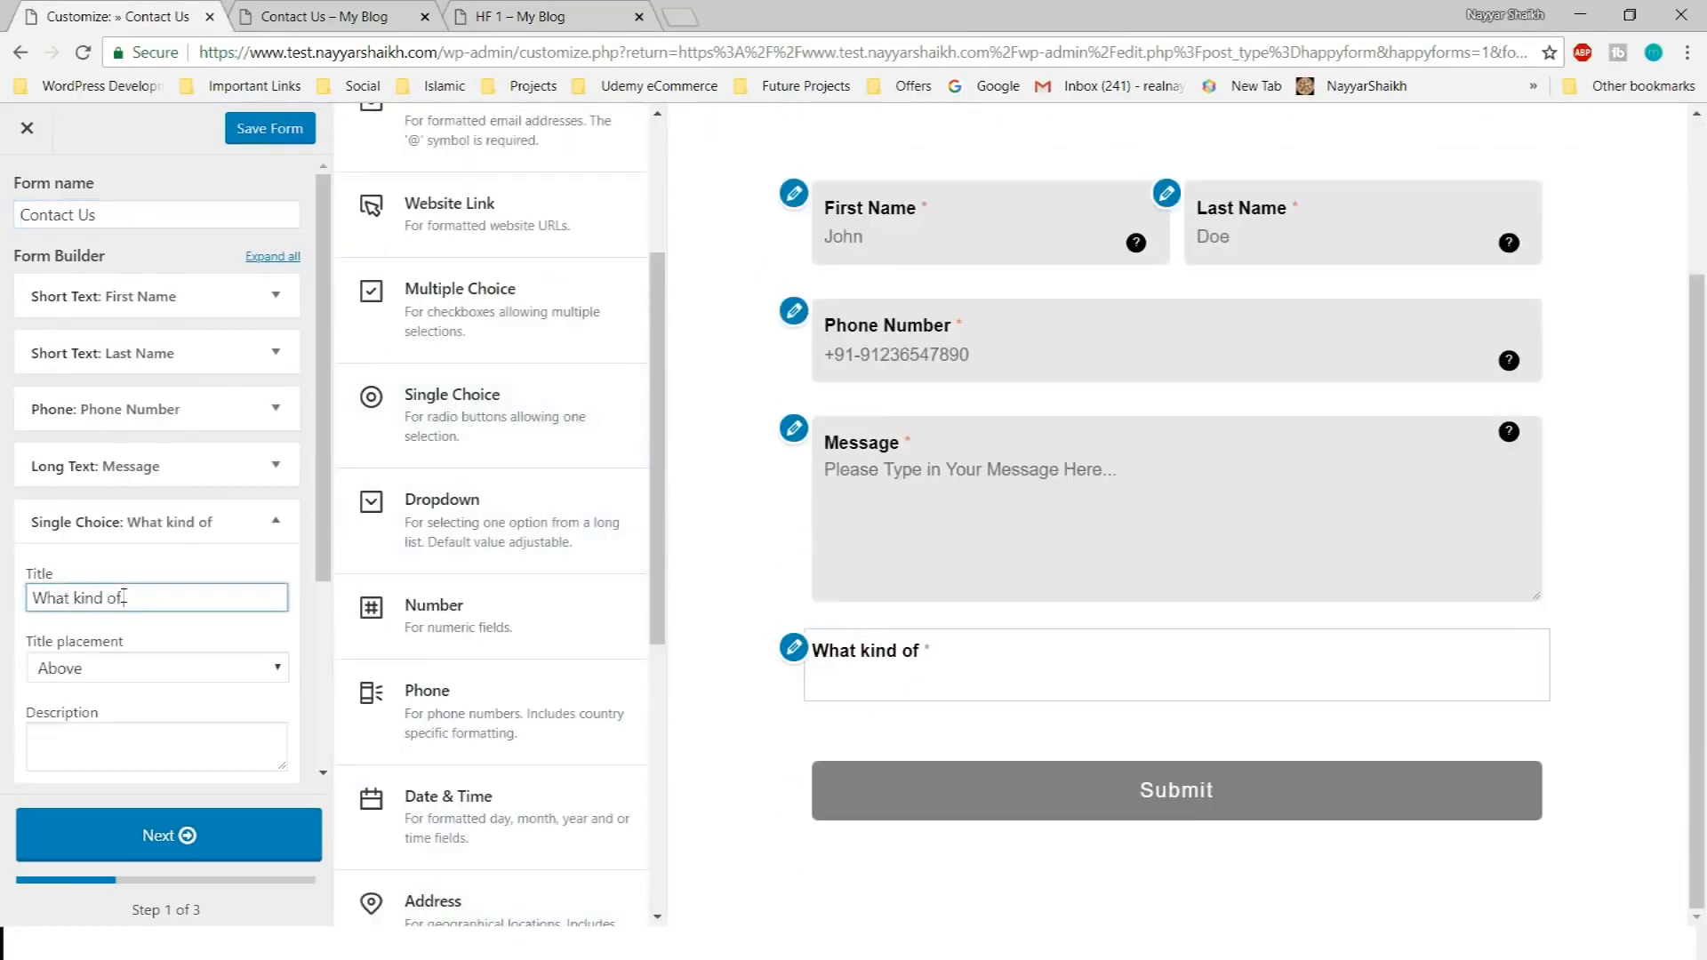
scroll(228, 652, down, 2)
click(133, 446)
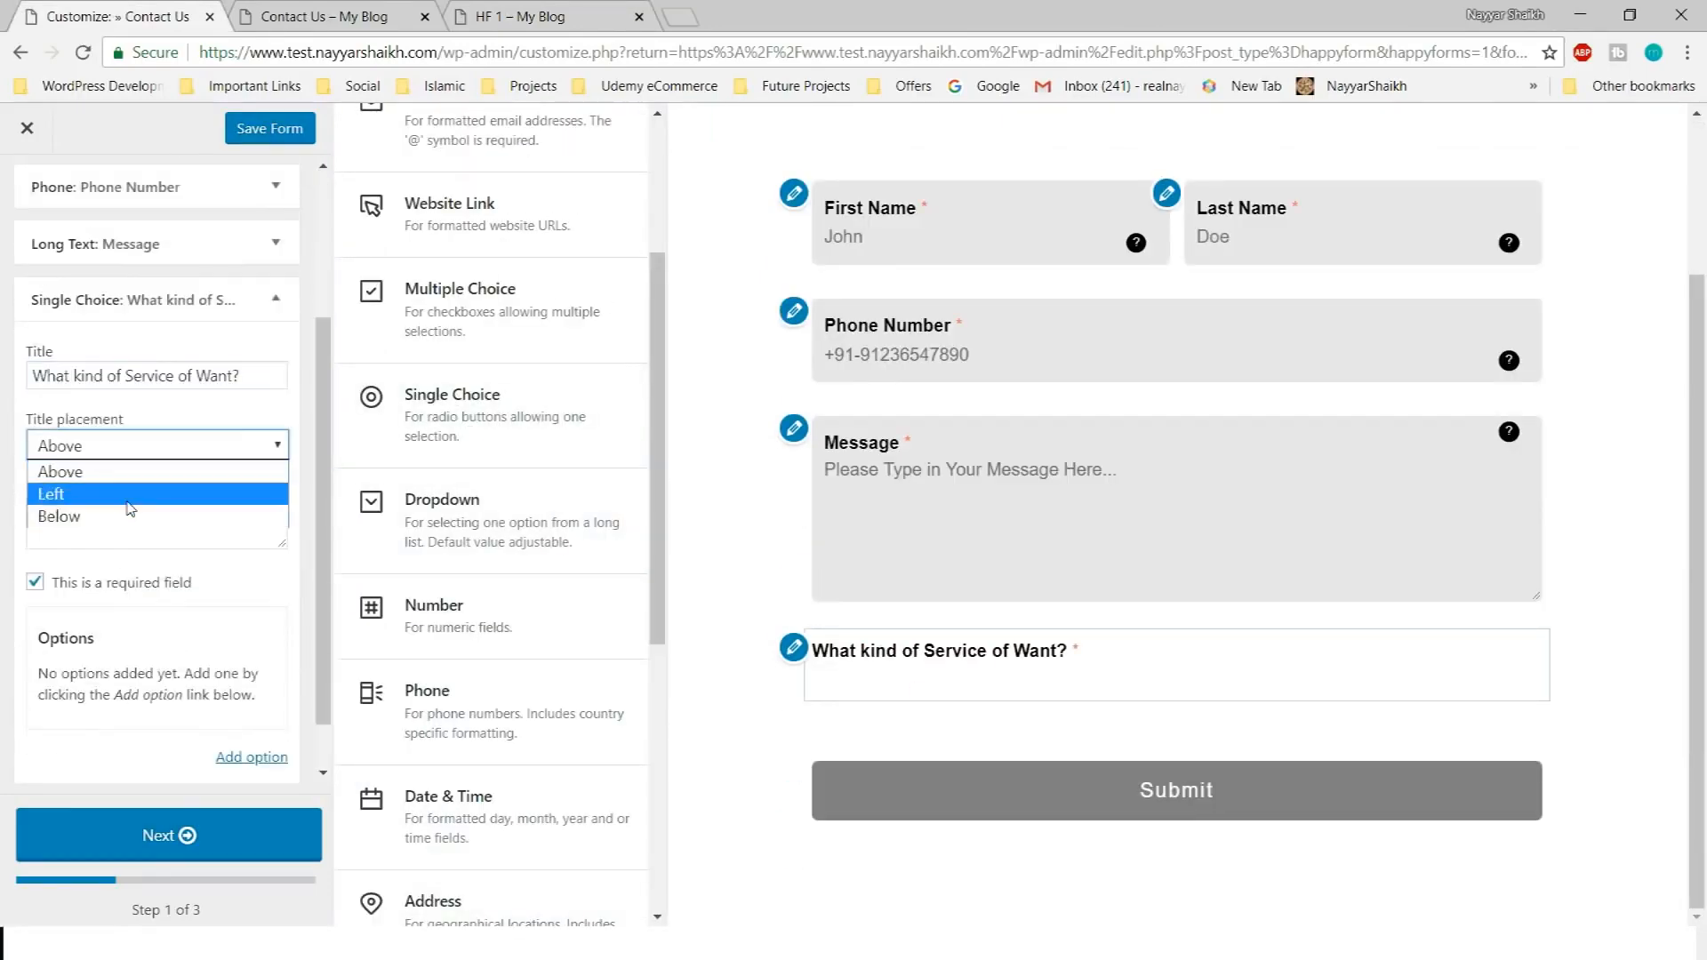
click(133, 472)
Compare with the reference form, then set First Name and Last Name titles to Above
click(533, 16)
scroll(497, 533, down, 3)
scroll(614, 631, up, 4)
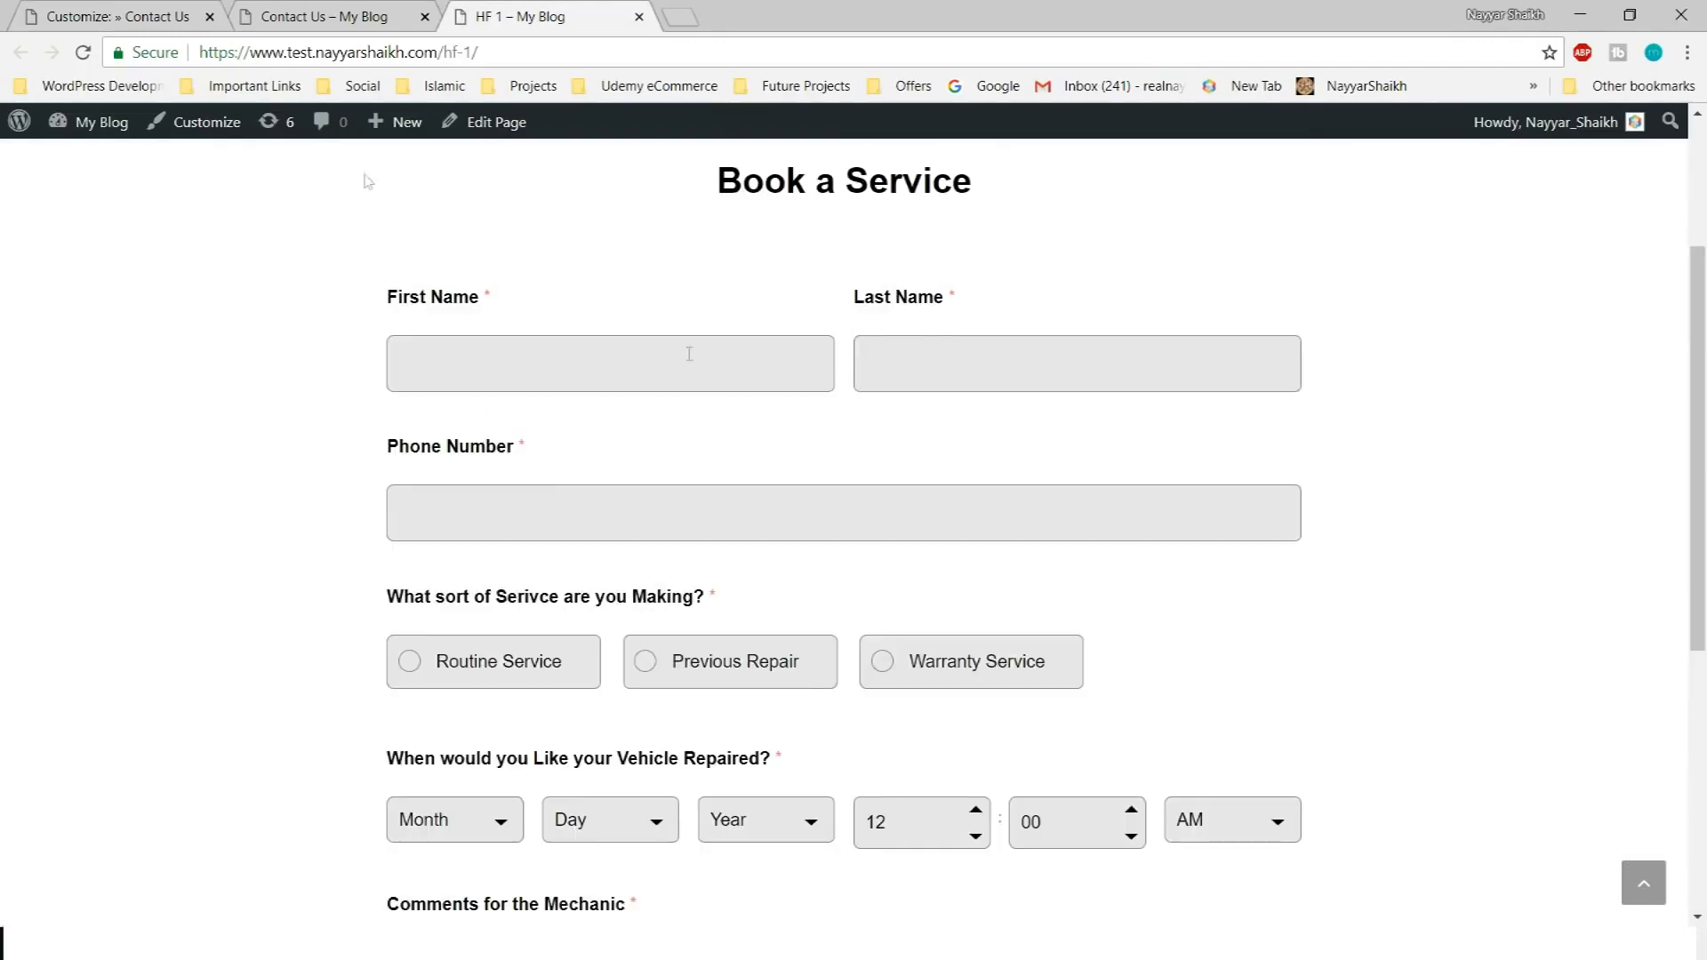
click(118, 16)
click(510, 12)
scroll(541, 642, down, 3)
click(118, 16)
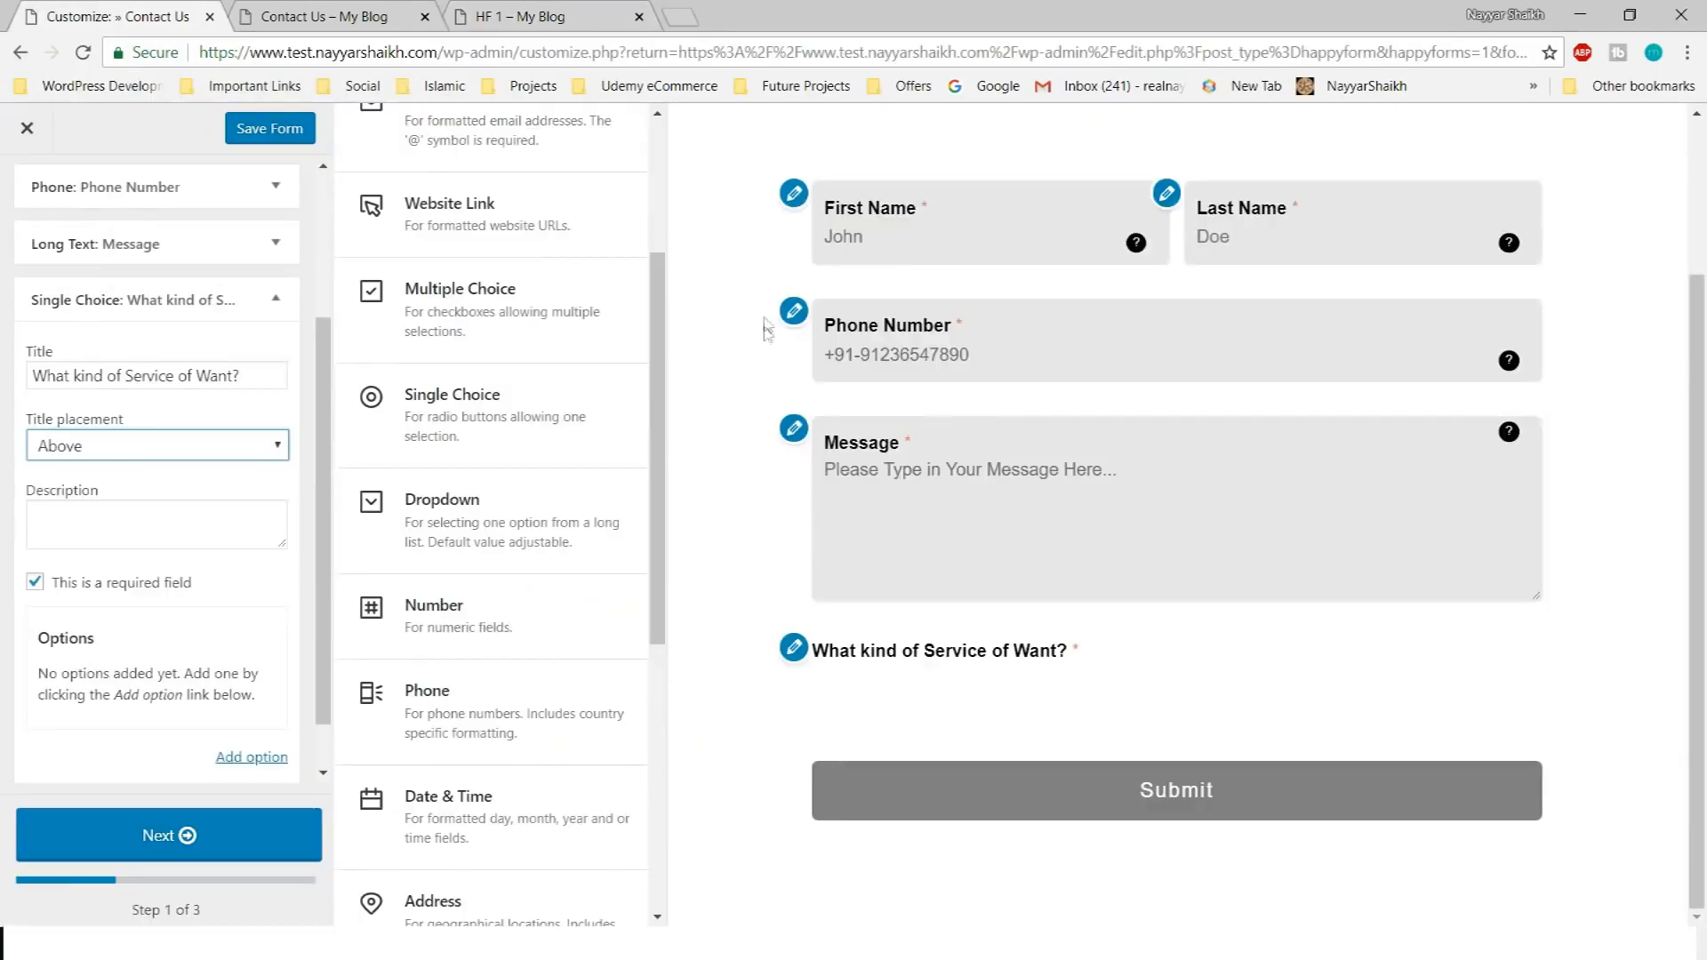
scroll(766, 329, up, 3)
click(880, 431)
scroll(178, 373, up, 3)
click(169, 296)
click(145, 440)
click(134, 469)
click(210, 295)
click(274, 352)
click(240, 499)
click(178, 525)
click(275, 352)
Set the Phone Number and Message title placements to Above
click(275, 409)
click(169, 555)
click(115, 580)
click(275, 409)
scroll(1175, 551, down, 3)
click(275, 465)
click(142, 611)
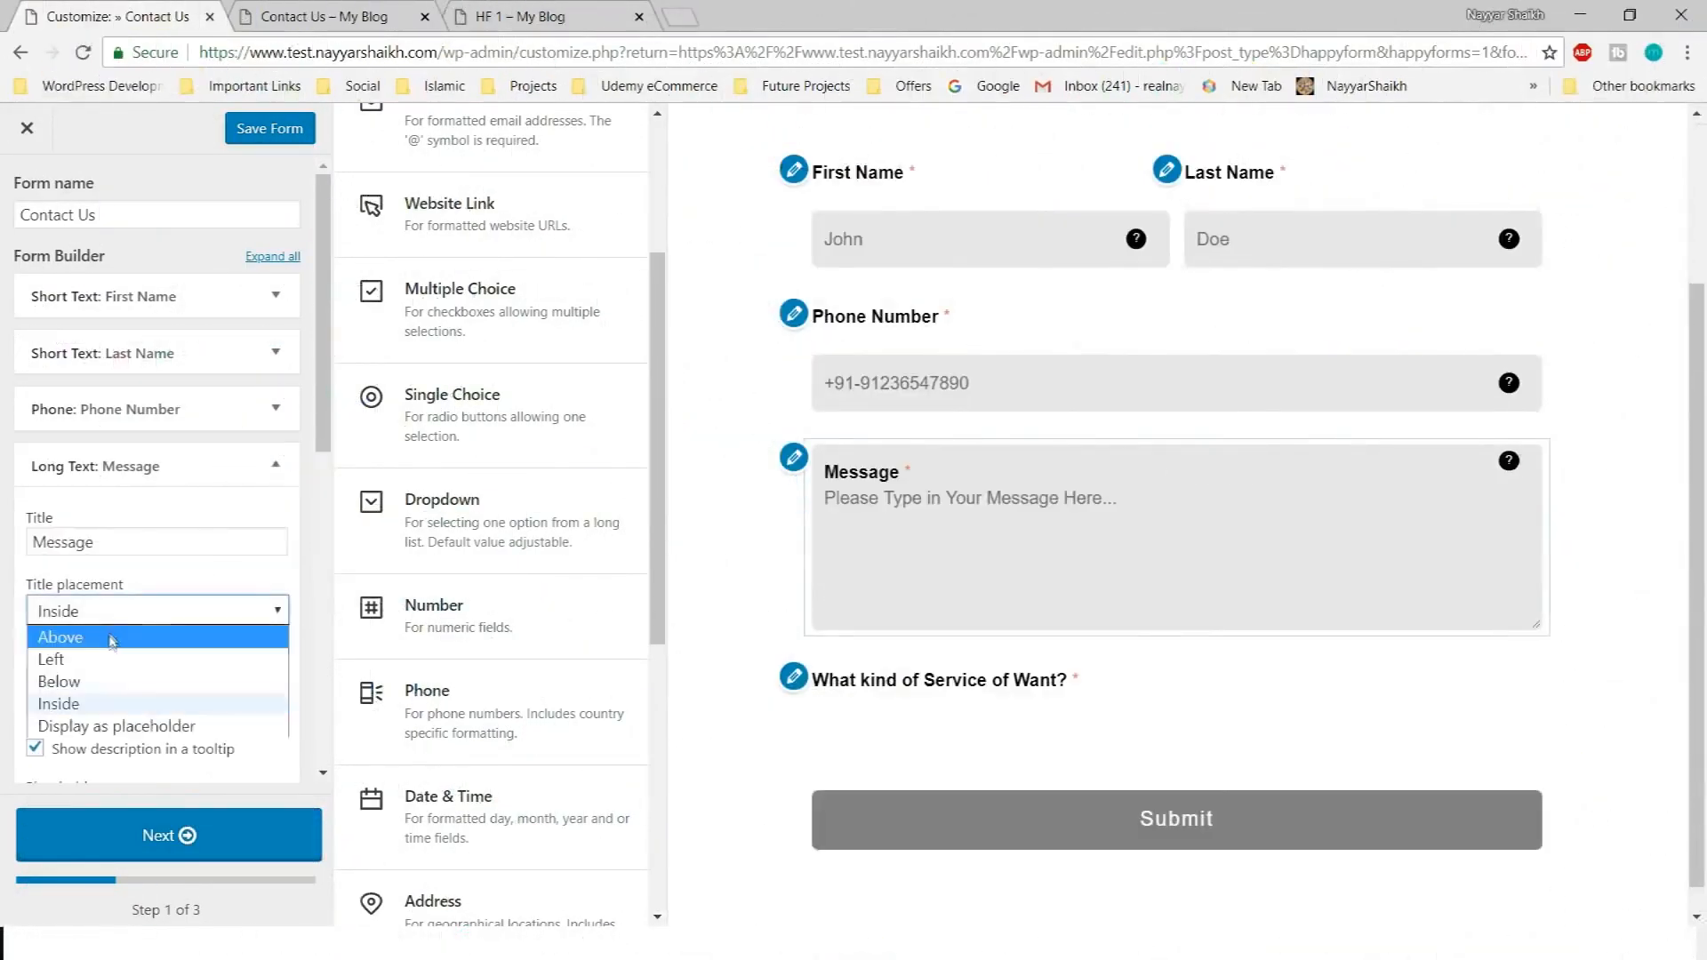
click(111, 637)
click(273, 462)
Give the service question three options: Routine Serice, Previous Repiar and Warranty
click(972, 689)
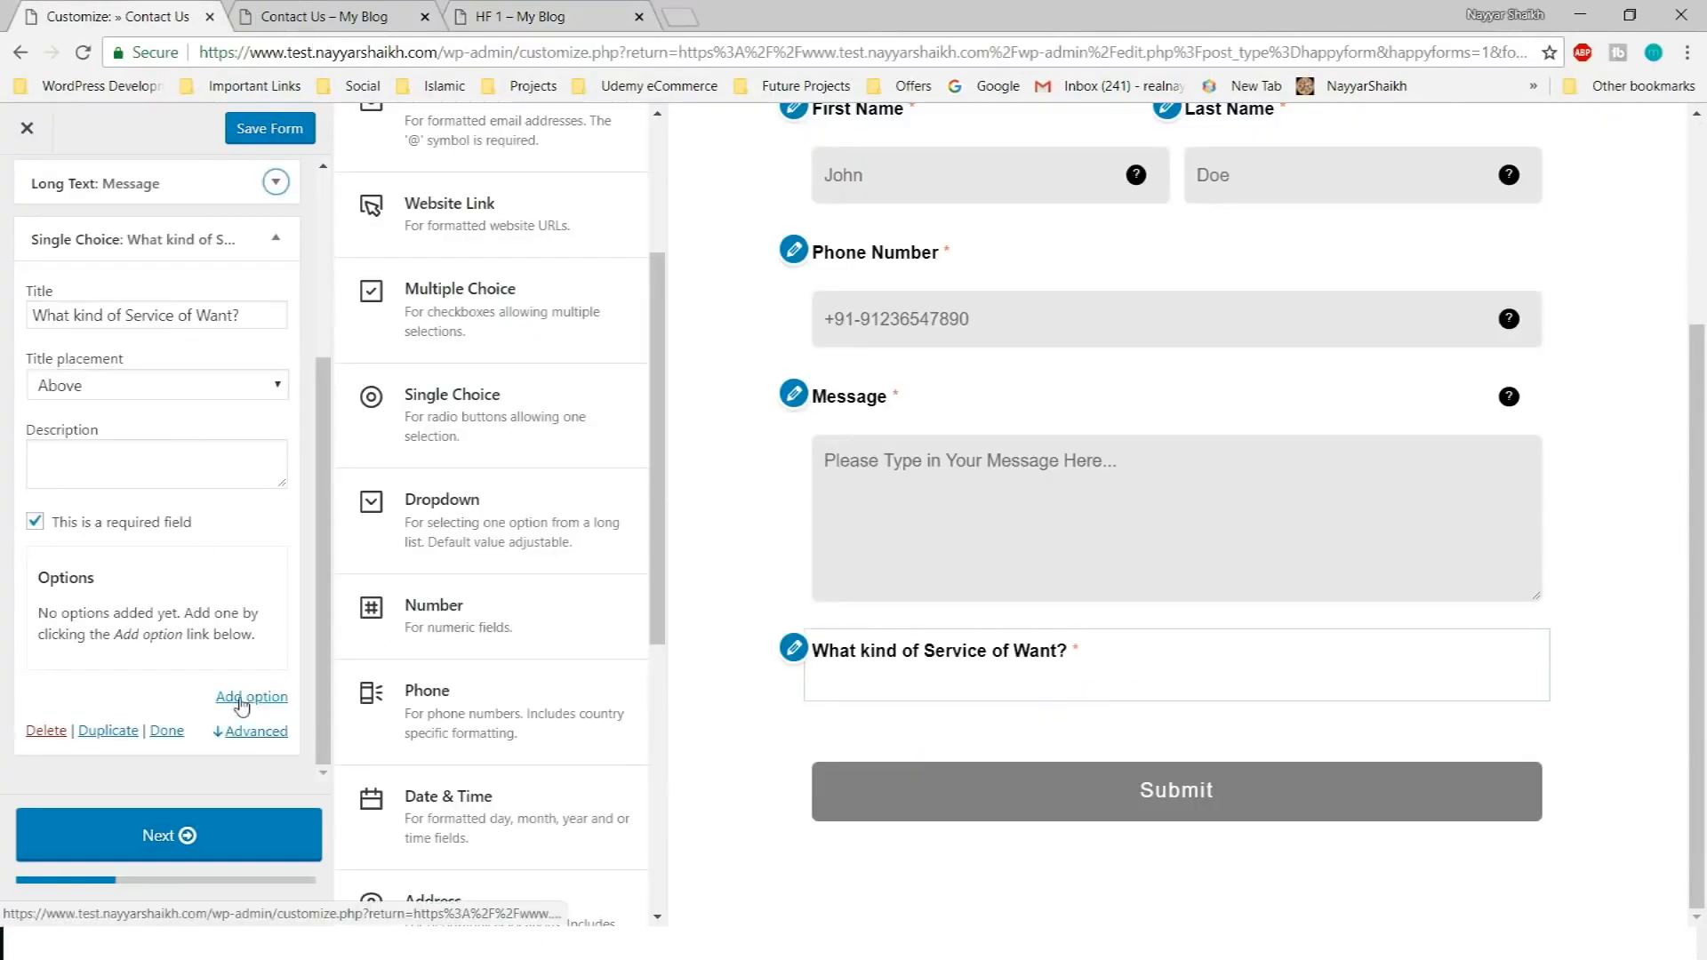
click(252, 696)
click(158, 514)
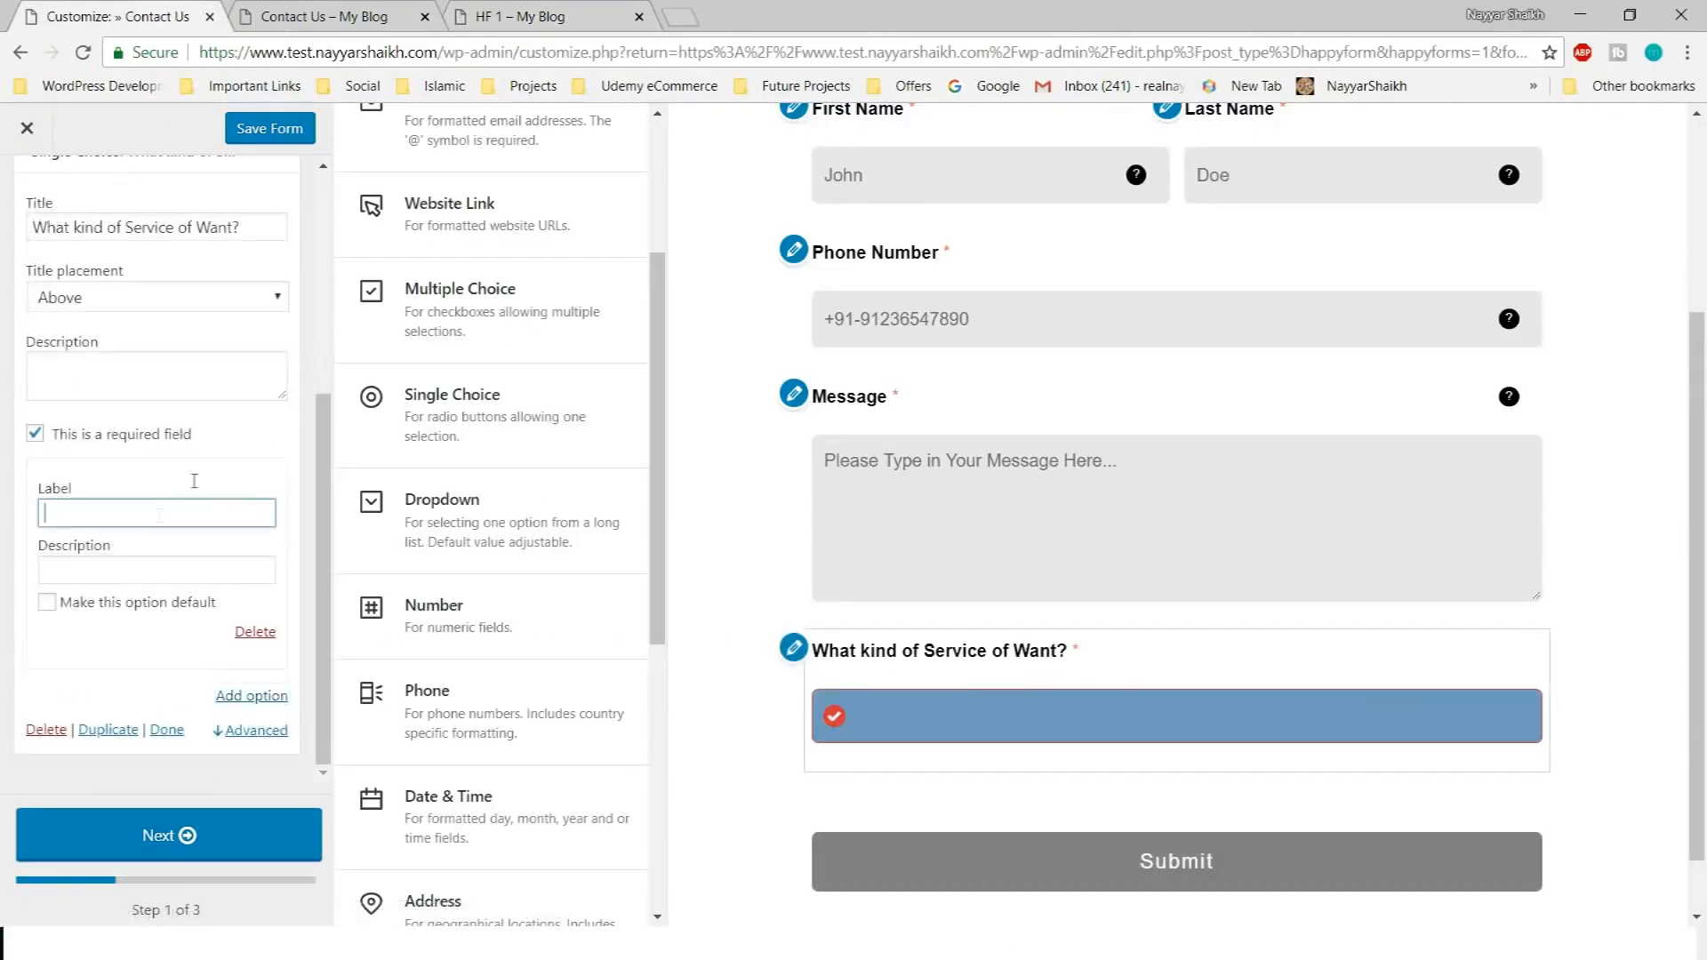
text(Routine Serice)
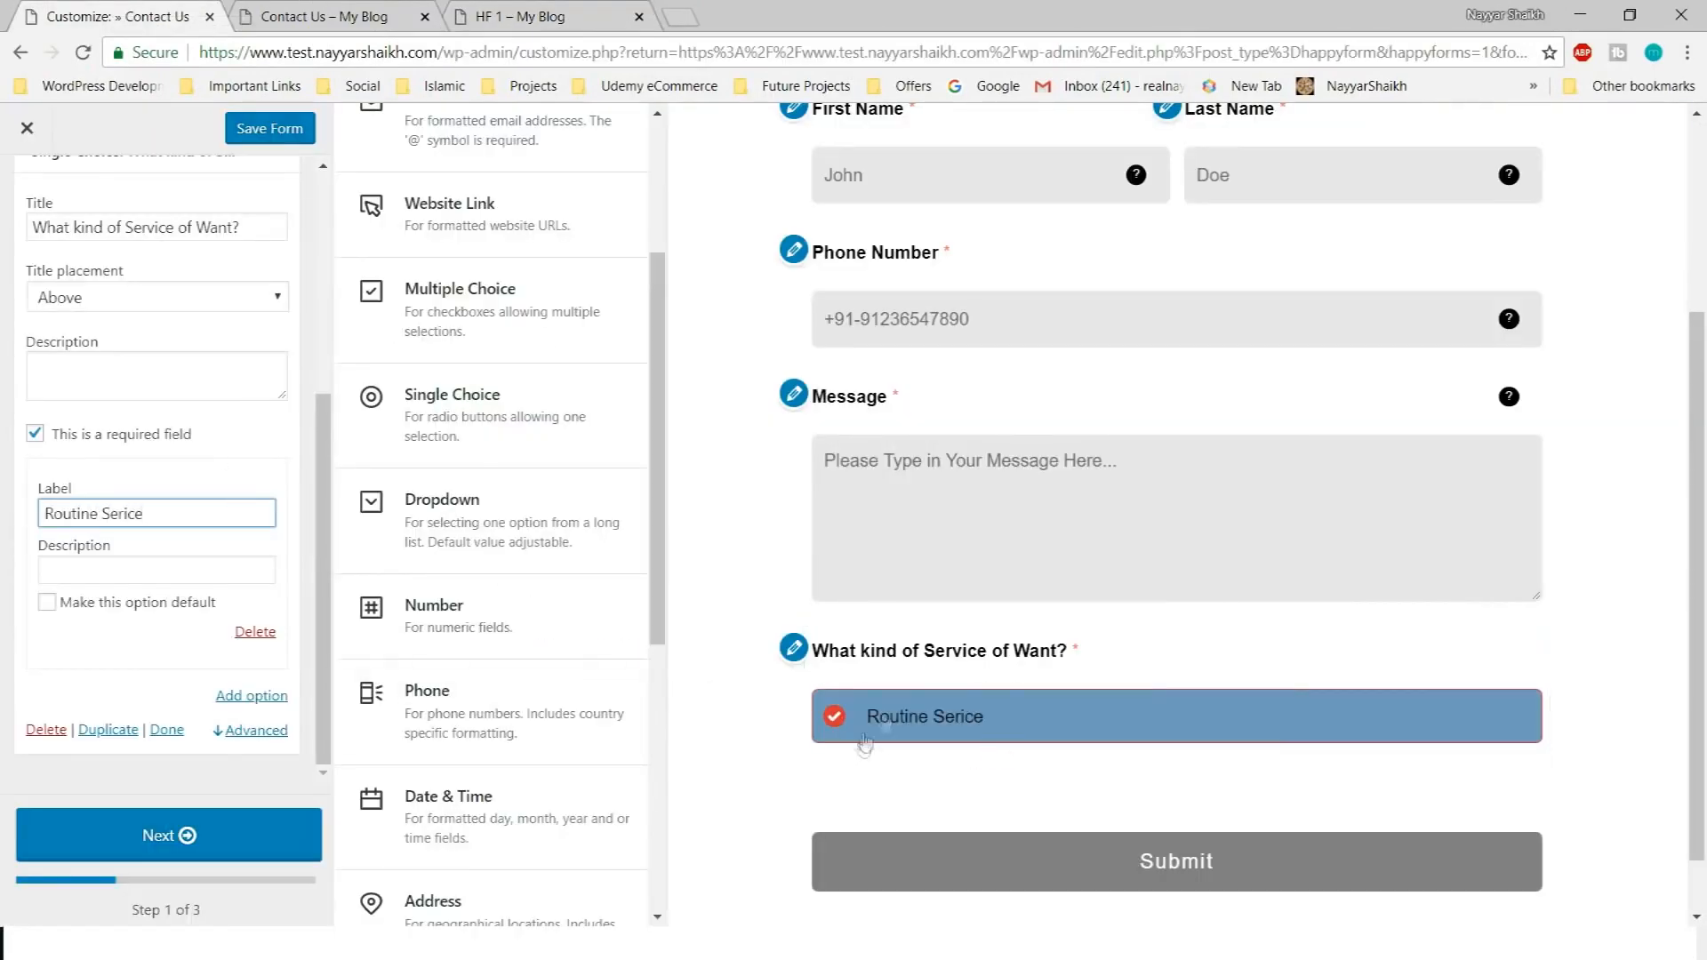
click(251, 696)
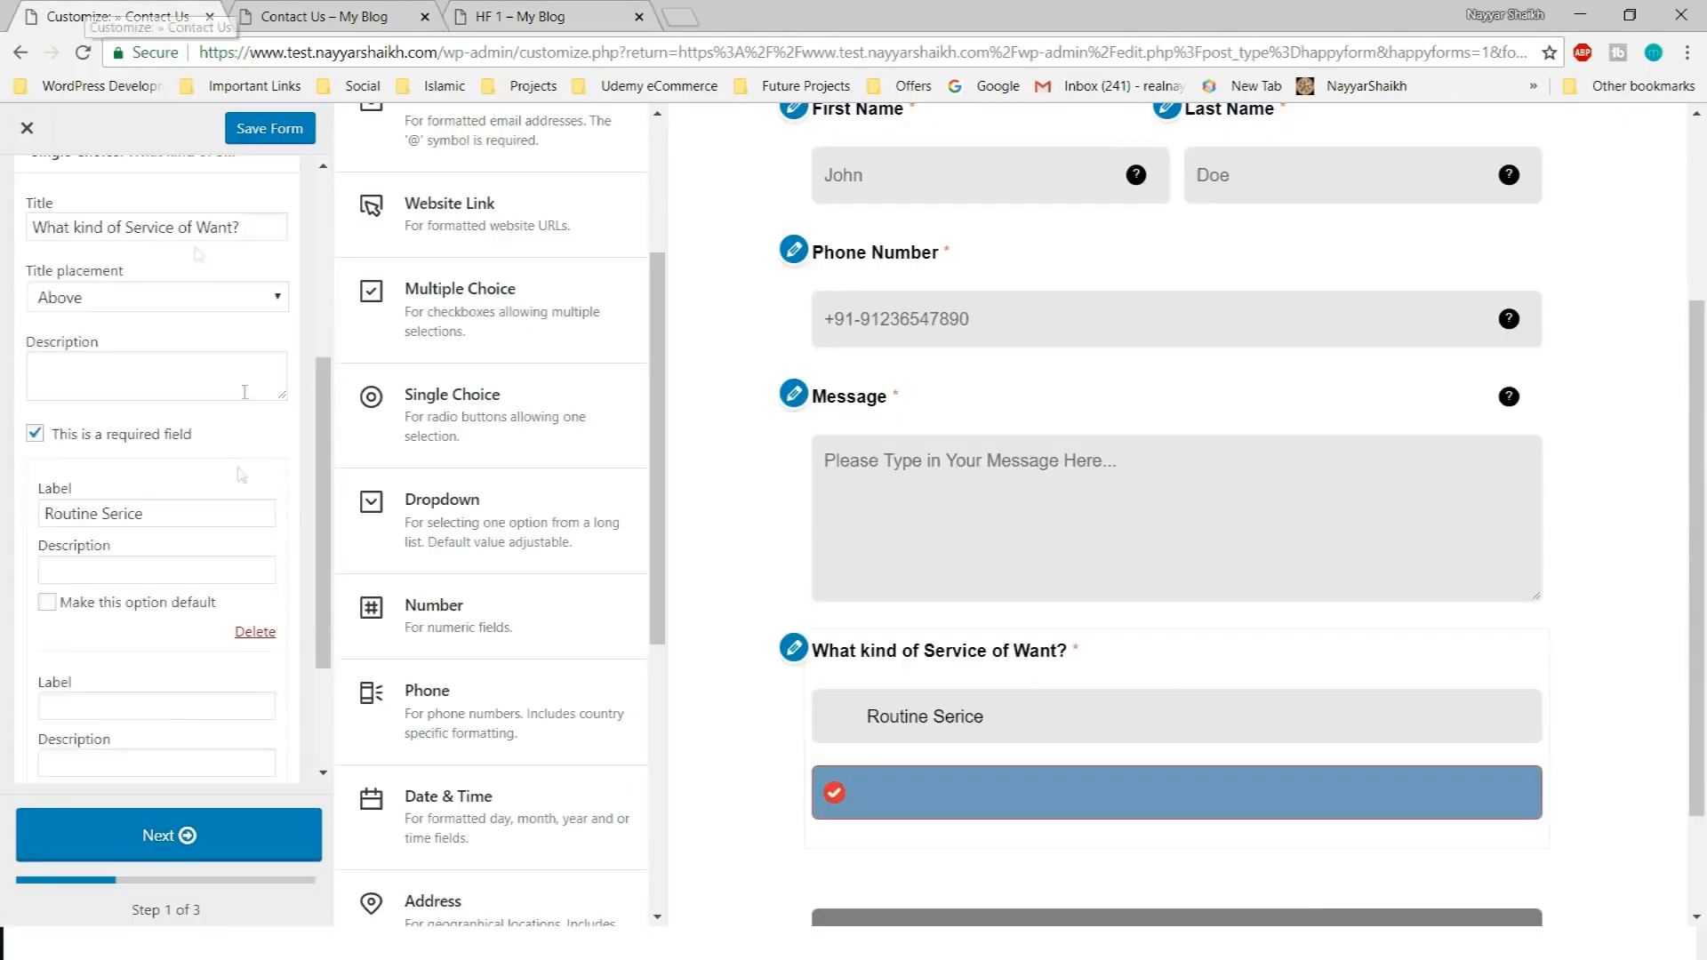
click(121, 513)
text(Previous Repiatr)
key(BackSpace)
key(BackSpace)
text(r)
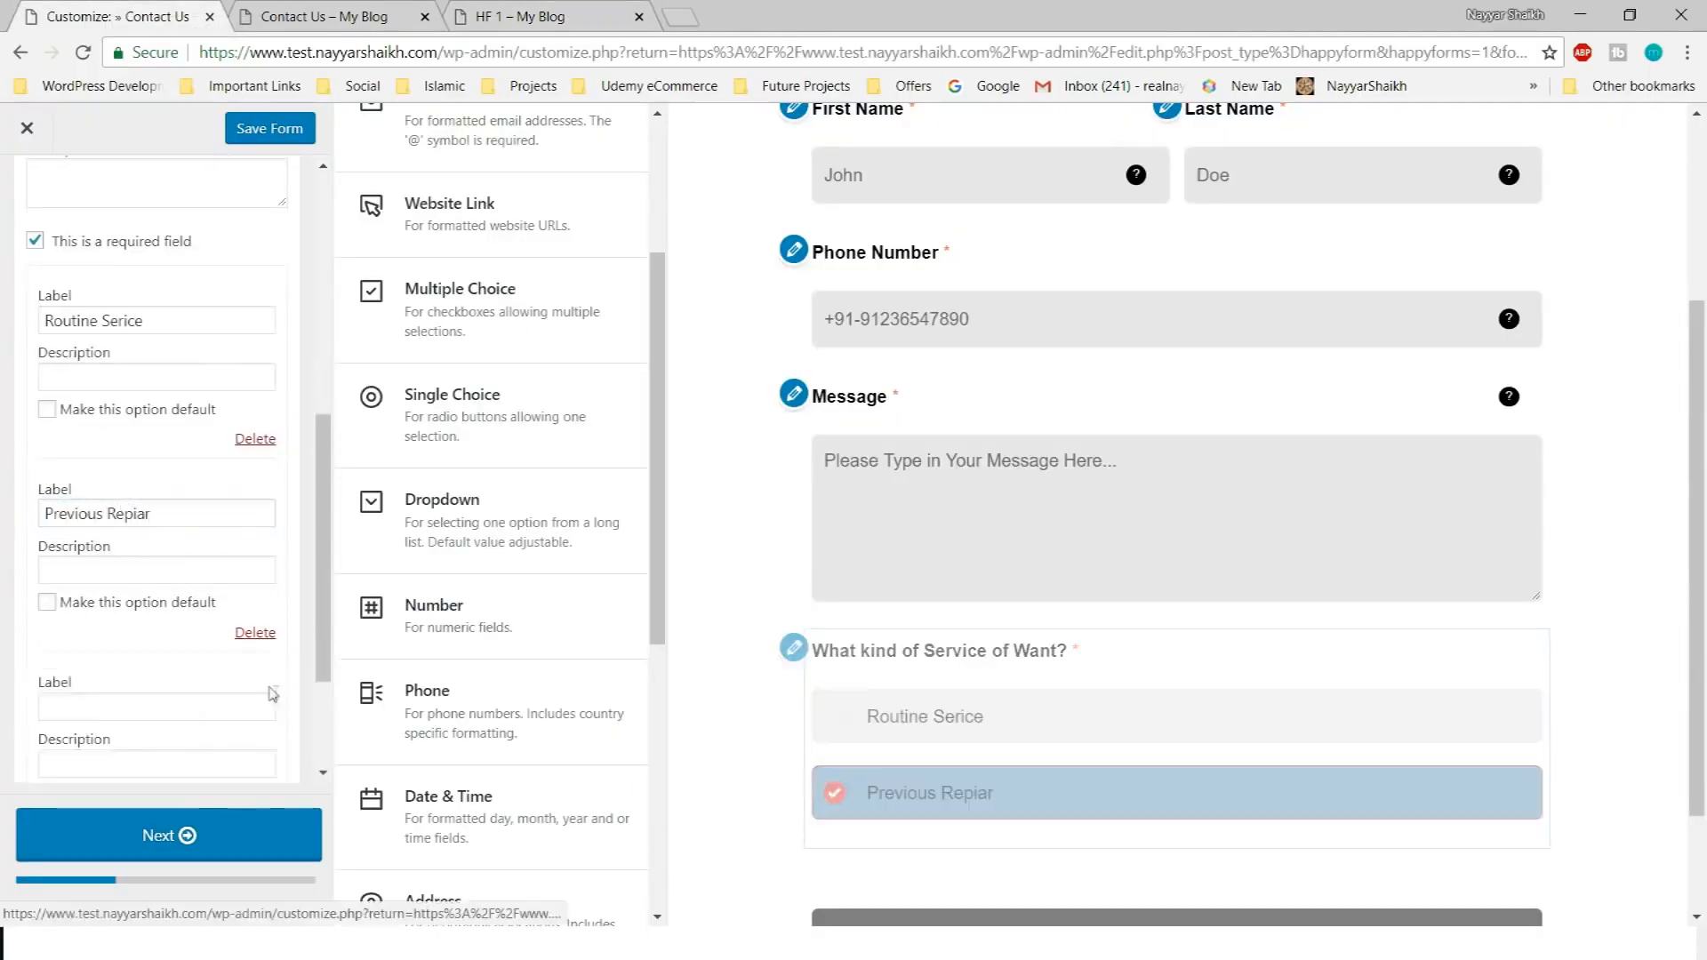
click(251, 696)
click(119, 523)
text(W)
Set the service question's answer display to Horizontal
scroll(990, 614, down, 1)
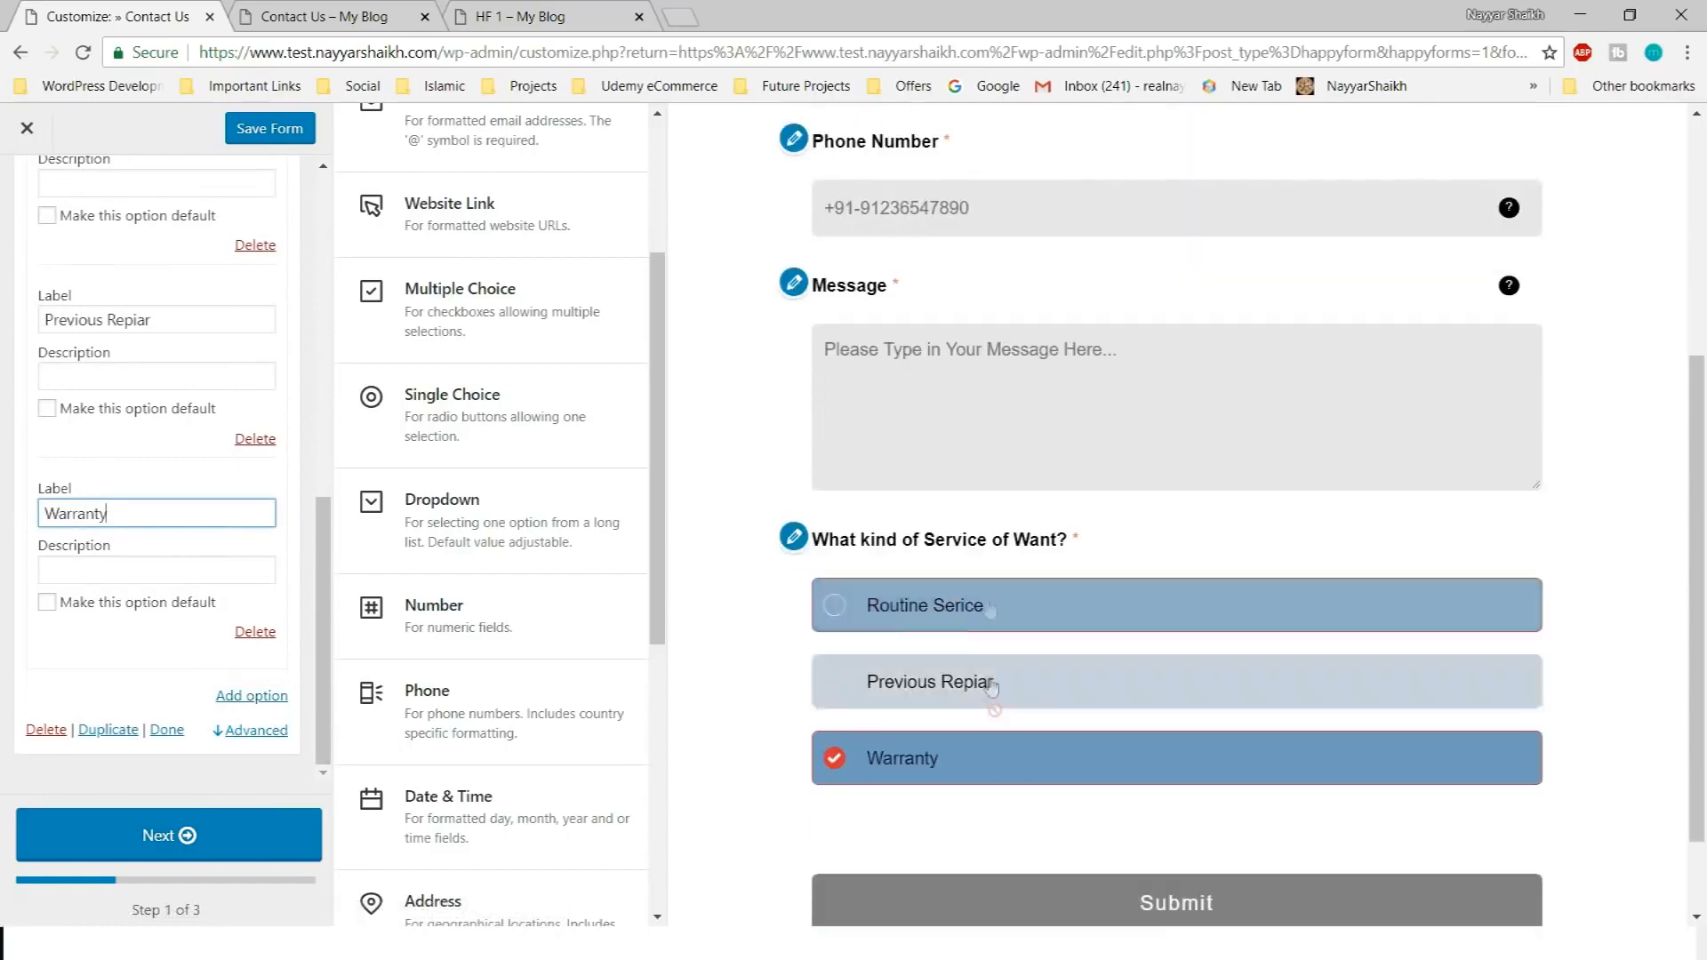
scroll(958, 790, up, 2)
scroll(958, 789, down, 3)
scroll(263, 625, up, 3)
scroll(263, 624, up, 3)
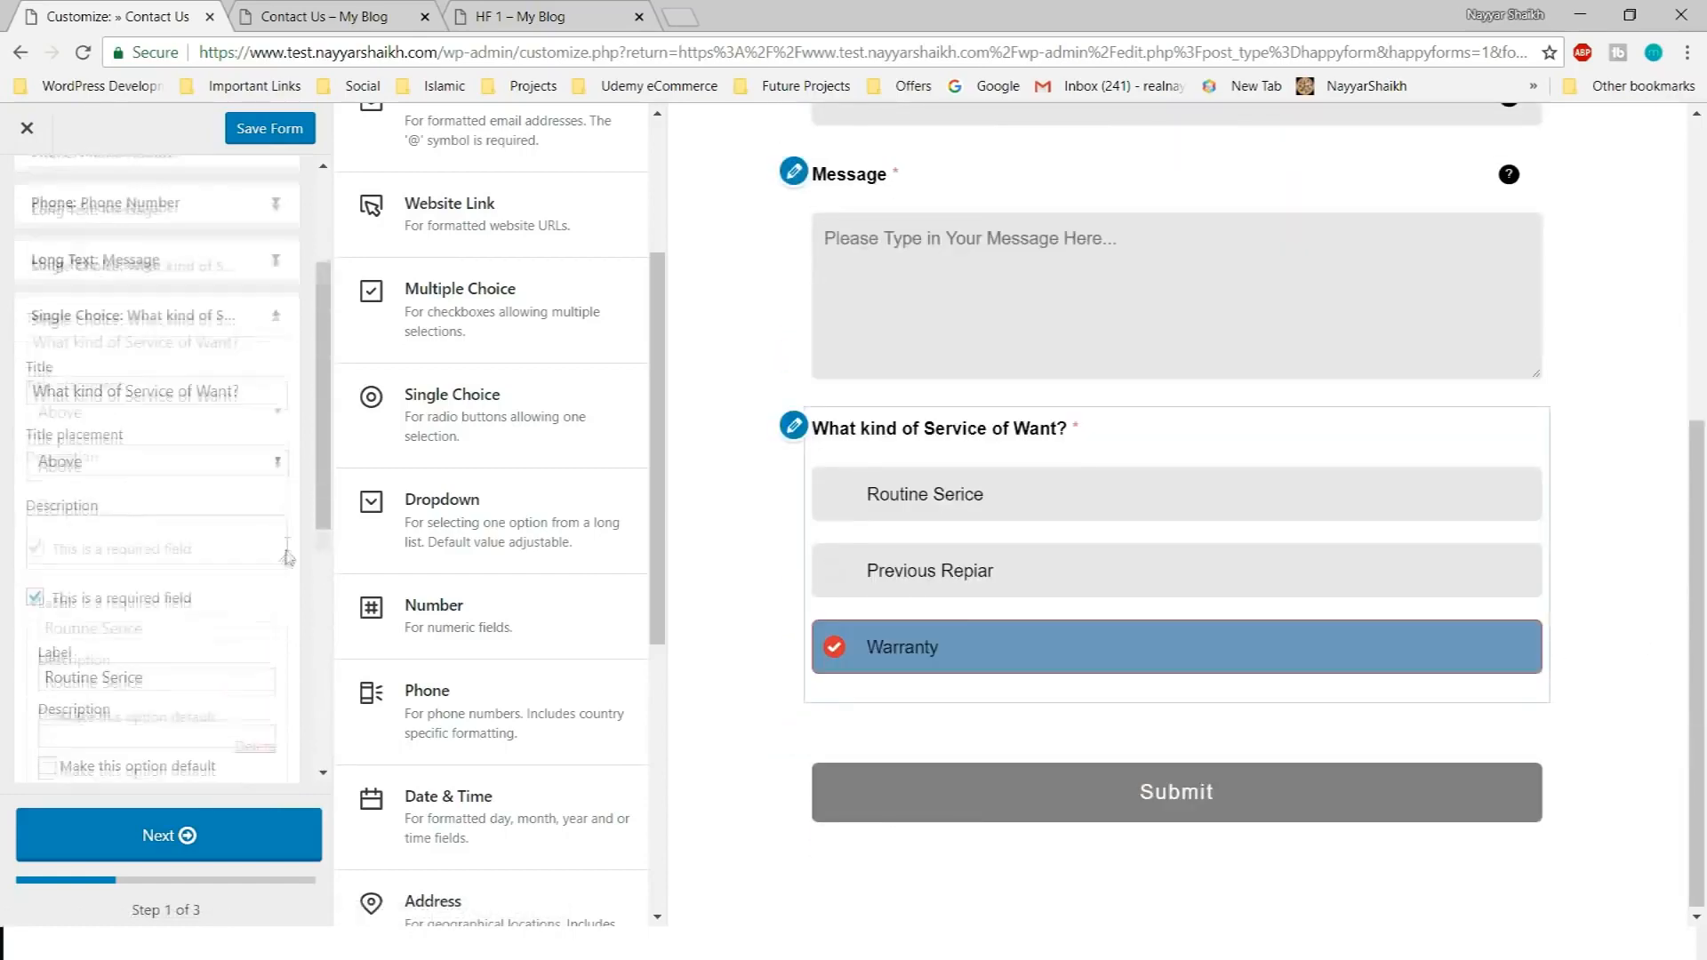
scroll(152, 569, down, 9)
click(151, 555)
click(151, 578)
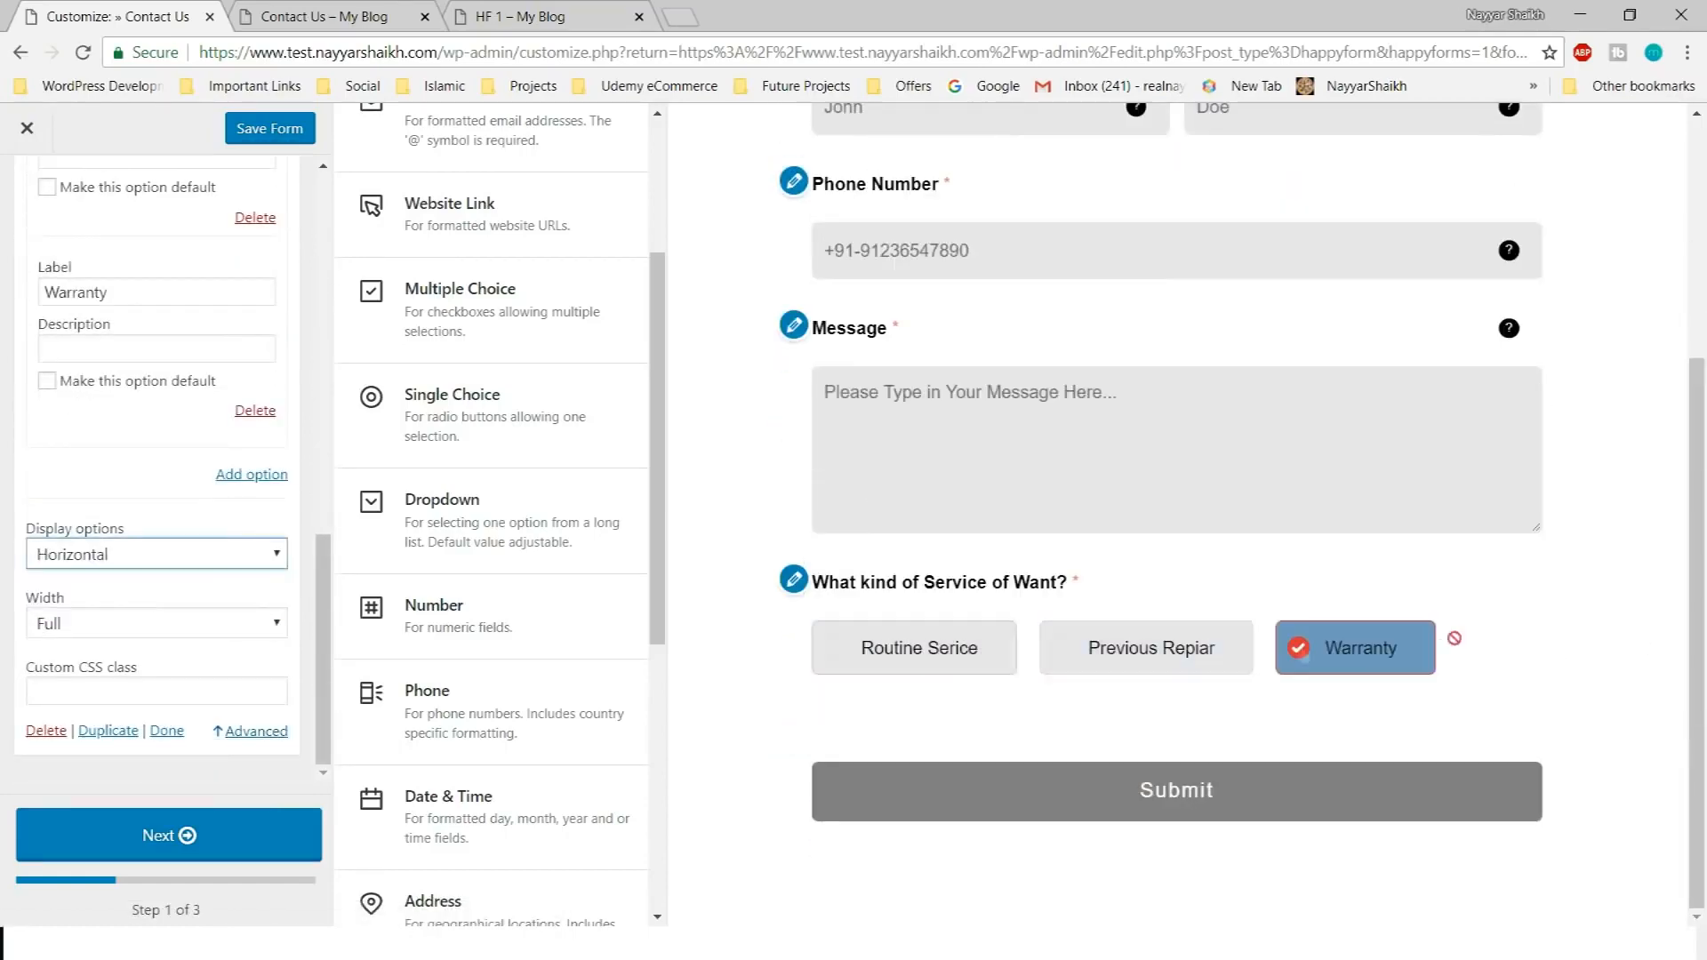
Add a Date & Time question titled 'When would you Like your Vehicle Repaired?' copied from the reference
click(520, 17)
scroll(468, 598, down, 4)
drag(389, 536, 795, 542)
key(ctrl+c)
key(ctrl+Tab)
scroll(533, 587, down, 3)
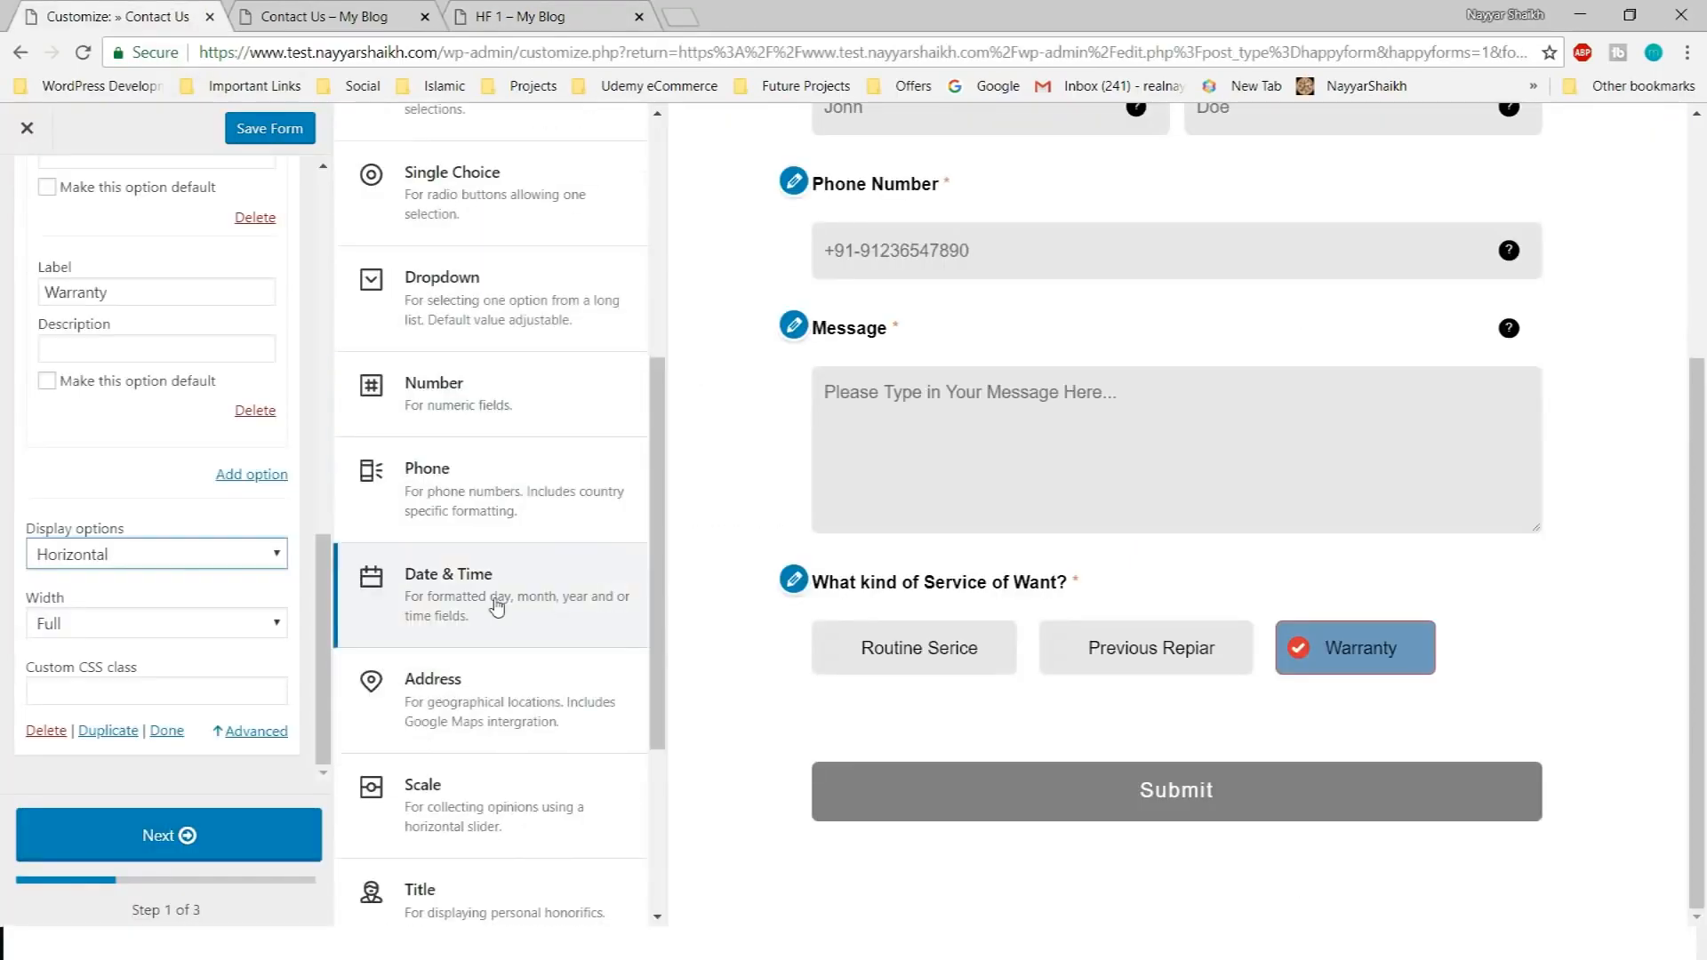
click(480, 591)
key(ctrl+v)
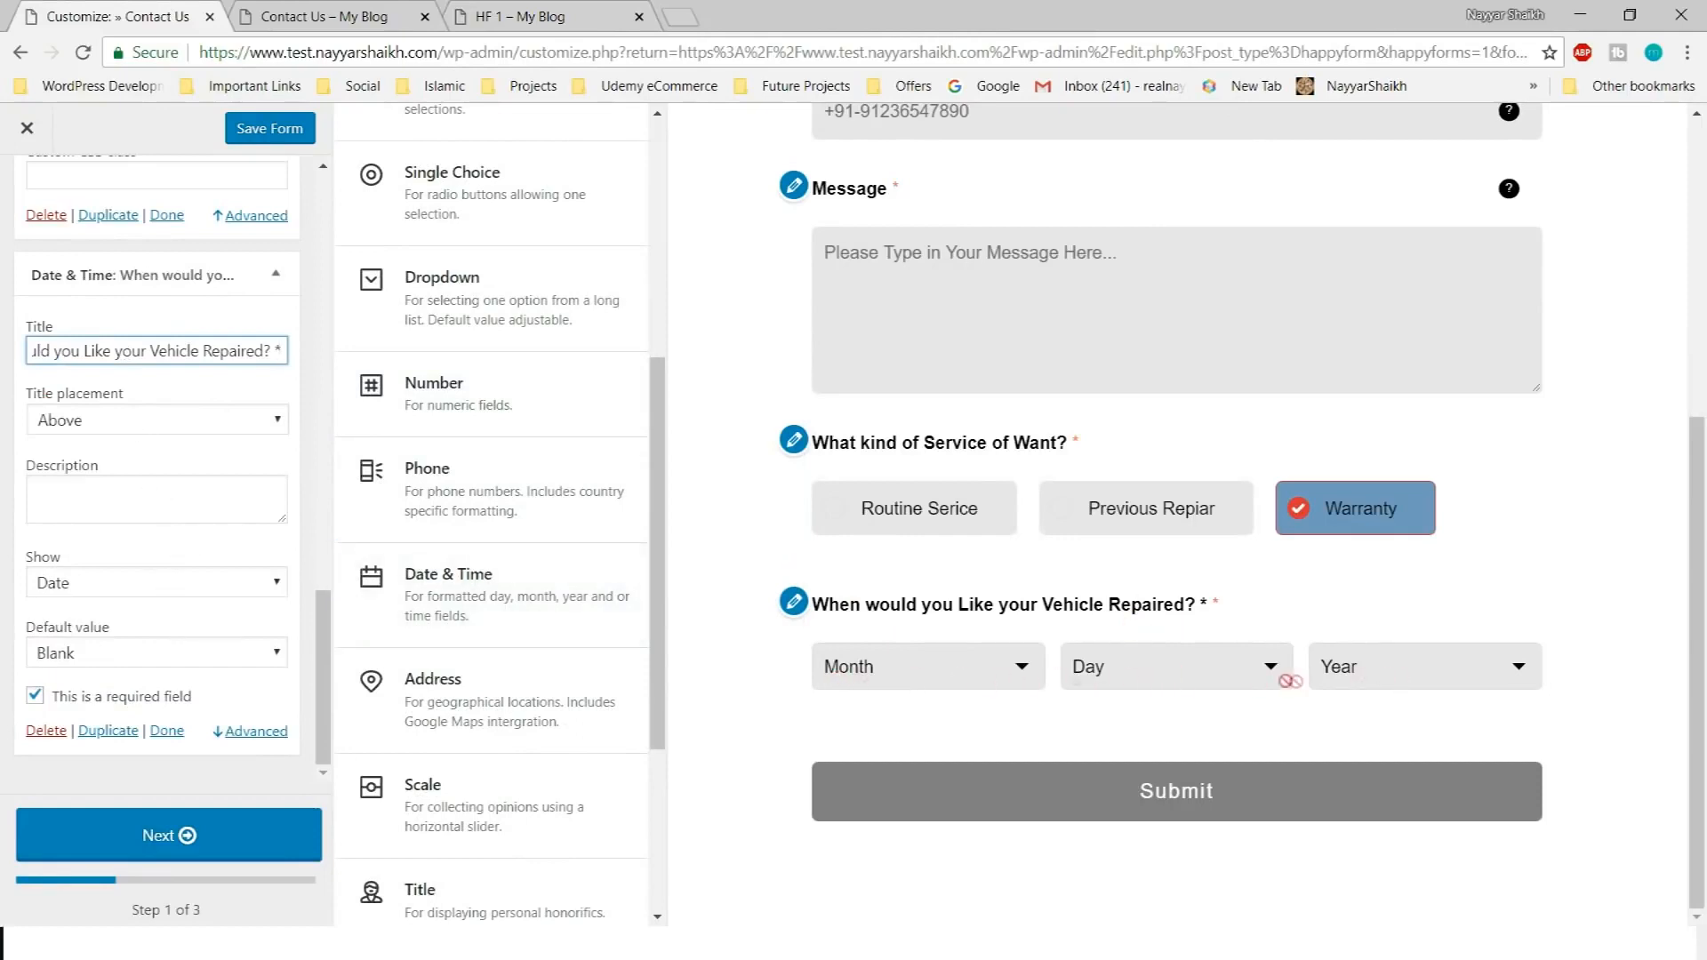
Show both date and time, limit years to 2018–2020, and collapse all parts
click(169, 583)
click(92, 630)
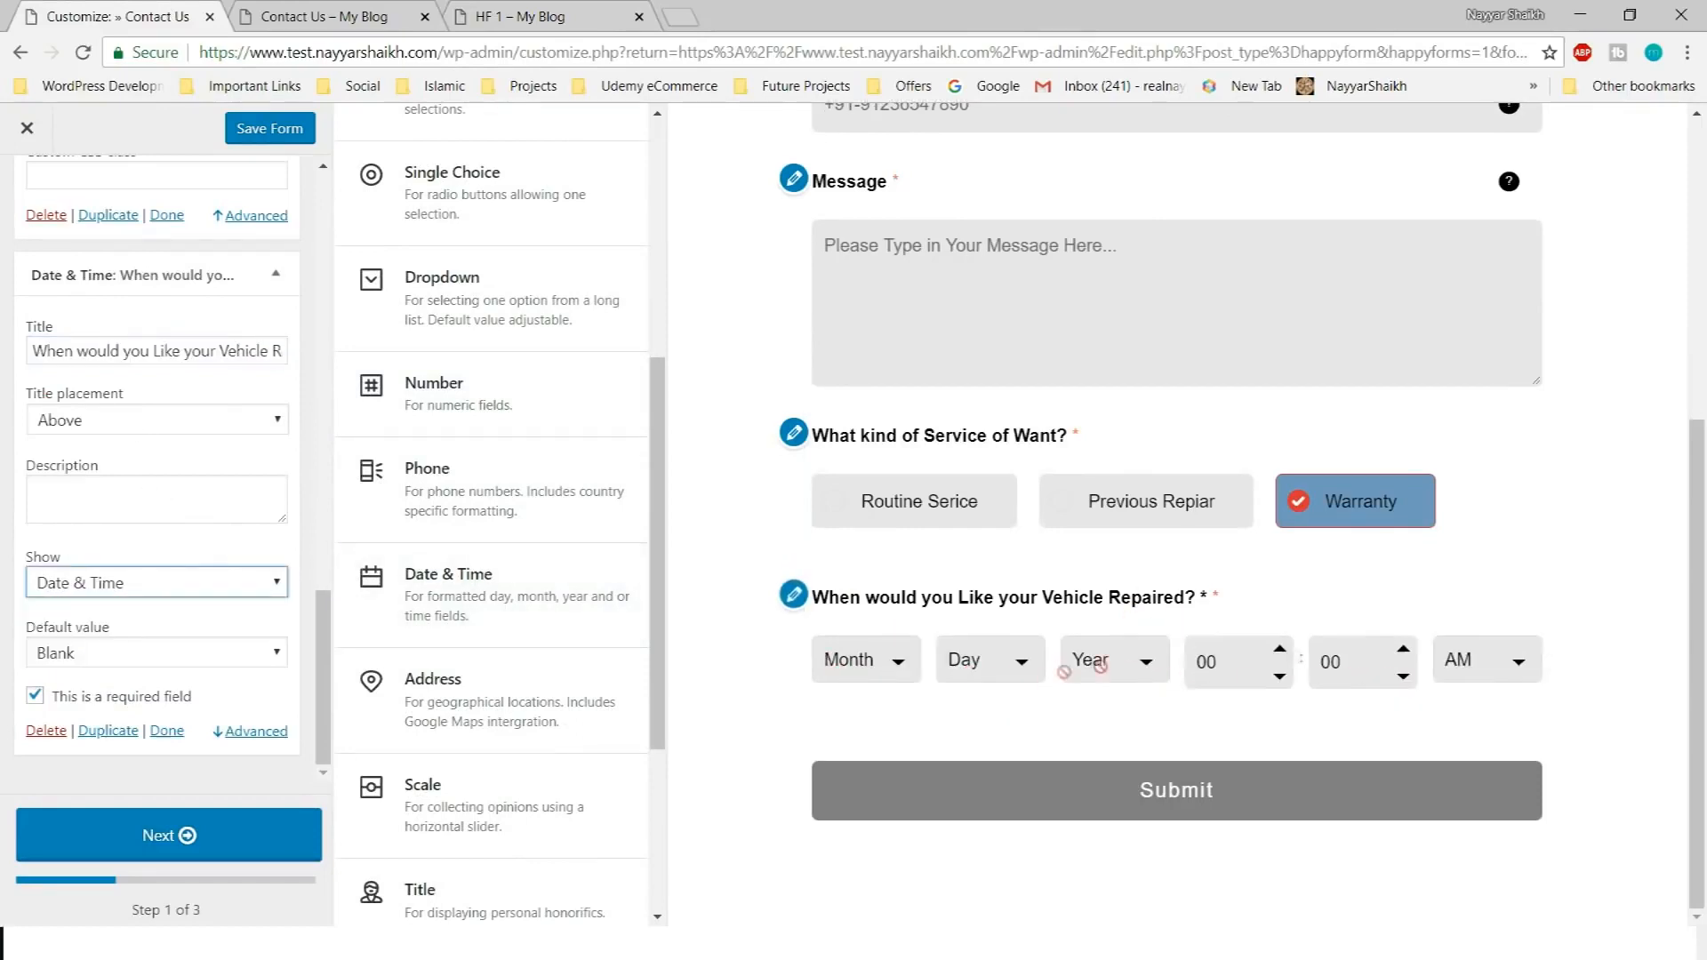
click(253, 731)
scroll(178, 622, down, 4)
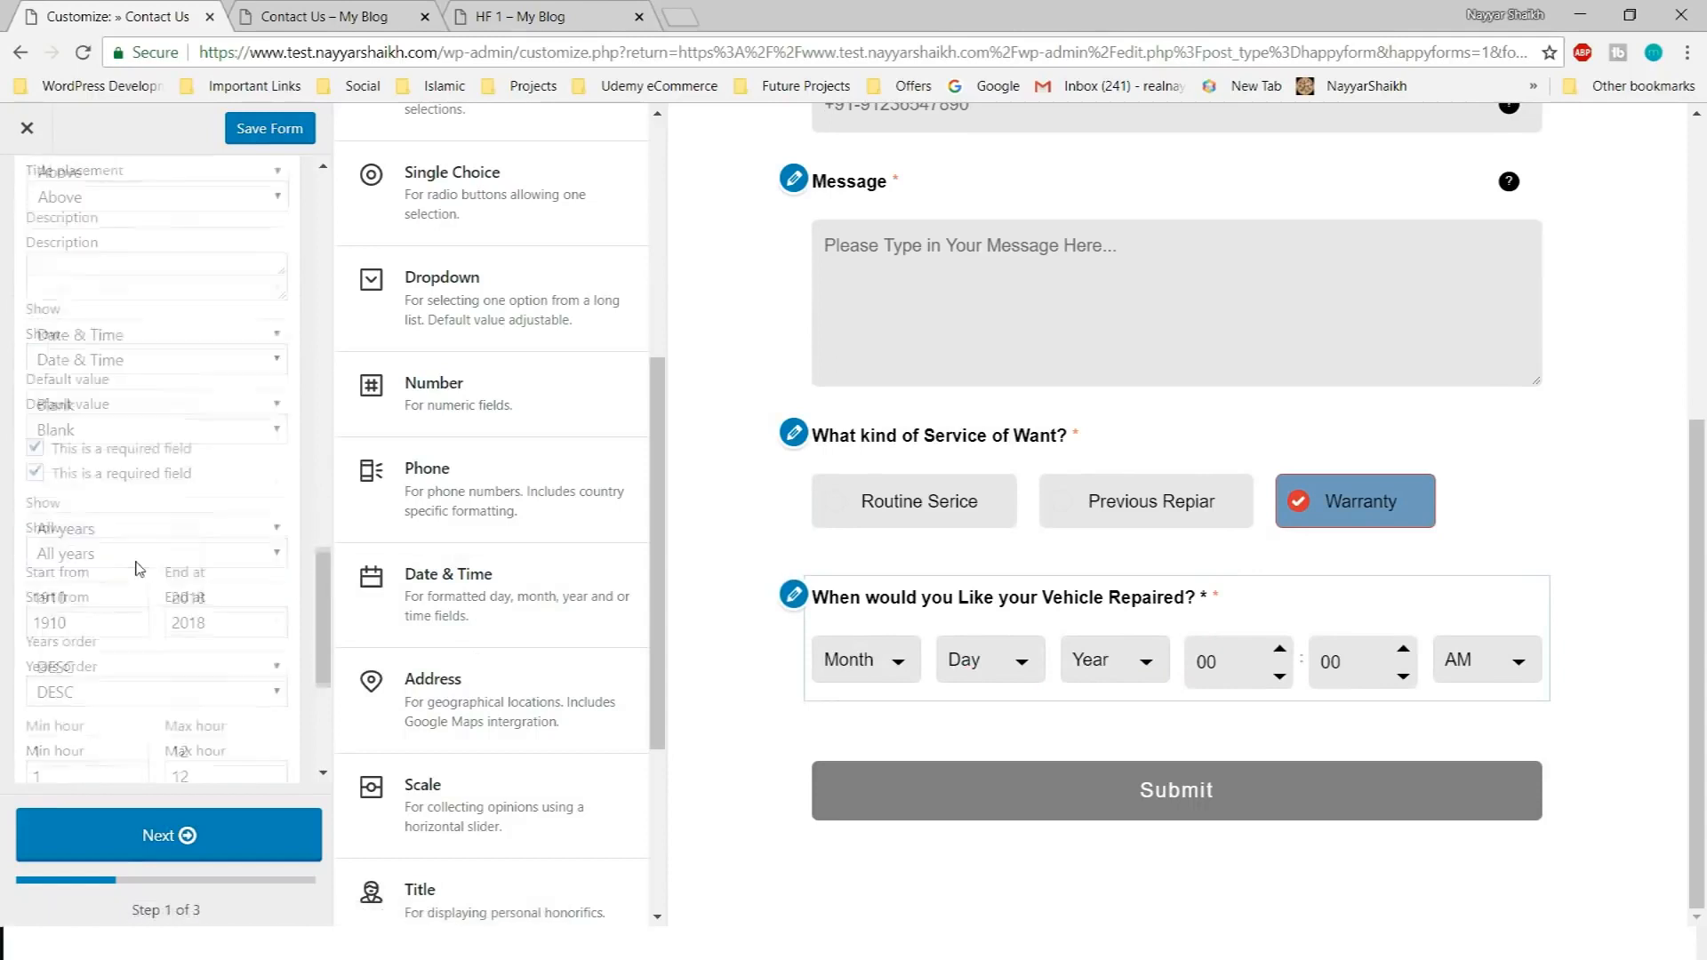
click(113, 524)
key(ctrl+a)
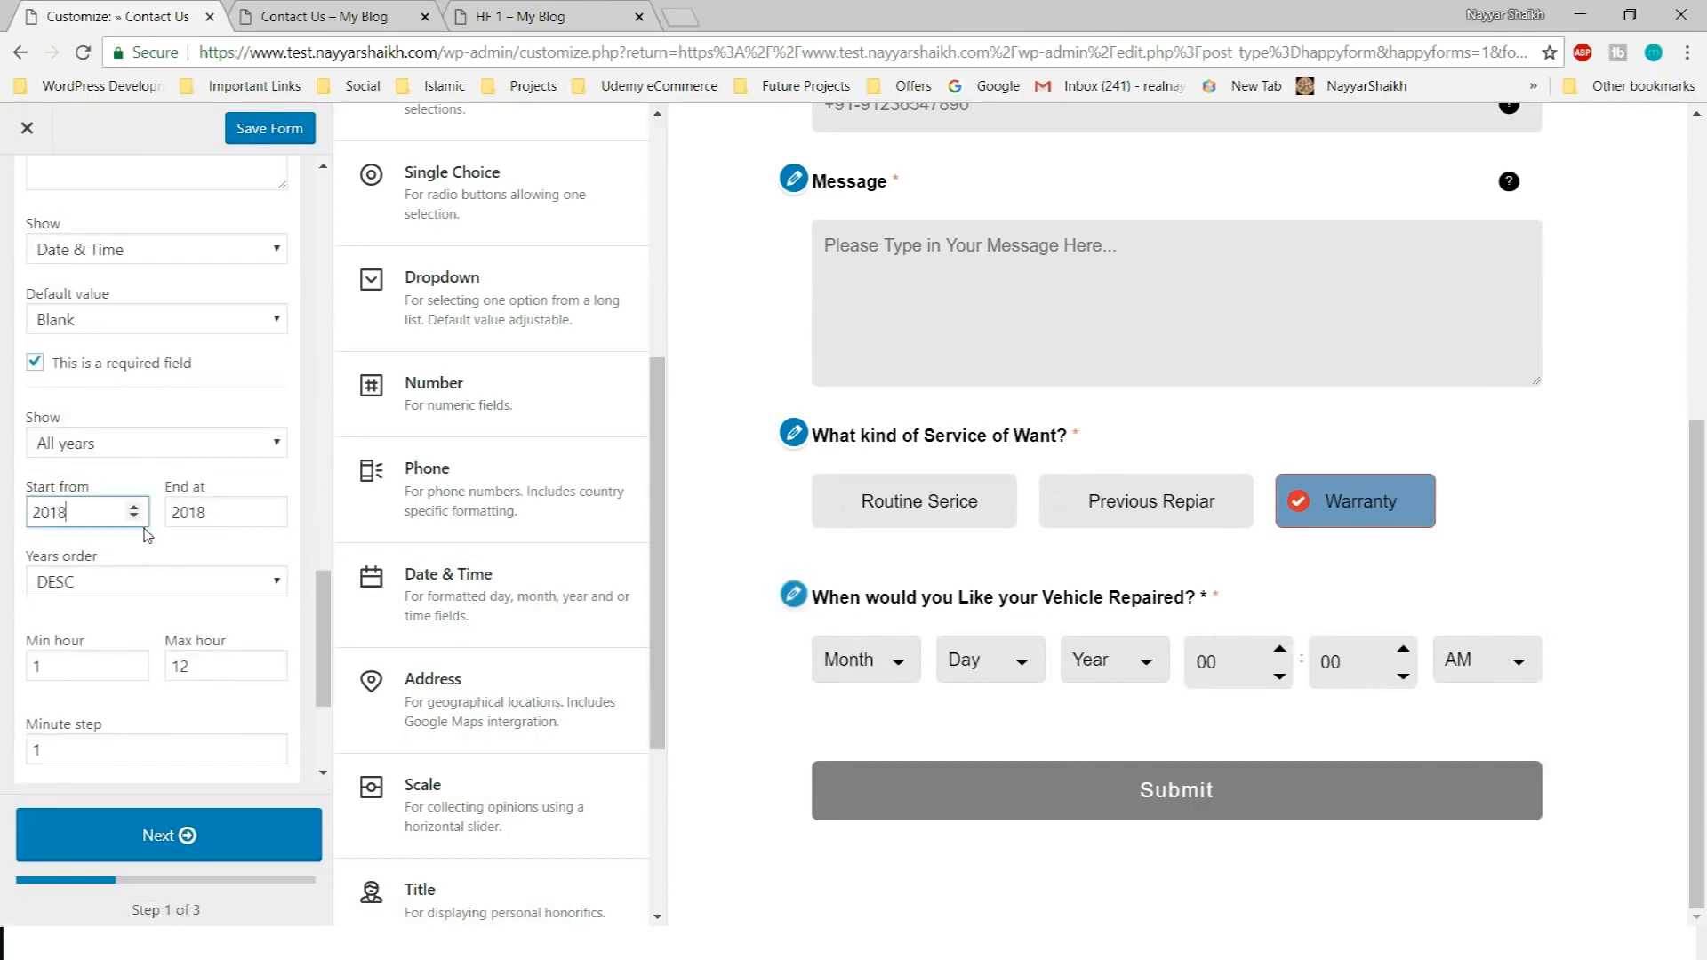
click(1129, 663)
click(242, 515)
key(BackSpace)
click(1112, 660)
scroll(108, 473, down, 3)
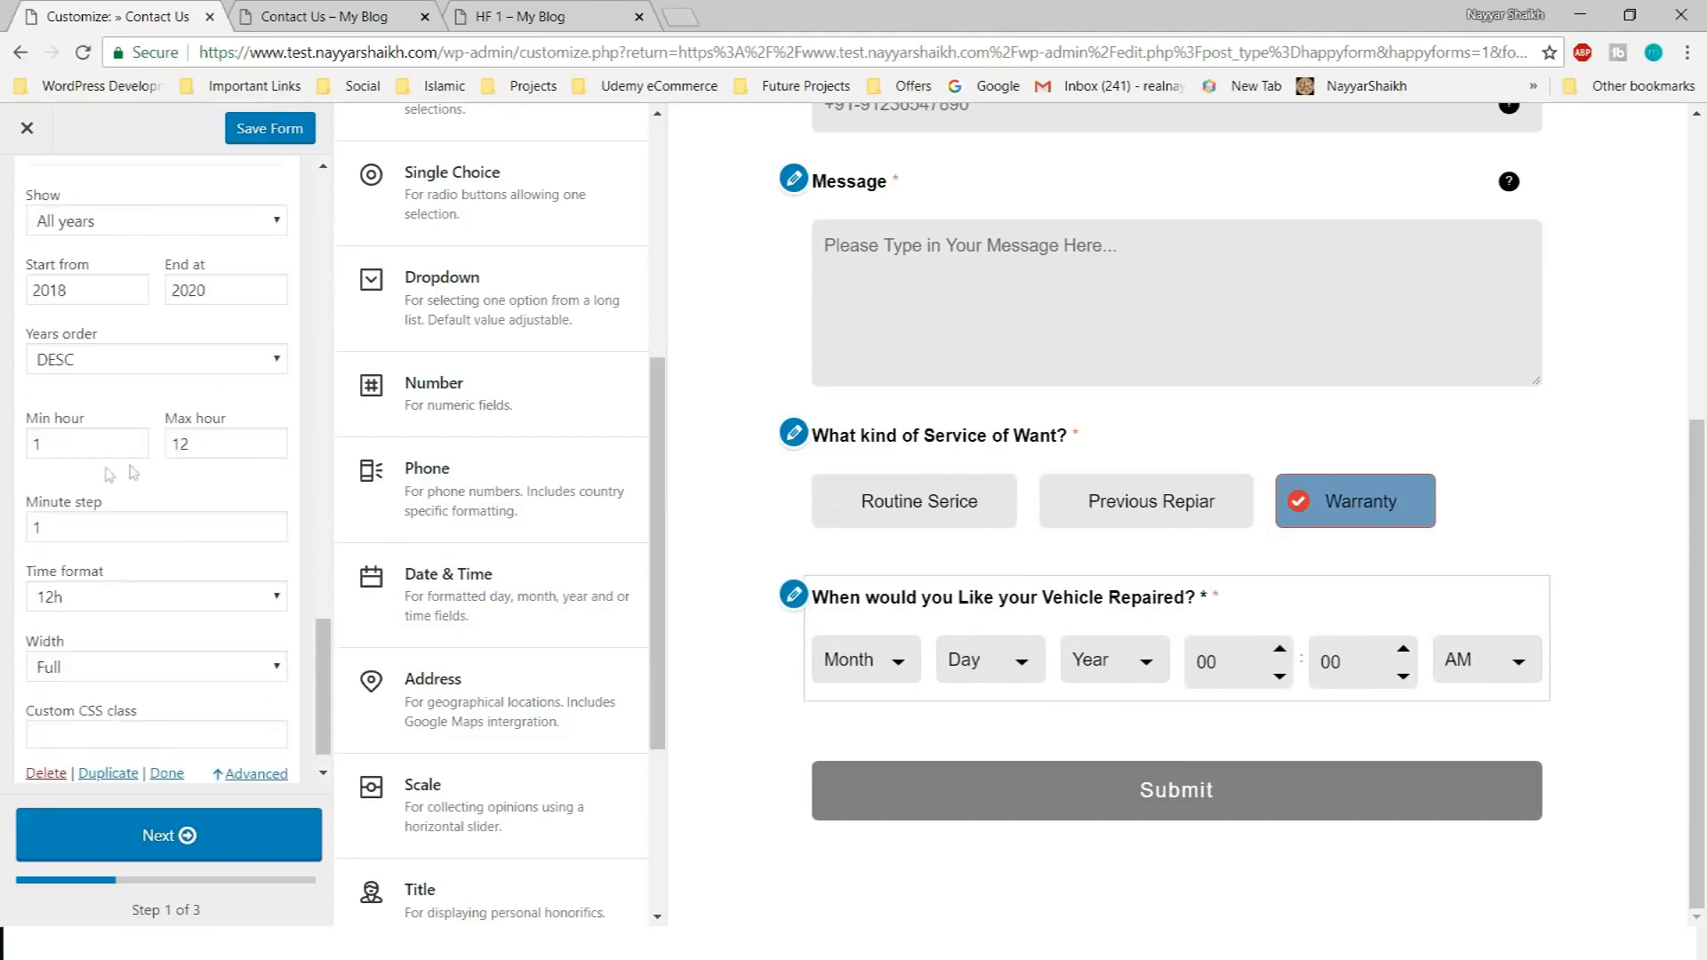
scroll(142, 480, down, 1)
scroll(178, 427, up, 10)
click(282, 257)
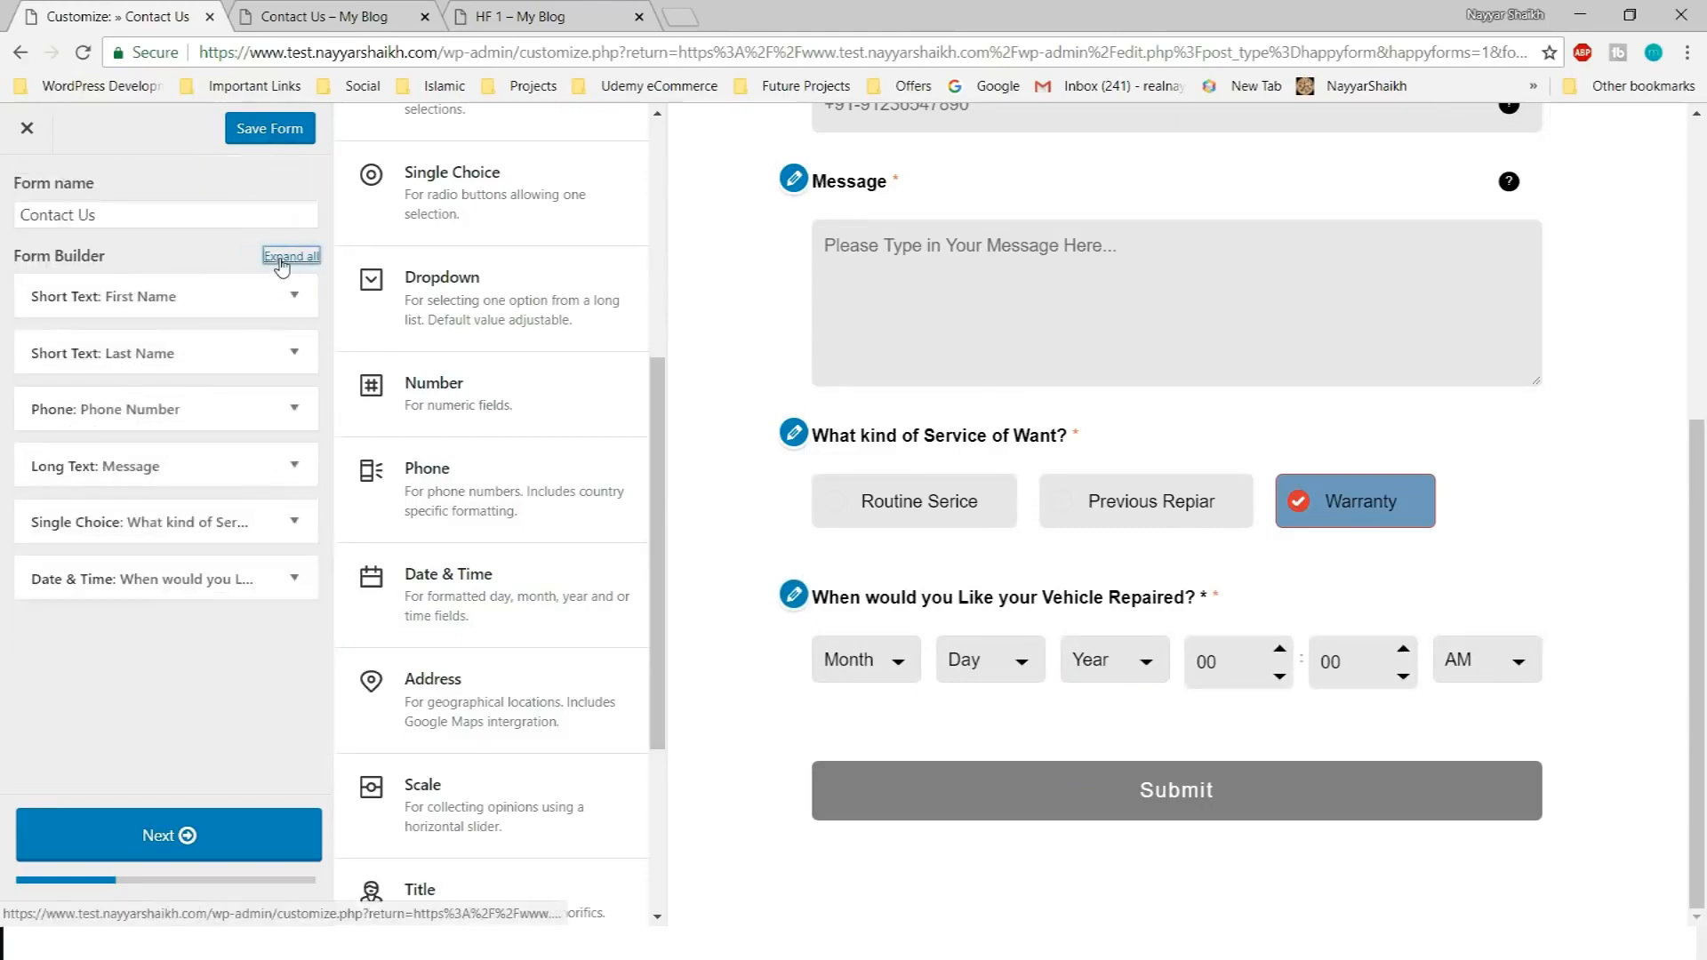
Move the Message part to the end of the form, below the repair date
drag(95, 465, 116, 582)
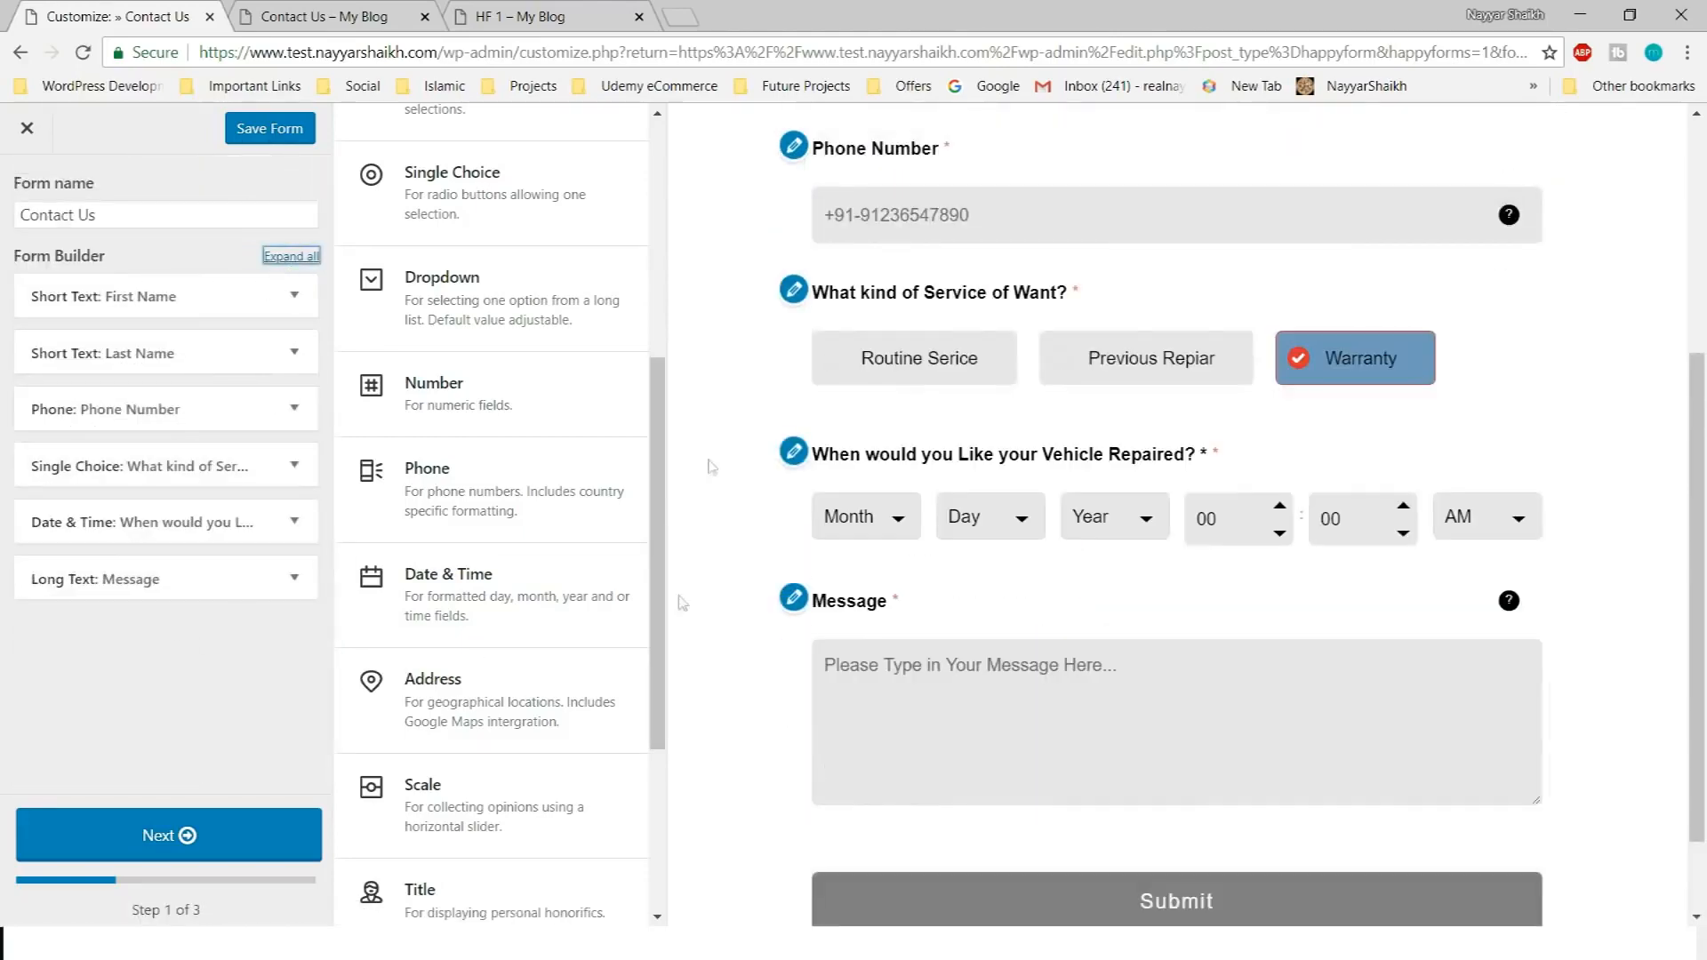
click(520, 17)
scroll(434, 483, down, 3)
click(119, 17)
Retitle the Message part to 'Comments for the Mecanic'
click(194, 583)
scroll(169, 533, down, 4)
double_click(143, 345)
text(Comments for the Mecanic)
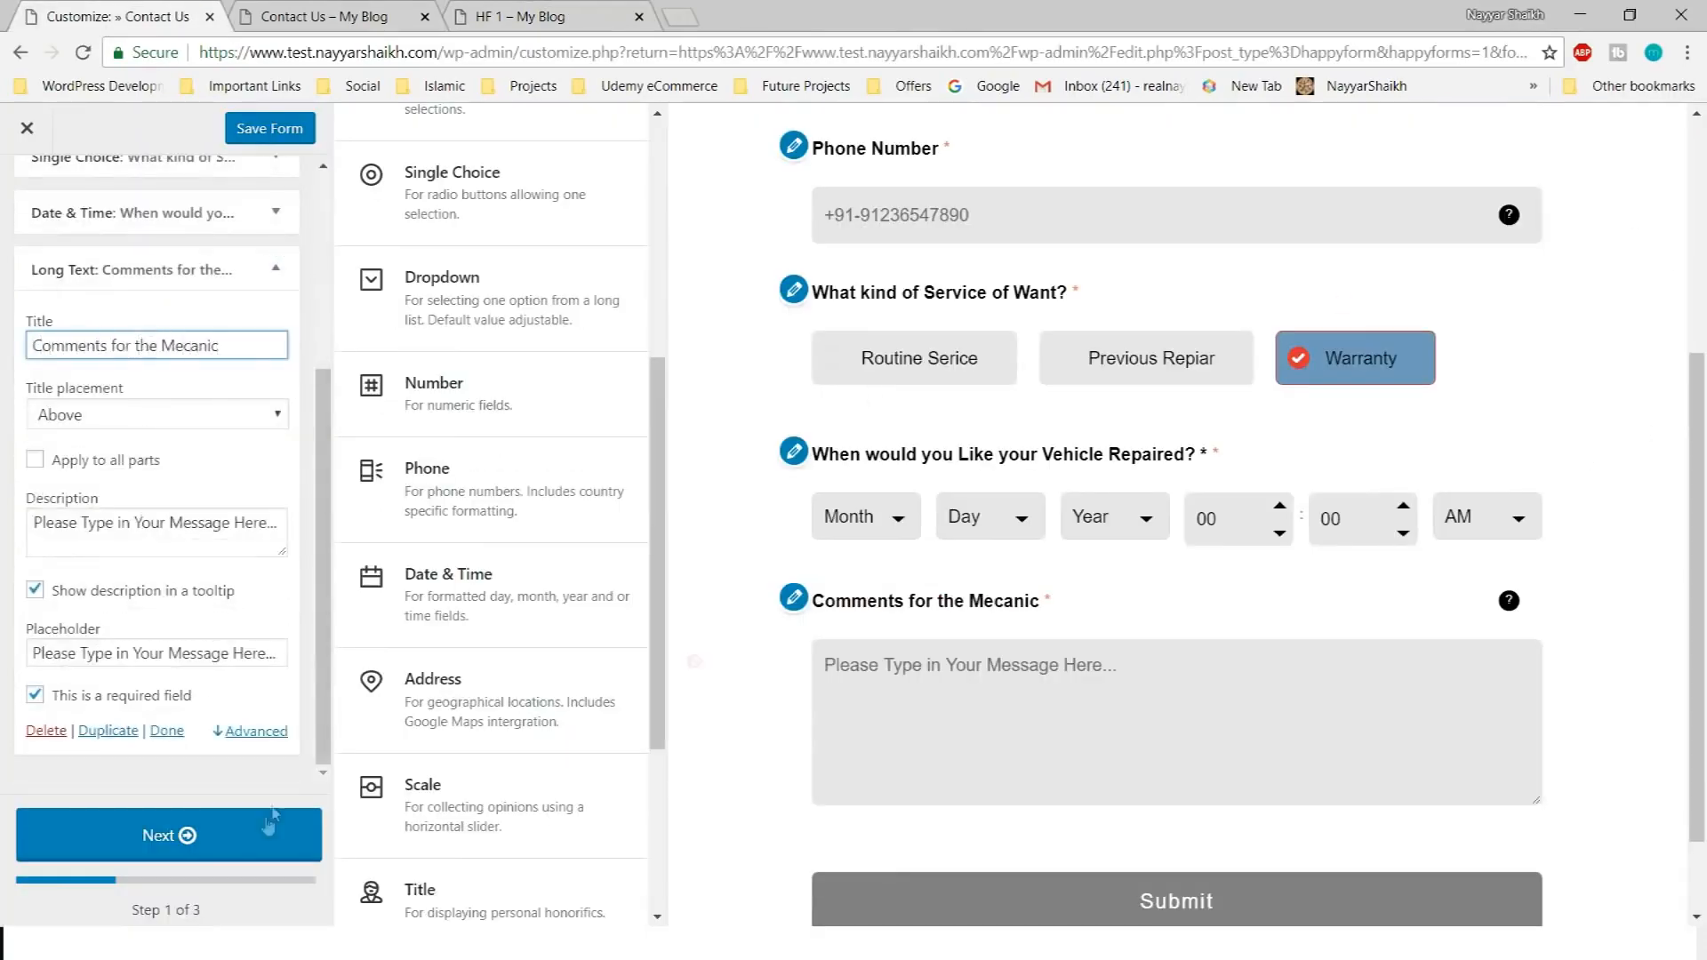
Advance to the second setup step and view the live Contact Us page
click(177, 835)
drag(15, 494, 132, 498)
click(169, 517)
click(335, 11)
mouse_move(387, 147)
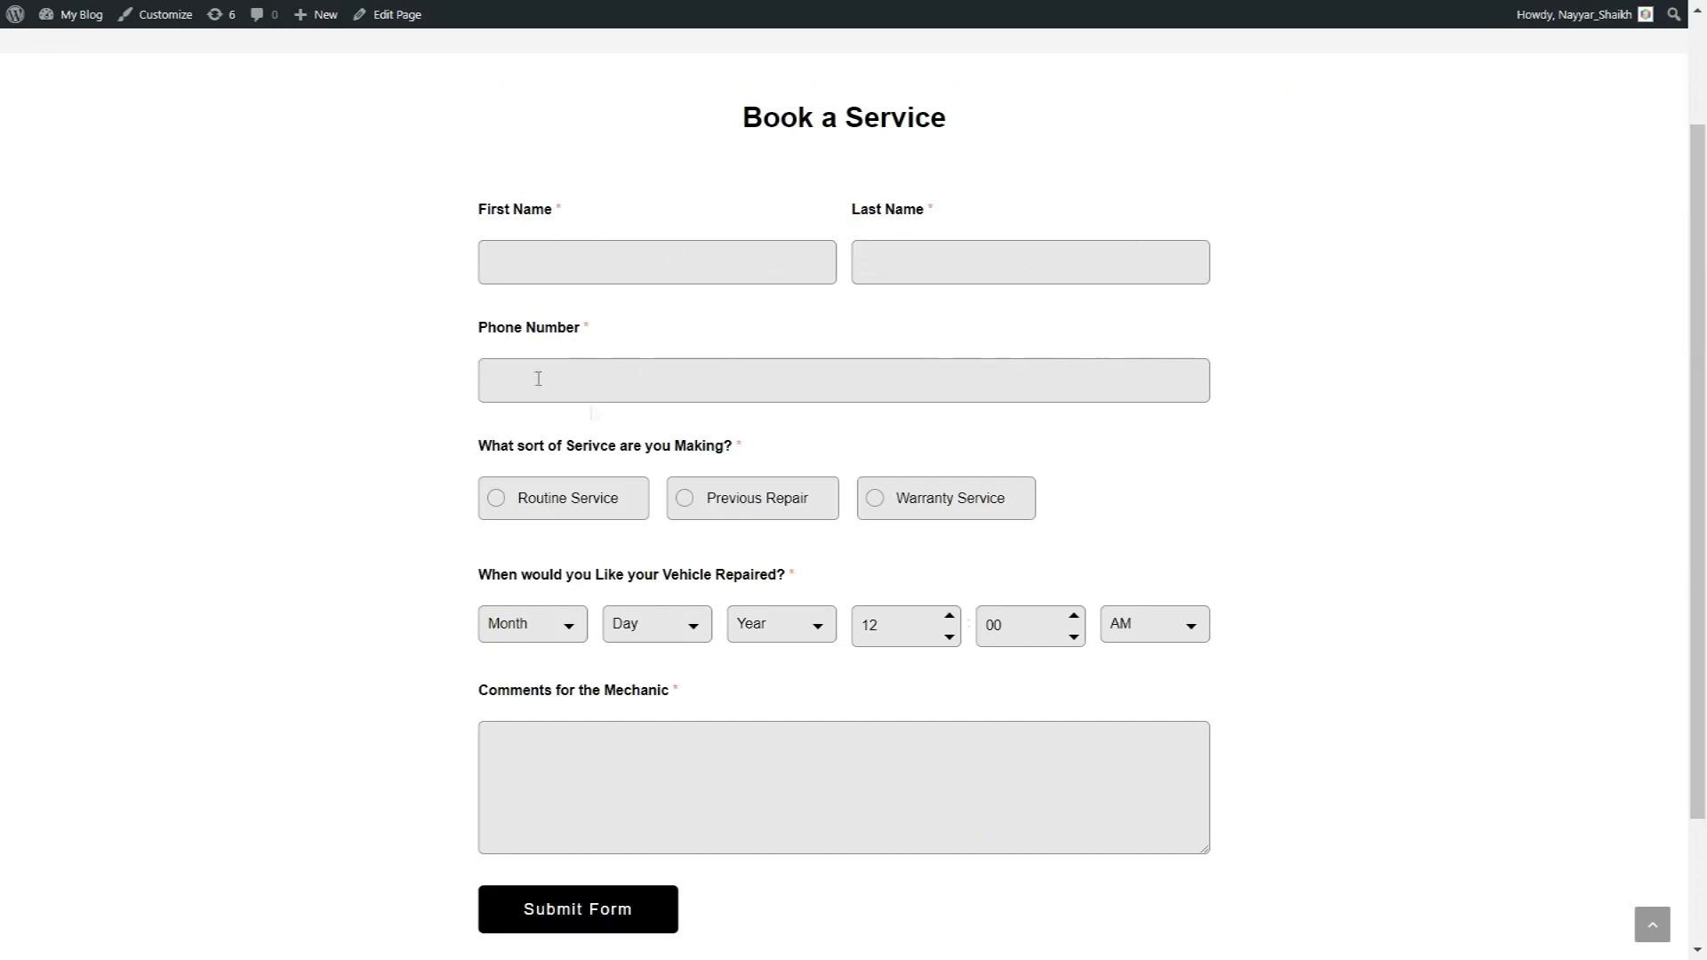
Scroll through the live Book a Service form and try submitting it empty
scroll(1162, 465, down, 1)
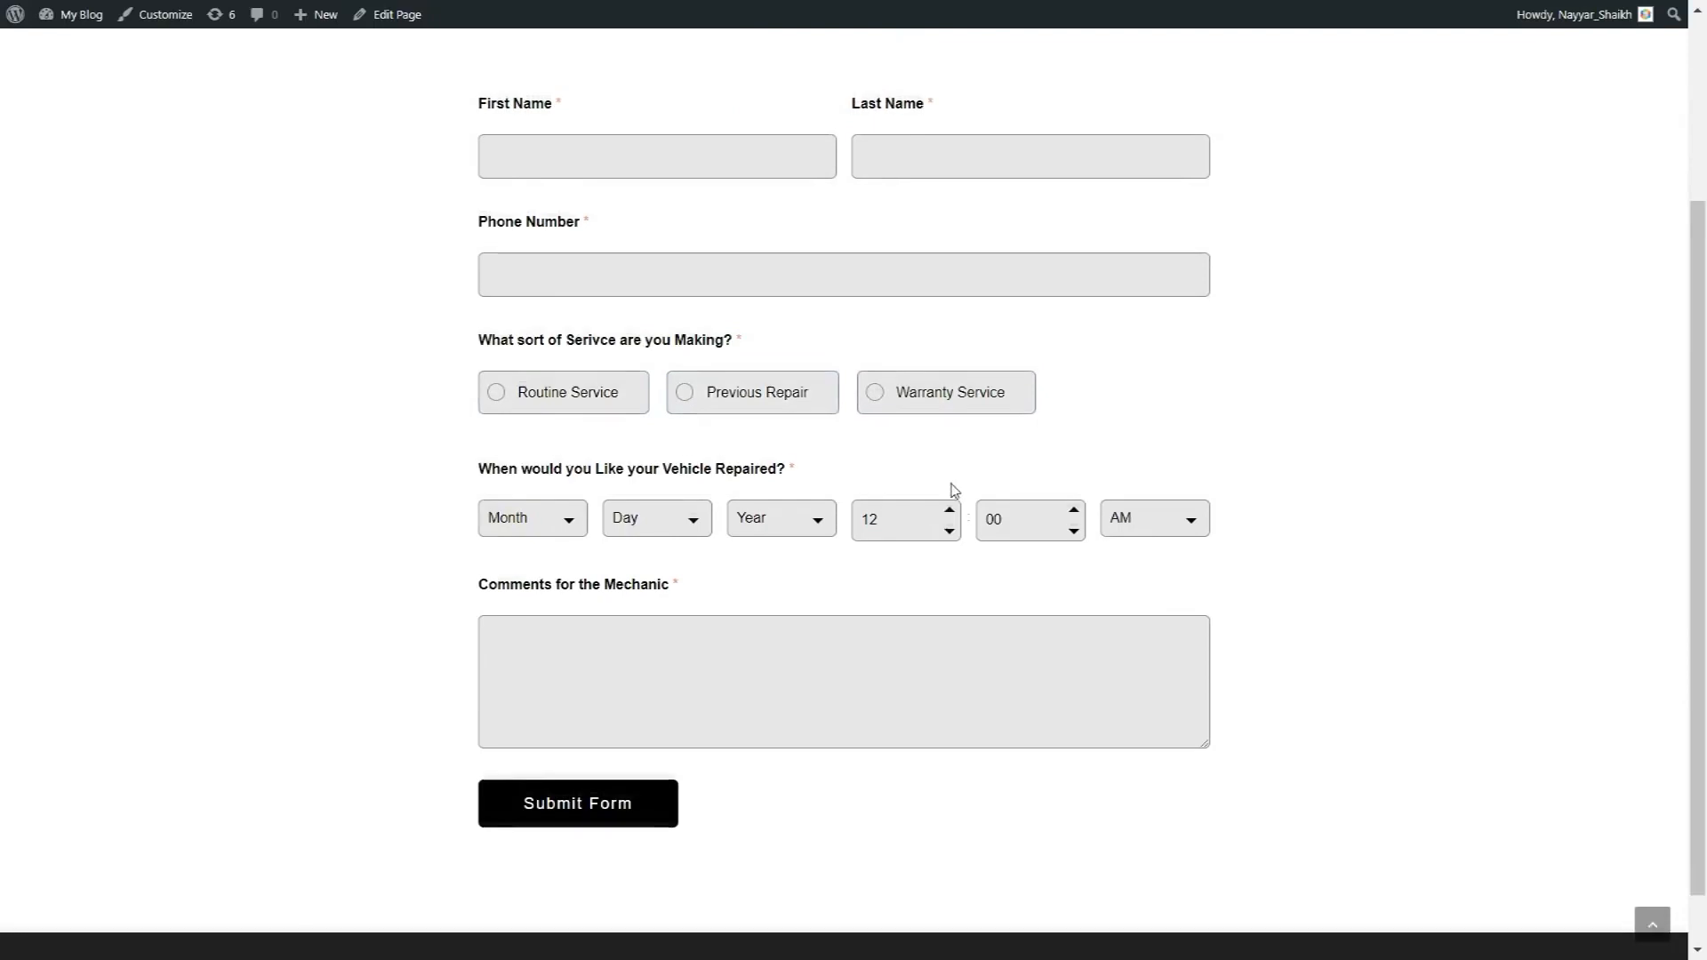
scroll(968, 488, up, 2)
scroll(969, 489, down, 1)
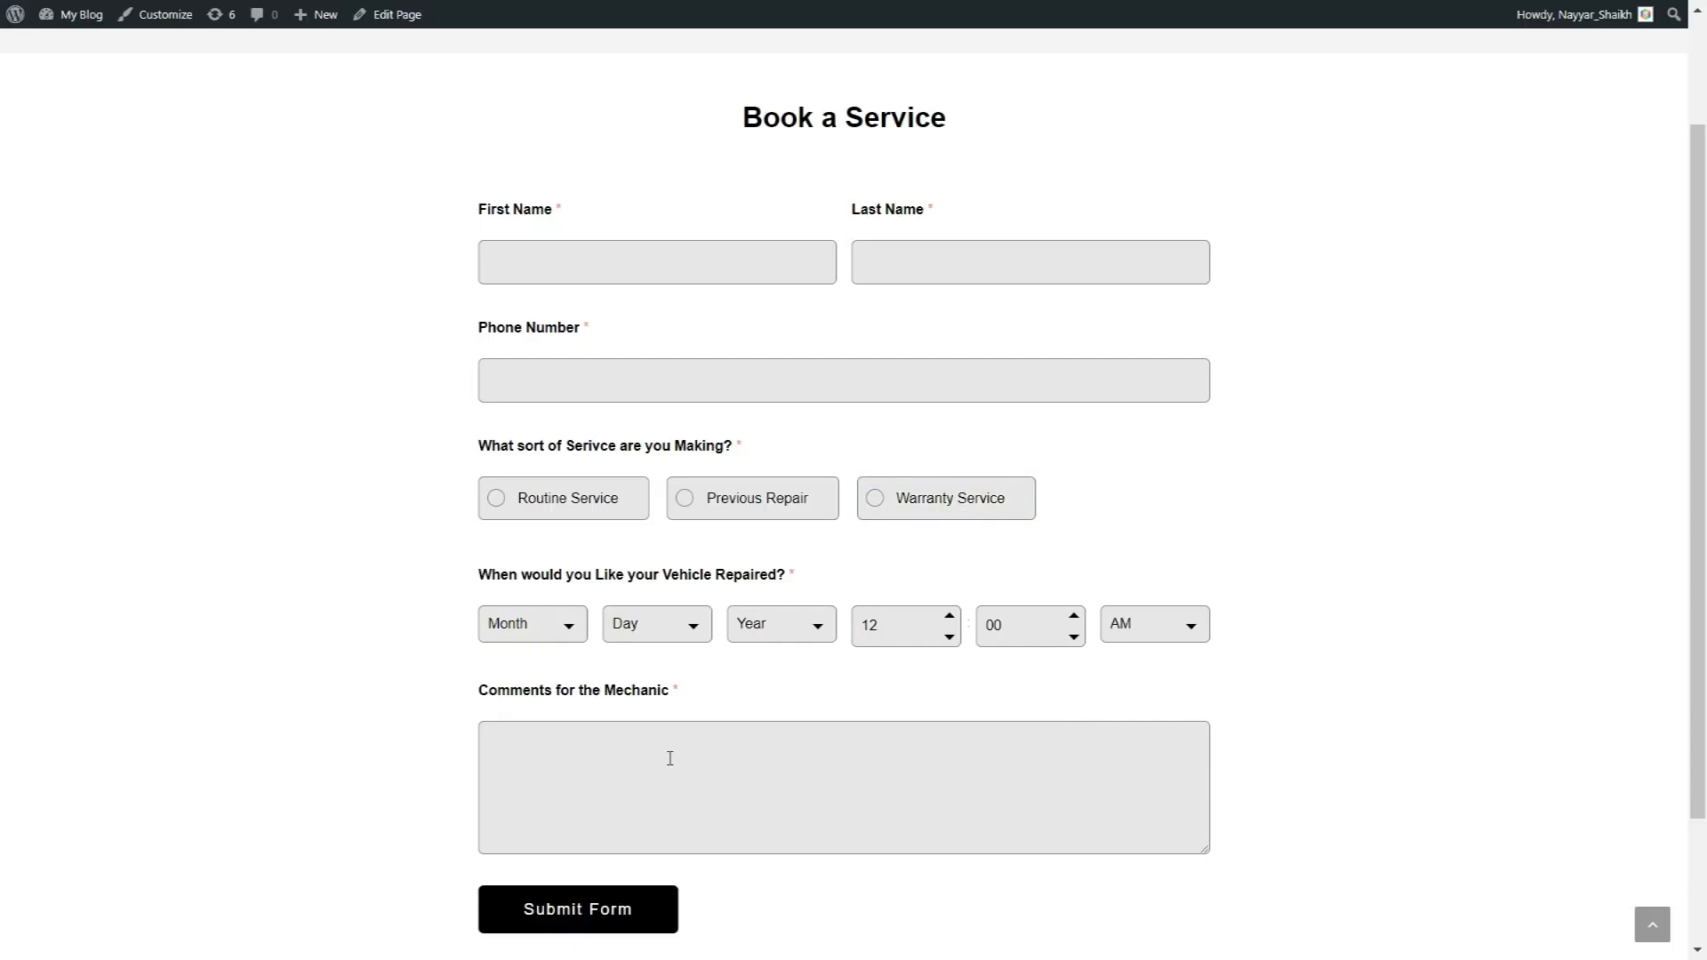
scroll(670, 758, down, 2)
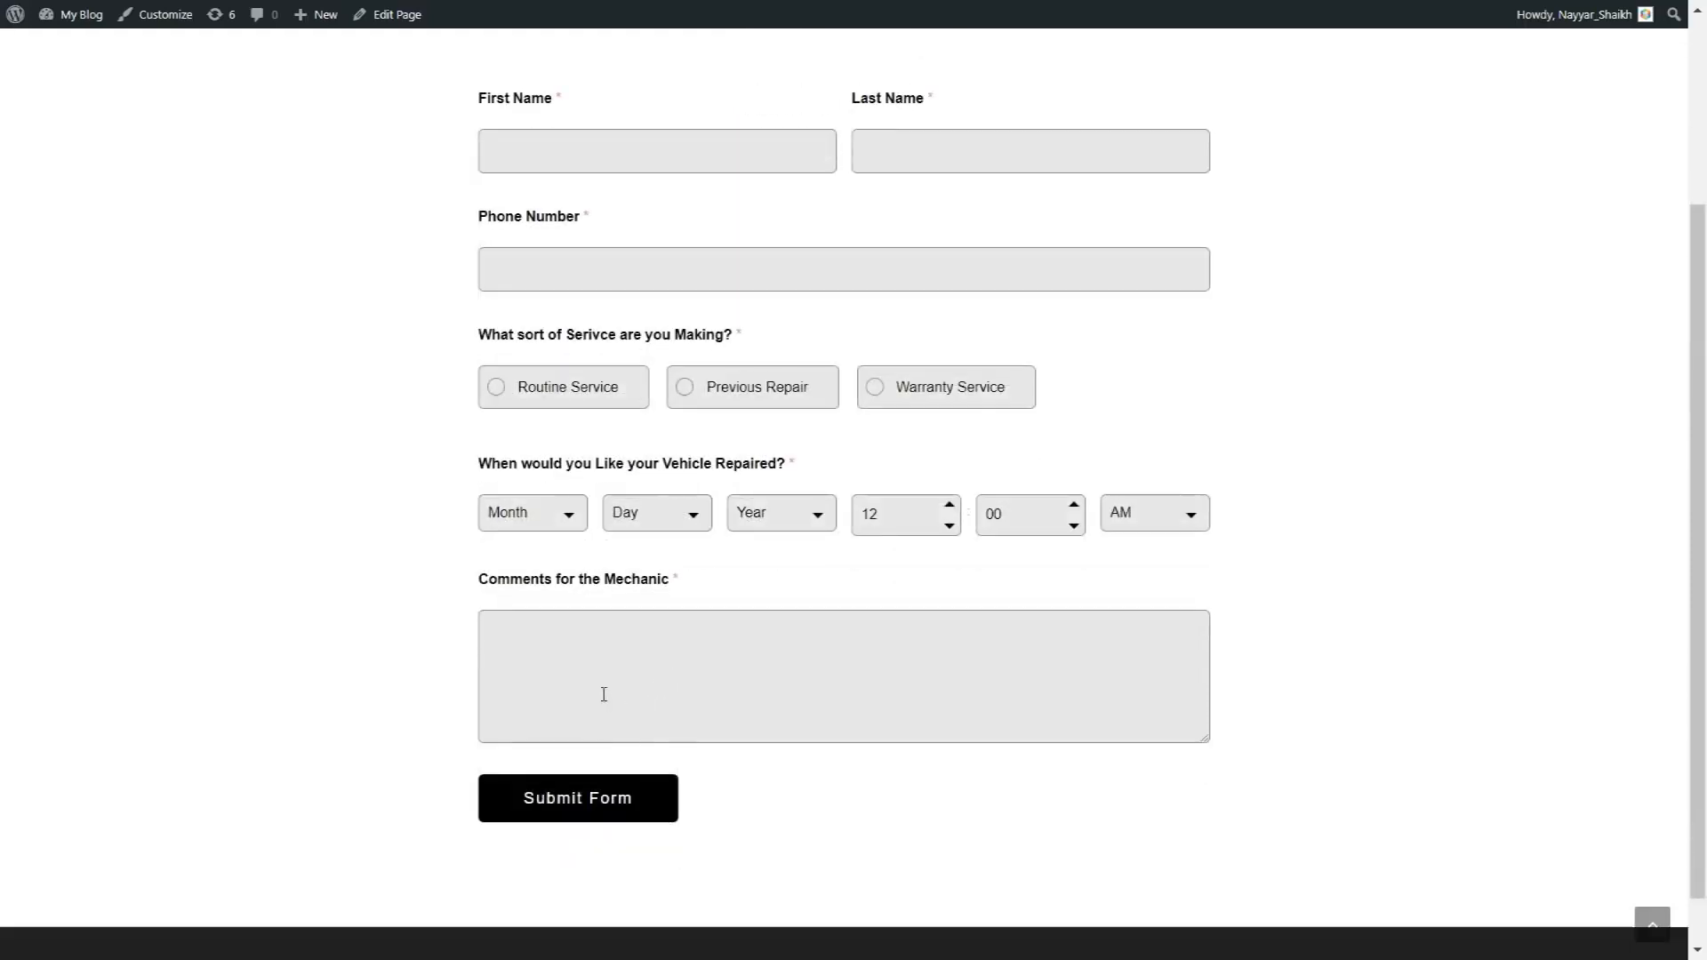
click(658, 799)
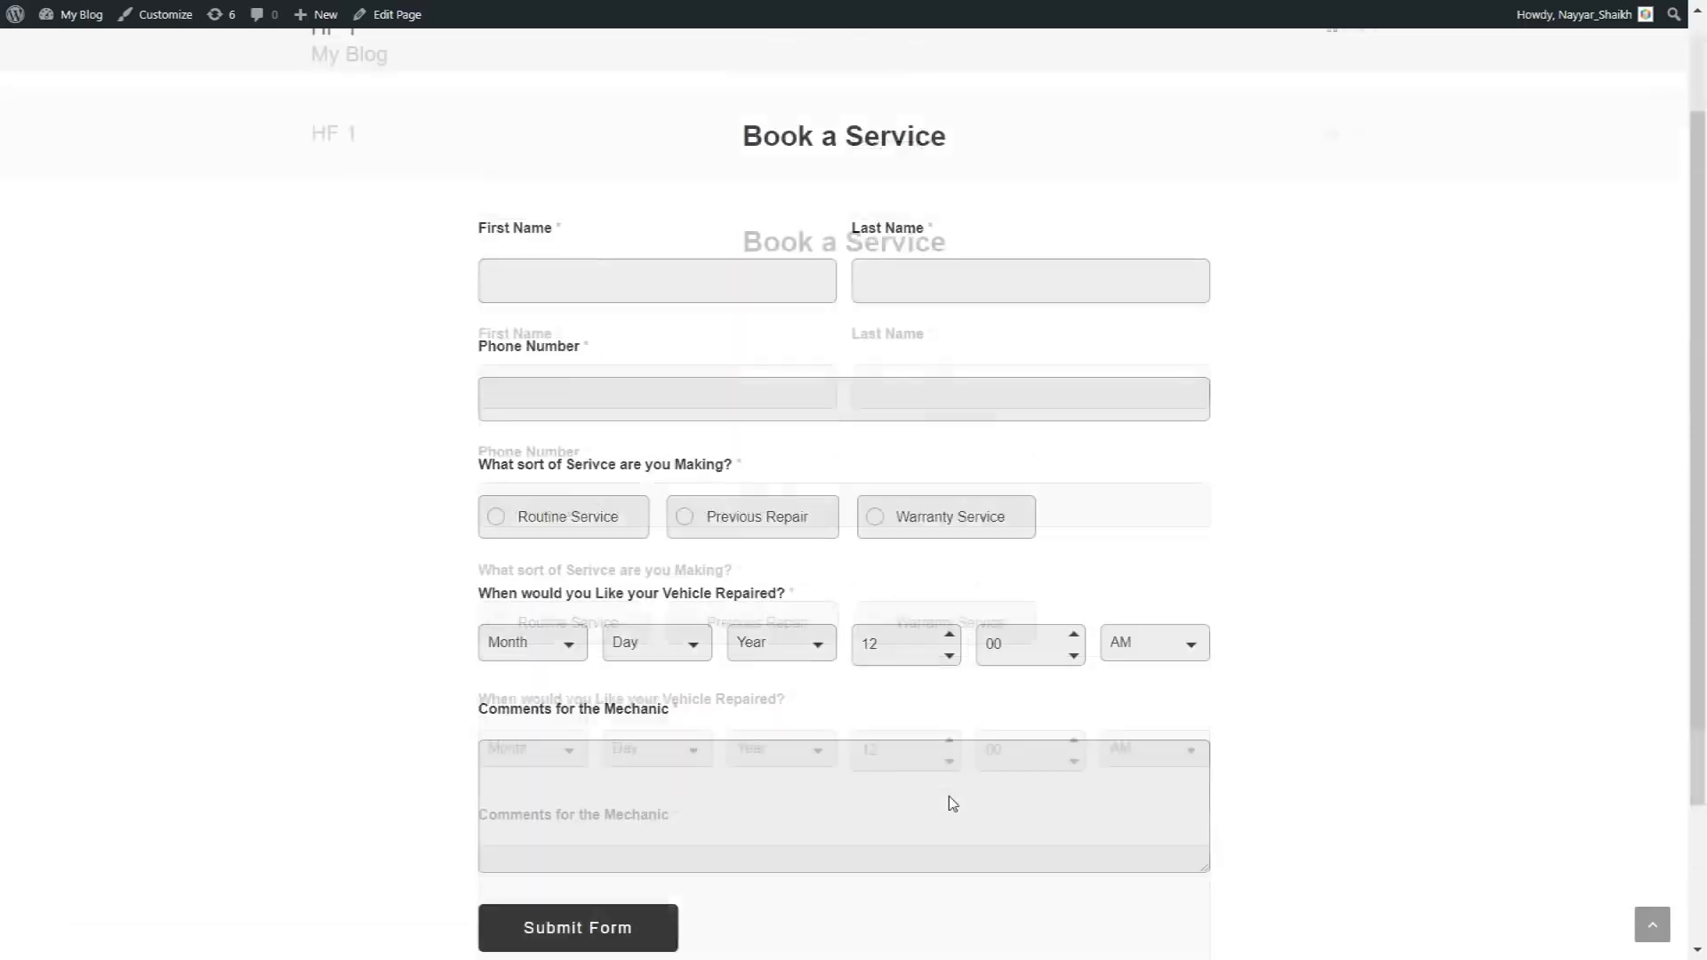
scroll(1090, 734, down, 3)
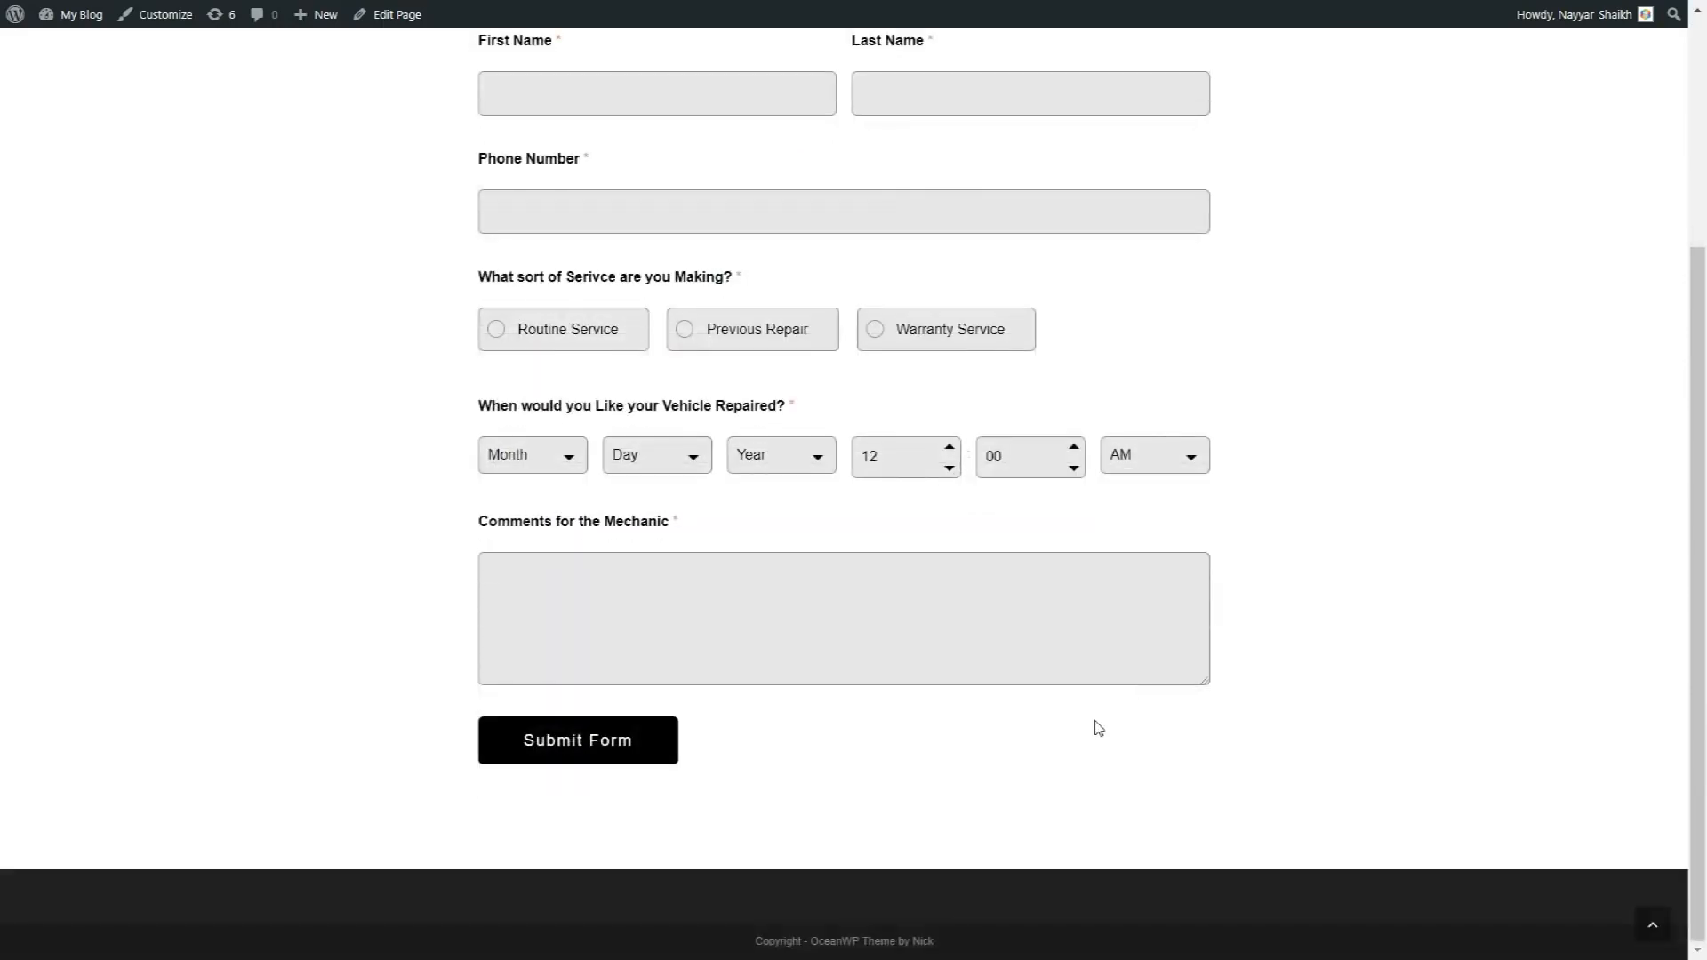
scroll(1099, 728, up, 1)
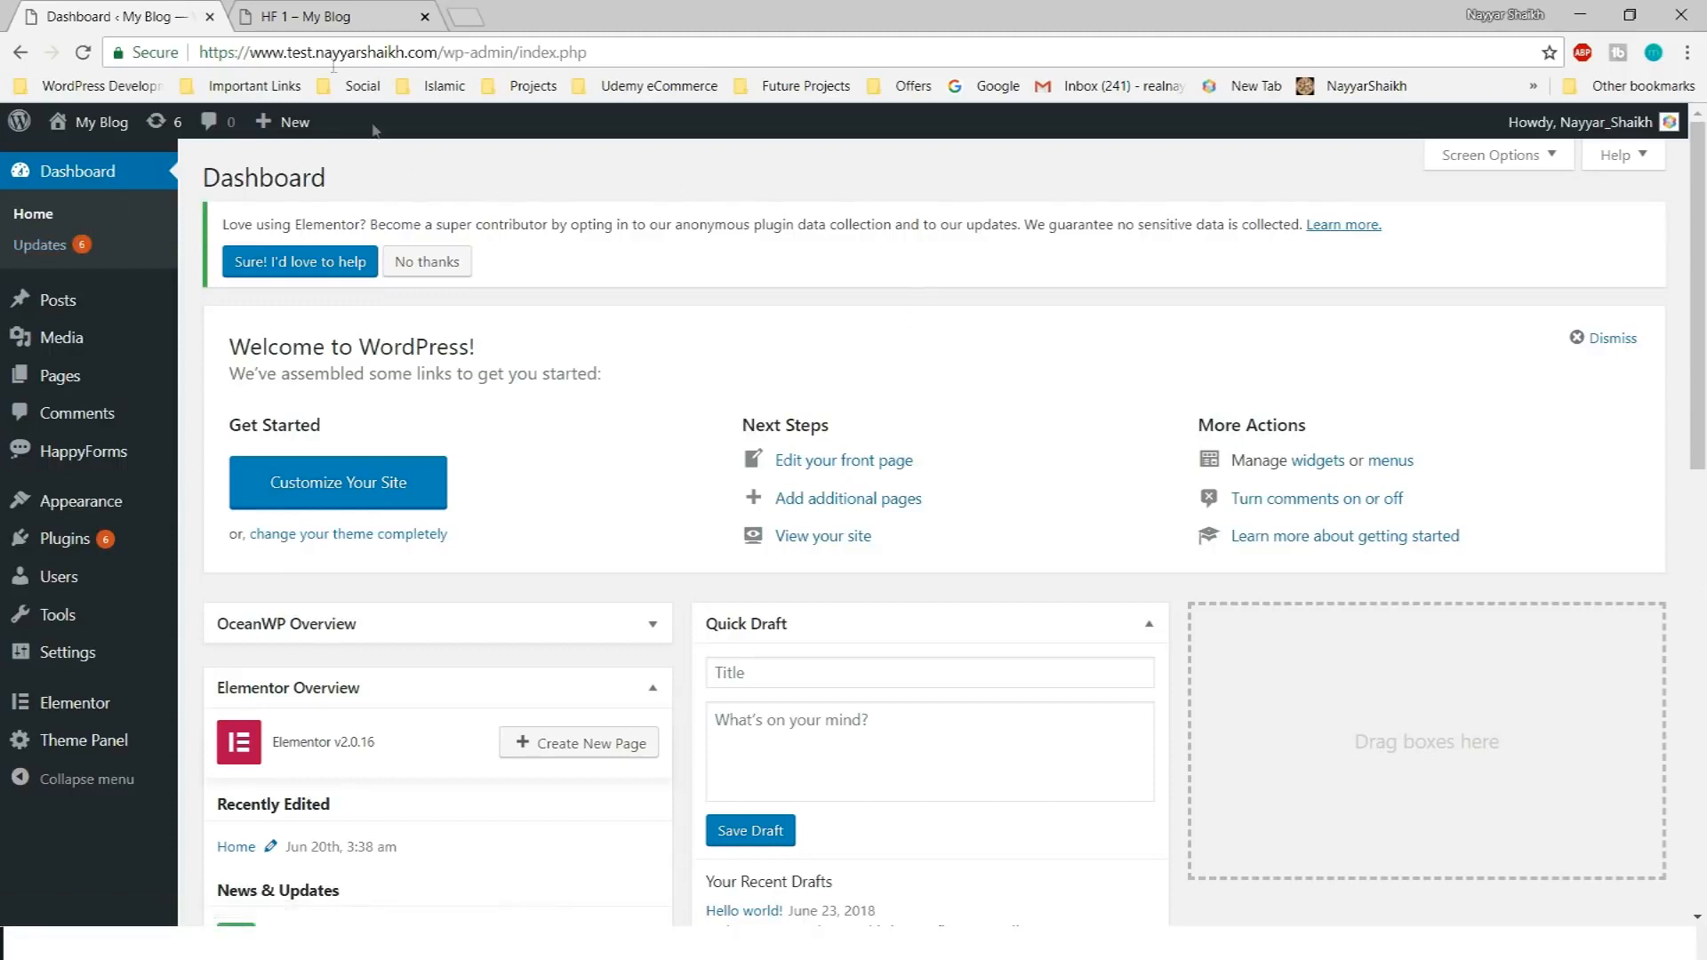
Go to the Plugins > Add New page in the WordPress admin
drag(202, 55, 479, 53)
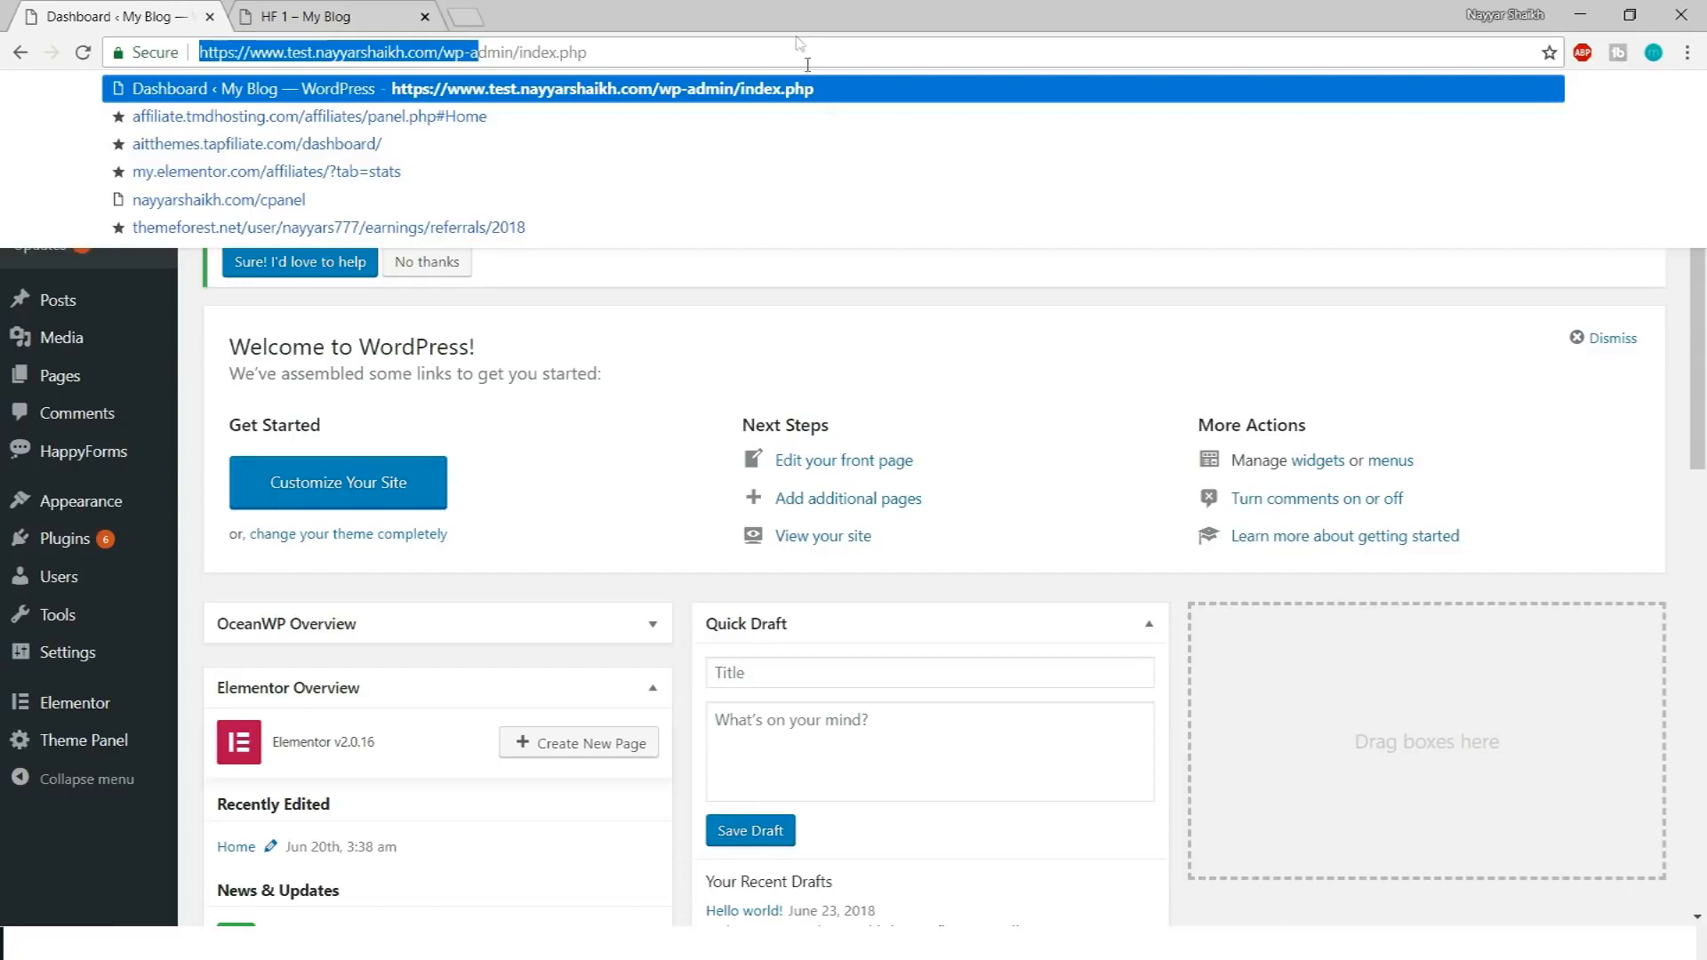
click(920, 362)
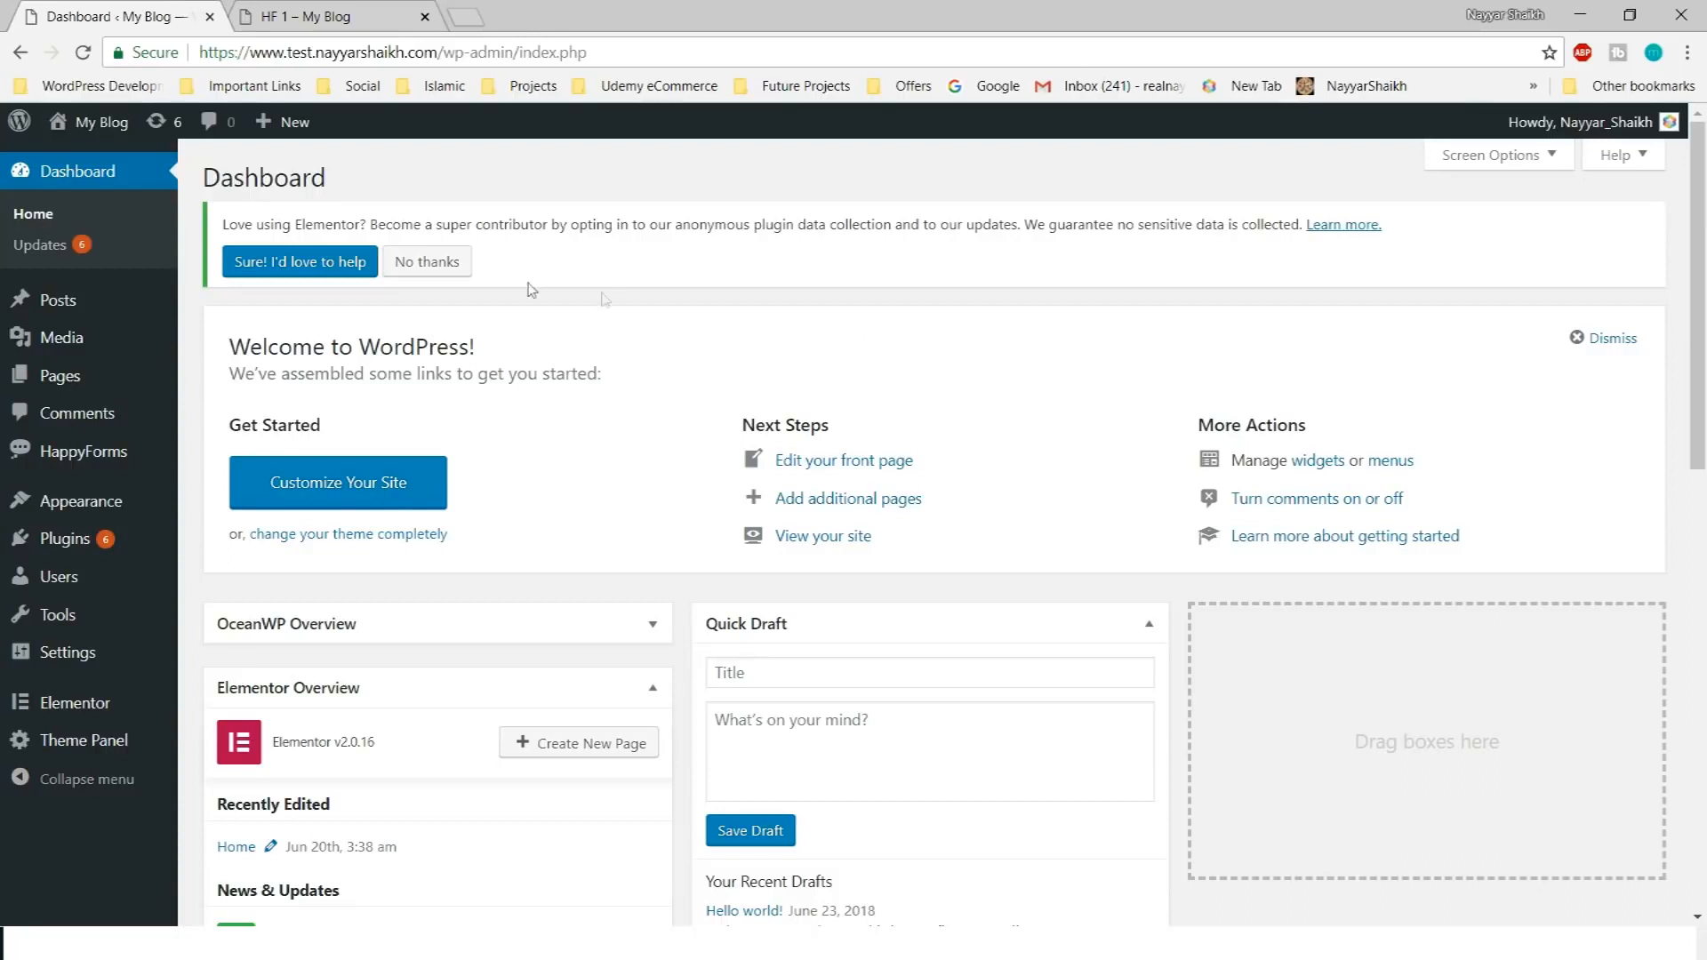
mouse_move(95, 545)
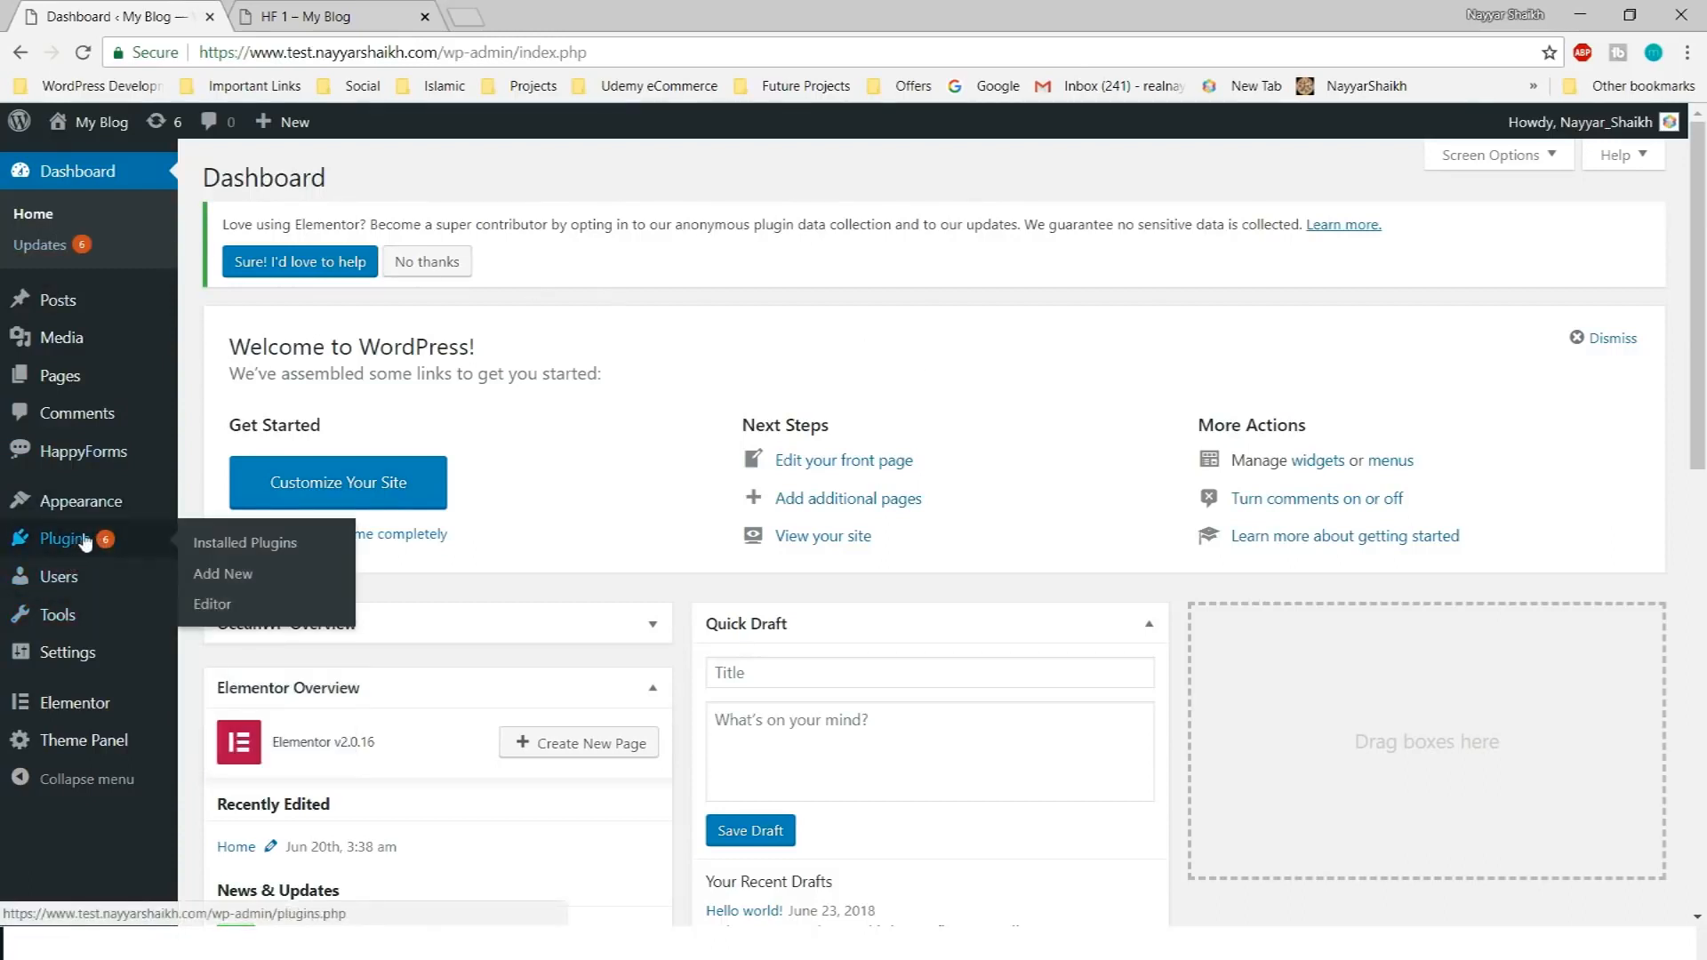
click(256, 583)
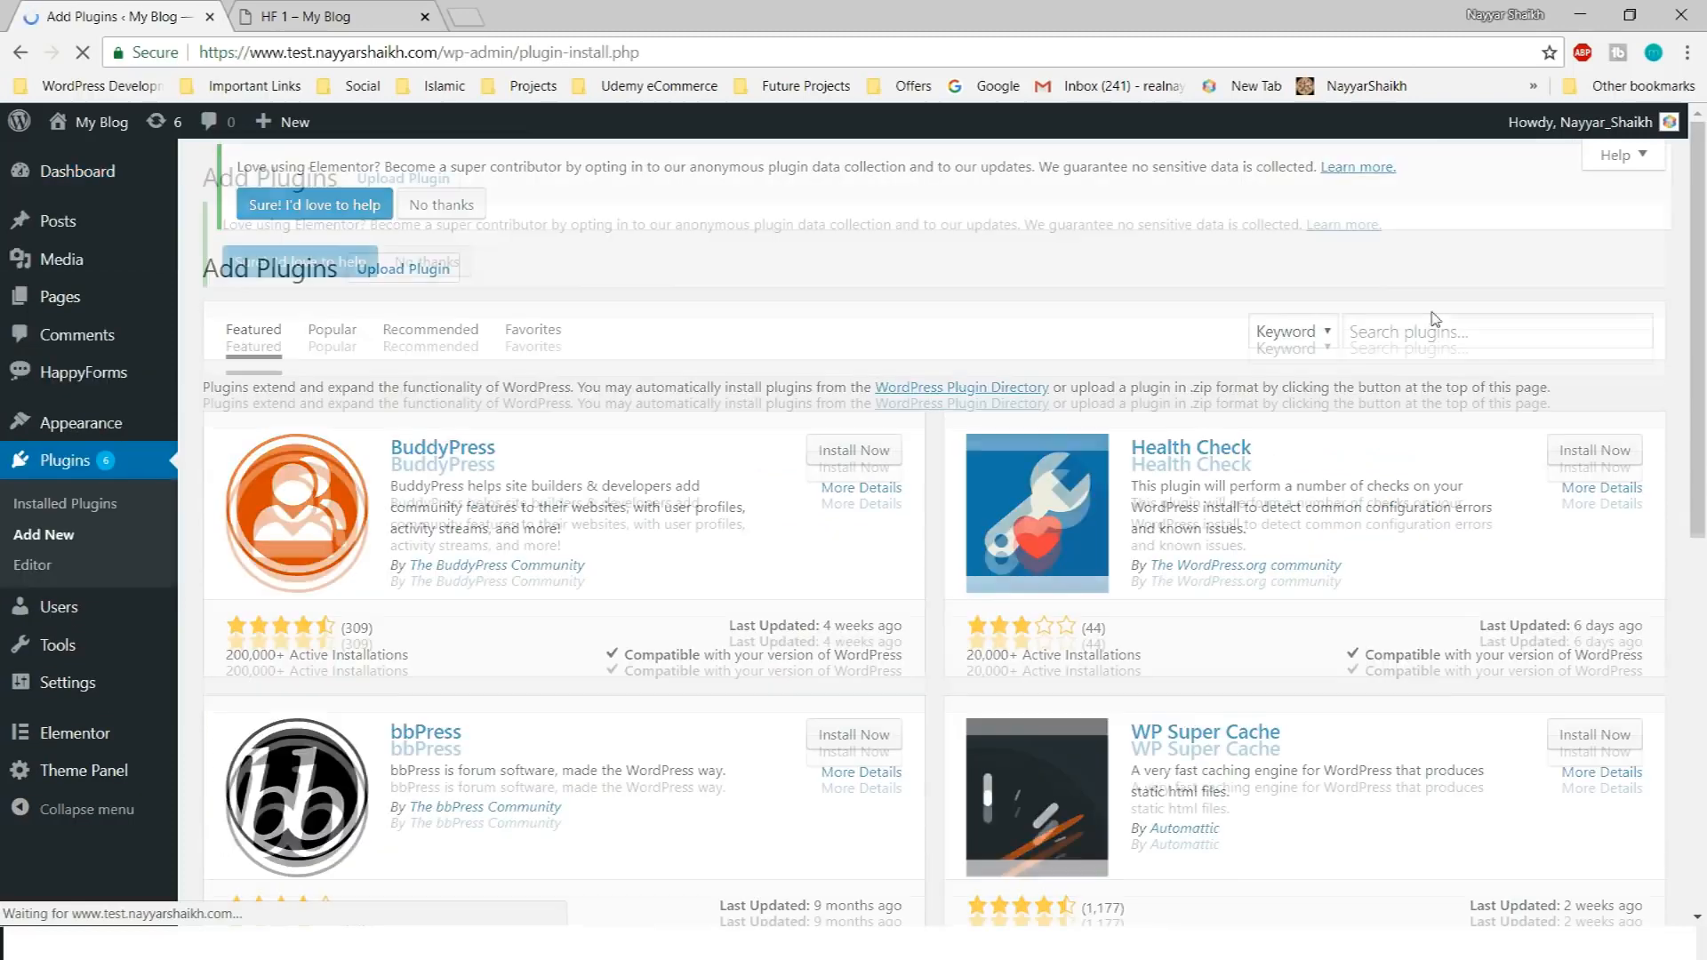
Search plugins for happyforms and review the HappyForms result's update details
click(1433, 337)
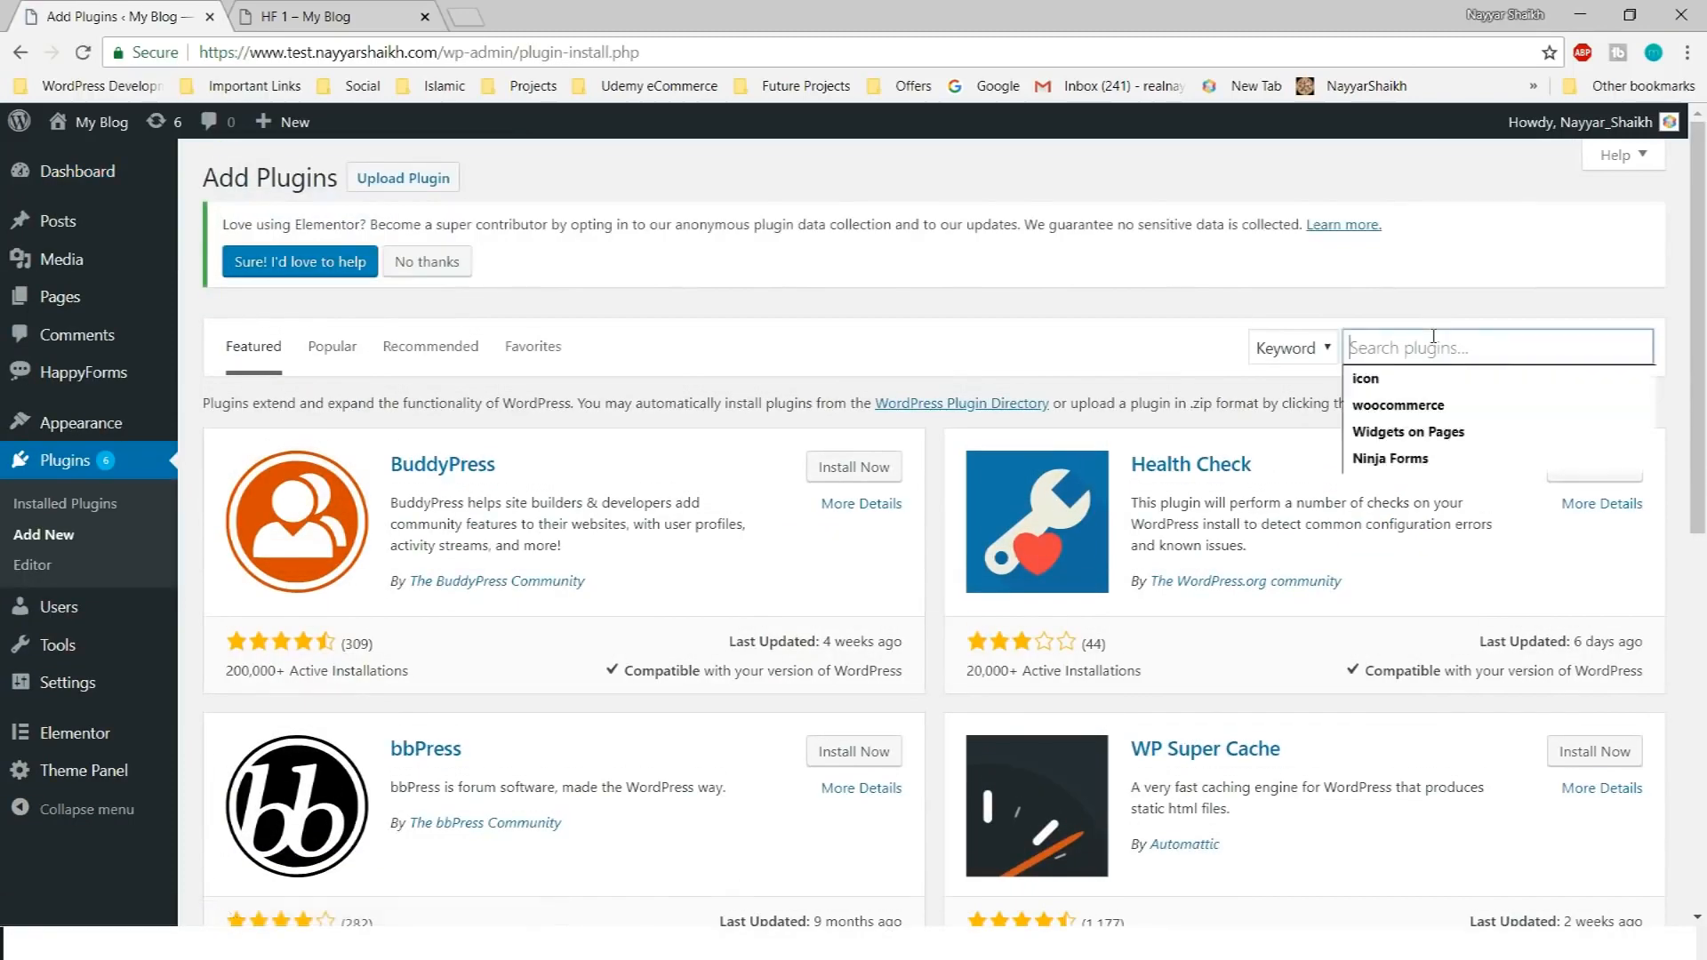
text(happyforms)
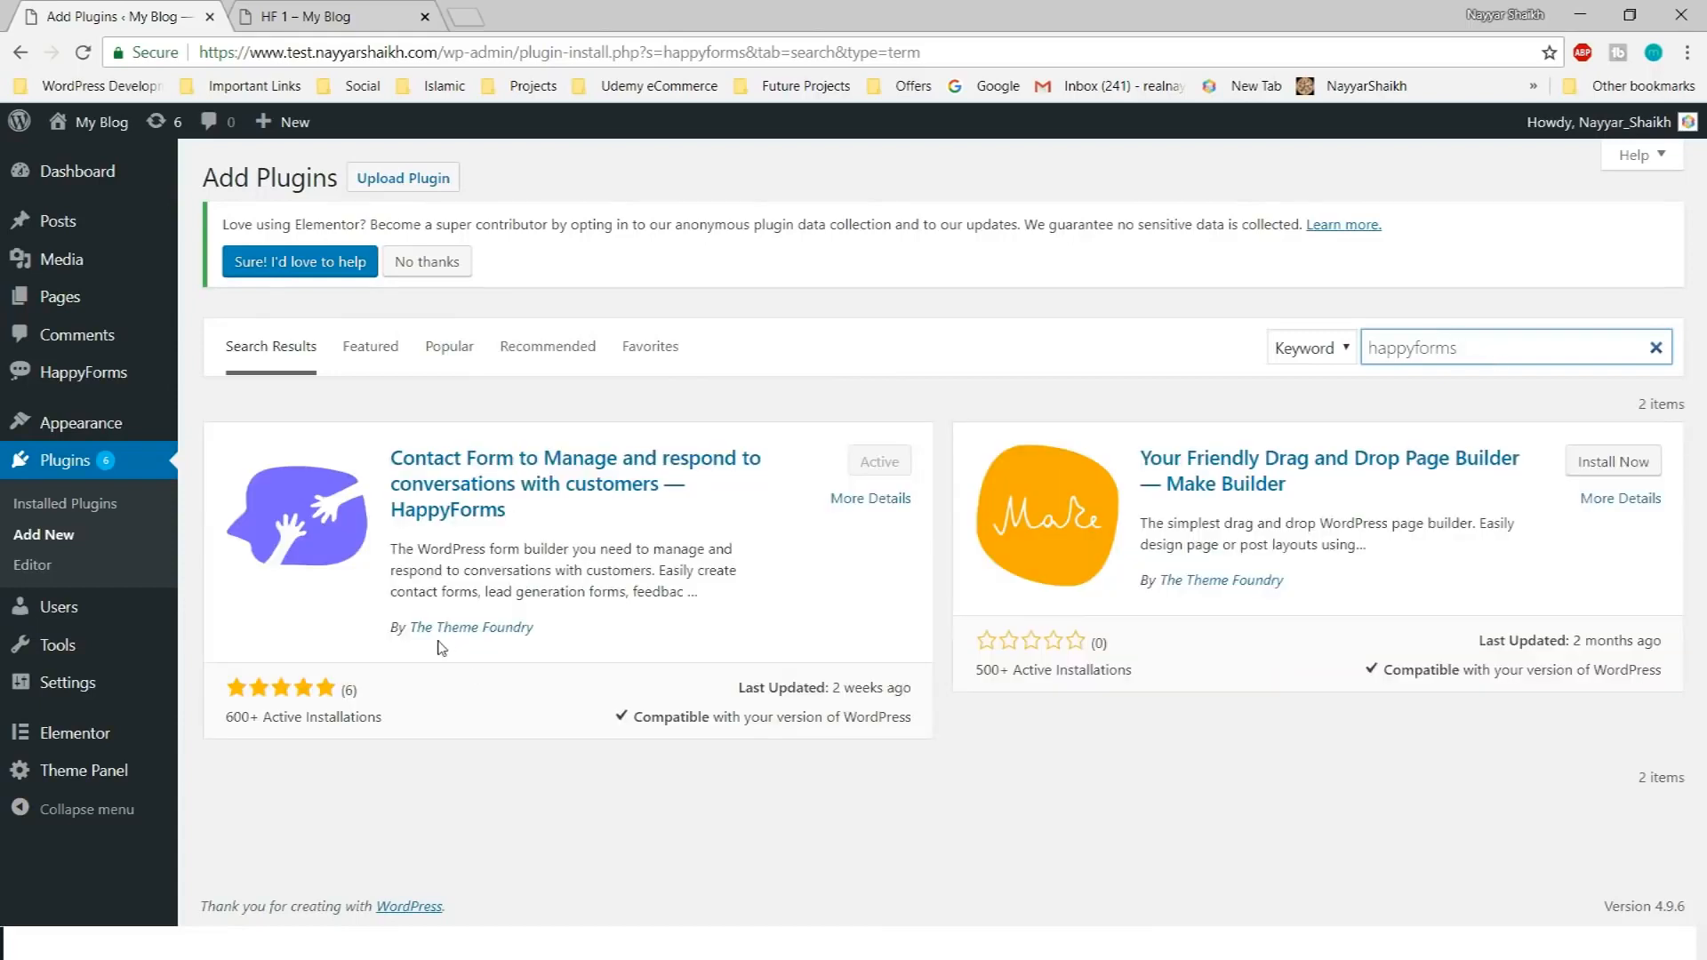
drag(222, 722, 376, 718)
click(374, 720)
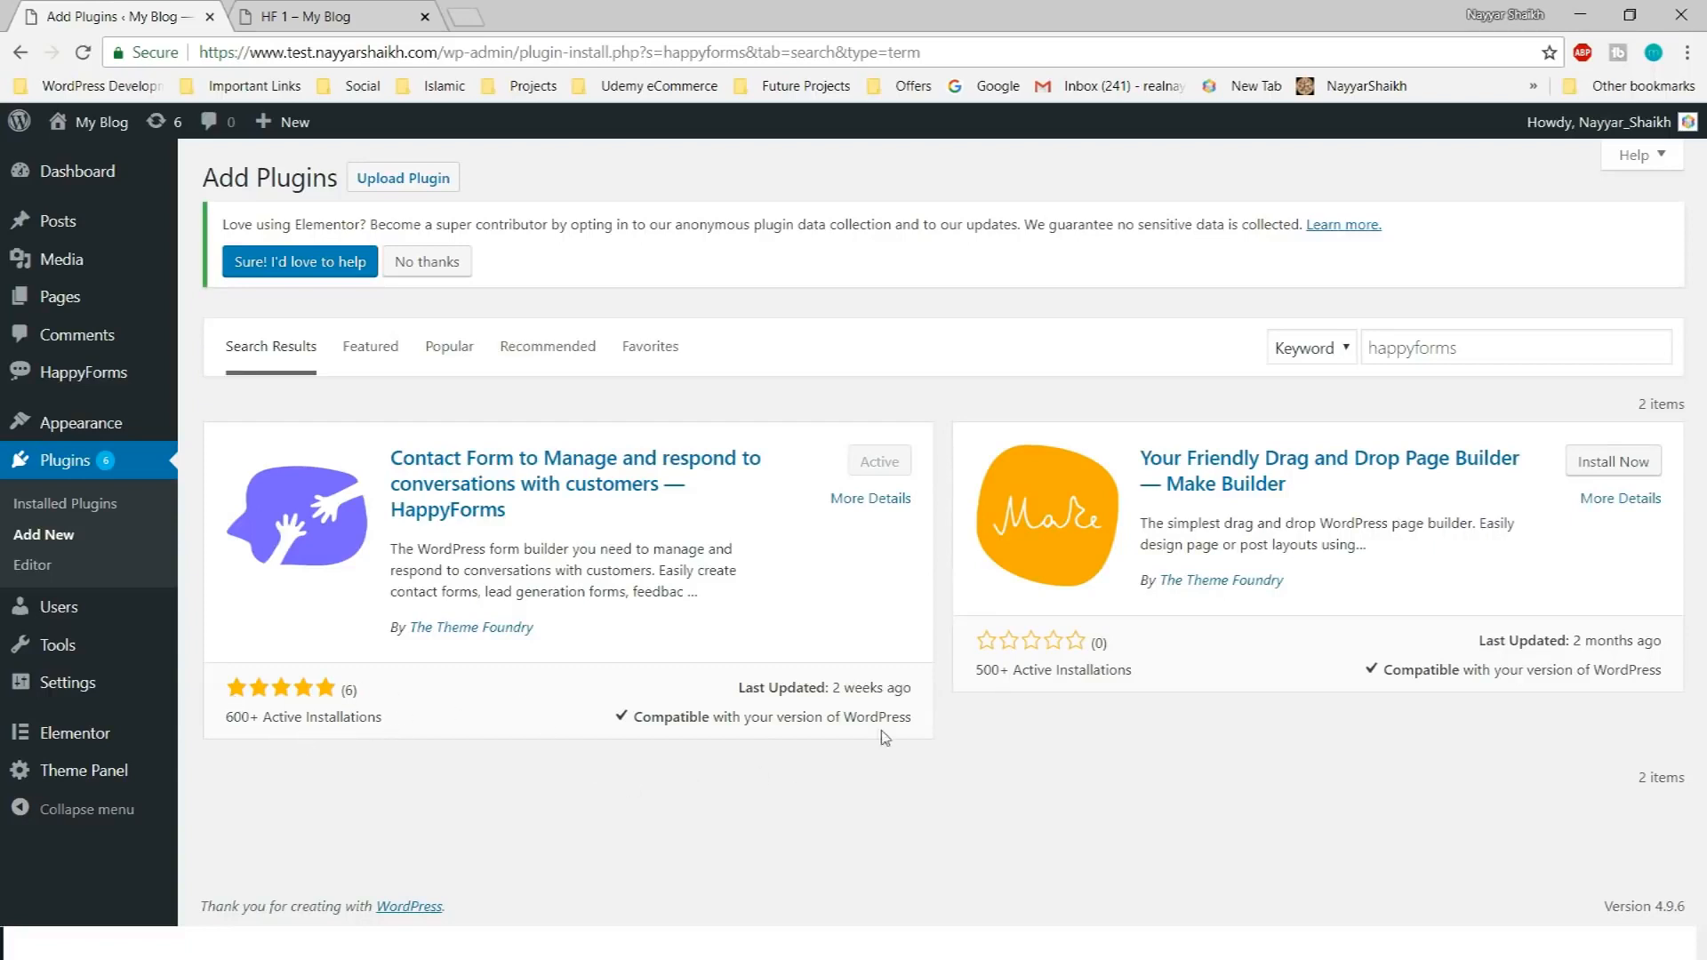
drag(745, 695, 911, 698)
click(922, 704)
Open HappyForms' All Forms list, view the Sample Contact Form, and create a new form
mouse_move(100, 380)
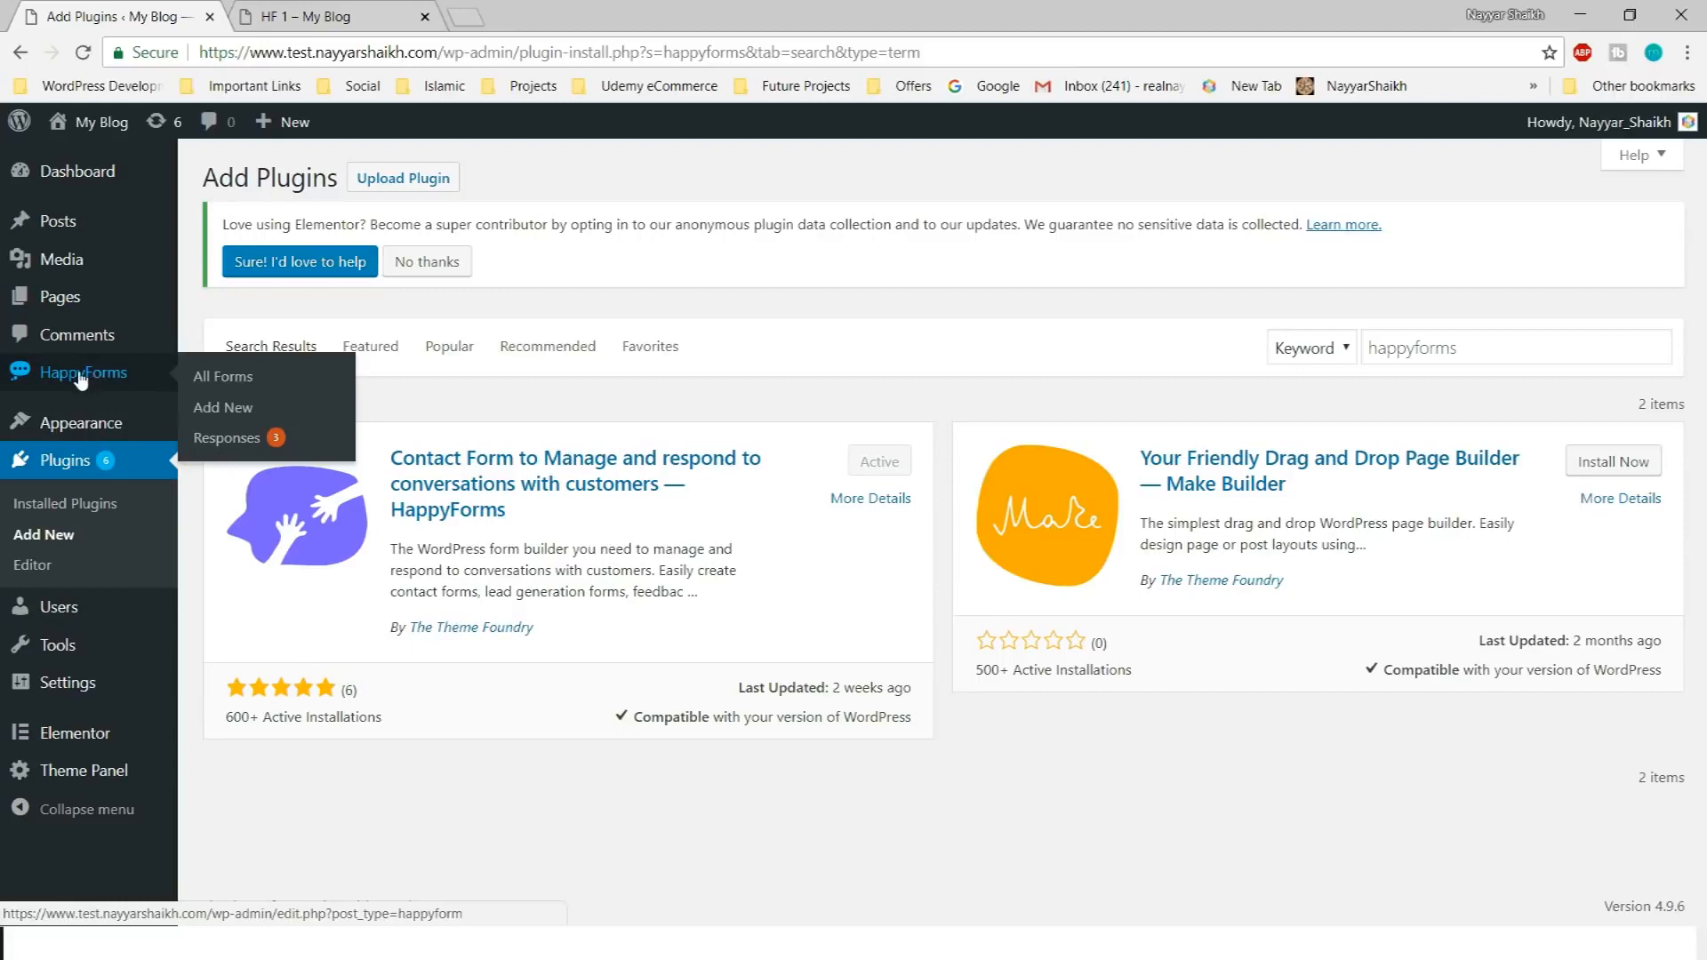
click(81, 379)
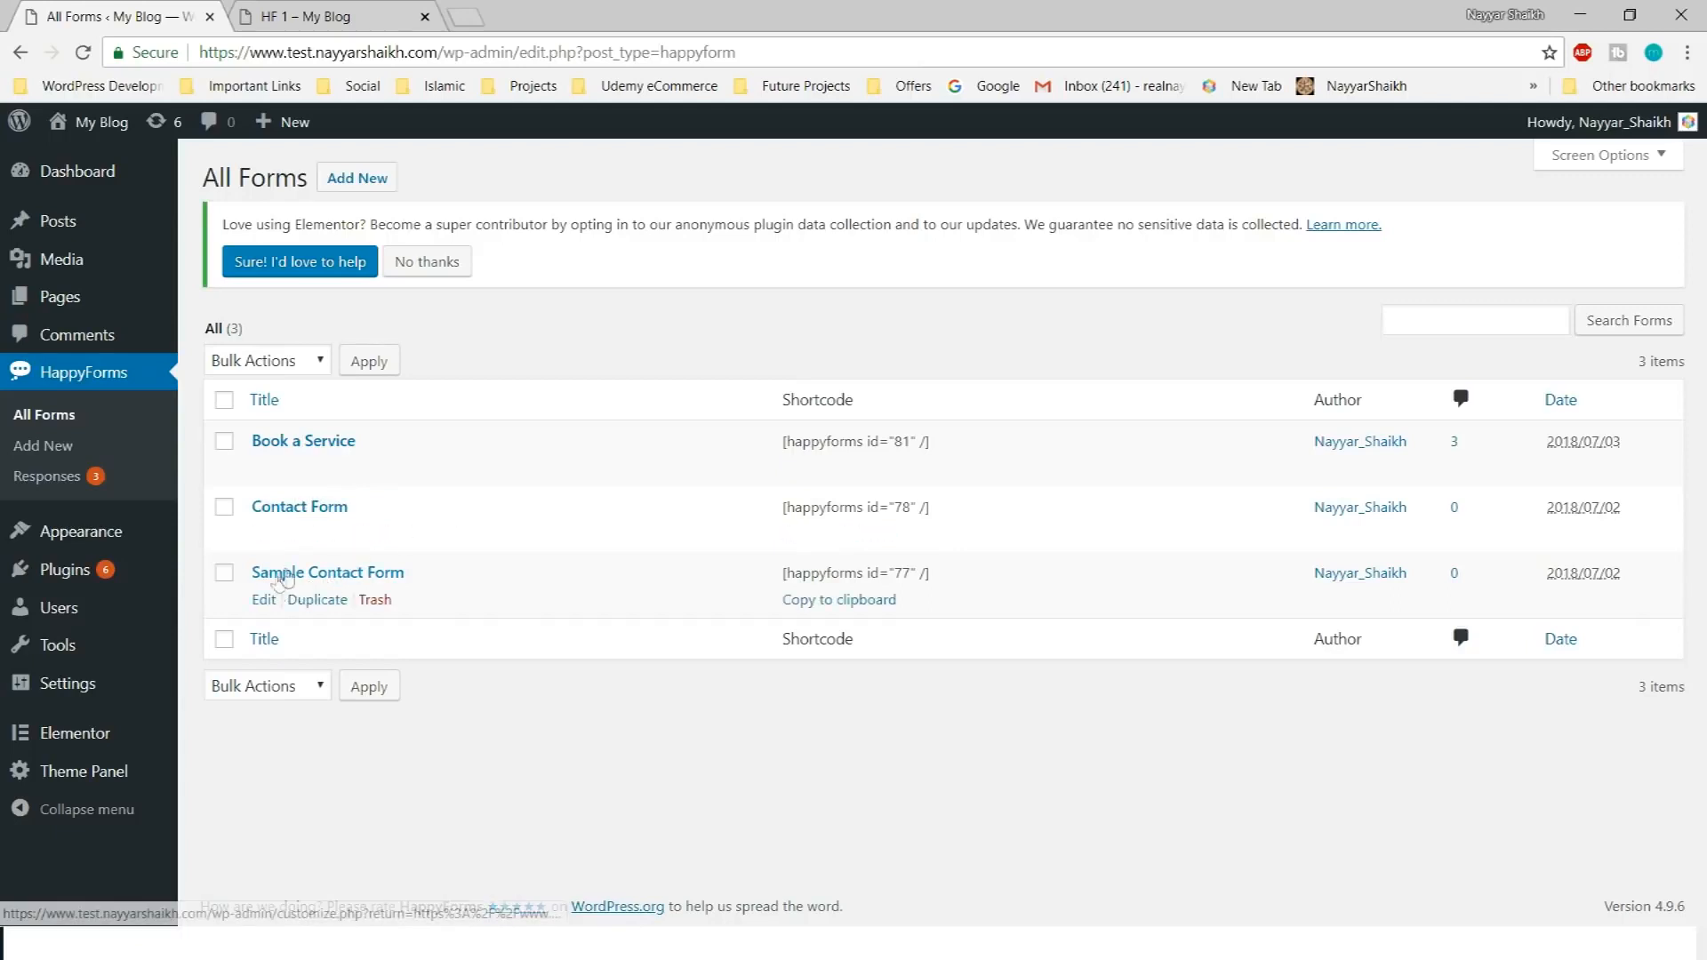
drag(429, 607, 246, 579)
click(541, 571)
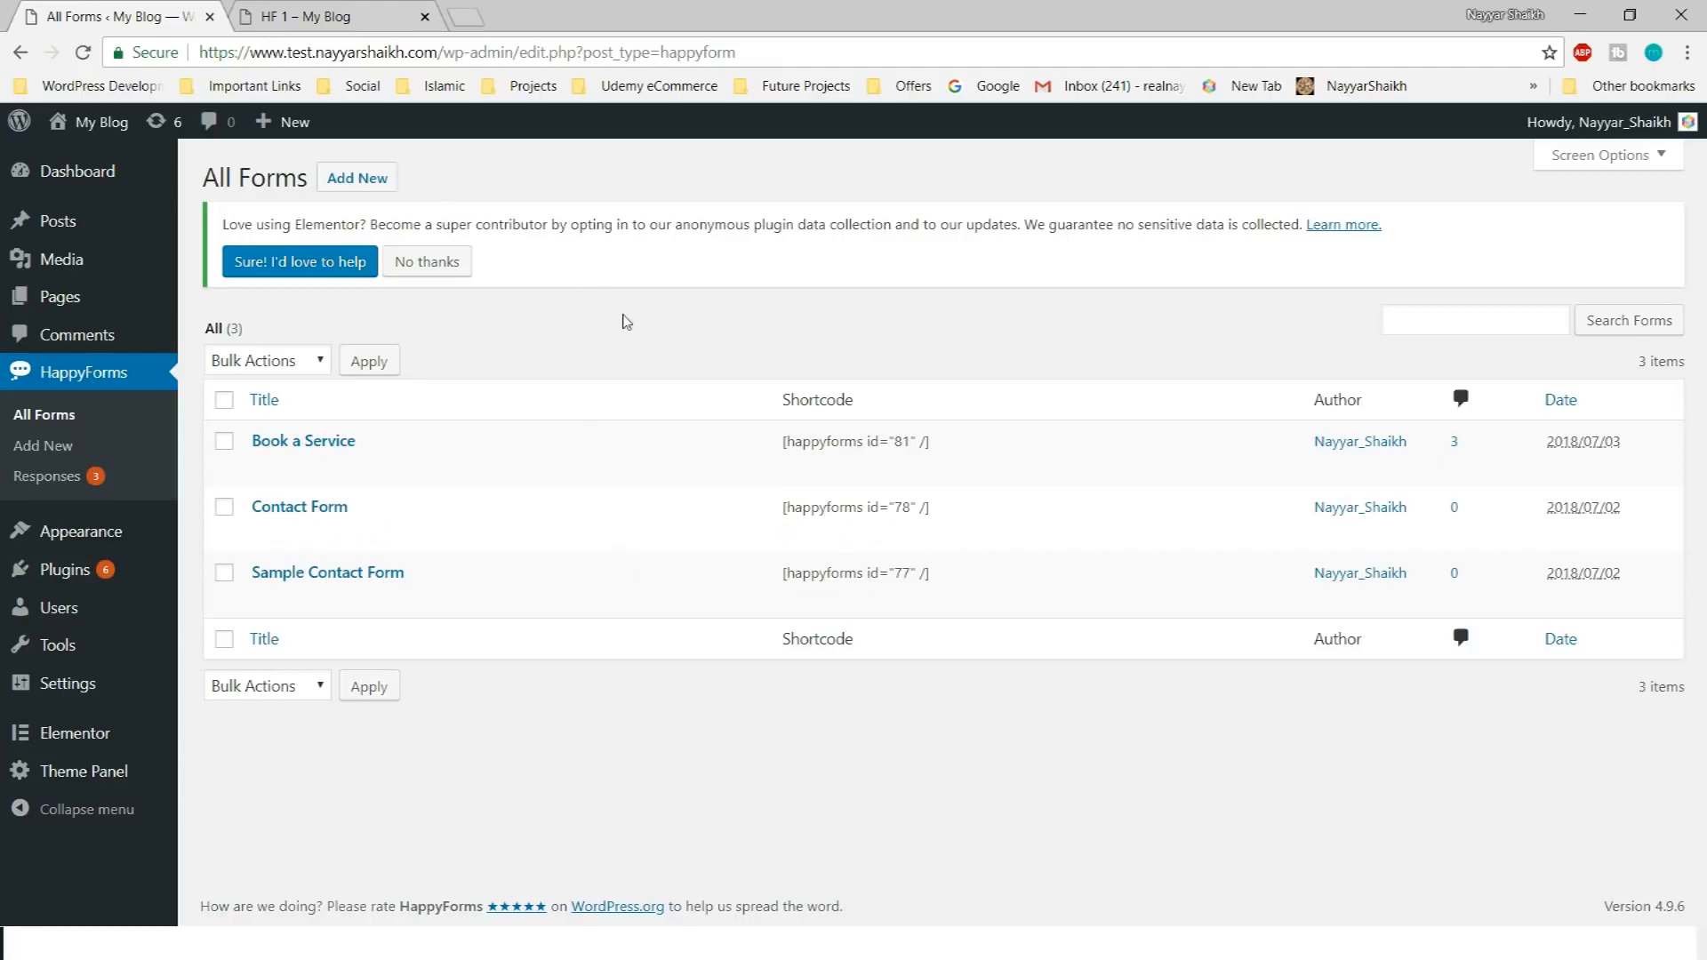
click(374, 182)
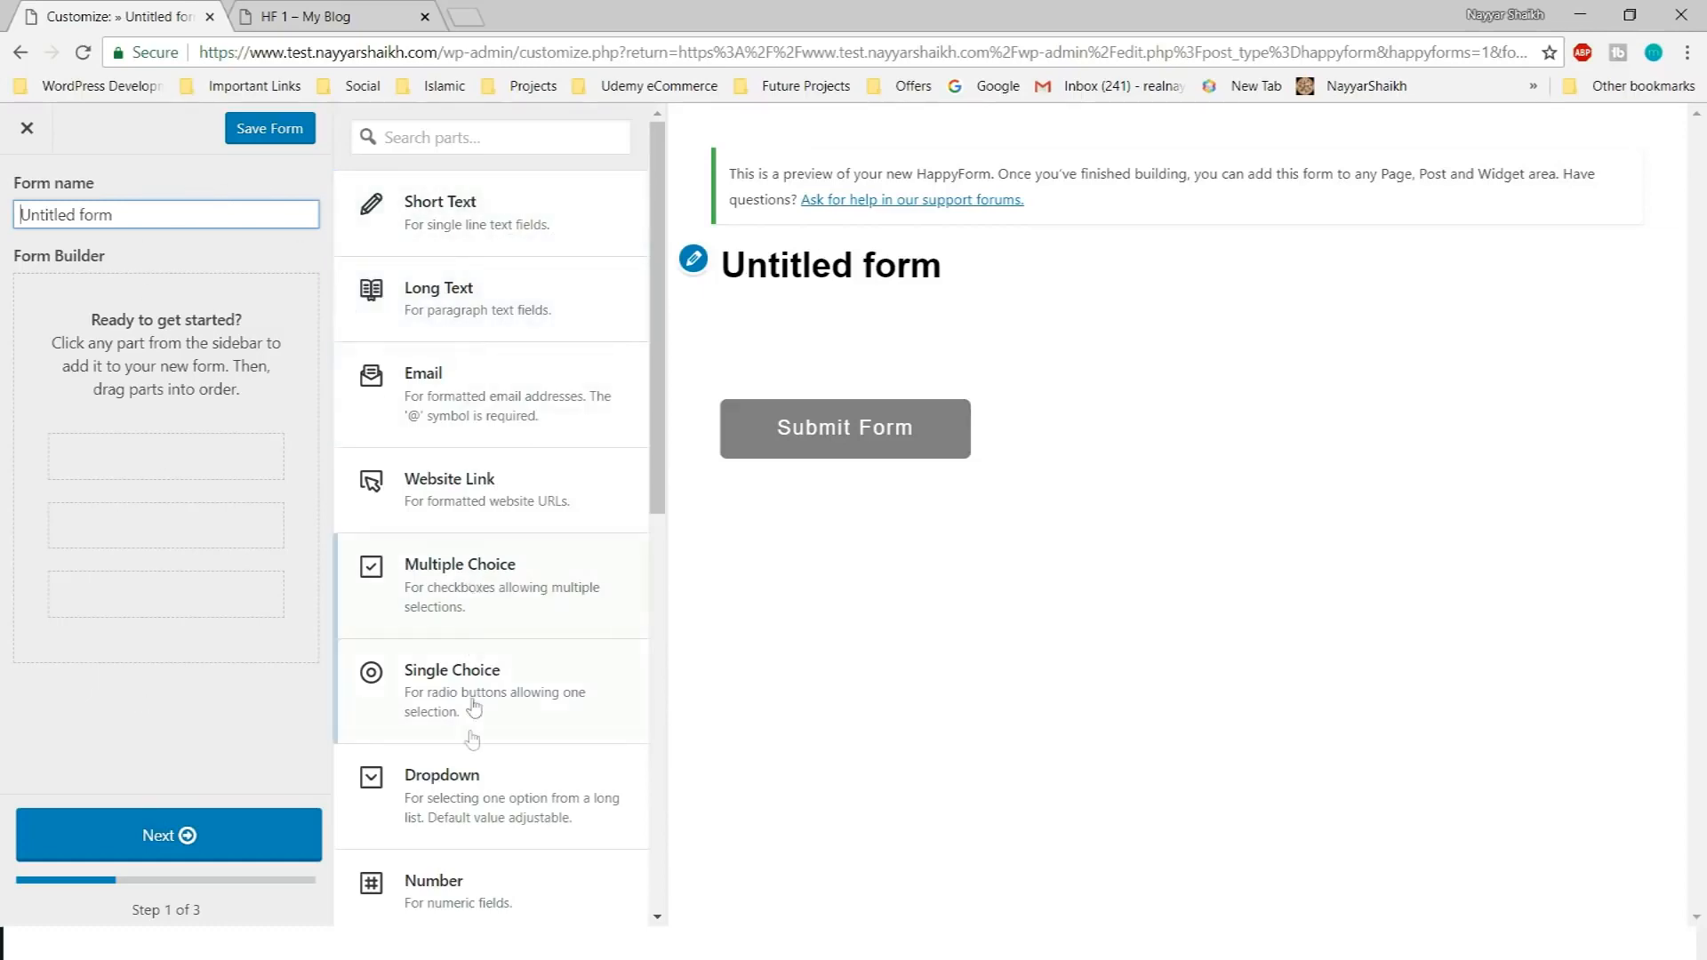
Replace the form name 'Untitled form' with 'Contact Us'
scroll(471, 757, down, 2)
scroll(468, 773, down, 3)
scroll(468, 765, up, 5)
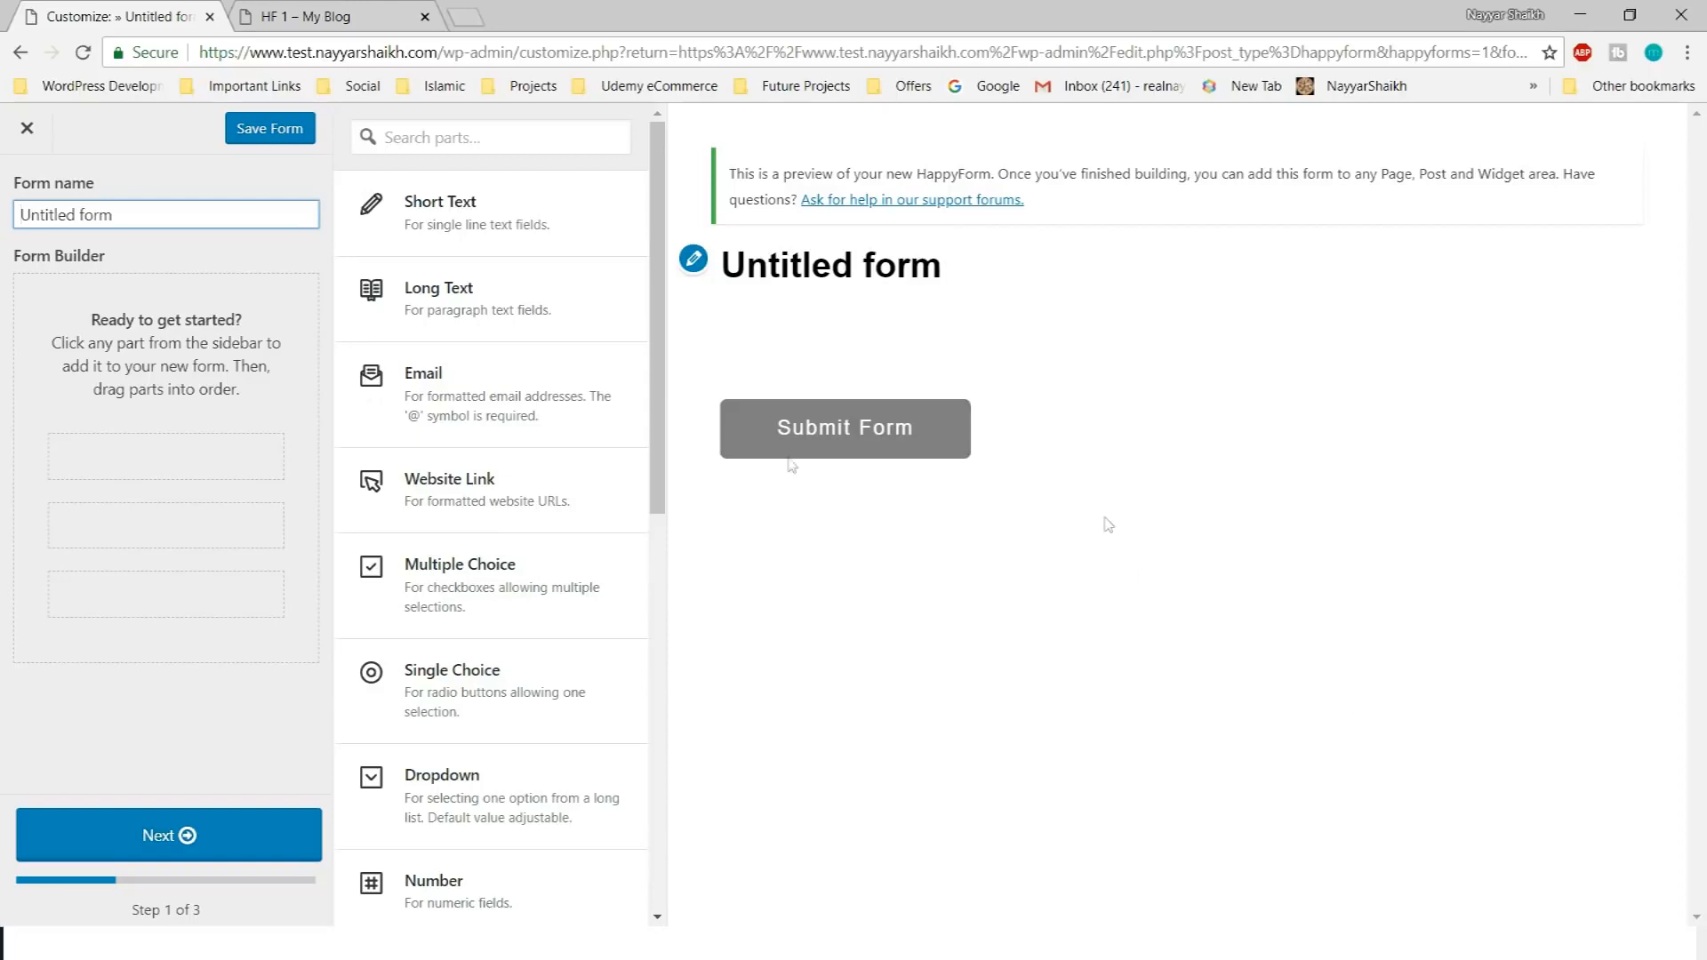
triple_click(152, 216)
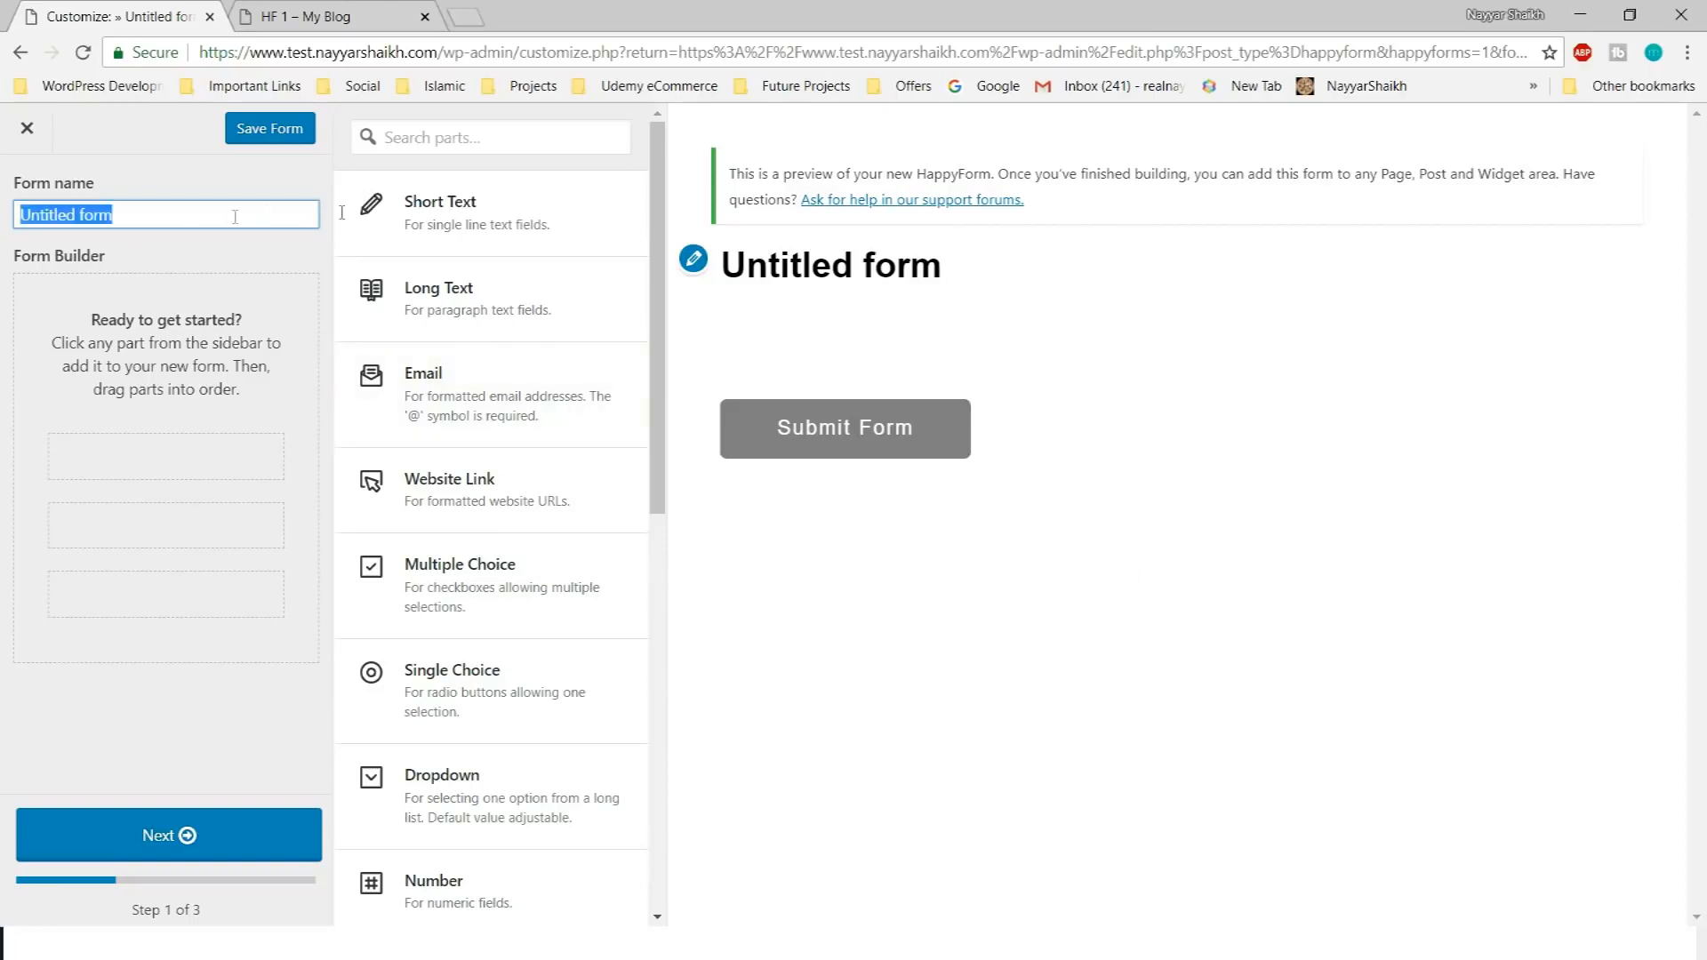
drag(709, 267, 987, 267)
click(986, 267)
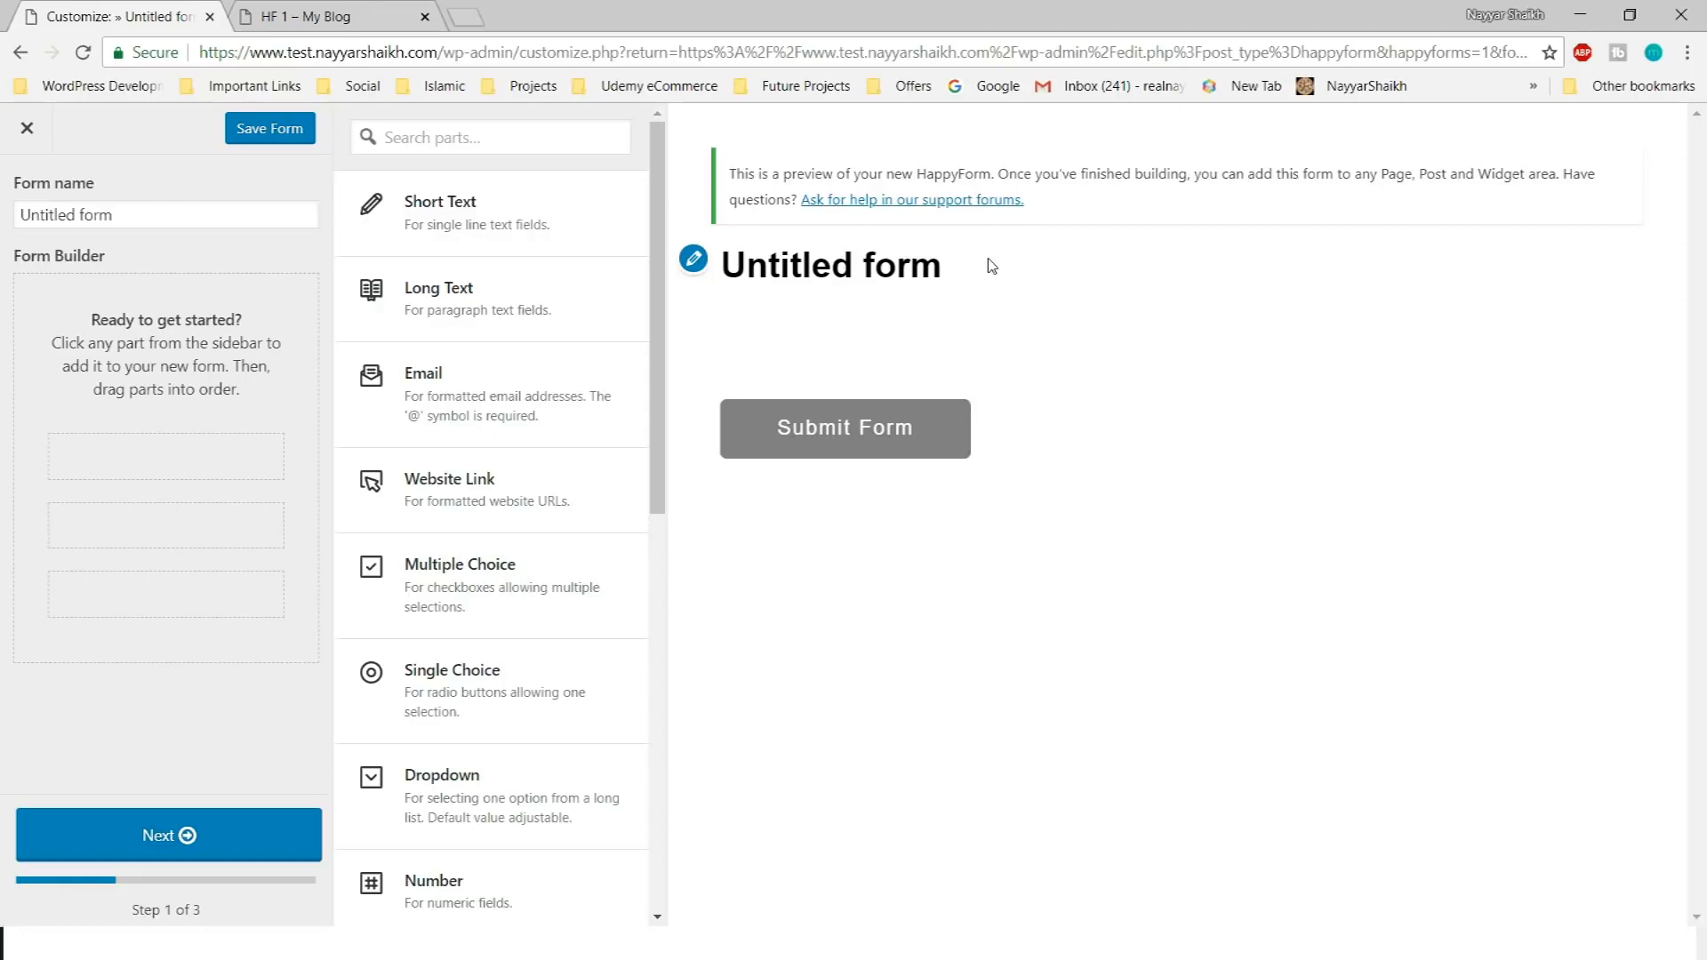
click(141, 224)
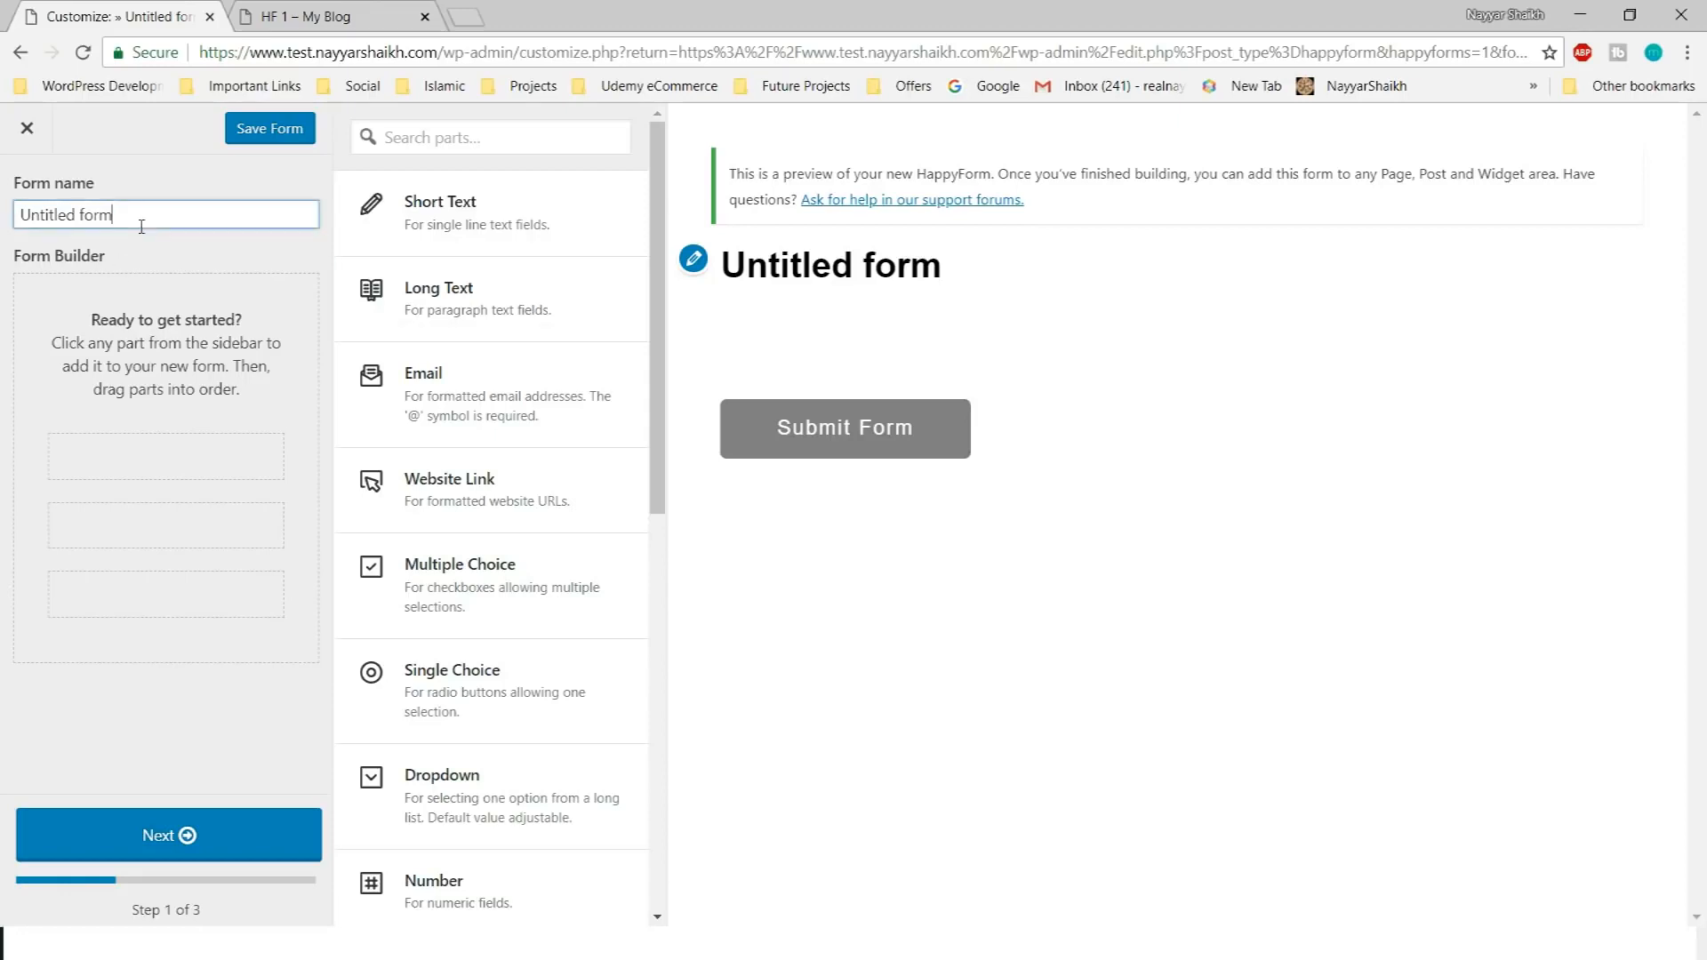
triple_click(141, 226)
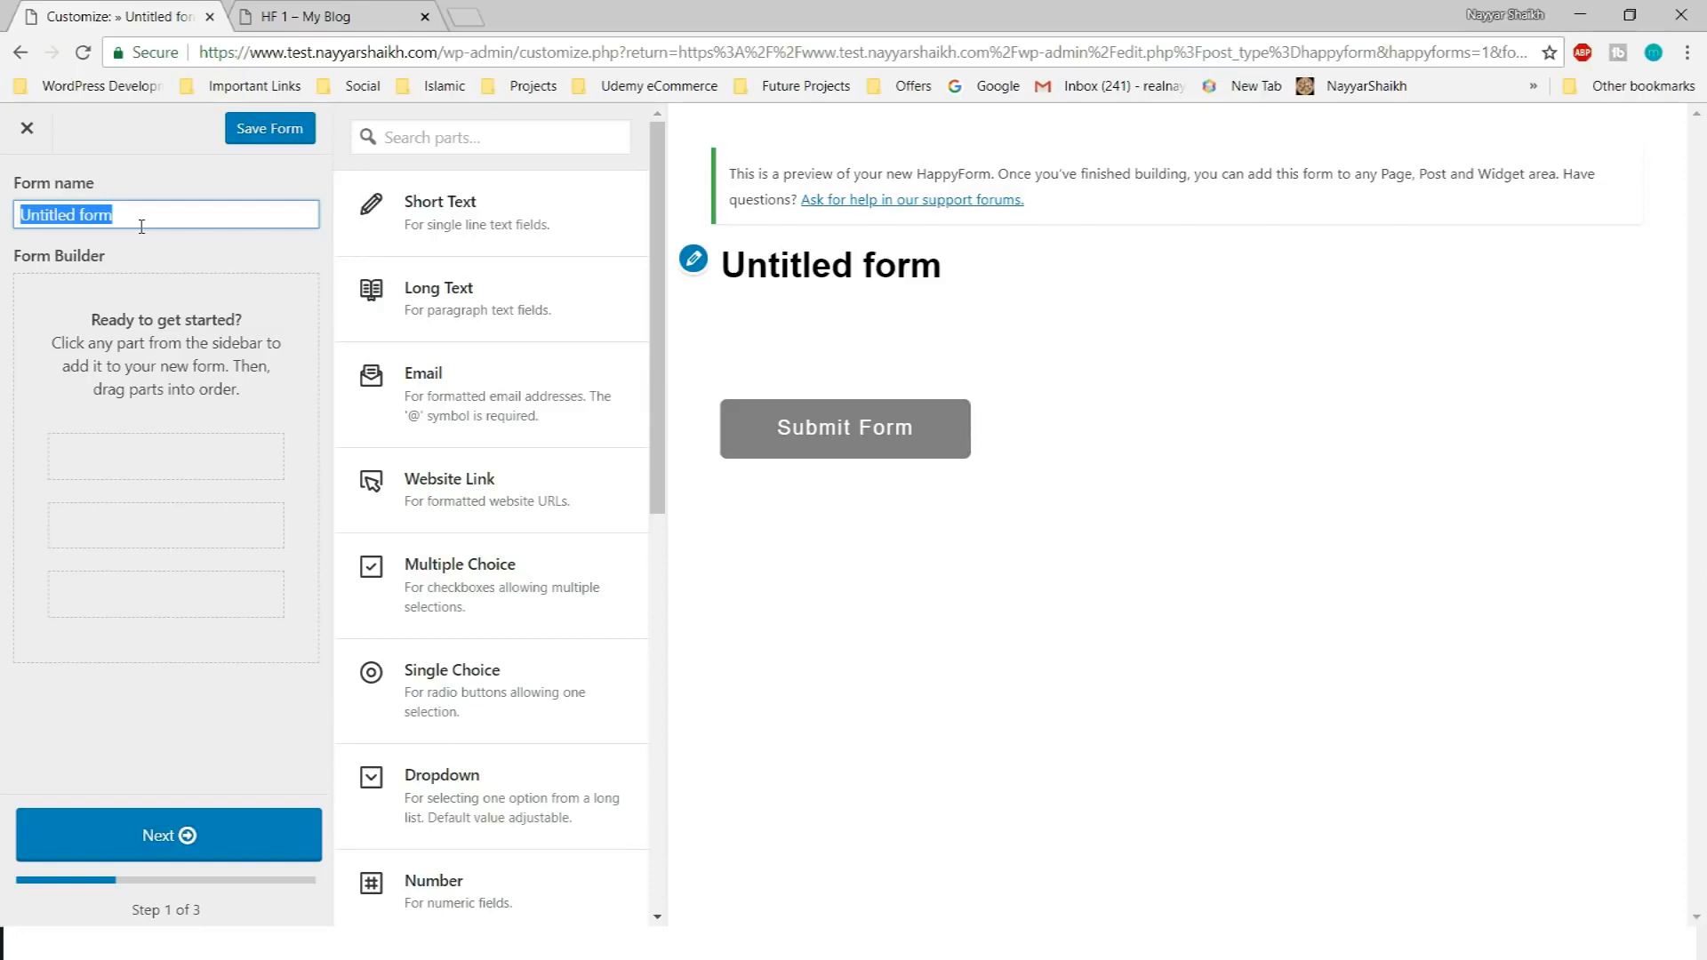
key(BackSpace)
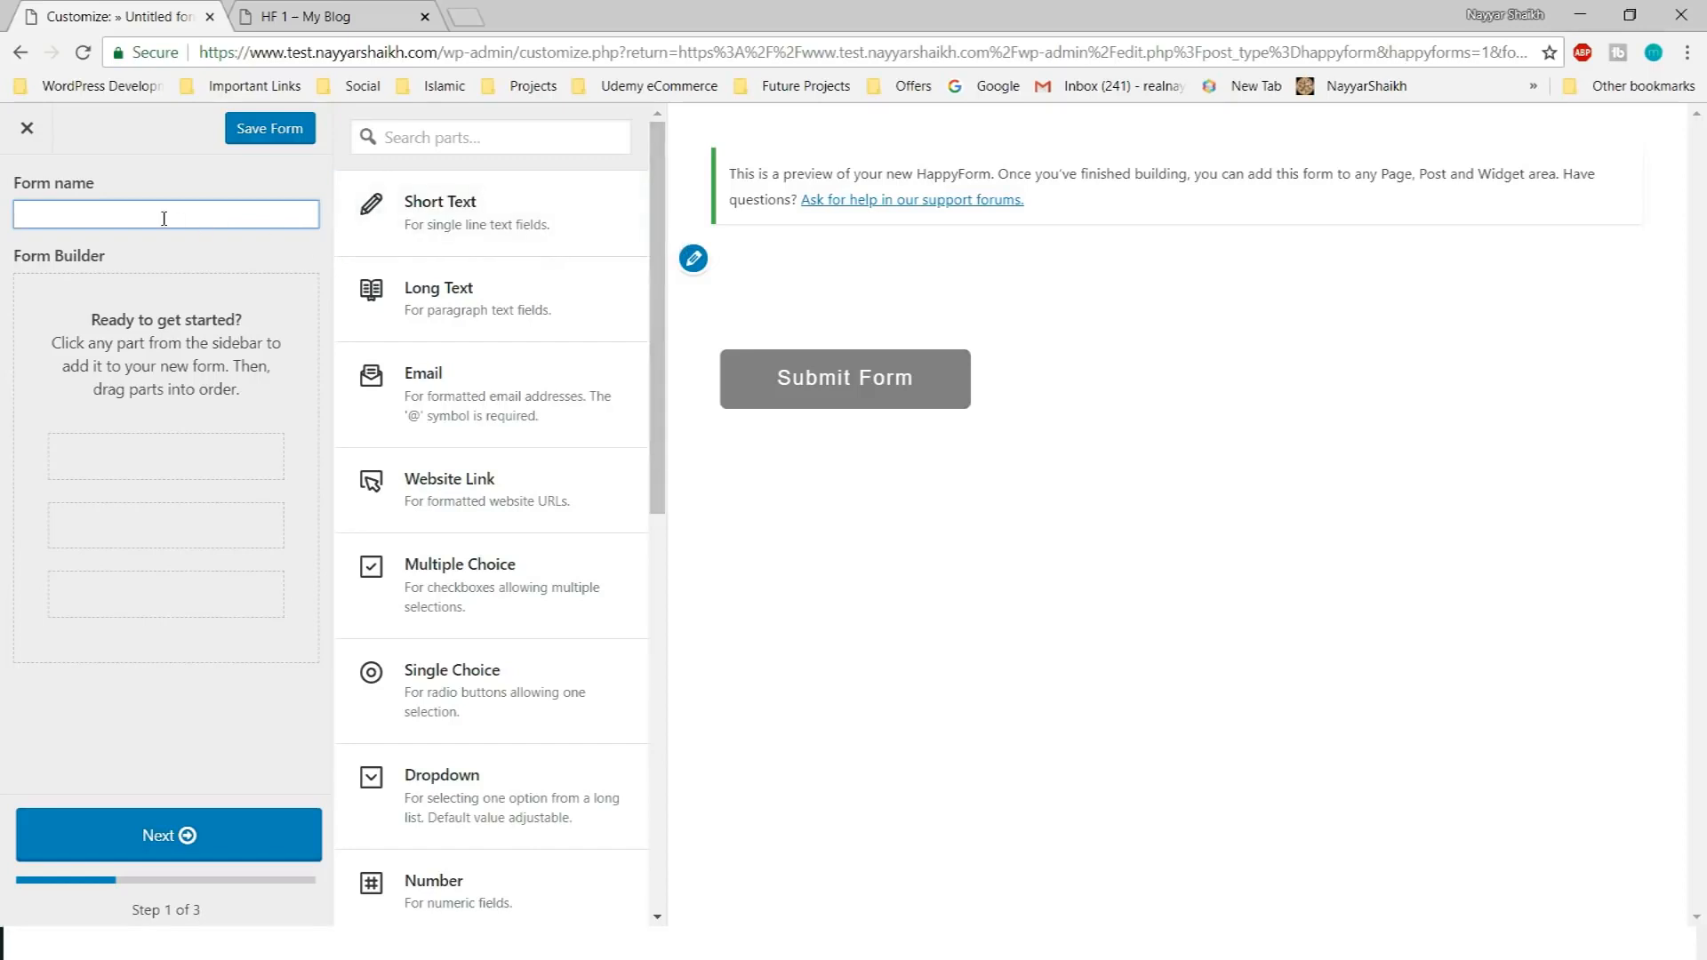
text(Conatct)
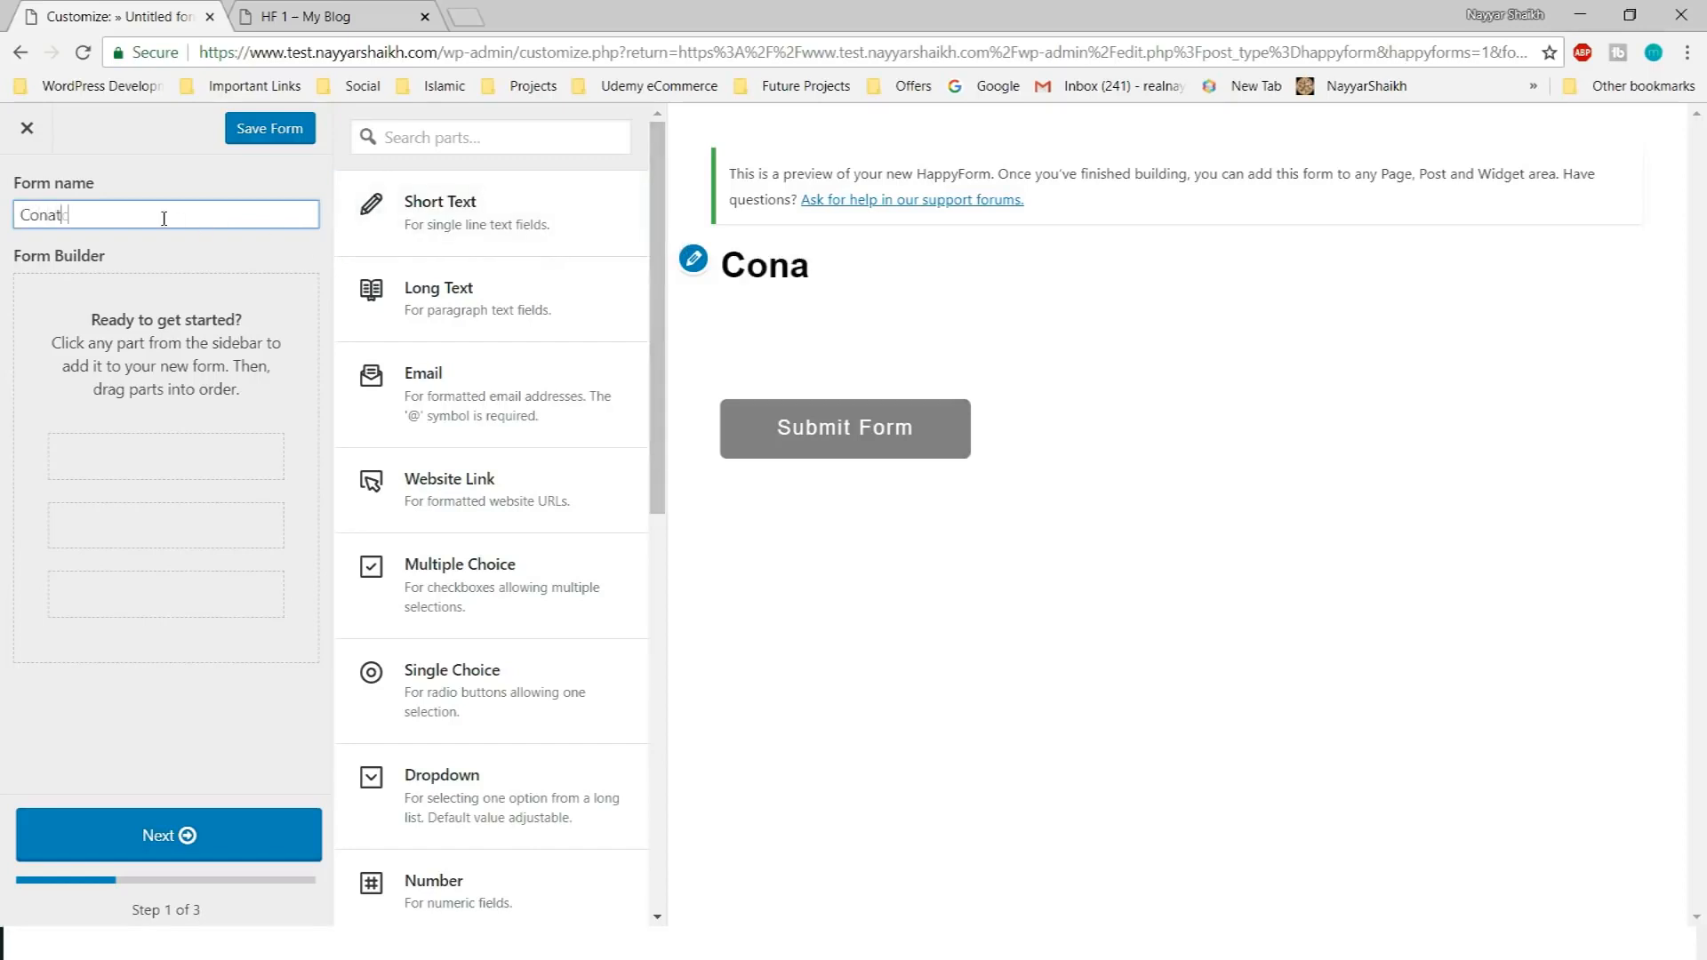
key(BackSpace)
key(BackSpace)
key(BackSpace)
key(BackSpace)
text(tact Us)
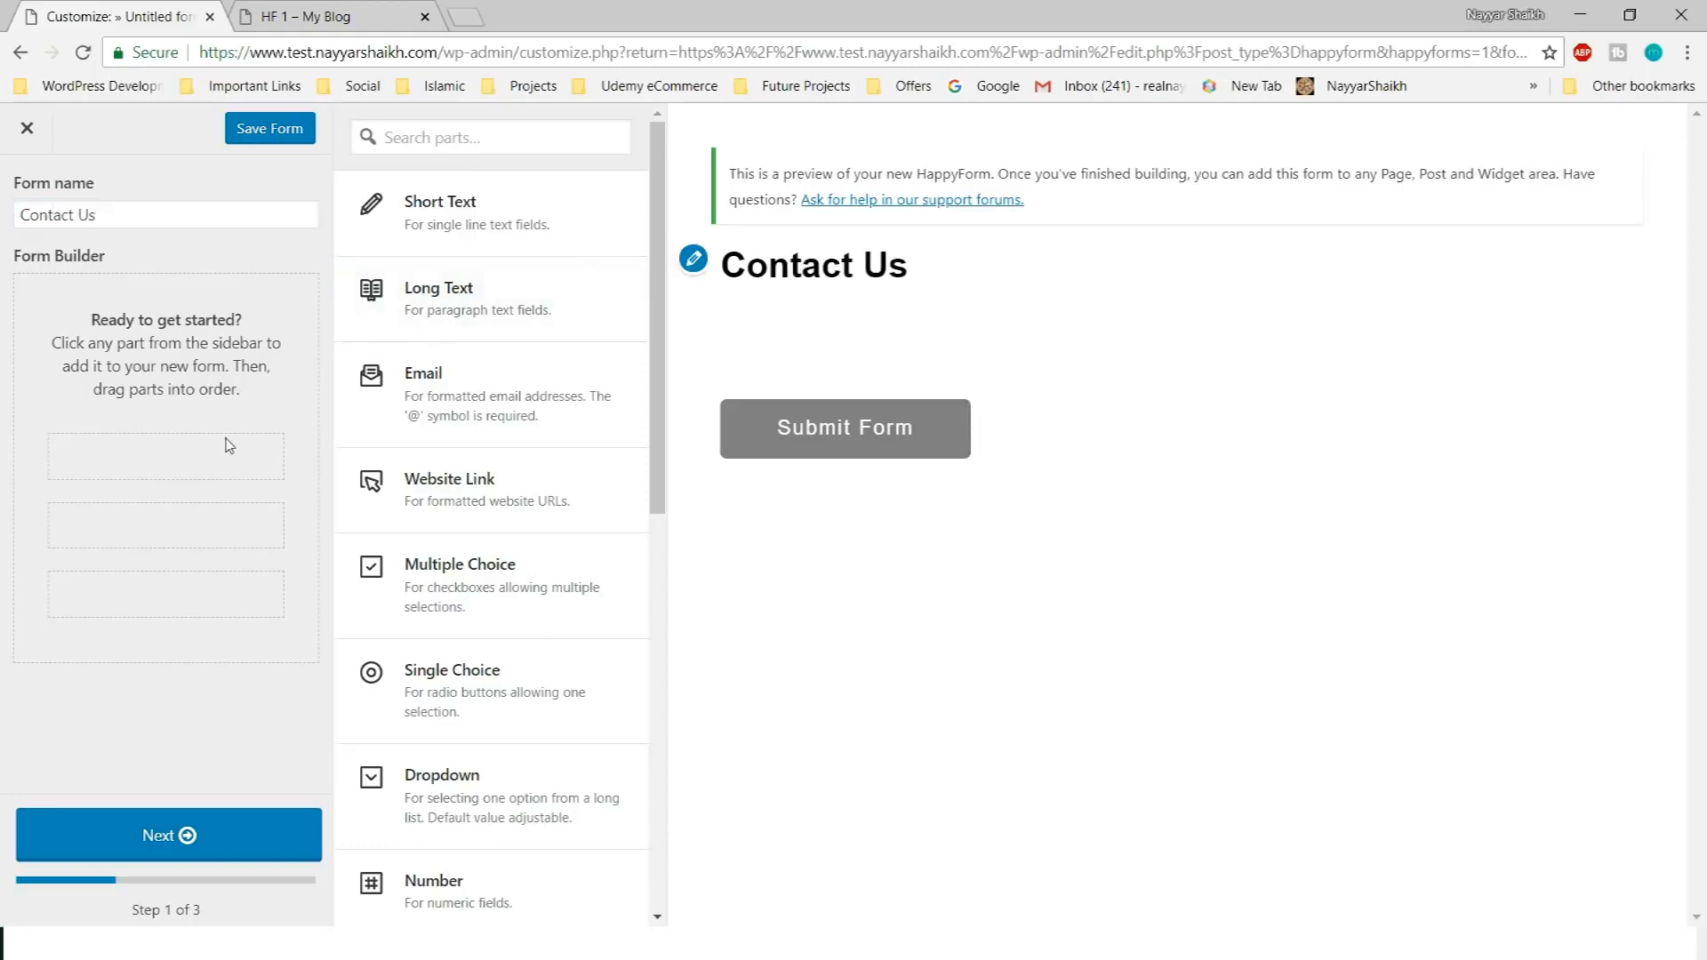
scroll(572, 407, down, 7)
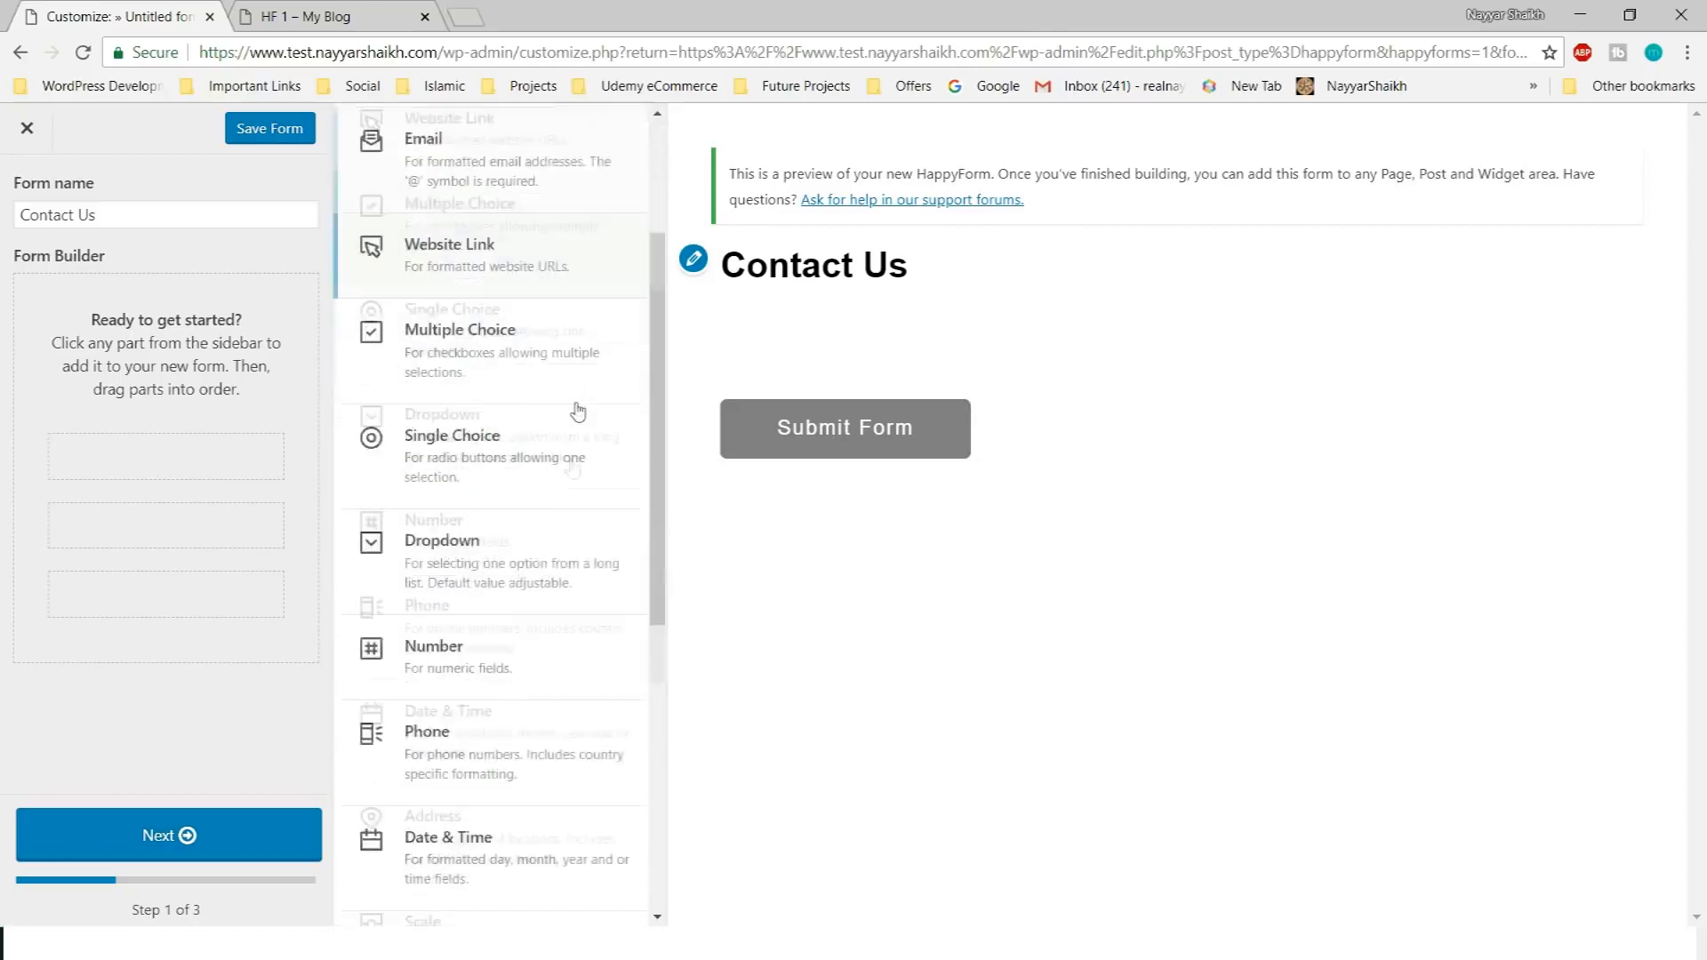
scroll(573, 534, up, 8)
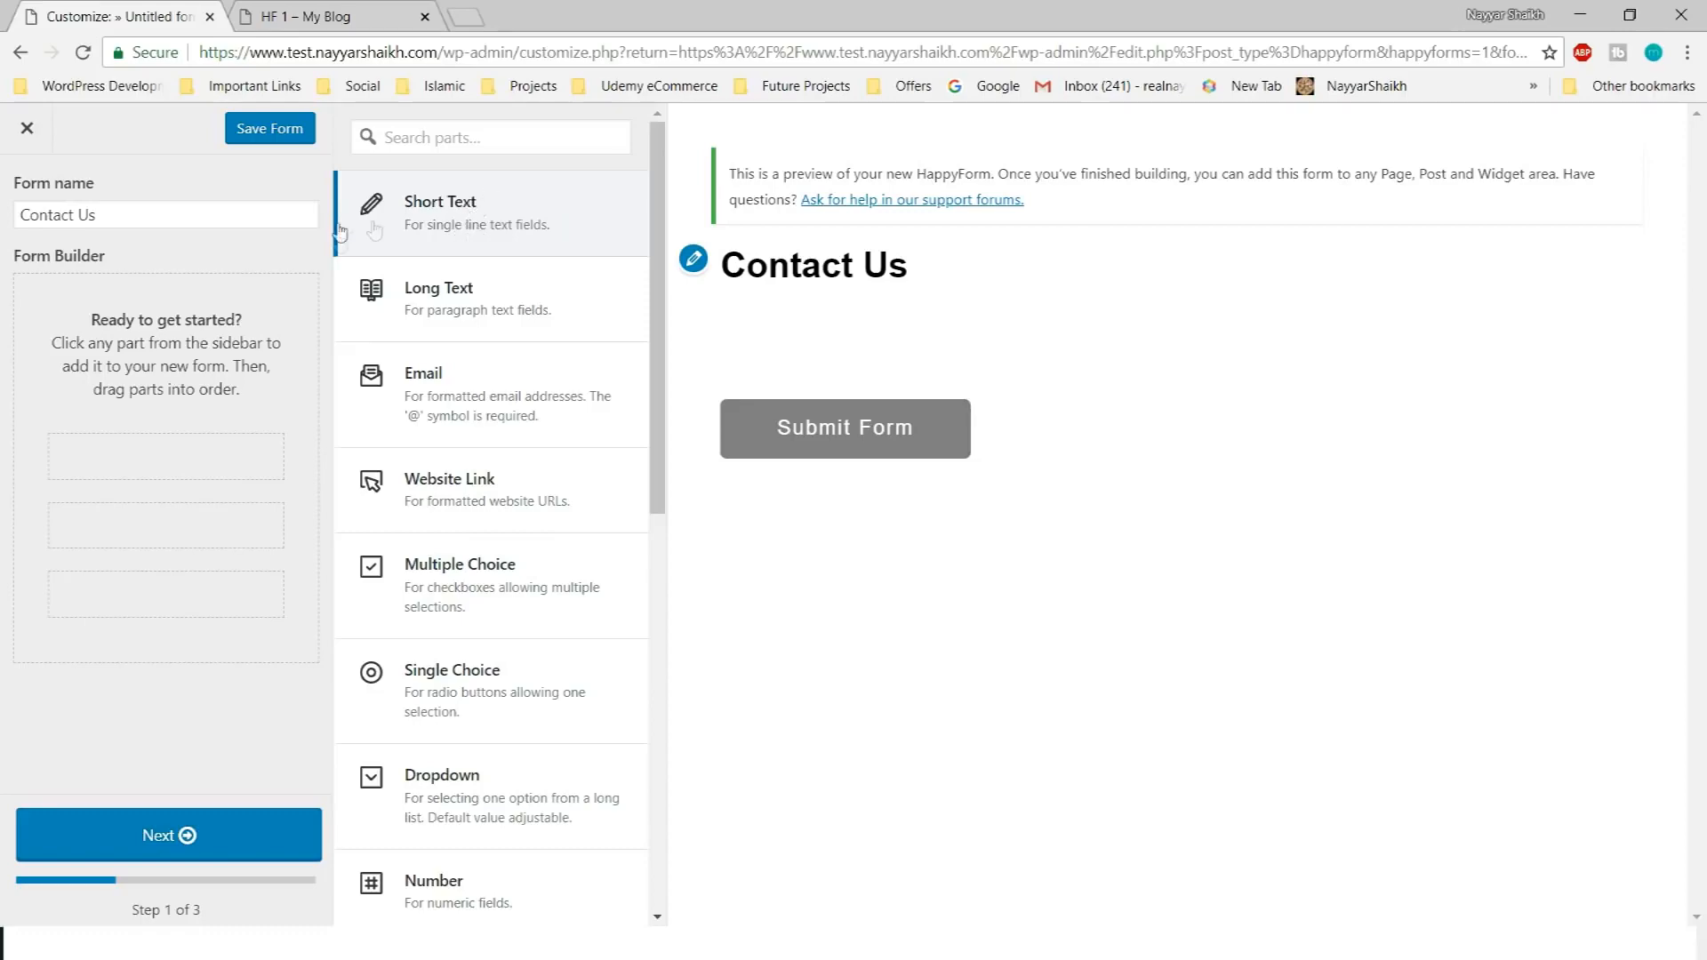
scroll(558, 608, down, 10)
scroll(558, 608, up, 10)
scroll(534, 320, down, 1)
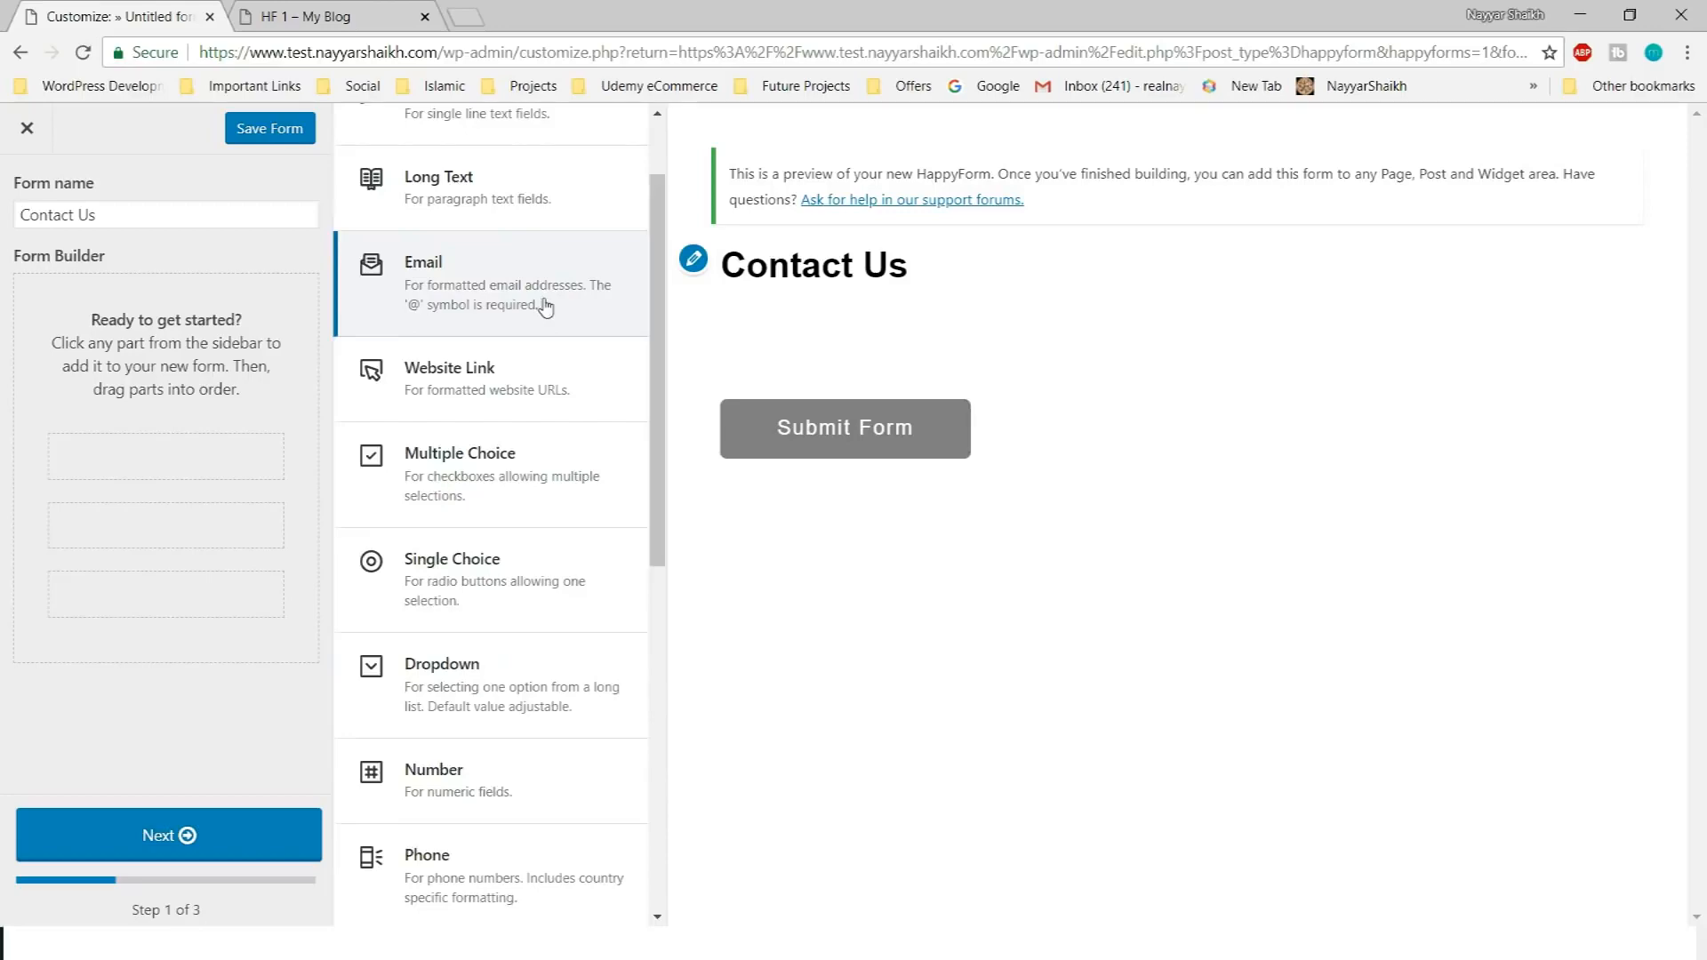
scroll(542, 303, down, 1)
scroll(561, 363, down, 5)
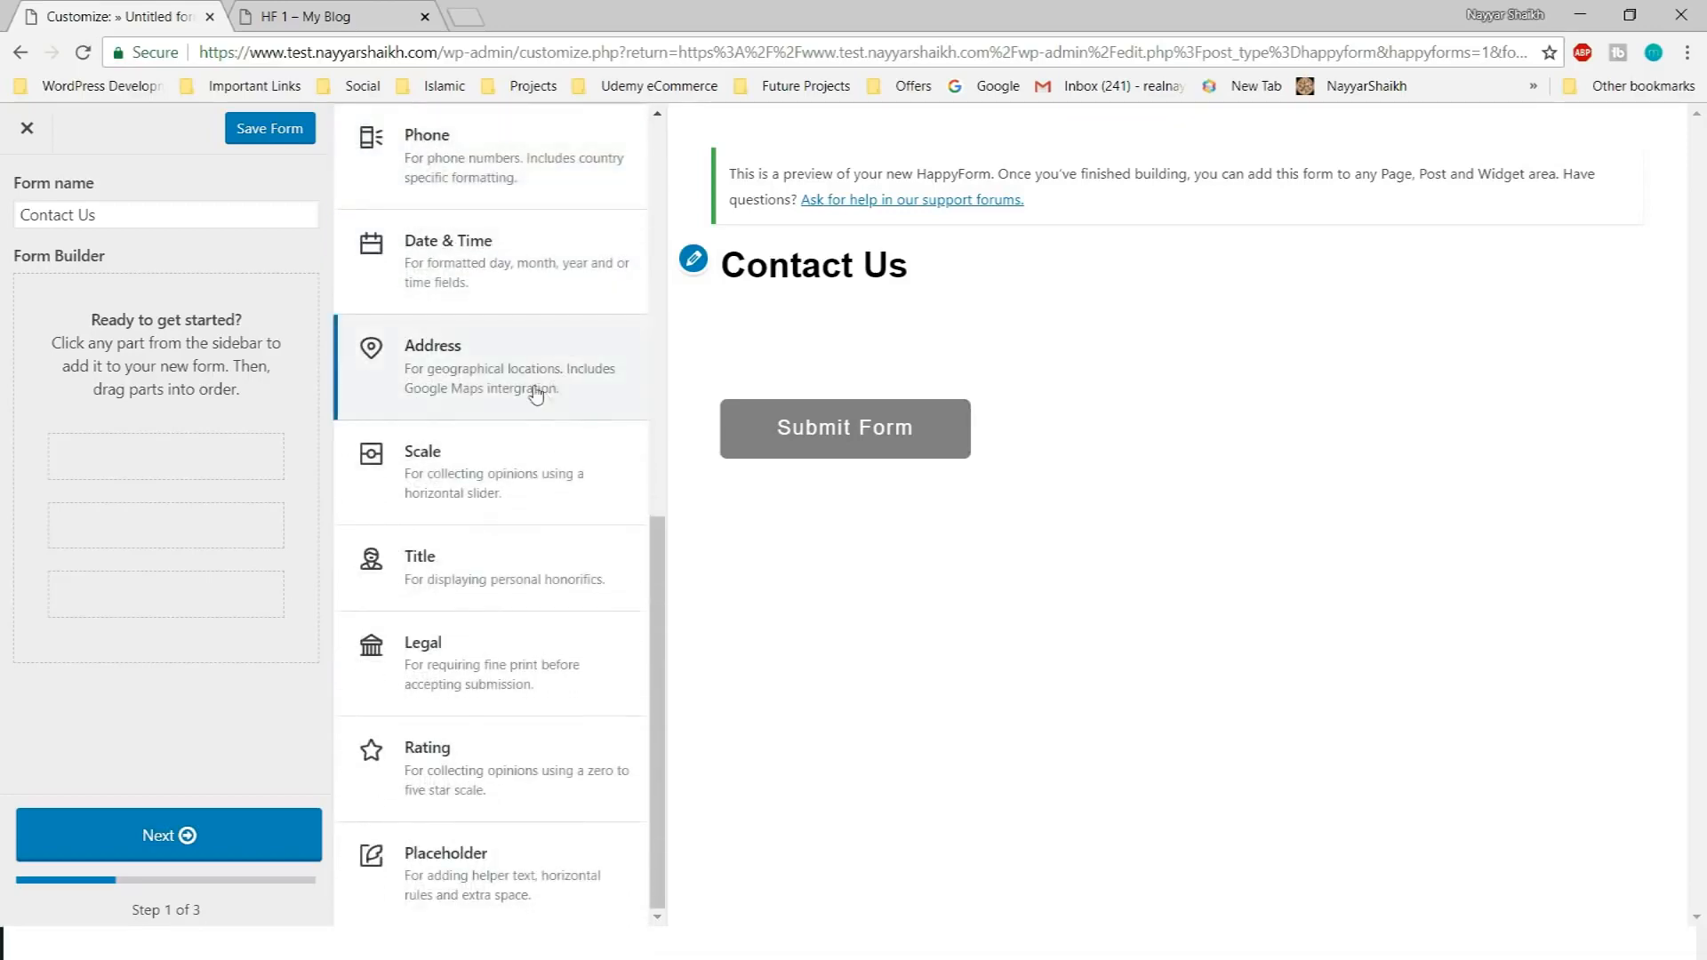
scroll(536, 755, up, 8)
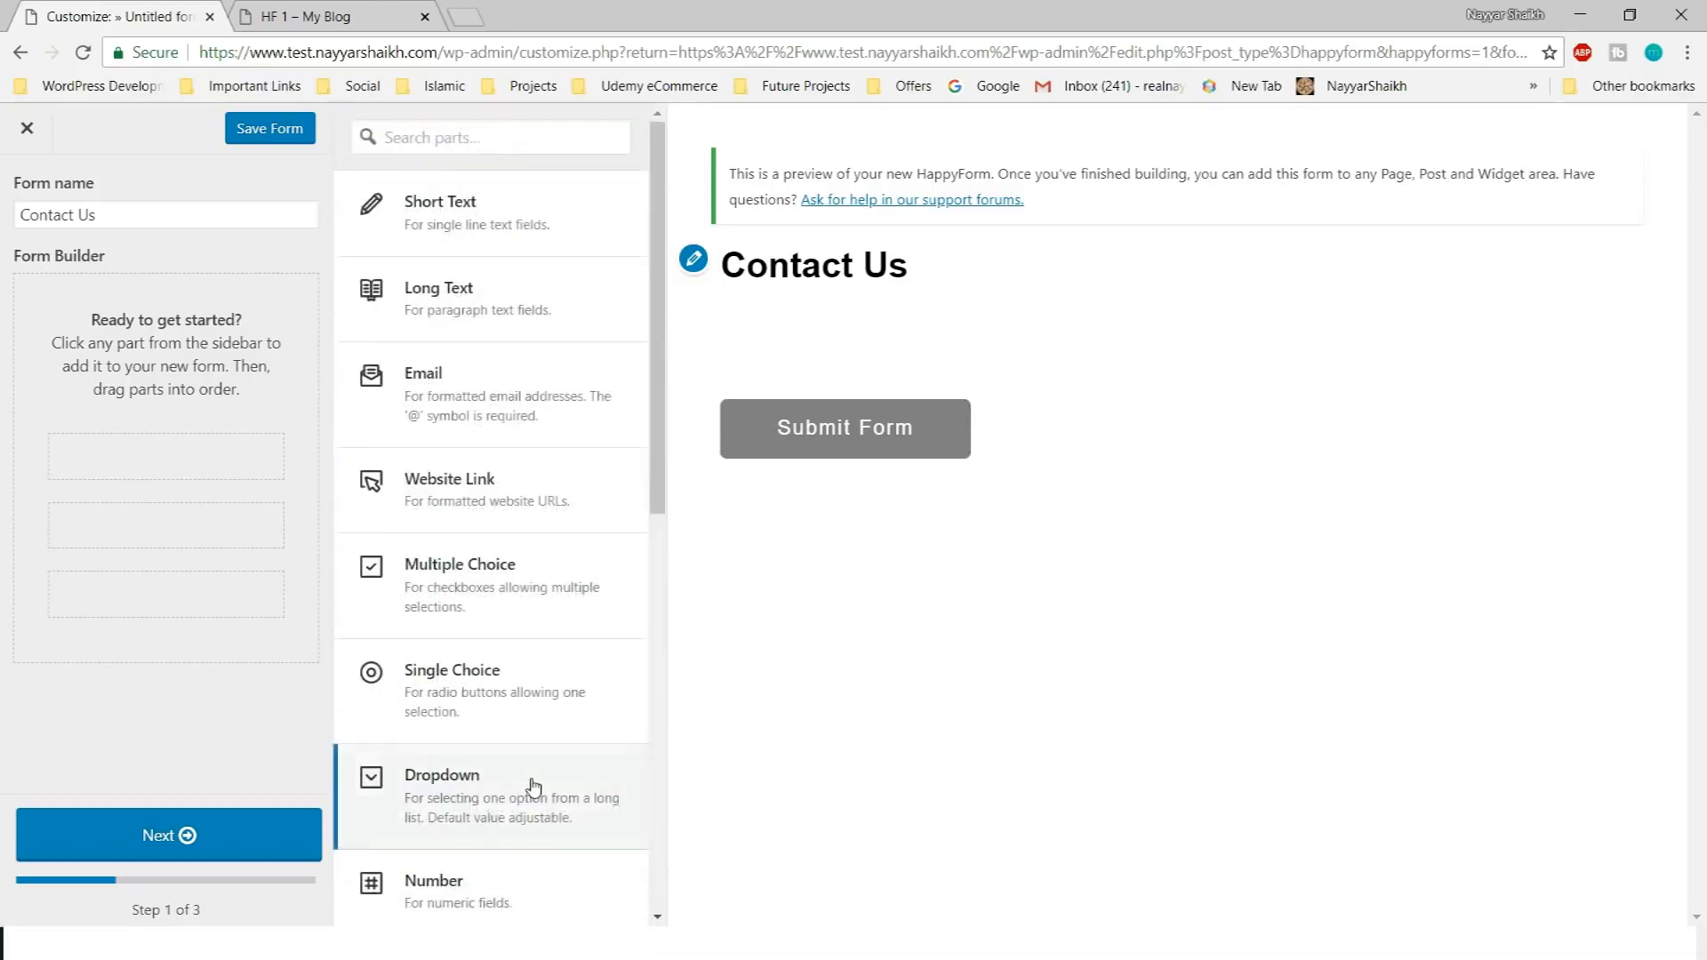
Add a Short Text part and change its title from 'Text' to 'First Name'
click(505, 224)
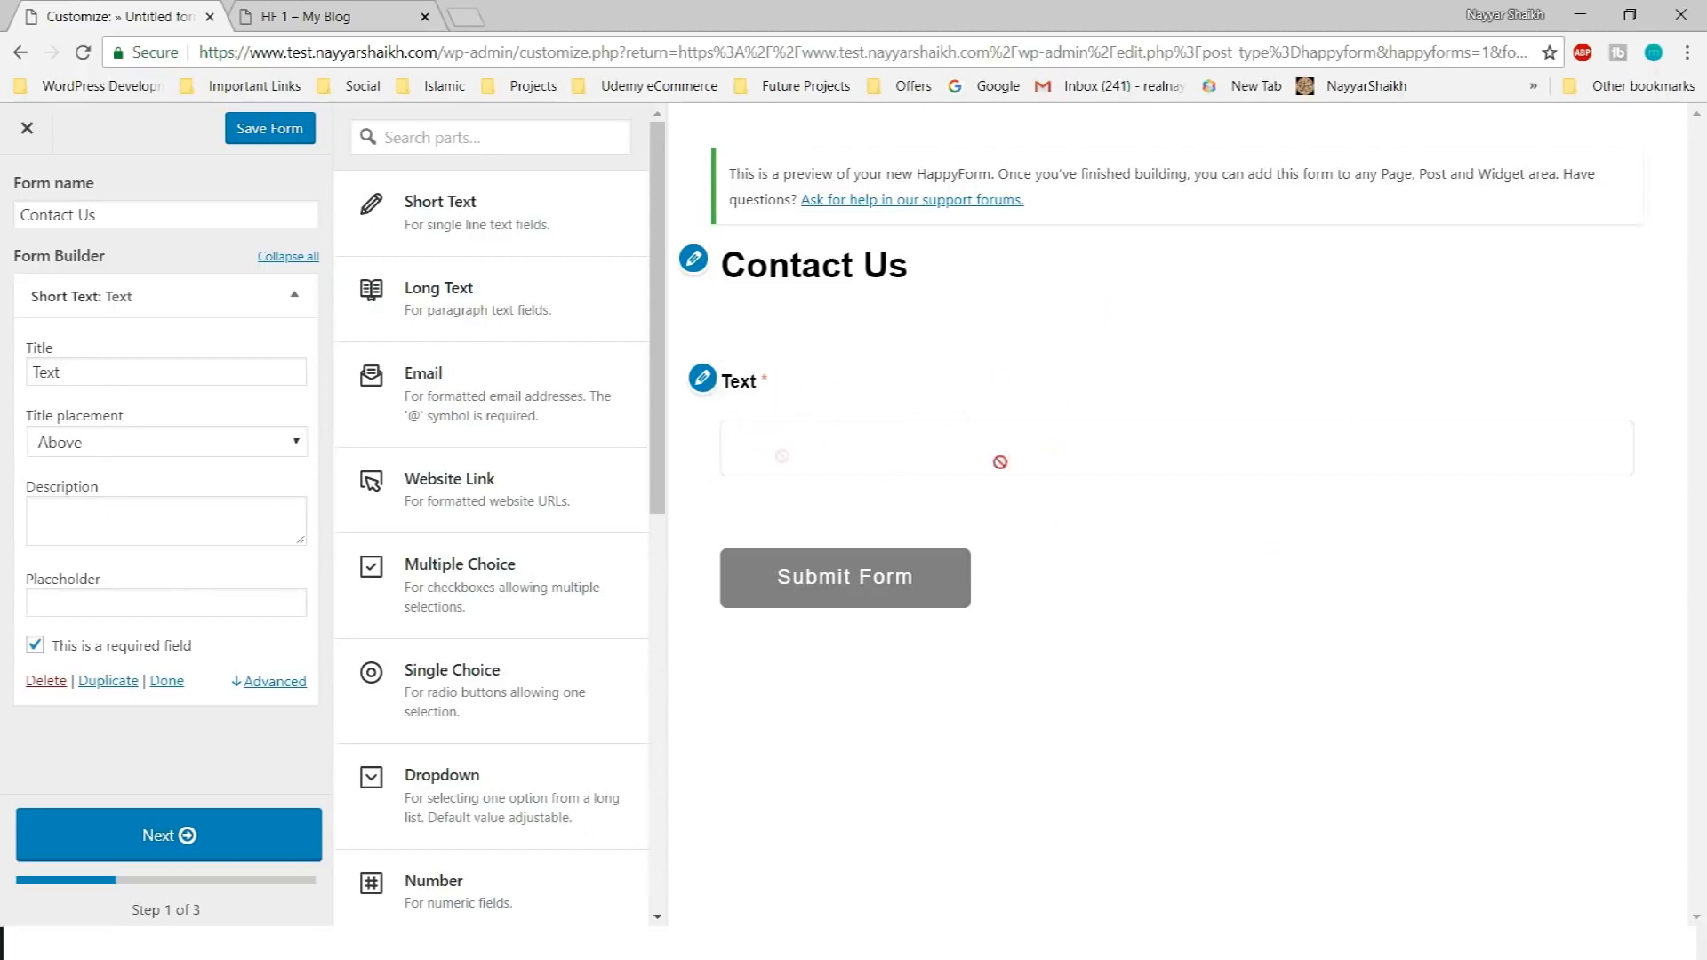
click(158, 363)
double_click(169, 365)
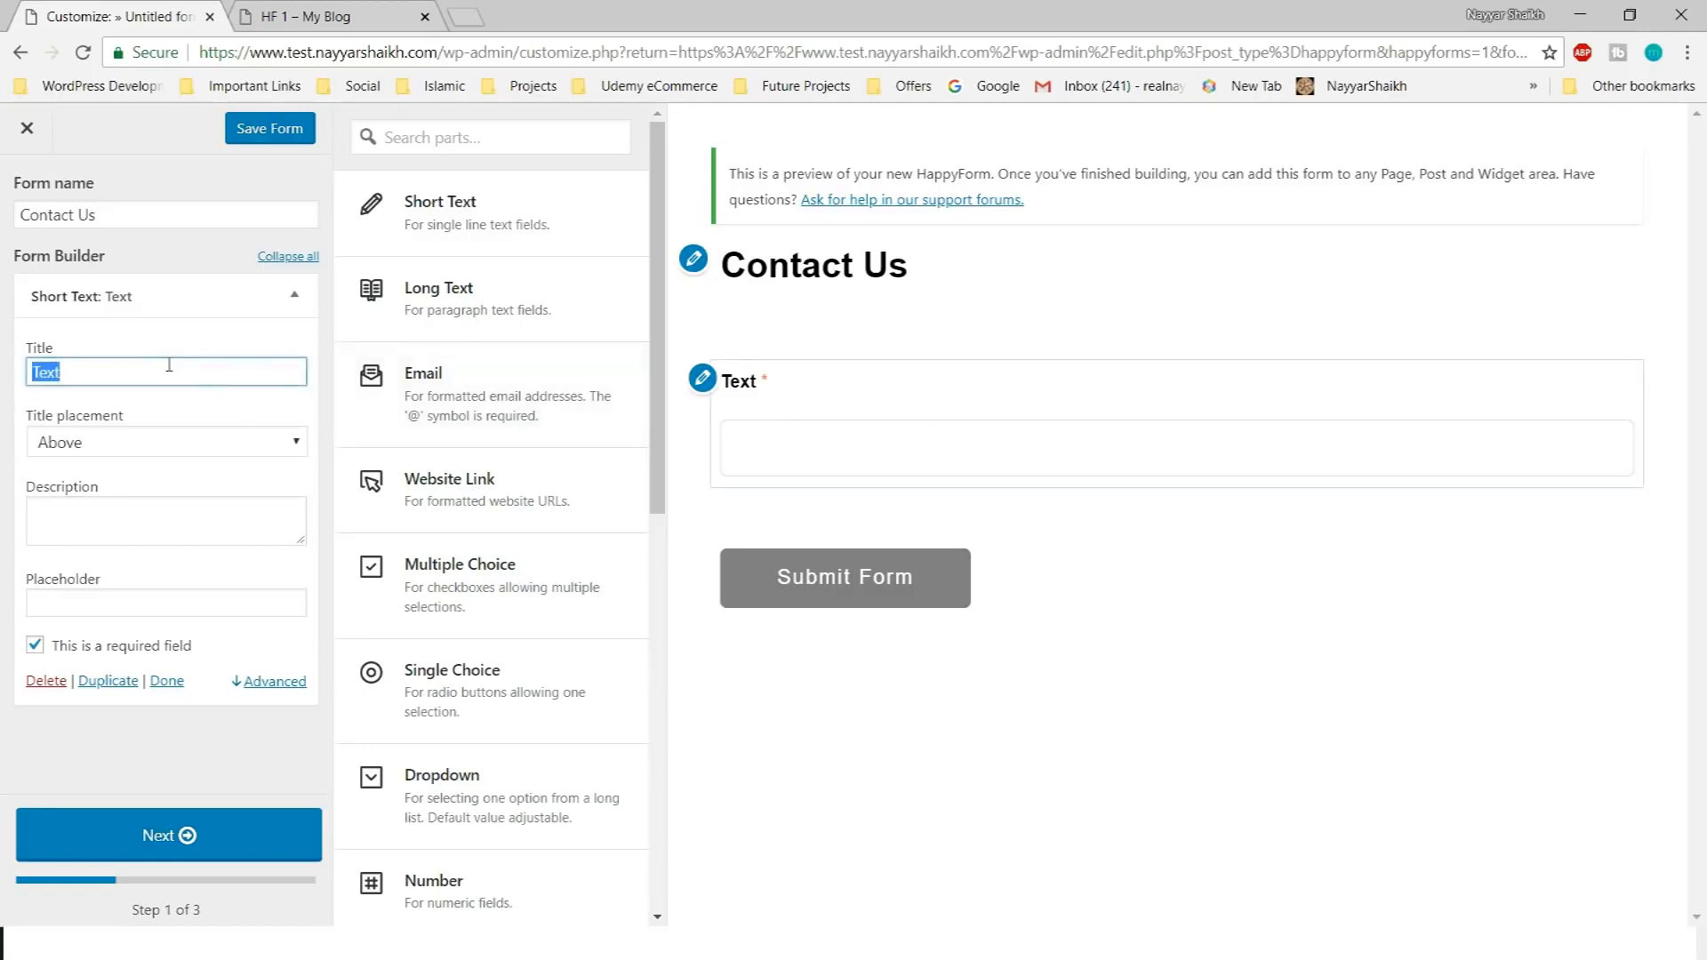
text(First Name)
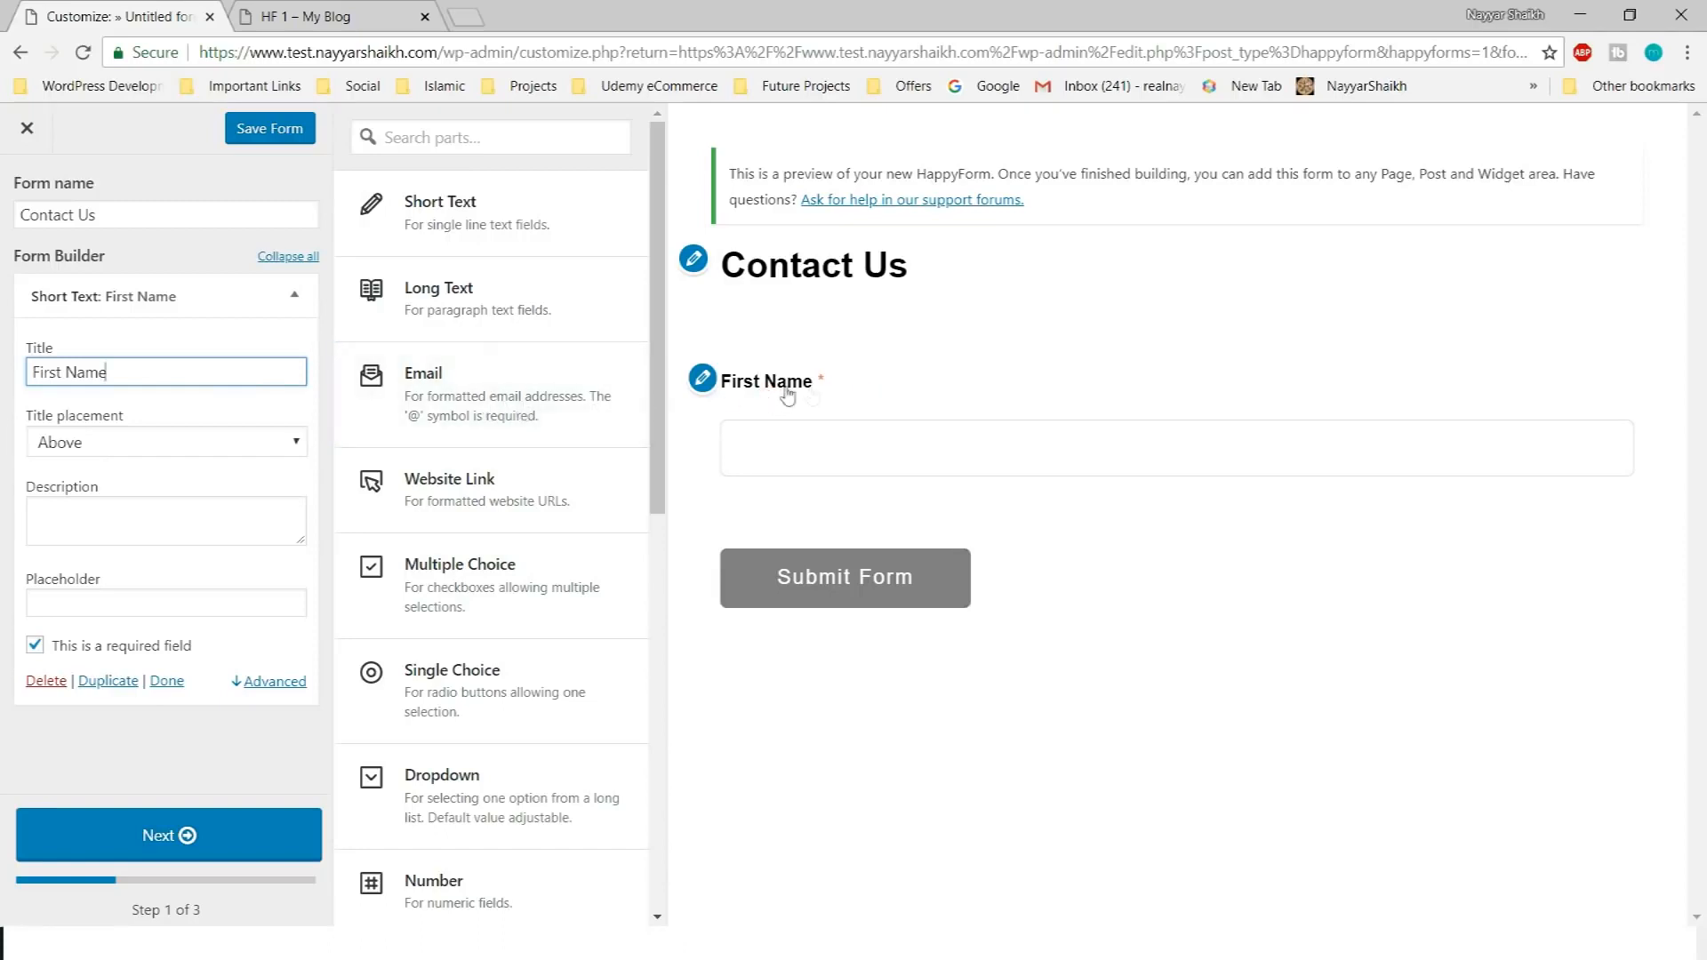
Try the First Name title as Left, Below, Inside input and placeholder, checking the preview
click(133, 442)
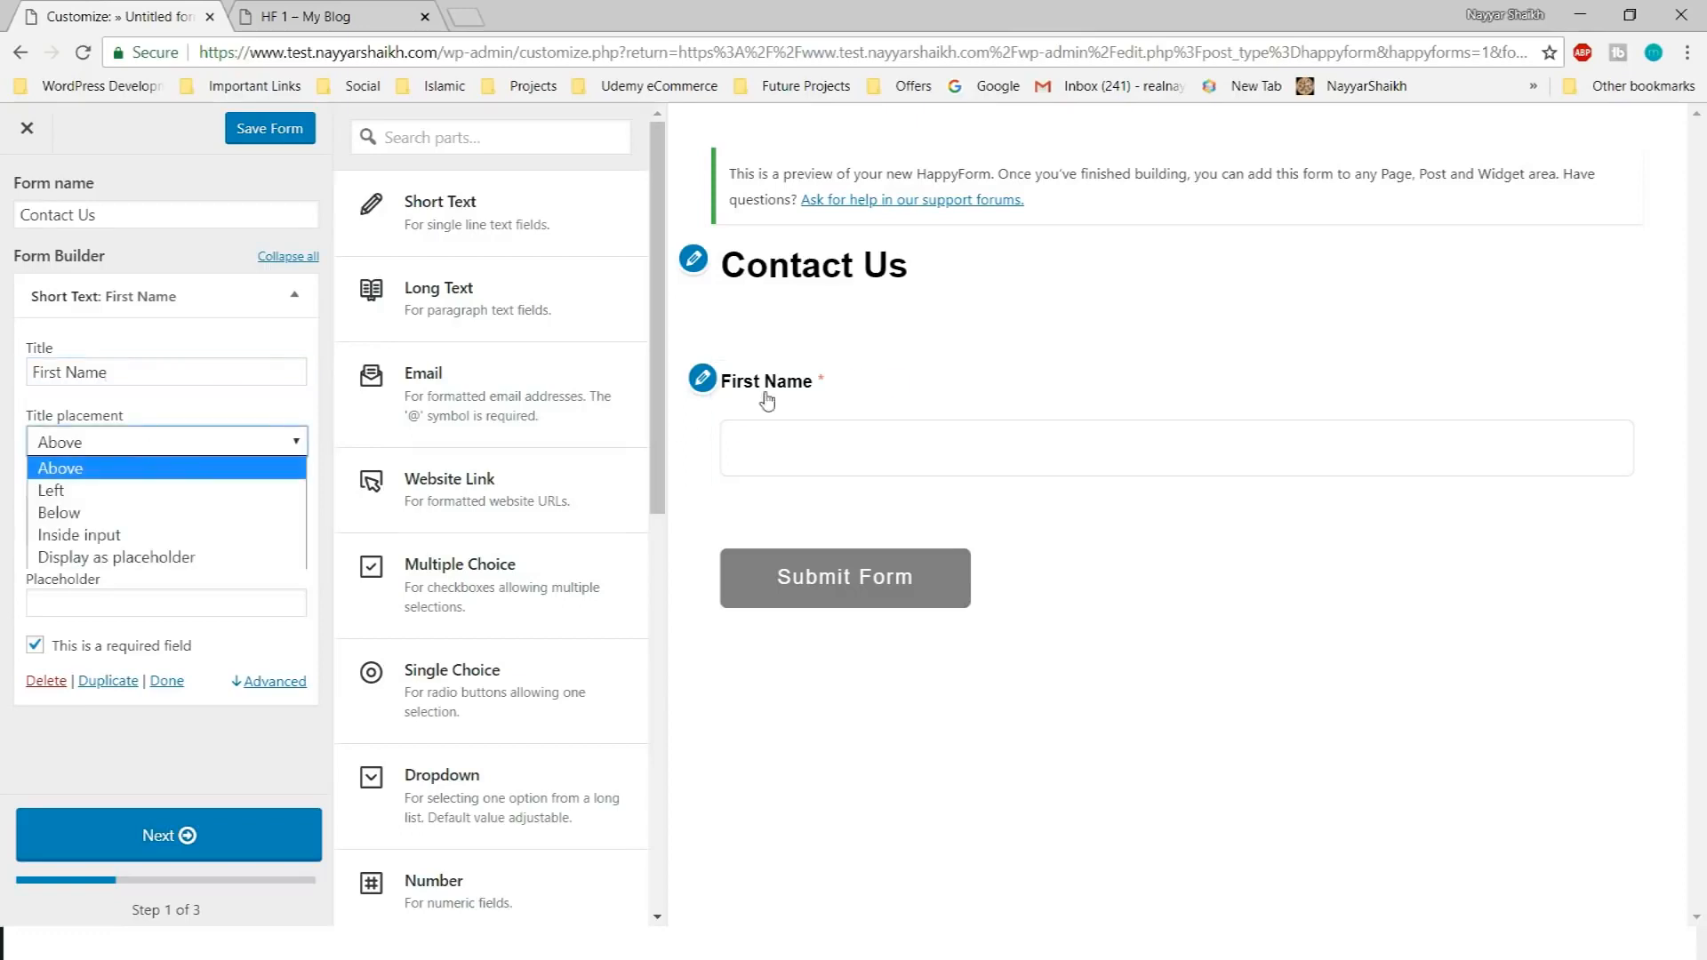
click(172, 491)
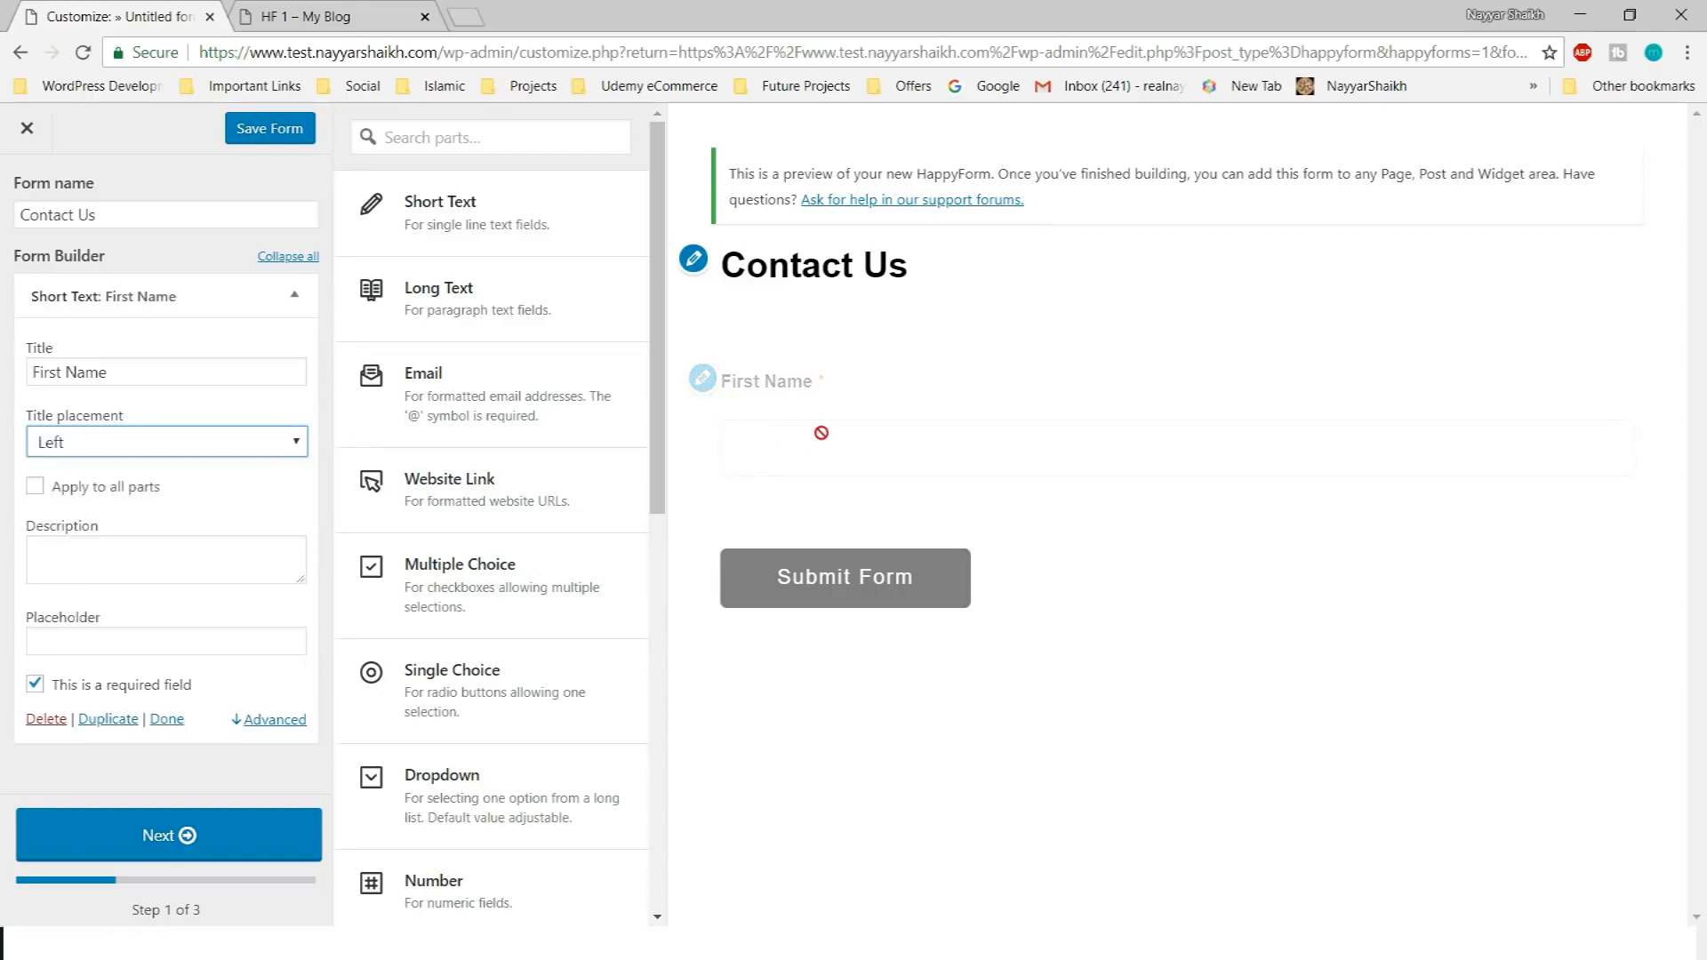
click(211, 451)
click(194, 512)
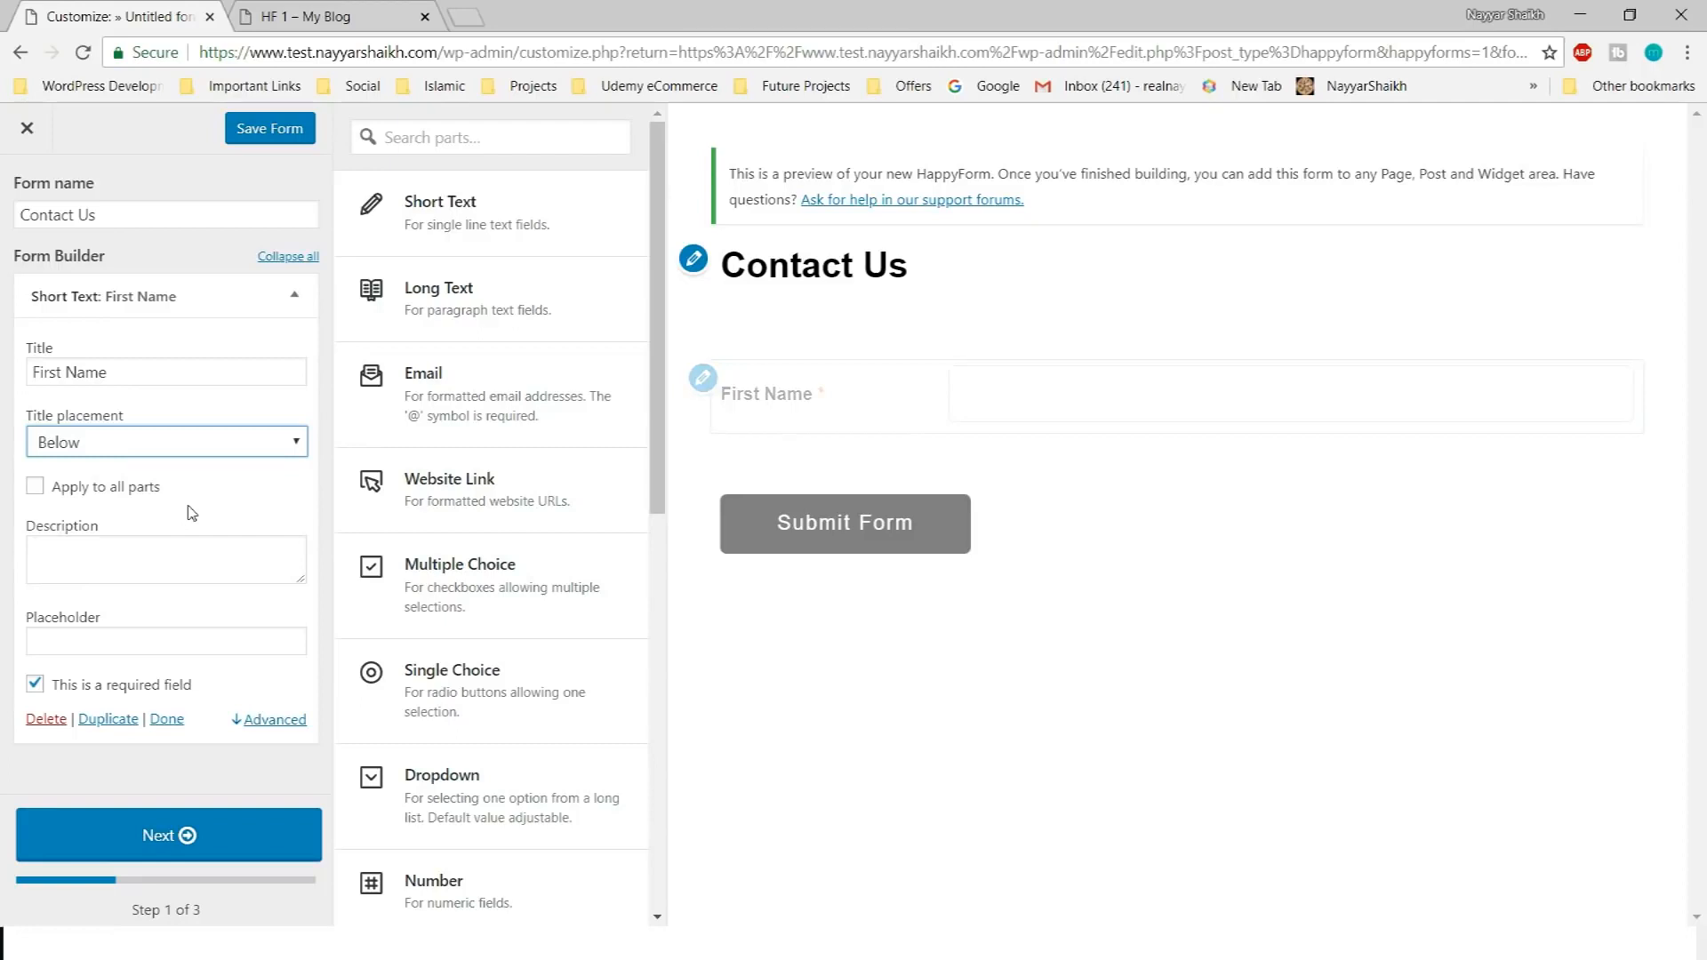
click(235, 446)
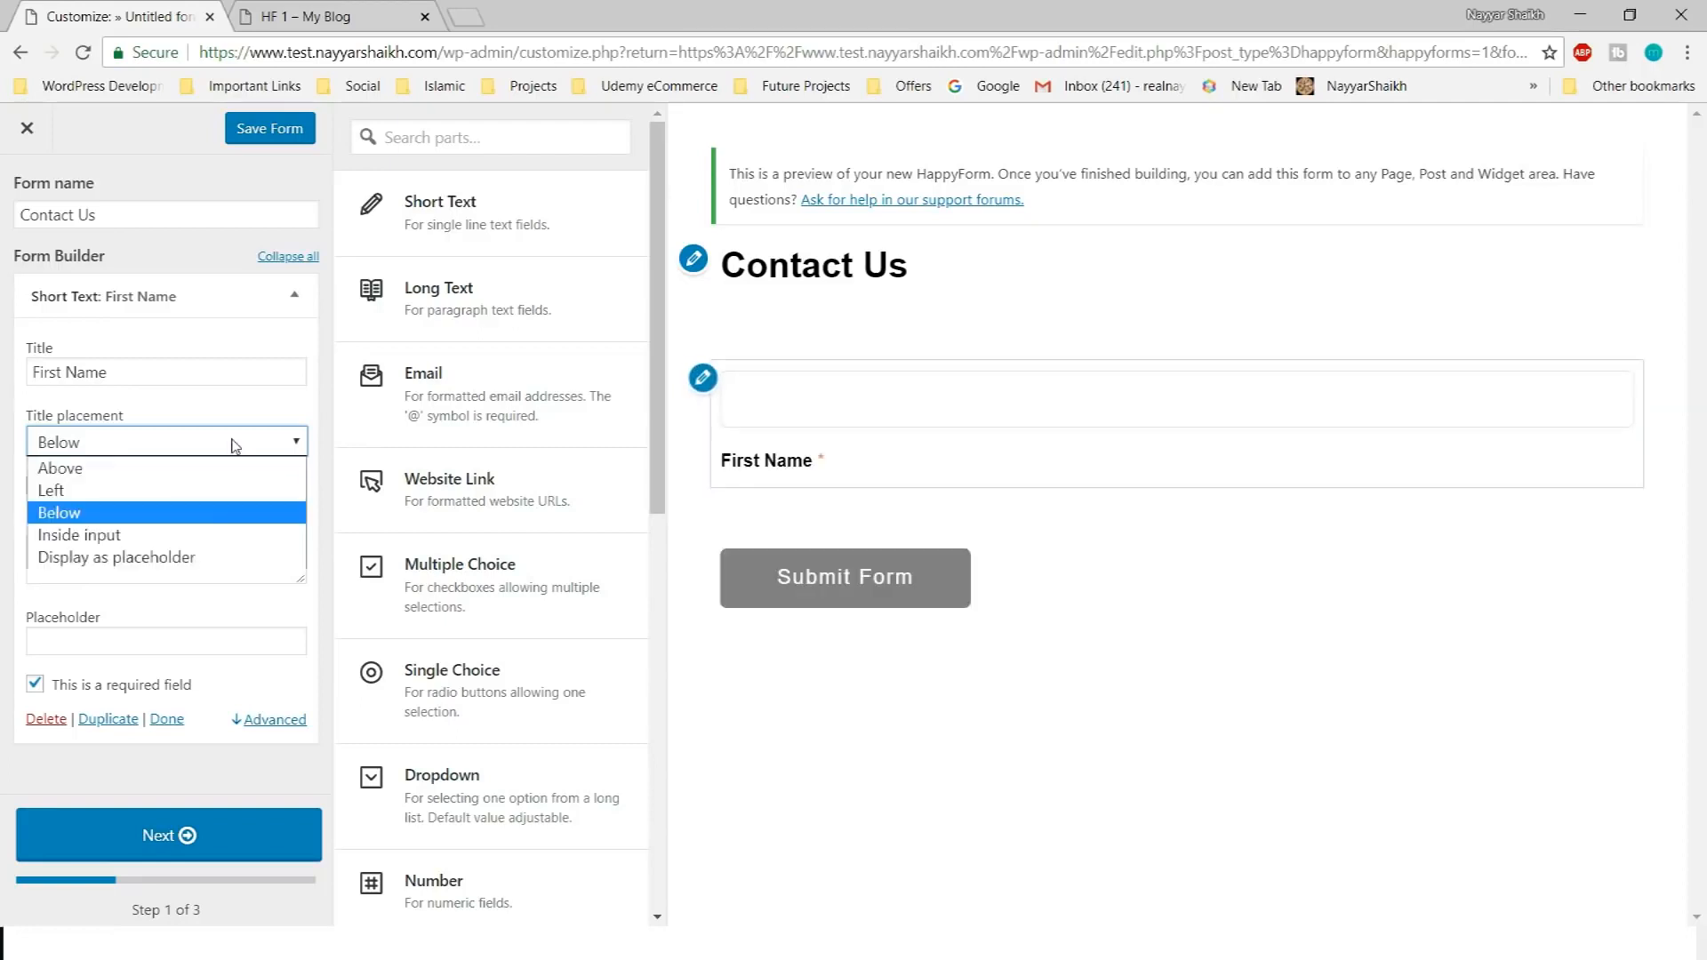
click(214, 534)
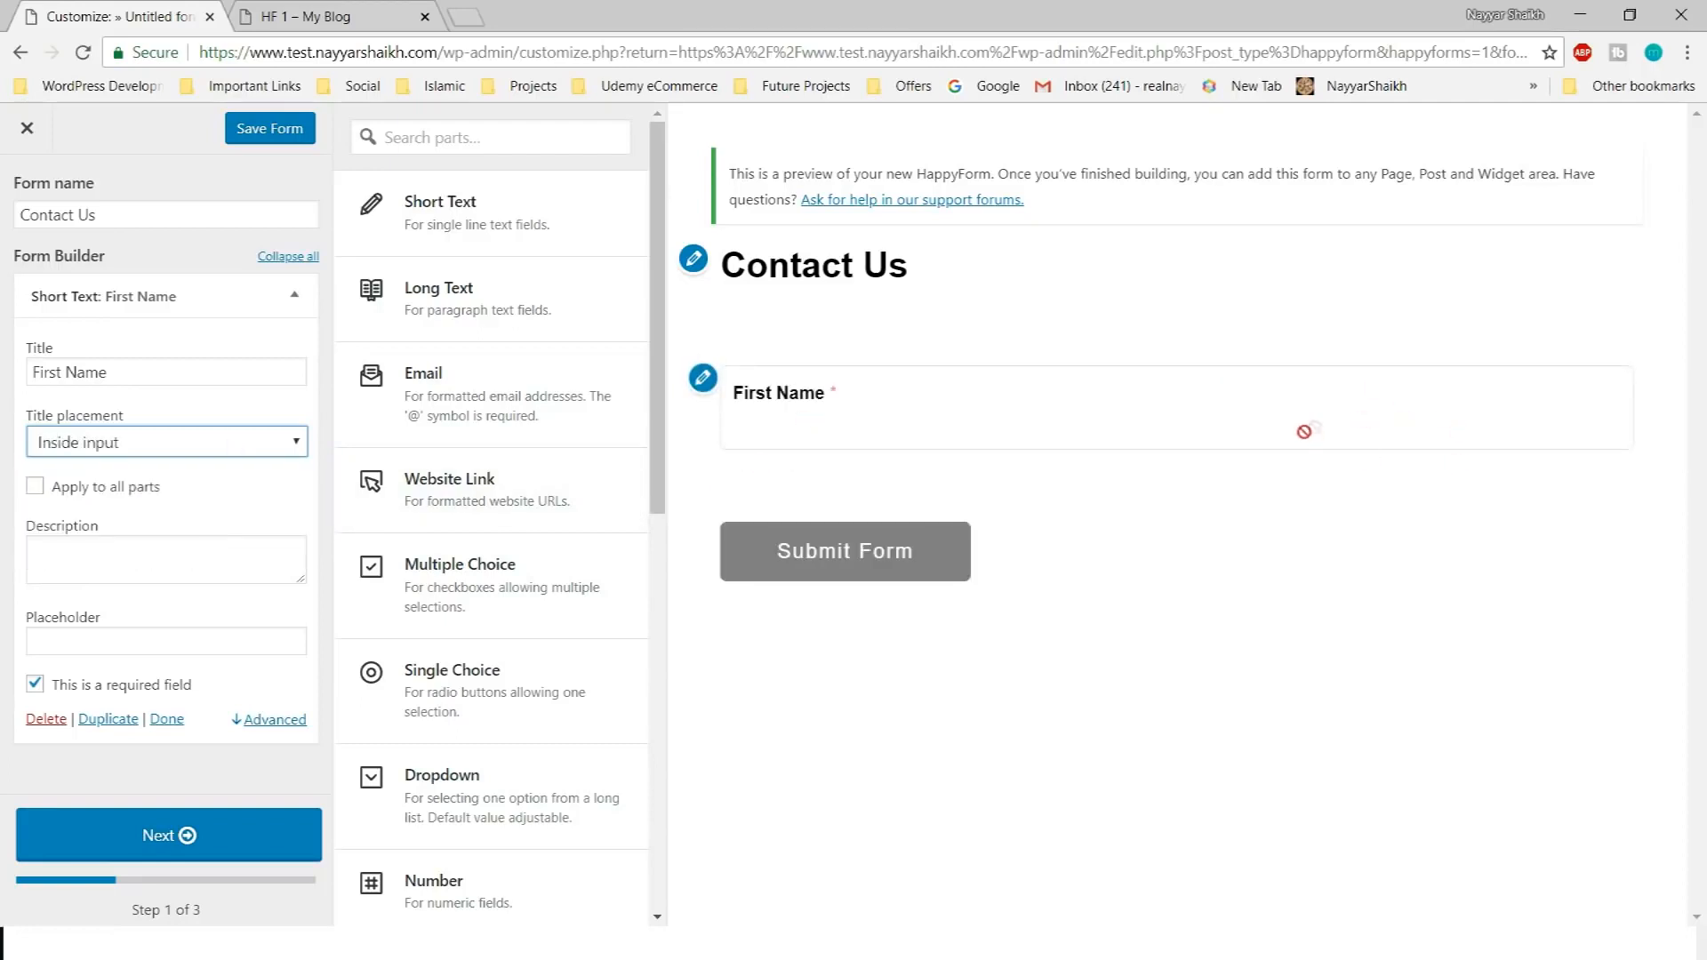
click(117, 449)
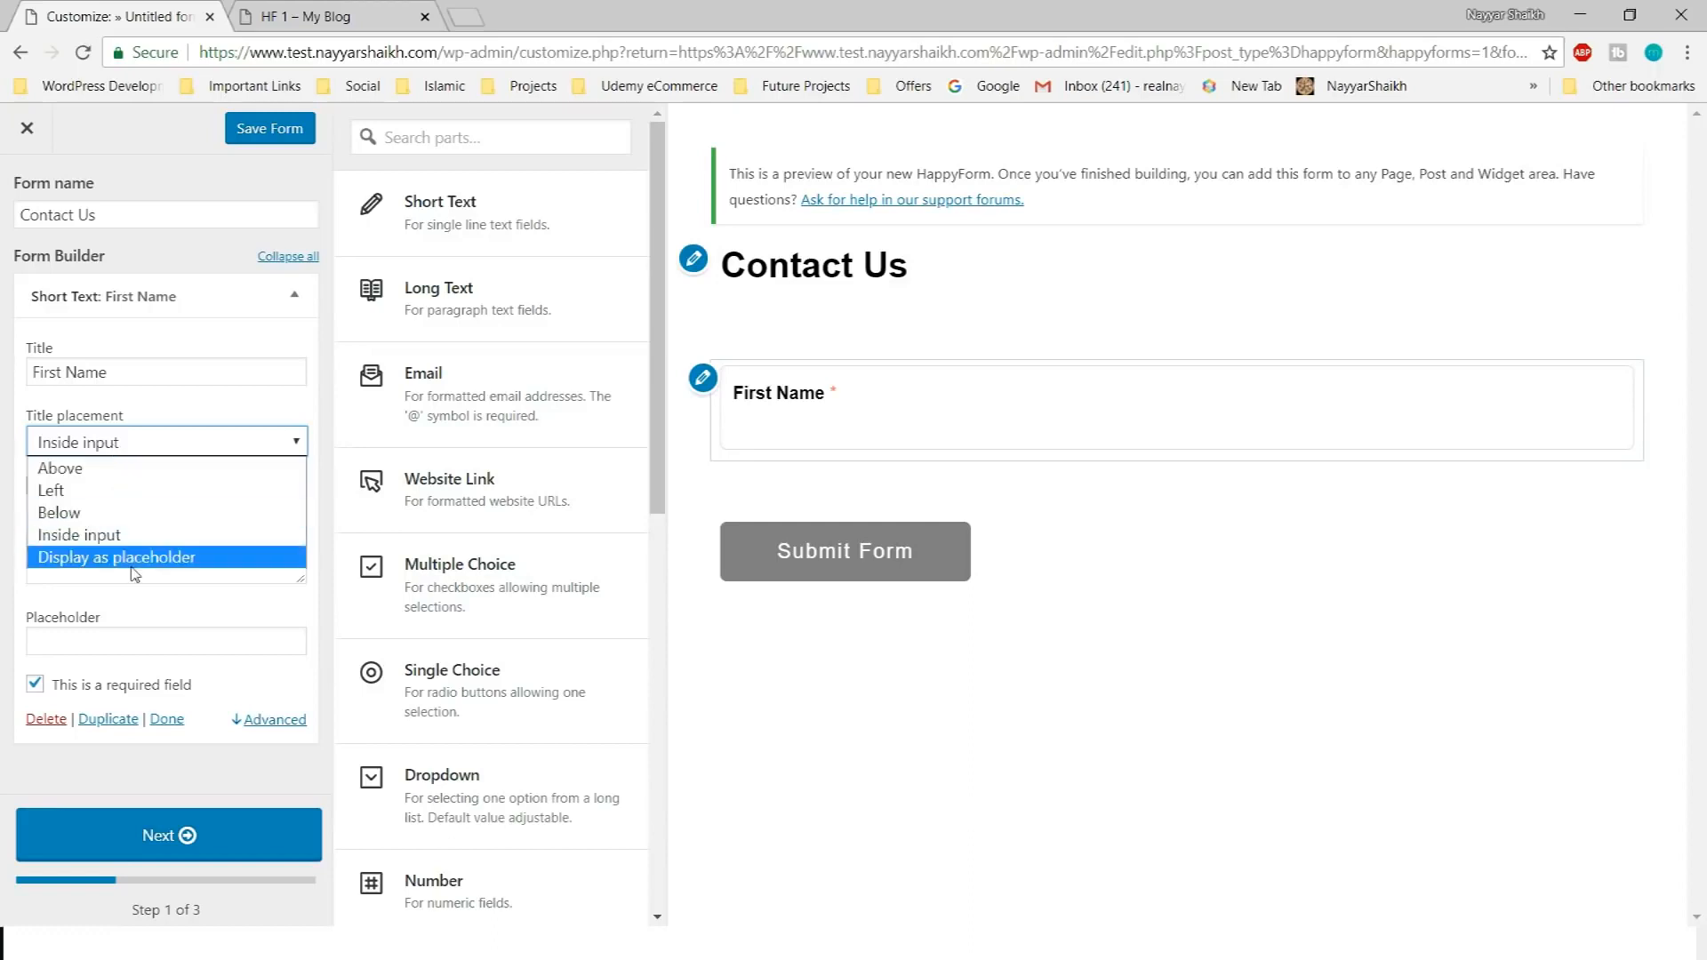
click(144, 554)
click(842, 416)
click(1036, 346)
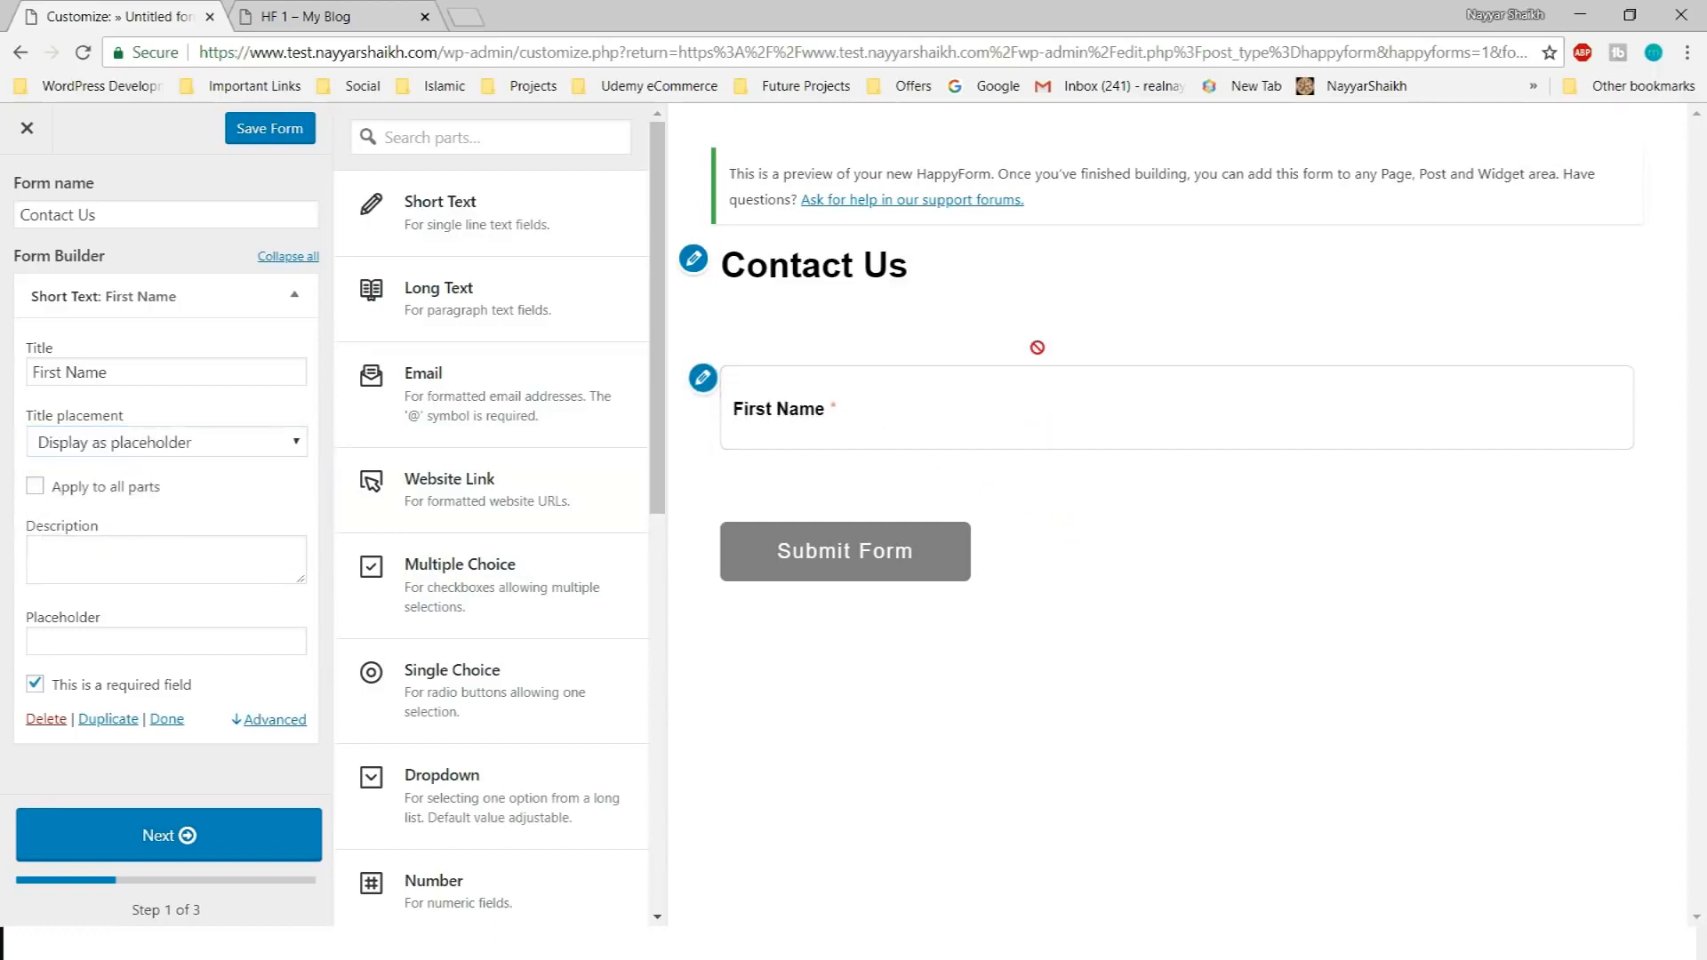
Settle the First Name title placement on Inside input after briefly retrying Left
click(178, 442)
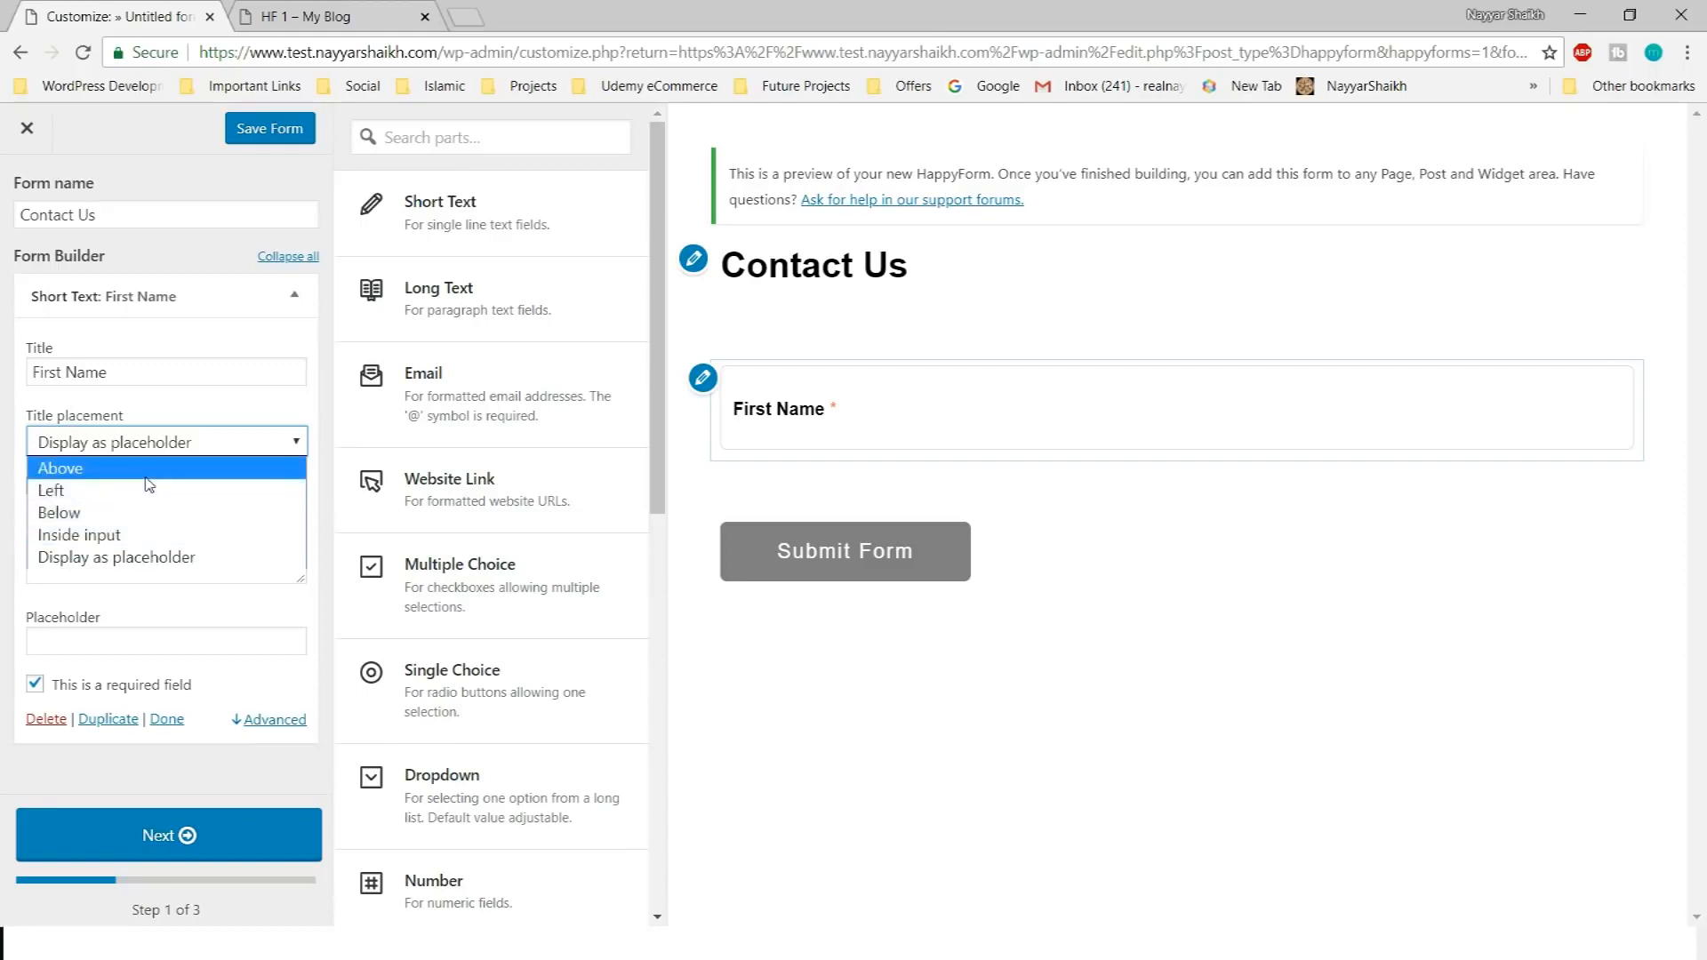
click(261, 378)
click(264, 415)
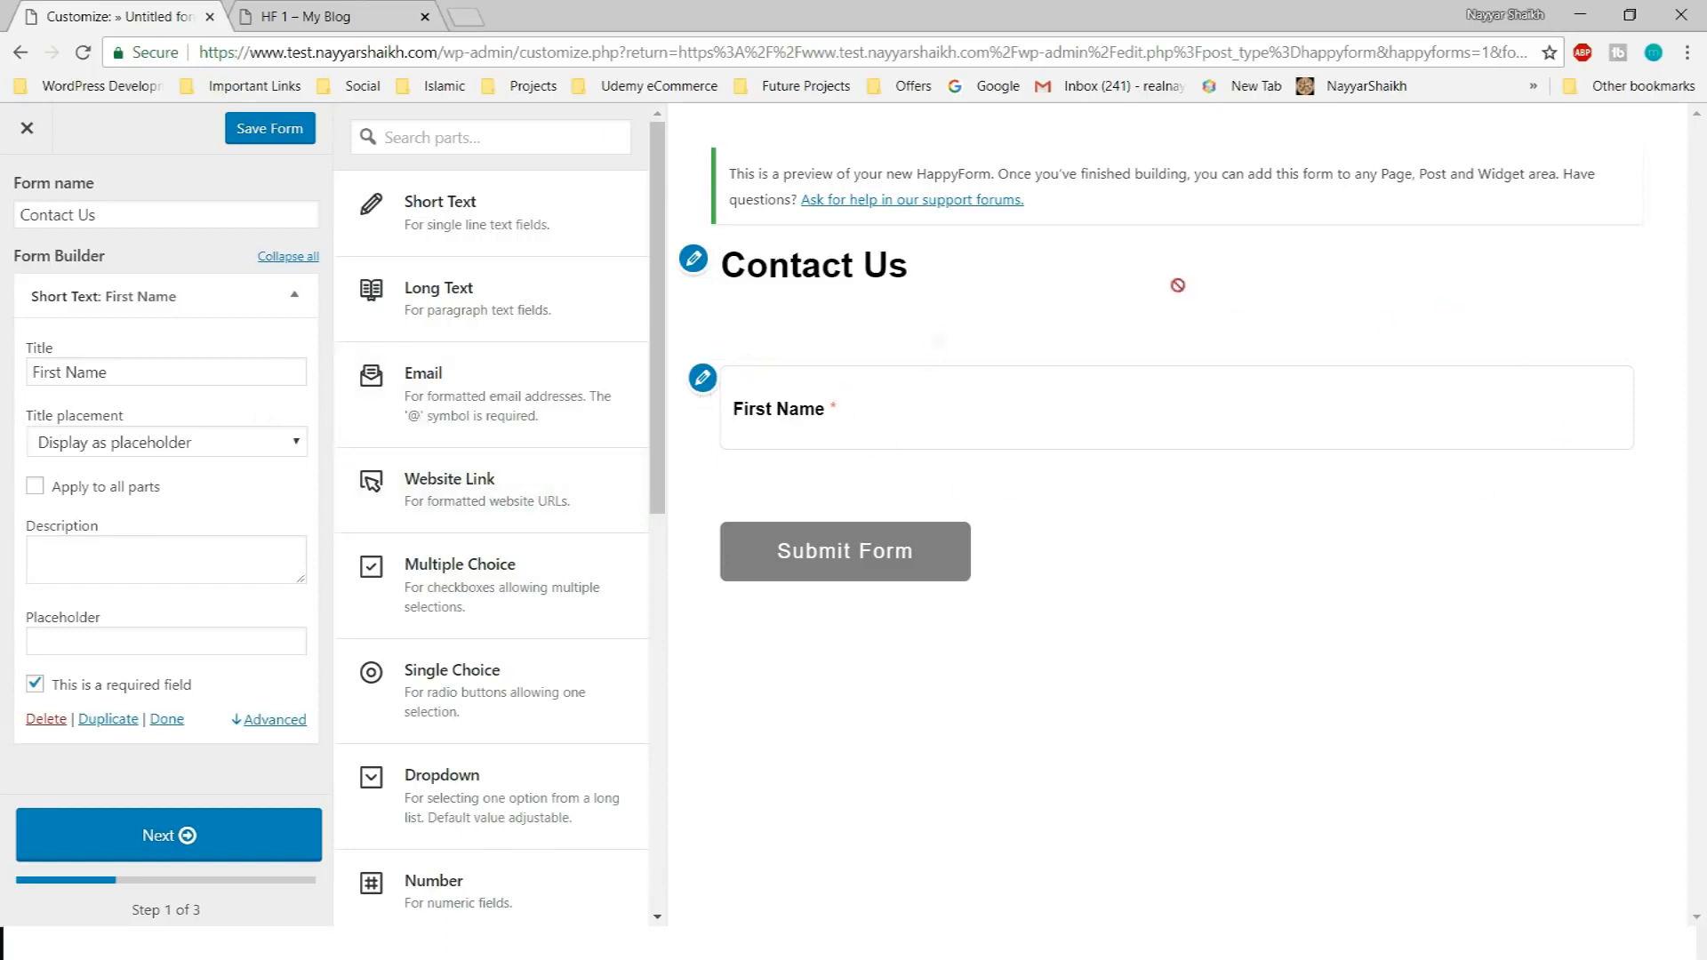
click(138, 444)
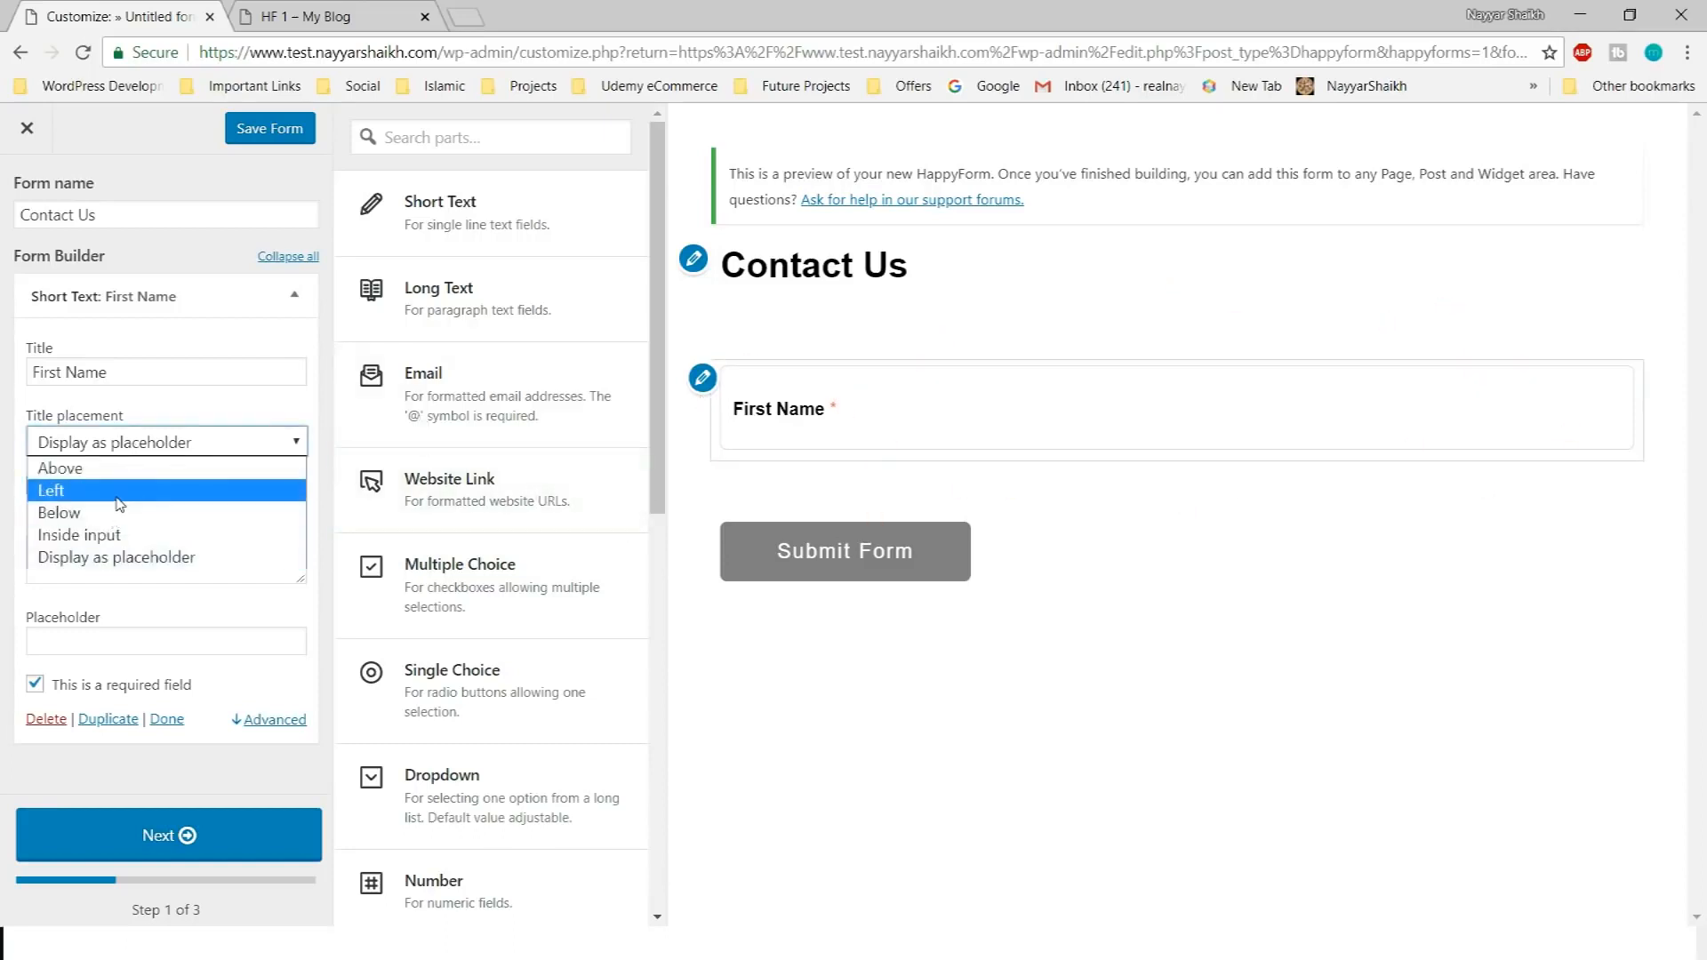
click(120, 491)
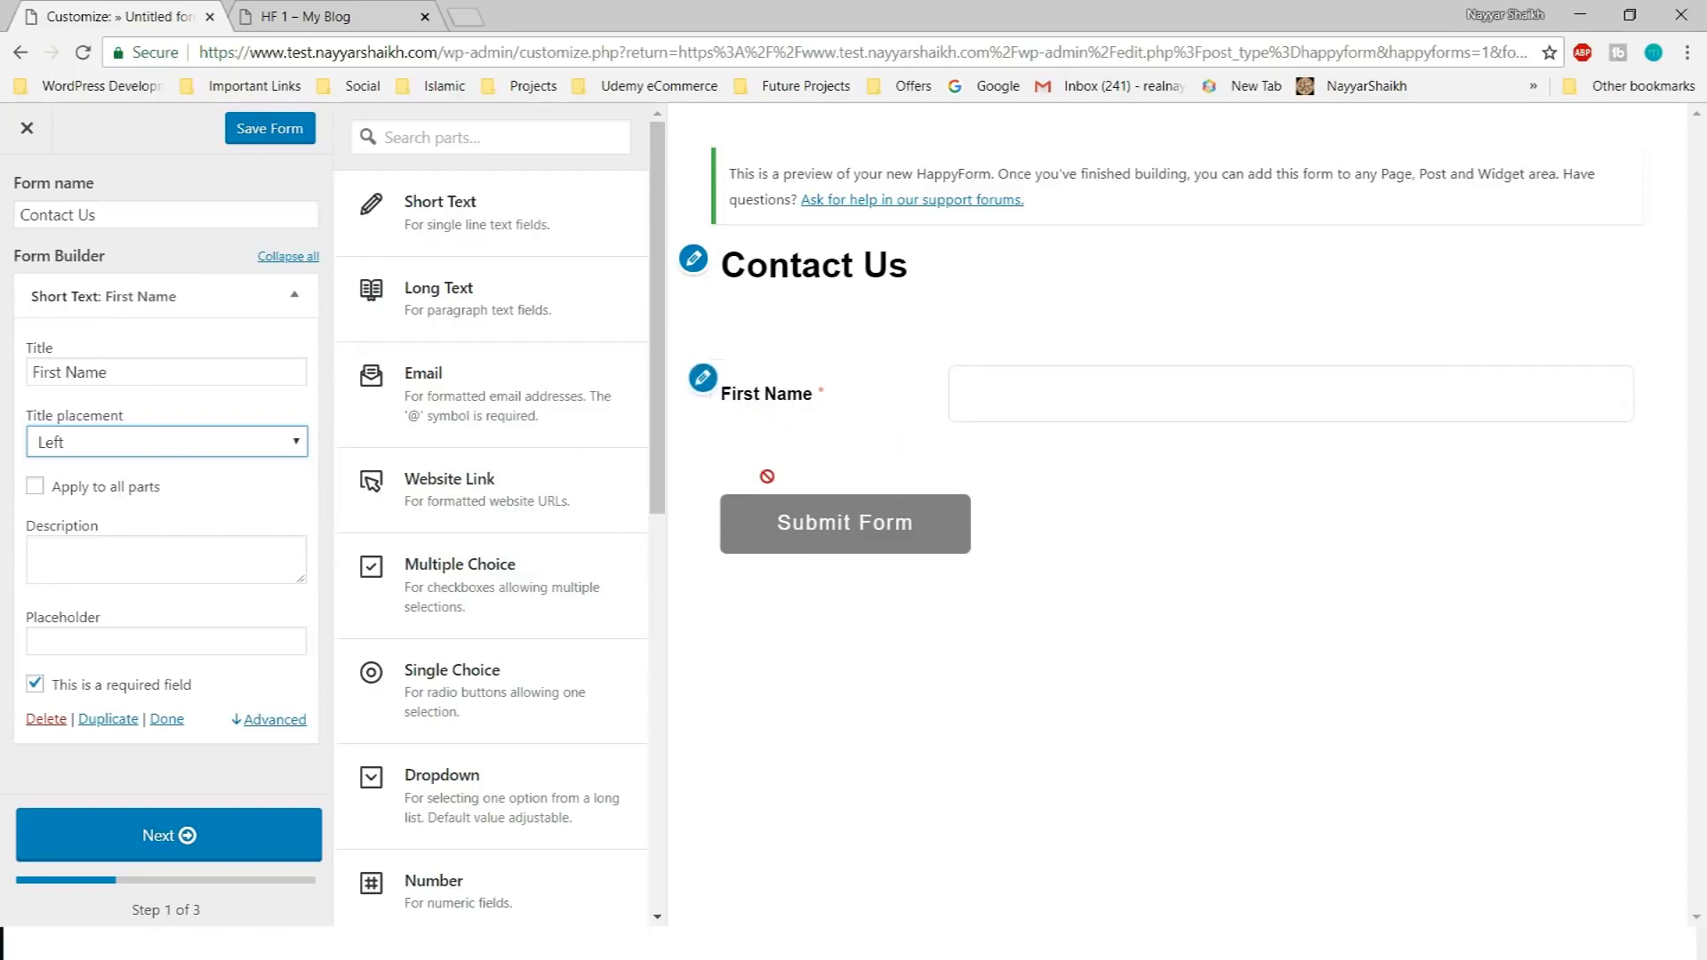
click(225, 441)
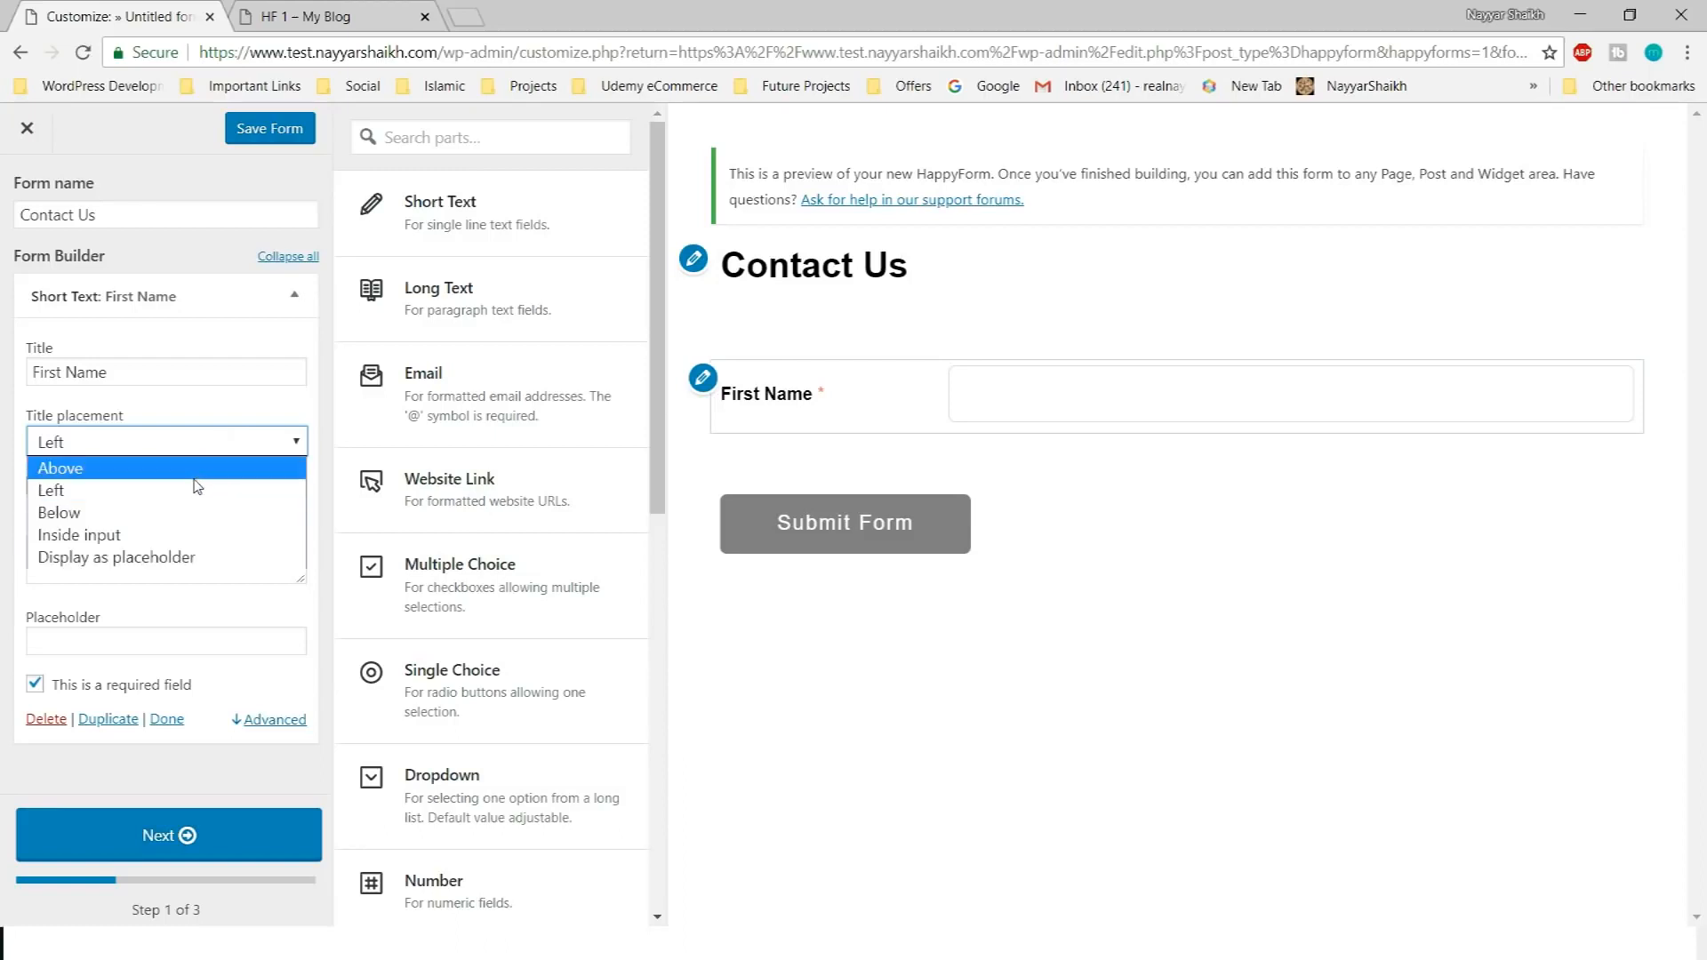
click(138, 536)
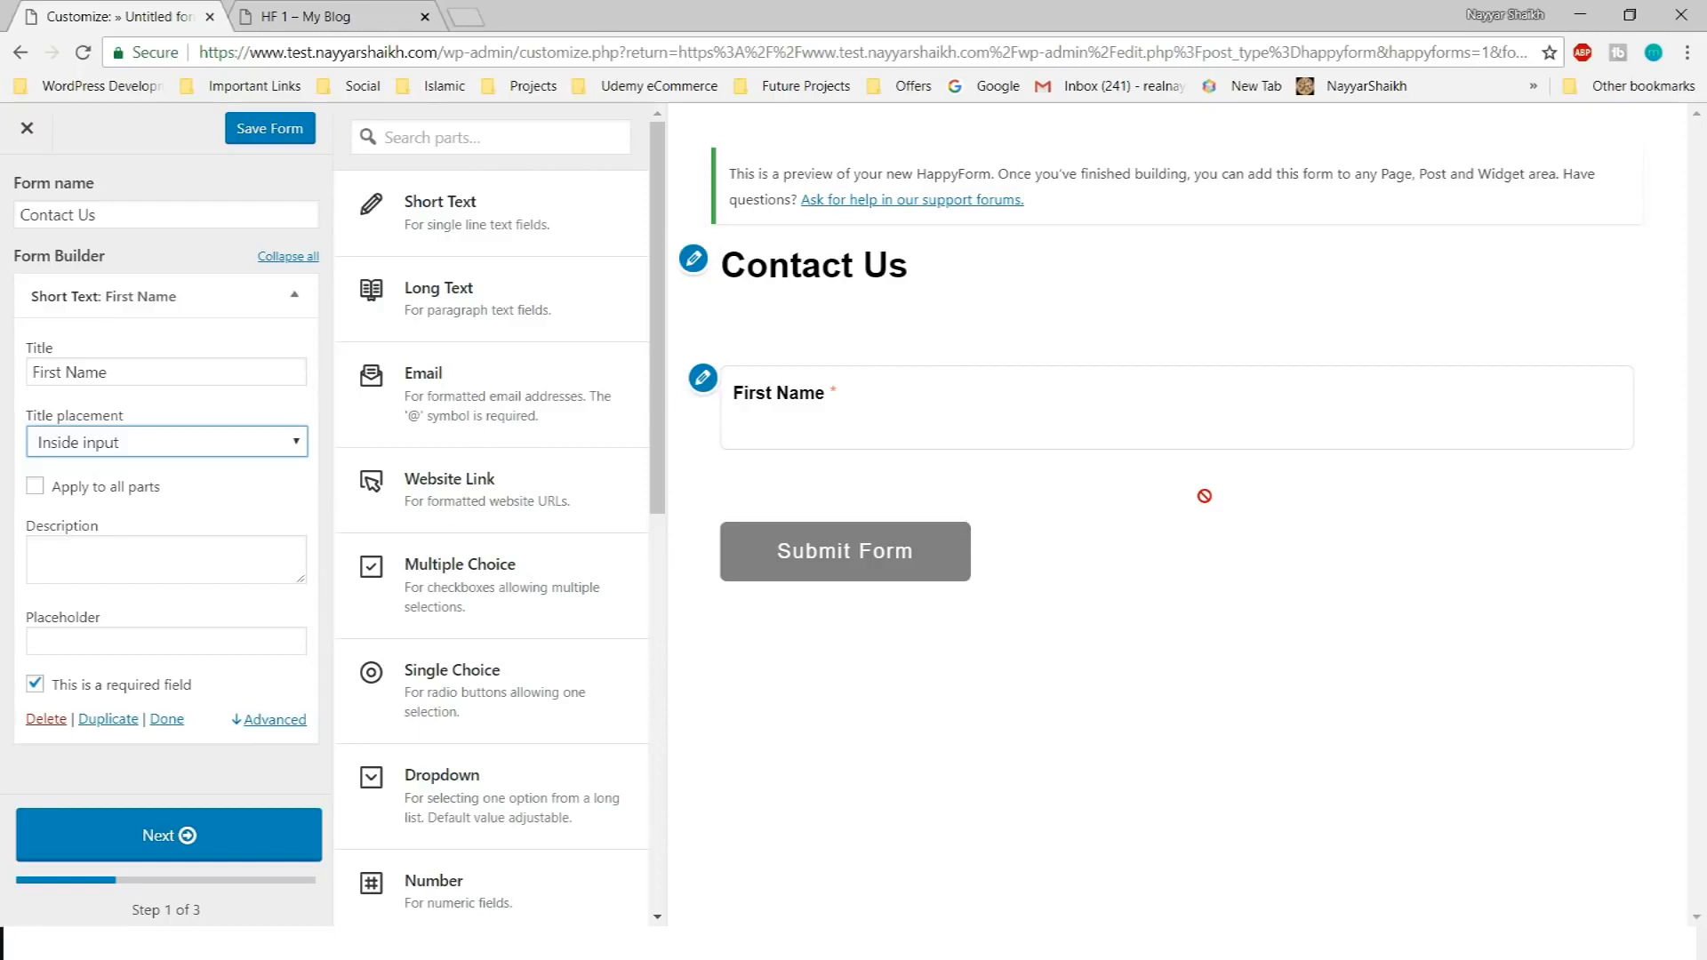
Describe First Name as 'Enter Your First Name Here', fixing the typo, and show it as a tooltip
click(164, 562)
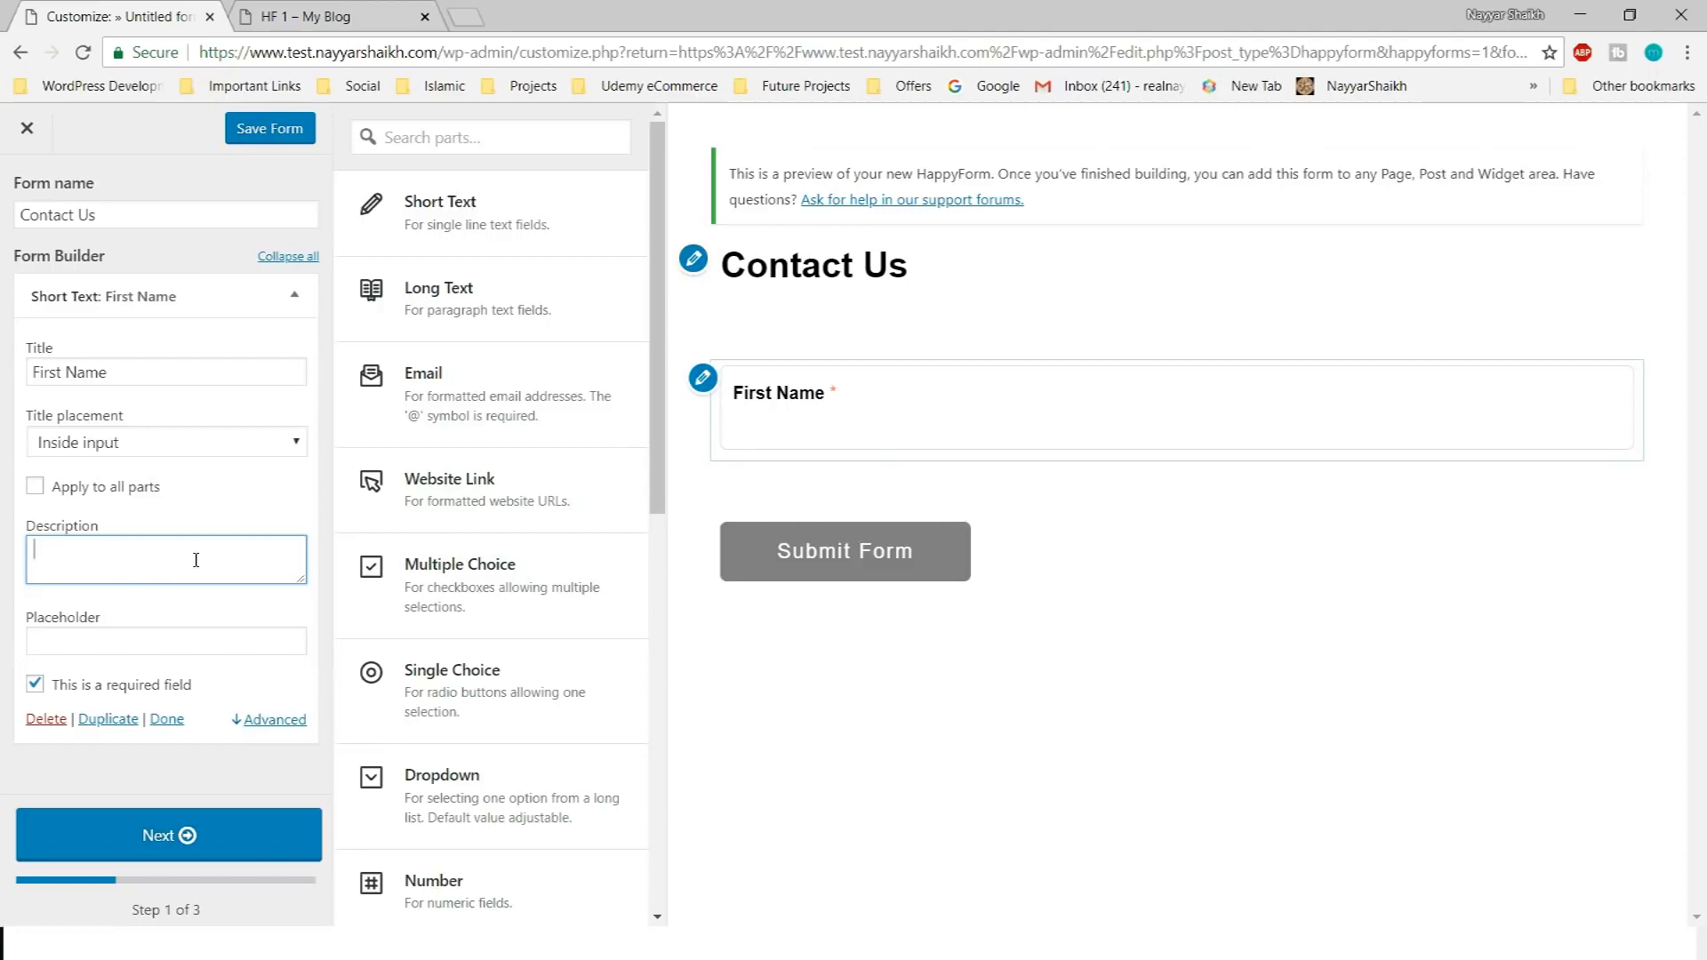
text(Enetr Your)
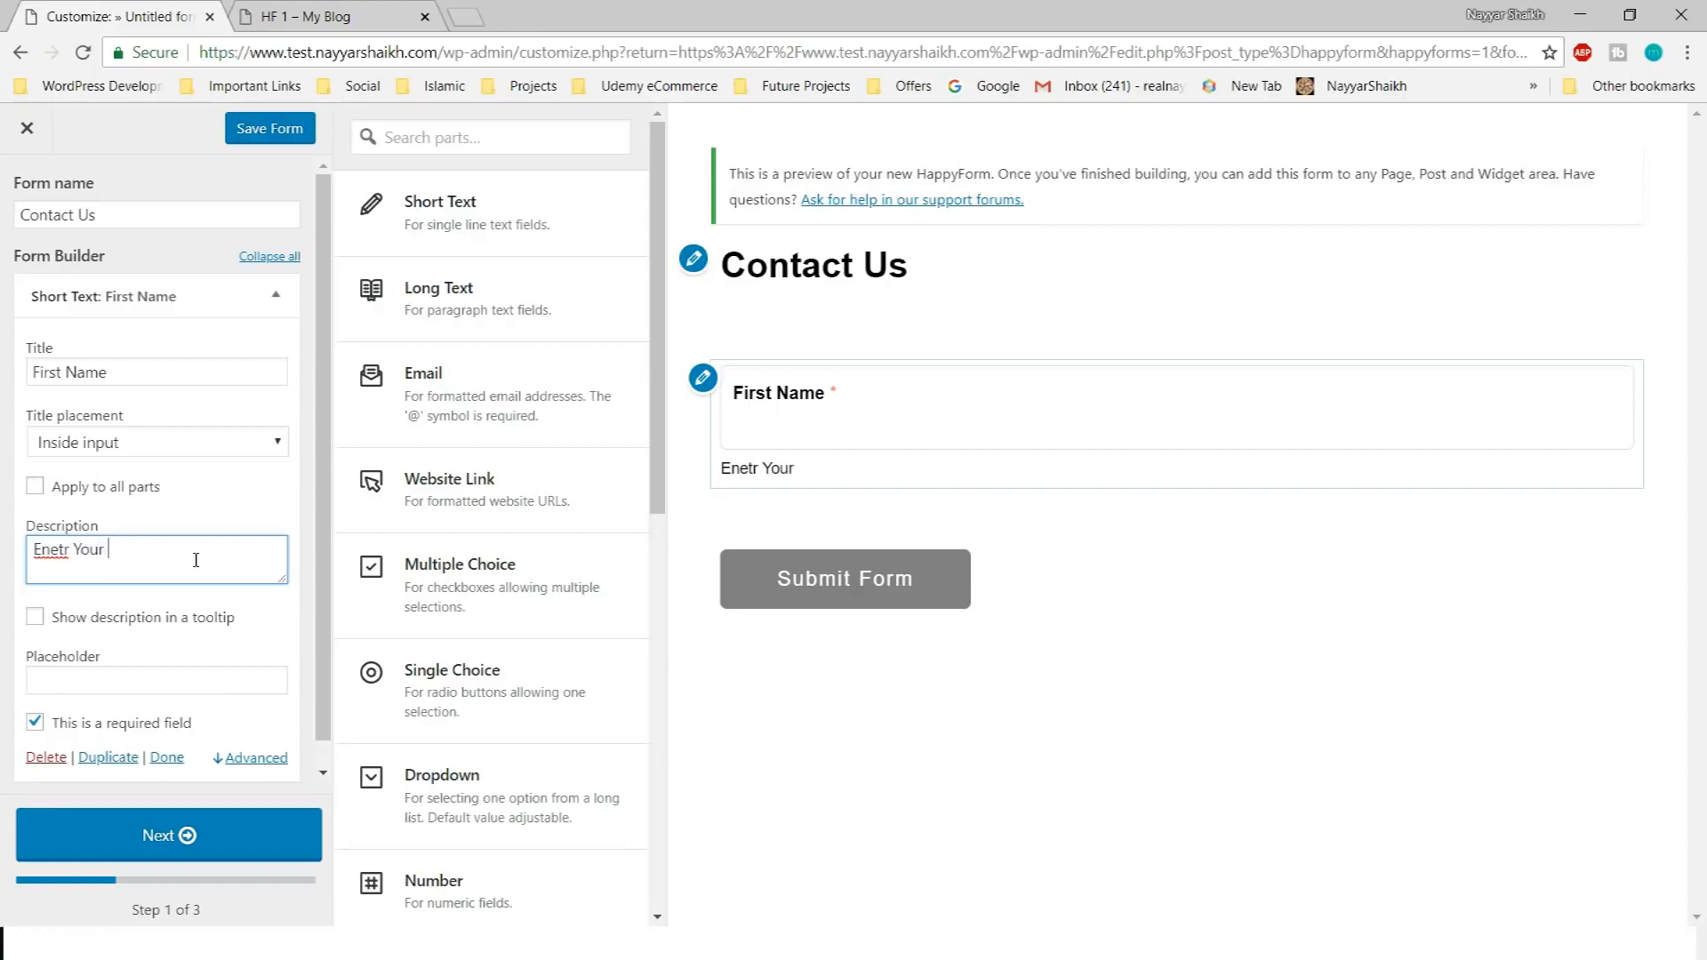
text( First Name Here)
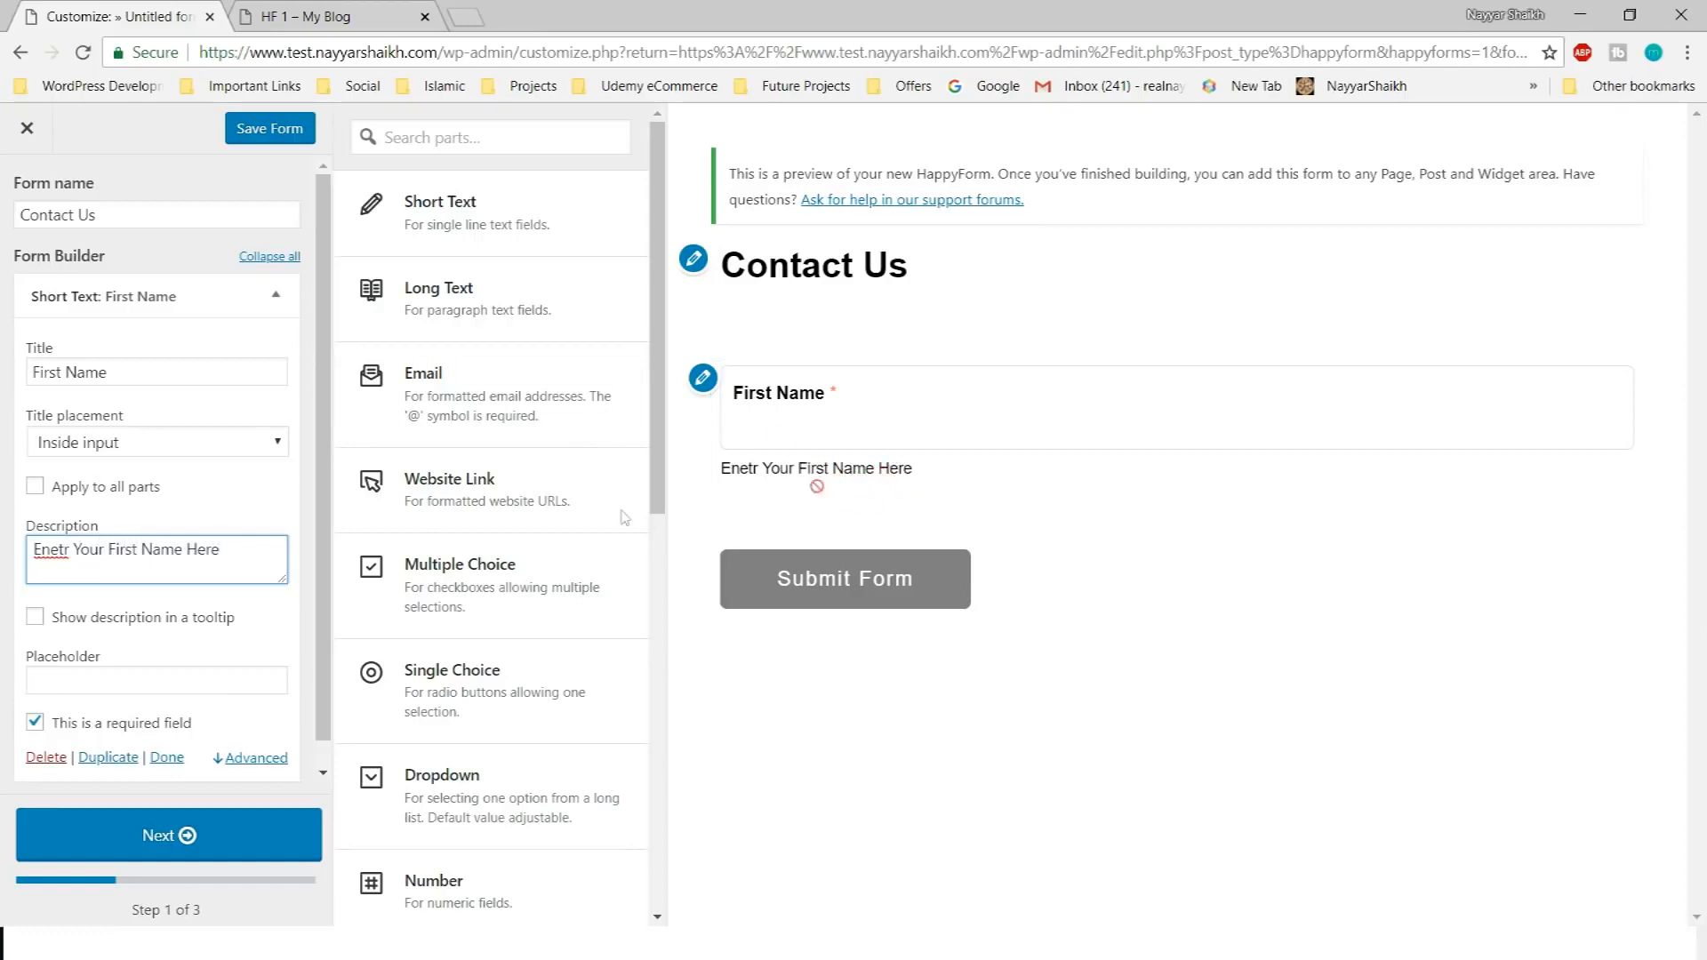
right_click(42, 560)
click(65, 575)
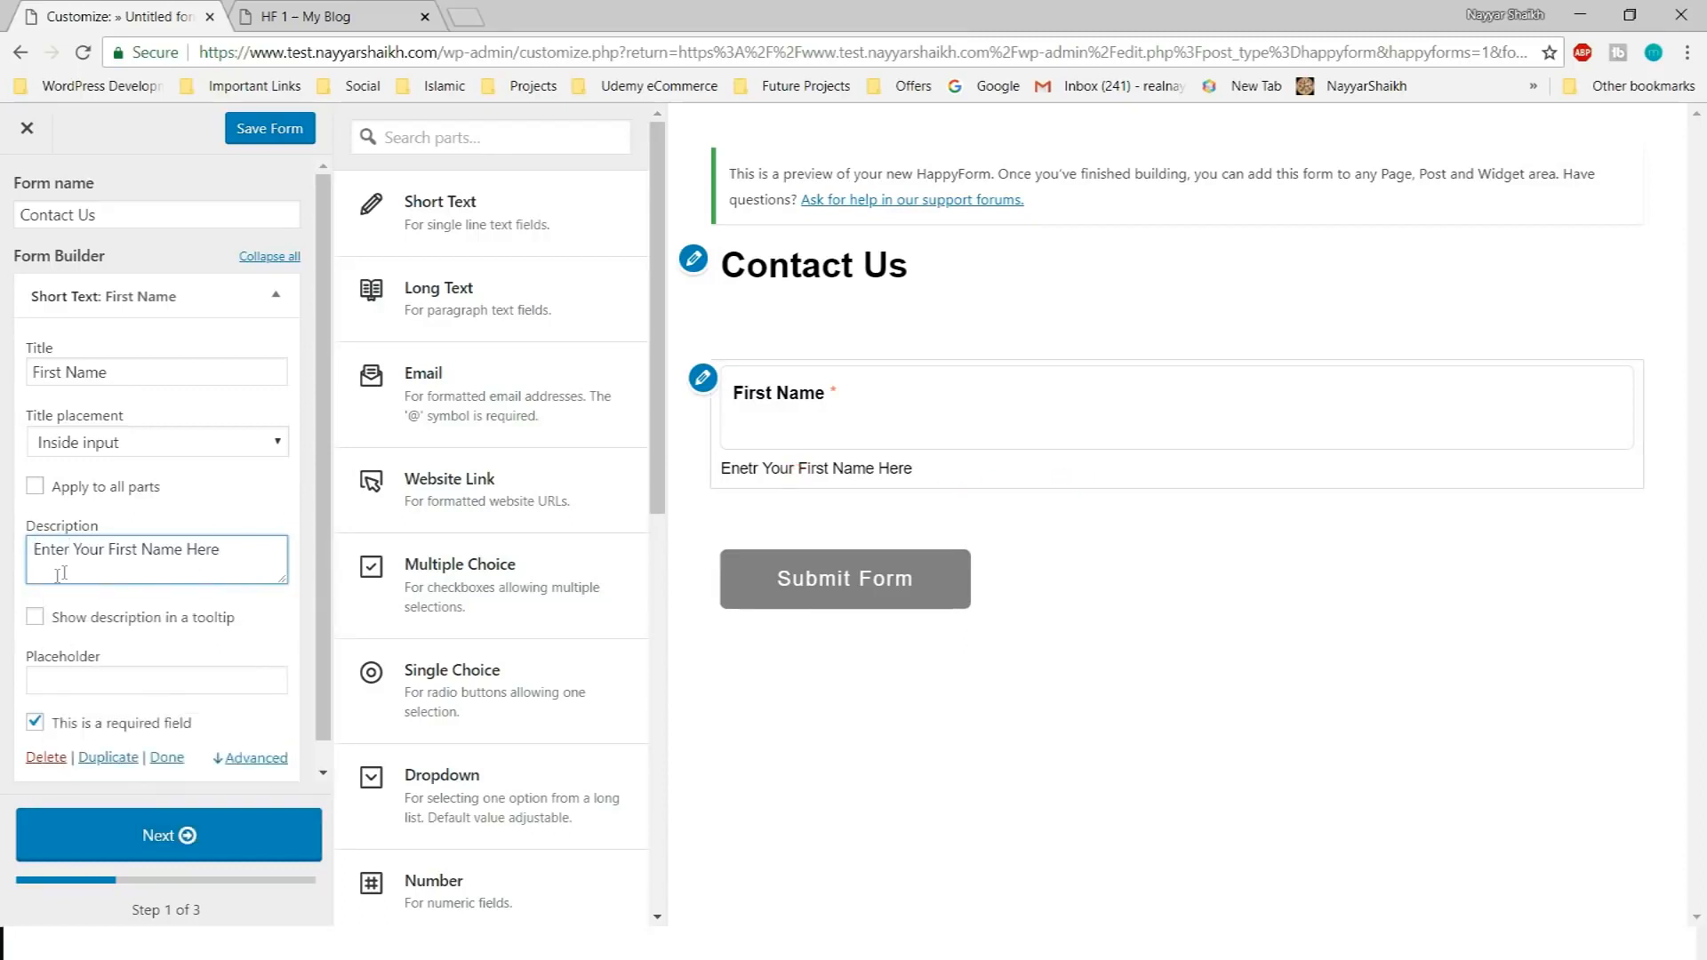
click(150, 511)
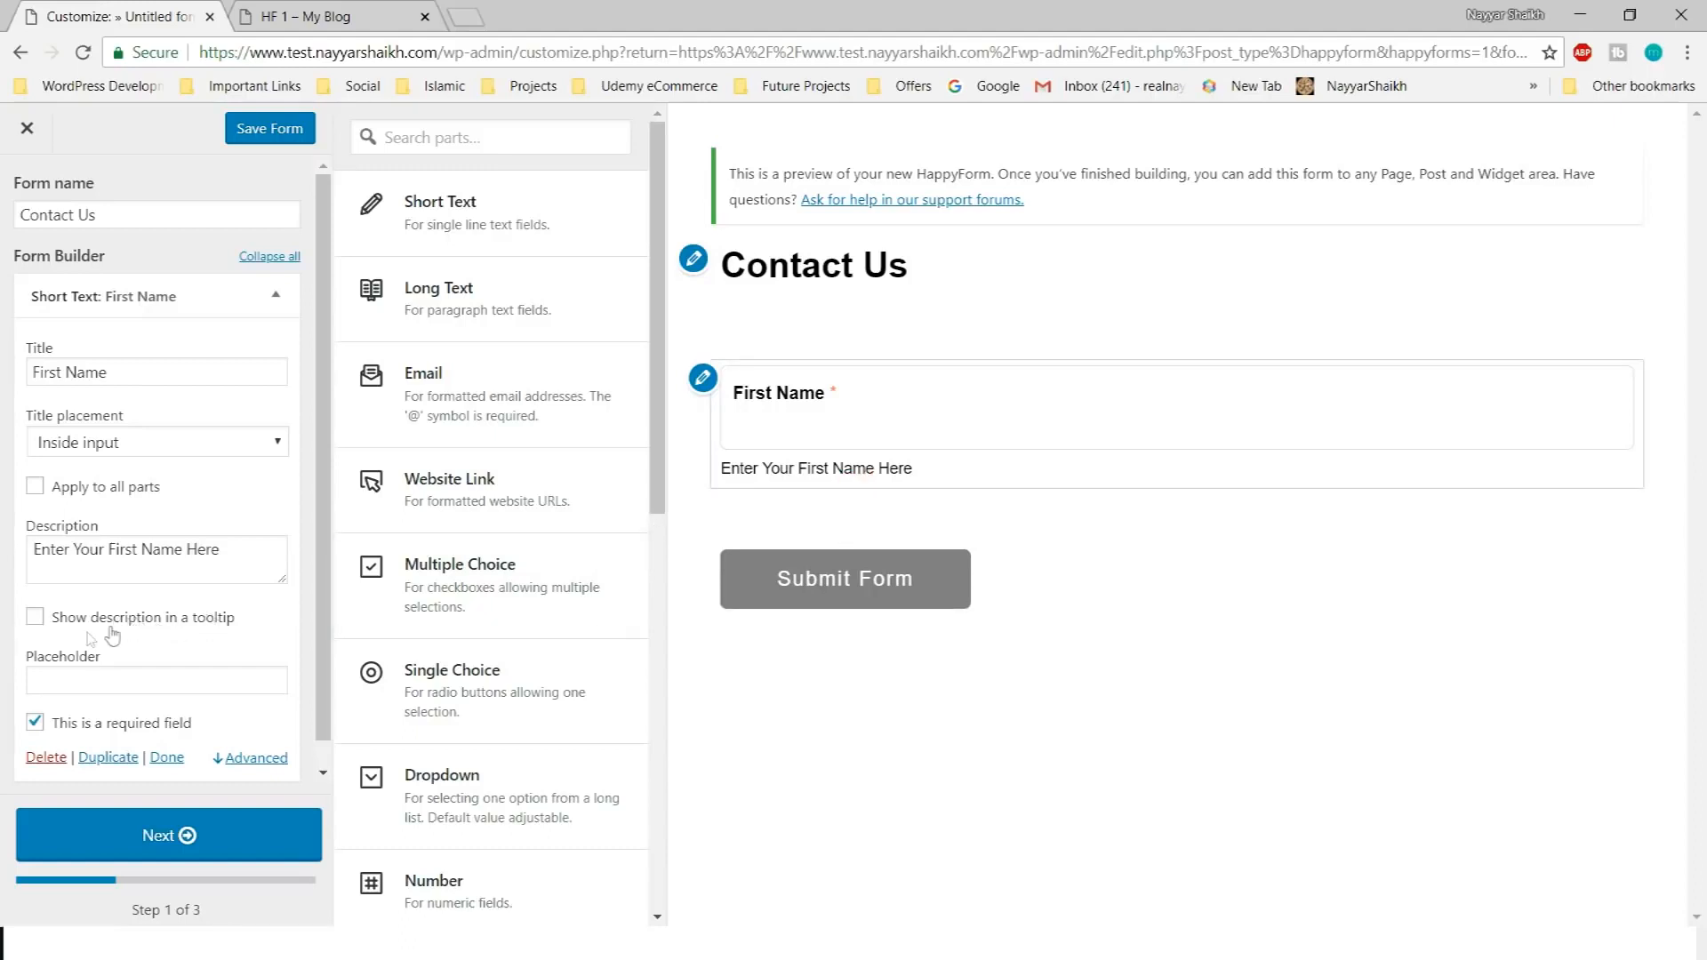
click(76, 628)
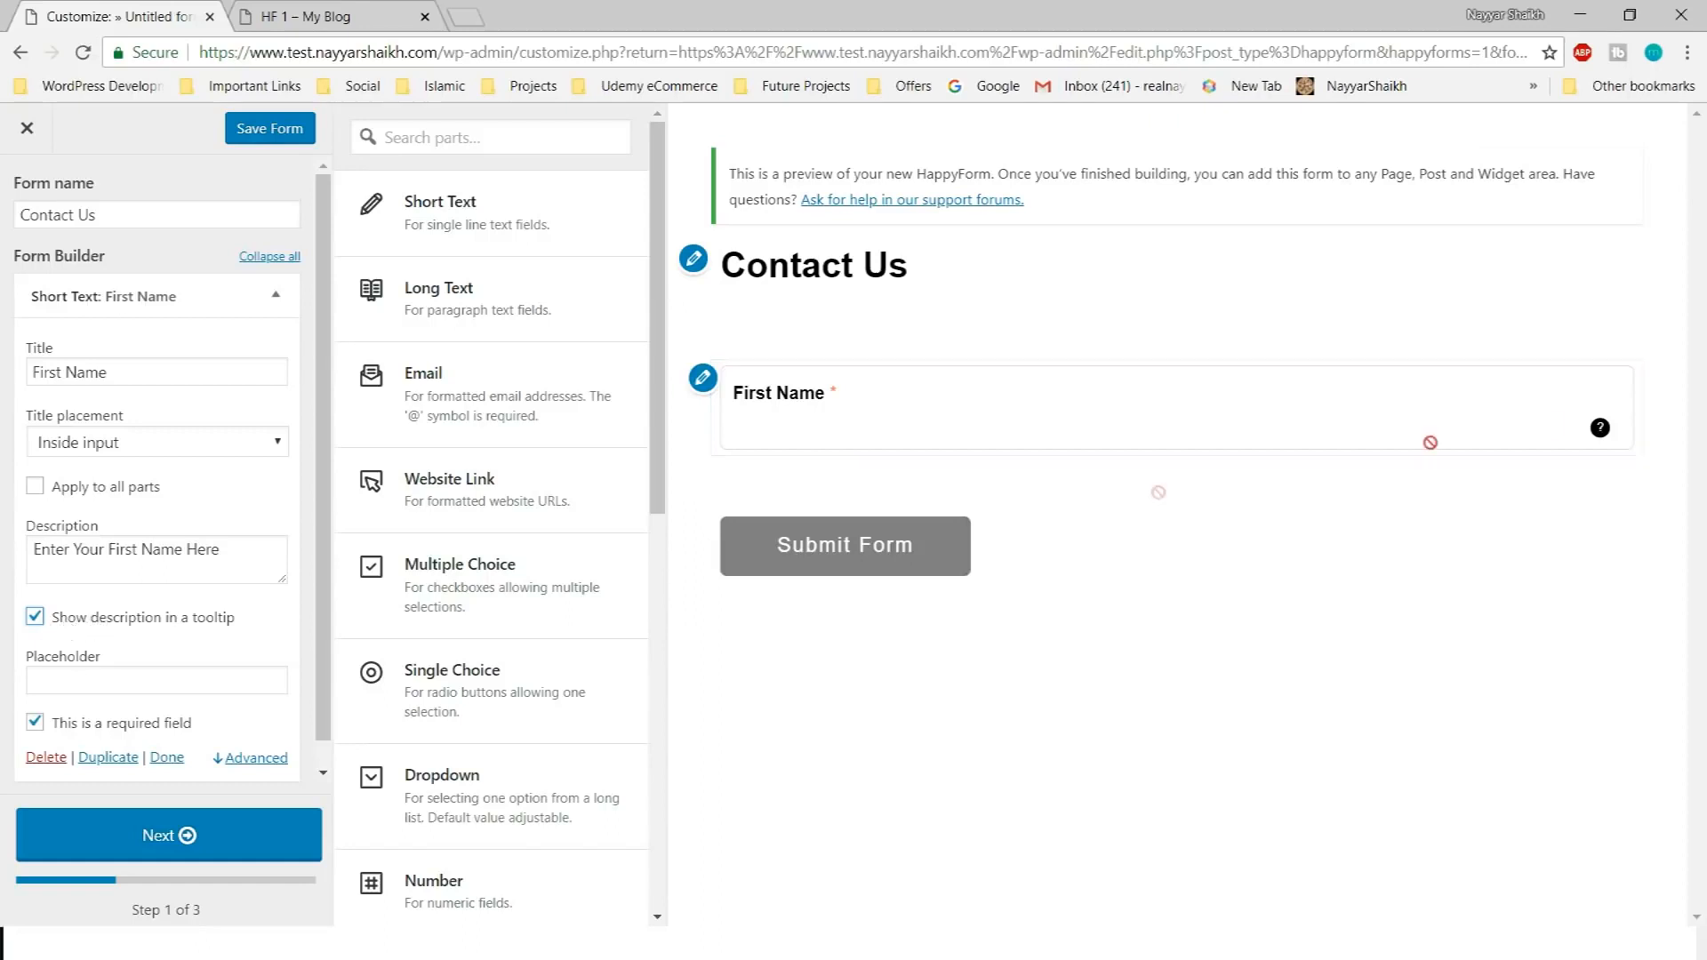
mouse_move(1599, 435)
Enter 'John' as the First Name placeholder, toggling the required checkbox off and back on
scroll(214, 622, down, 1)
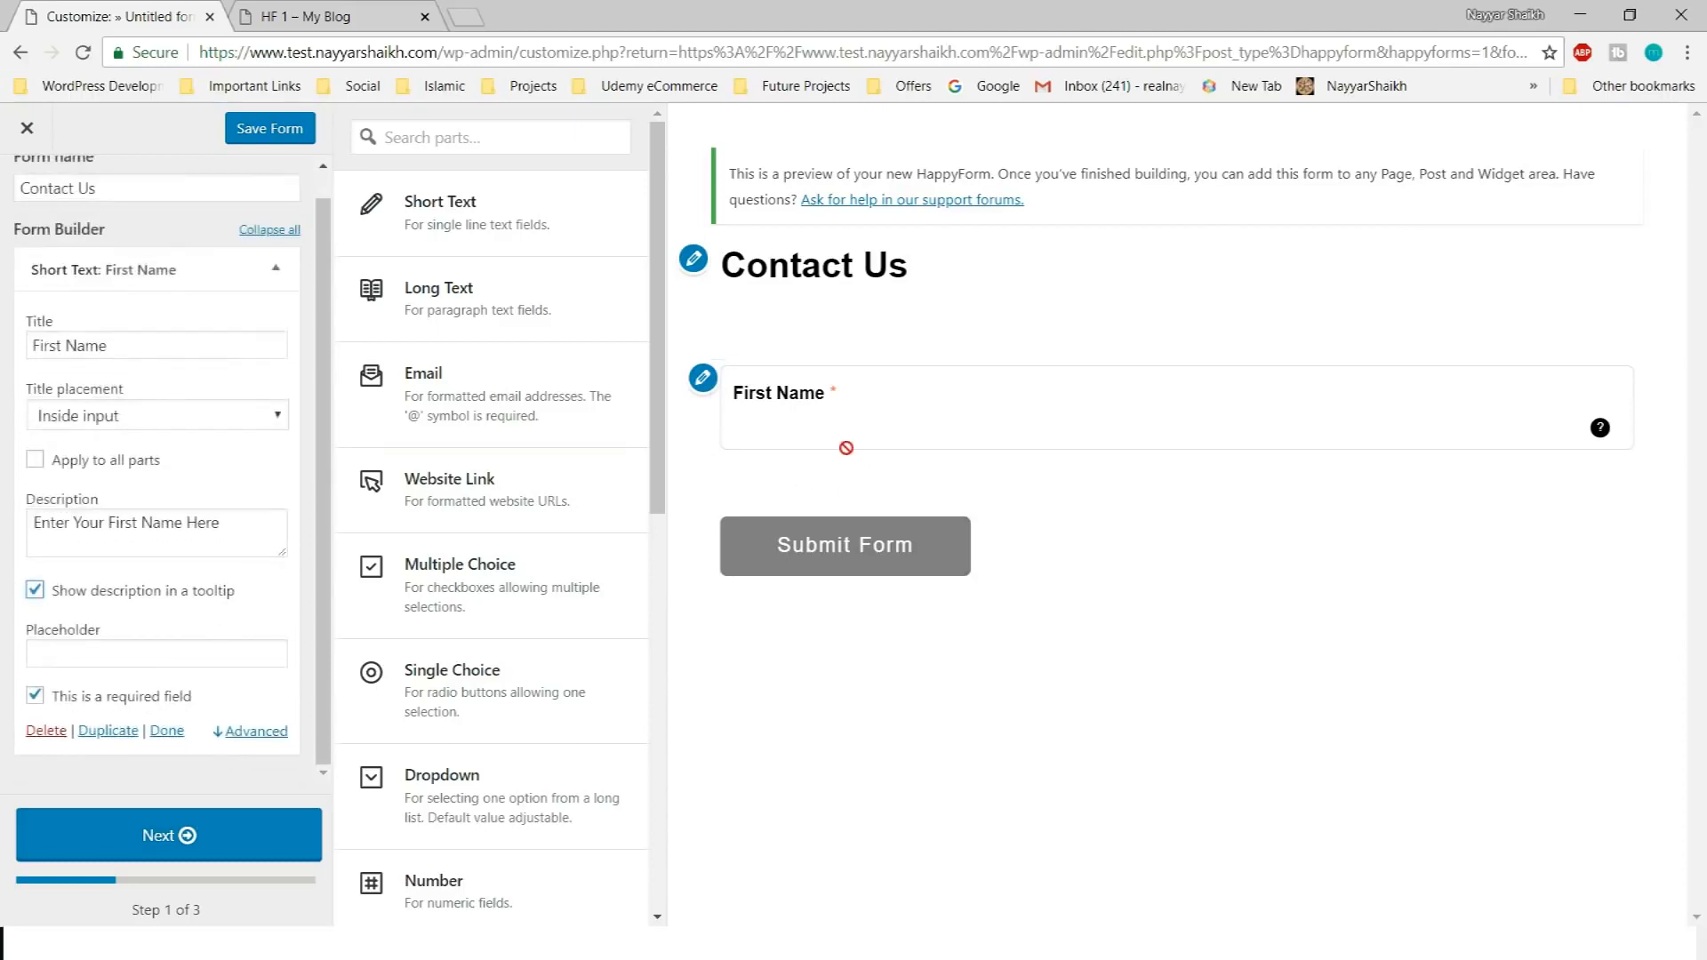
click(158, 663)
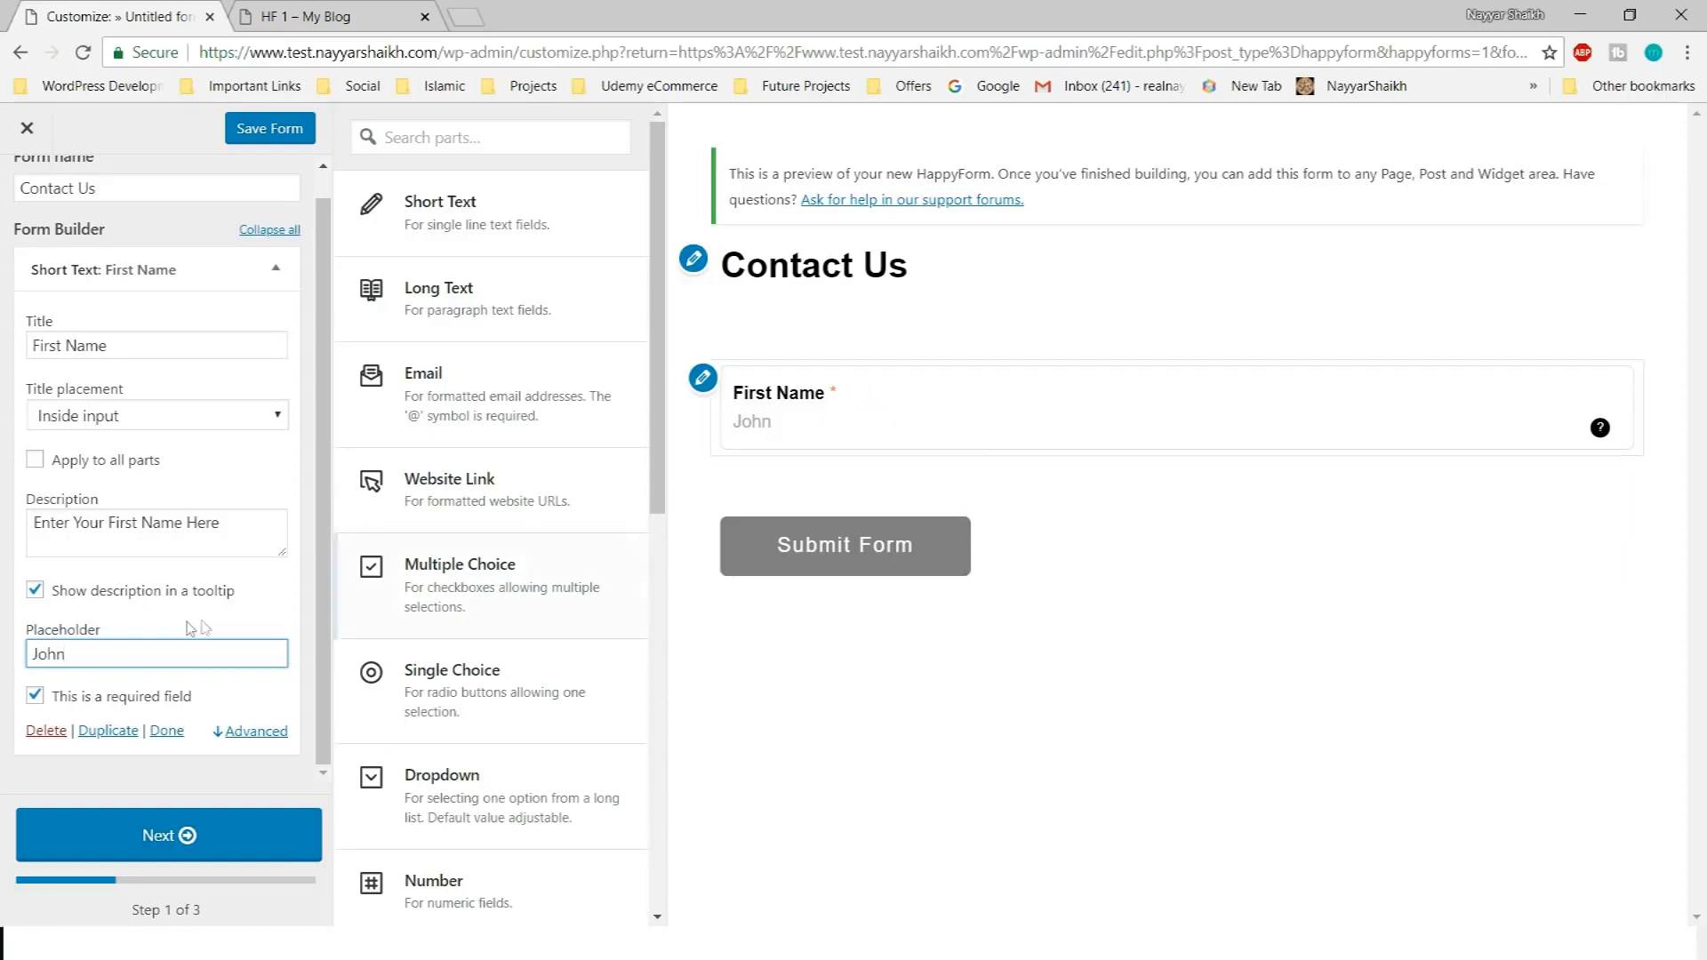
click(89, 700)
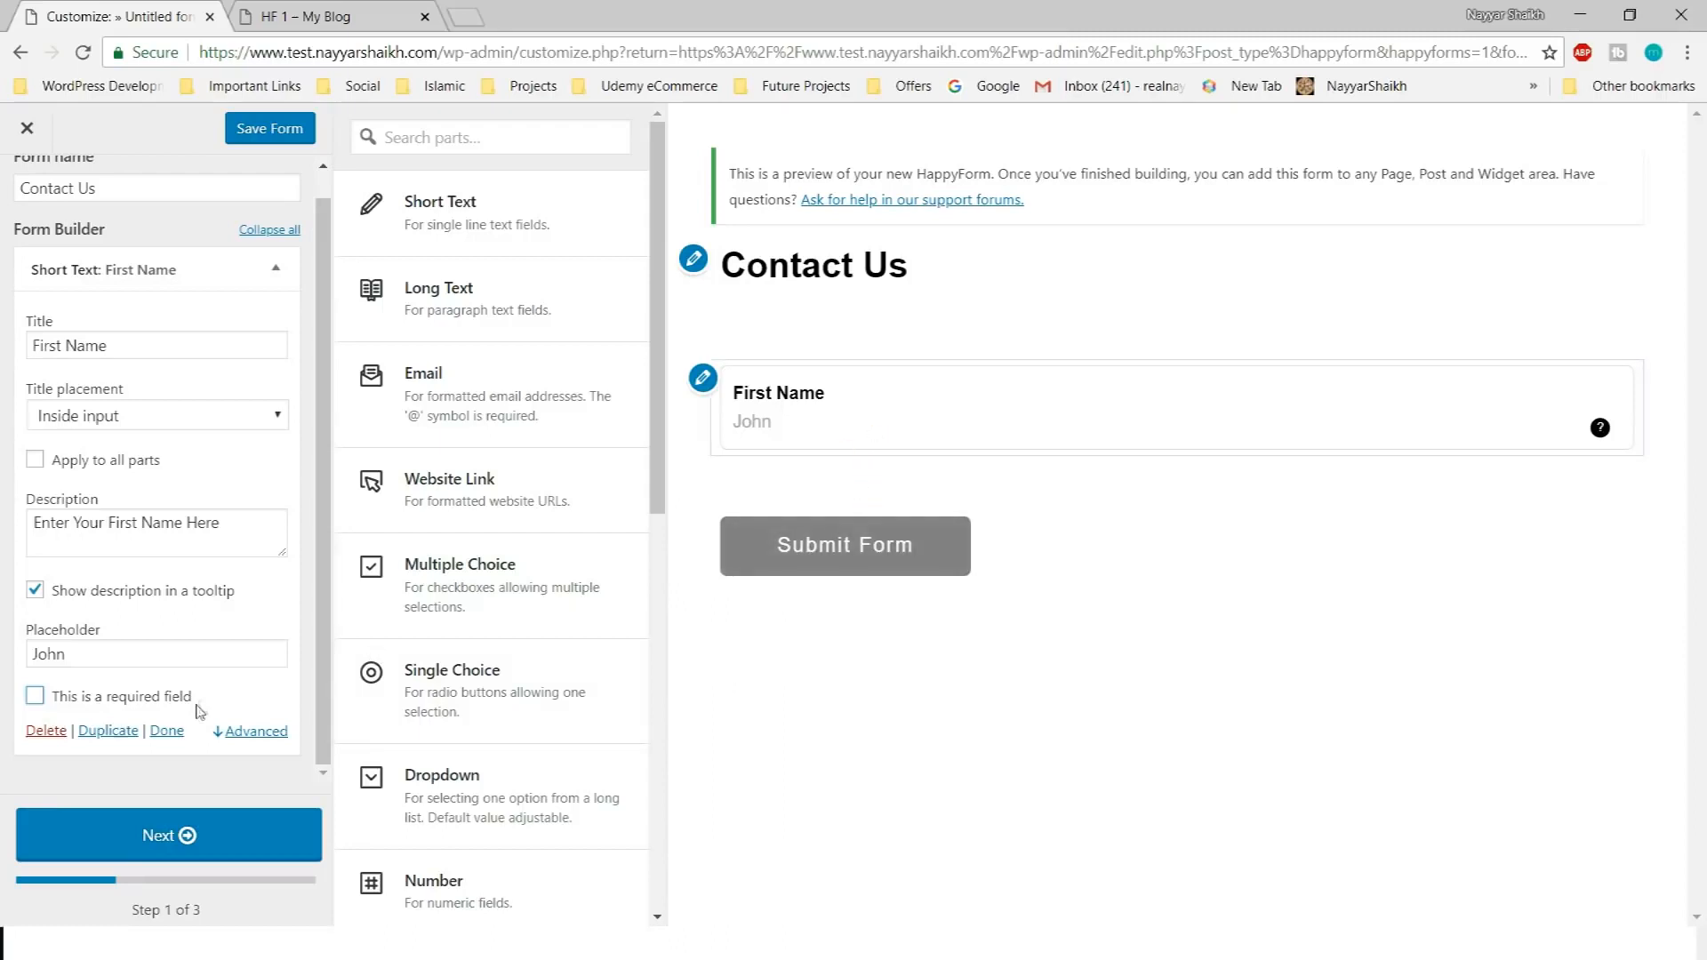
click(151, 699)
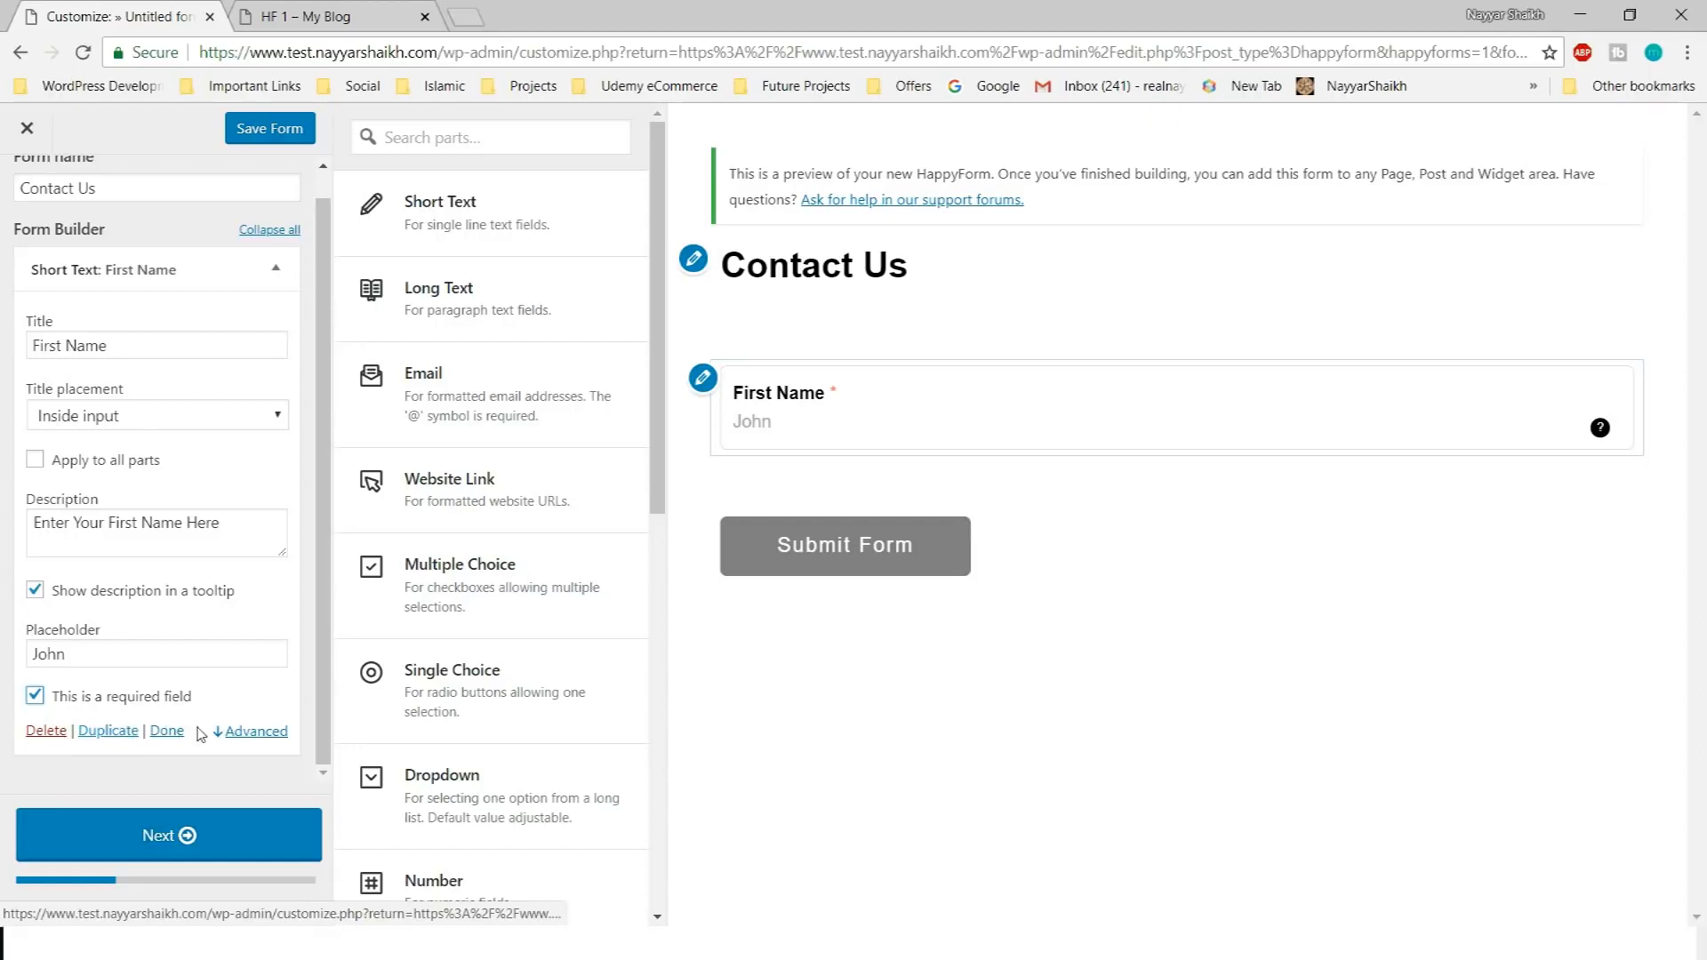
Set the First Name width to Half under Advanced and collapse the field
click(166, 731)
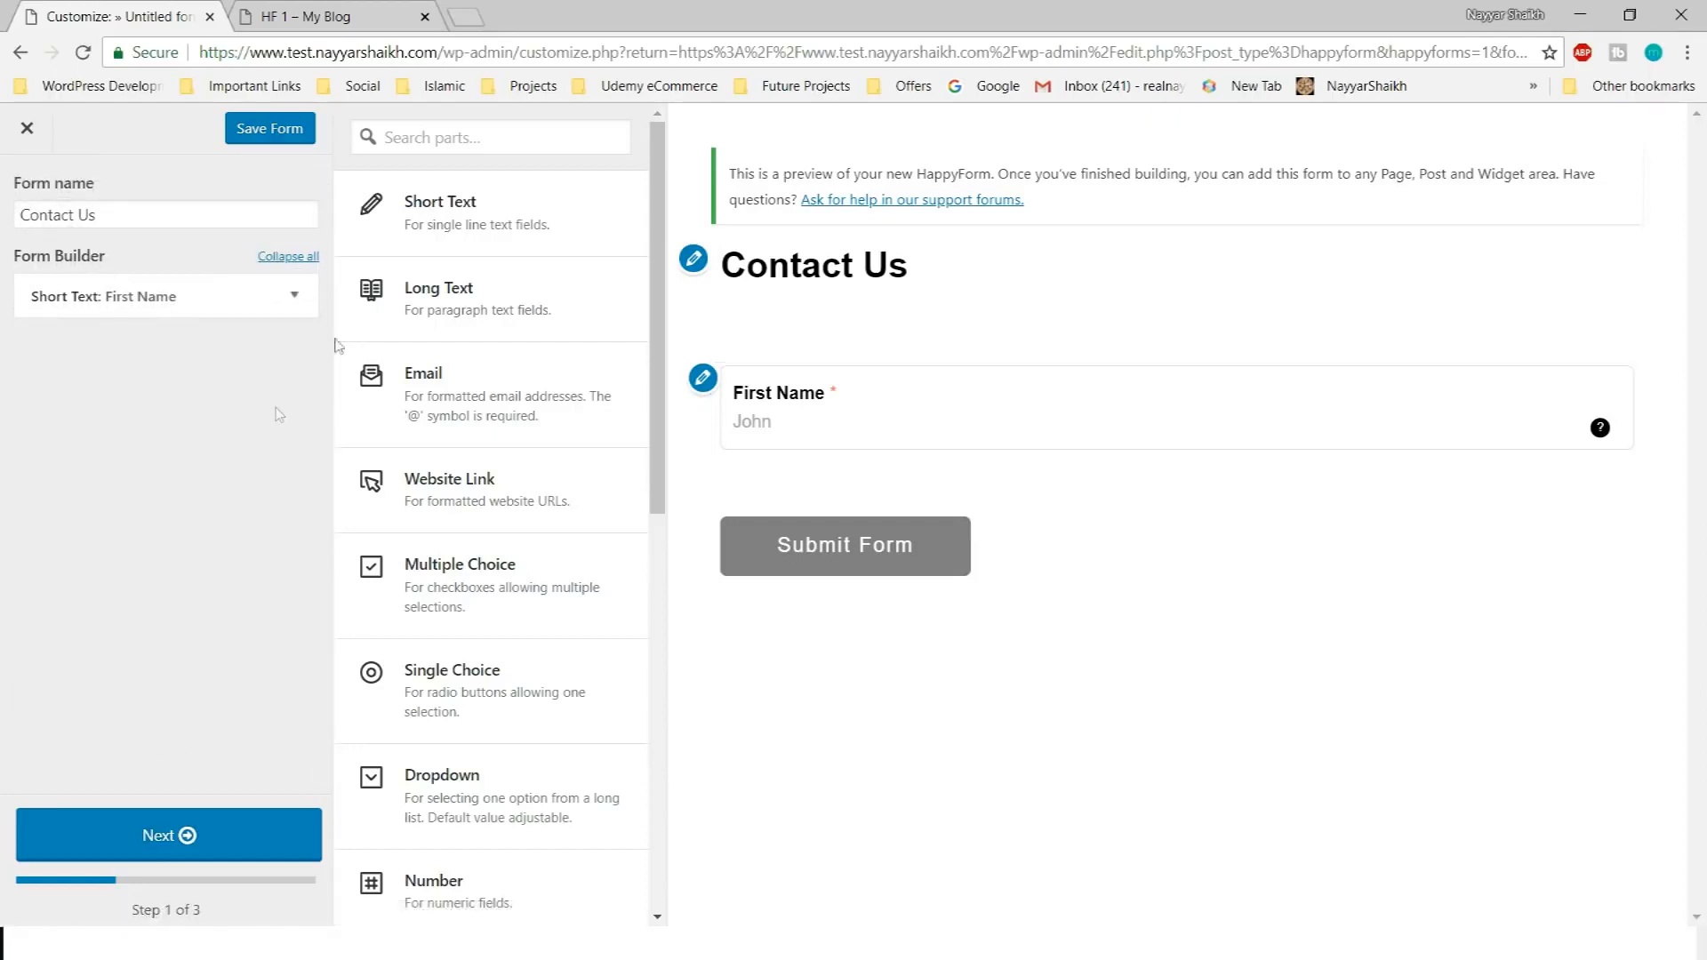
click(293, 295)
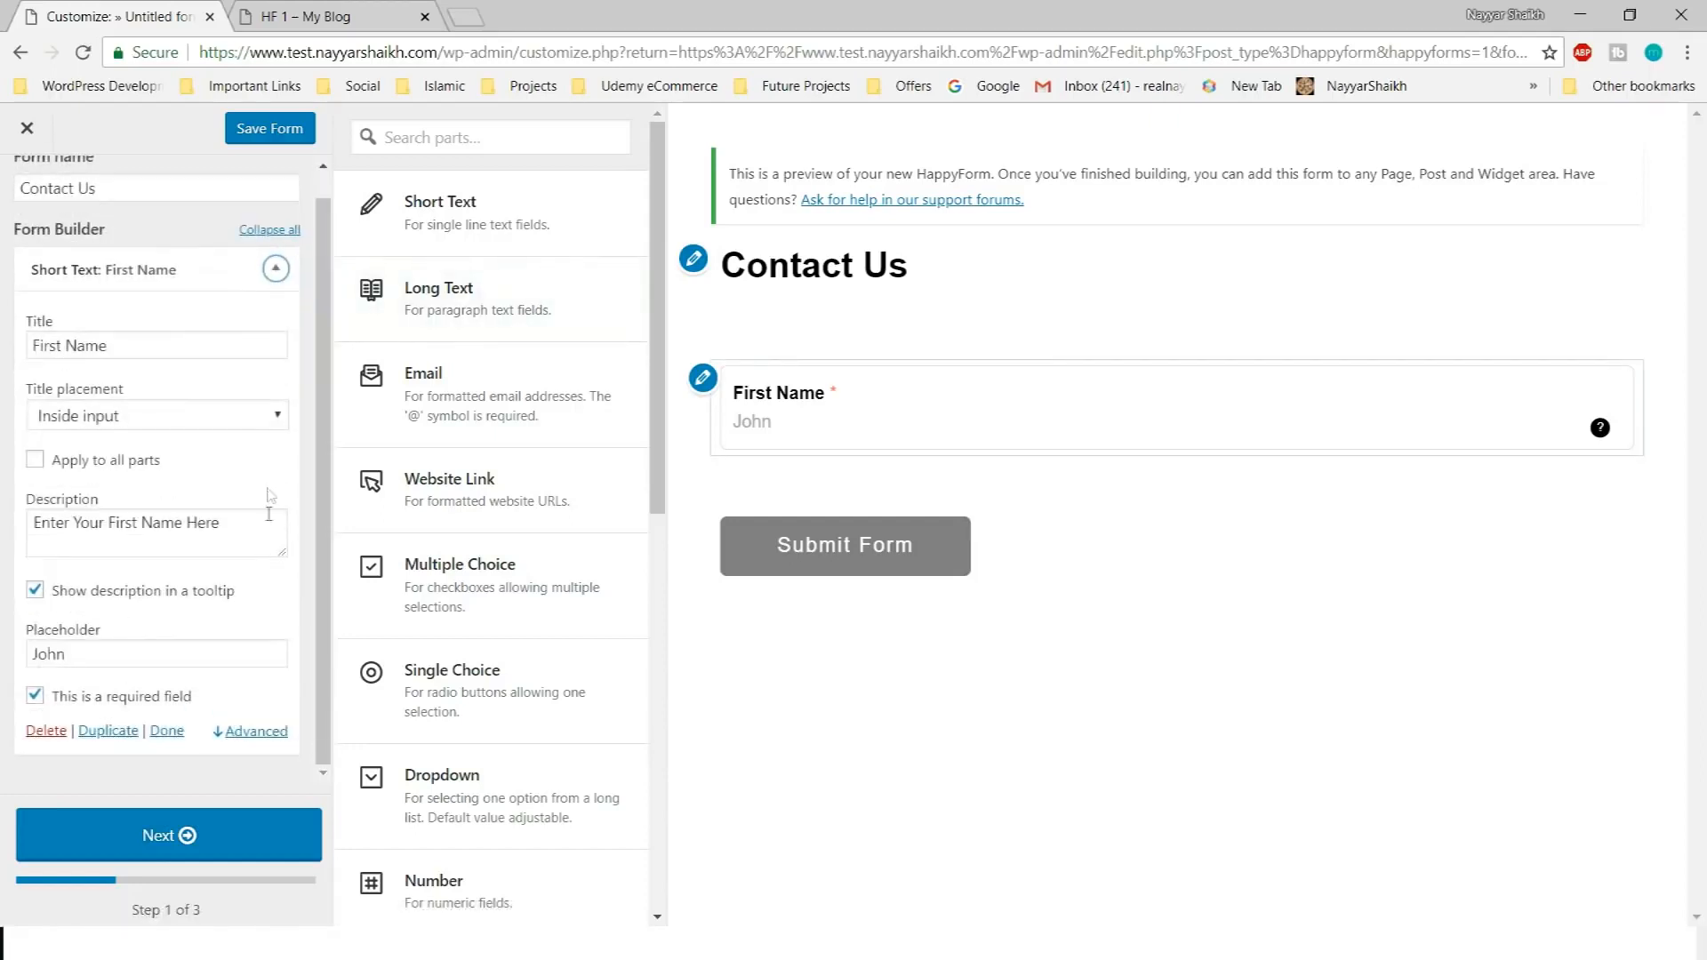
click(256, 730)
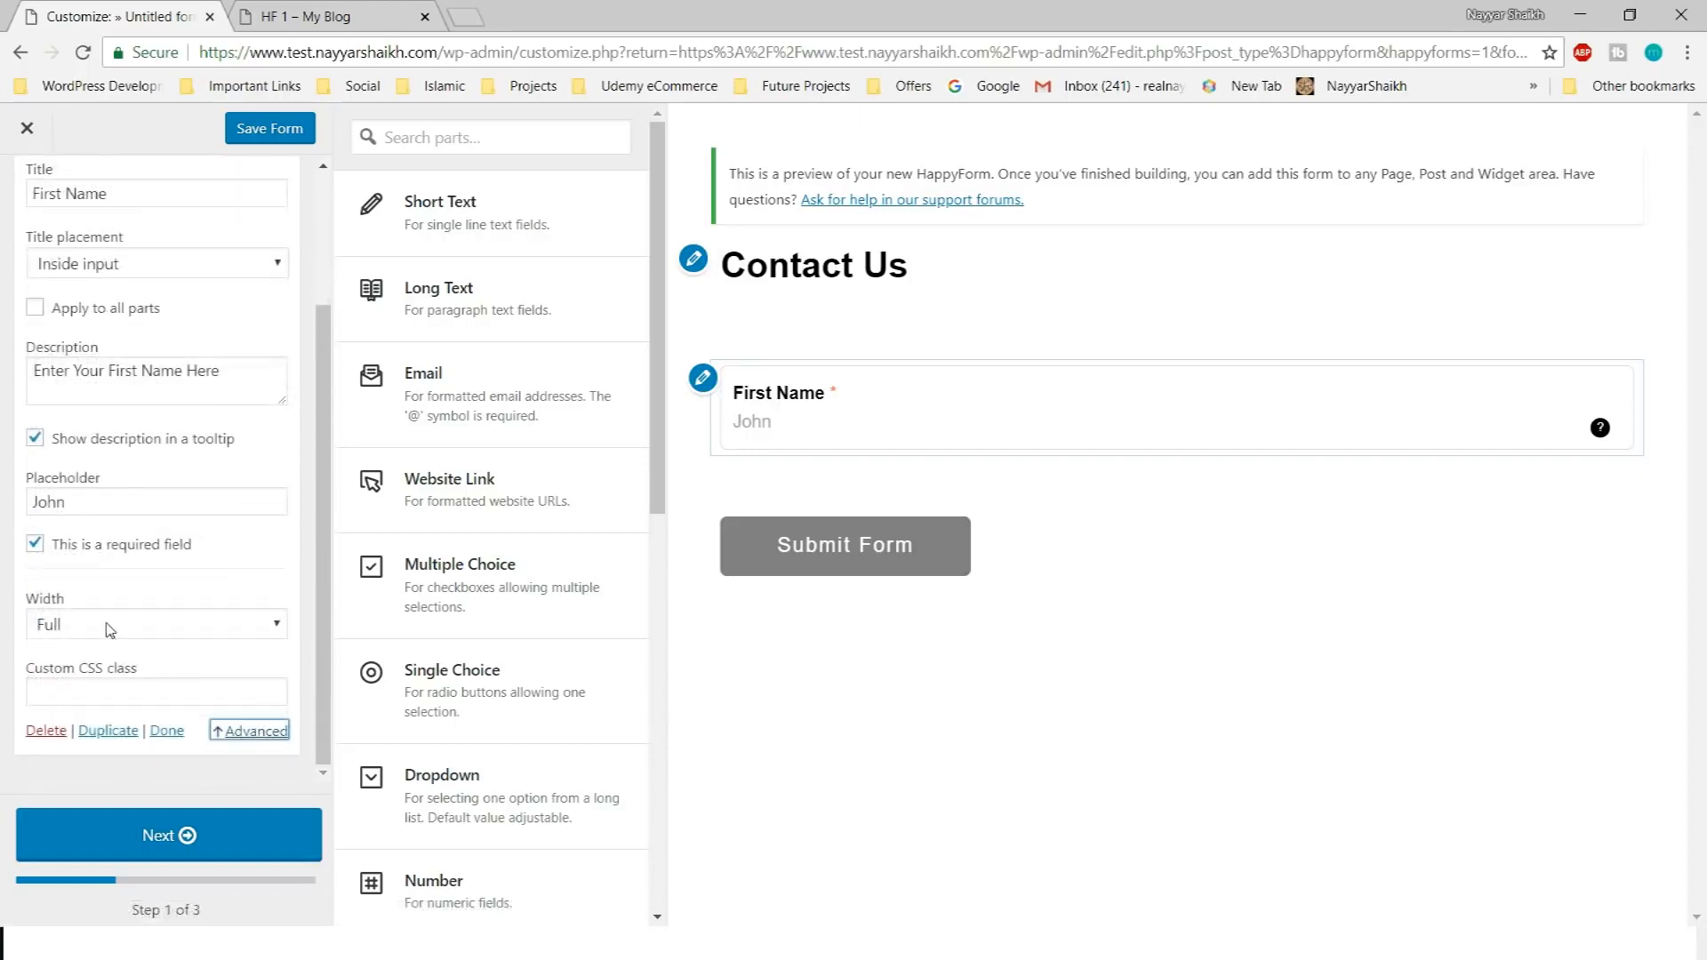
click(174, 631)
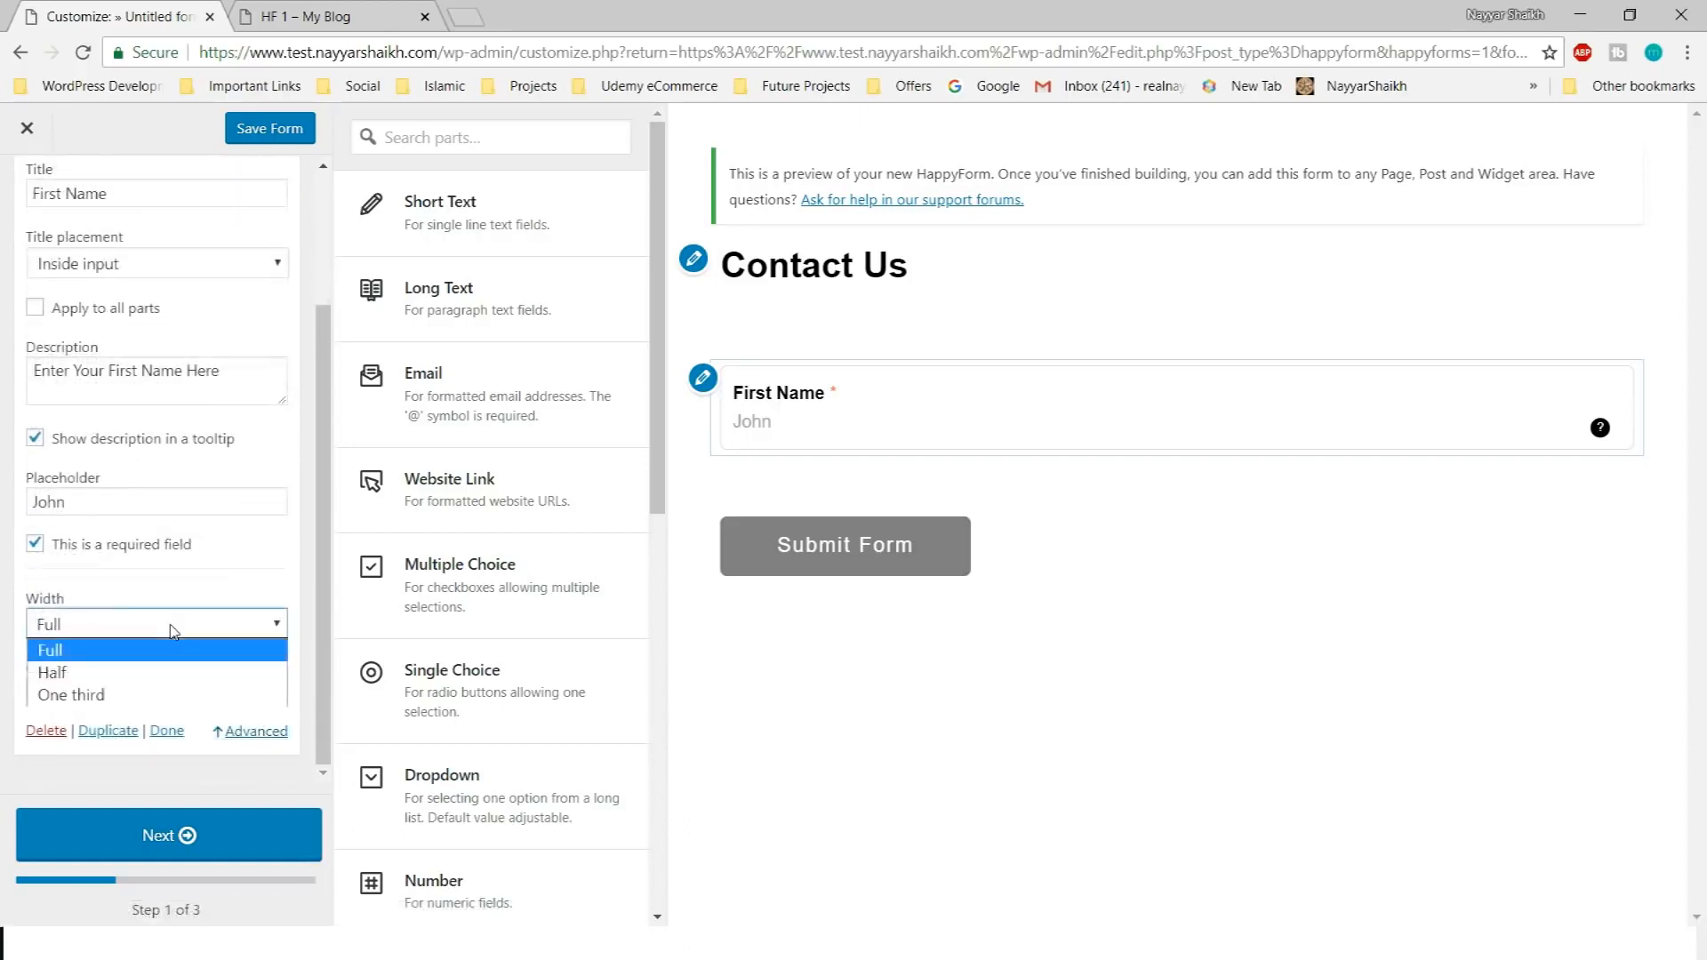
click(125, 672)
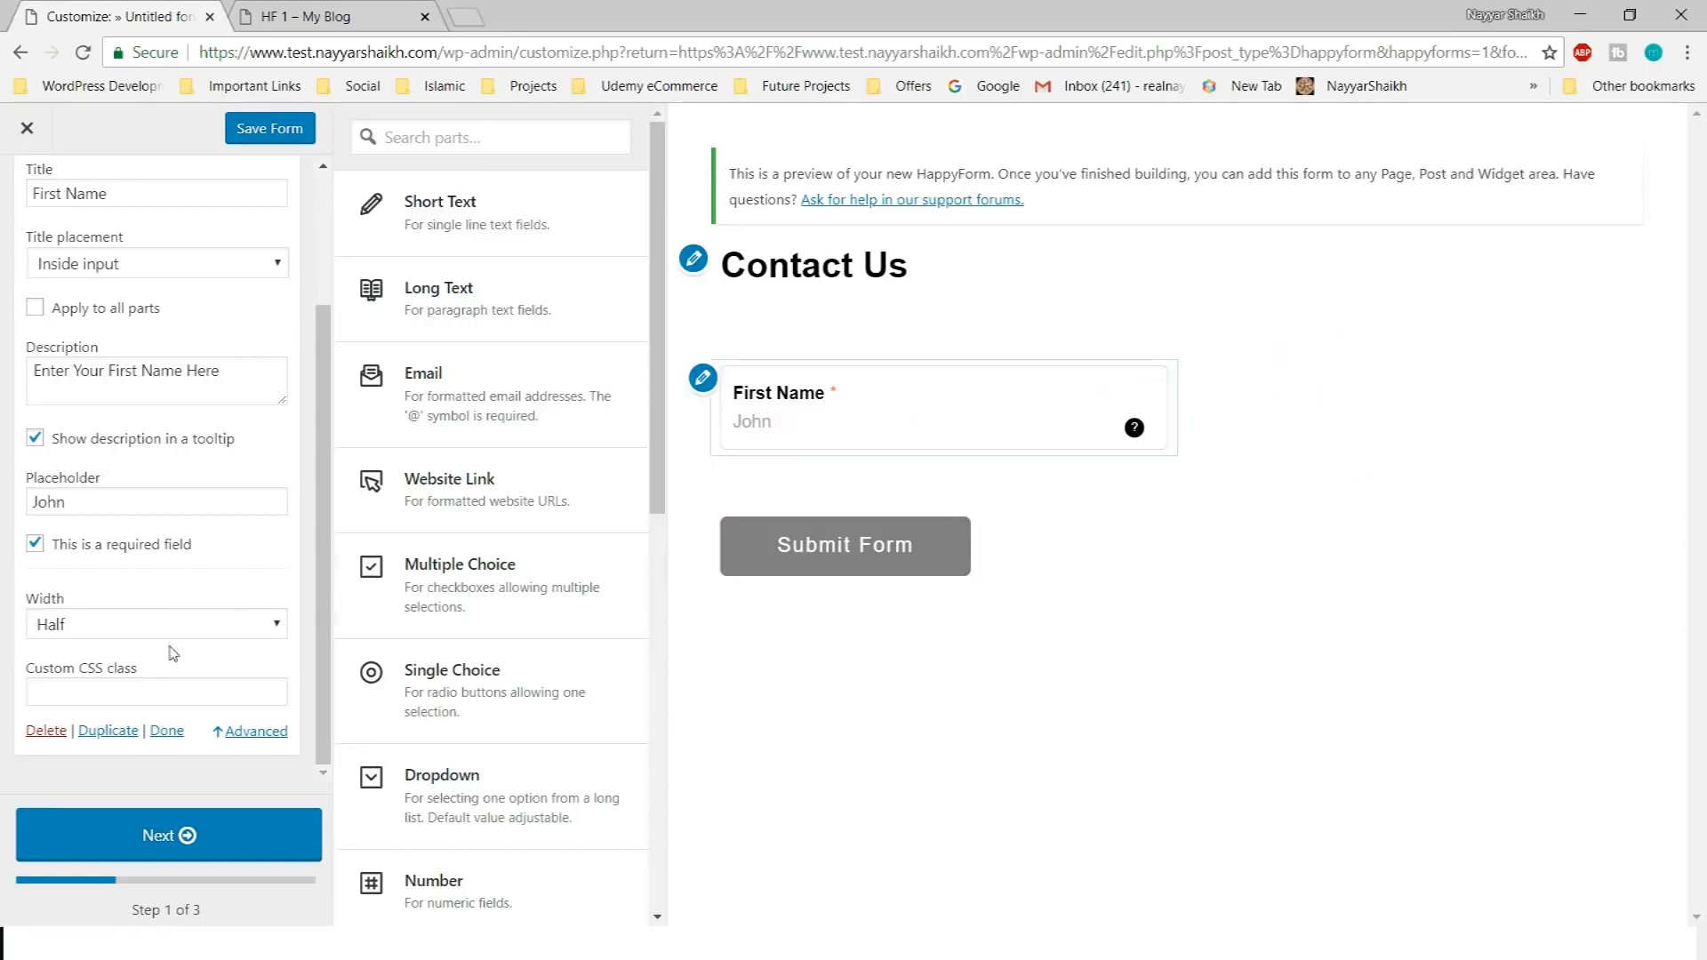
click(109, 731)
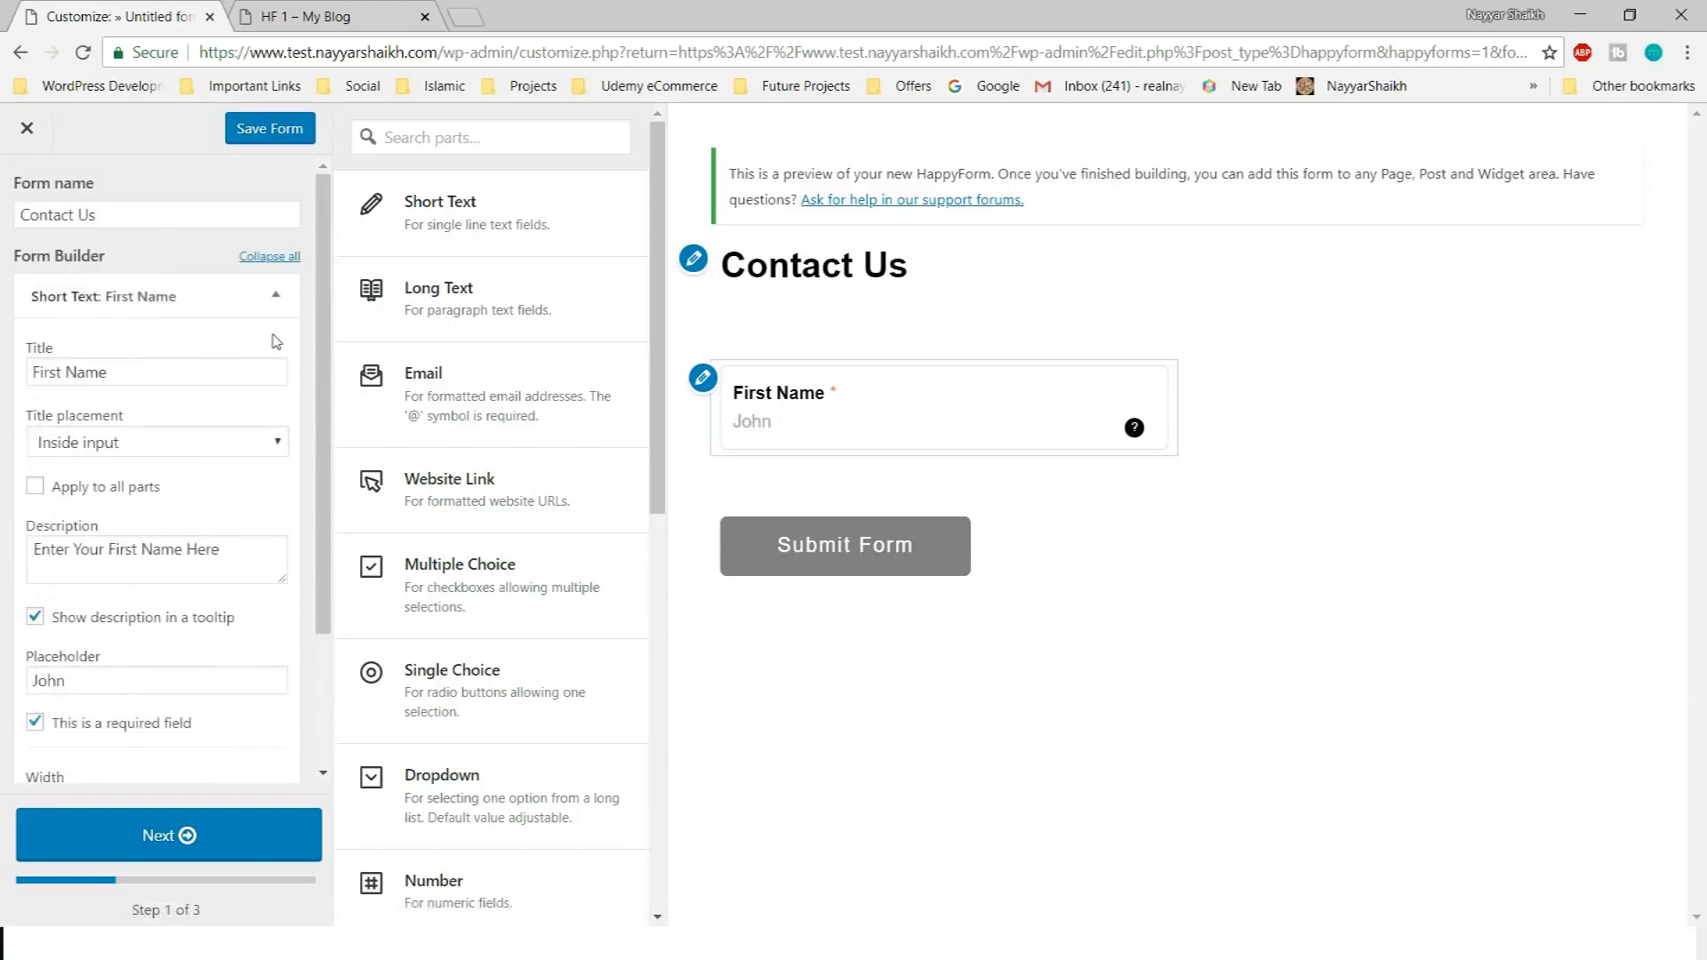
click(276, 294)
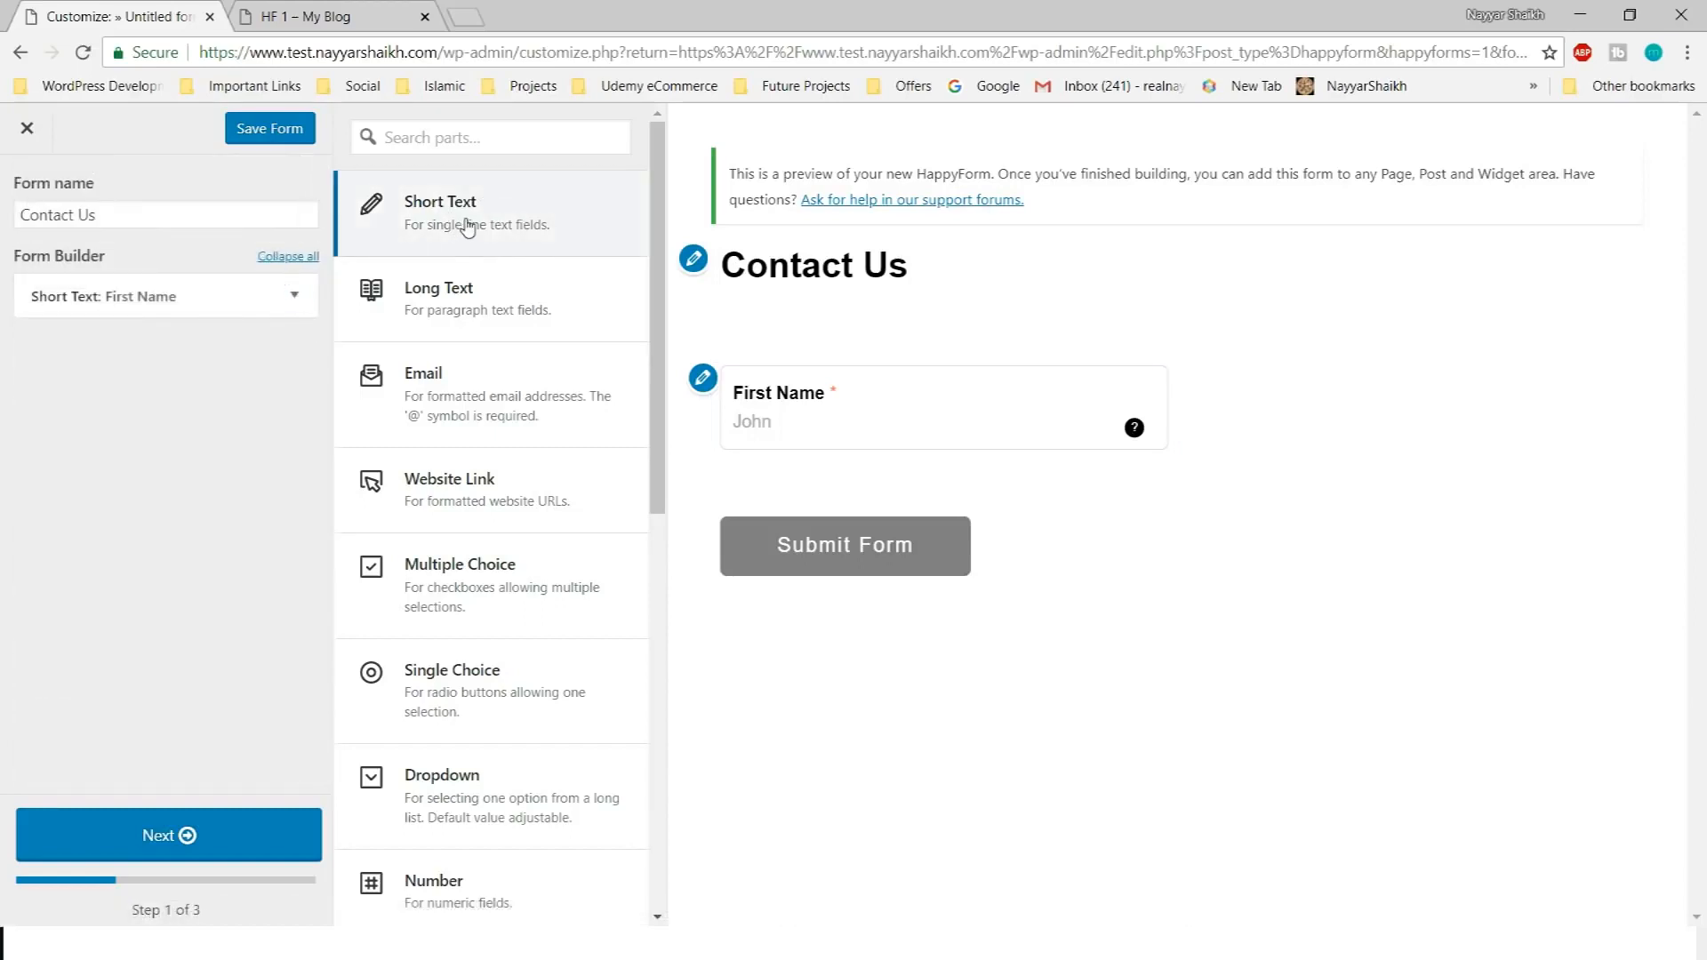
Add a short Text field, then remove it from the form
click(468, 229)
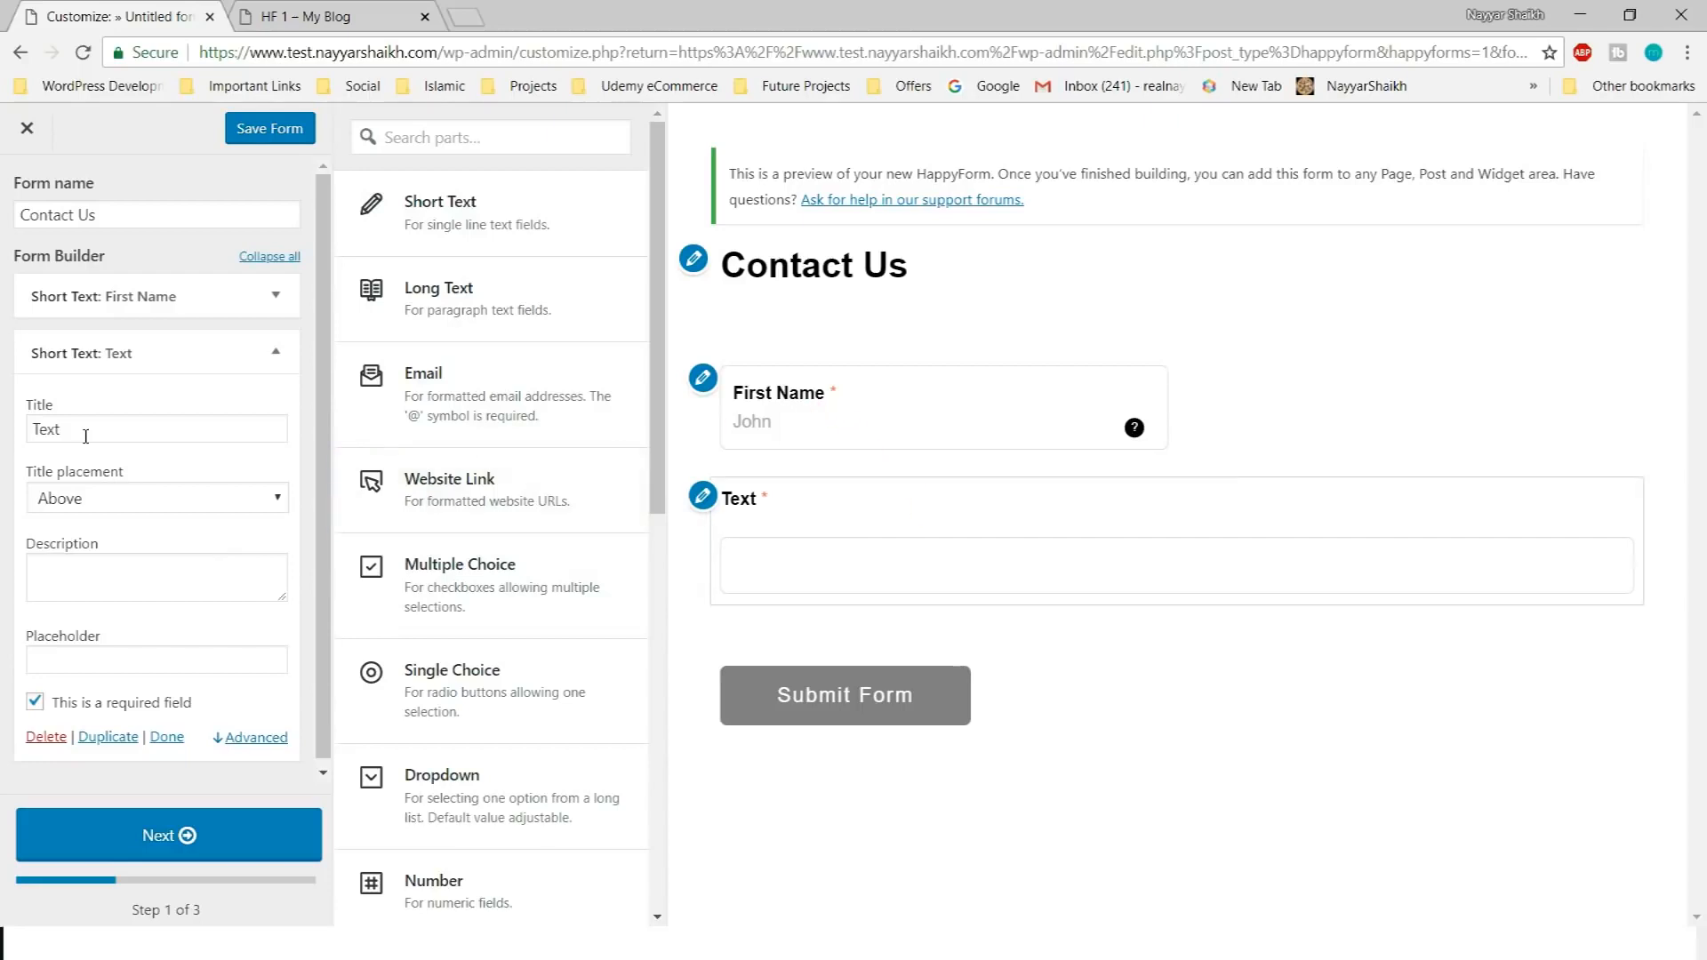
click(122, 502)
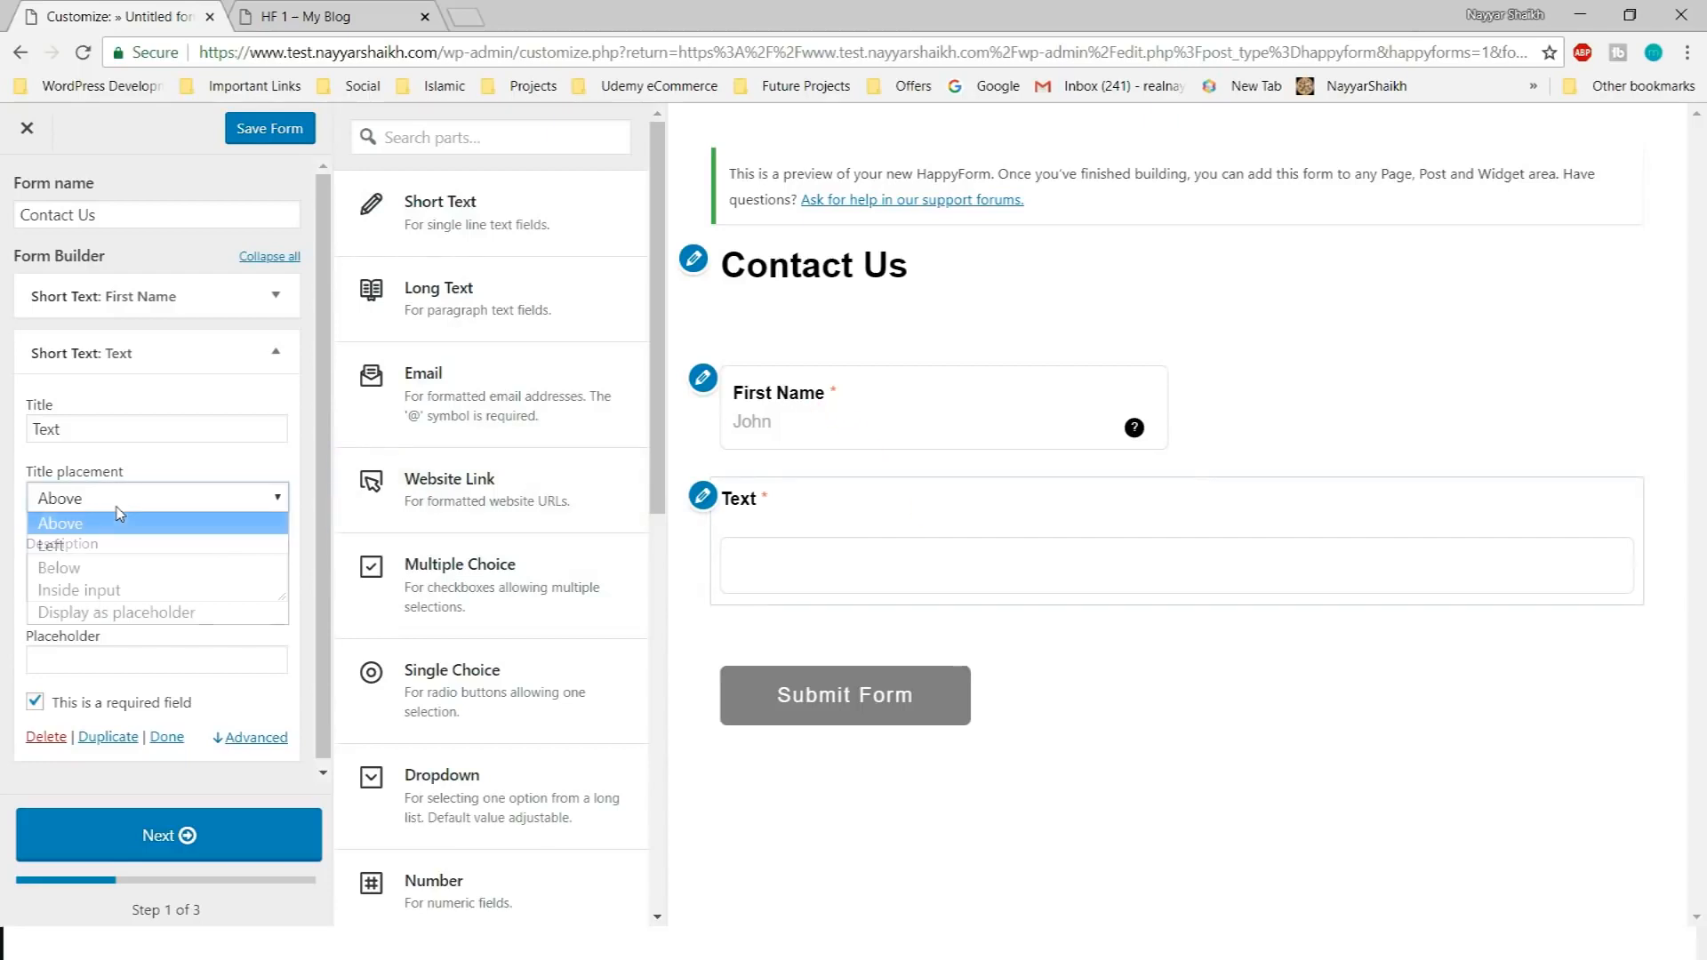
click(123, 520)
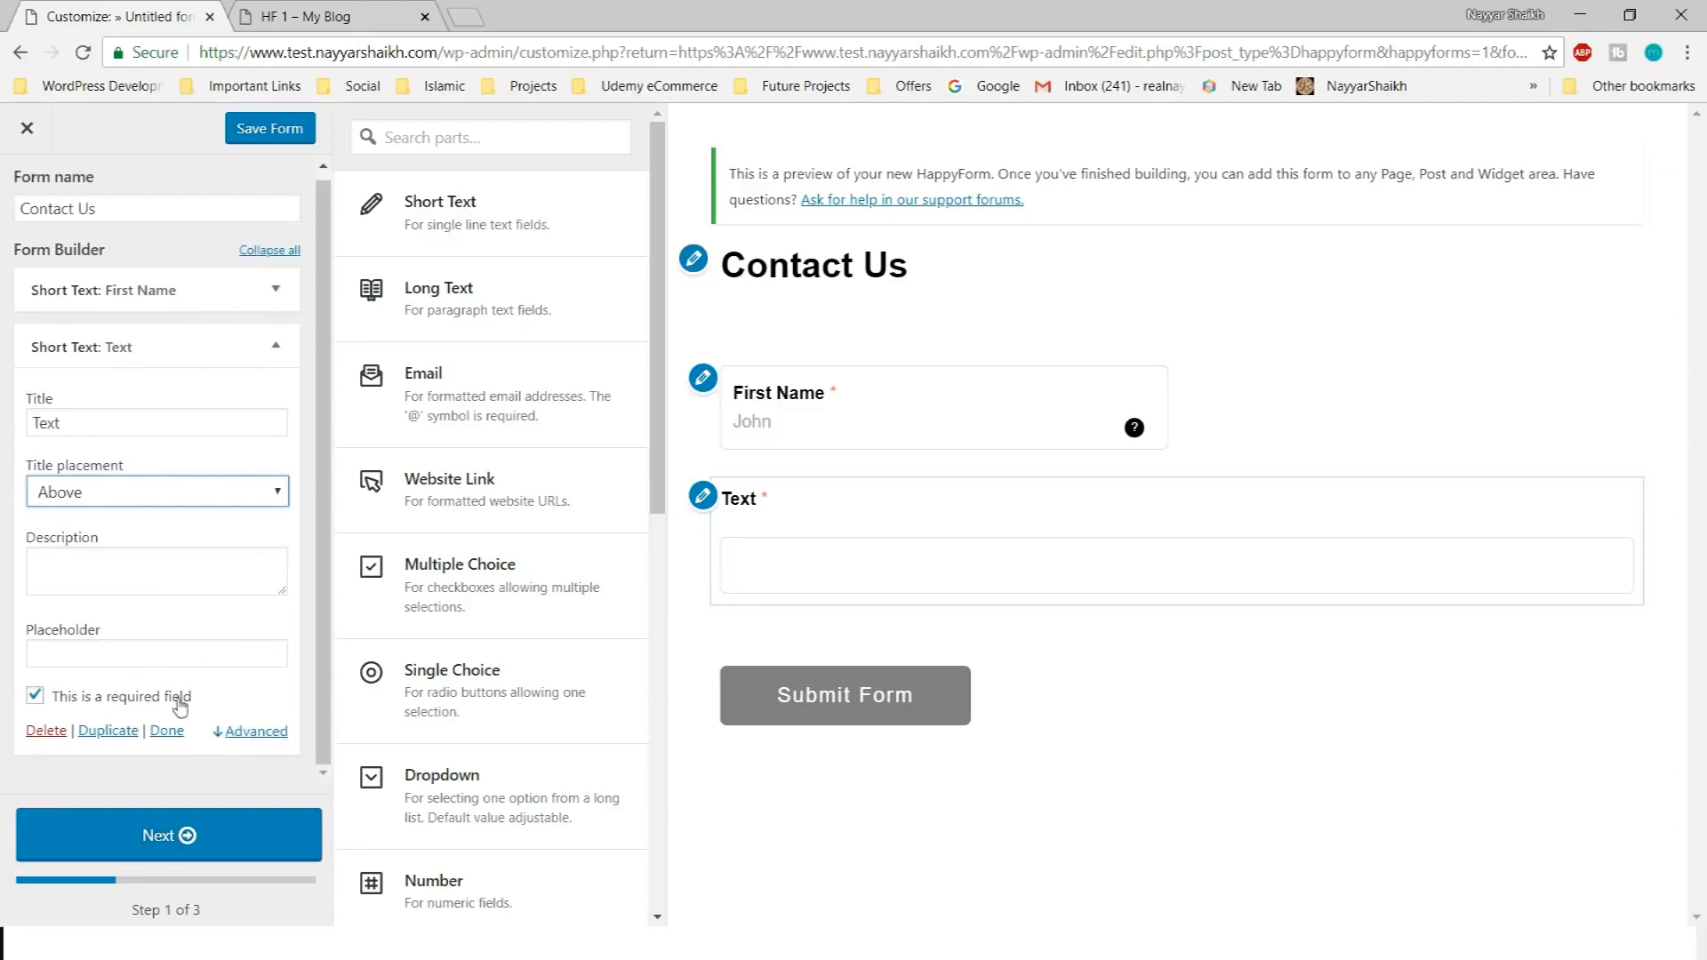
click(44, 730)
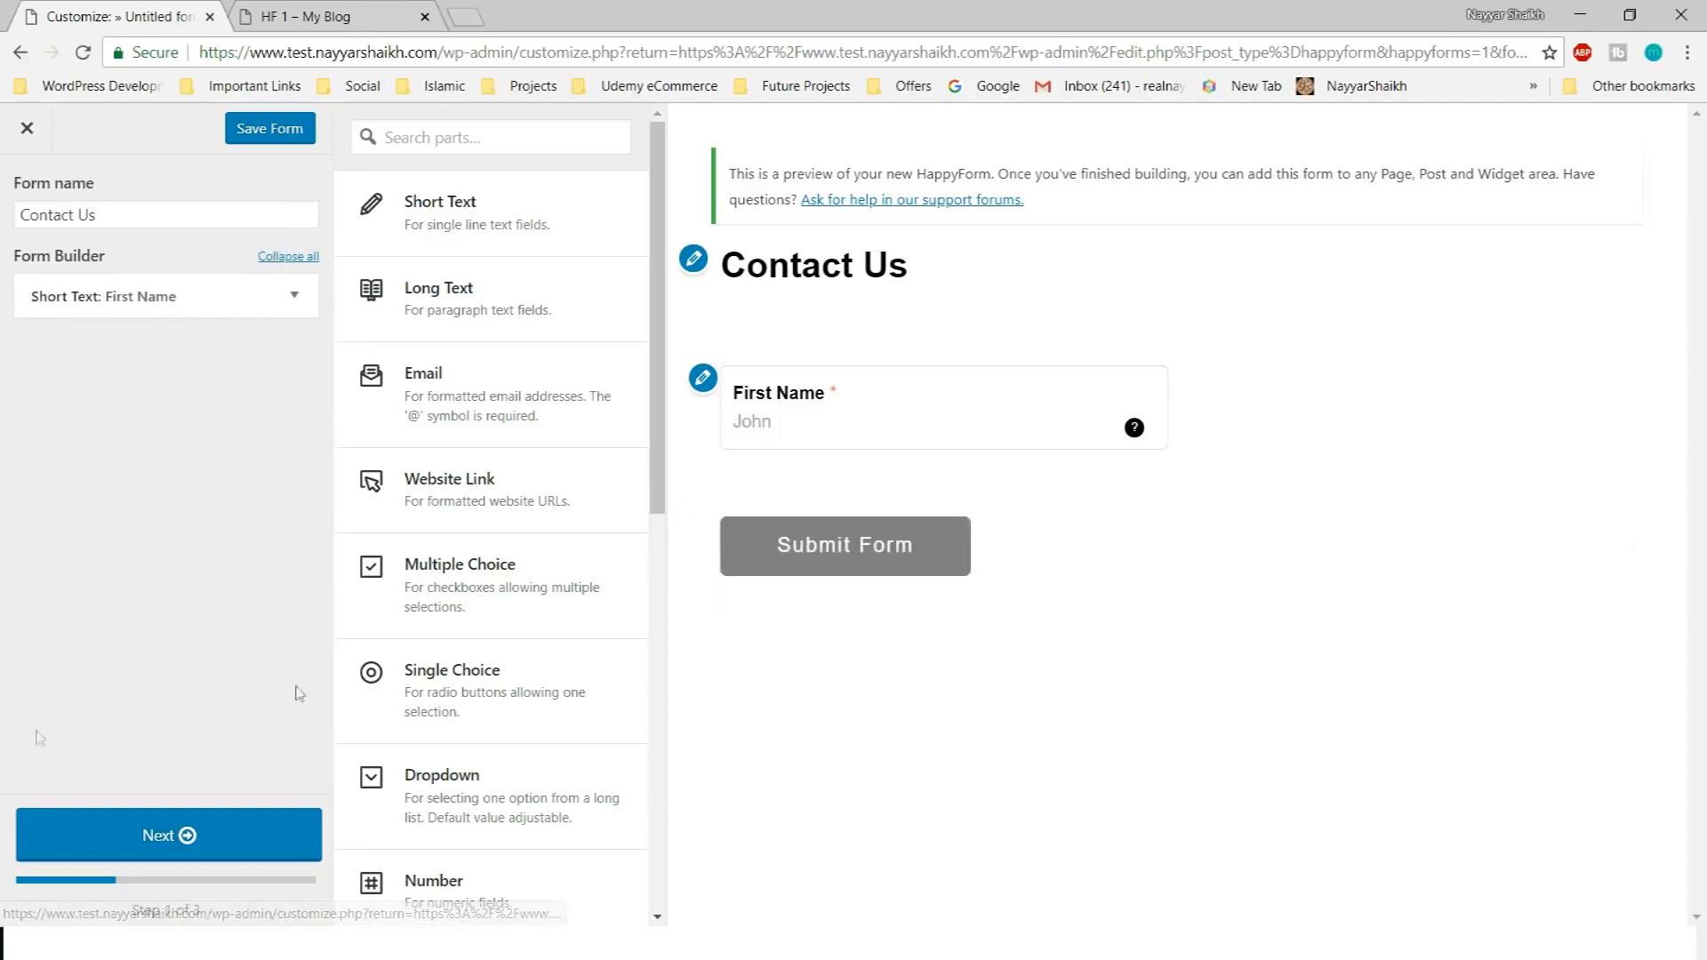
Duplicate First Name and retitle the copy 'Last Name' with description 'Enter Your Last Name Here'
click(277, 293)
scroll(223, 571, down, 3)
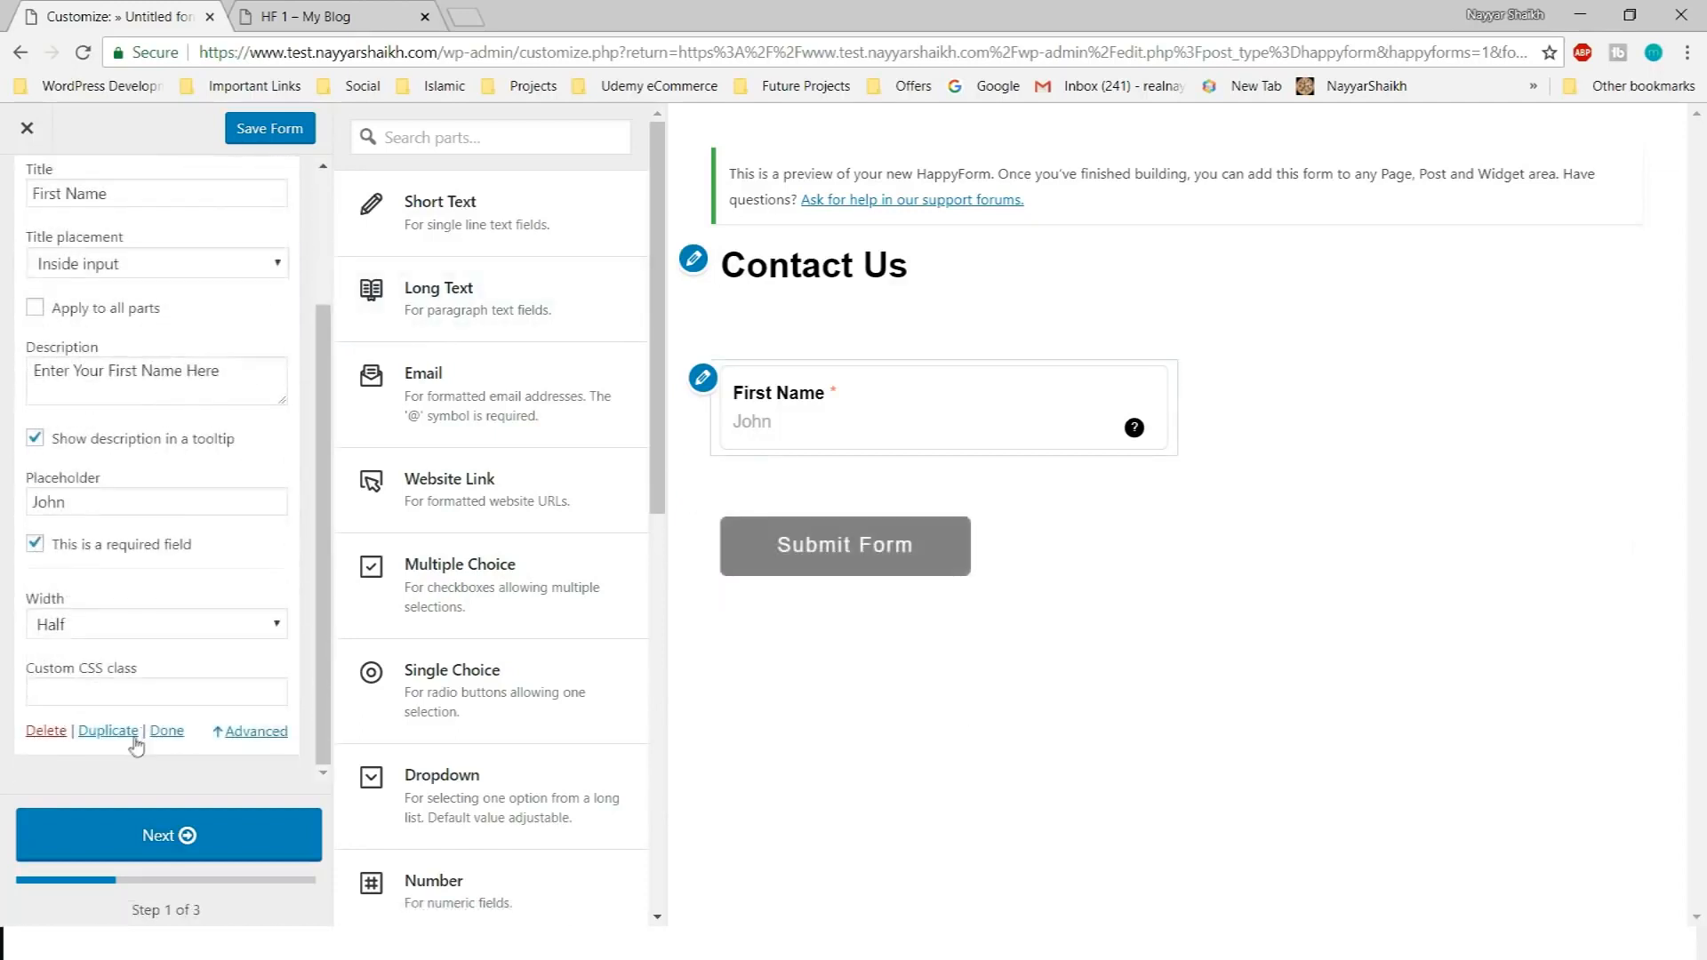
click(127, 729)
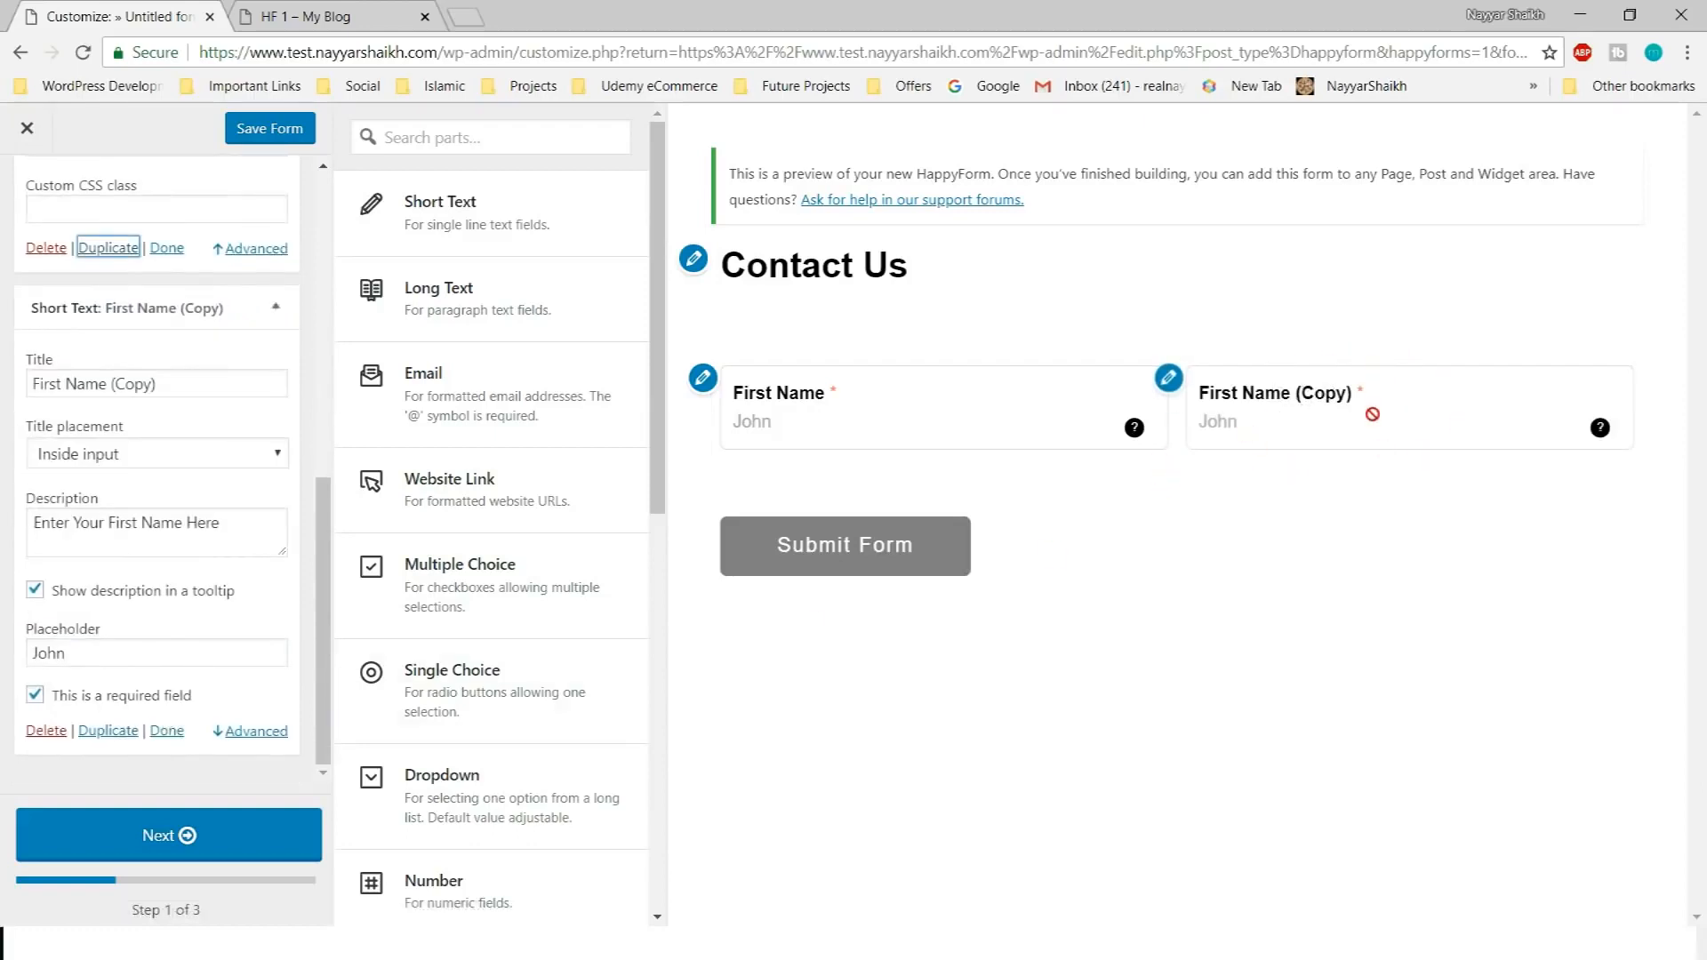
triple_click(190, 388)
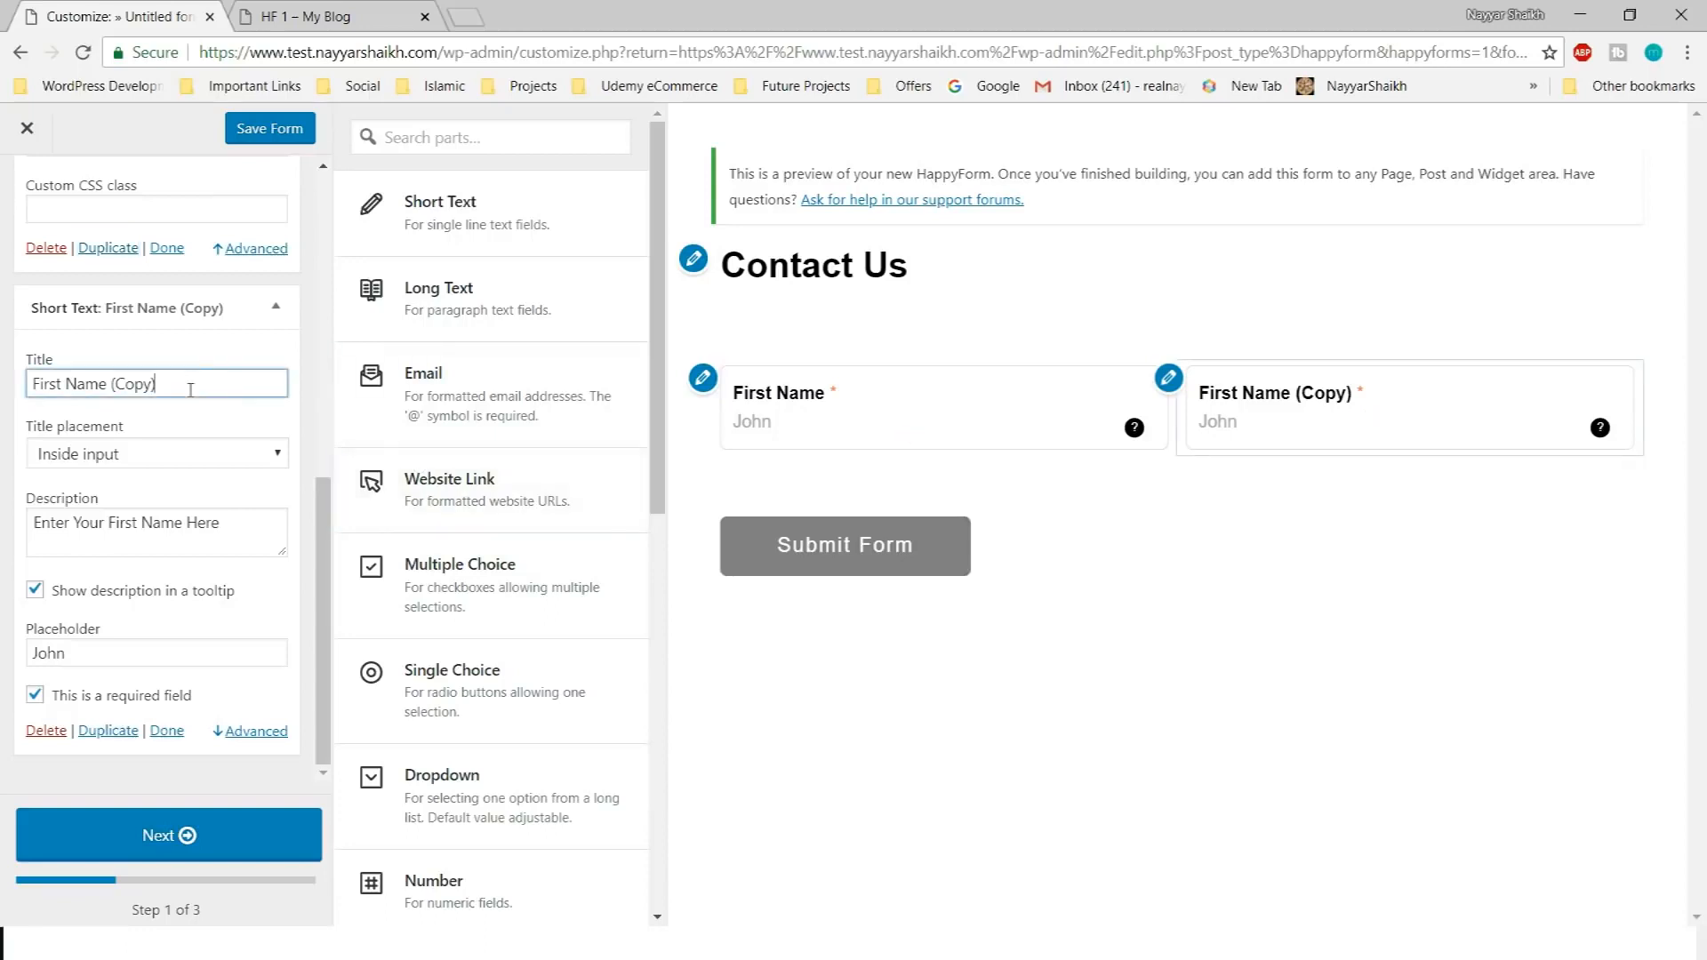
text(Last)
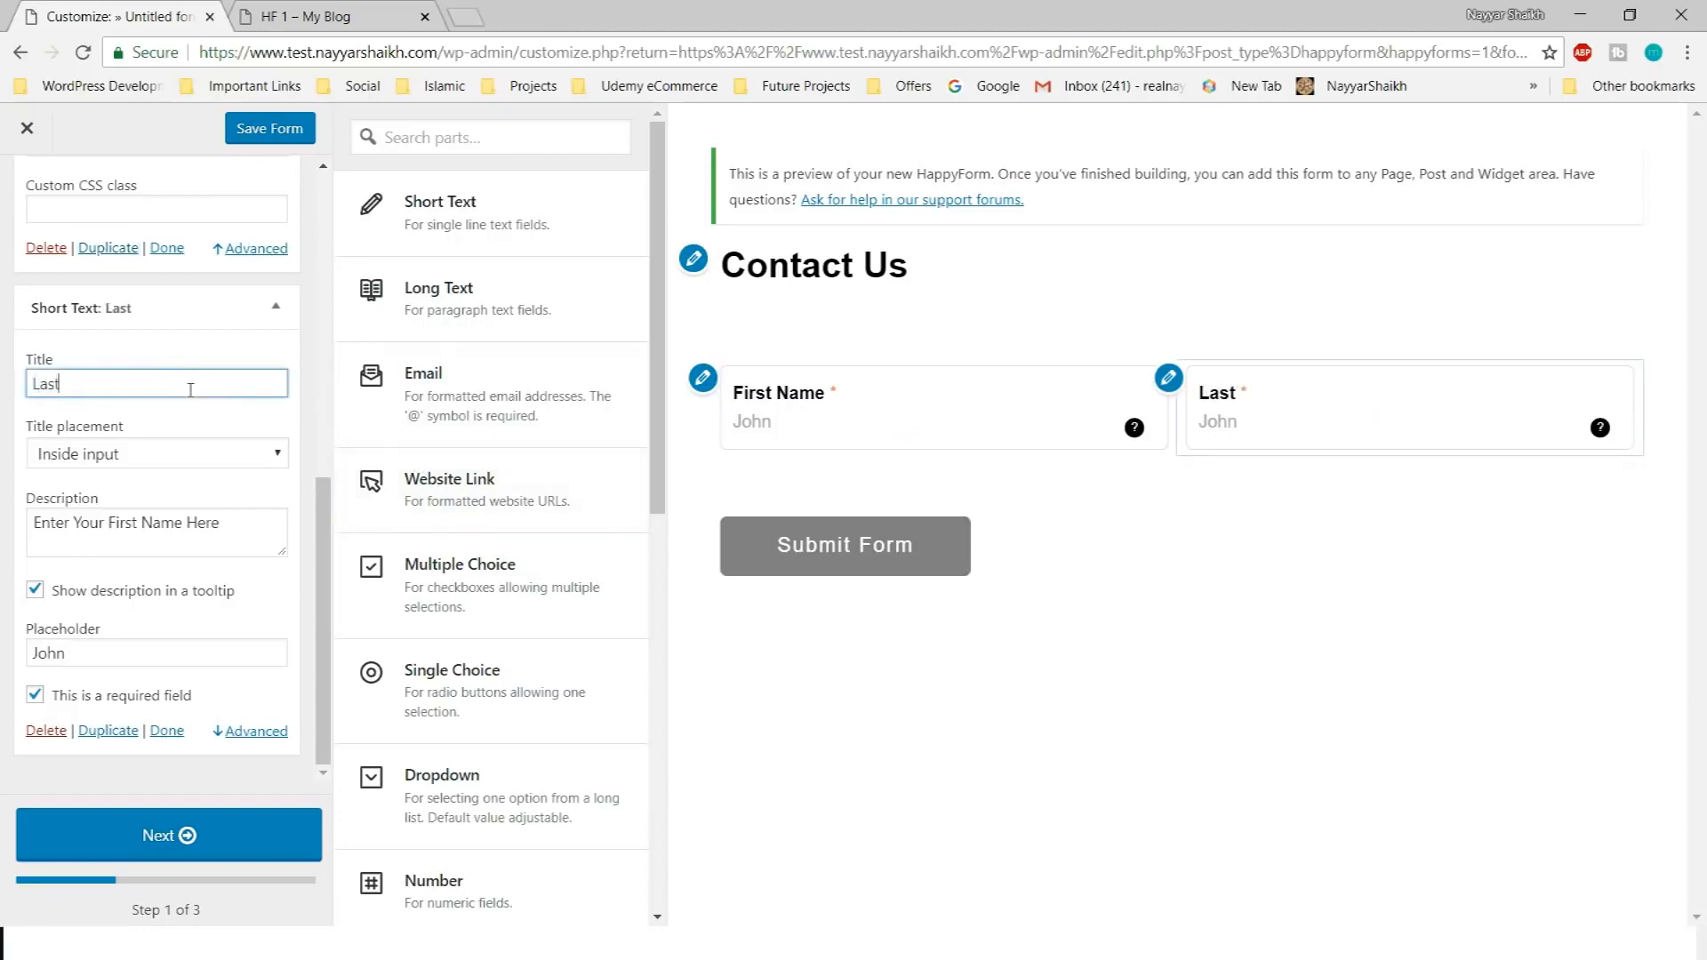
text( Name)
drag(108, 523, 151, 523)
text(Last)
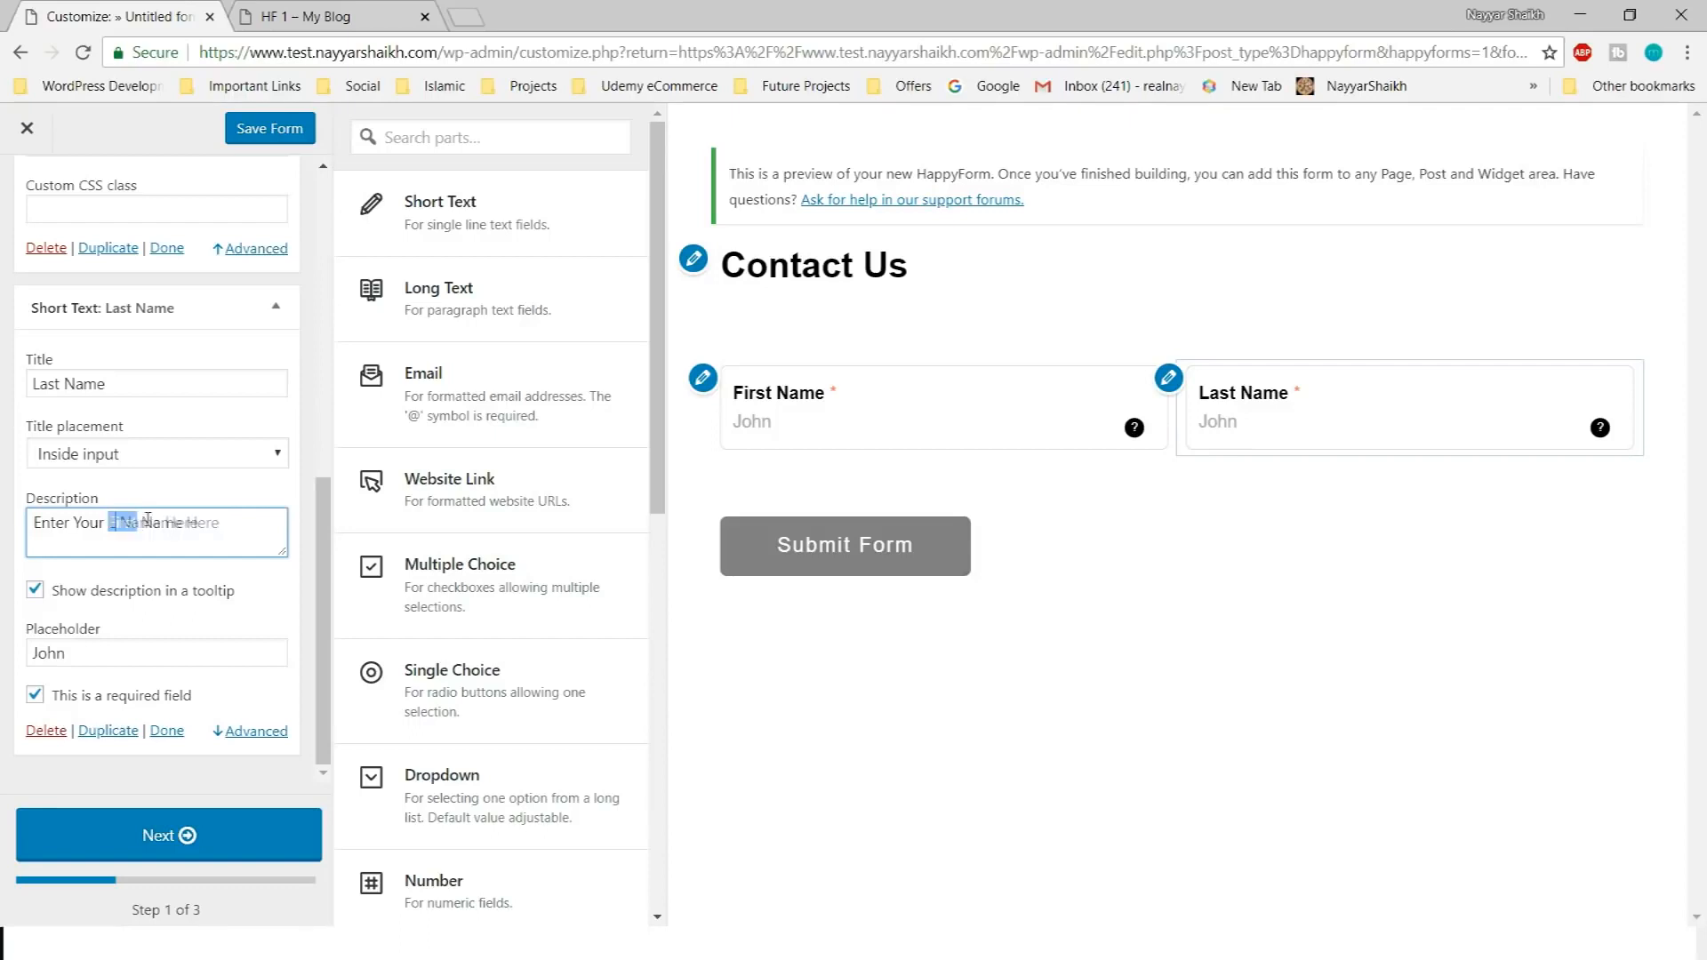
Set the Last Name placeholder to Doe and collapse both name fields
mouse_move(1600, 434)
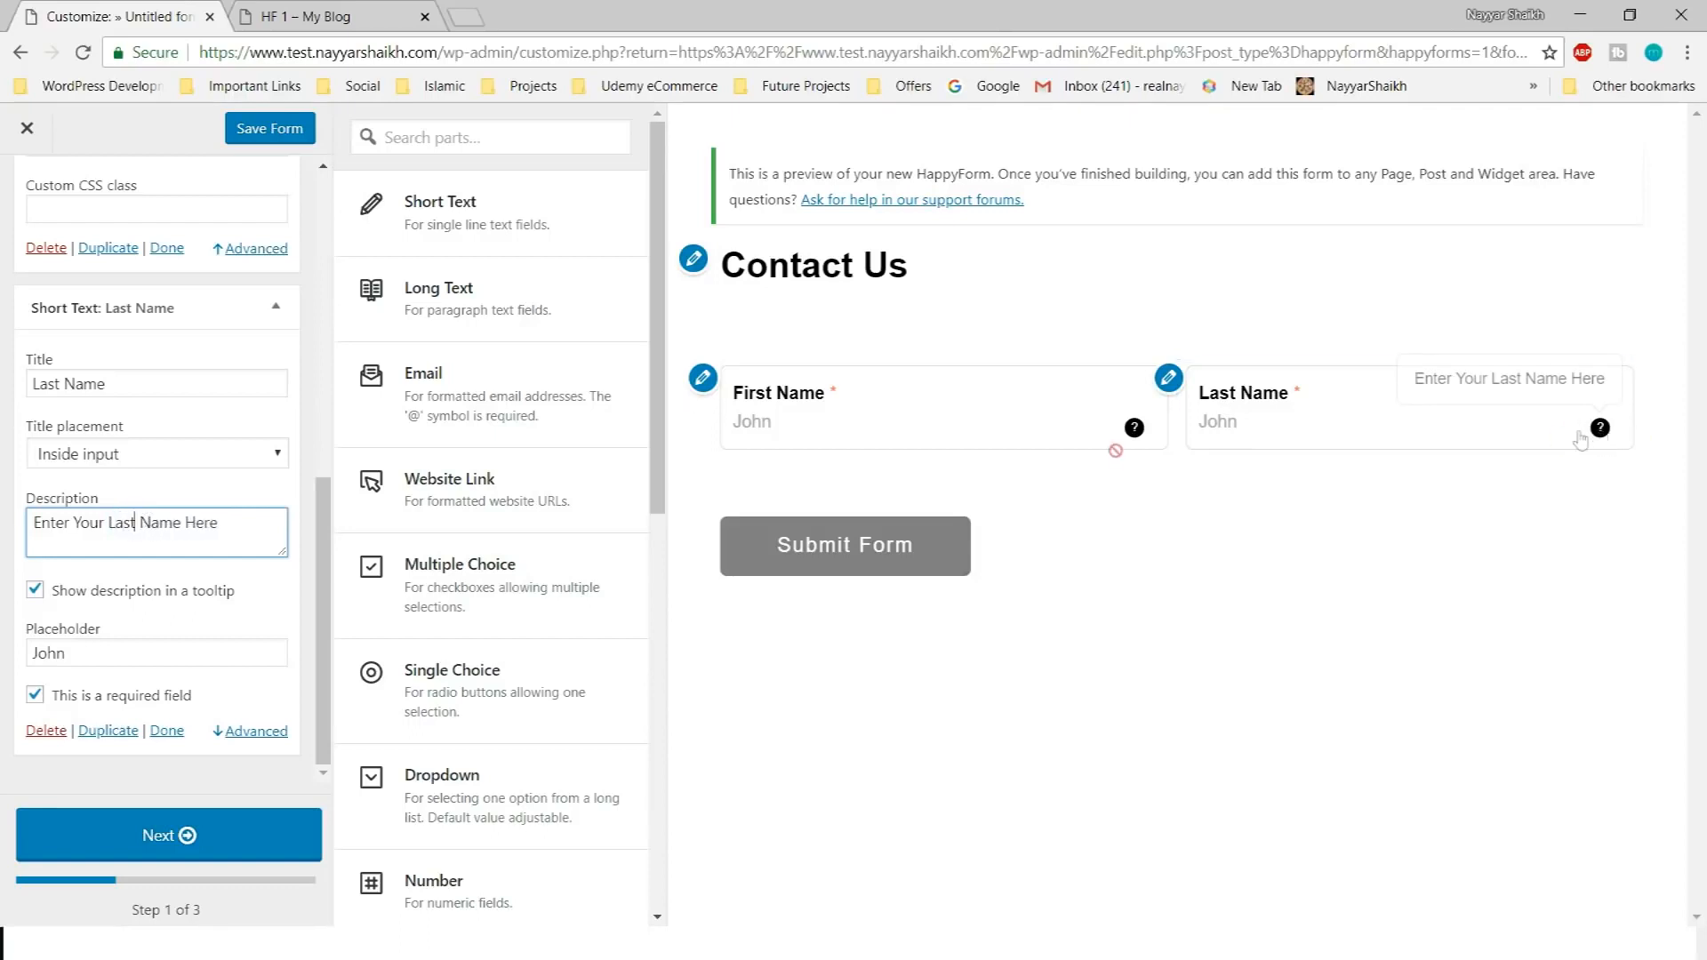
click(150, 655)
key(ctrl+a)
text(D)
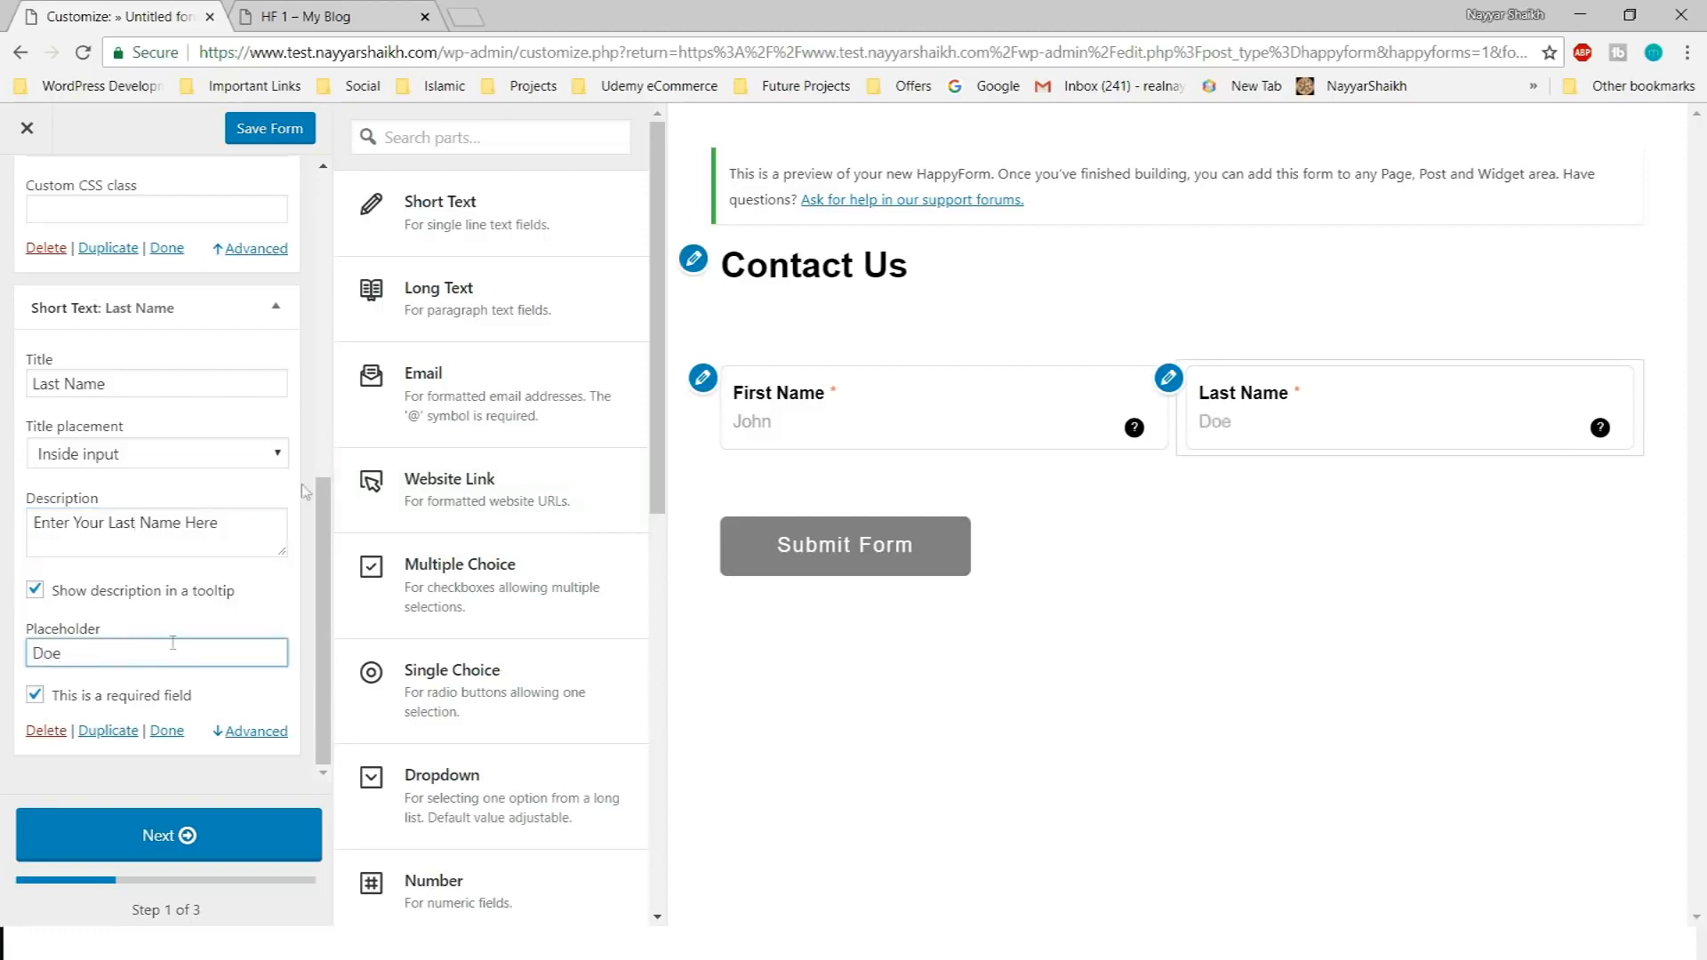
click(275, 306)
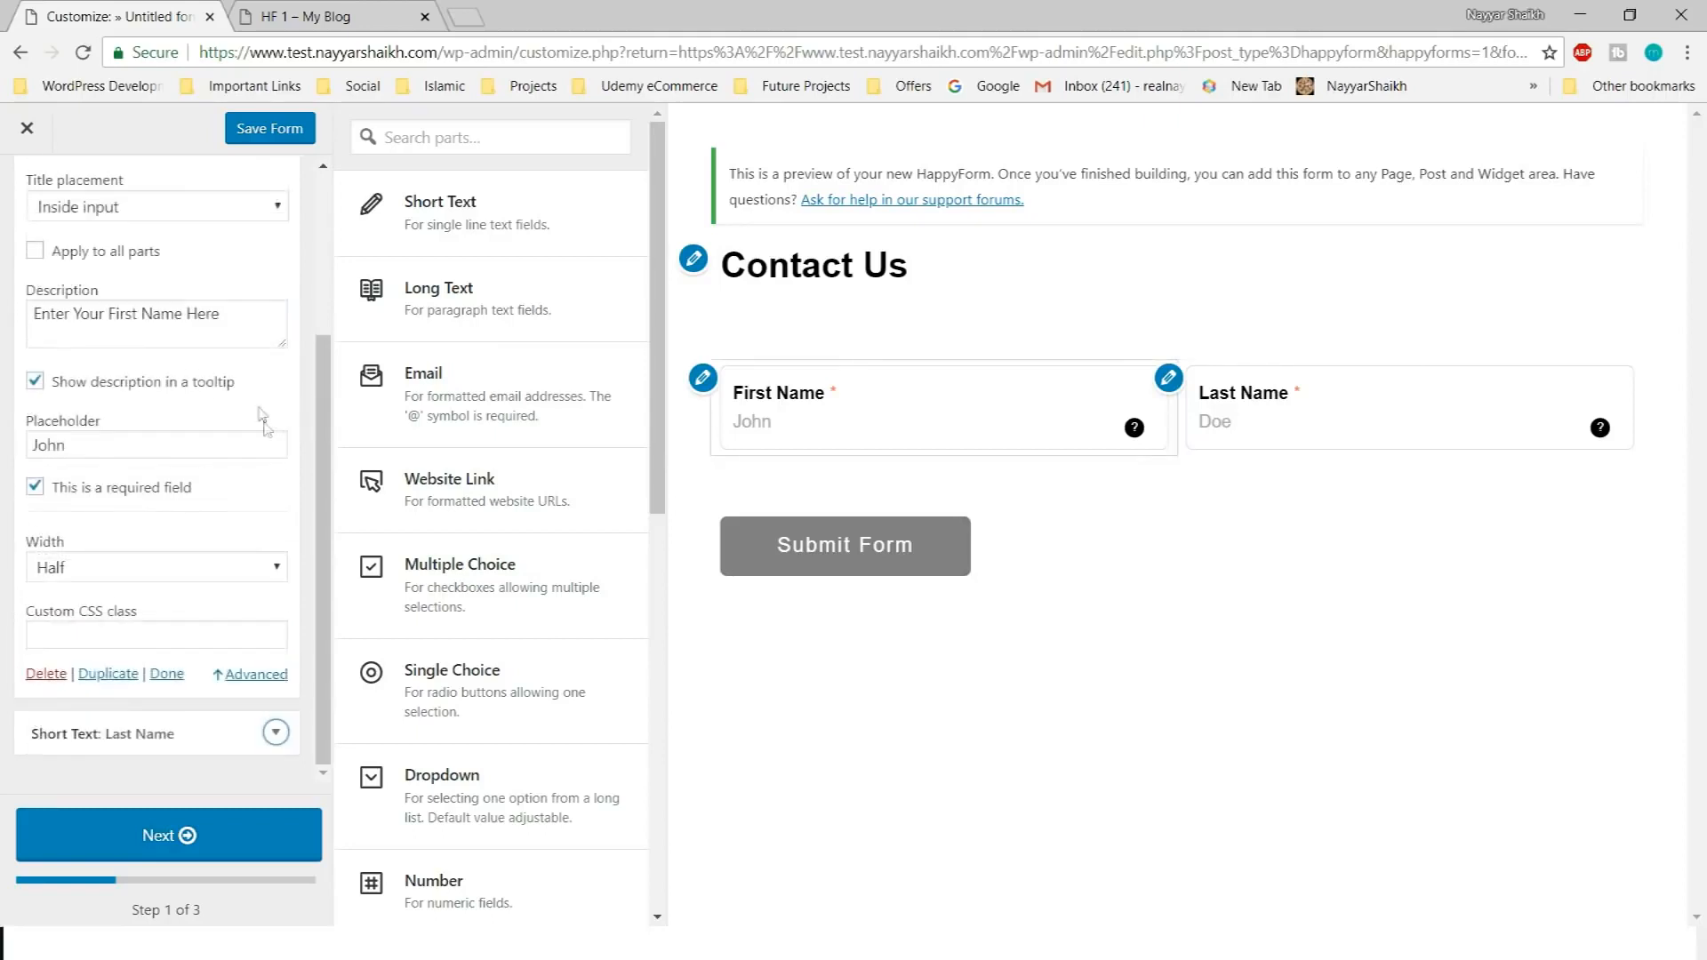
scroll(263, 418, up, 5)
click(293, 294)
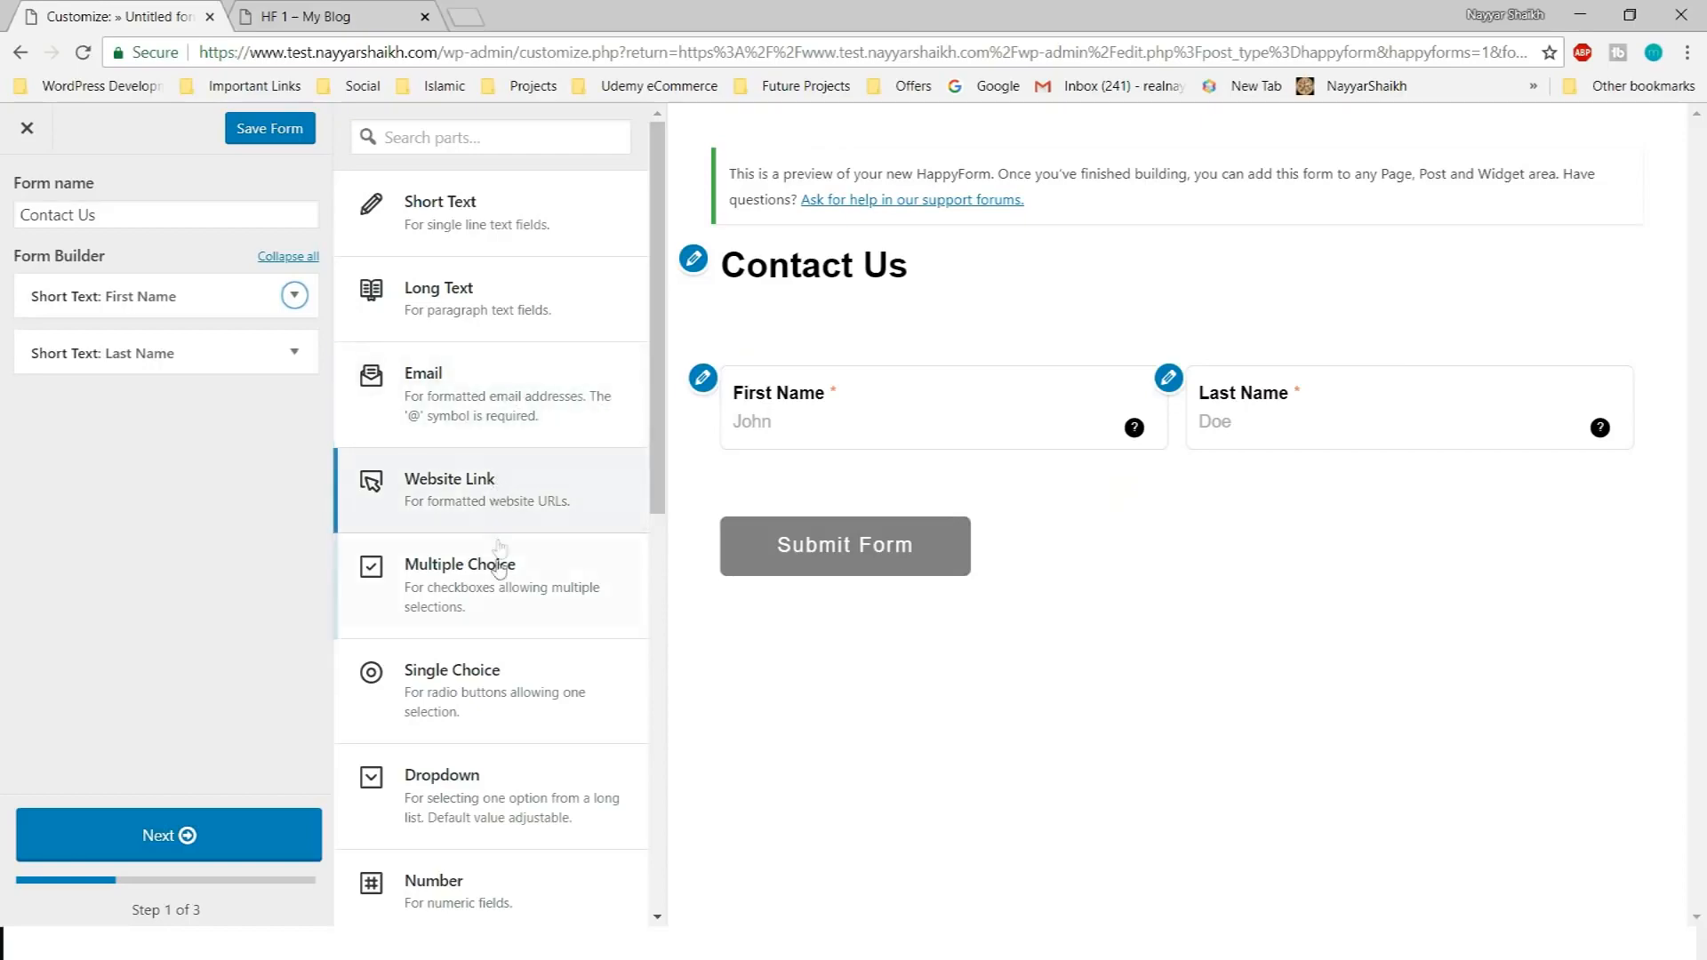
scroll(503, 613, down, 4)
scroll(506, 648, up, 4)
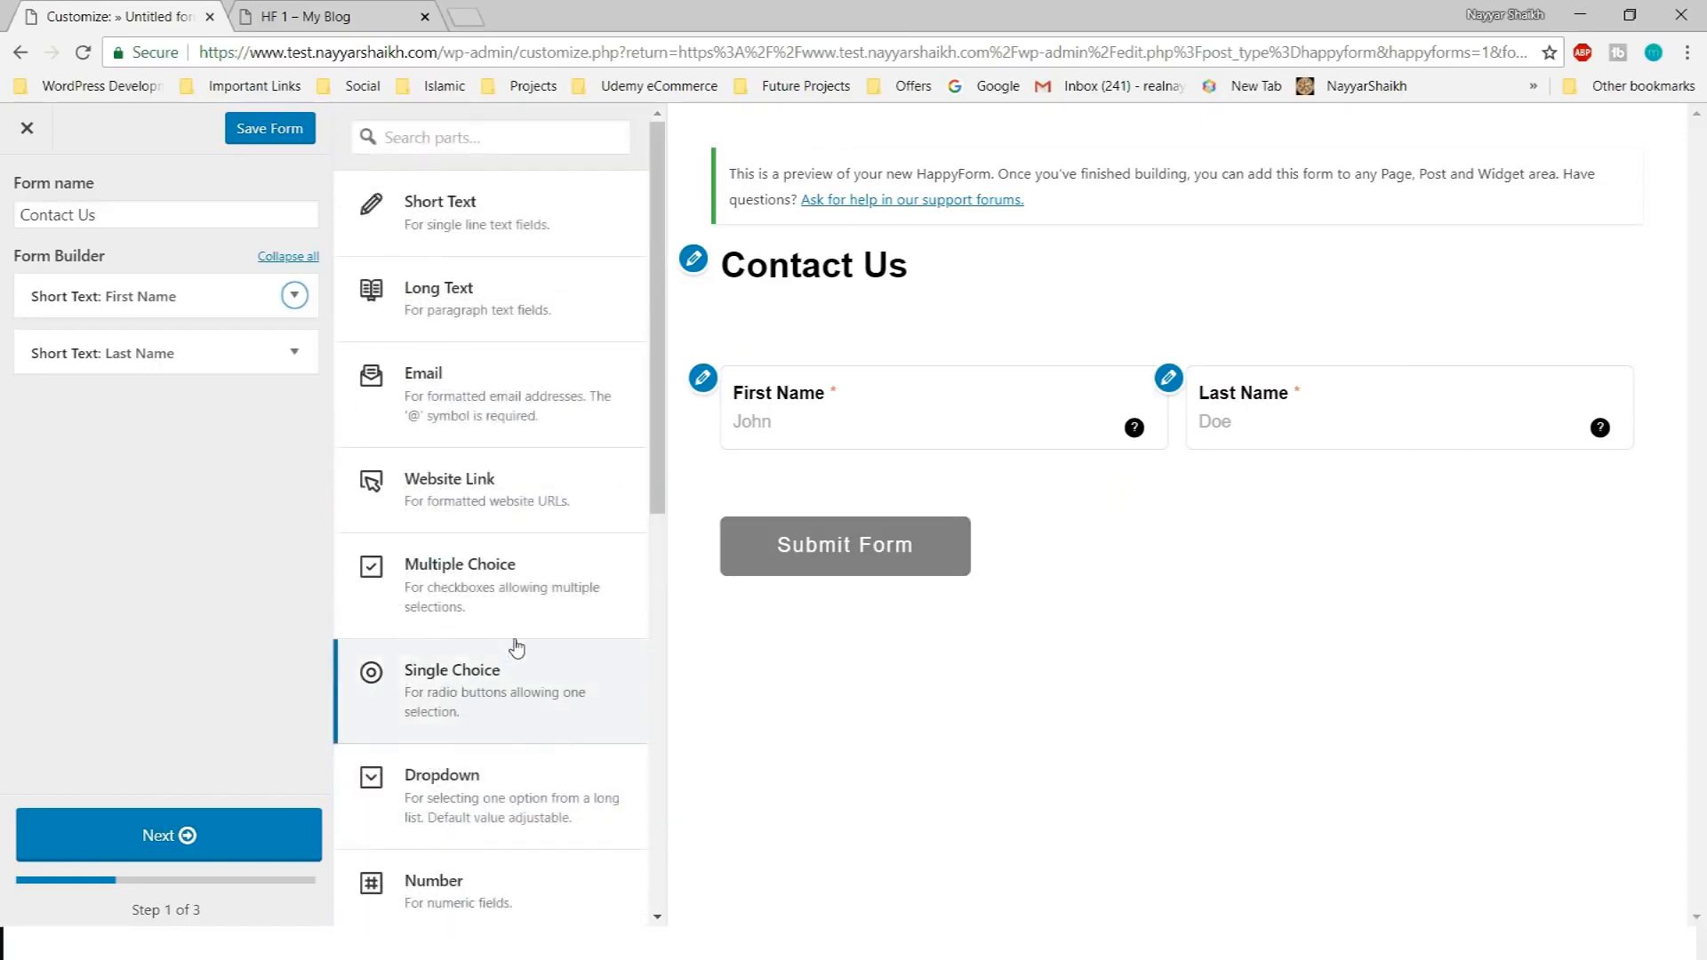
click(505, 216)
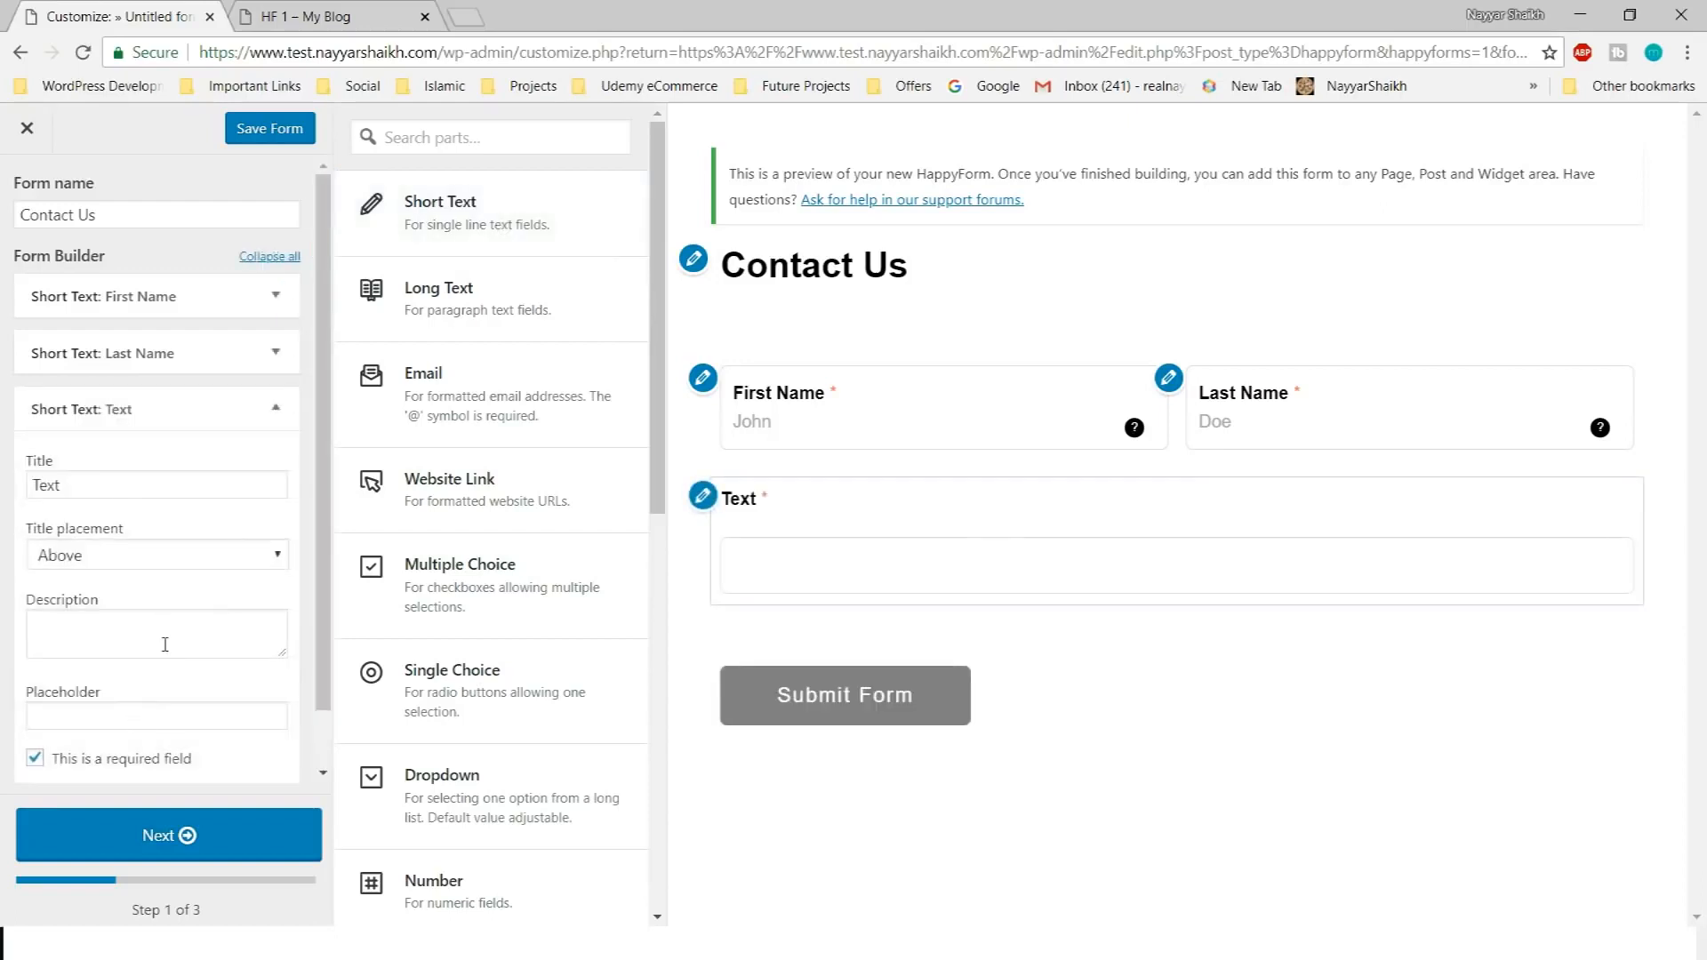
click(136, 484)
double_click(136, 484)
text(Pho)
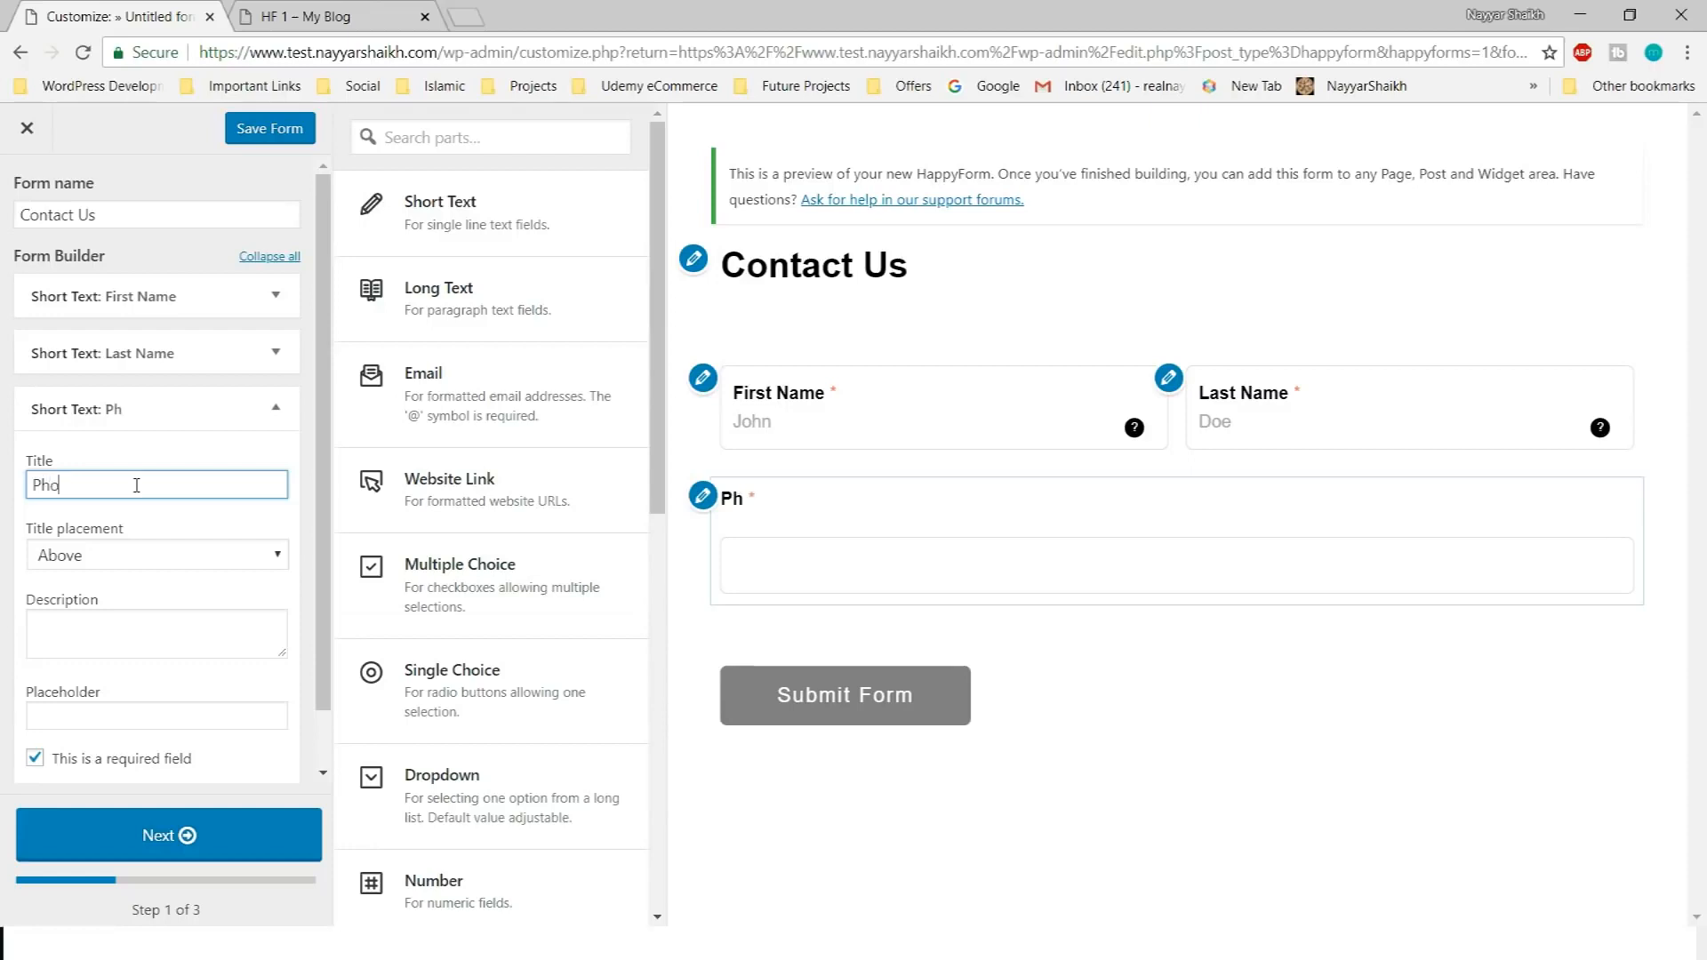
text(ne Number)
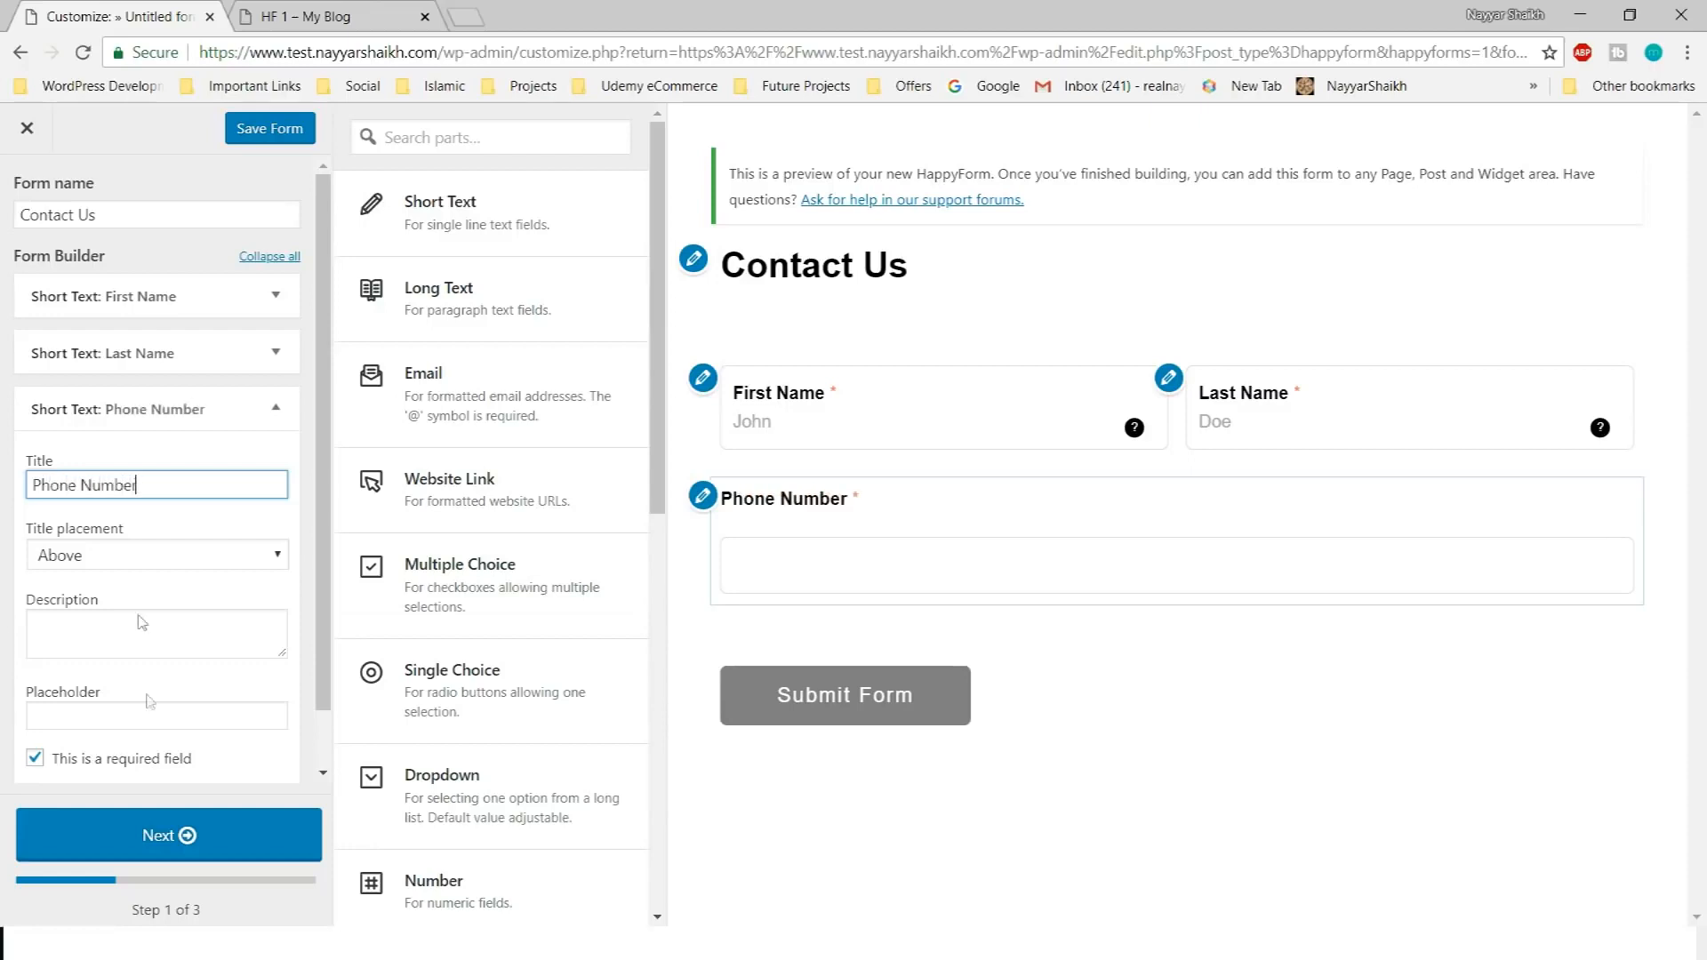
scroll(149, 704, down, 1)
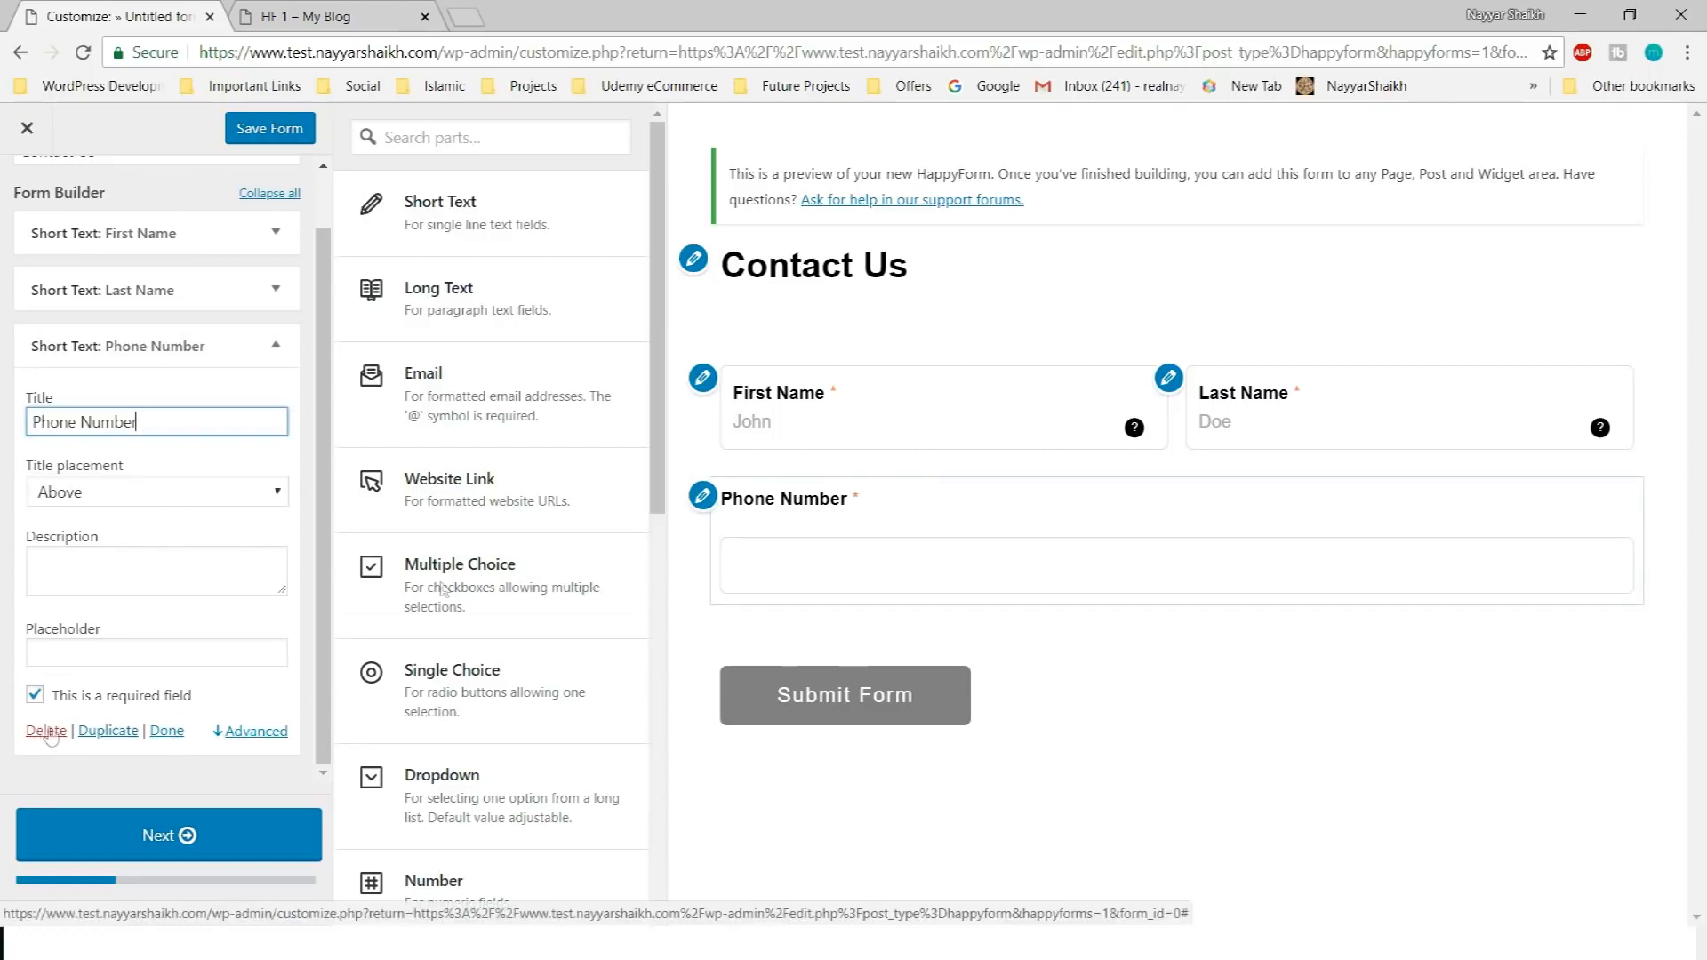
click(849, 577)
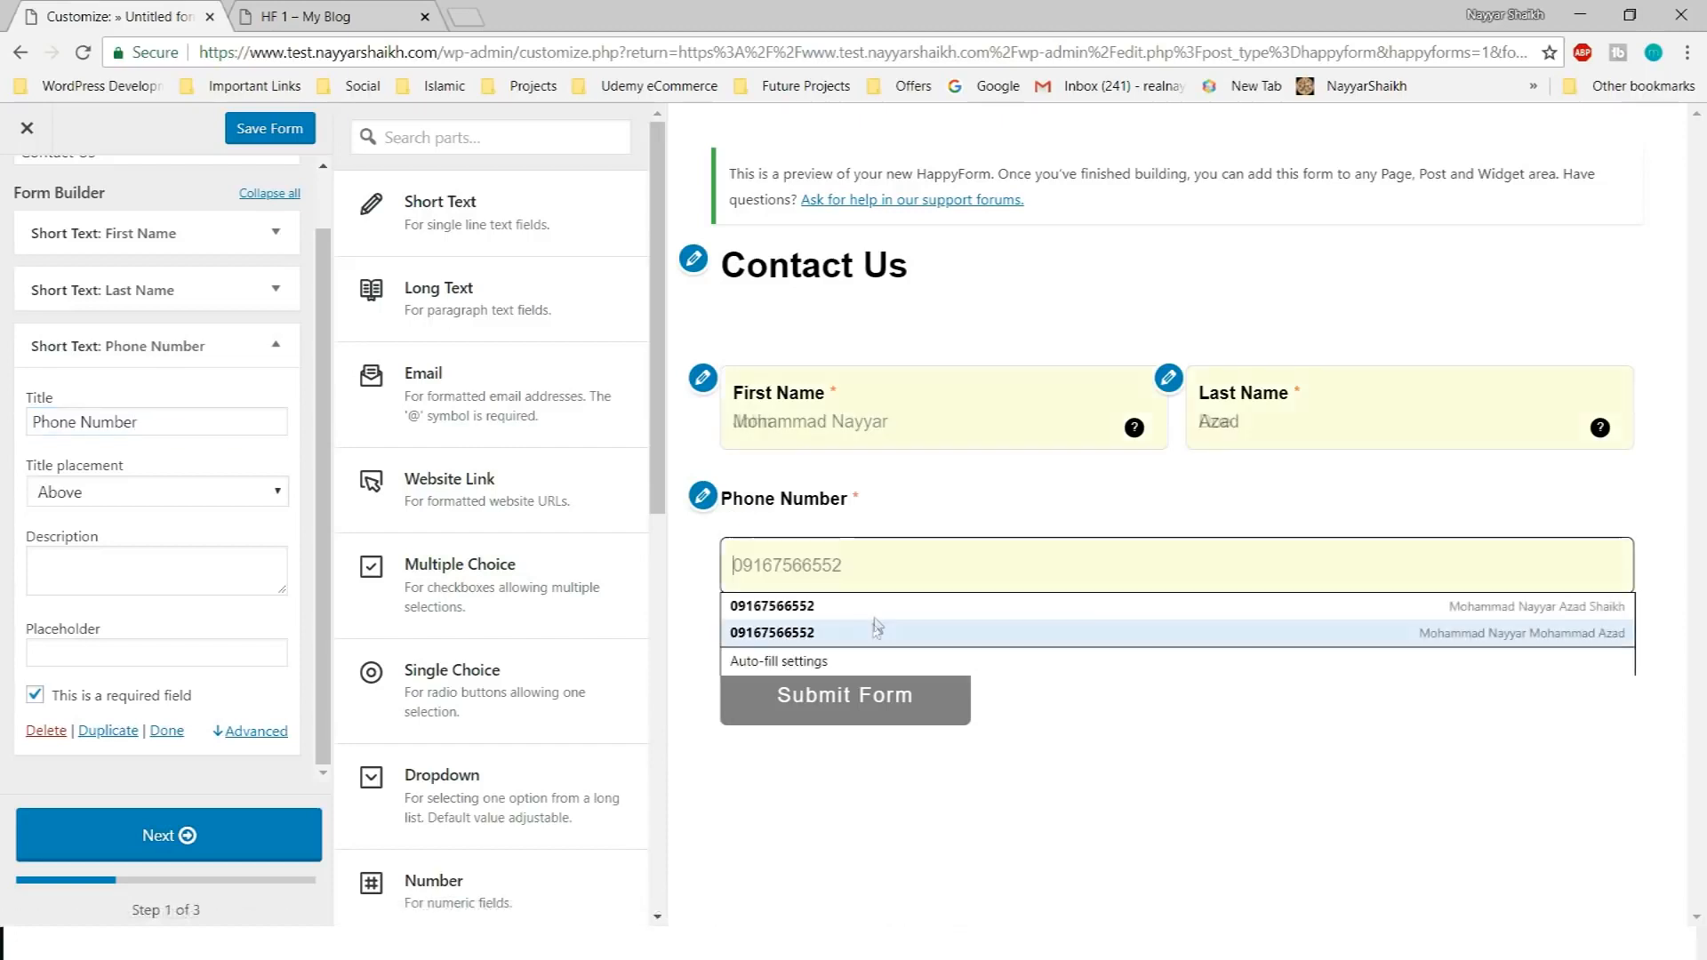
click(881, 521)
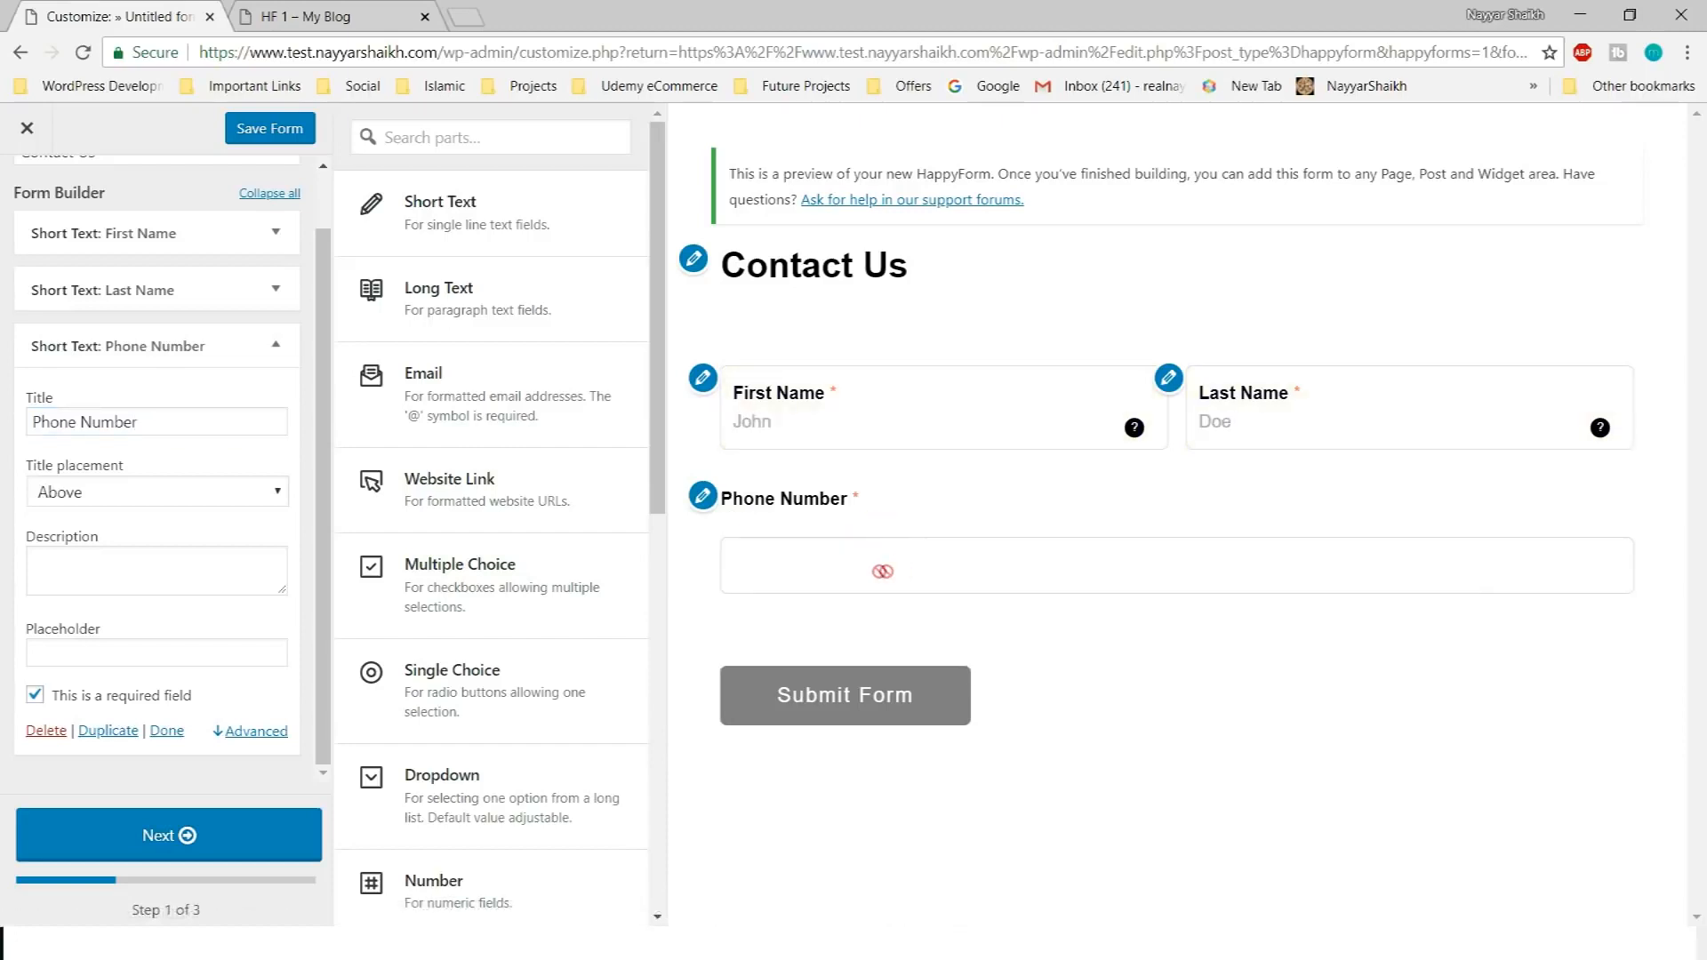
click(30, 733)
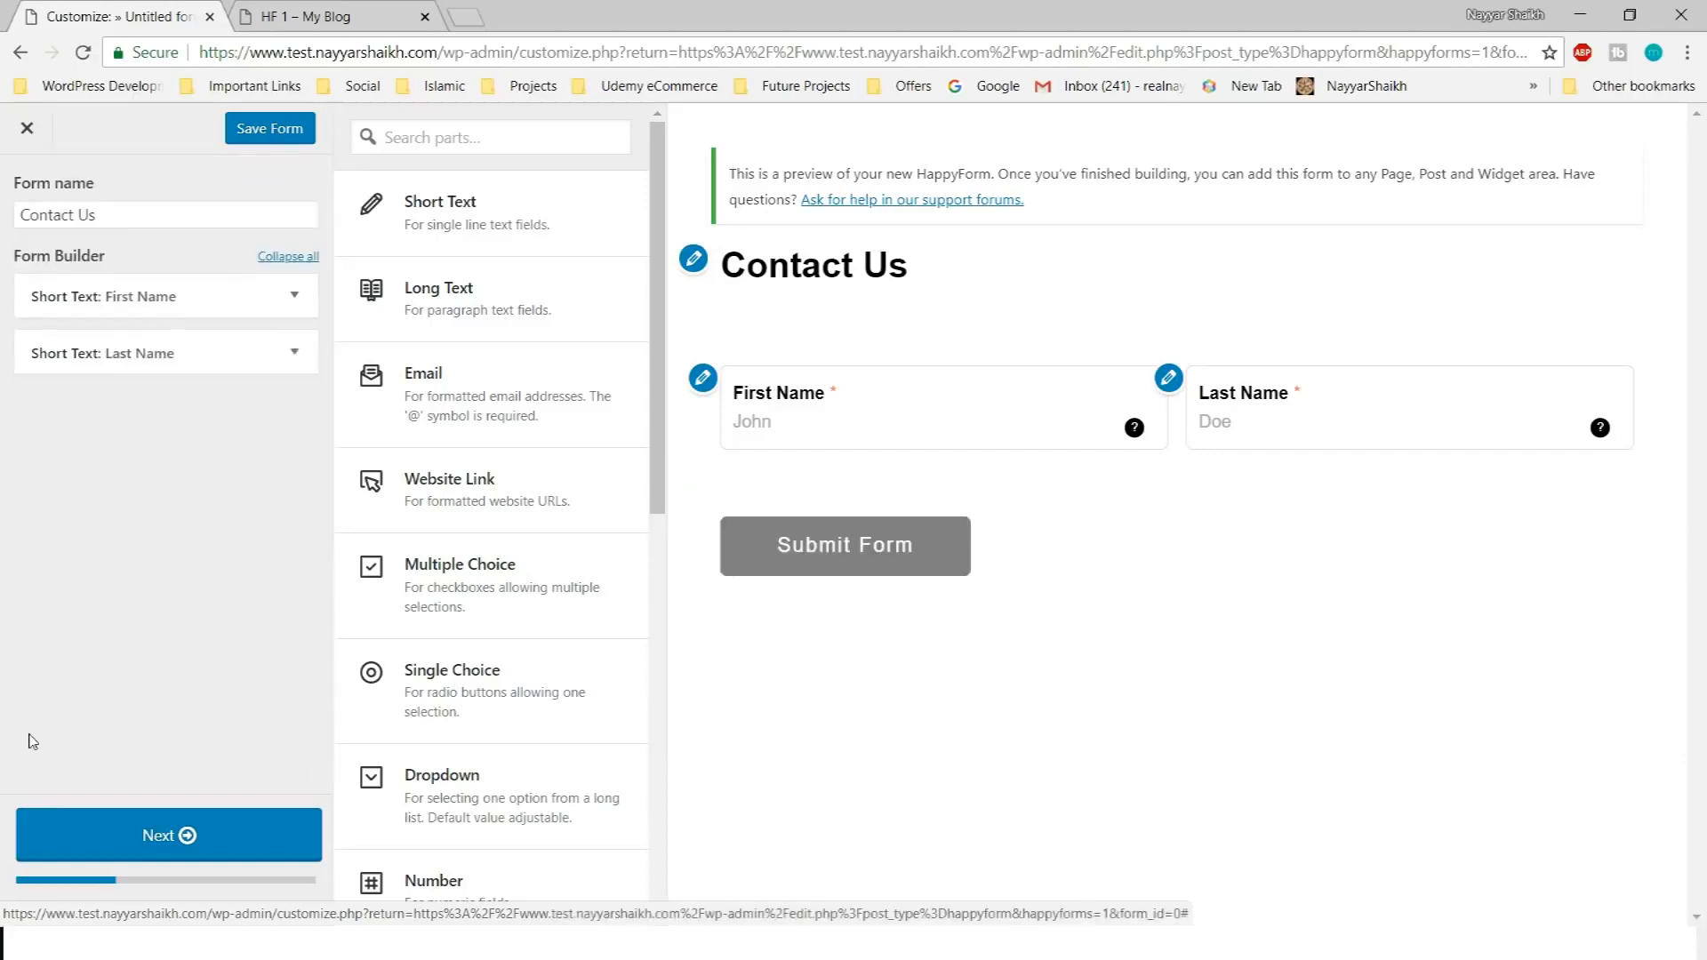
Add a Phone field to the form and title it Phone Number
scroll(493, 327, down, 10)
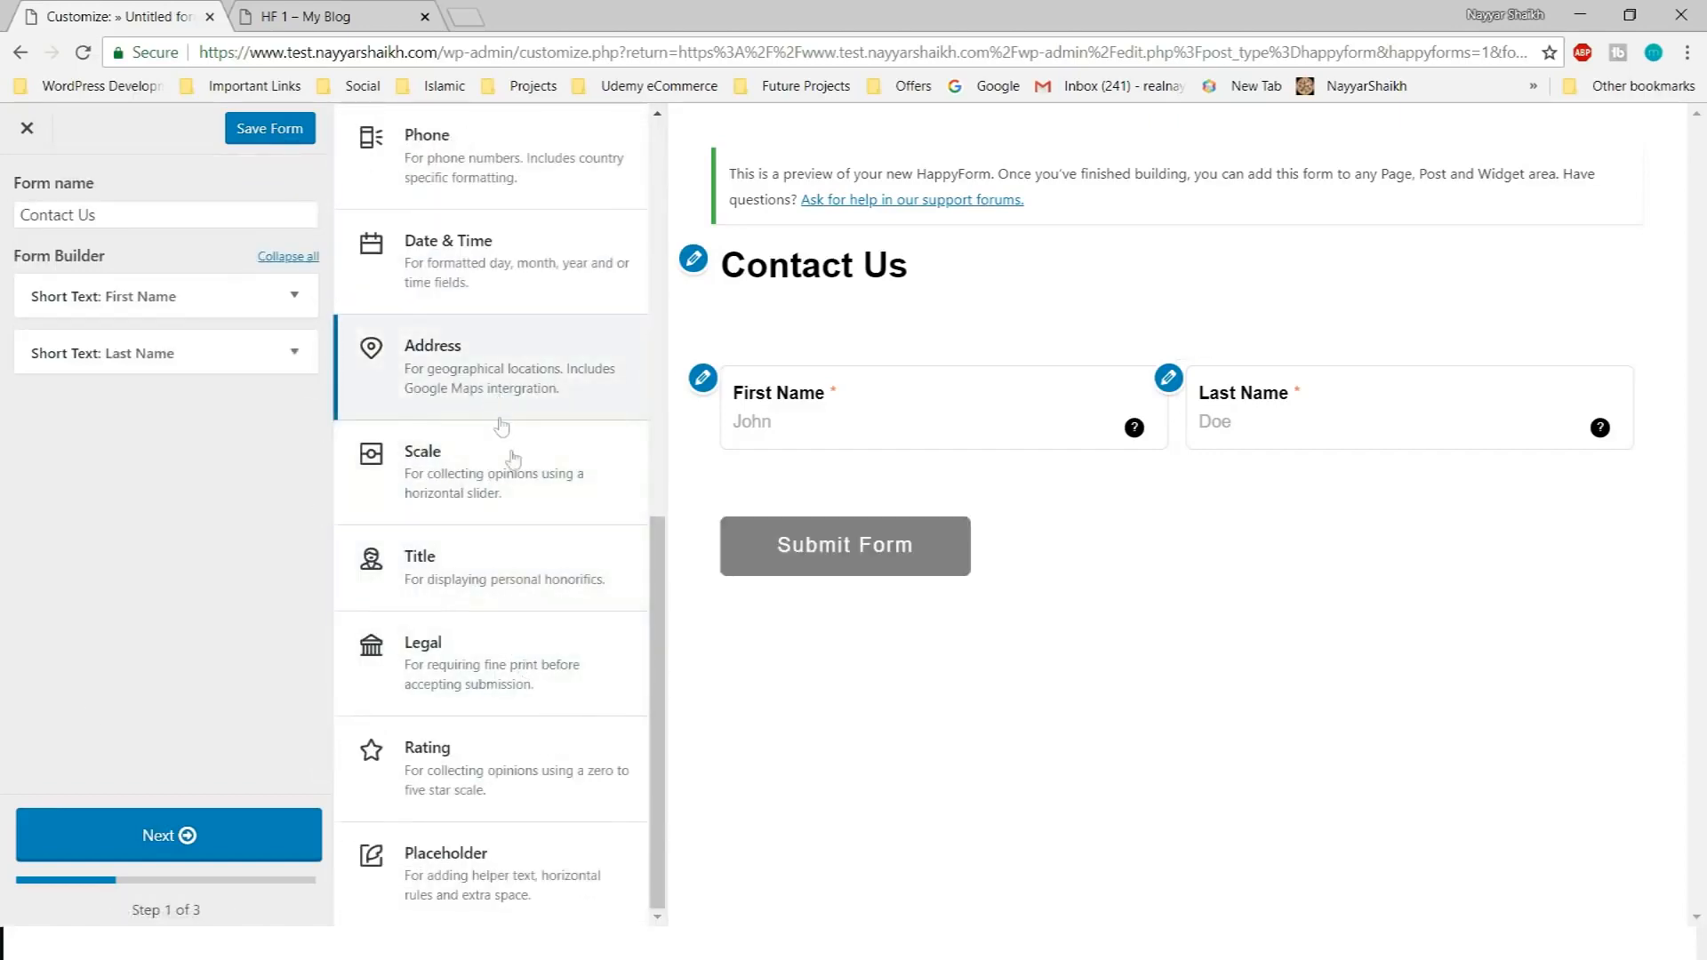
scroll(545, 561, up, 1)
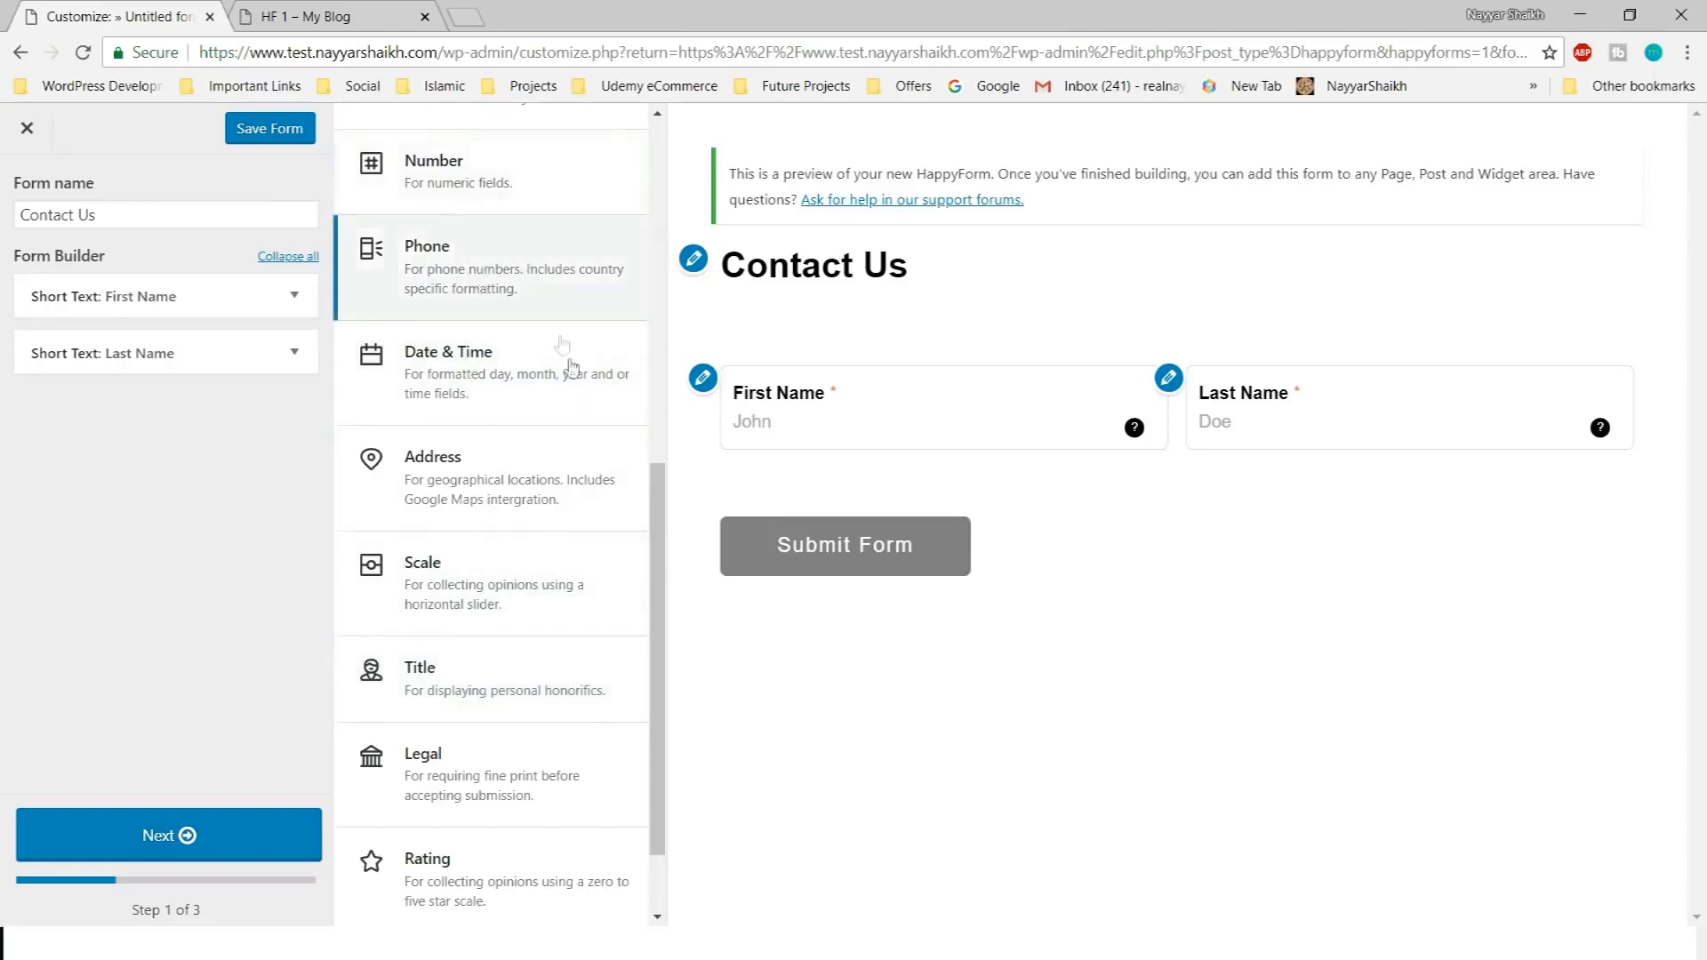
scroll(558, 356, up, 1)
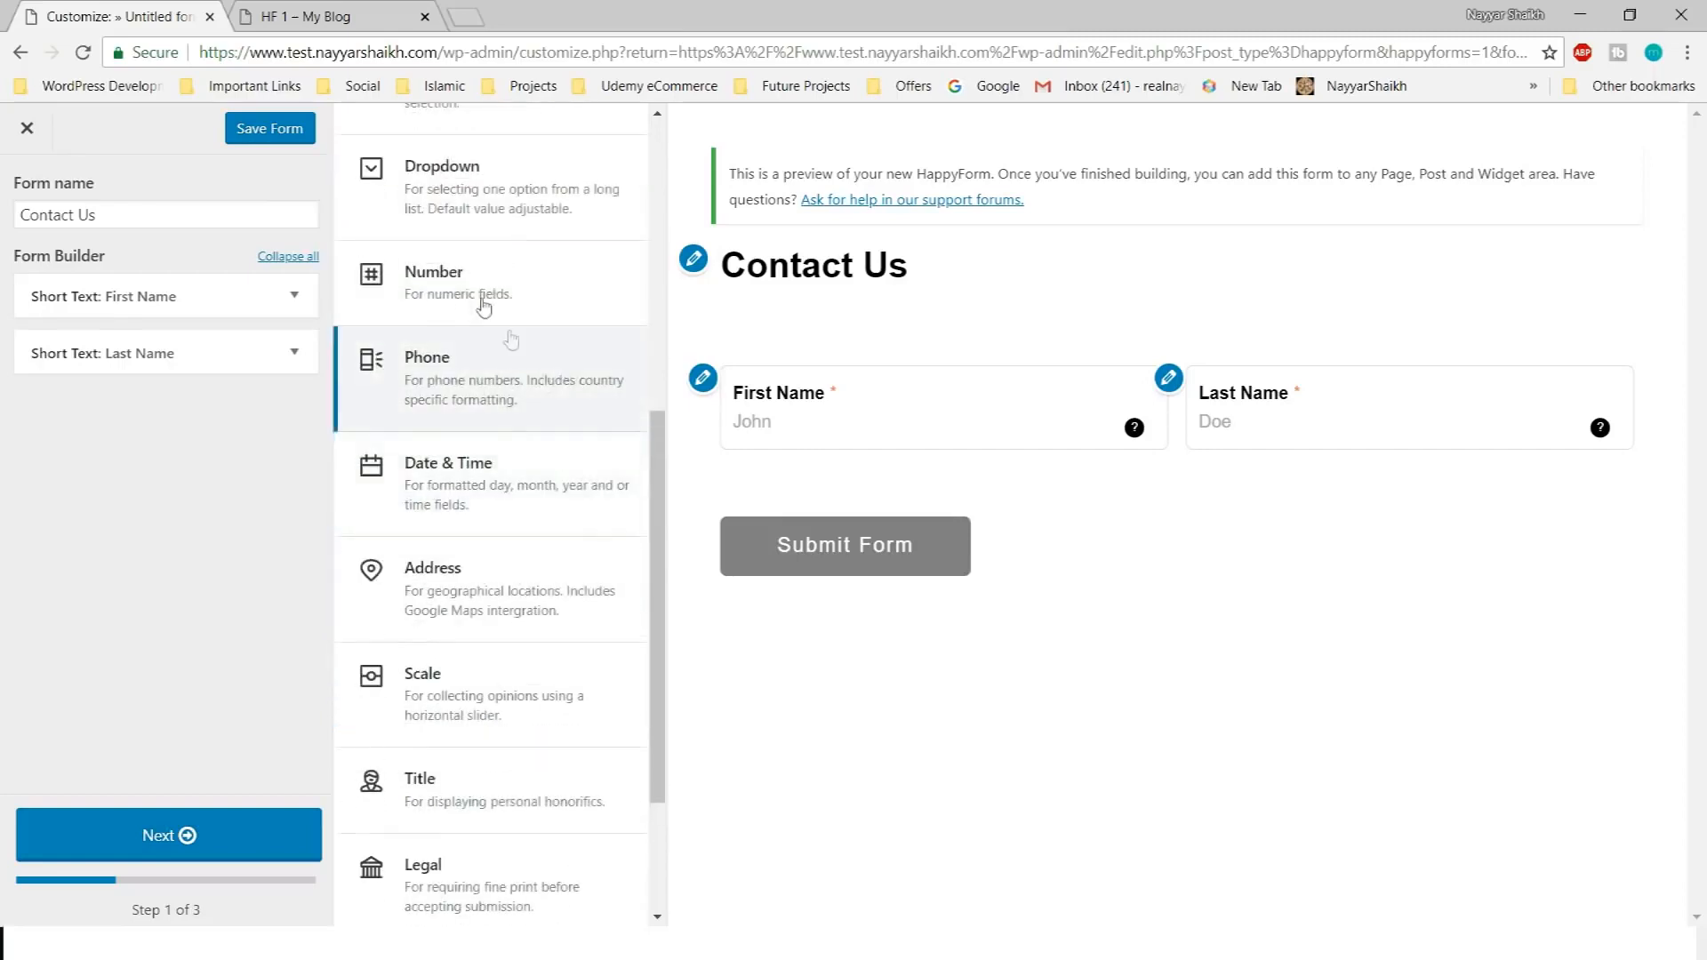
click(520, 411)
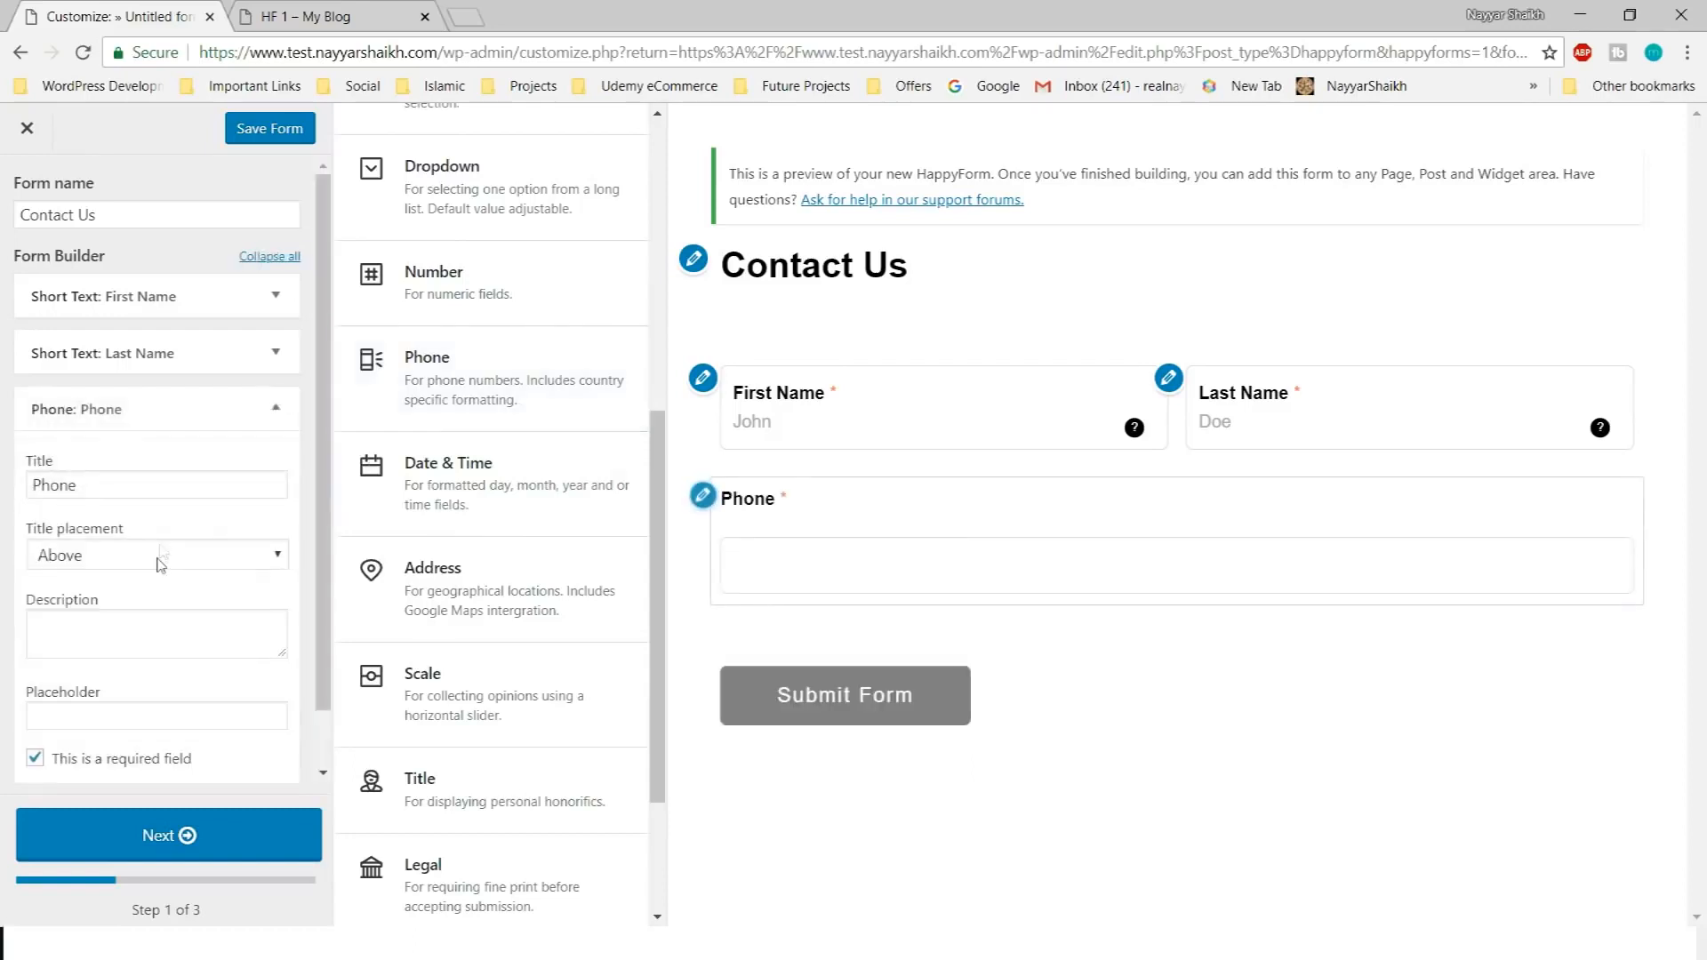
click(198, 421)
text(Number)
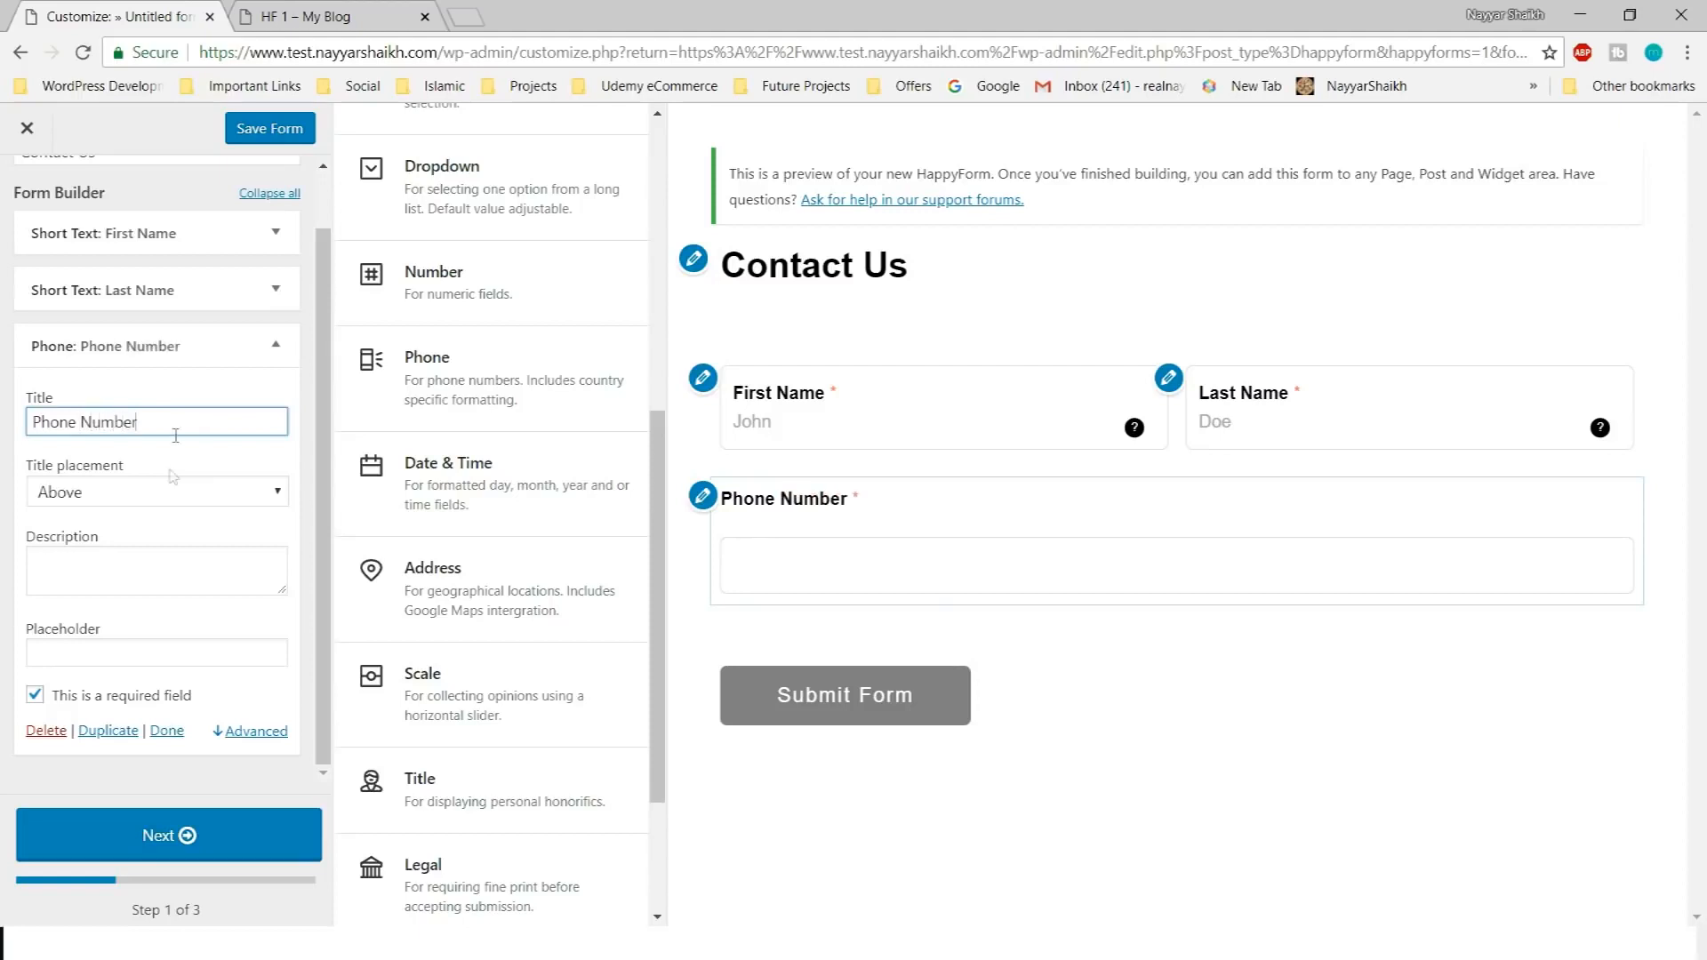
Place the Phone Number title inside its box, applying that placement to every field
click(164, 494)
click(164, 456)
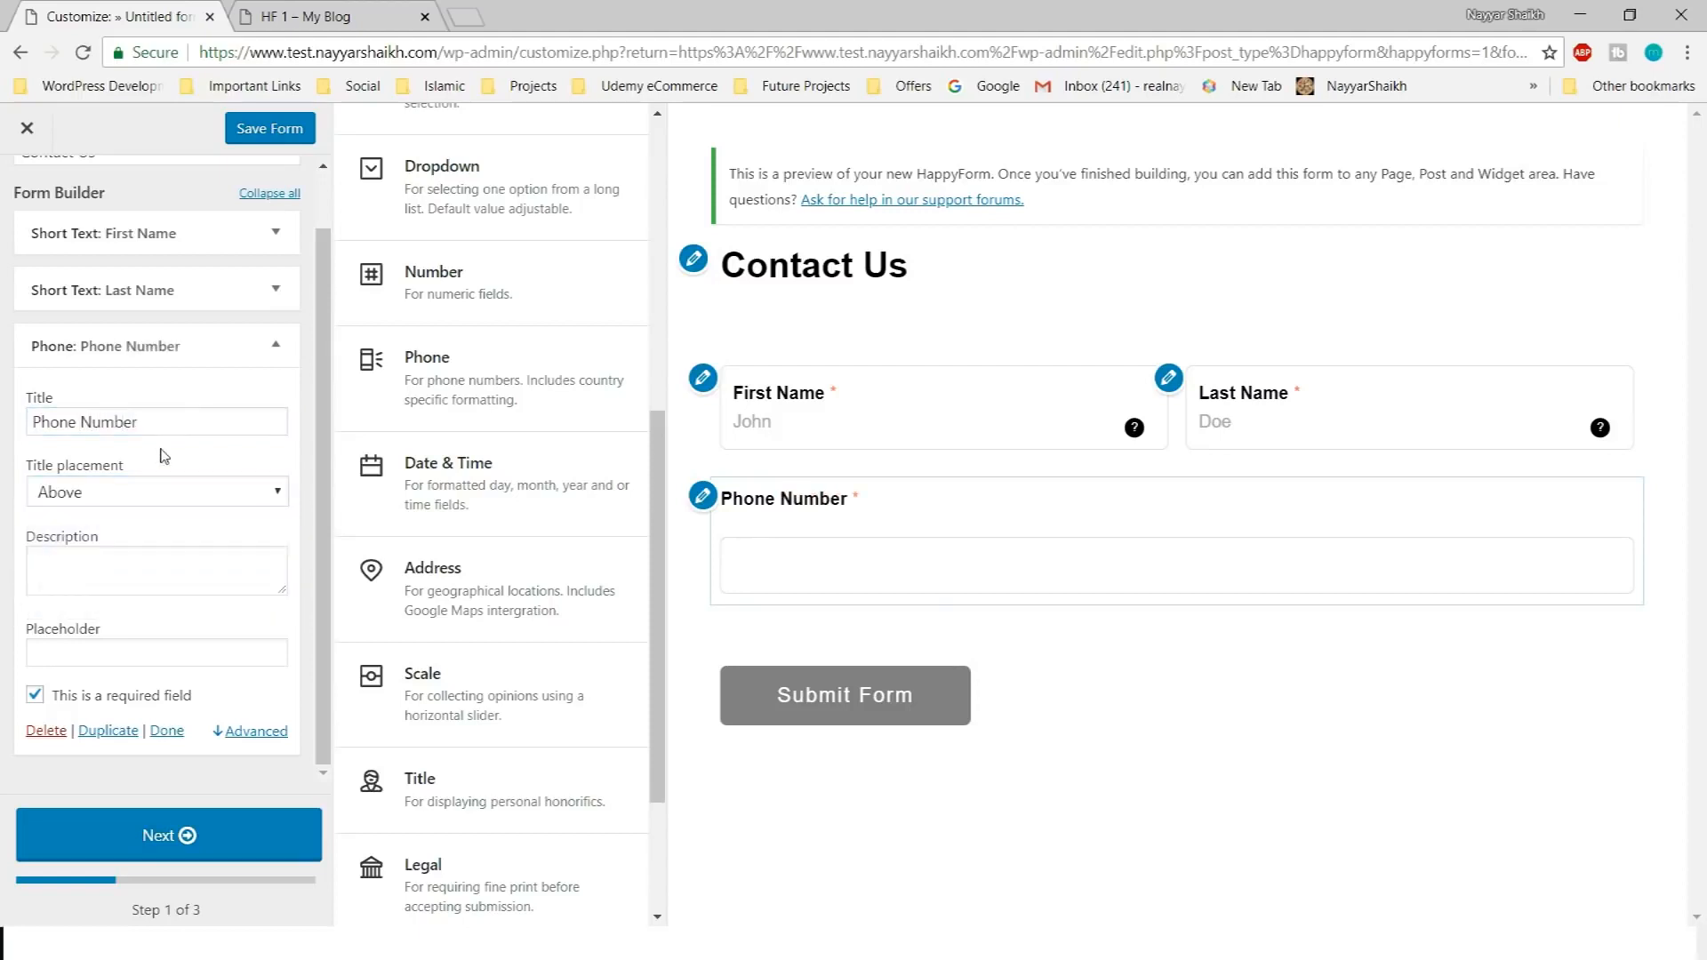
click(167, 494)
click(135, 587)
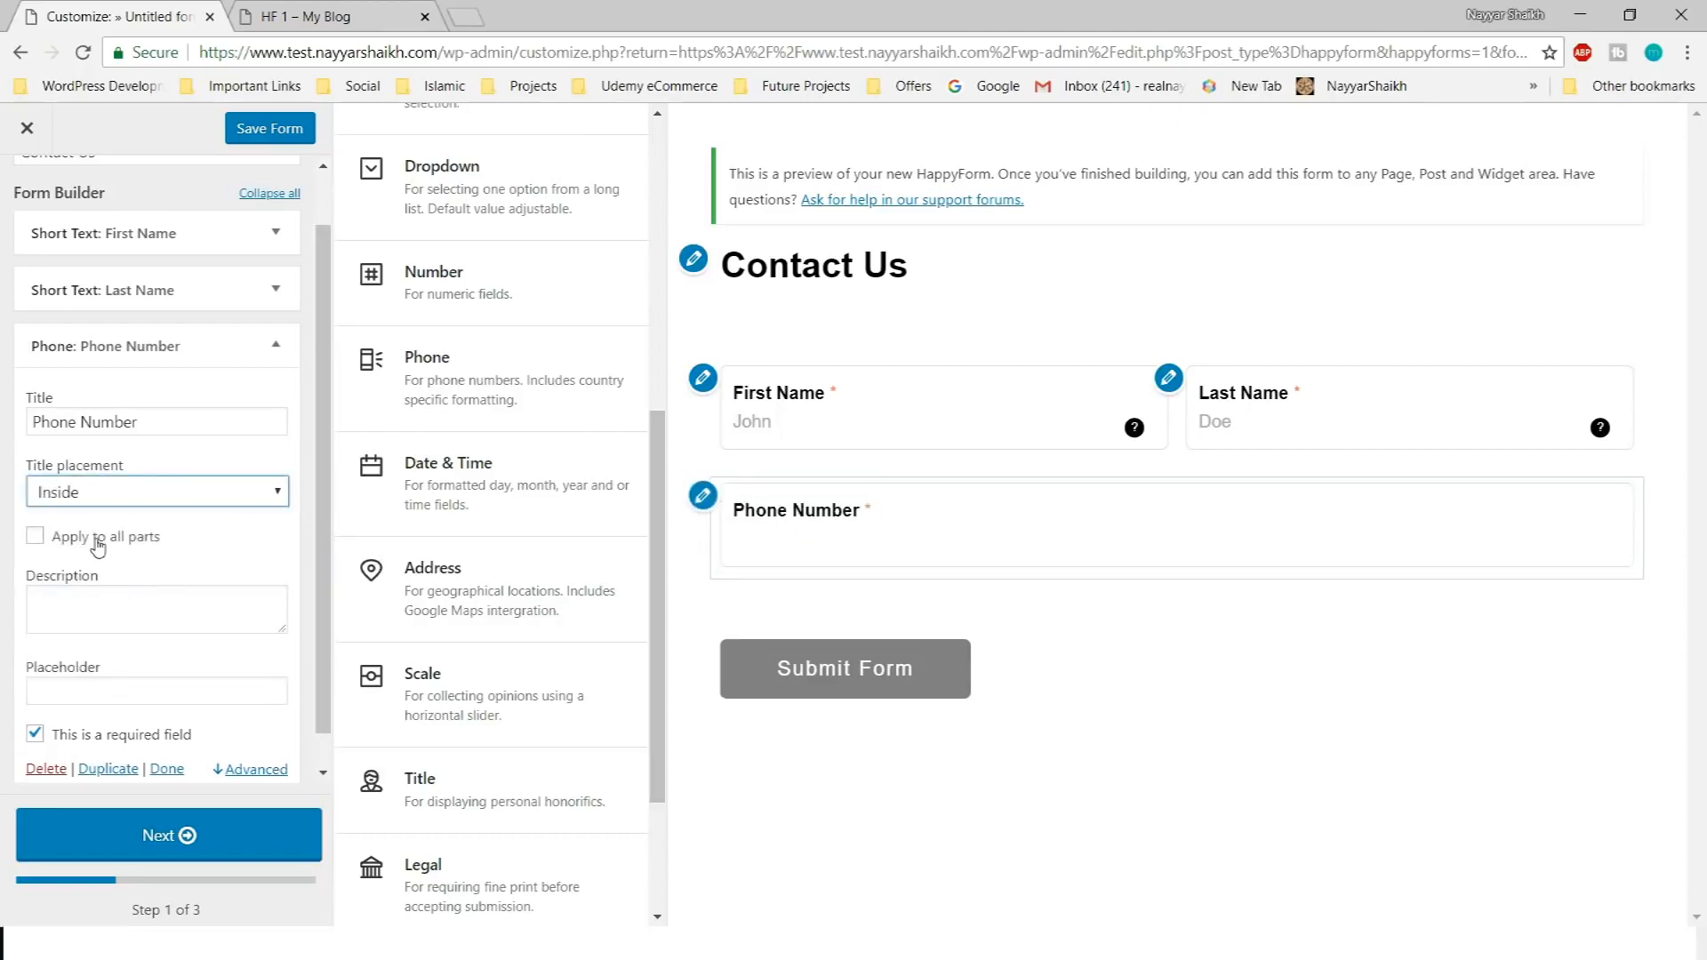
click(67, 547)
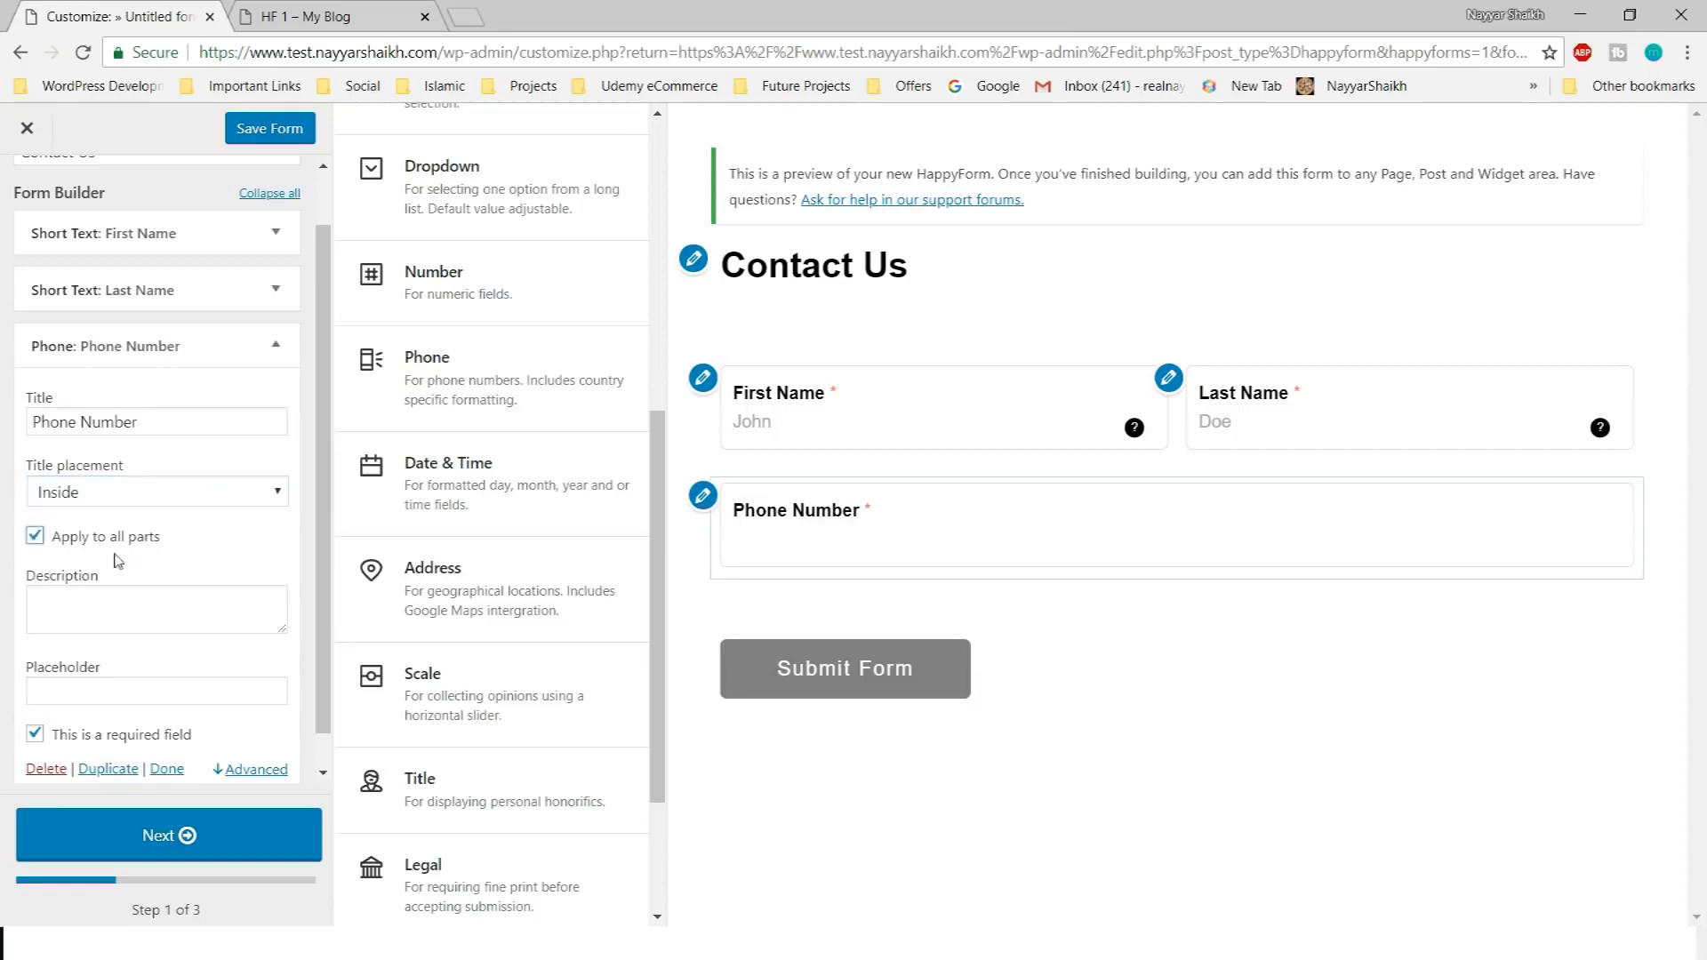
click(179, 623)
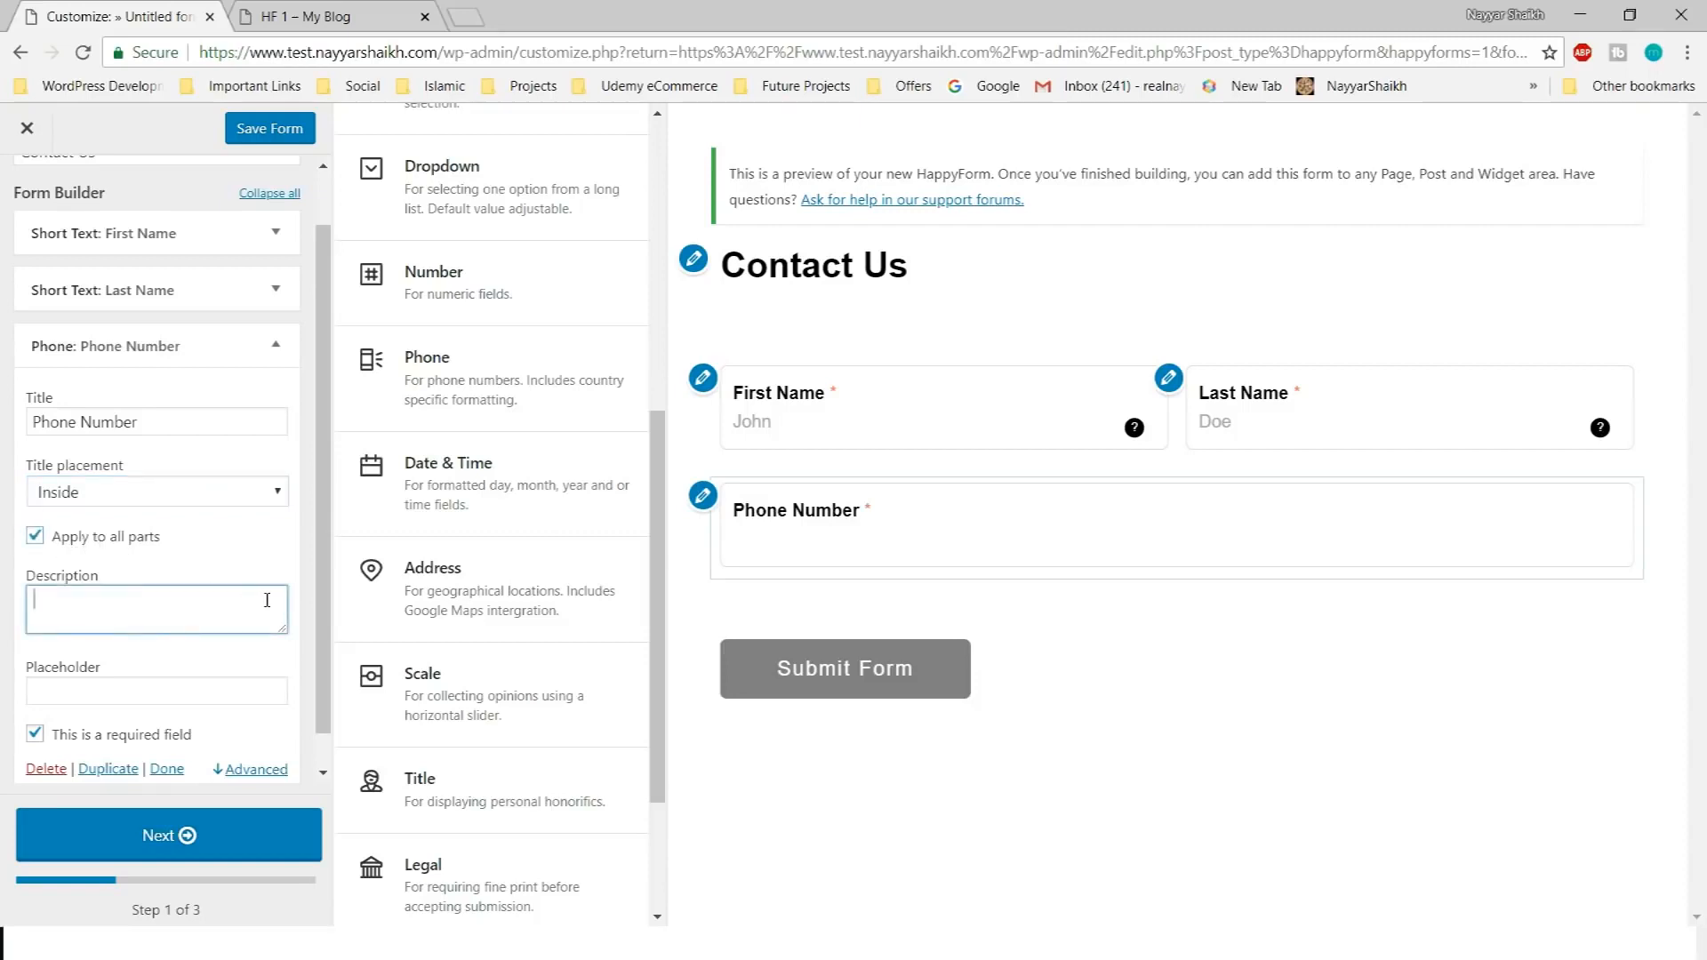
text(Enter )
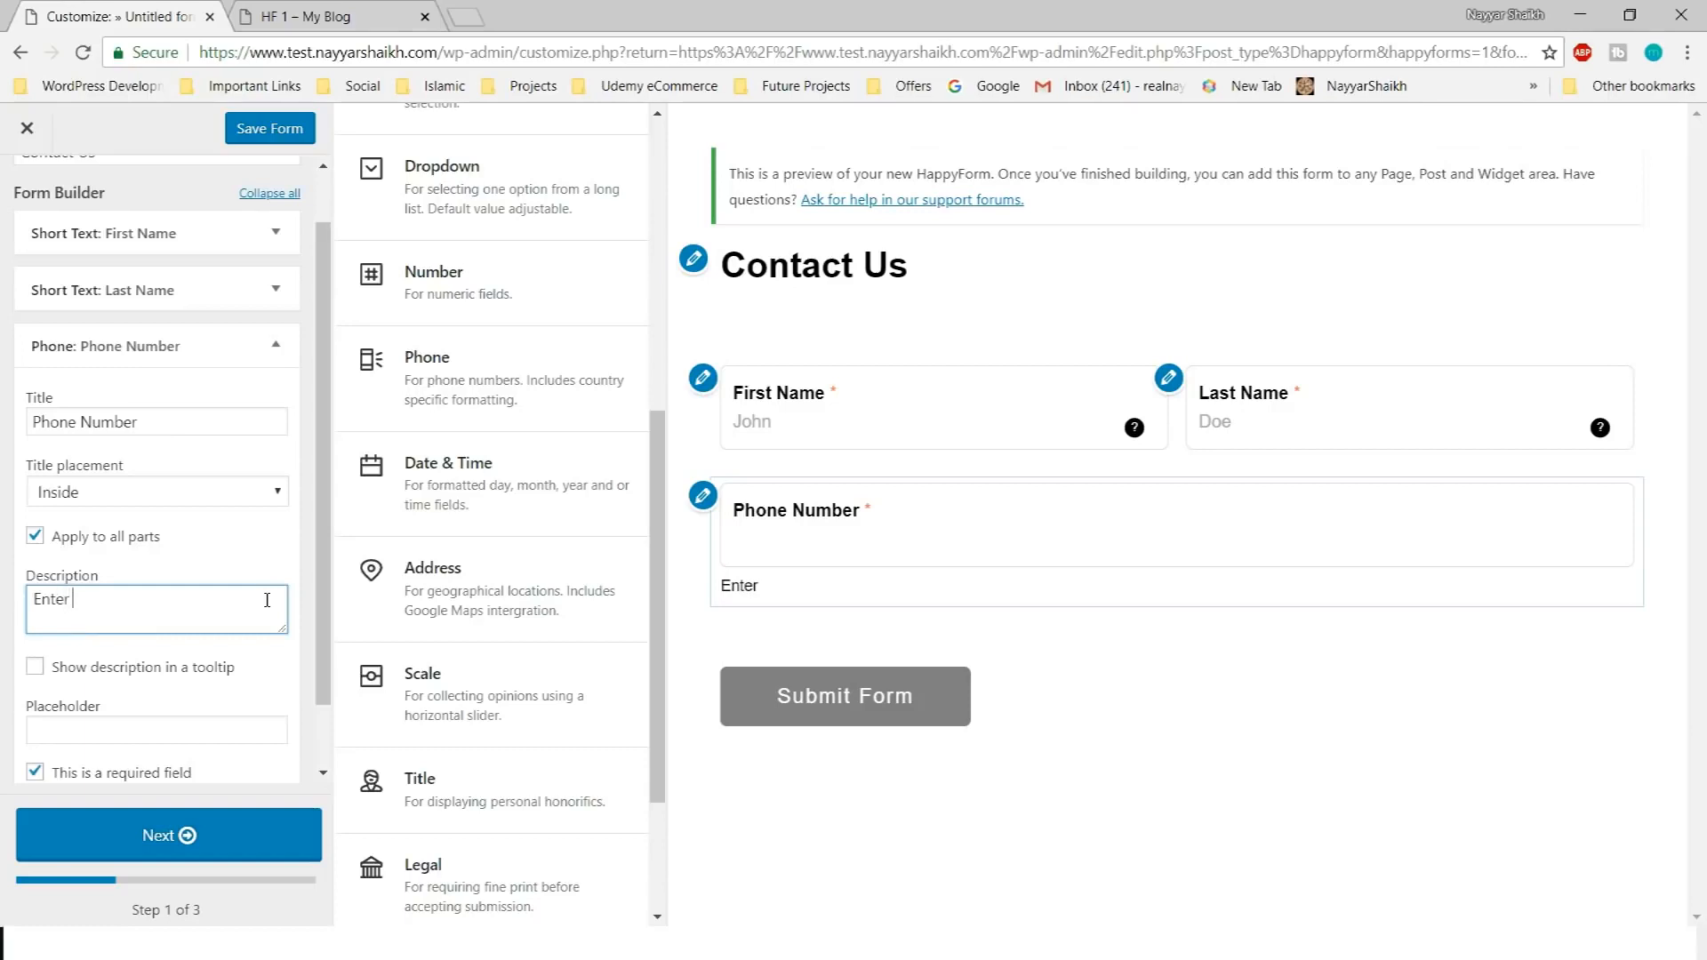
text(Your Phone Number Here)
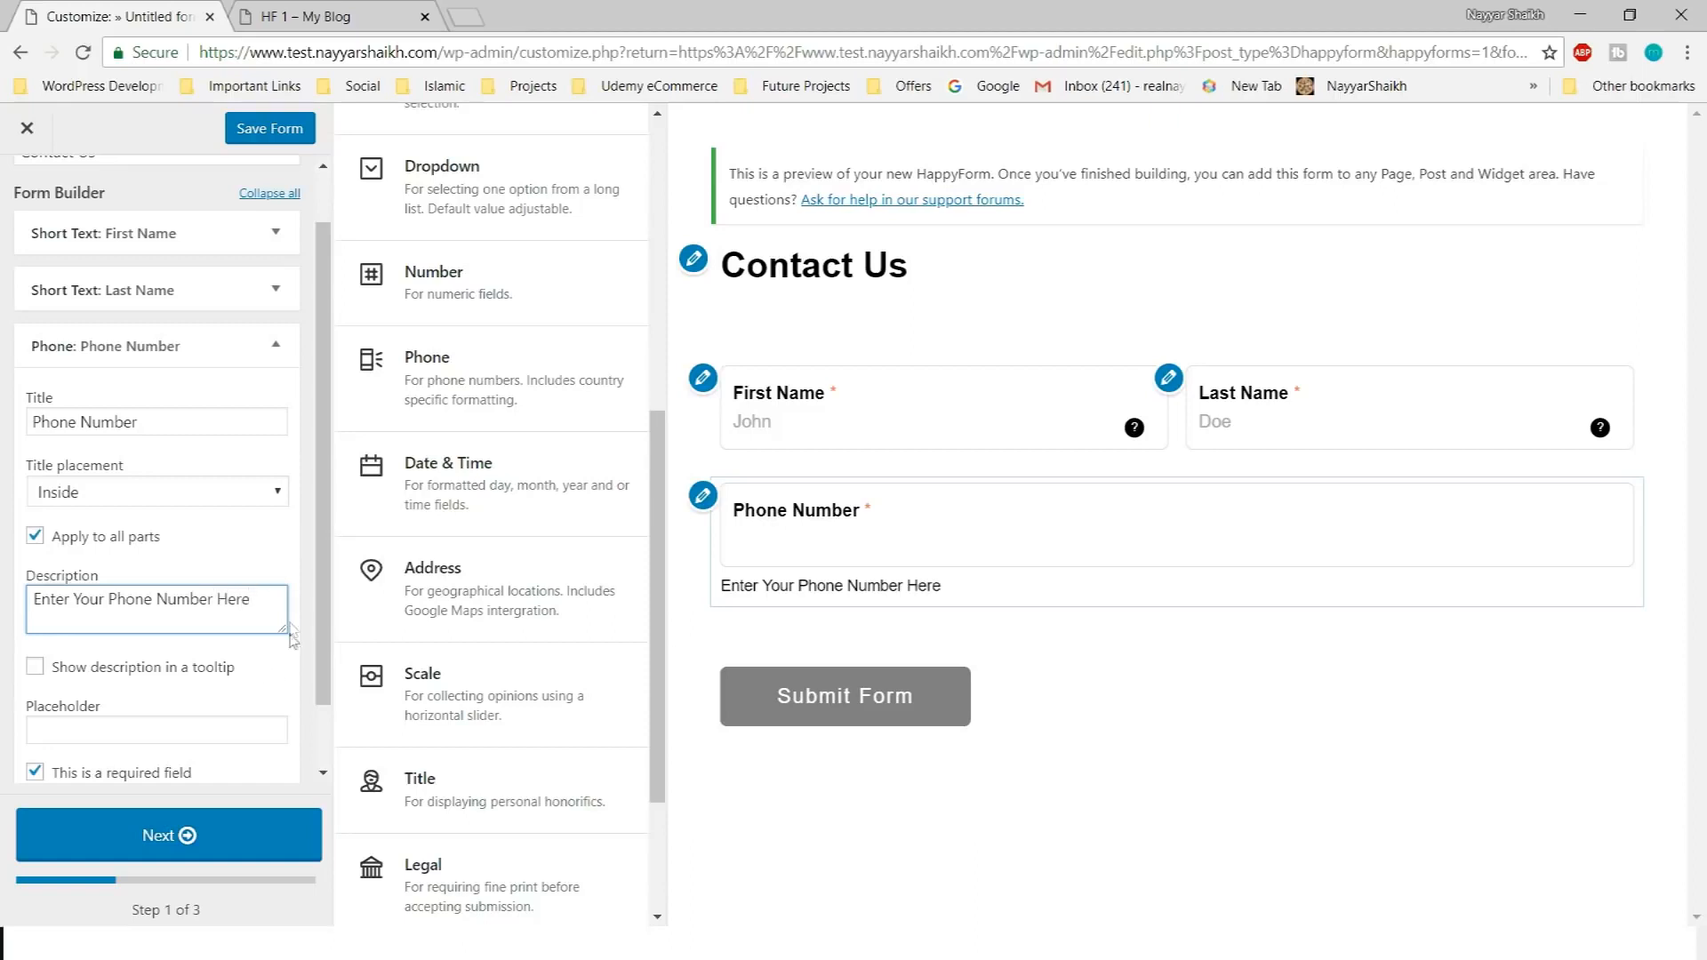
click(35, 666)
scroll(133, 702, down, 1)
click(124, 654)
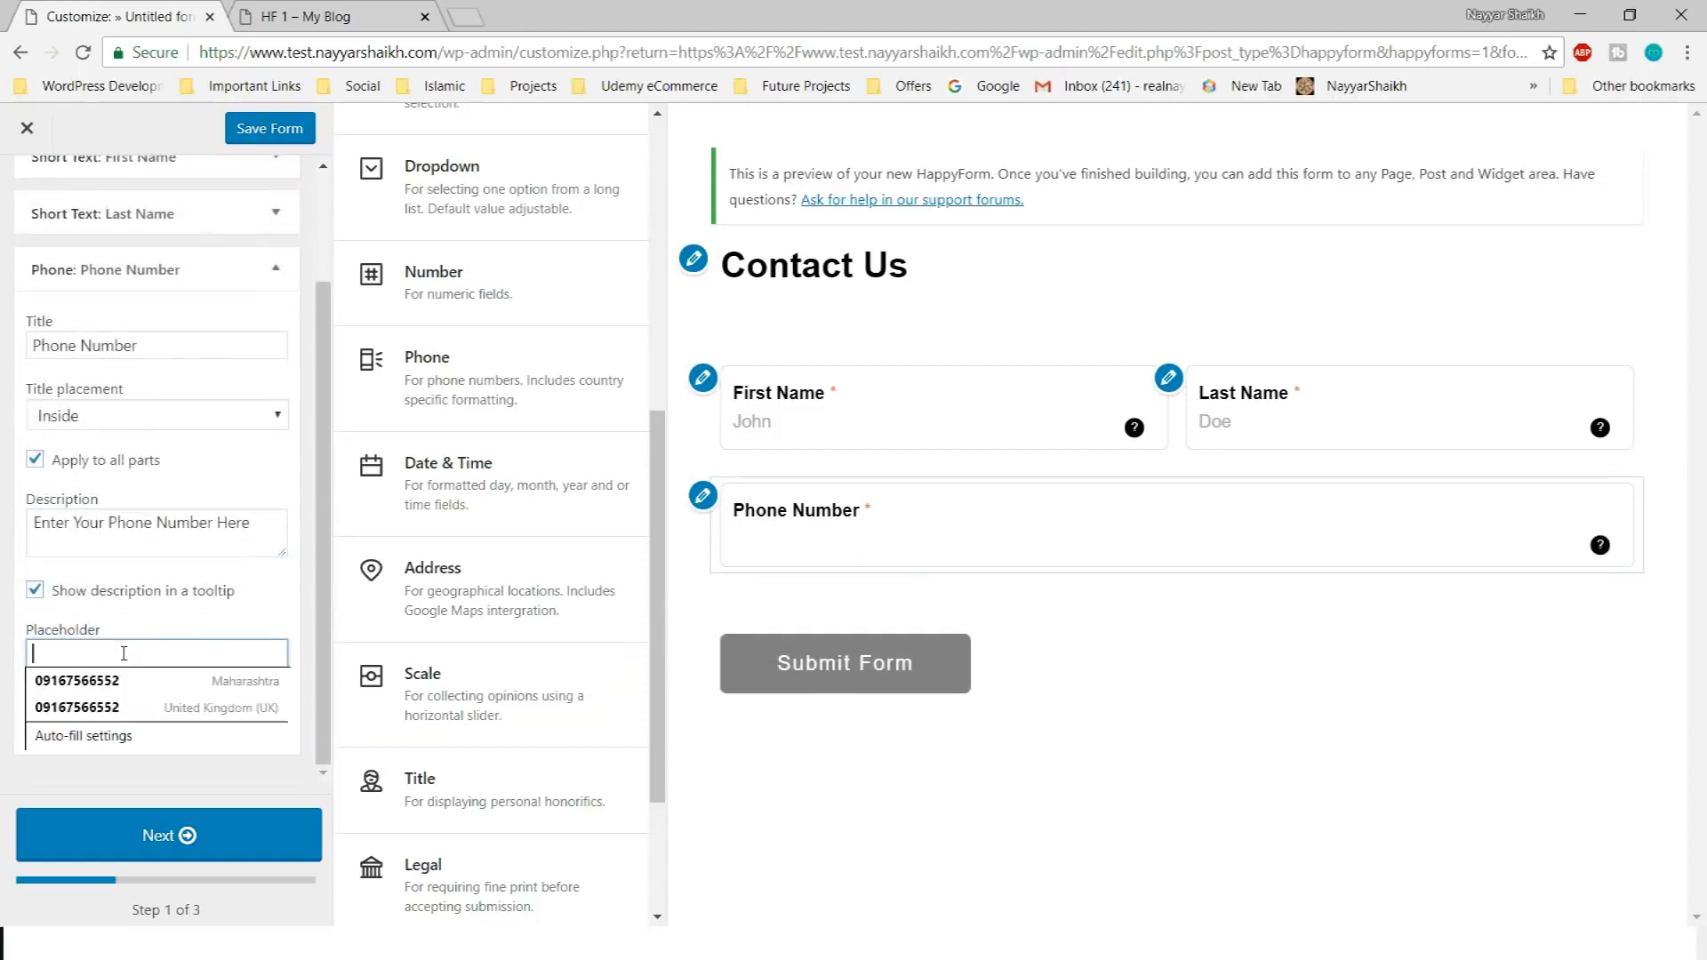
text(+91-)
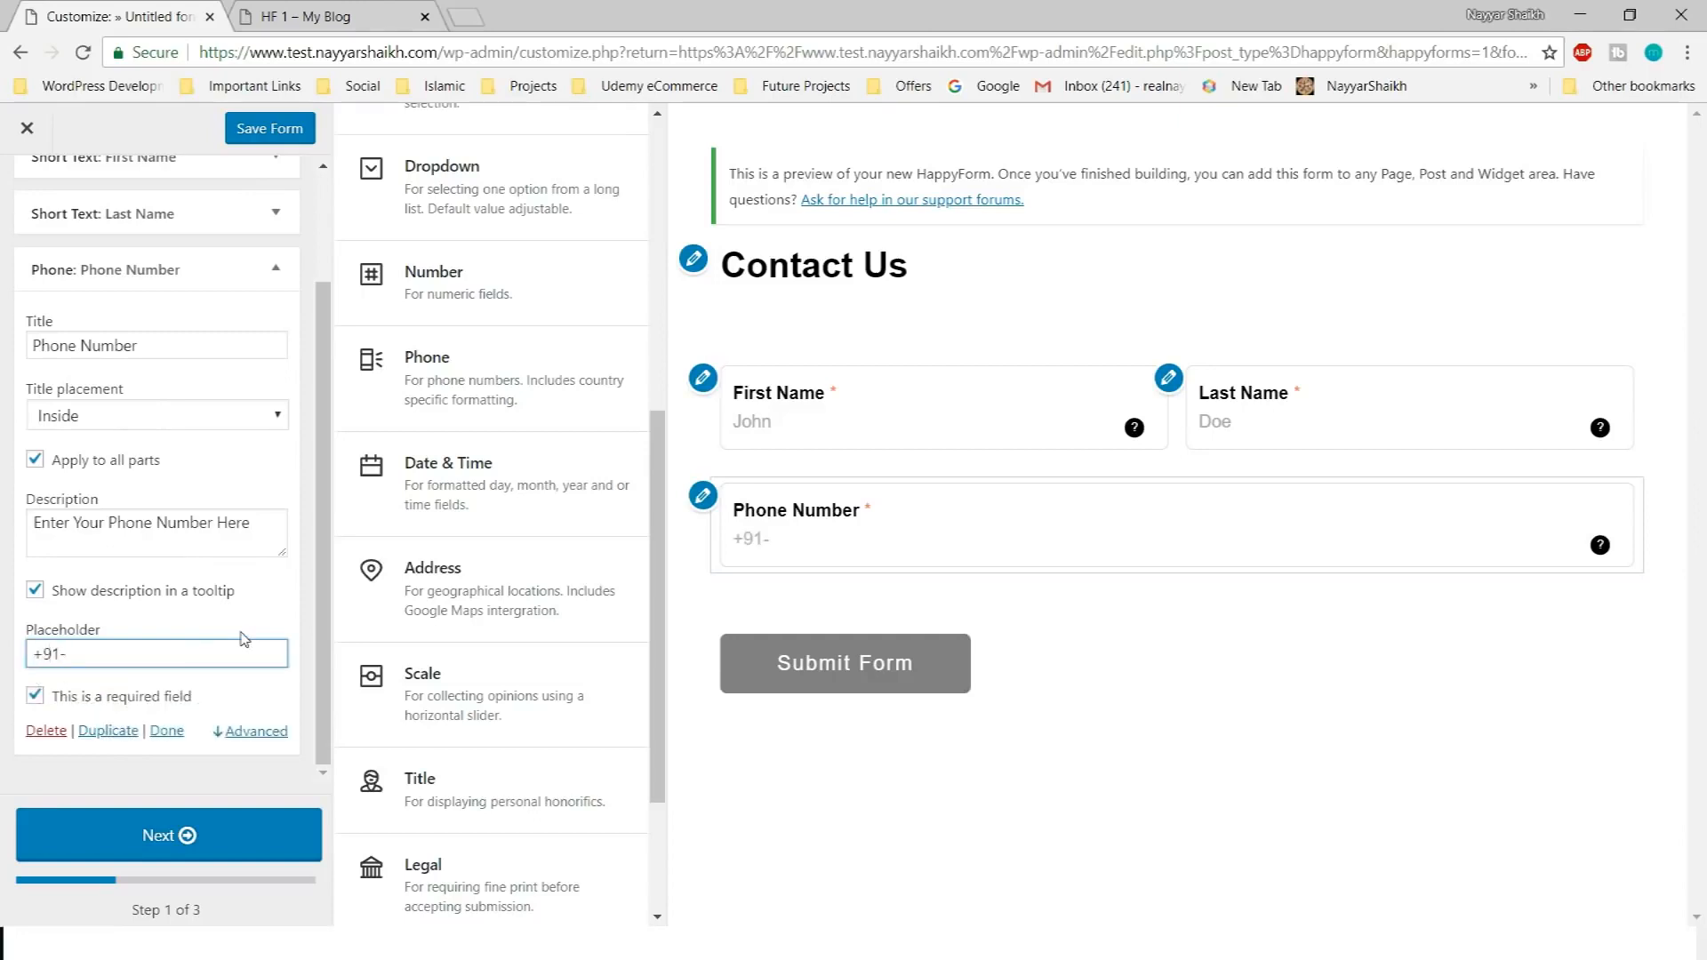
text(91236547890)
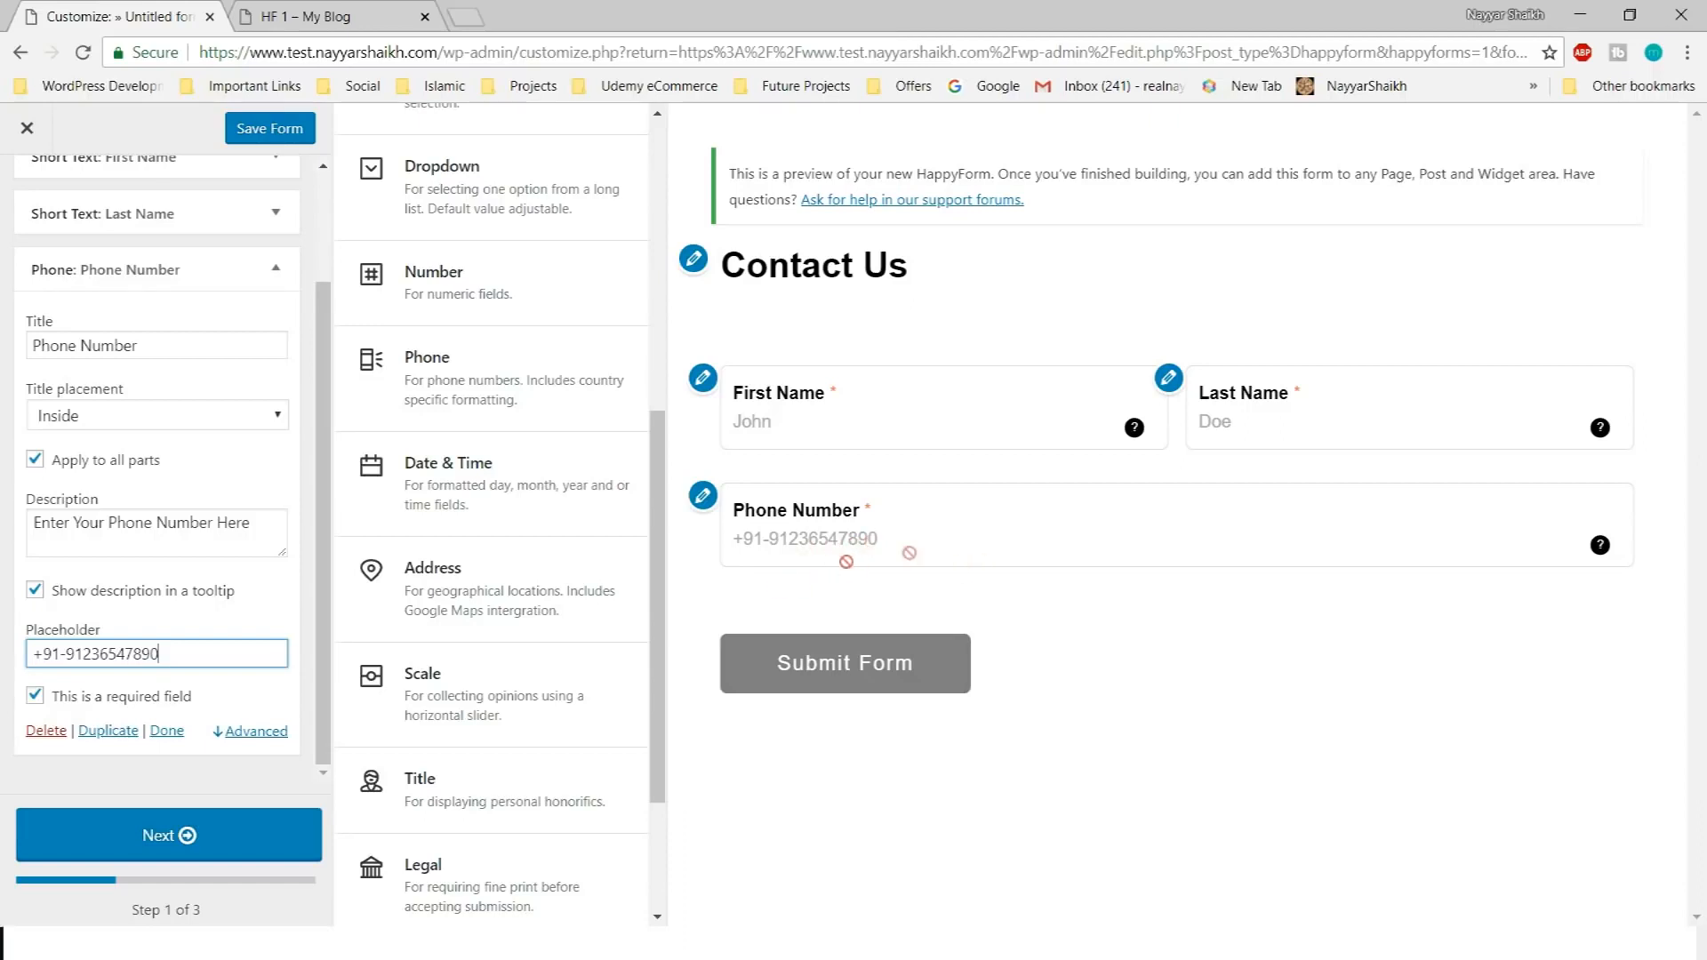
scroll(254, 698, up, 3)
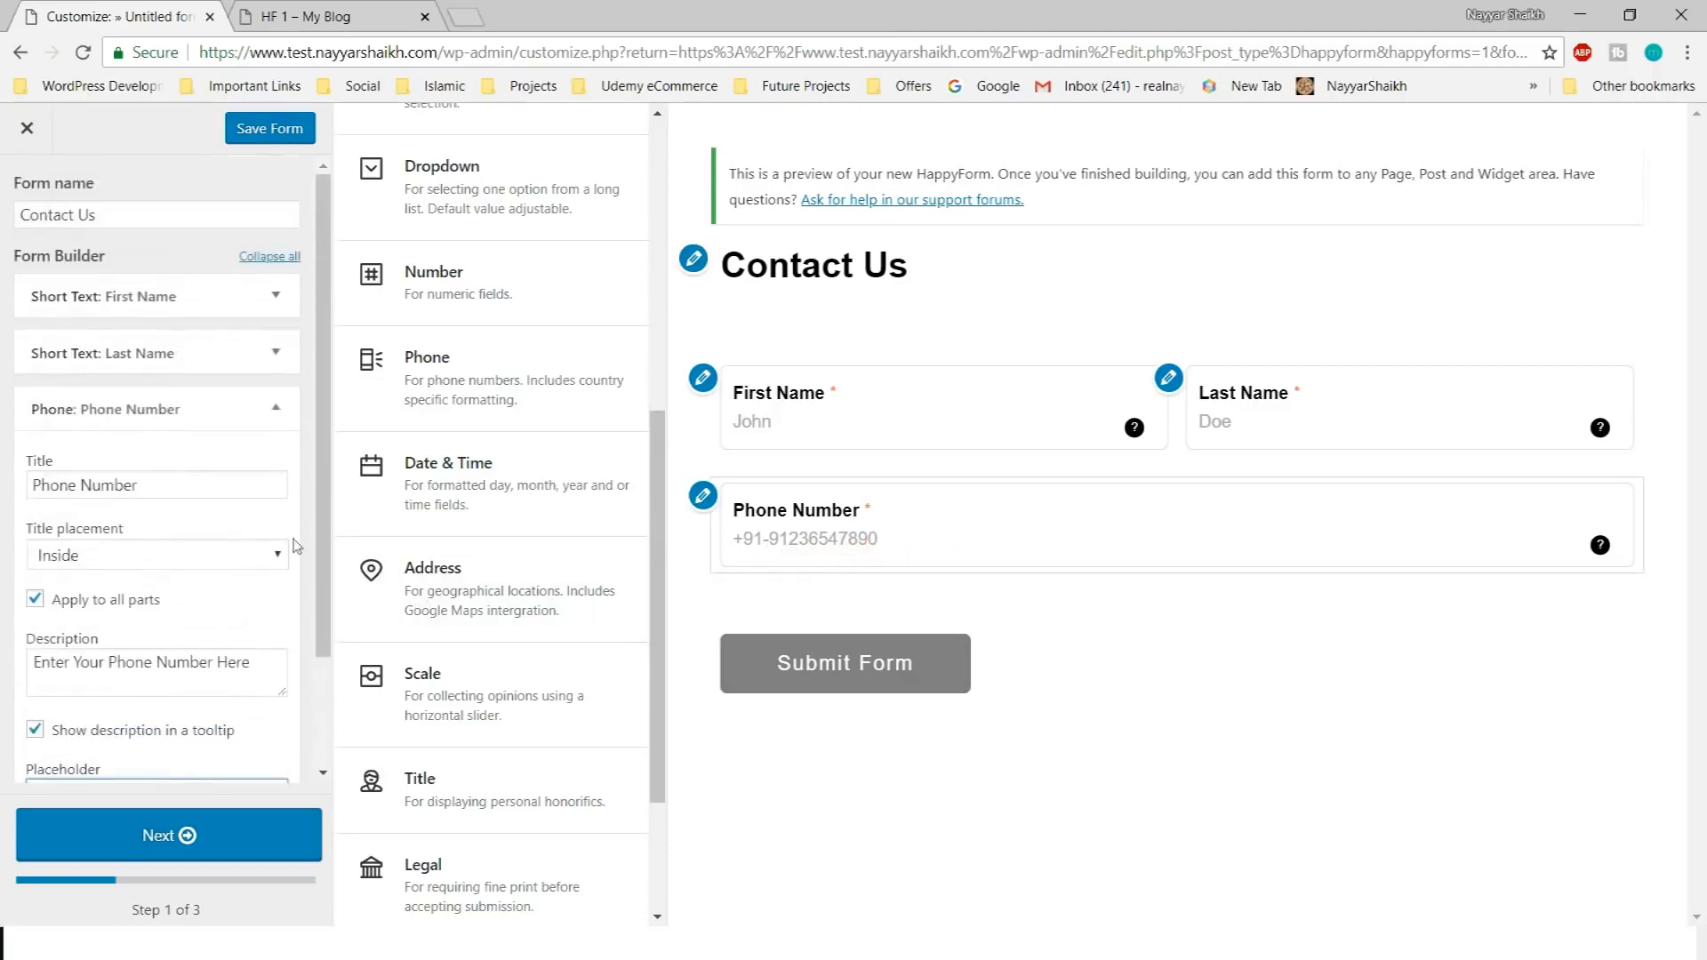
Collapse Phone Number and add a Long Text field below it
click(263, 417)
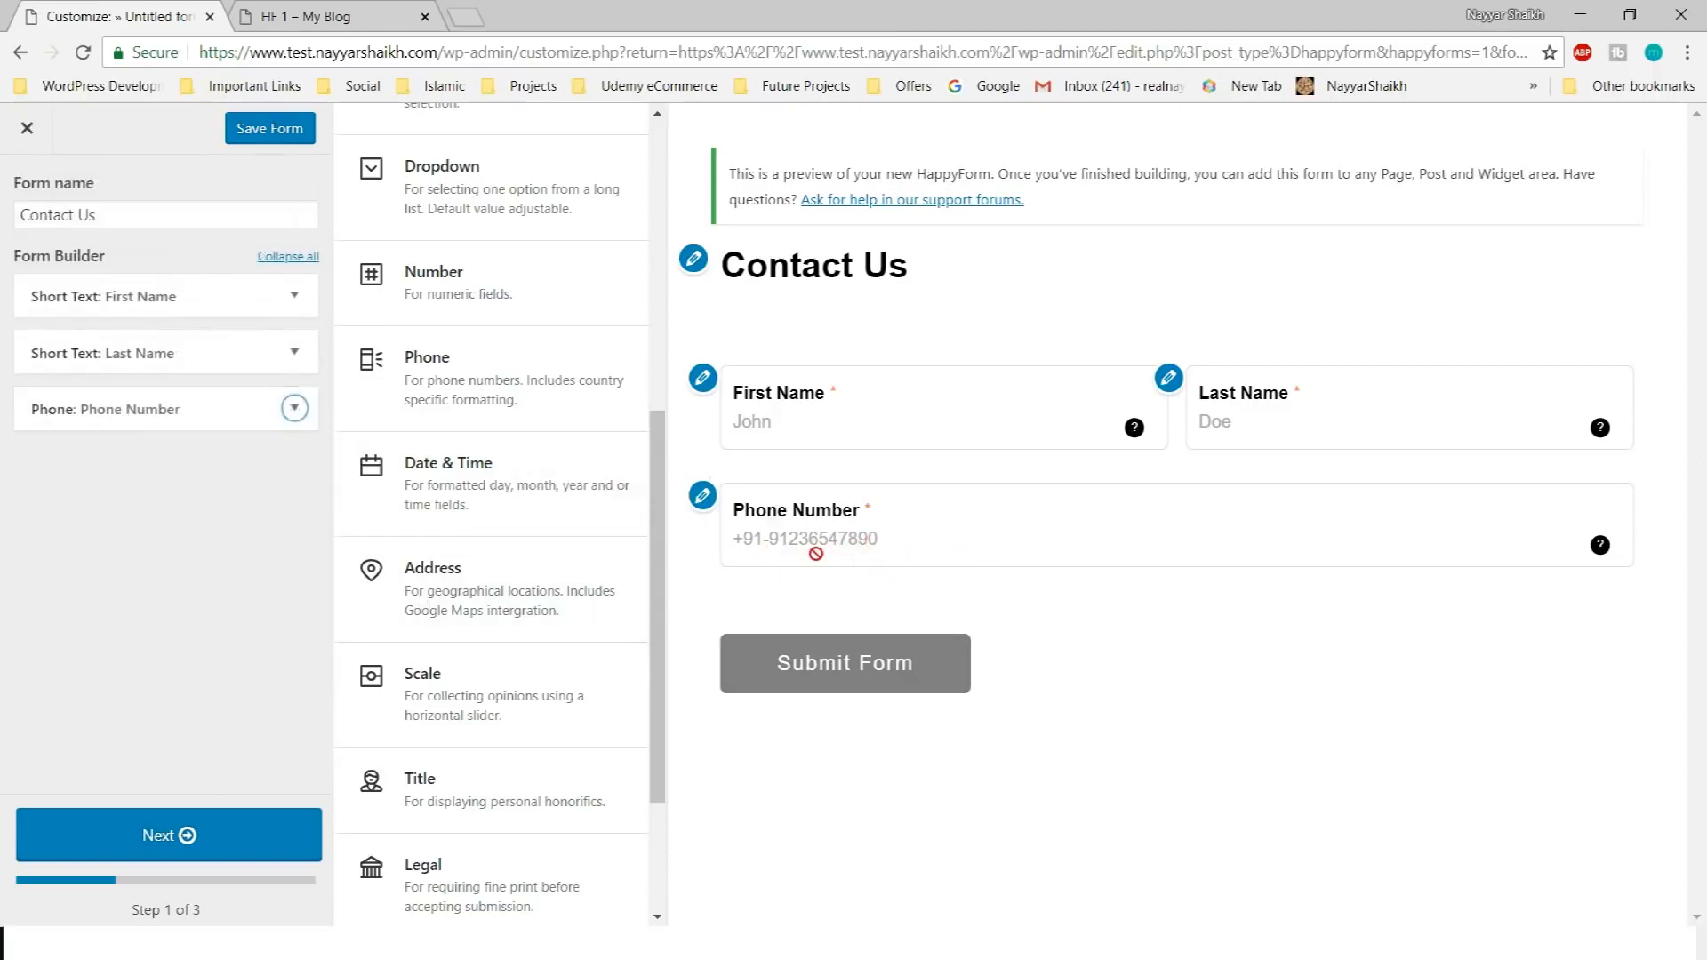
scroll(562, 679, down, 3)
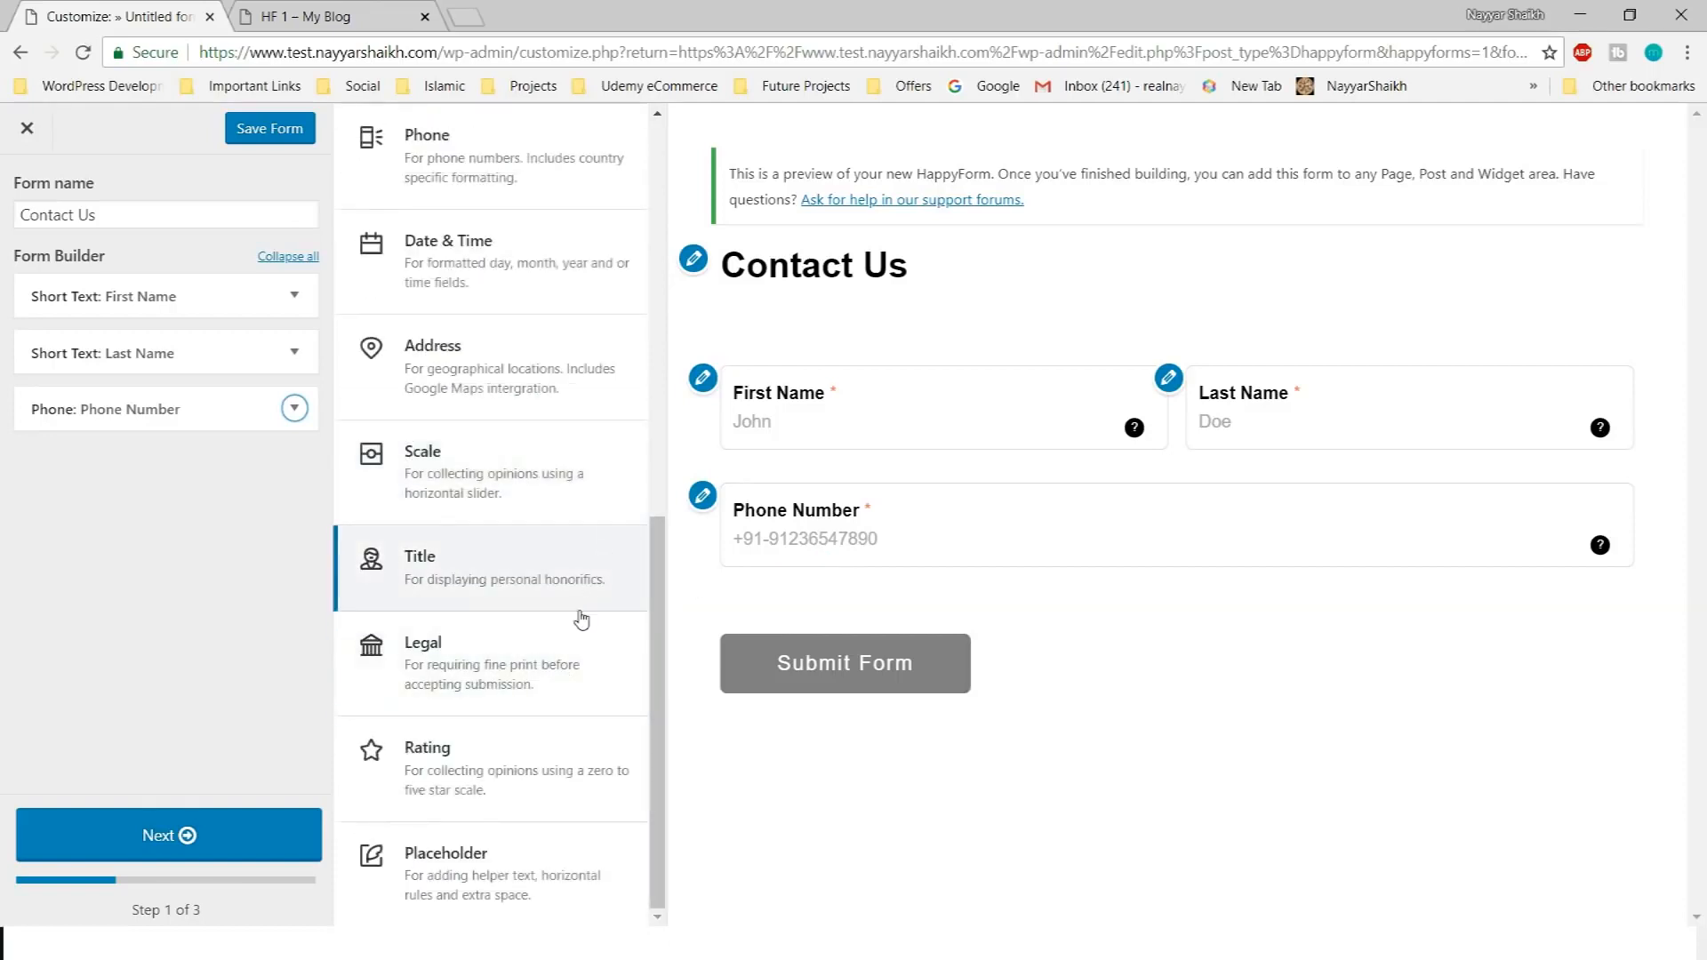
drag(581, 619, 859, 571)
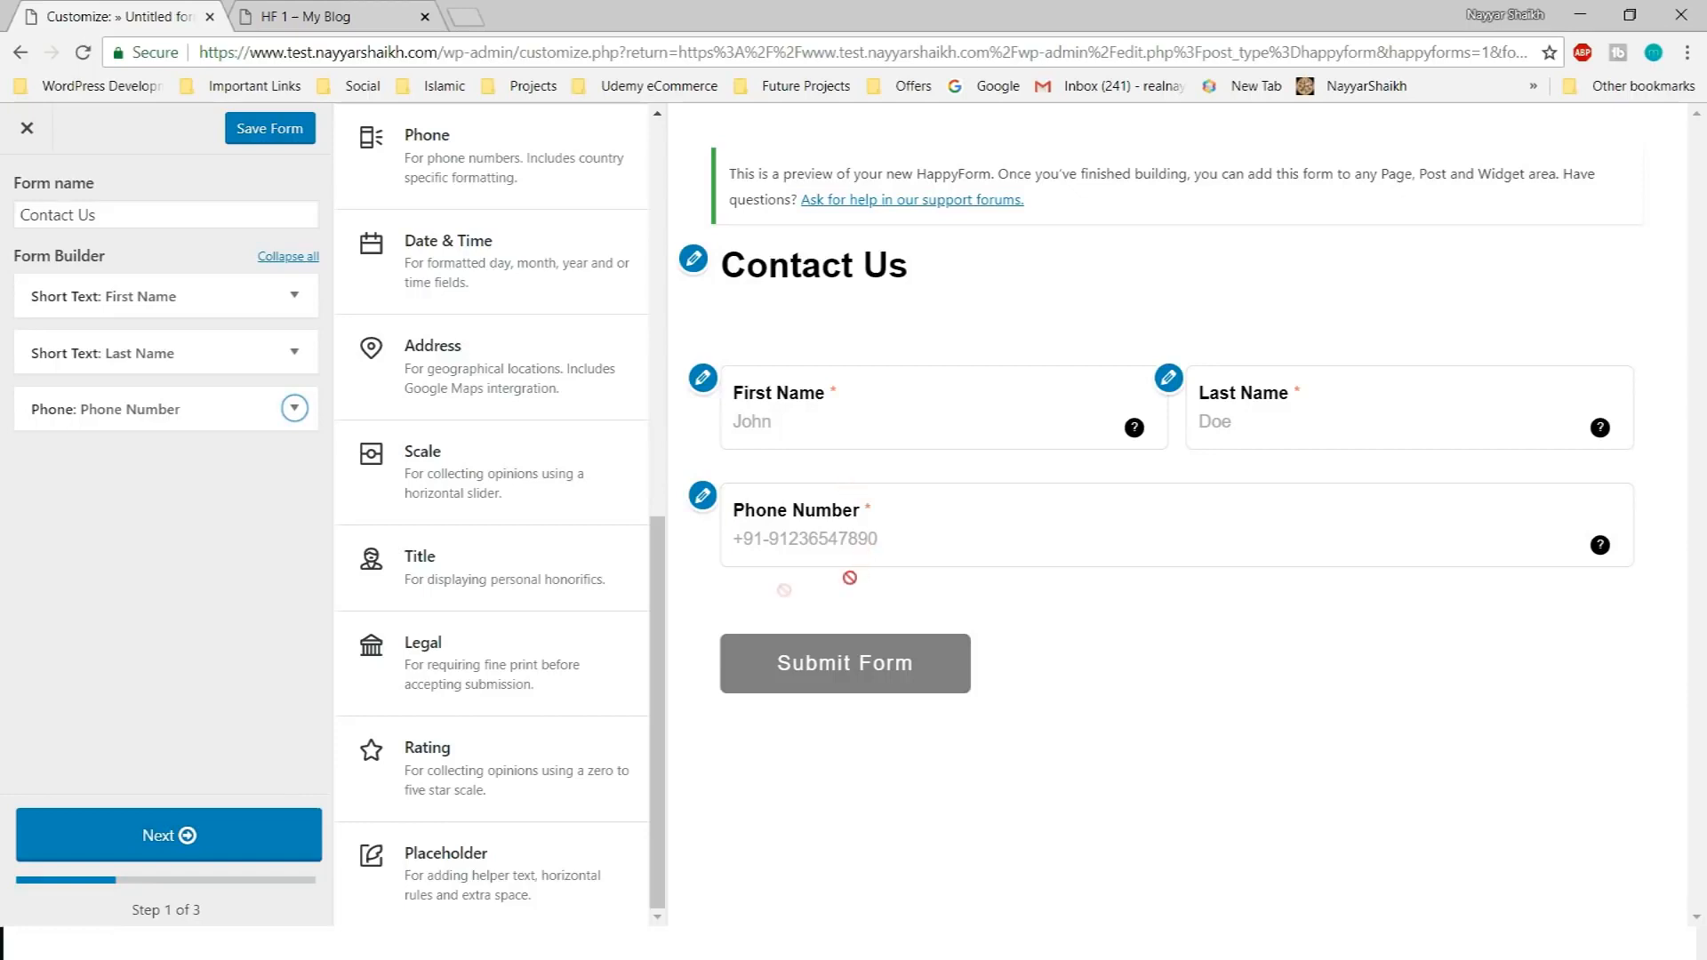
scroll(661, 573, up, 5)
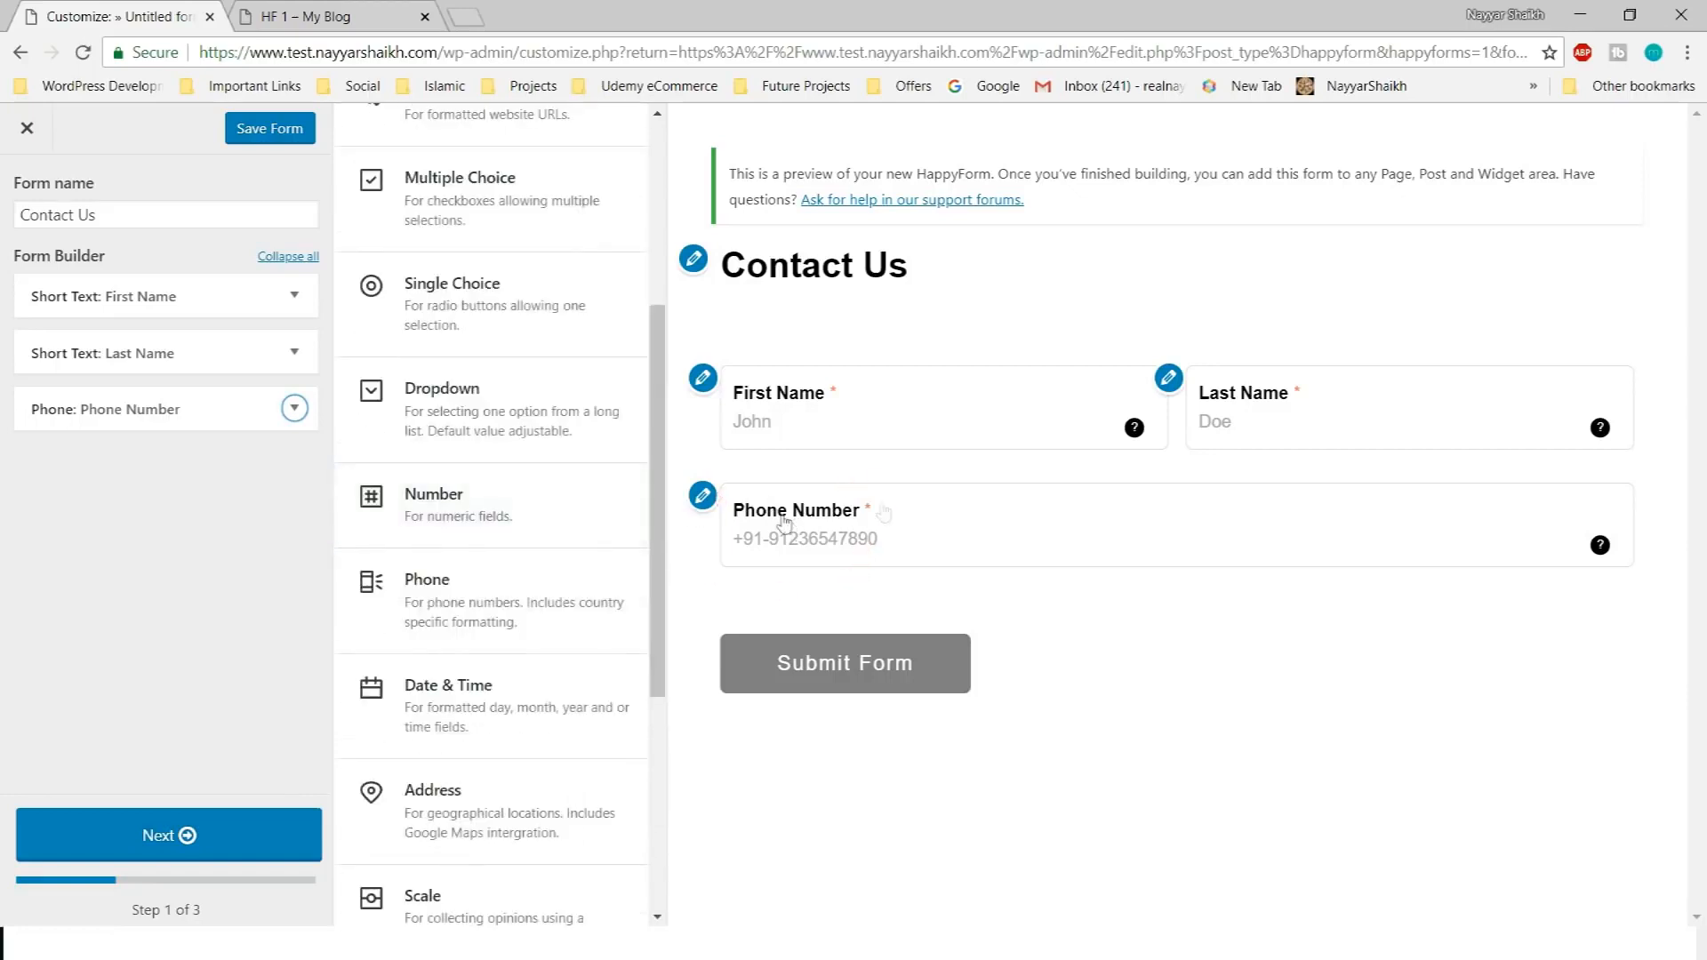
scroll(533, 591, up, 4)
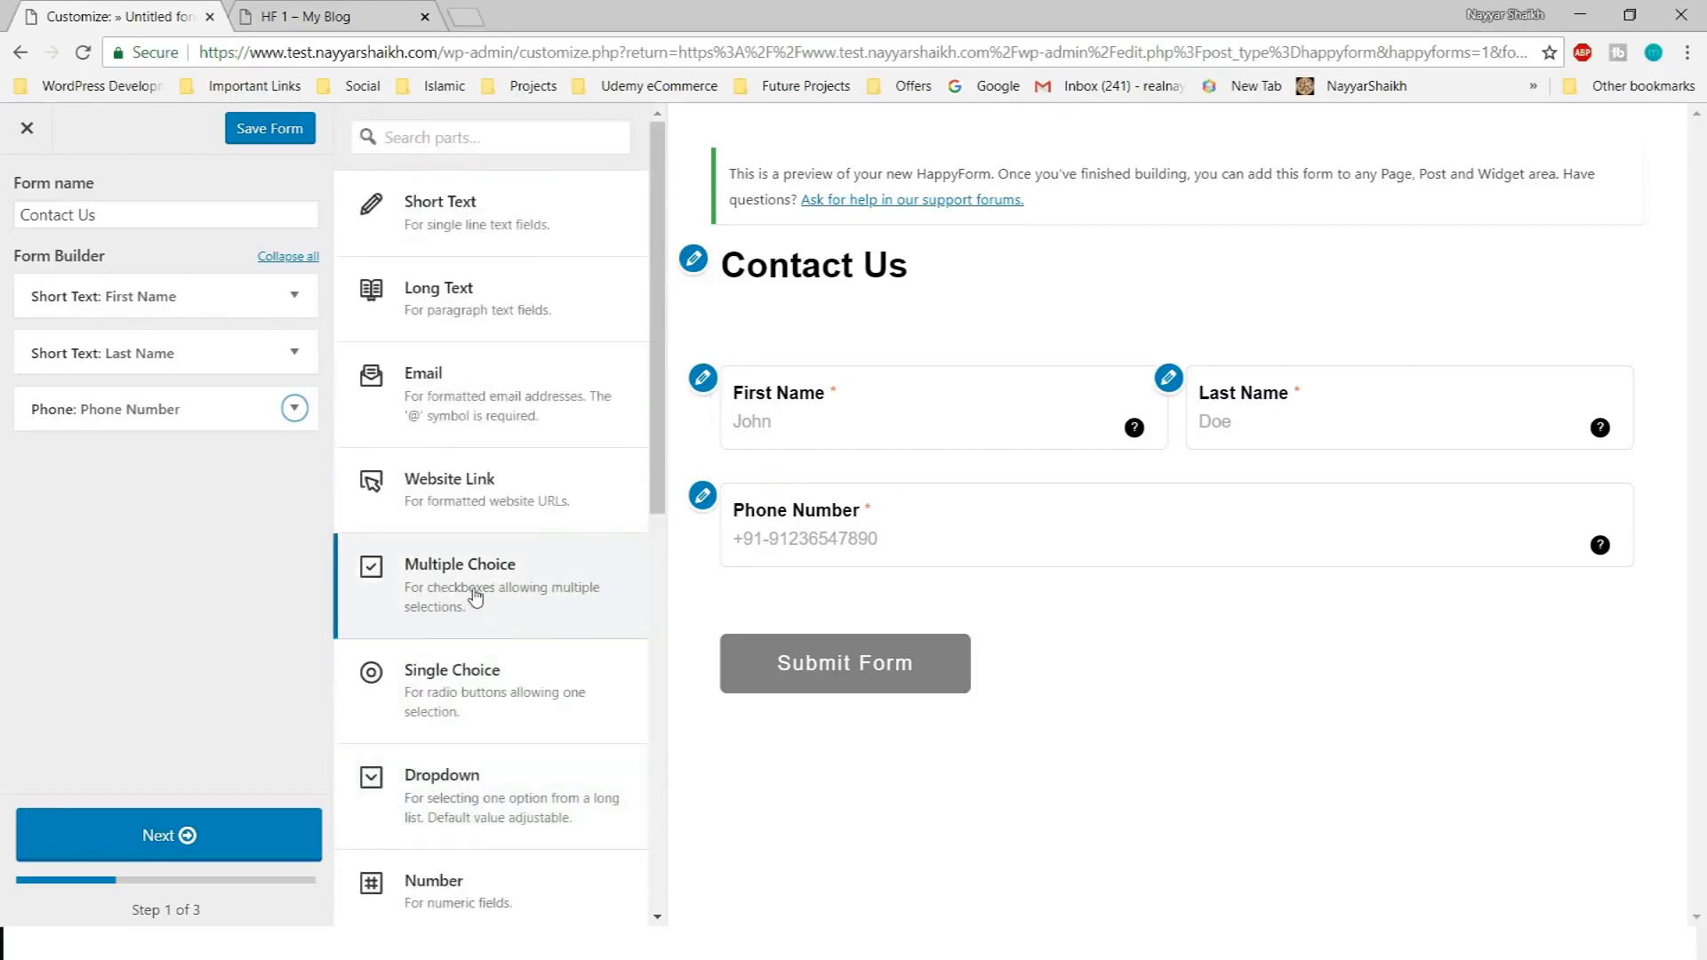
scroll(522, 560, down, 10)
scroll(526, 578, up, 6)
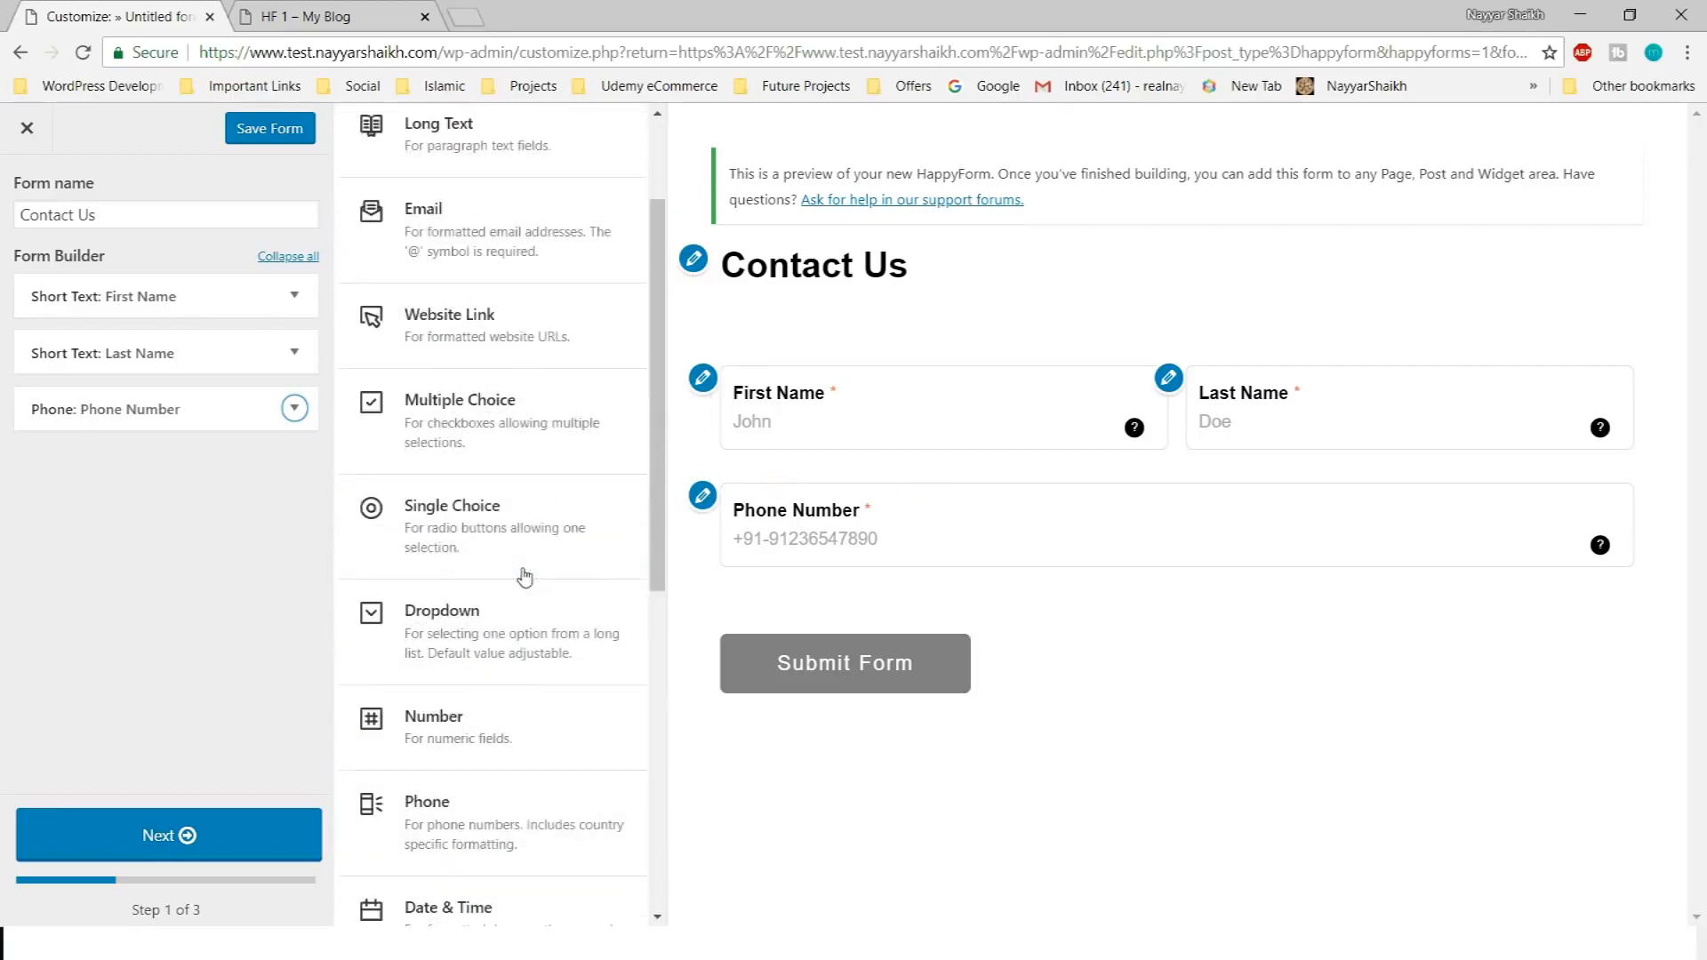
scroll(525, 577, up, 2)
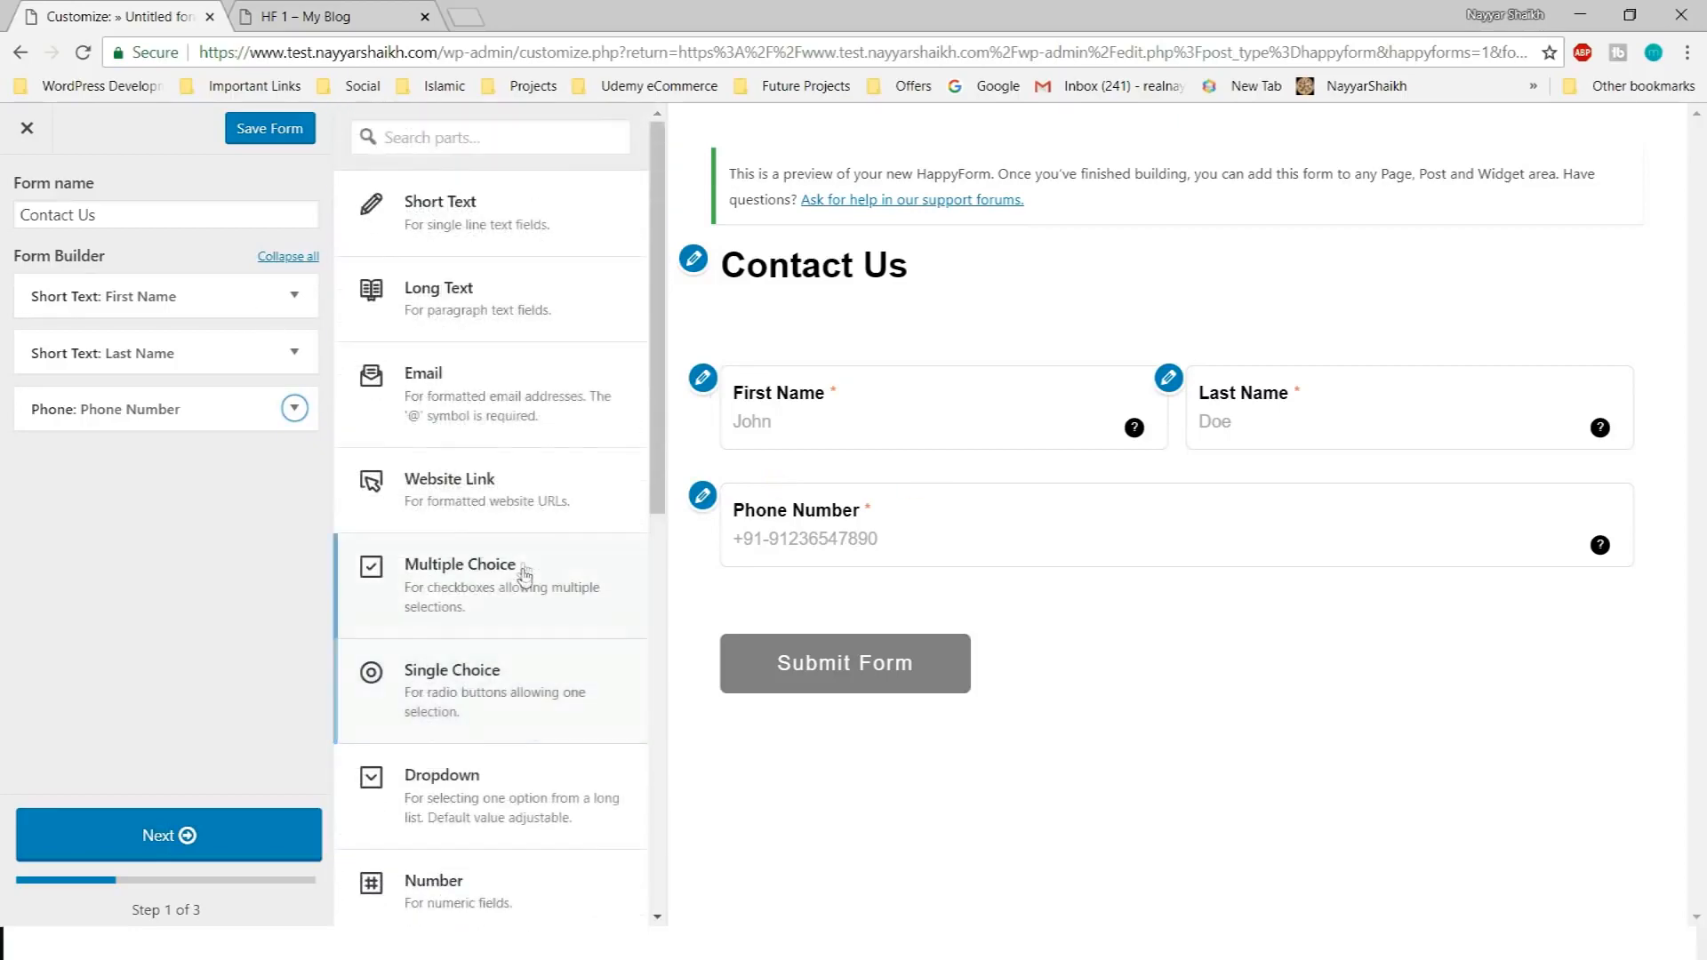
click(461, 318)
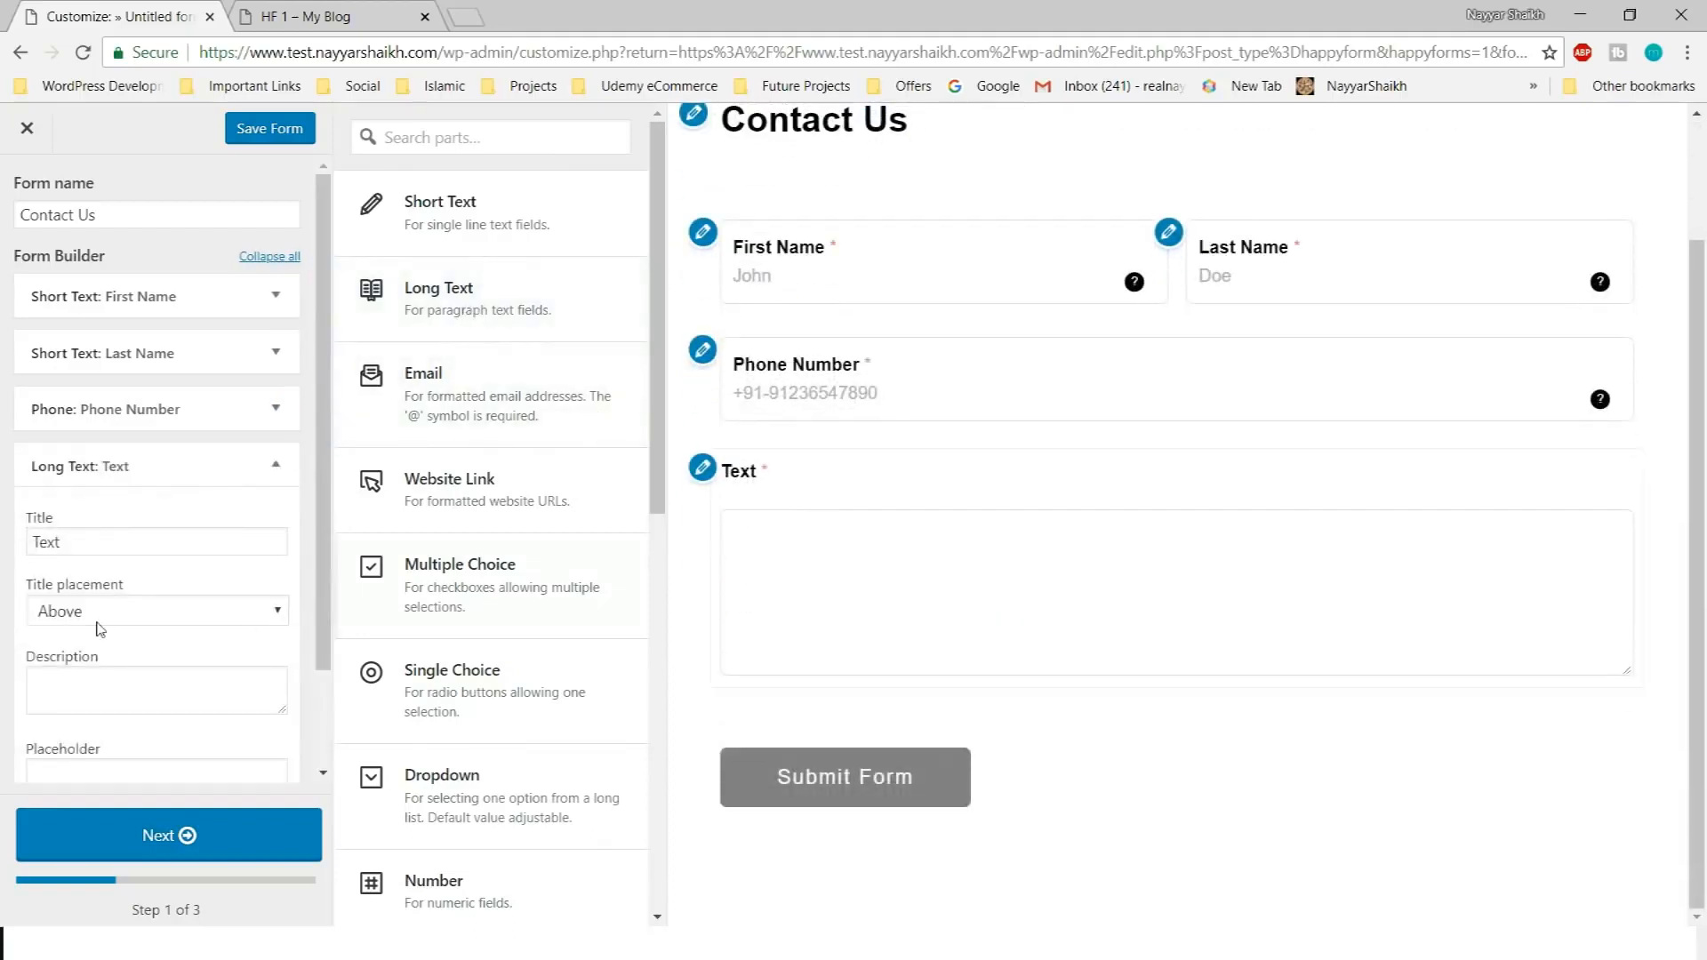
Rename the new field to Message and place its title inside the box
click(125, 539)
double_click(130, 541)
text(Message)
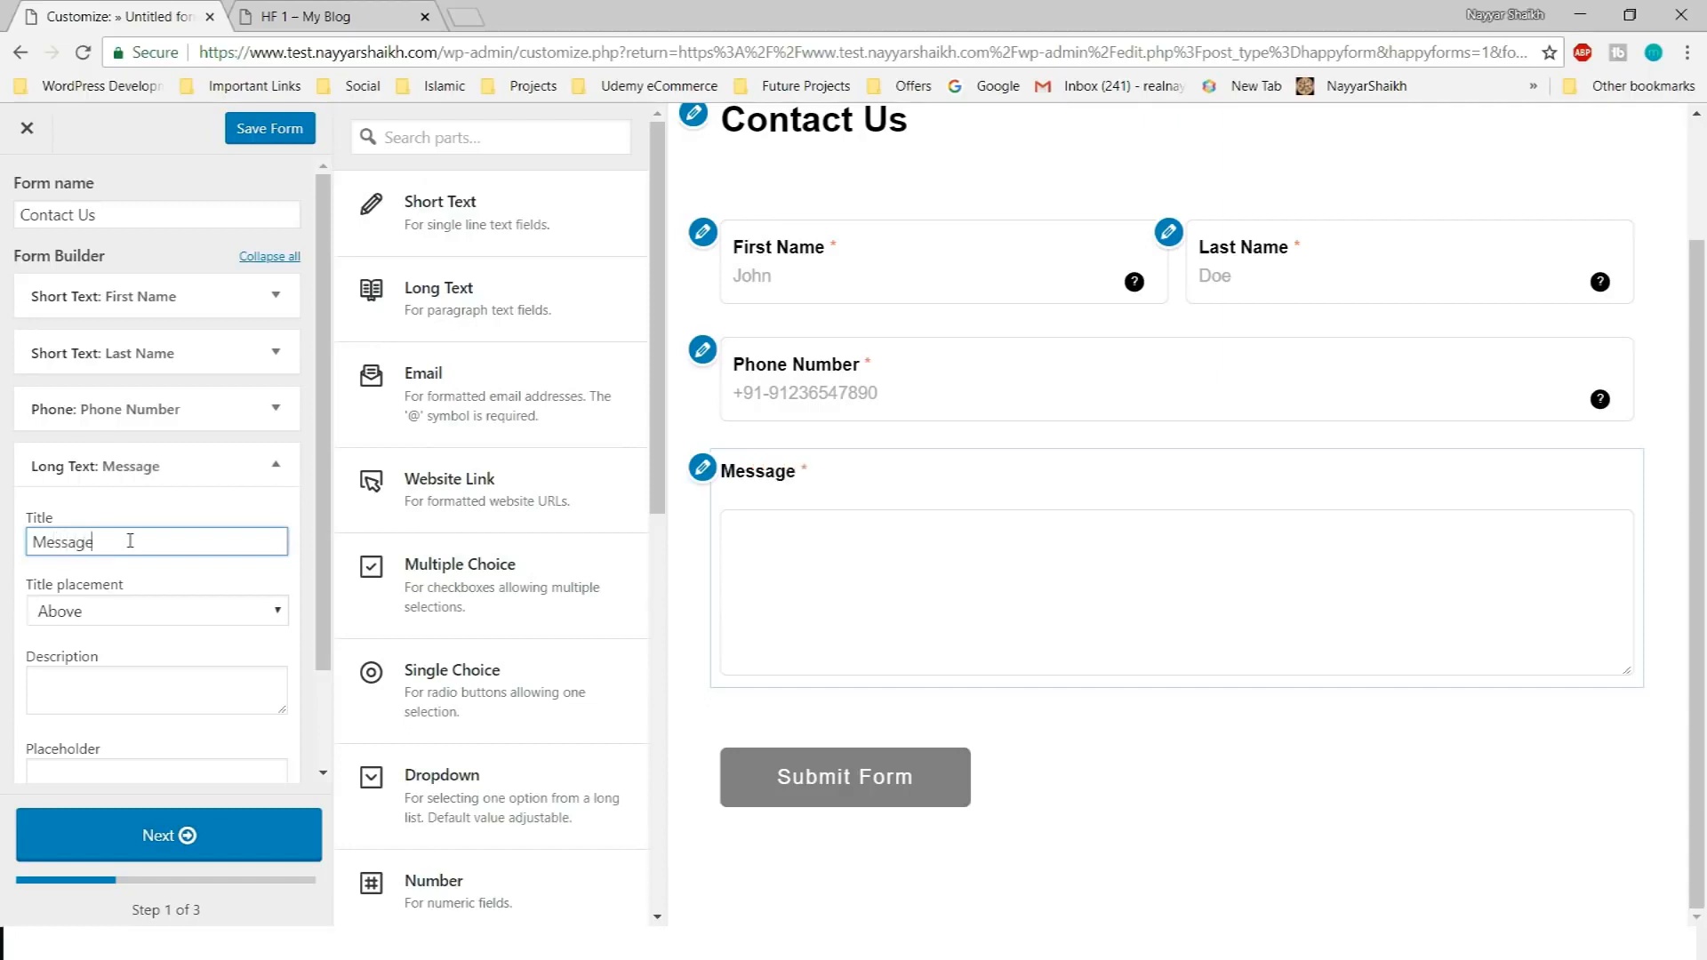
click(138, 613)
click(134, 703)
click(243, 505)
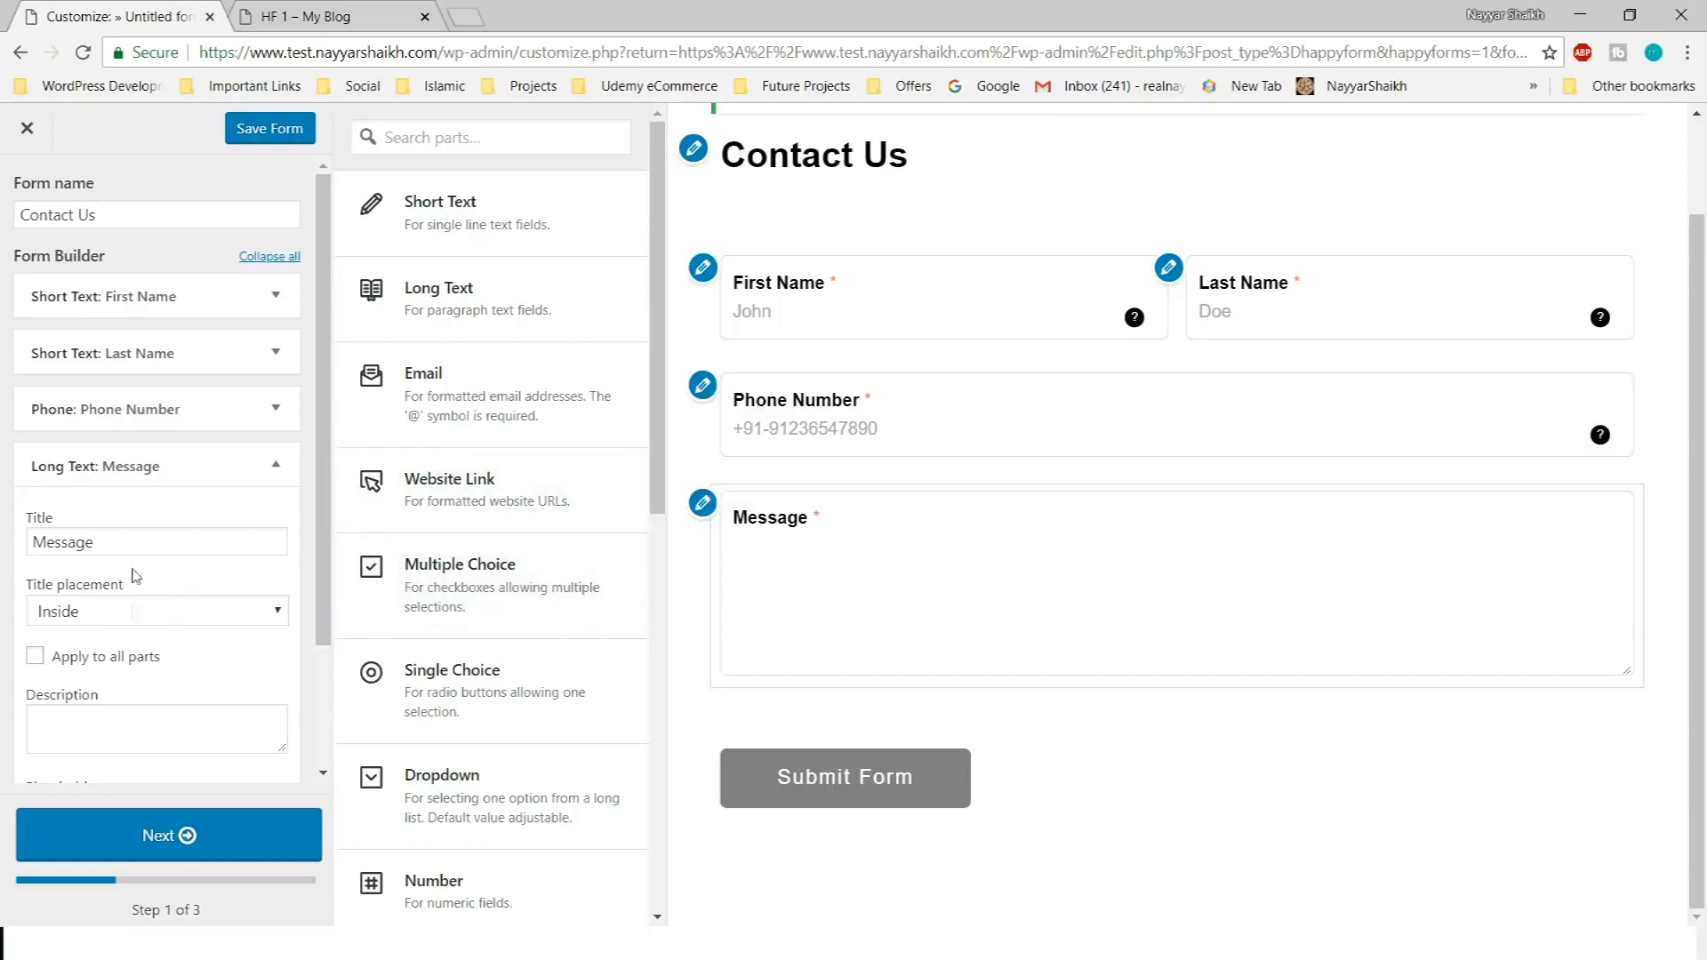
click(152, 616)
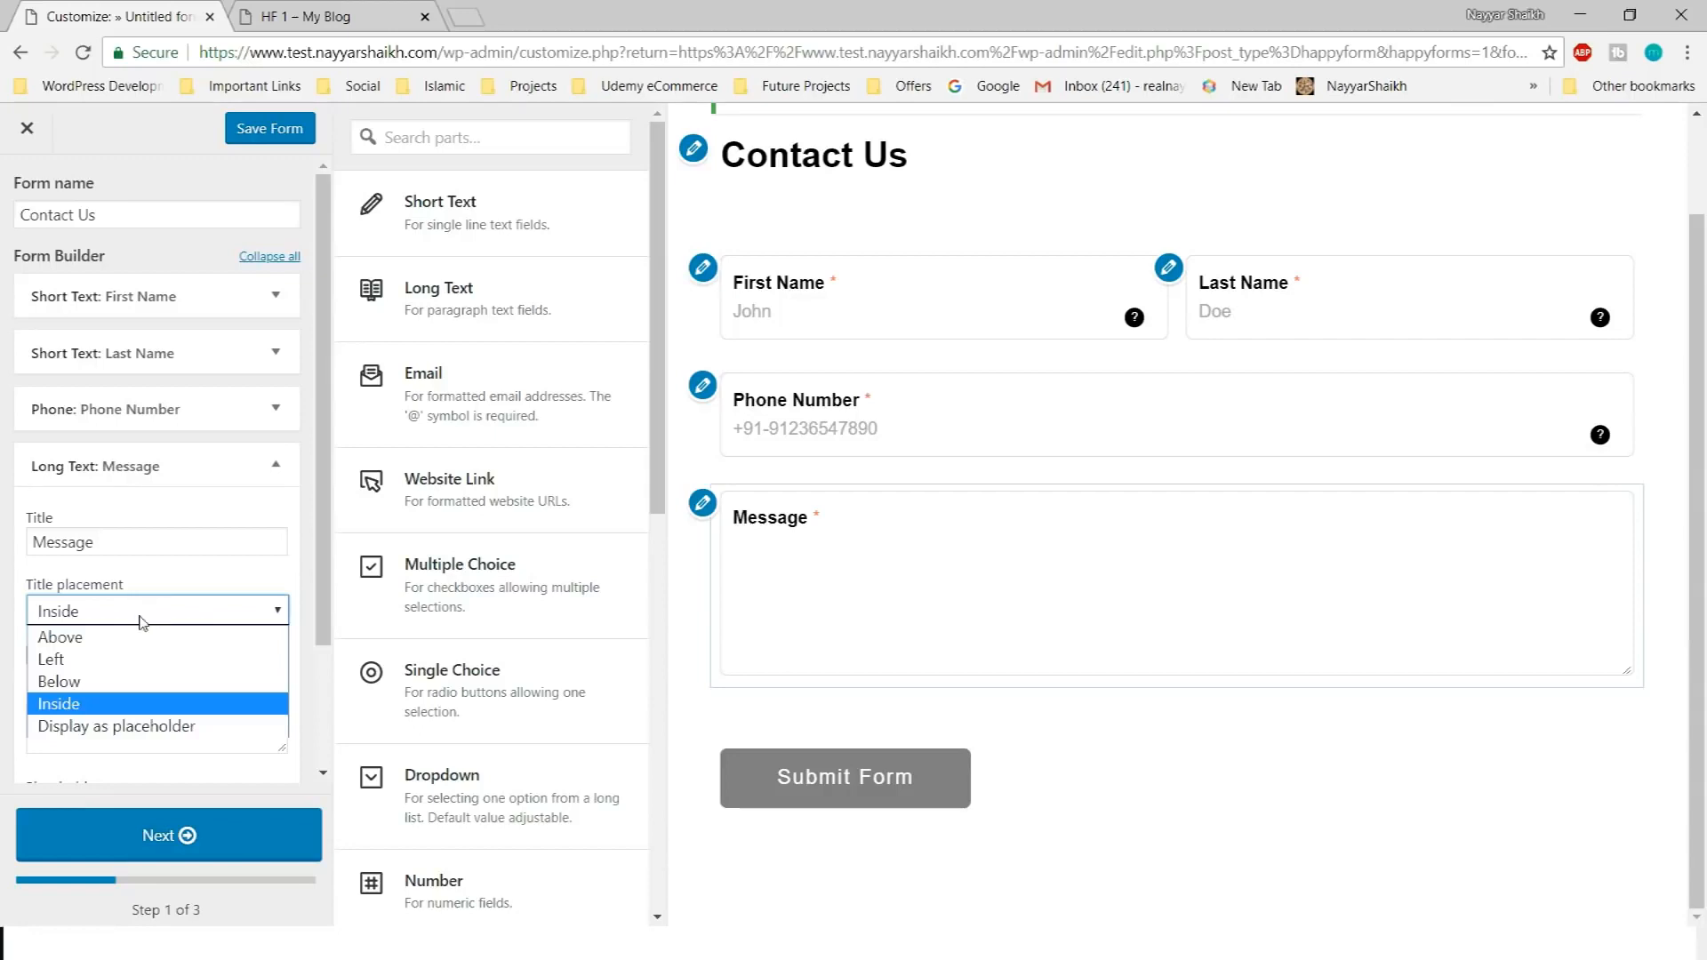
click(151, 613)
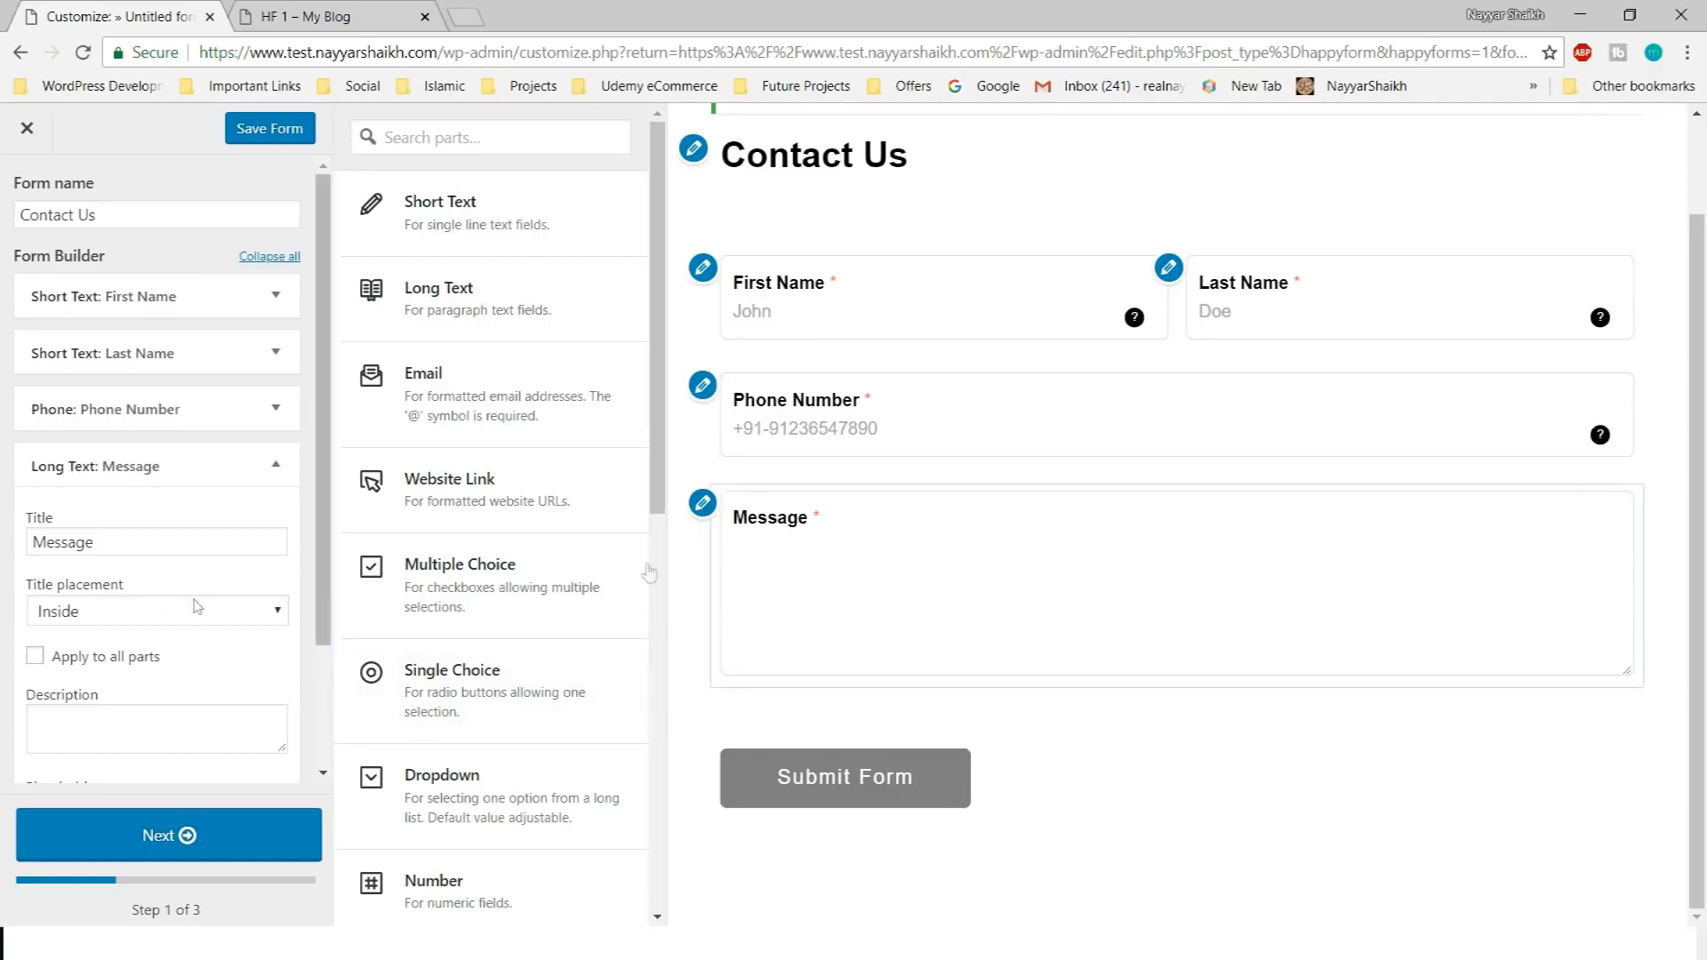
Give Message the tooltip description 'Please Type in Your Message Here...', fixing a typo
click(164, 720)
scroll(164, 717, down, 2)
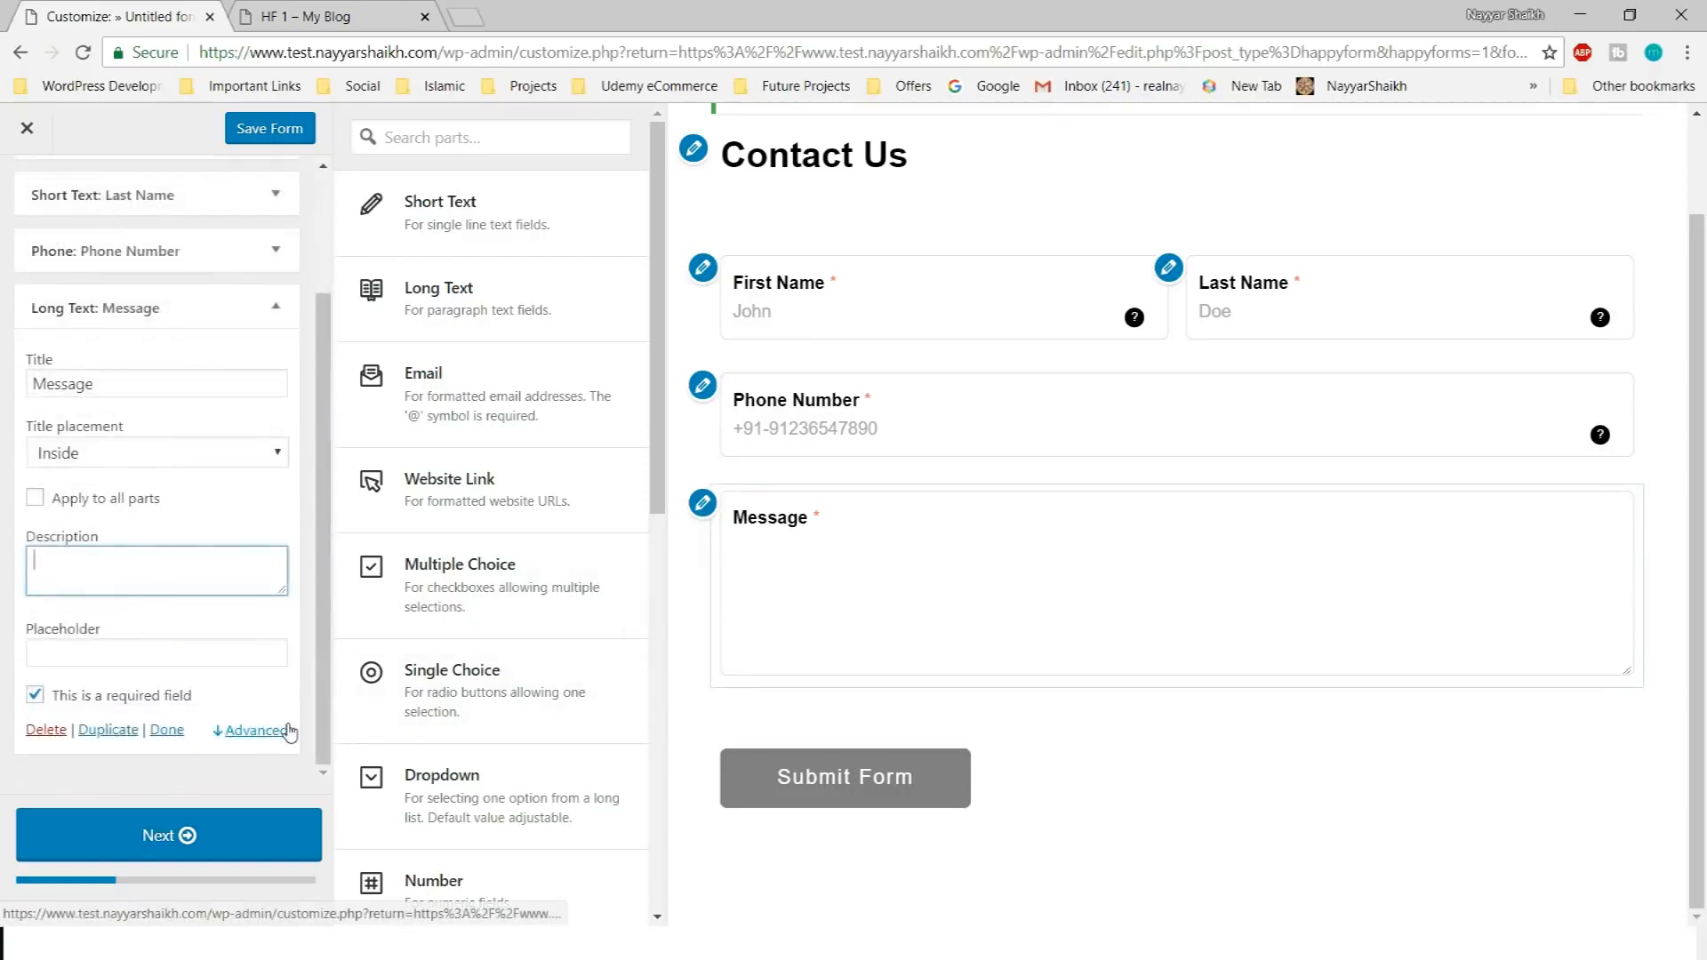
text(Pleas)
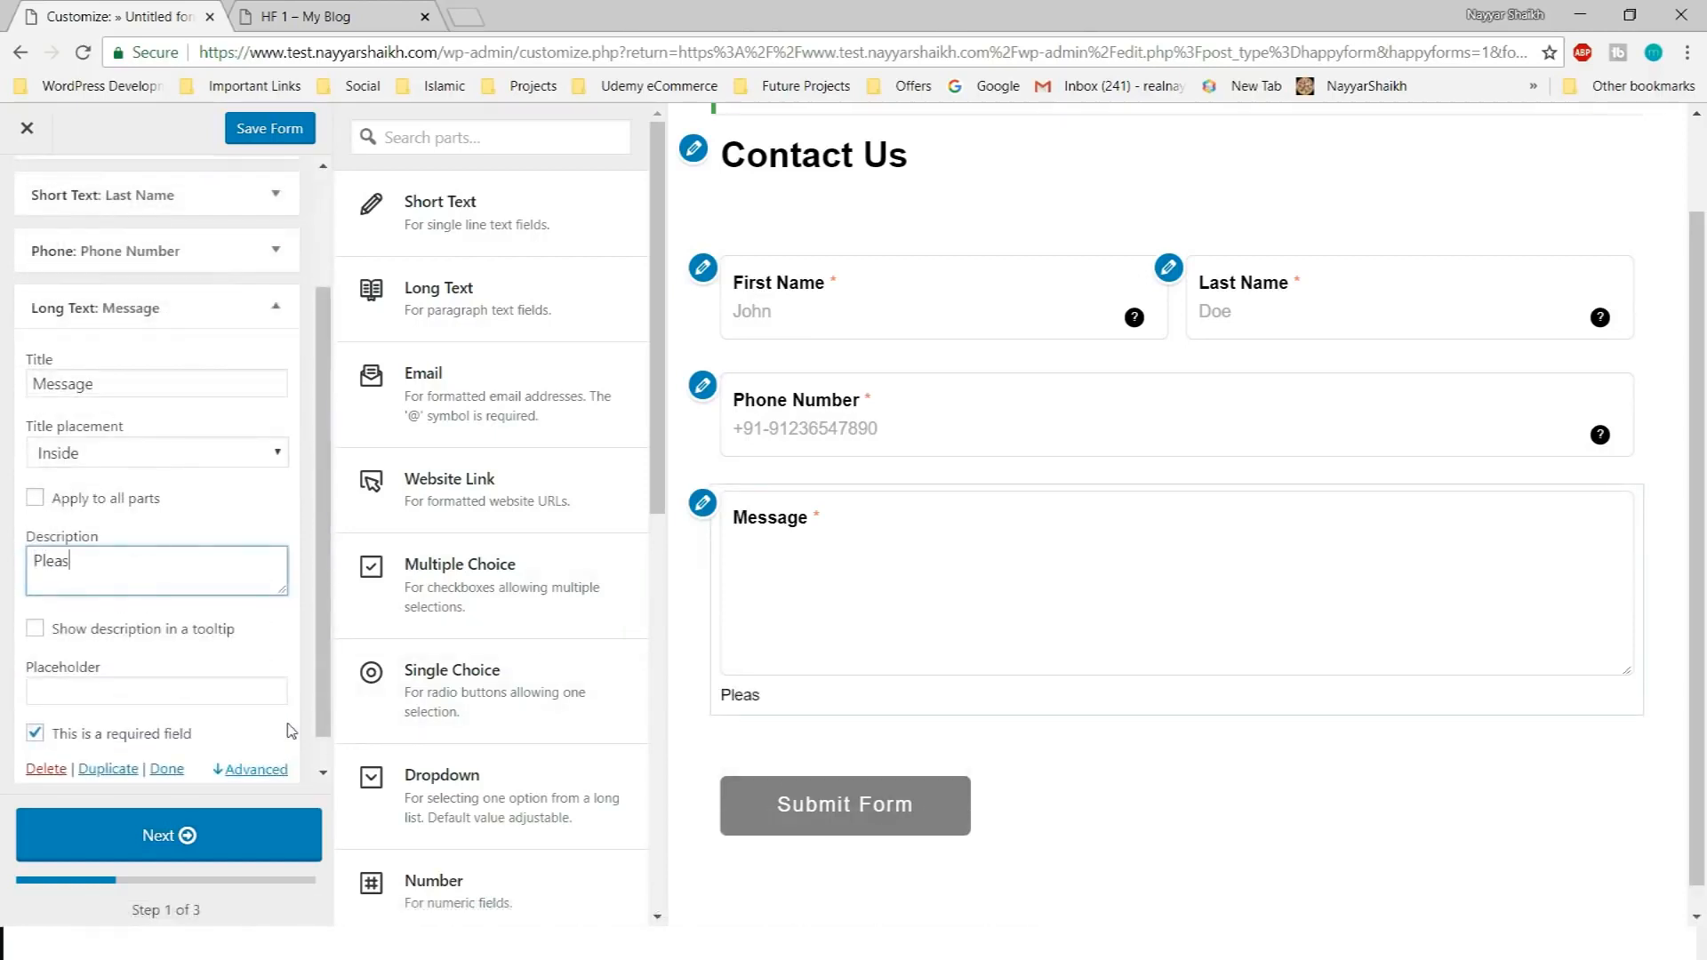
text(e Type in Oyur Message Here...)
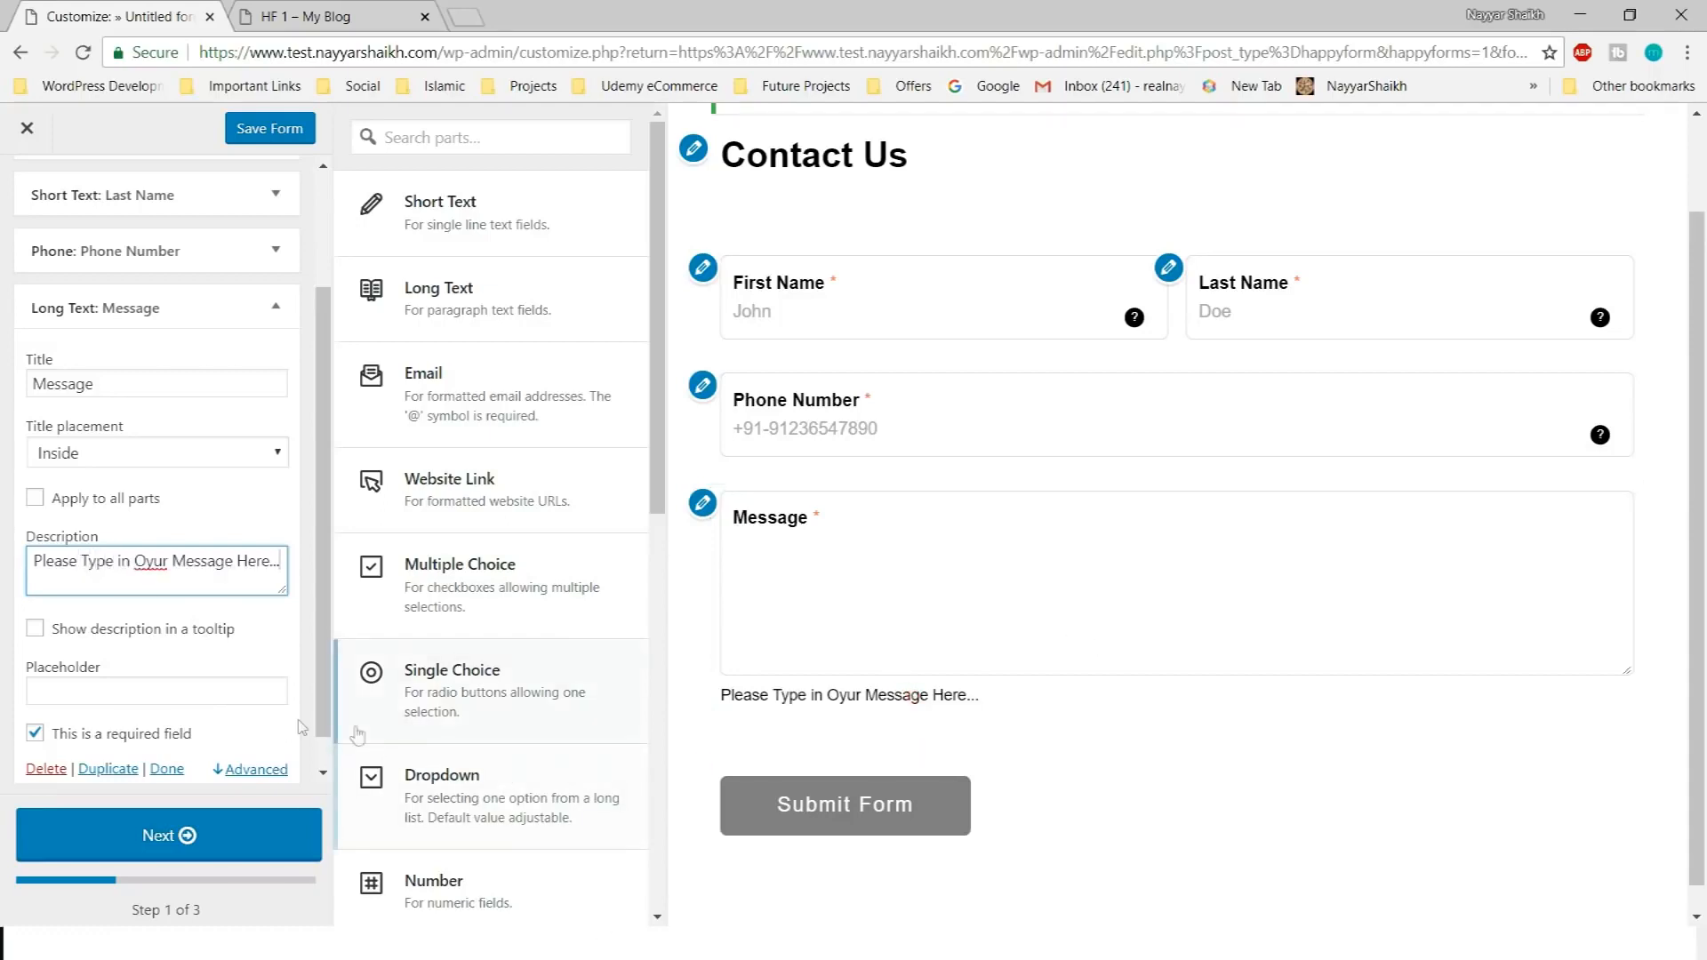
key(ctrl+a)
right_click(133, 560)
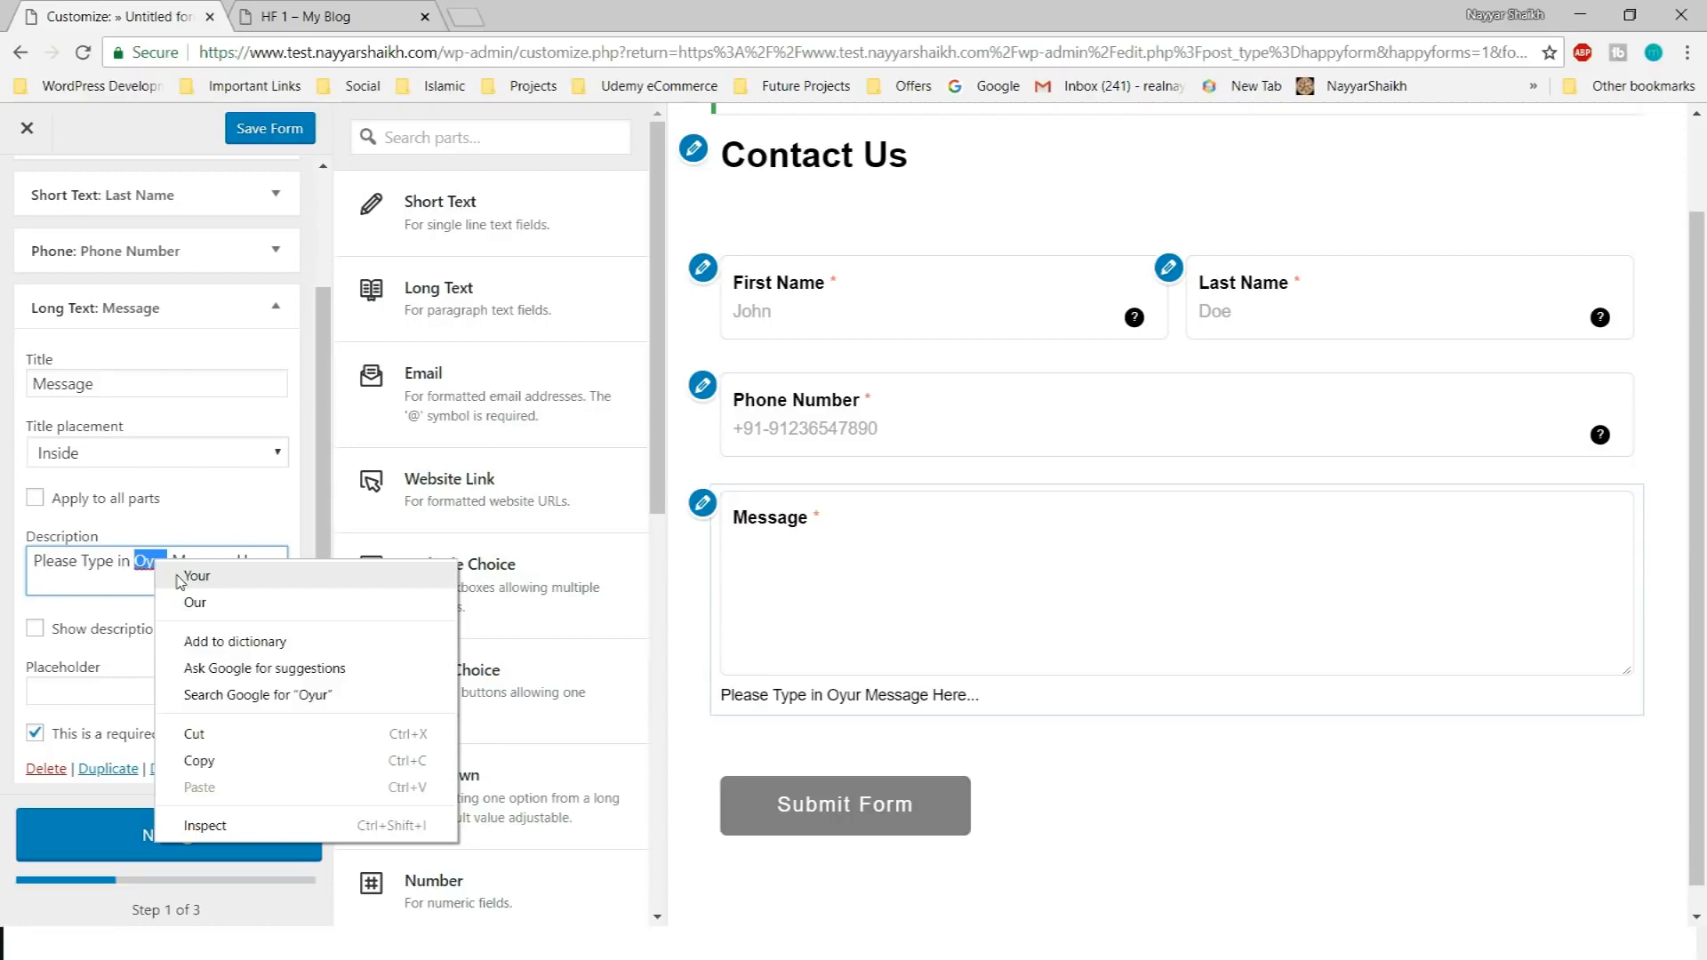
click(137, 577)
click(126, 631)
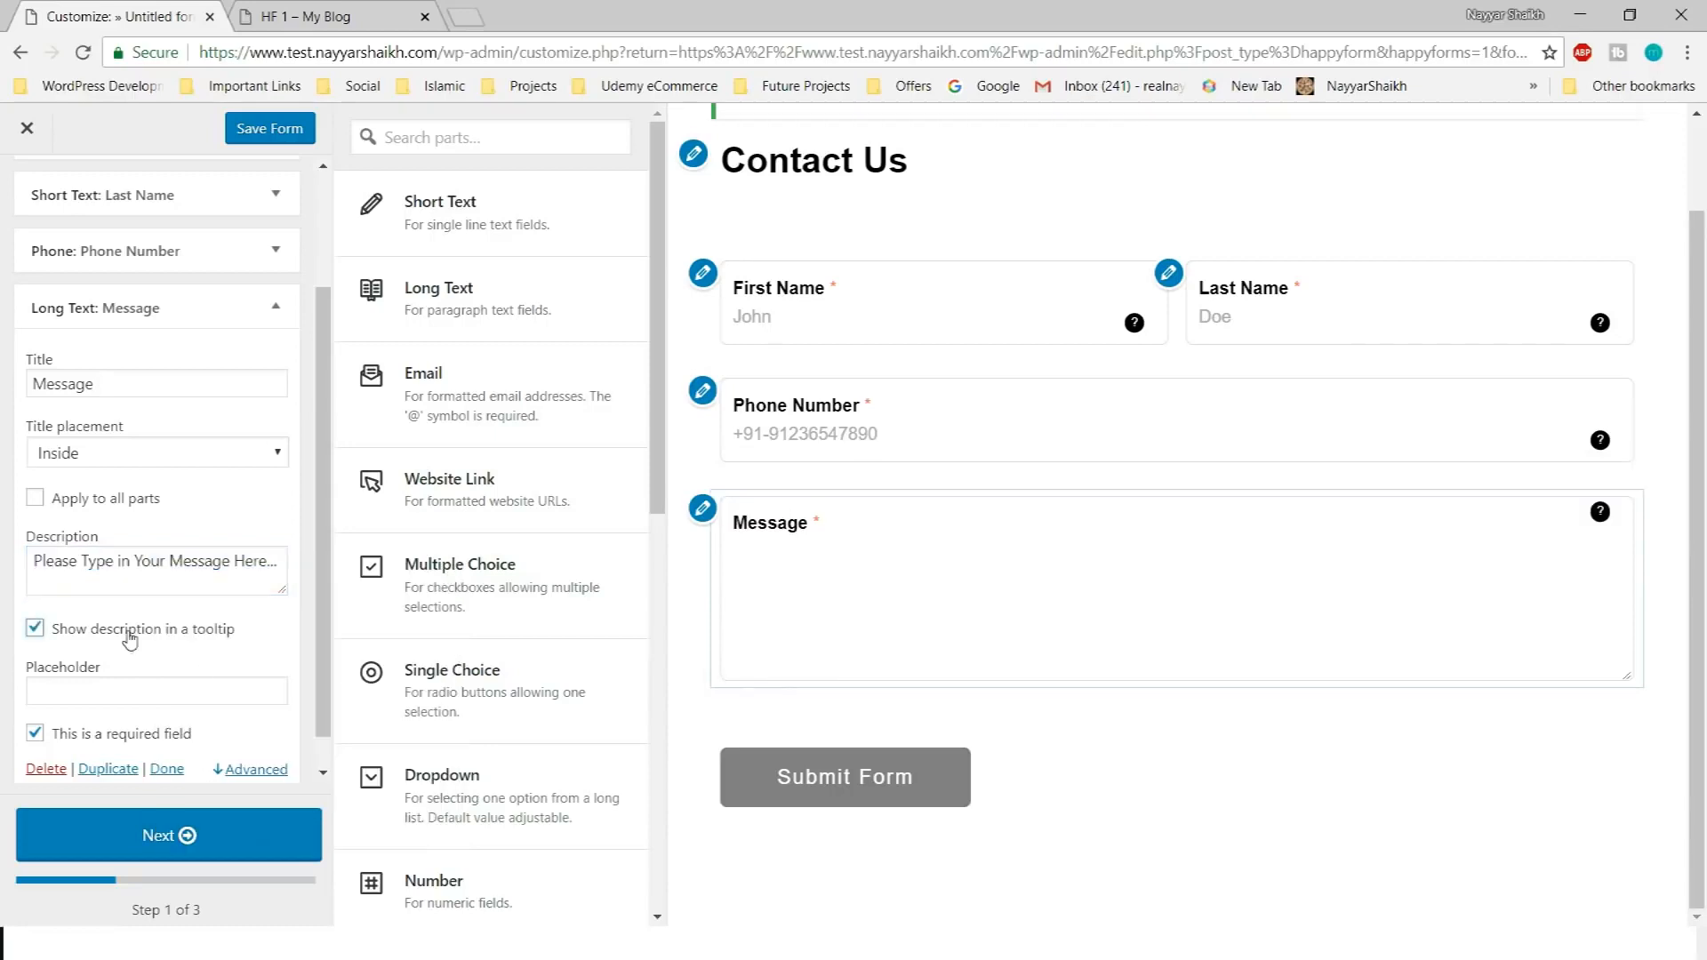
Paste the same text as the Message placeholder and collapse the field
scroll(222, 623, down, 1)
click(182, 651)
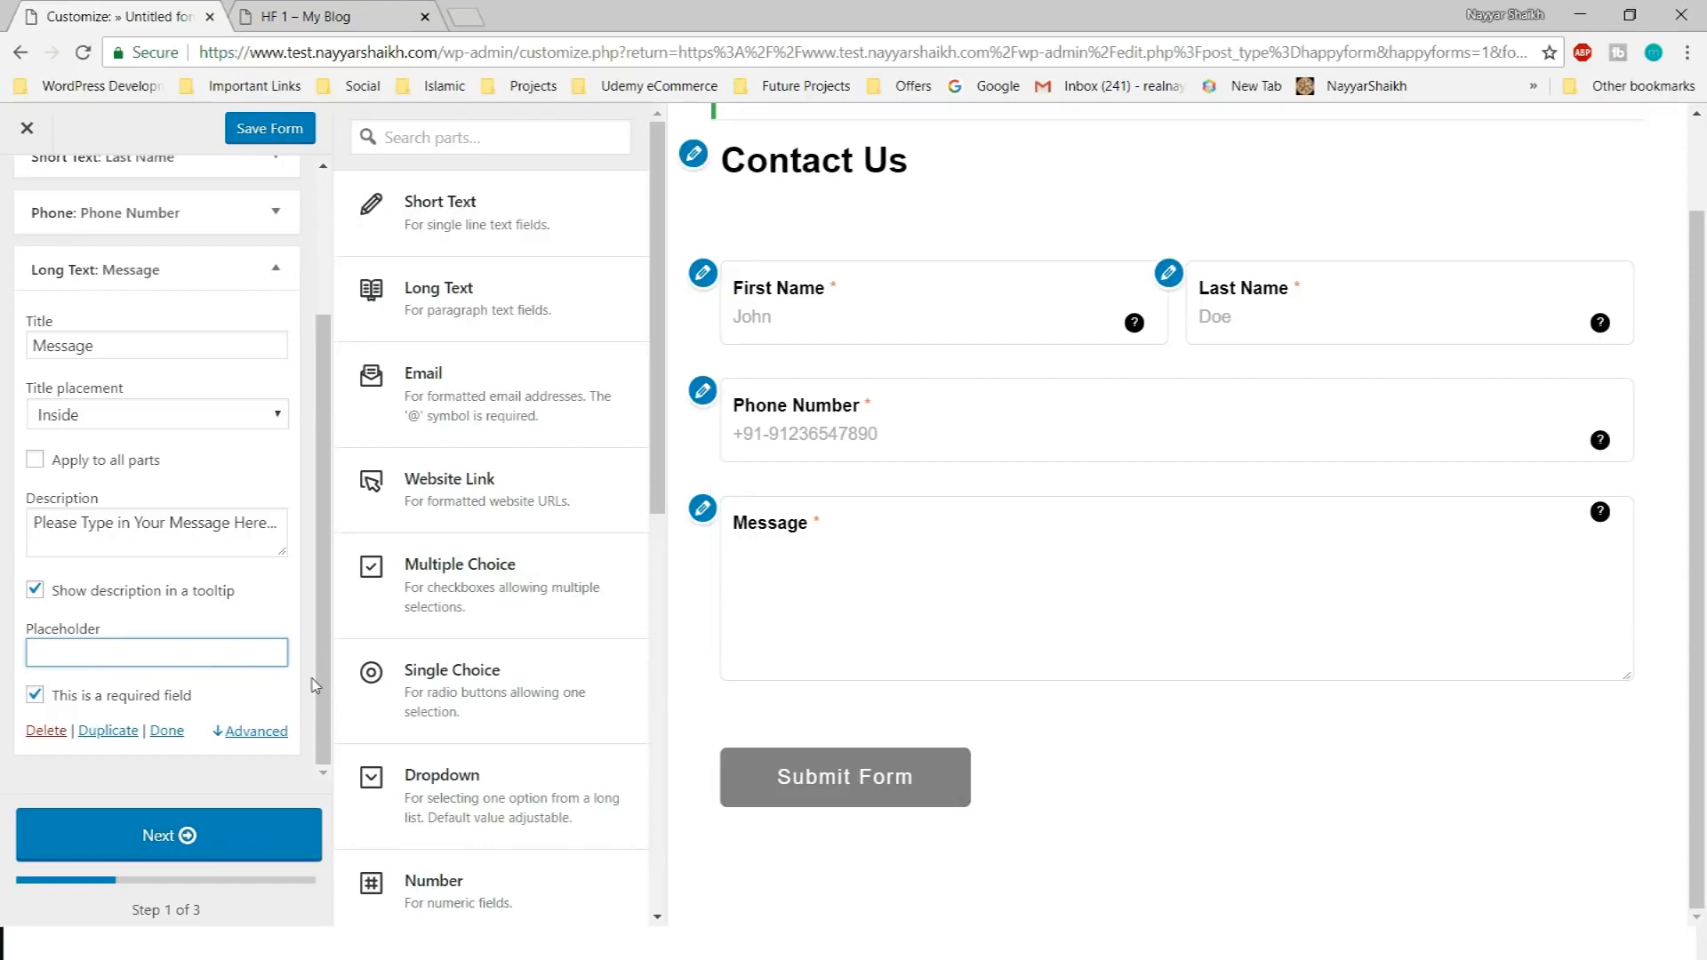
text(Please Type in Your Message Here...)
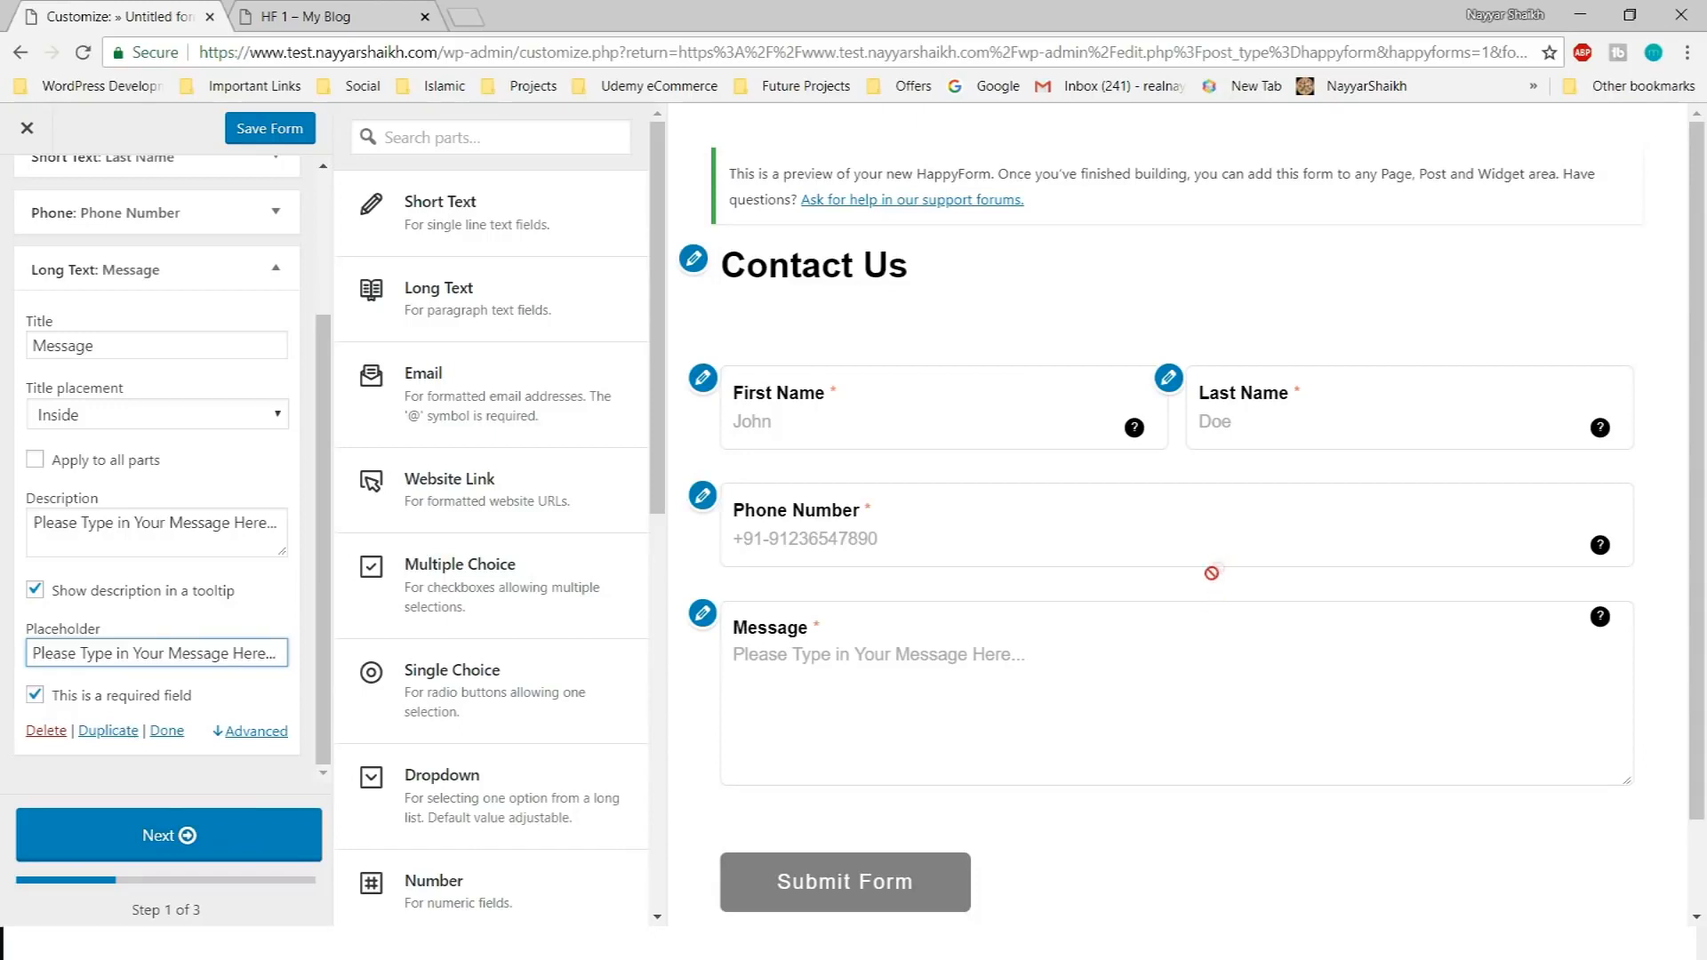
scroll(1207, 585, down, 1)
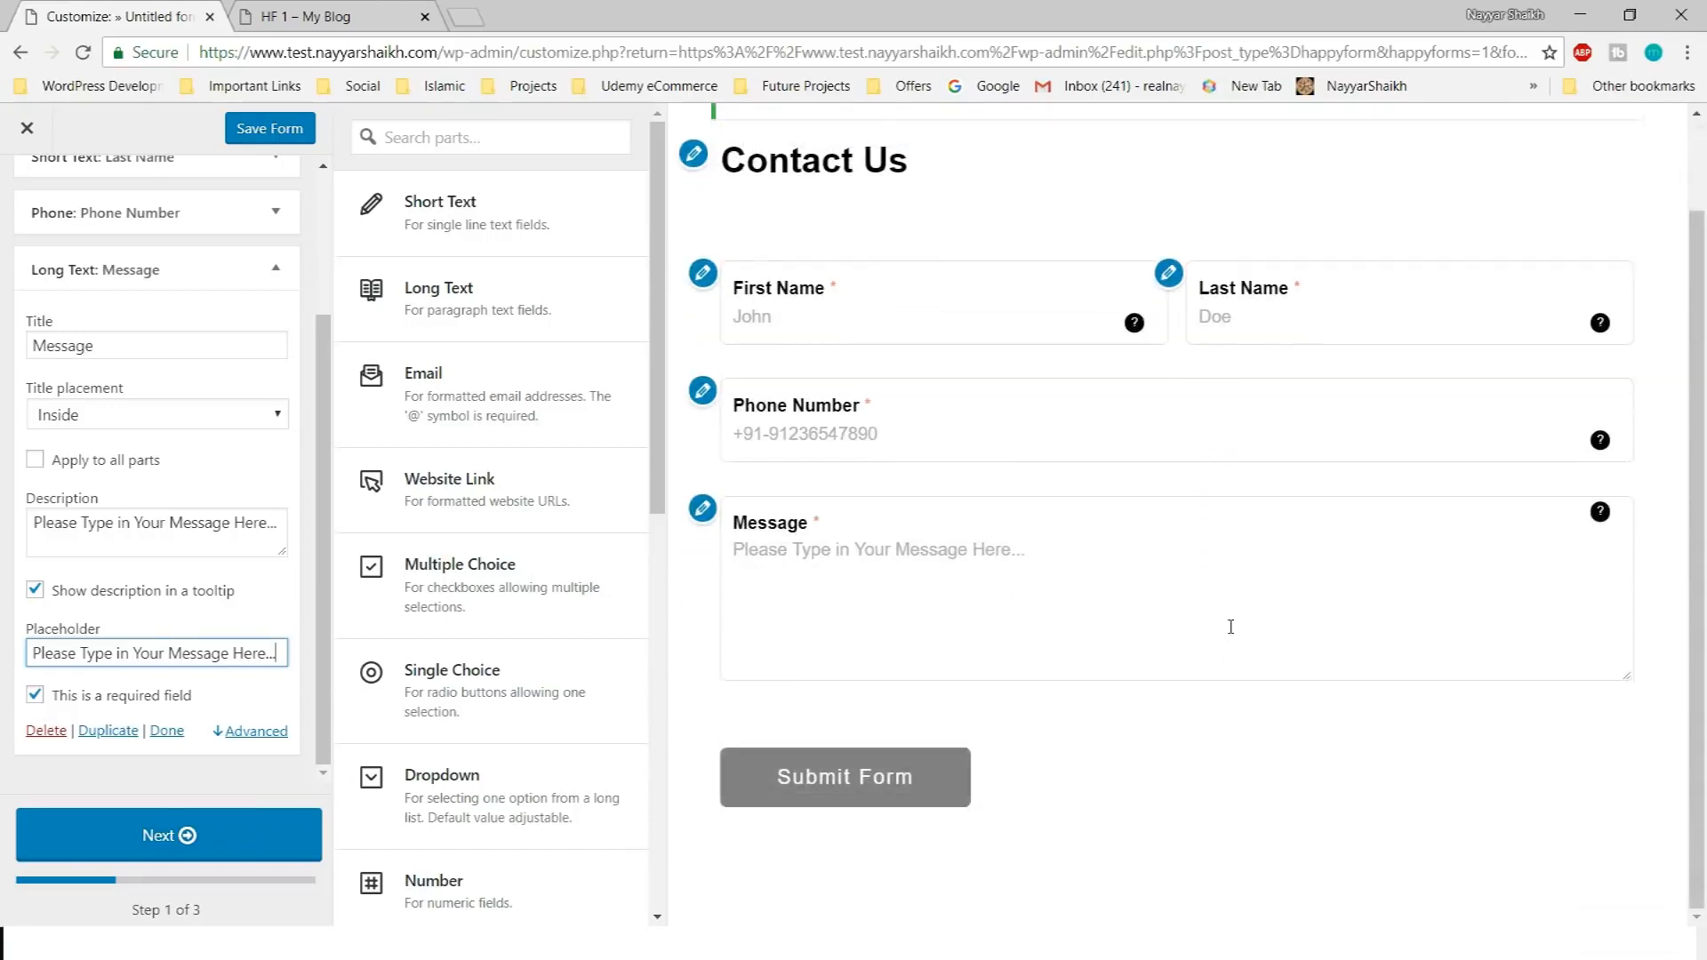
click(273, 276)
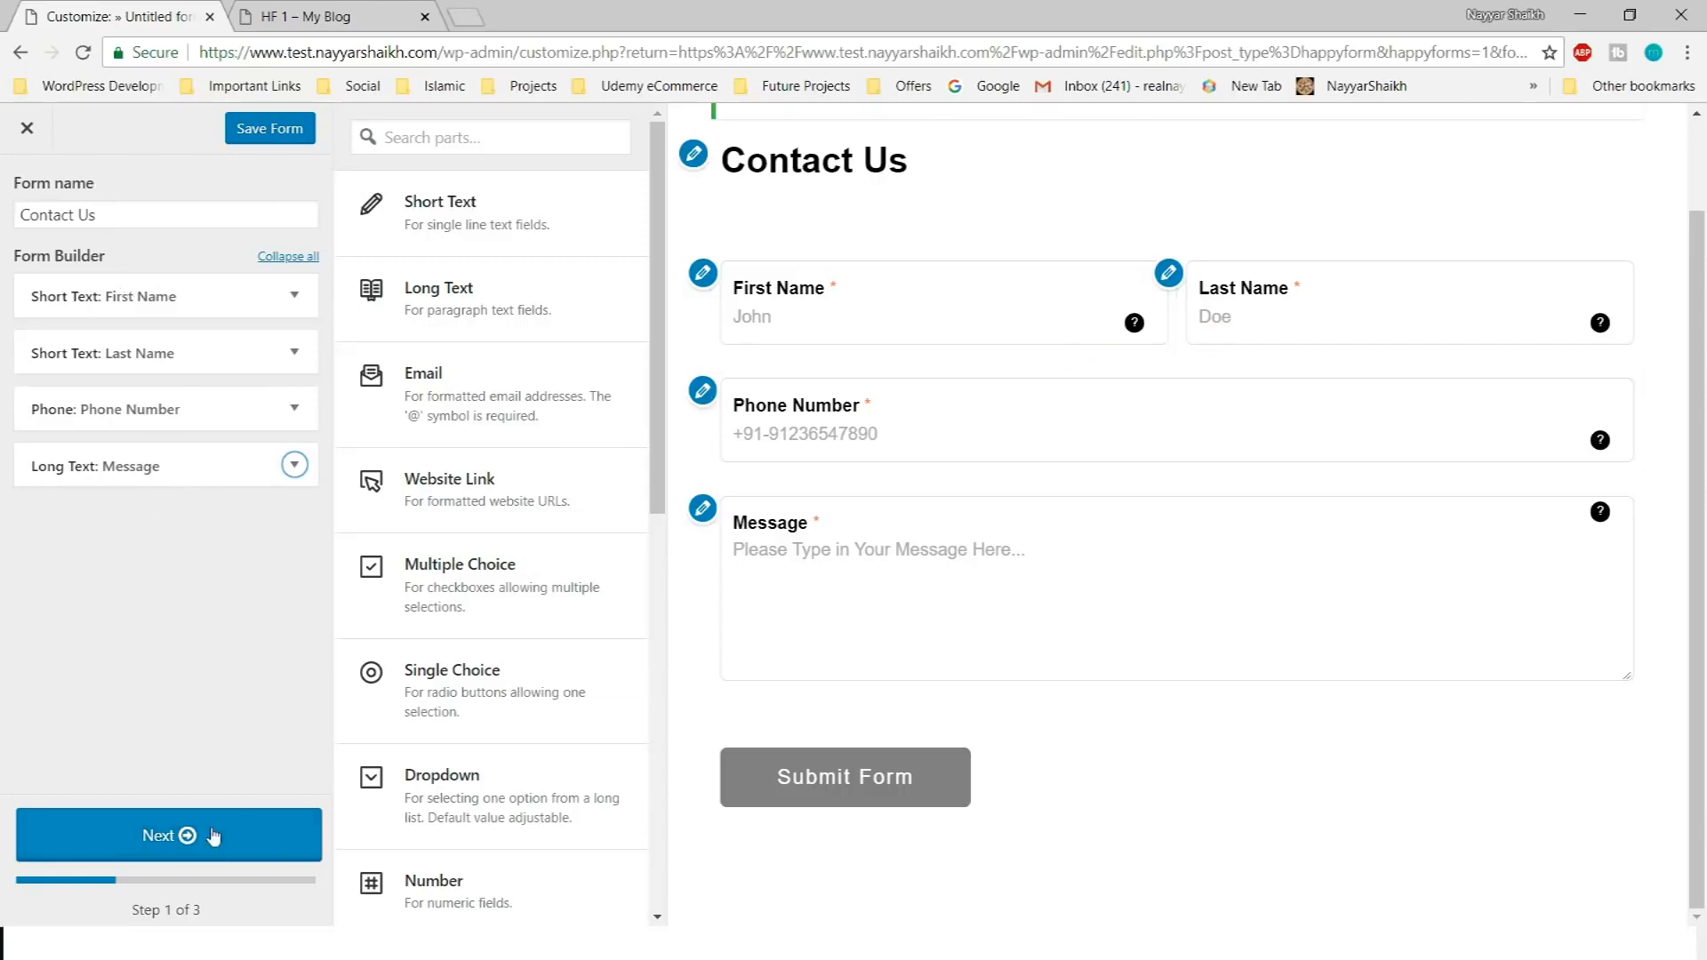
Advance to setup step 2, leaving the notification email address unchanged
click(170, 848)
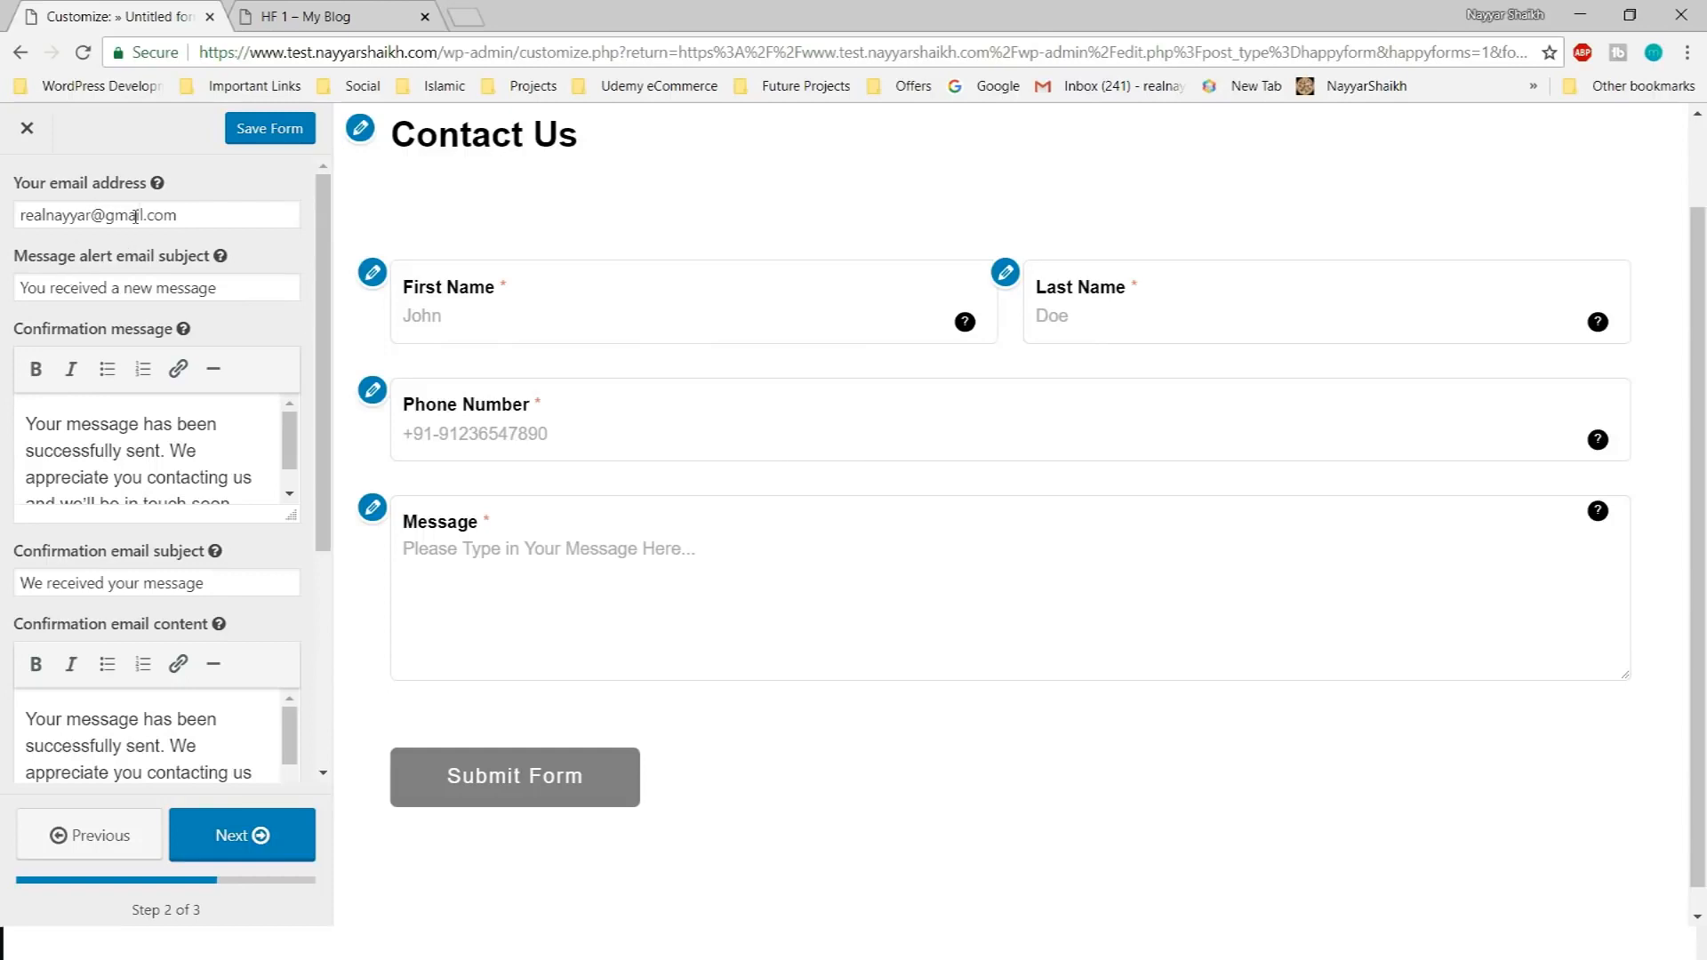
drag(225, 211, 5, 230)
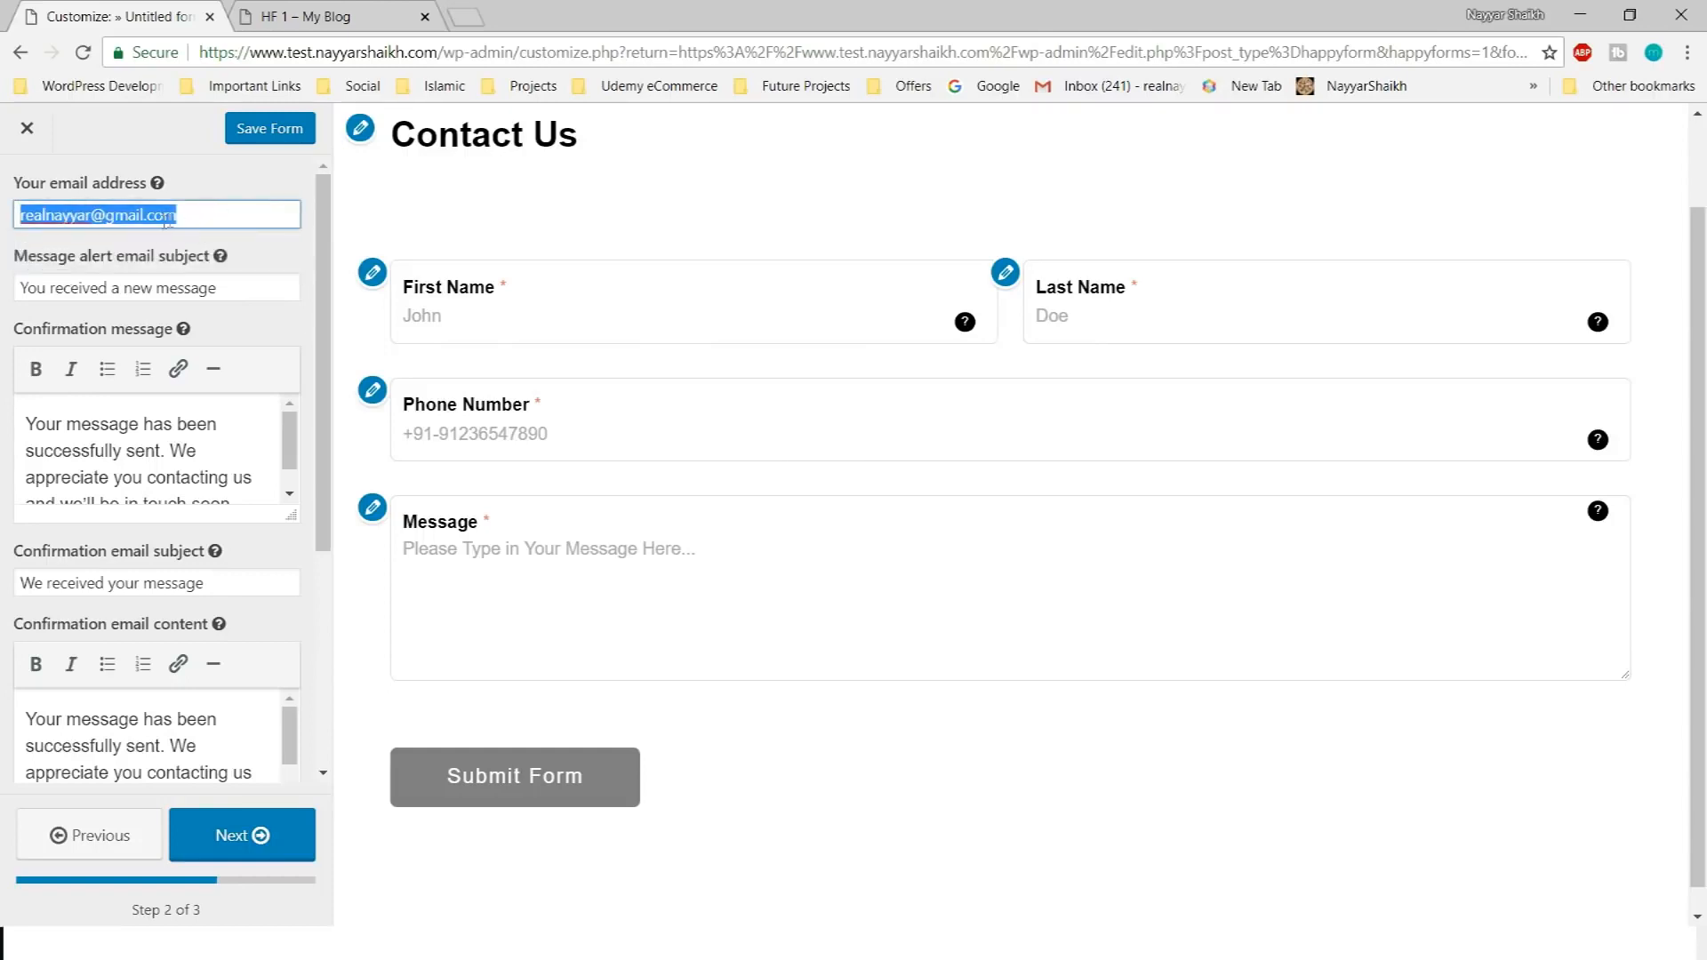
click(227, 174)
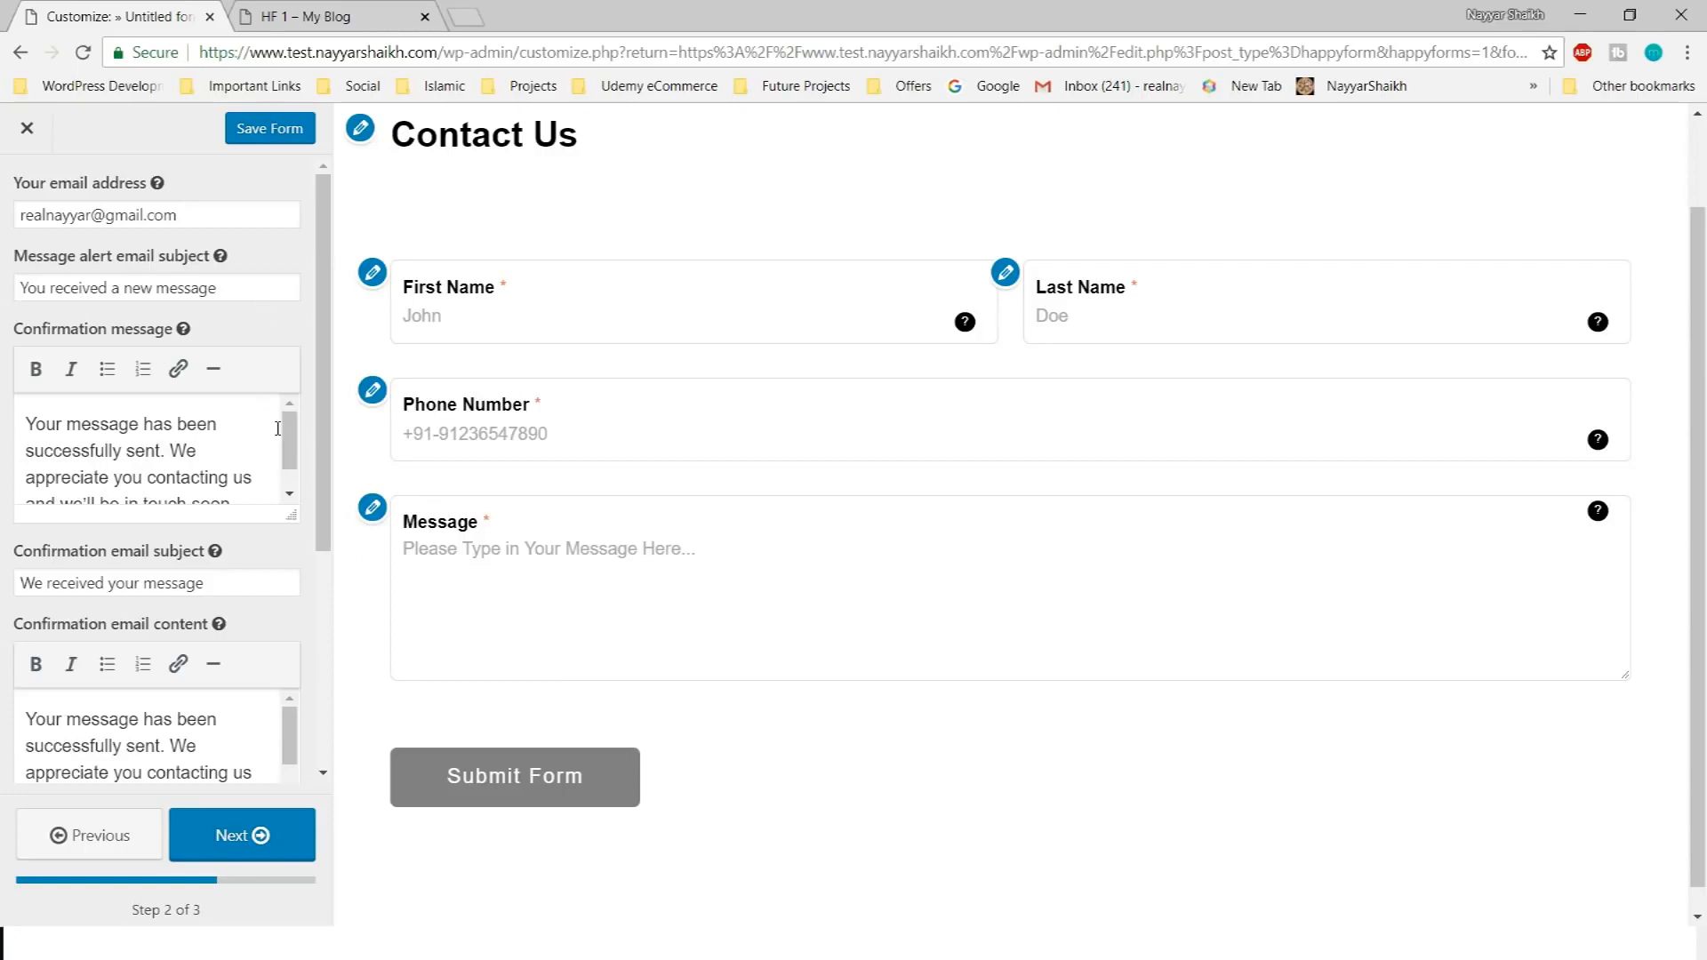
Sign the confirmation message with the owner's name and enlarge the confirmation email content box
scroll(213, 429, down, 1)
drag(30, 412, 195, 473)
scroll(223, 476, down, 1)
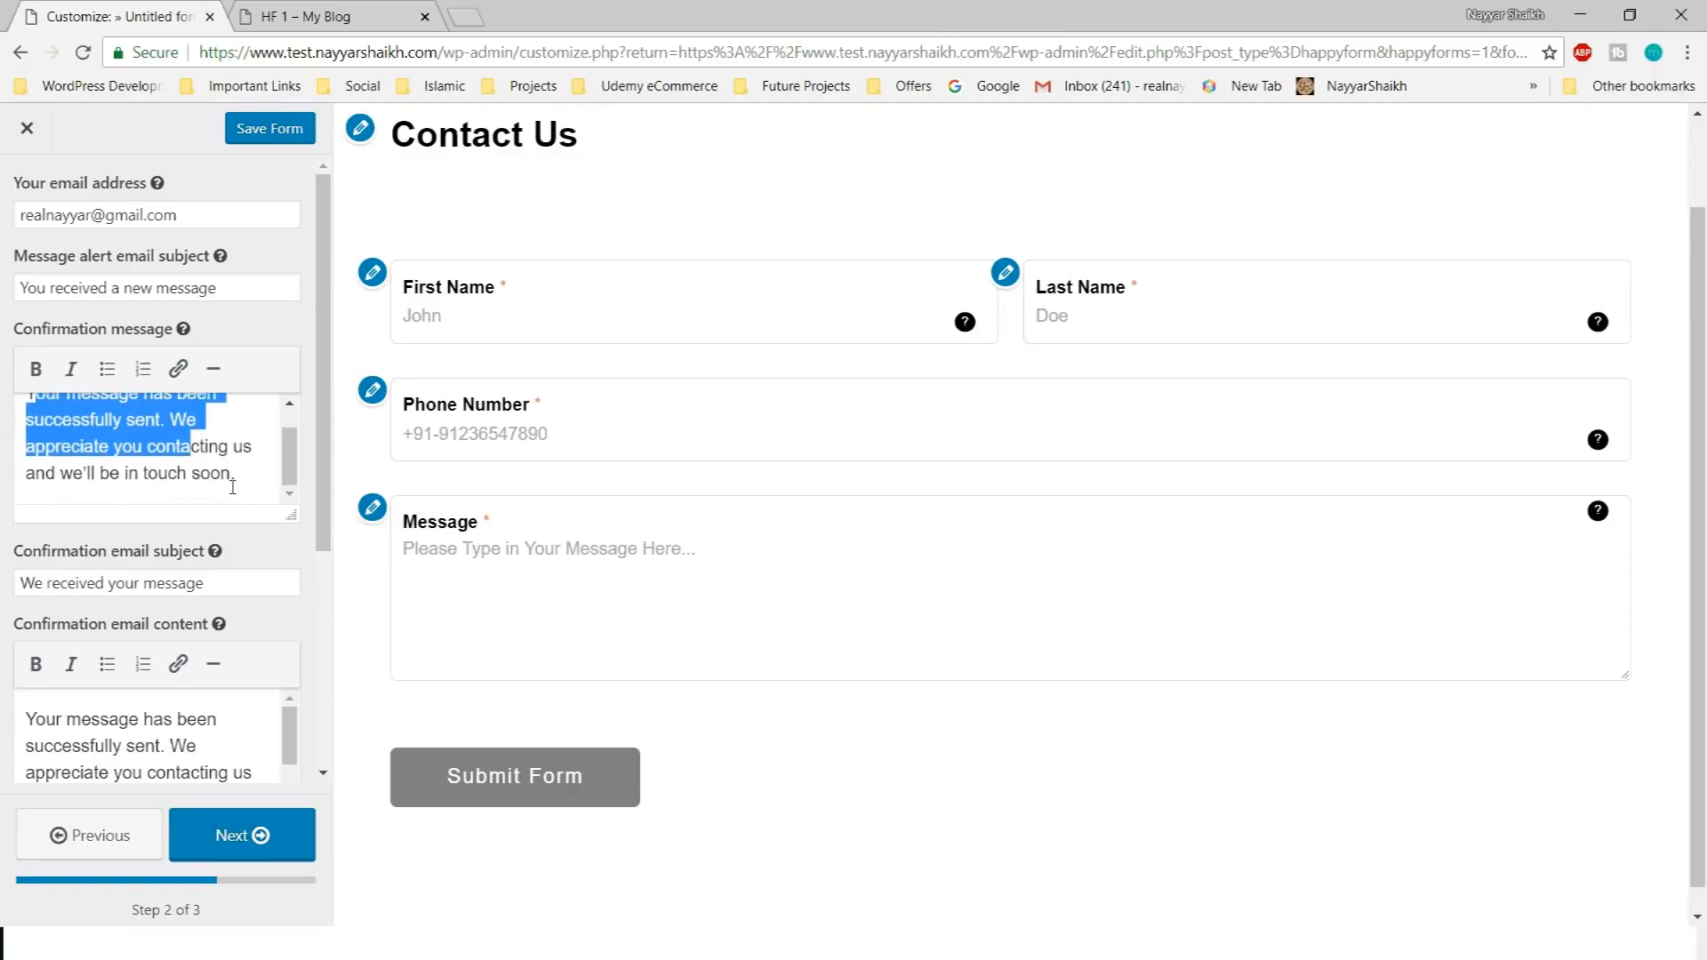
drag(74, 476, 170, 476)
click(202, 475)
scroll(270, 480, up, 1)
scroll(237, 447, down, 1)
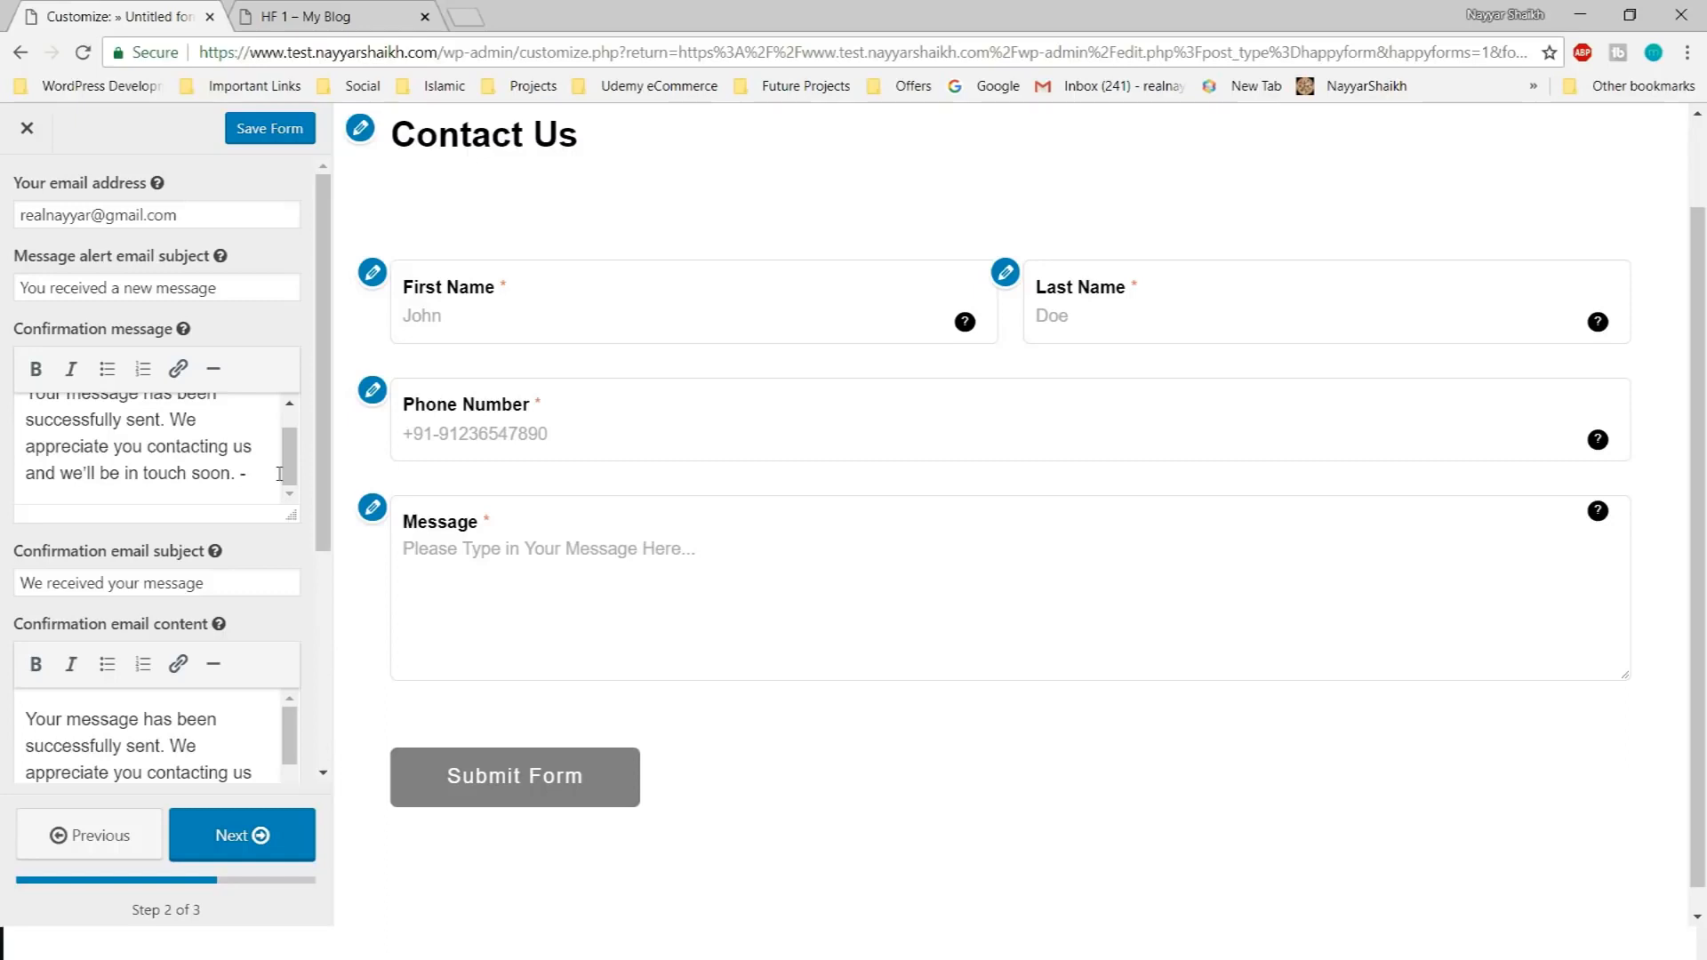
text(Nayyar Shaikh)
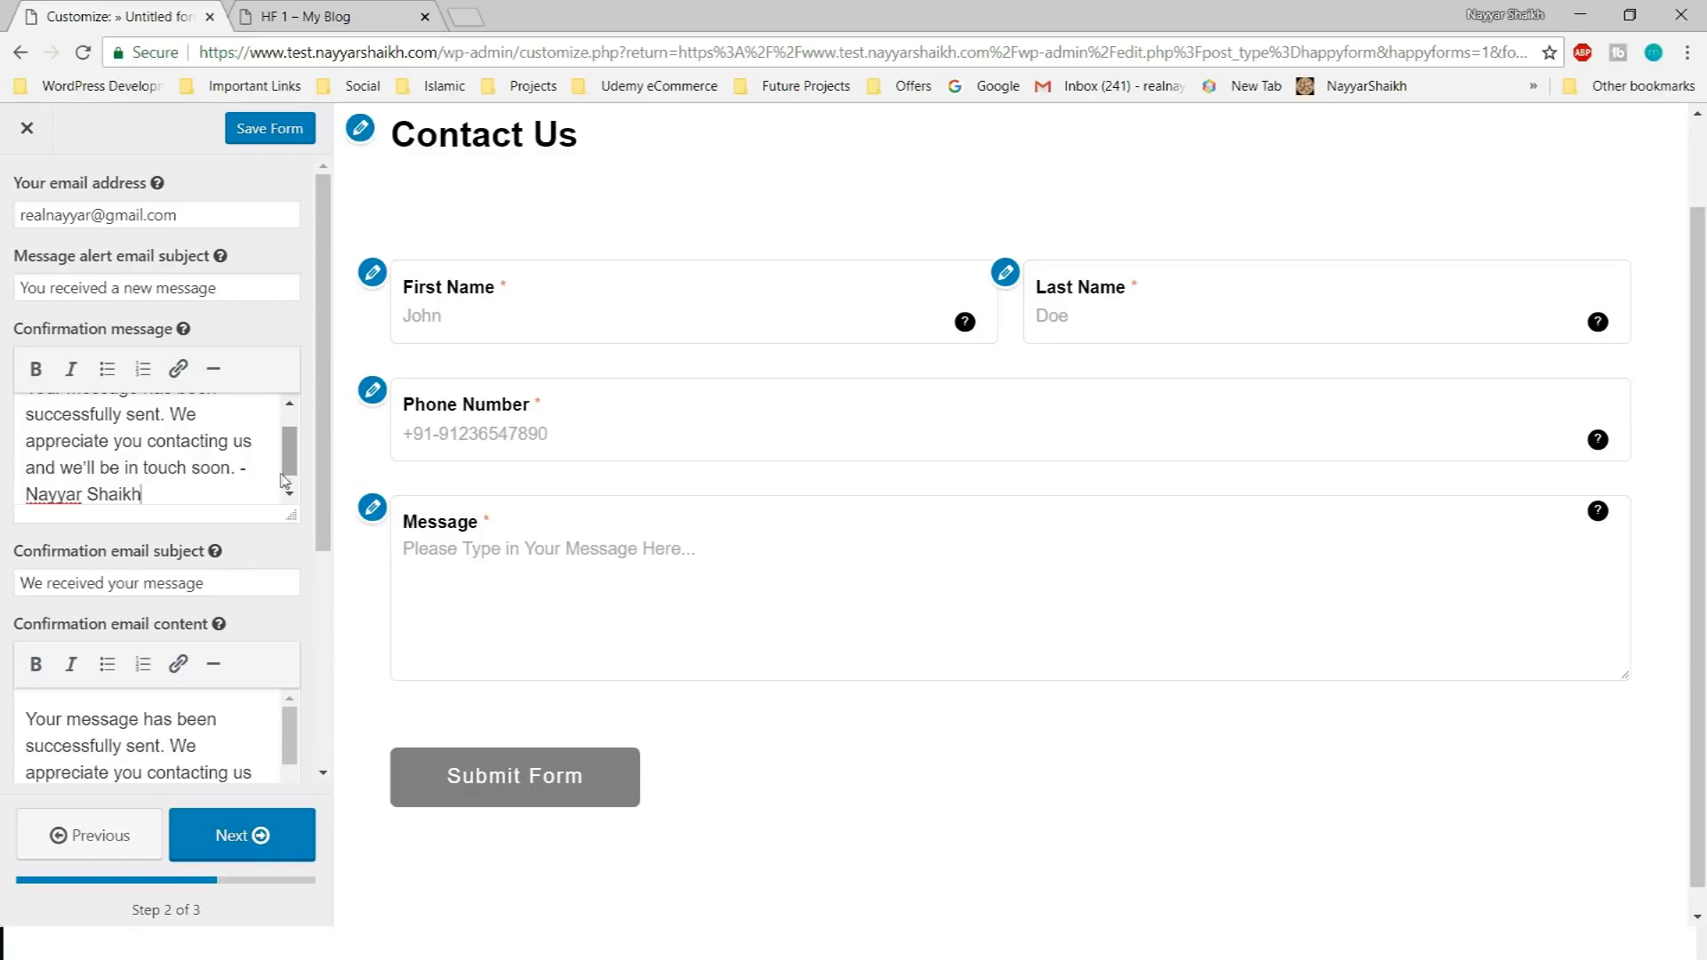
scroll(267, 472, down, 3)
scroll(187, 574, up, 3)
scroll(258, 533, down, 8)
drag(291, 477, 291, 556)
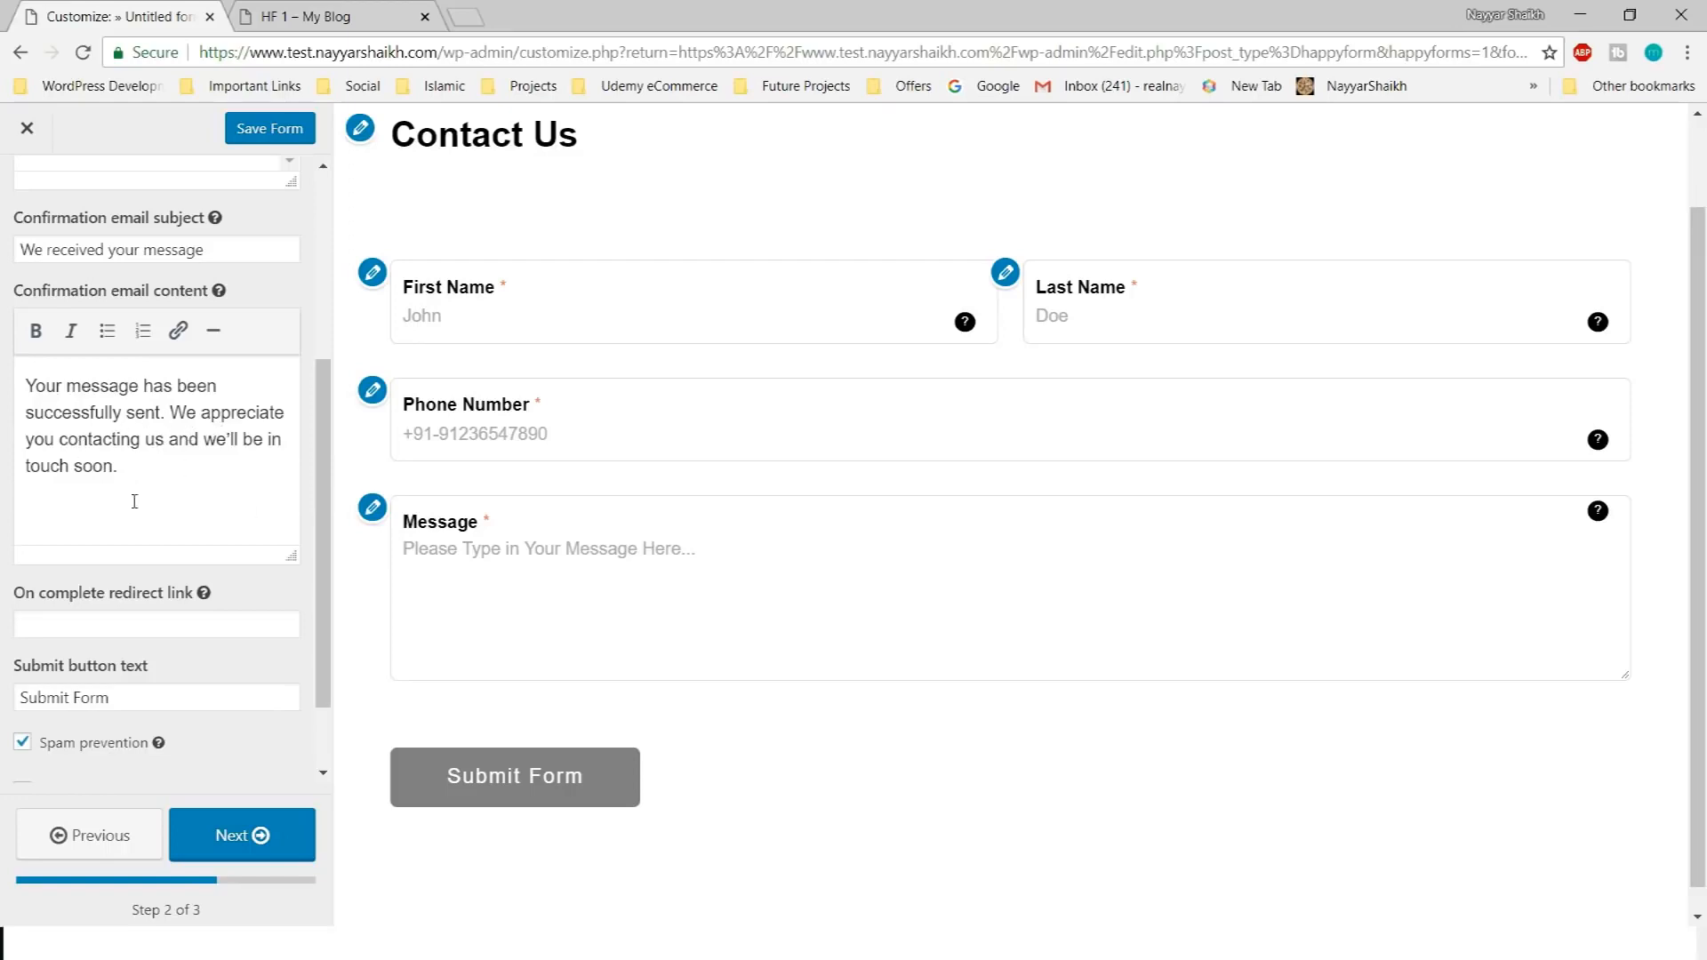
Shorten the submit button text from 'Submit Form' to 'Submit' and continue to step 3
scroll(134, 502, down, 3)
click(184, 516)
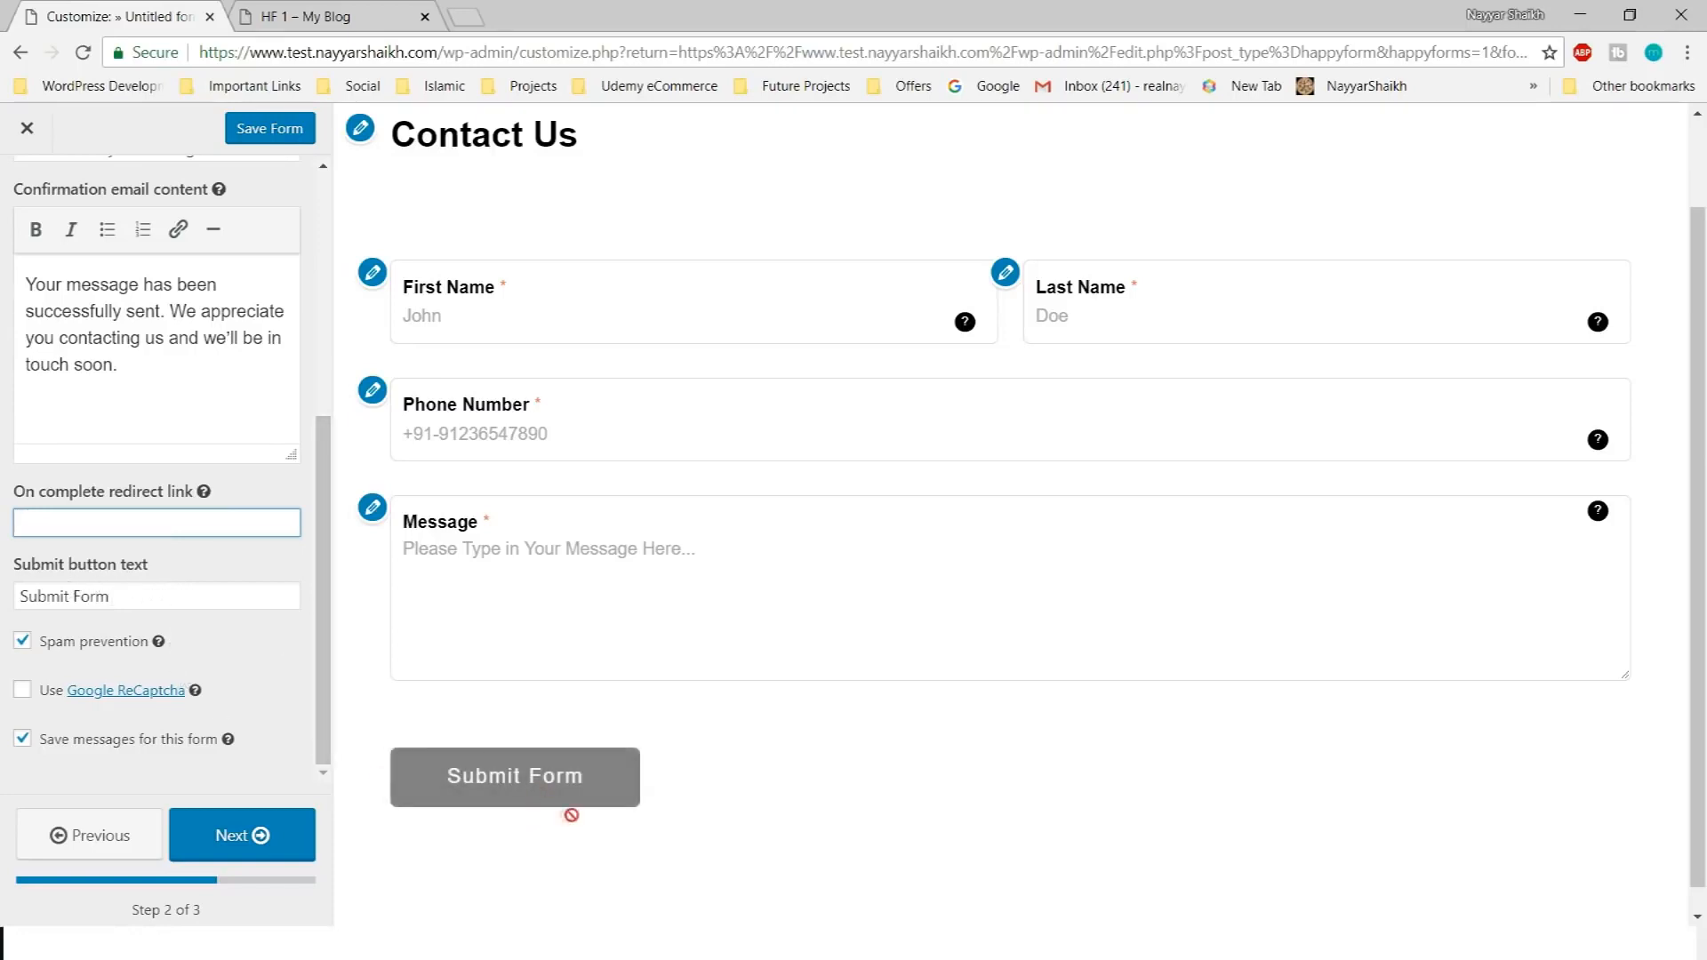
click(195, 594)
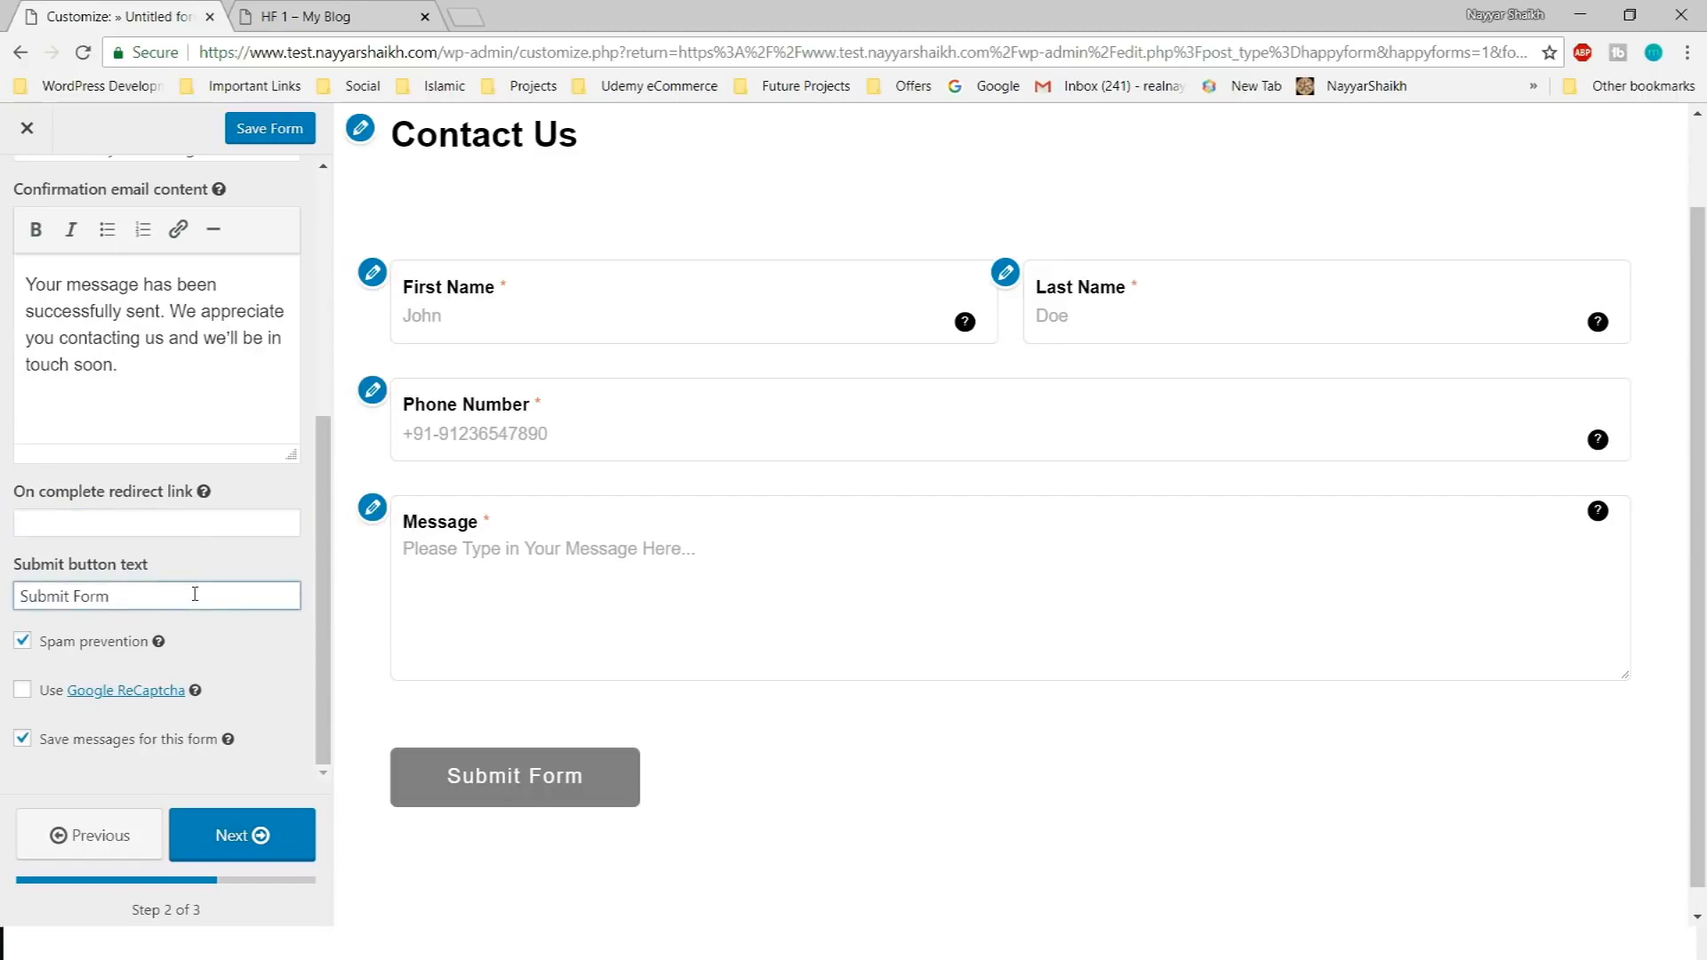
key(BackSpace)
key(BackSpace)
key(BackSpace)
key(BackSpace)
key(BackSpace)
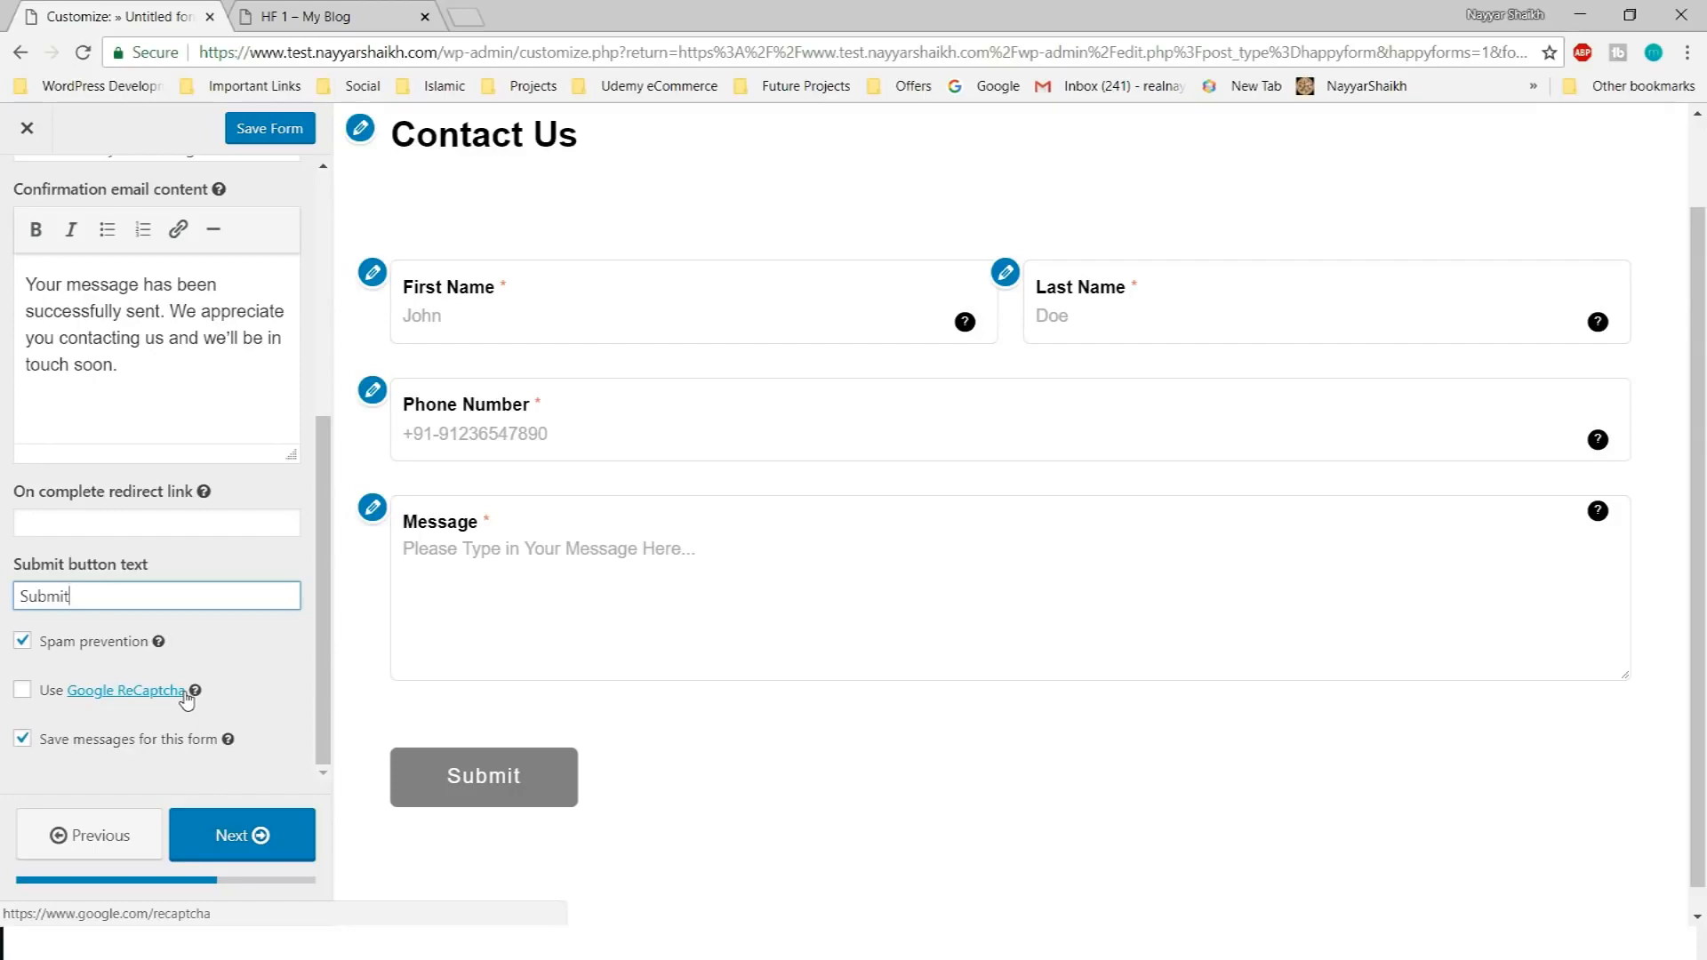
scroll(621, 704, up, 2)
scroll(583, 735, down, 2)
click(286, 840)
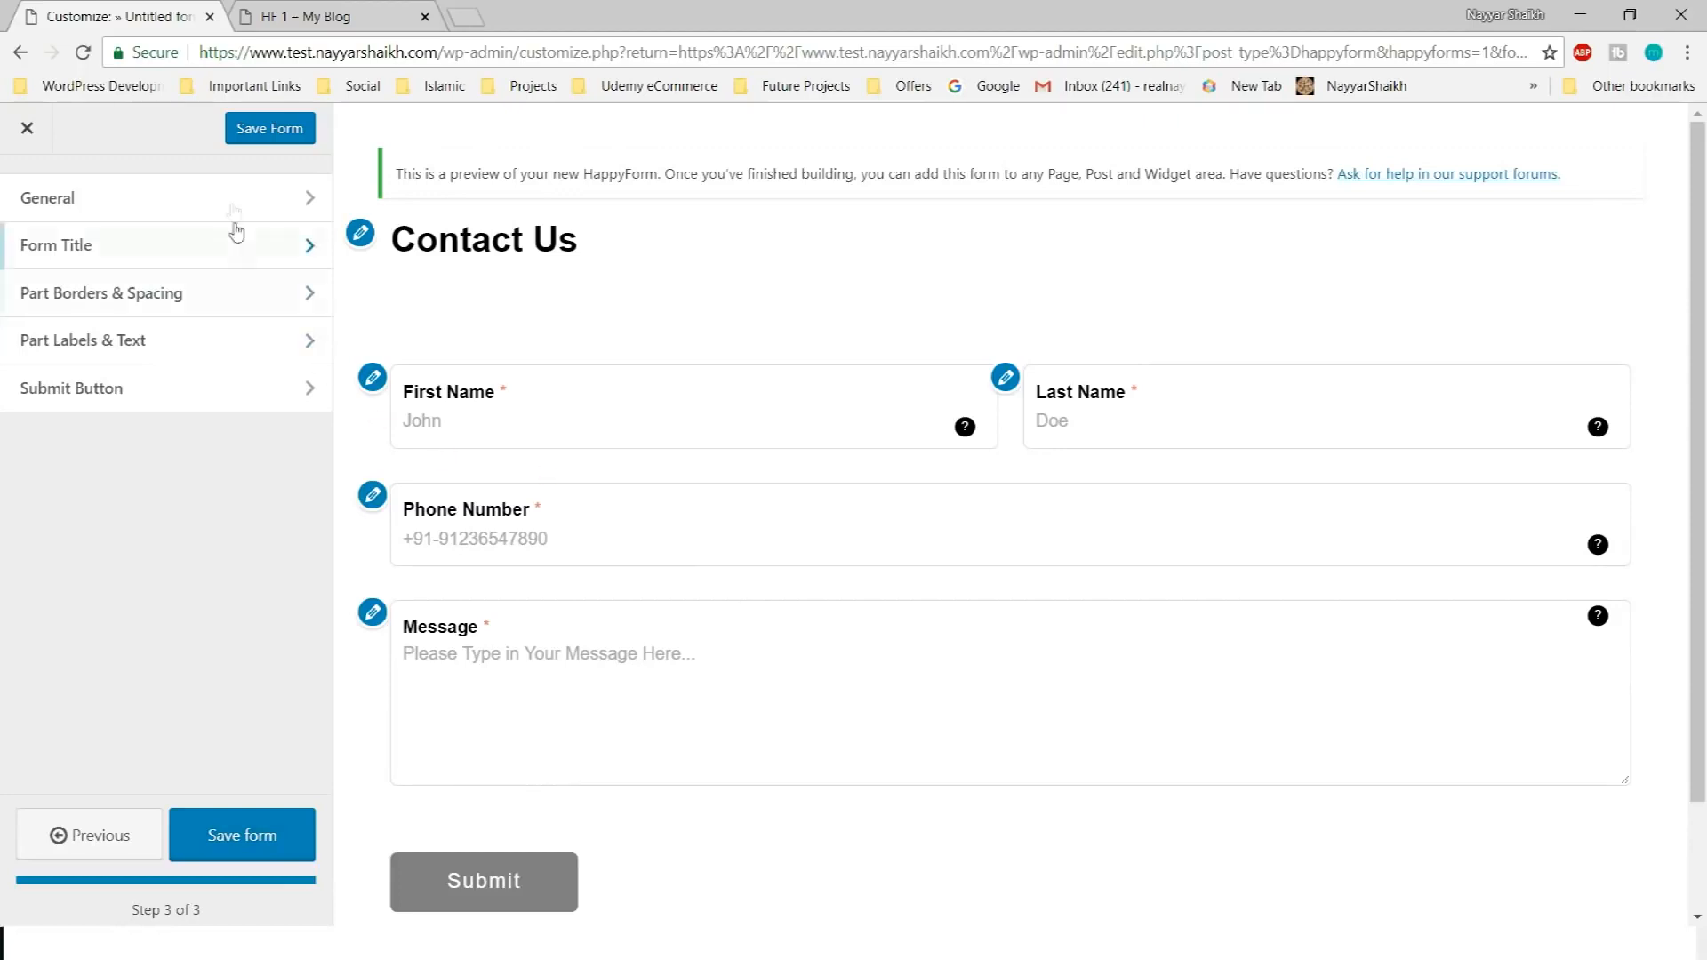
Set the form width to 80% in General styles, keeping the left-to-right layout
click(182, 216)
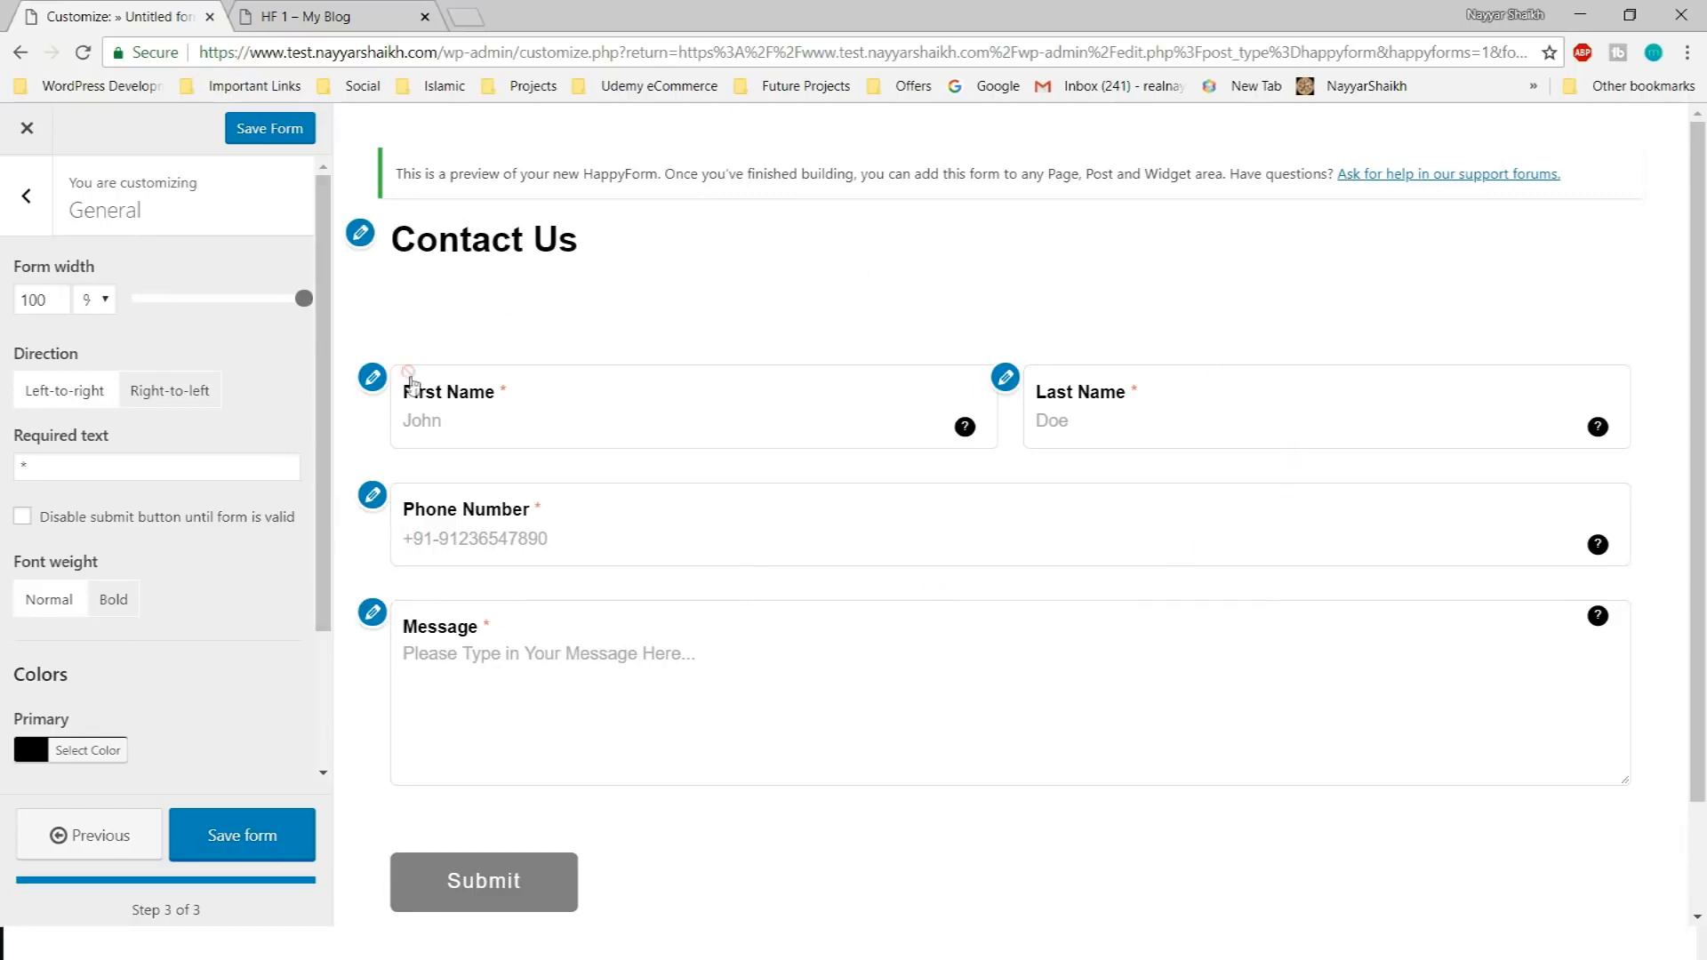
drag(302, 301, 217, 307)
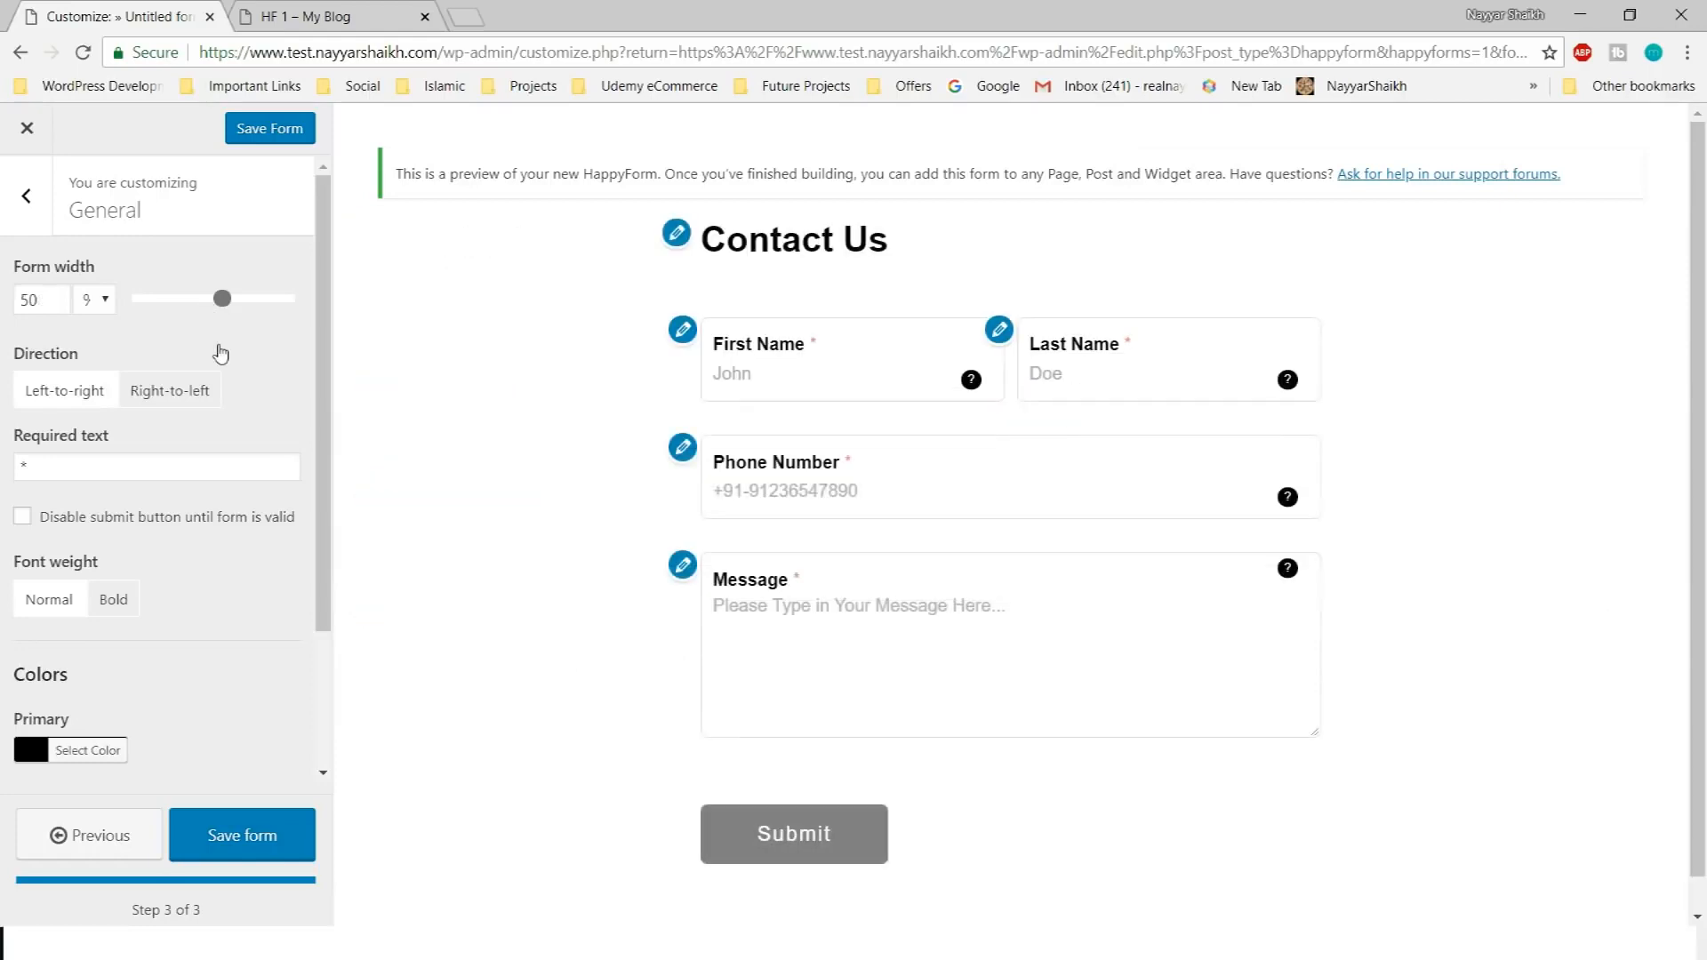
click(40, 302)
click(158, 364)
drag(226, 300, 269, 316)
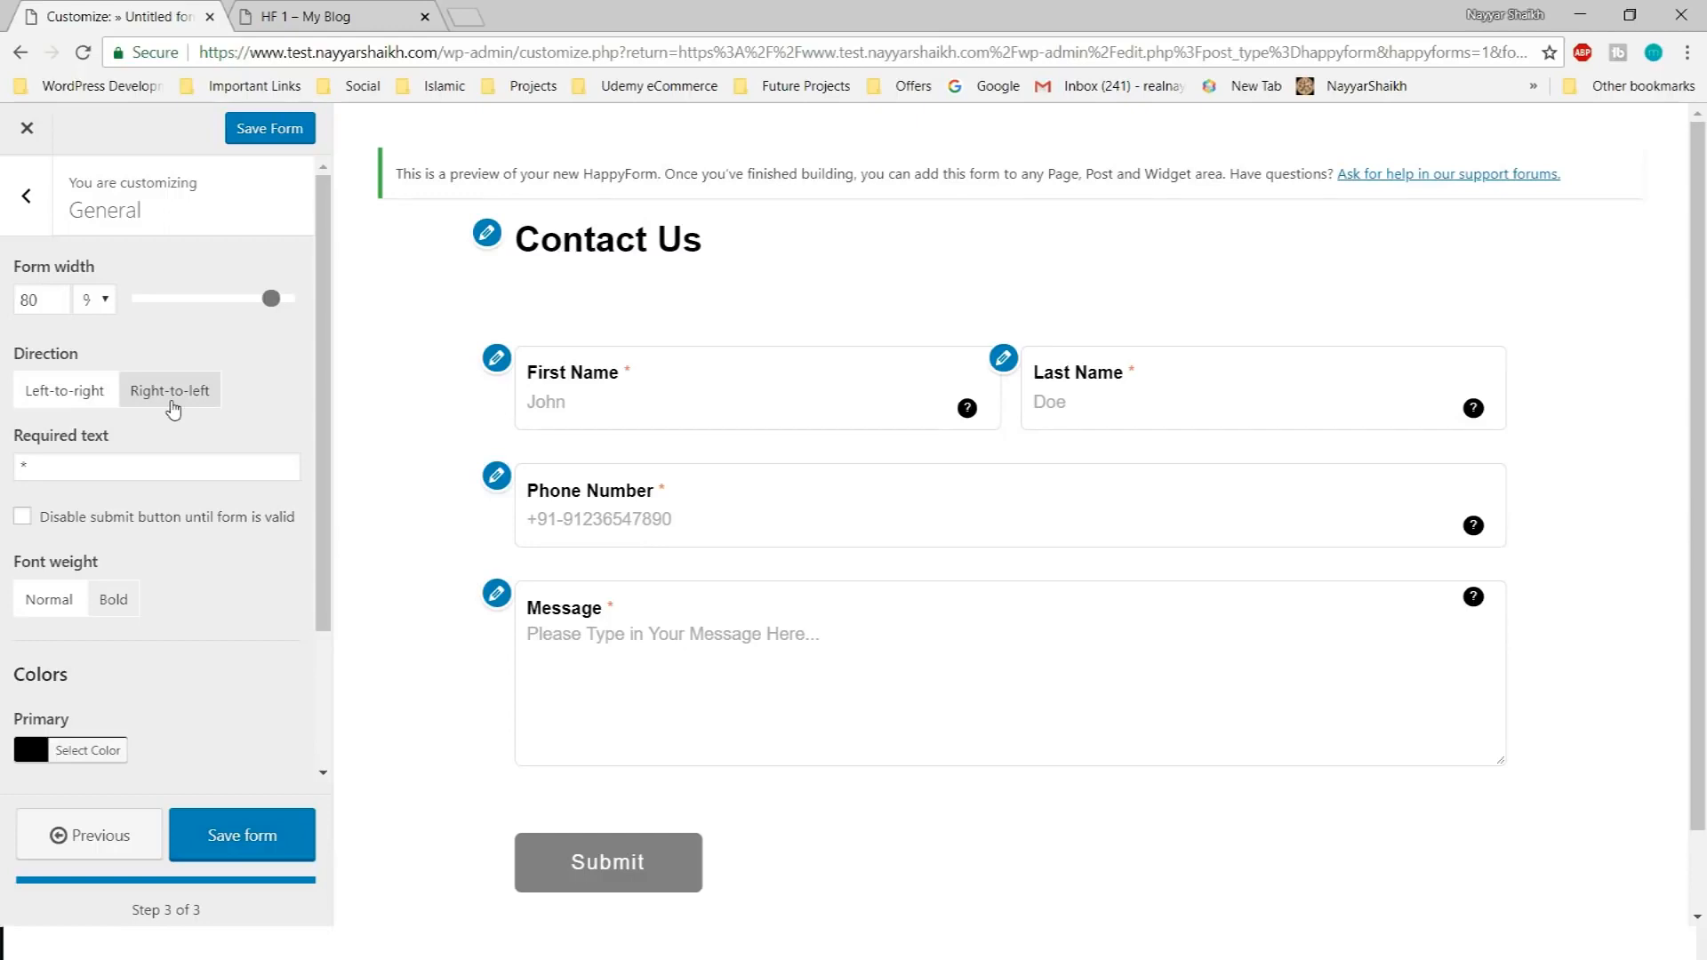
click(172, 408)
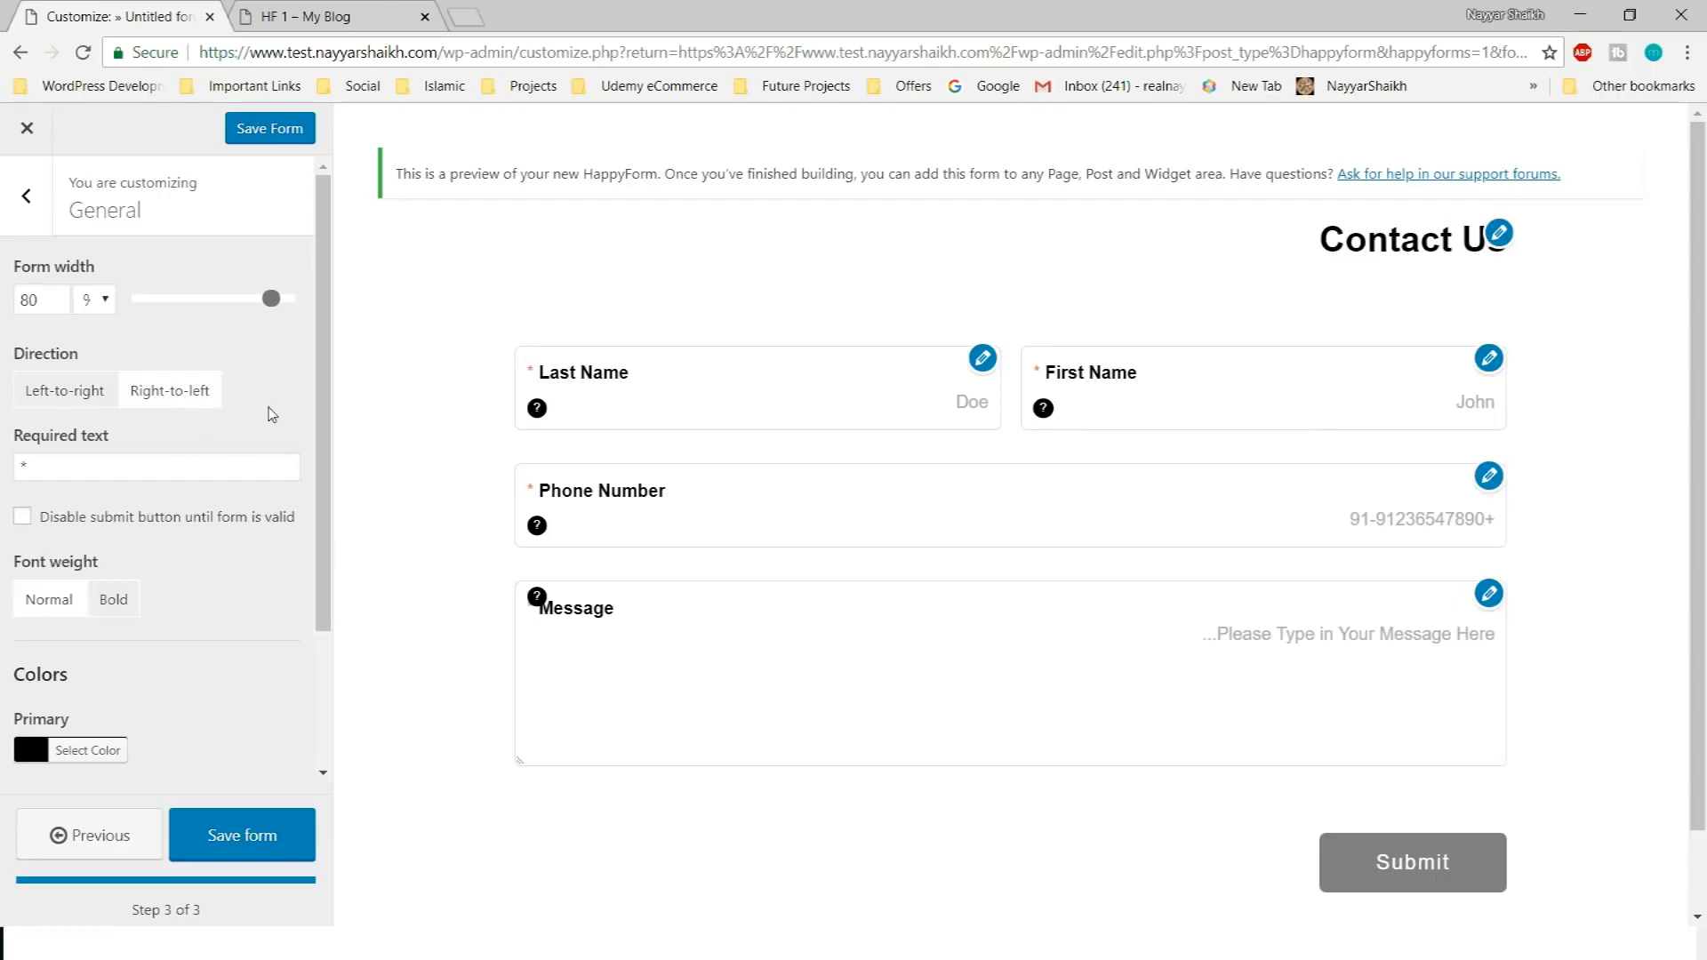
click(57, 404)
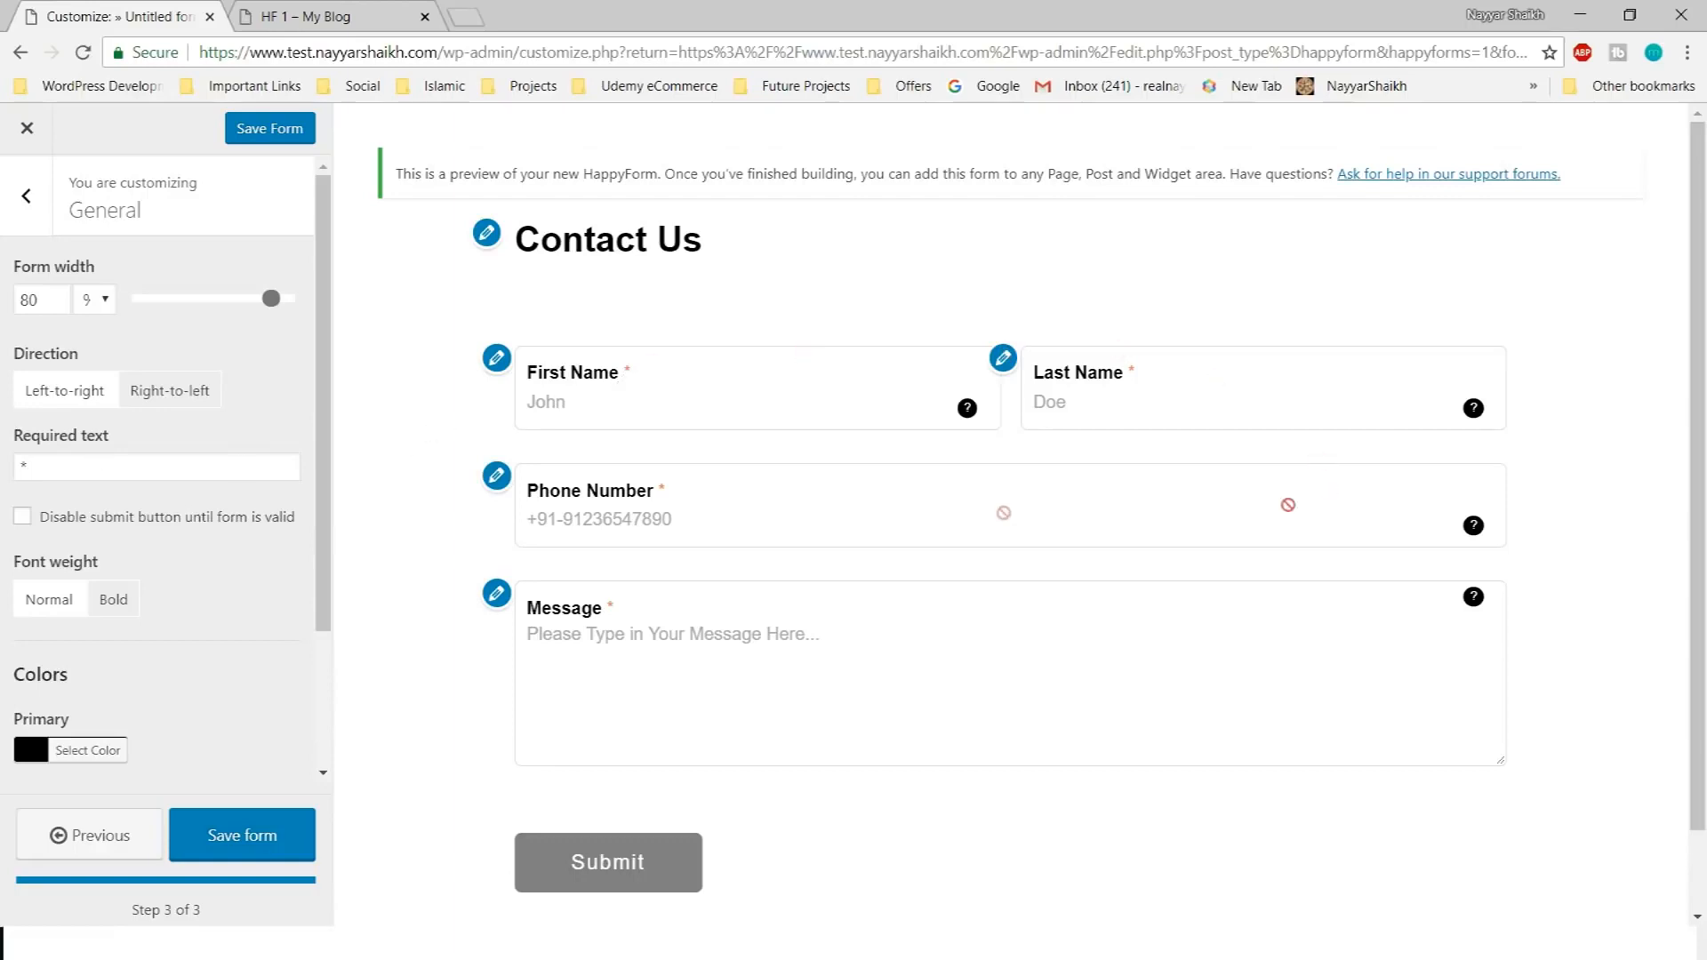
Change the required-field marker to *** and return to the style sections list
click(89, 473)
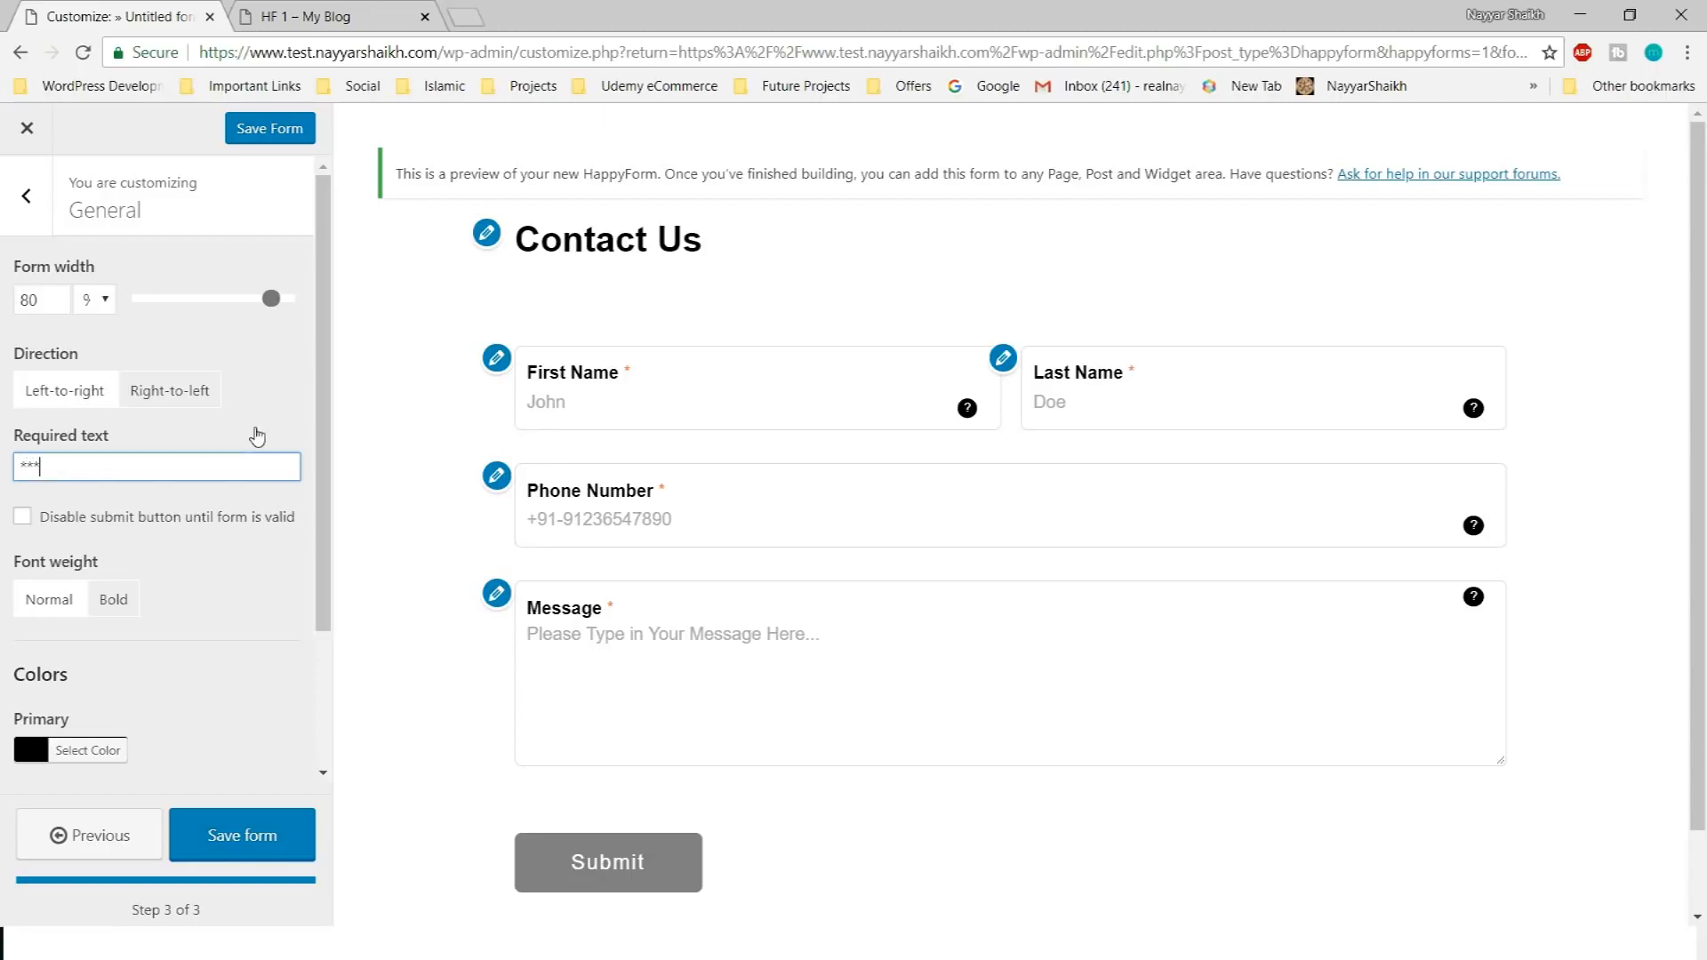
click(294, 579)
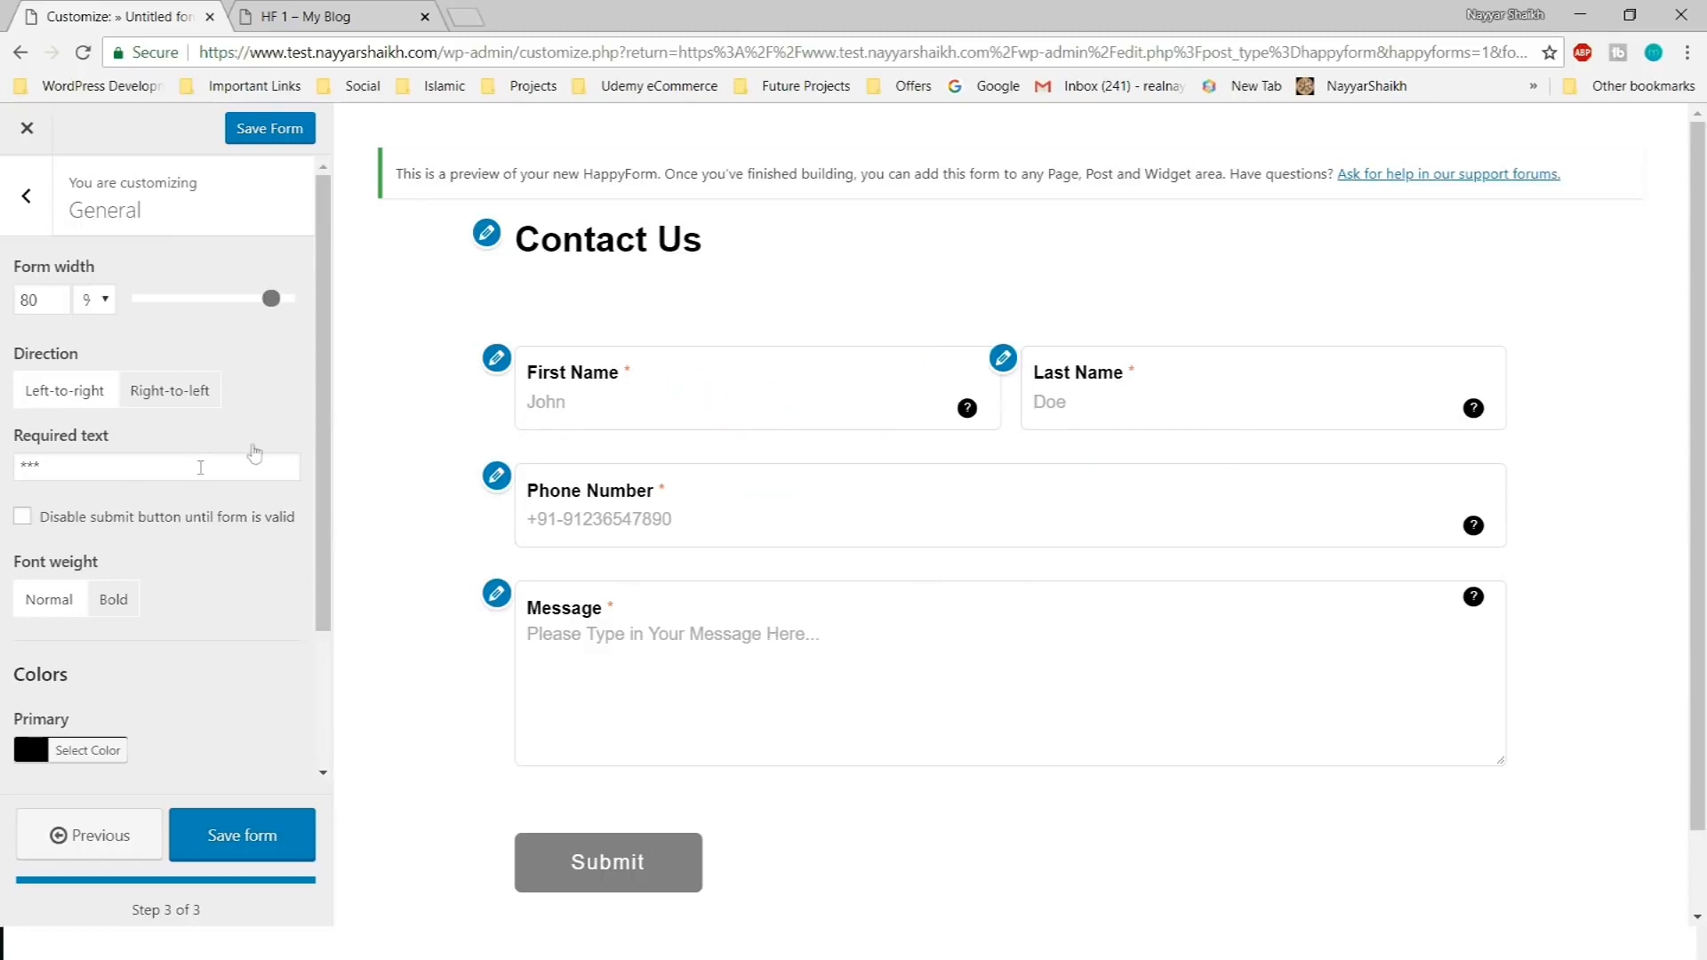
scroll(228, 610, down, 2)
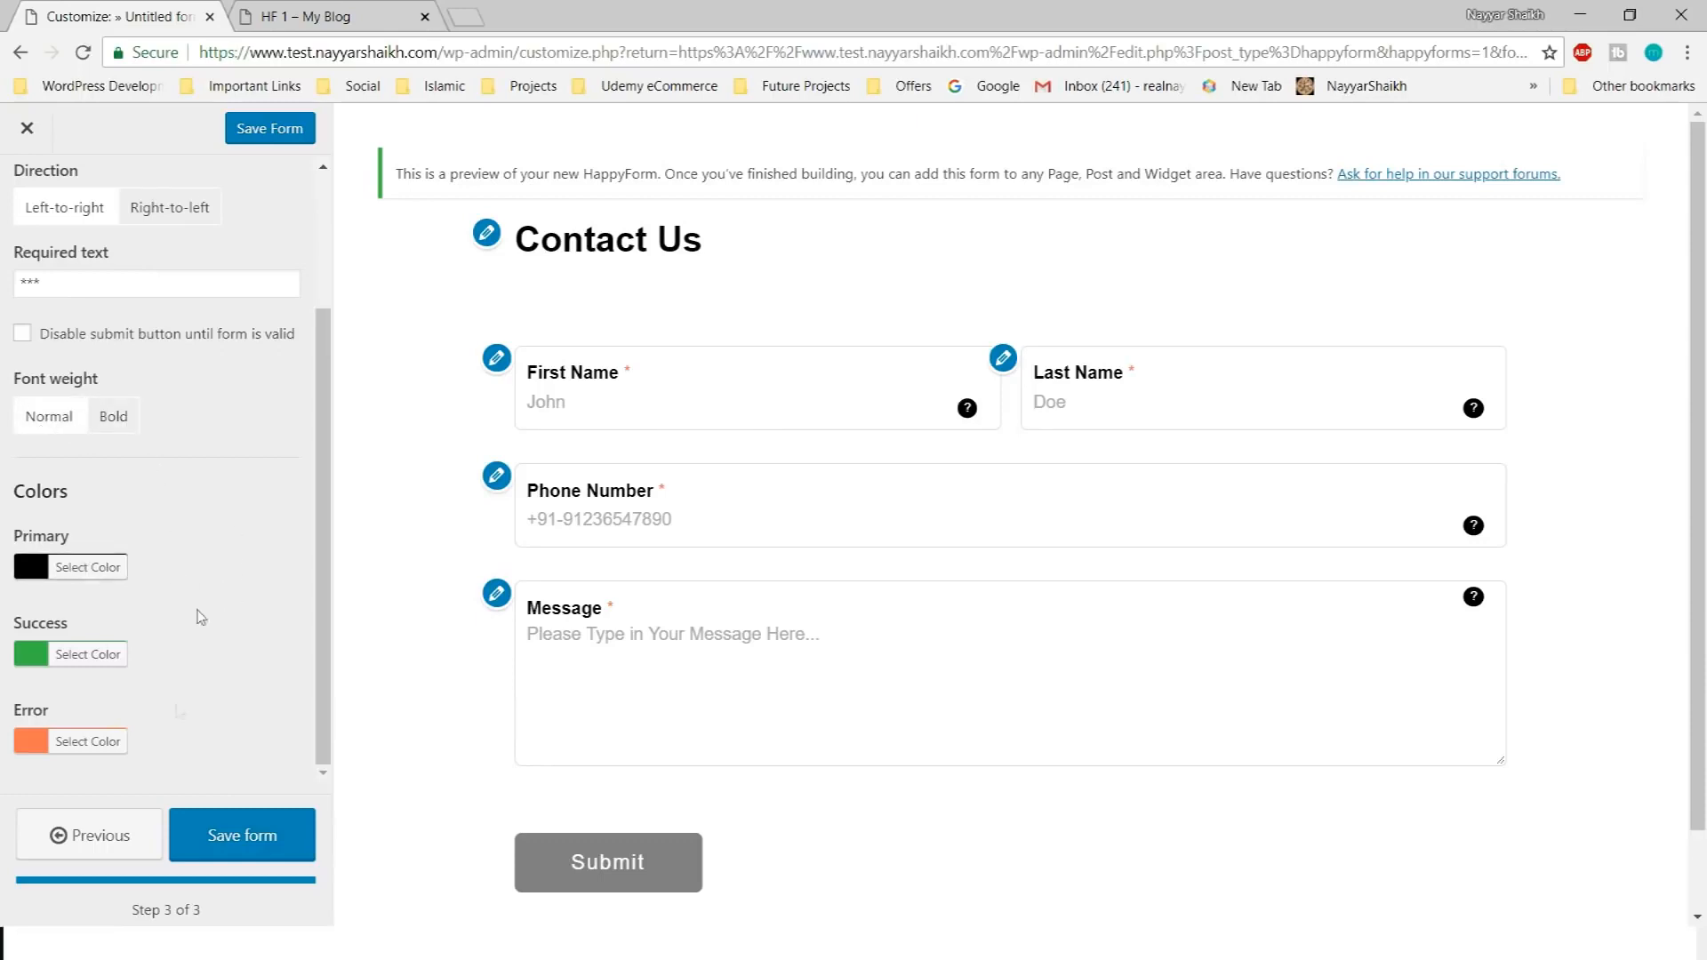
click(119, 655)
click(220, 618)
scroll(200, 711, up, 3)
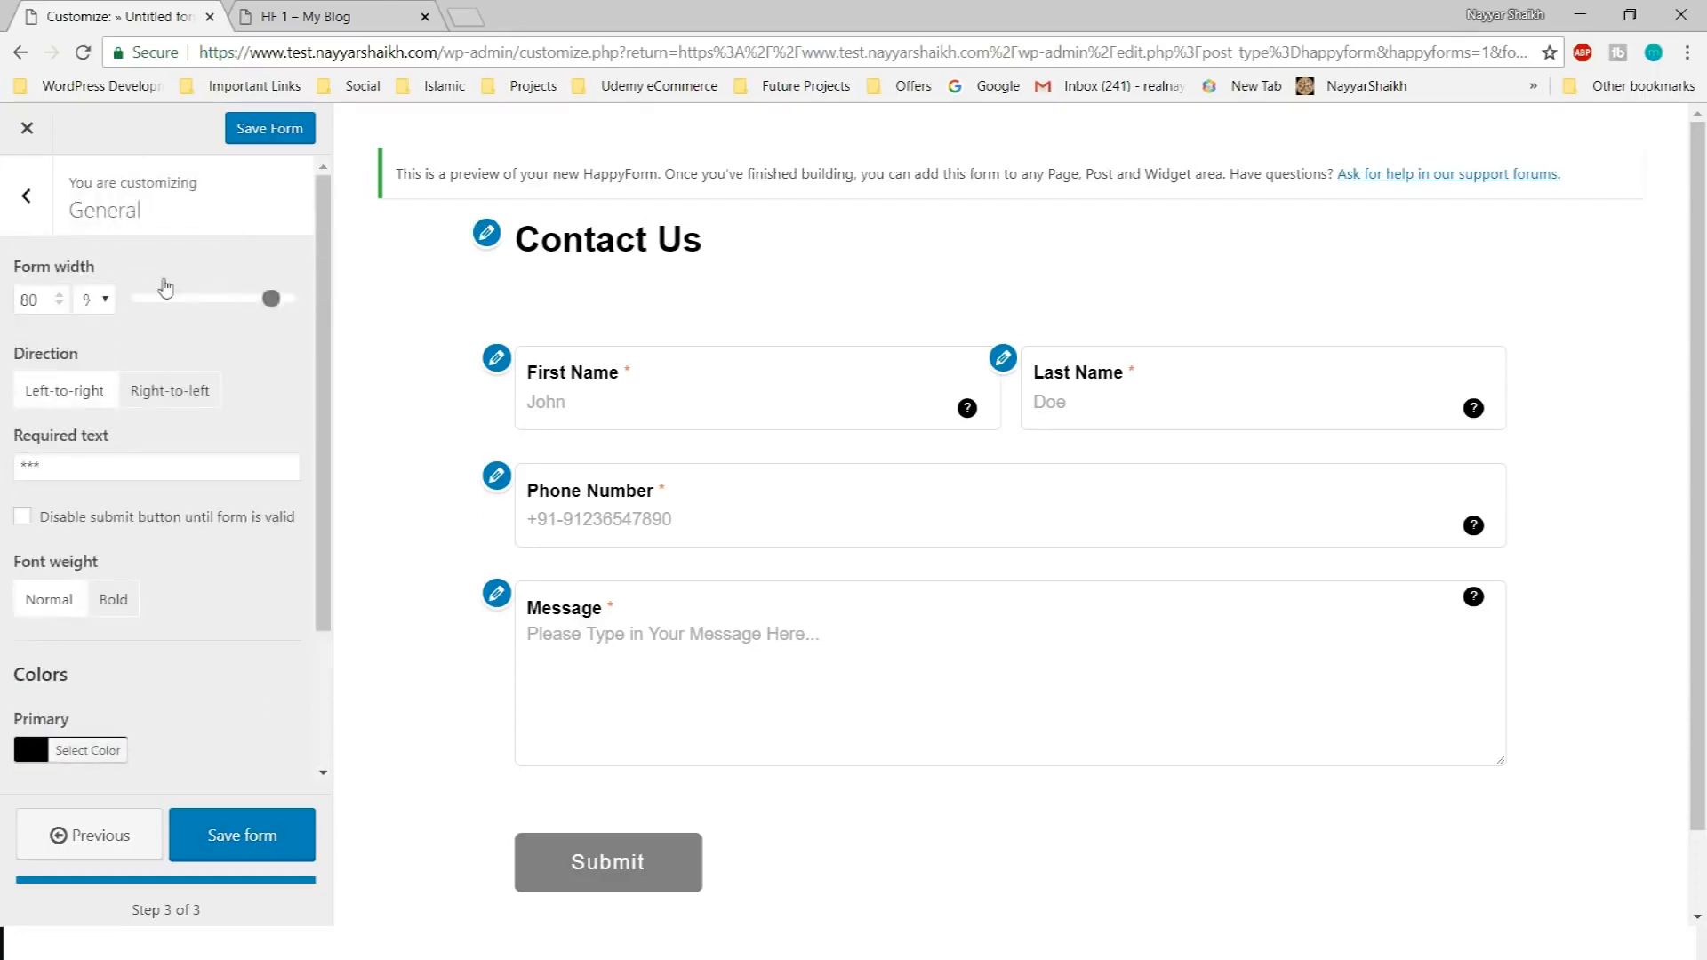
click(30, 209)
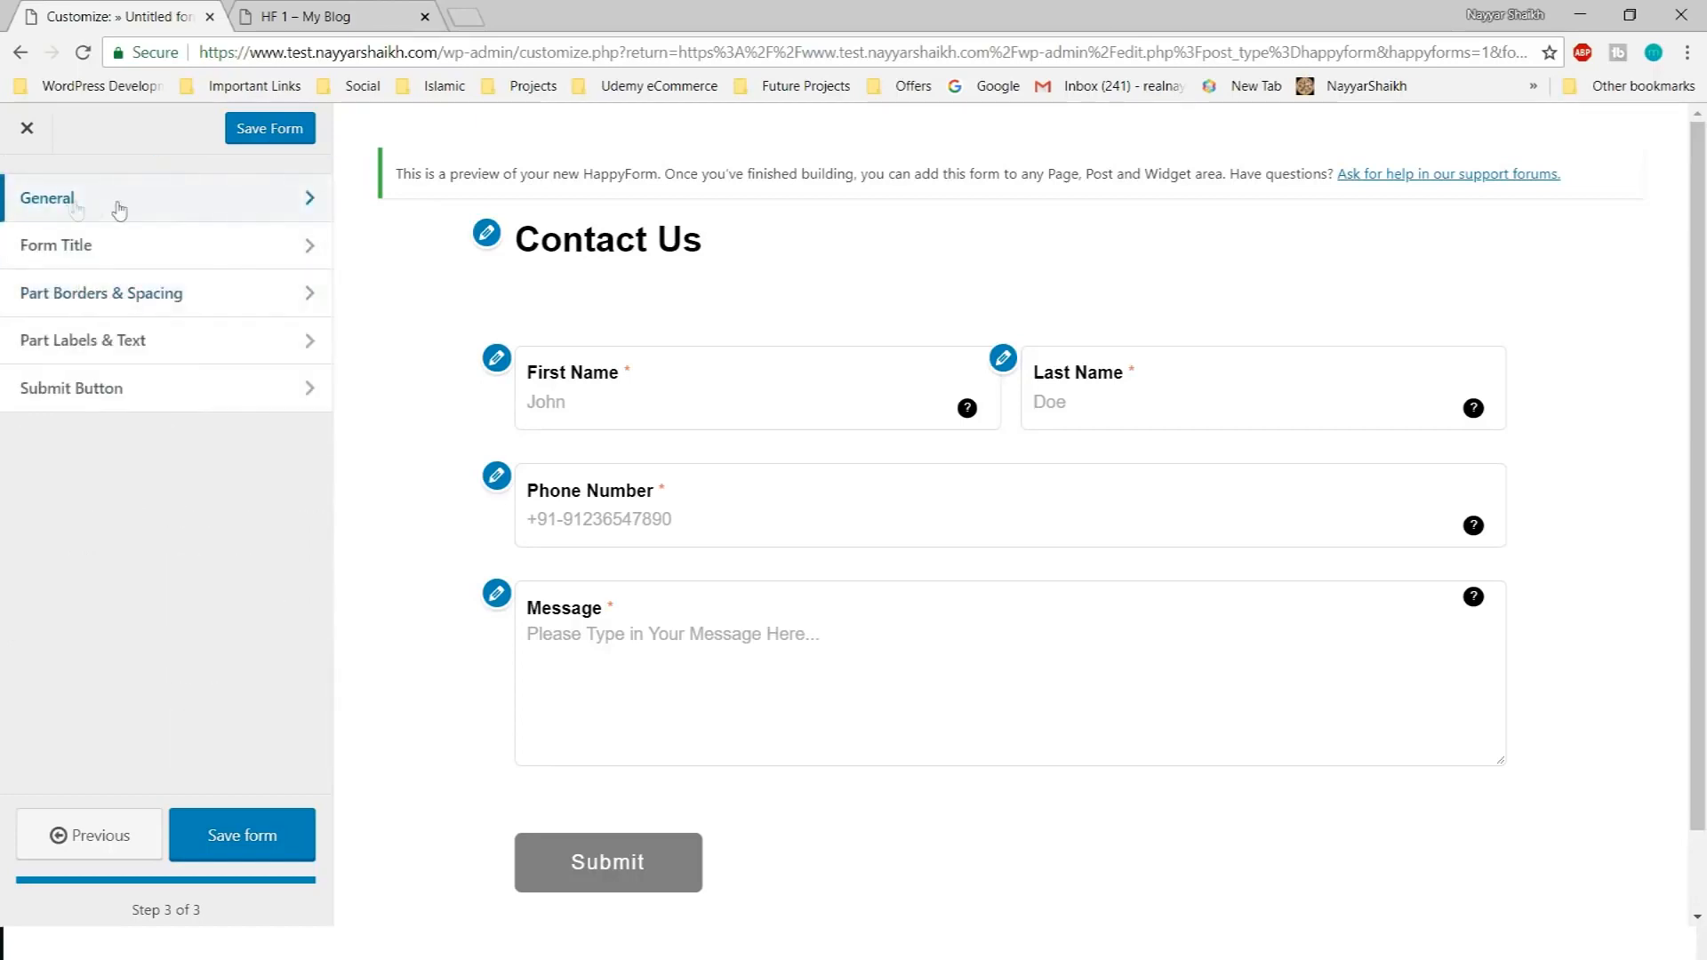
Center-align the Contact Us form title, keeping it visible
click(138, 257)
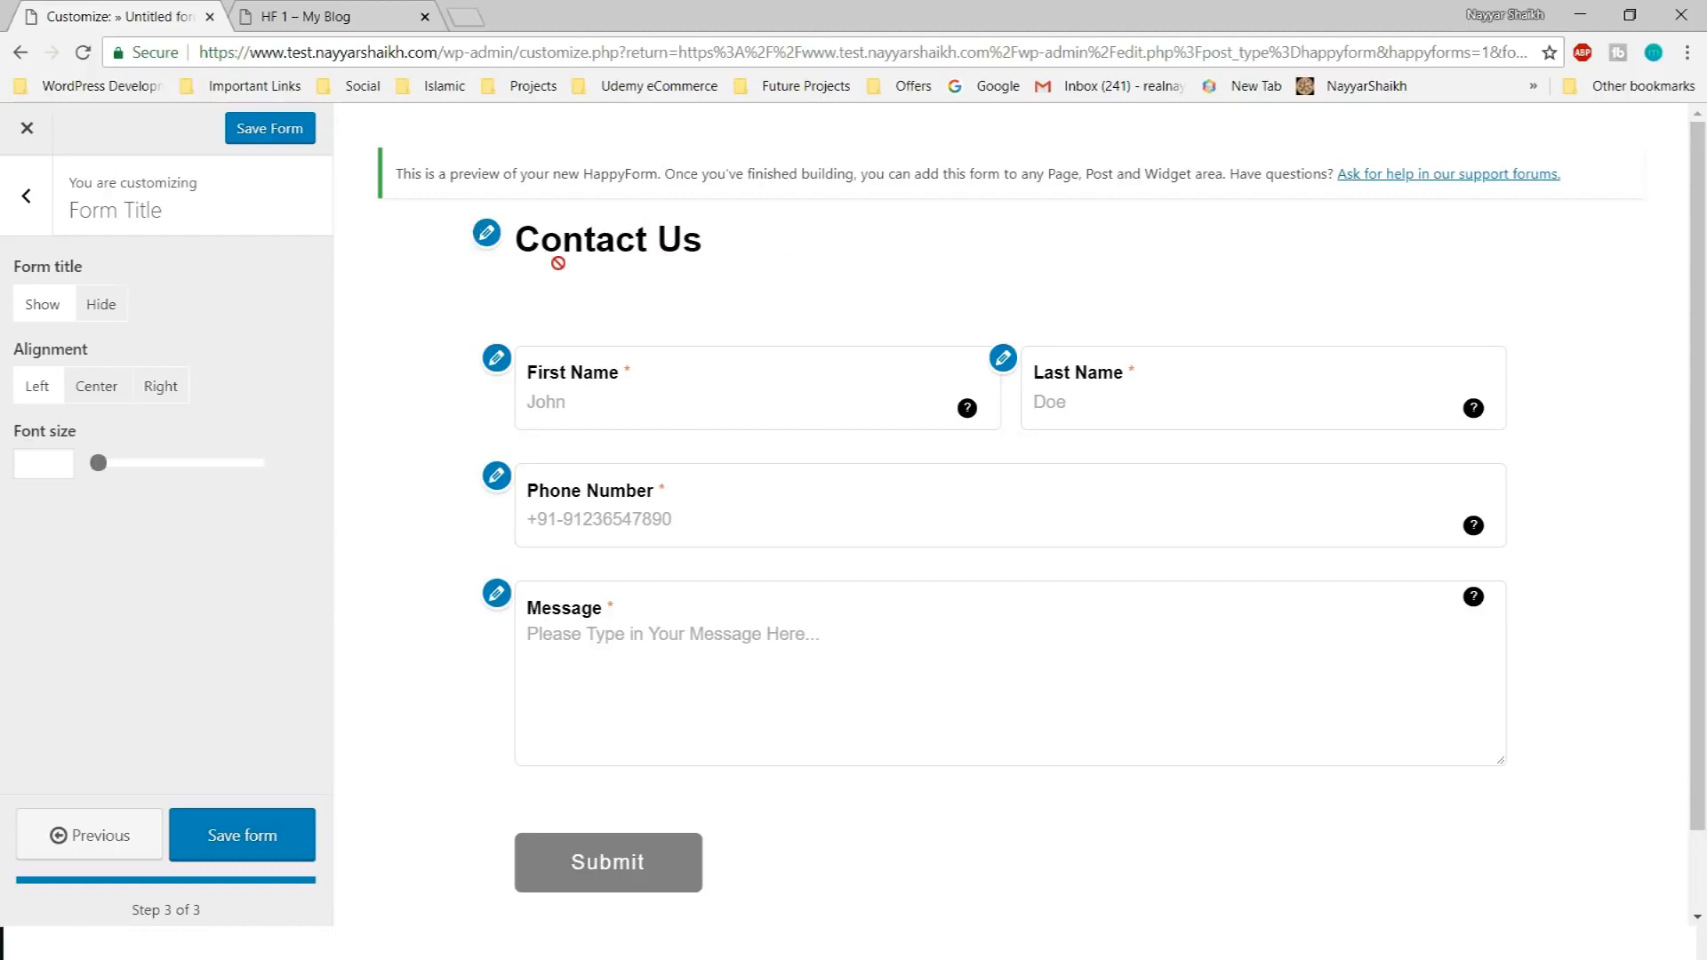
click(108, 311)
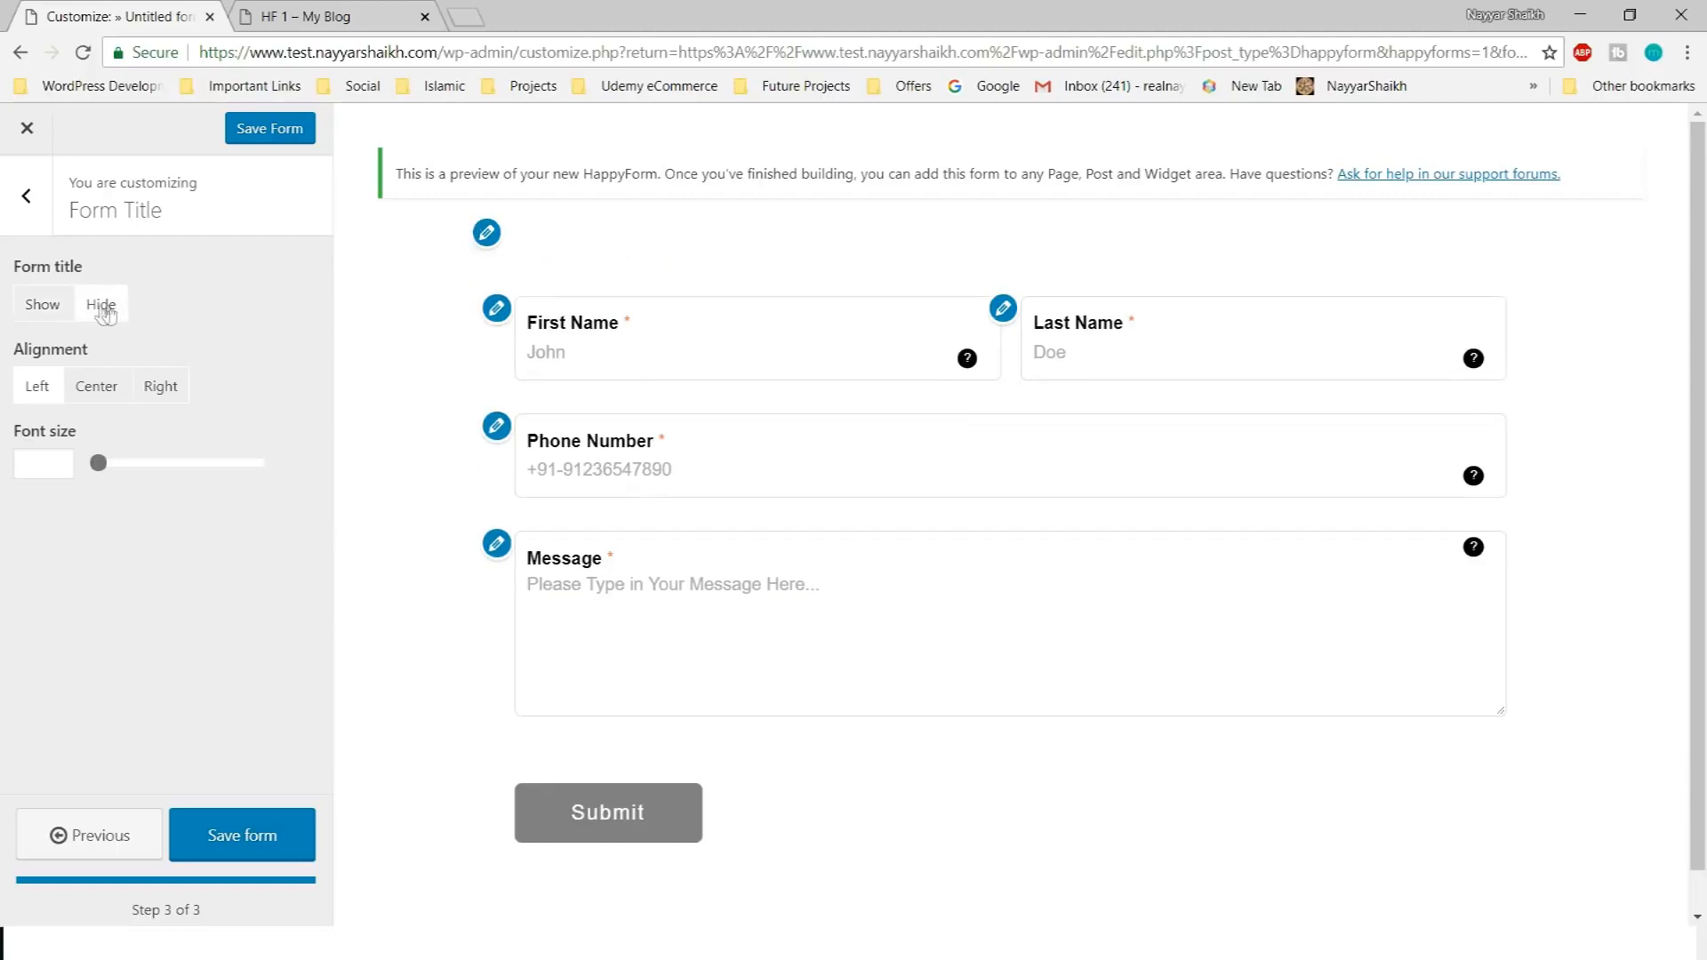
click(36, 308)
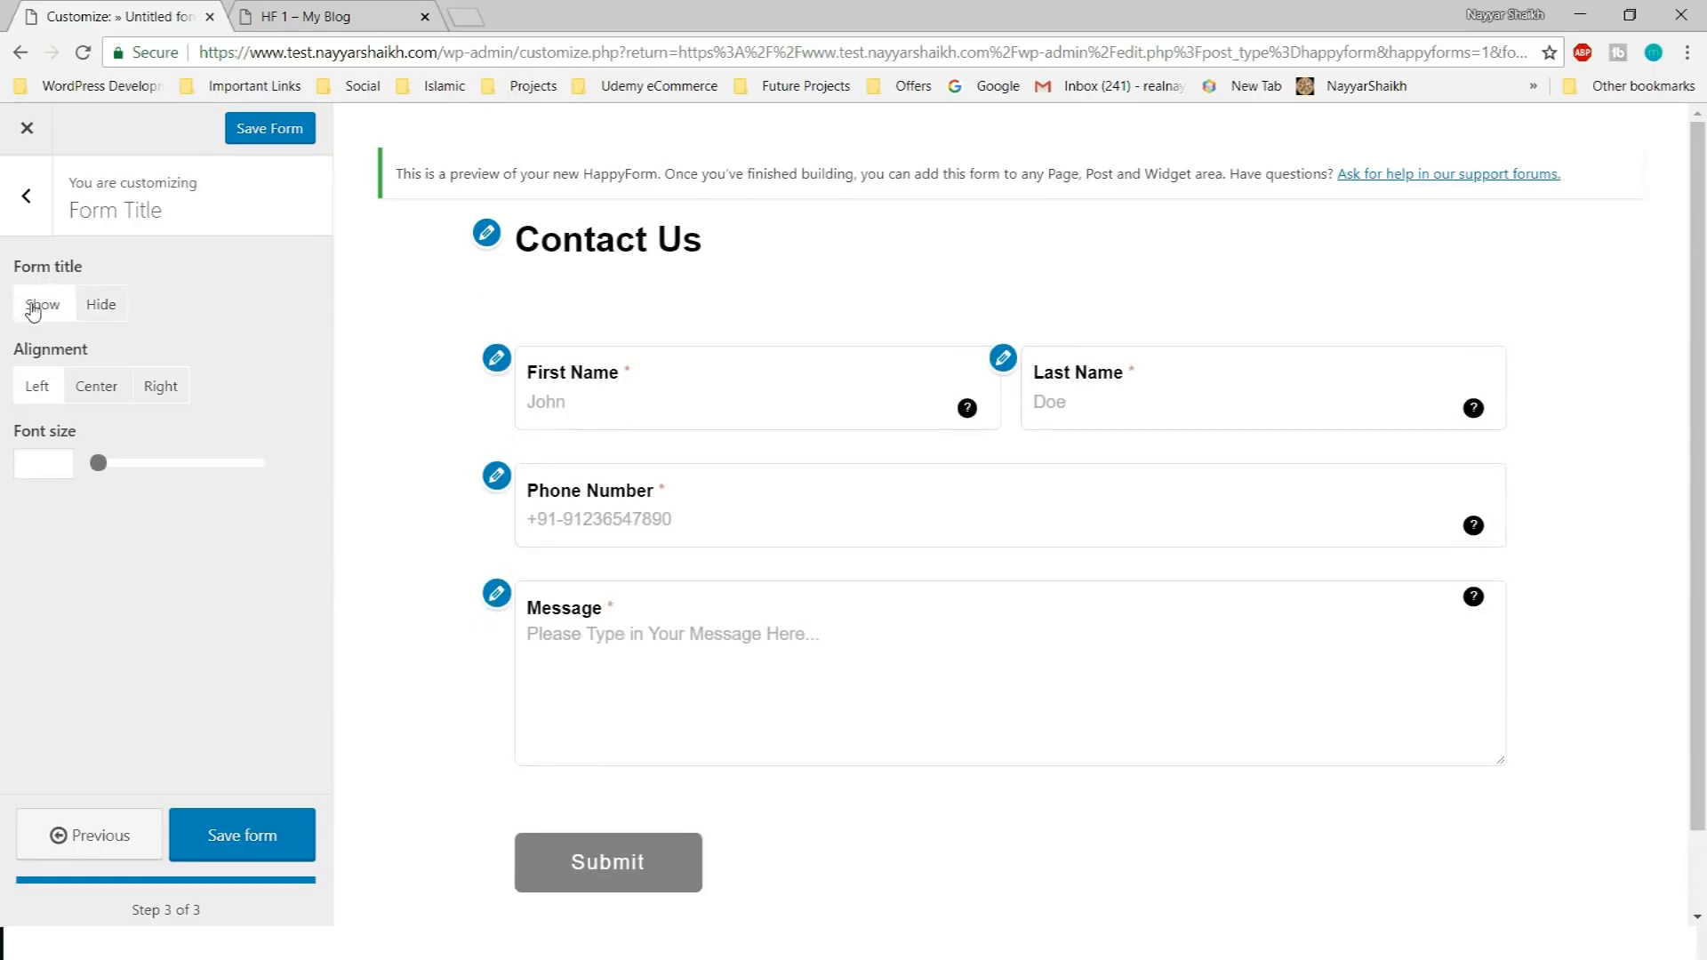
click(98, 392)
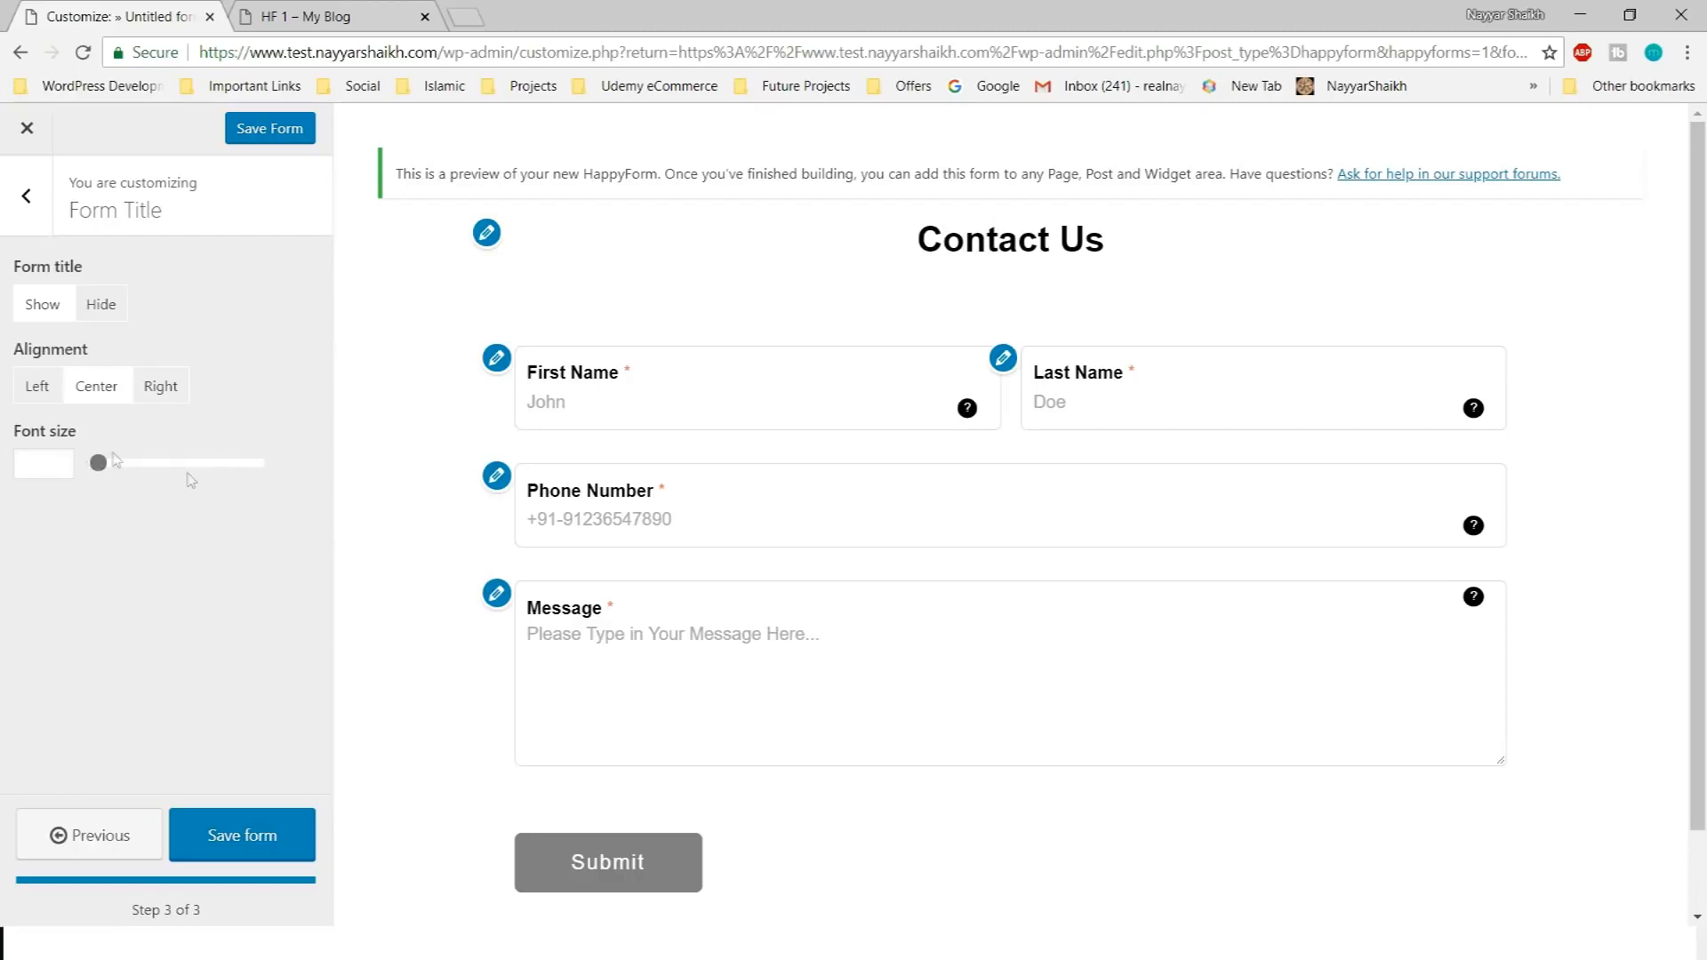
Set the title font size to 50 and return to the style sections
click(43, 463)
text(19)
double_click(50, 472)
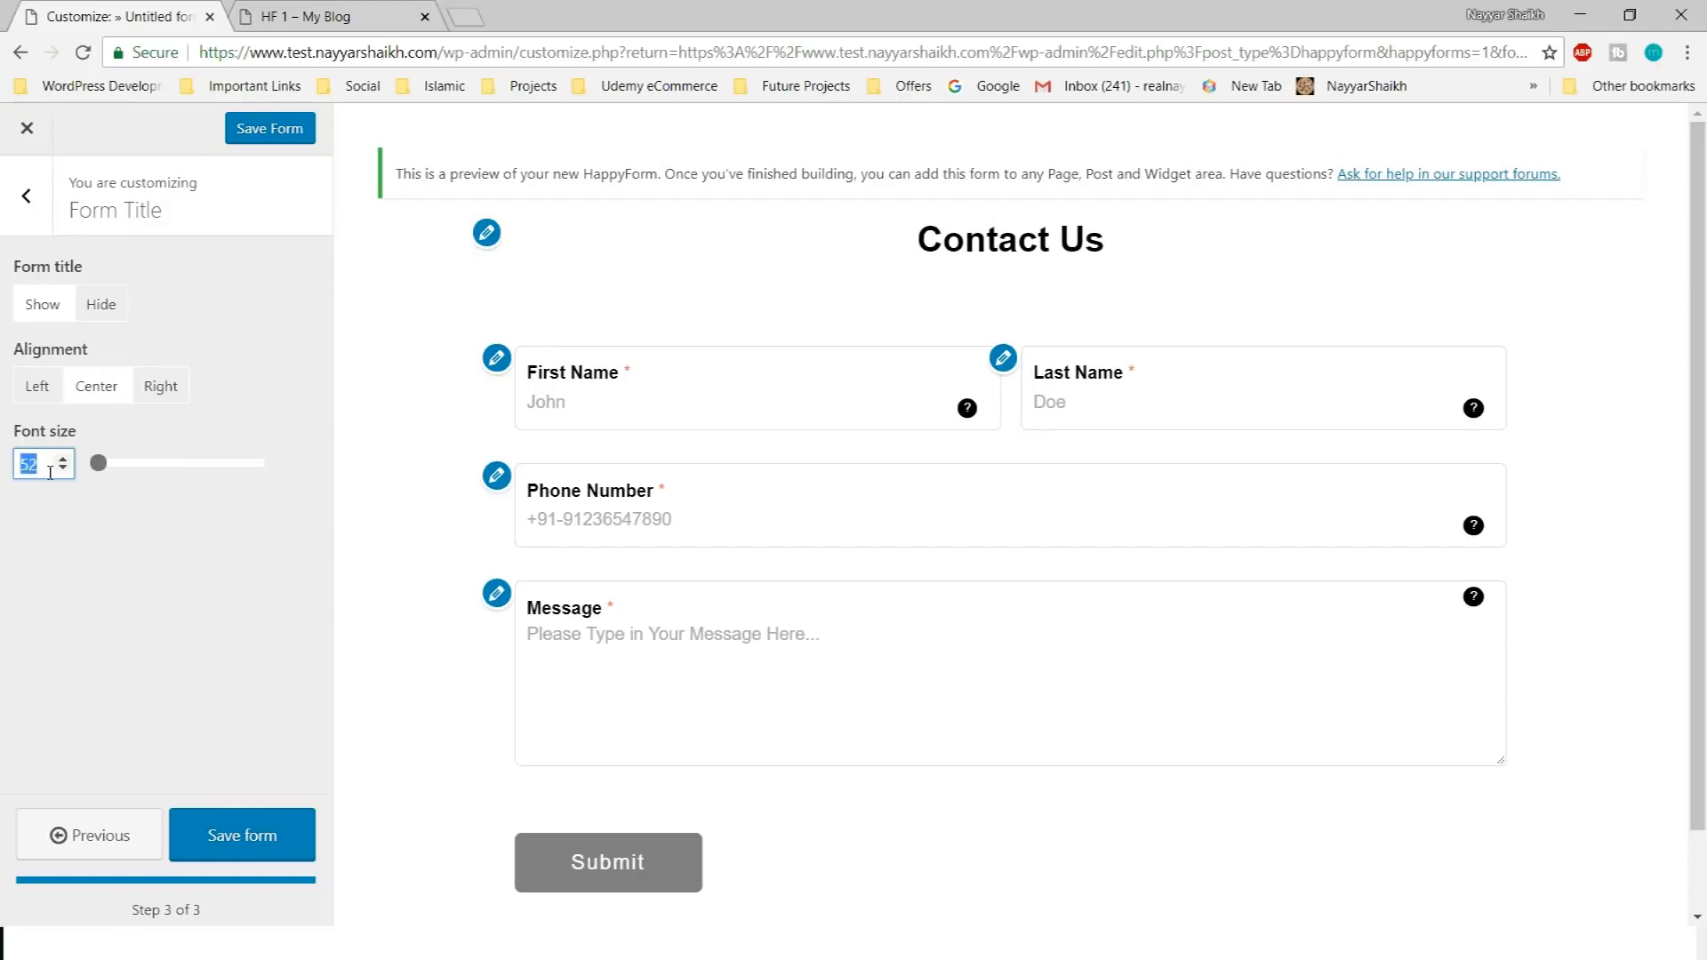
click(135, 494)
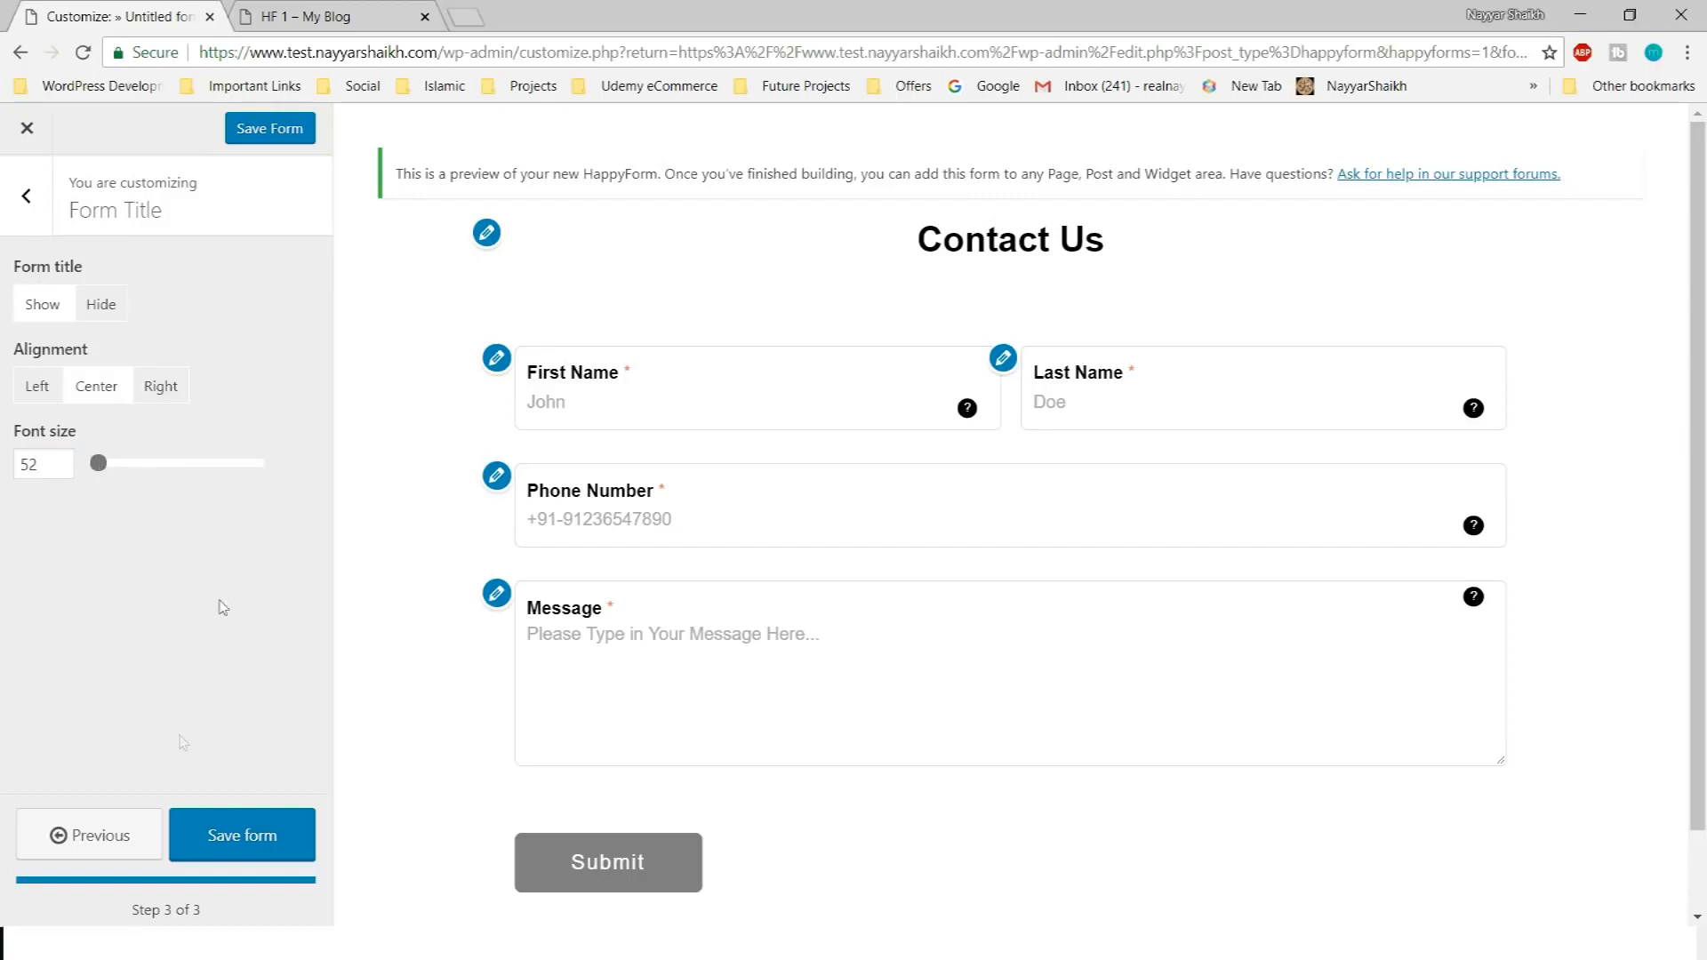
double_click(52, 468)
key(BackSpace)
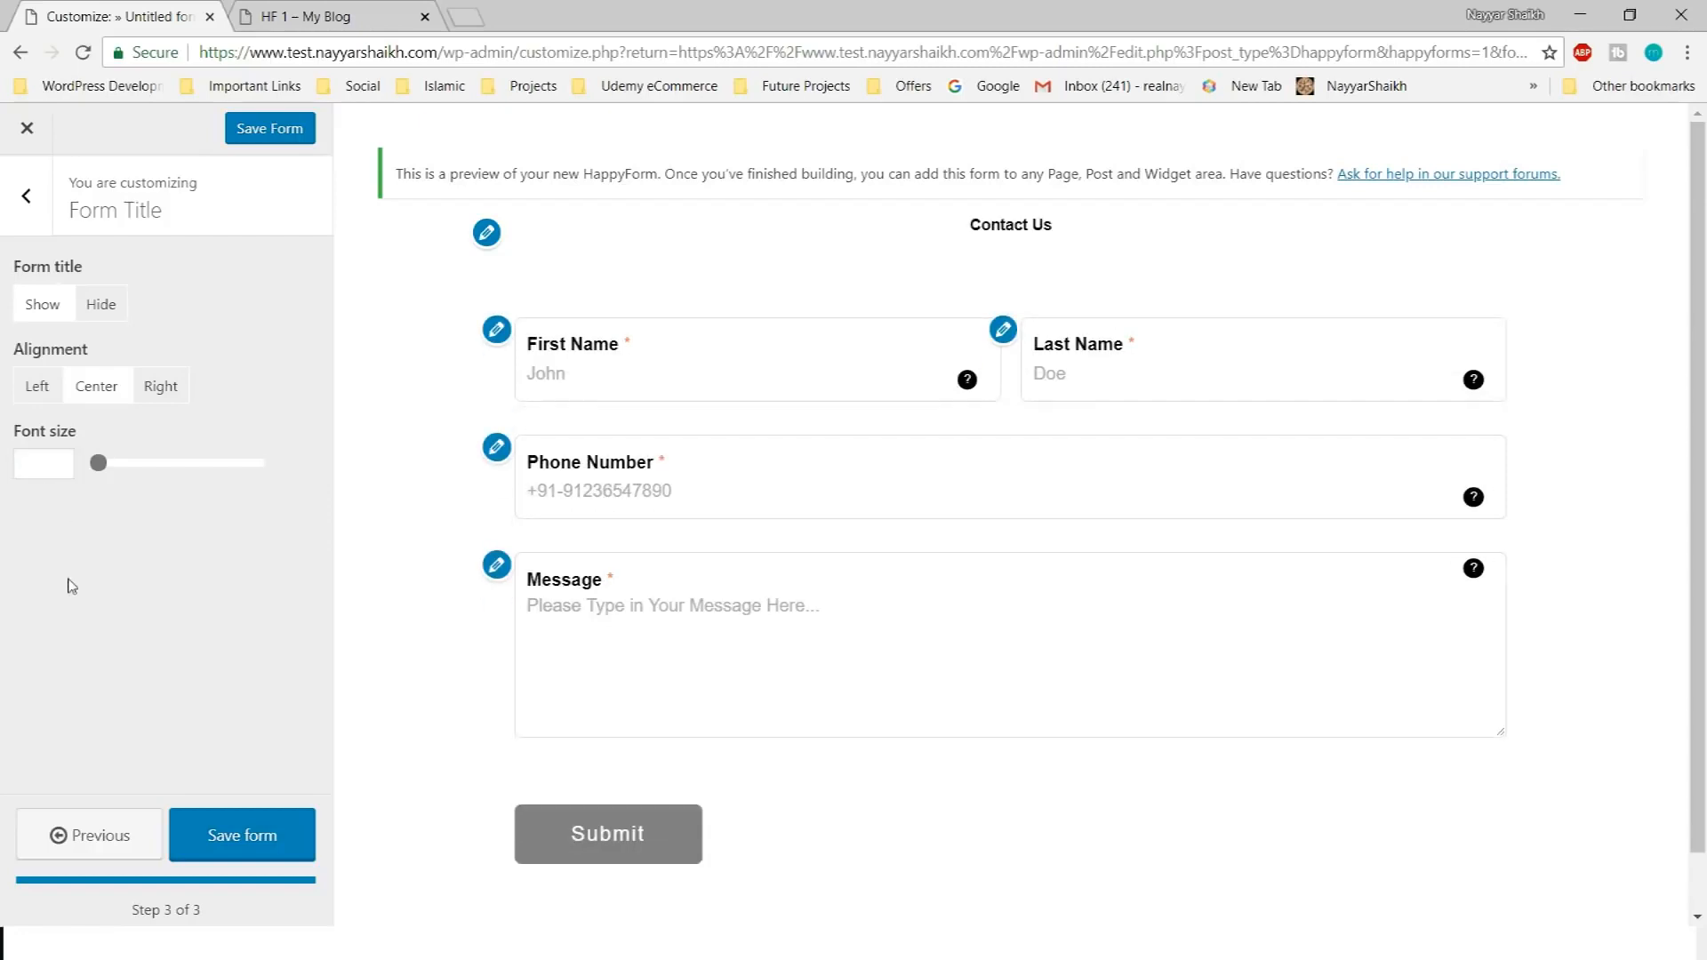
click(44, 455)
text(60)
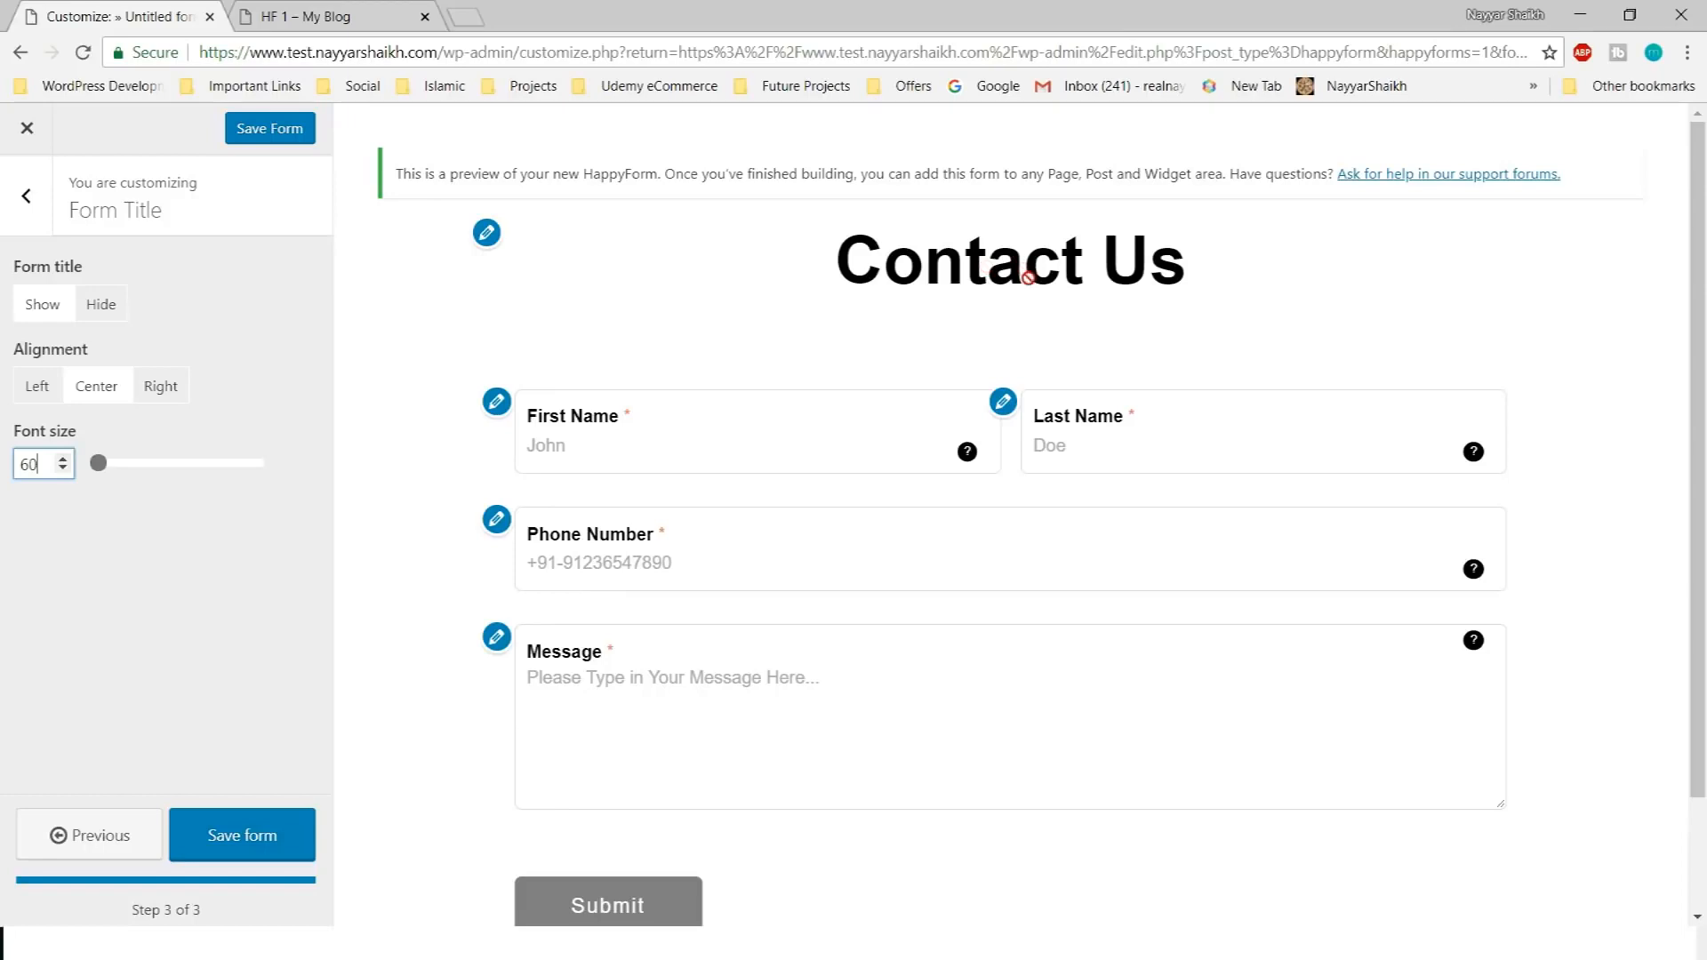
text(40)
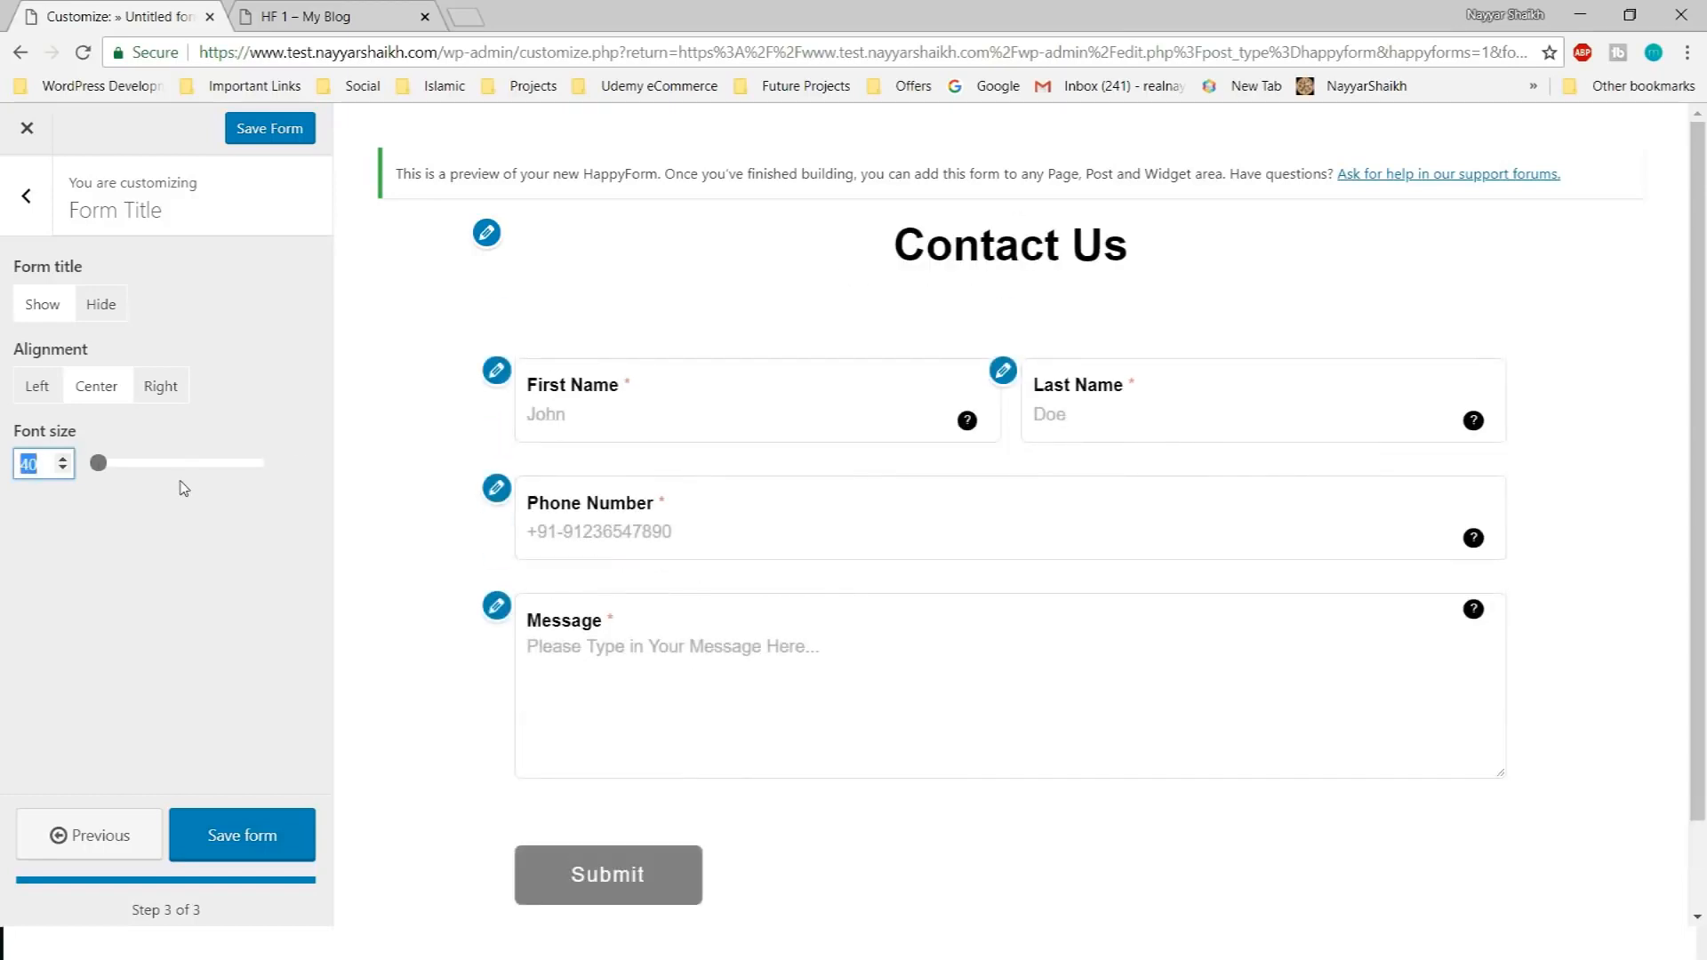
text(60)
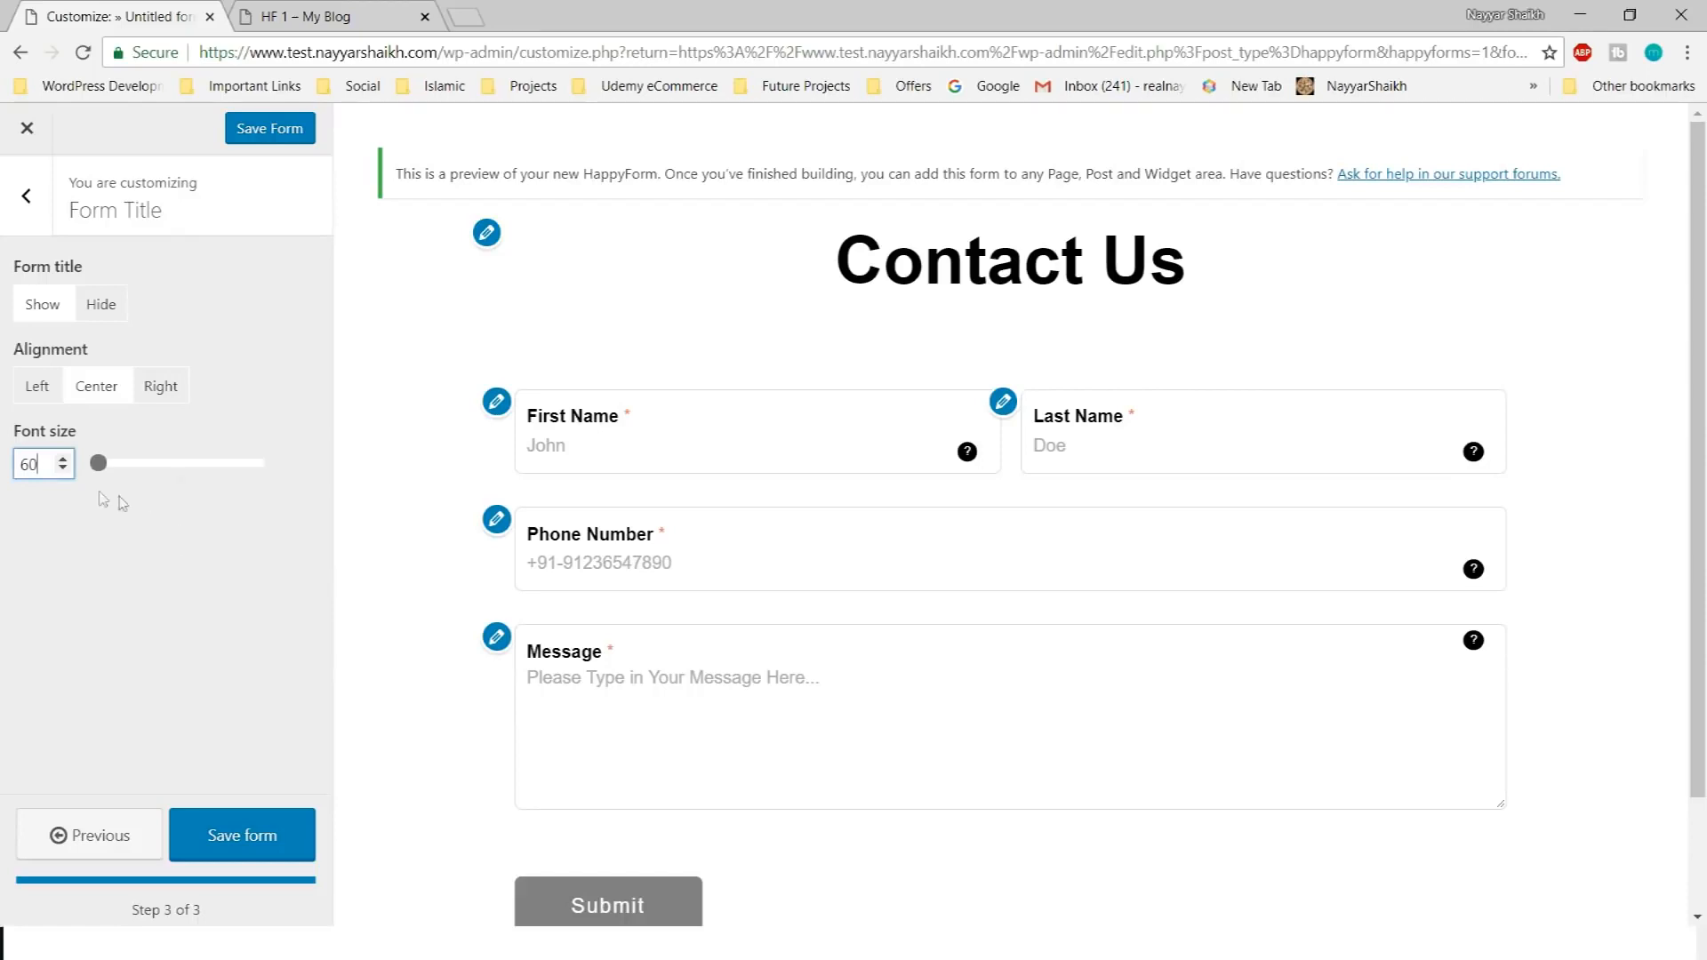
click(183, 580)
drag(40, 464, 13, 466)
text(50)
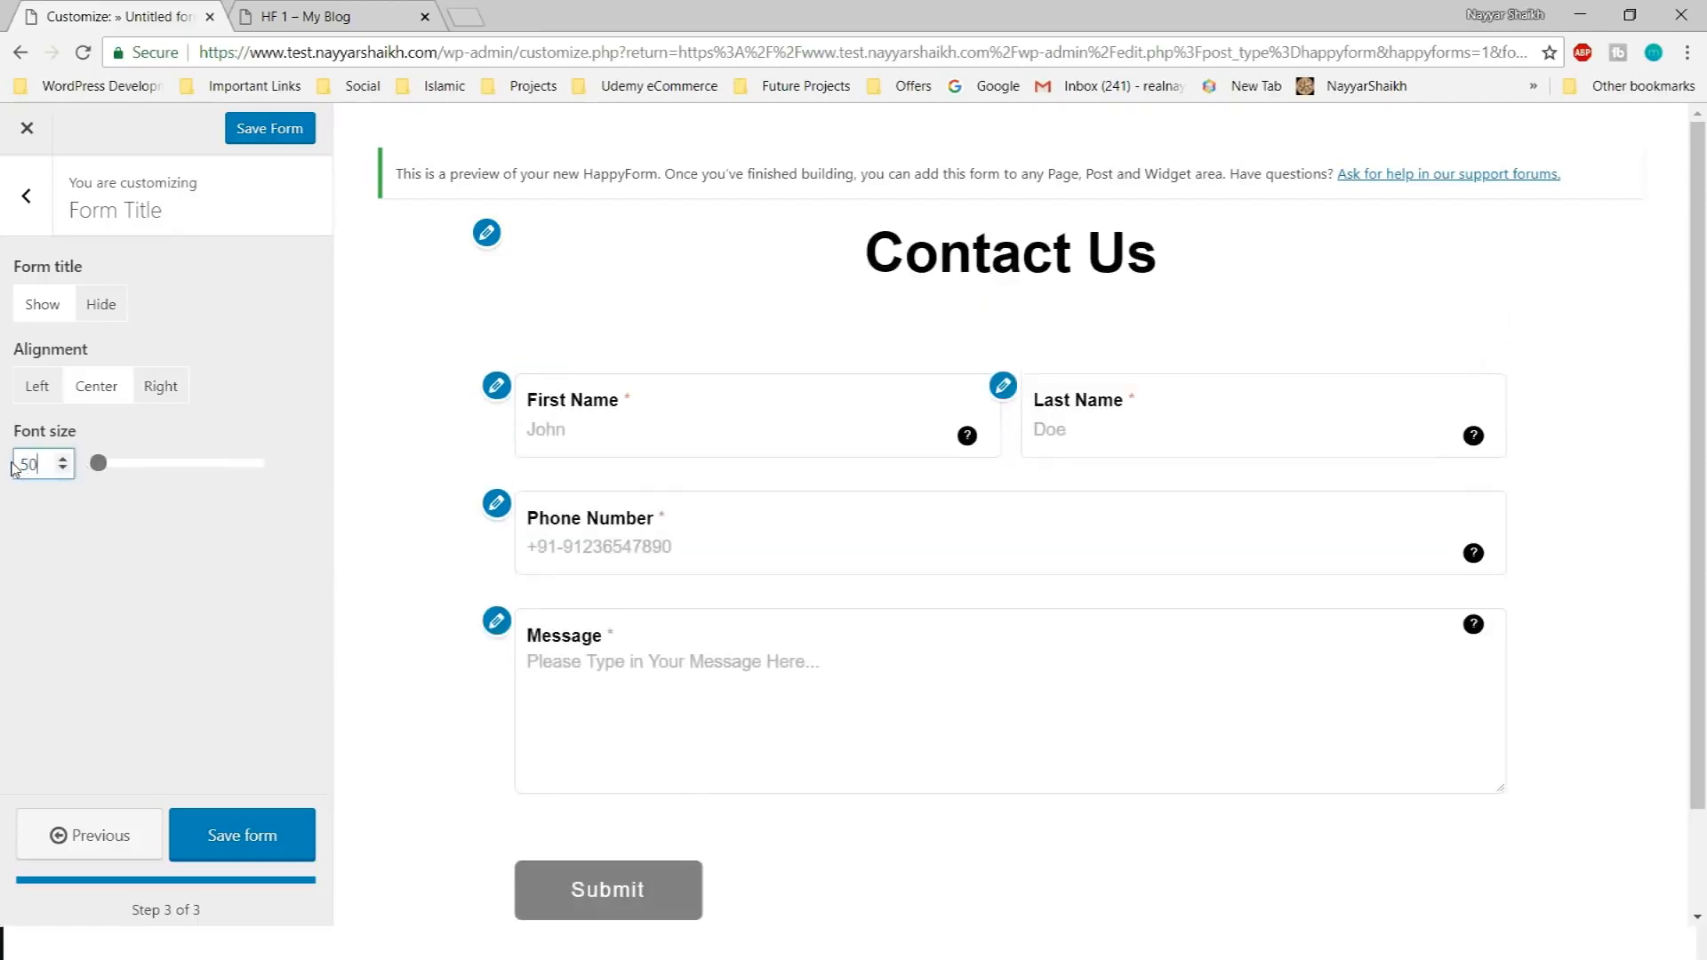
click(90, 599)
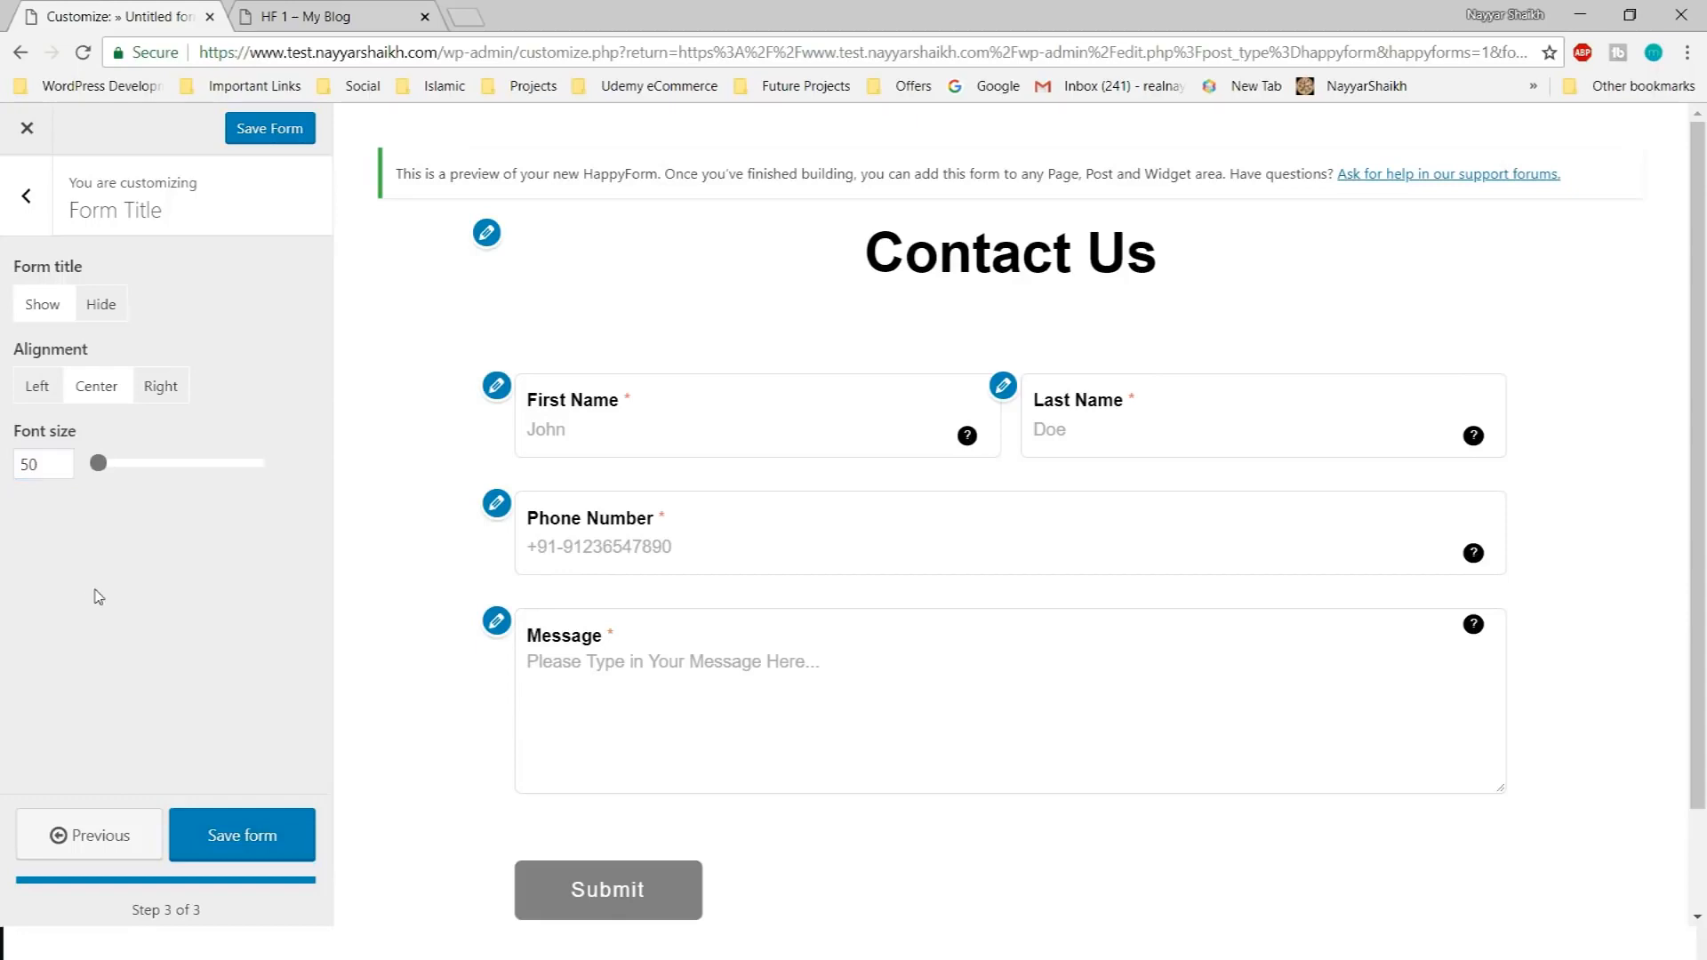
click(9, 216)
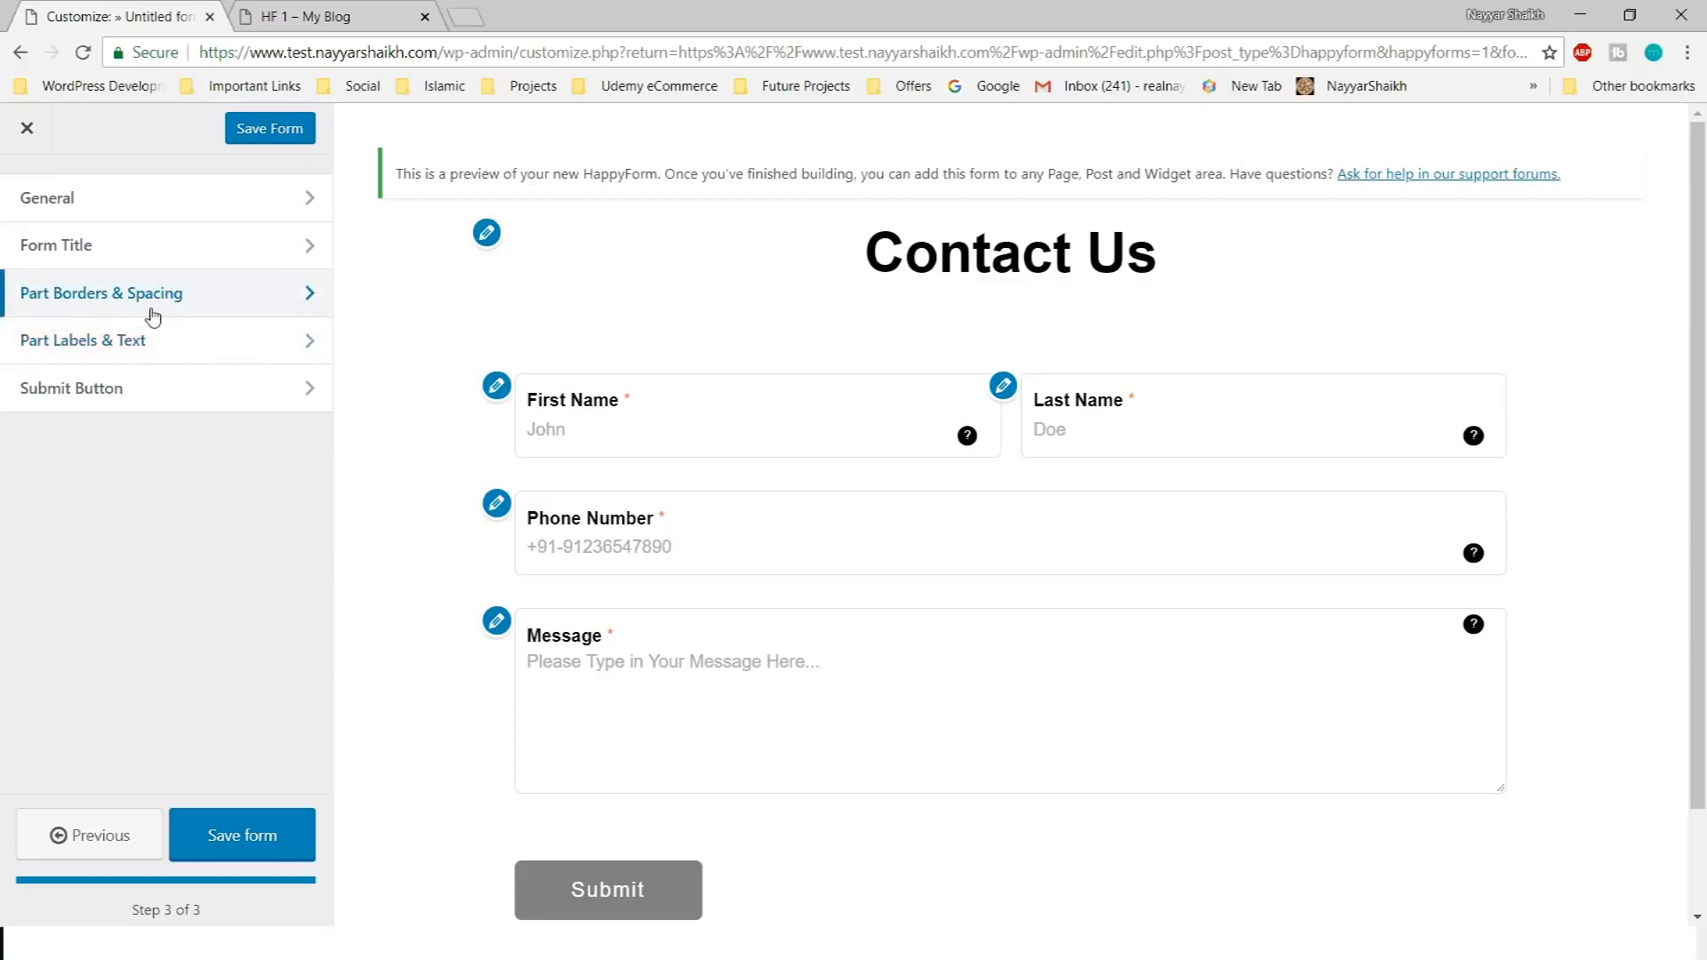
Hide the field borders under Part Borders & Spacing
click(200, 306)
scroll(258, 374, down, 4)
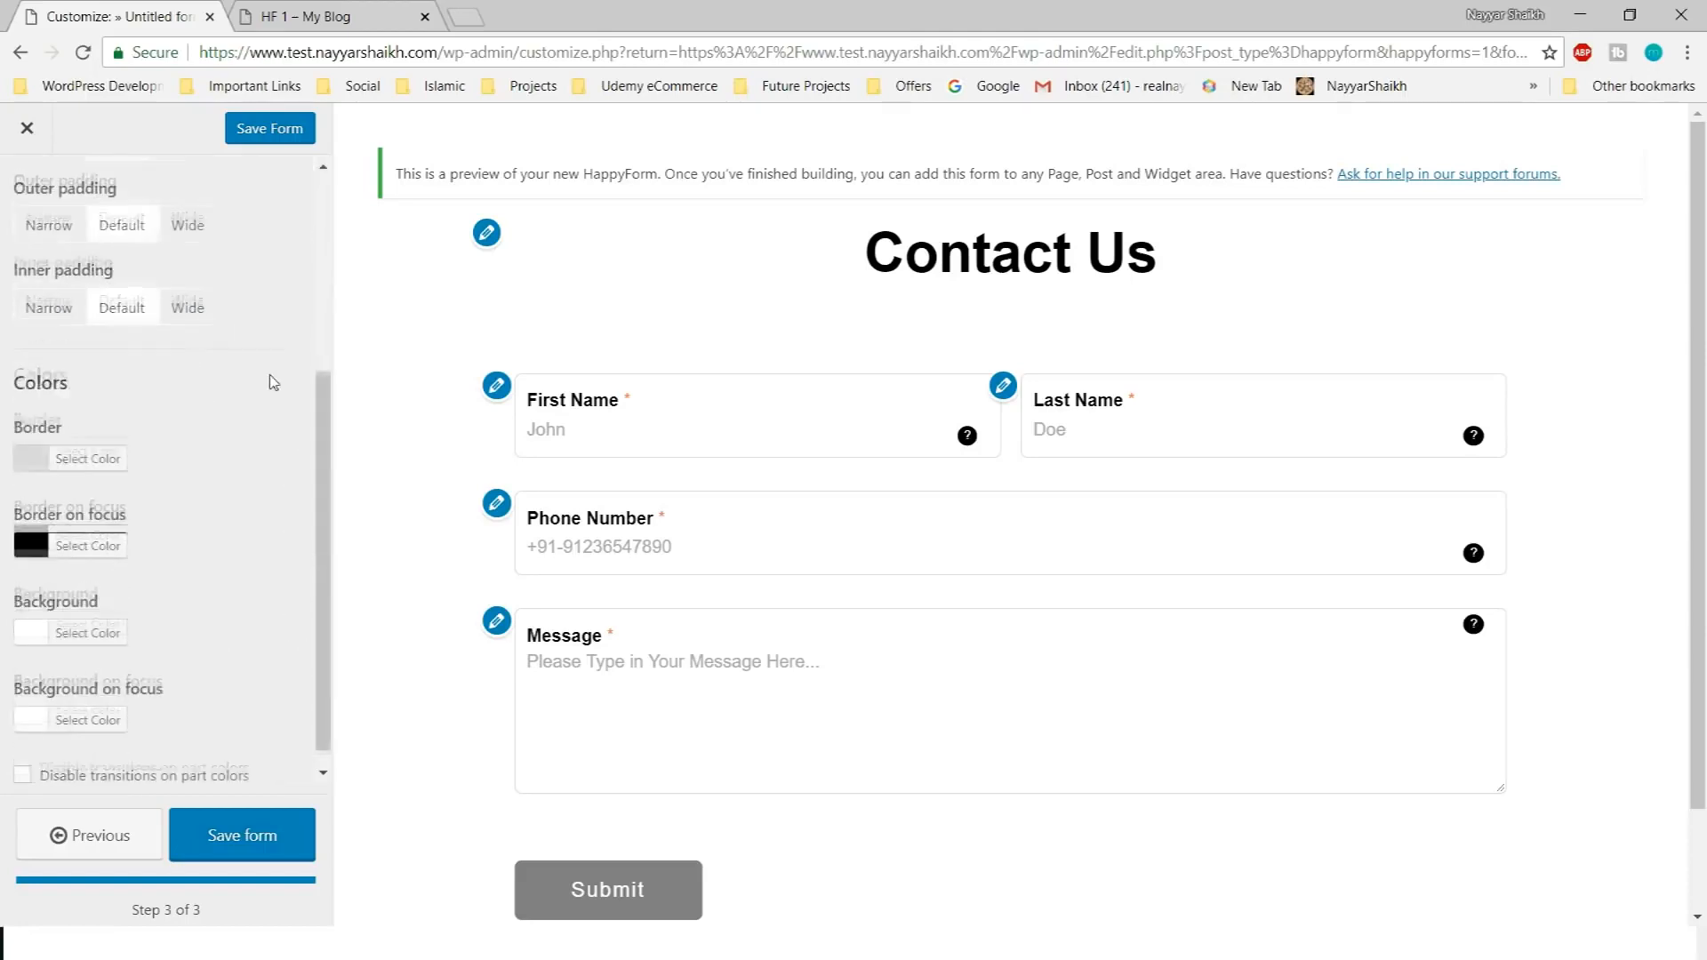
scroll(278, 524, up, 4)
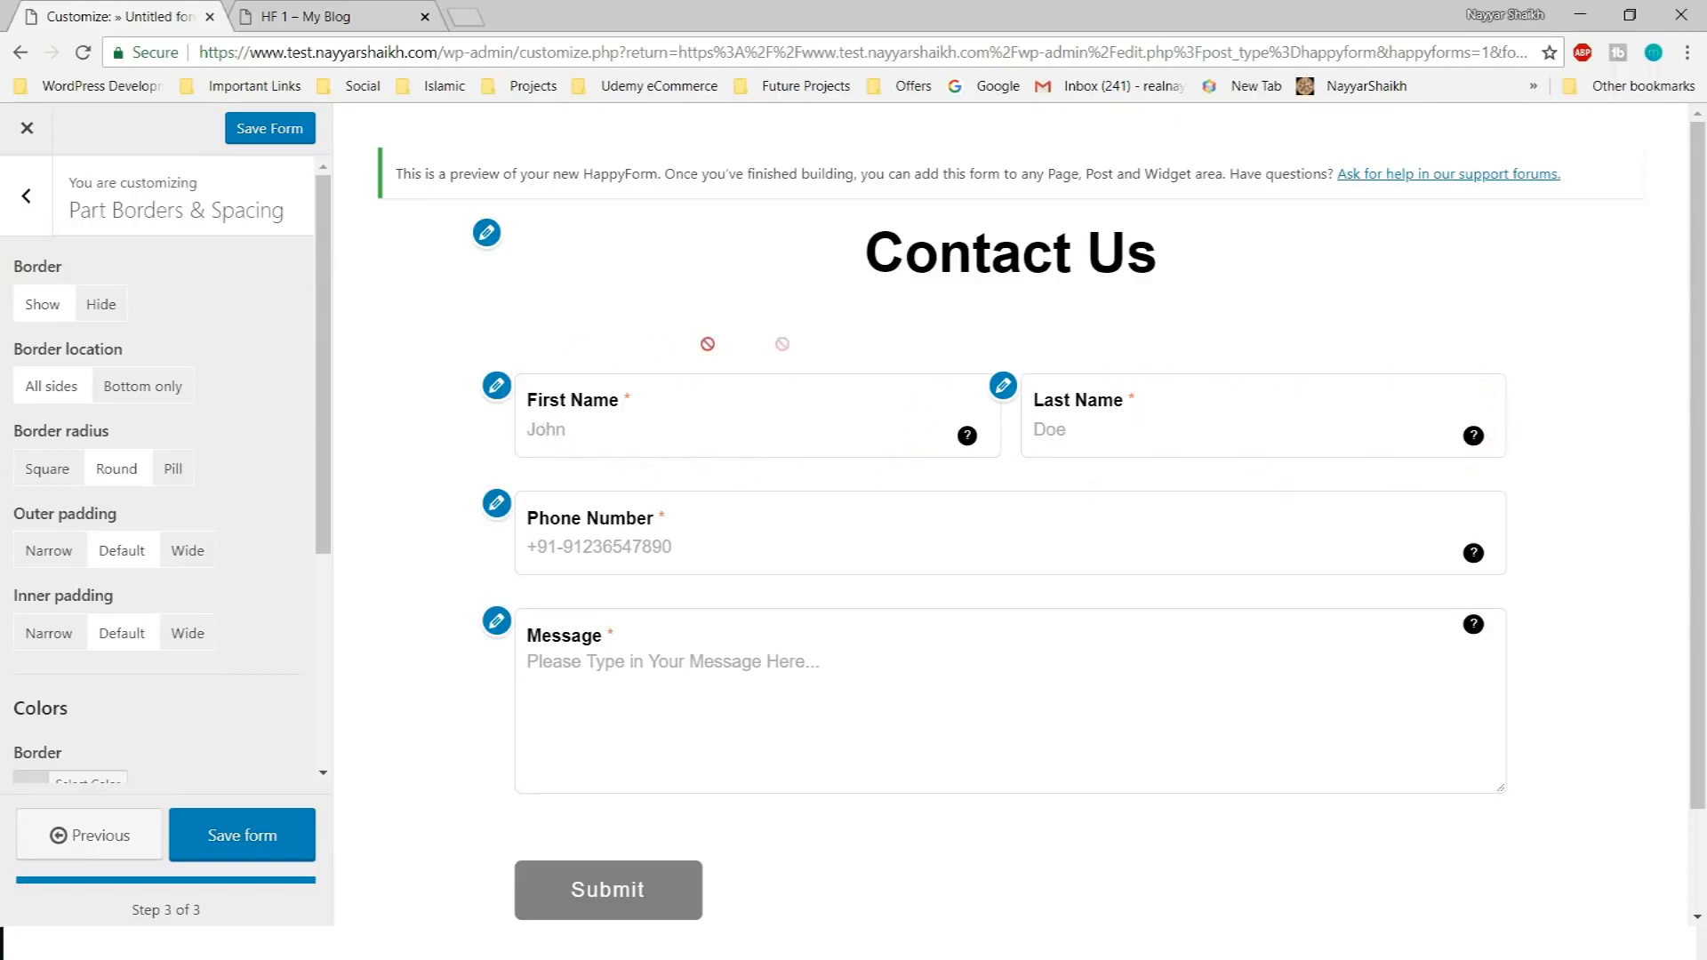
click(97, 309)
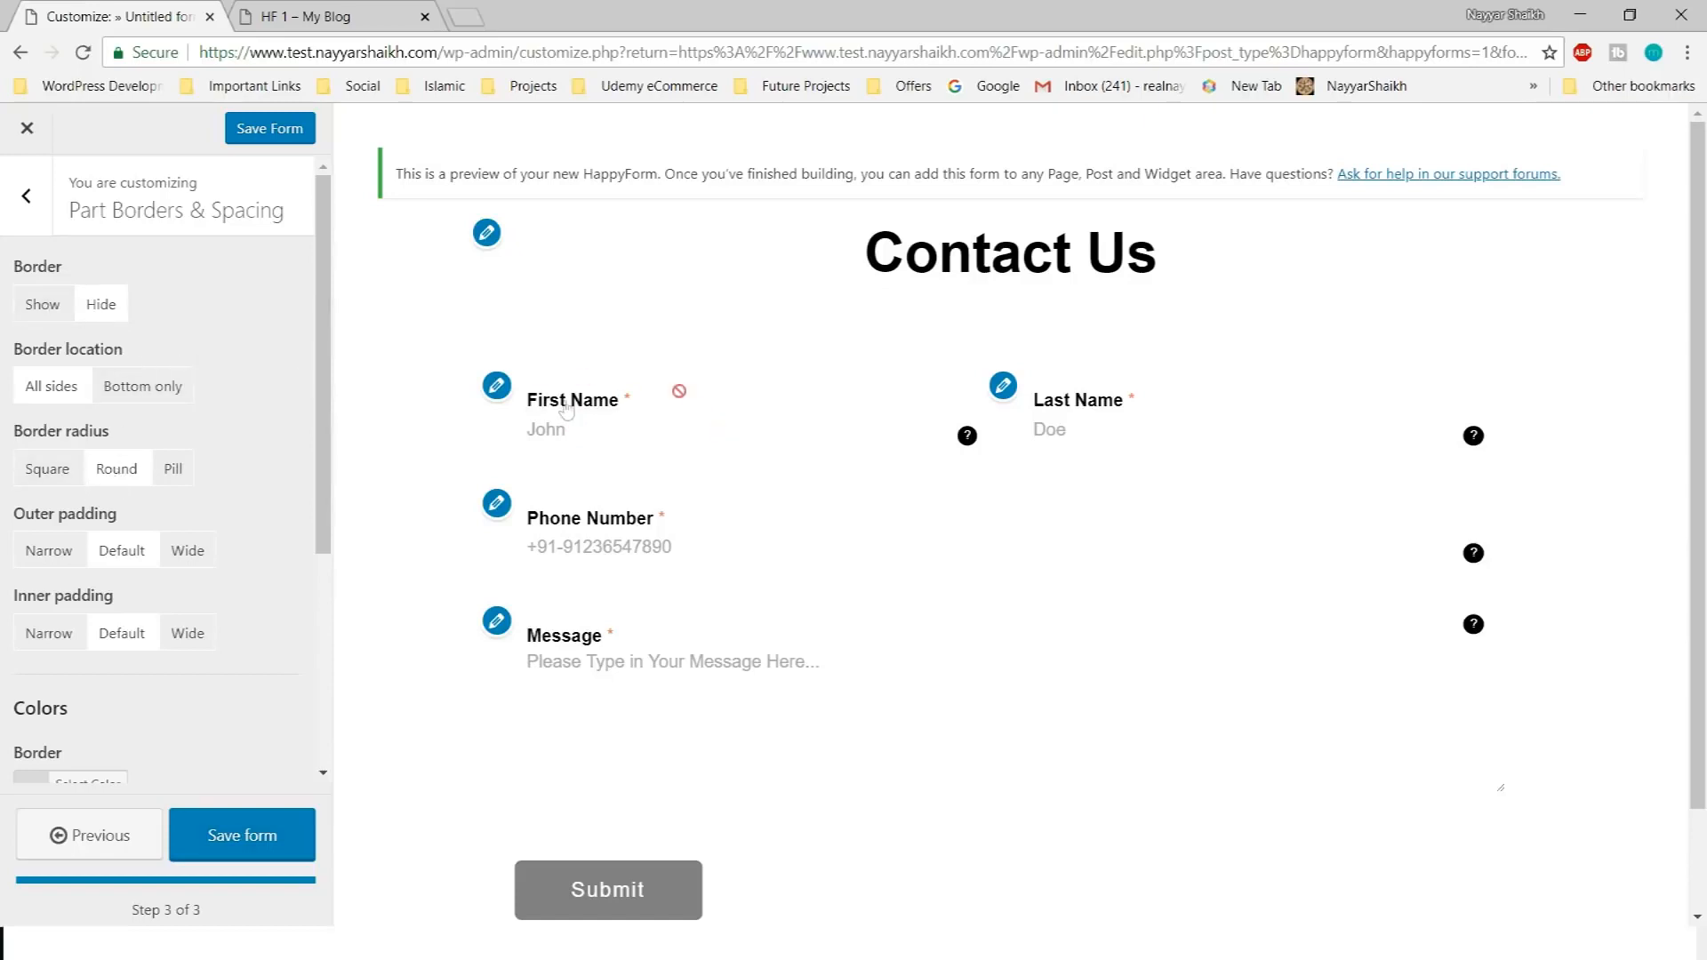
Show the field borders and set their border radius to Round after trying Square and Pill
click(43, 304)
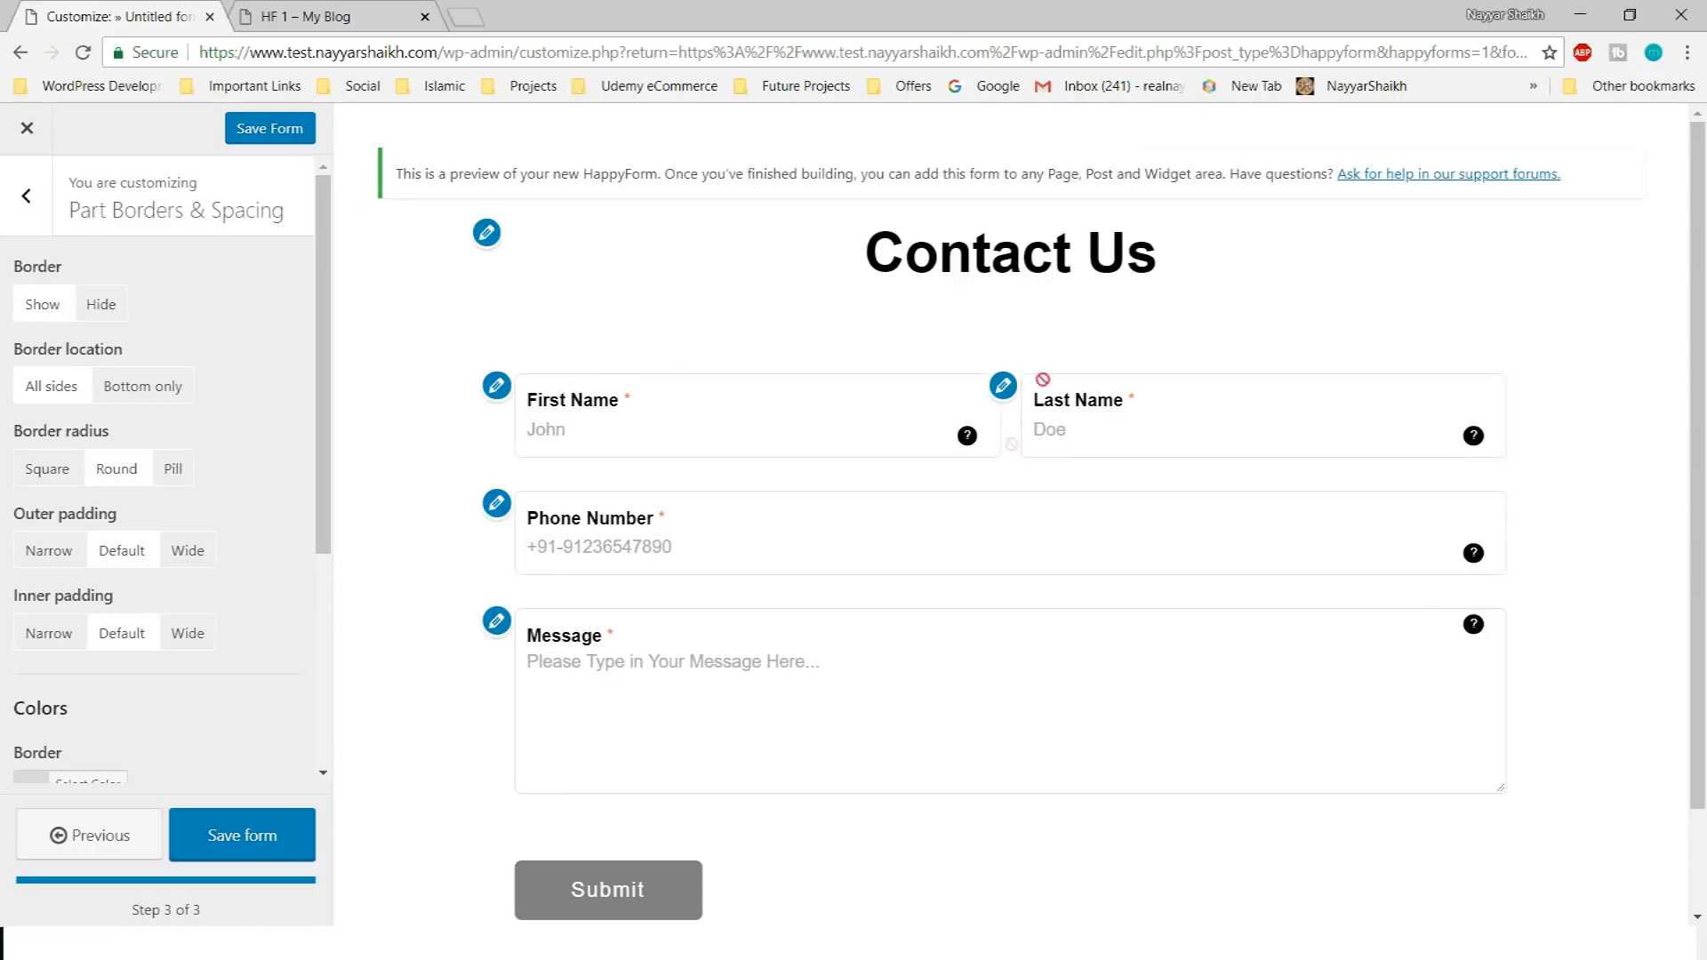
click(50, 472)
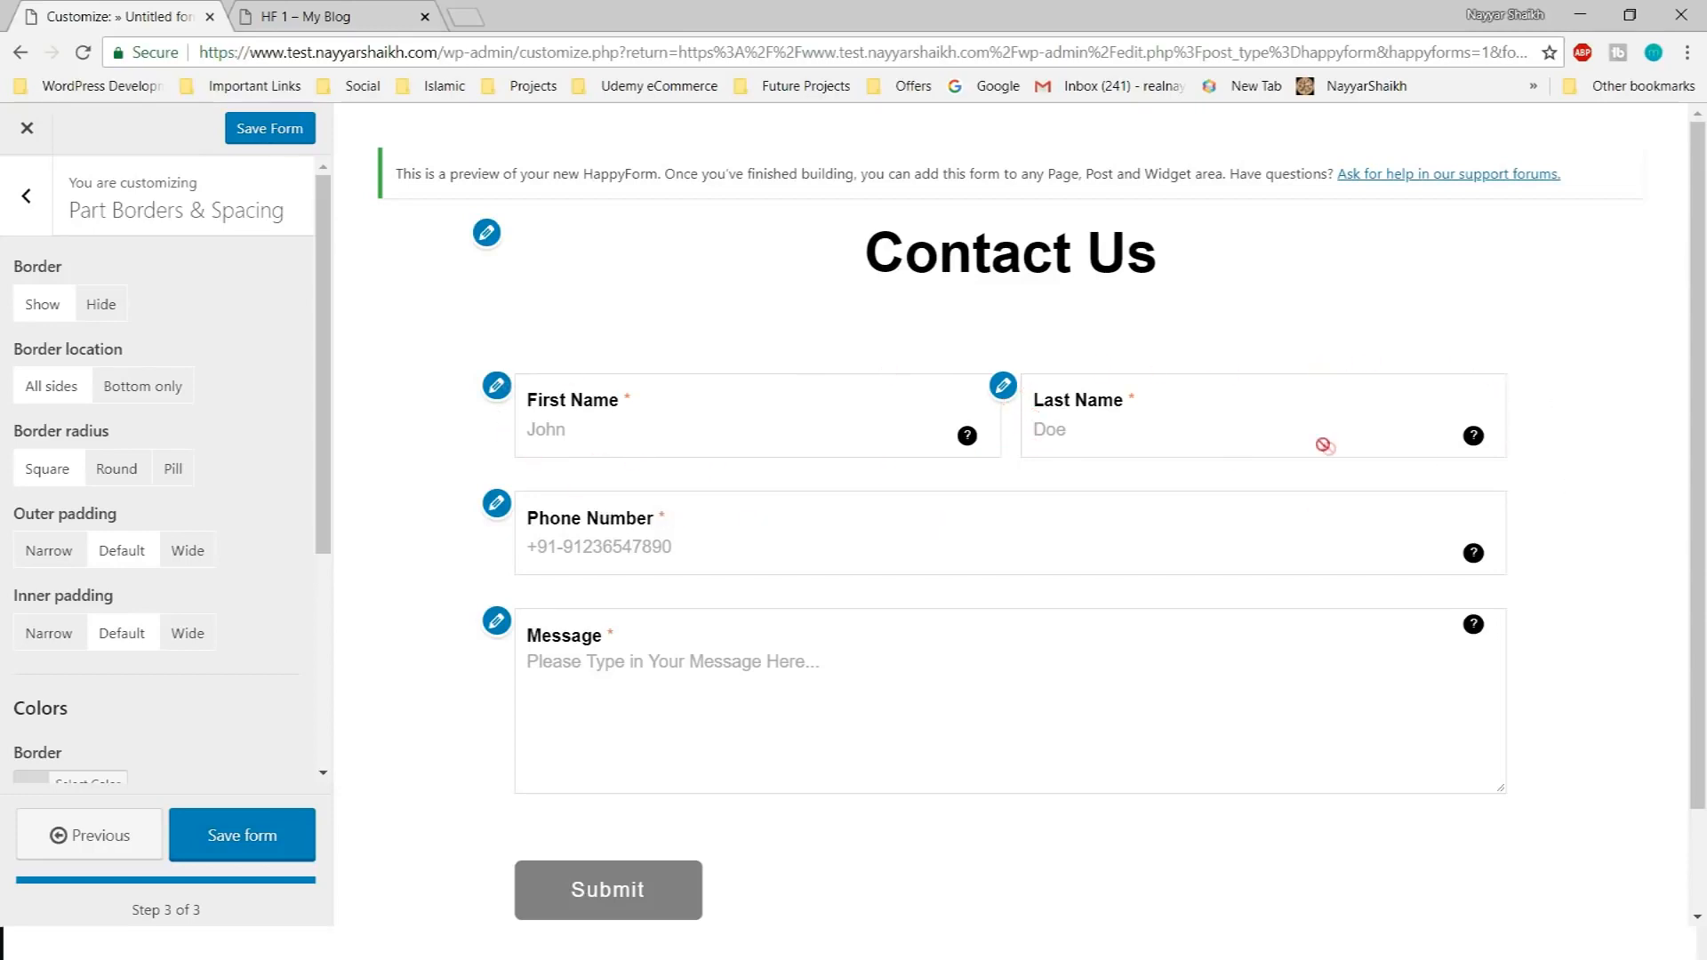
click(117, 469)
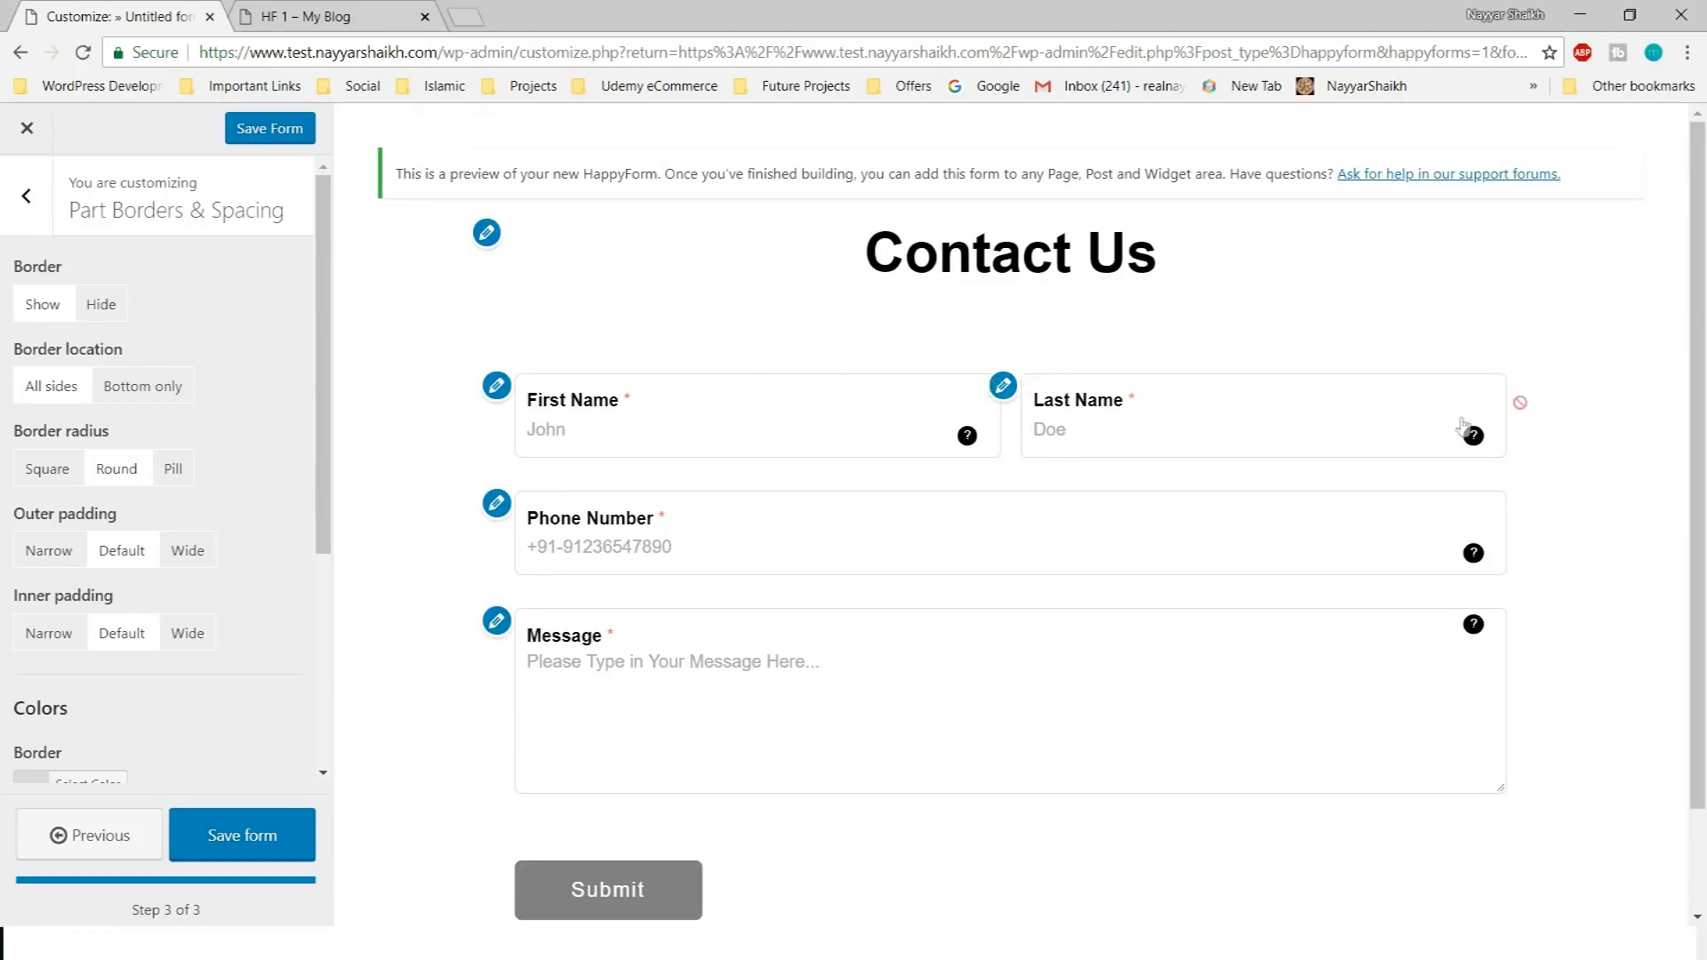
click(185, 481)
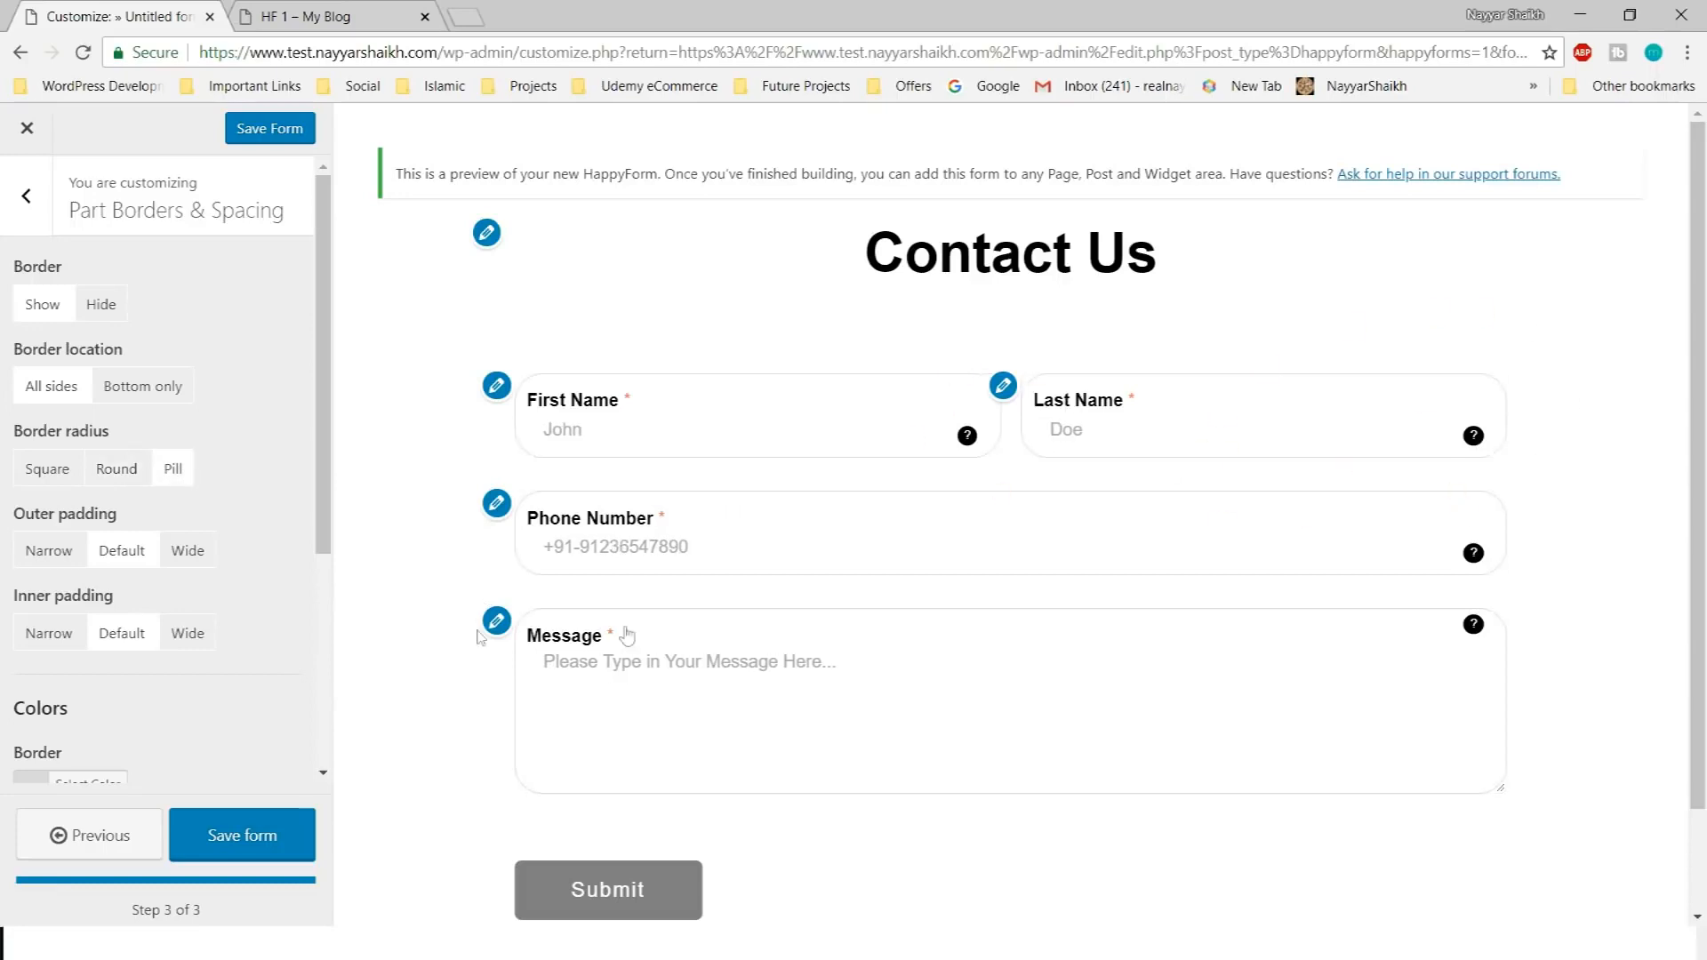
scroll(1314, 640, down, 2)
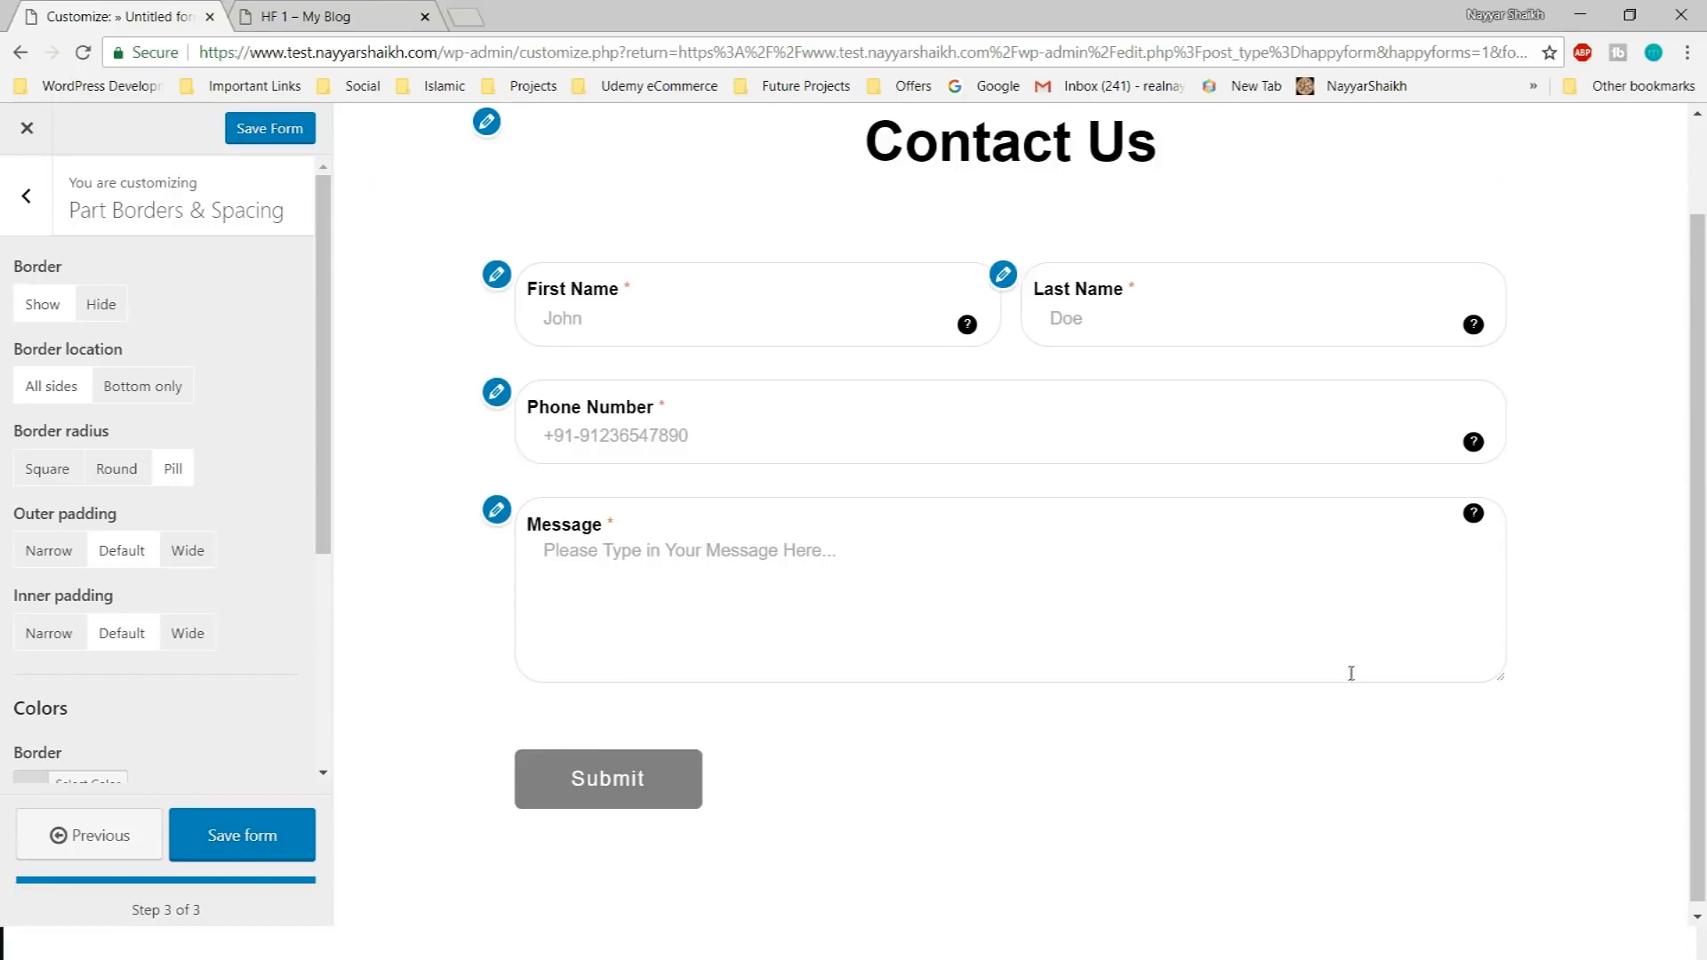
scroll(1348, 670, up, 2)
click(121, 471)
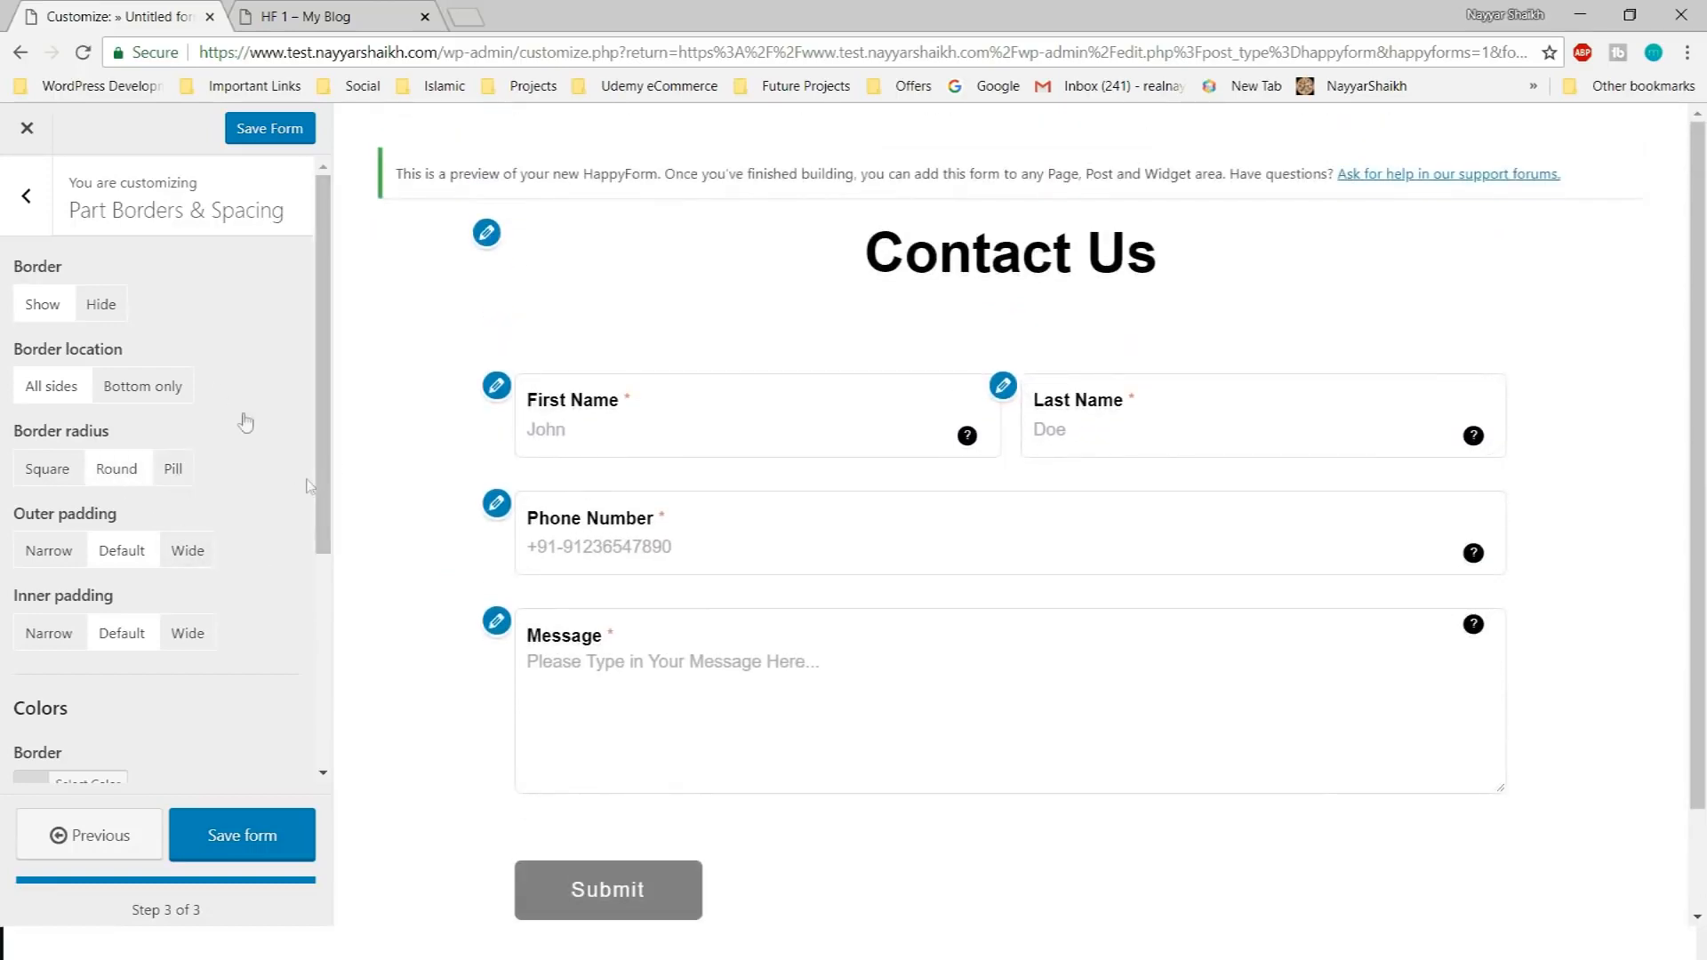
scroll(238, 435, down, 1)
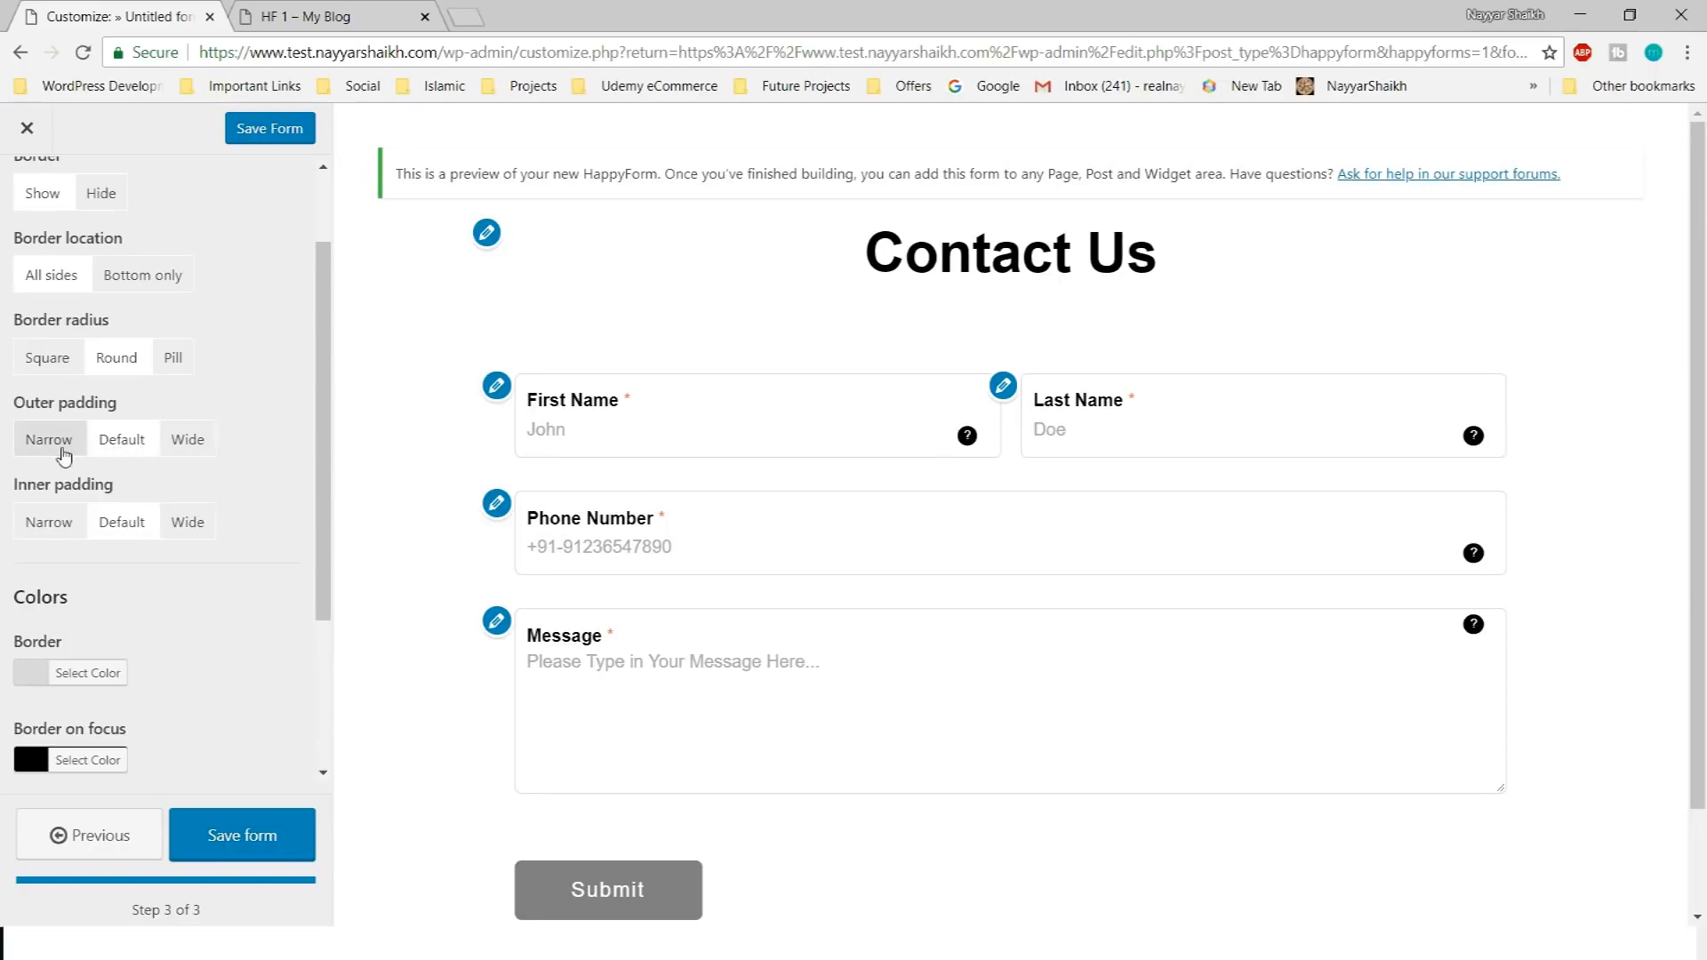
click(190, 444)
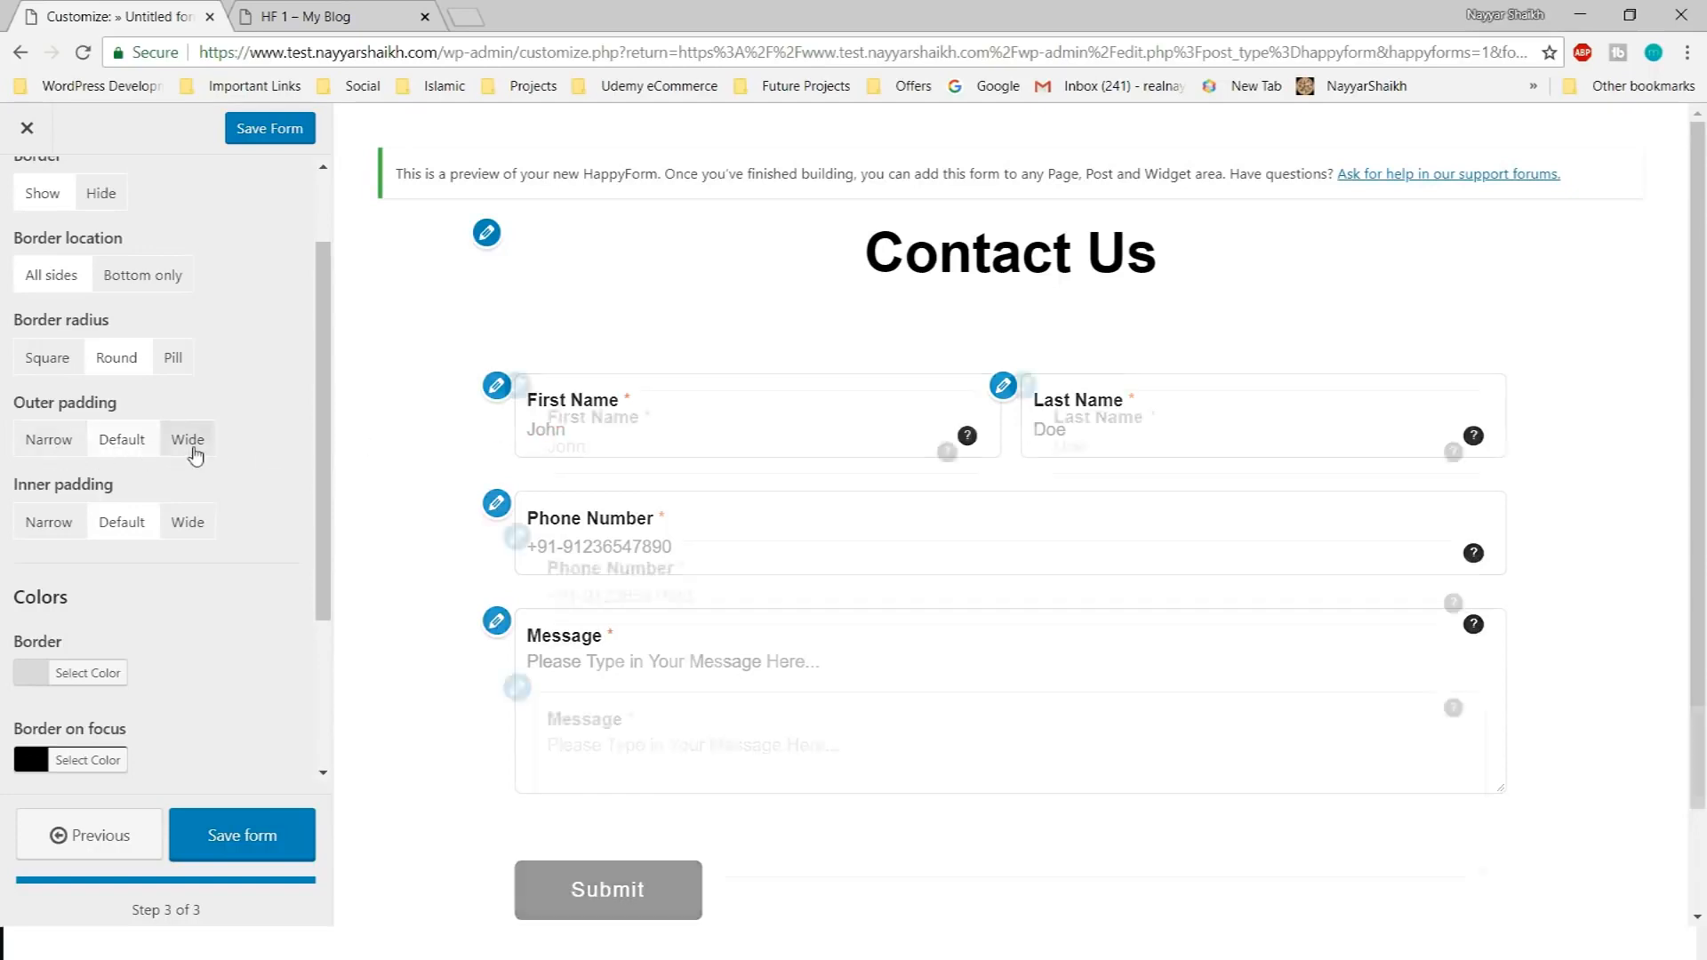
scroll(999, 541, down, 2)
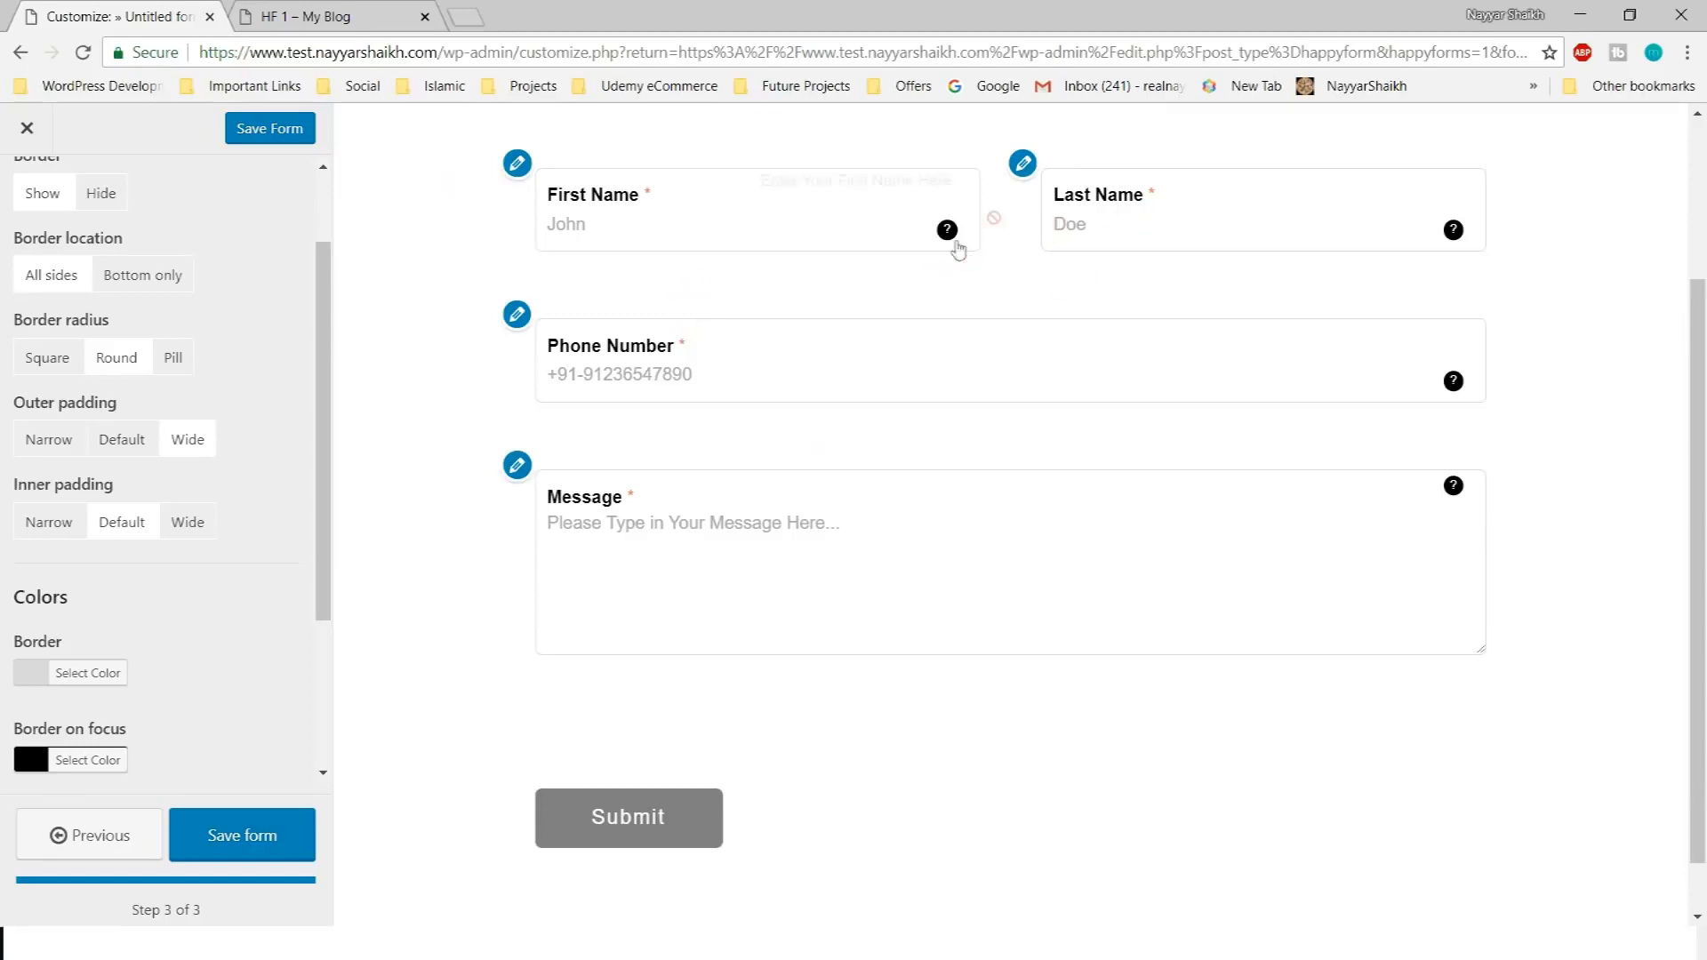
click(49, 439)
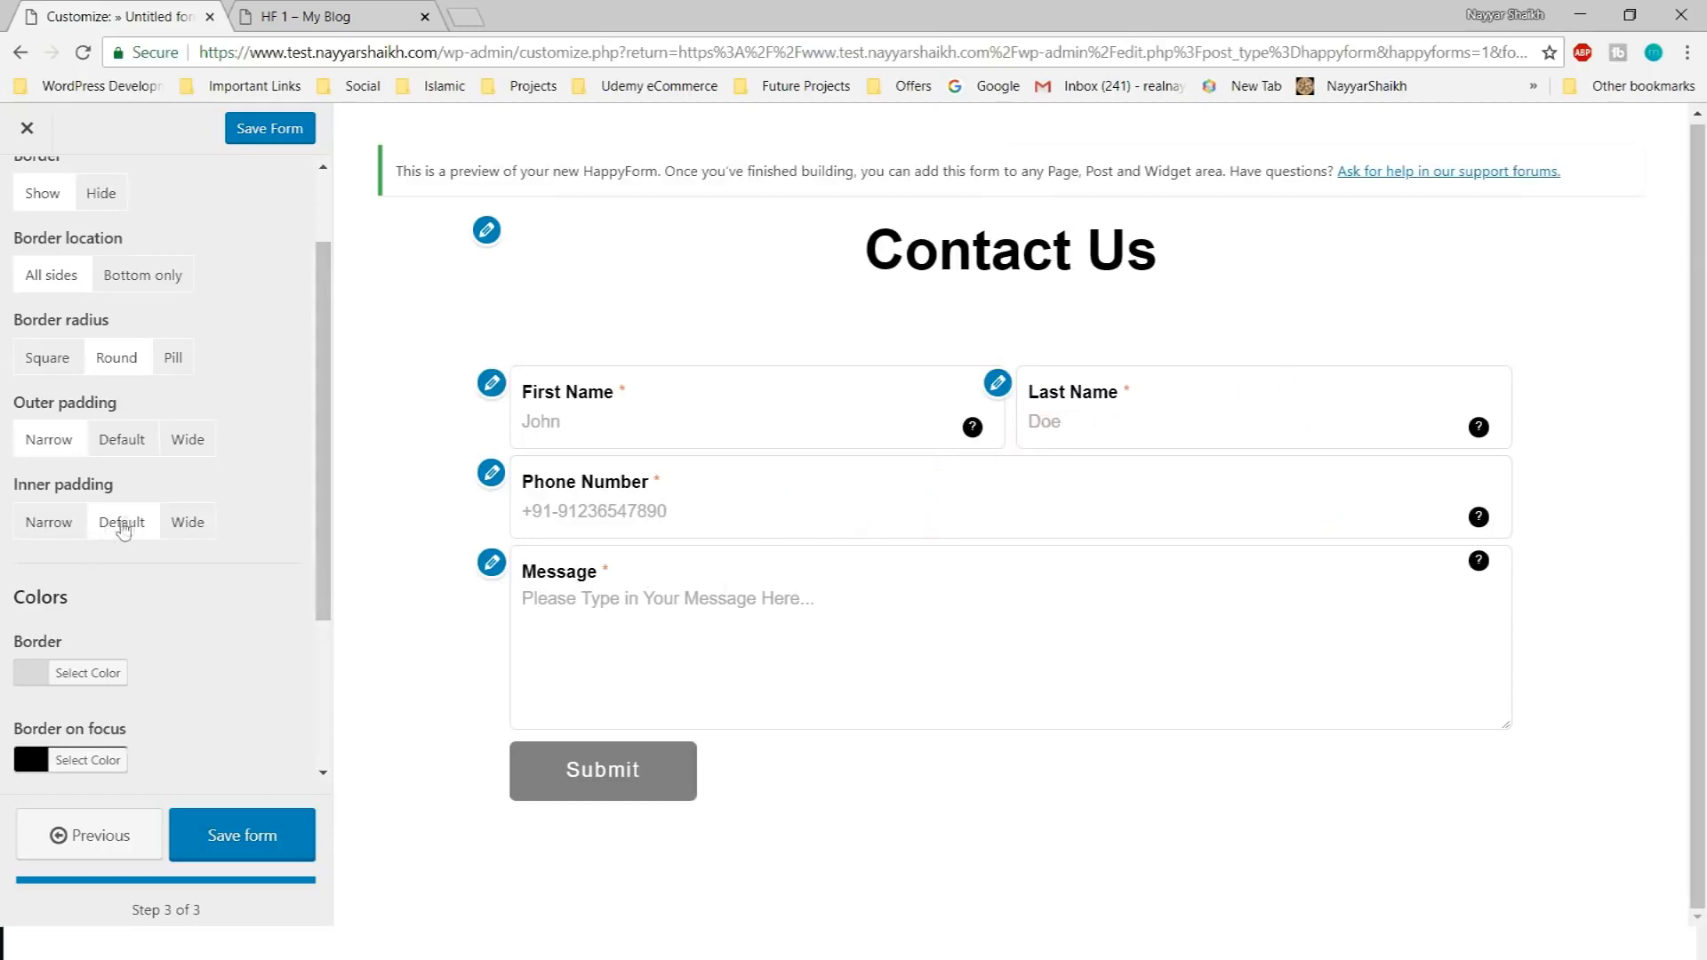
click(130, 445)
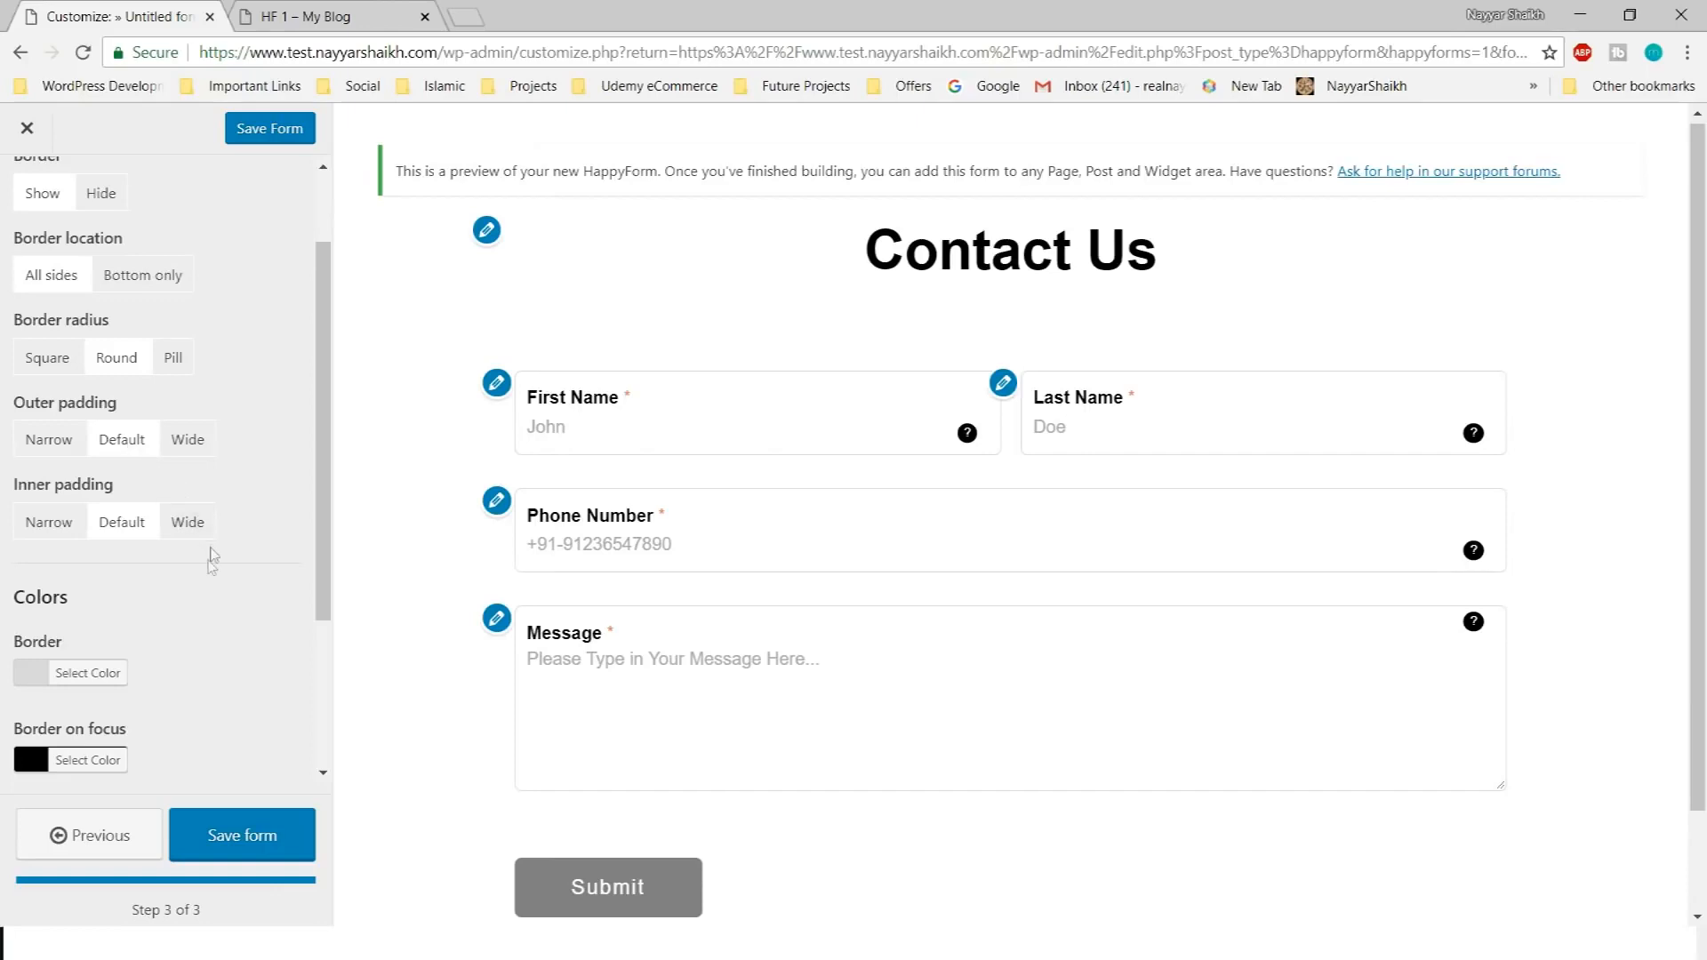
scroll(207, 574, down, 1)
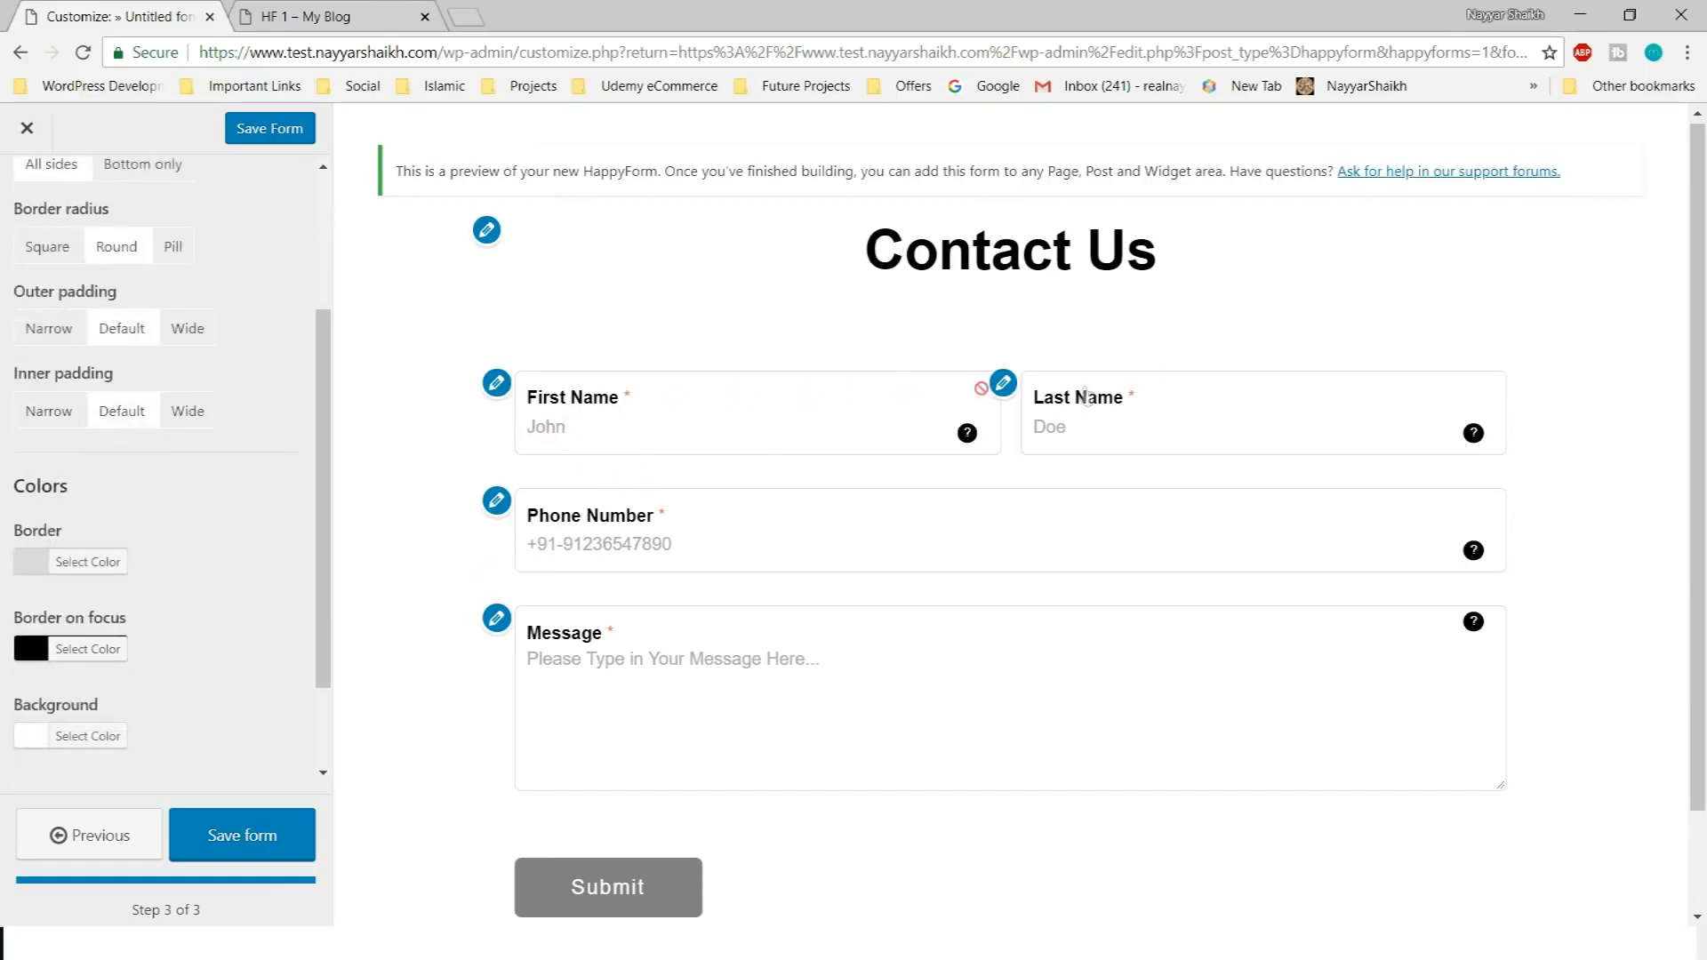
click(74, 419)
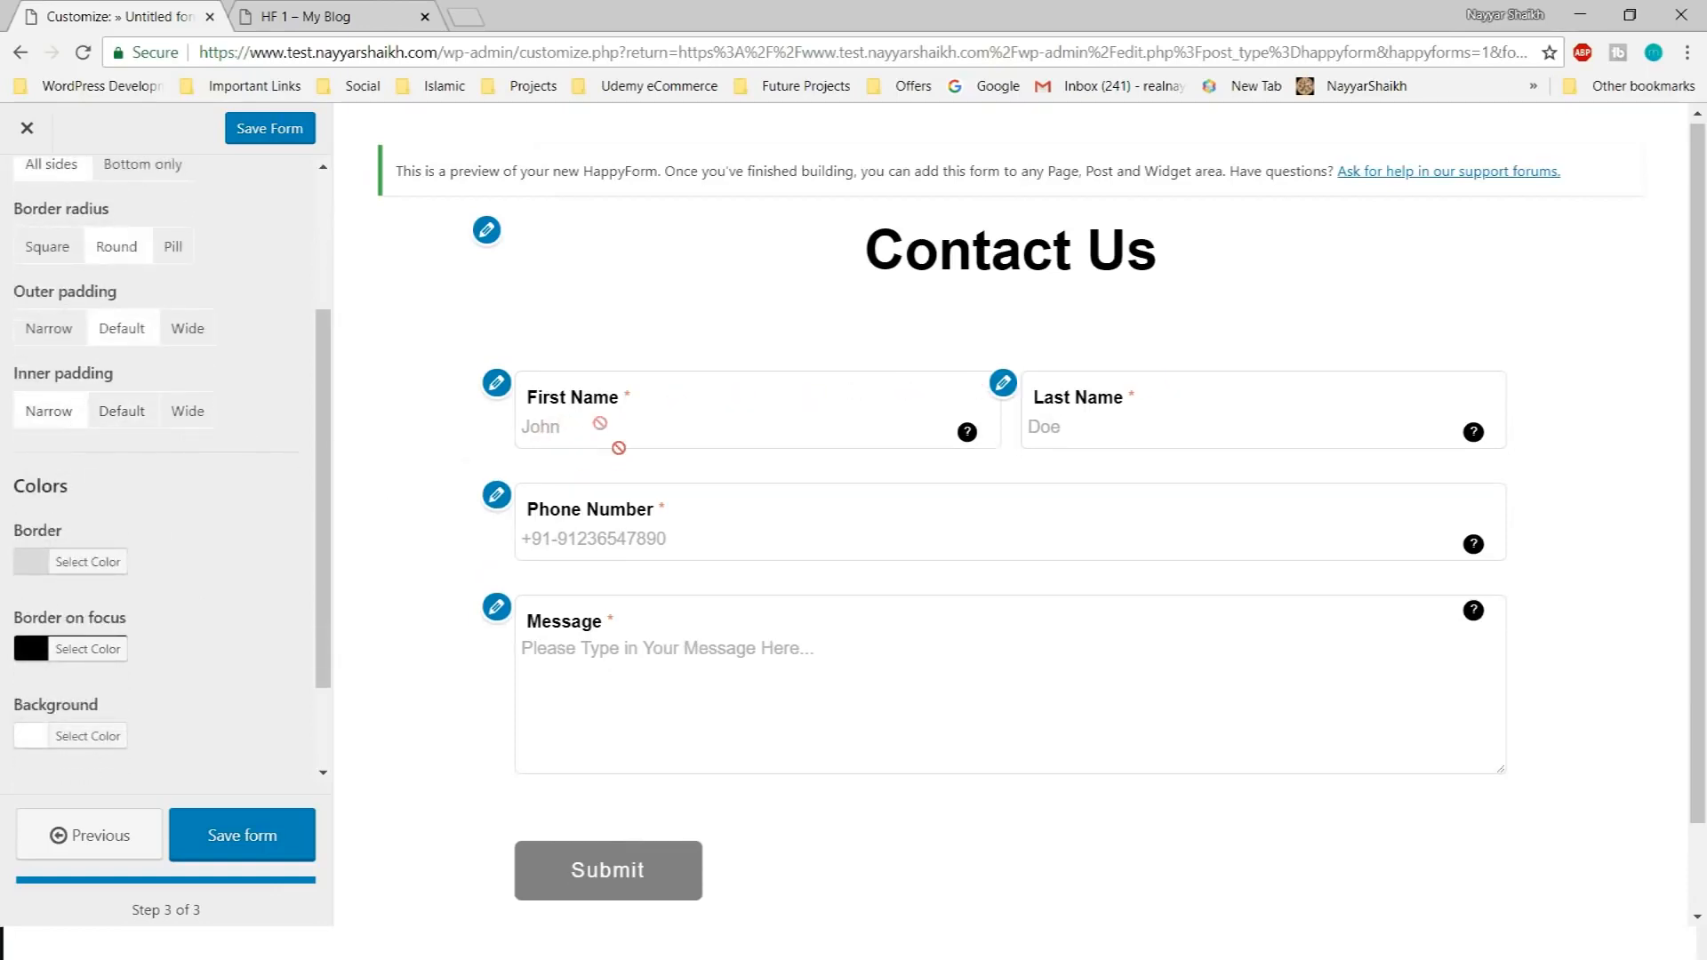
click(138, 431)
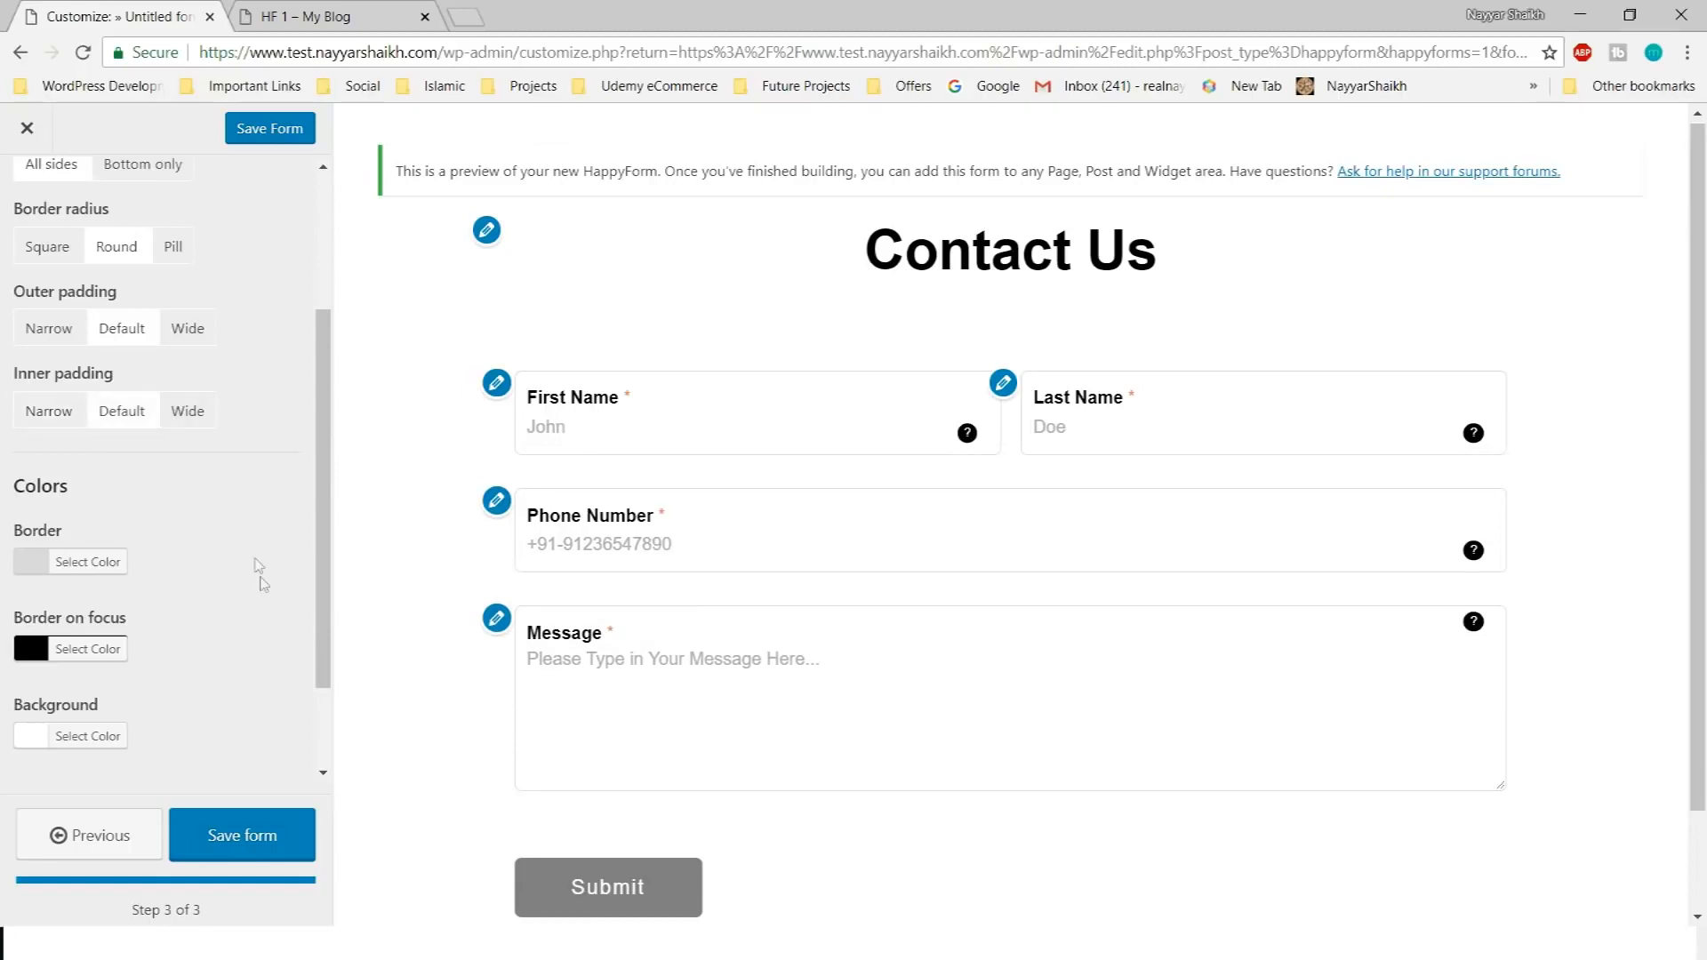
scroll(258, 565, down, 2)
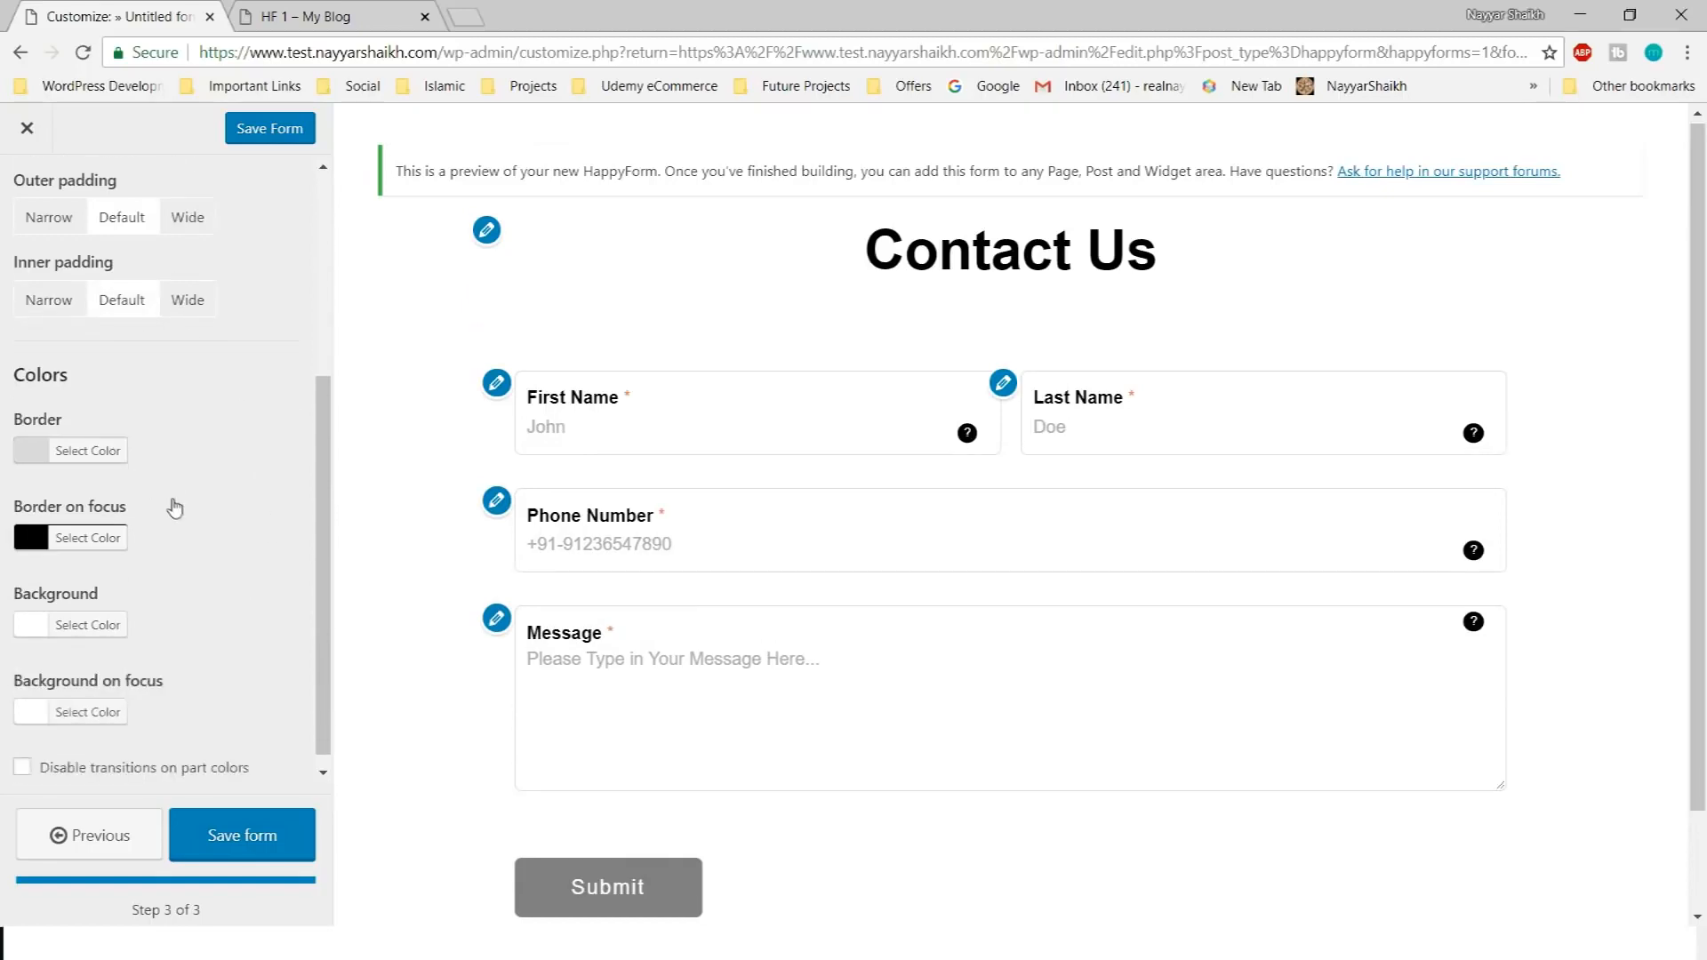
Hide the field borders and set the border-on-focus colour to red #dd3333
scroll(155, 431, up, 5)
click(101, 304)
scroll(227, 462, down, 5)
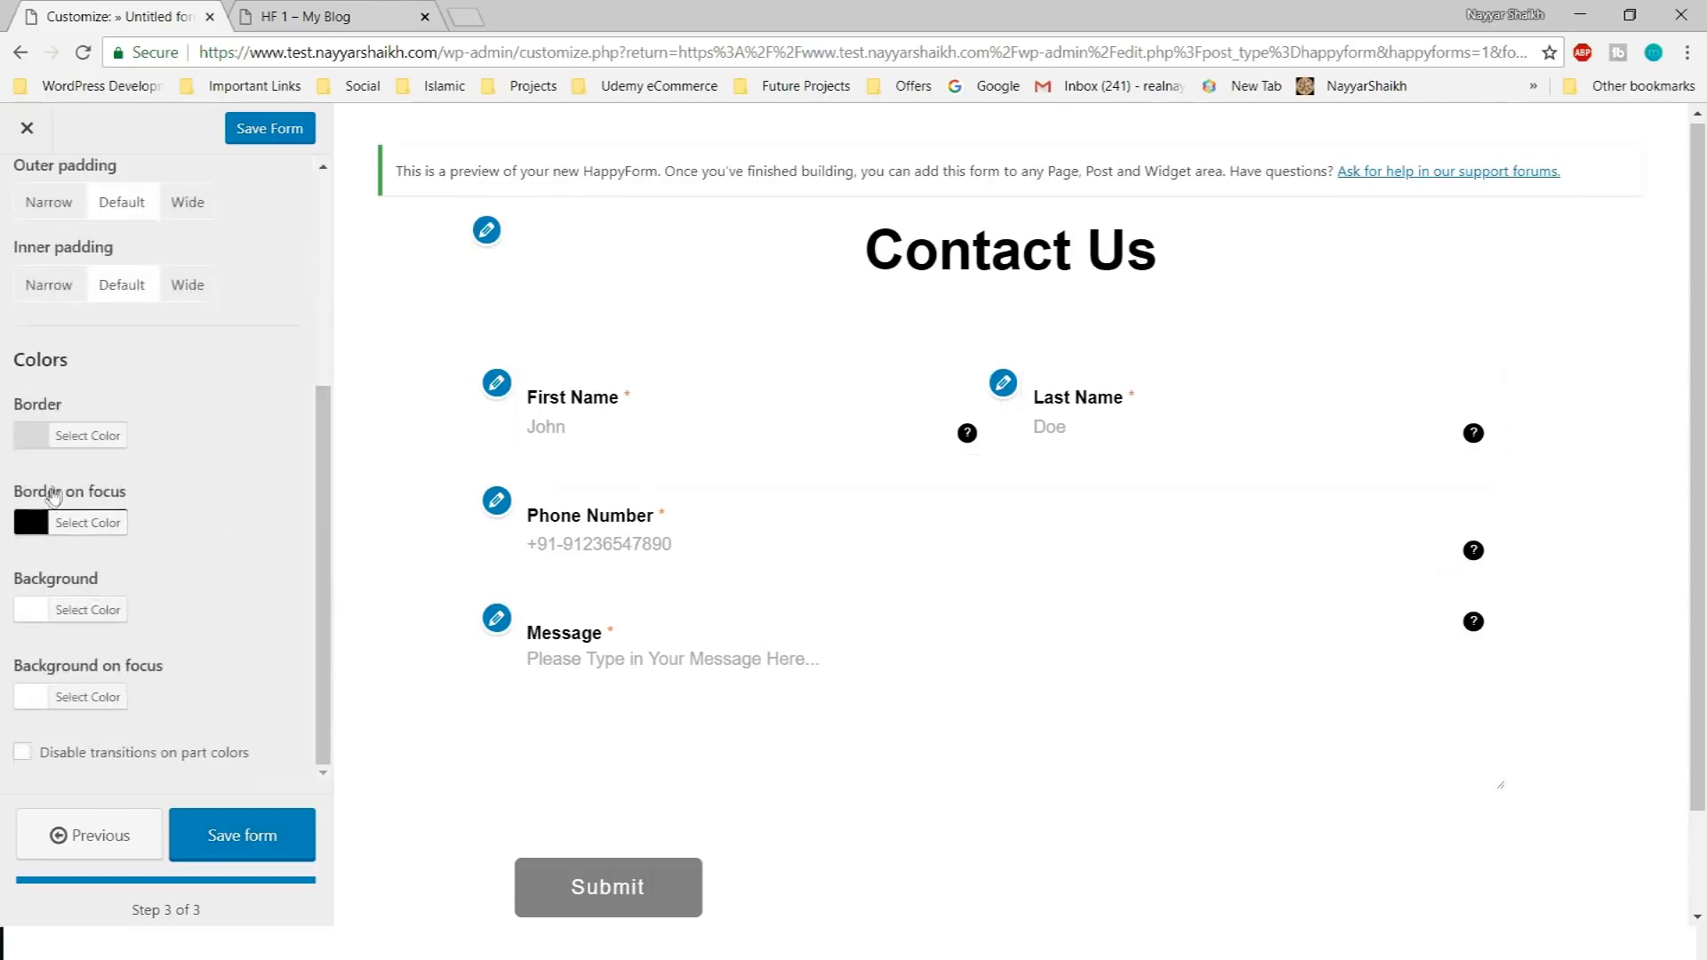
drag(68, 492, 139, 495)
click(184, 514)
click(686, 409)
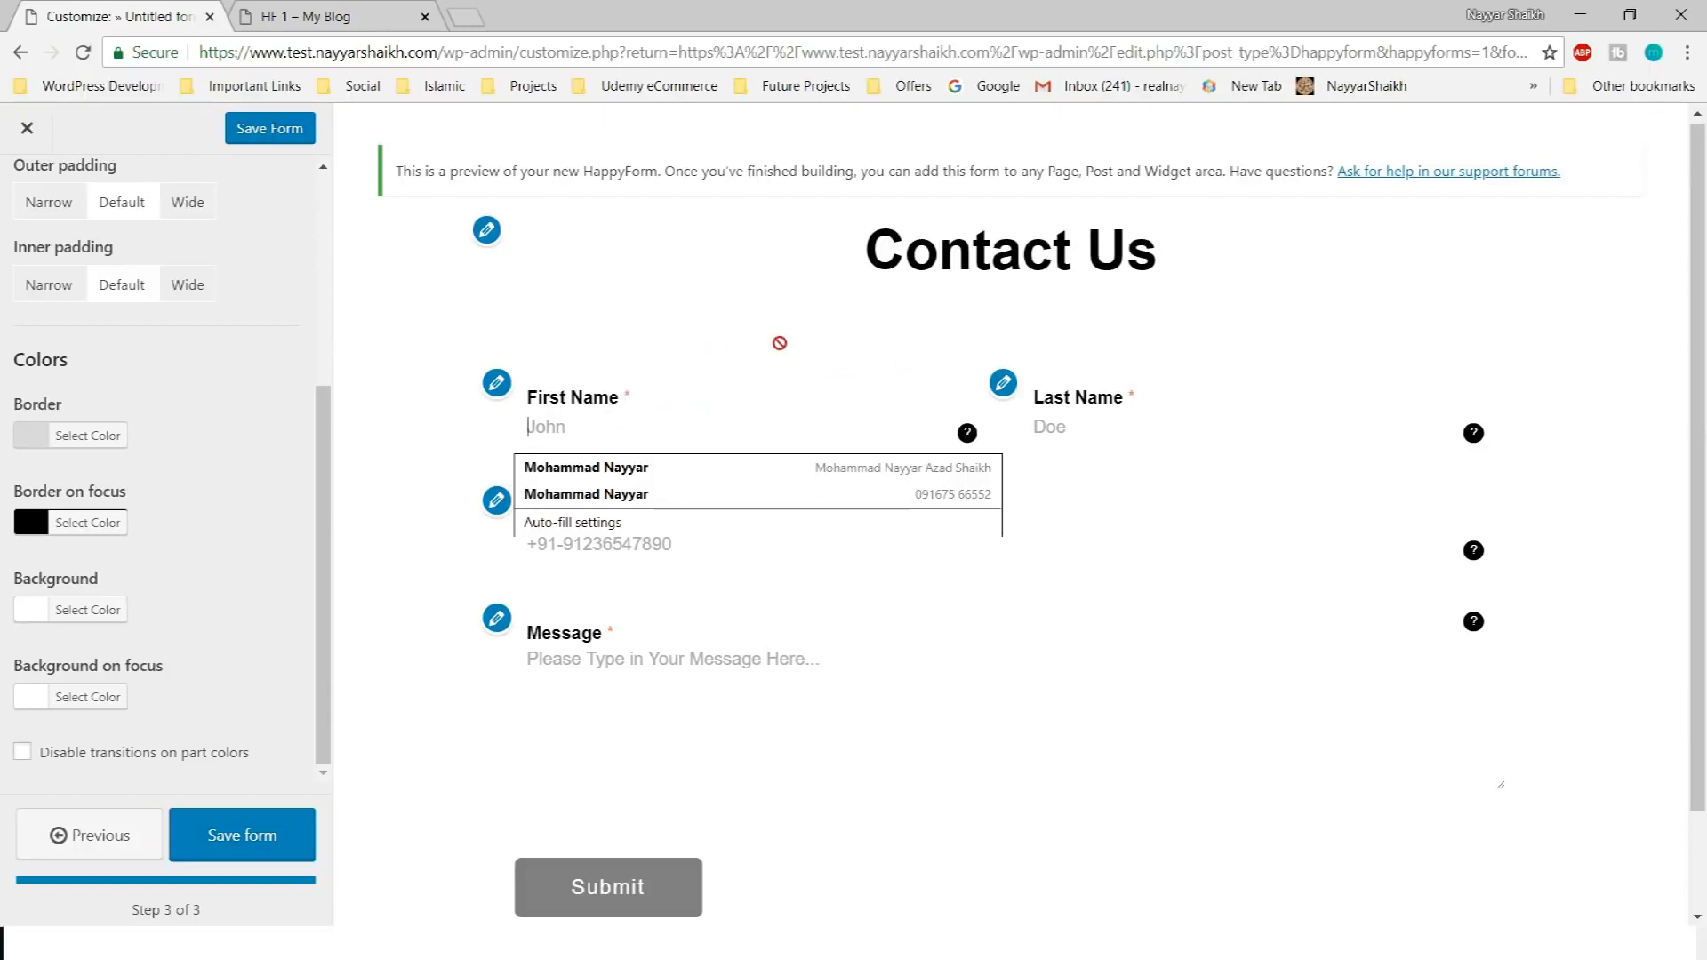
click(94, 525)
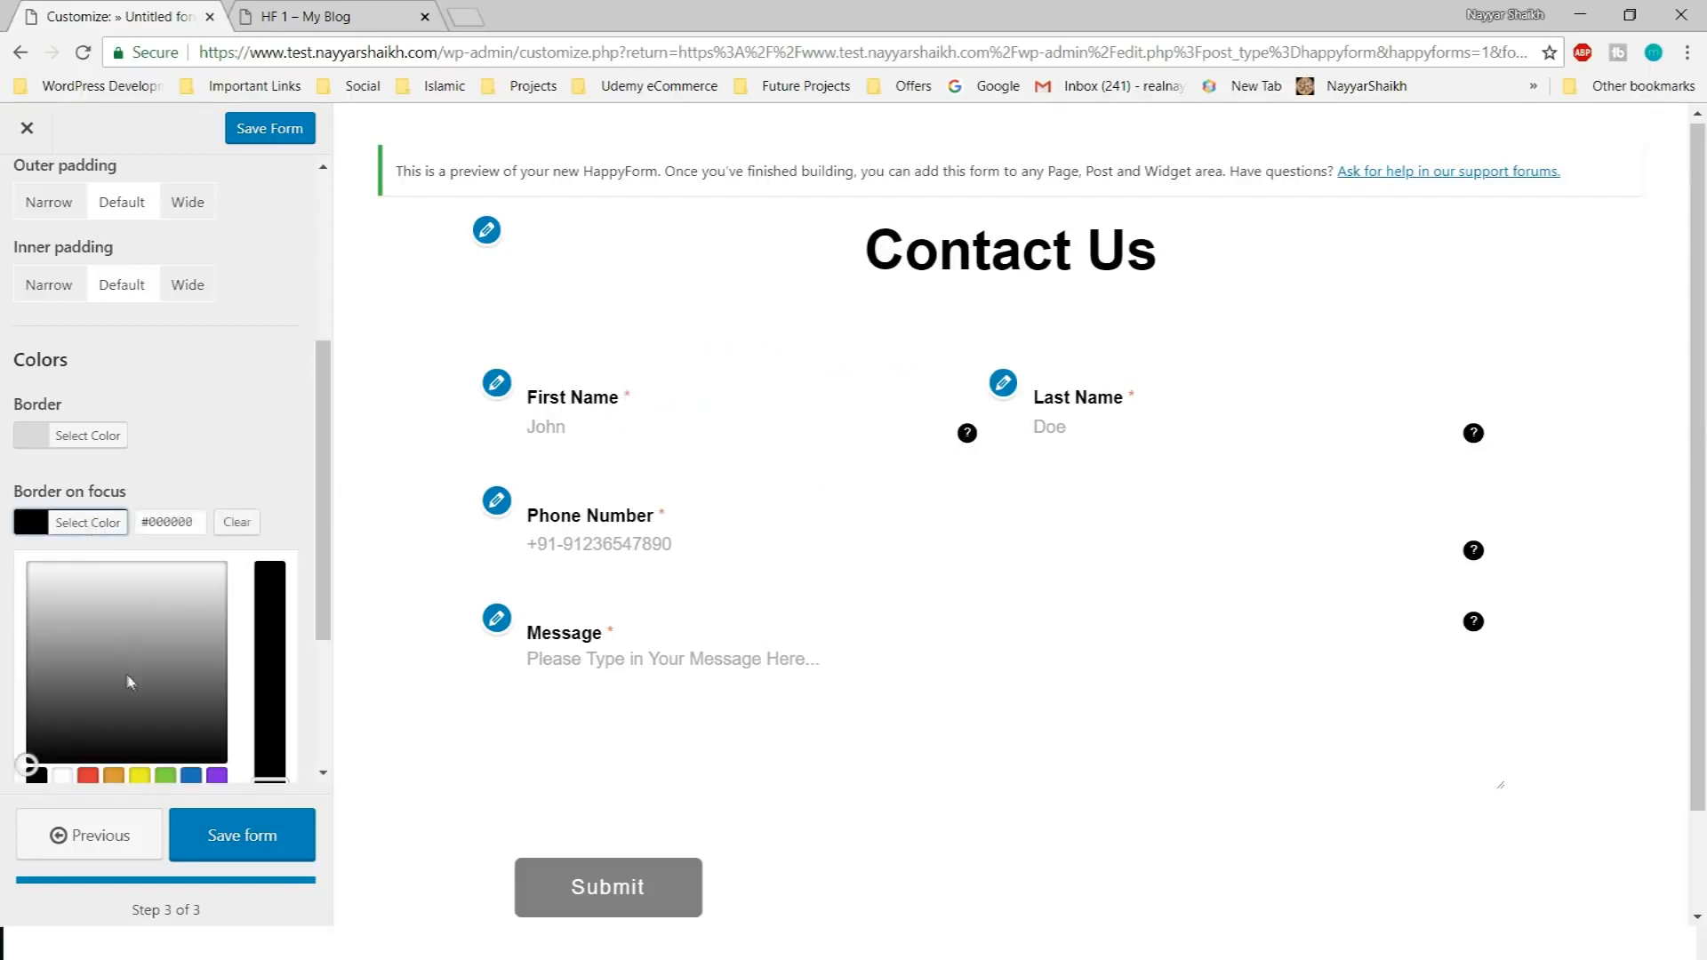
scroll(98, 538, down, 1)
click(87, 667)
Test the red focus border on the First Name, Last Name, Phone Number and Message fields
click(639, 426)
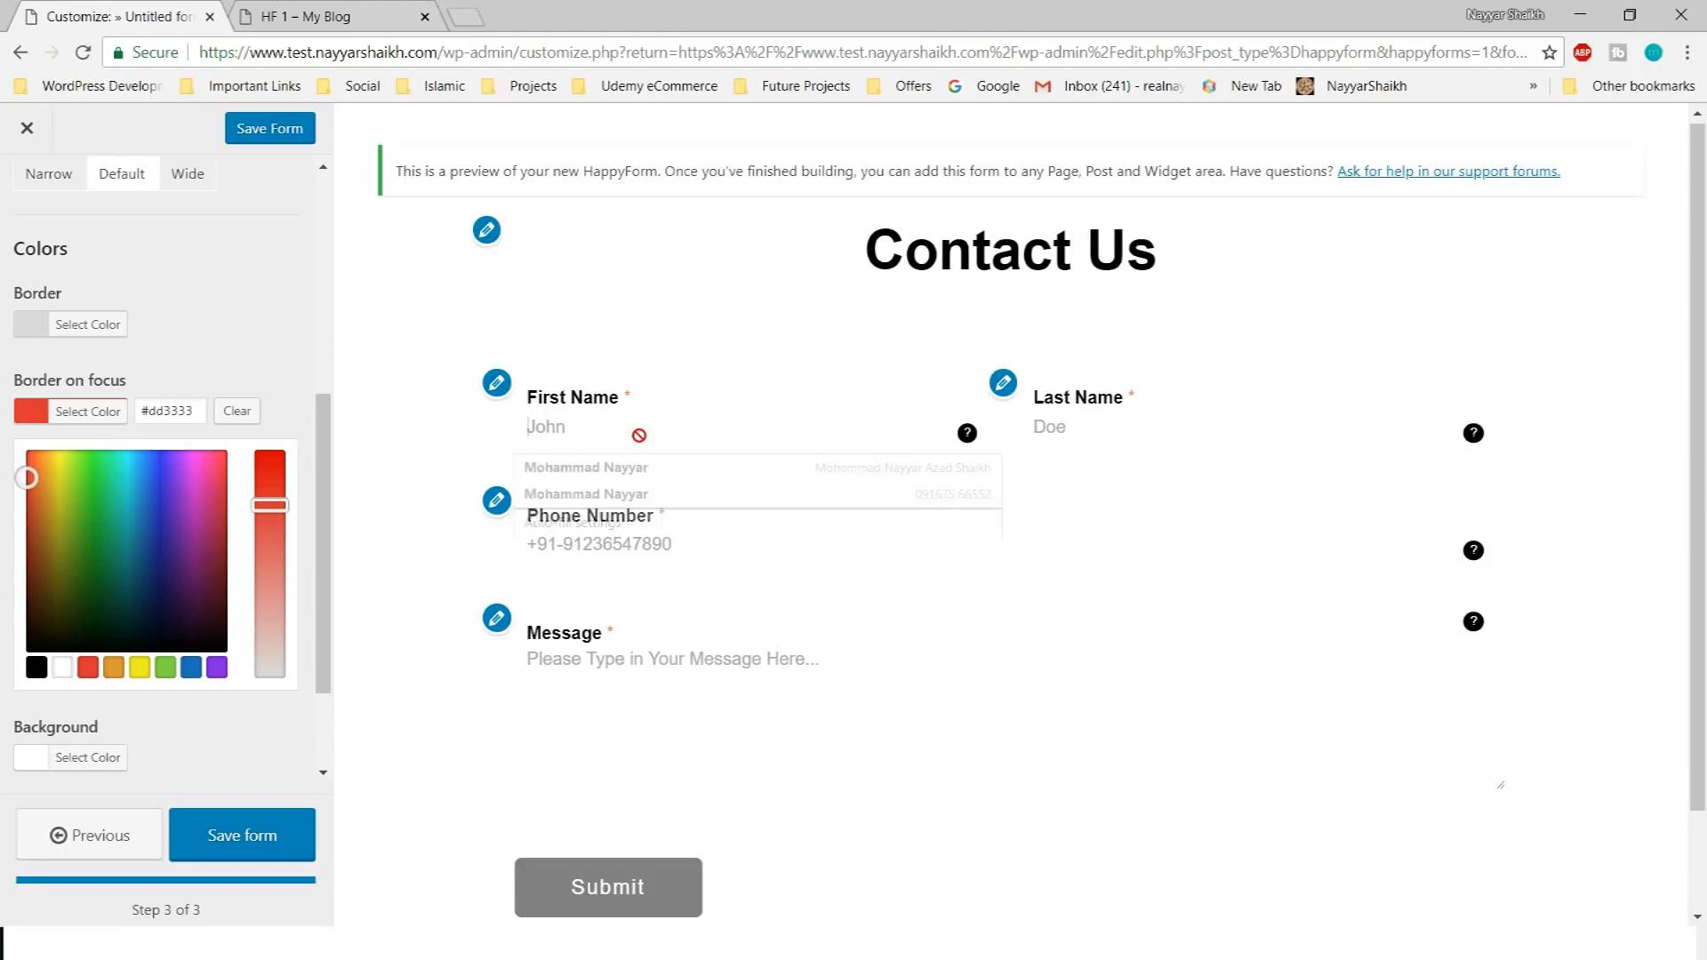
click(1255, 406)
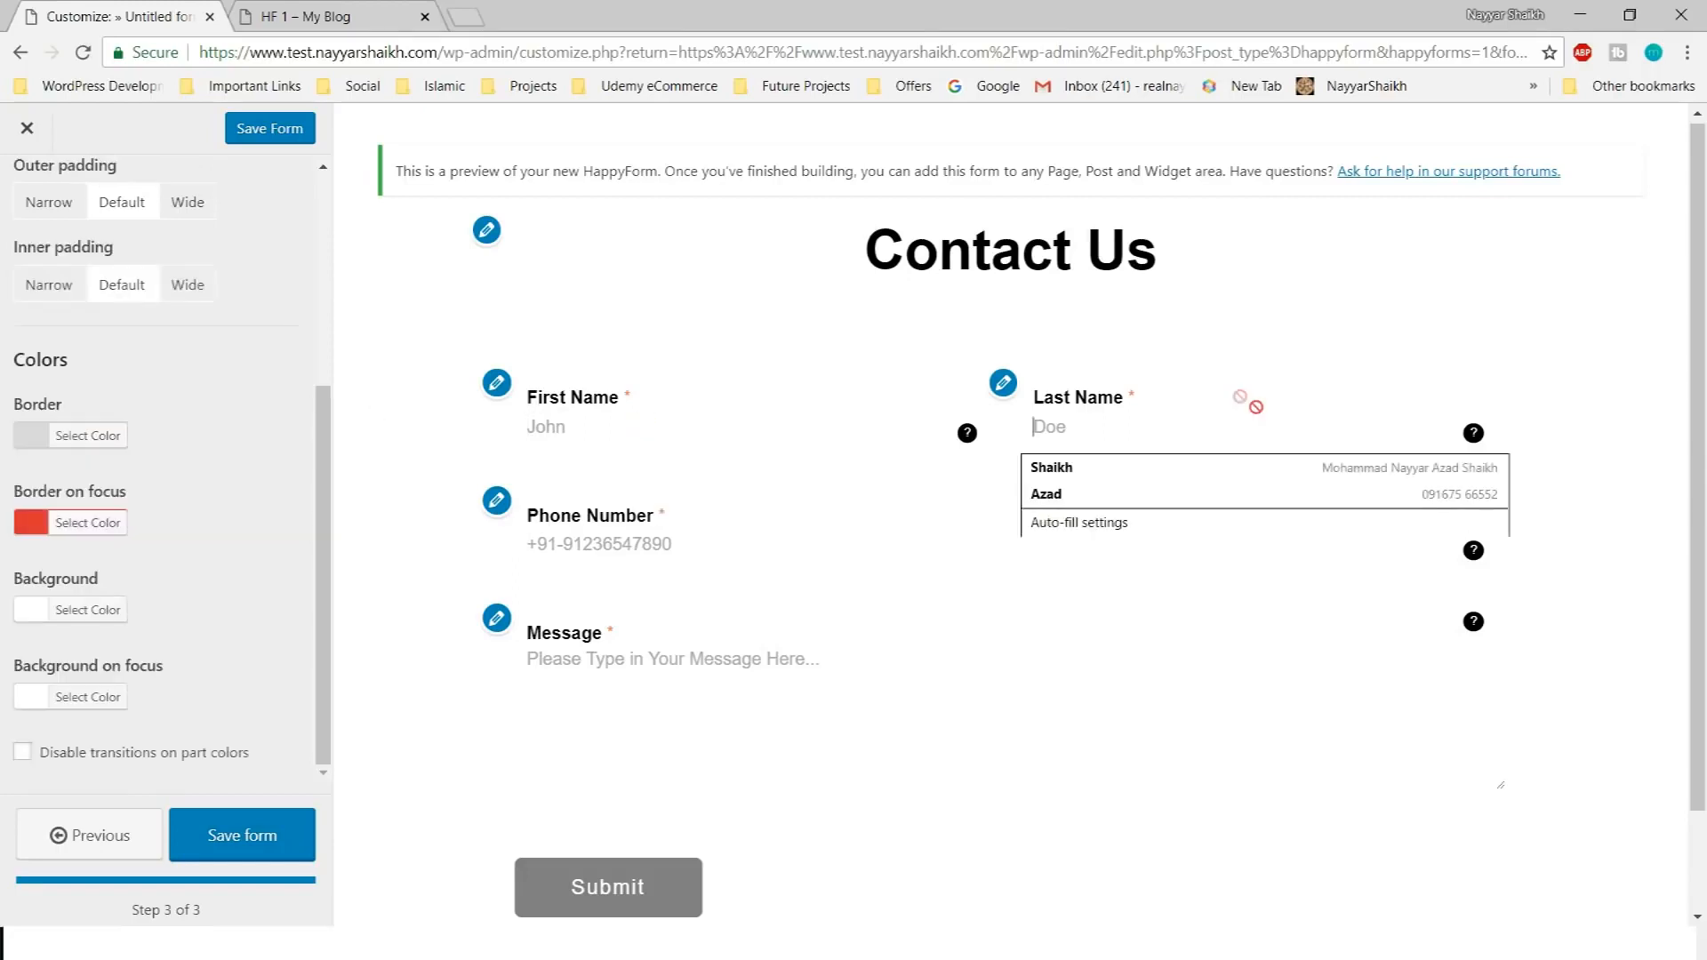
click(1470, 320)
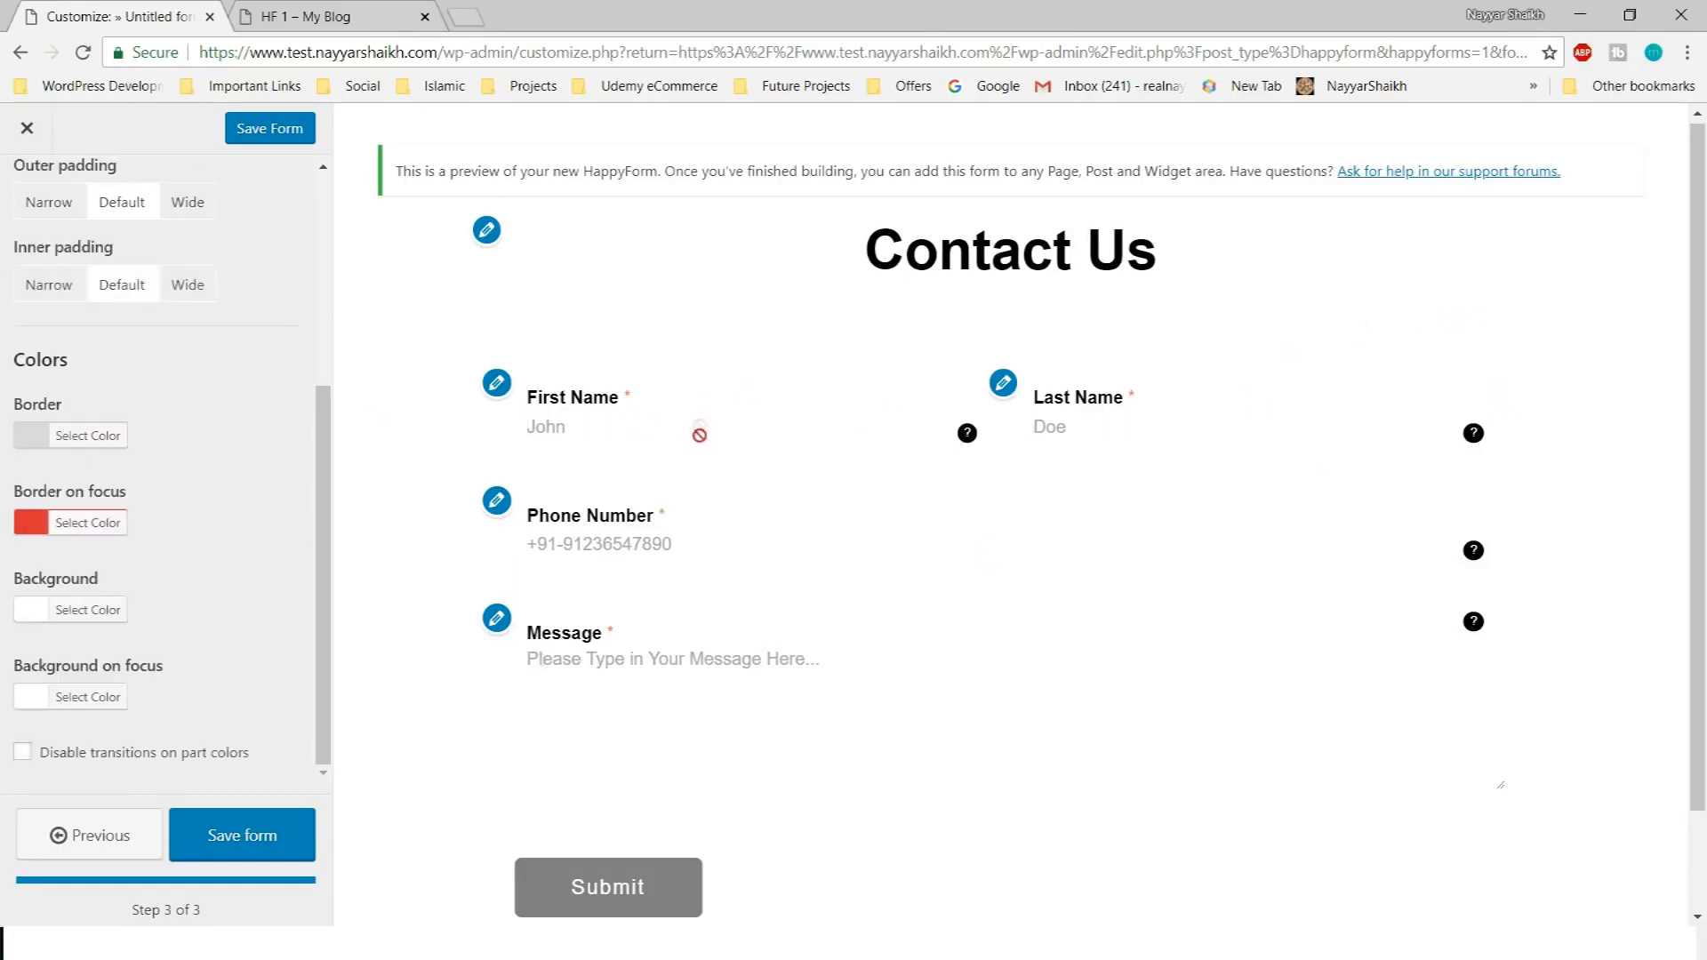
scroll(647, 418, down, 1)
click(652, 299)
click(671, 498)
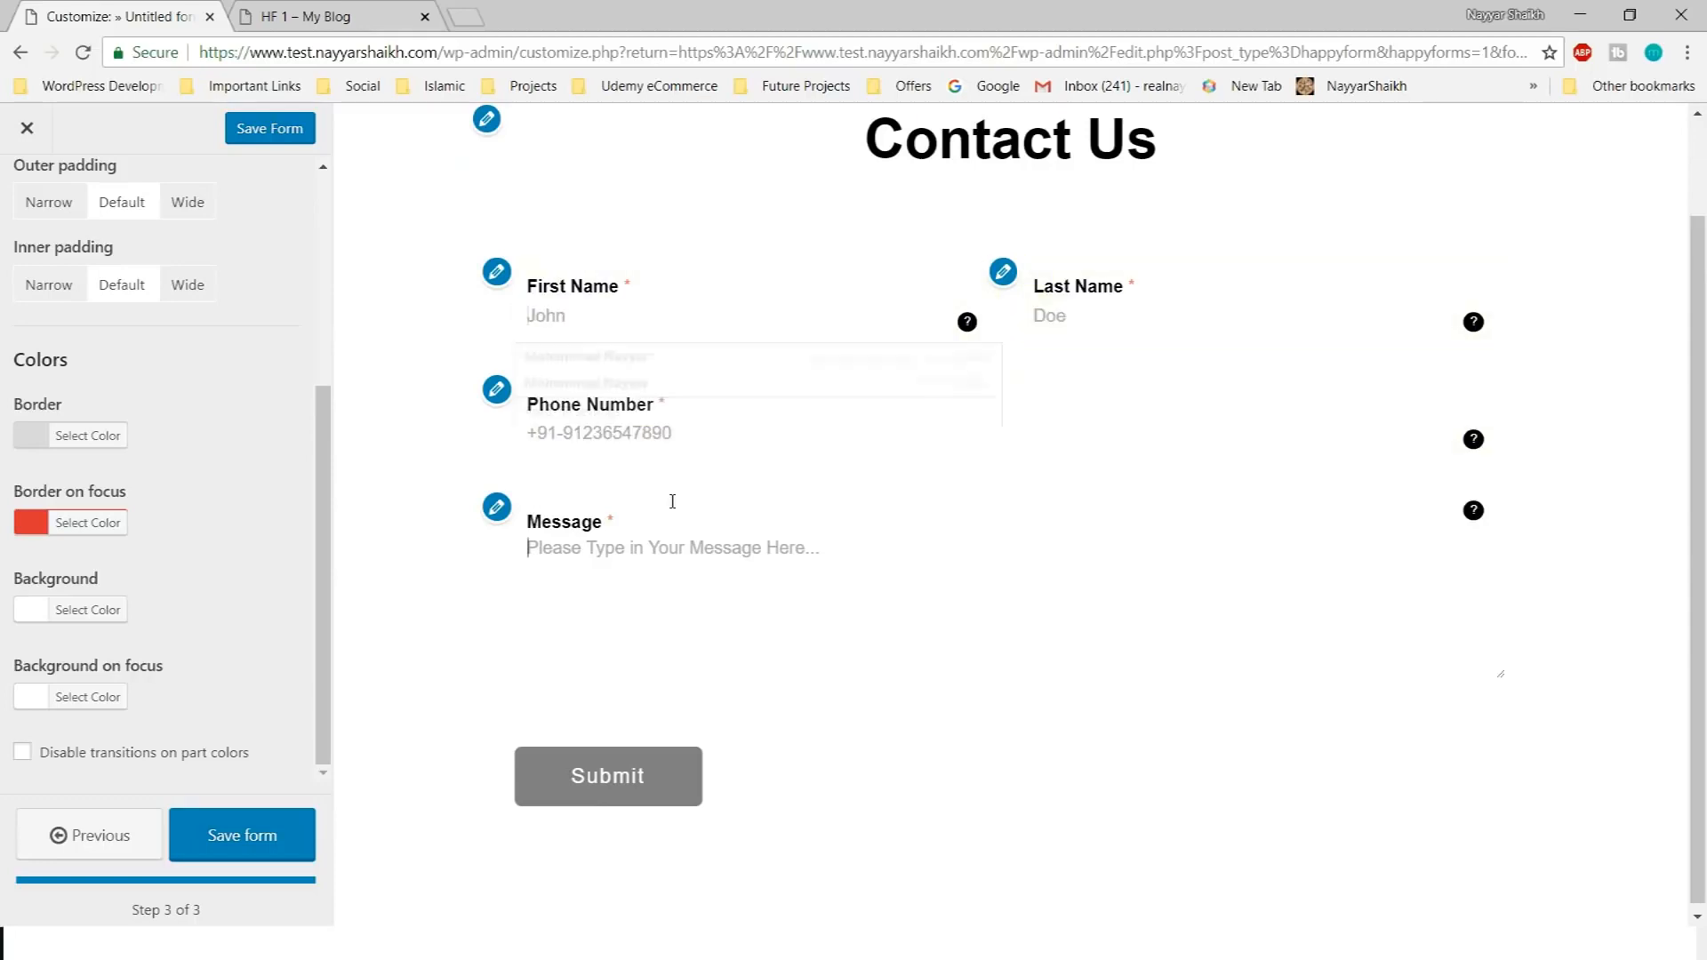
click(678, 418)
click(1327, 382)
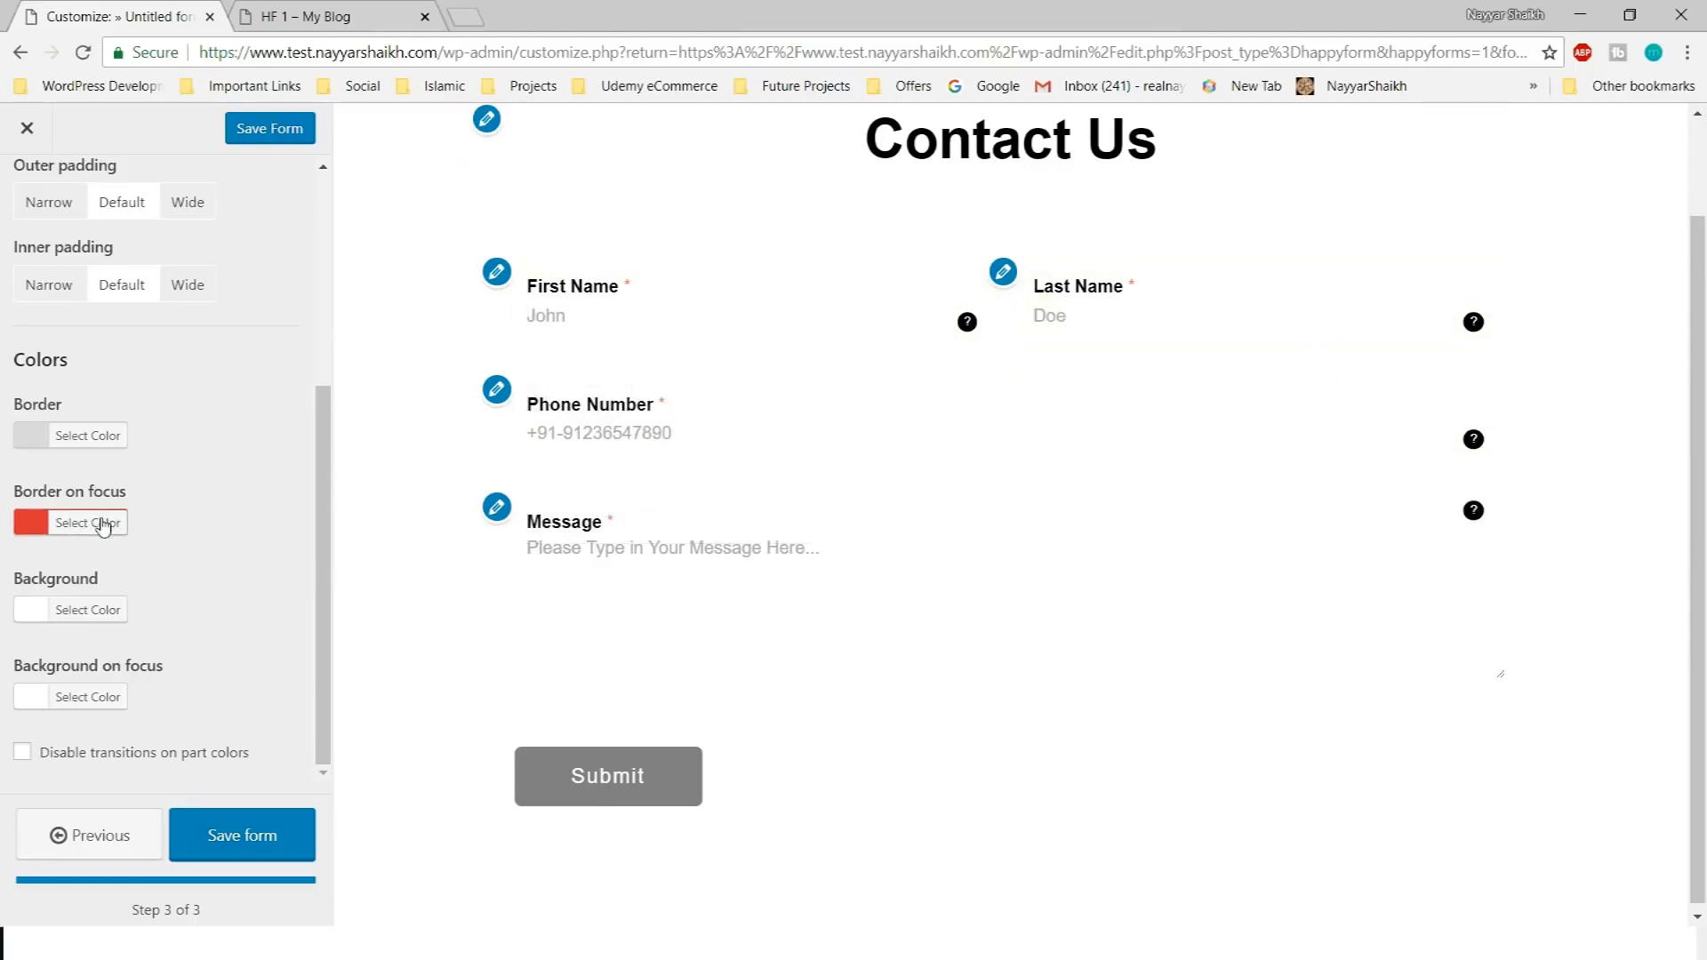
Show borders to check each field's red focus outline, then hide the borders again
scroll(111, 543, up, 4)
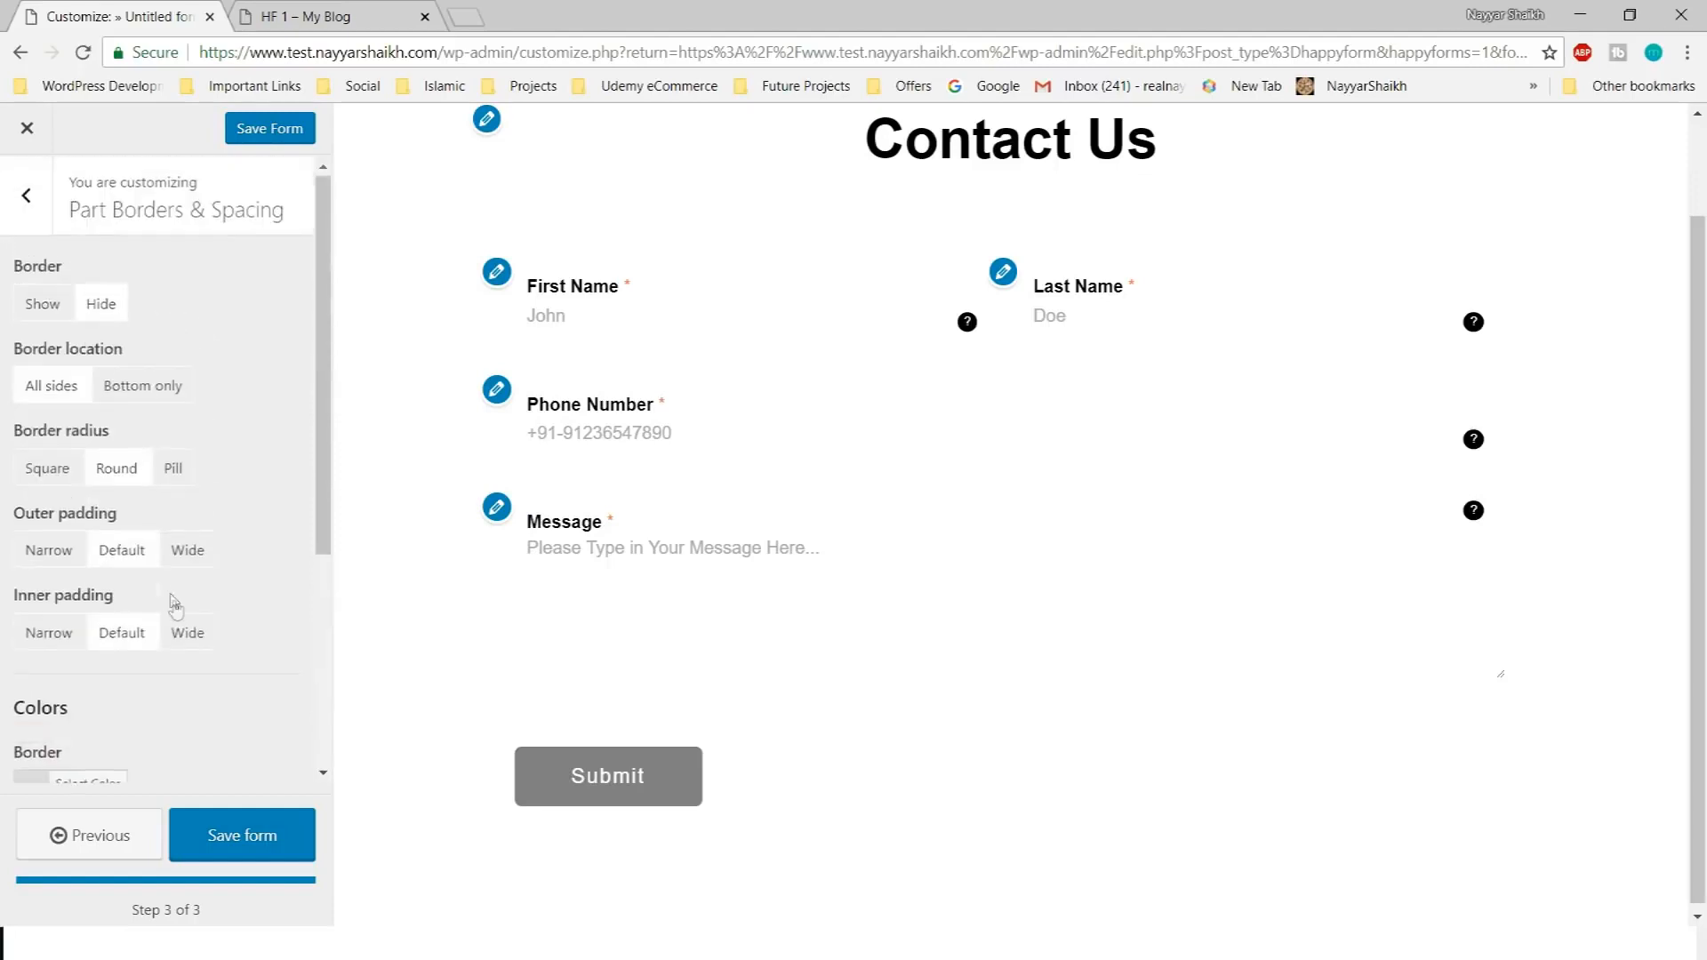
click(40, 311)
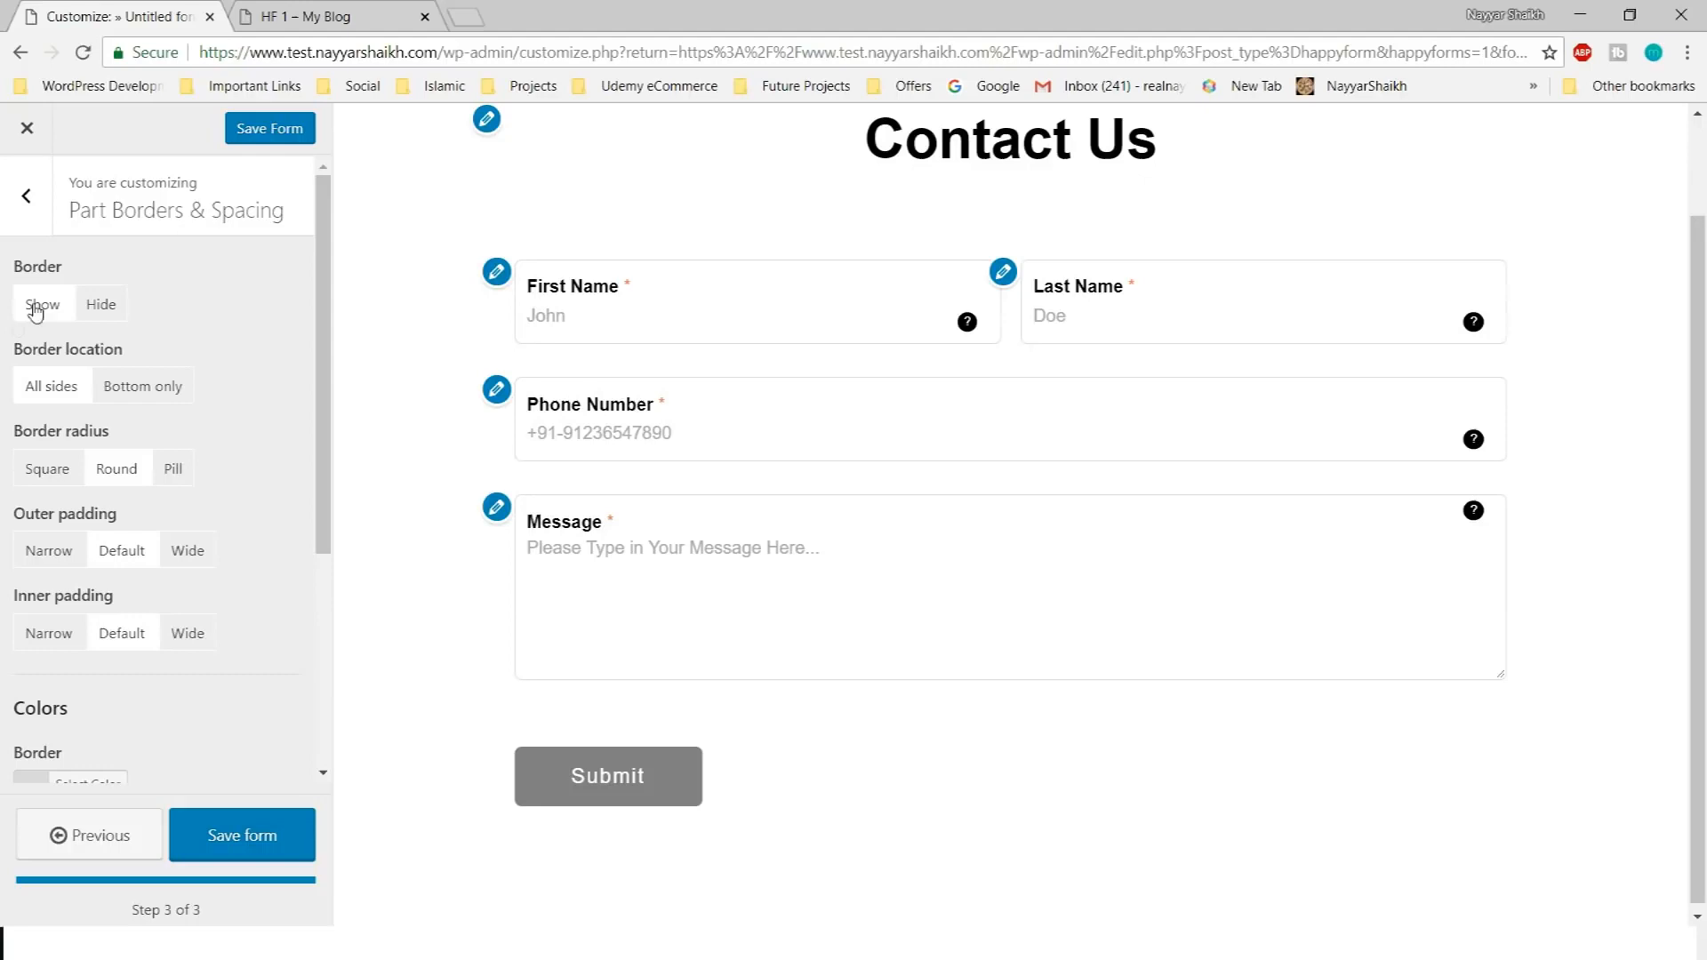
click(683, 308)
click(1191, 322)
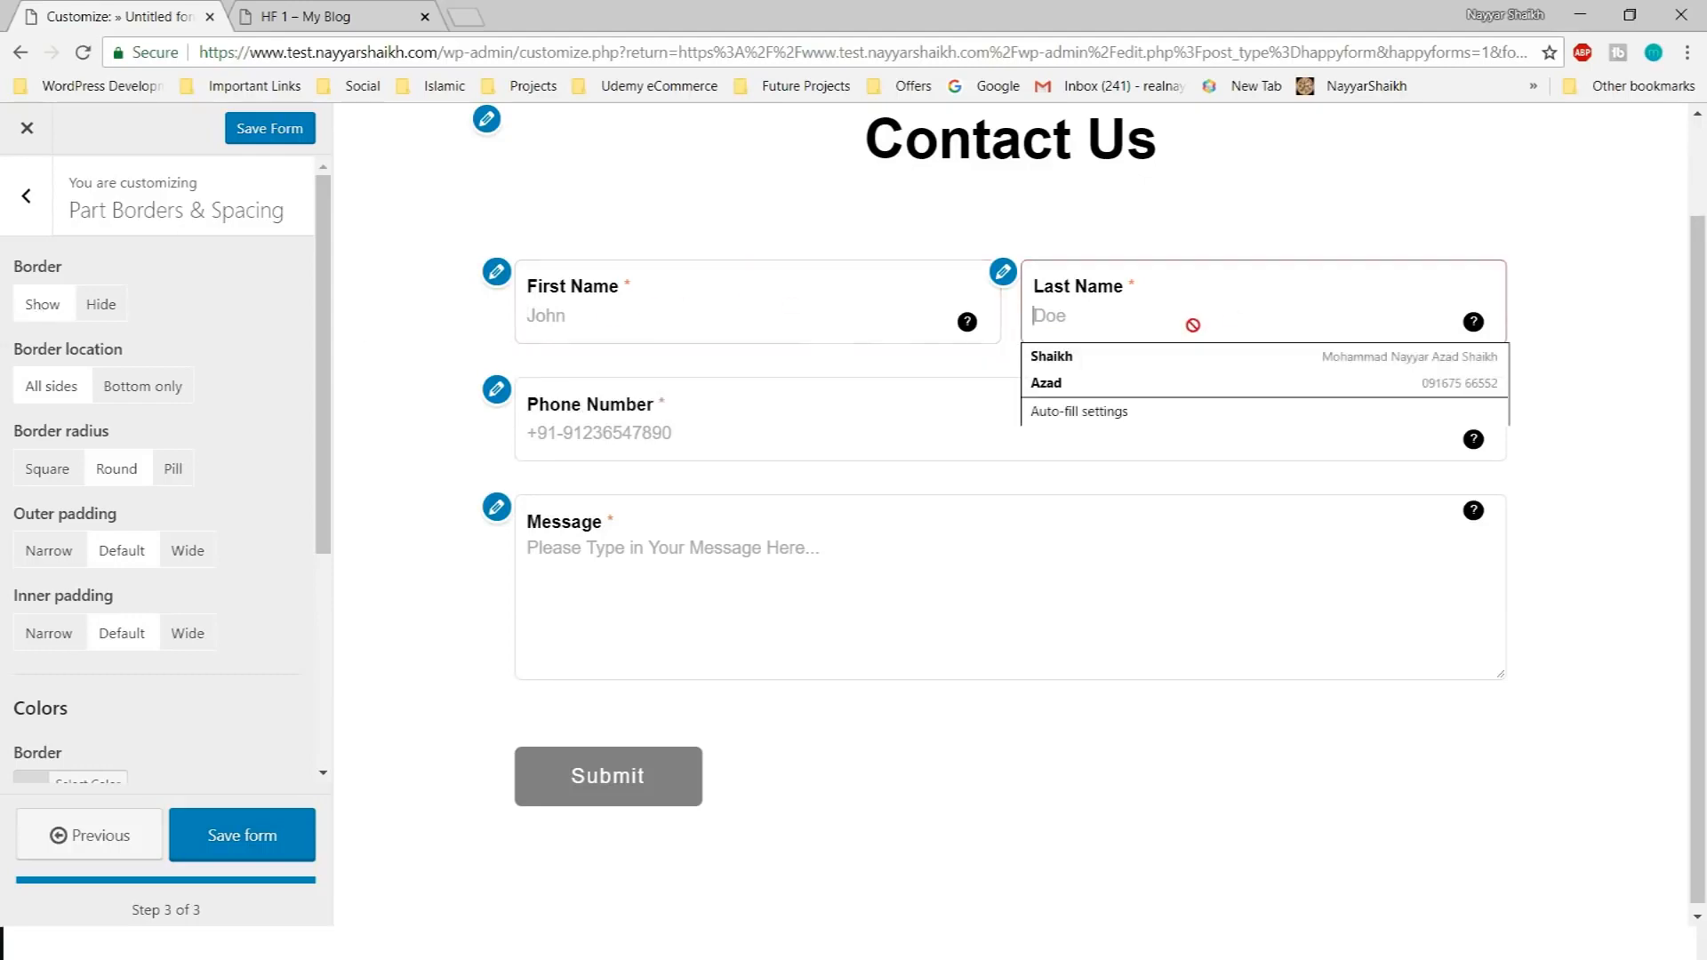
click(706, 444)
click(738, 633)
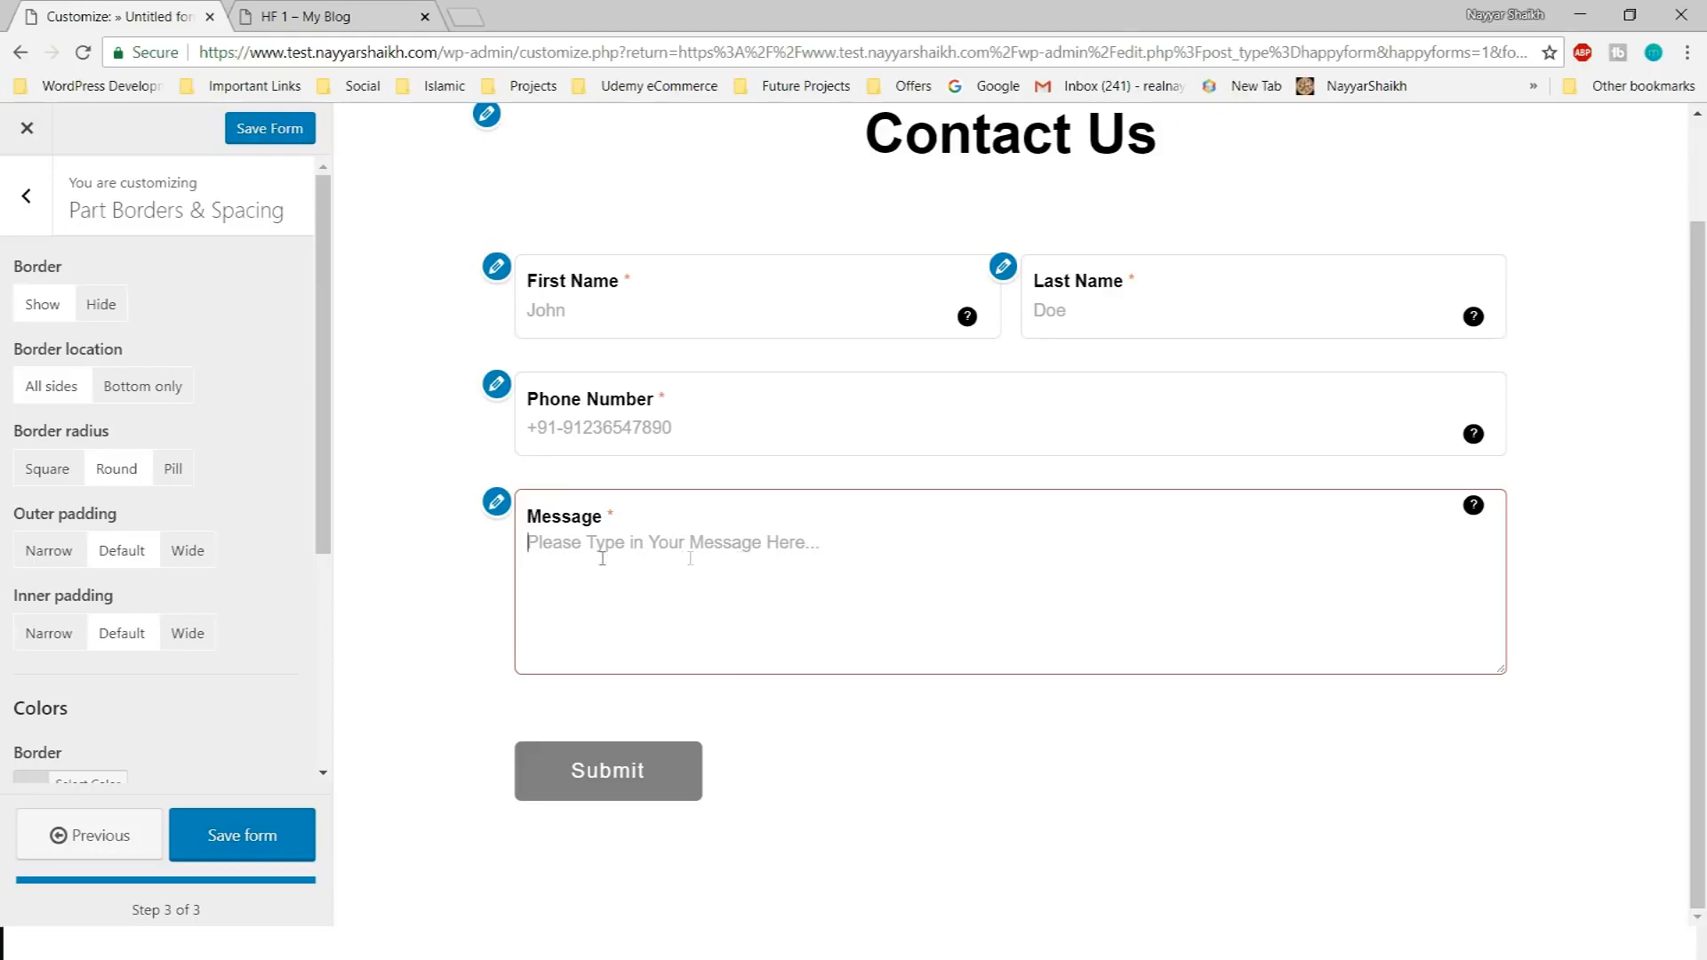
click(120, 320)
scroll(133, 373, down, 4)
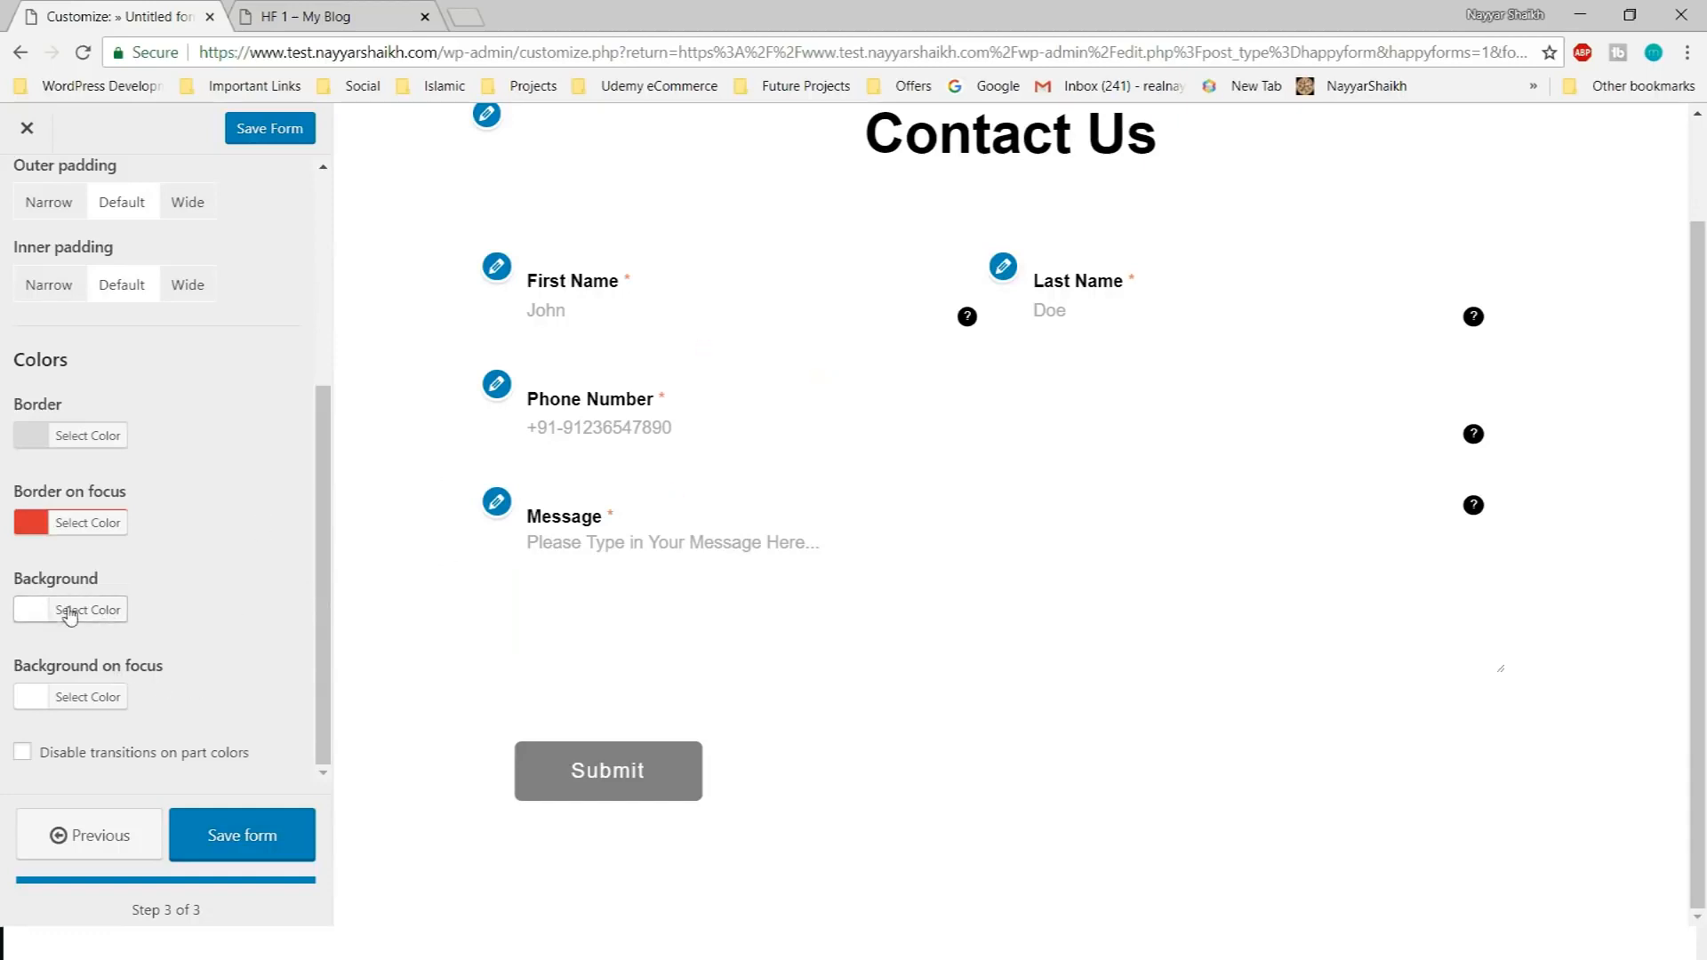
Set the field background colour to light grey #e8e8e8, previewing it on Message
click(98, 610)
scroll(36, 578, down, 3)
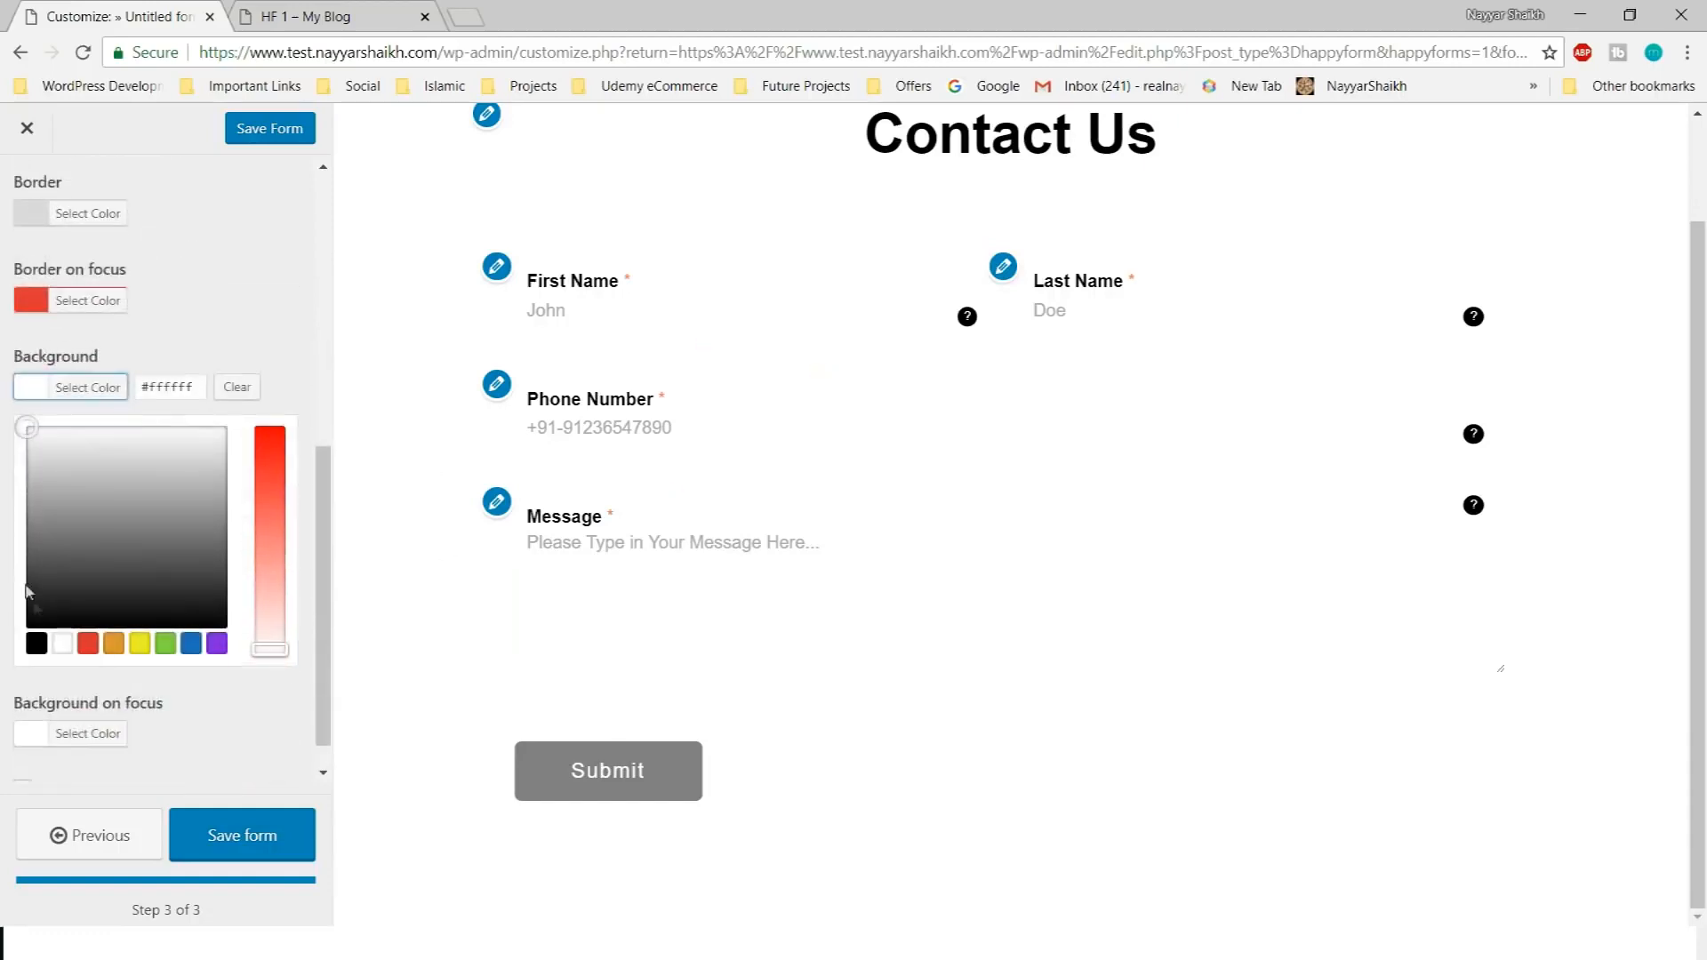
drag(32, 489, 5, 459)
drag(4, 453, 4, 444)
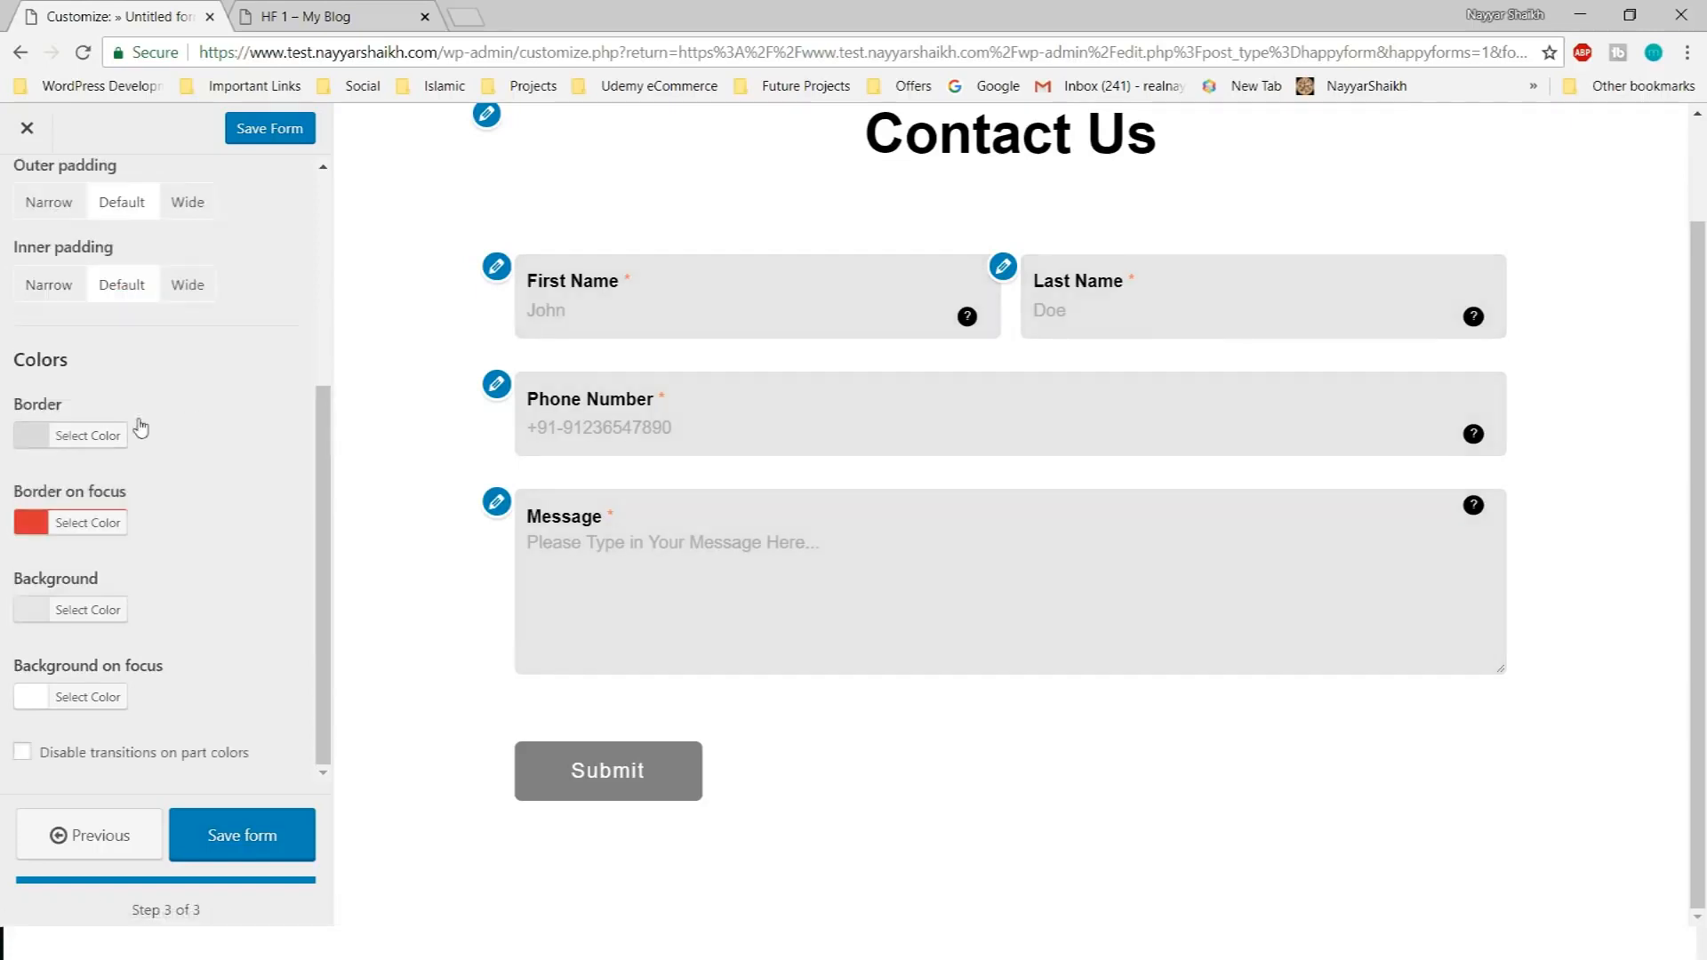
click(108, 437)
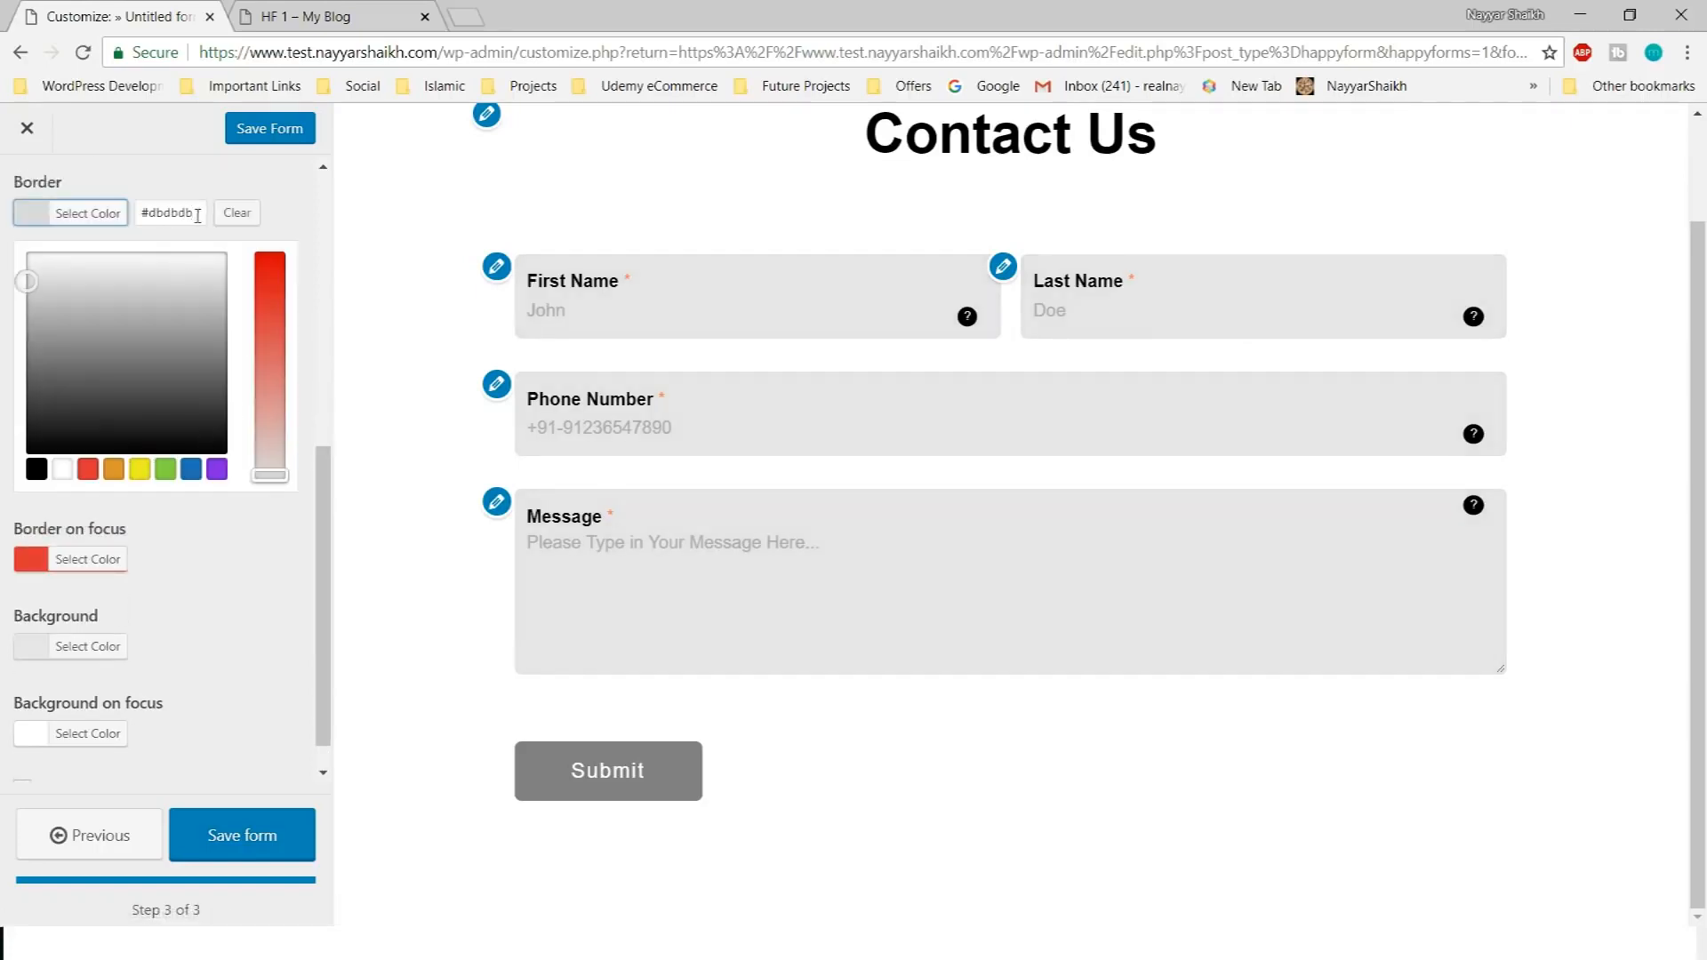
click(249, 615)
click(114, 613)
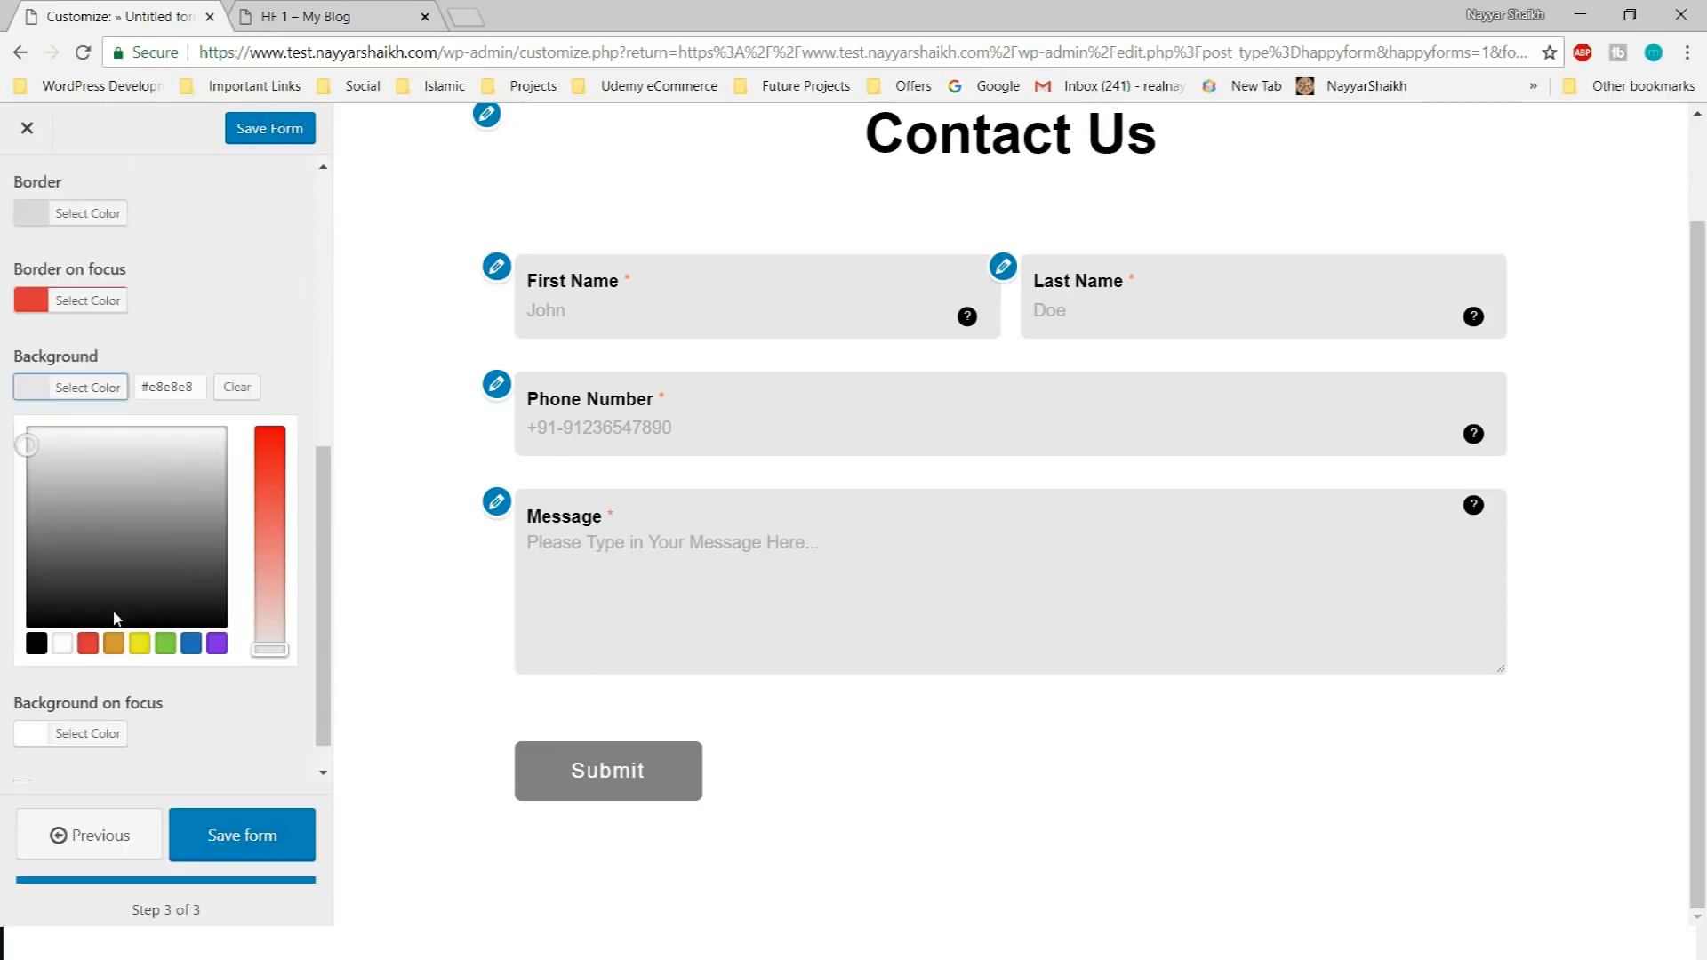
drag(205, 390, 138, 391)
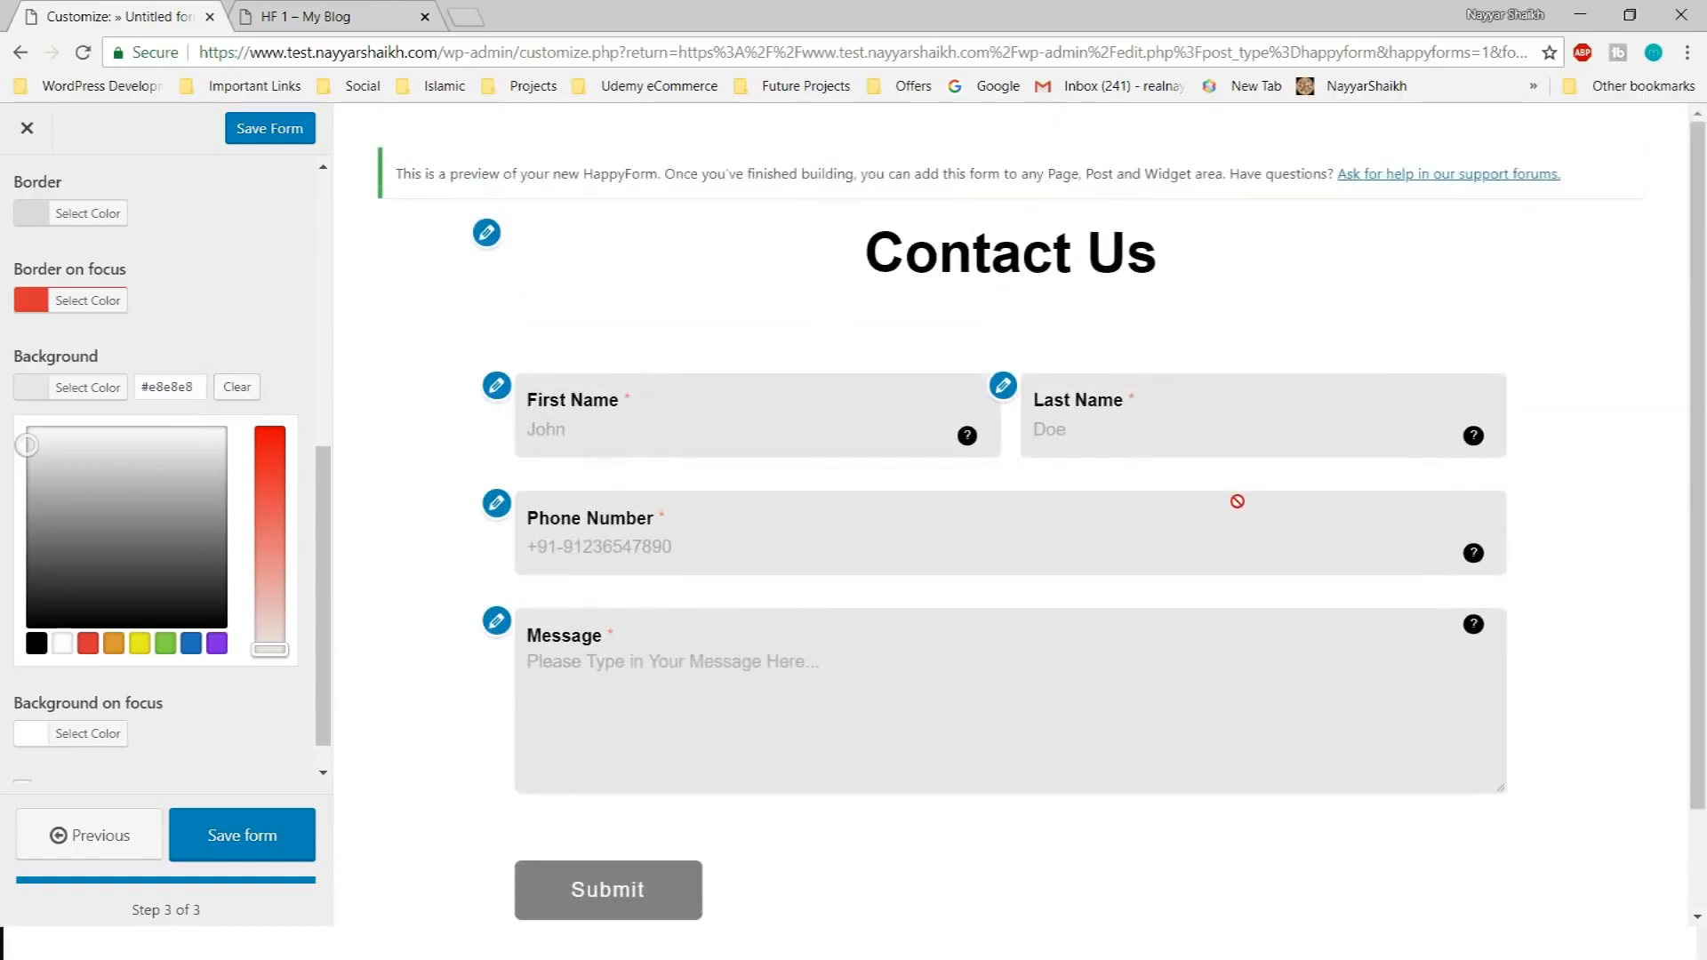
click(120, 387)
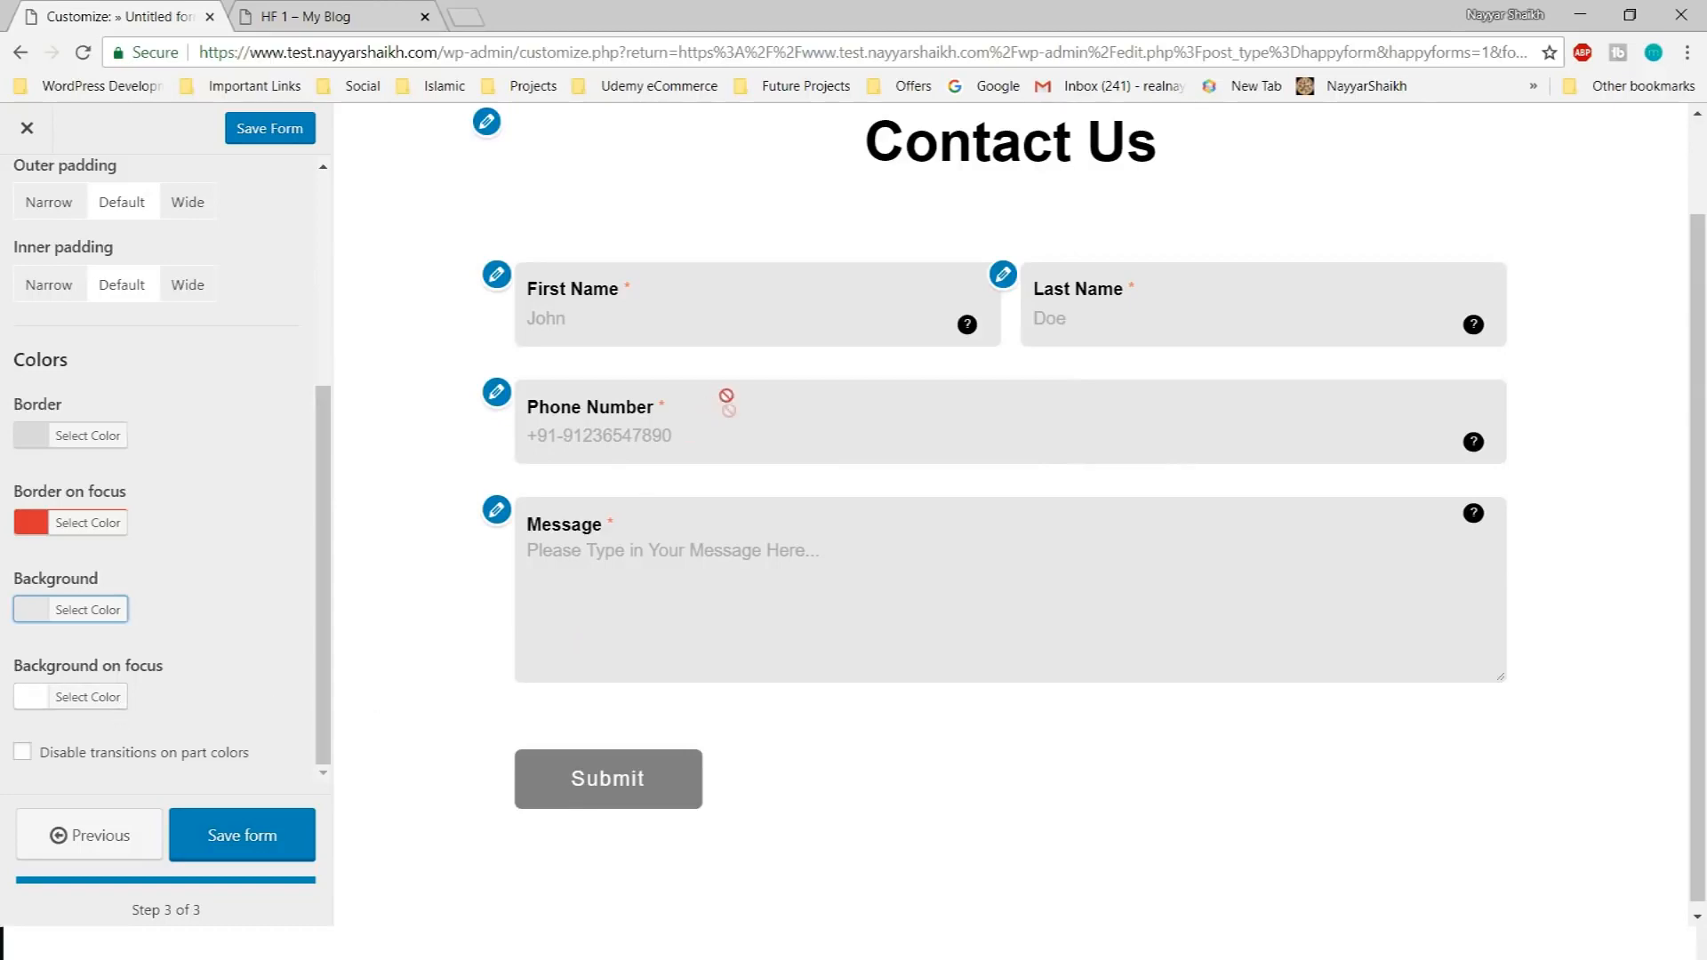
click(795, 577)
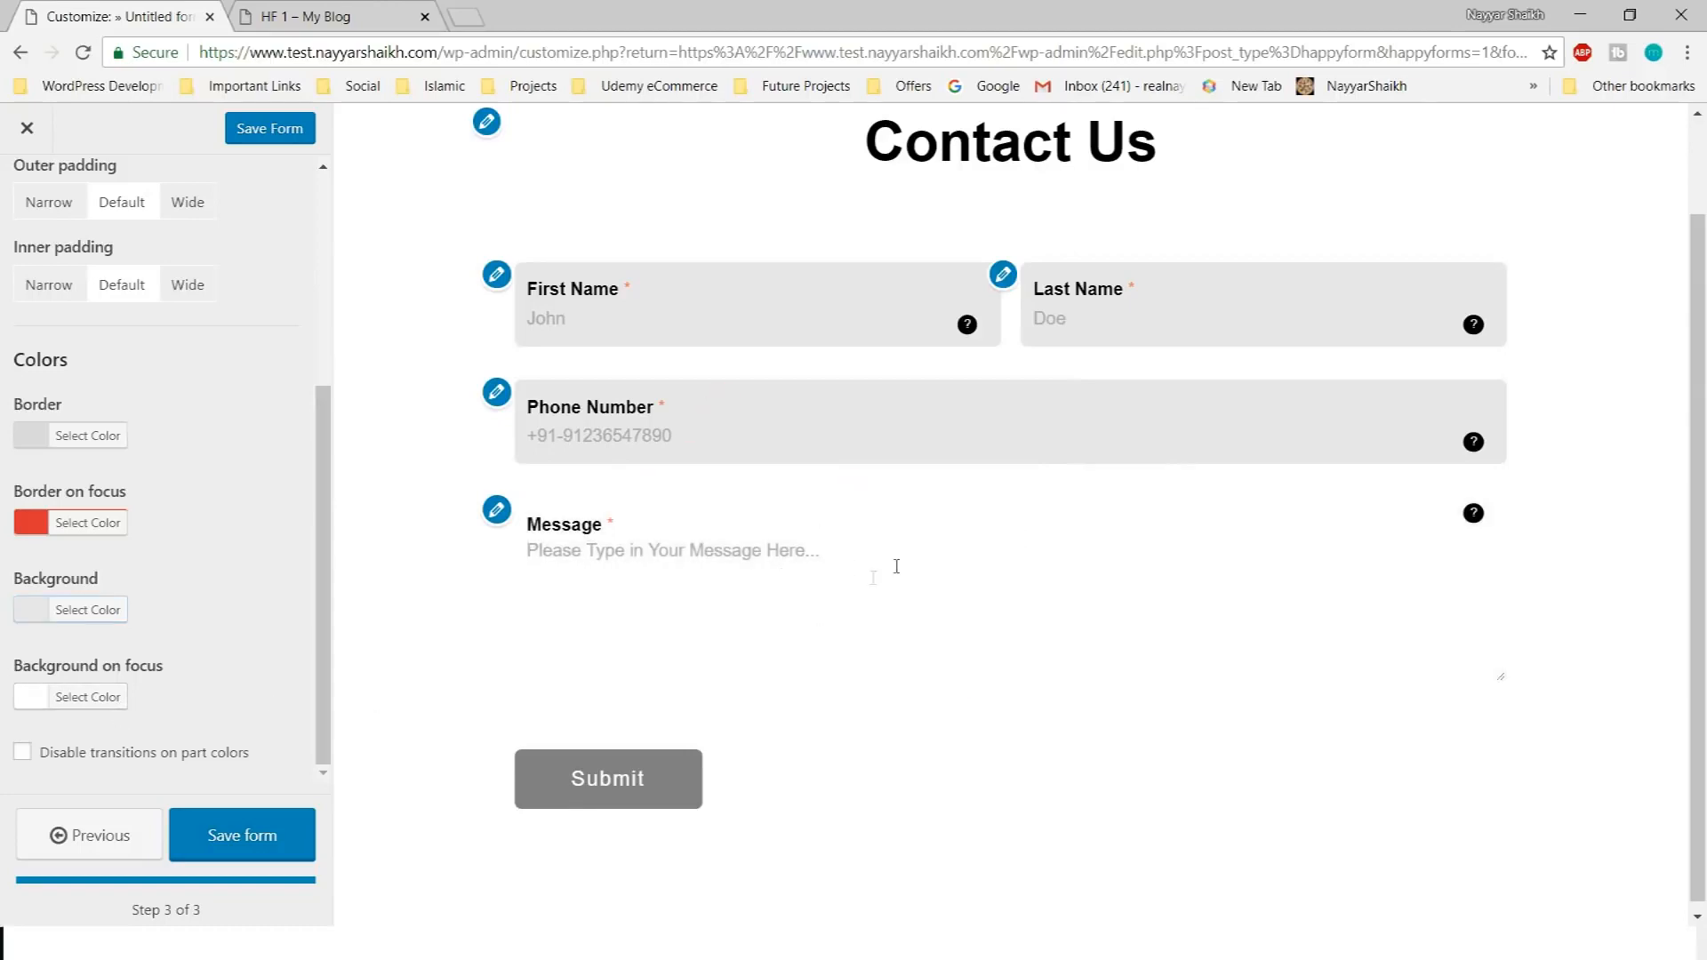
click(98, 610)
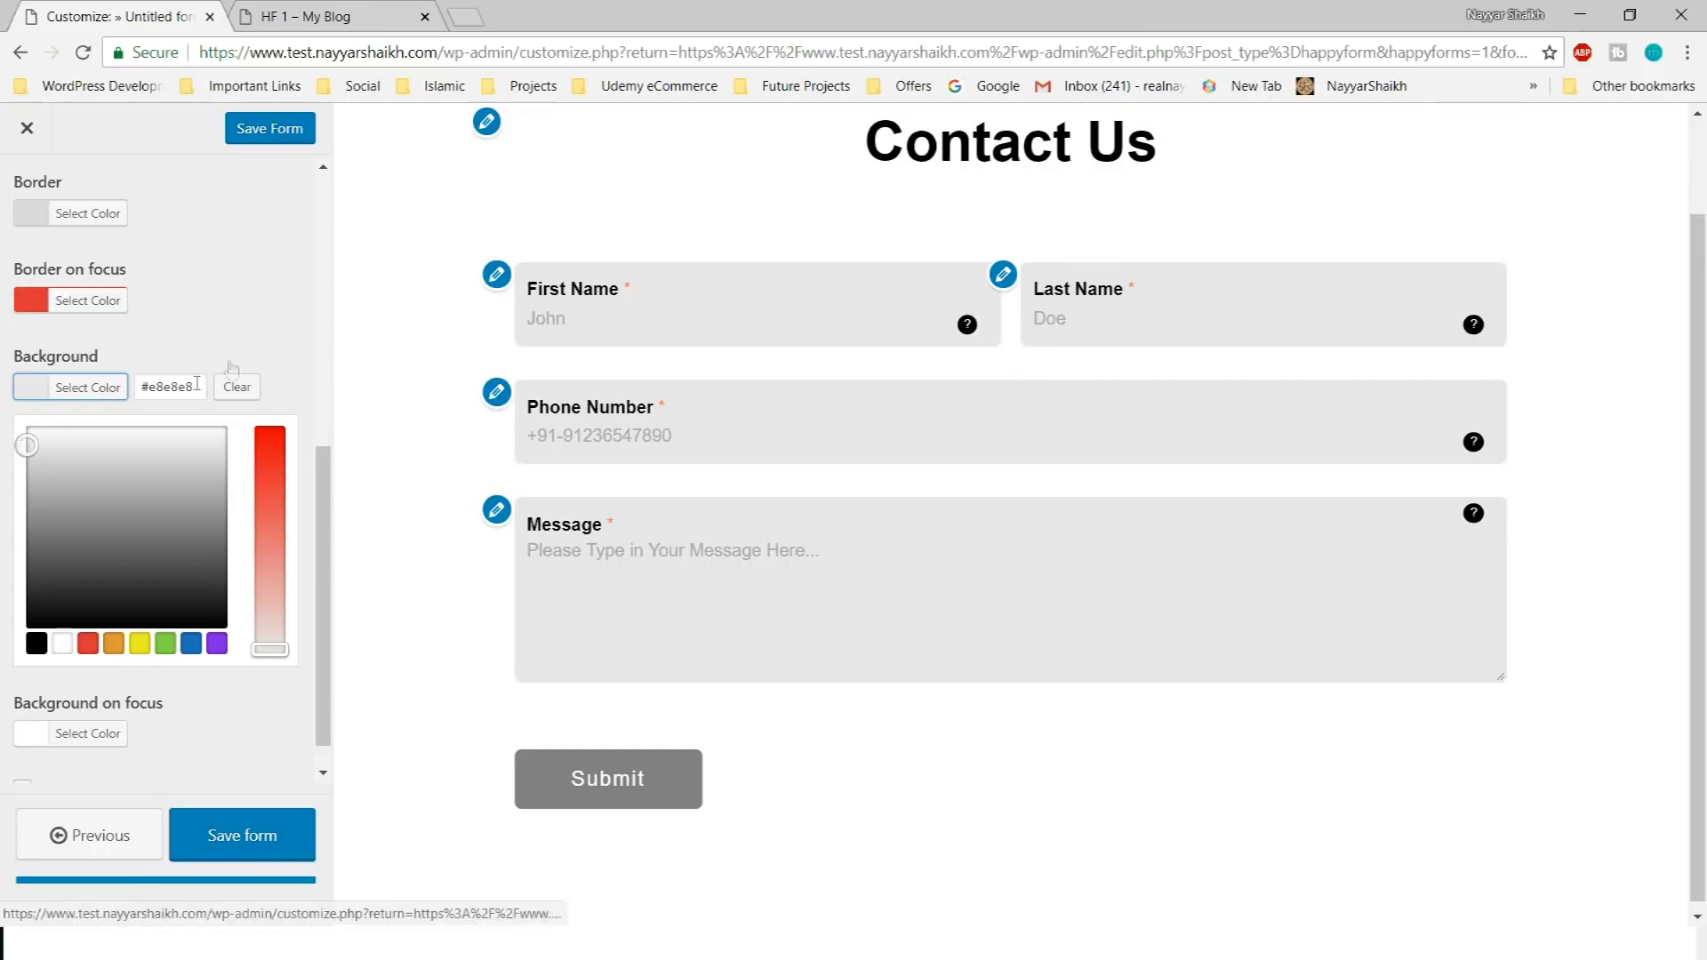
click(265, 342)
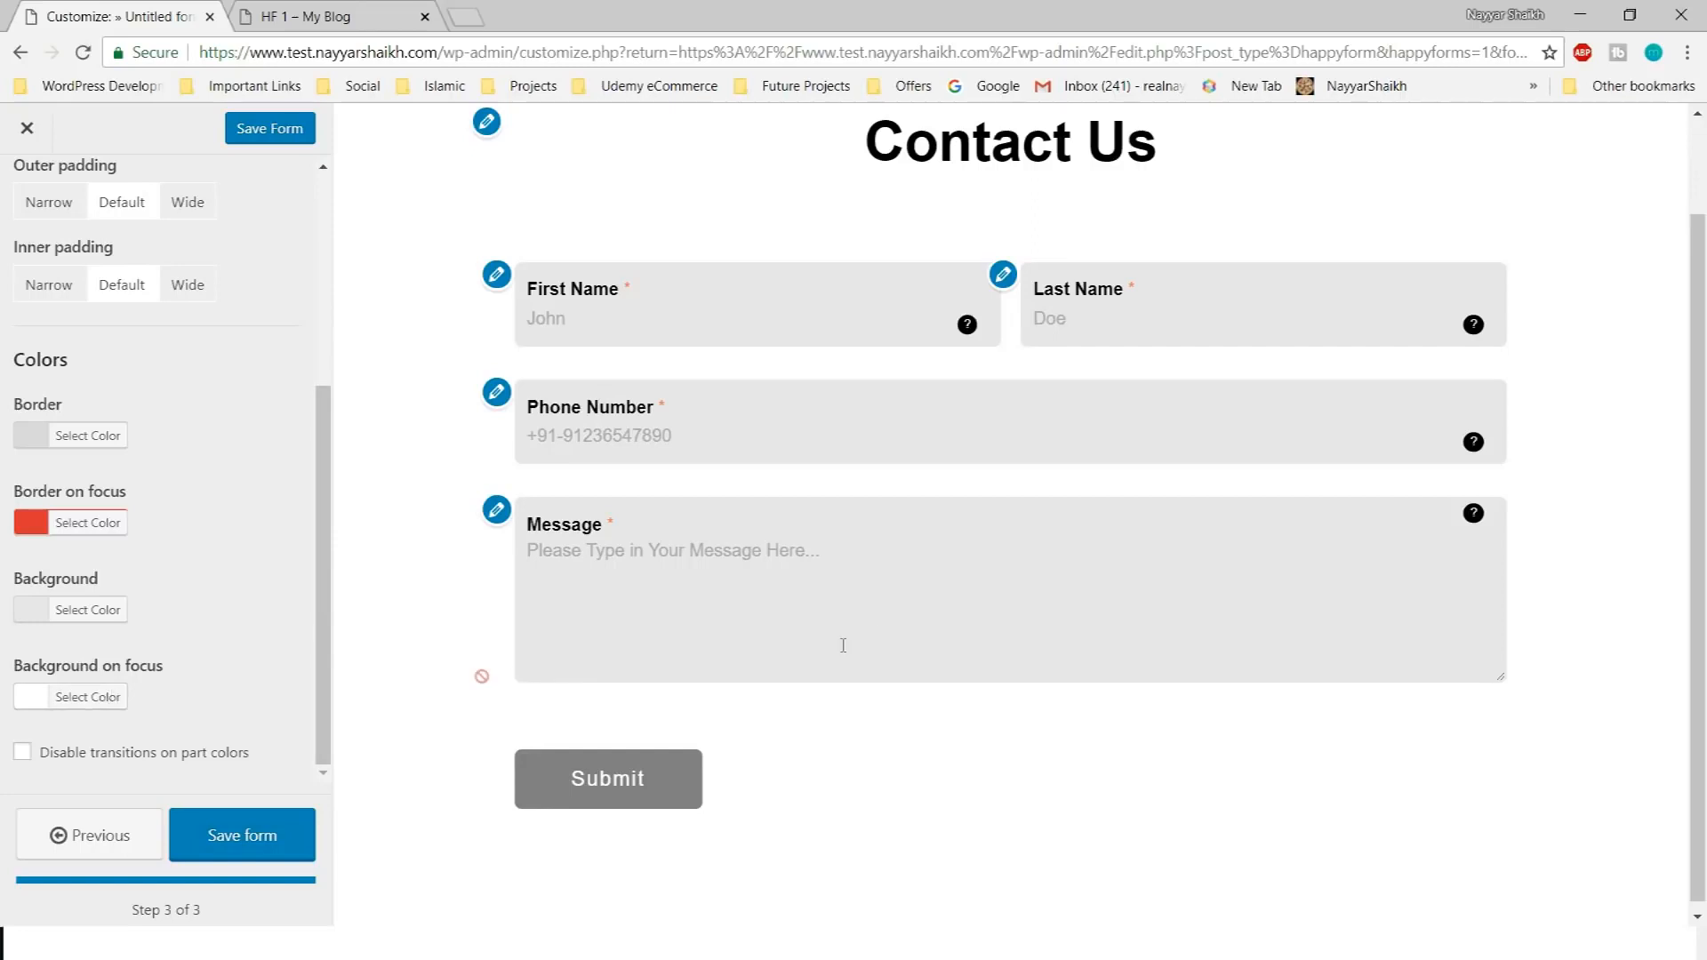
Try grey, red and pale pink as the focused-field background, previewing each on Message
click(107, 697)
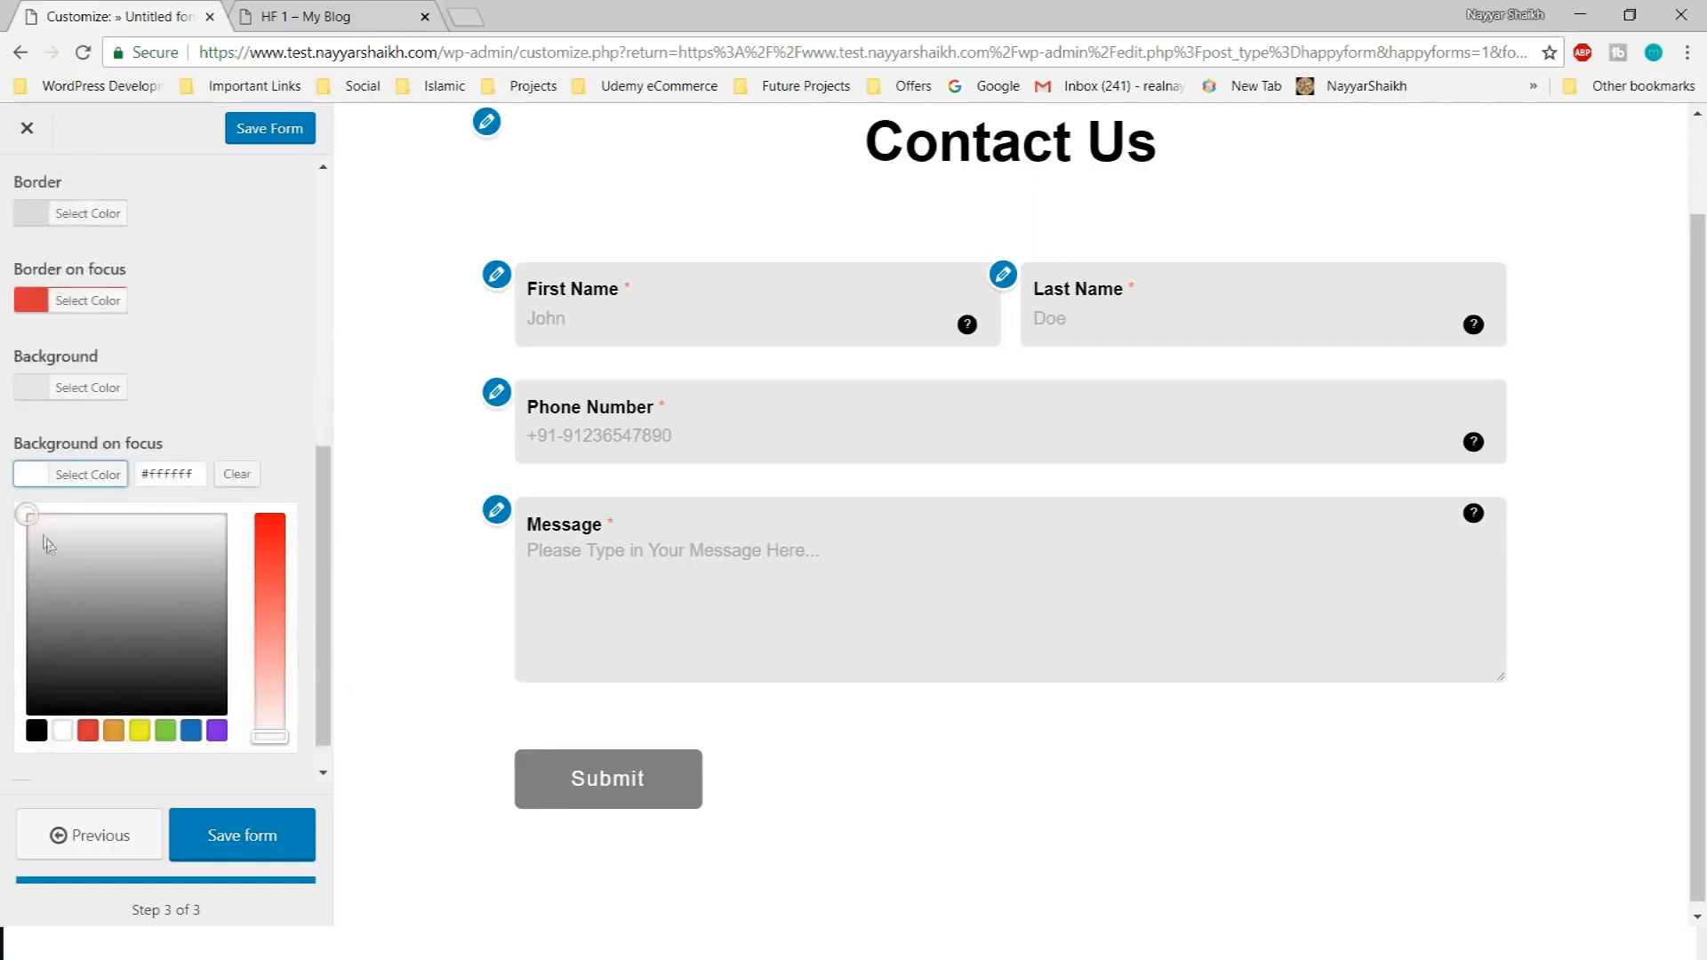
drag(21, 514, 26, 540)
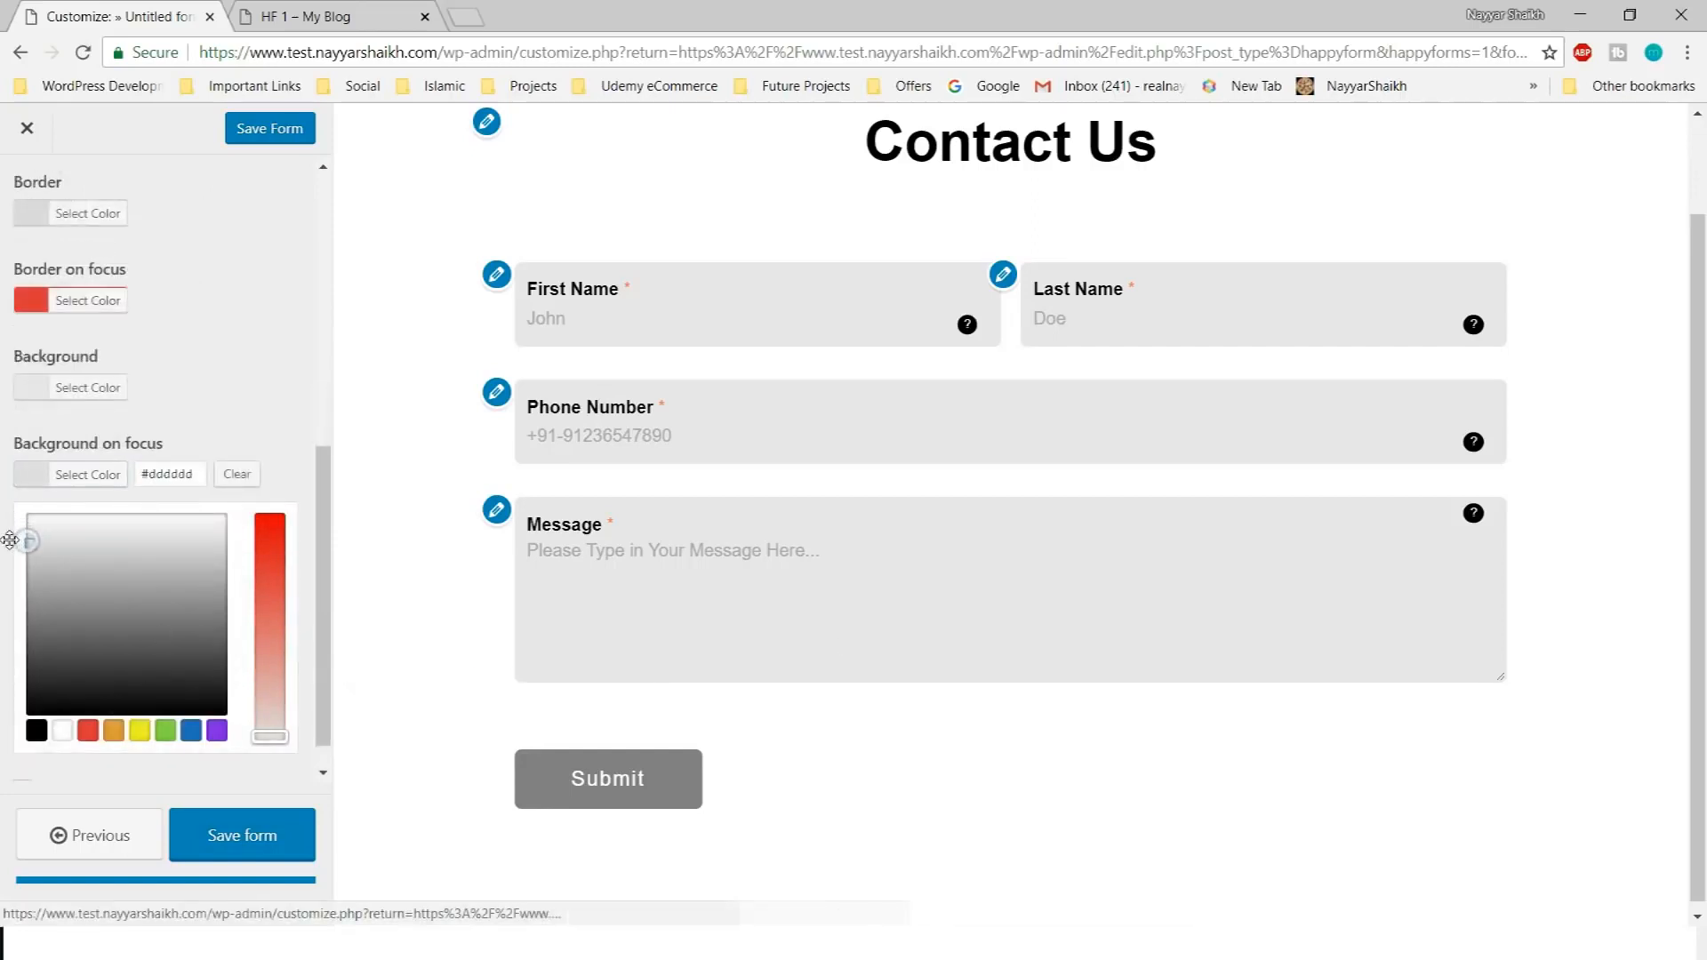
click(655, 647)
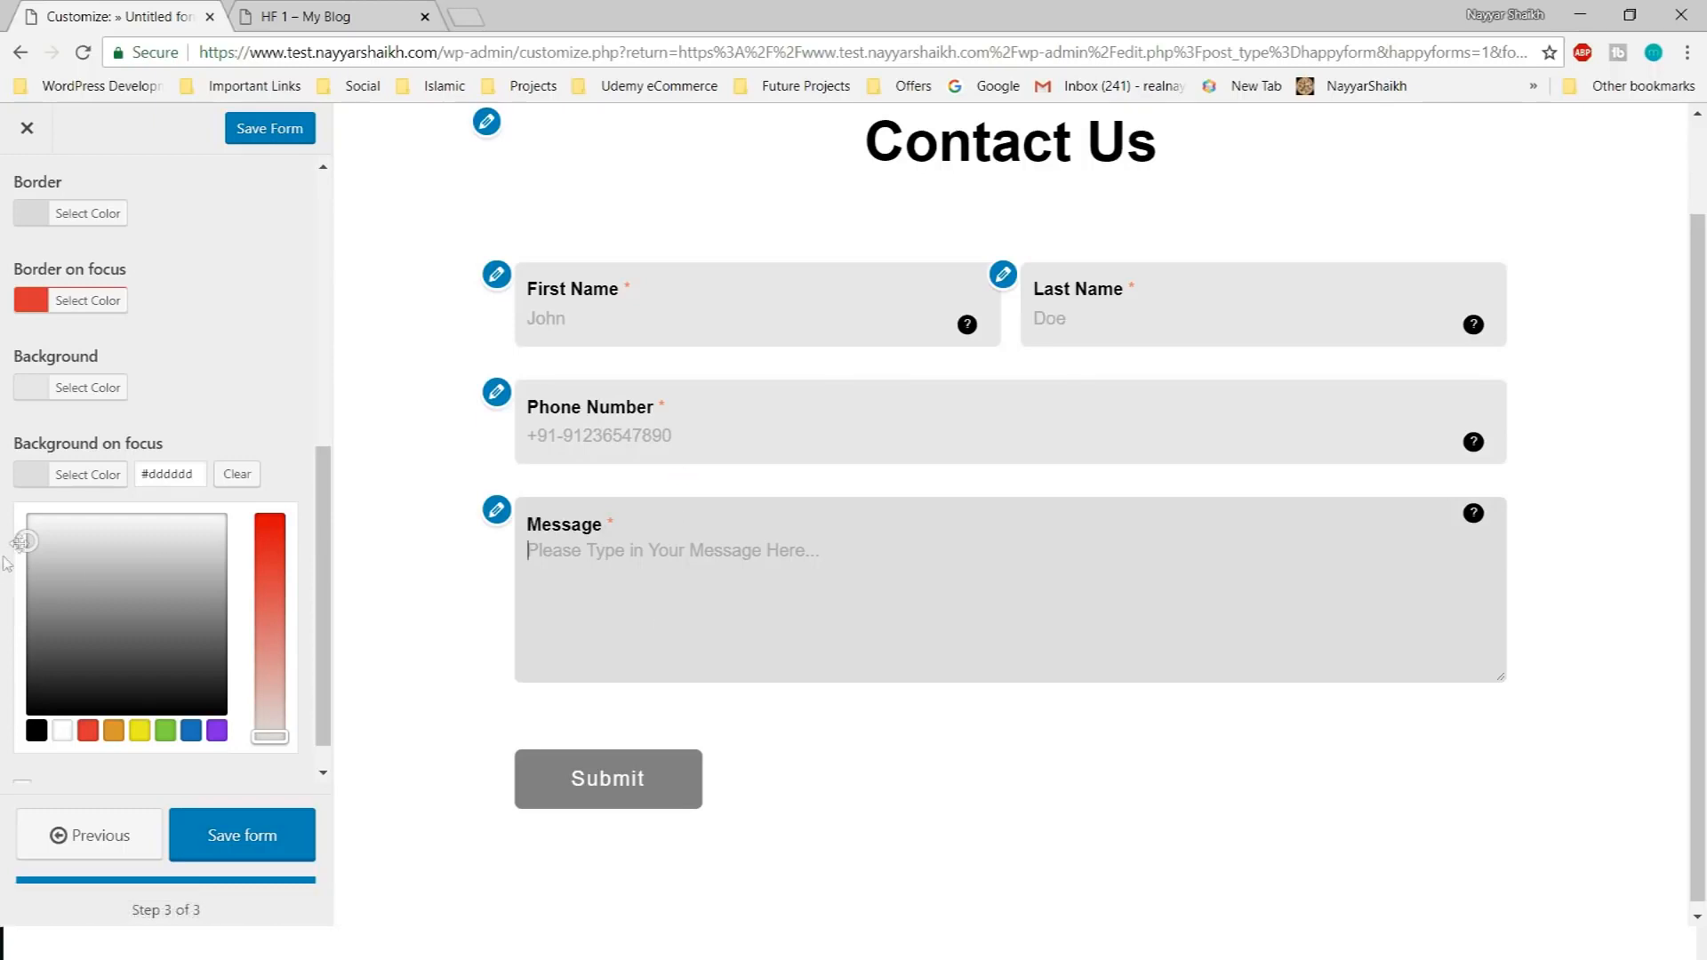
drag(27, 541, 21, 602)
click(624, 610)
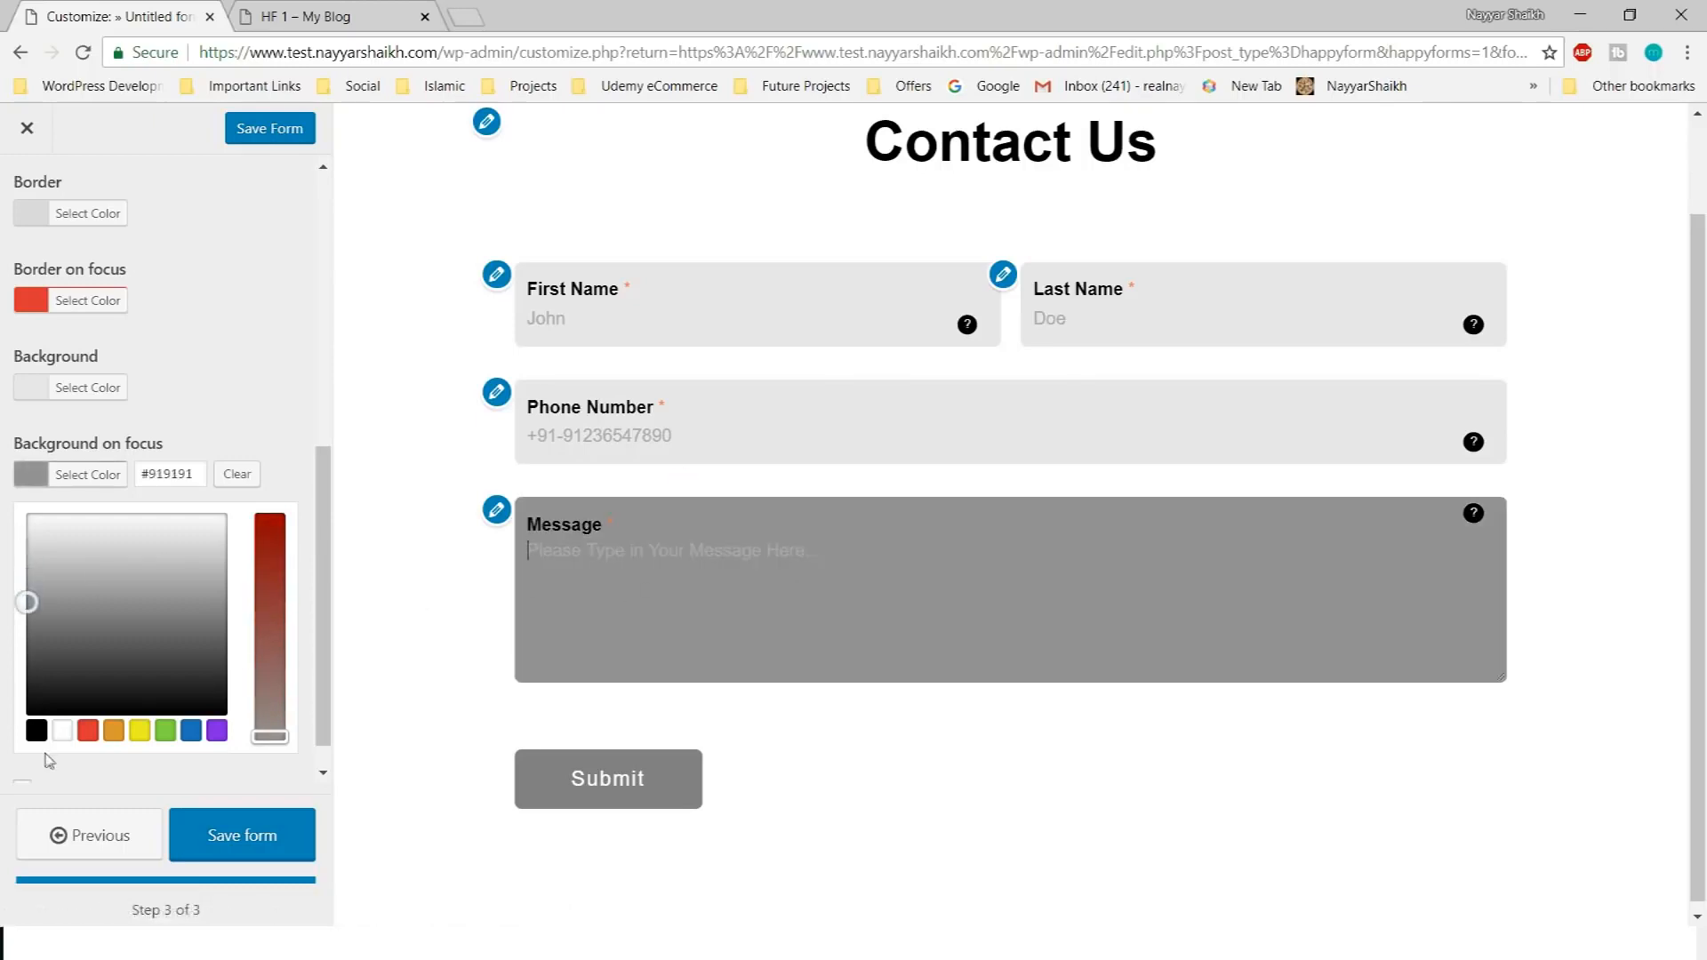
click(88, 730)
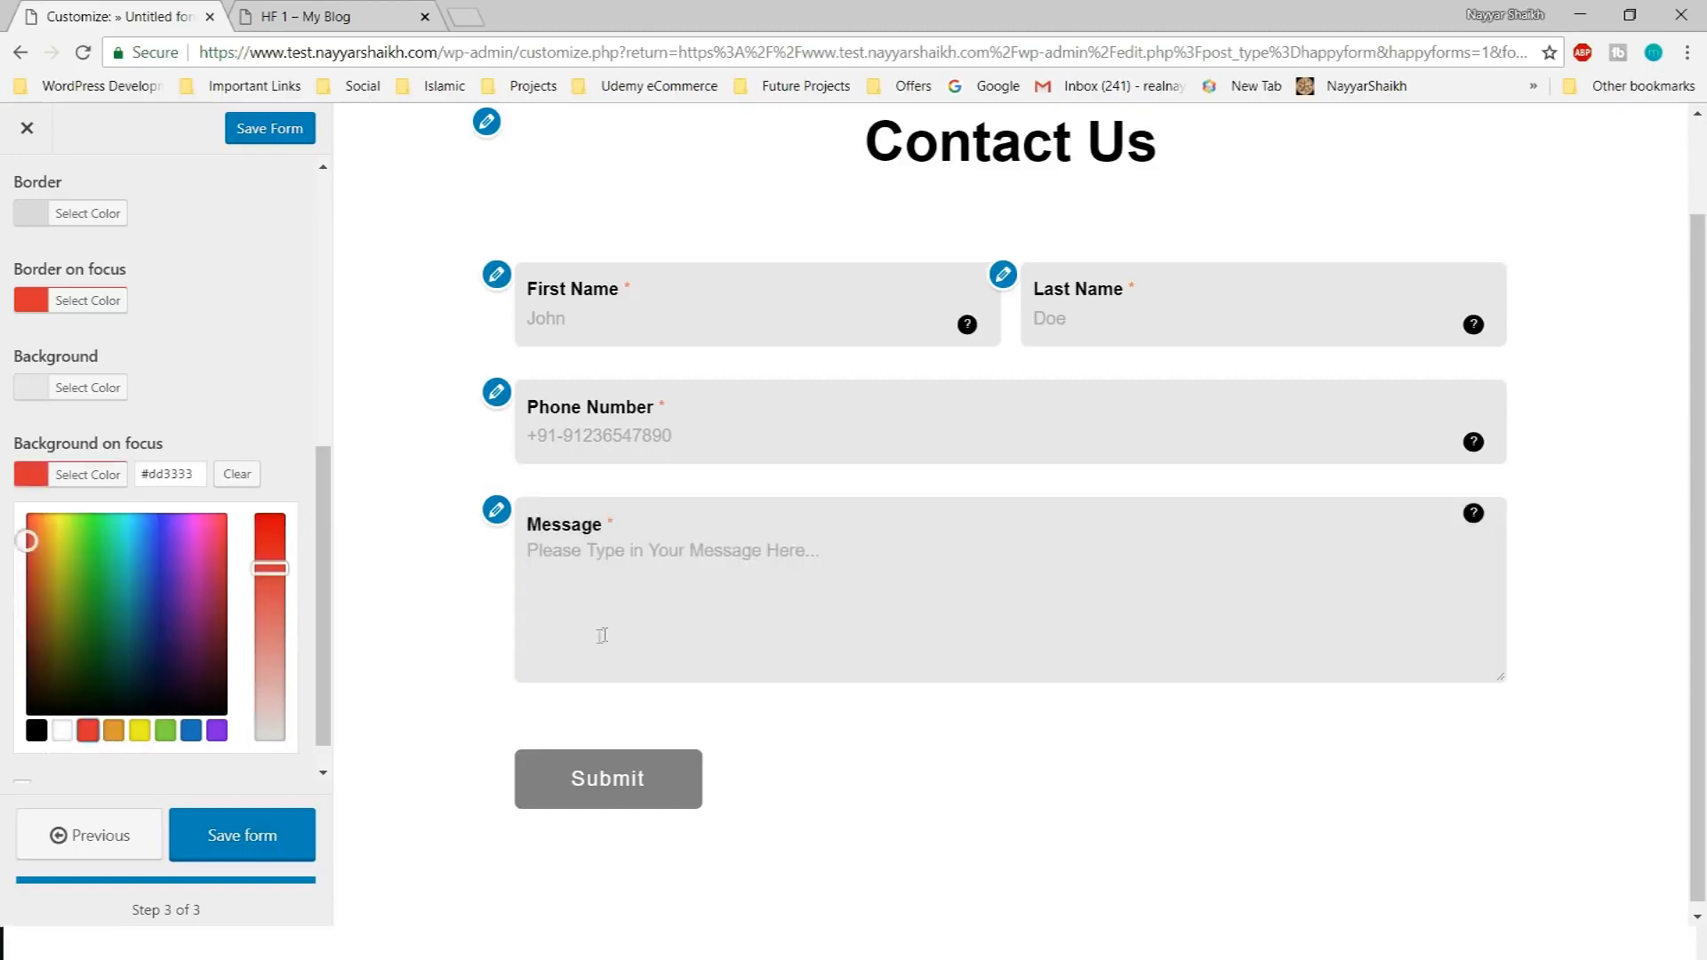
click(602, 636)
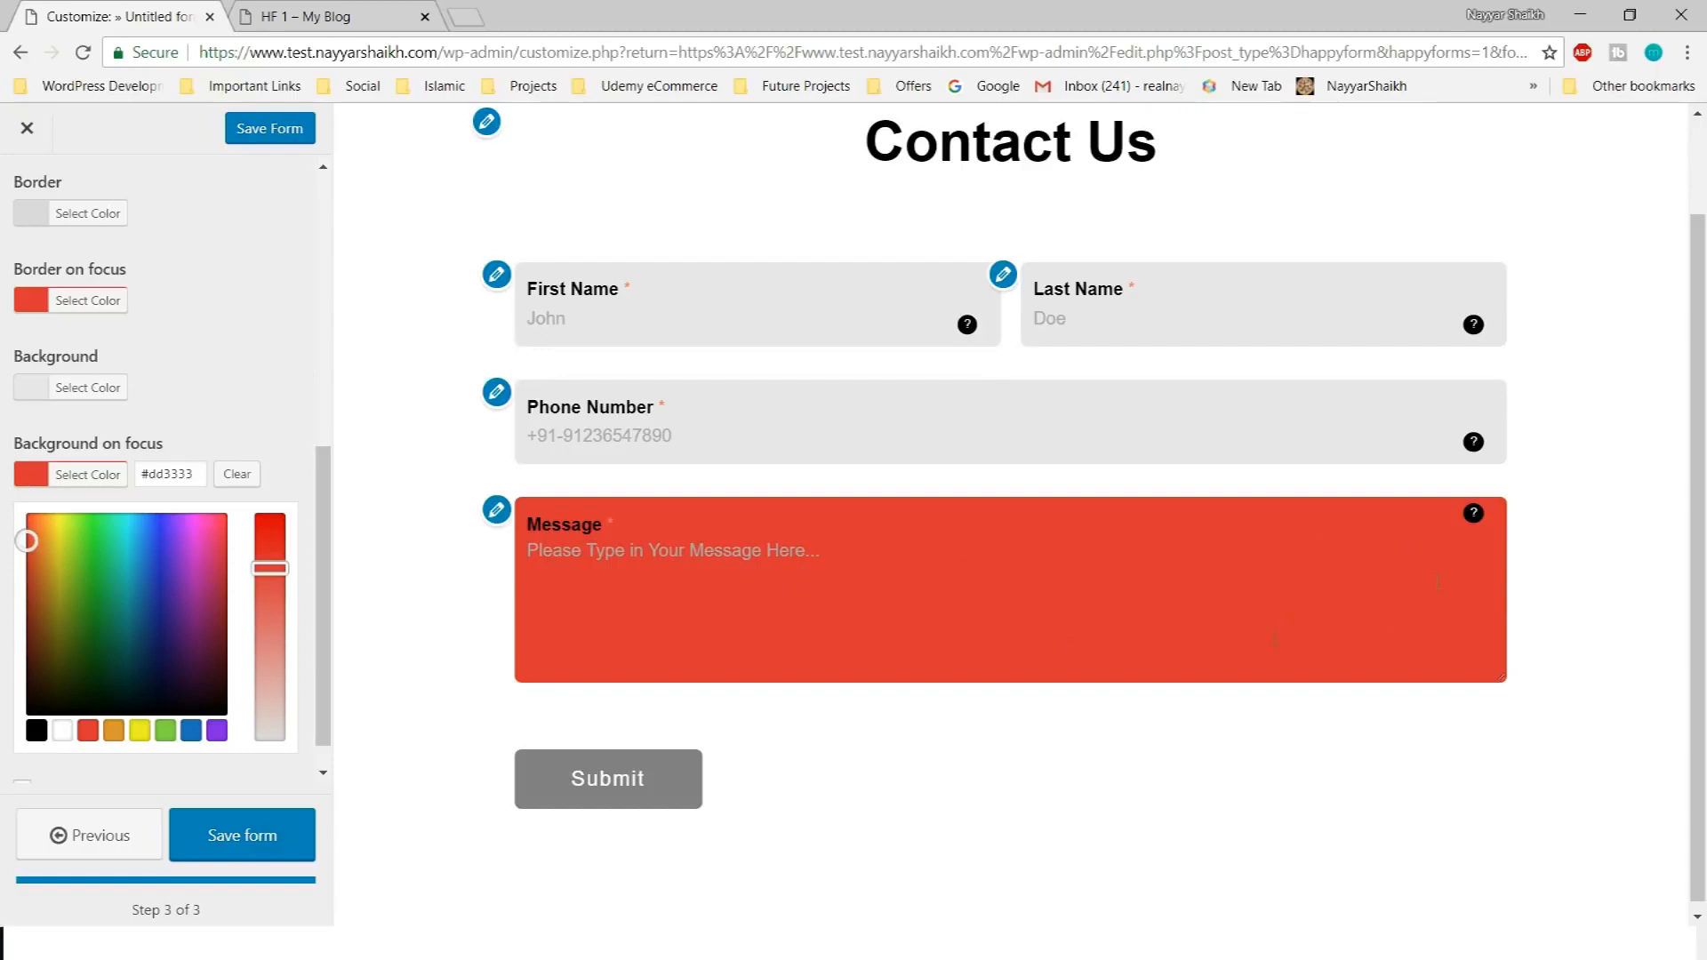
drag(267, 569, 275, 638)
click(738, 592)
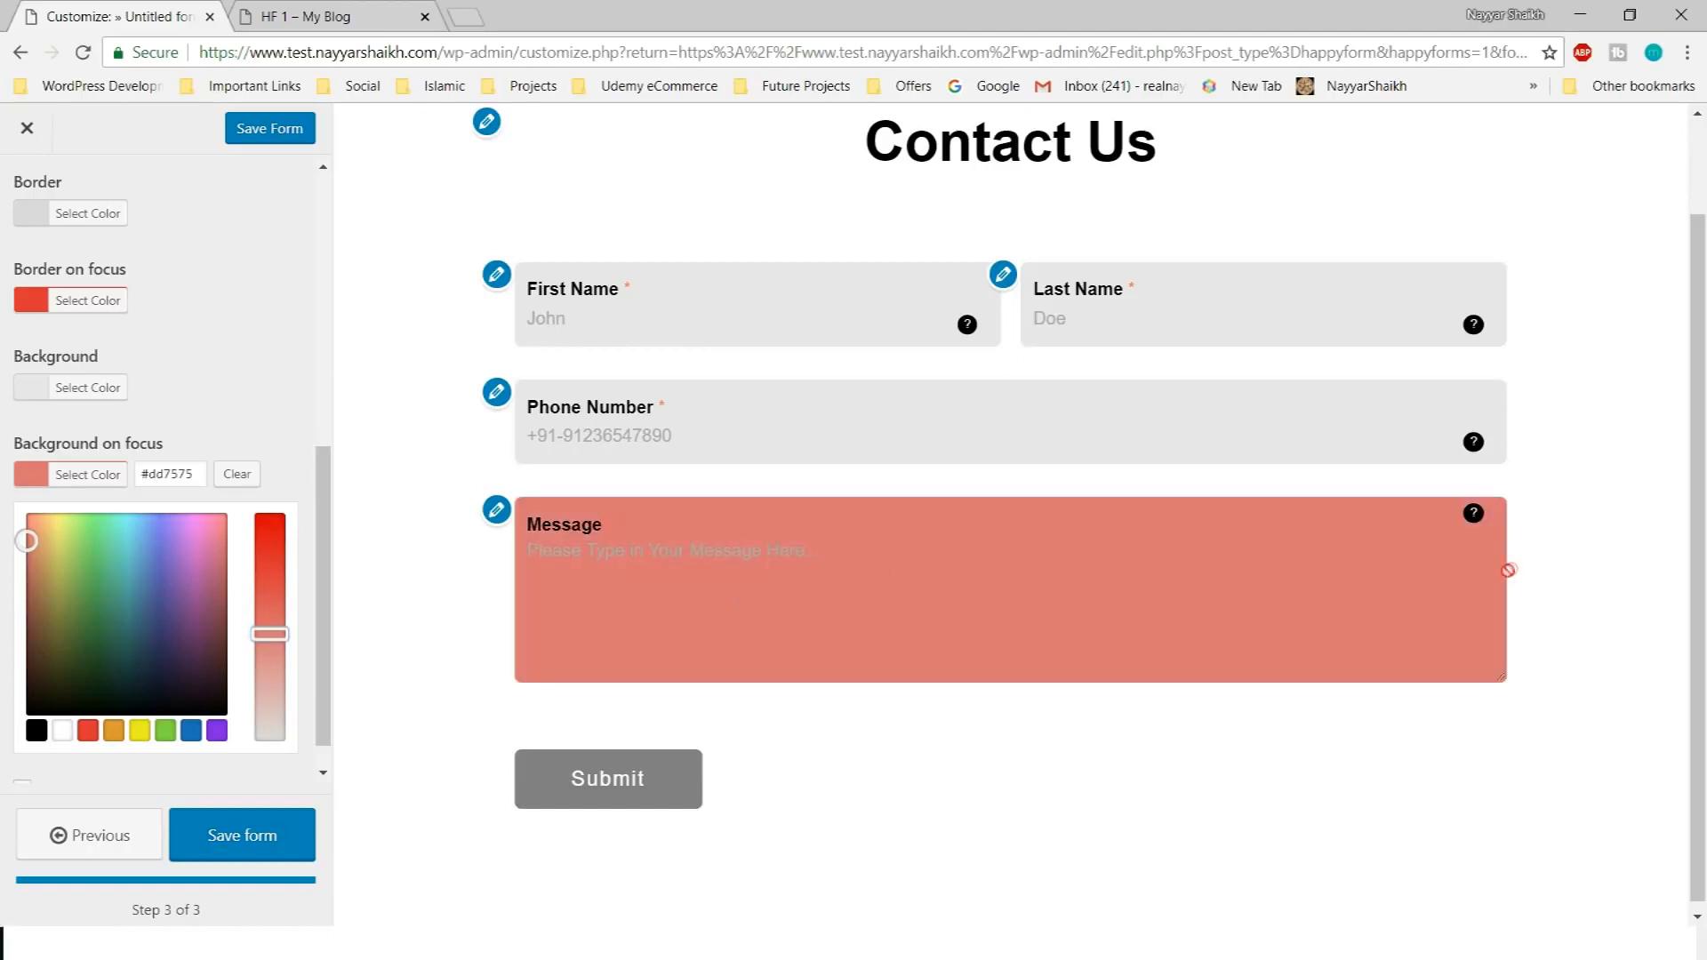
drag(270, 635, 270, 691)
click(773, 654)
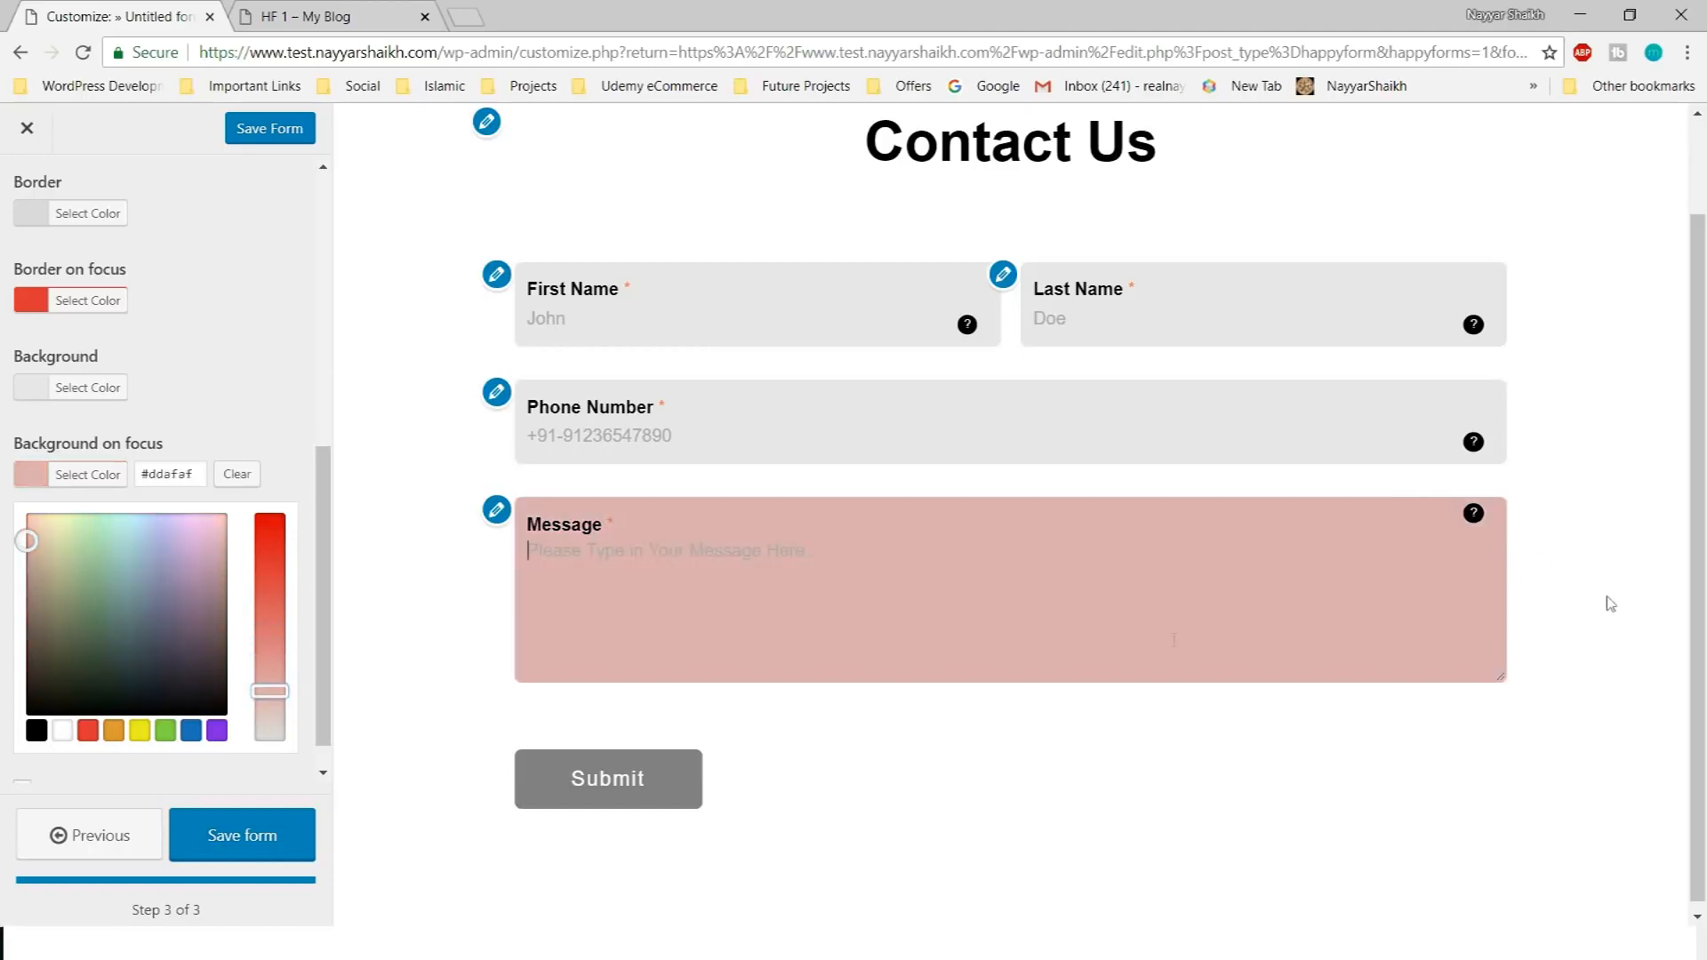
Set the focused-field background colour to soft blue #7099bf
click(190, 731)
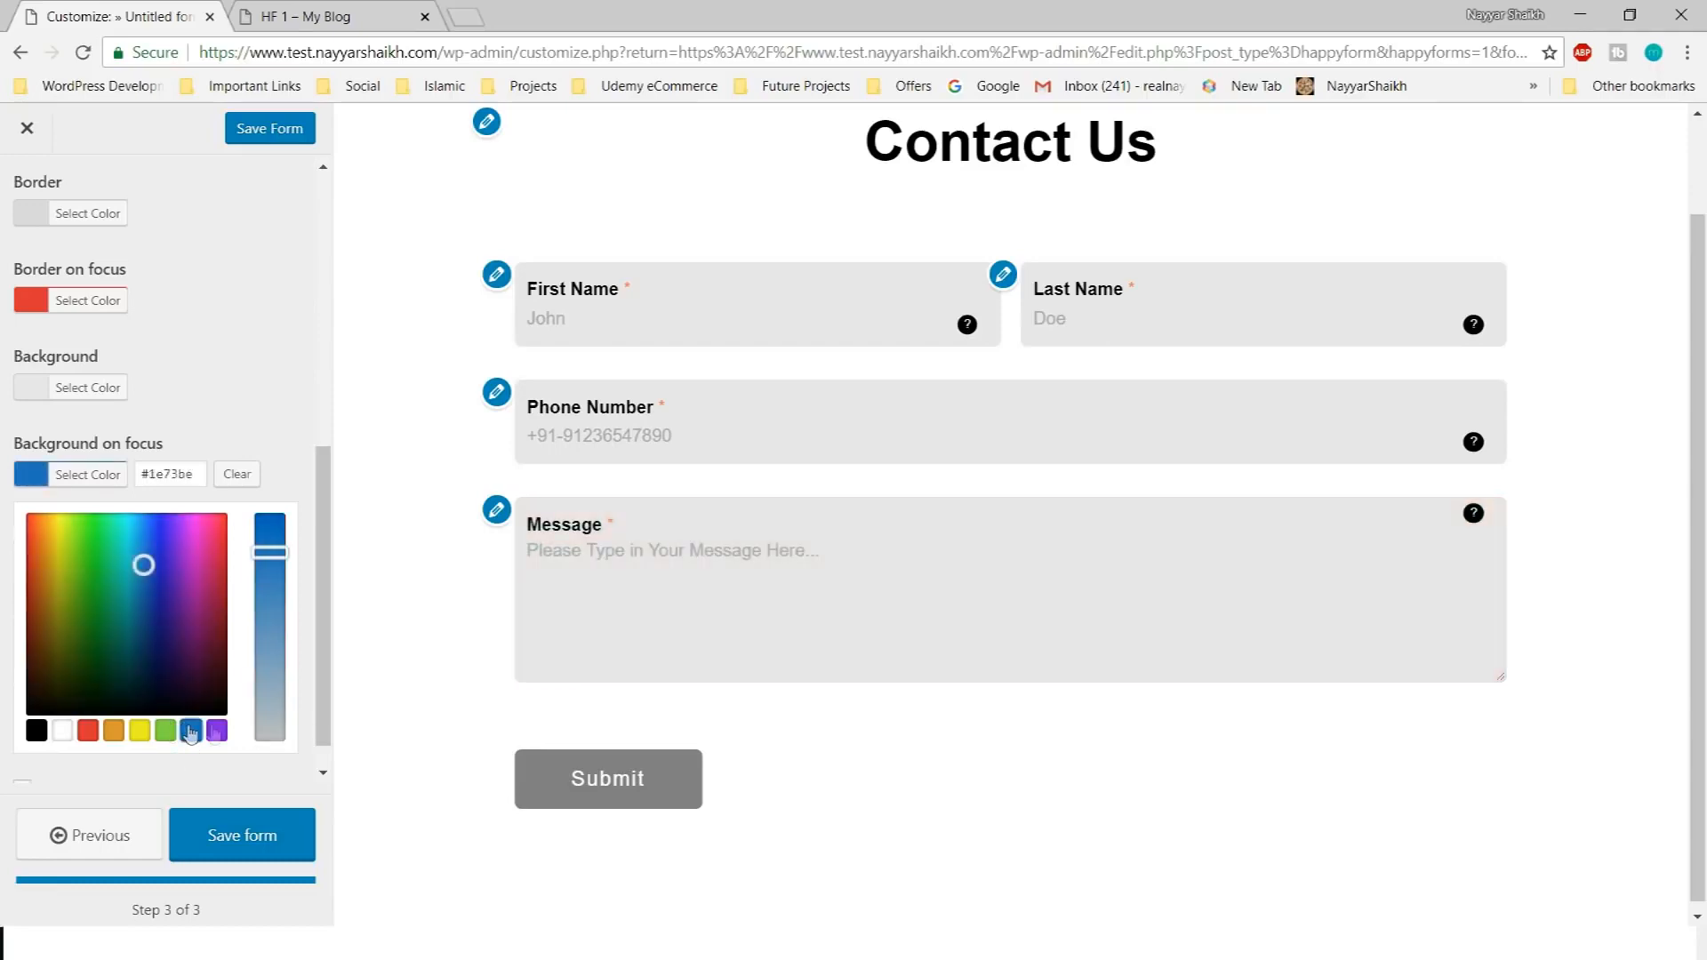
drag(272, 573, 275, 616)
click(824, 582)
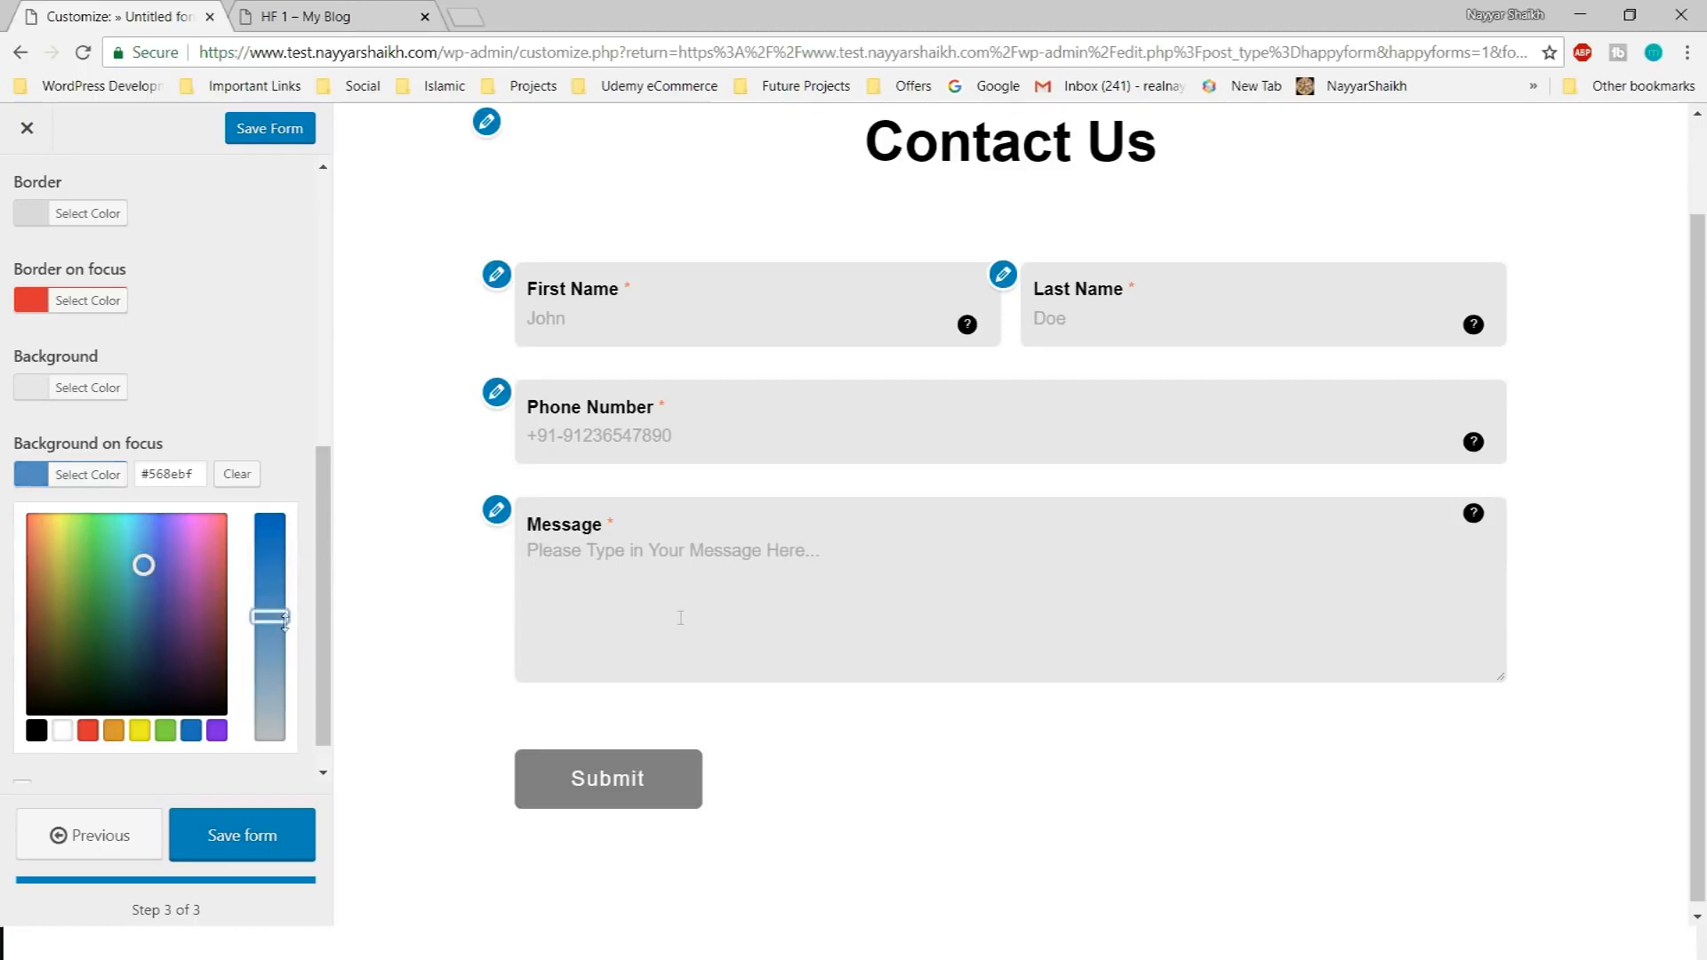
click(964, 618)
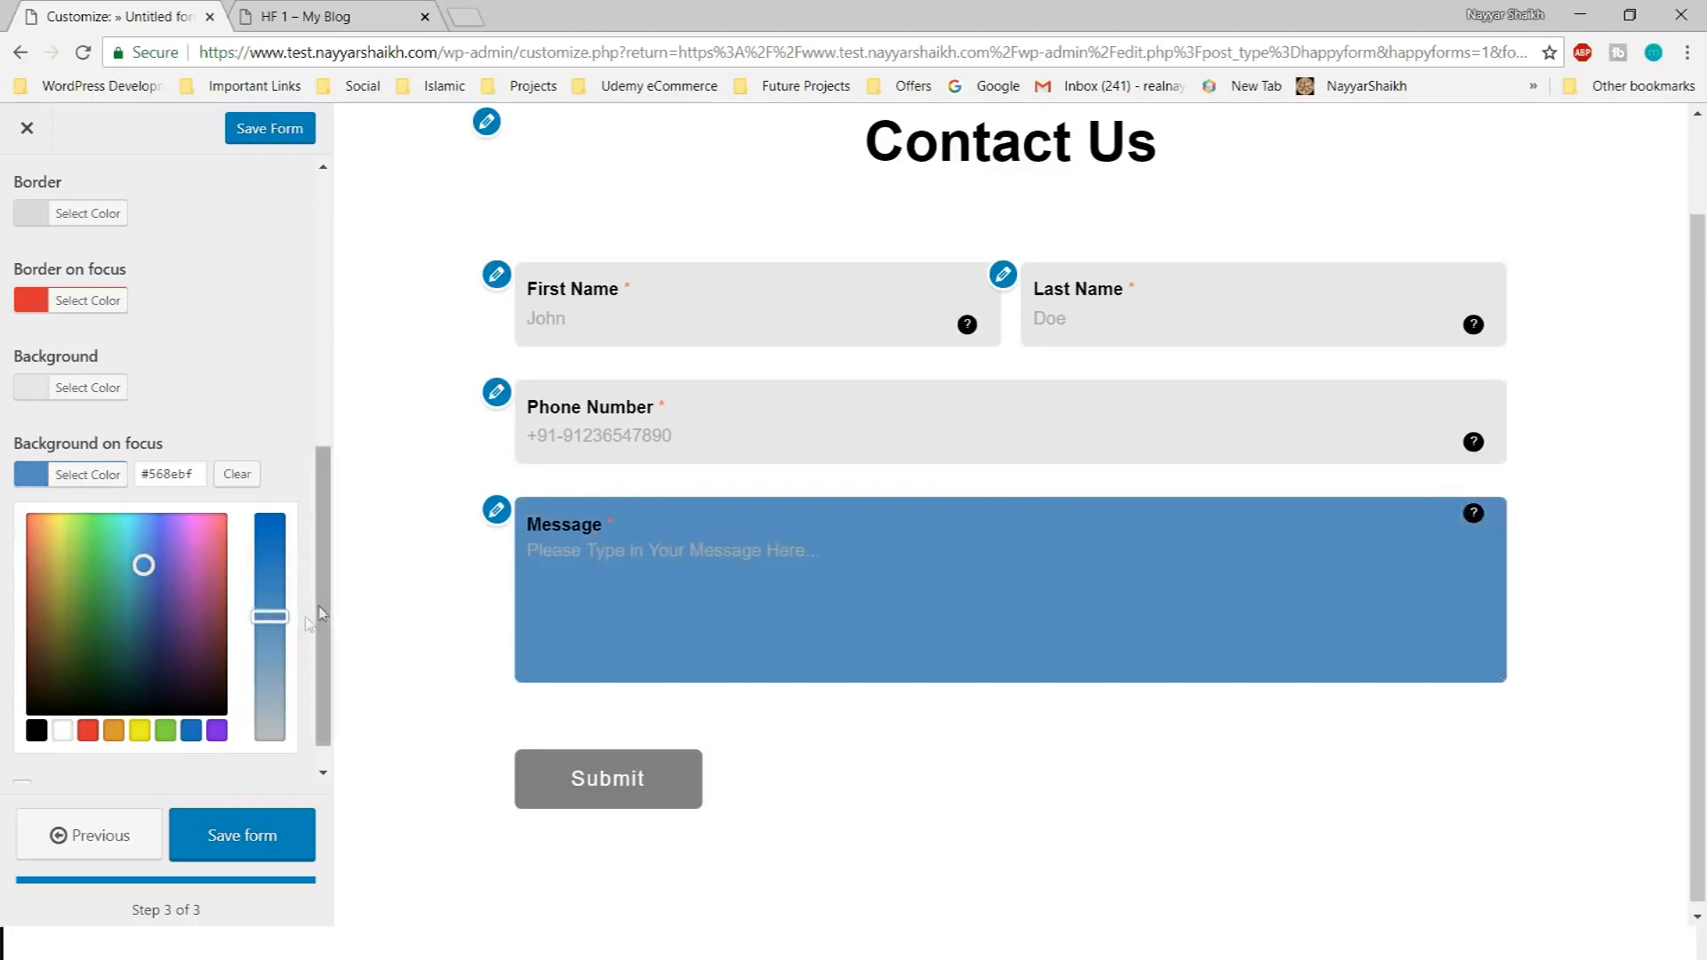
drag(270, 616, 269, 646)
click(851, 607)
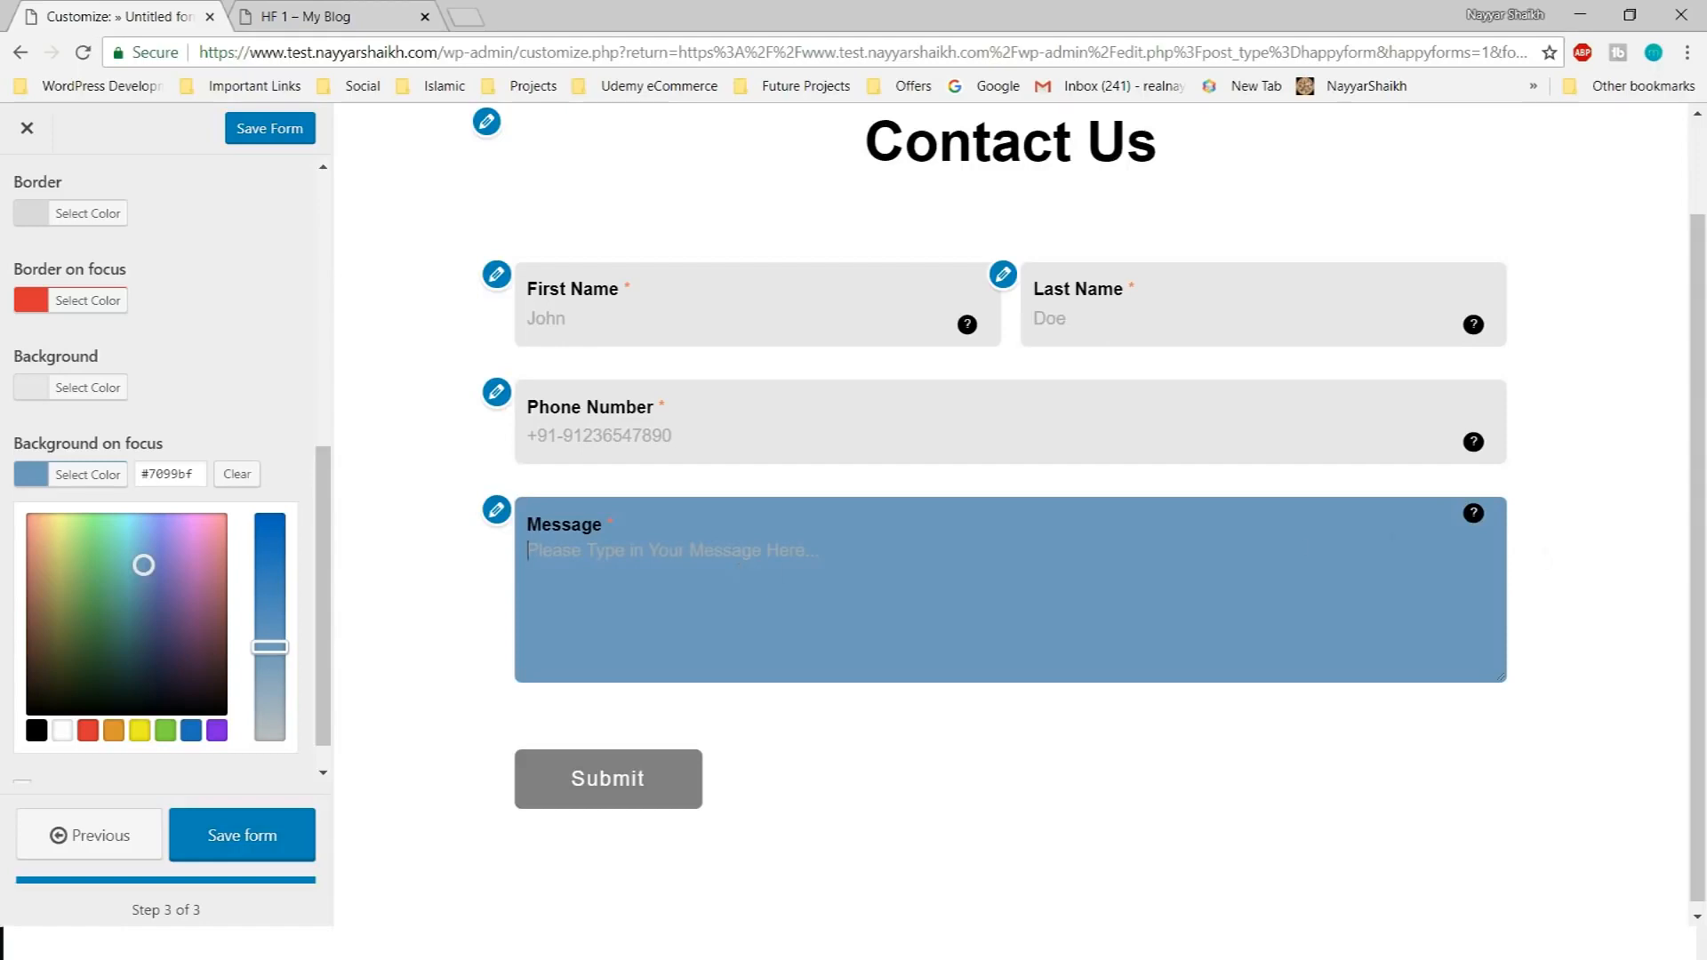
click(412, 518)
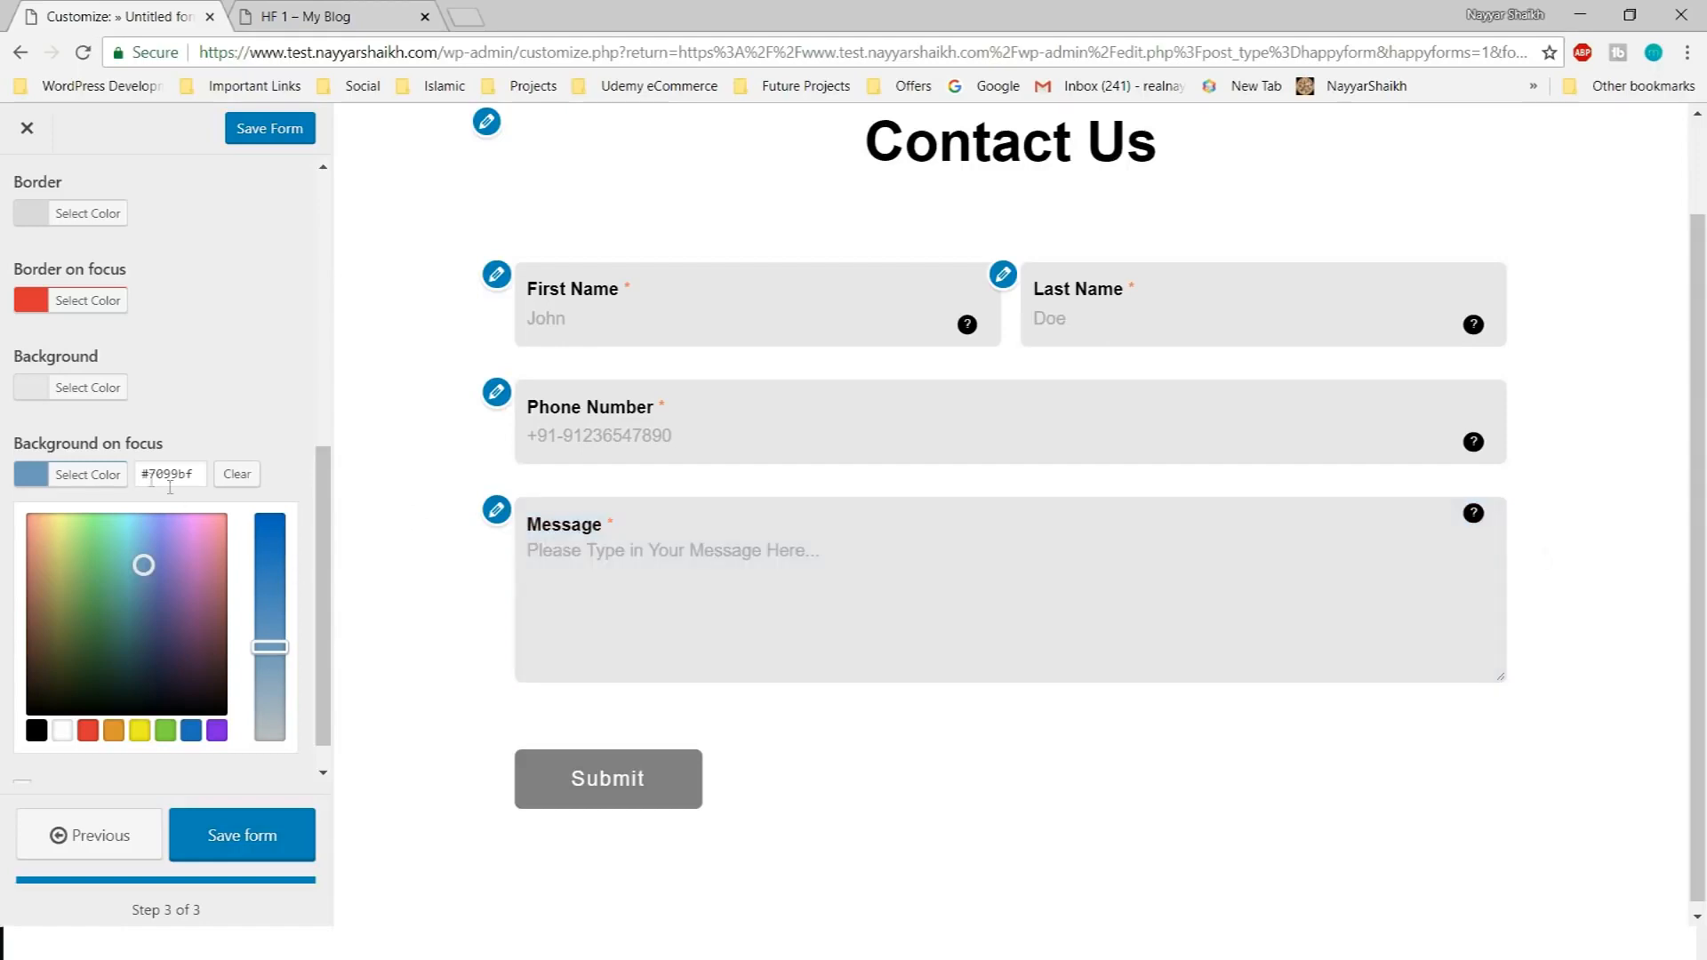
click(117, 476)
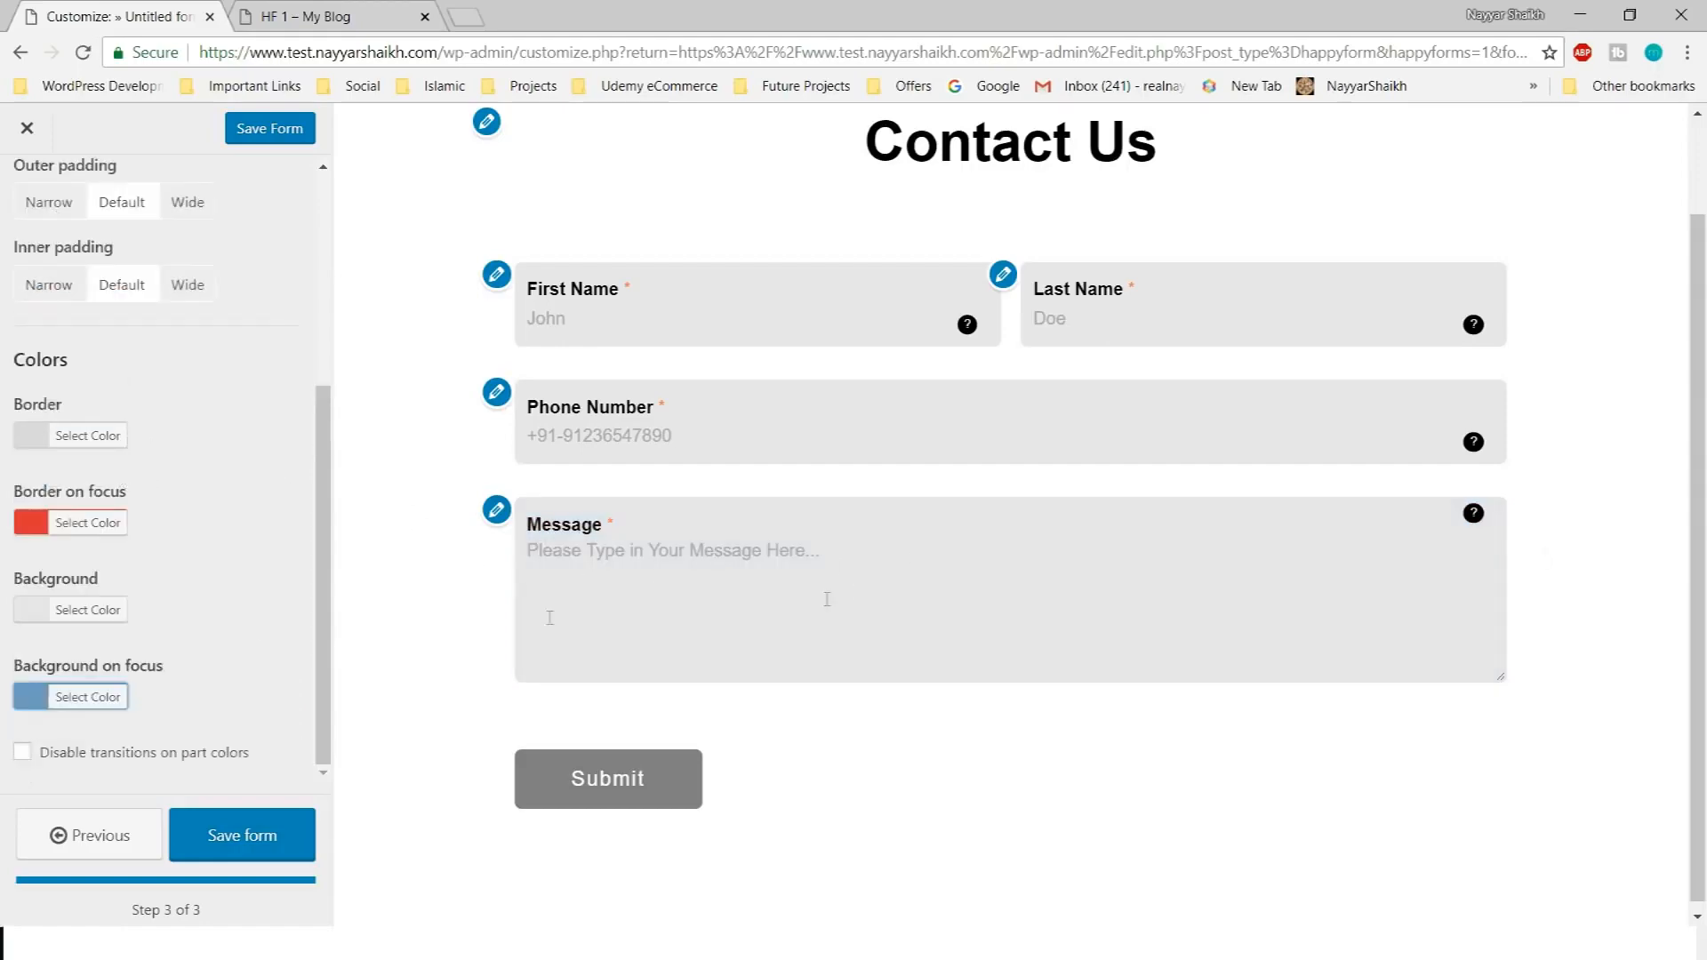
scroll(192, 743, up, 5)
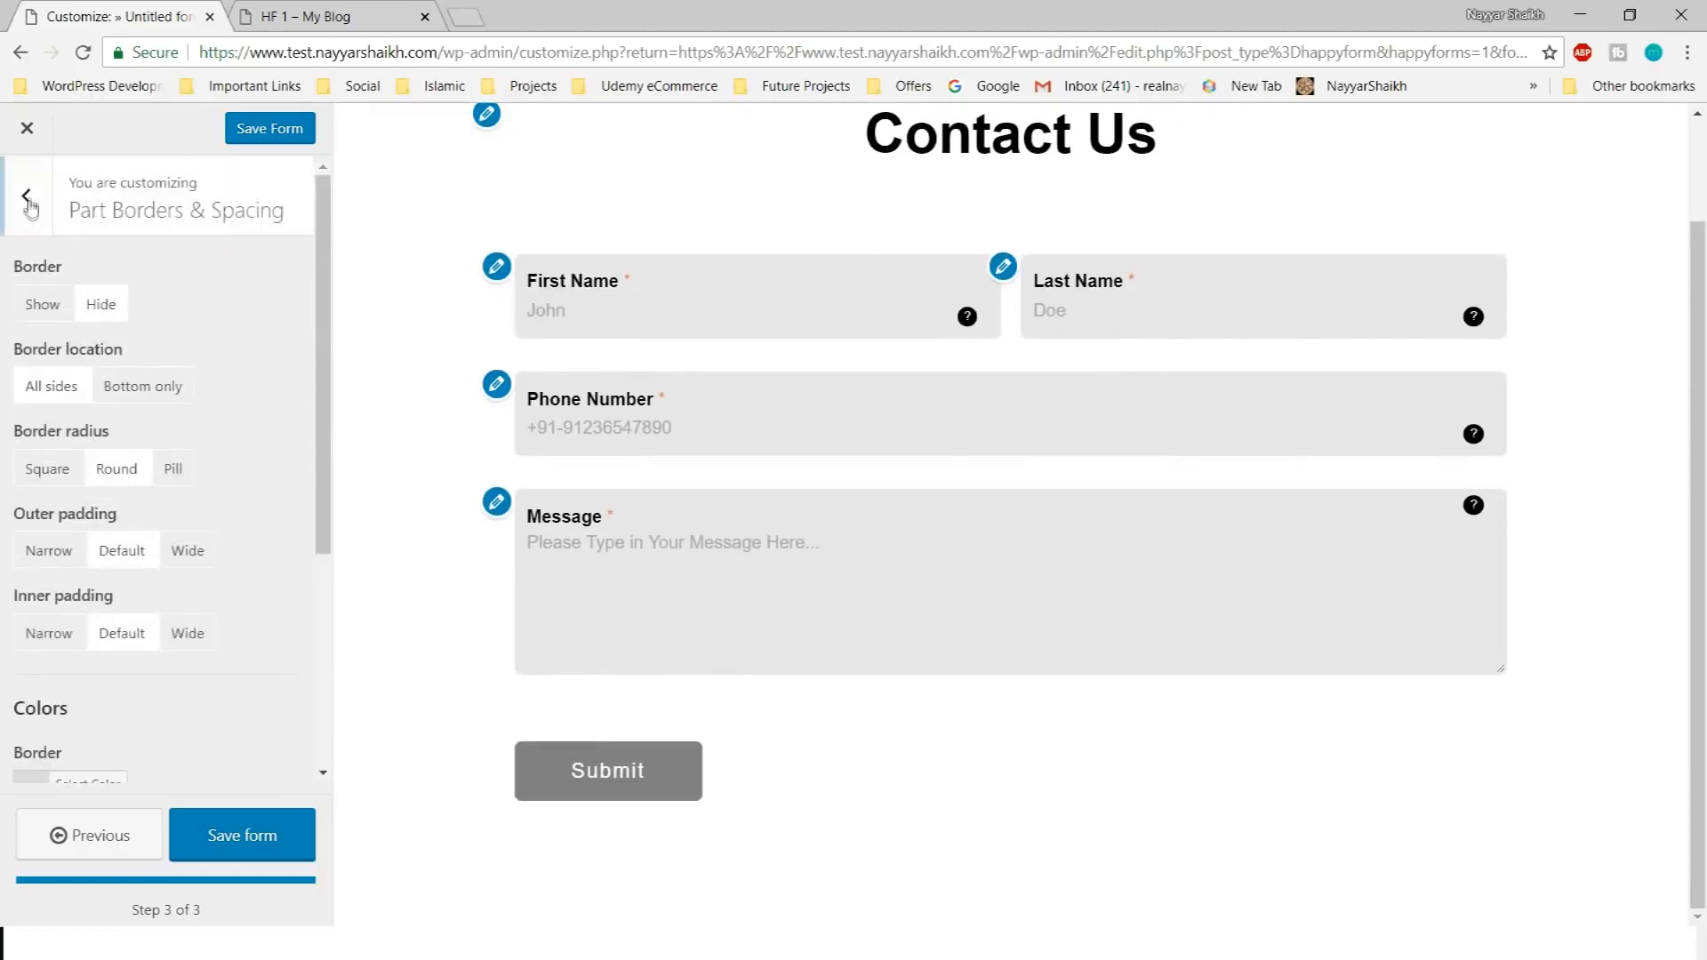
Open Part Labels & Text and try title options, keeping titles shown and left-aligned
click(27, 197)
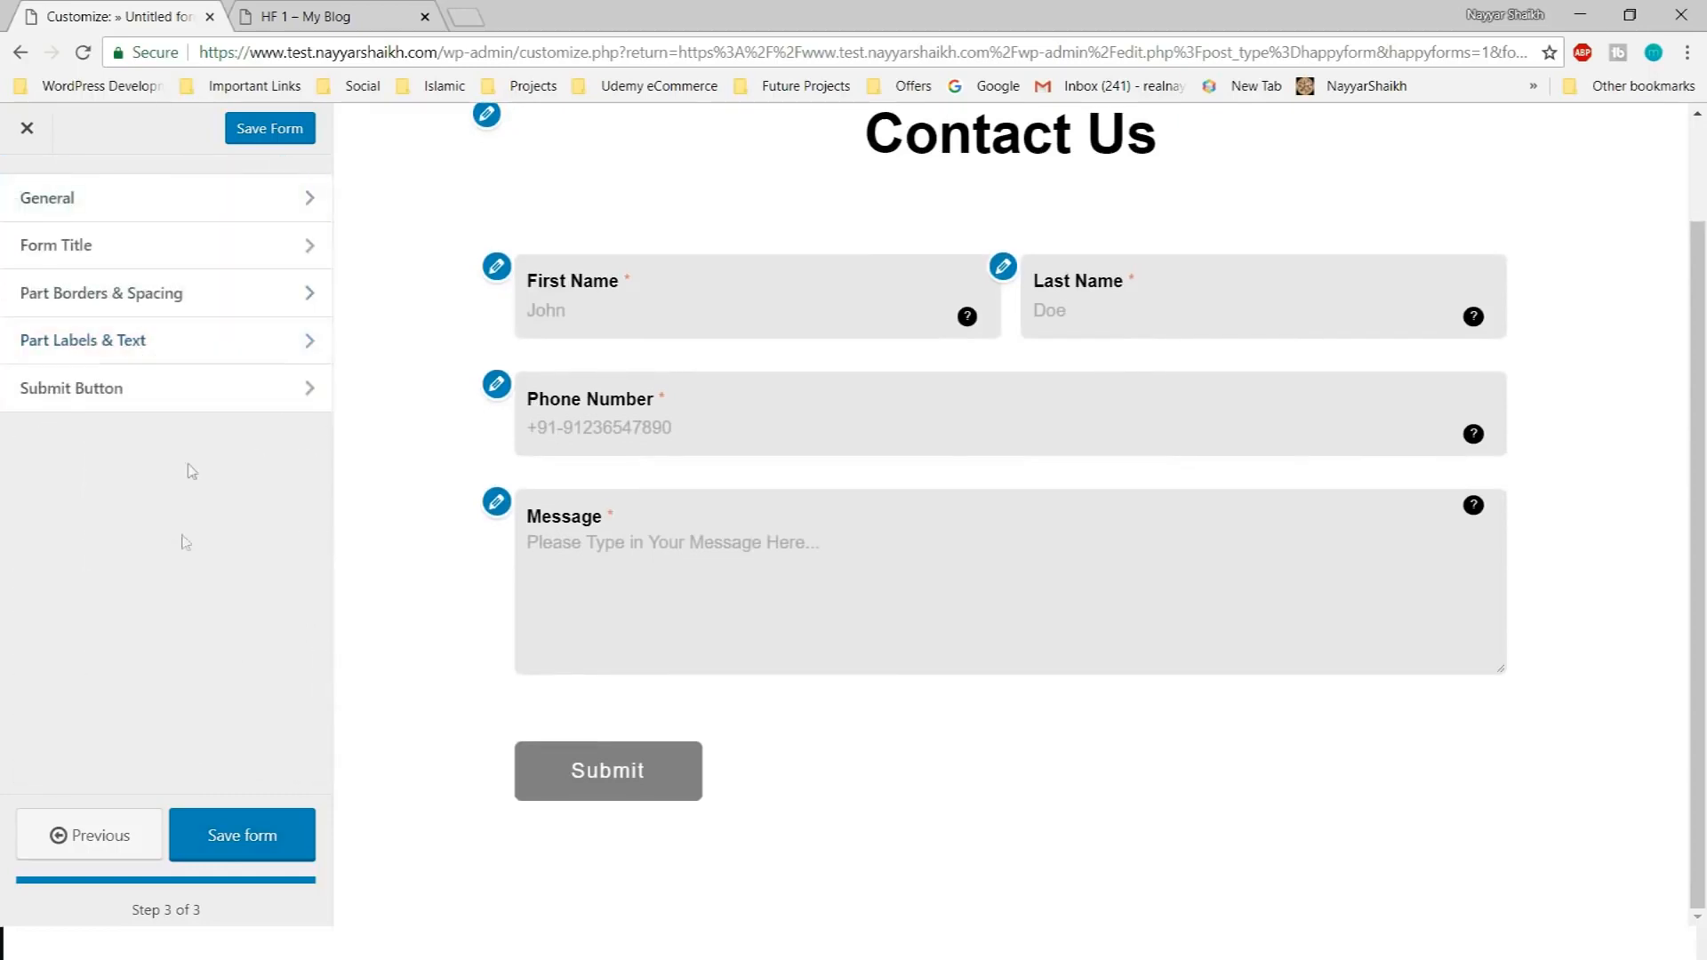
click(165, 352)
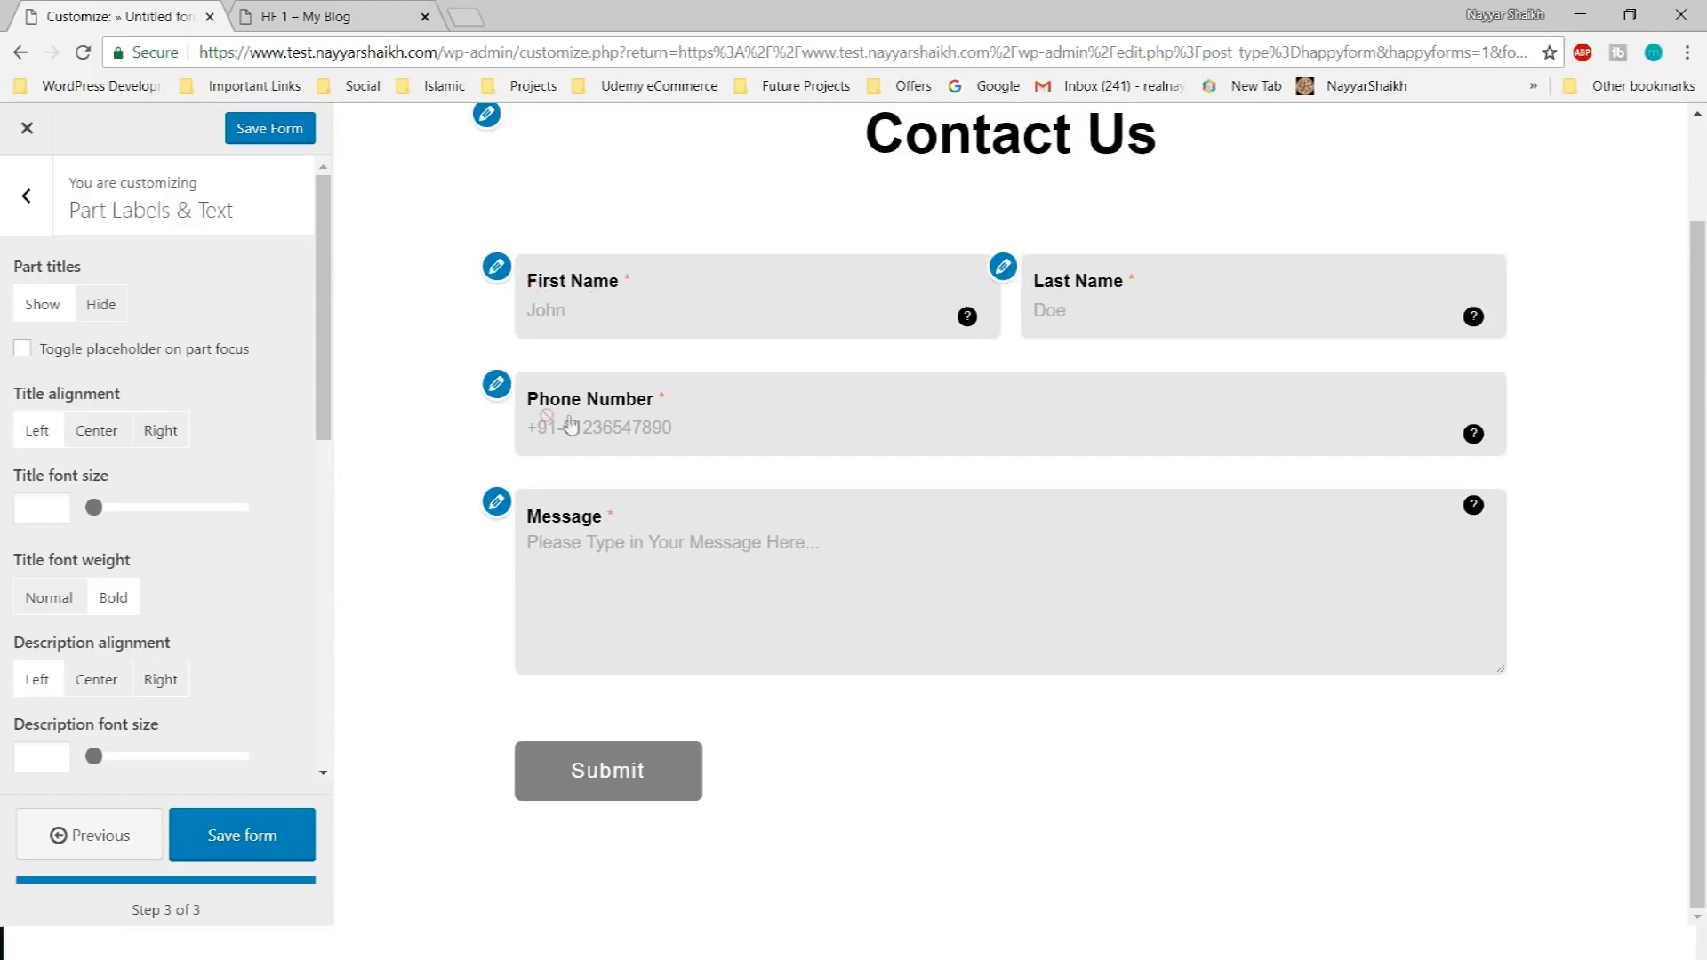
click(100, 304)
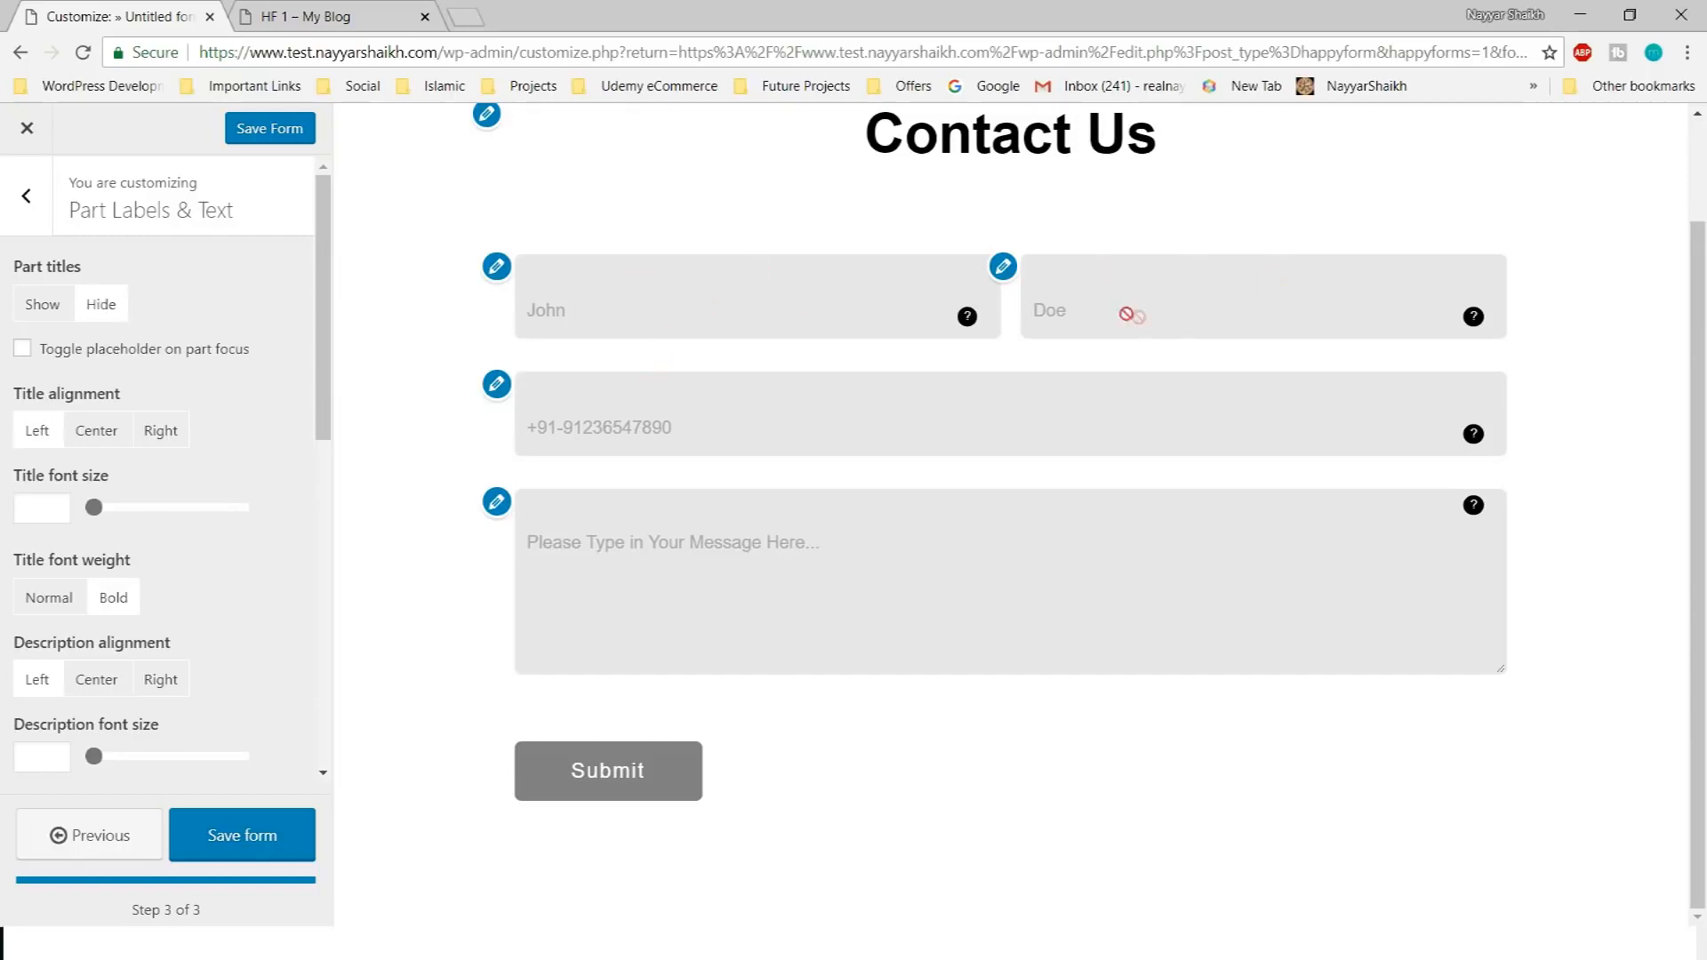
click(40, 306)
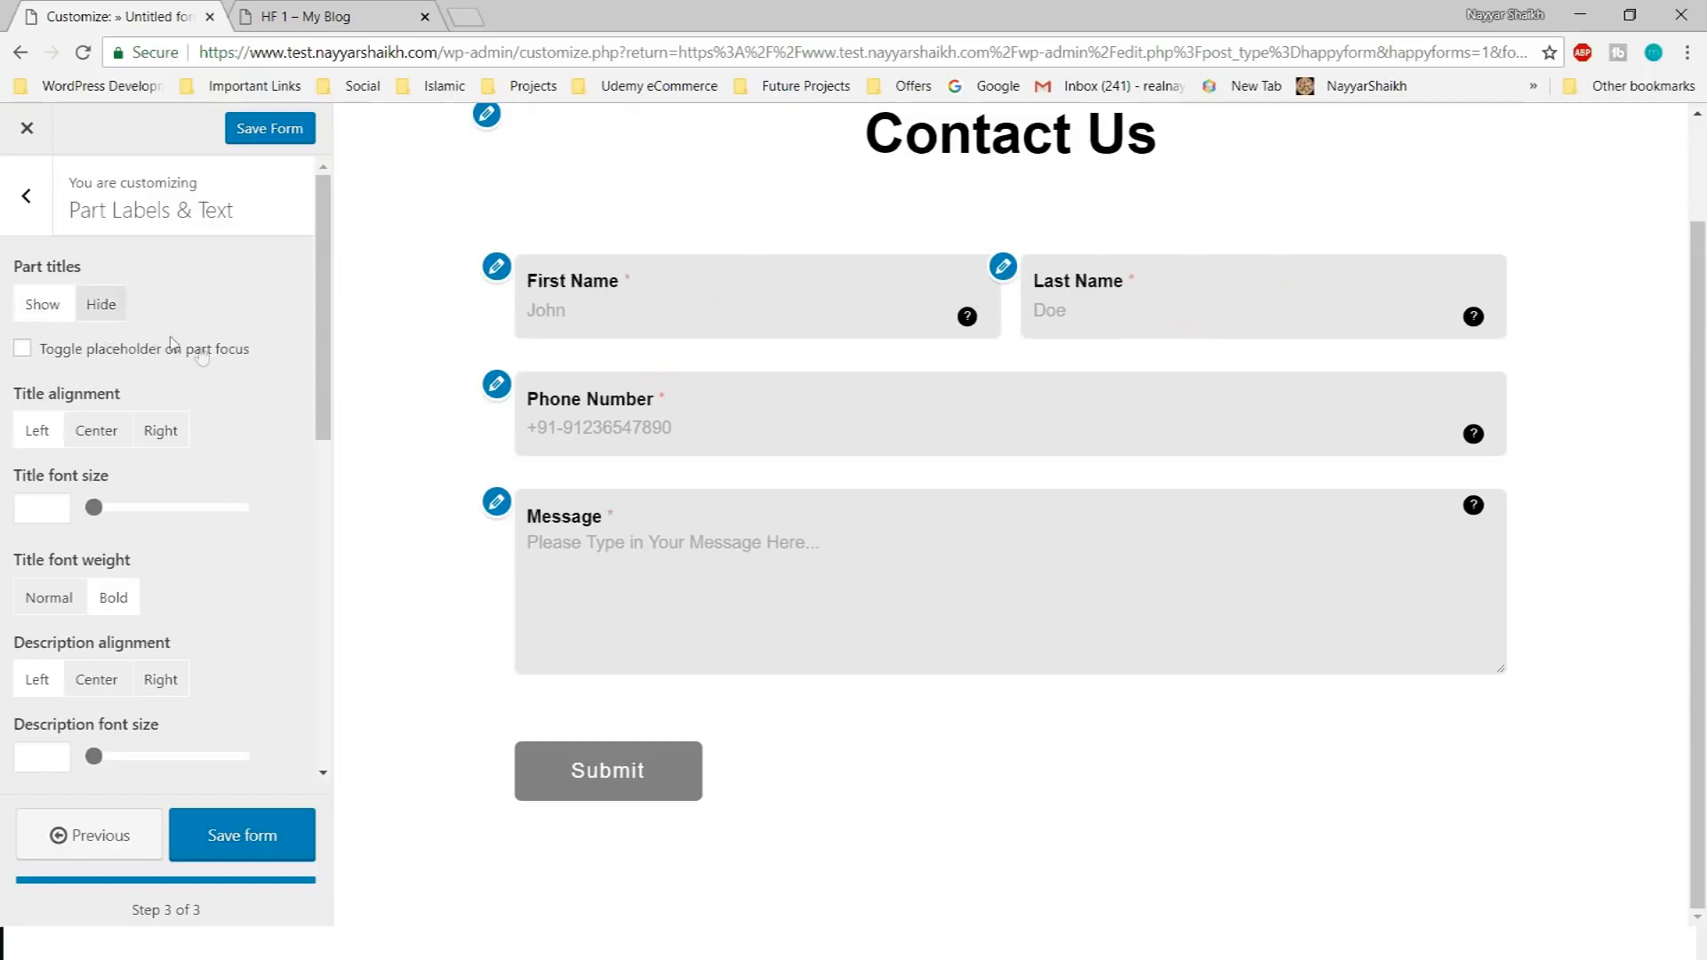
click(99, 435)
click(152, 443)
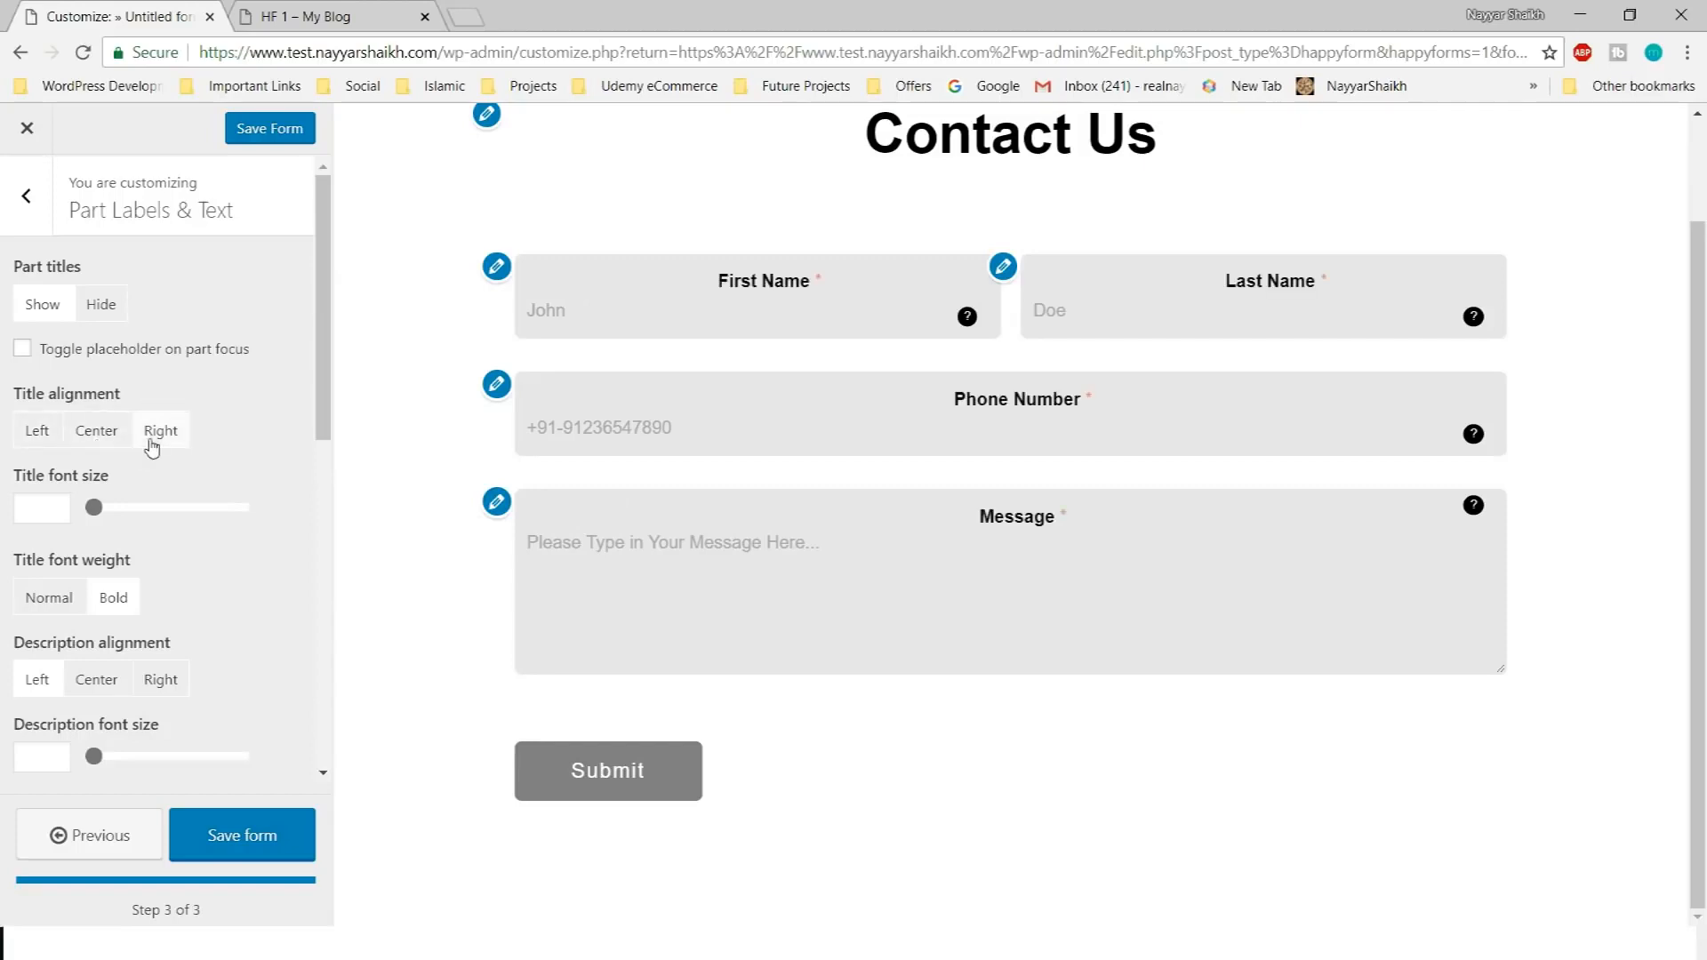
click(49, 436)
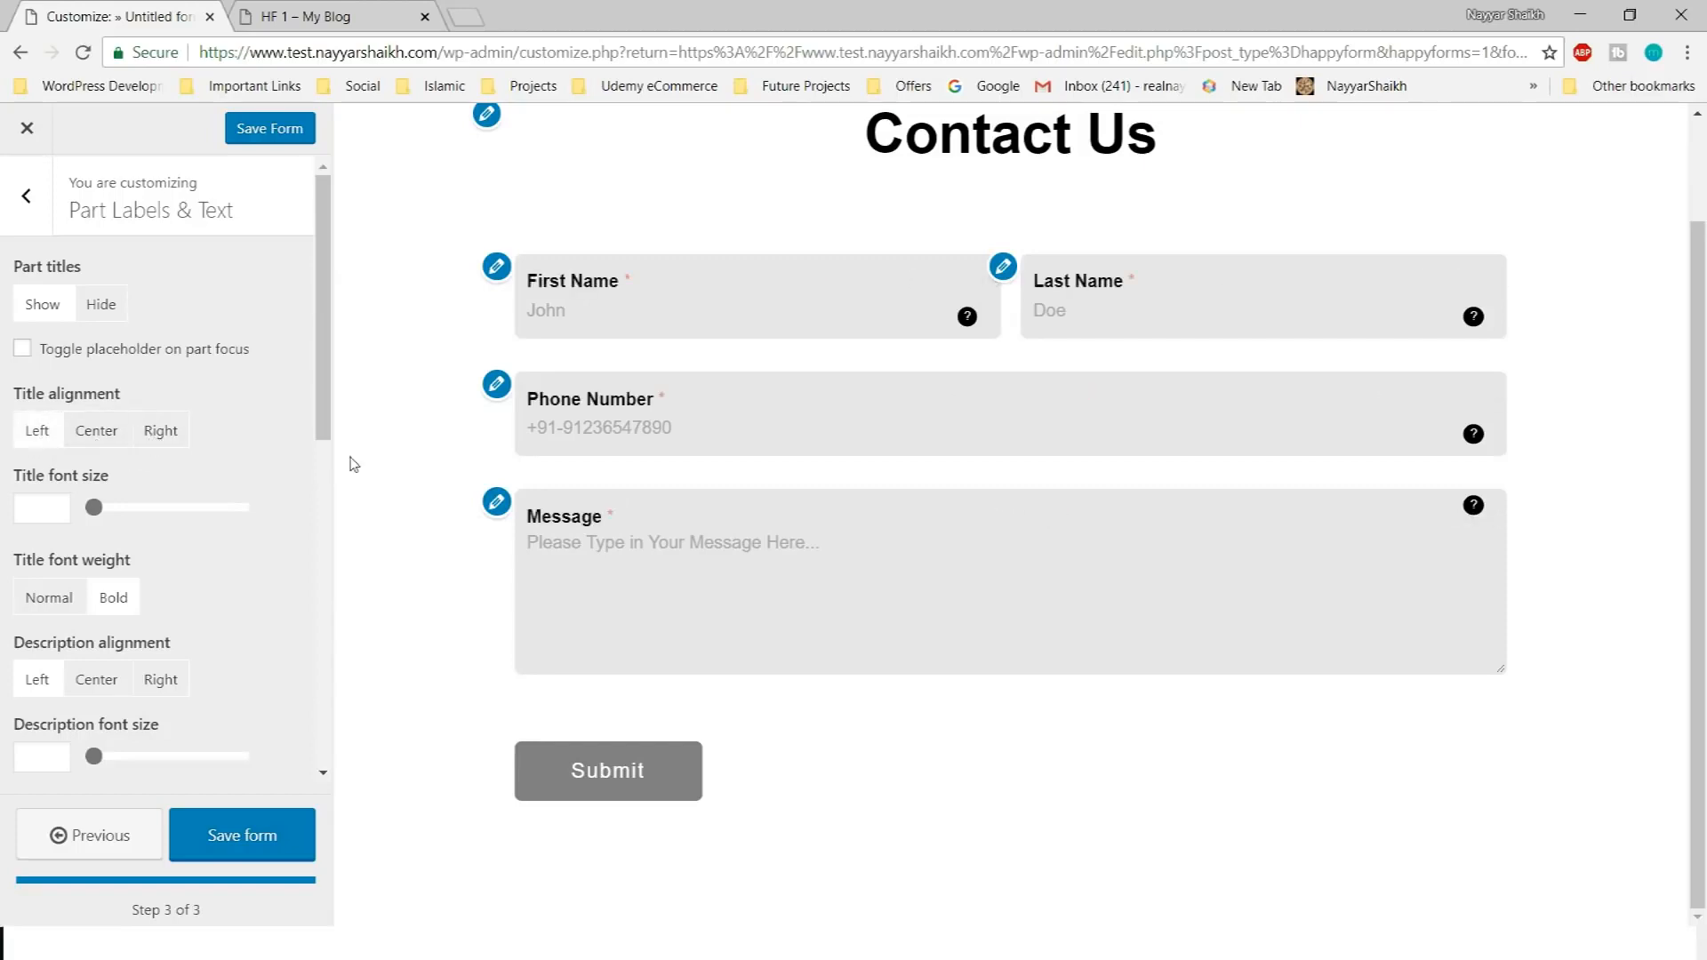
scroll(97, 520, down, 3)
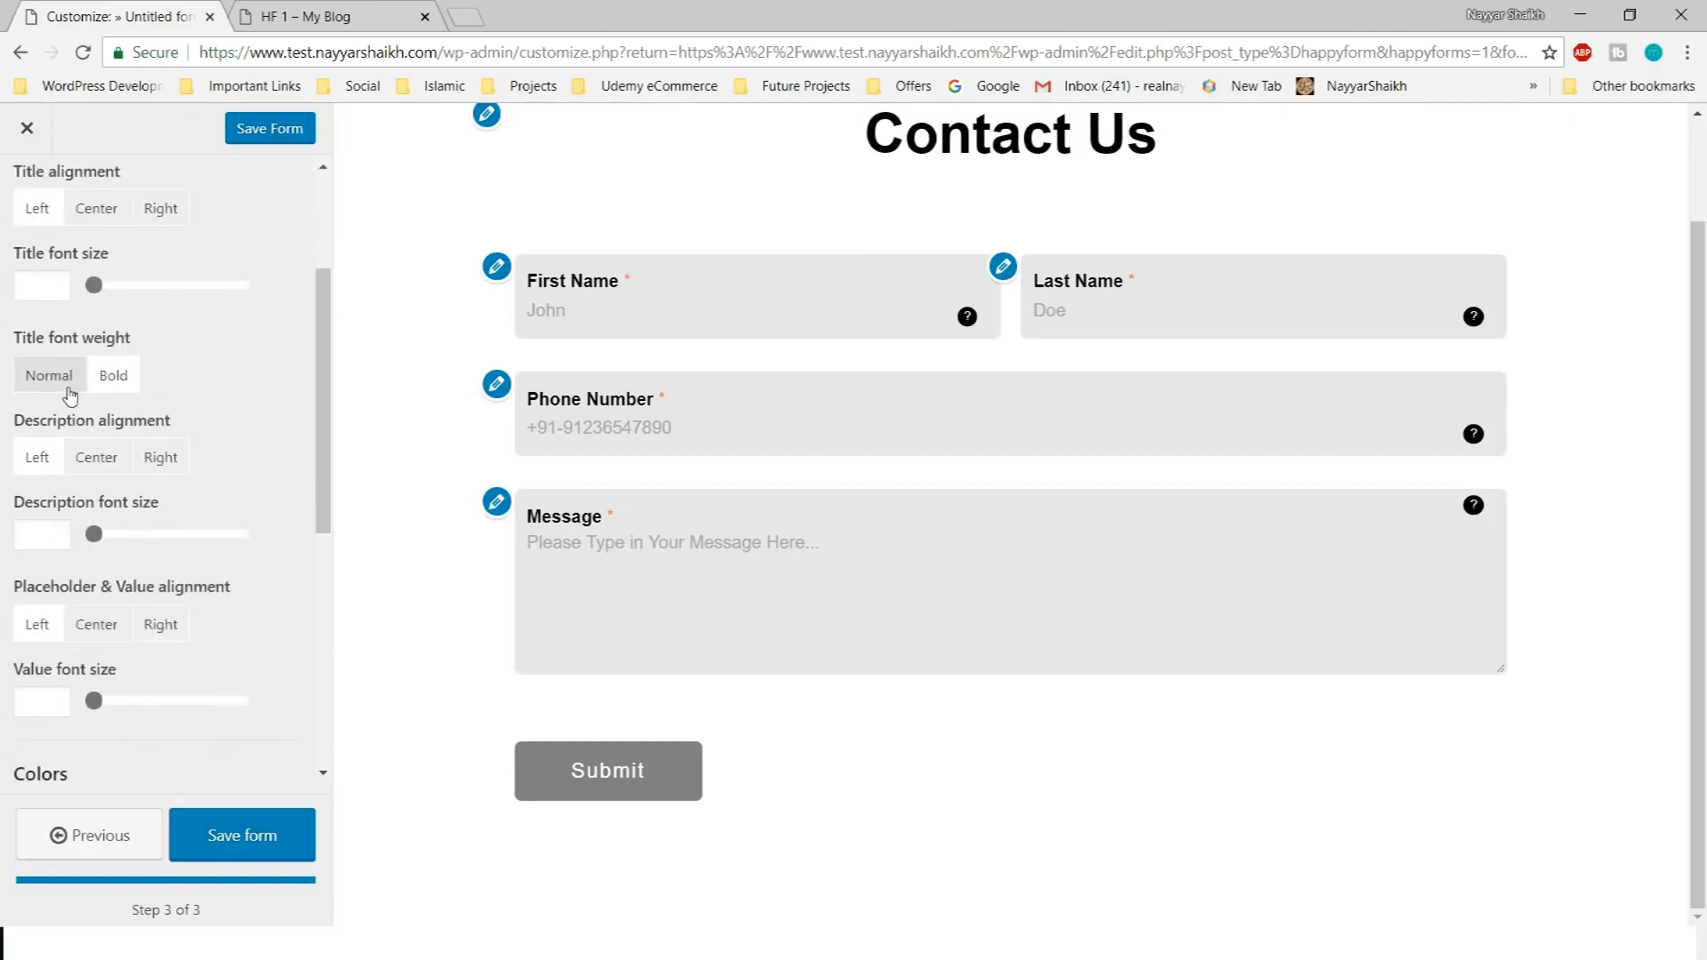
Set the placeholder text colour to grey #878787 after trying and clearing red
scroll(240, 436, down, 2)
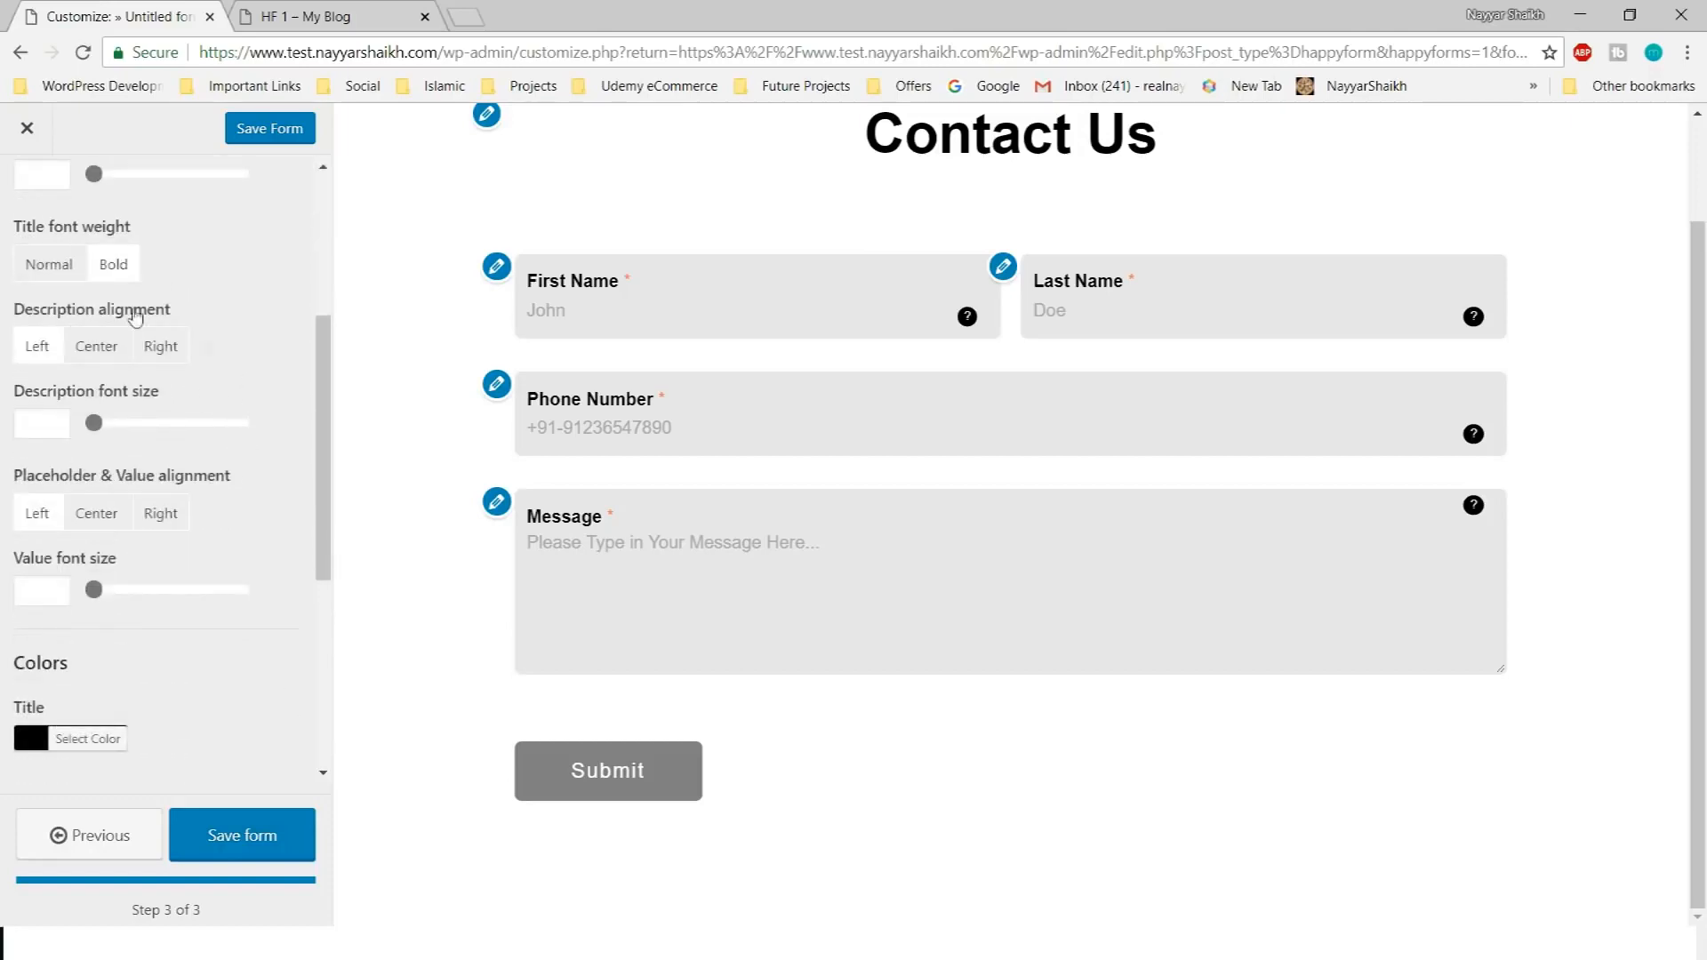
scroll(223, 458, down, 3)
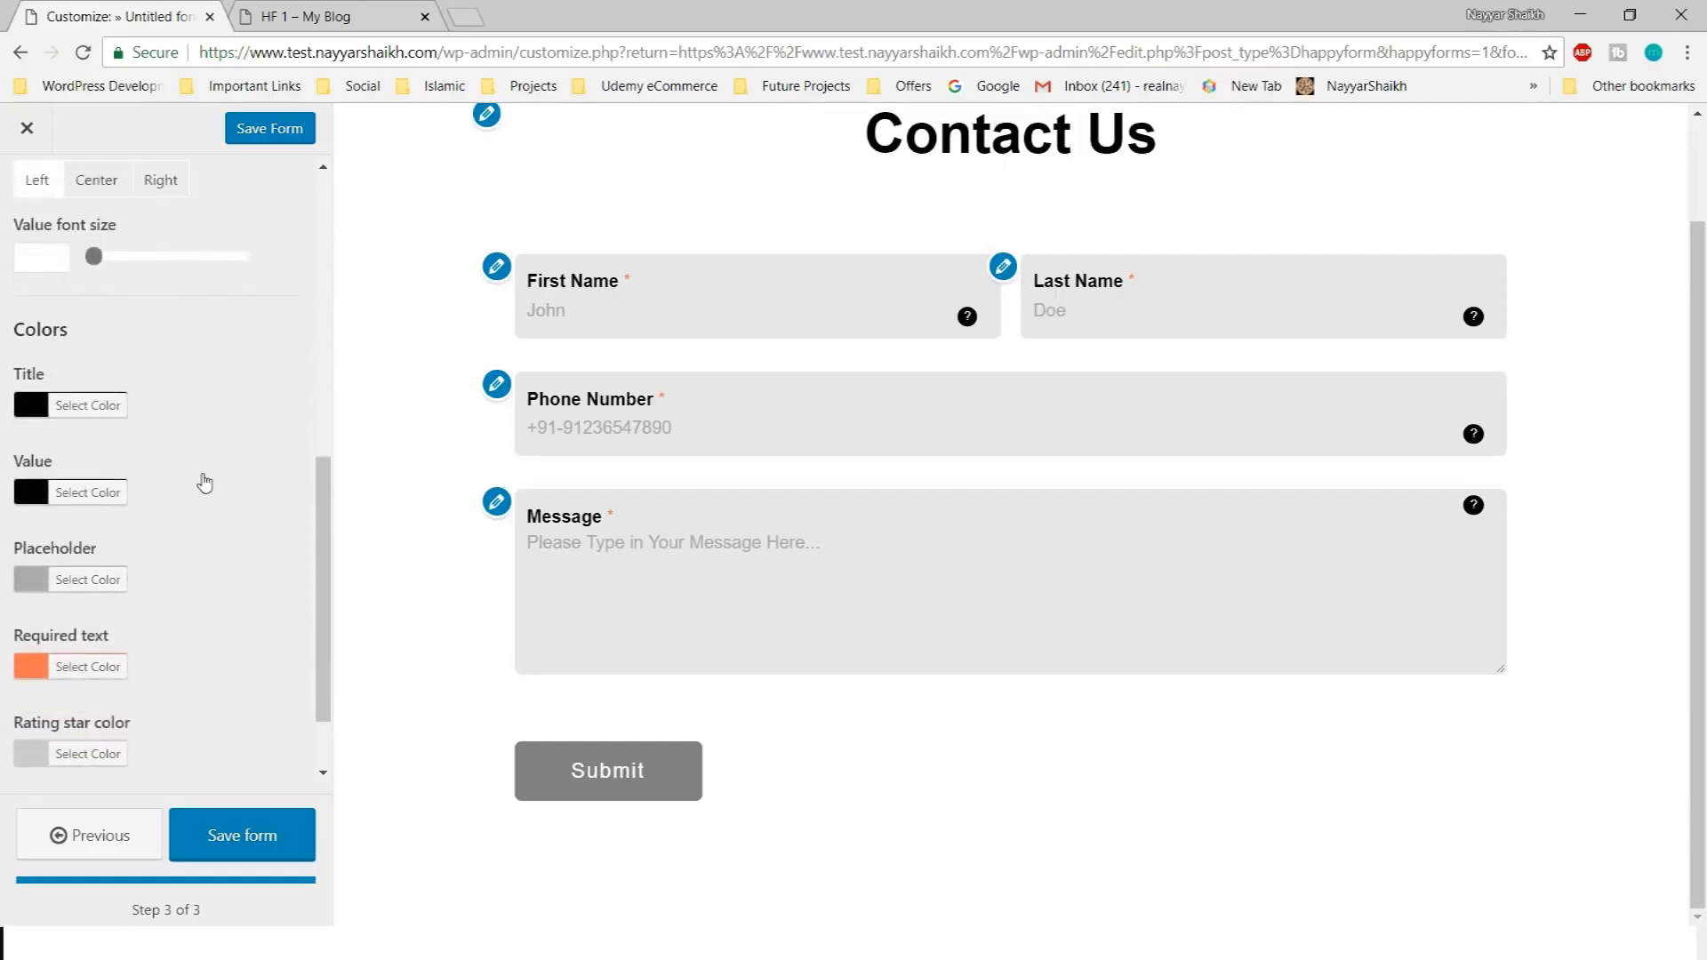
scroll(100, 405, down, 1)
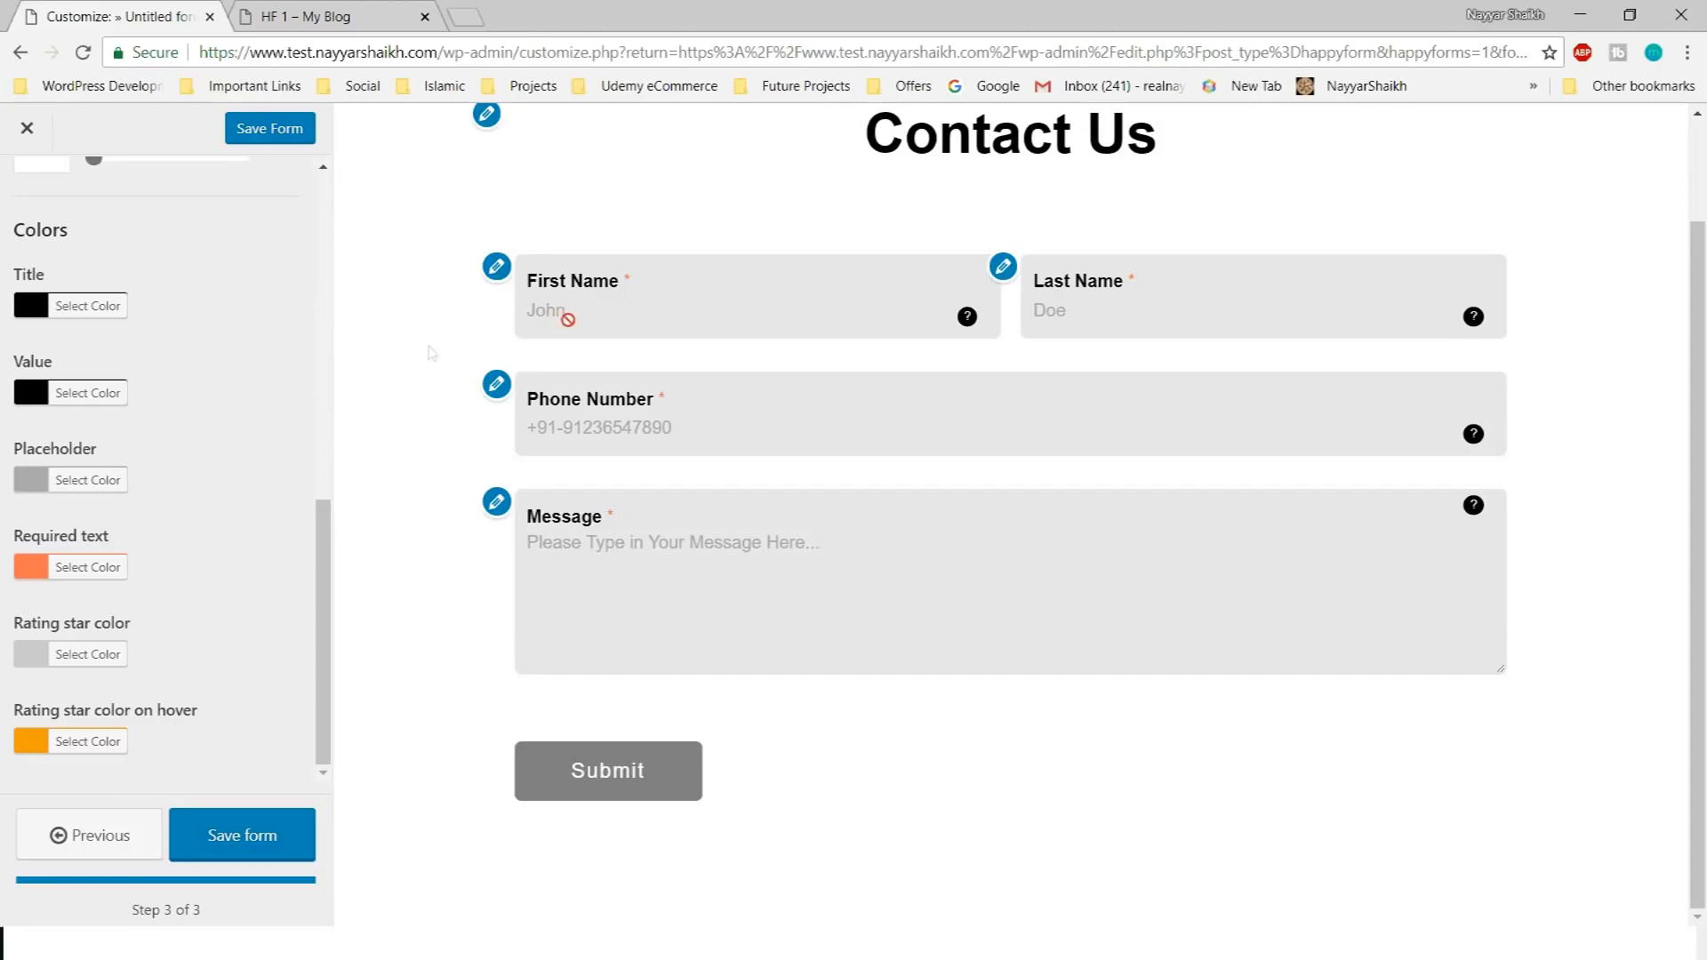
click(109, 481)
scroll(210, 579, down, 2)
click(88, 514)
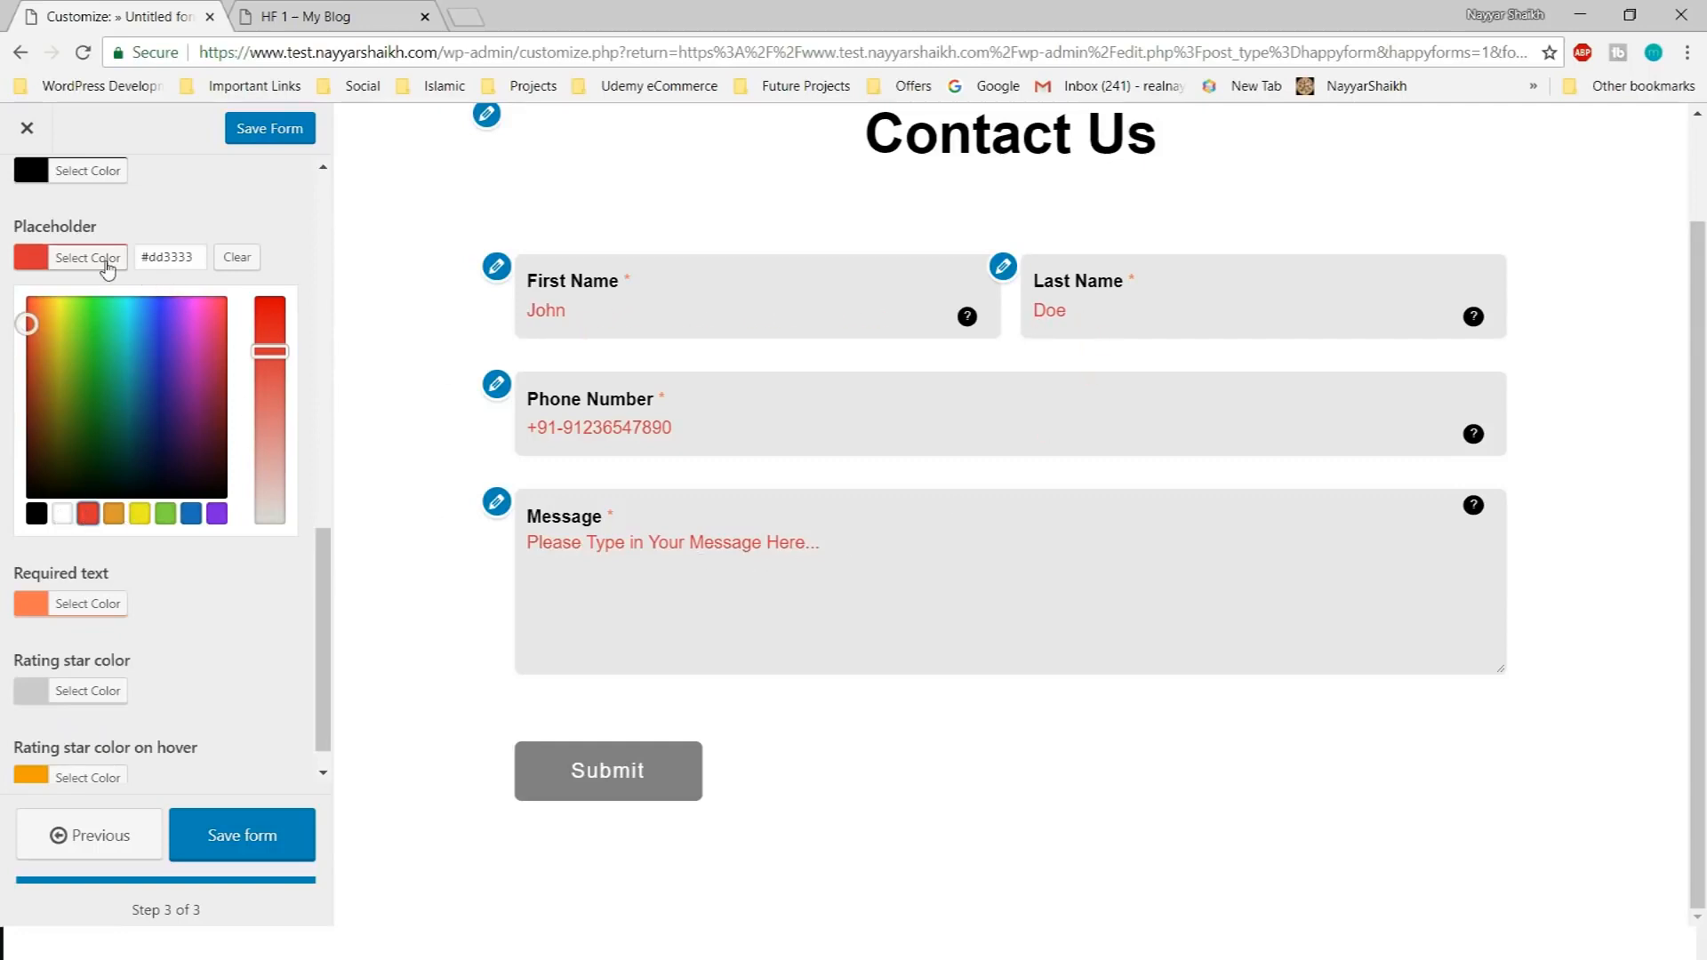
click(236, 257)
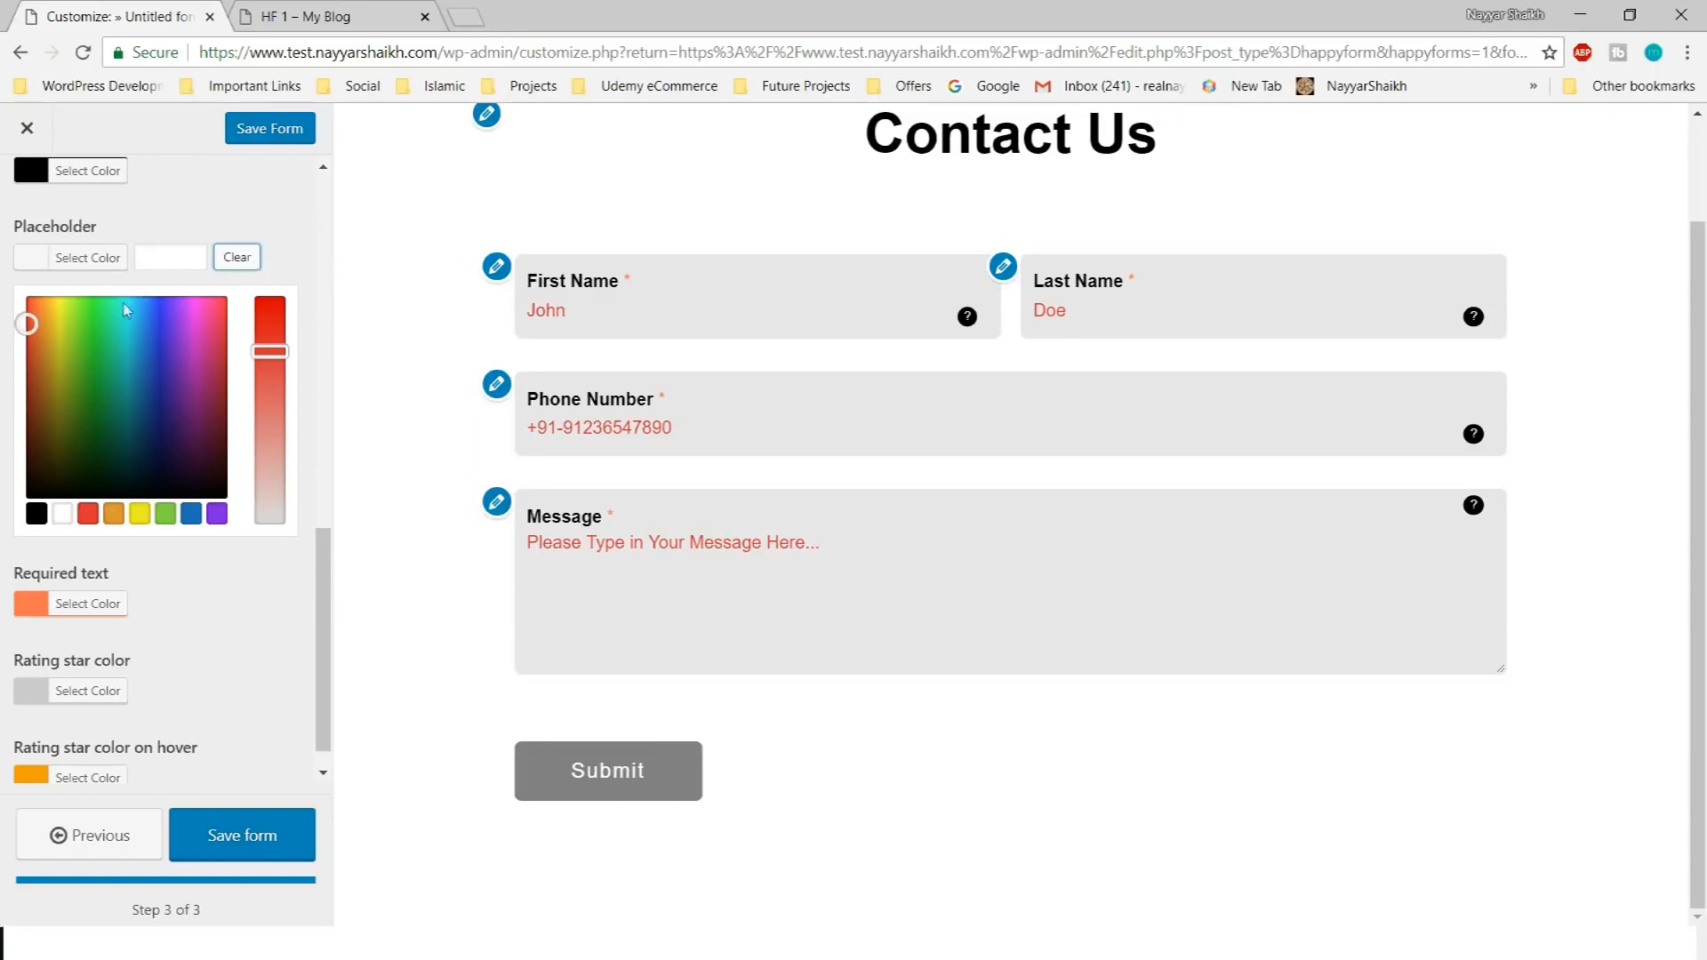
click(40, 516)
drag(26, 497, 10, 414)
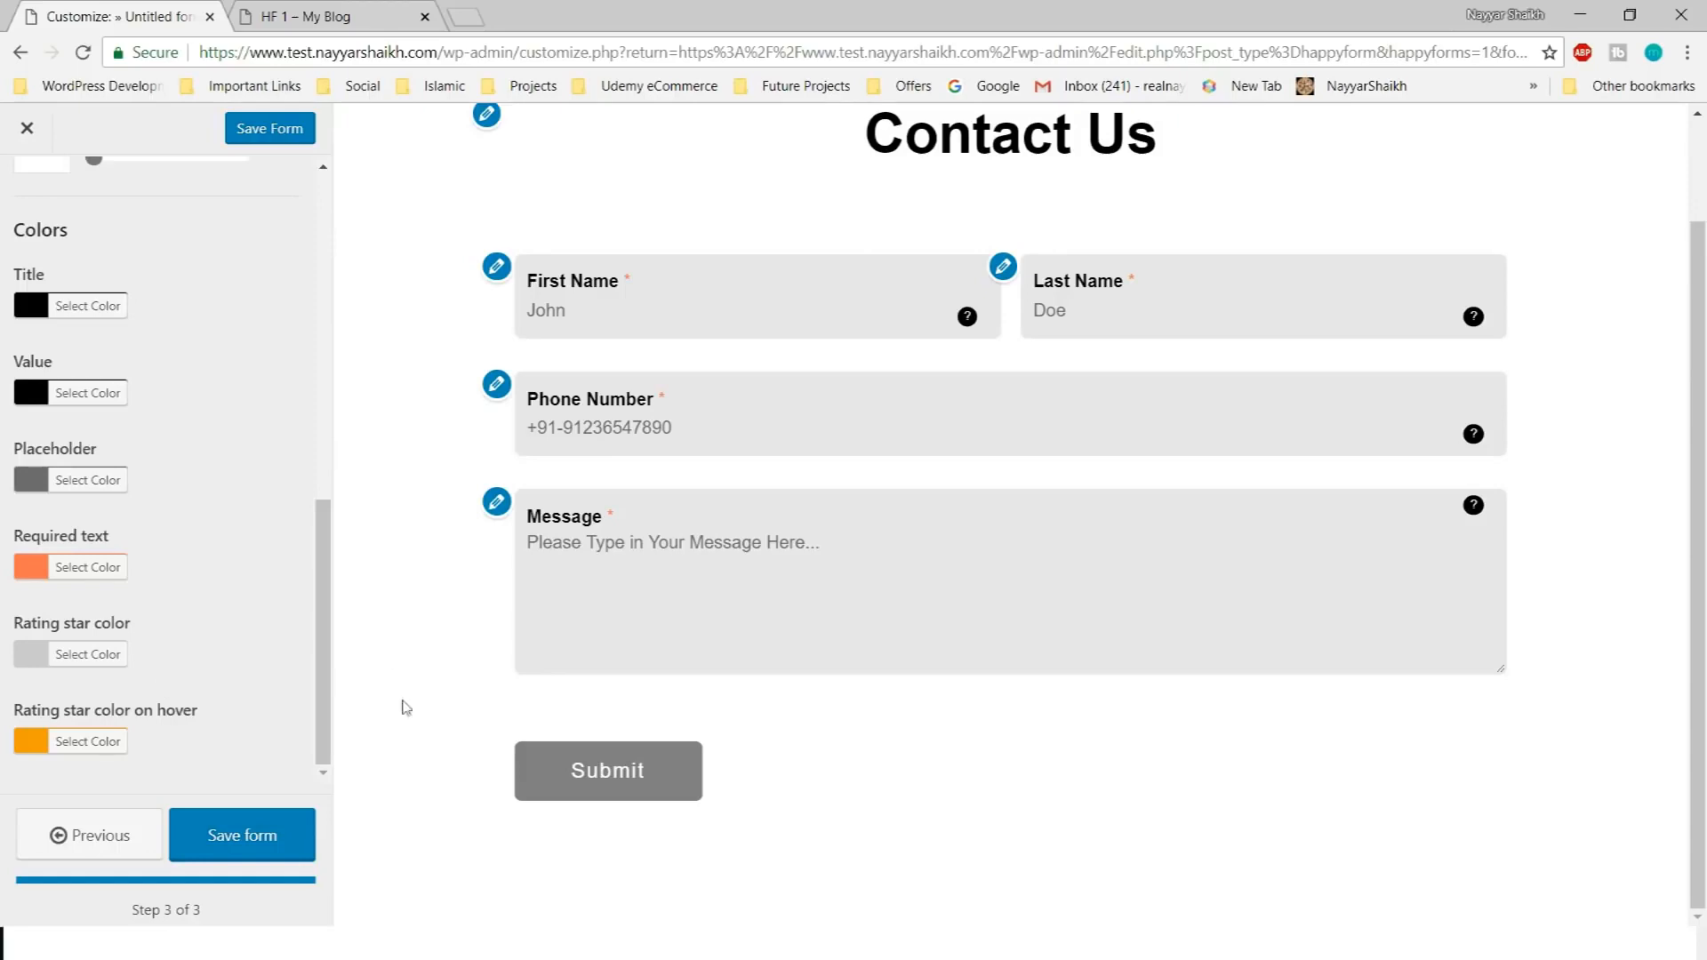
Look over the rating star hover colour choices without changing them
click(98, 742)
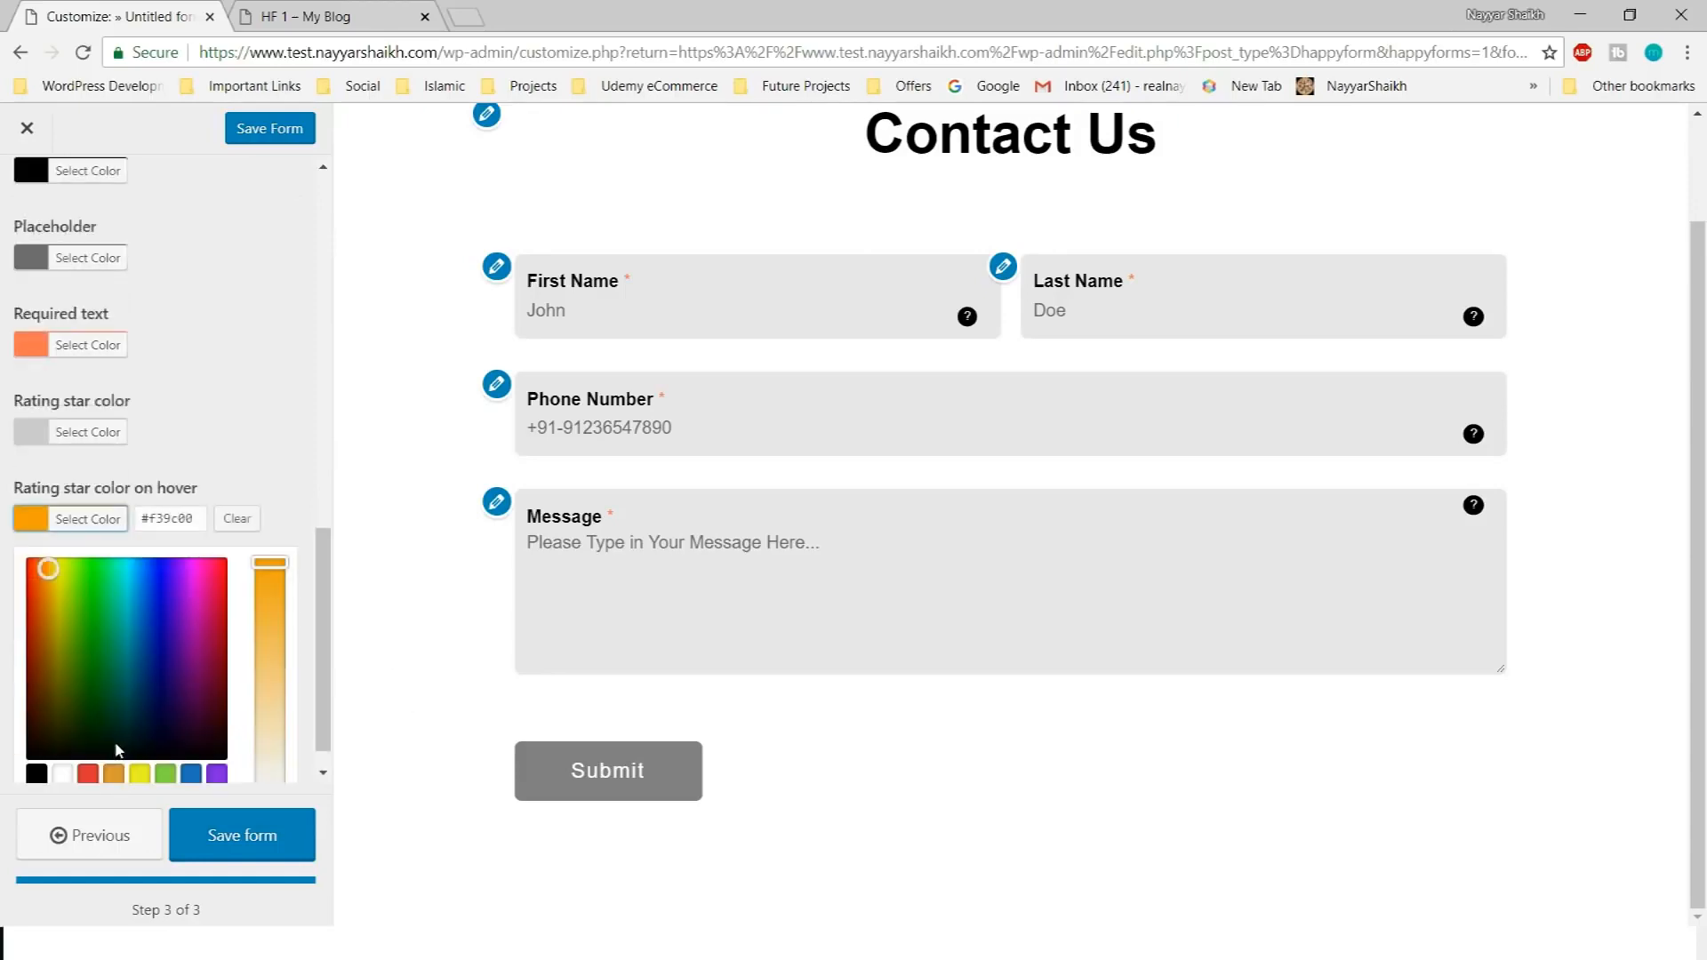
click(281, 492)
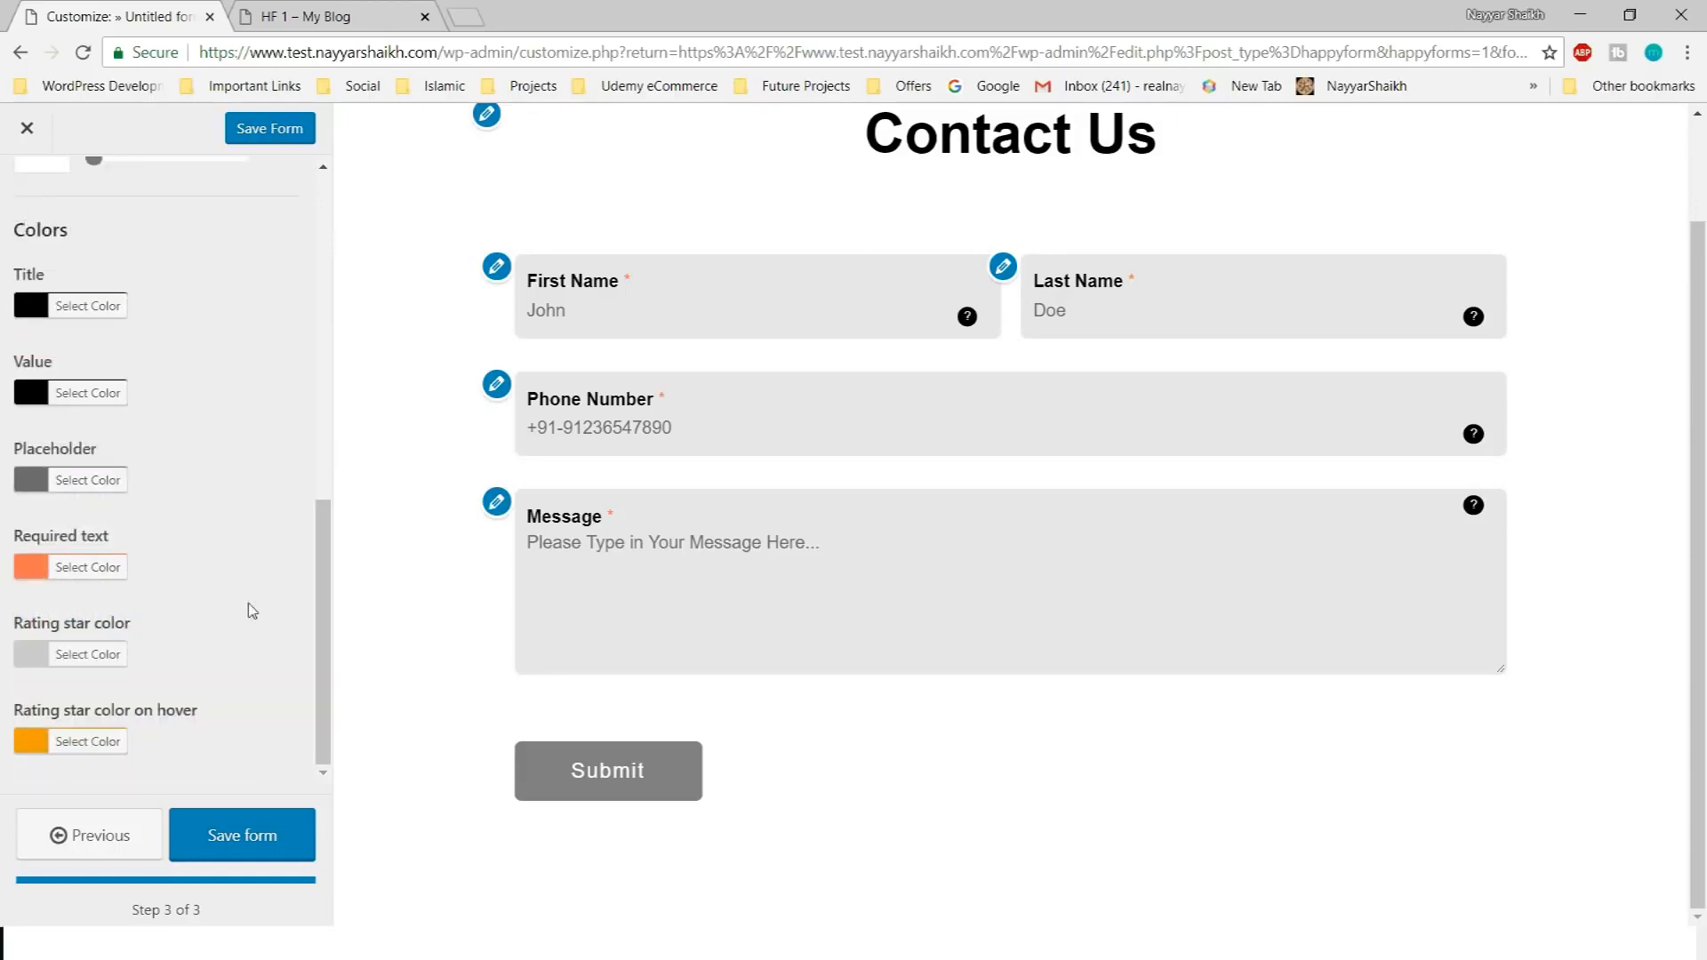
scroll(210, 637, up, 5)
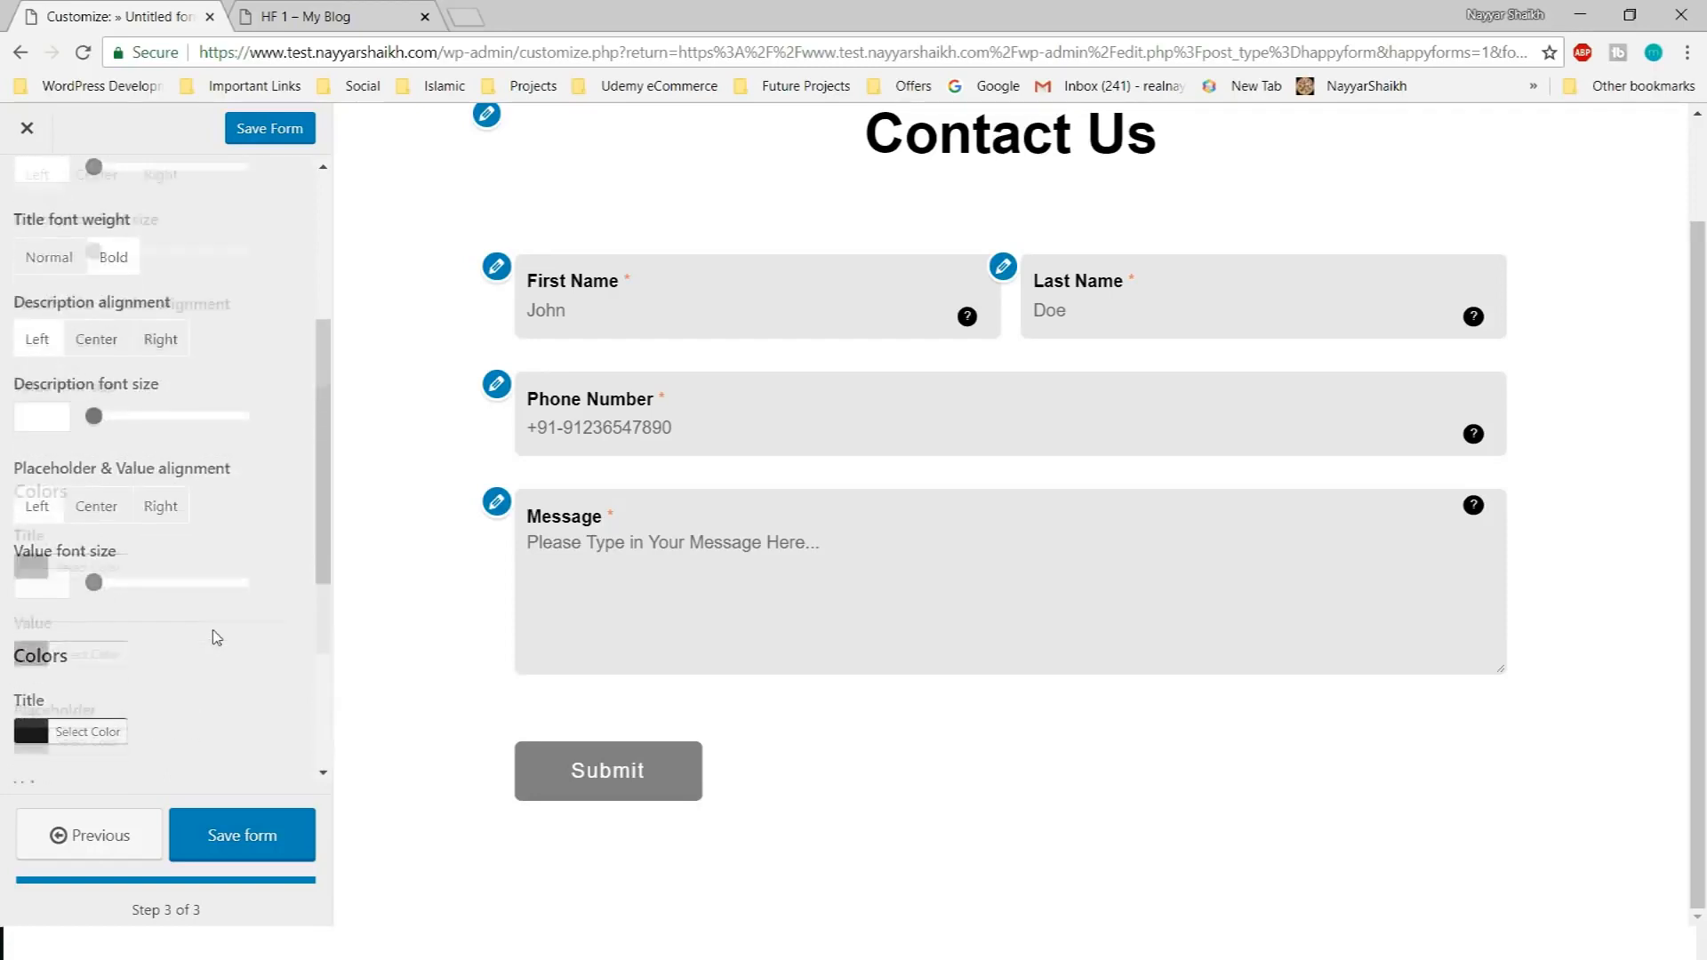
scroll(214, 637, down, 5)
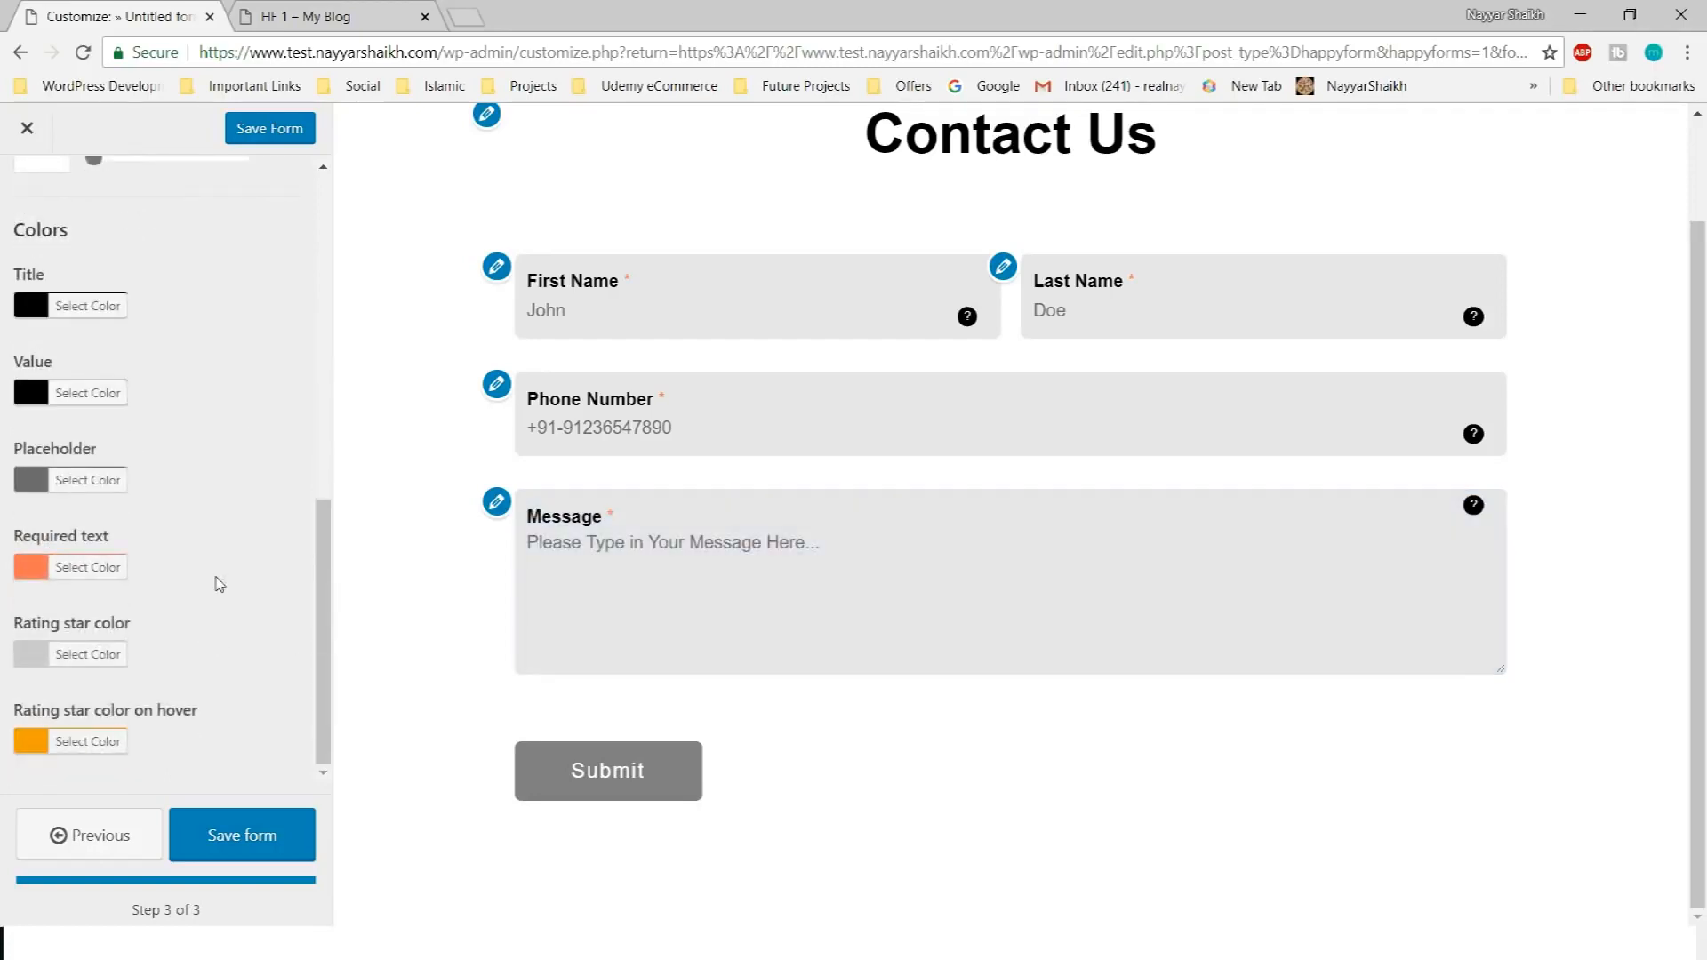
scroll(204, 582, up, 5)
scroll(181, 584, up, 3)
Open the Submit Button styling and toggle its border, leaving it shown
click(25, 195)
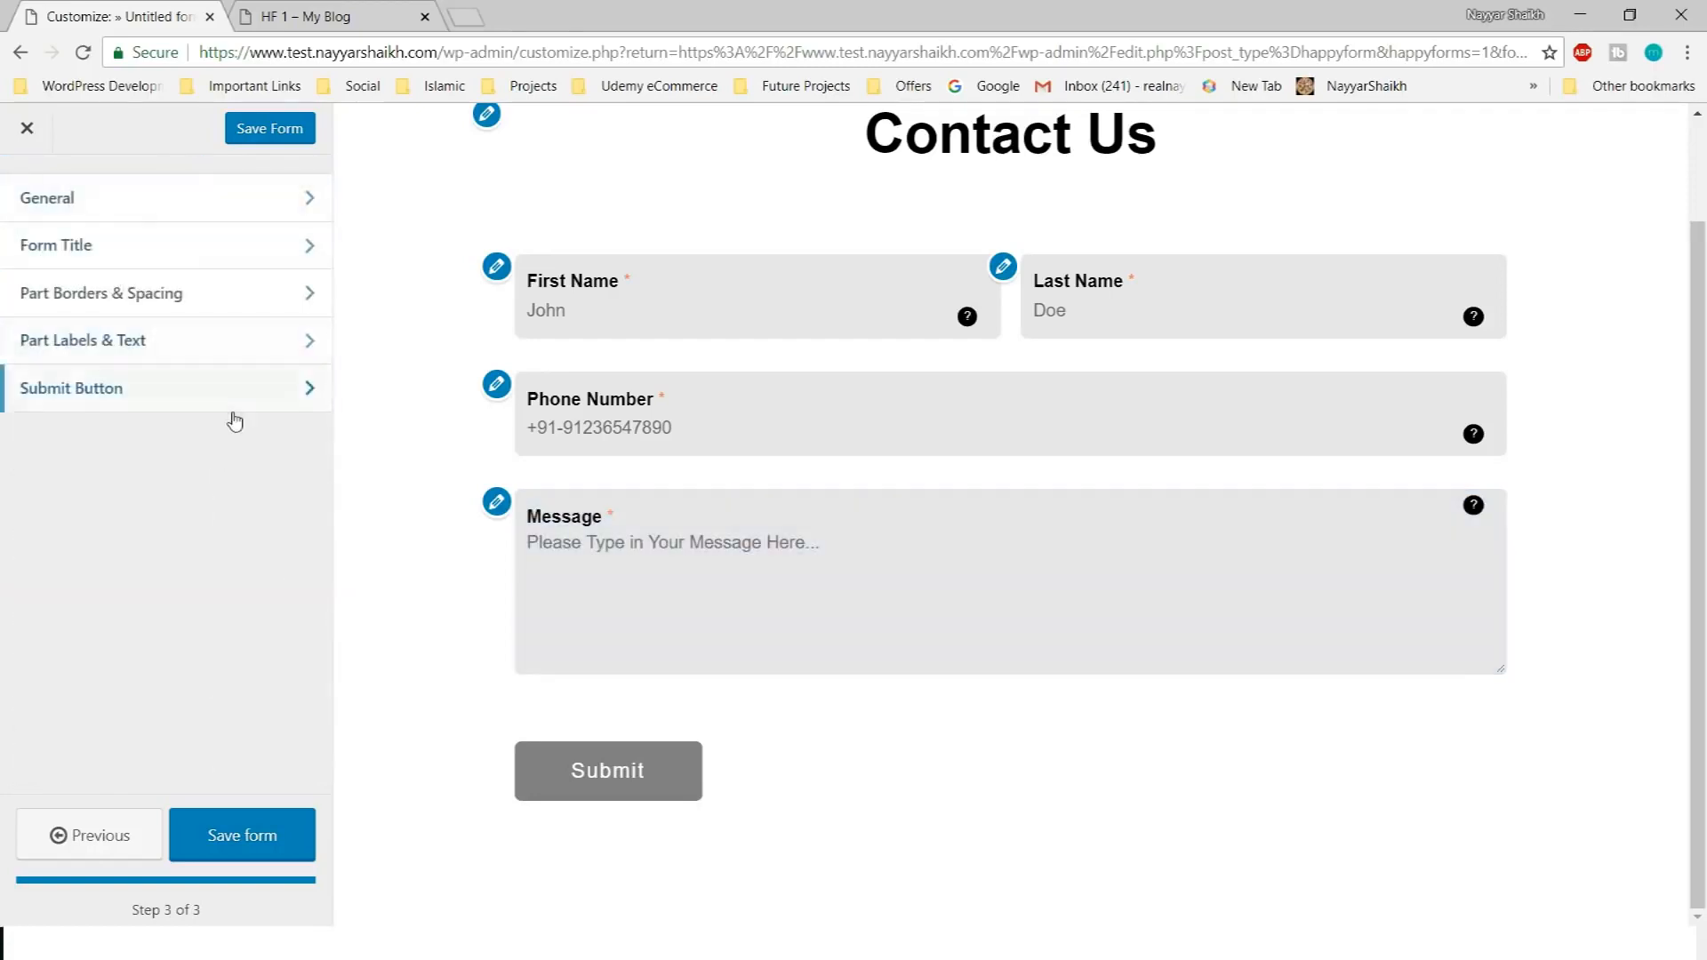
click(169, 388)
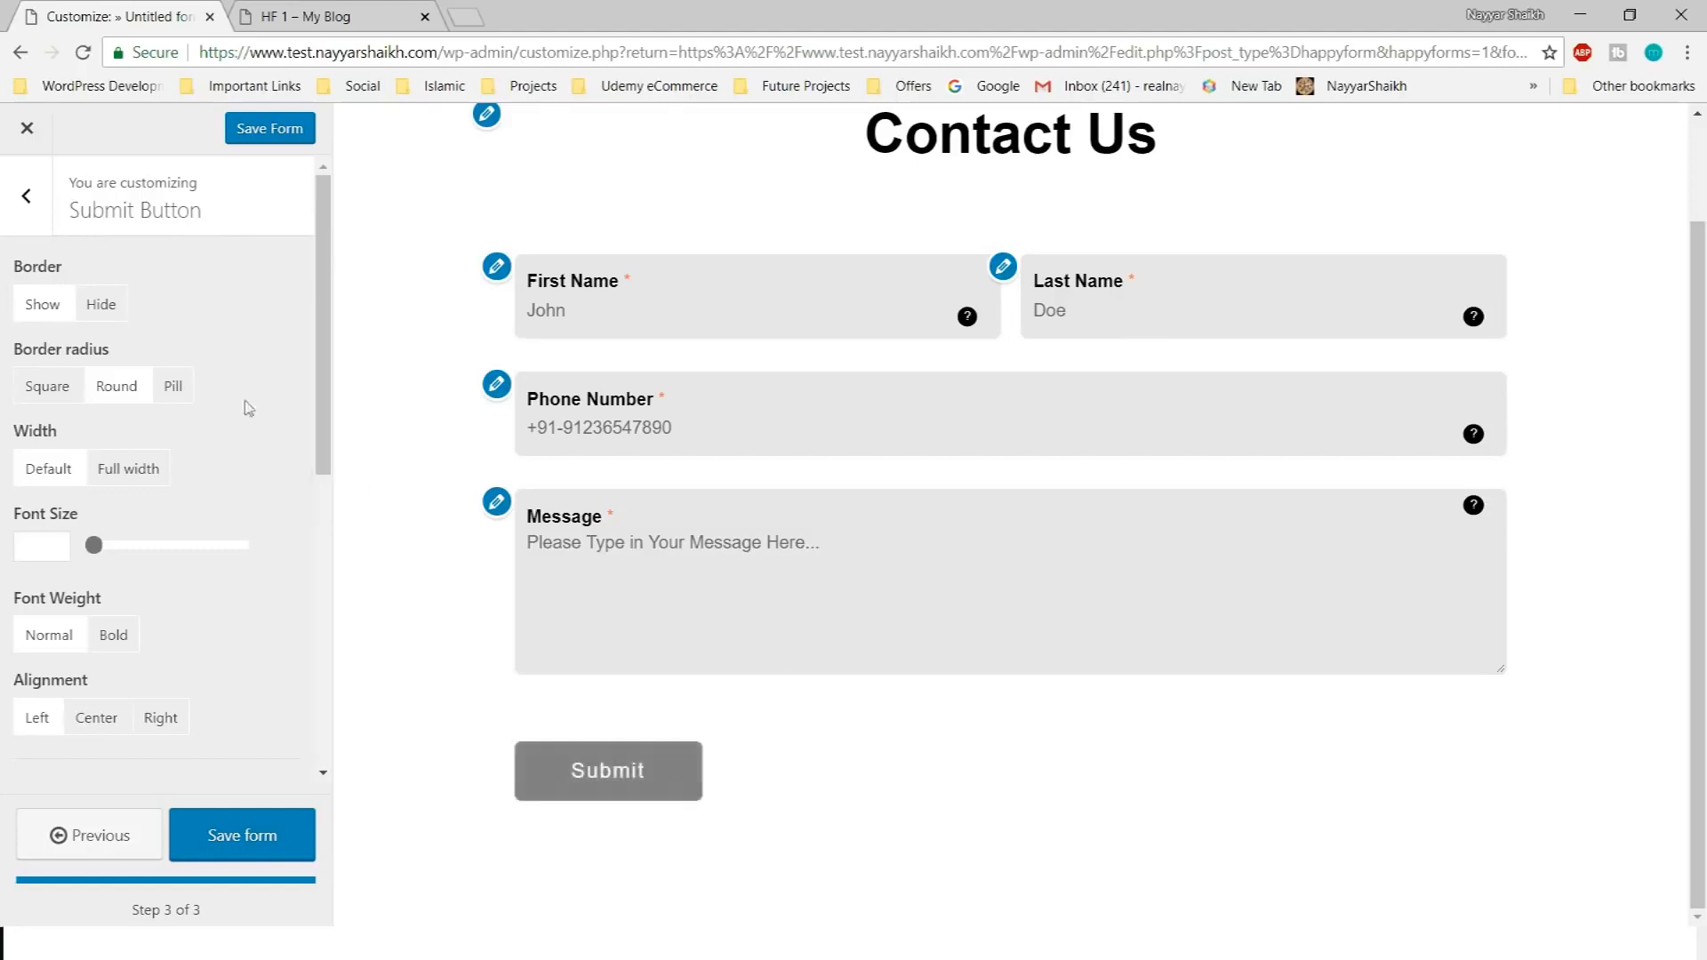
click(89, 307)
click(43, 306)
click(96, 306)
click(41, 307)
Set the Submit button width to Full width
scroll(258, 458, down, 1)
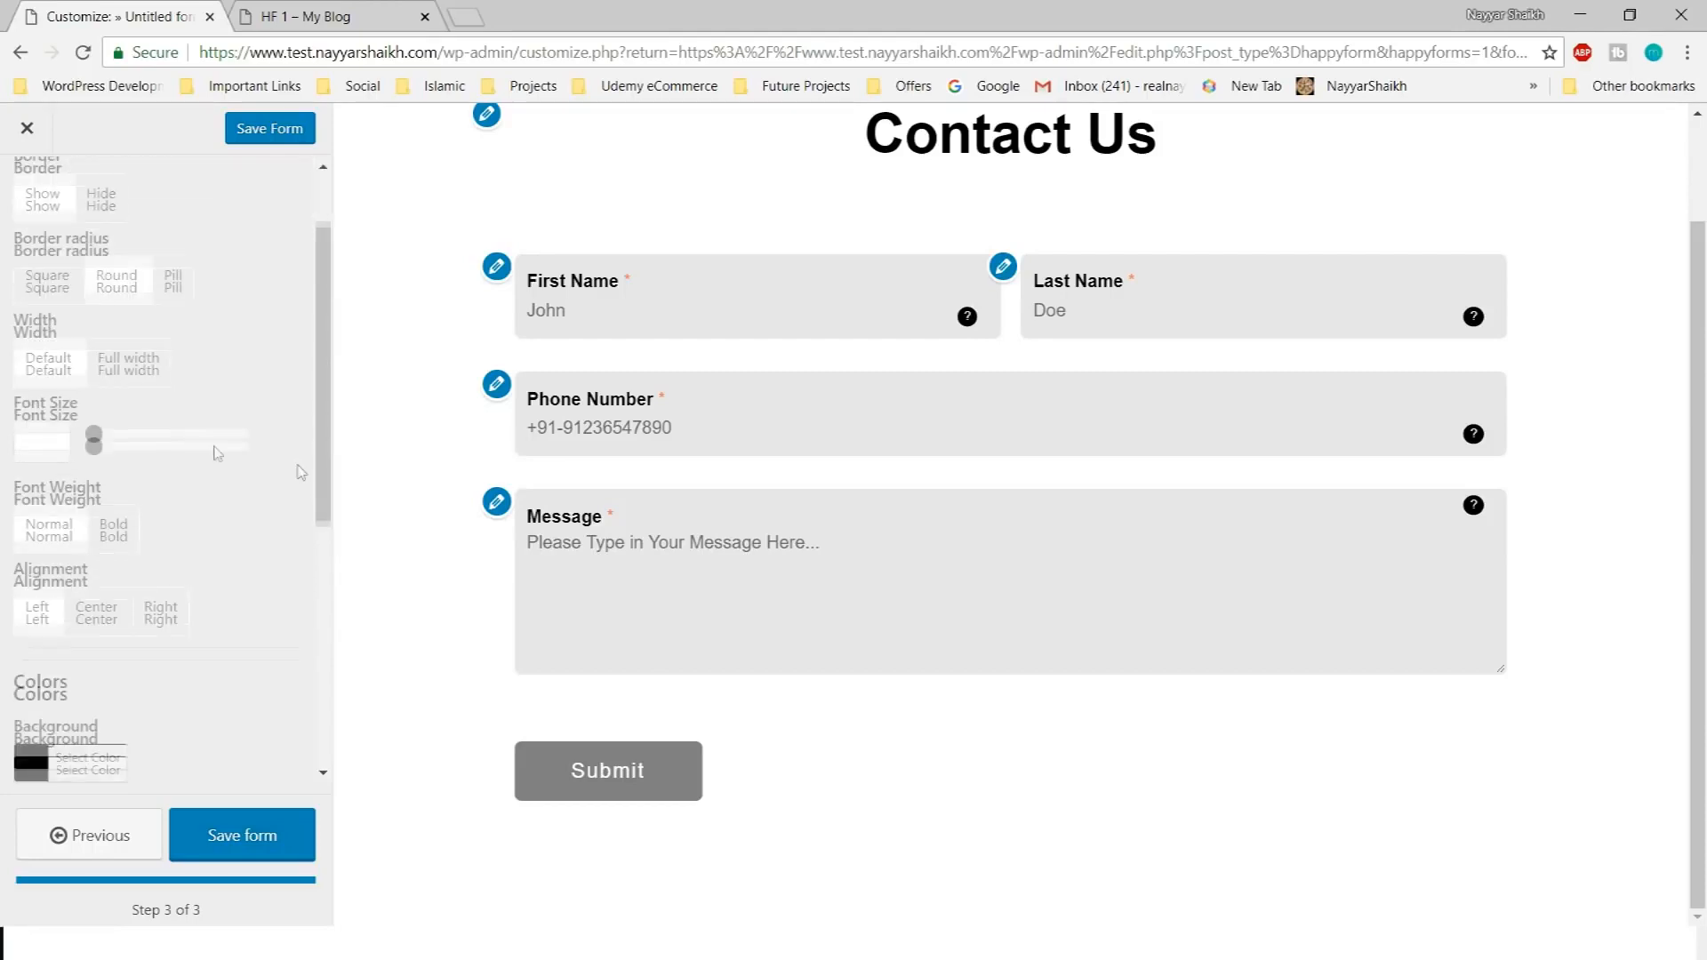
click(152, 368)
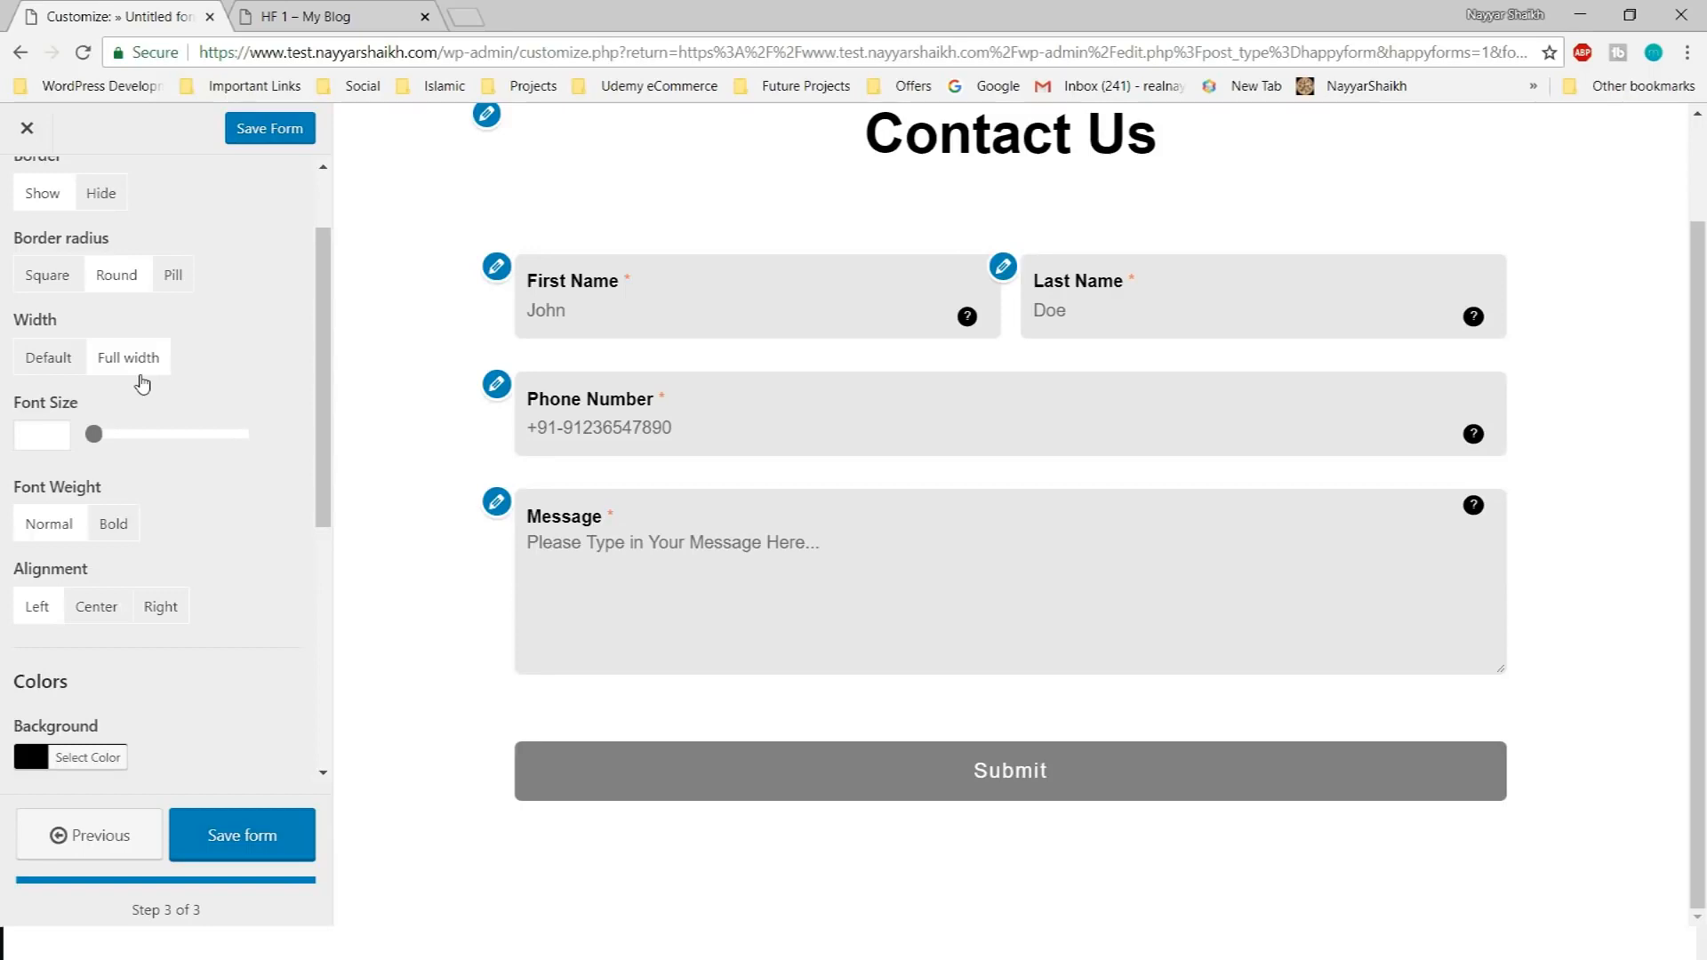
click(72, 368)
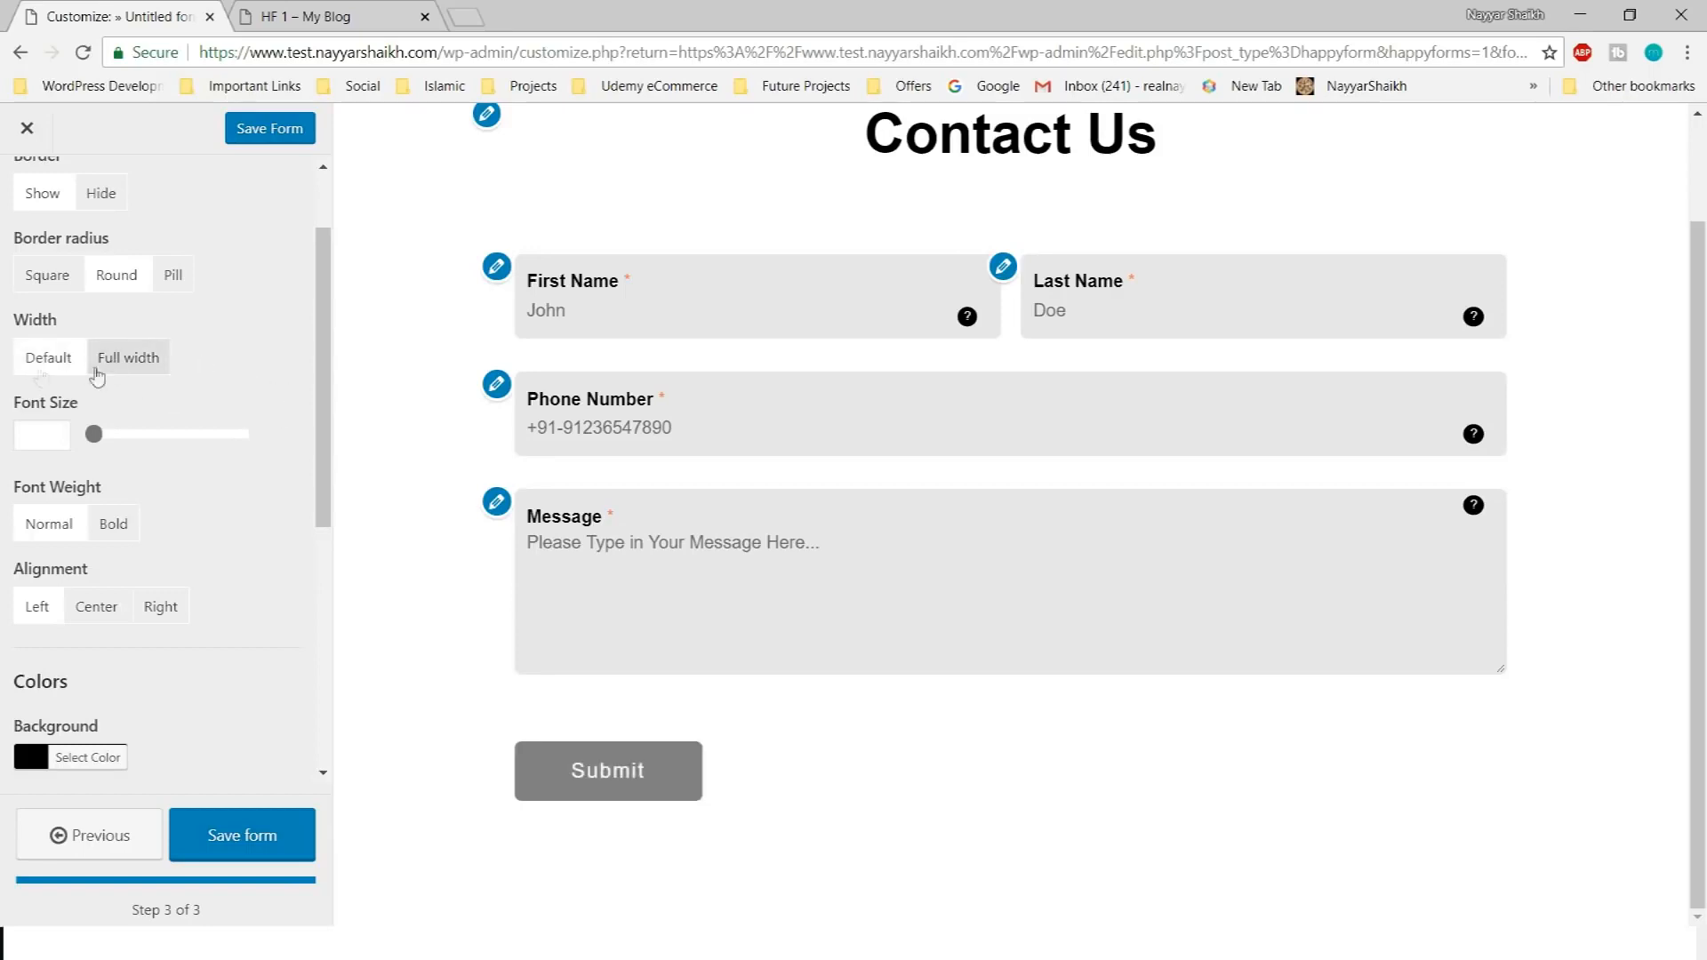
click(114, 379)
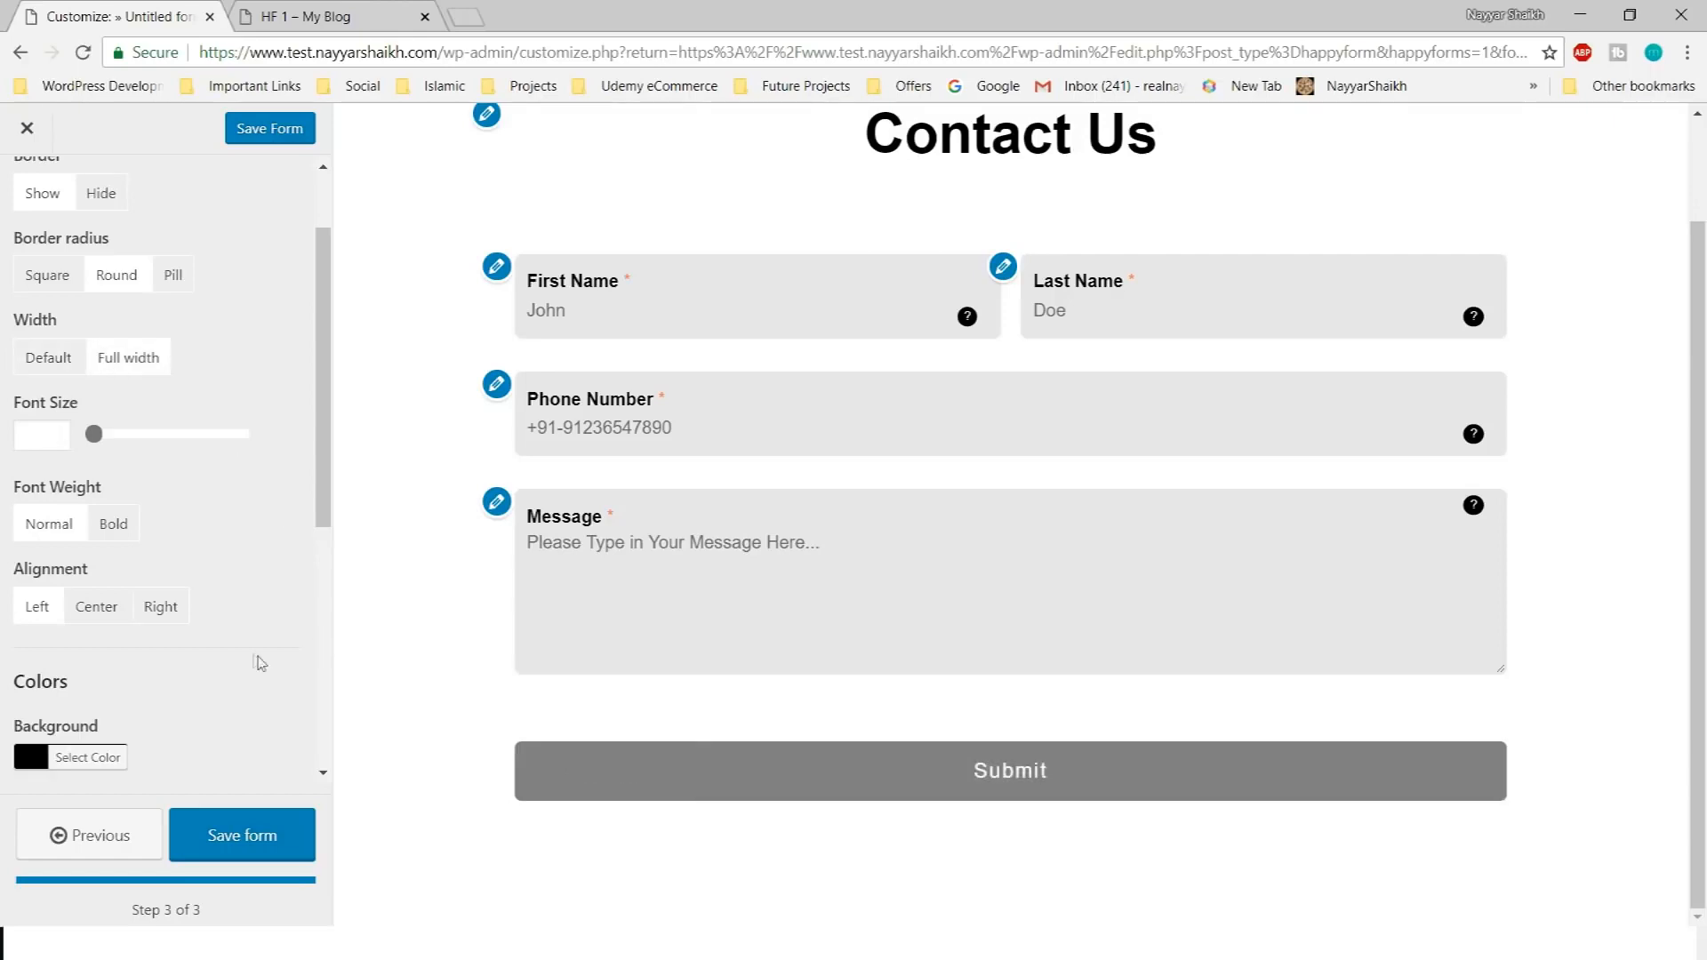
scroll(285, 533, down, 5)
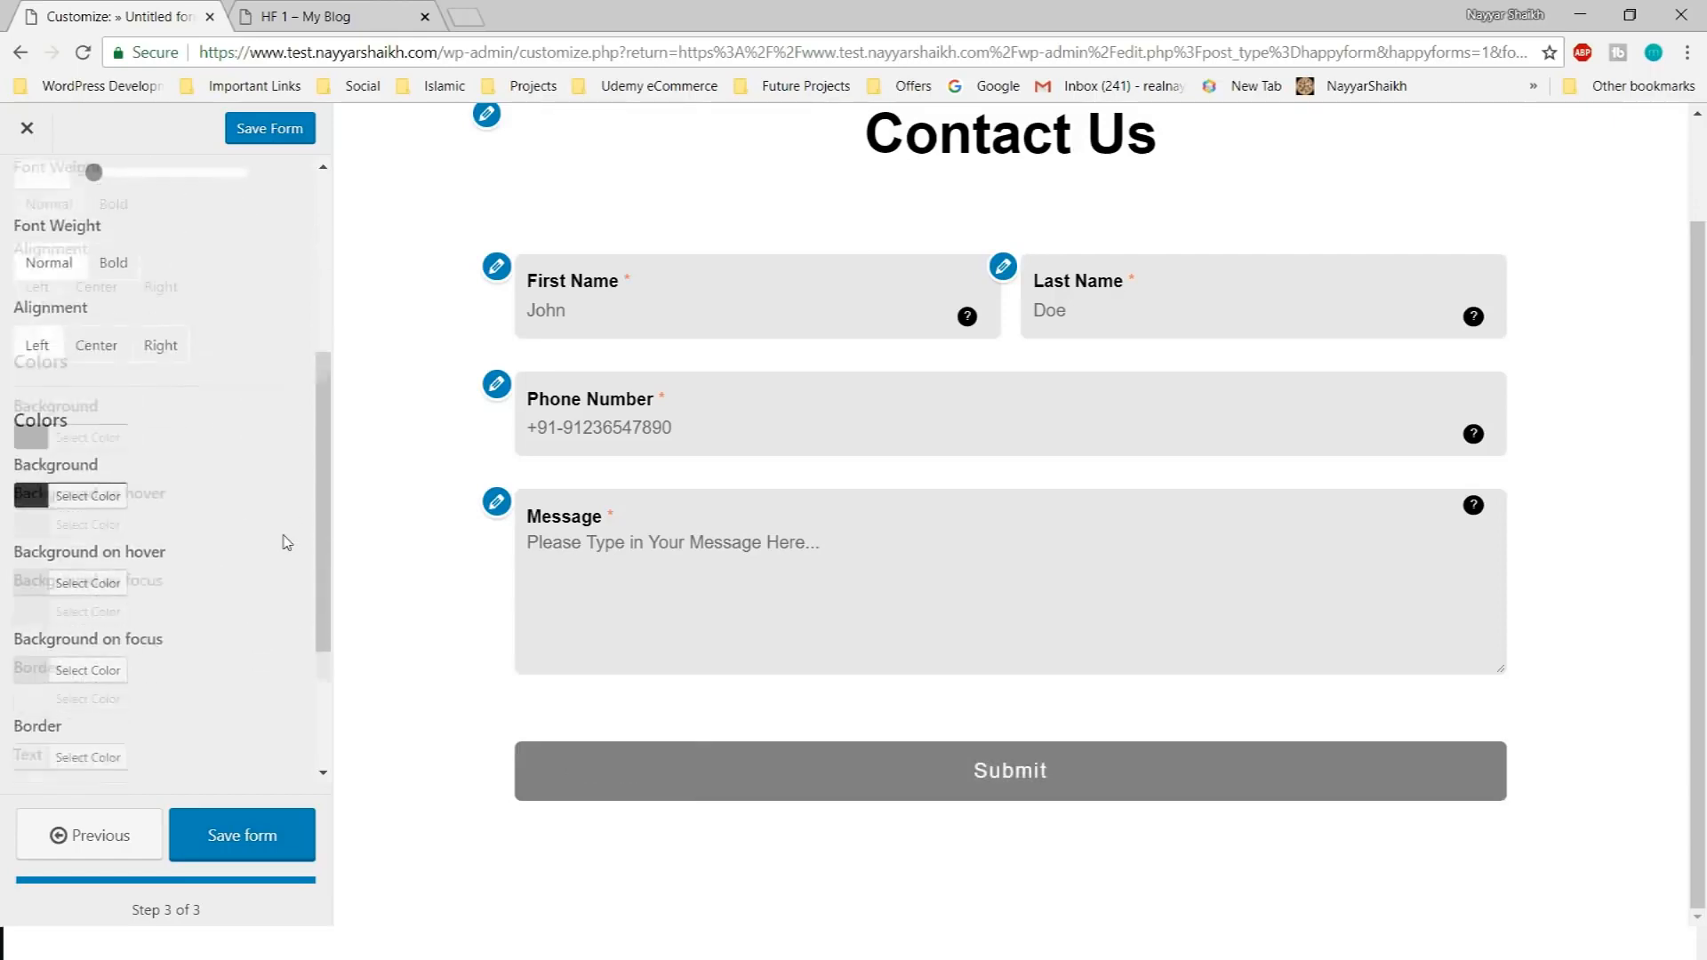
scroll(214, 511, up, 2)
scroll(54, 454, down, 3)
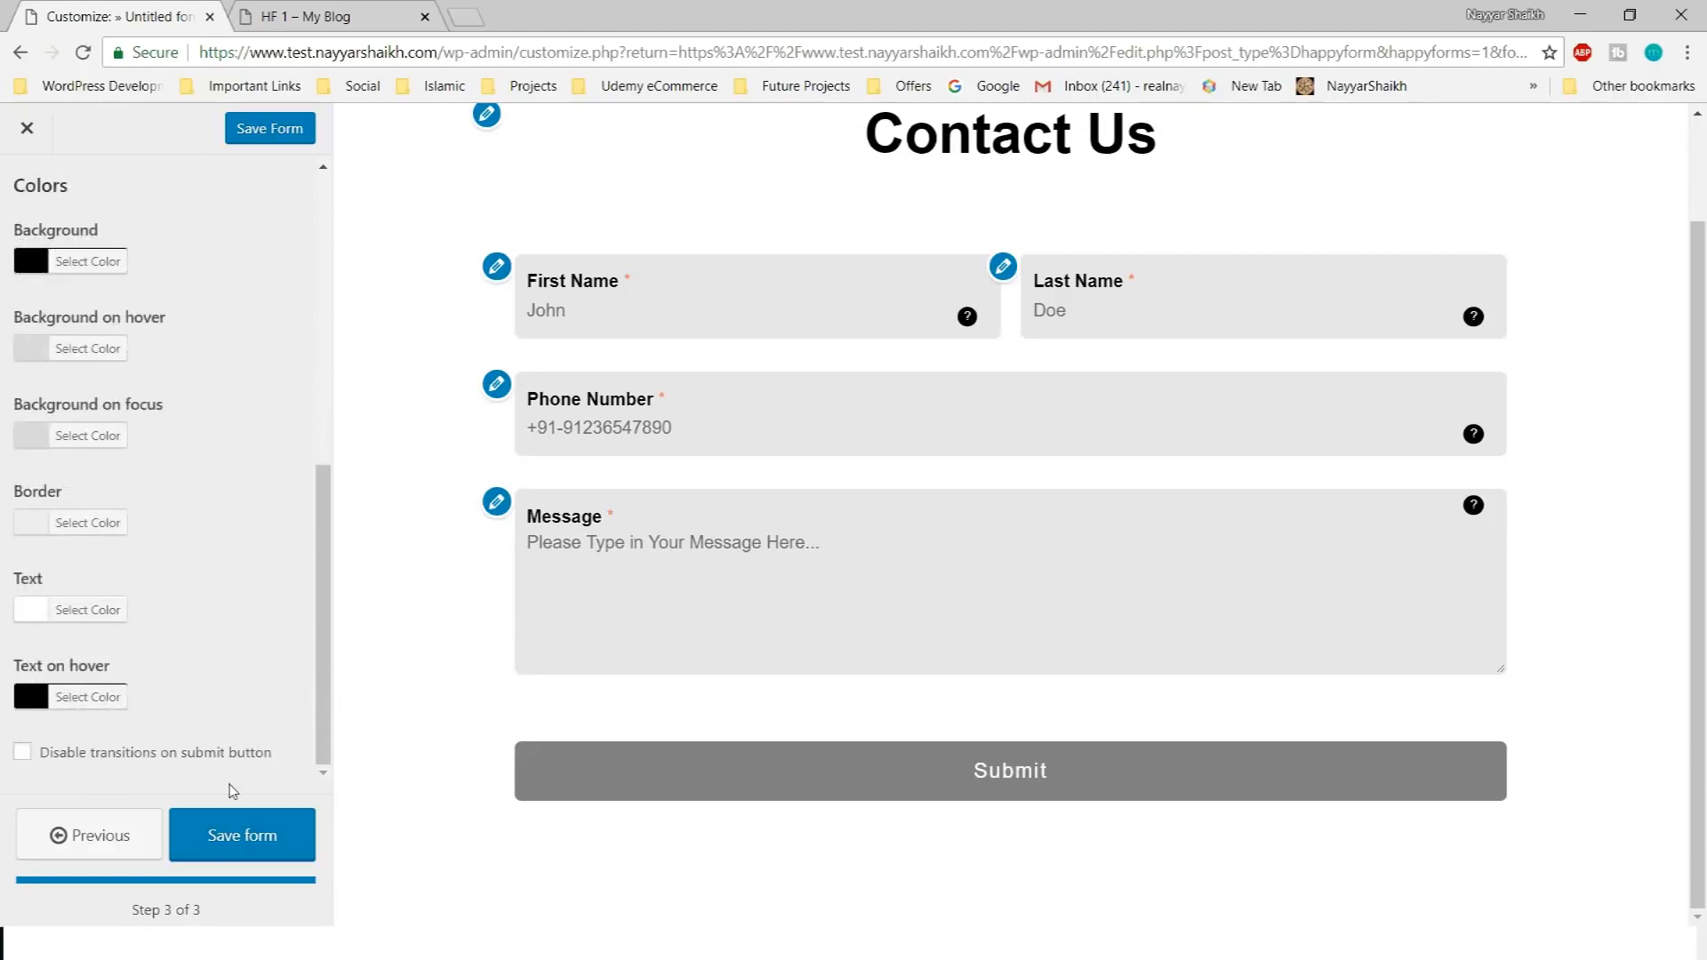
scroll(255, 754, up, 10)
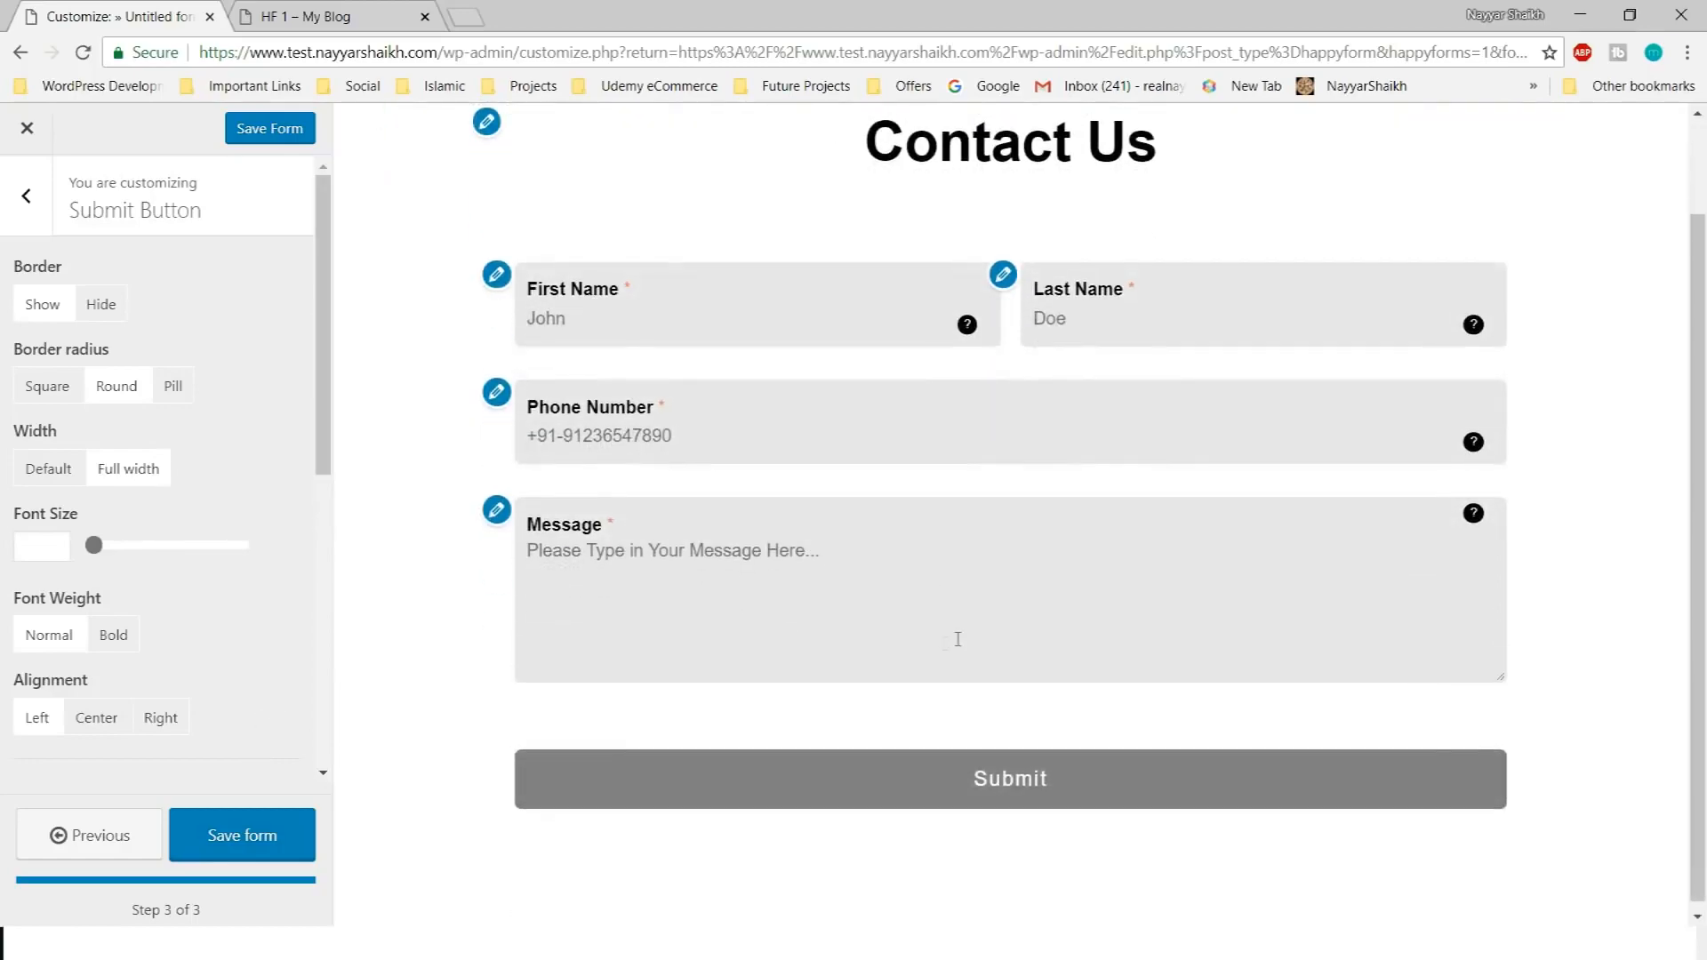
scroll(230, 665, down, 10)
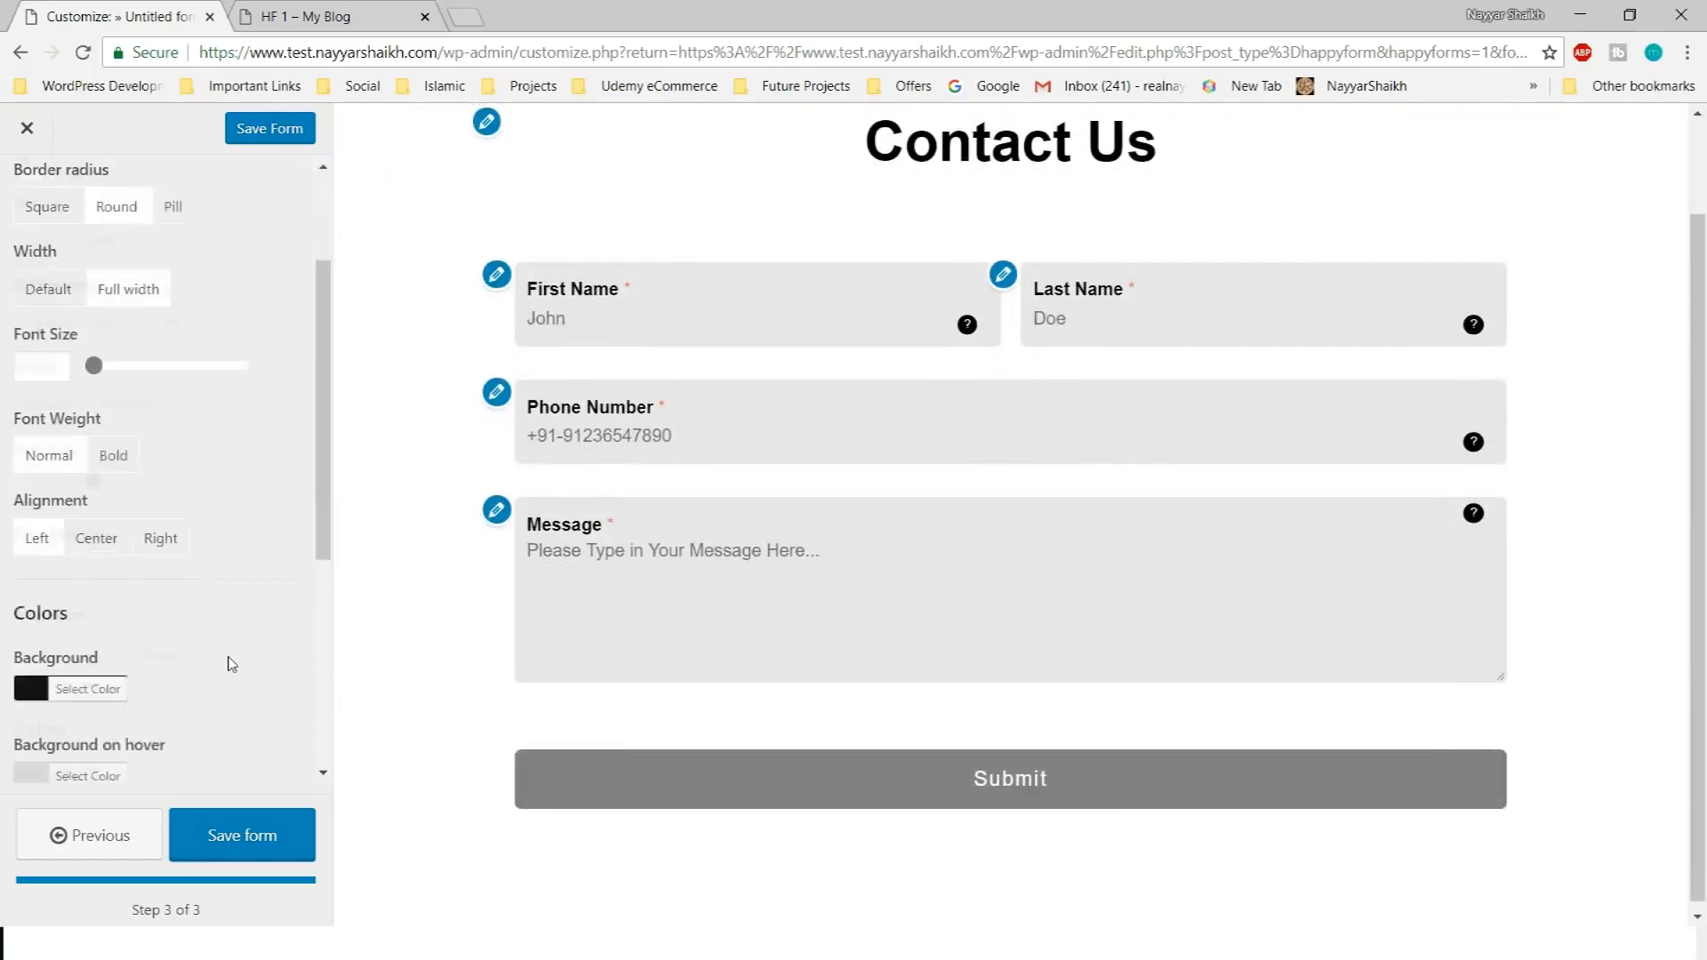
Save the form and copy the Contact Us shortcode [happyforms id="88" /] from All Forms
click(257, 843)
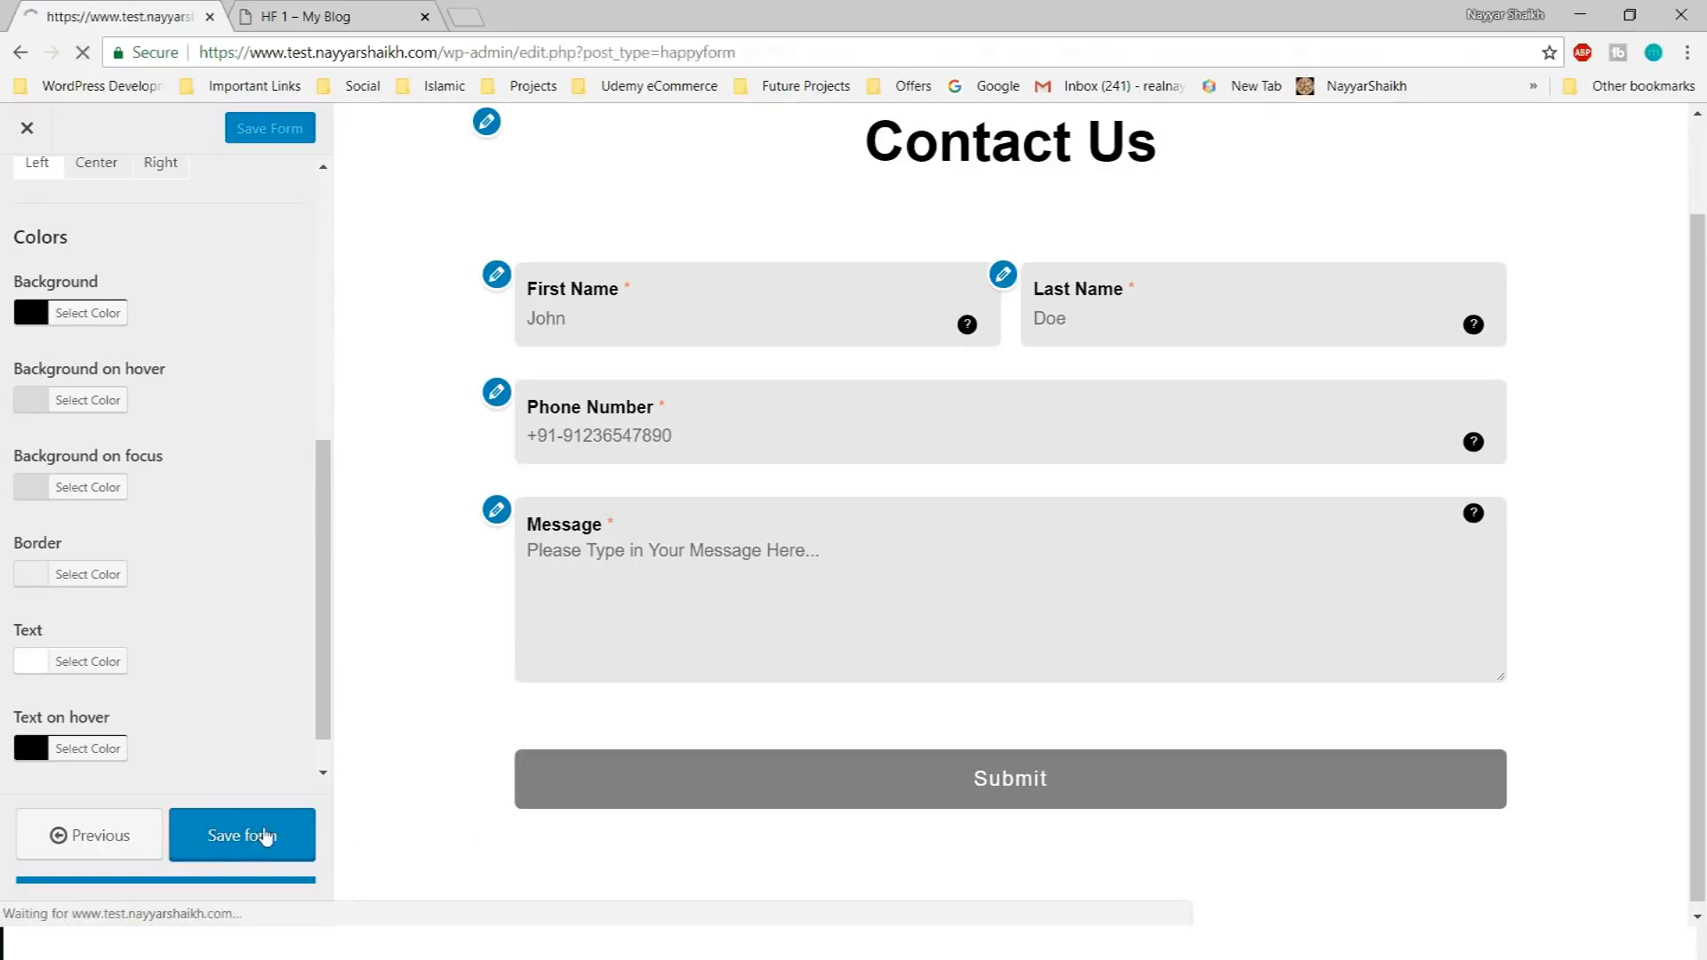
scroll(646, 747, down, 4)
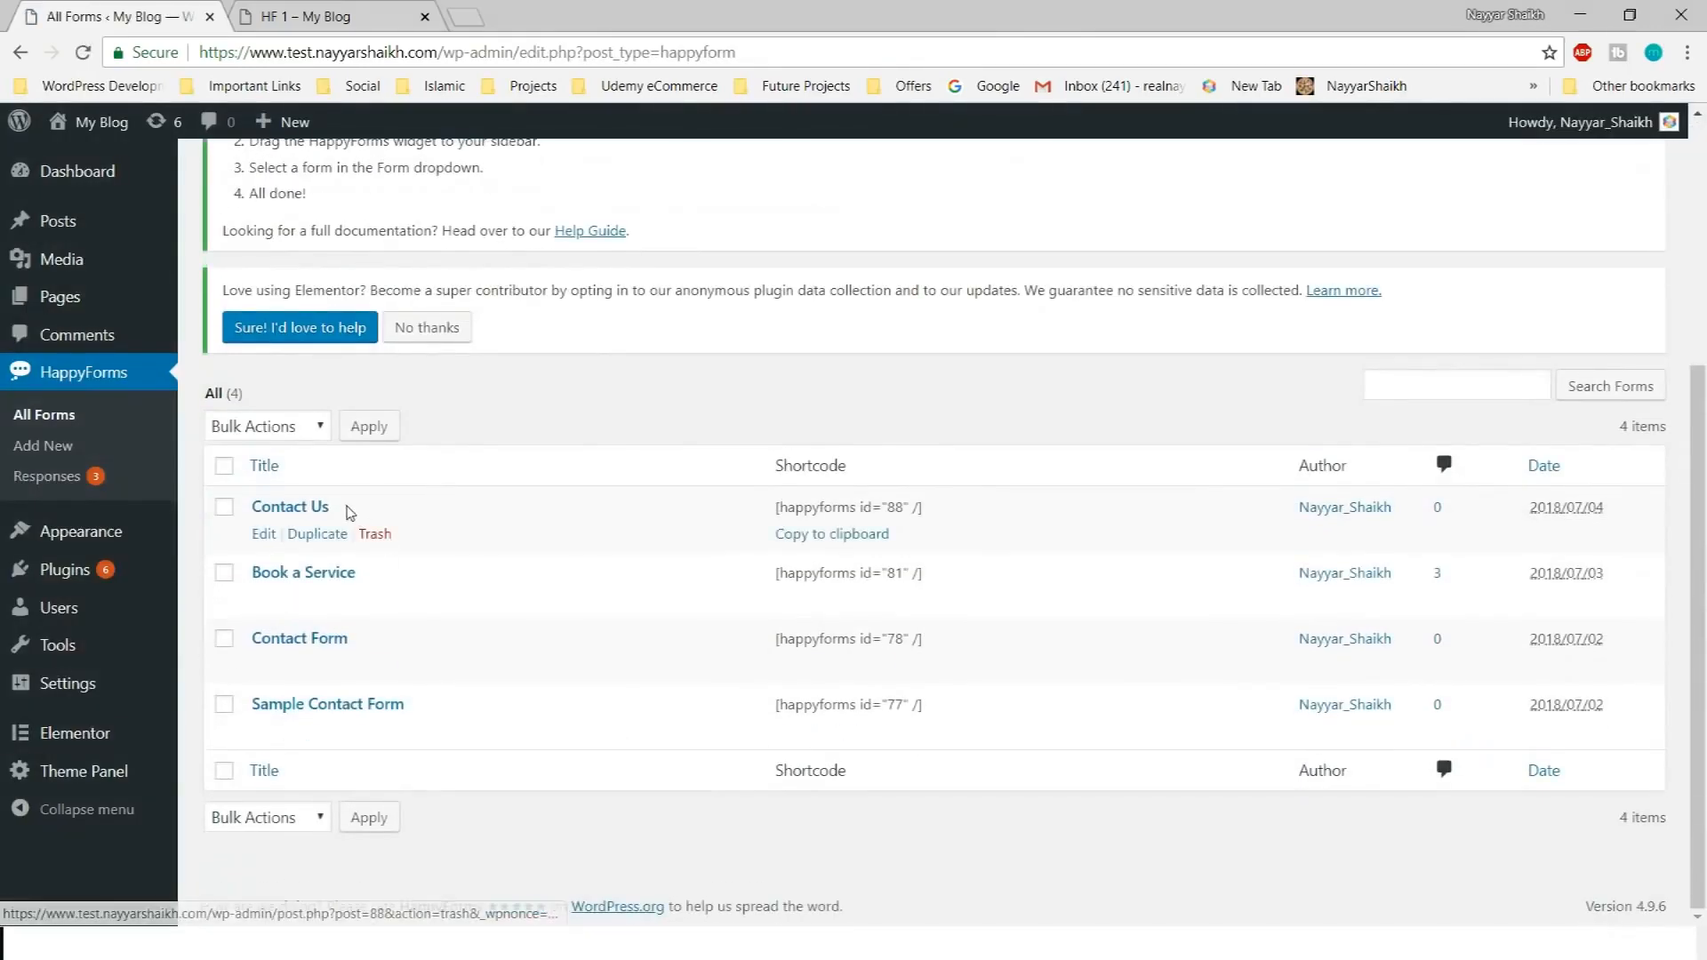
drag(266, 496, 250, 499)
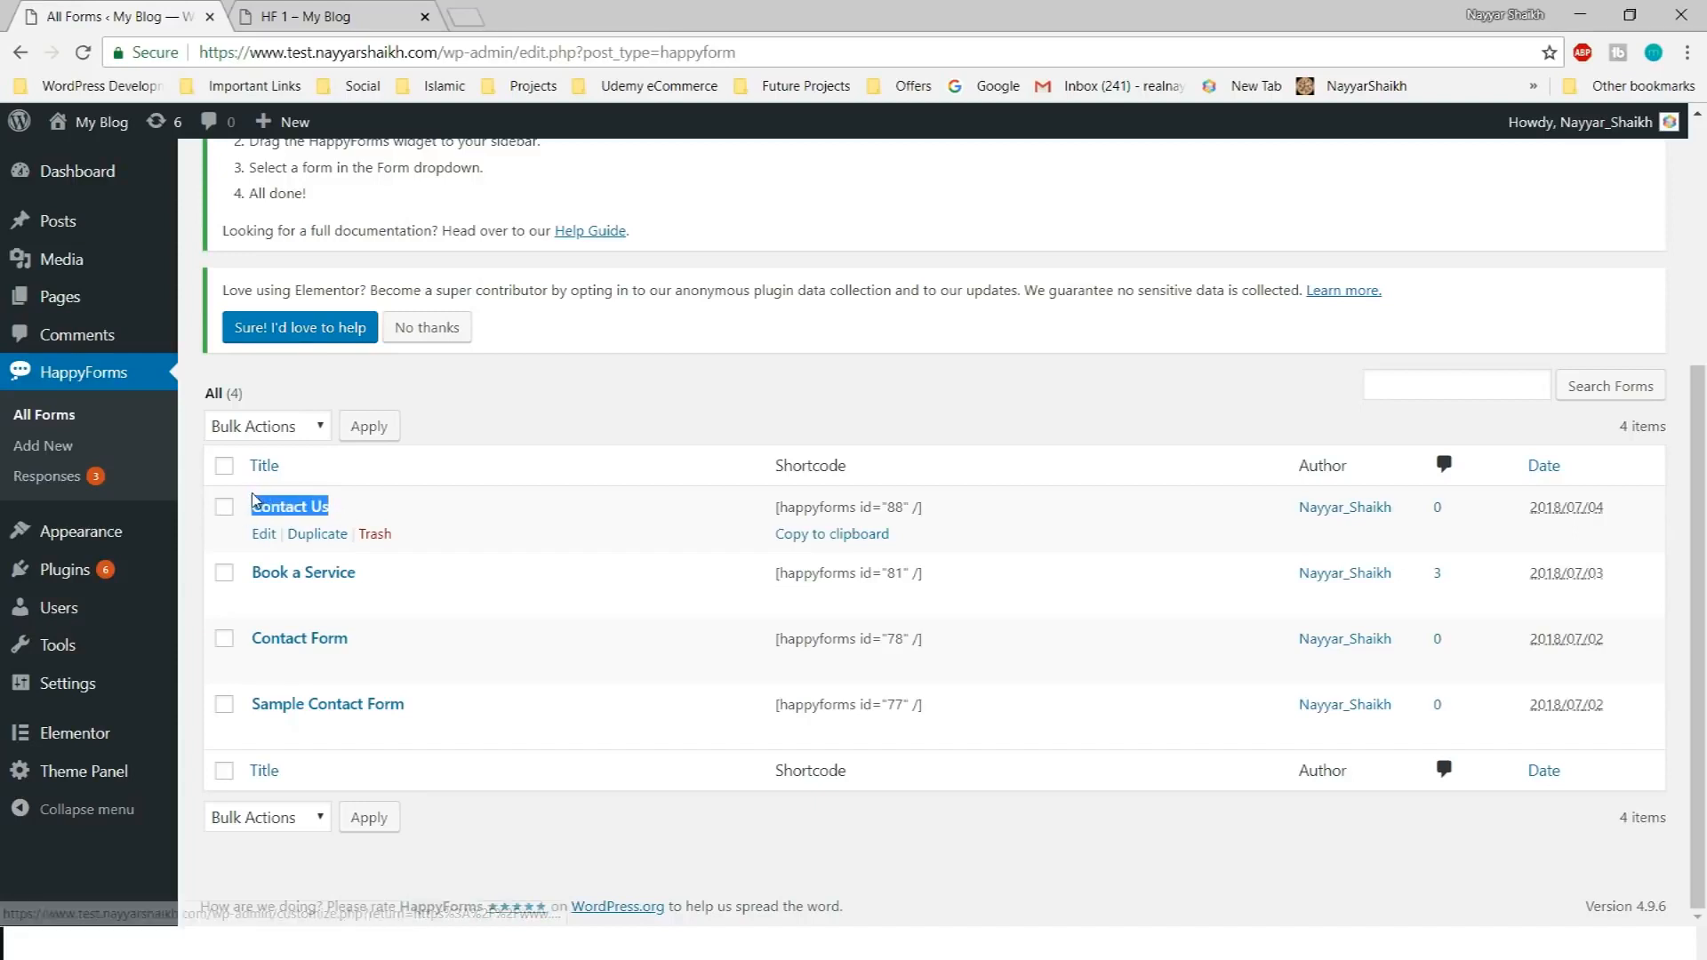
click(368, 496)
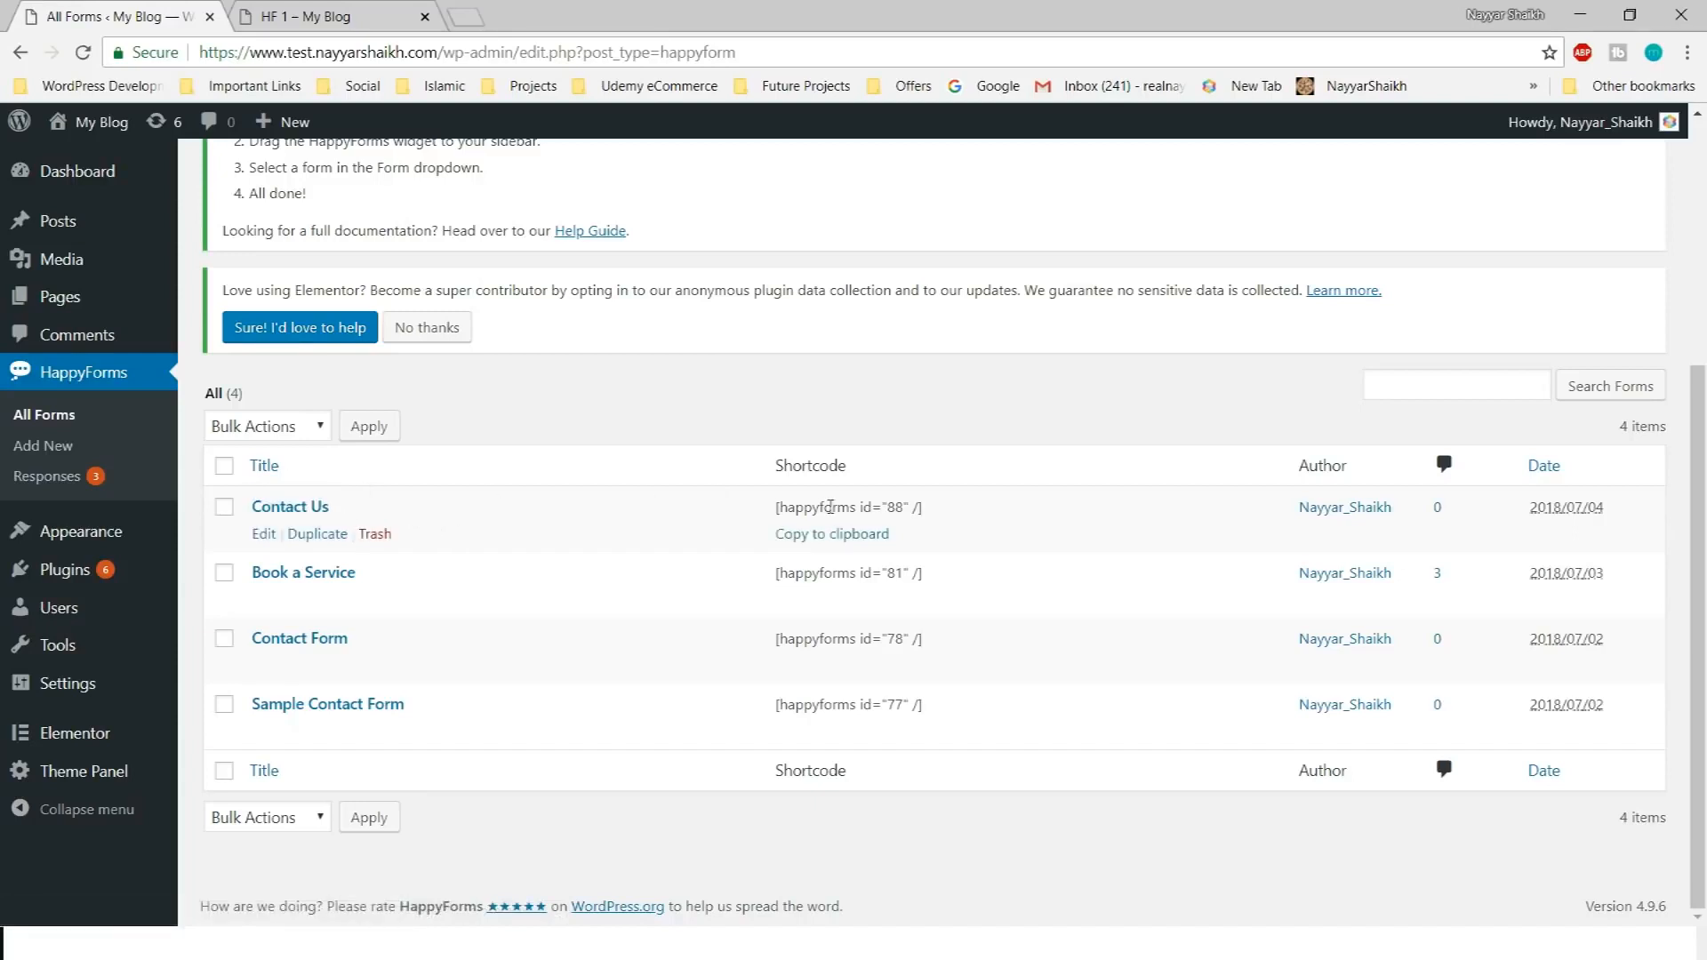
drag(771, 507, 958, 506)
click(836, 544)
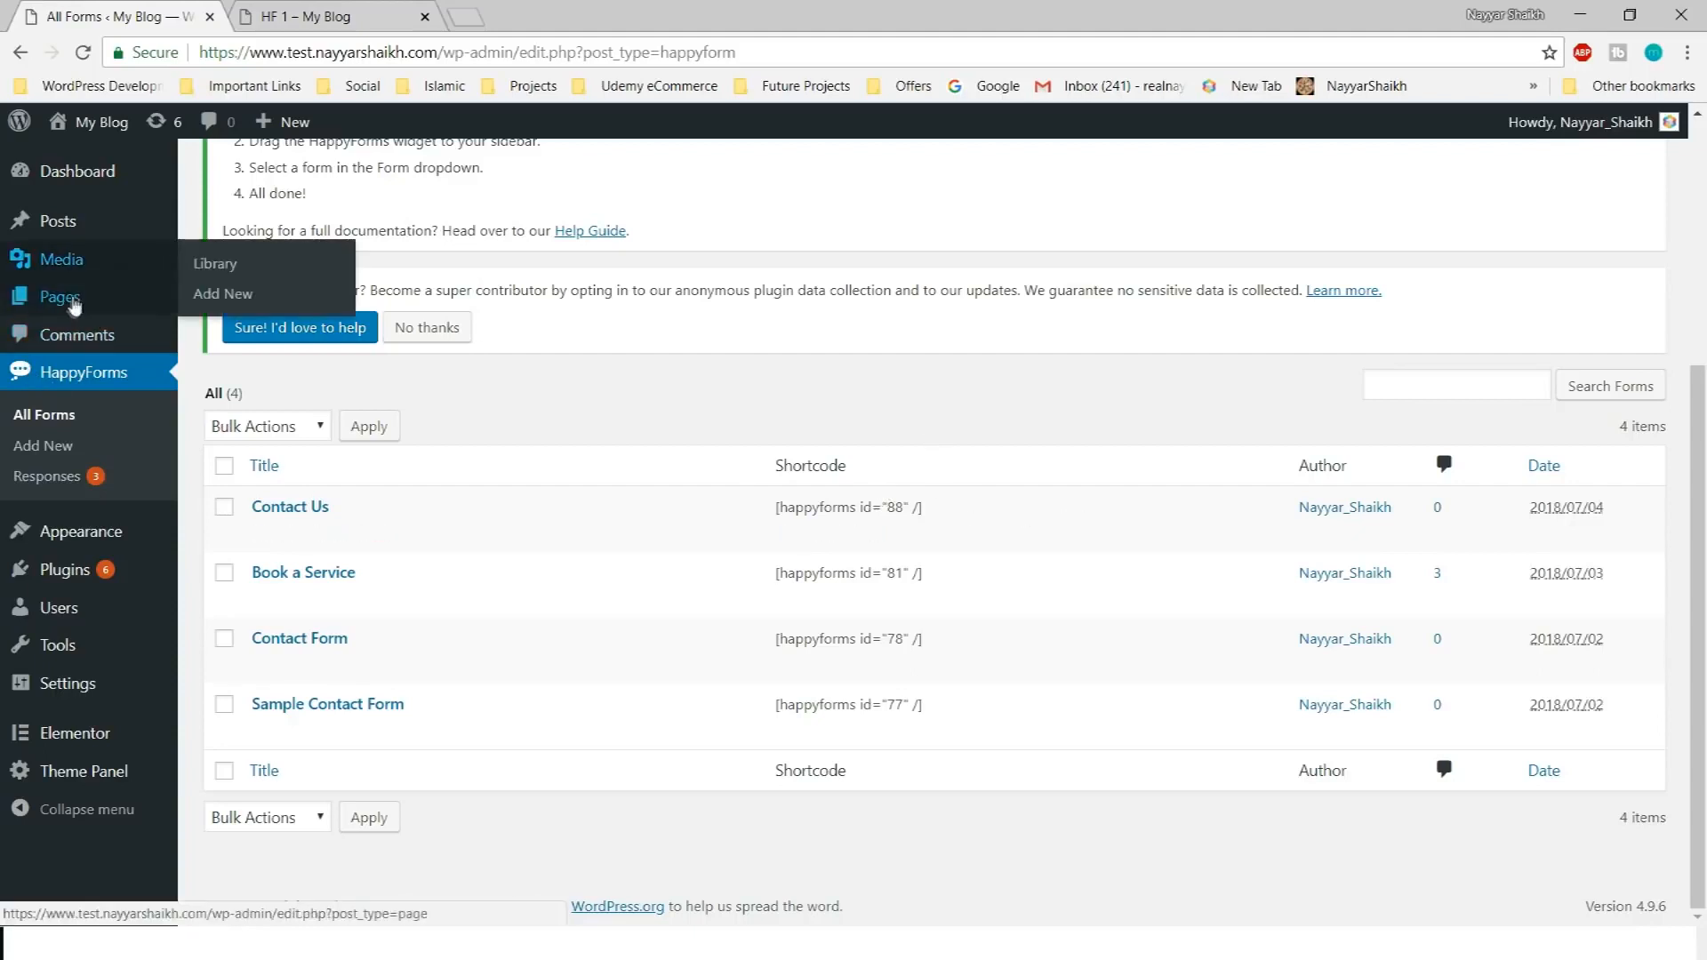
mouse_move(60, 298)
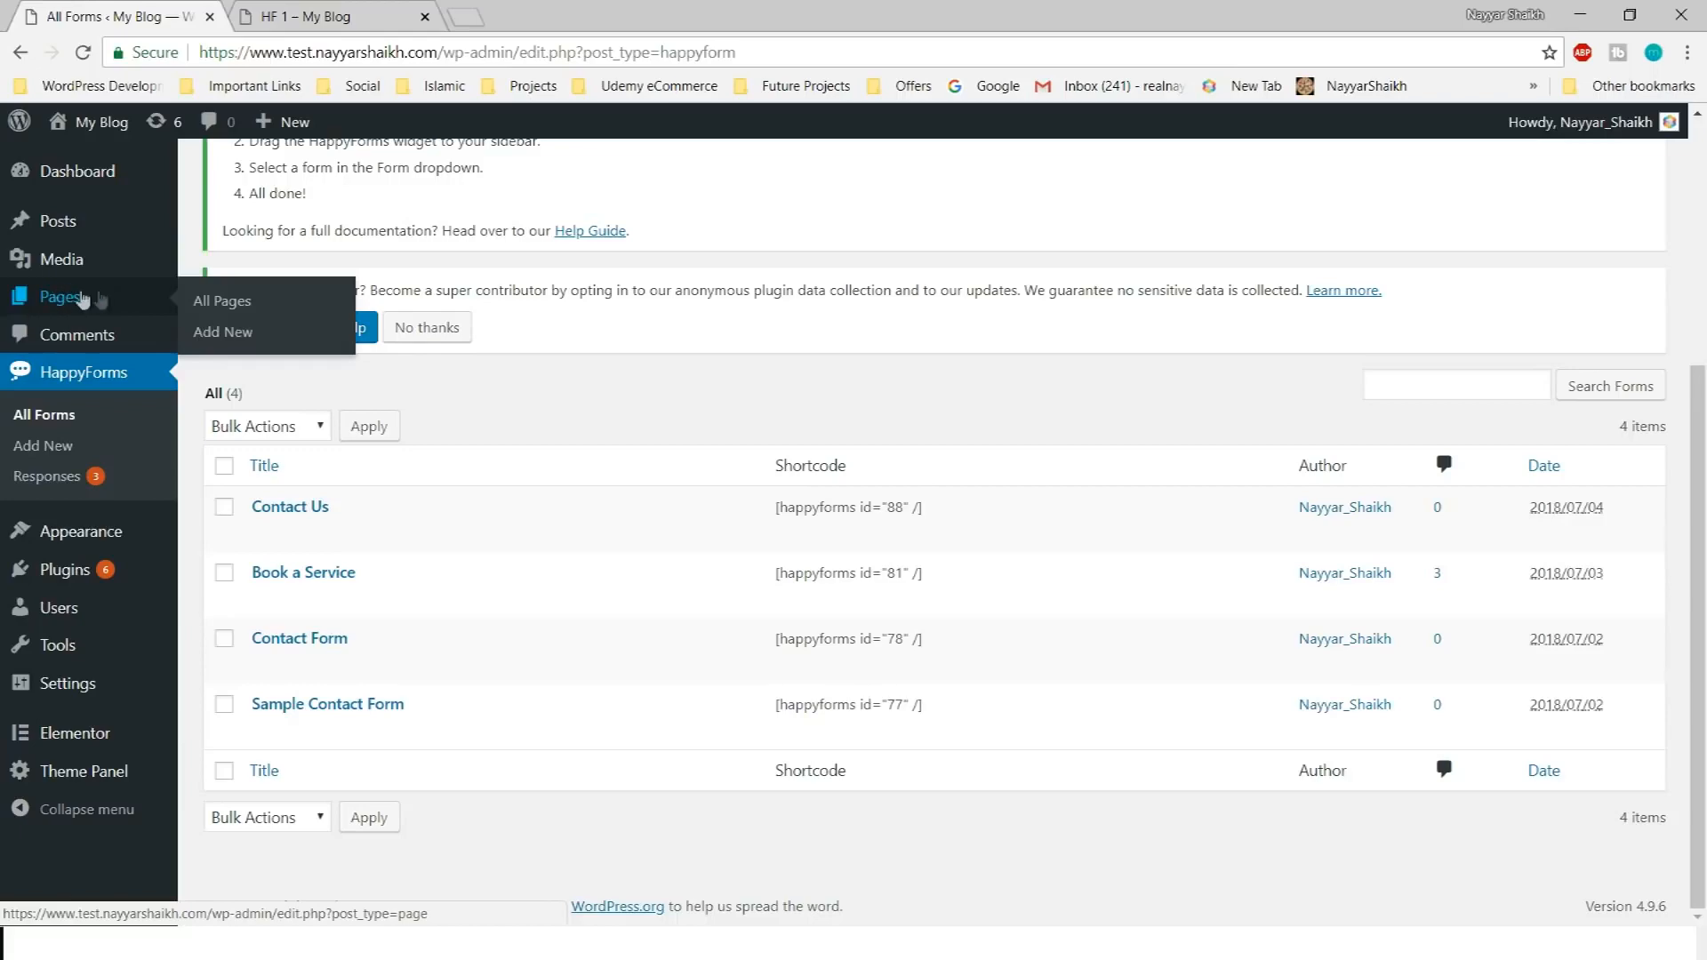
Create a new page titled Contact Us and publish it
click(230, 346)
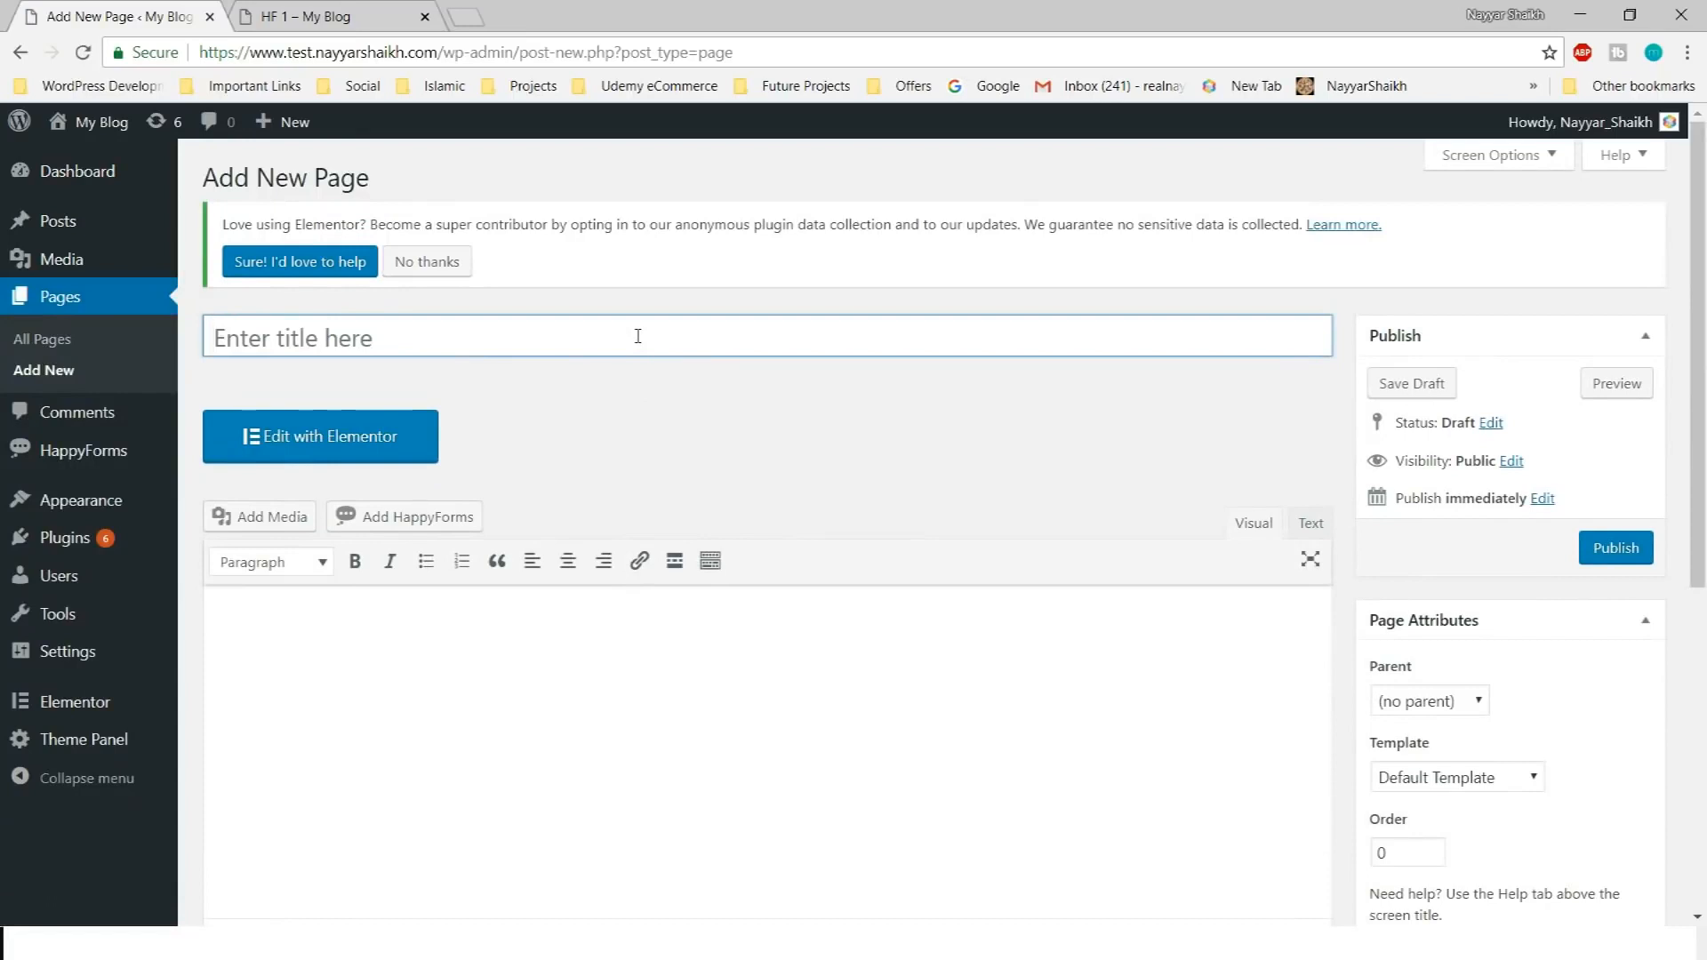
text(Contact Us)
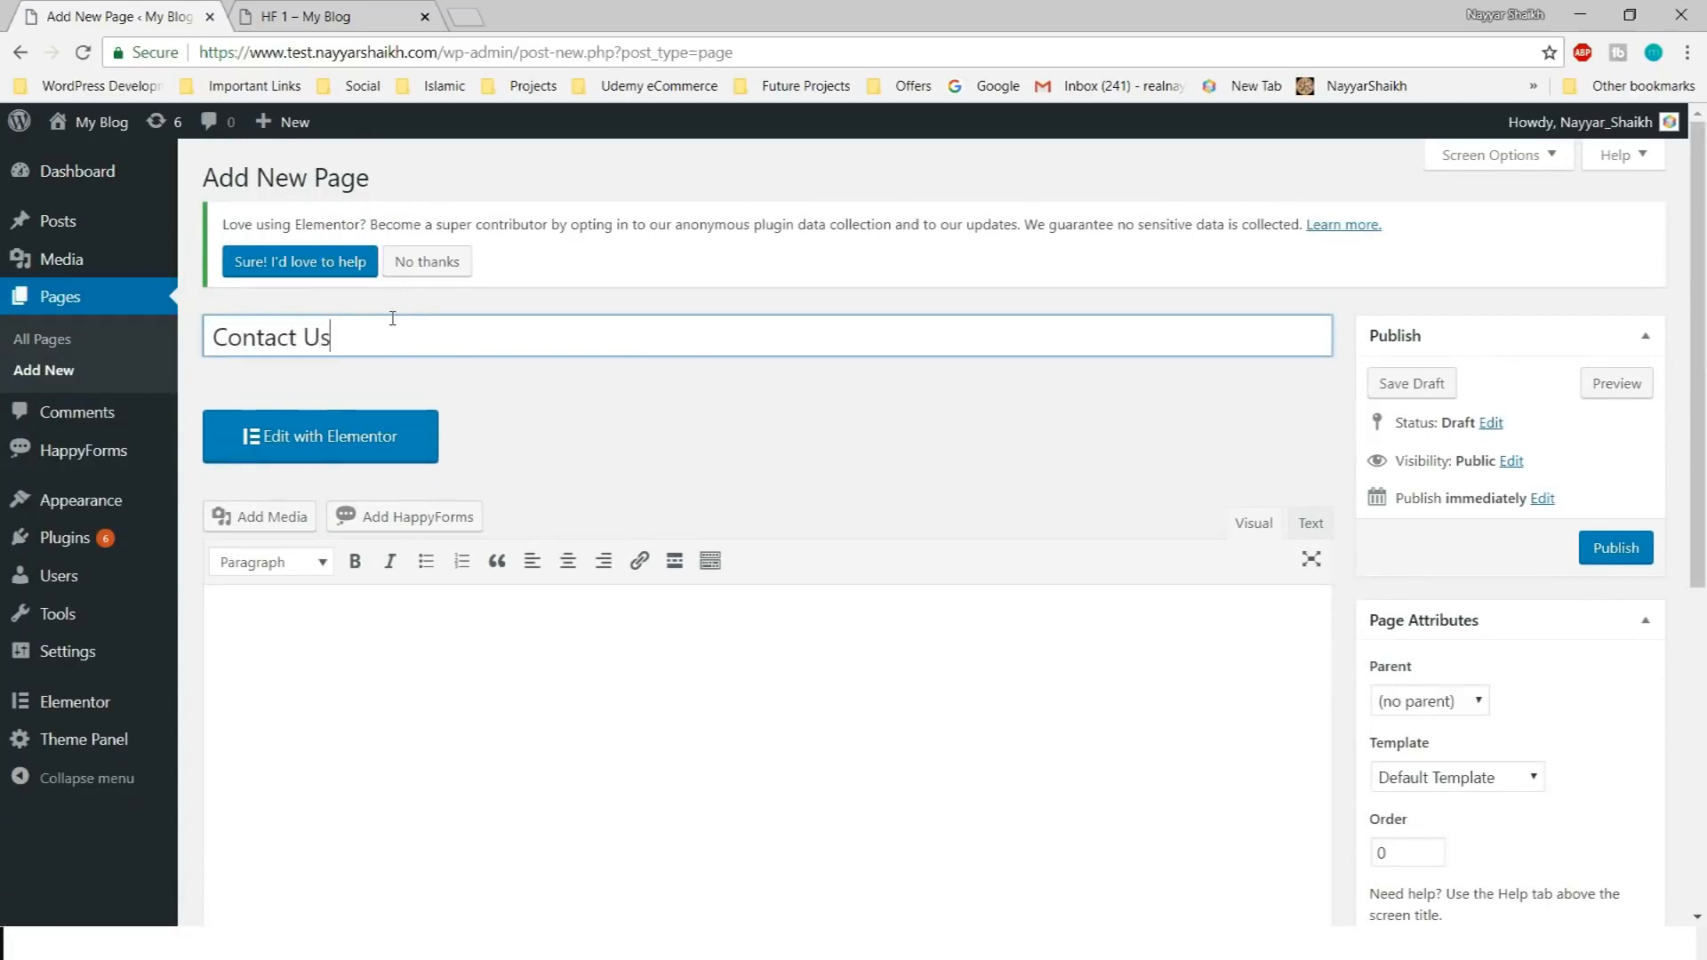
click(1600, 547)
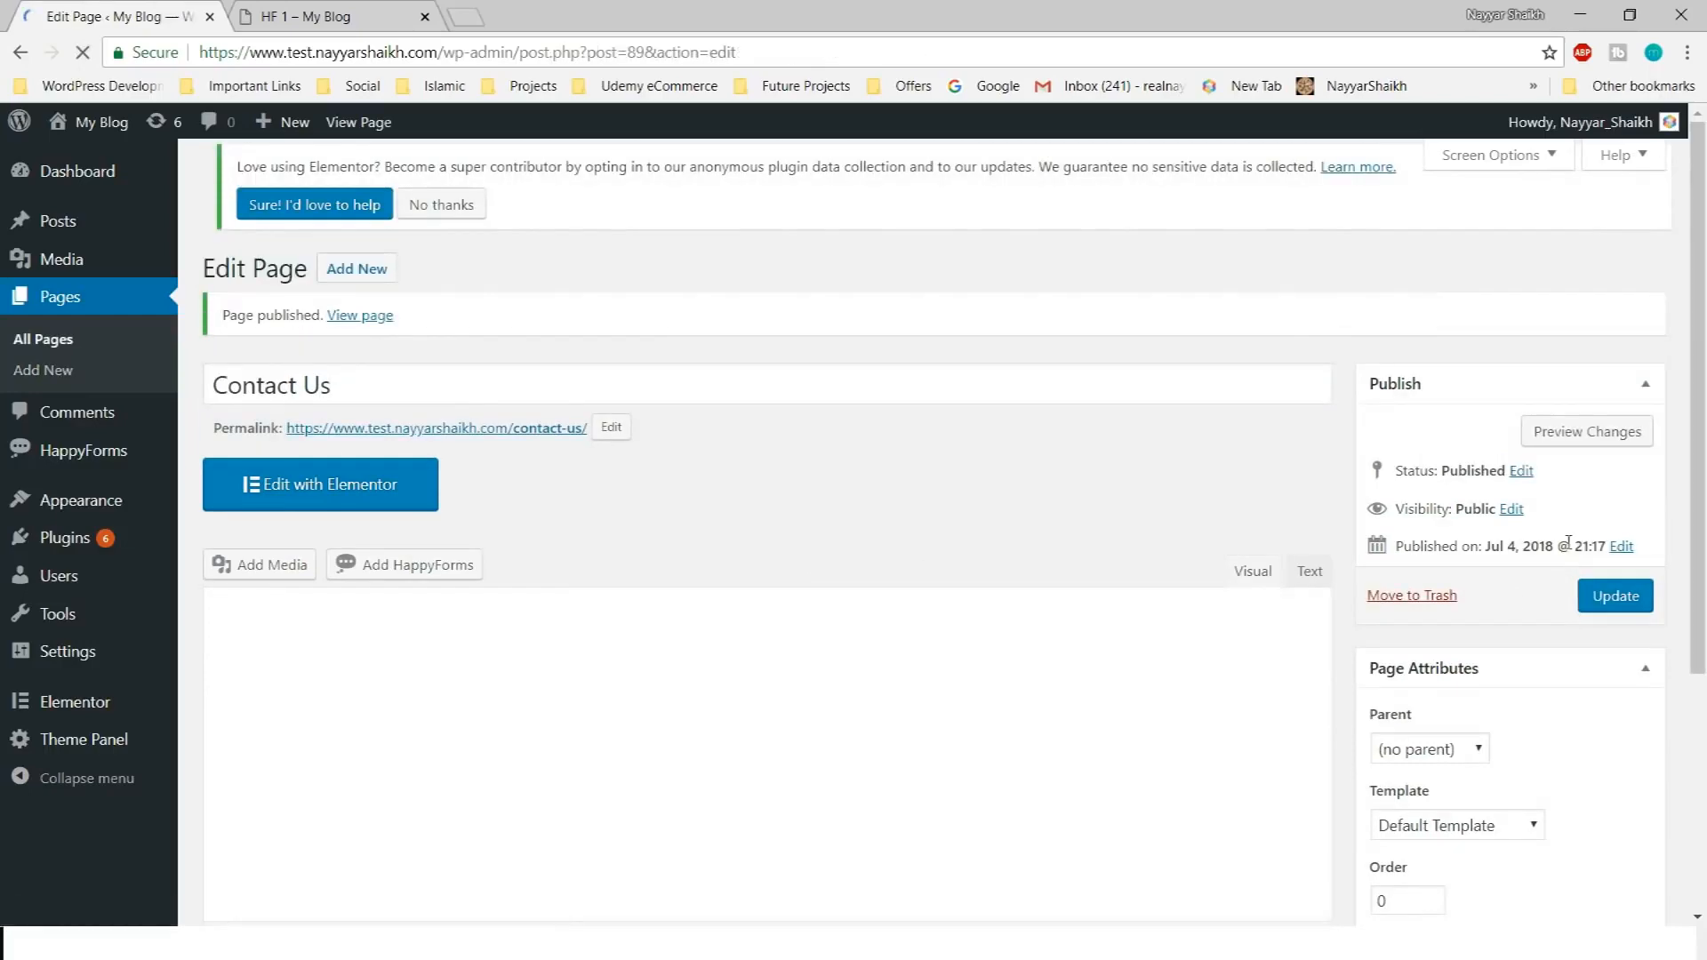
Set the page's OceanWP Content Layout to Full Width and update the page
scroll(765, 562, down, 9)
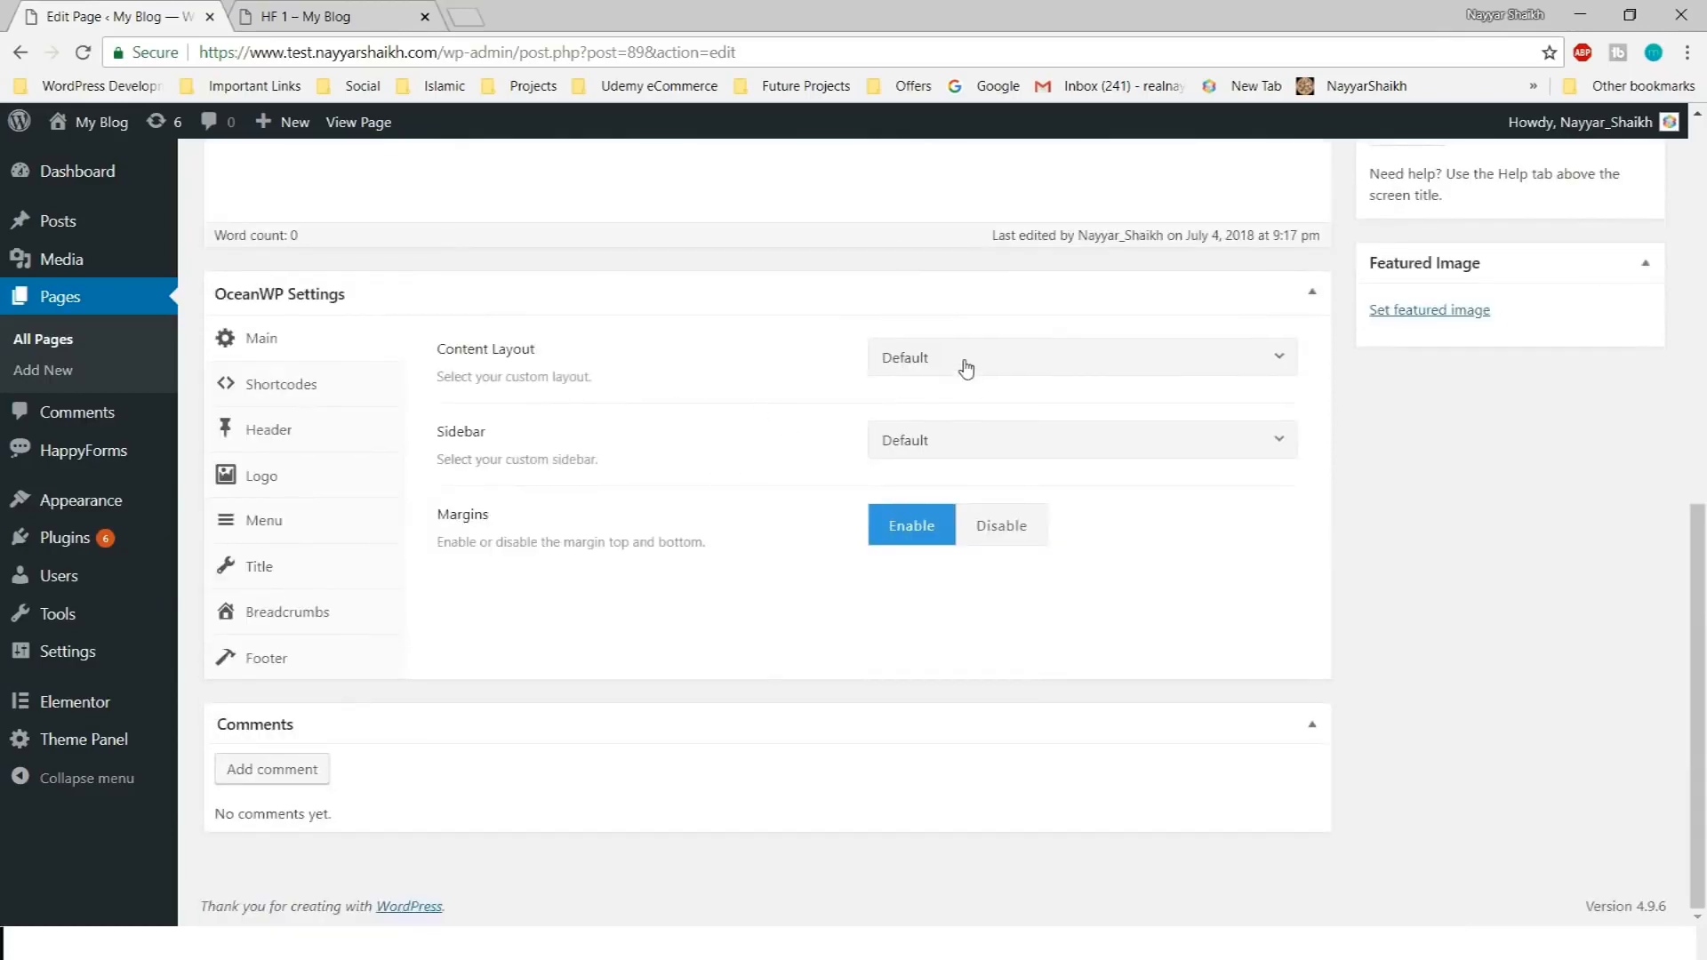
click(965, 366)
click(991, 525)
scroll(777, 515, up, 3)
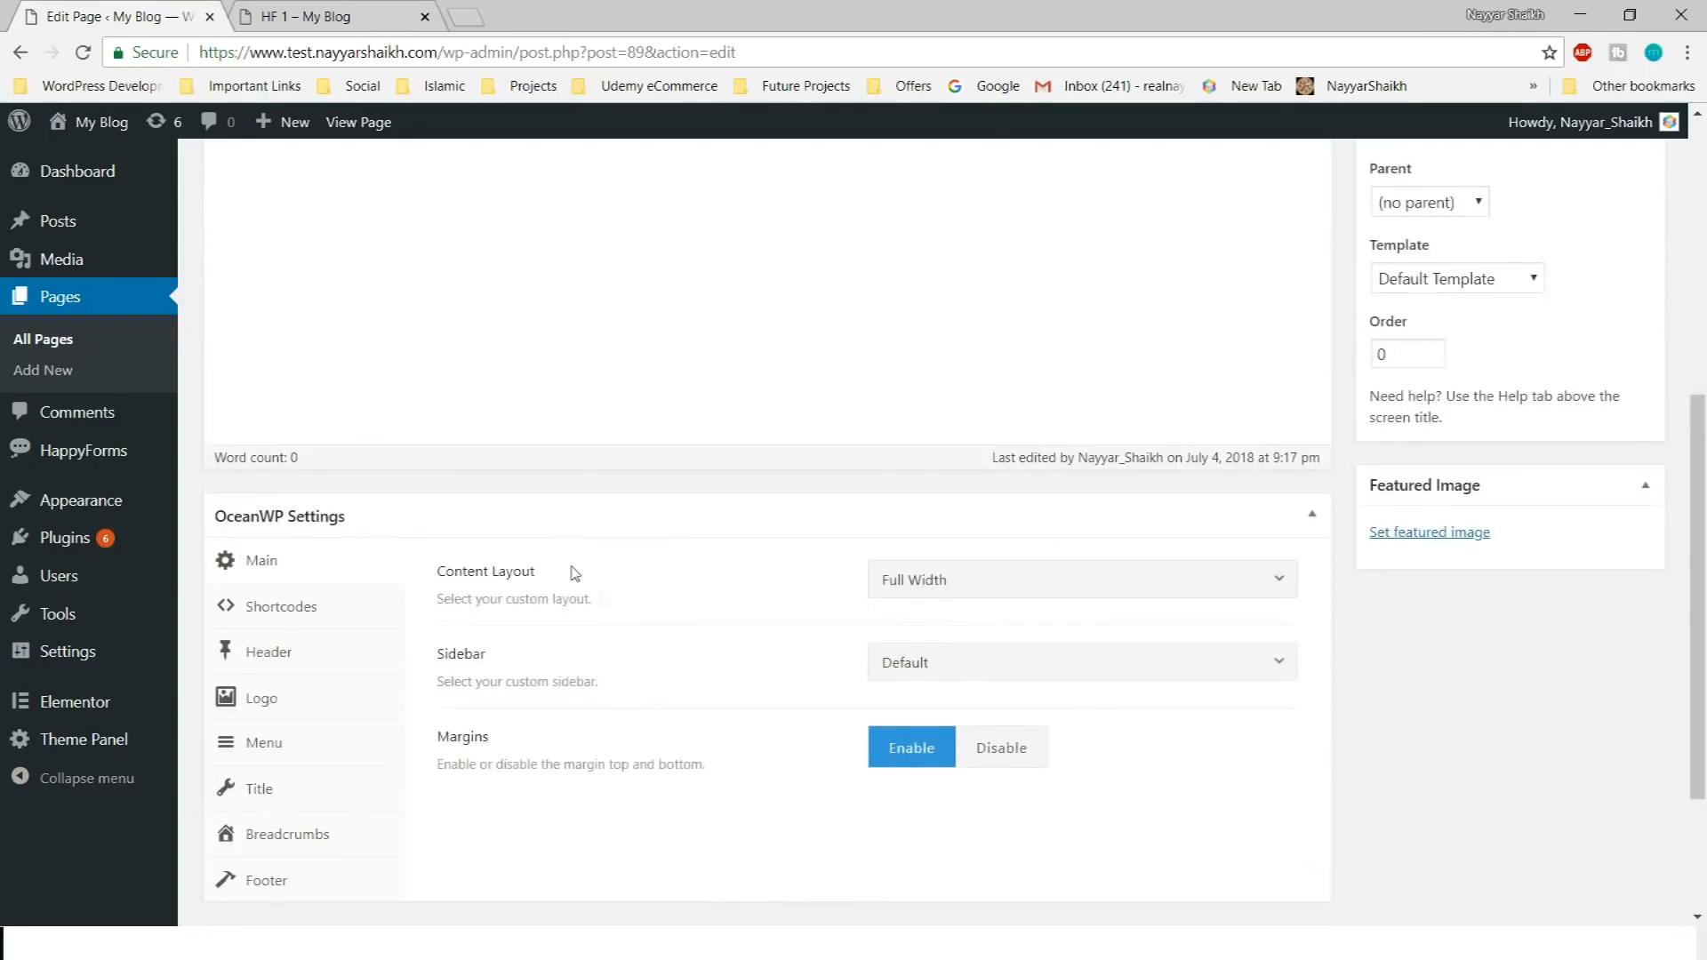
scroll(570, 571, up, 6)
click(1616, 607)
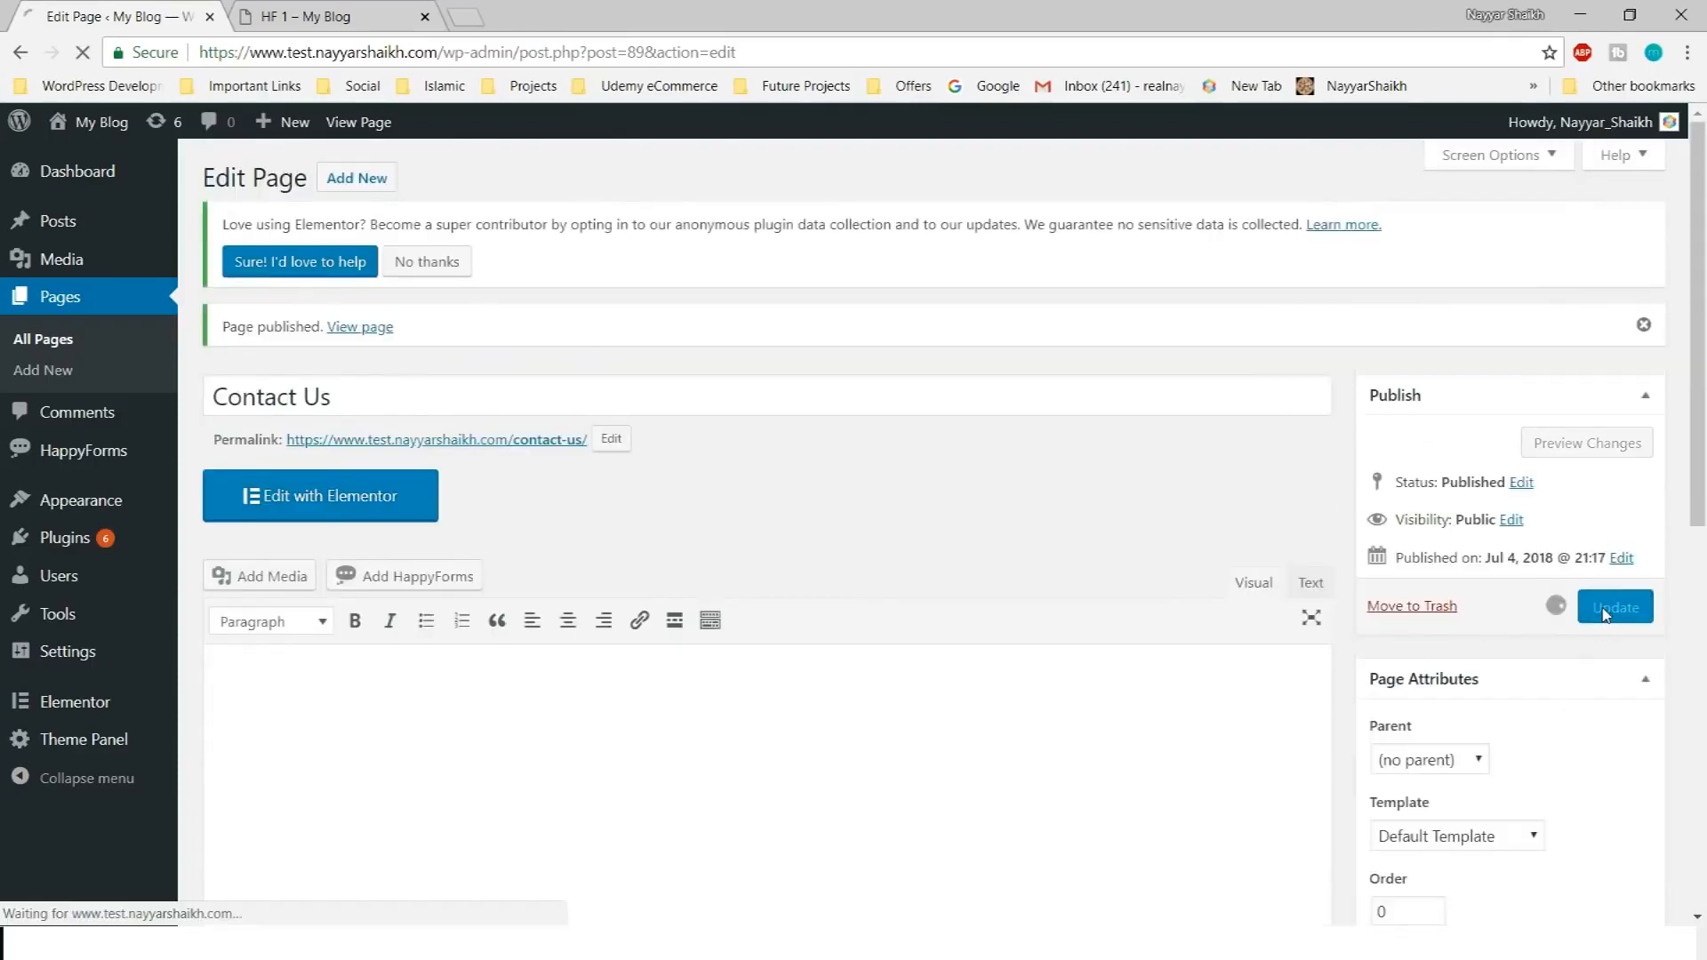
scroll(972, 637, down, 8)
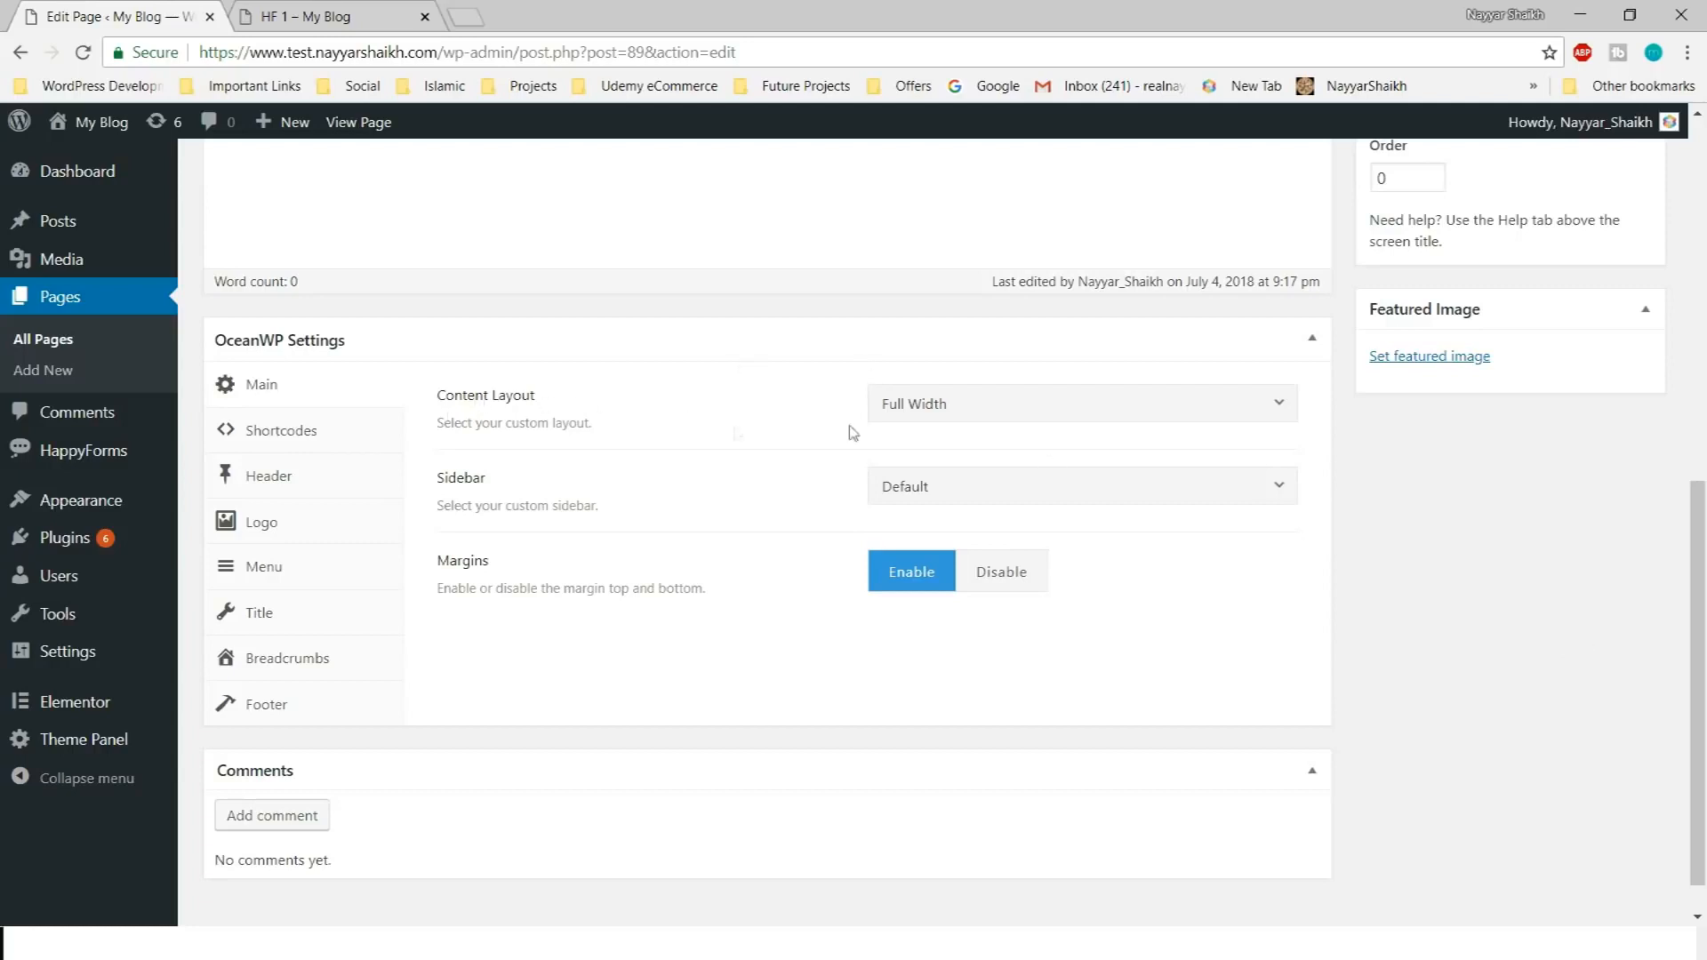
click(961, 407)
click(997, 574)
scroll(1323, 736, up, 3)
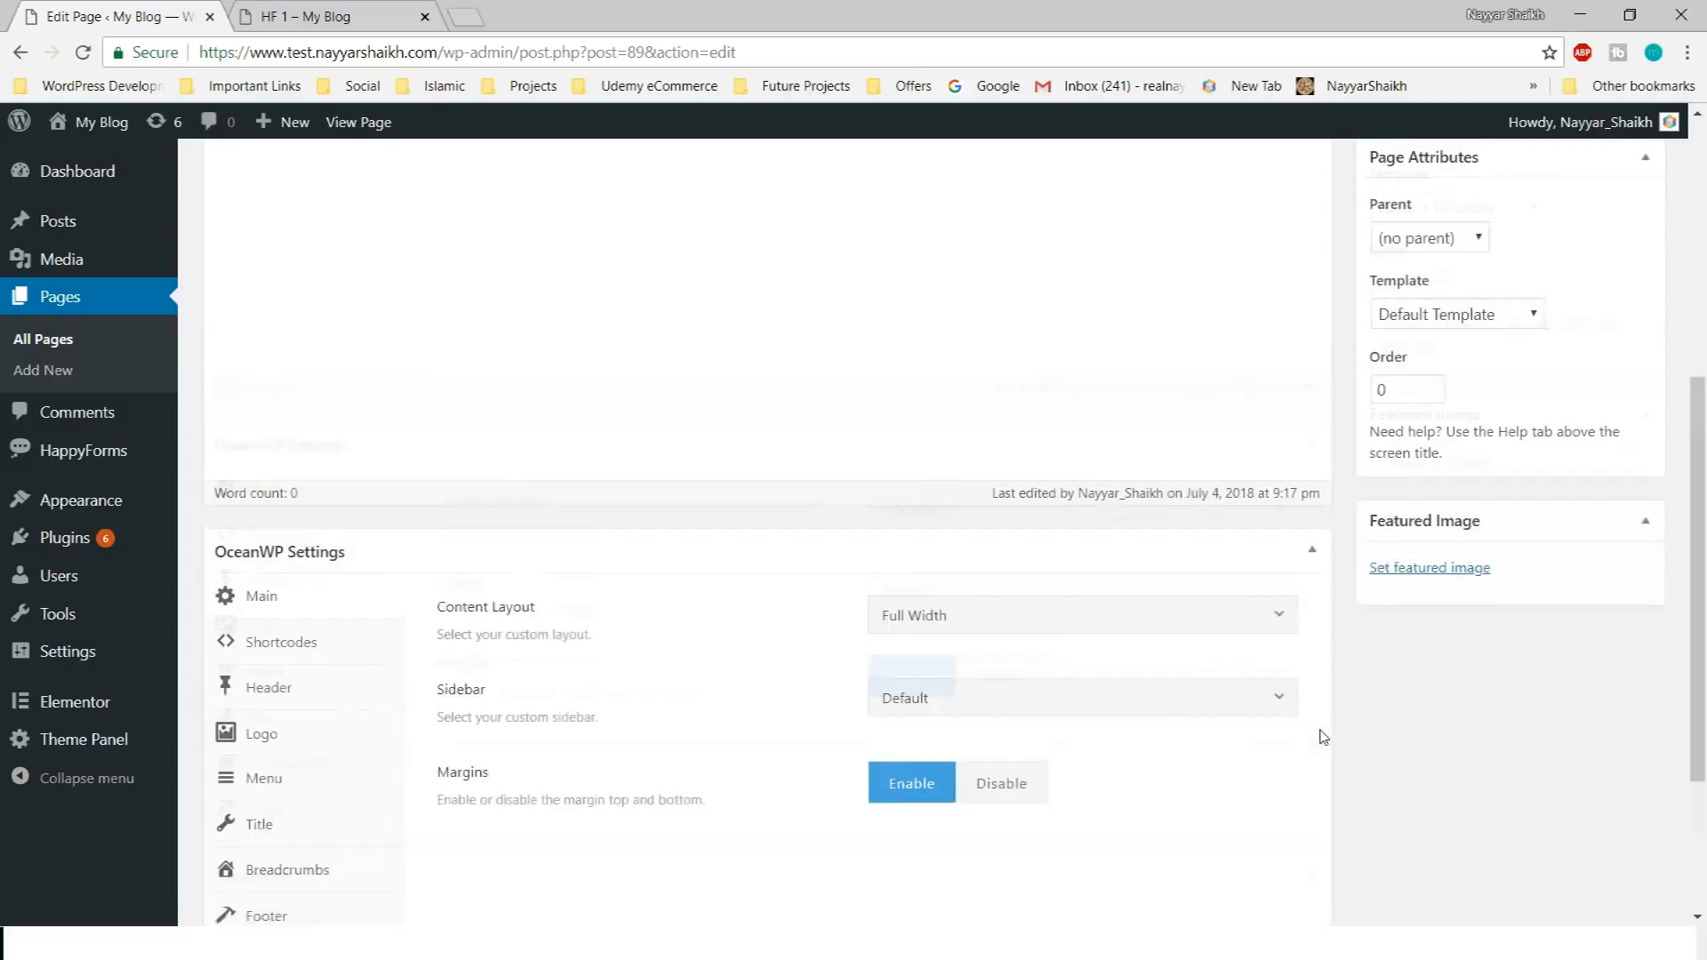
scroll(1335, 753, up, 6)
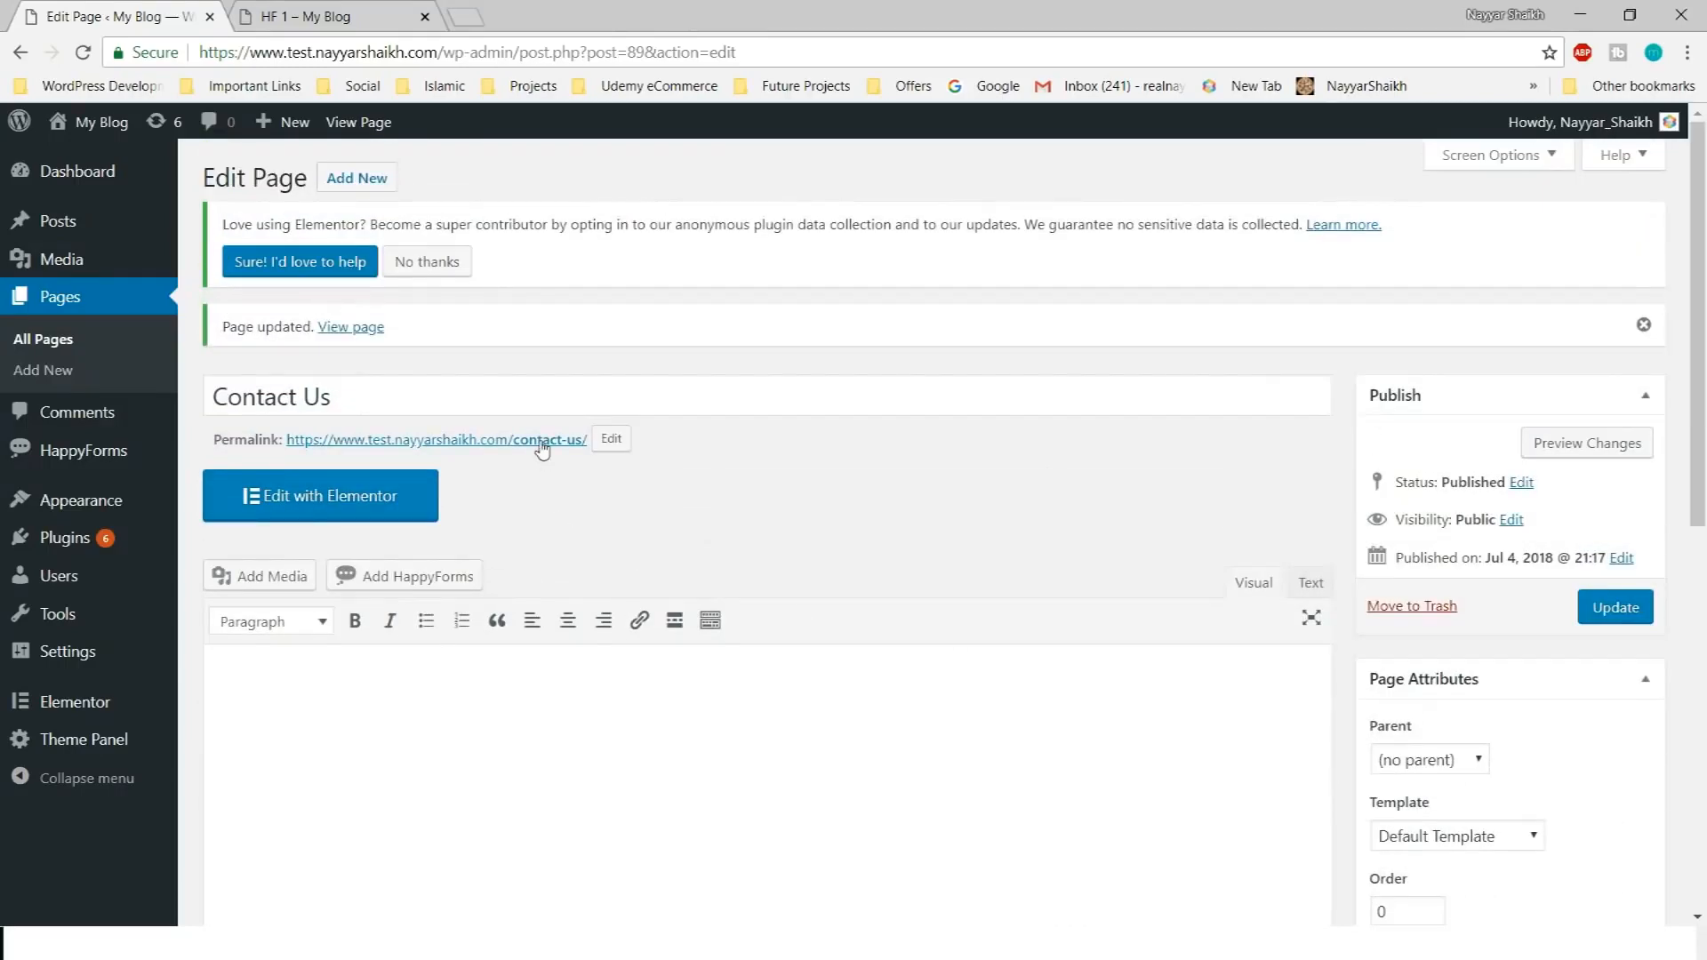
Open the live Contact Us page in a new tab, then paste the form shortcode into the page and update it
right_click(543, 449)
click(613, 455)
click(266, 11)
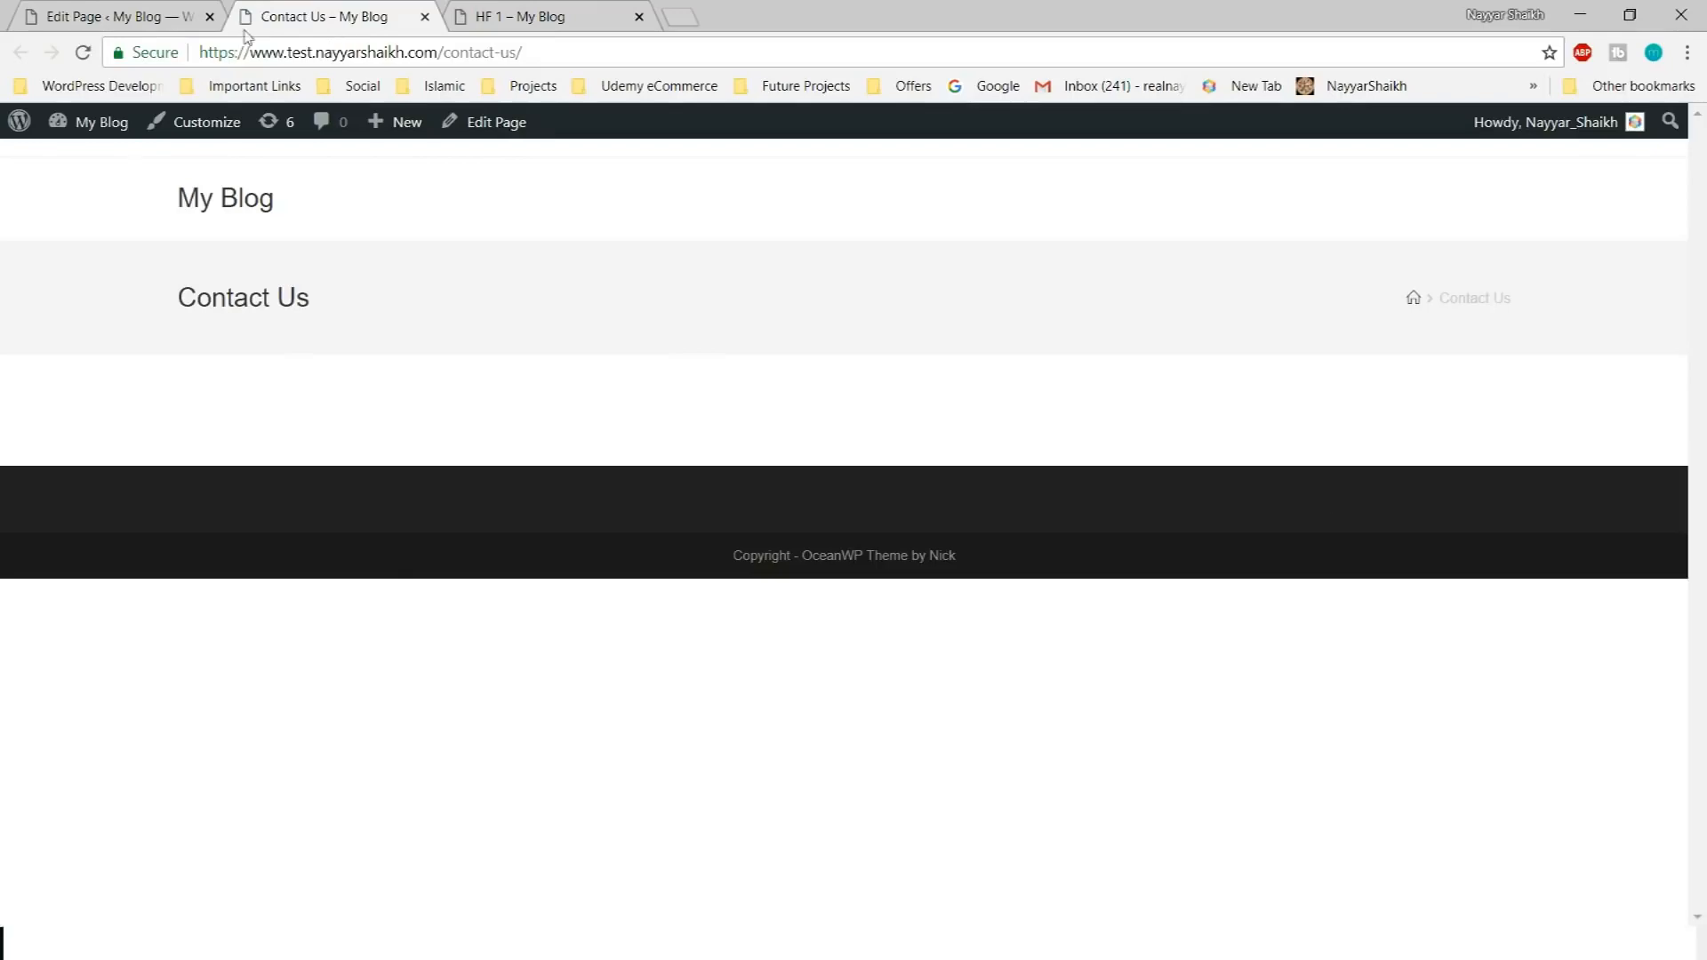
click(111, 16)
scroll(545, 705, down, 3)
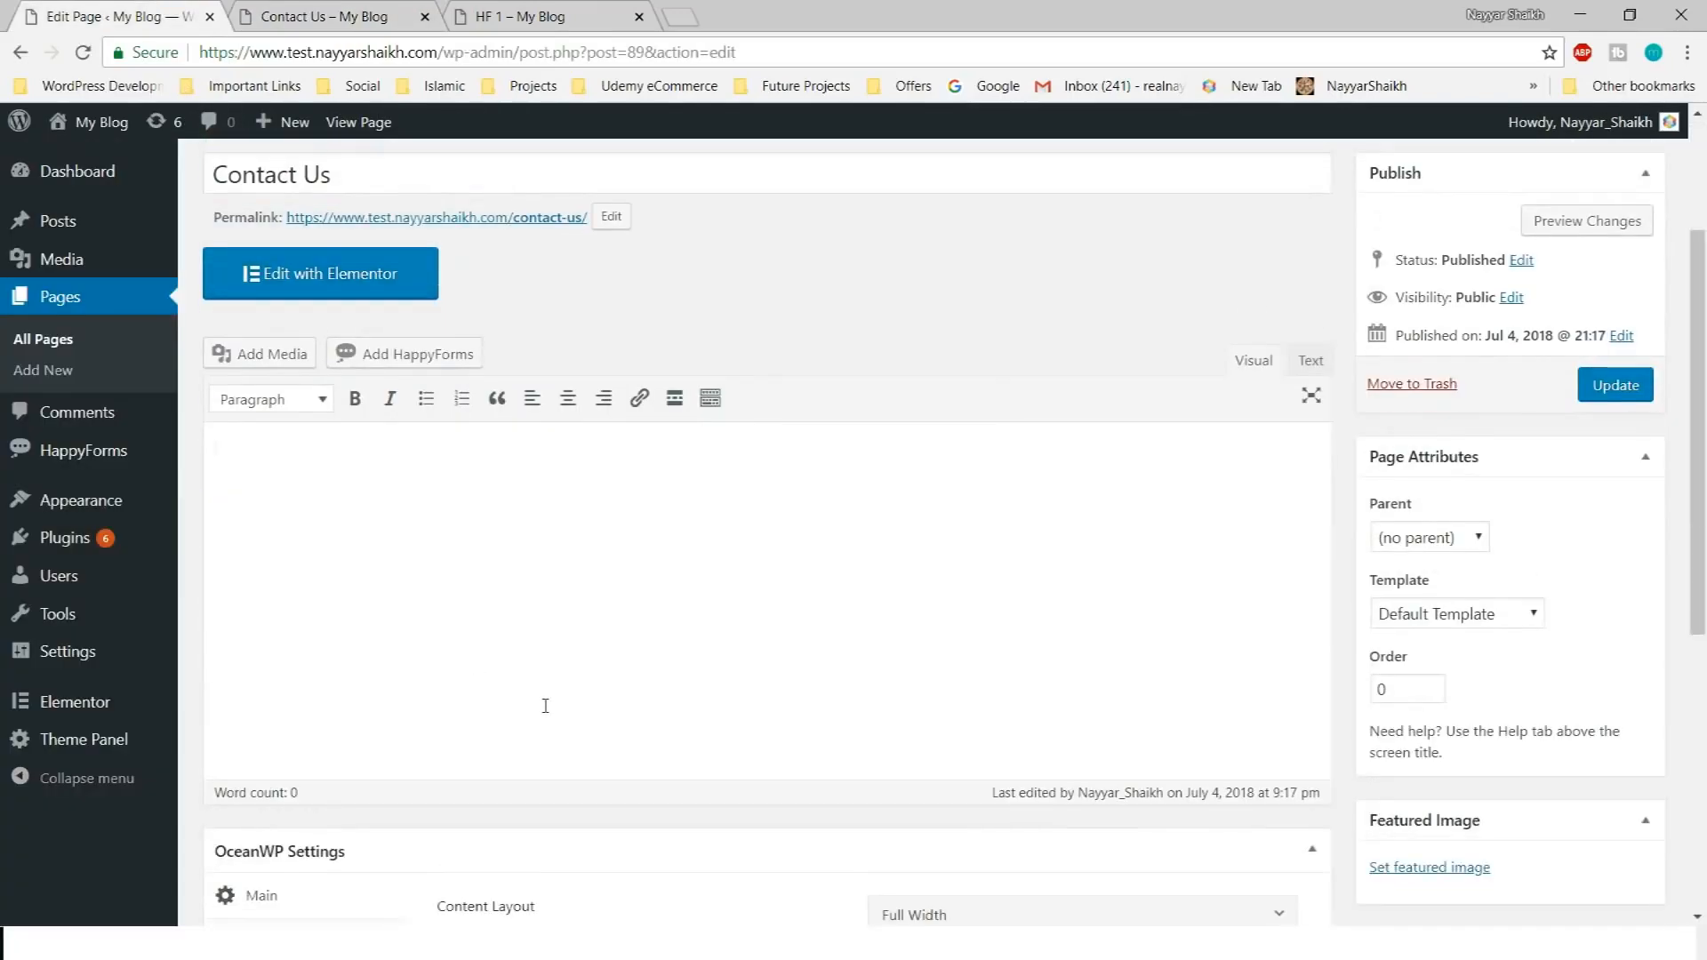
text([happyforms id="88" /])
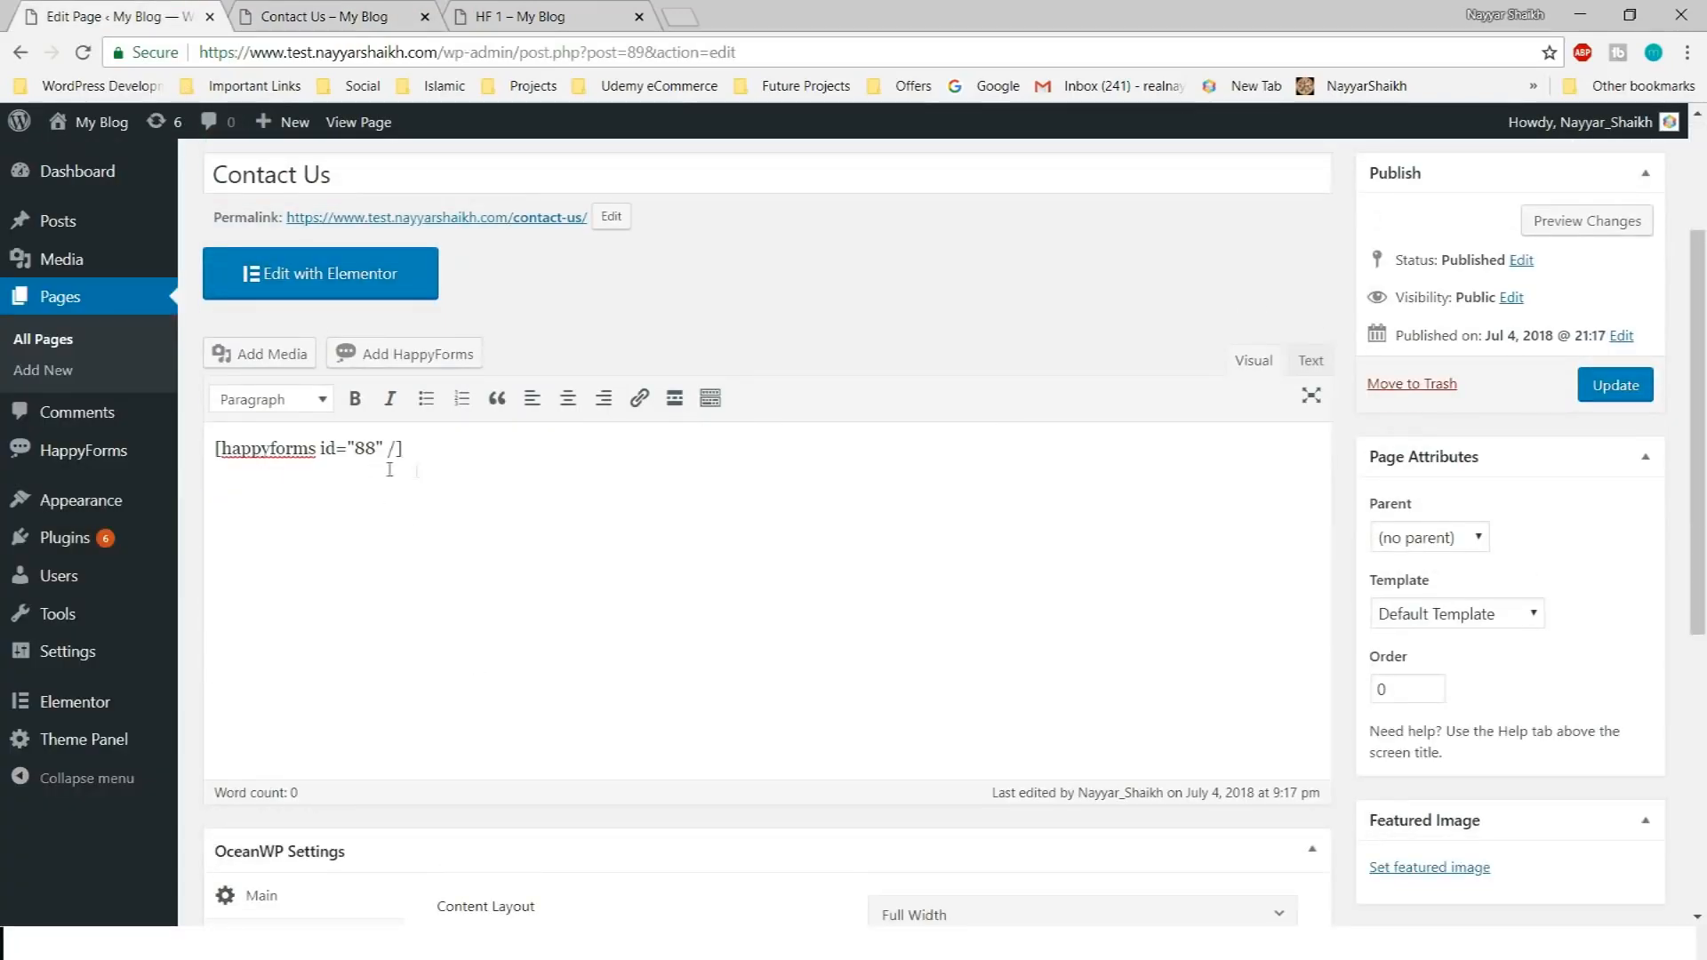
click(1616, 385)
Reload the live Contact Us page to confirm the form now appears
click(325, 16)
click(82, 51)
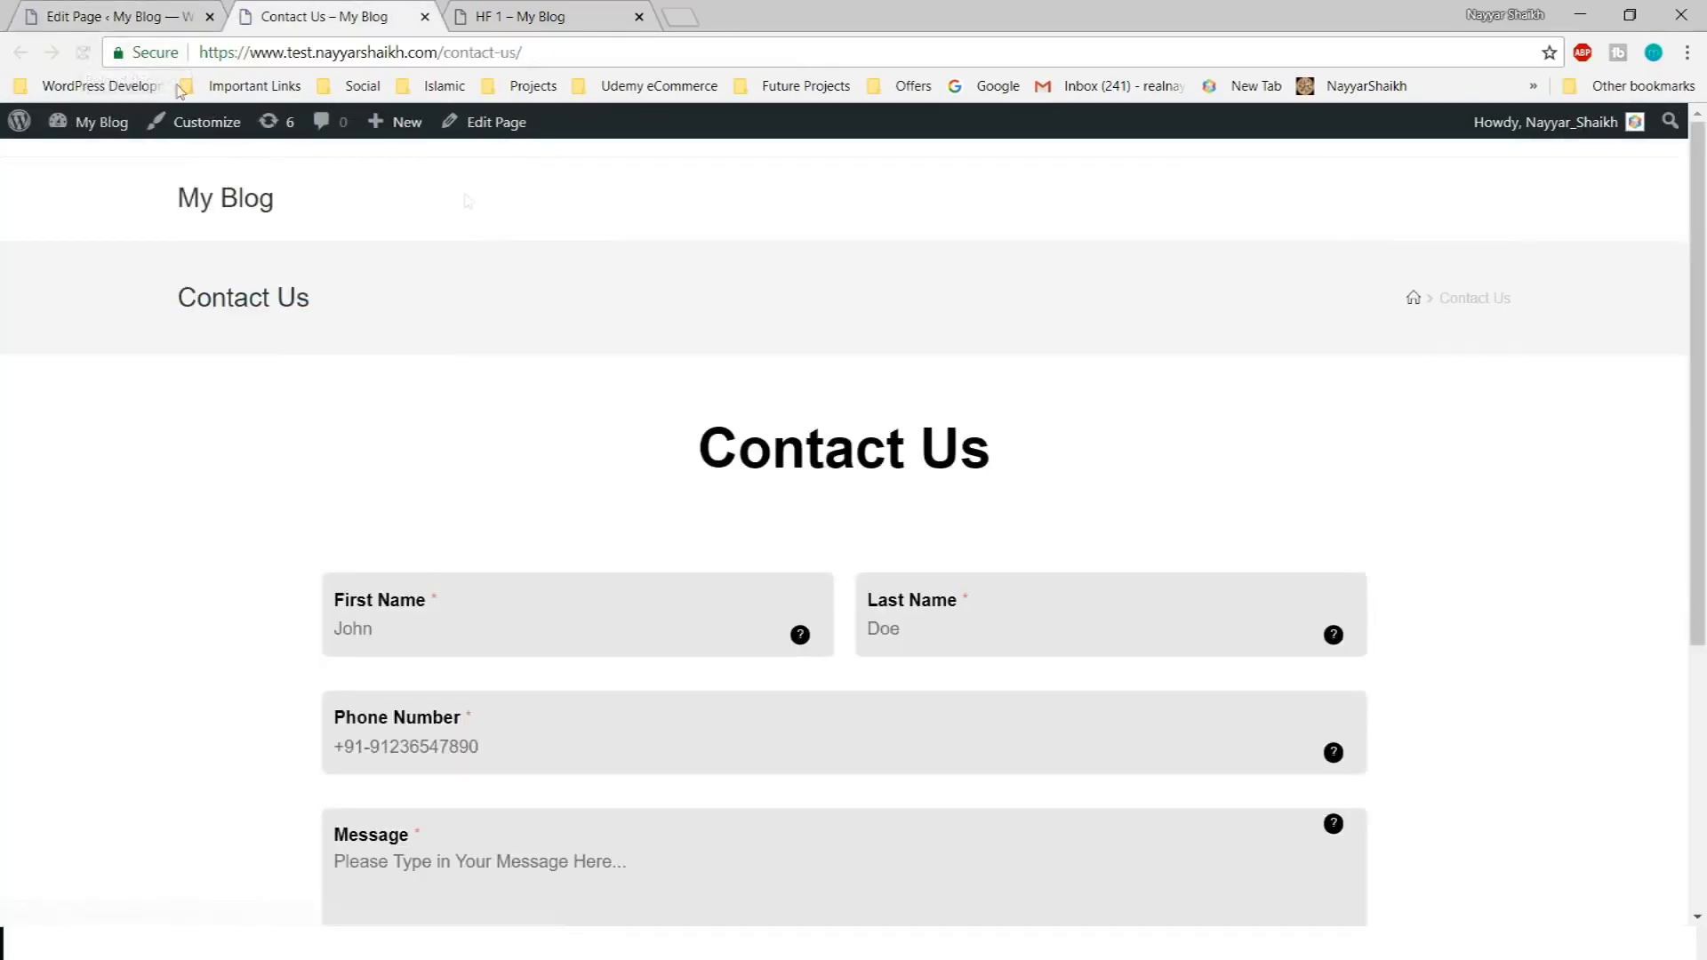
scroll(1136, 547, down, 4)
scroll(892, 543, up, 2)
scroll(1548, 507, down, 2)
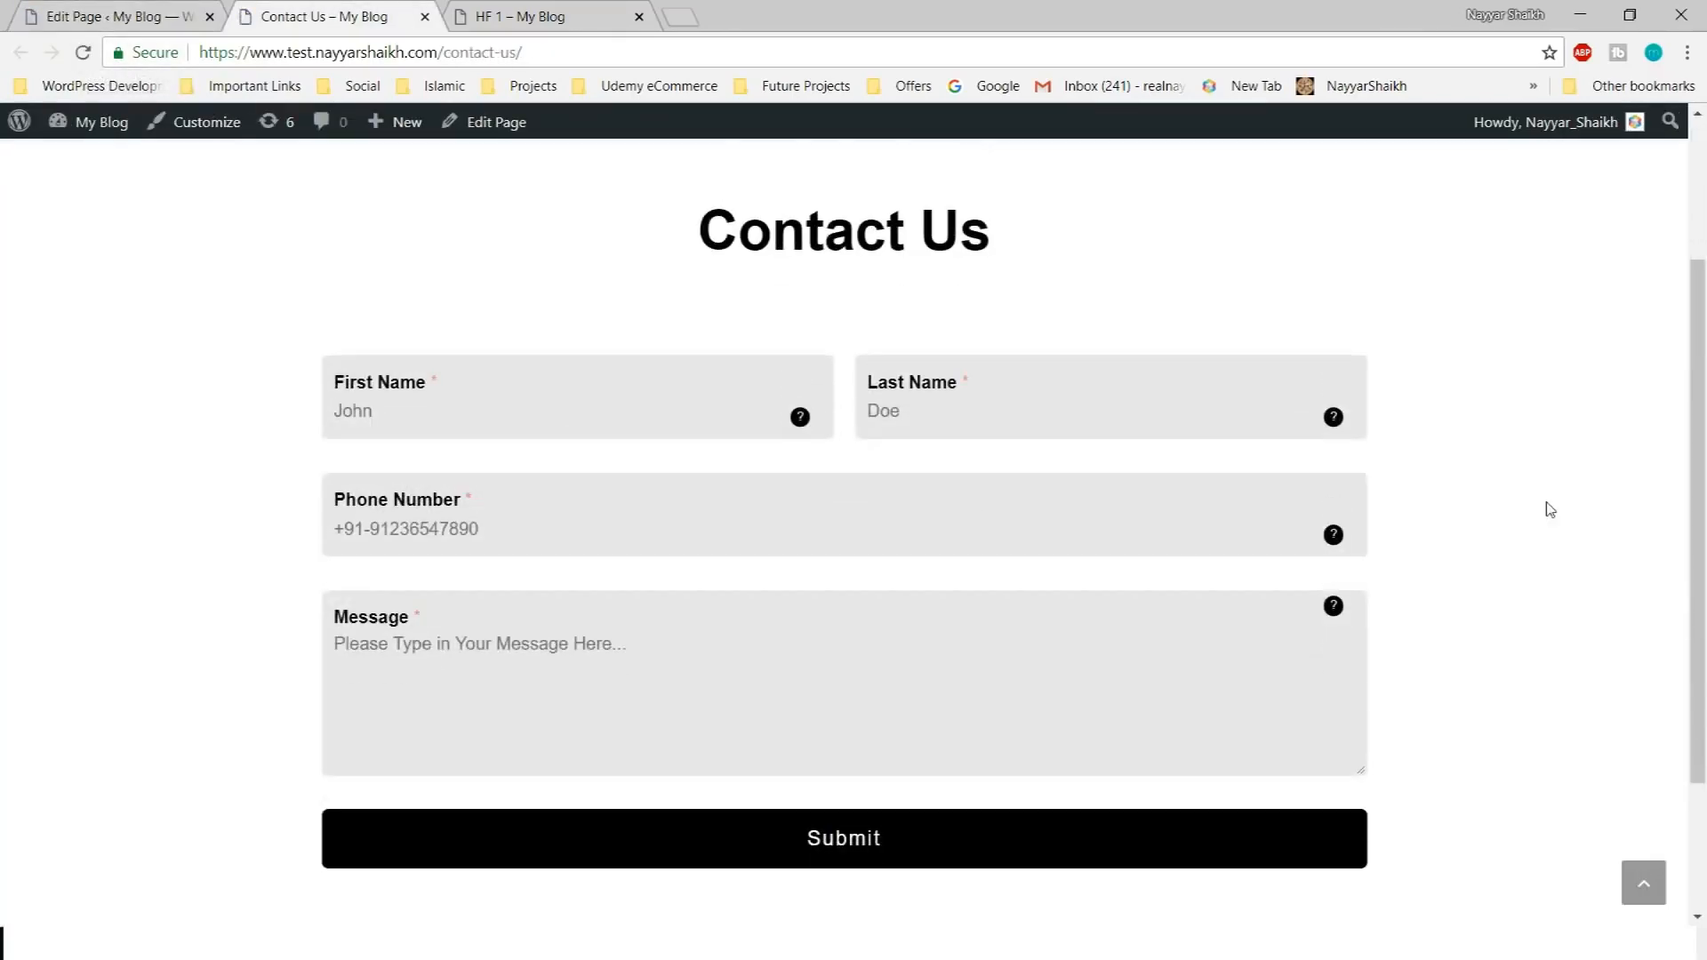
scroll(1595, 500, up, 2)
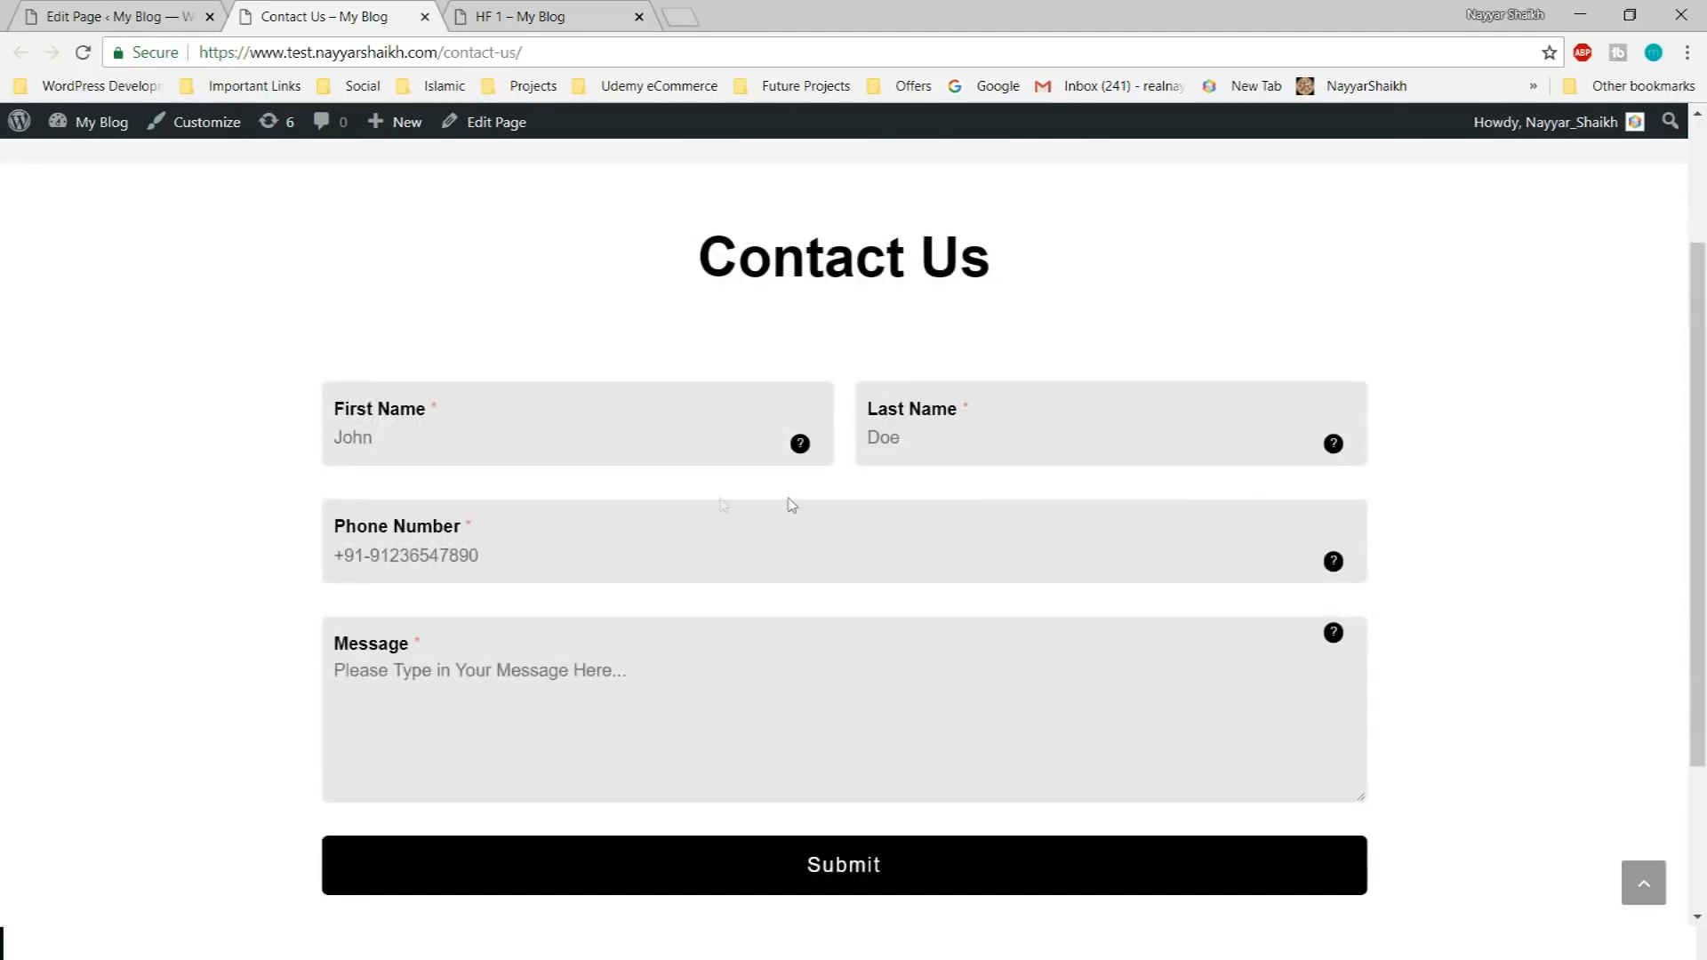
scroll(1462, 626, down, 2)
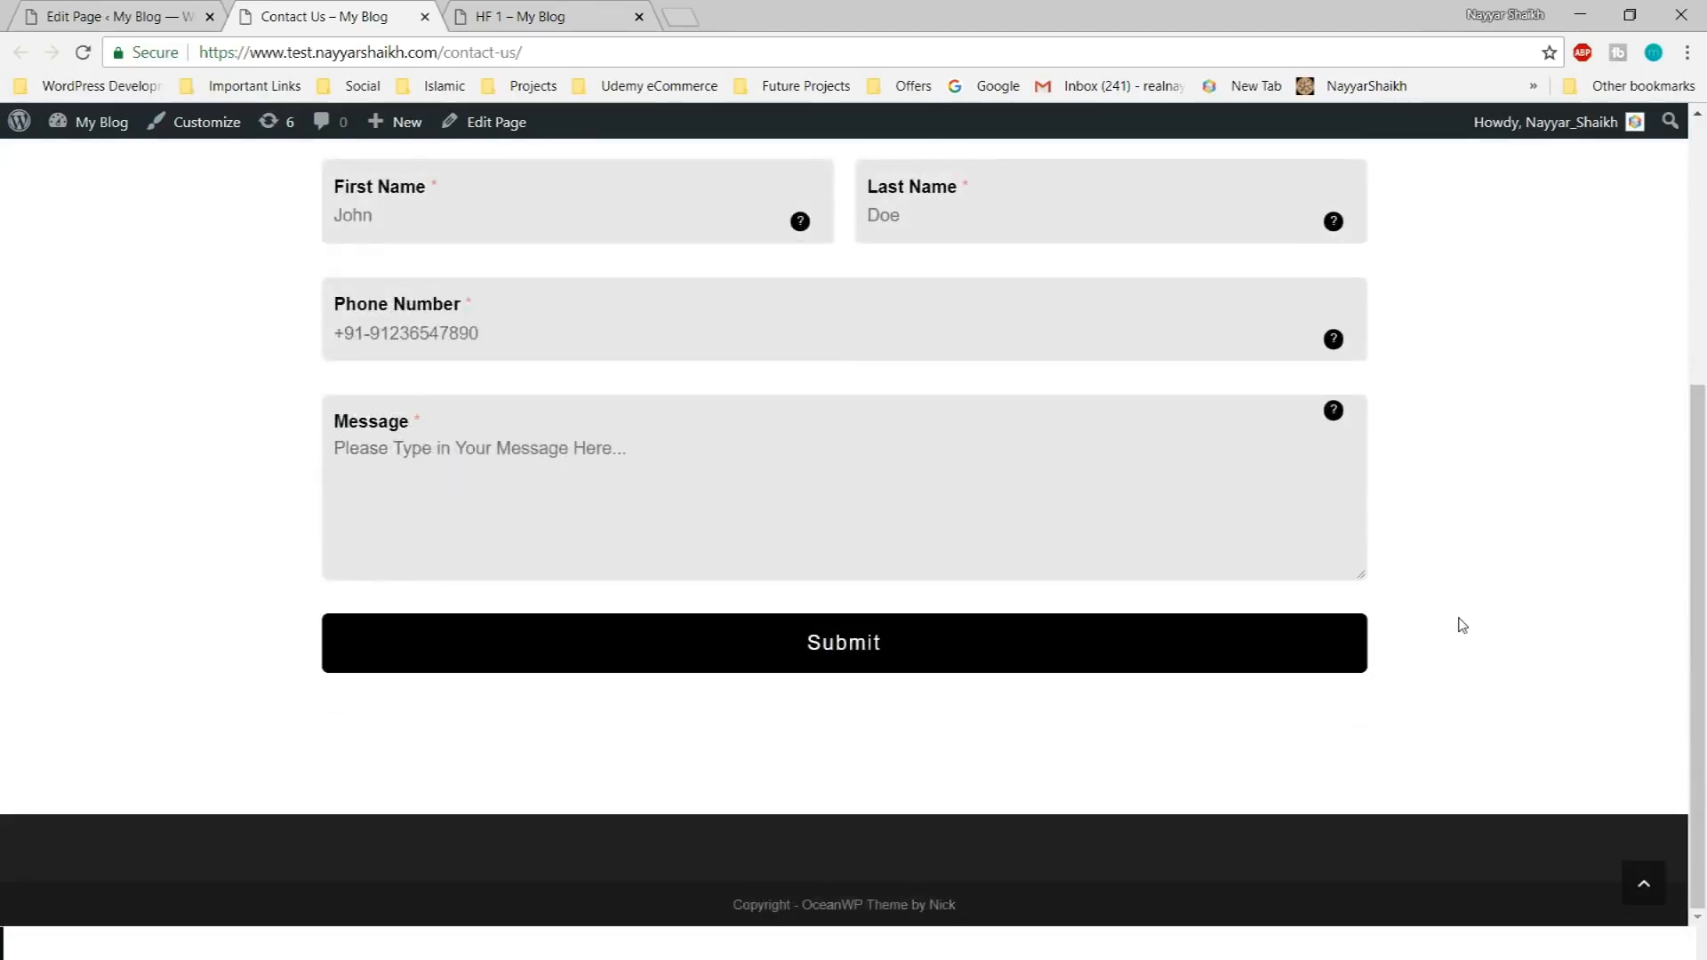
scroll(1423, 586, up, 2)
scroll(1386, 556, down, 1)
Fill the form from saved autofill details, enter 'Message' as the message, and submit it
click(789, 450)
click(658, 658)
click(525, 342)
click(1170, 302)
click(1501, 345)
click(610, 324)
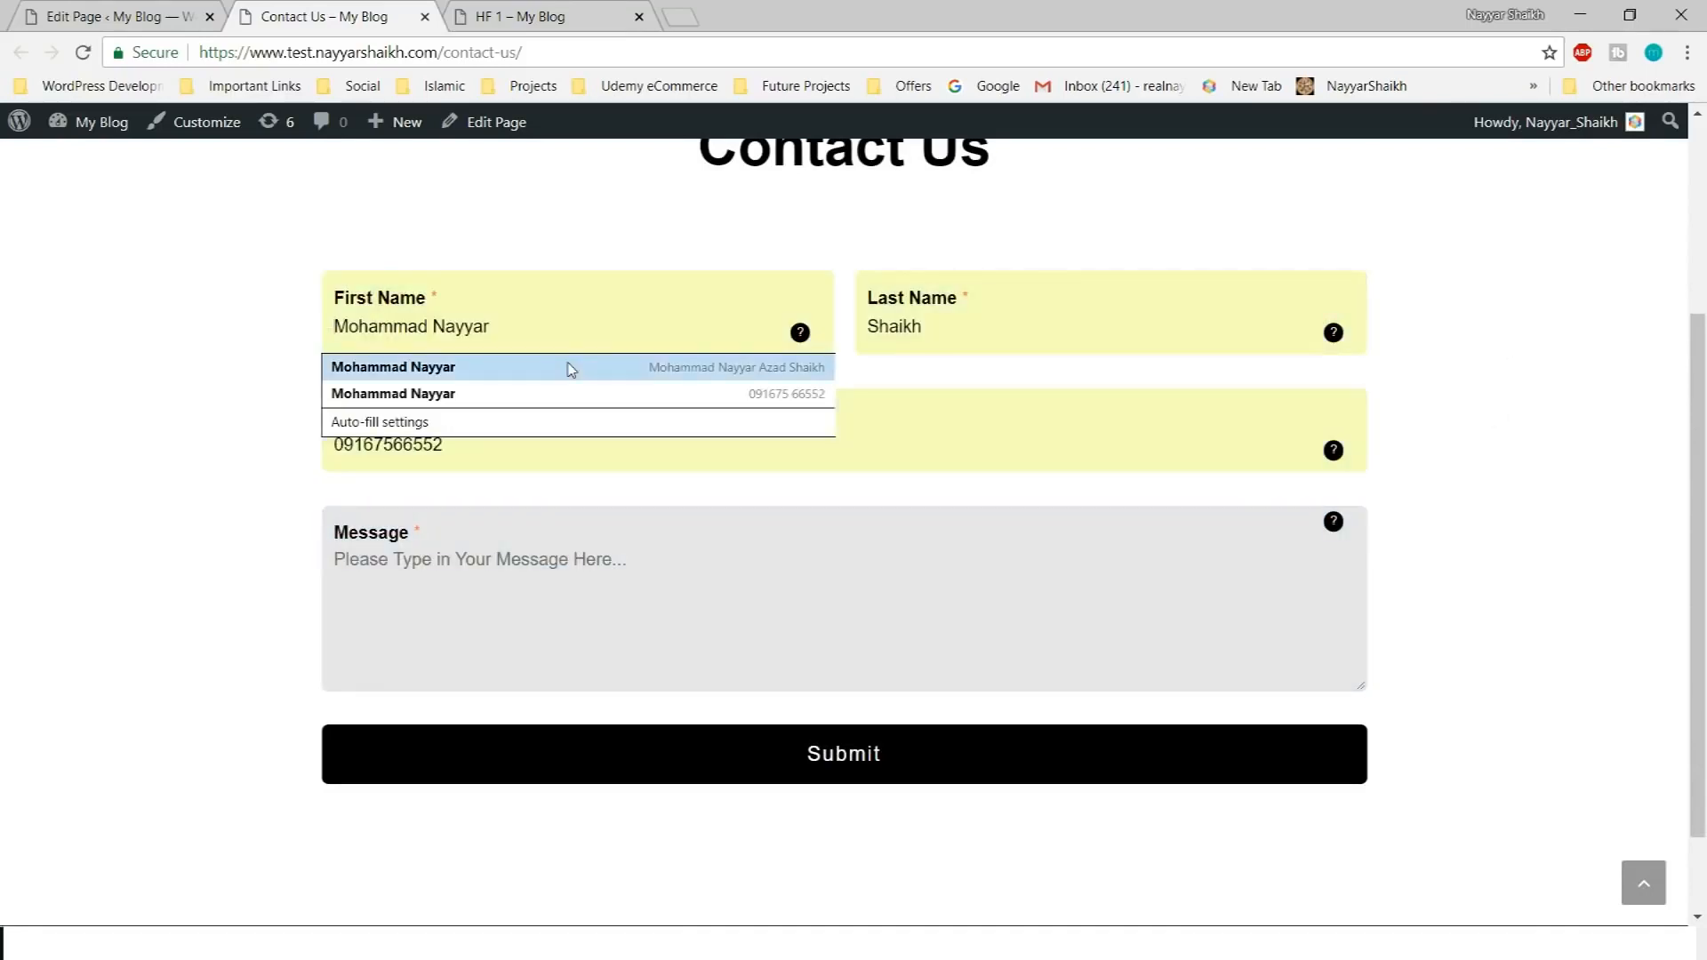
click(516, 564)
text(Message)
click(720, 768)
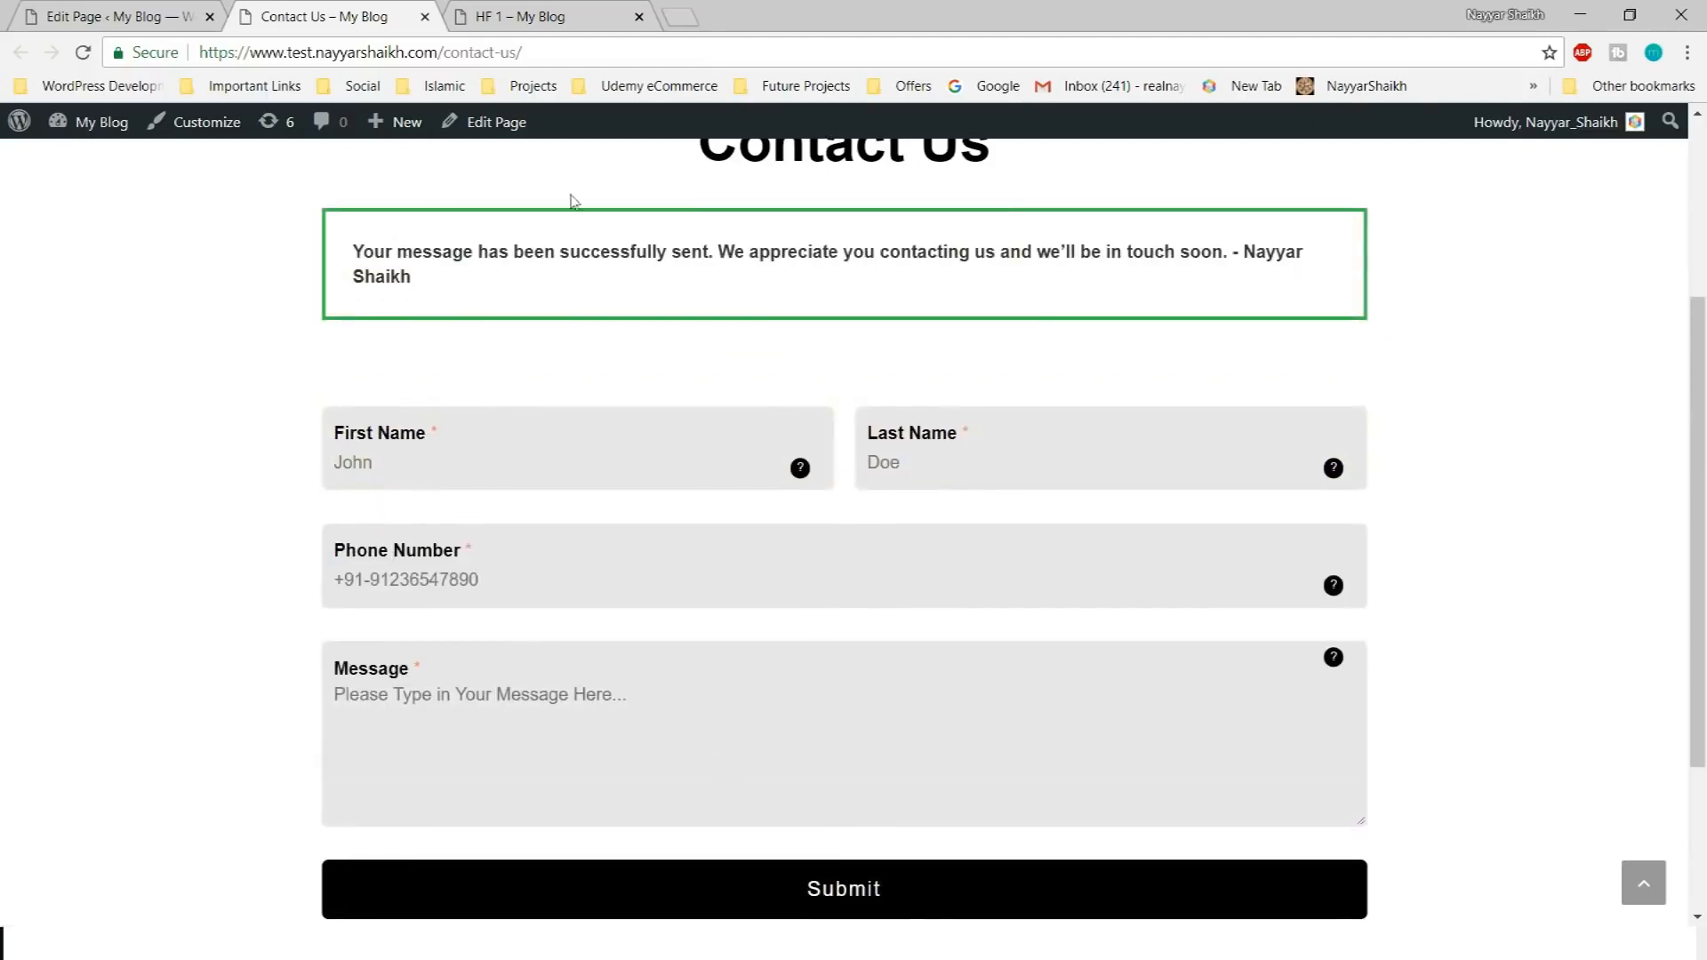
Highlight the success notice, then reload the Contact Us page
drag(373, 250, 736, 278)
click(778, 241)
scroll(1344, 414, up, 3)
click(76, 57)
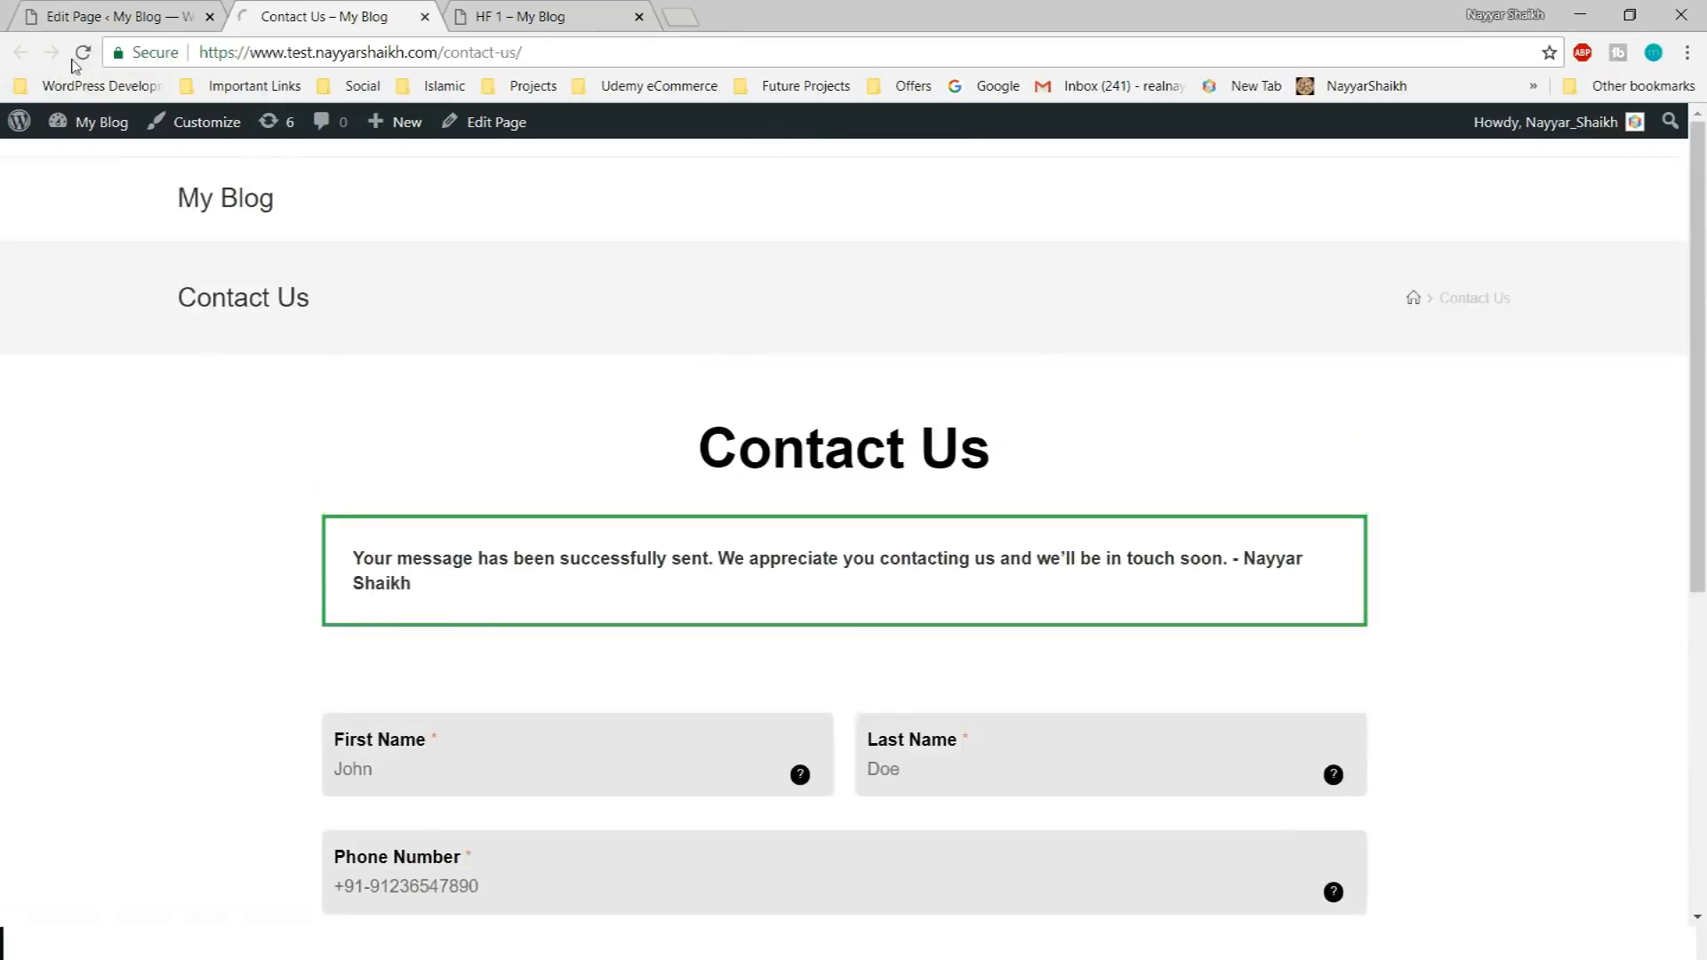
Delete the pasted shortcode from the Contact Us page content
click(120, 17)
click(515, 686)
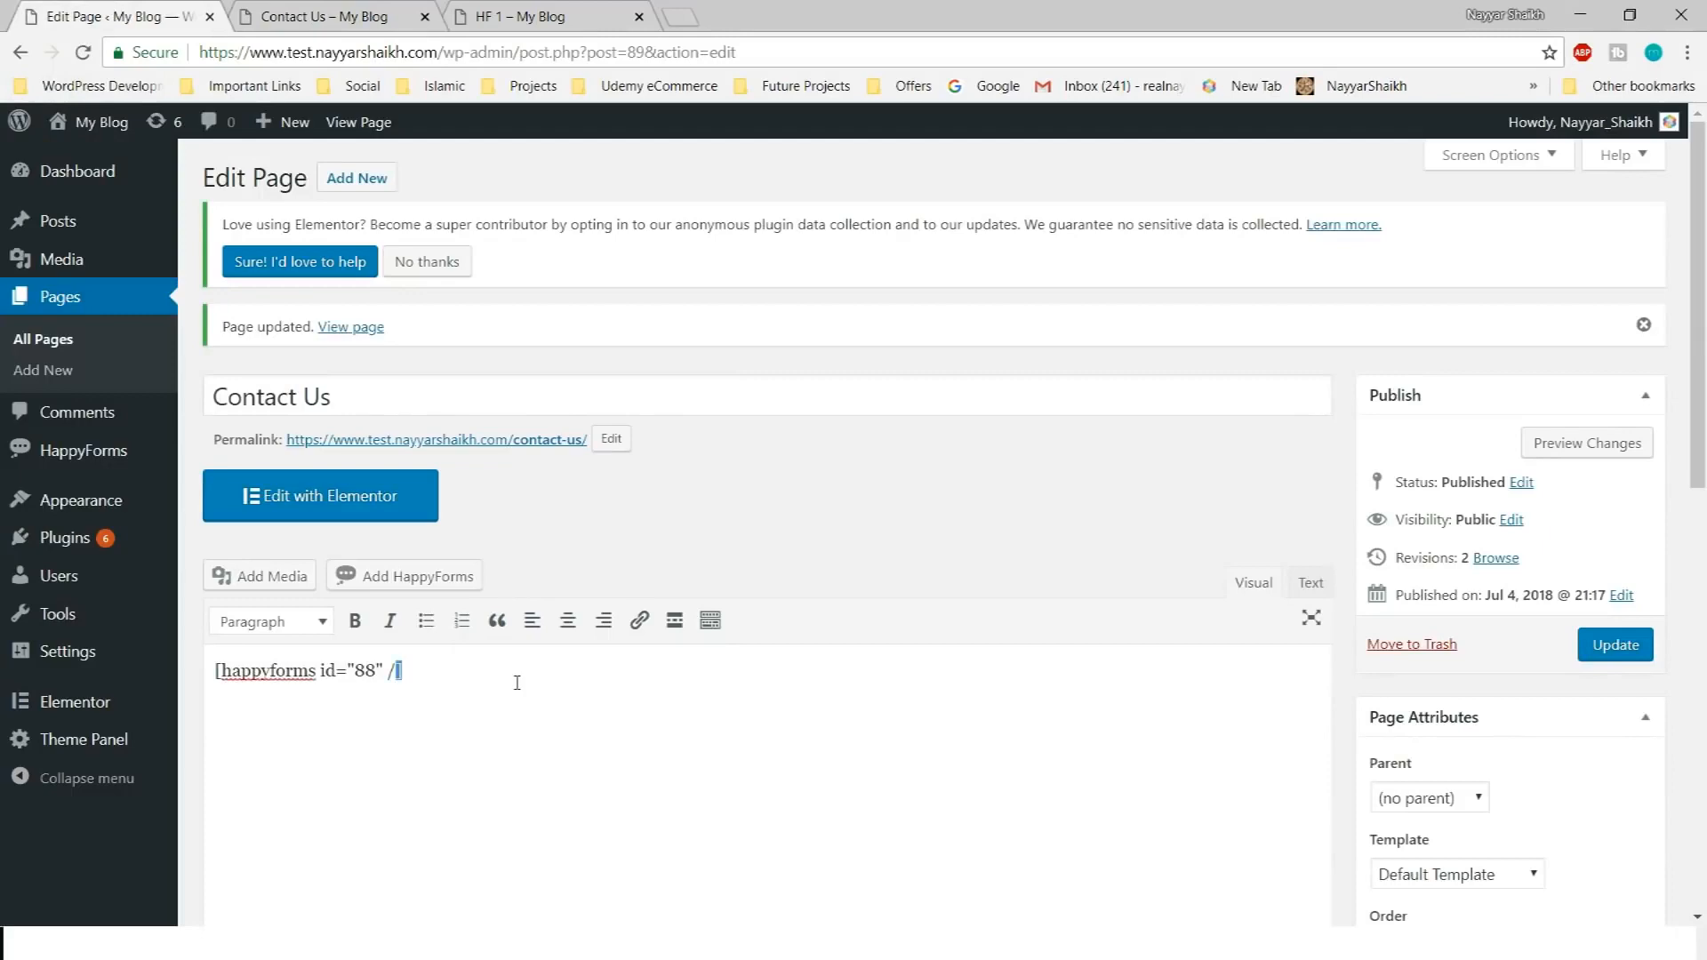
key(ctrl+a)
key(Delete)
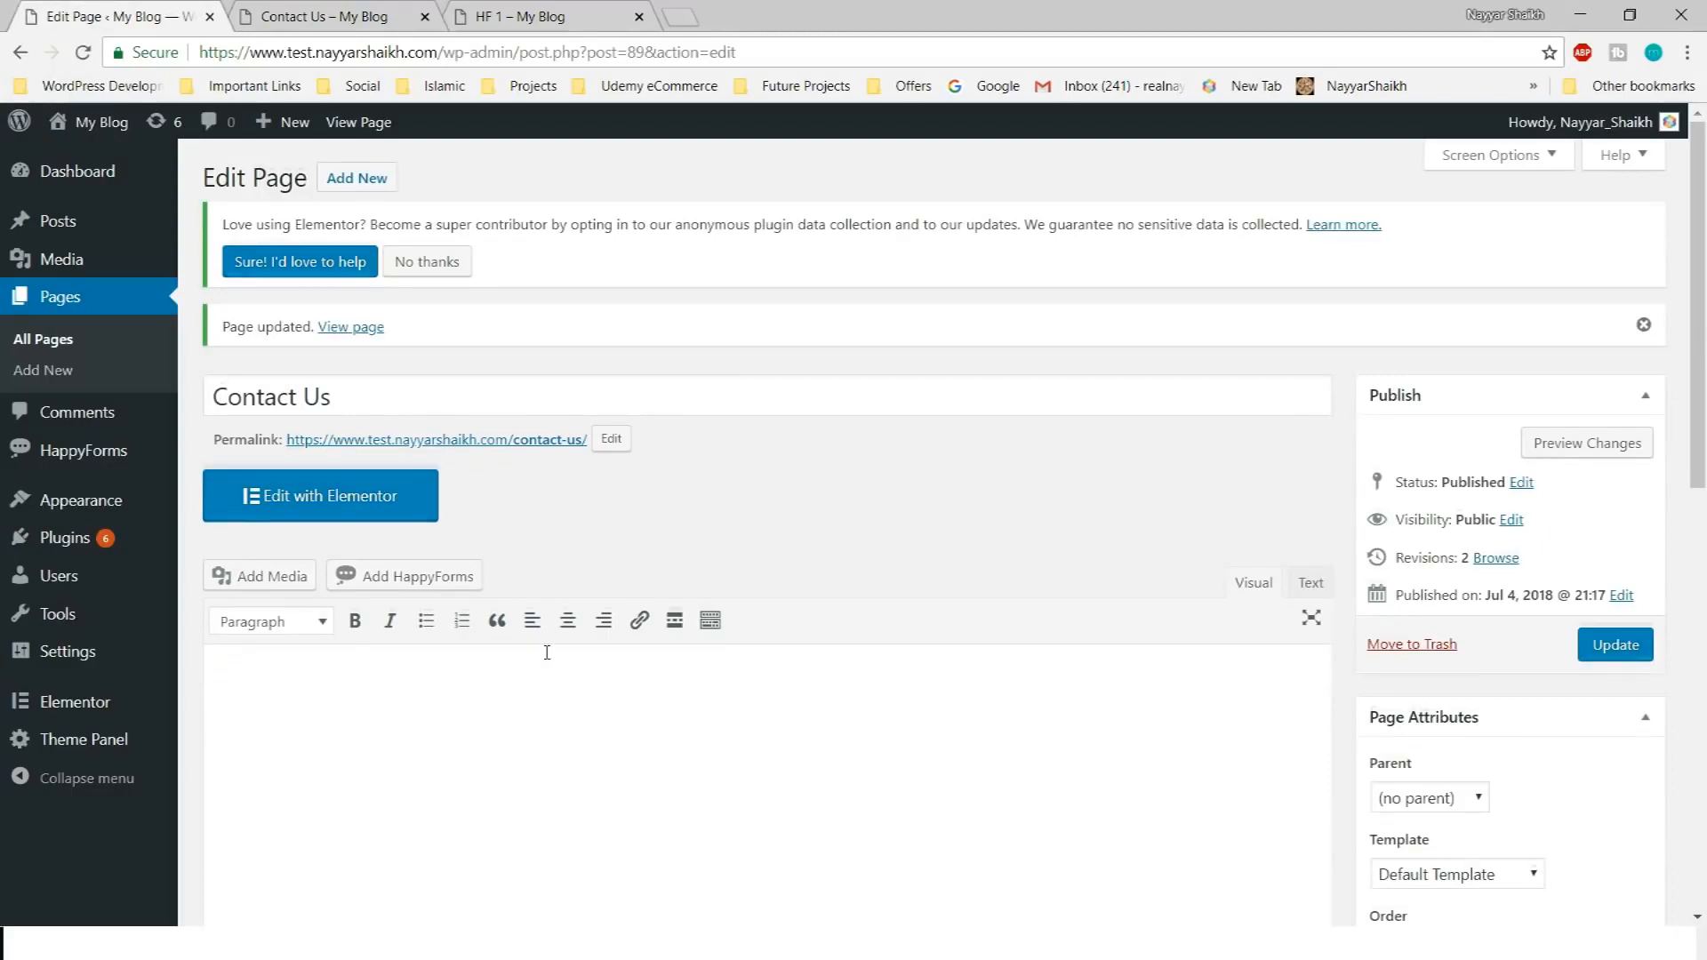
scroll(546, 652, down, 4)
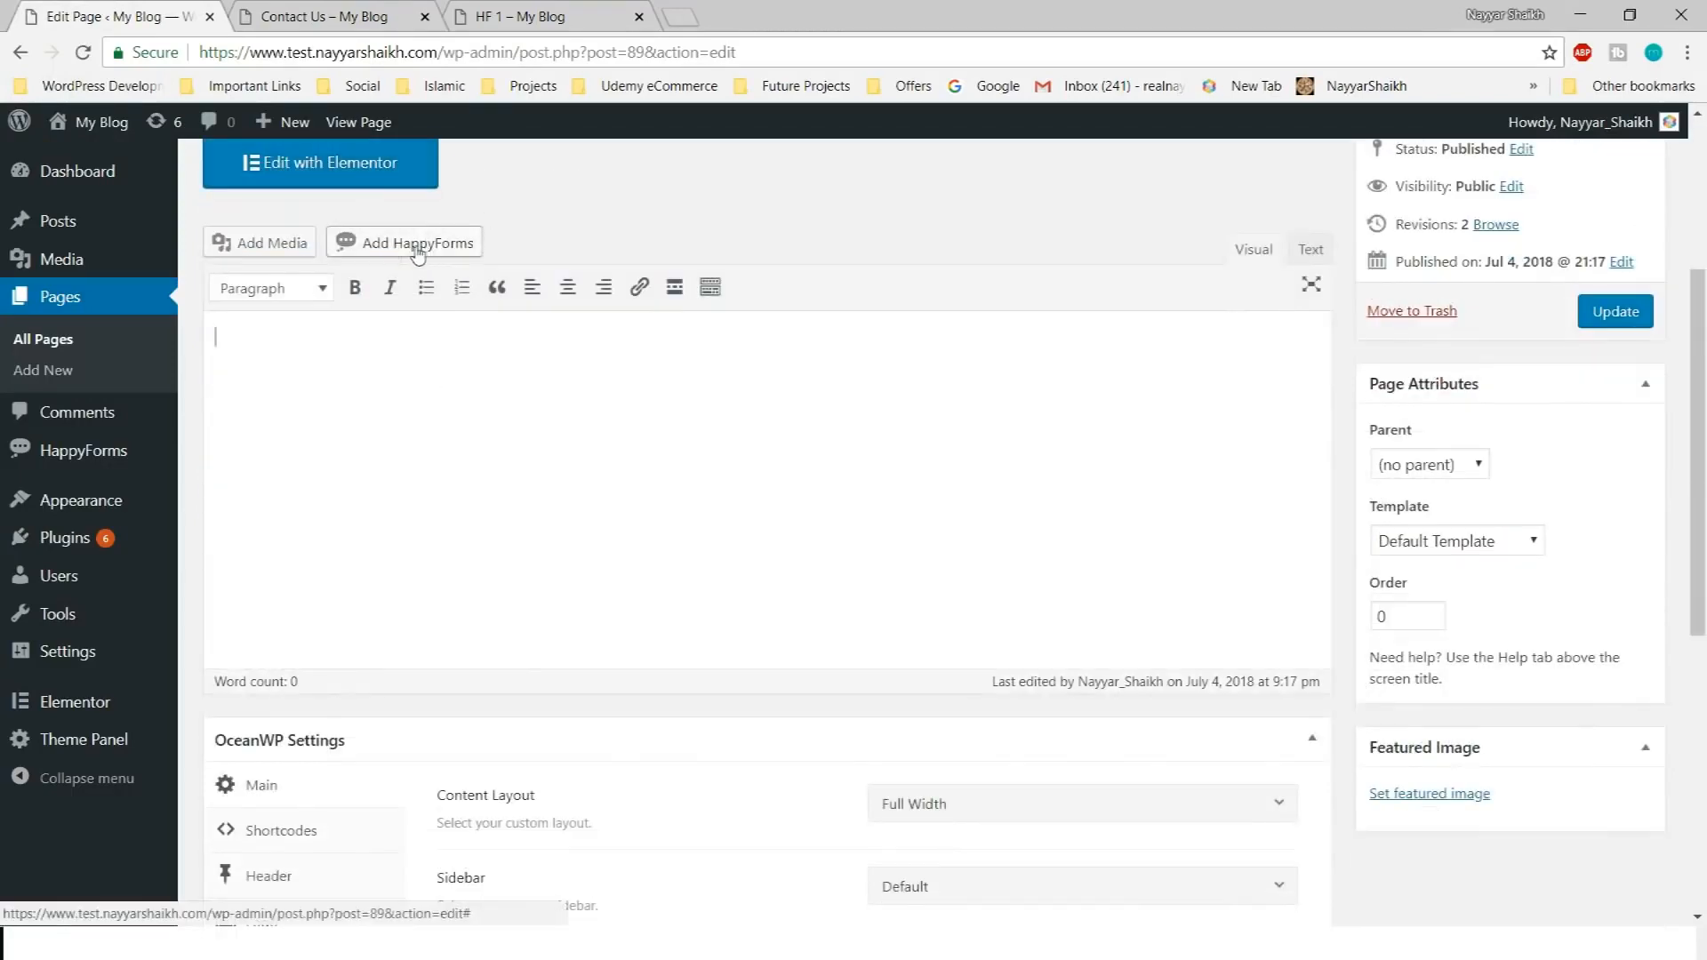
Insert the Contact Us form through the Add HappyForms dialog
click(418, 249)
click(798, 427)
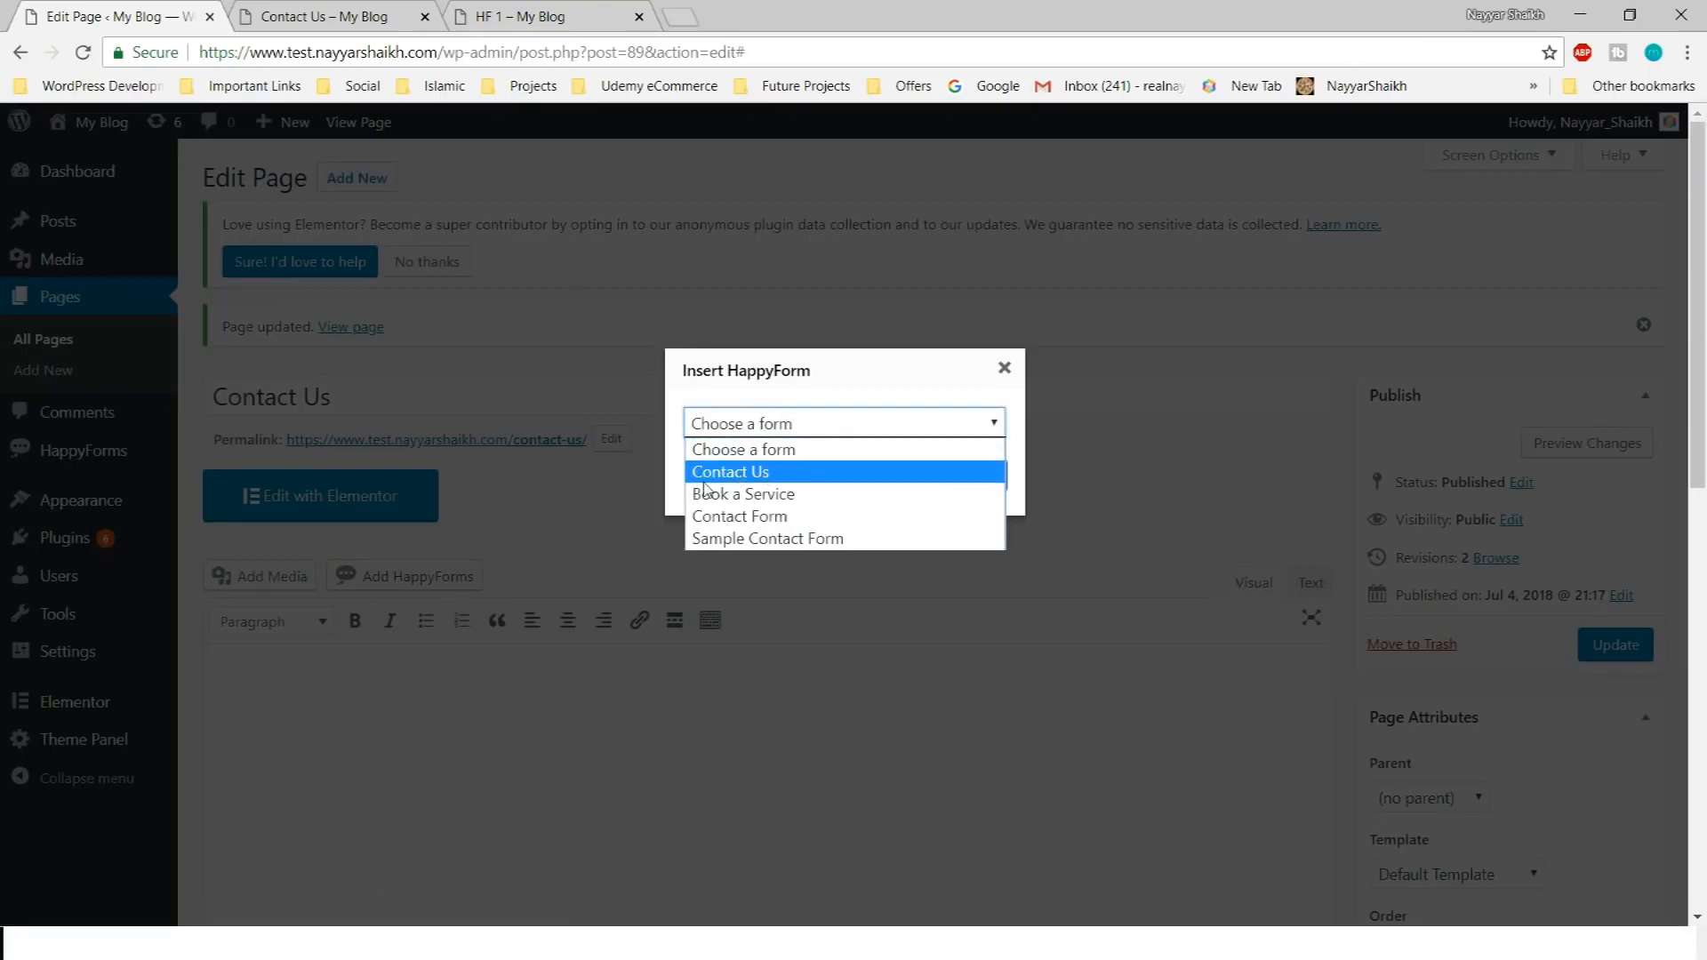
click(736, 472)
click(953, 494)
scroll(952, 543, down, 4)
drag(405, 339, 217, 326)
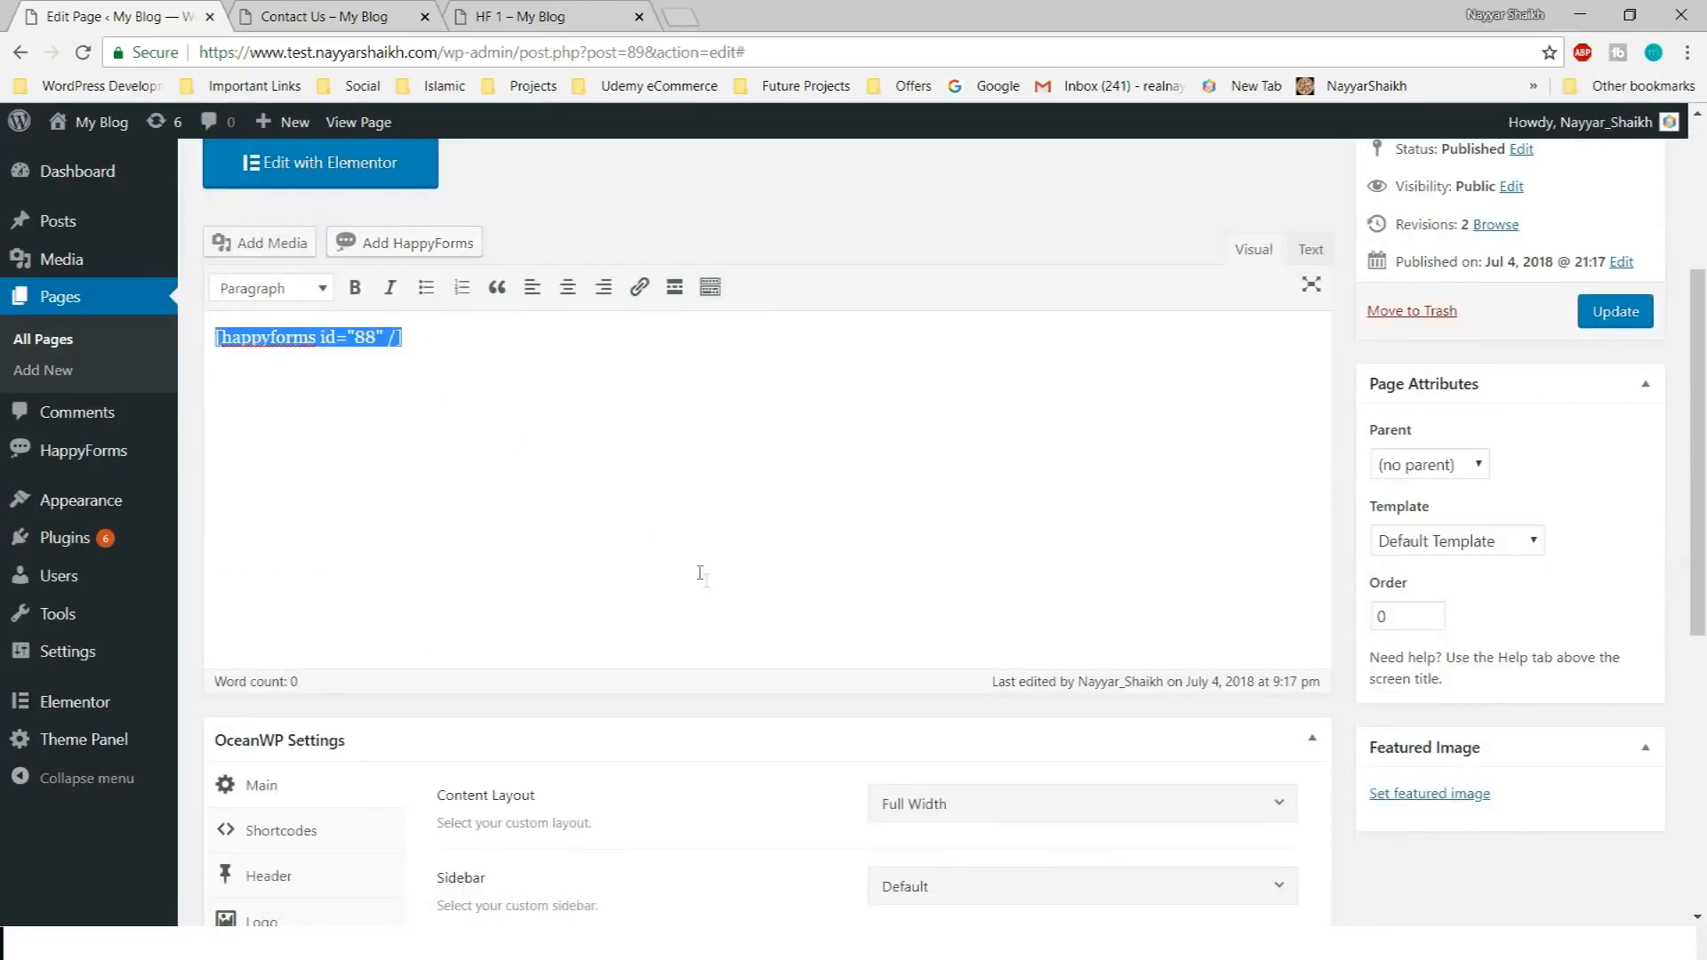
scroll(700, 572, up, 3)
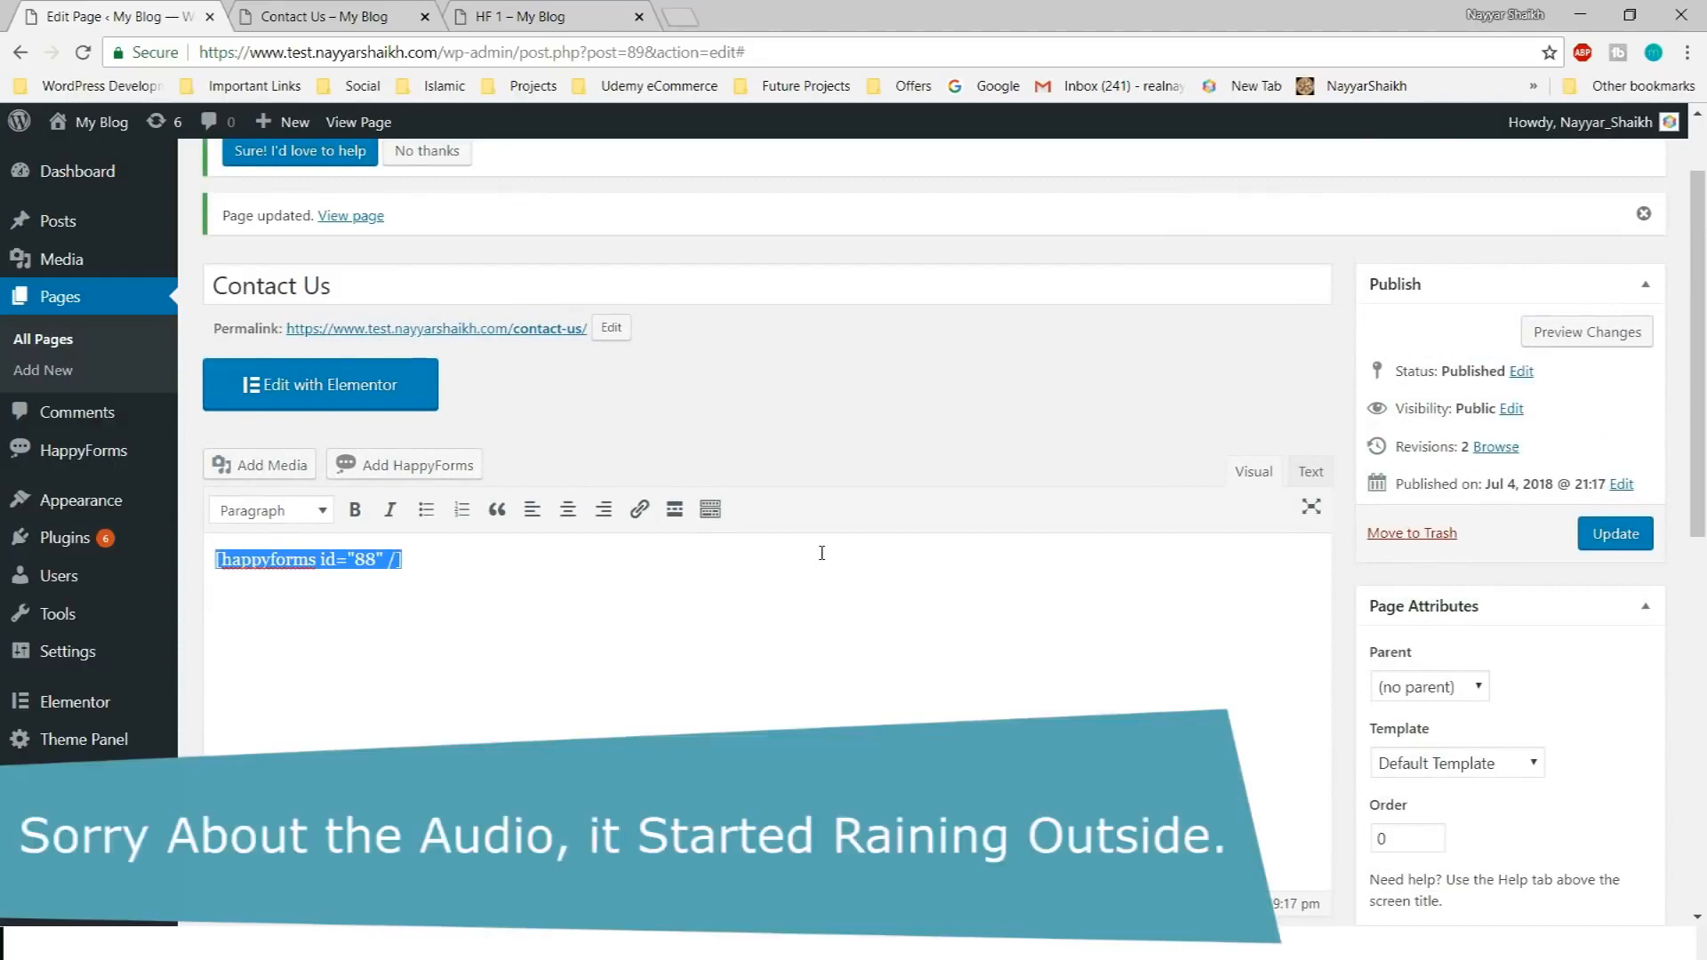
scroll(883, 585, up, 2)
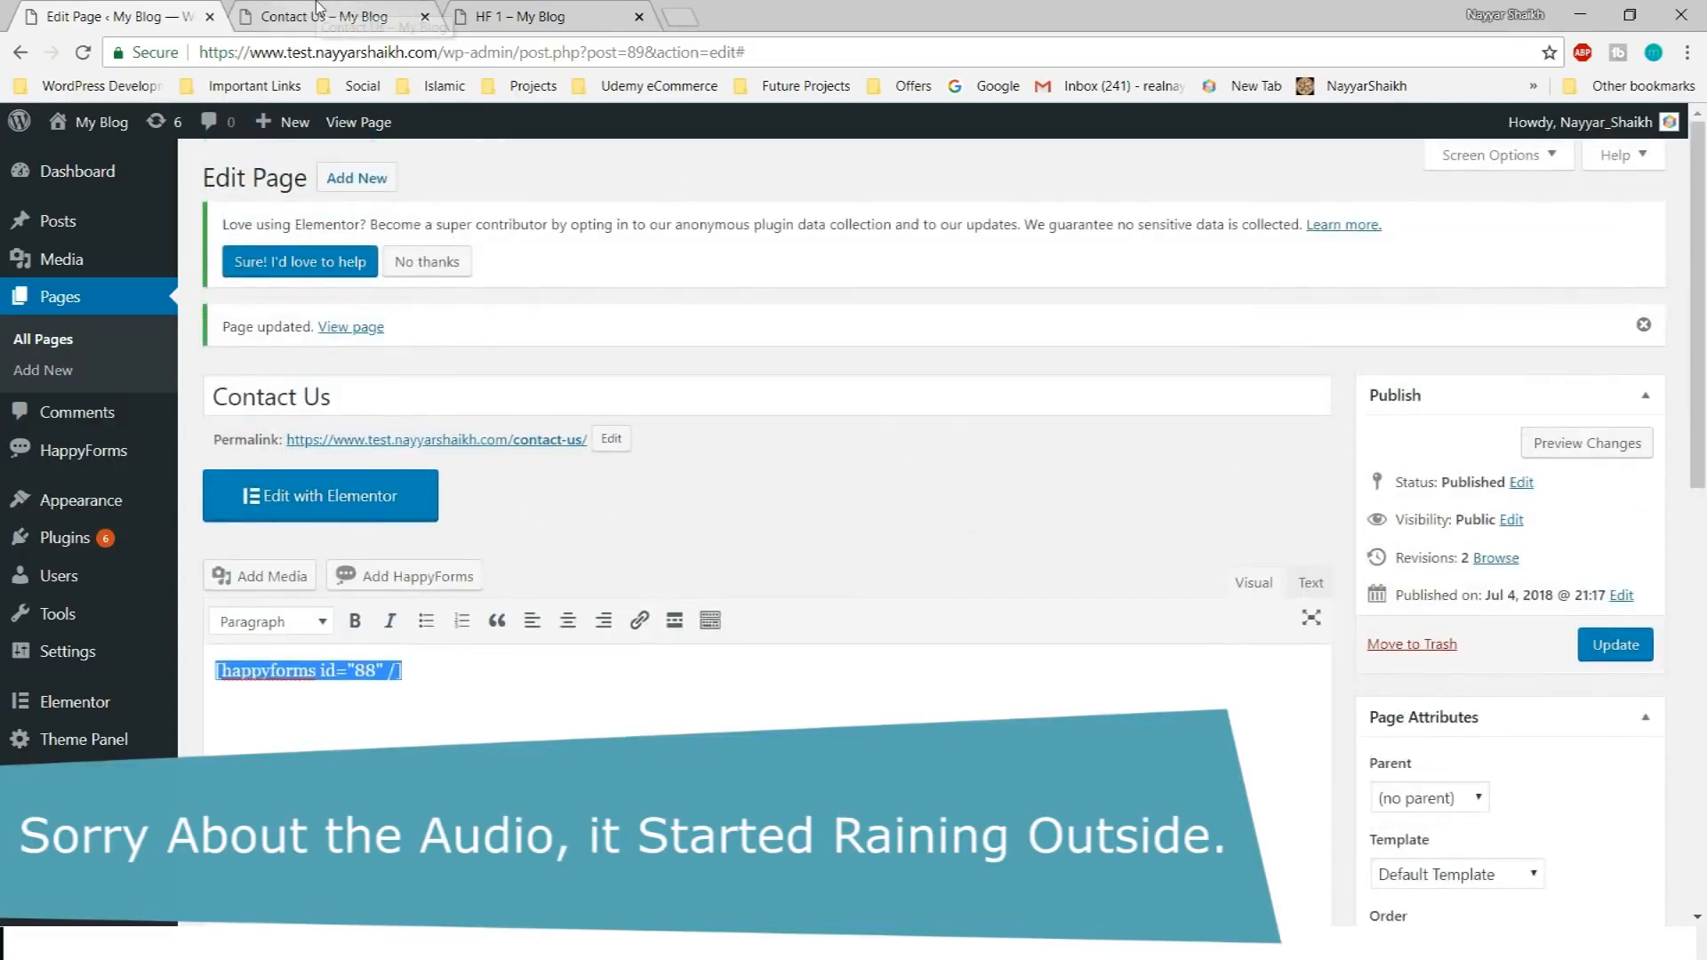
Check the live Contact Us page, then go to the All Forms list
click(402, 12)
scroll(1045, 534, down, 3)
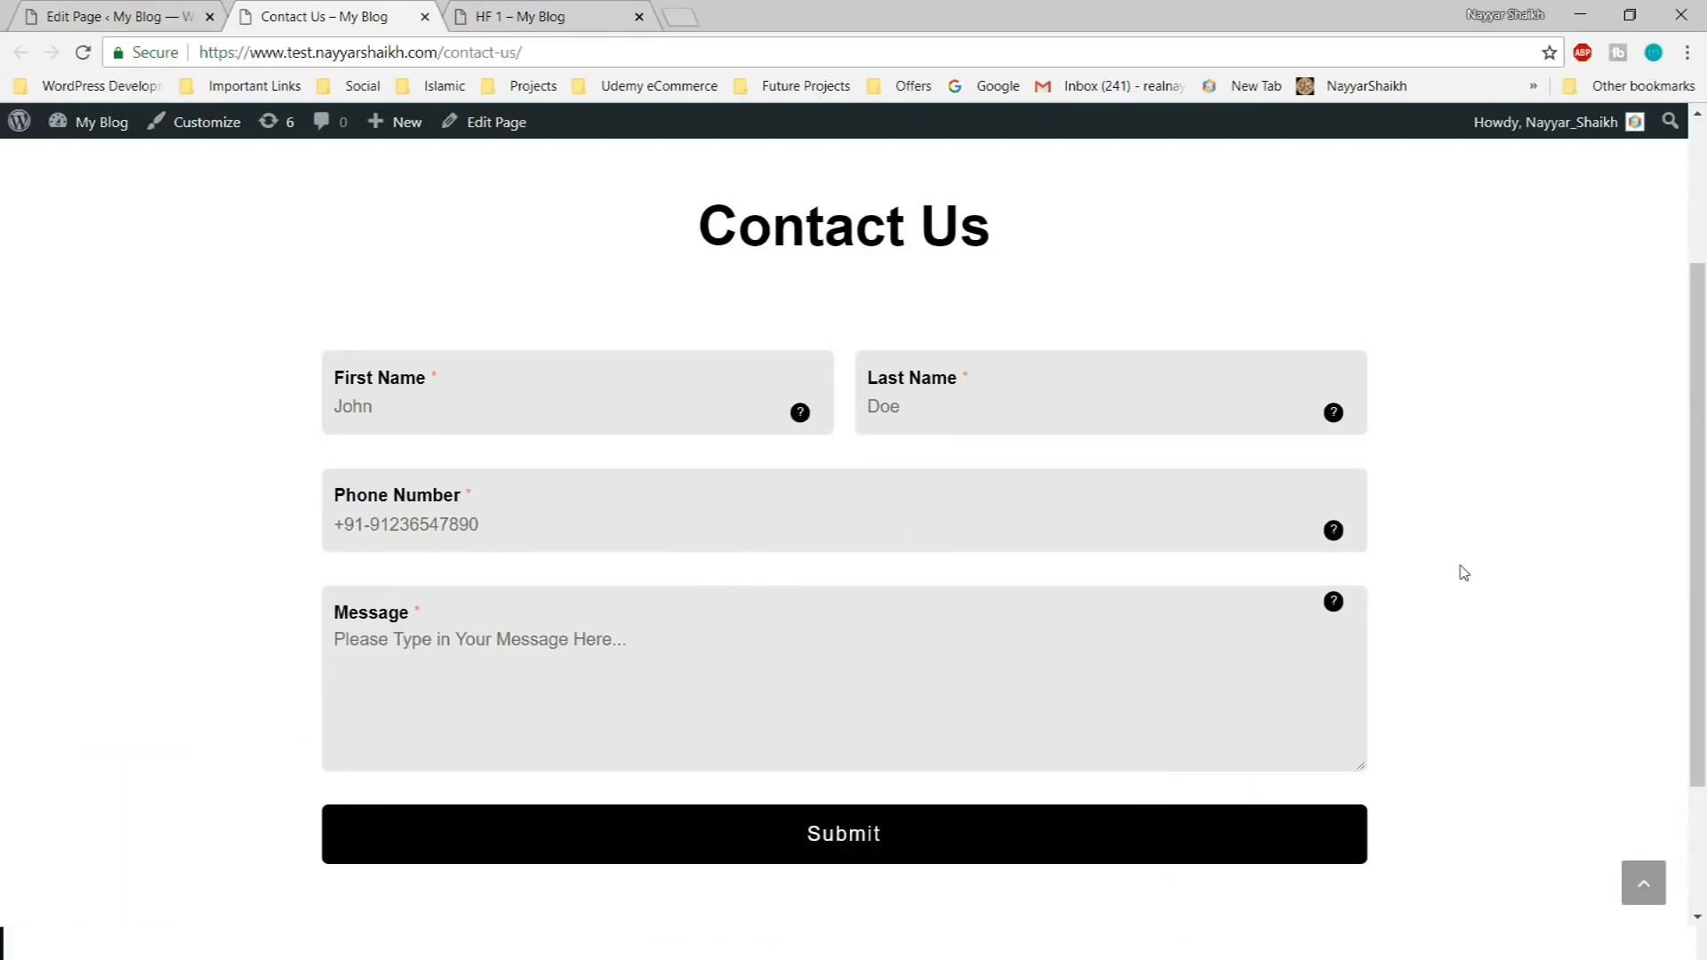
click(177, 16)
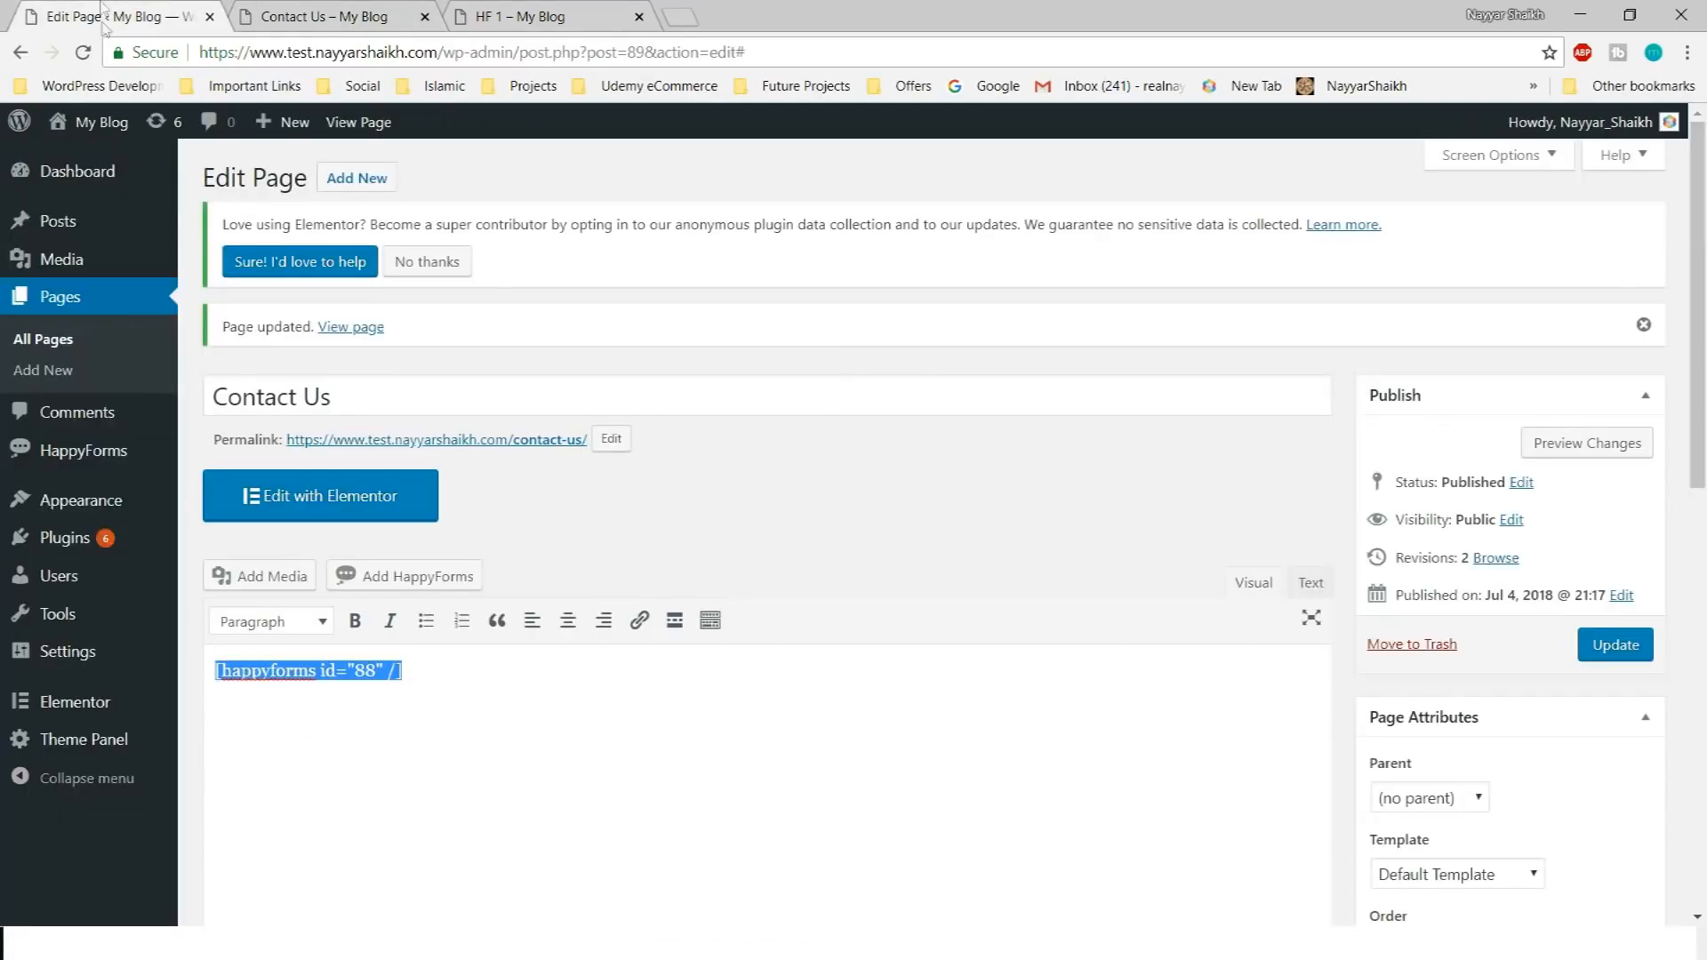
click(72, 459)
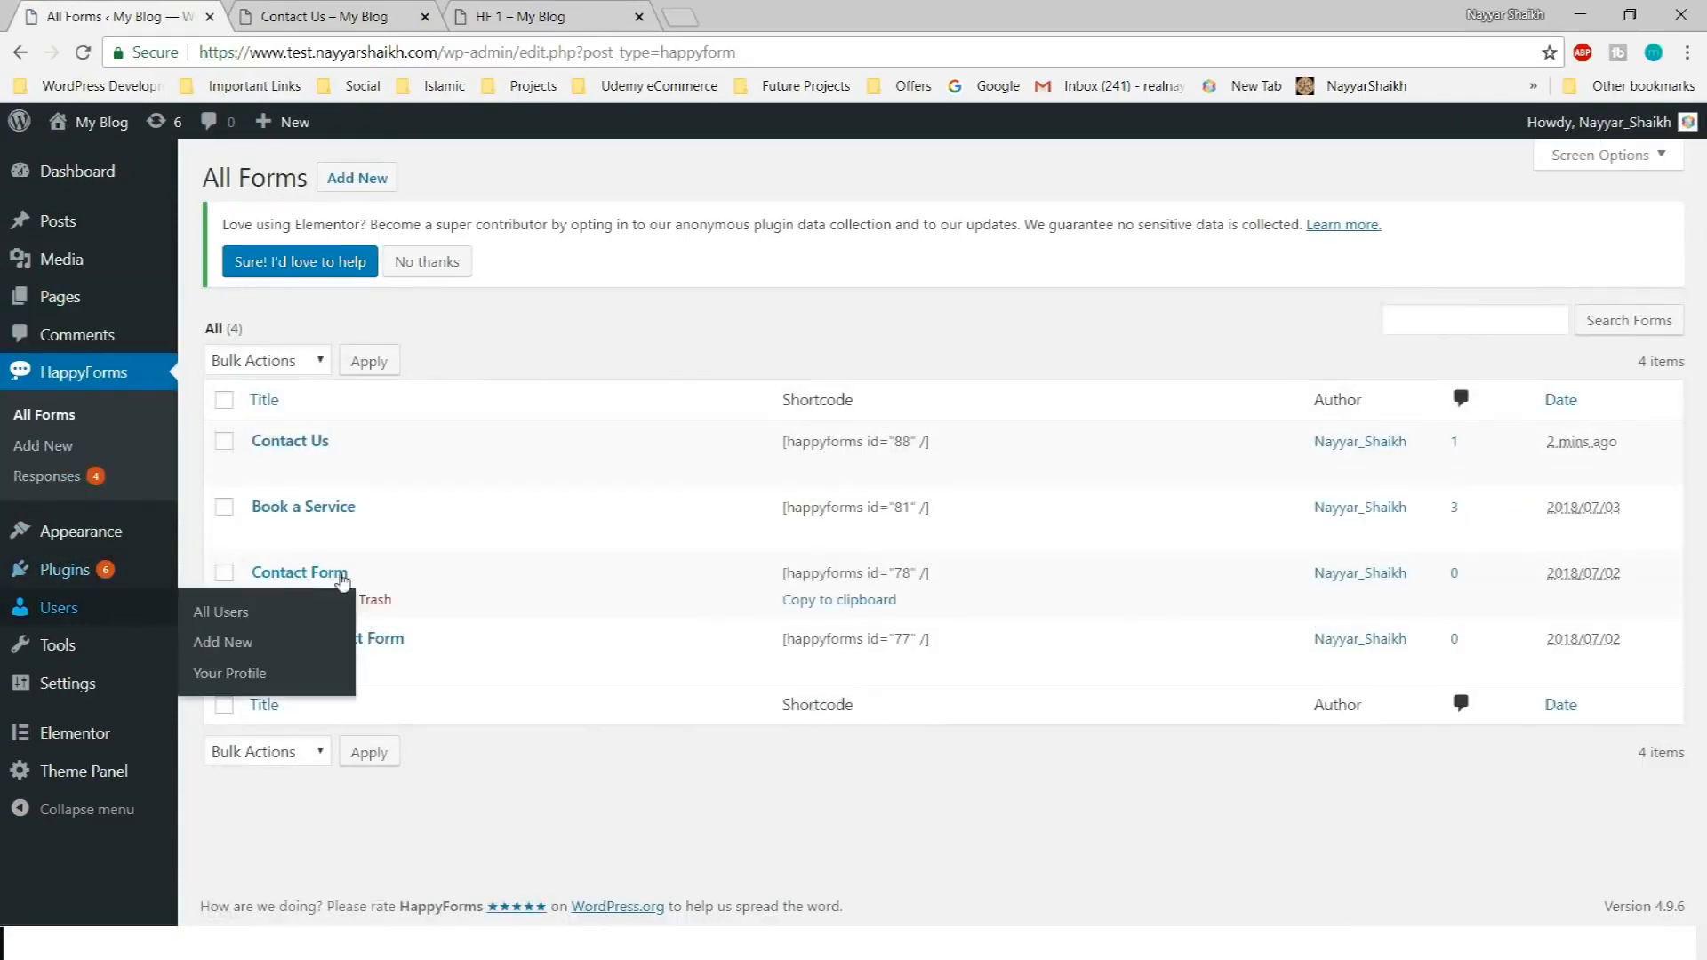
Open Contact Us for editing, look over the Book a Service form on HF 1, then return to the builder
mouse_move(277, 471)
click(264, 469)
click(591, 13)
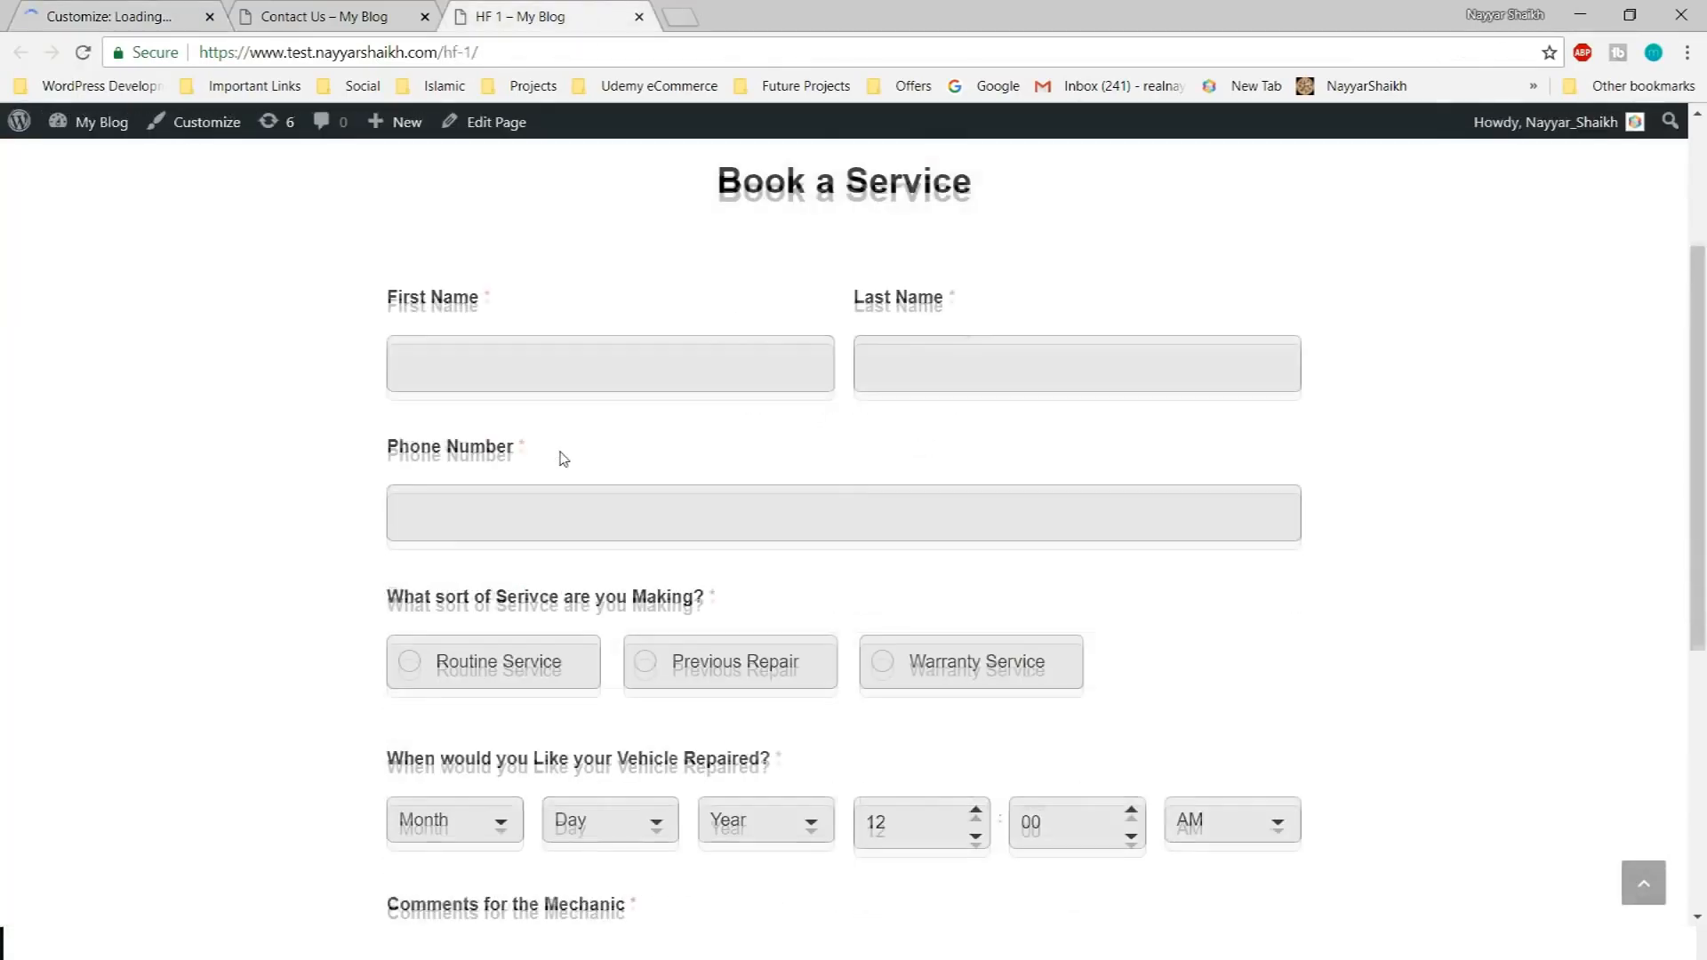
scroll(560, 457, down, 1)
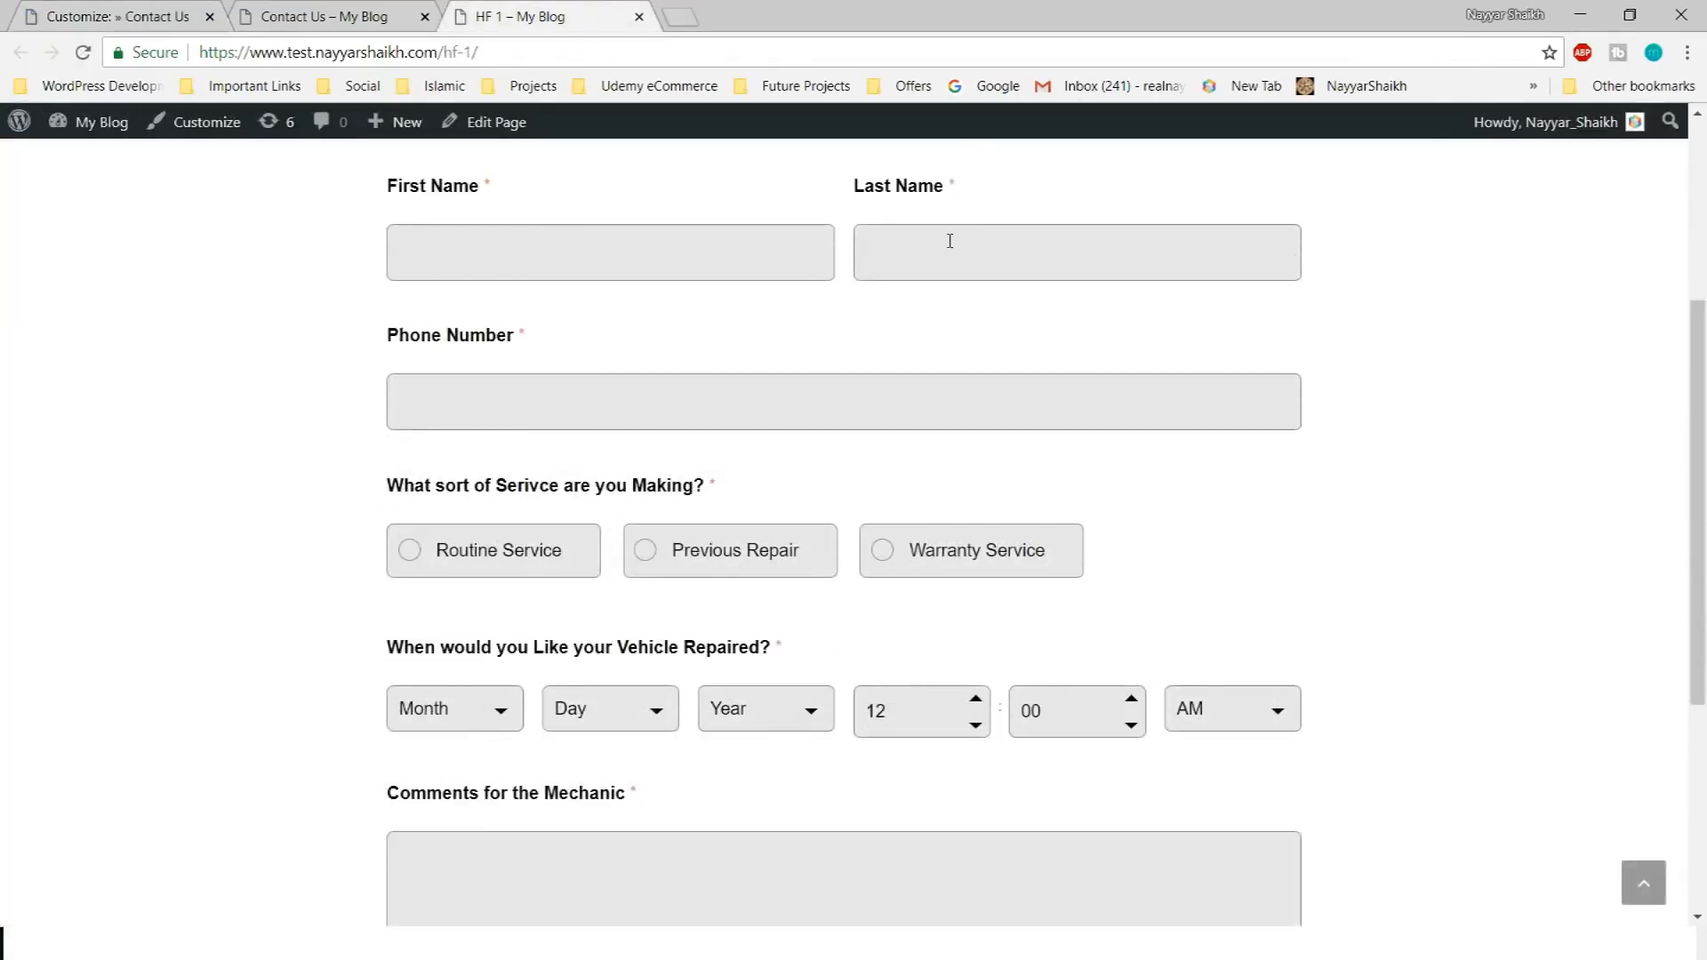
click(524, 399)
scroll(1499, 429, down, 2)
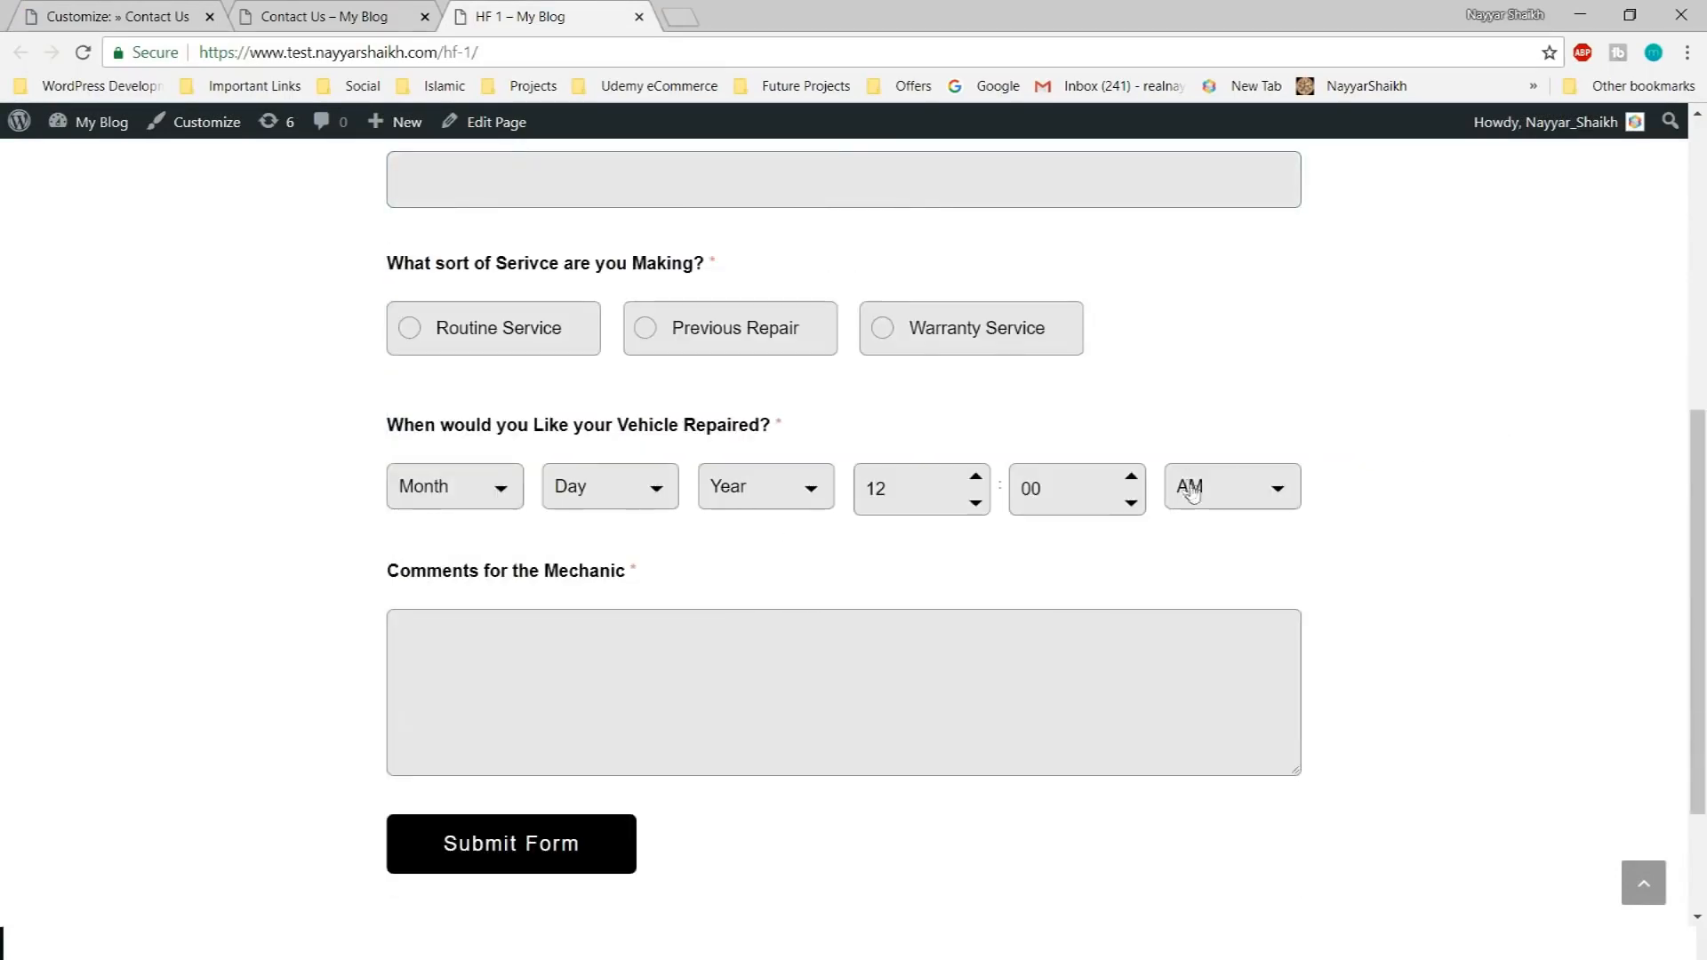
scroll(591, 444, up, 1)
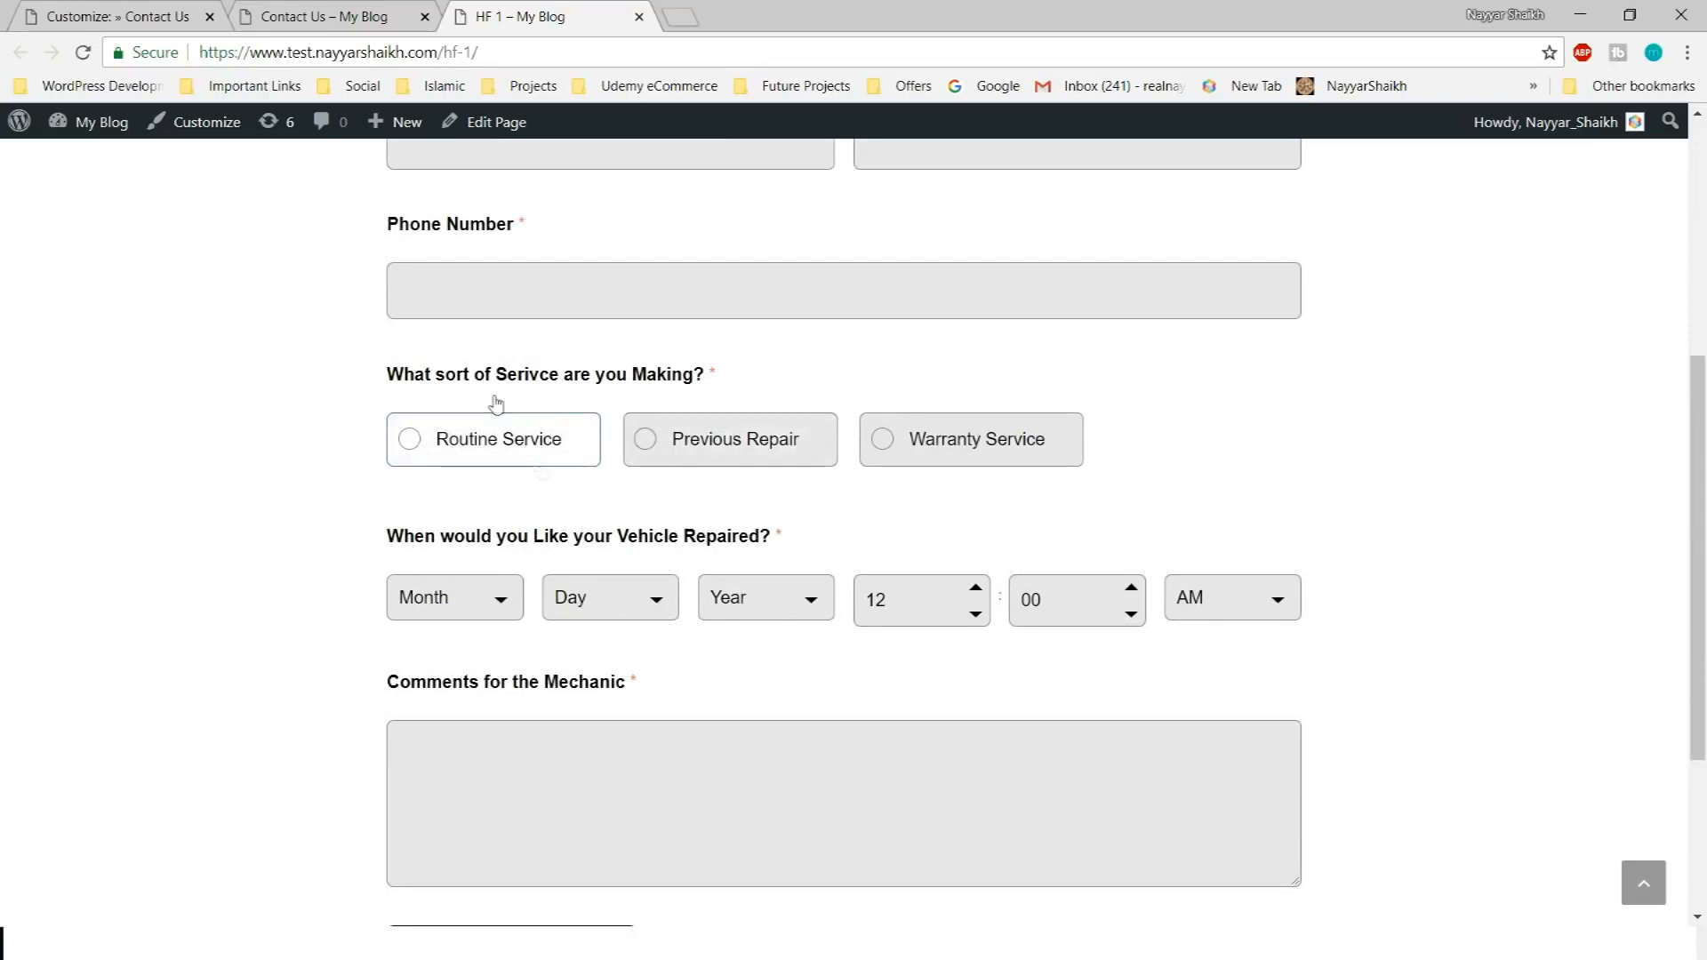
click(120, 16)
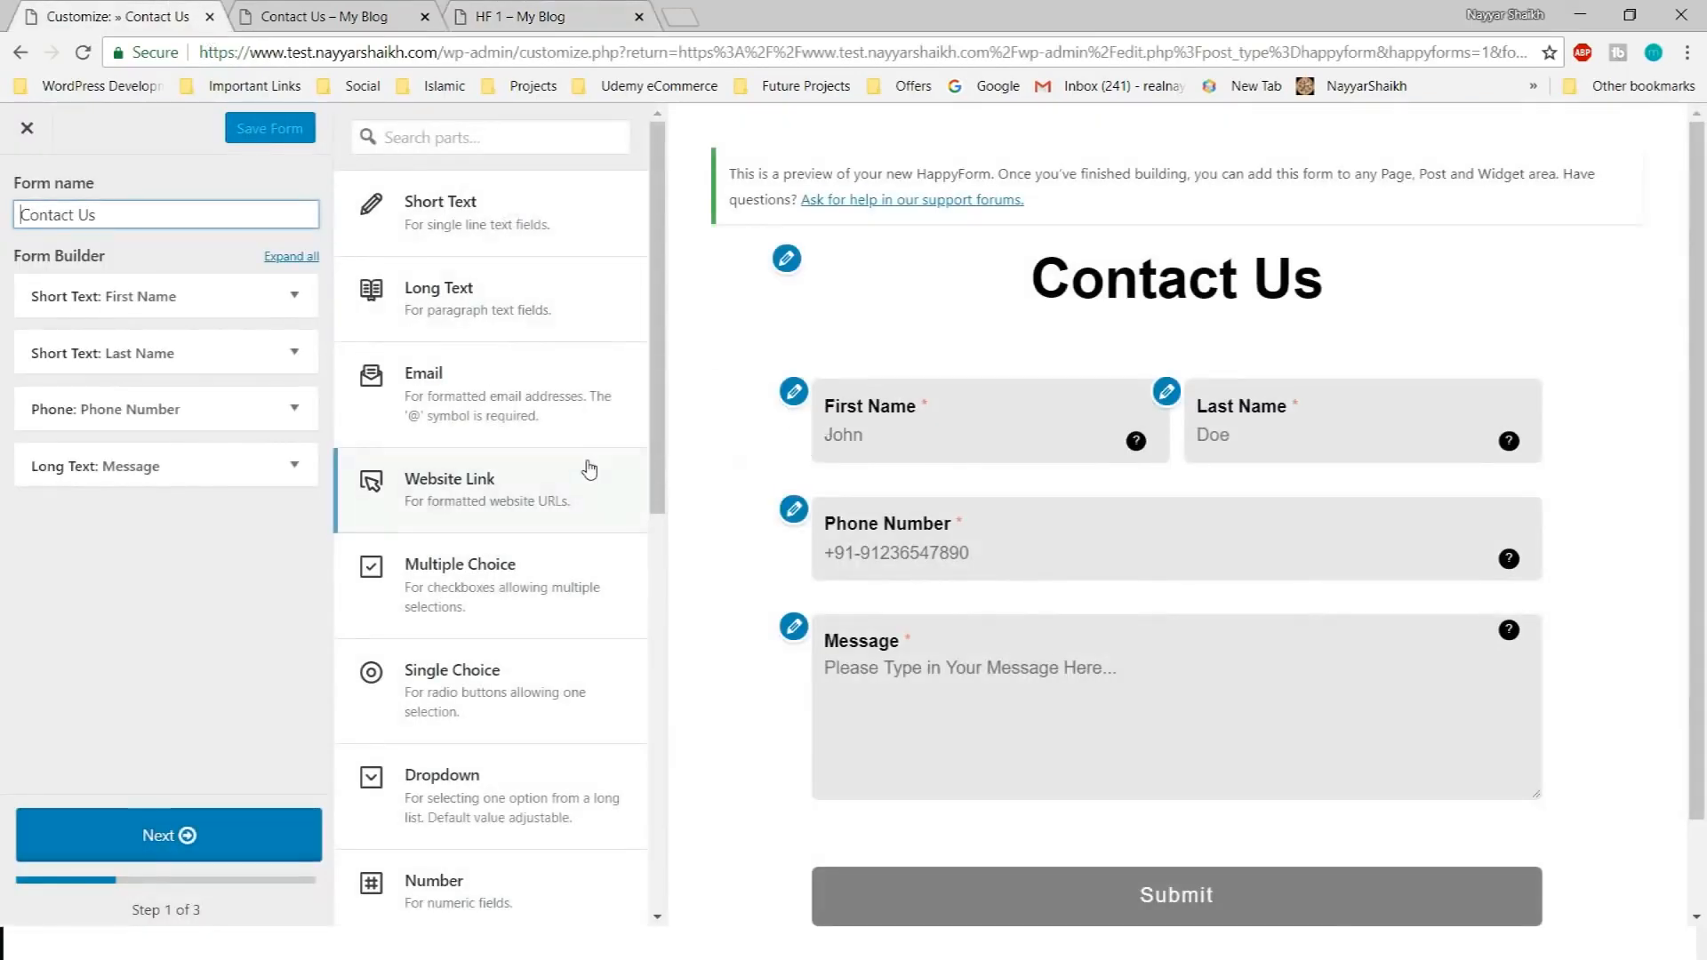
Add a Single Choice question titled 'What kind of Service of Want?' and check its title placement
scroll(589, 498, down, 10)
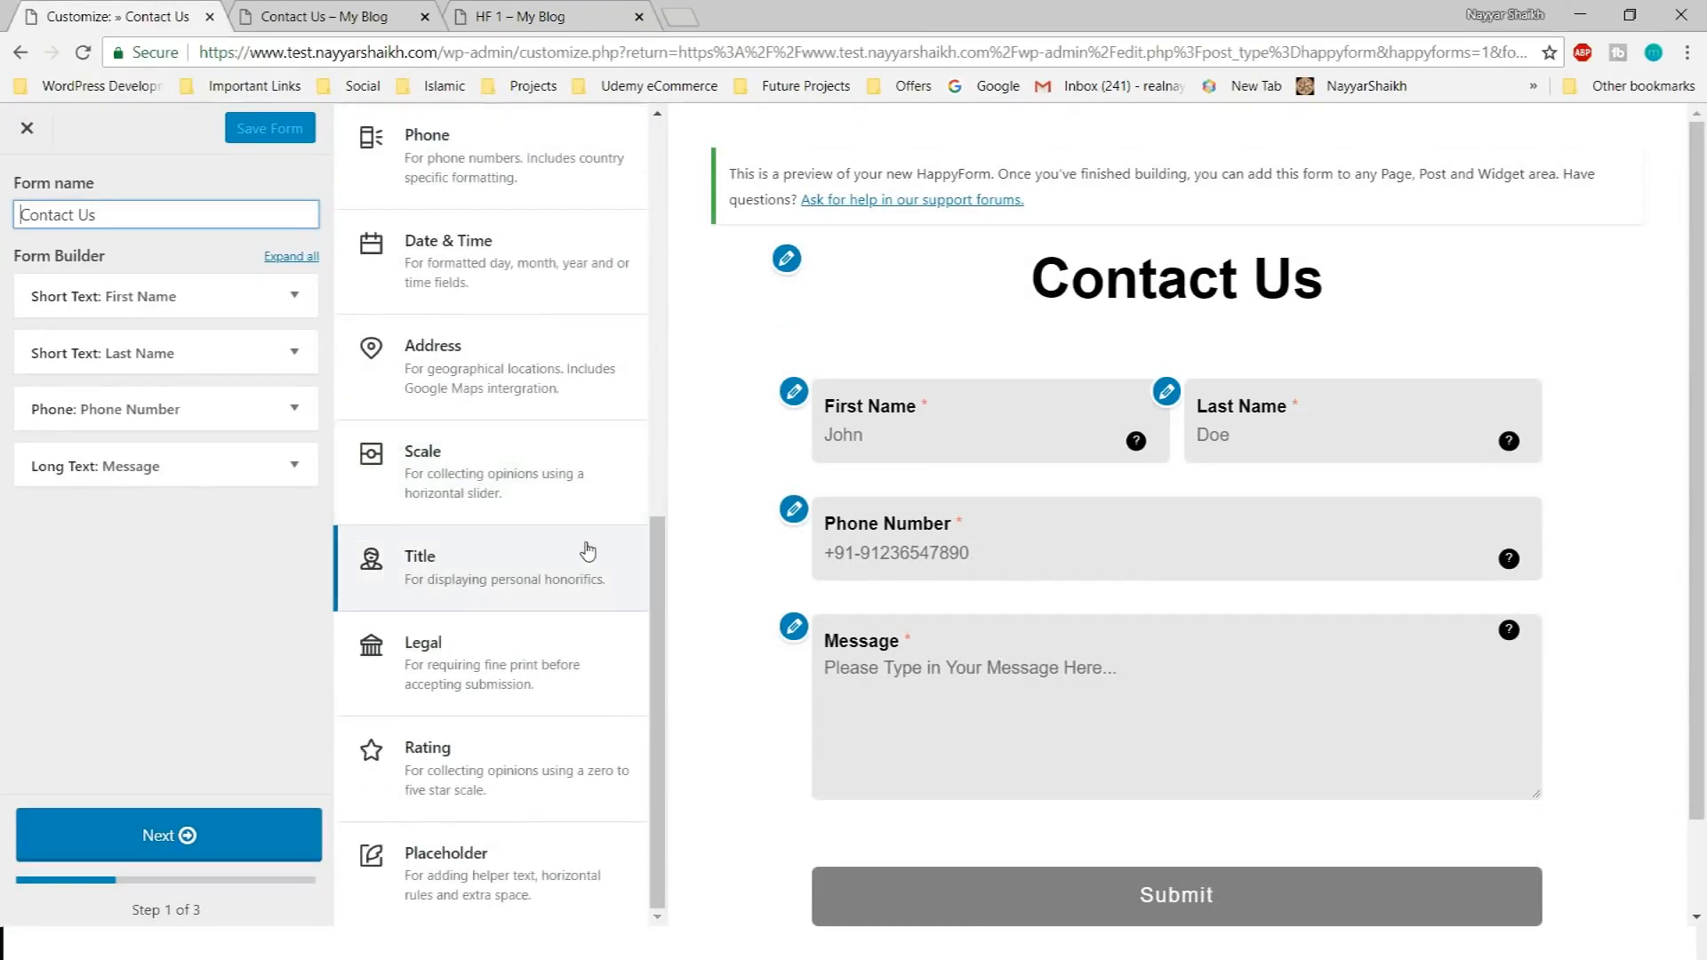
scroll(587, 551, up, 6)
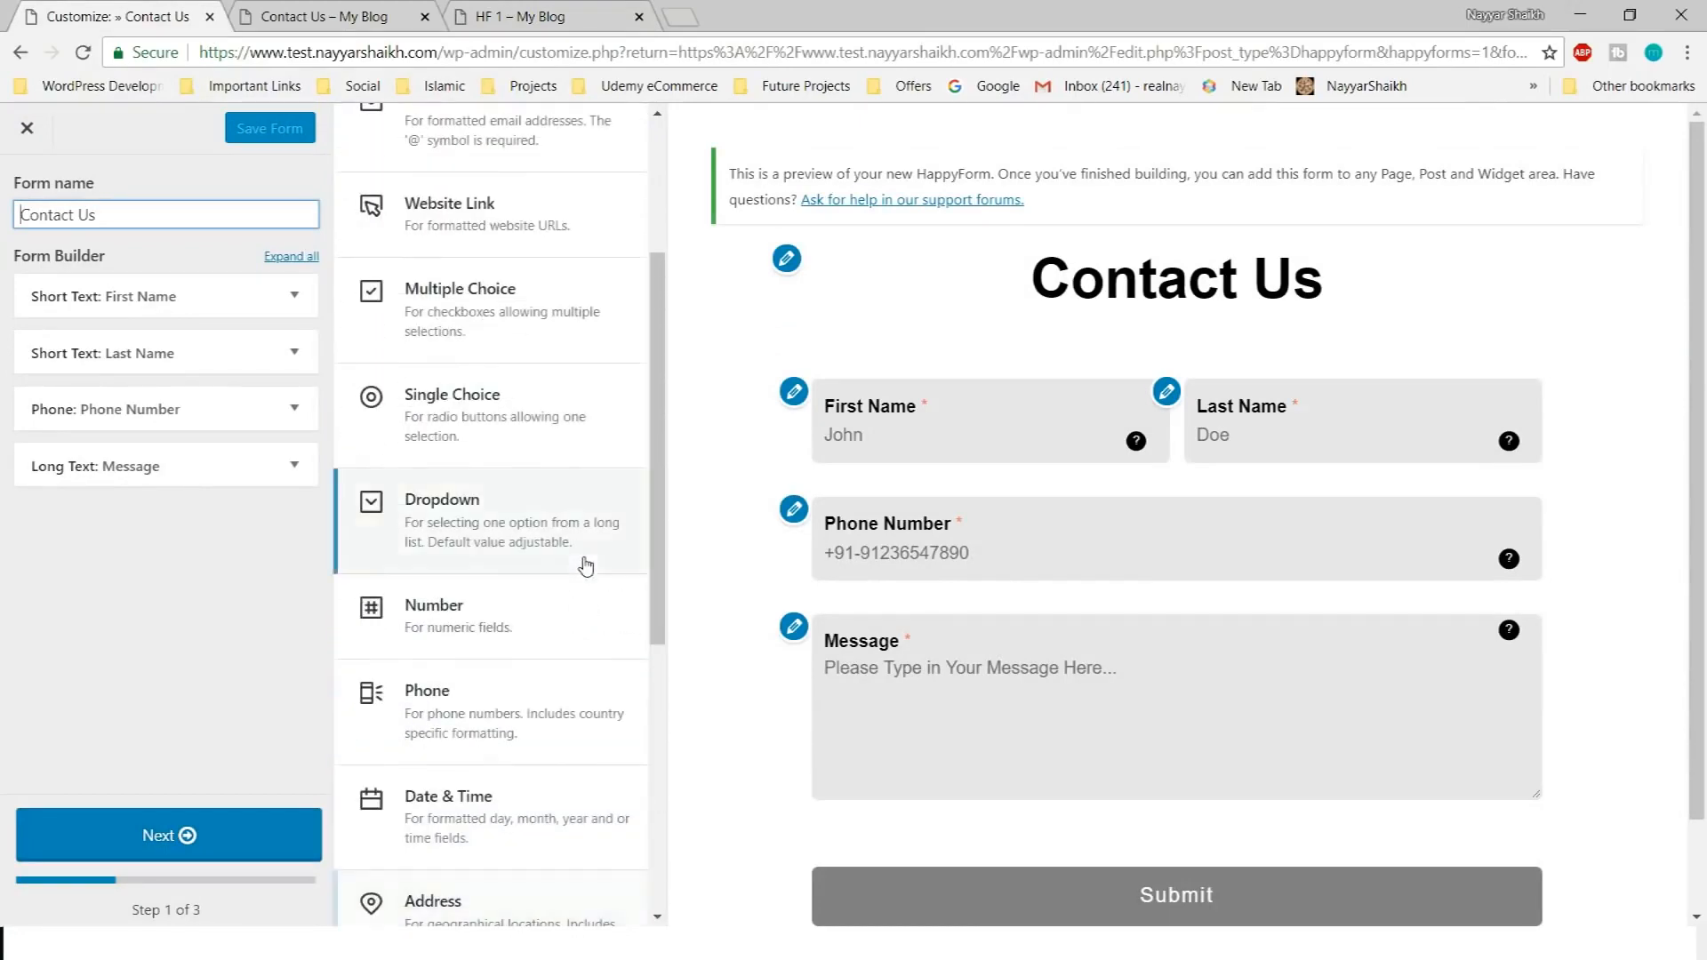
click(478, 442)
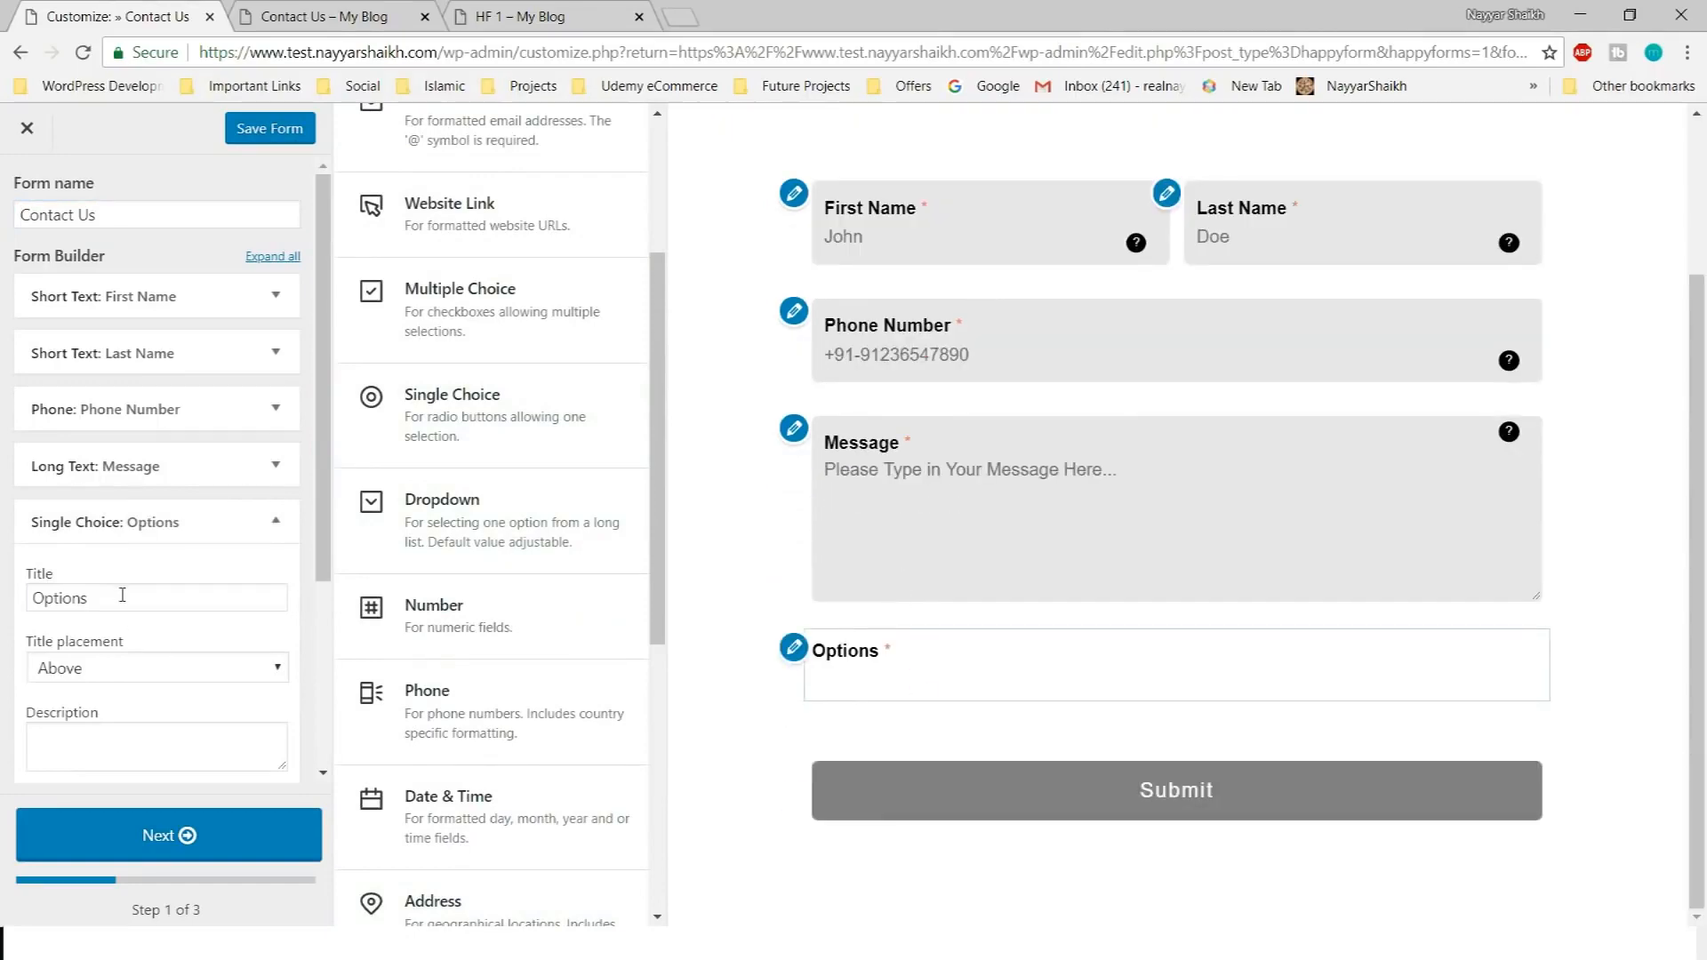
double_click(121, 596)
text(W)
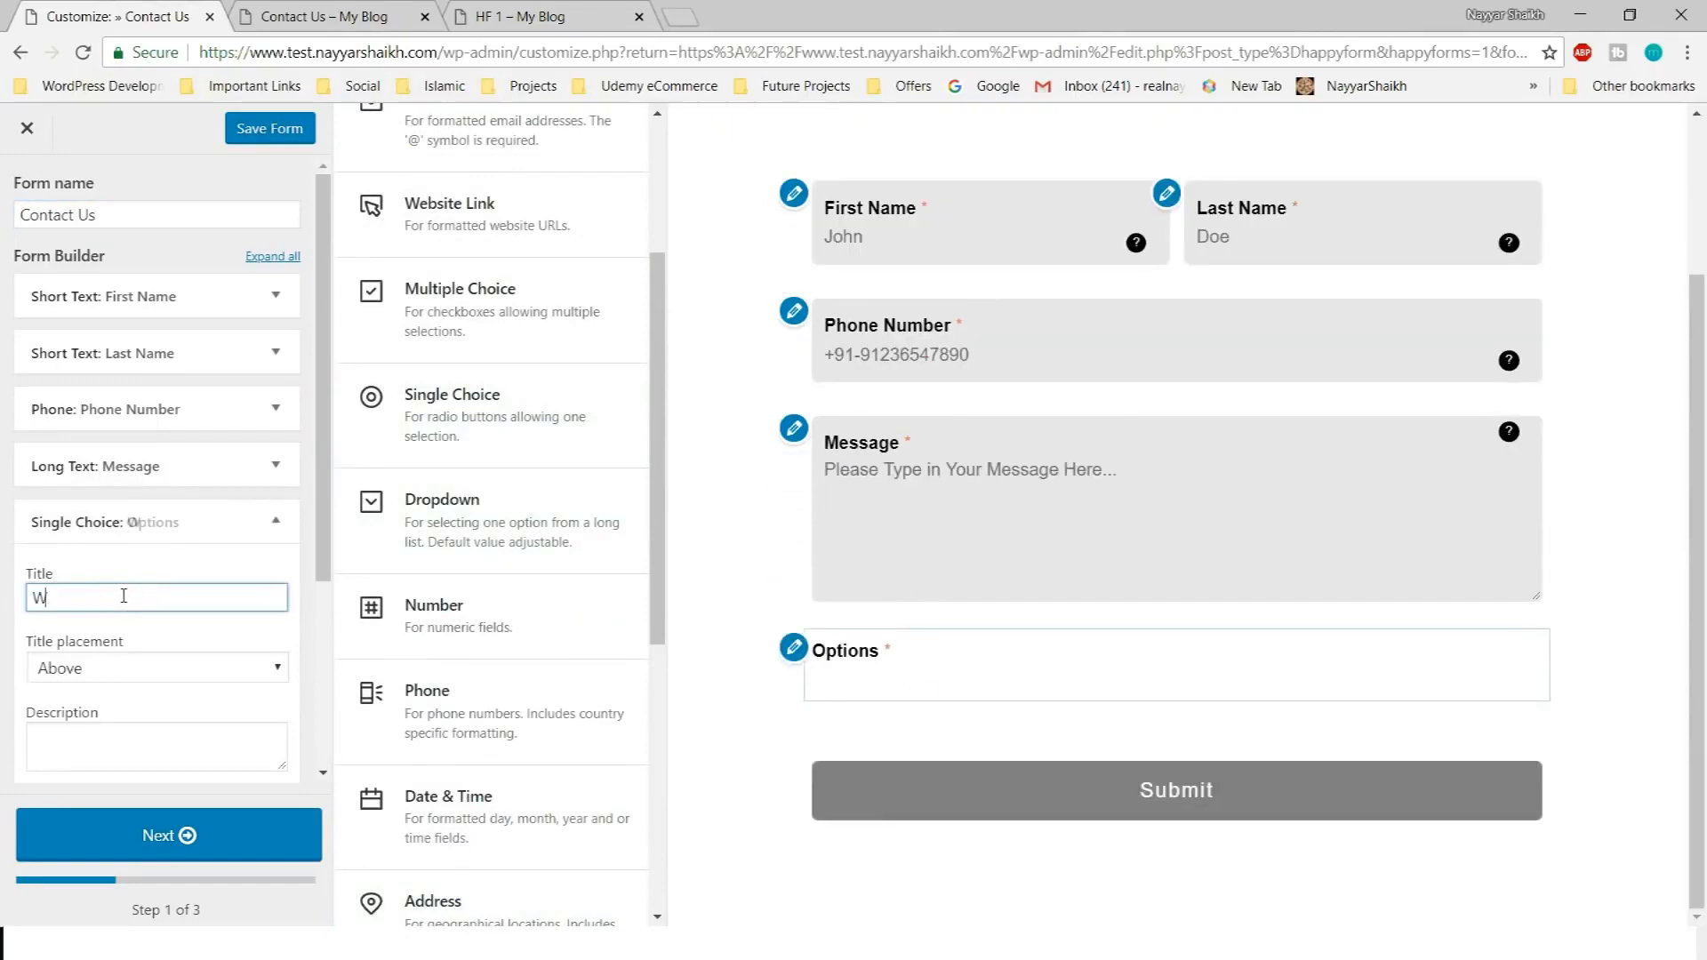
text(hat kin)
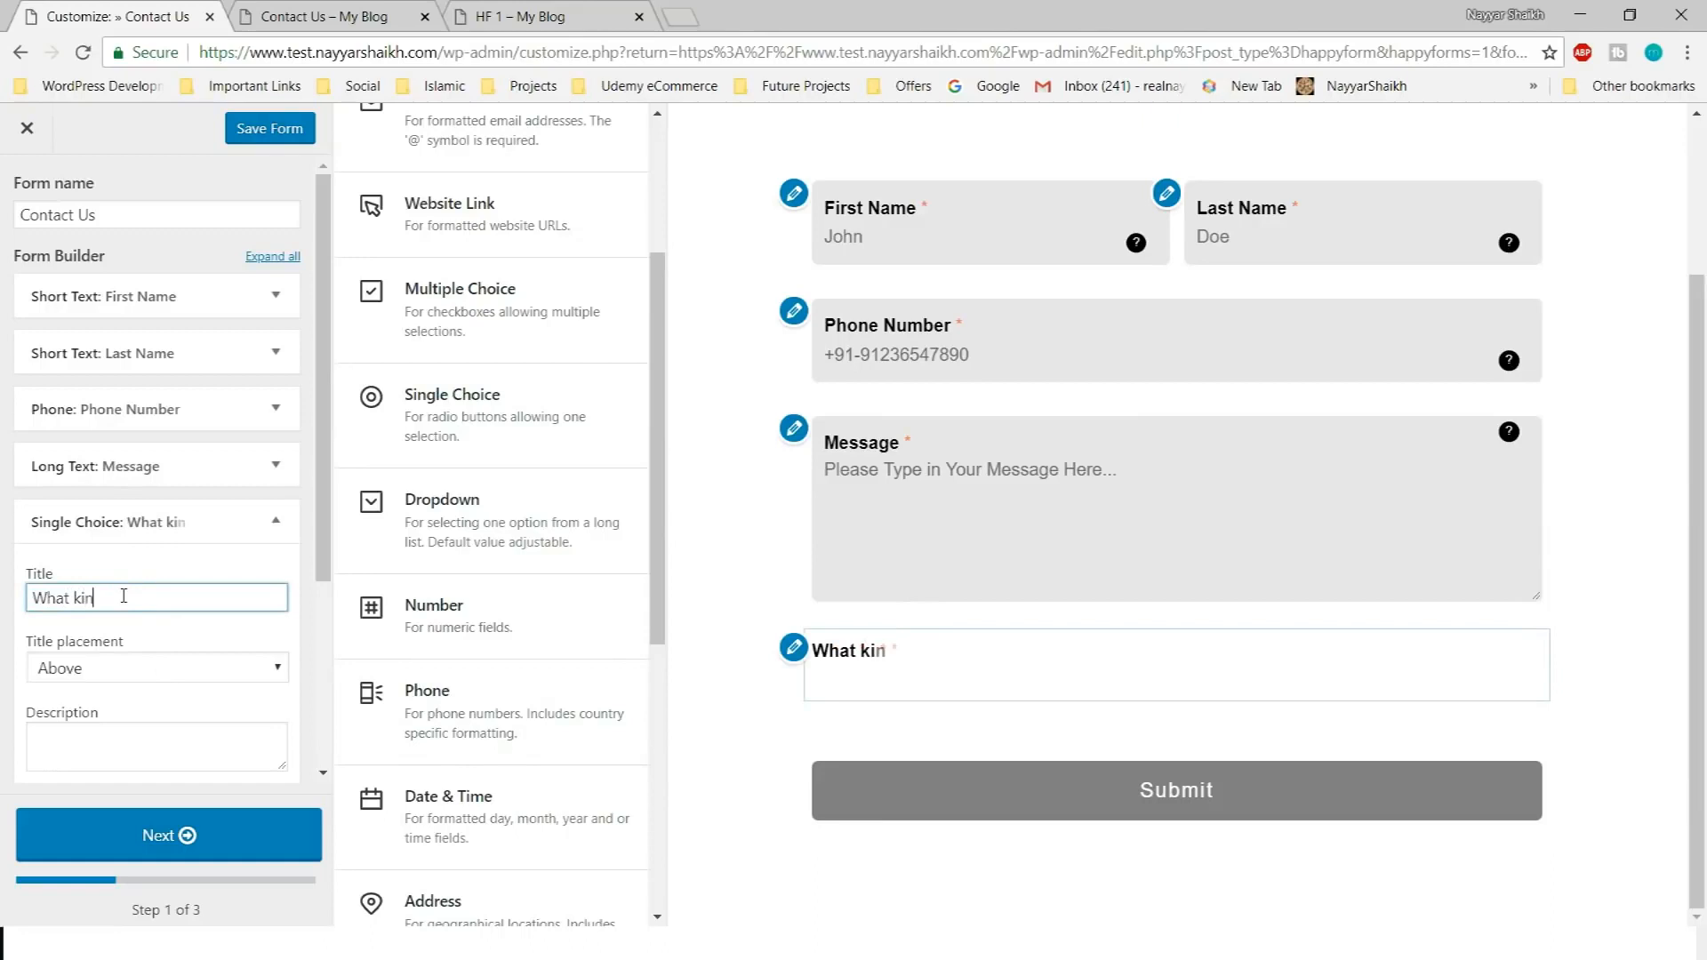
text(d of Service of Want)
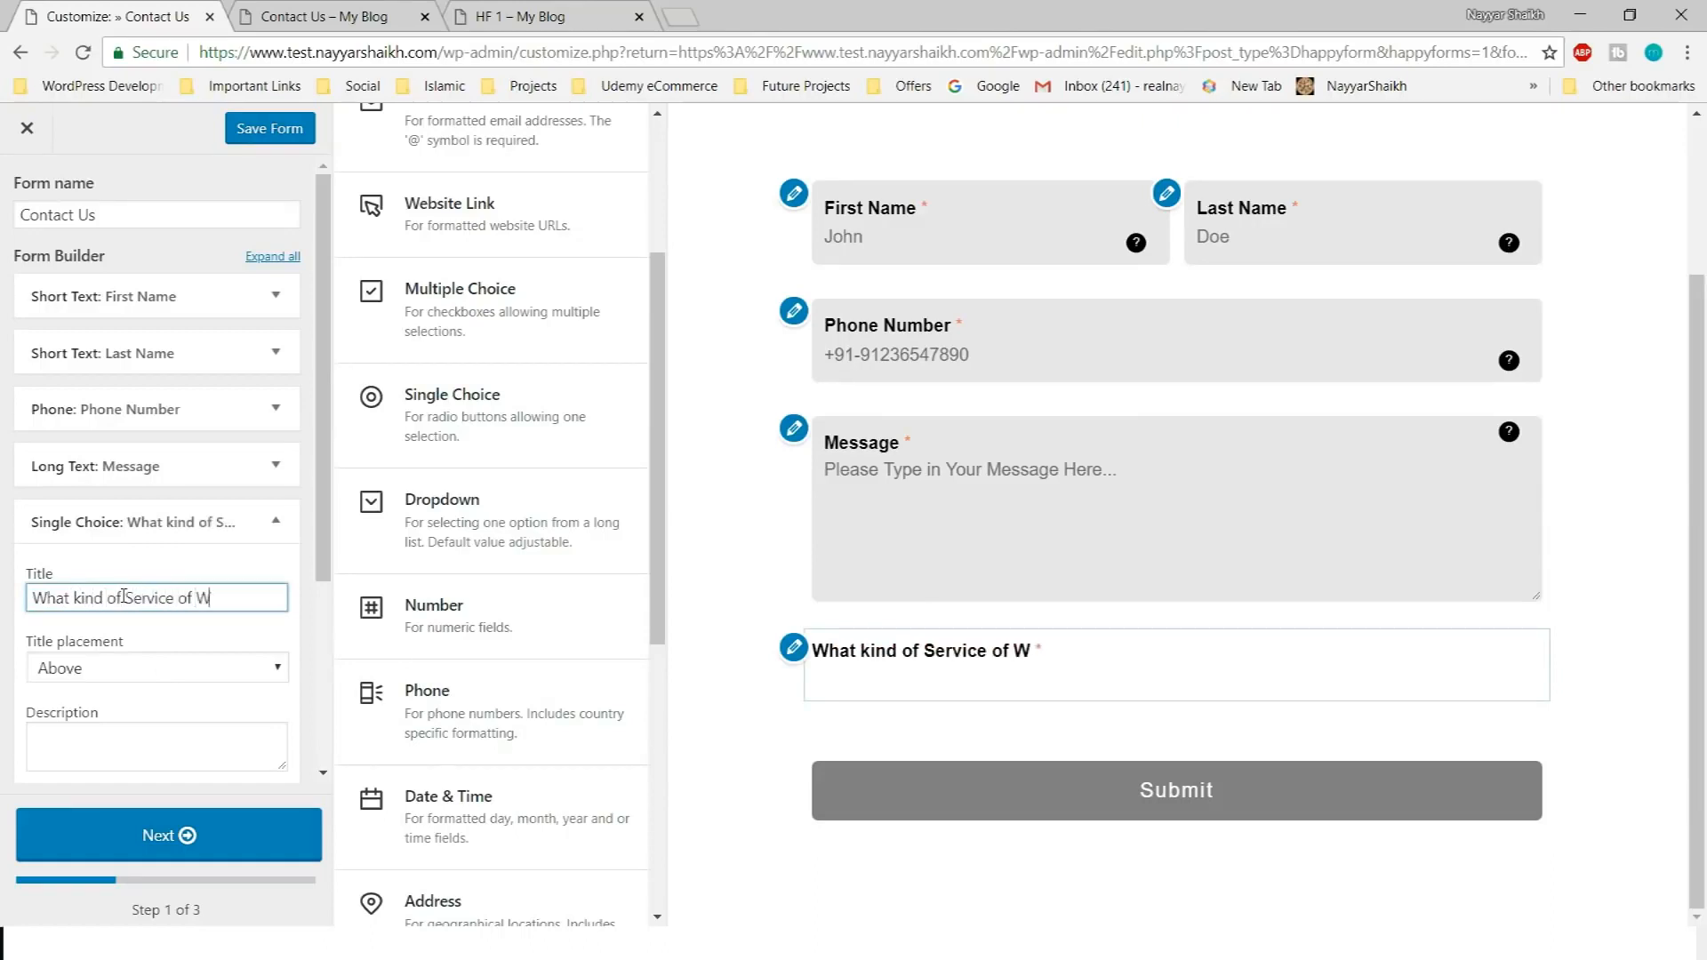
text(?)
scroll(120, 578, down, 3)
click(129, 456)
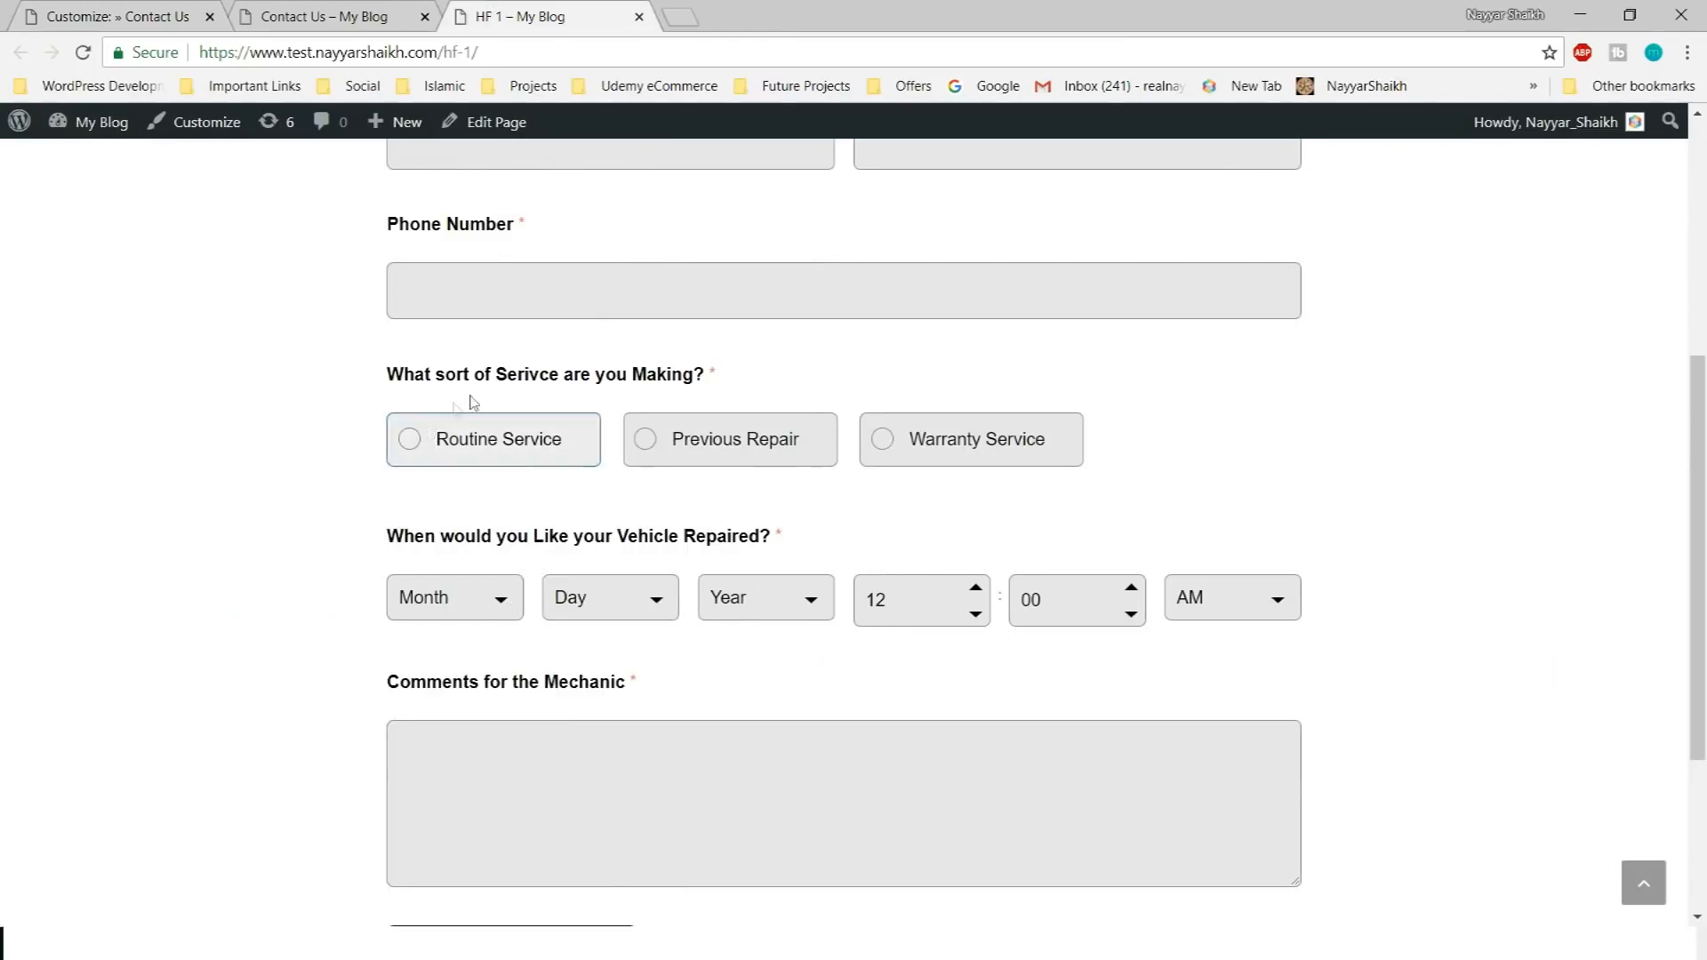
scroll(471, 402, up, 3)
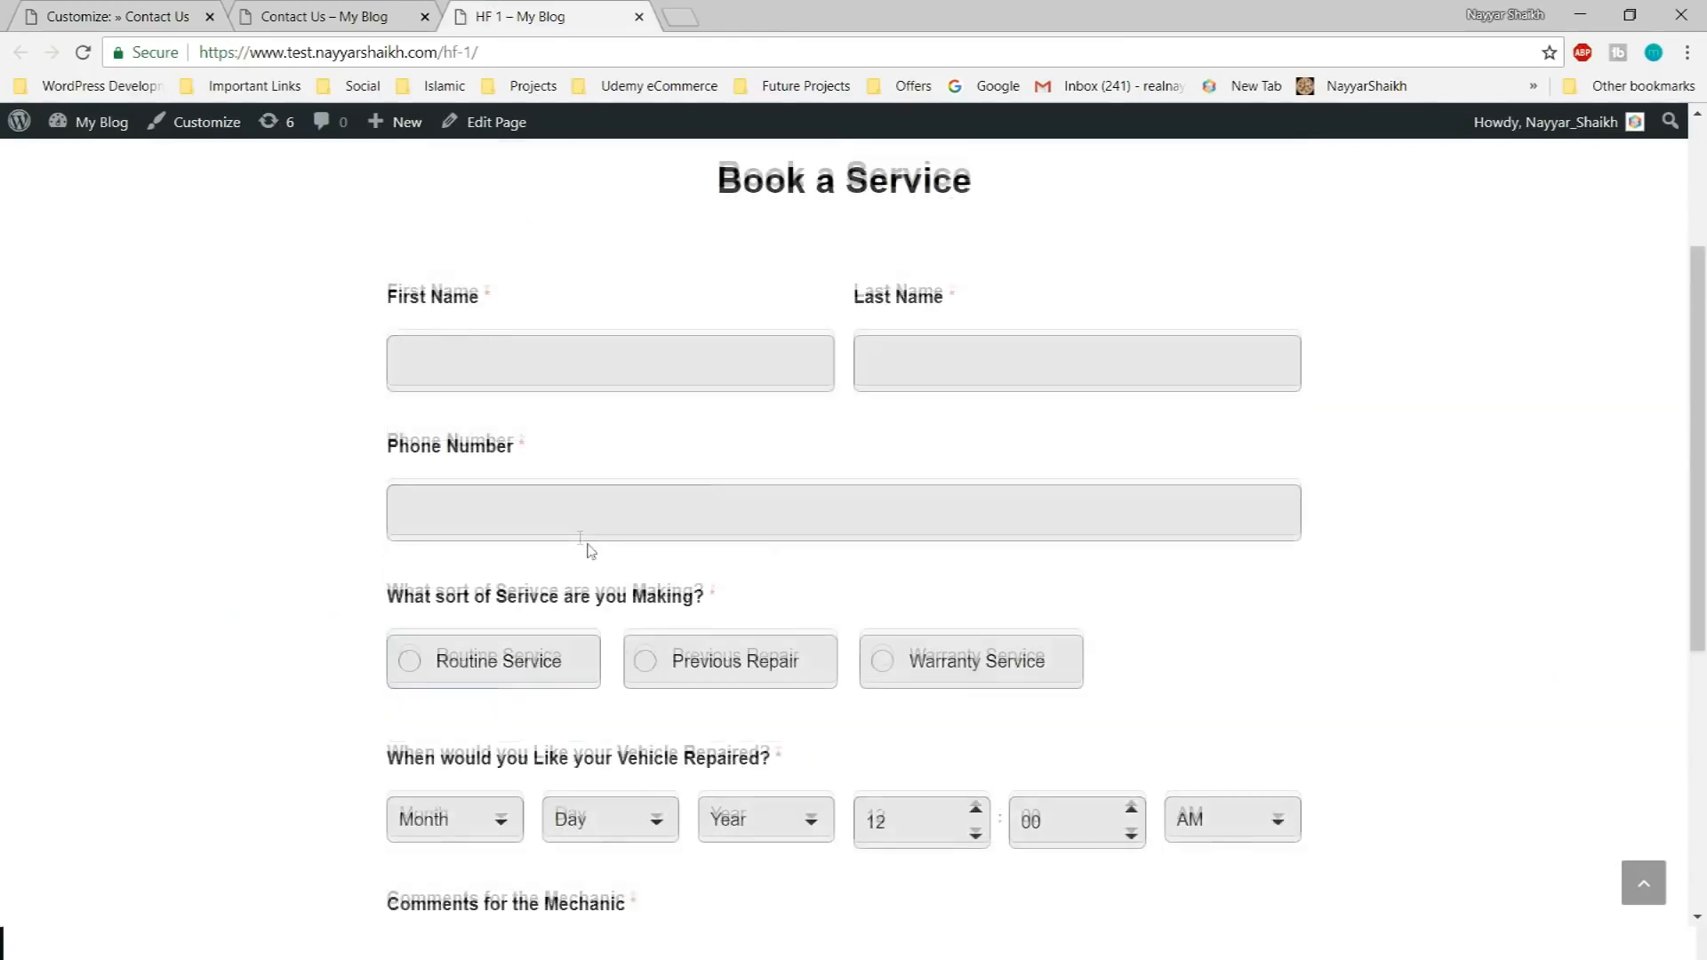
scroll(602, 606, down, 2)
scroll(618, 631, up, 1)
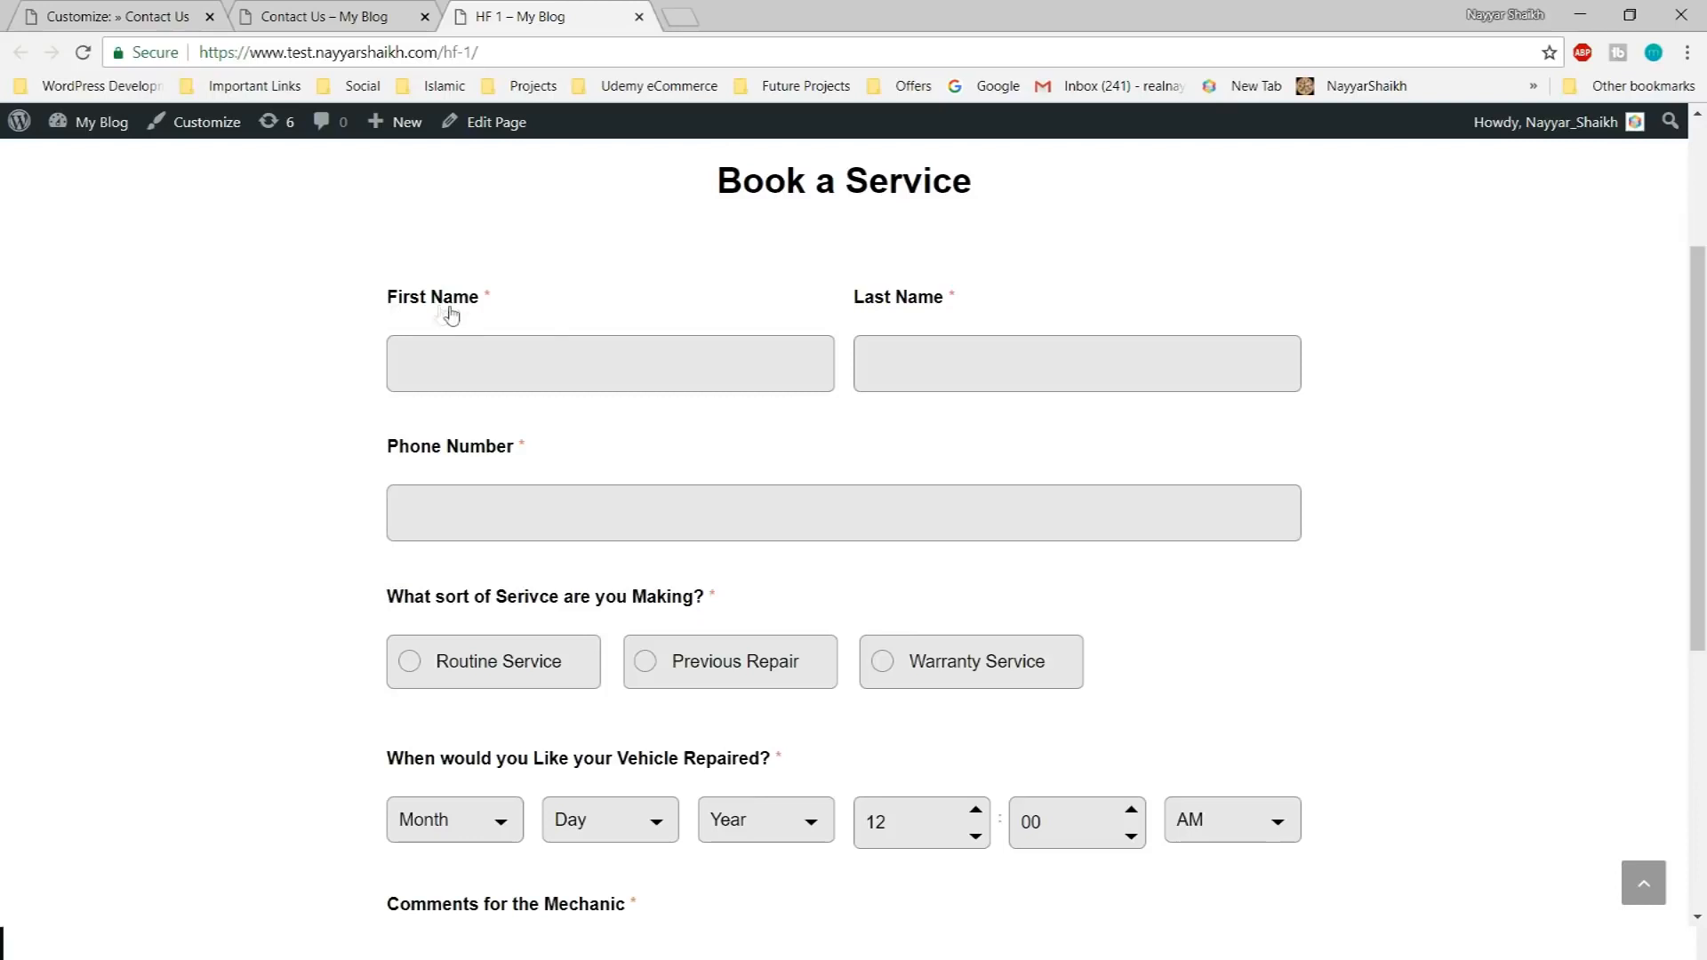
Compare with the Book a Service reference form, then open the First Name field's settings
click(155, 16)
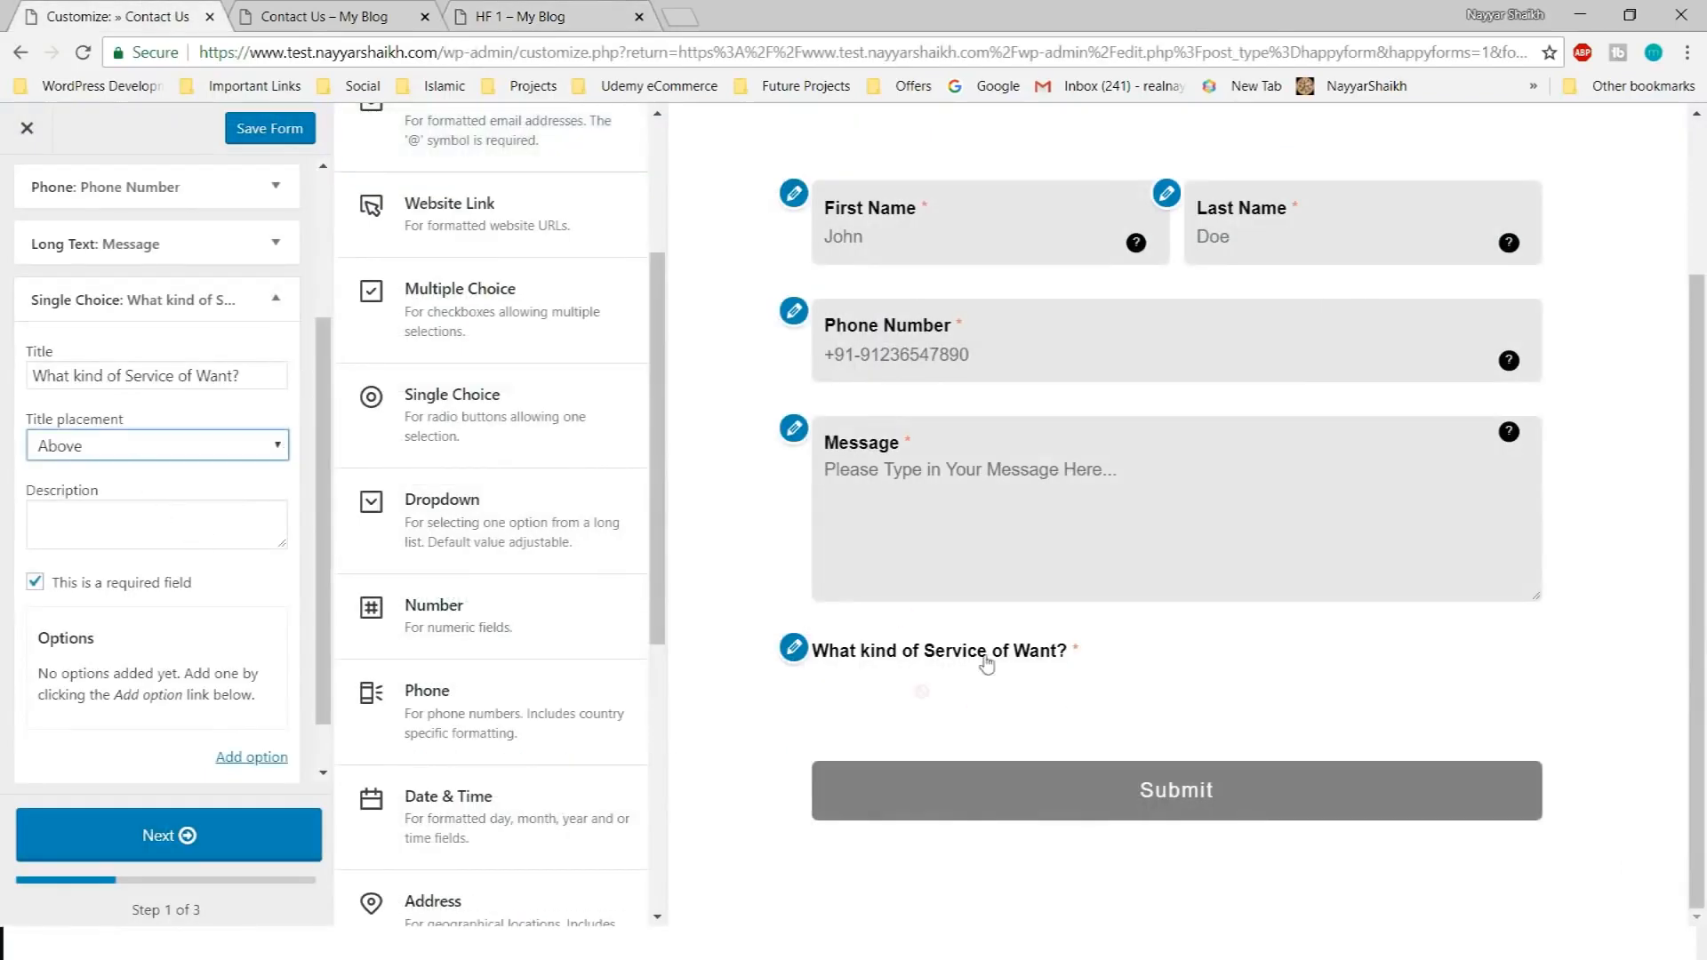
click(510, 11)
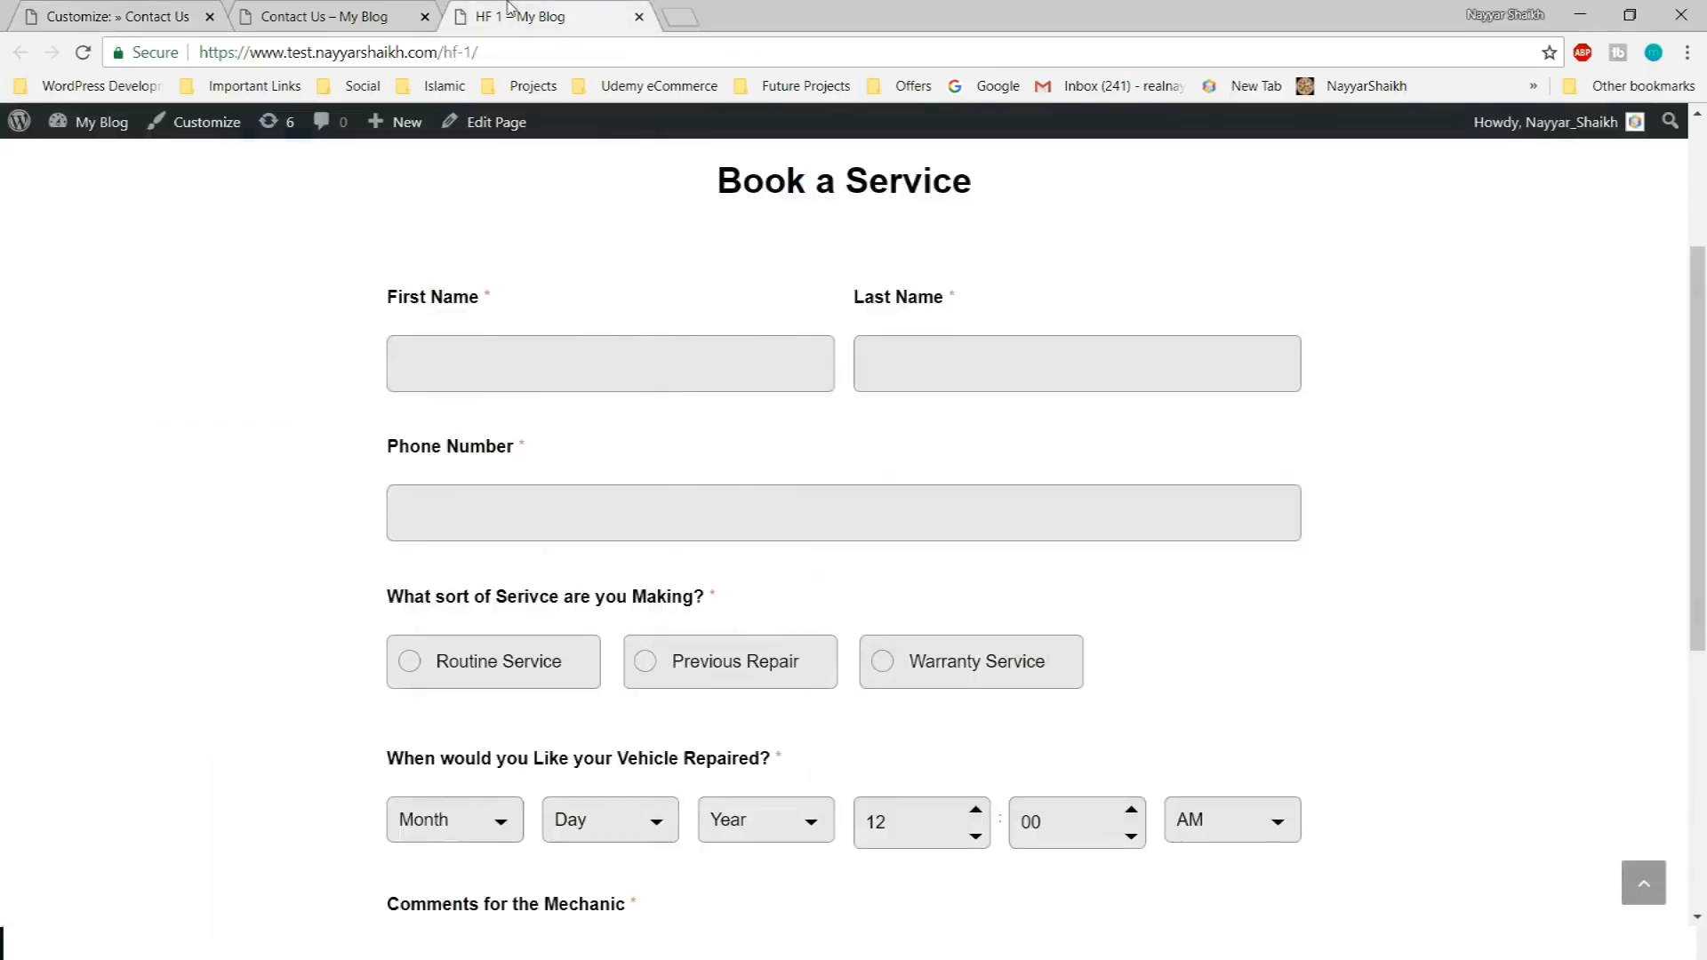
scroll(538, 648, down, 1)
click(129, 51)
click(122, 13)
click(916, 441)
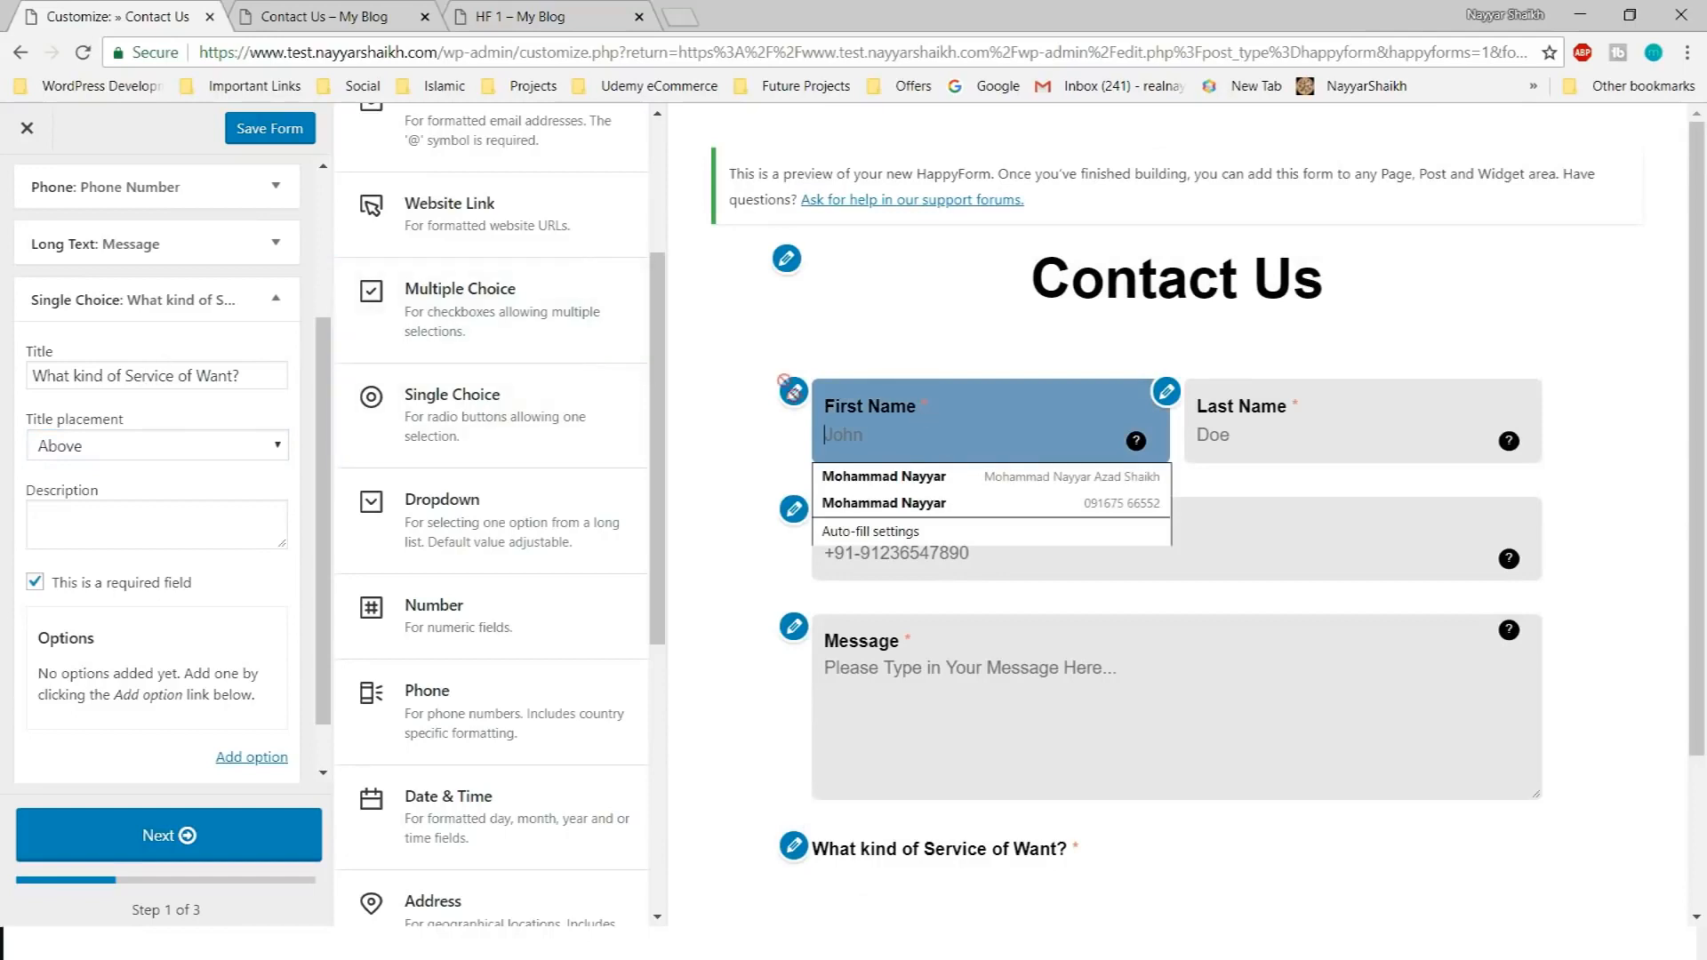
click(793, 391)
Set First Name and Last Name title placement to Above
click(105, 441)
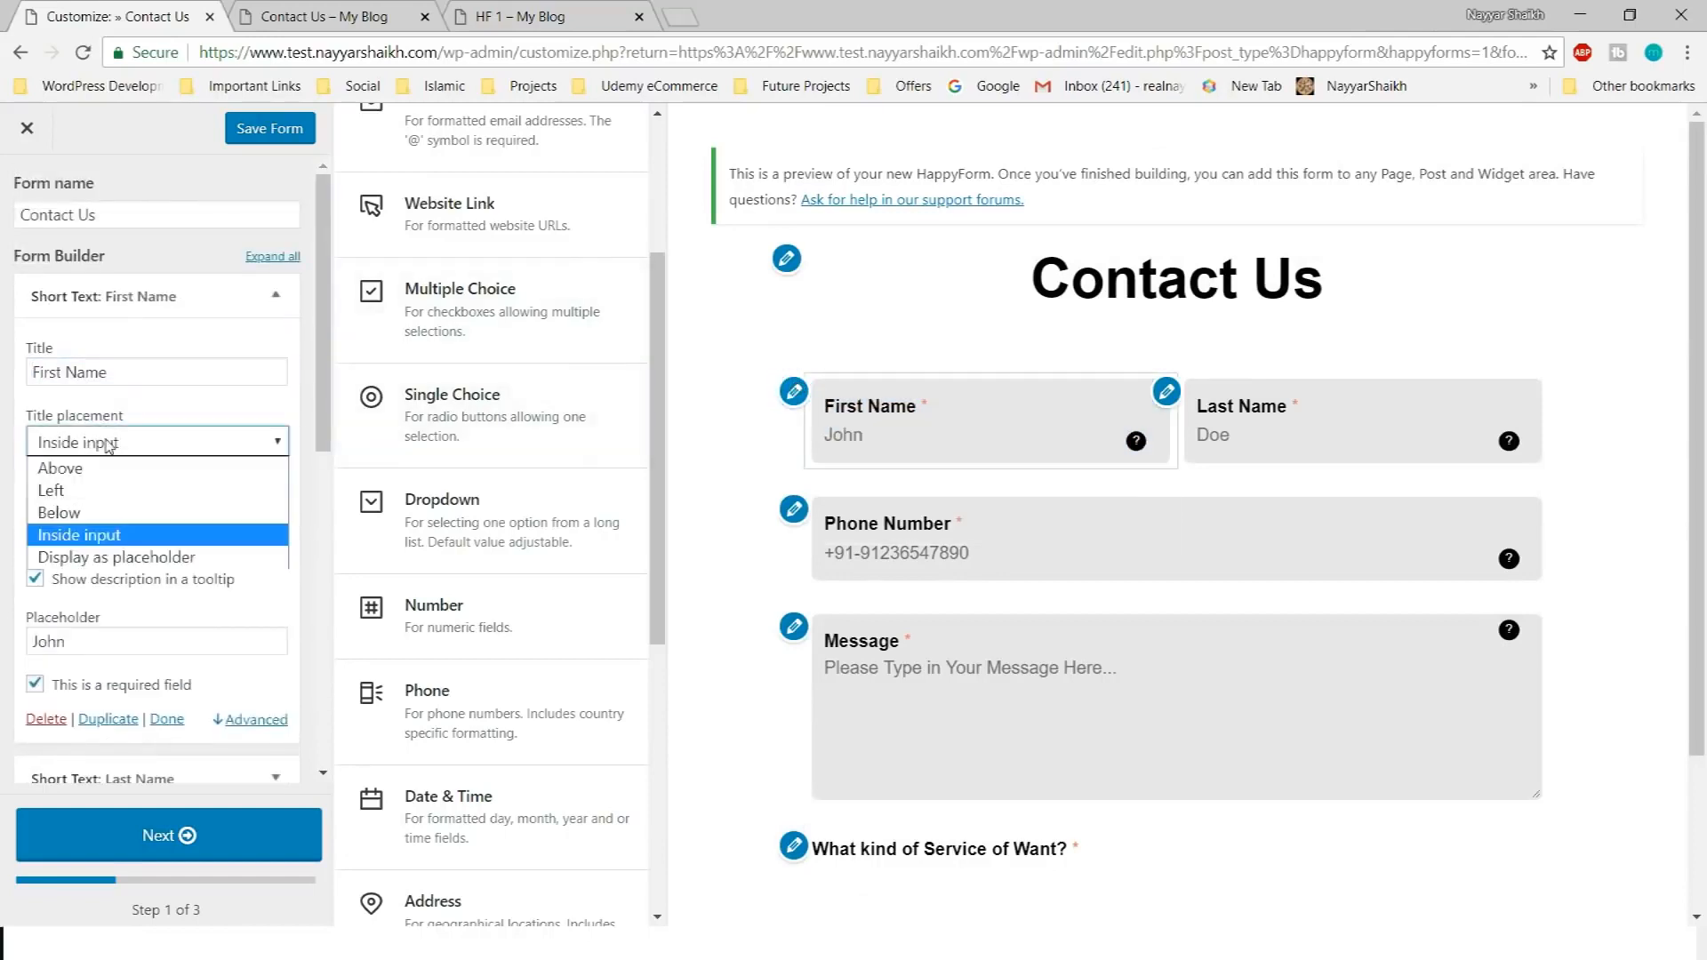
click(121, 477)
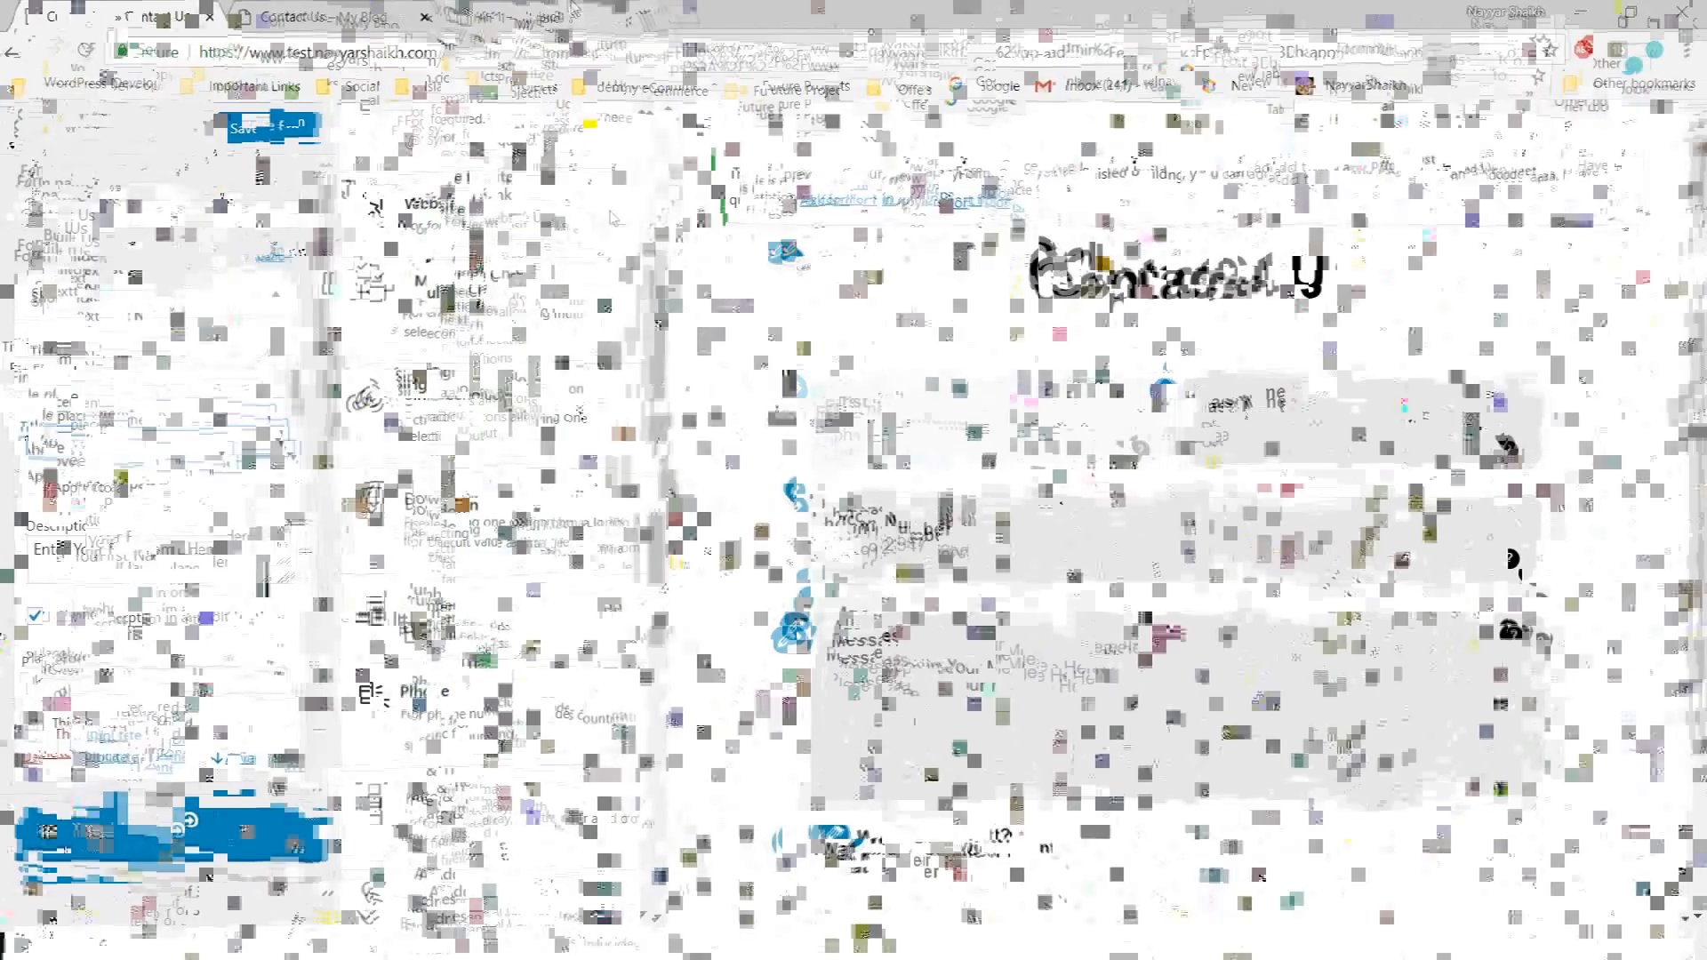
click(278, 306)
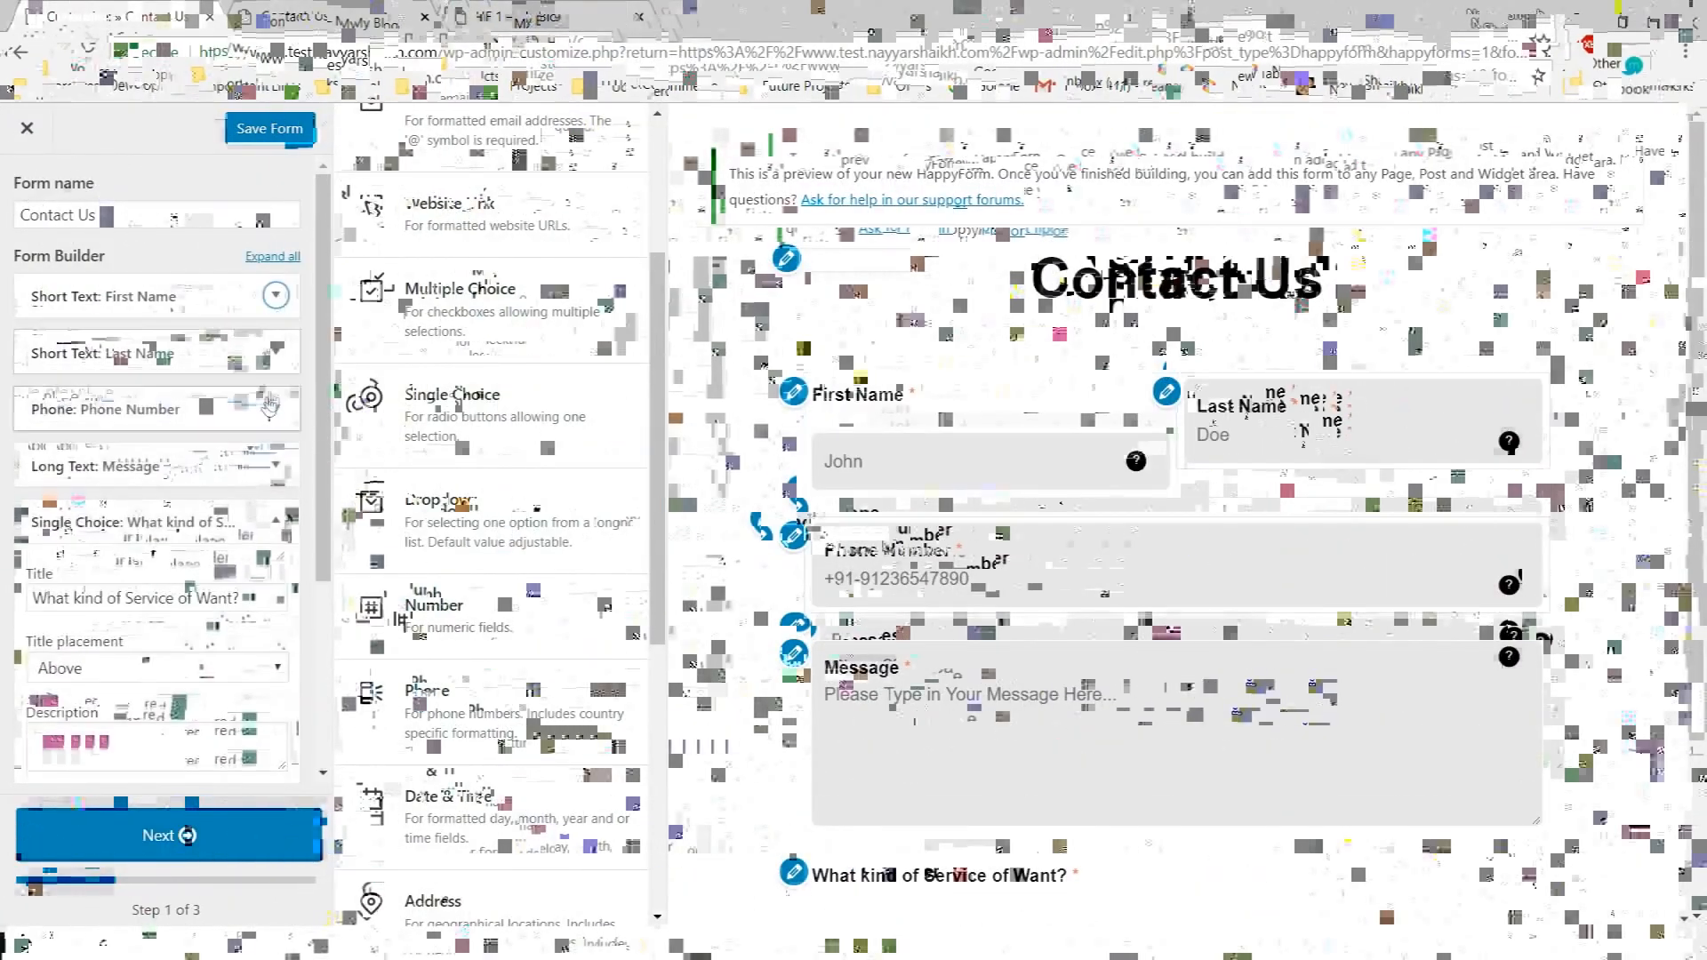
click(142, 348)
click(151, 498)
click(134, 520)
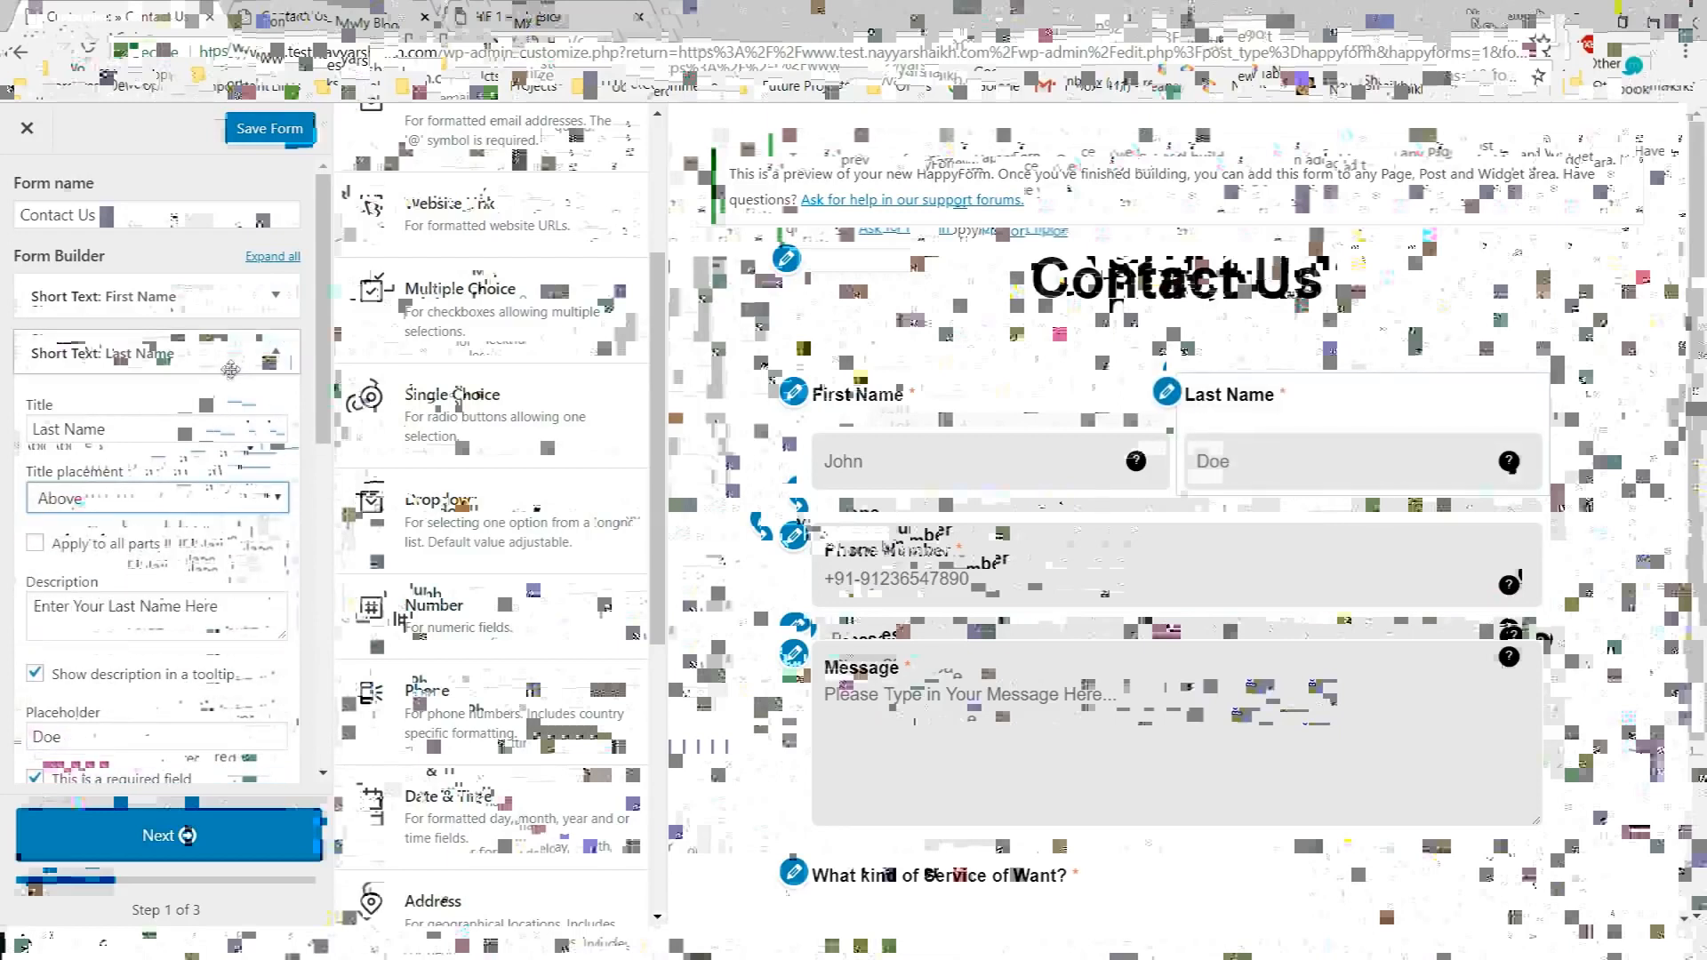
click(276, 352)
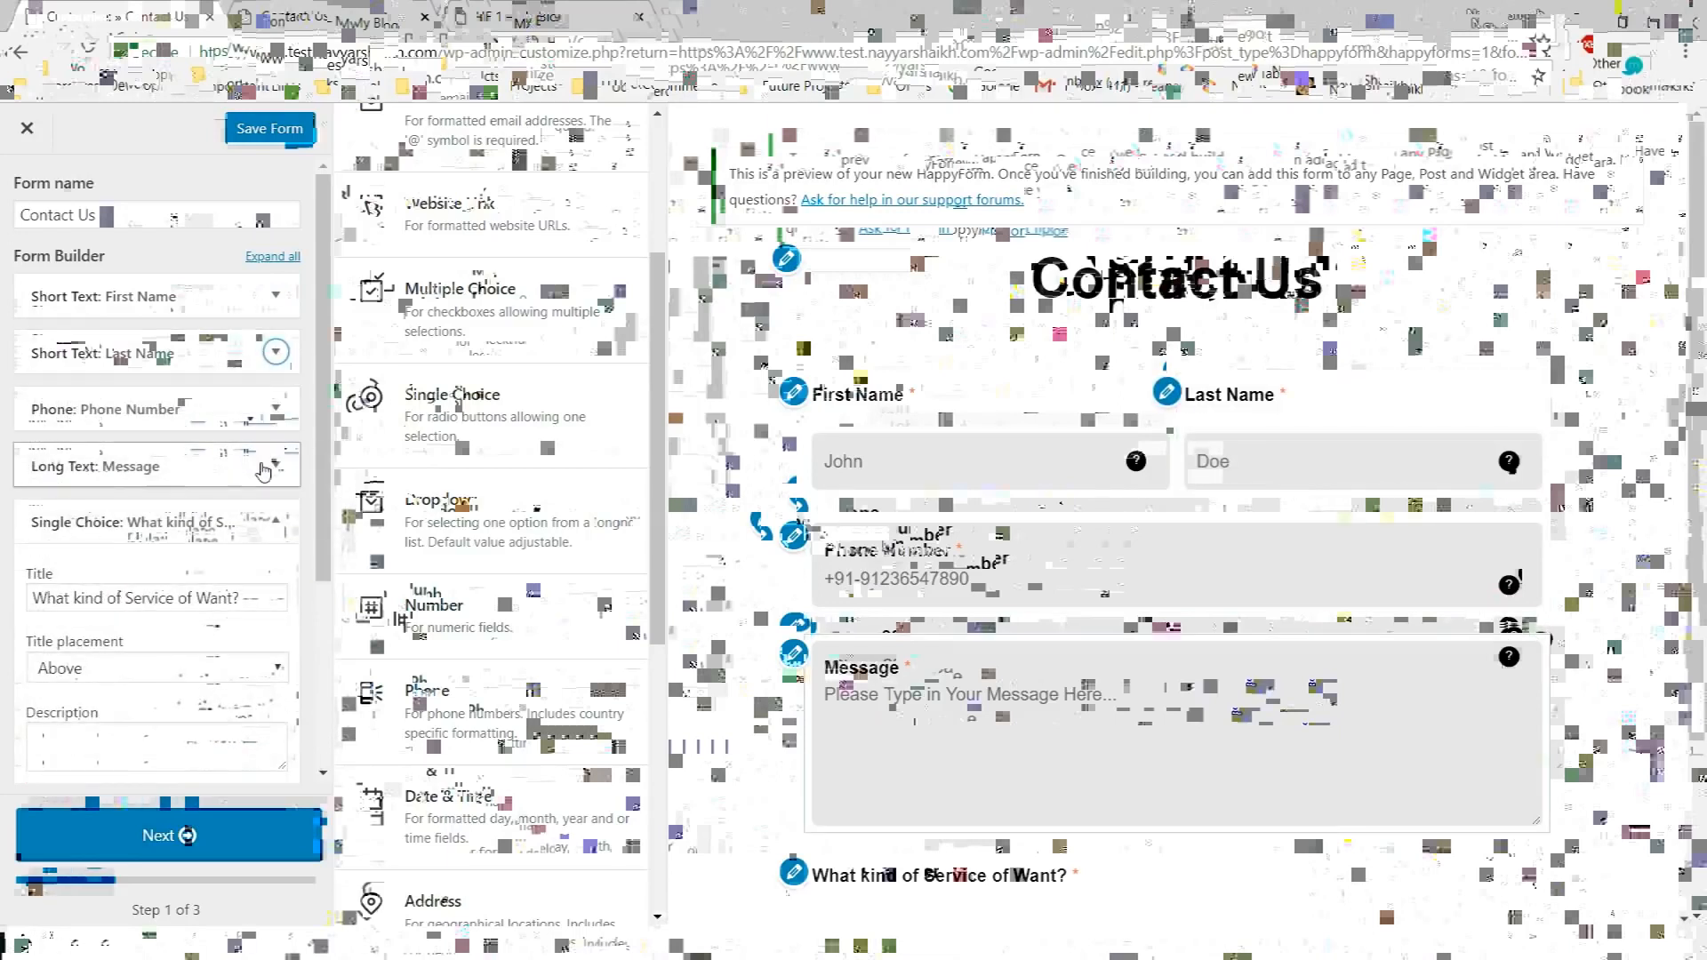
Set Phone Number and Message title placement to Above
click(276, 408)
click(151, 553)
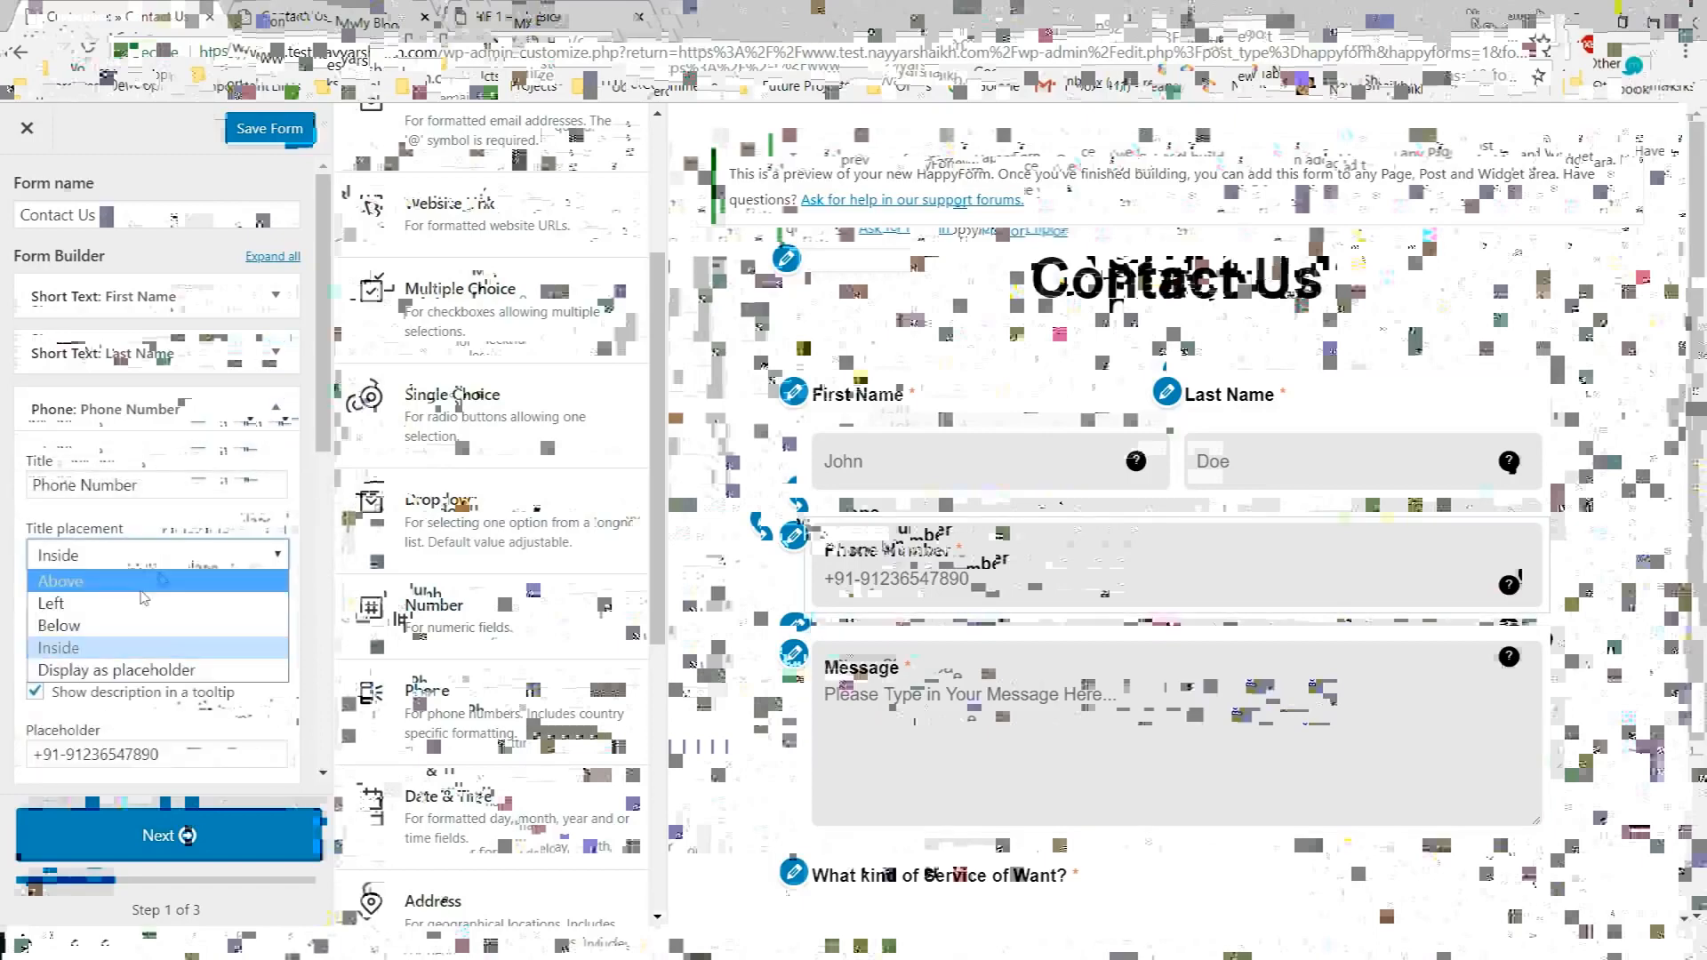
click(140, 587)
click(276, 408)
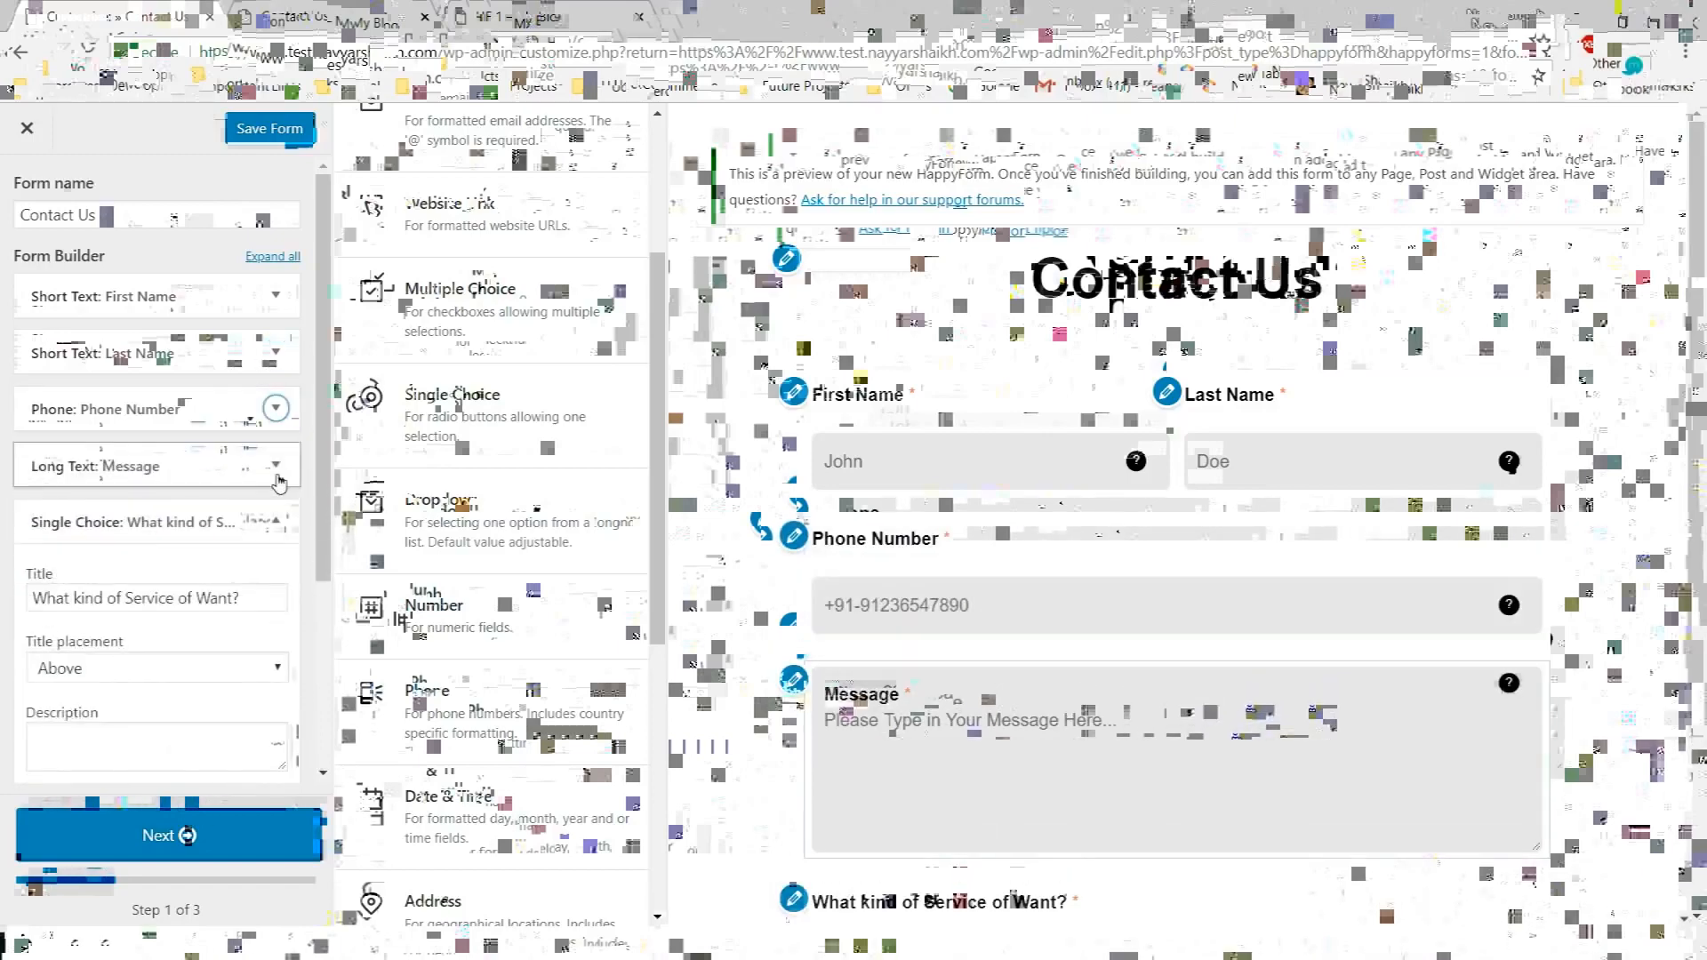
click(276, 477)
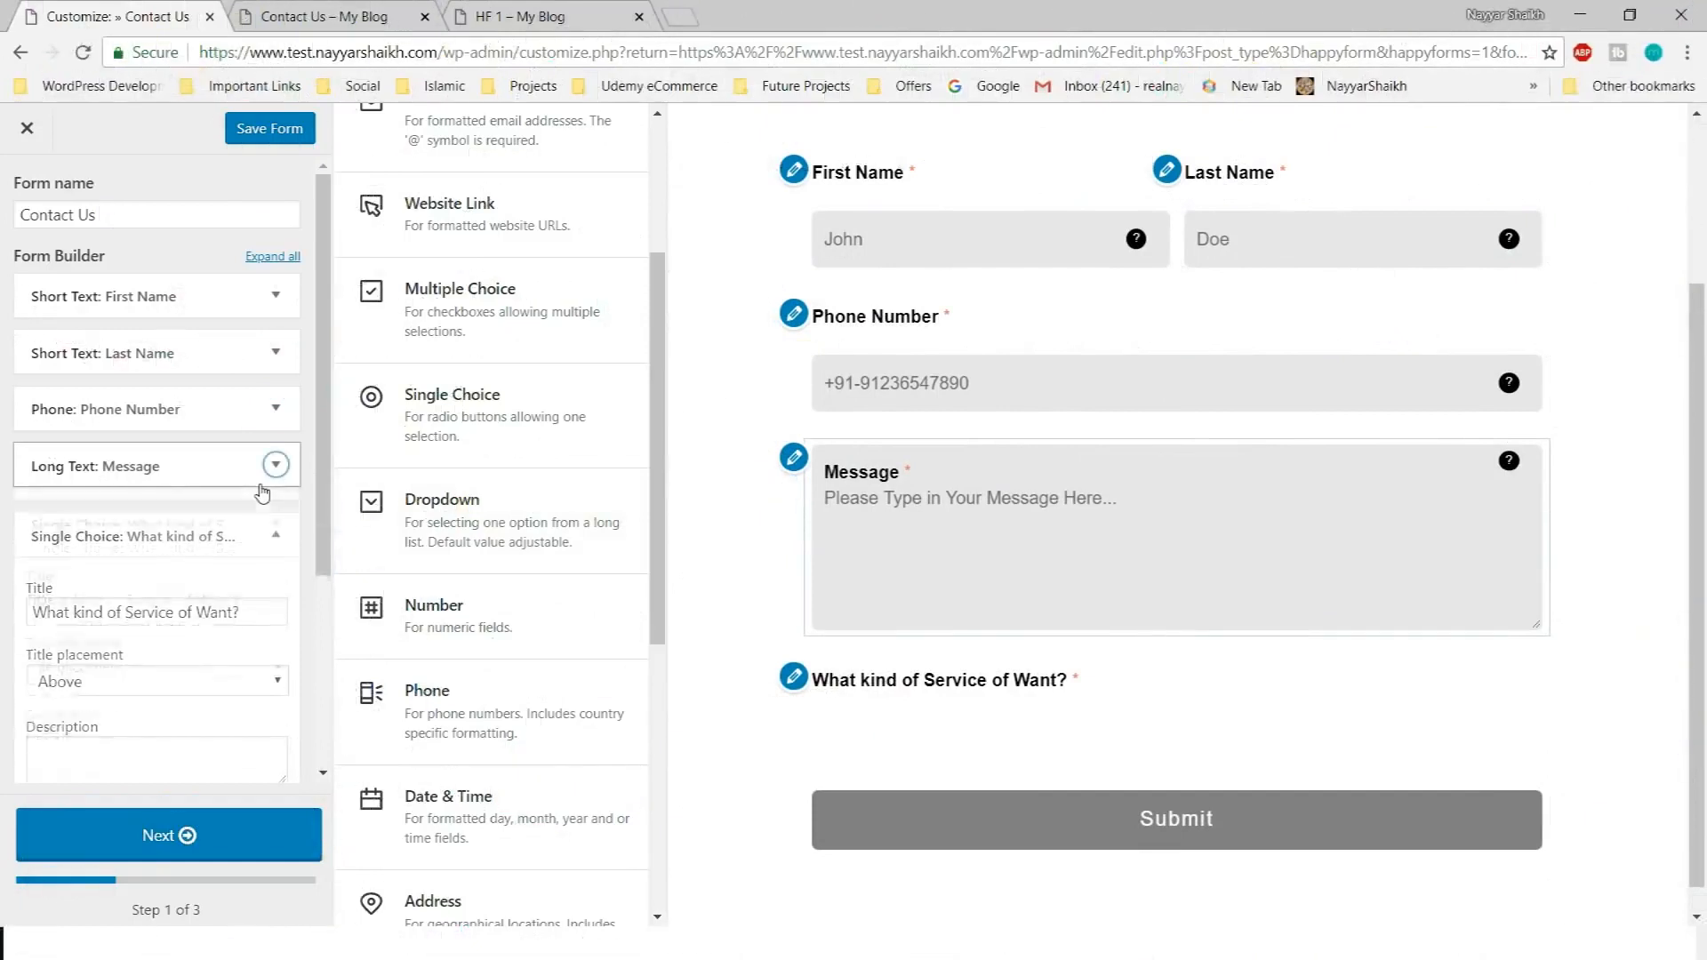
click(122, 616)
click(63, 637)
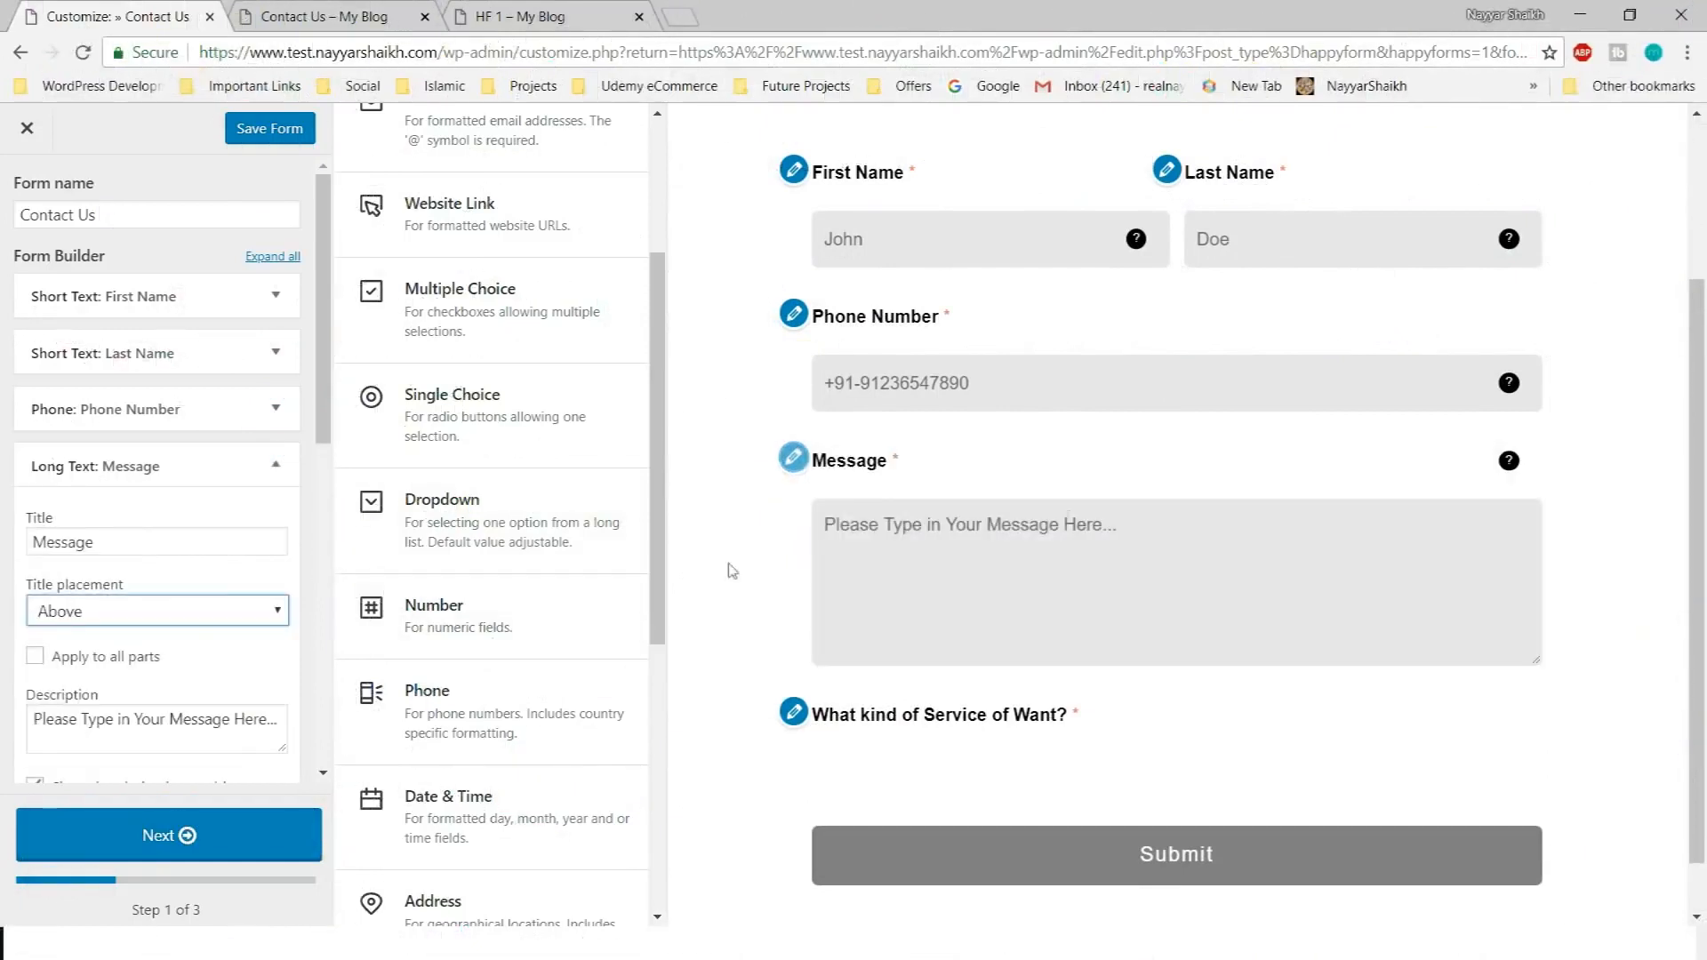
click(276, 464)
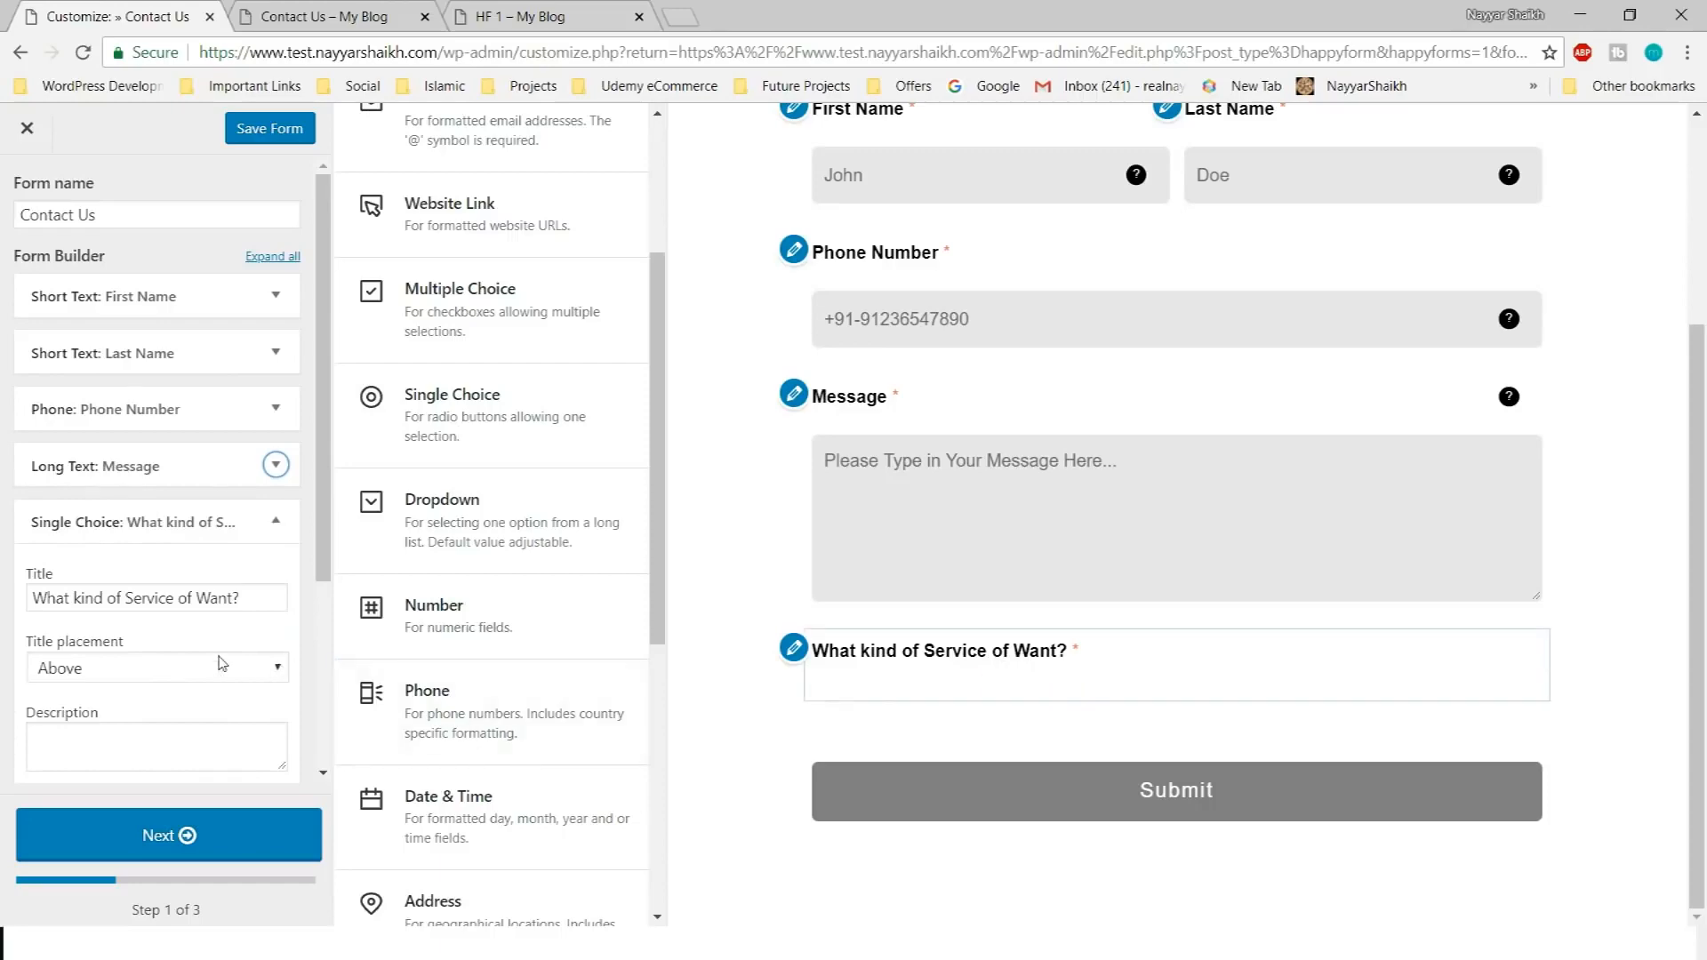
Add choices to the service question, checking the Book a Service form for their wording
scroll(178, 622, down, 3)
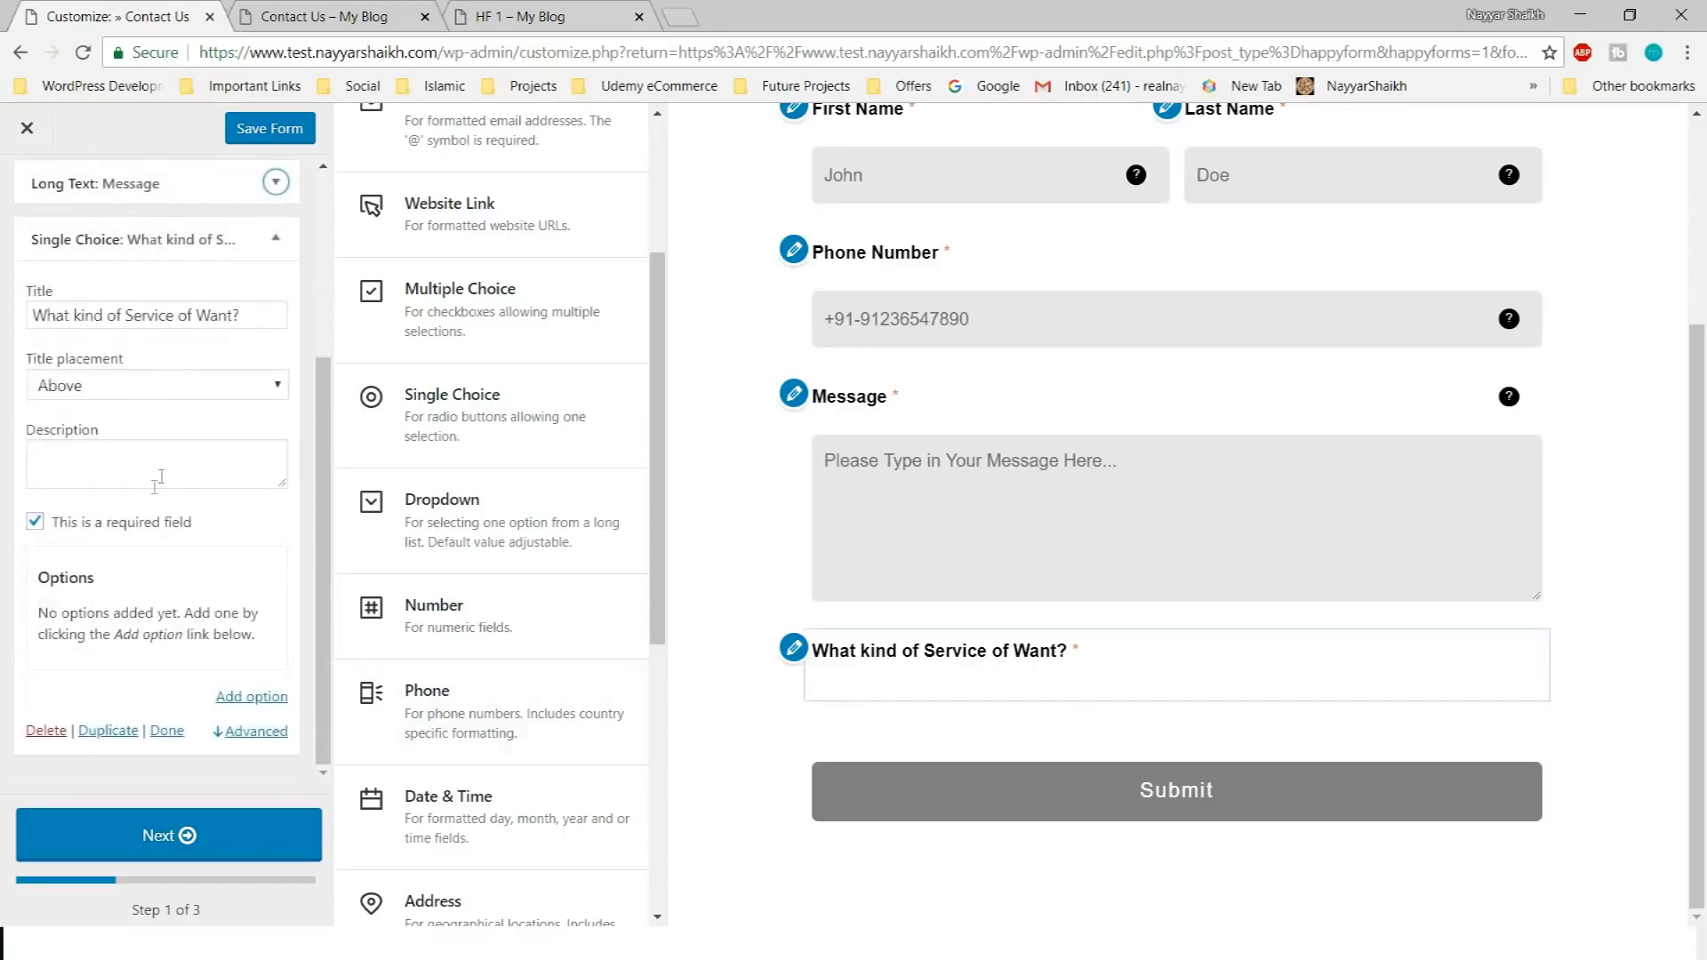
click(533, 16)
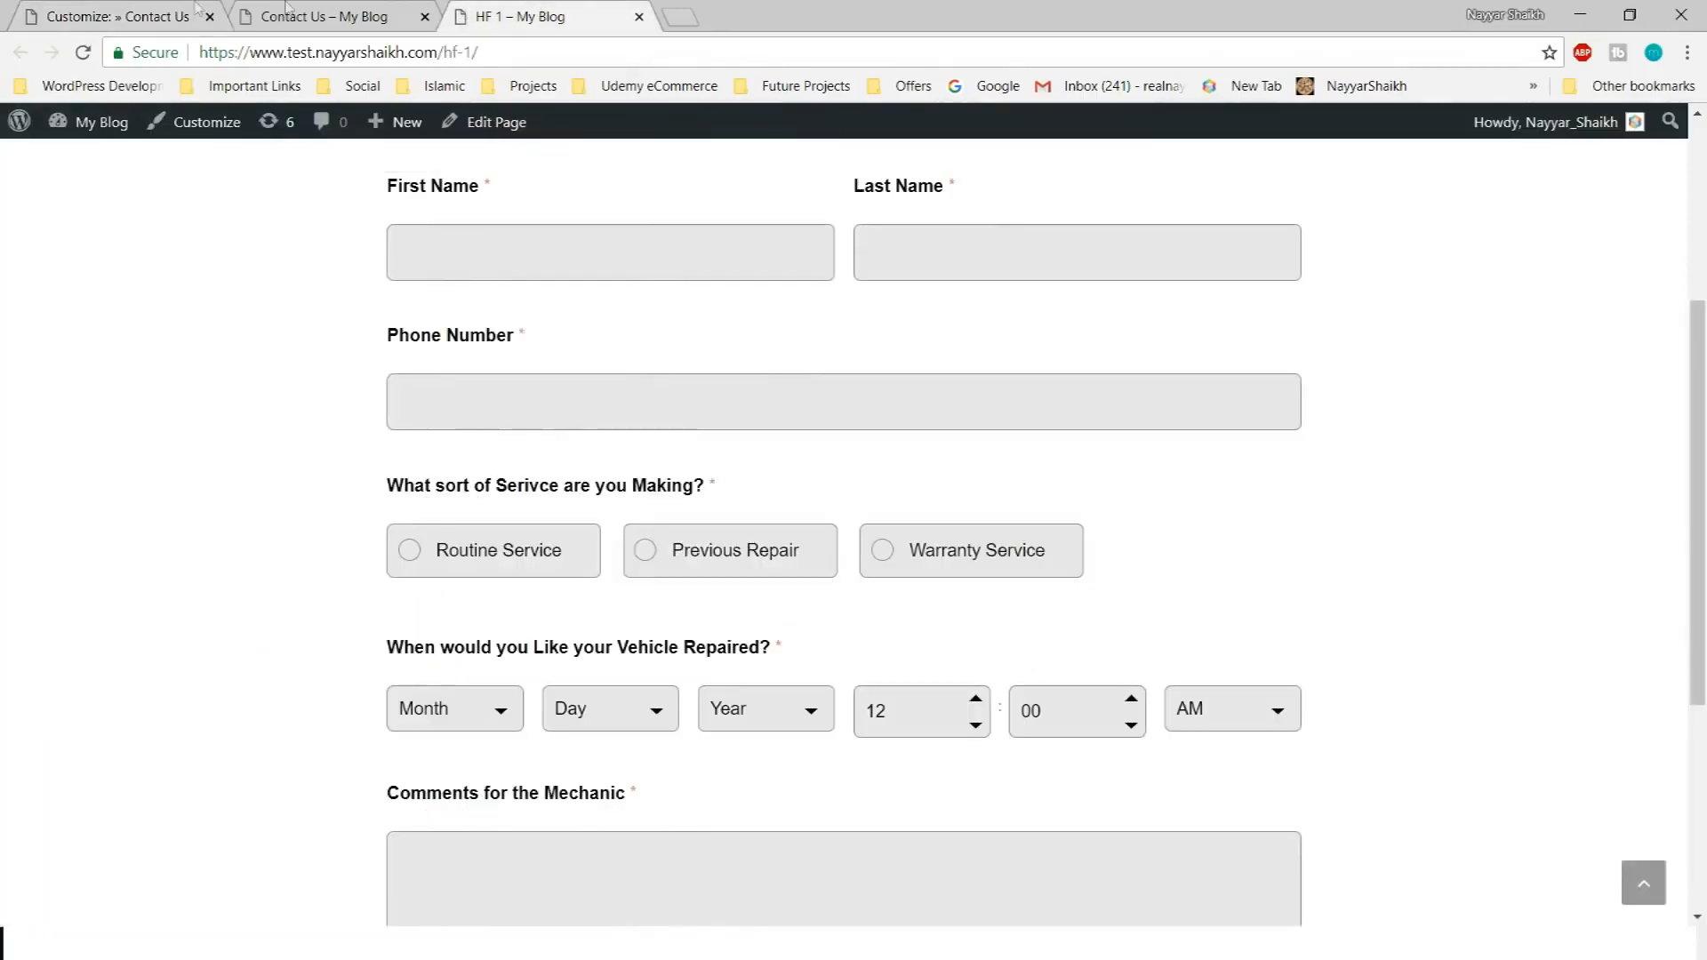
click(132, 12)
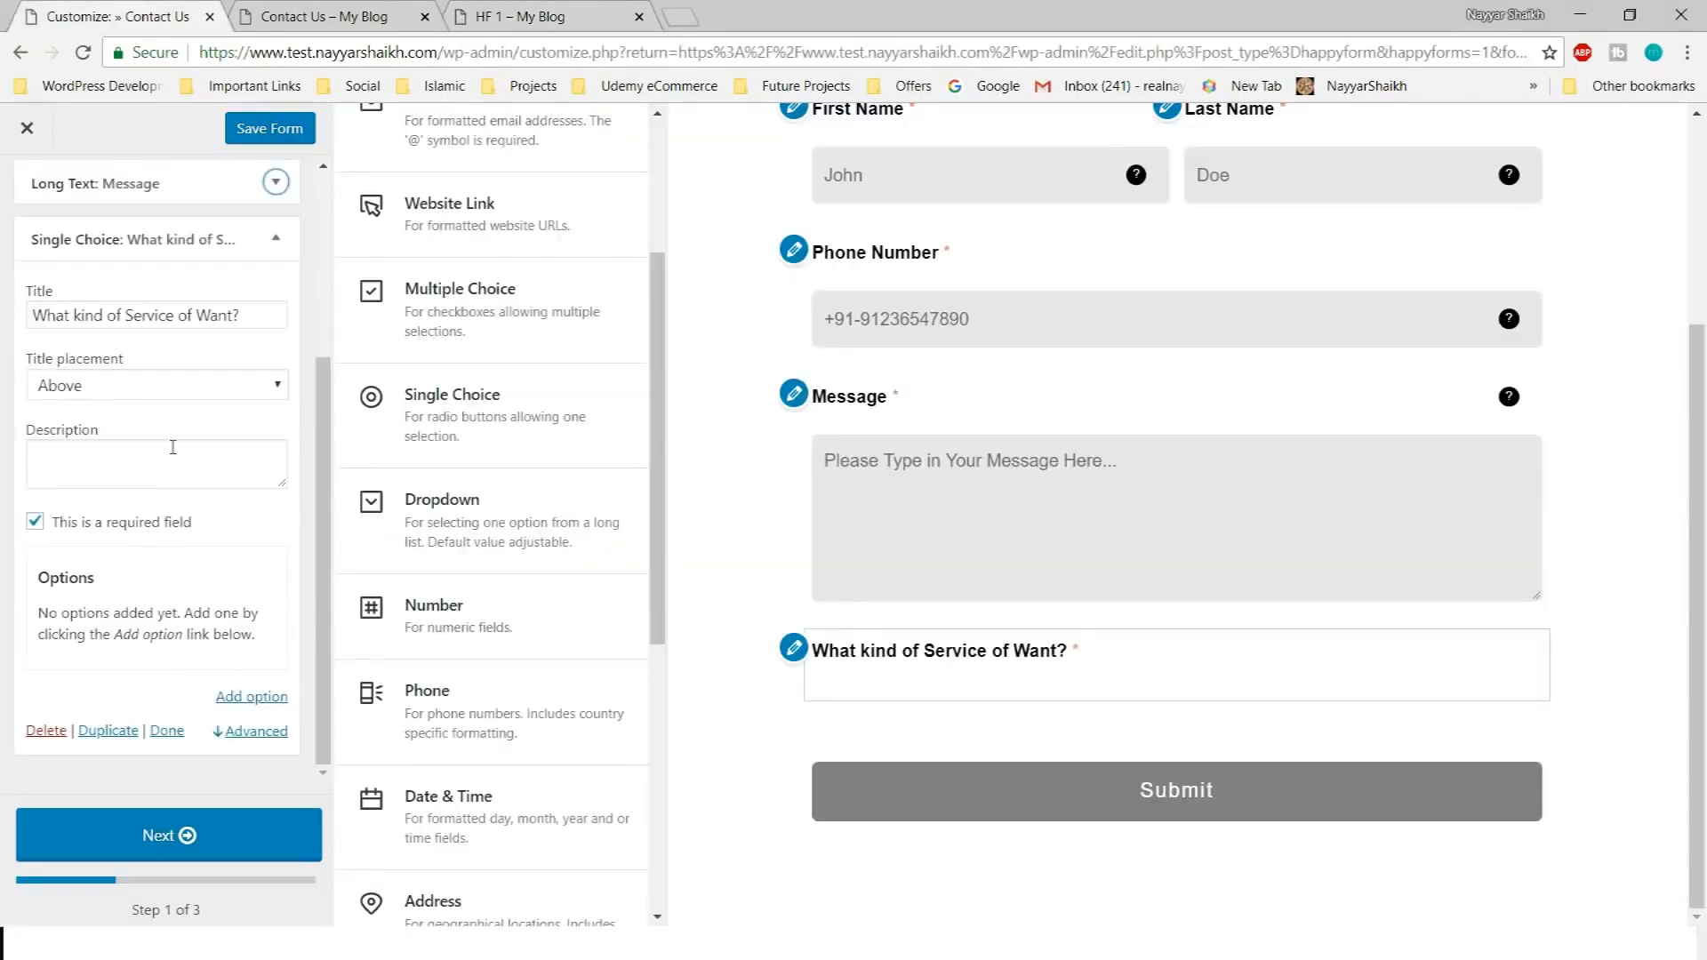
click(241, 702)
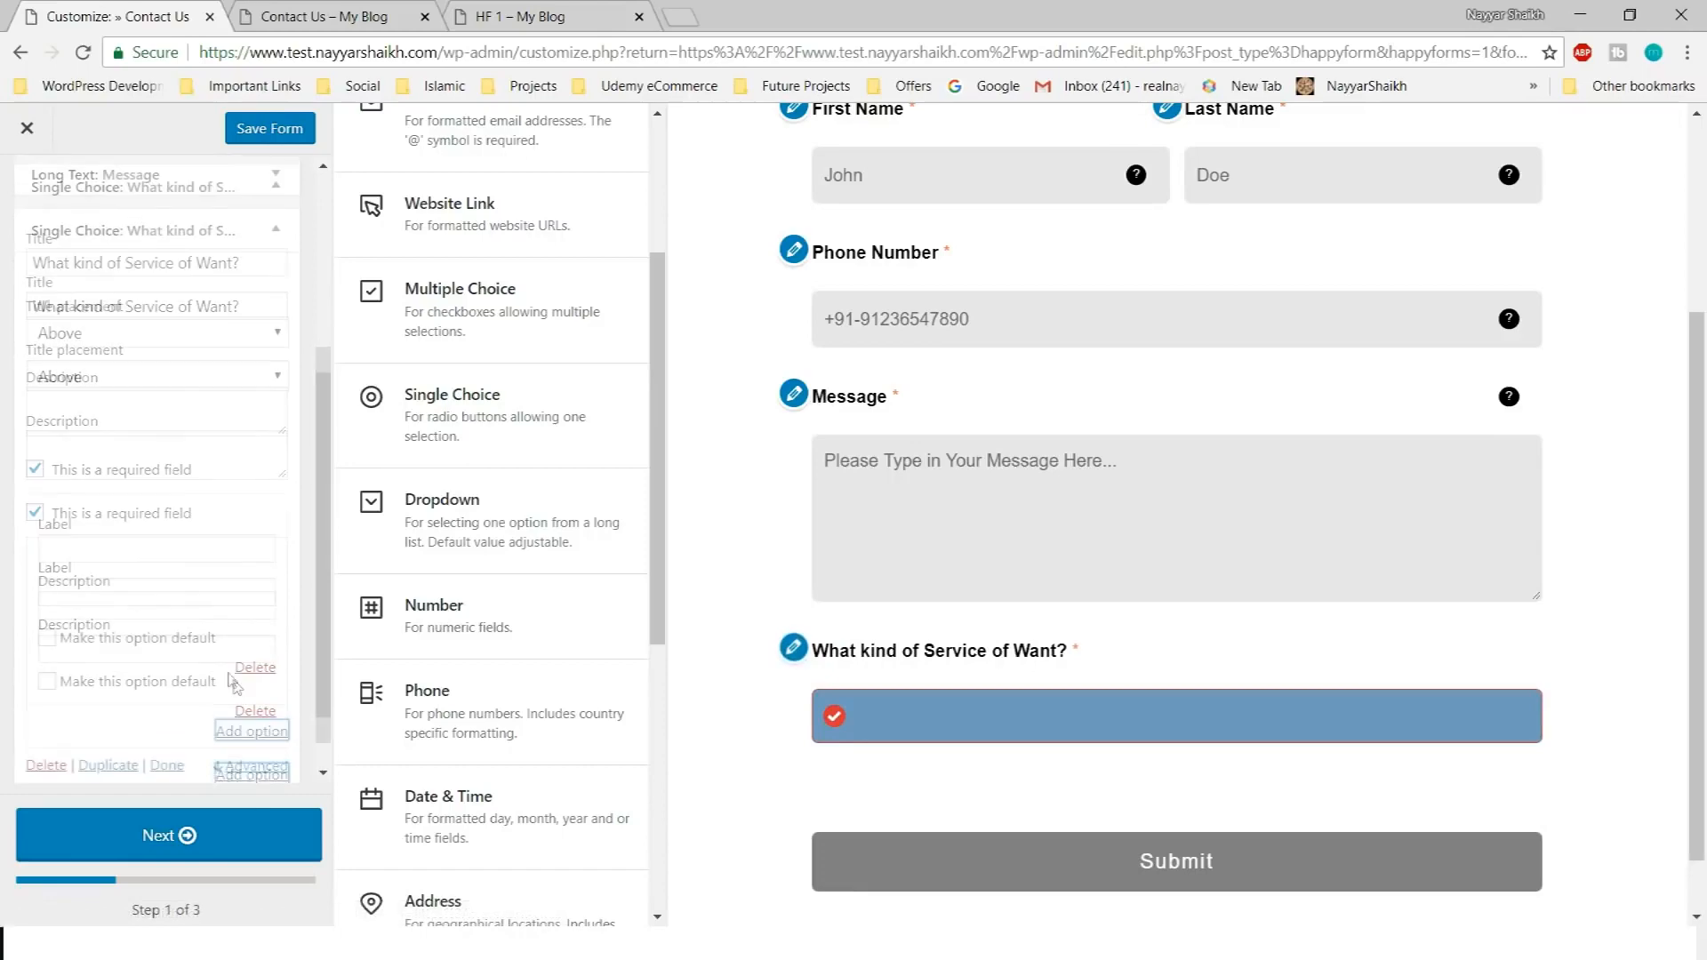
click(159, 515)
click(454, 13)
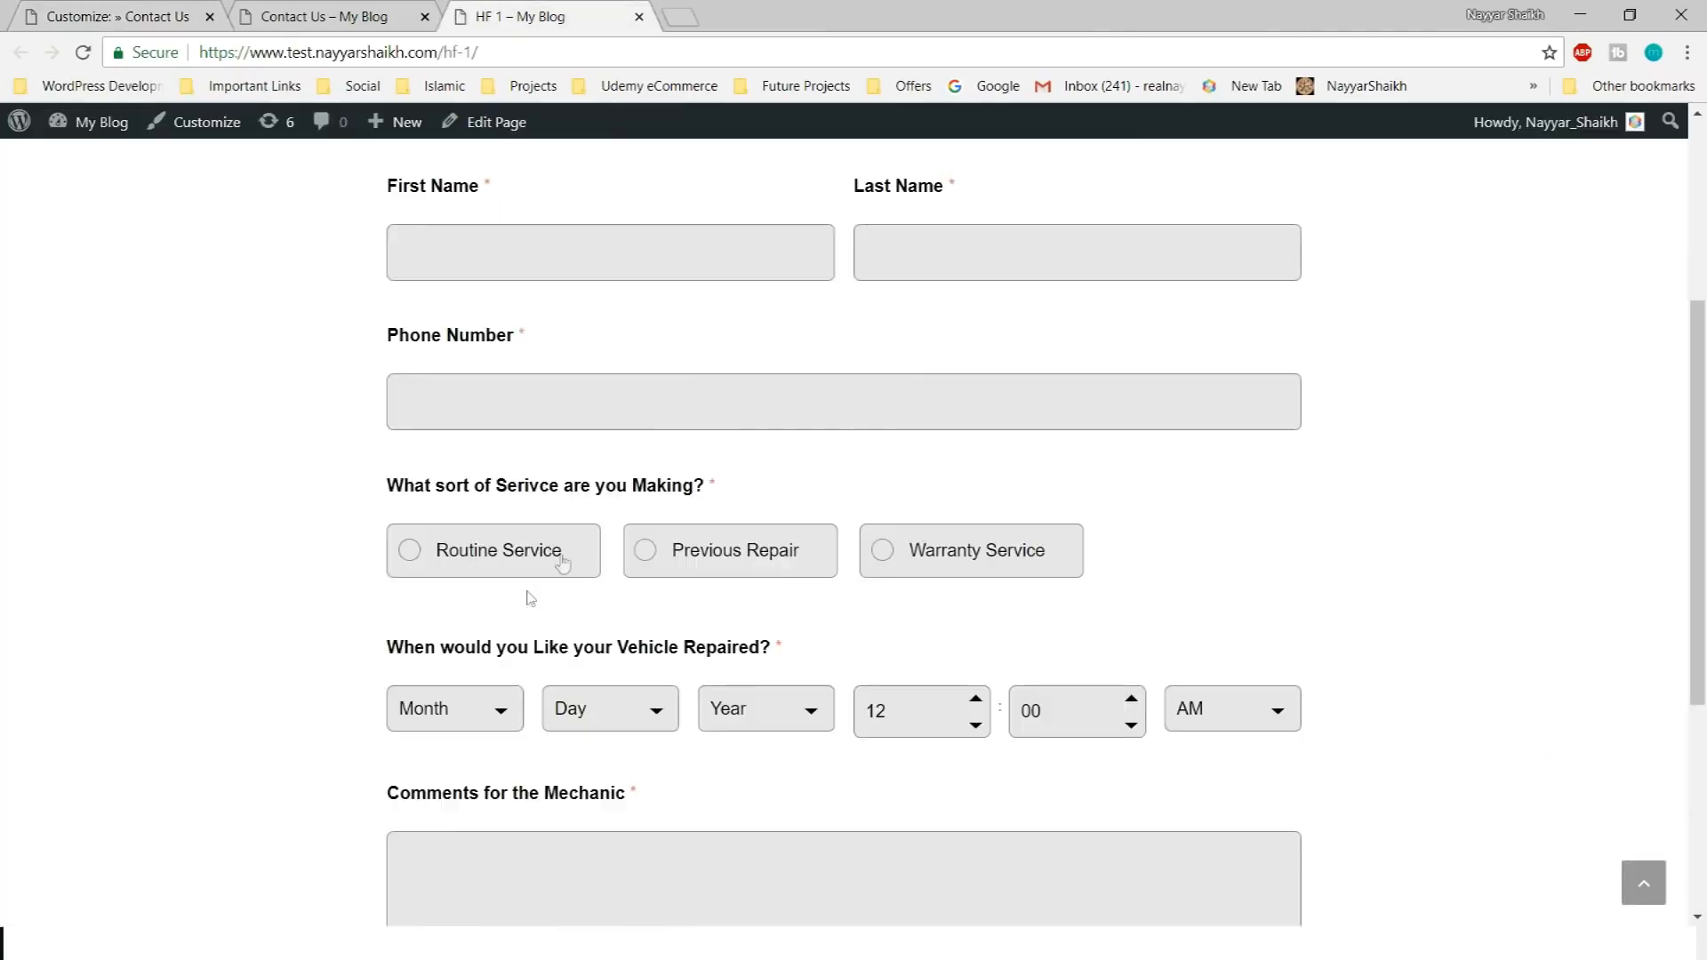
click(102, 8)
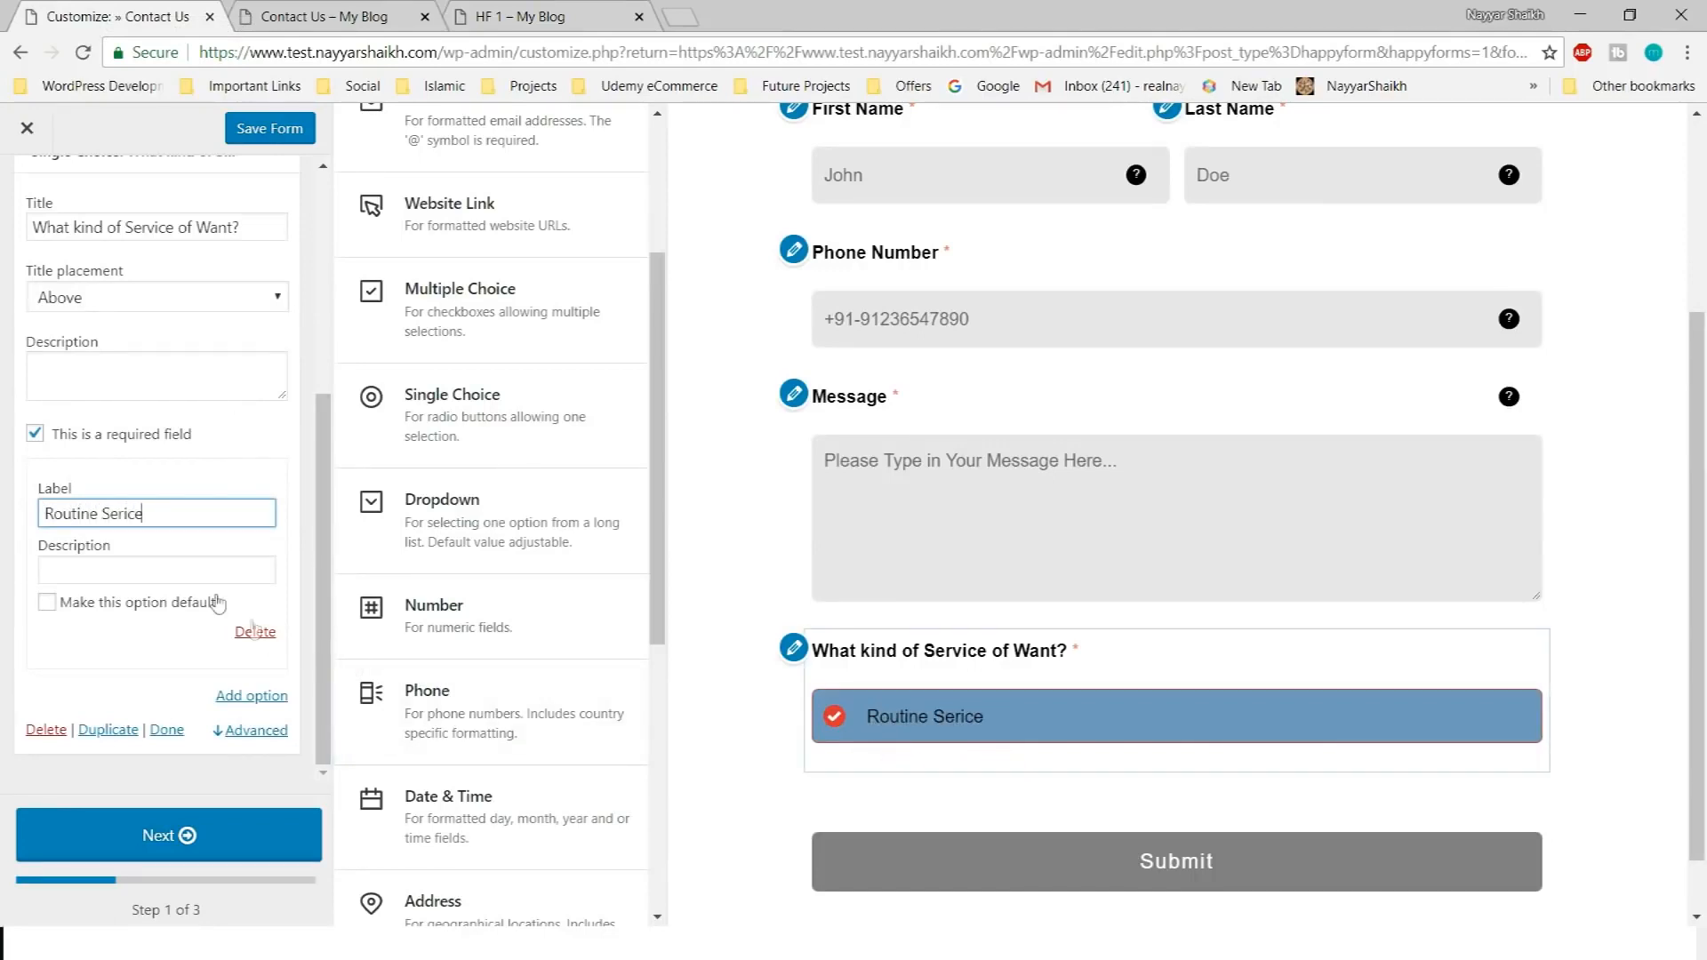
Add a choice below Routine Serice and label it 'Previous Repiar'
click(259, 708)
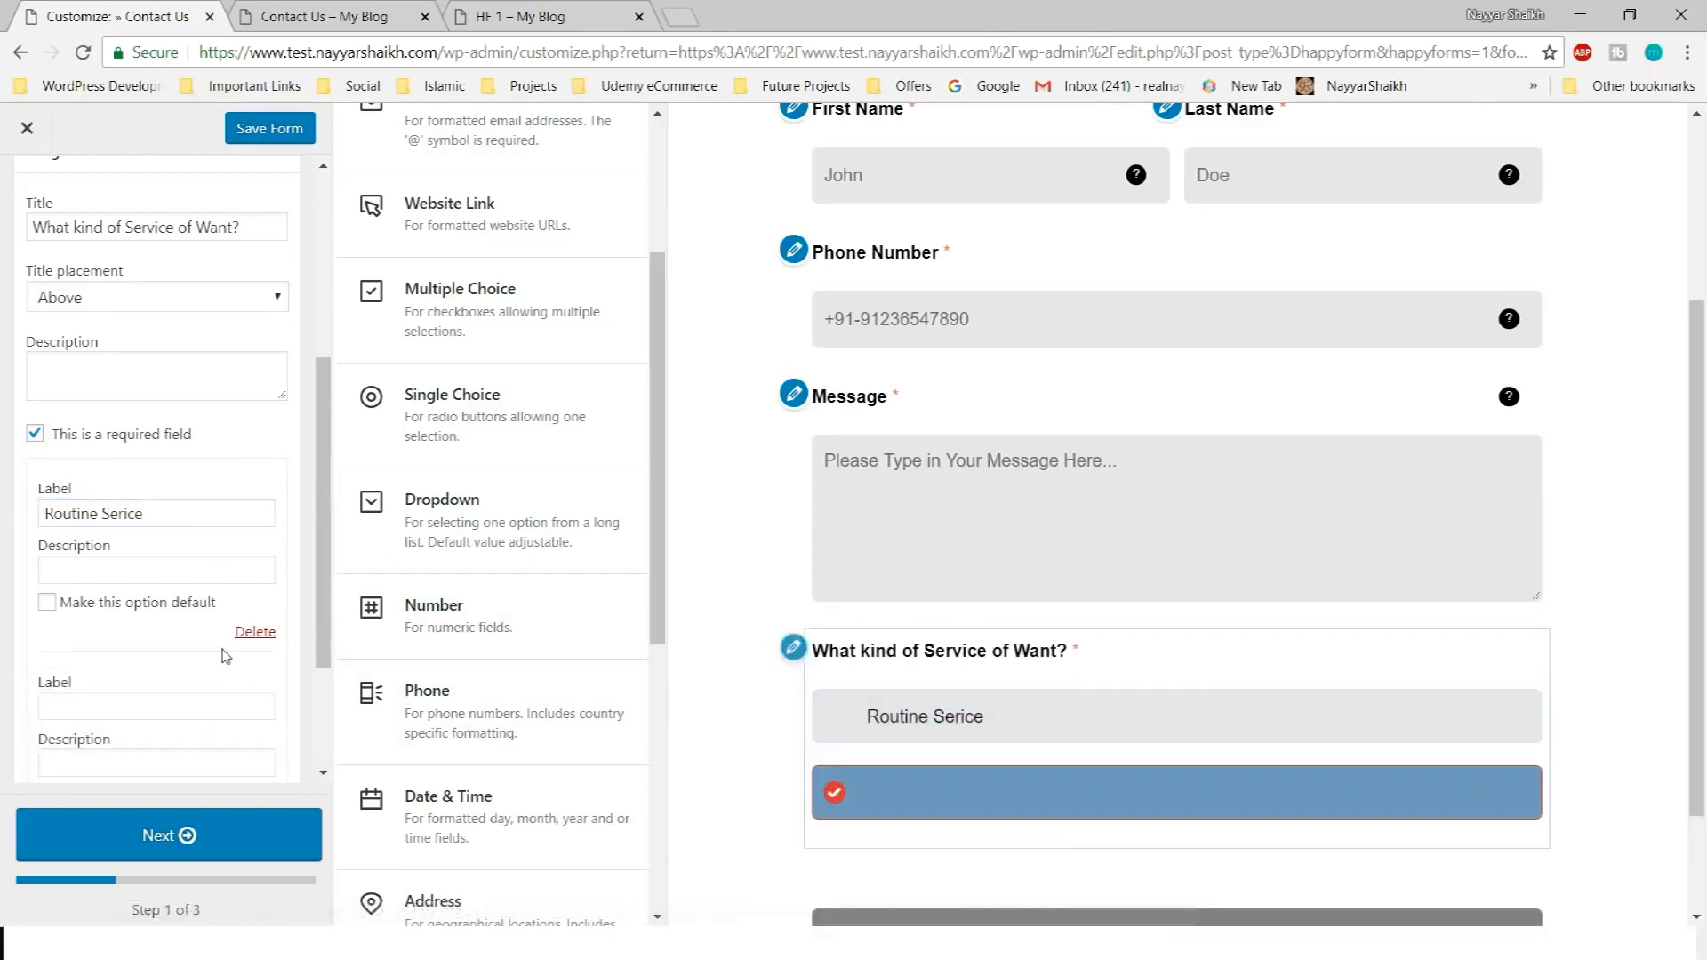
click(569, 12)
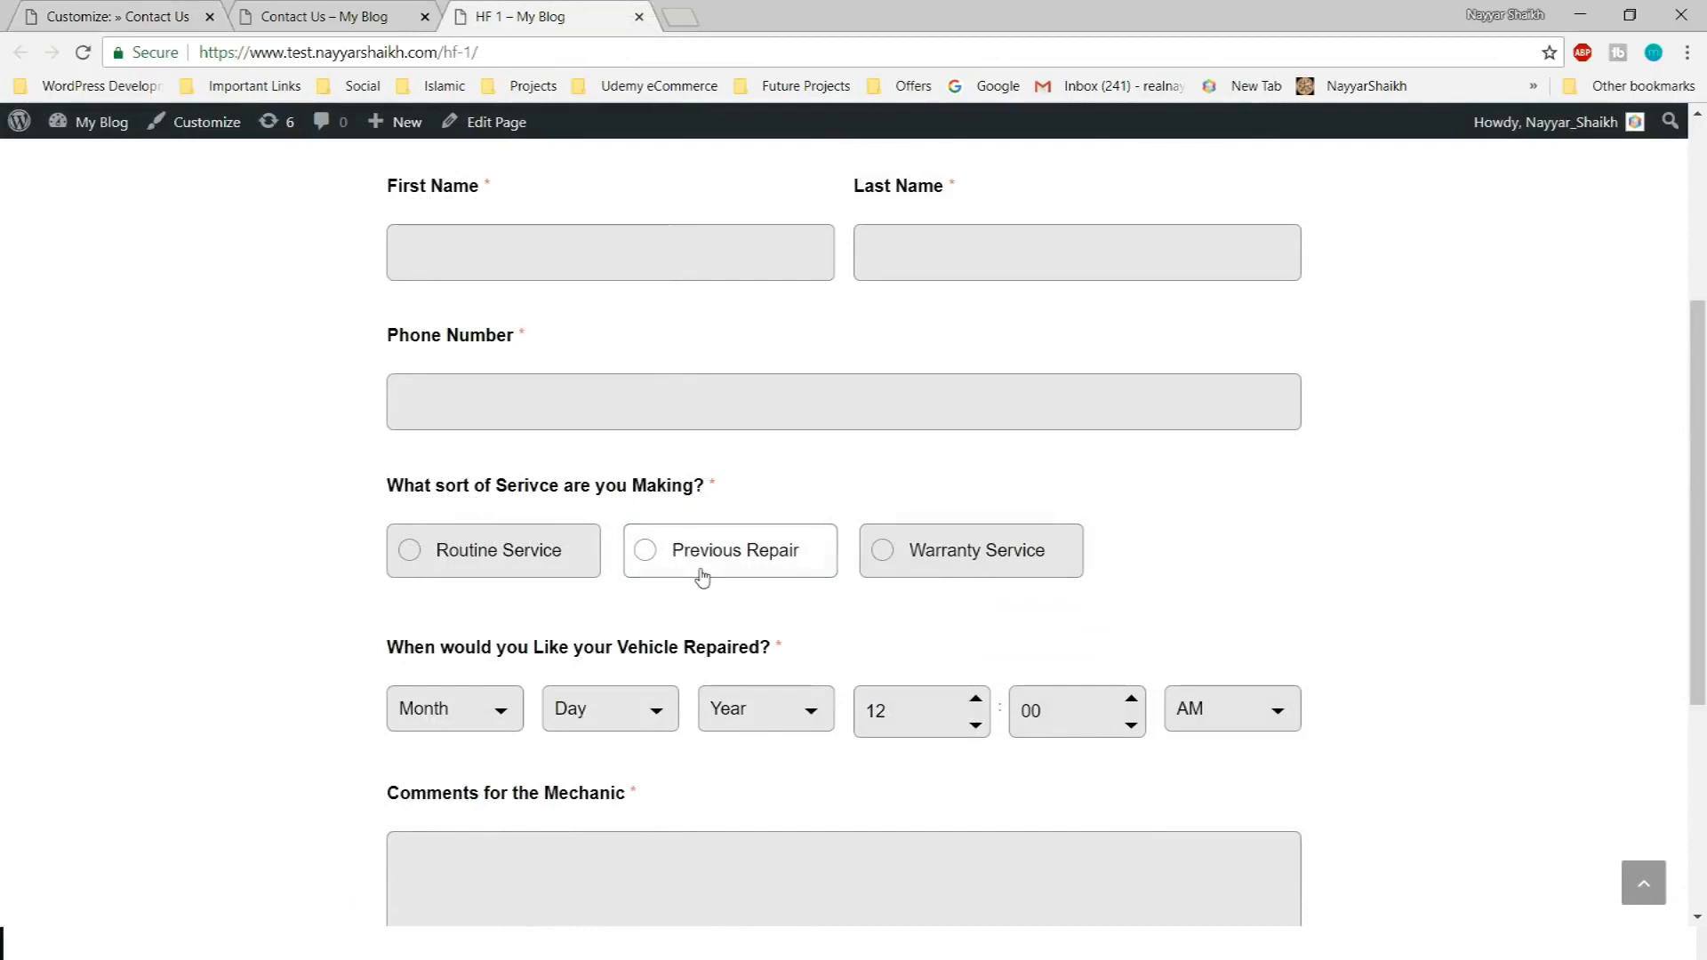
click(89, 12)
scroll(134, 445, down, 2)
click(121, 512)
text(Previ)
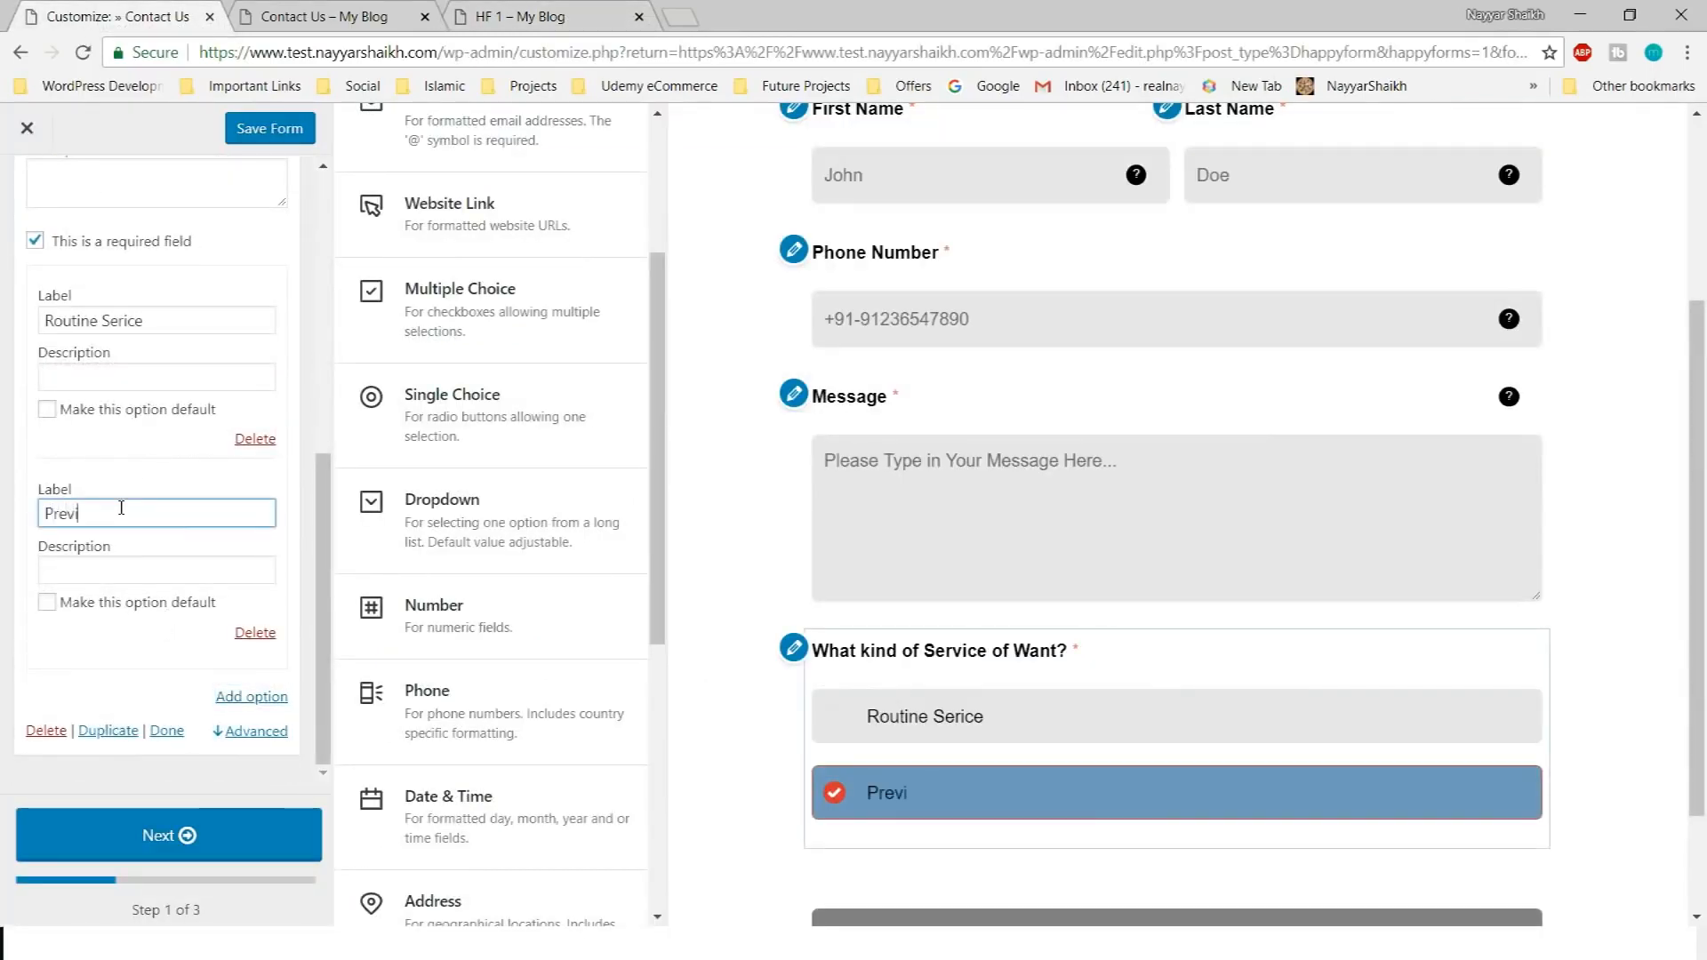
text(ous Repiar)
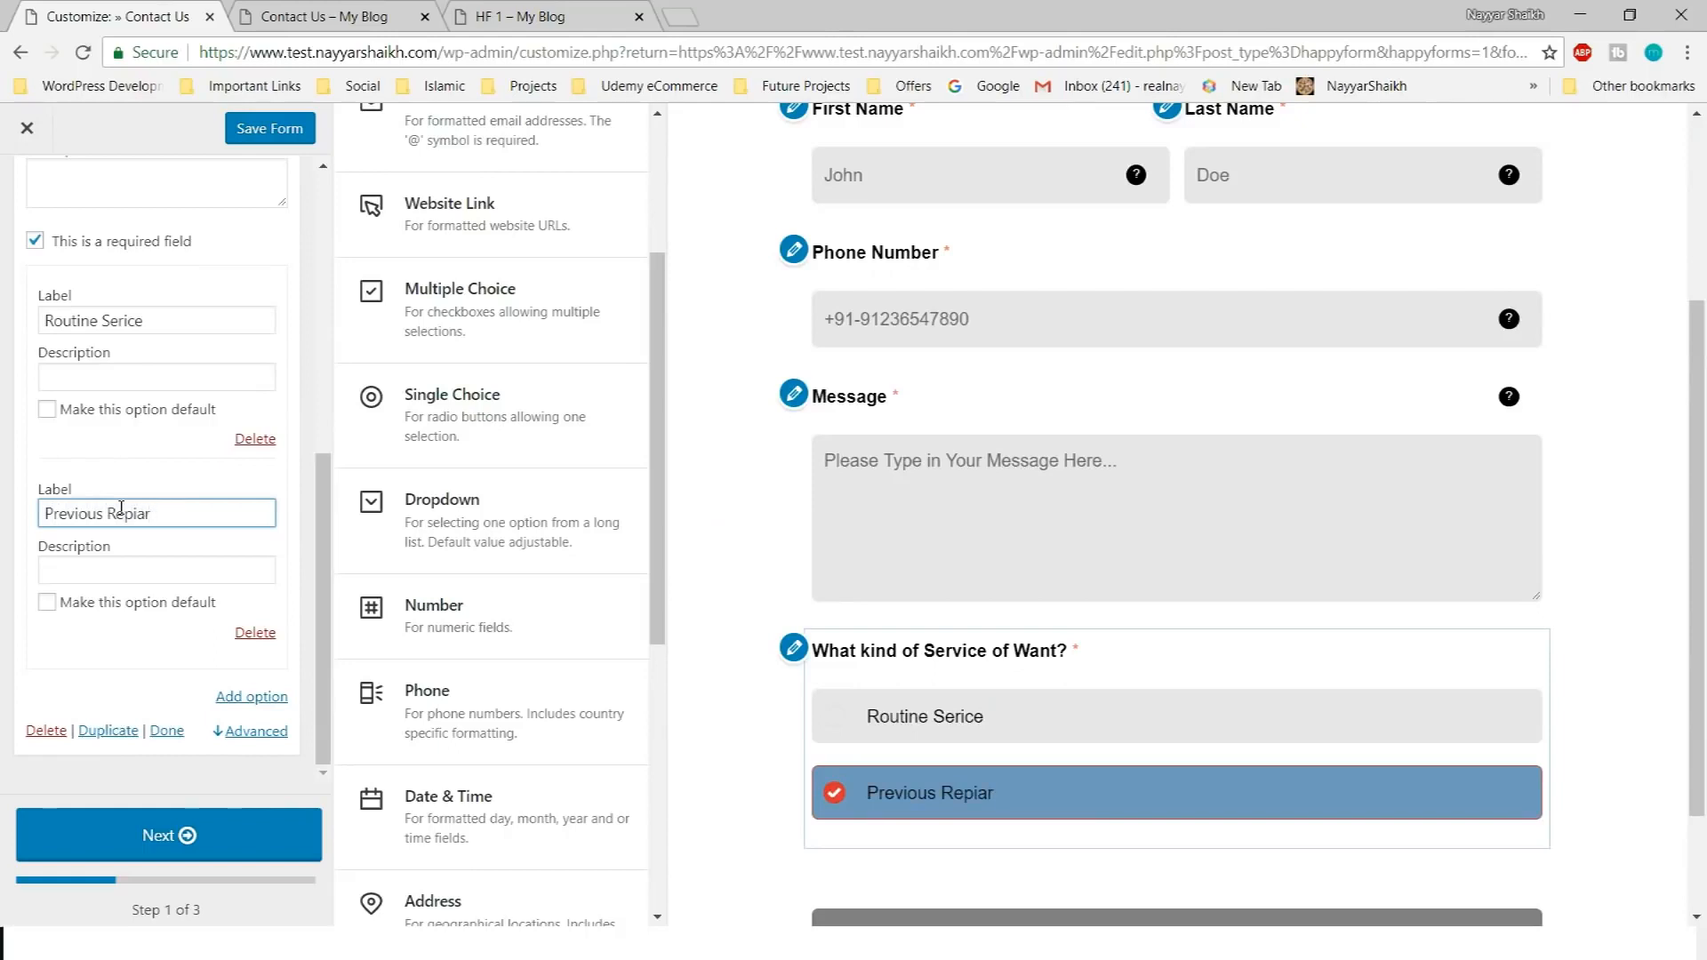
Add a third choice labelled 'Warranty' to the service question
click(277, 699)
click(119, 522)
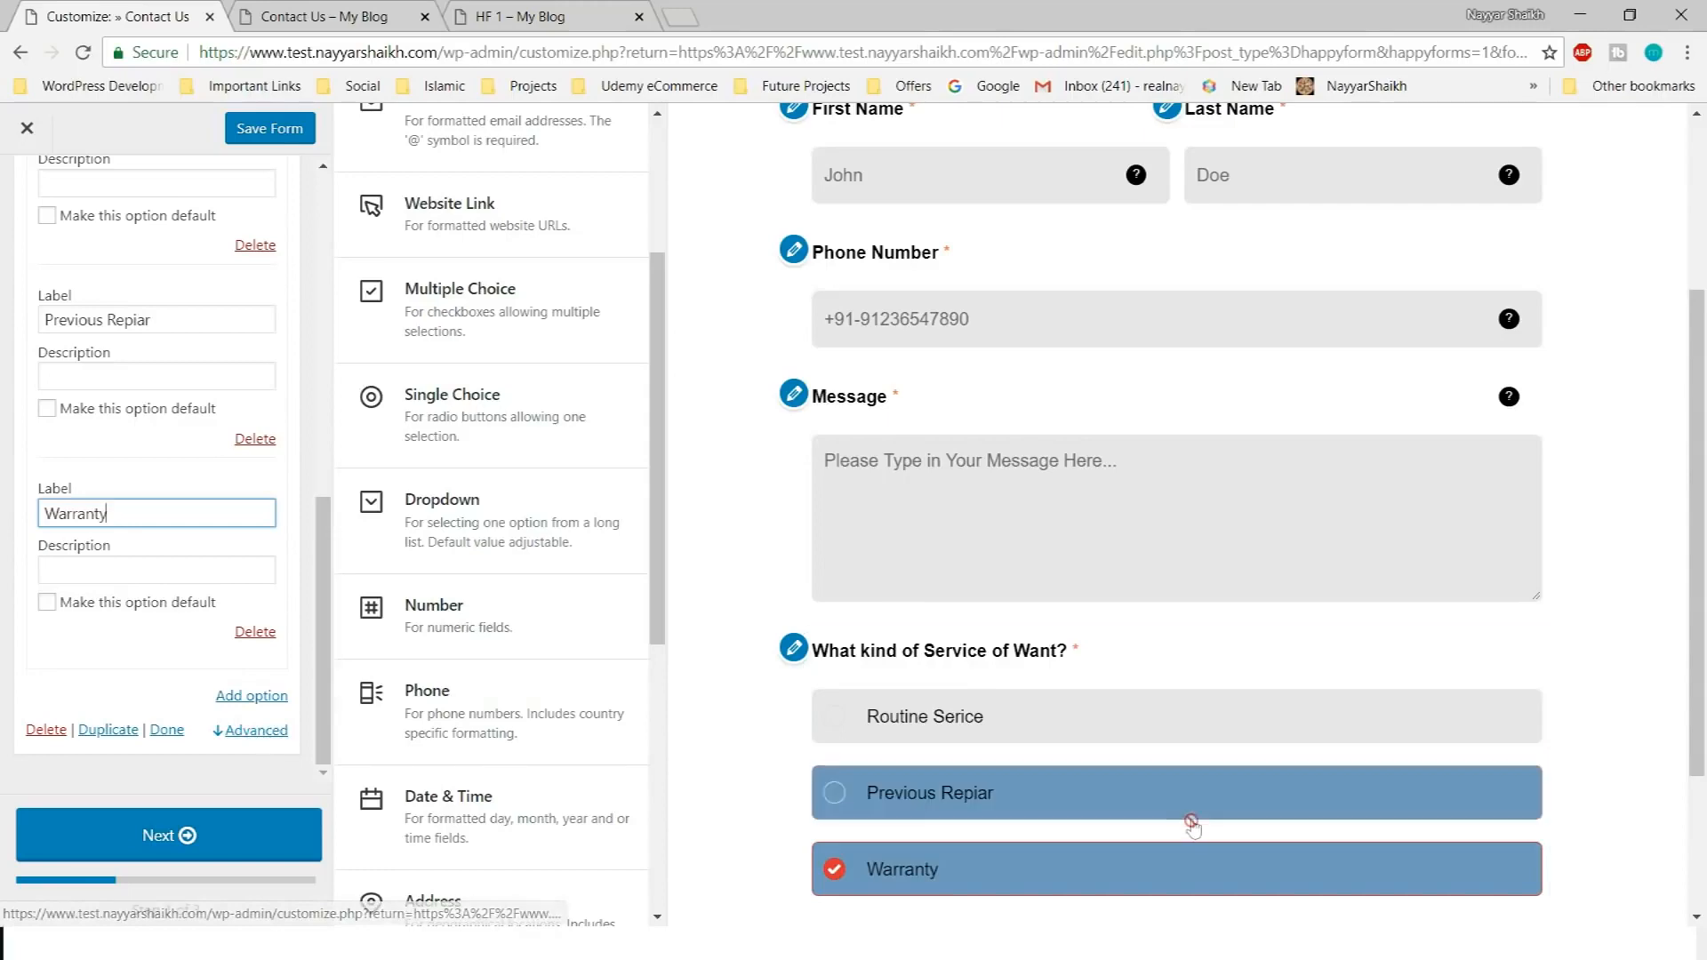
scroll(1191, 814, down, 1)
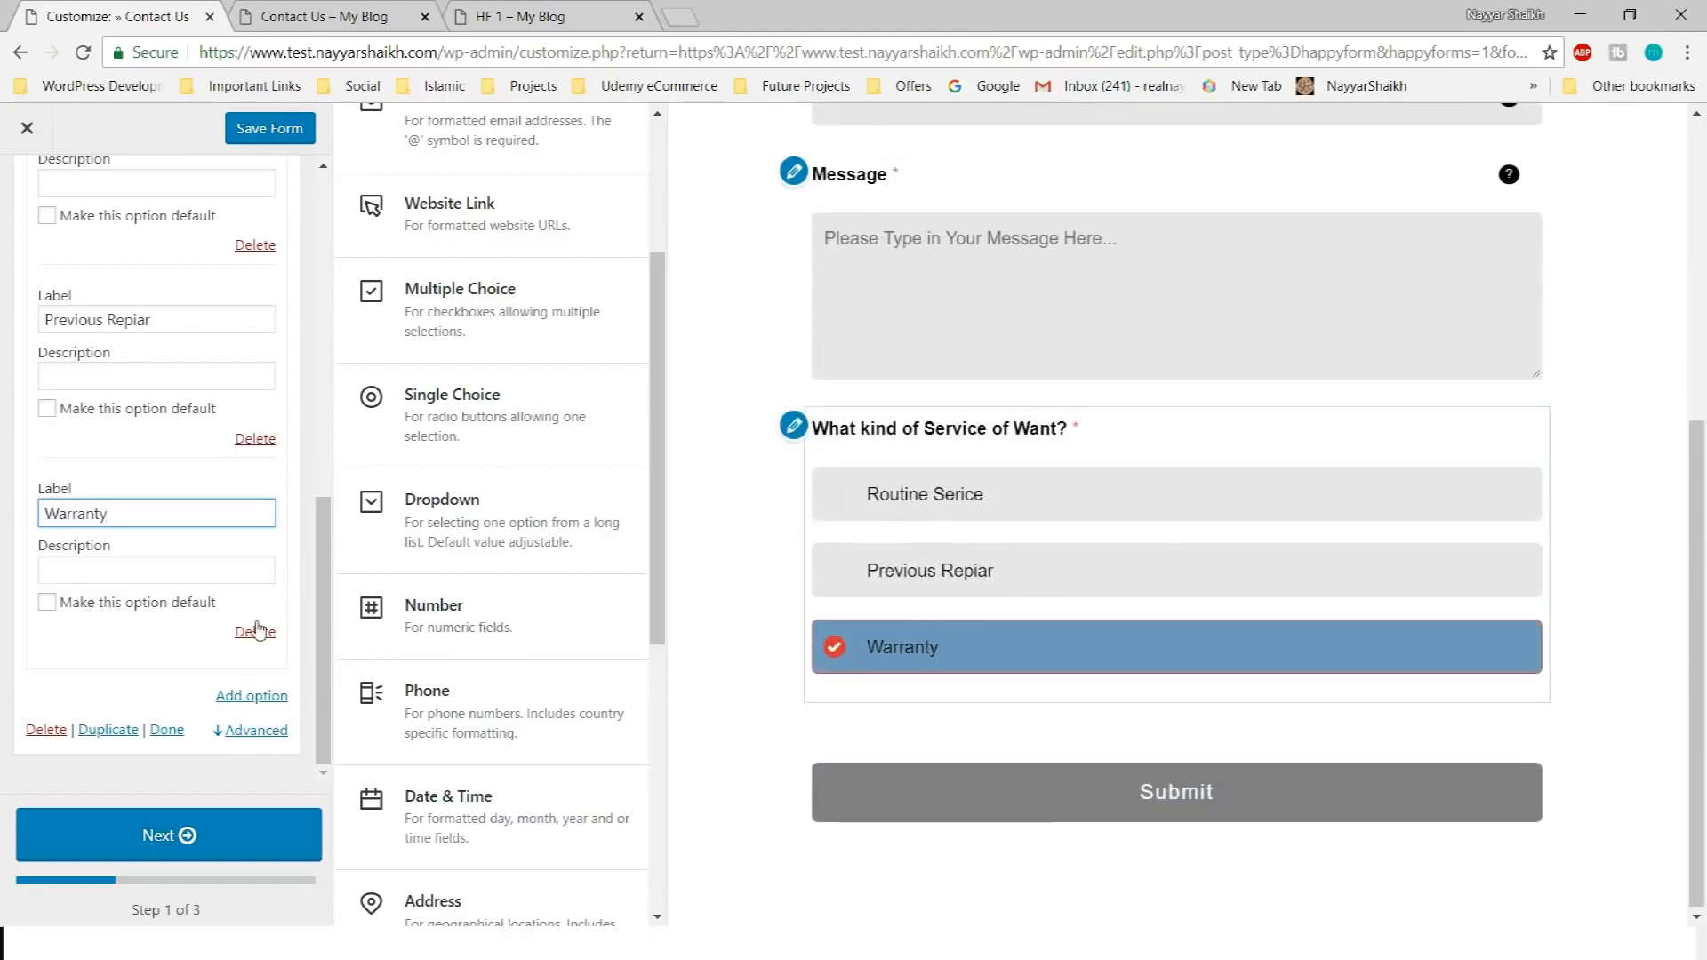
scroll(261, 628, up, 4)
scroll(263, 625, up, 3)
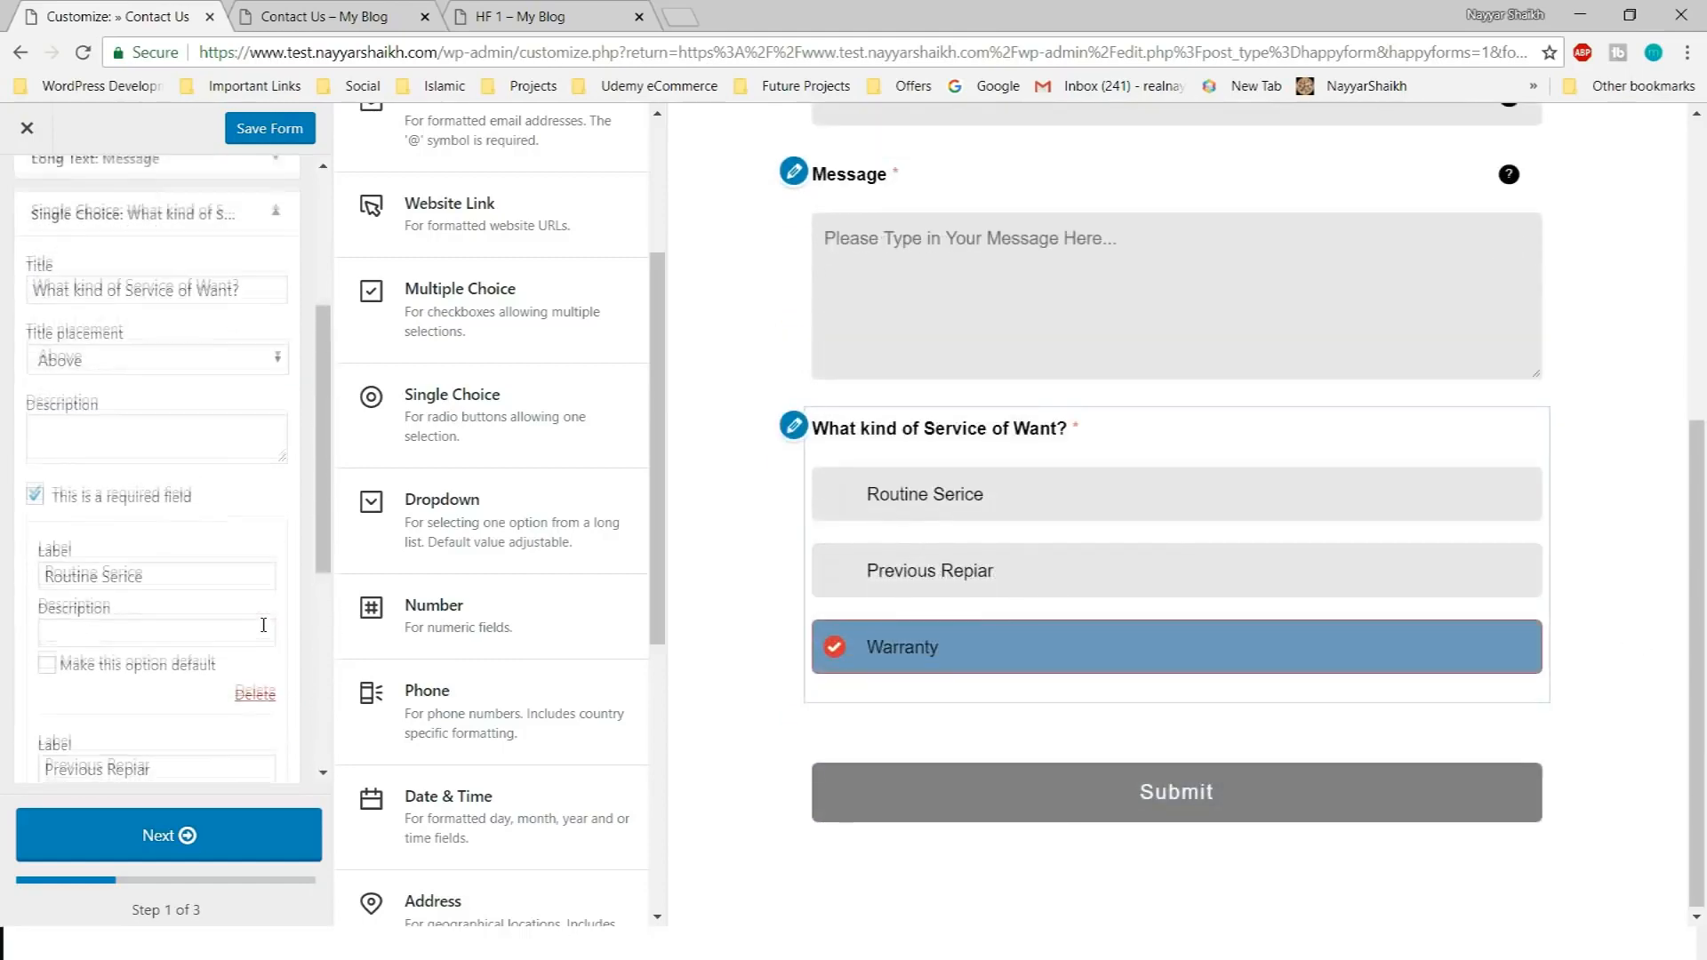
scroll(292, 534, down, 7)
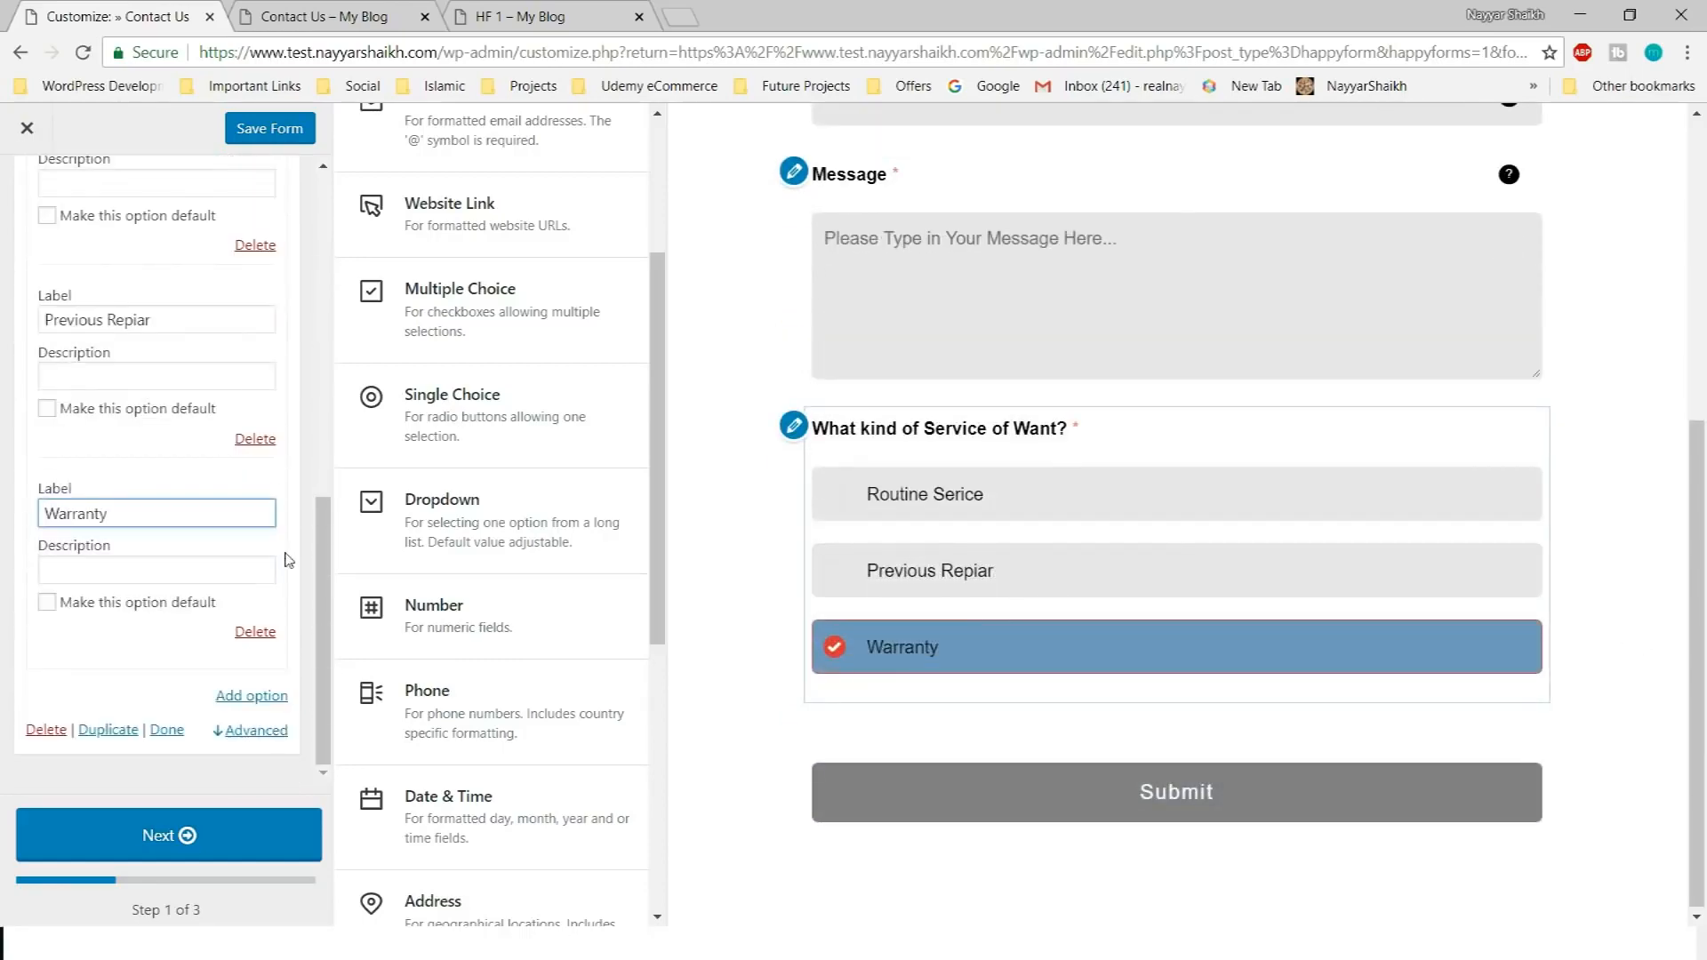
Set the service question's Display options to Horizontal
click(274, 738)
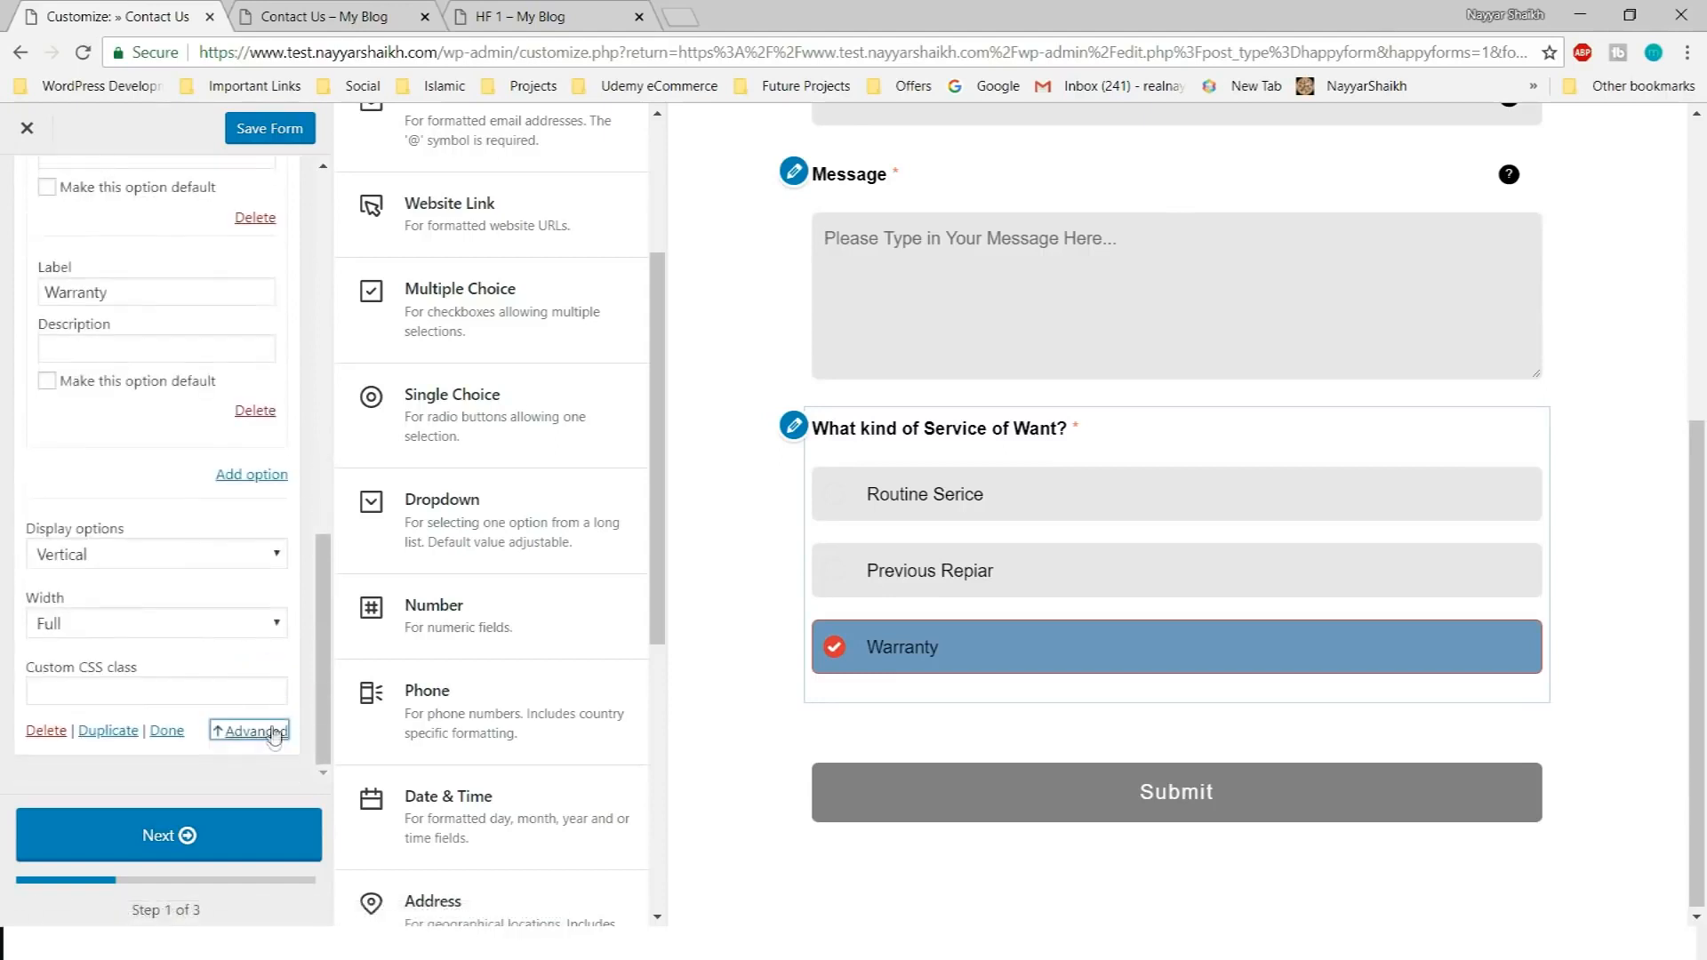
click(150, 560)
click(147, 580)
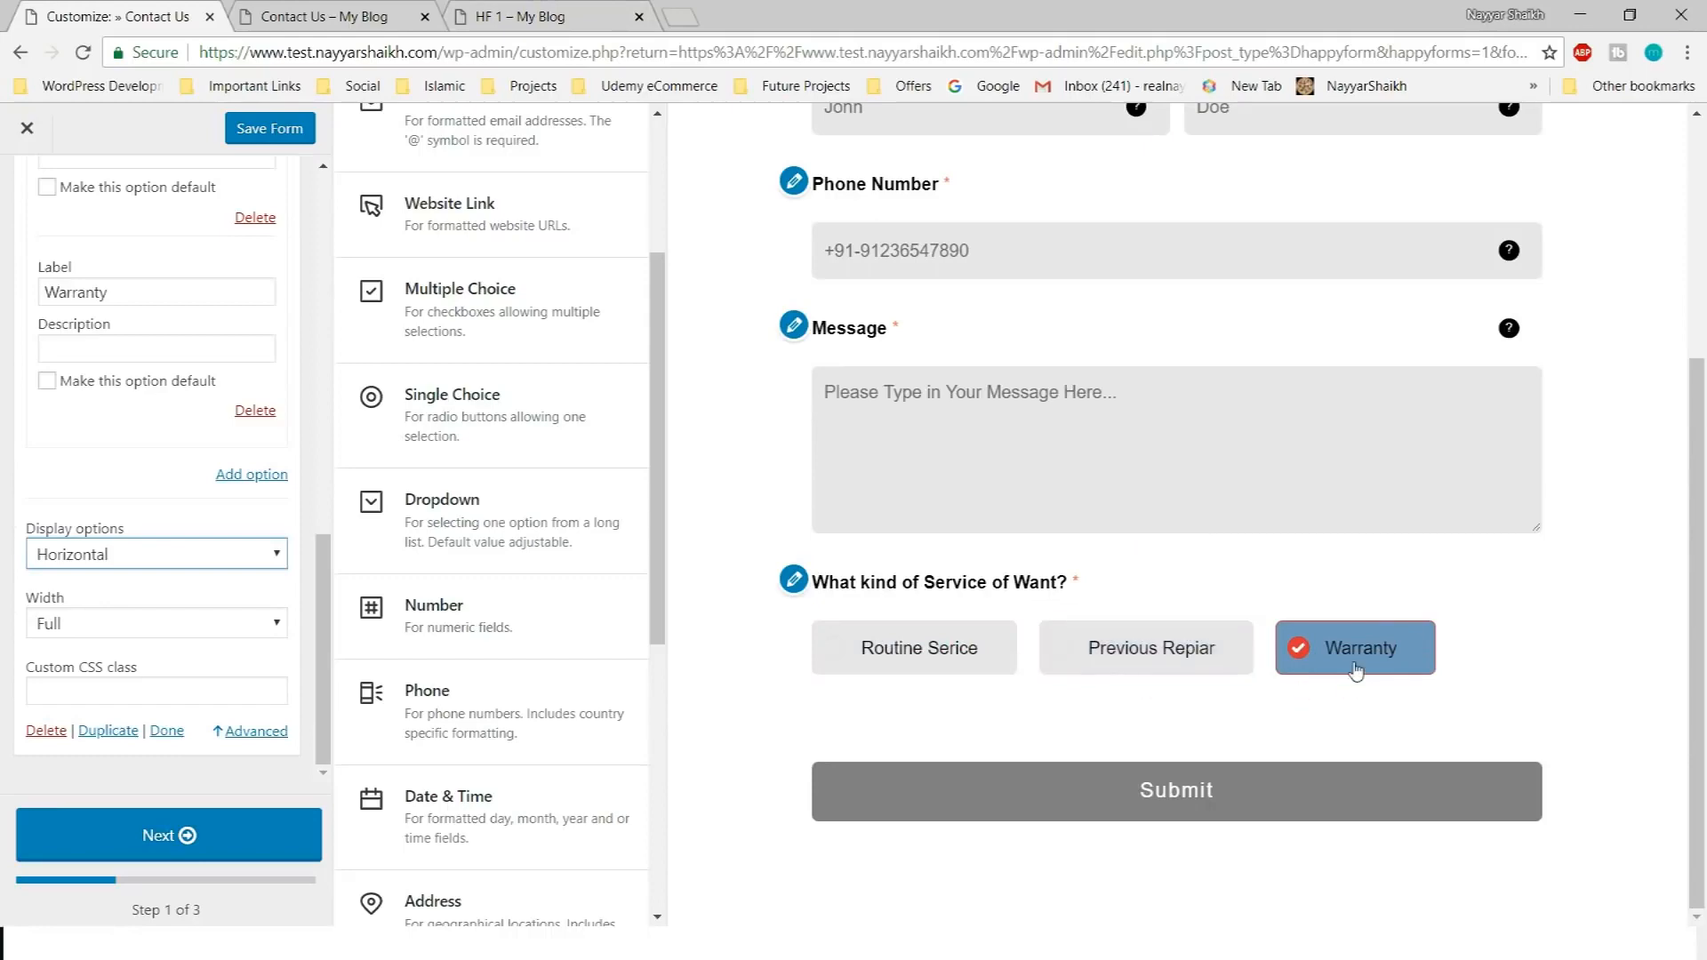
Check the live form's wording for the next field, then return to the builder
click(521, 11)
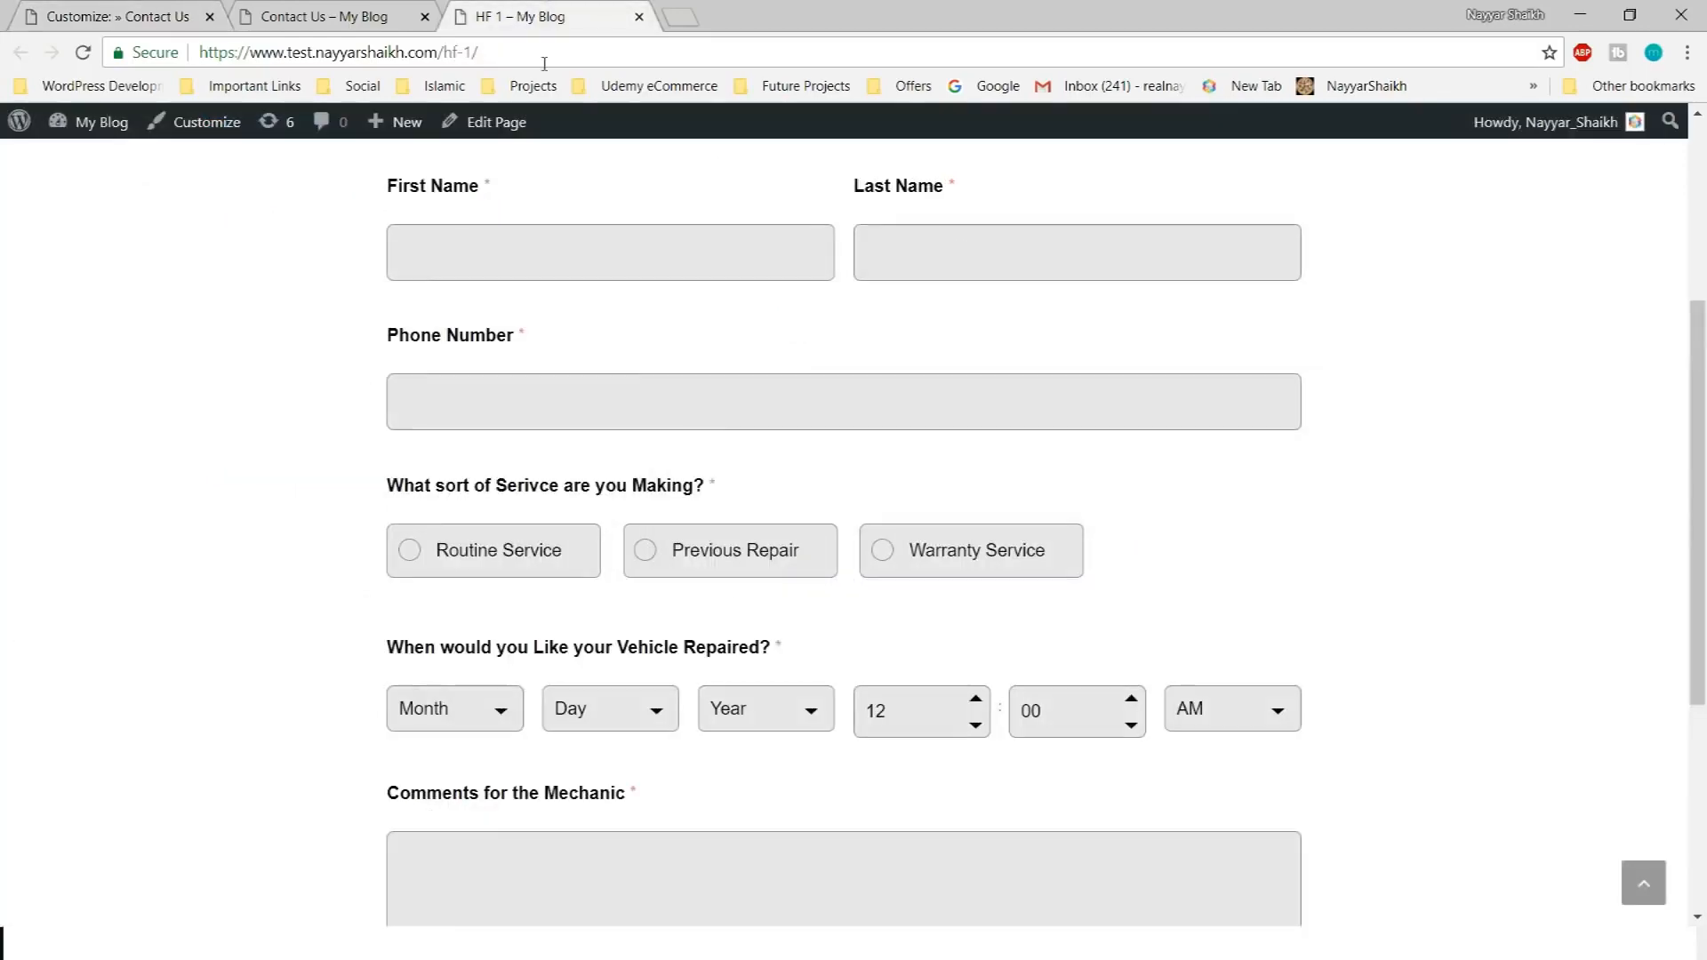
scroll(713, 662, down, 1)
drag(387, 537, 784, 540)
key(ctrl+c)
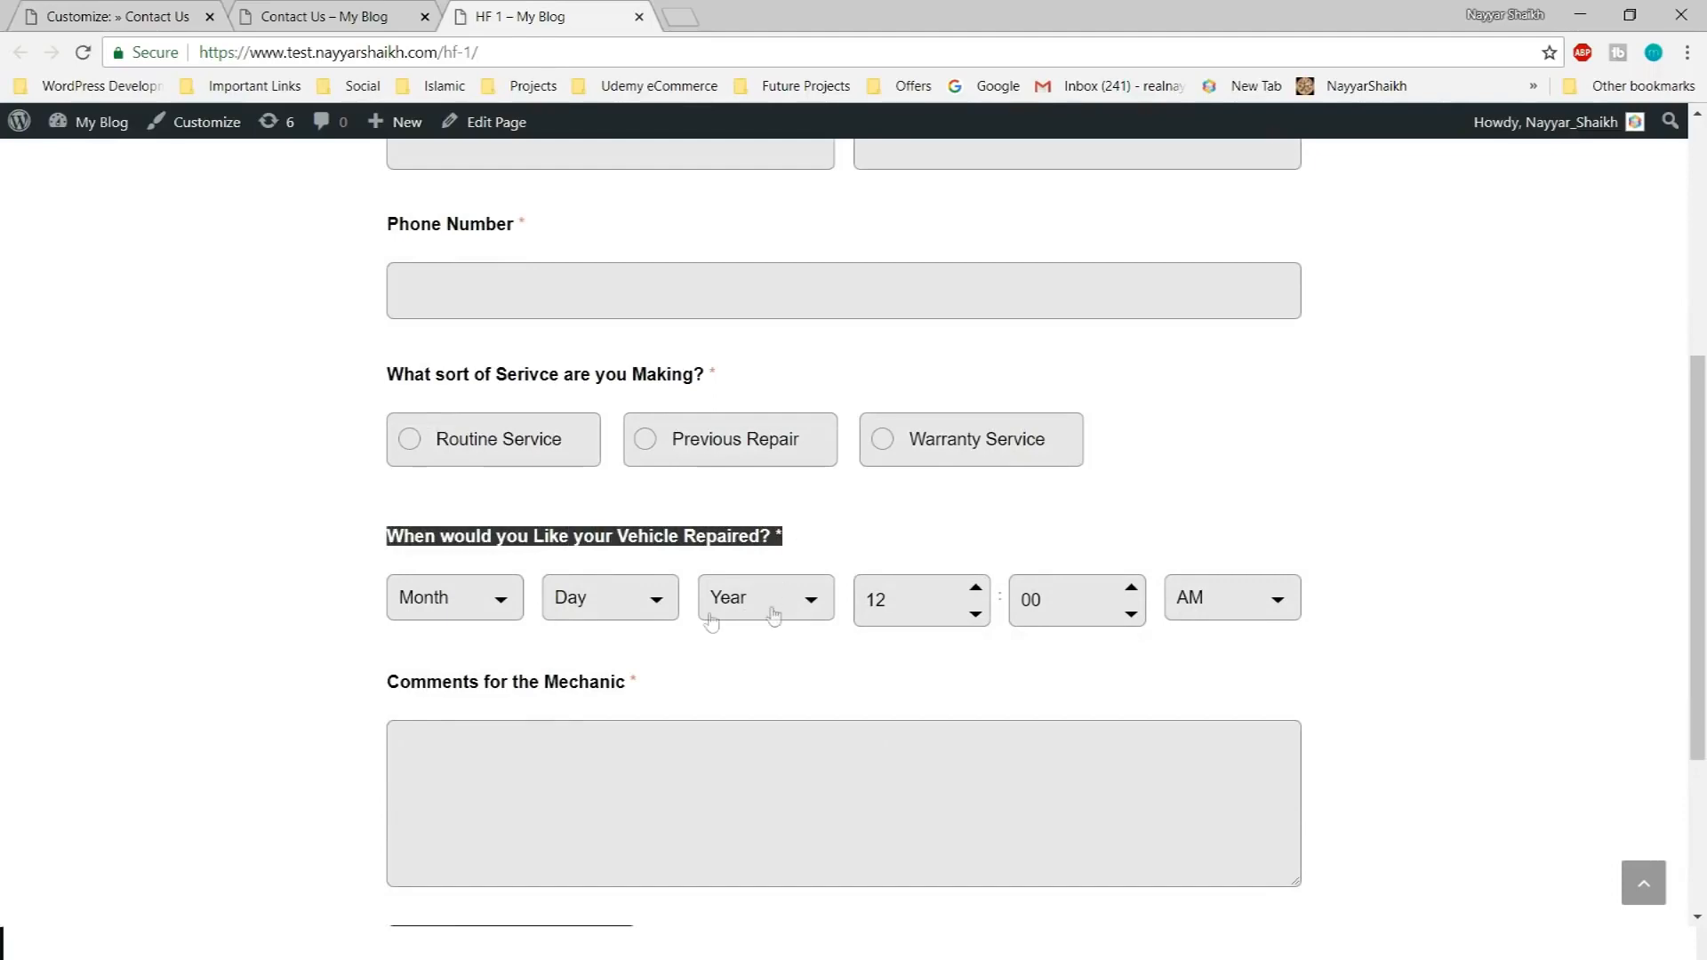
click(167, 11)
scroll(610, 551, down, 3)
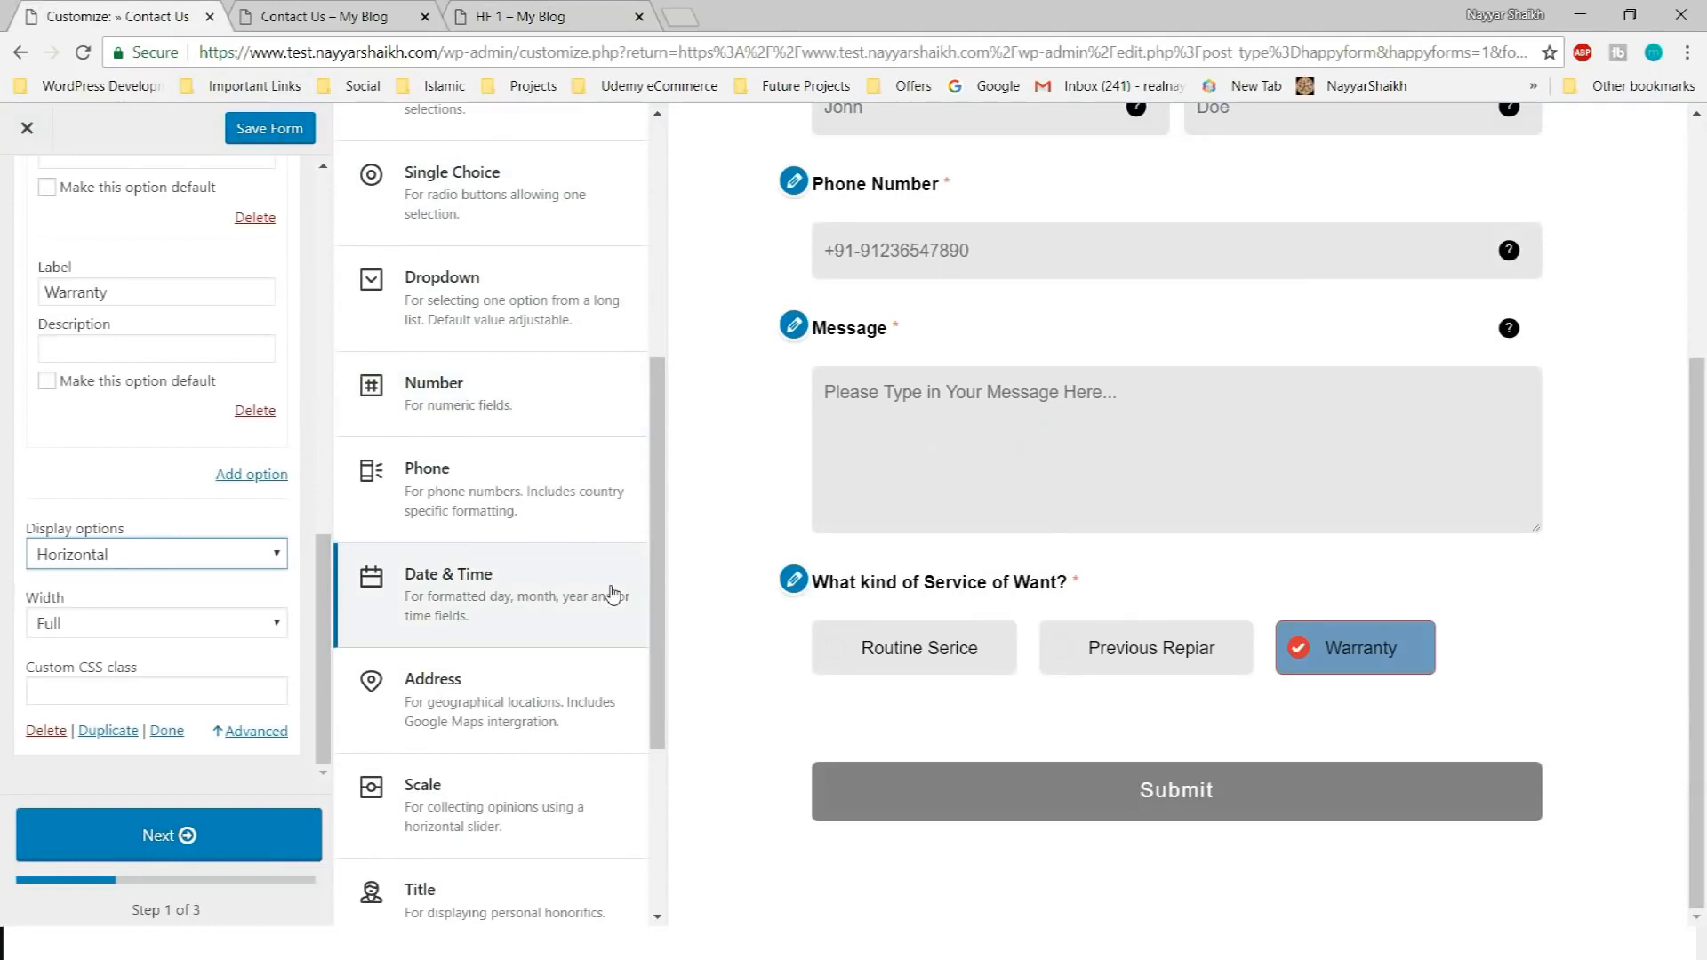
Add a Date & Time field titled 'When would you Like your Vehicle Repaired?' showing date and time
click(496, 608)
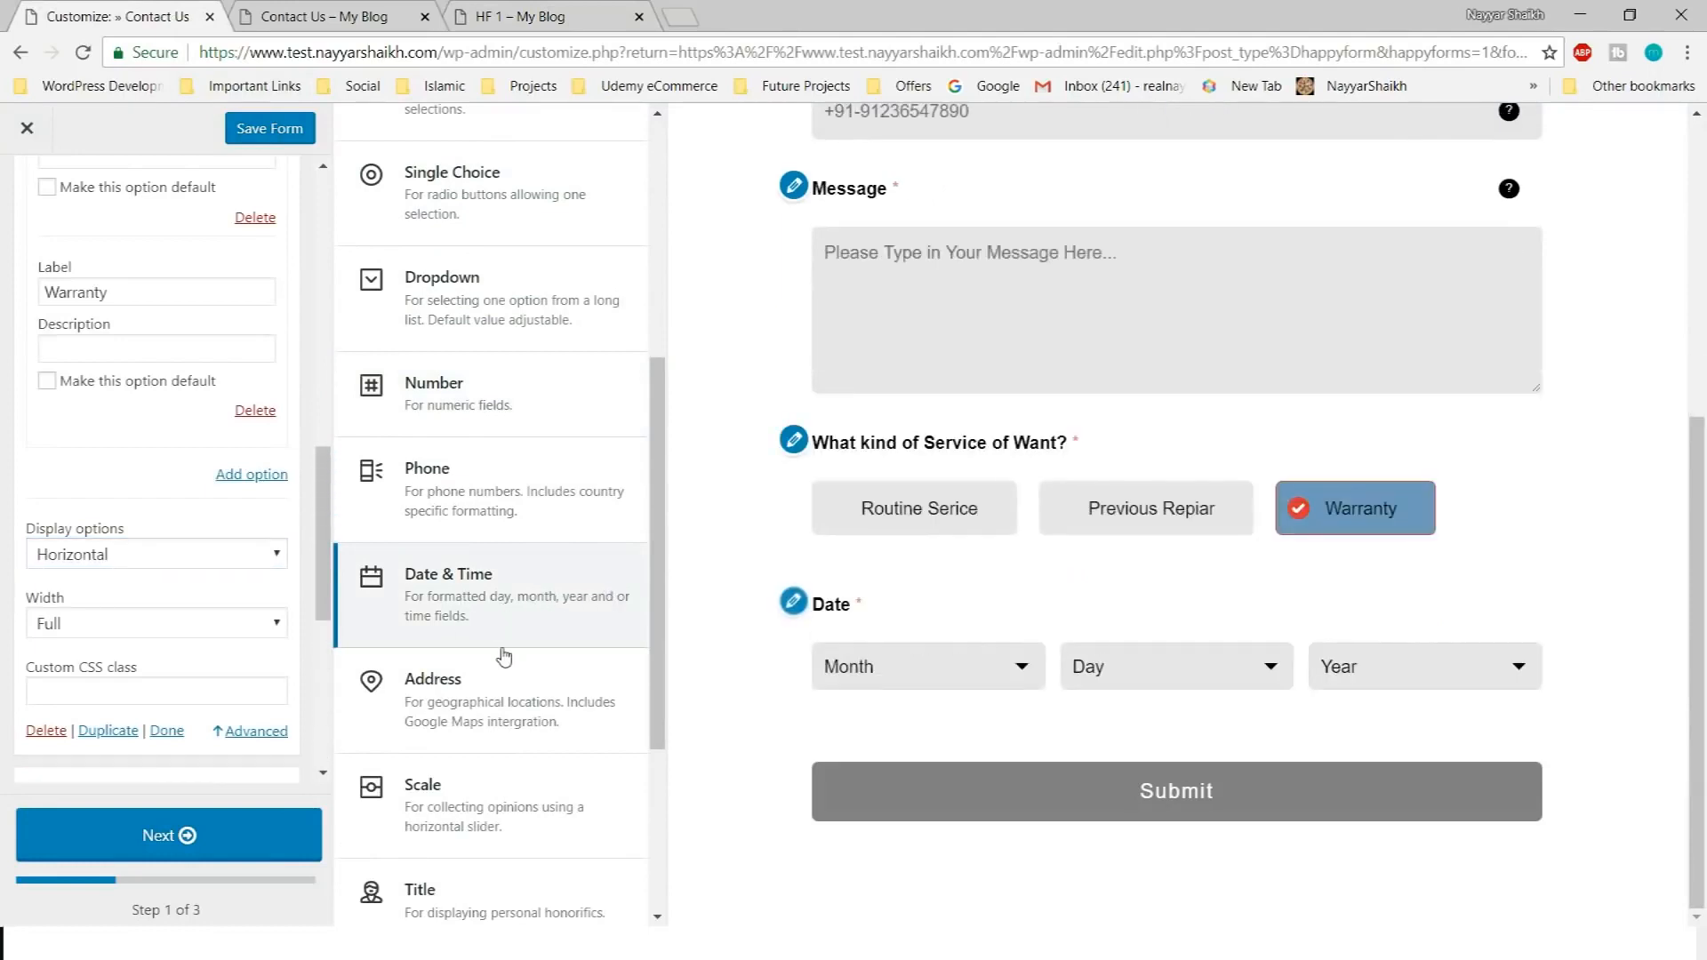
scroll(225, 632, down, 1)
scroll(178, 528, up, 1)
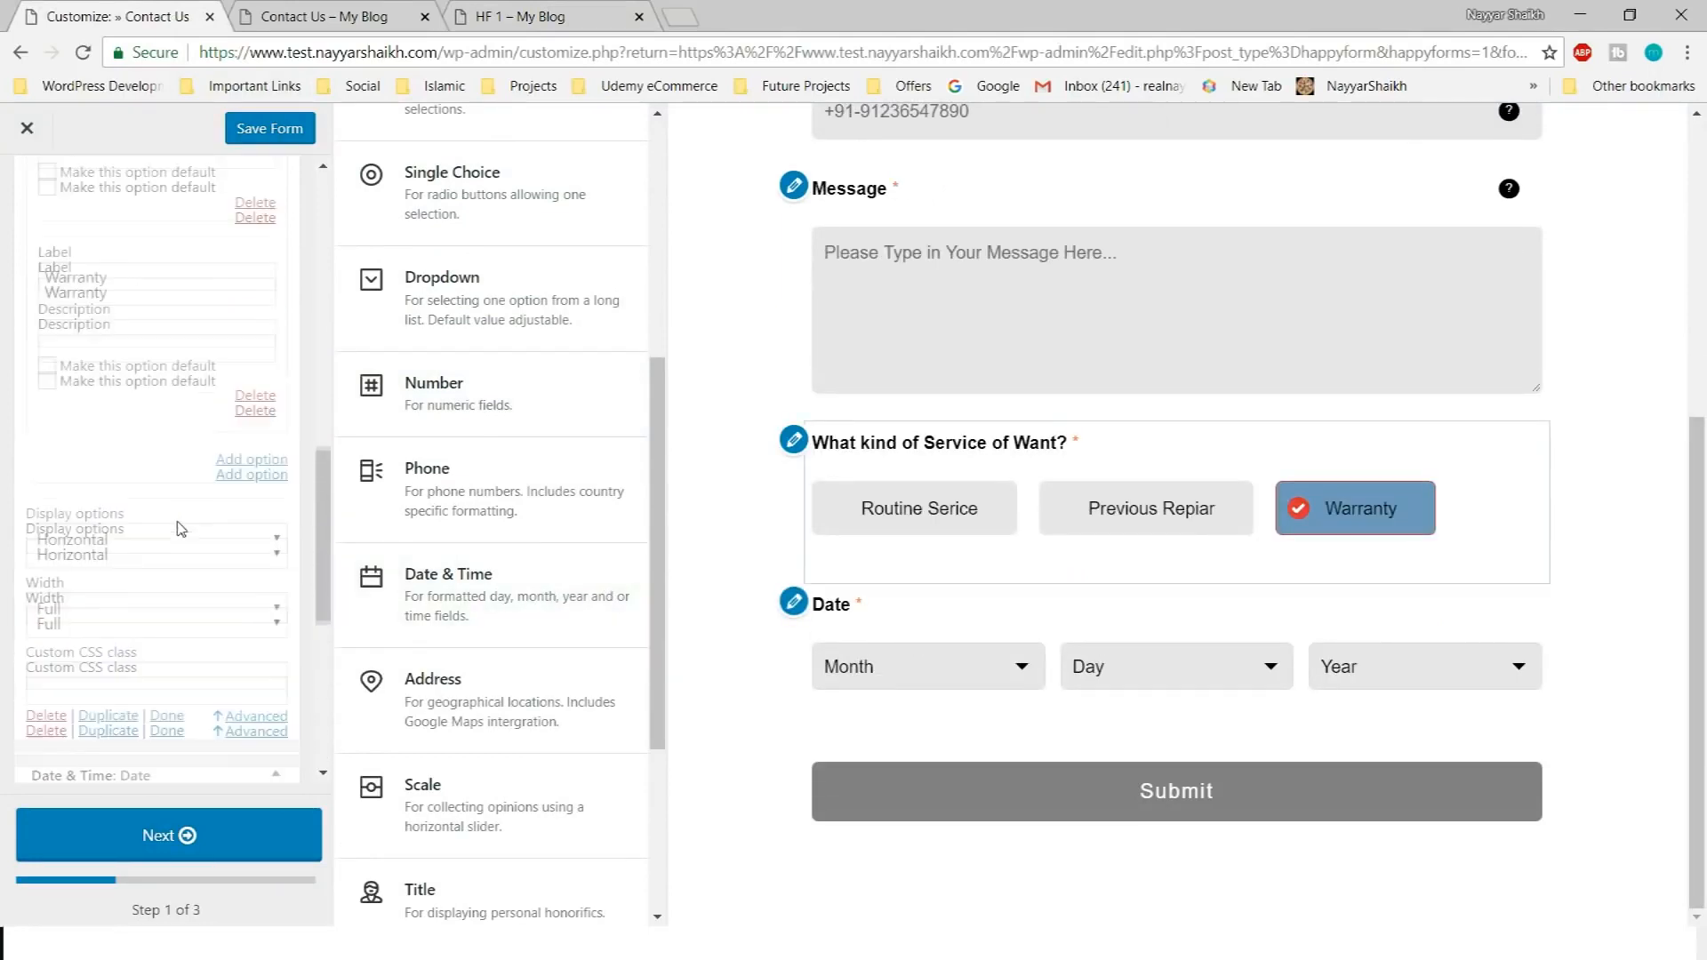
scroll(181, 529, down, 5)
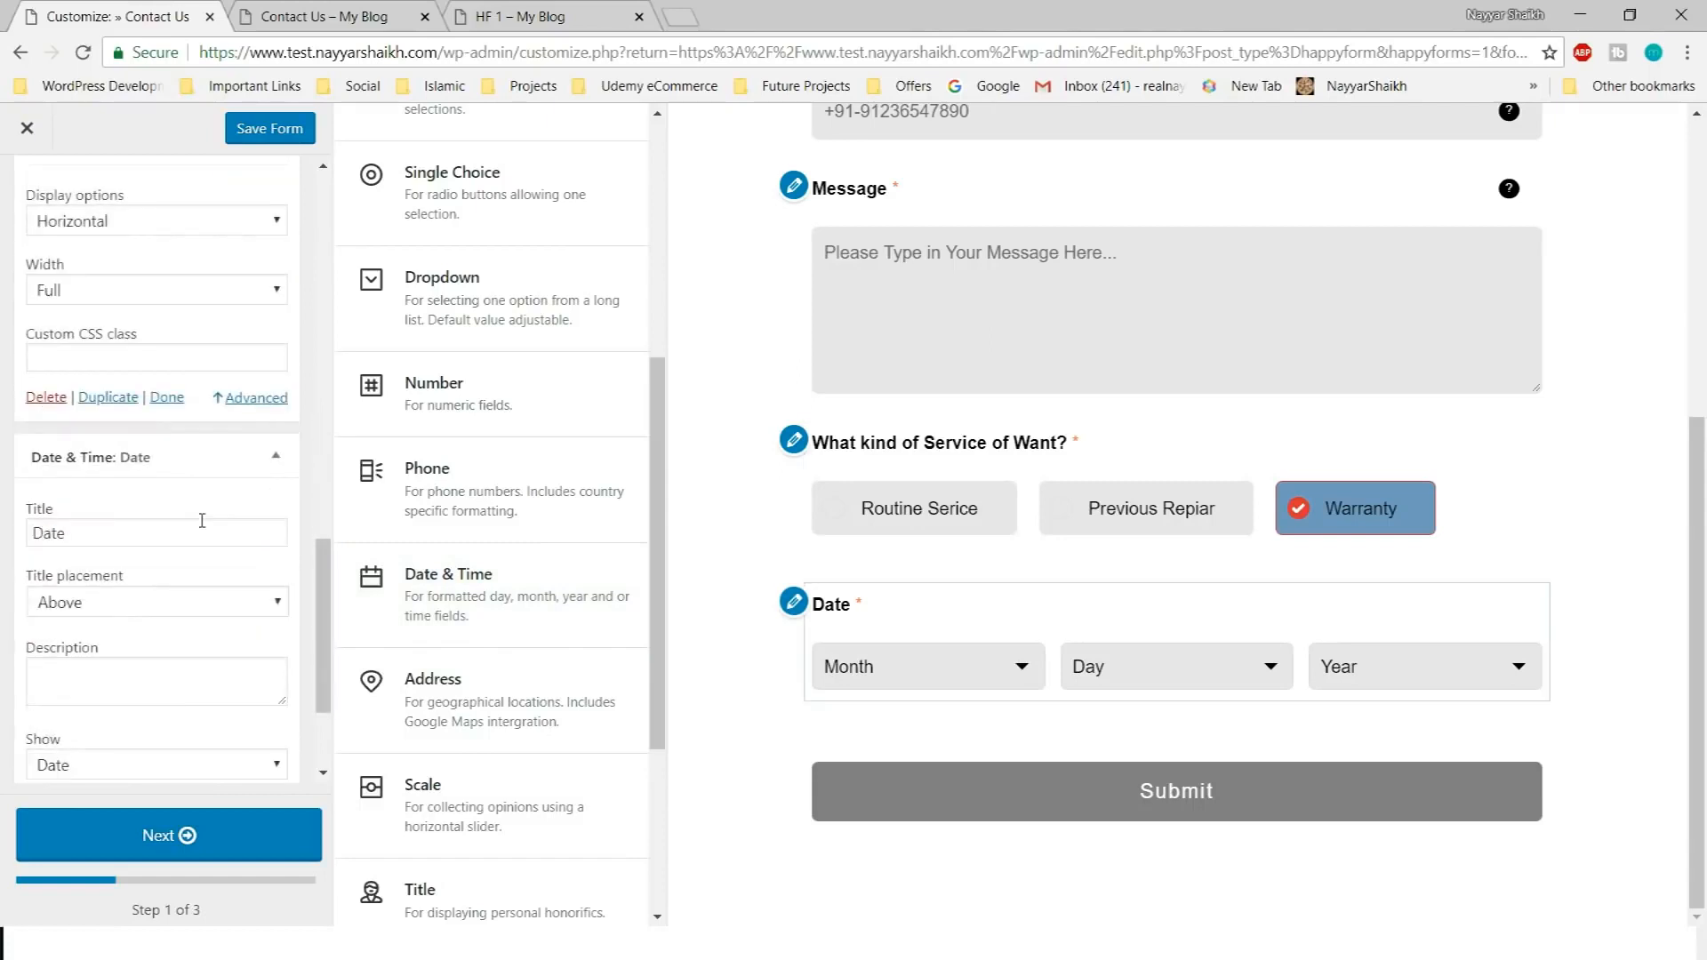
double_click(127, 350)
key(ctrl+v)
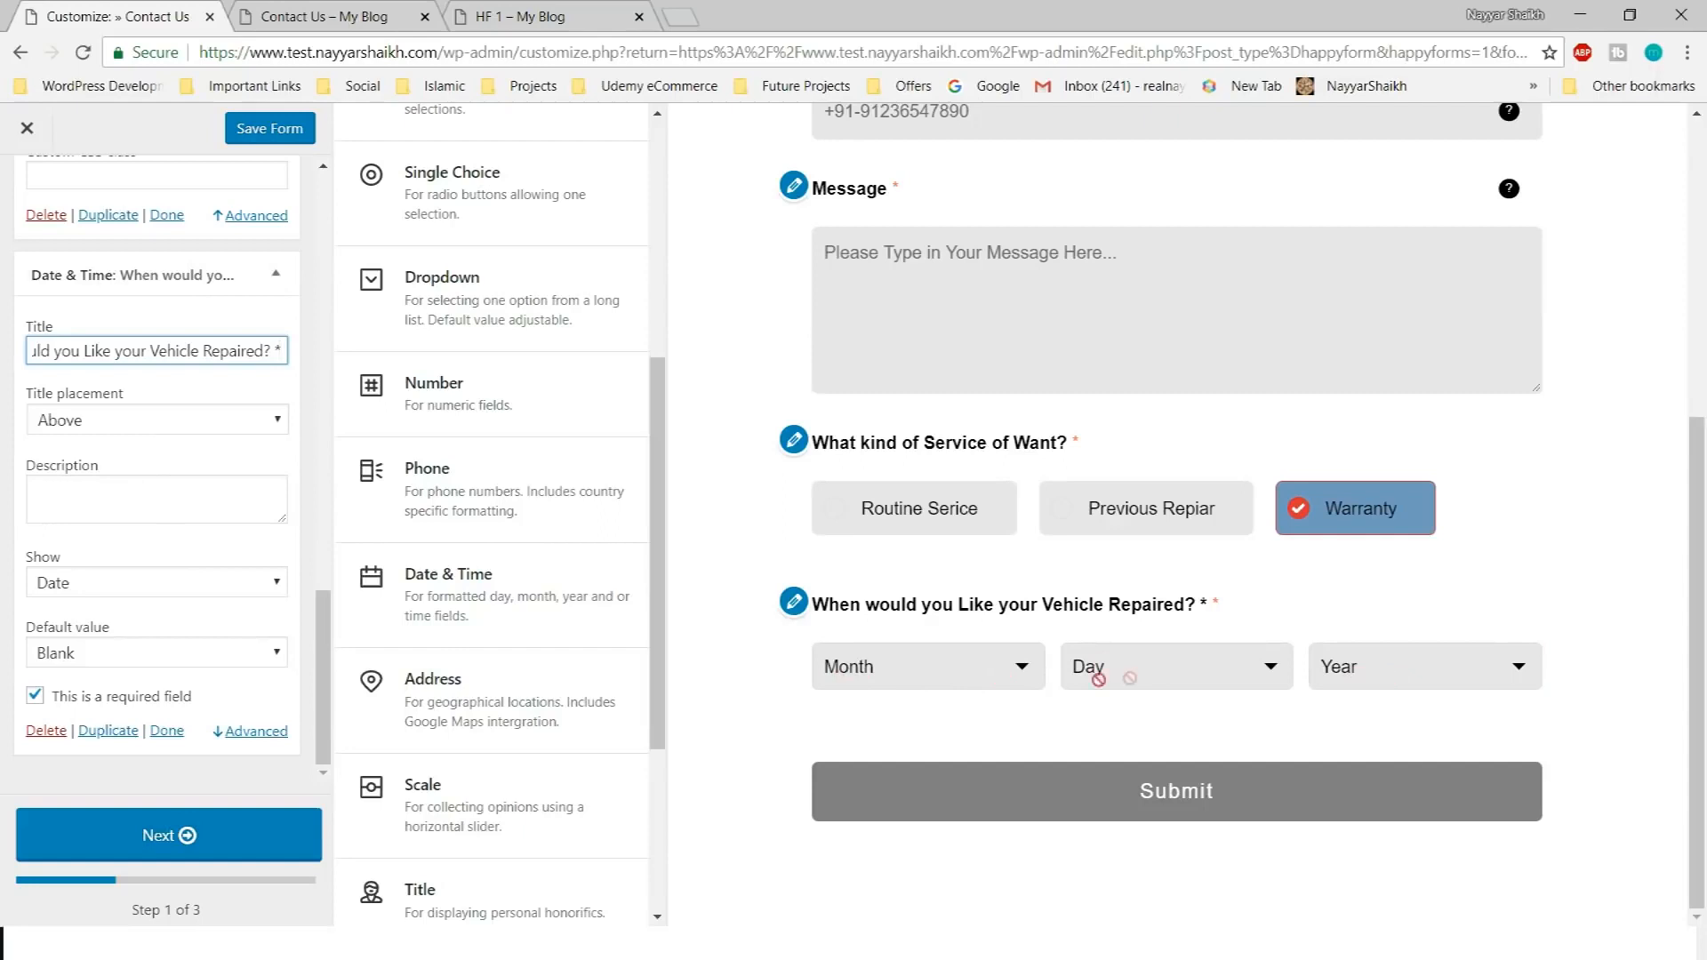
click(169, 583)
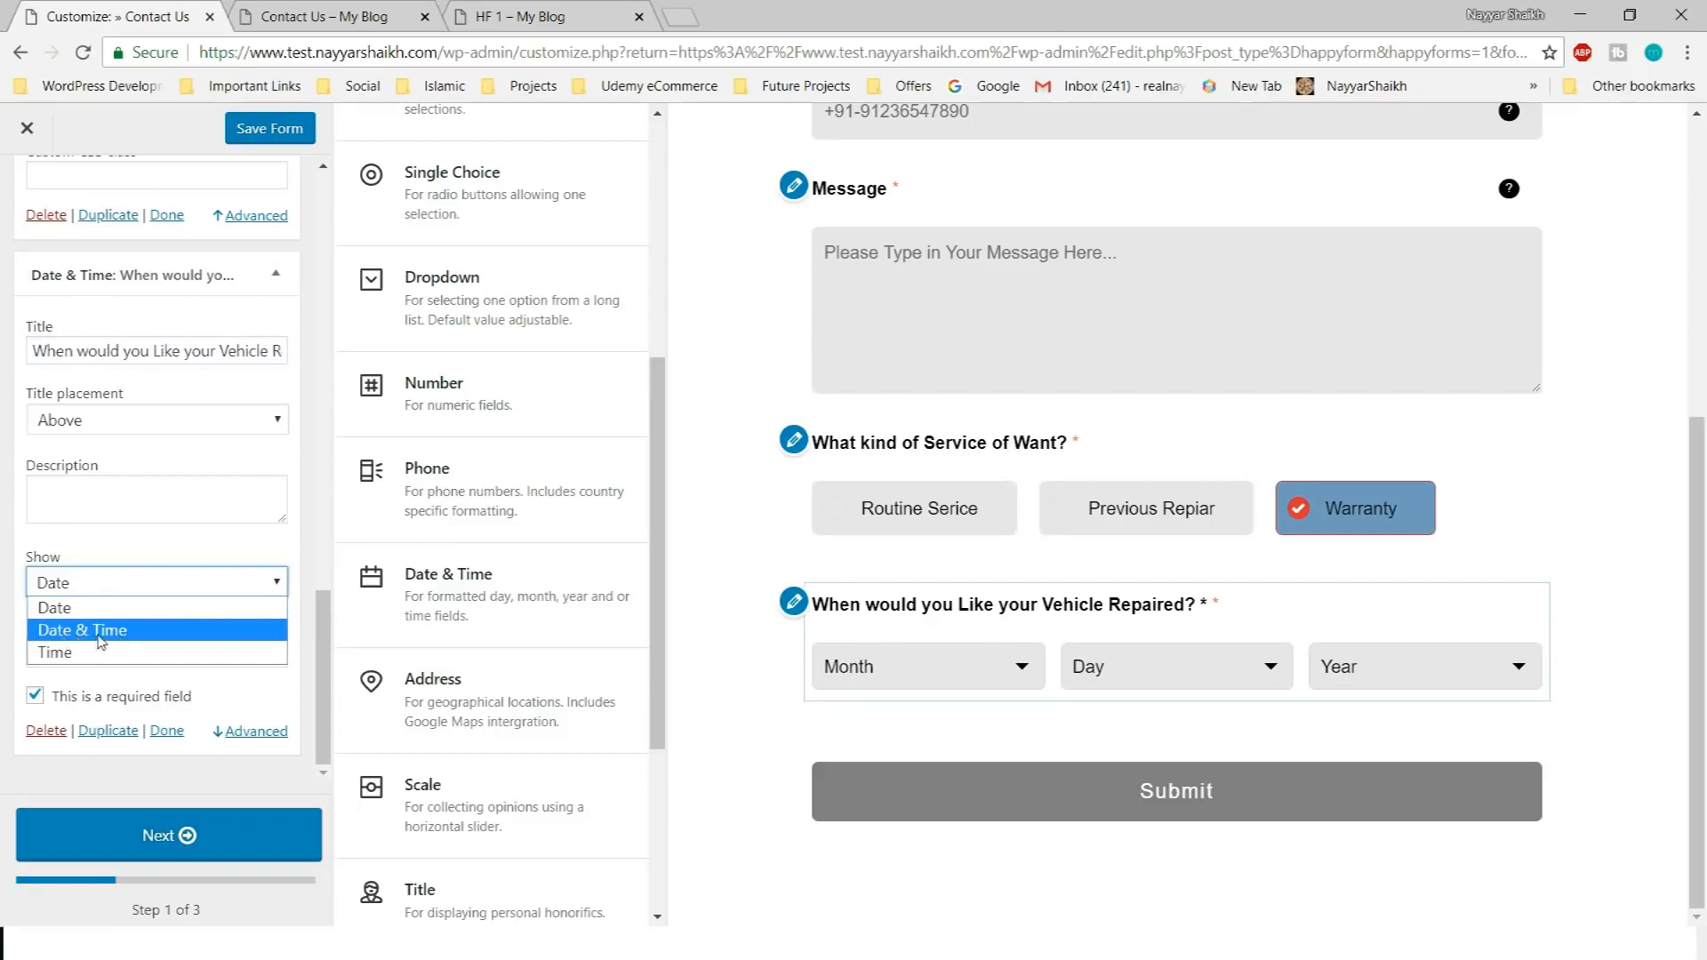
click(125, 631)
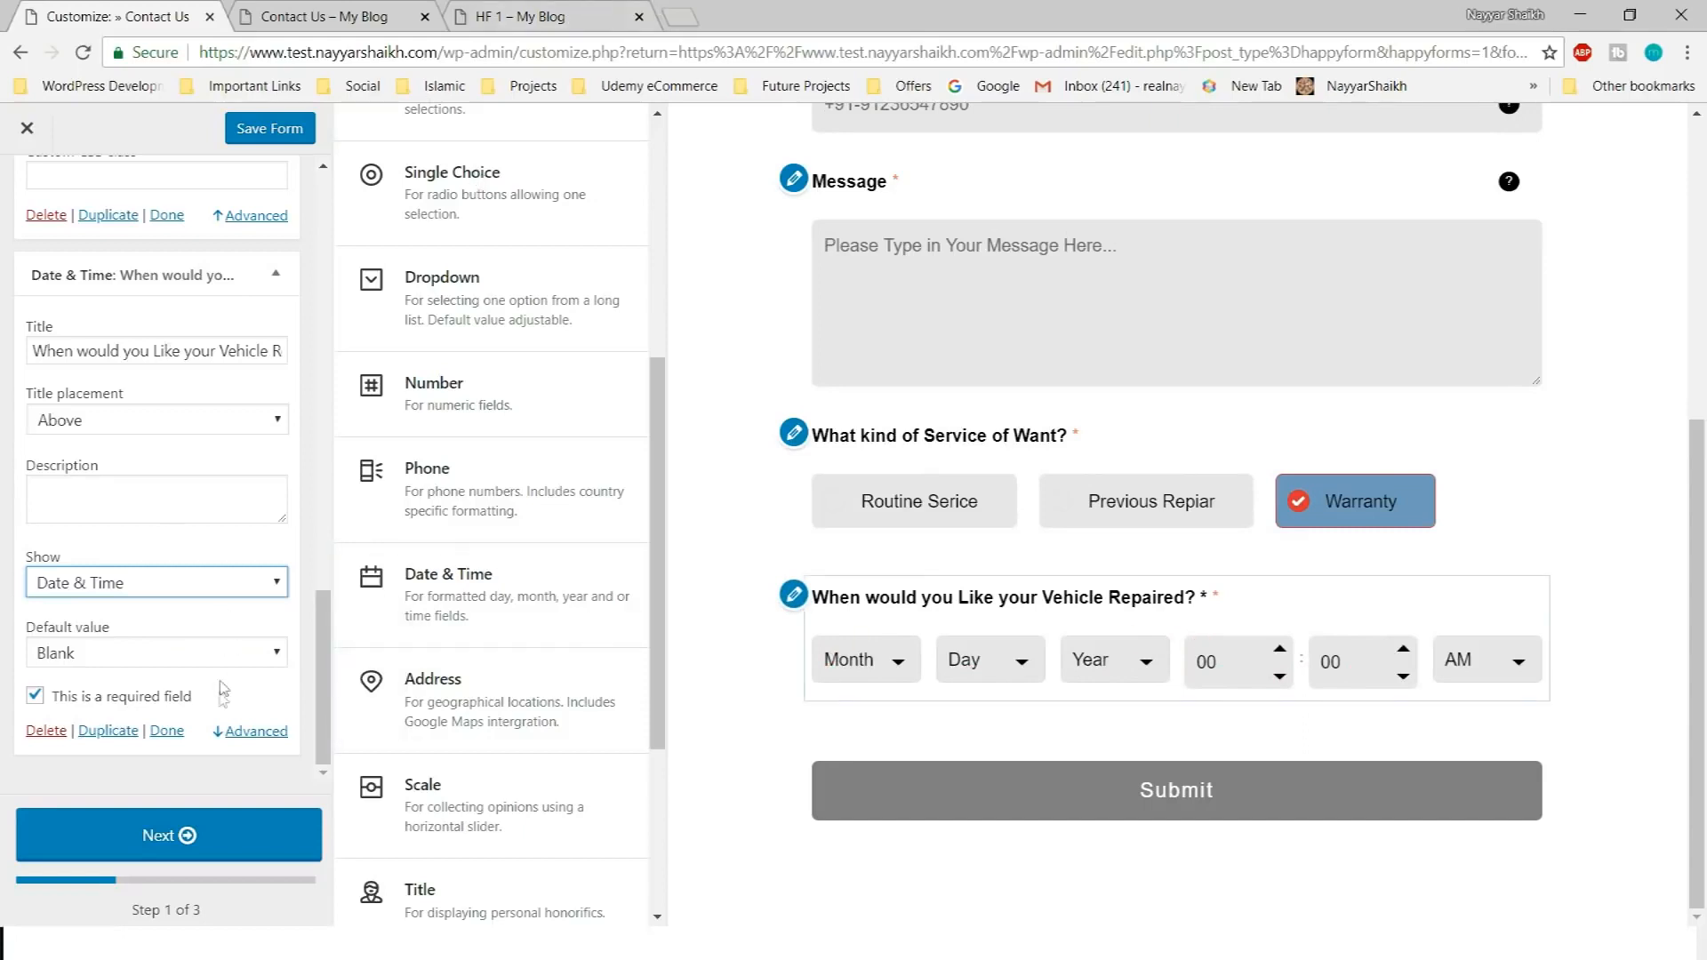
click(250, 718)
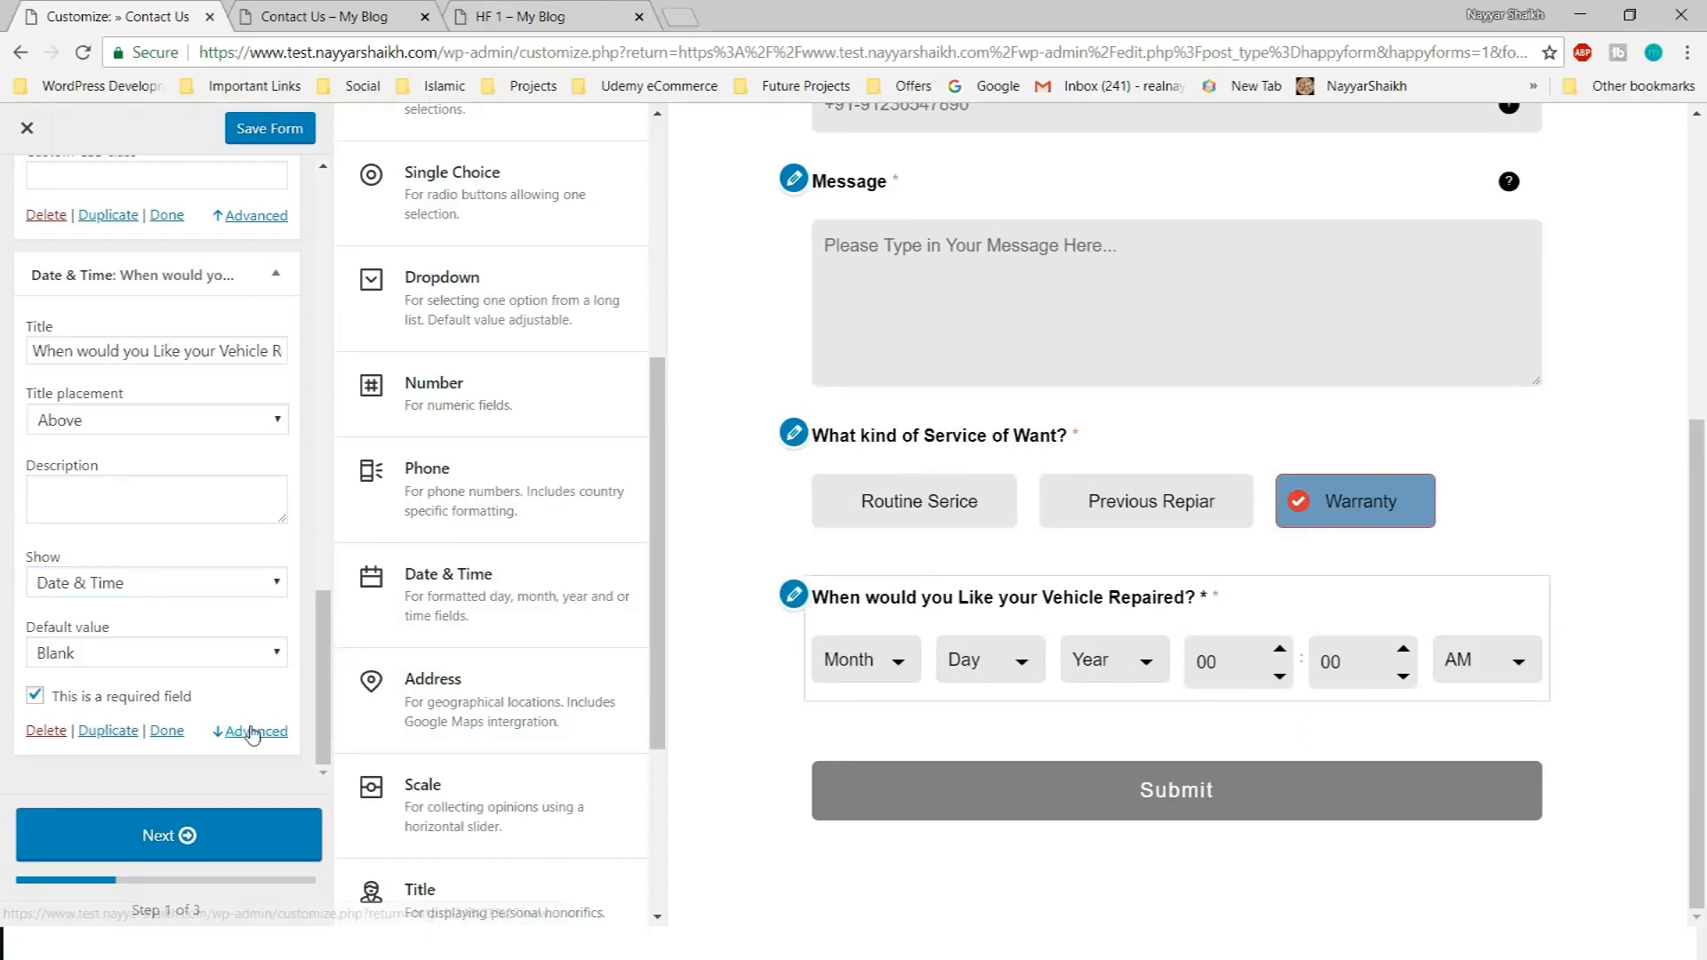
Change the date field's Start from year from 1910 to 2018 and check the preview
click(258, 731)
scroll(248, 736, down, 3)
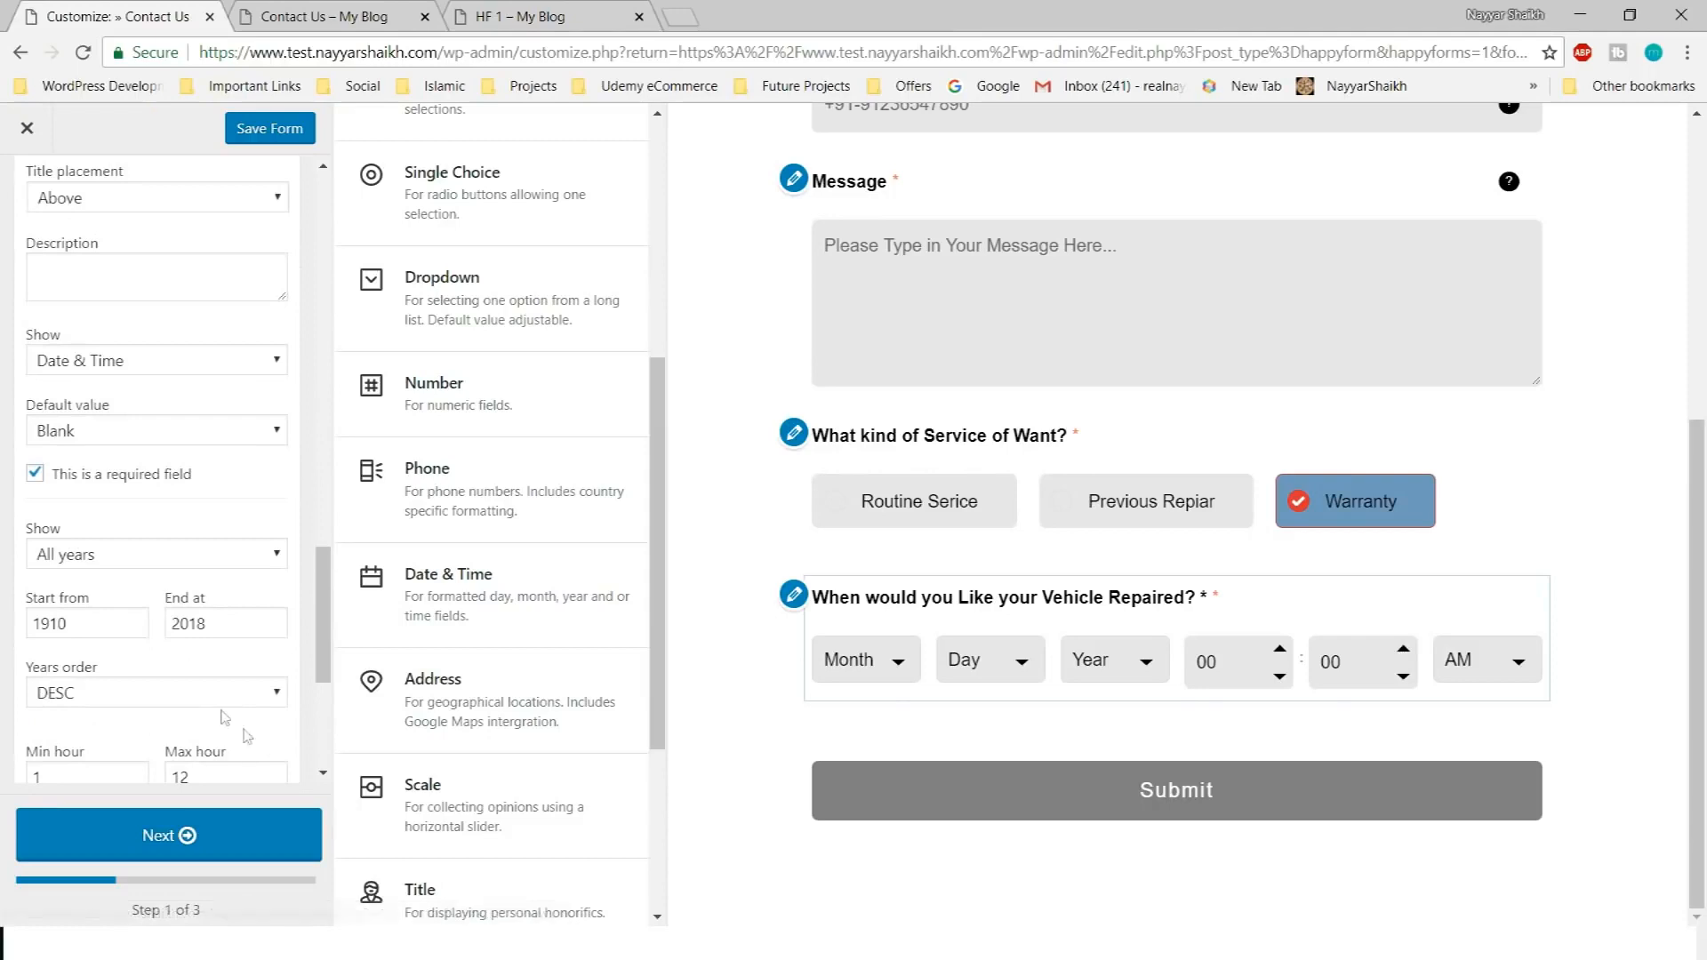
scroll(145, 569, down, 1)
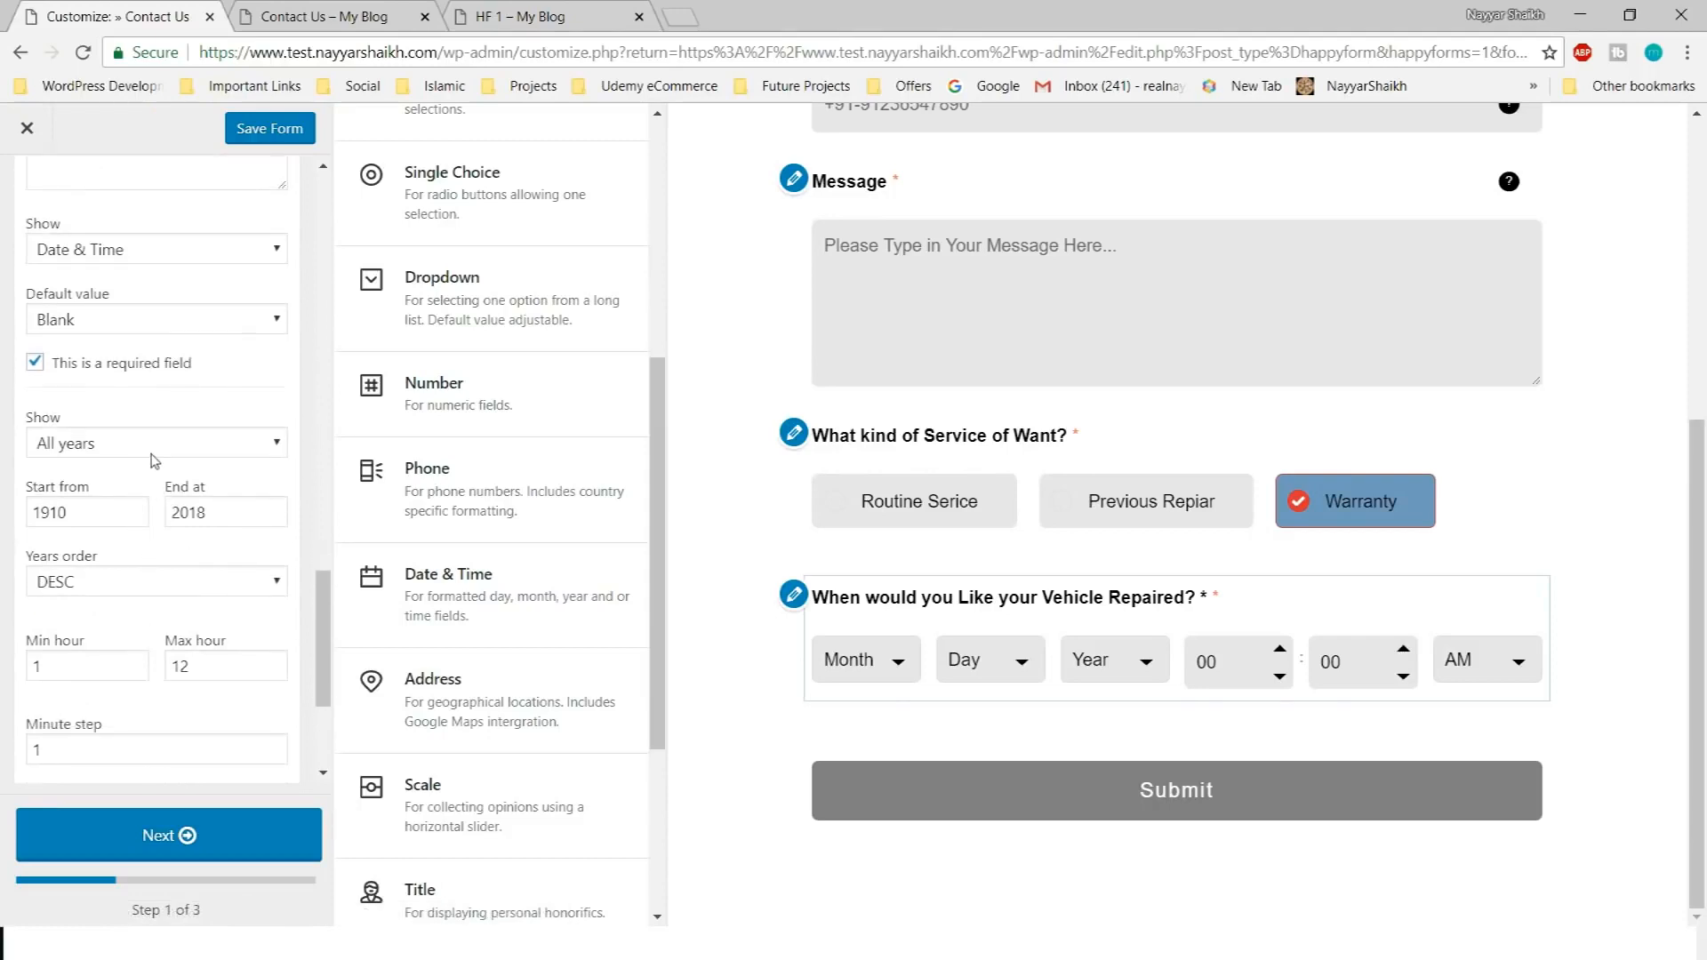
click(112, 523)
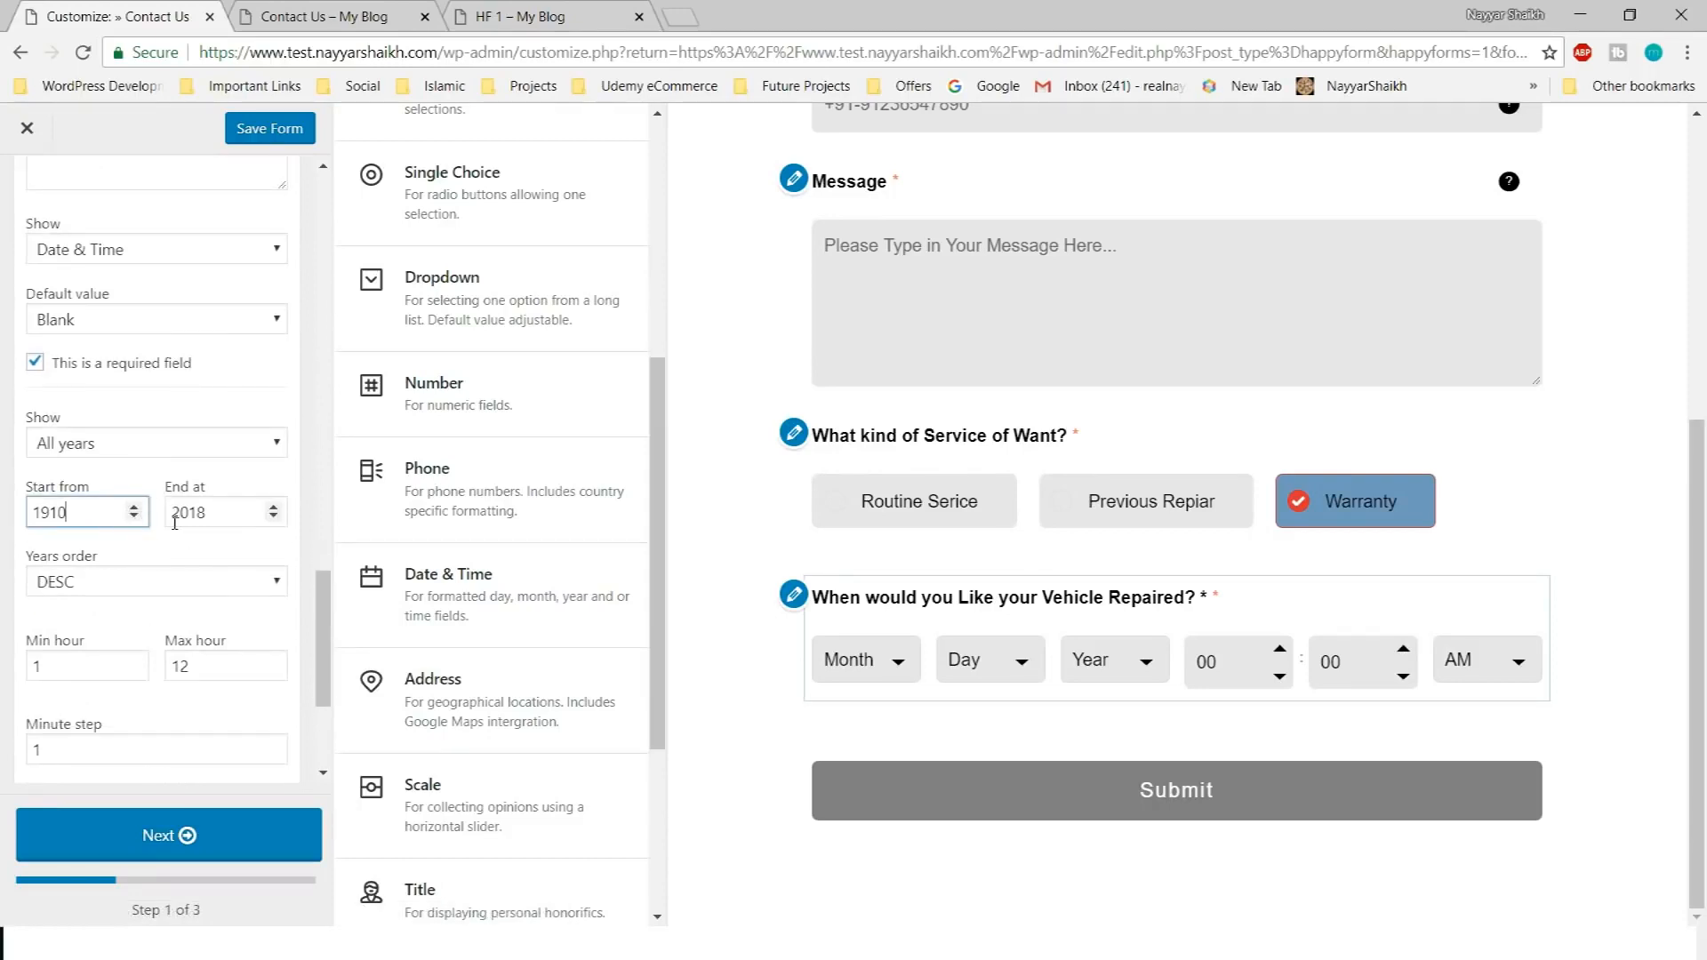
key(ctrl+a)
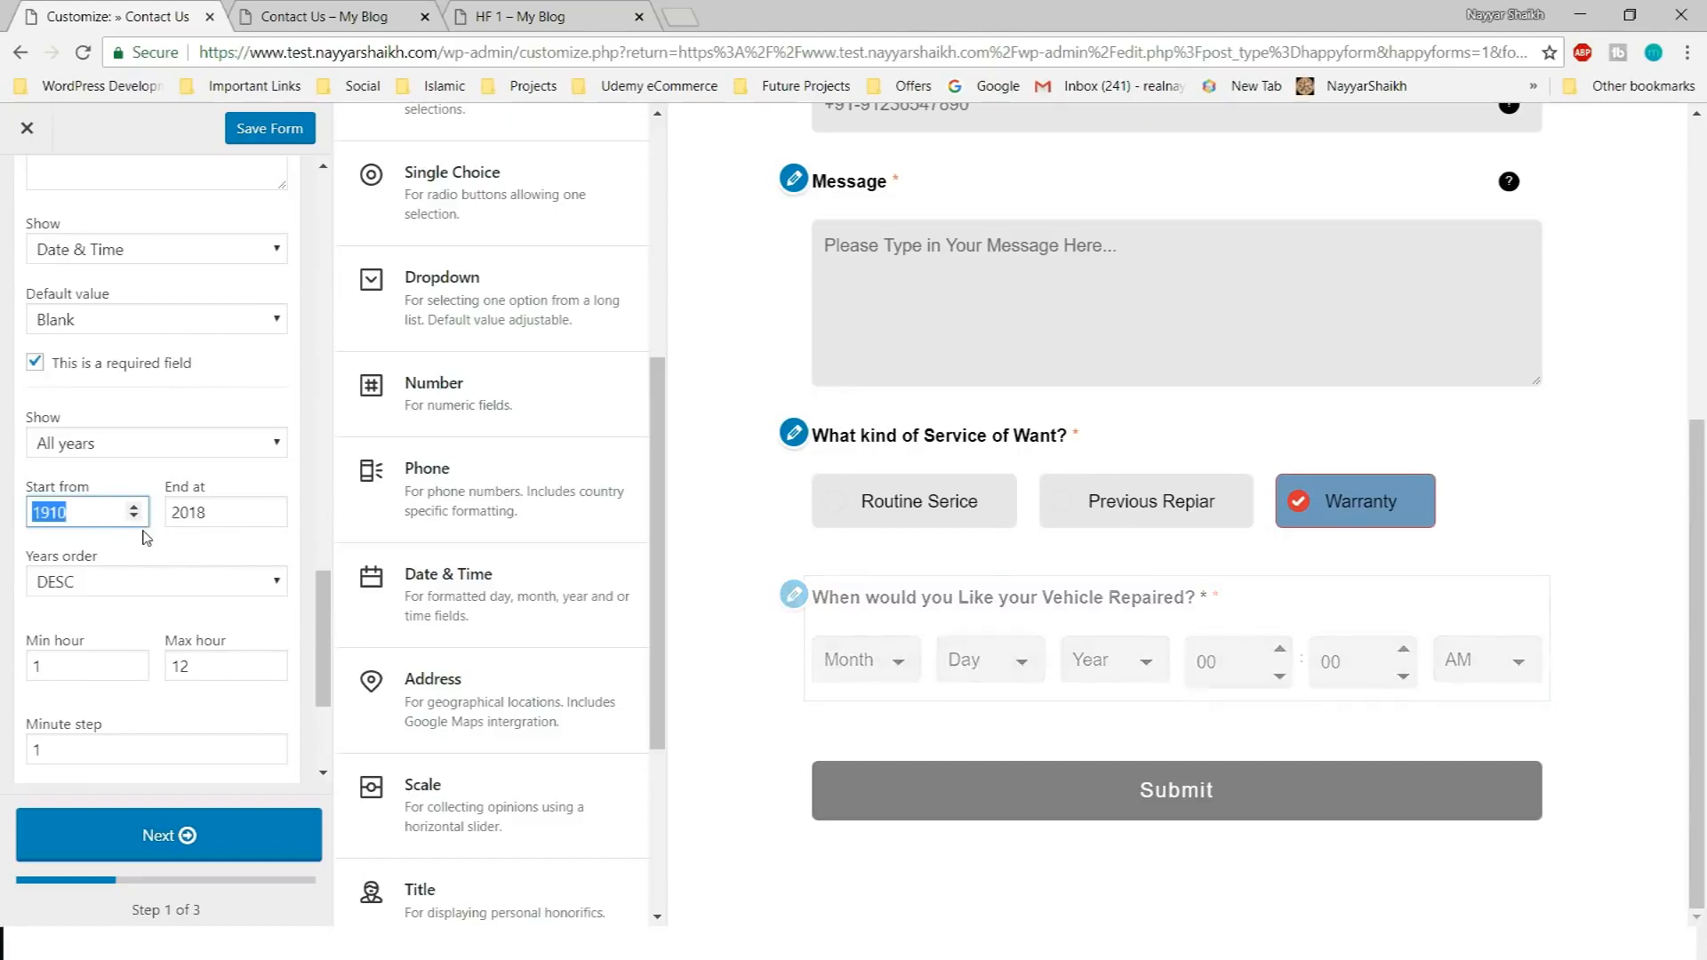
text(2018)
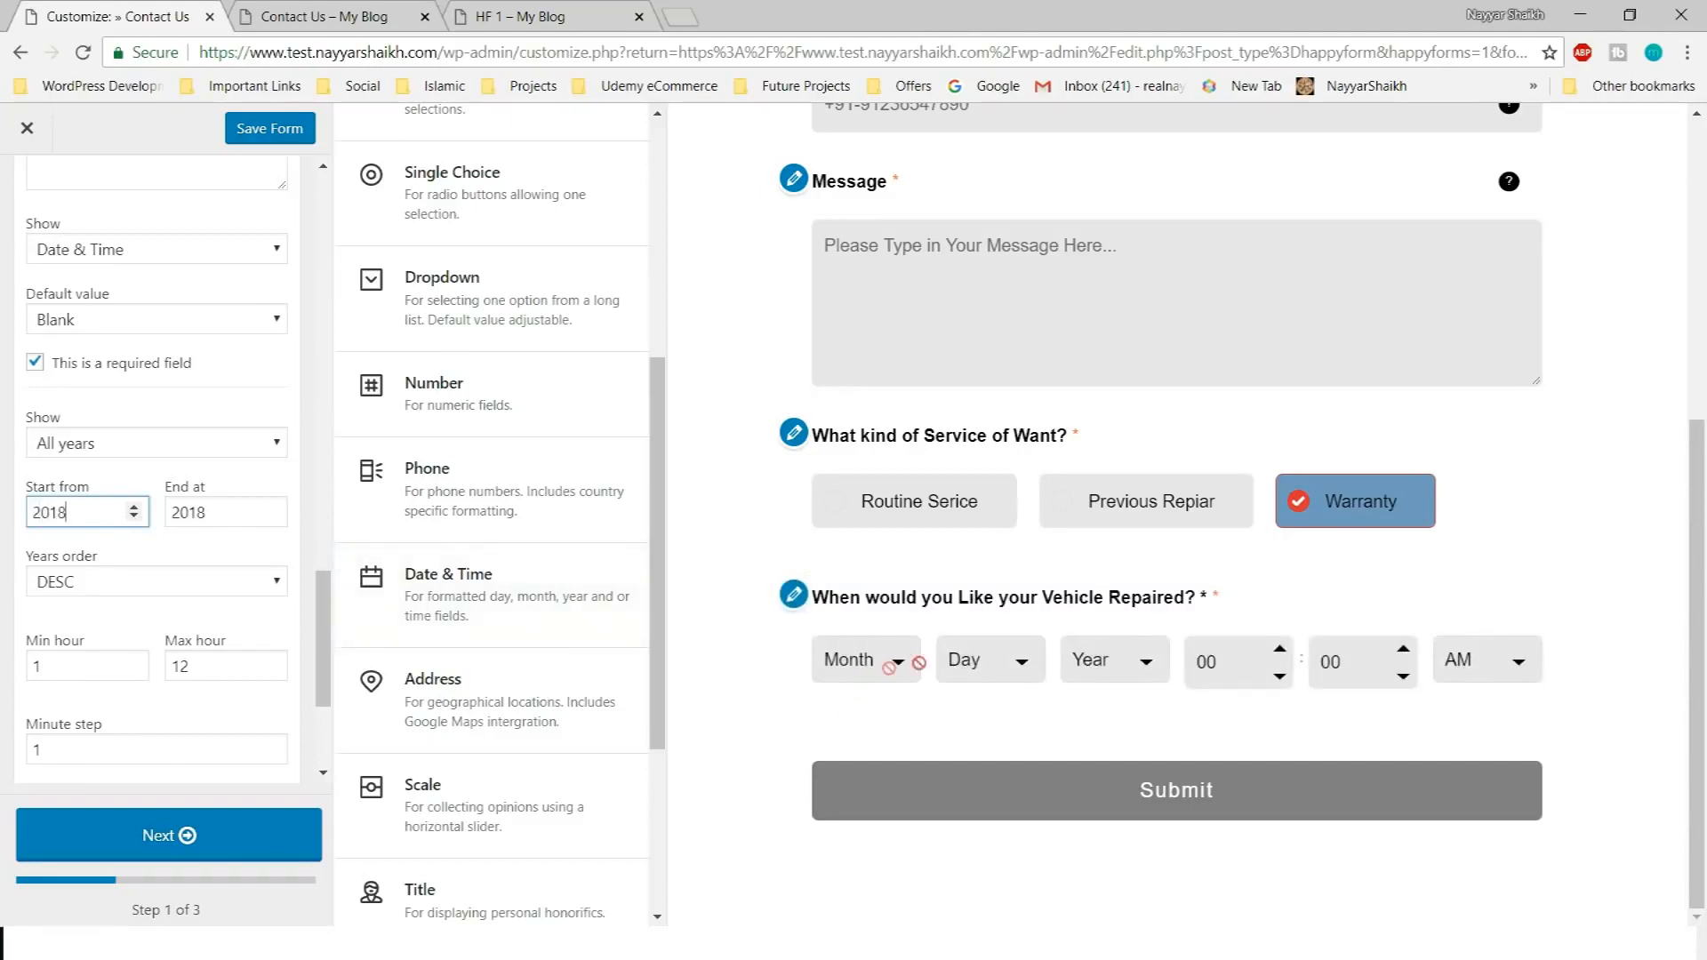
click(1116, 659)
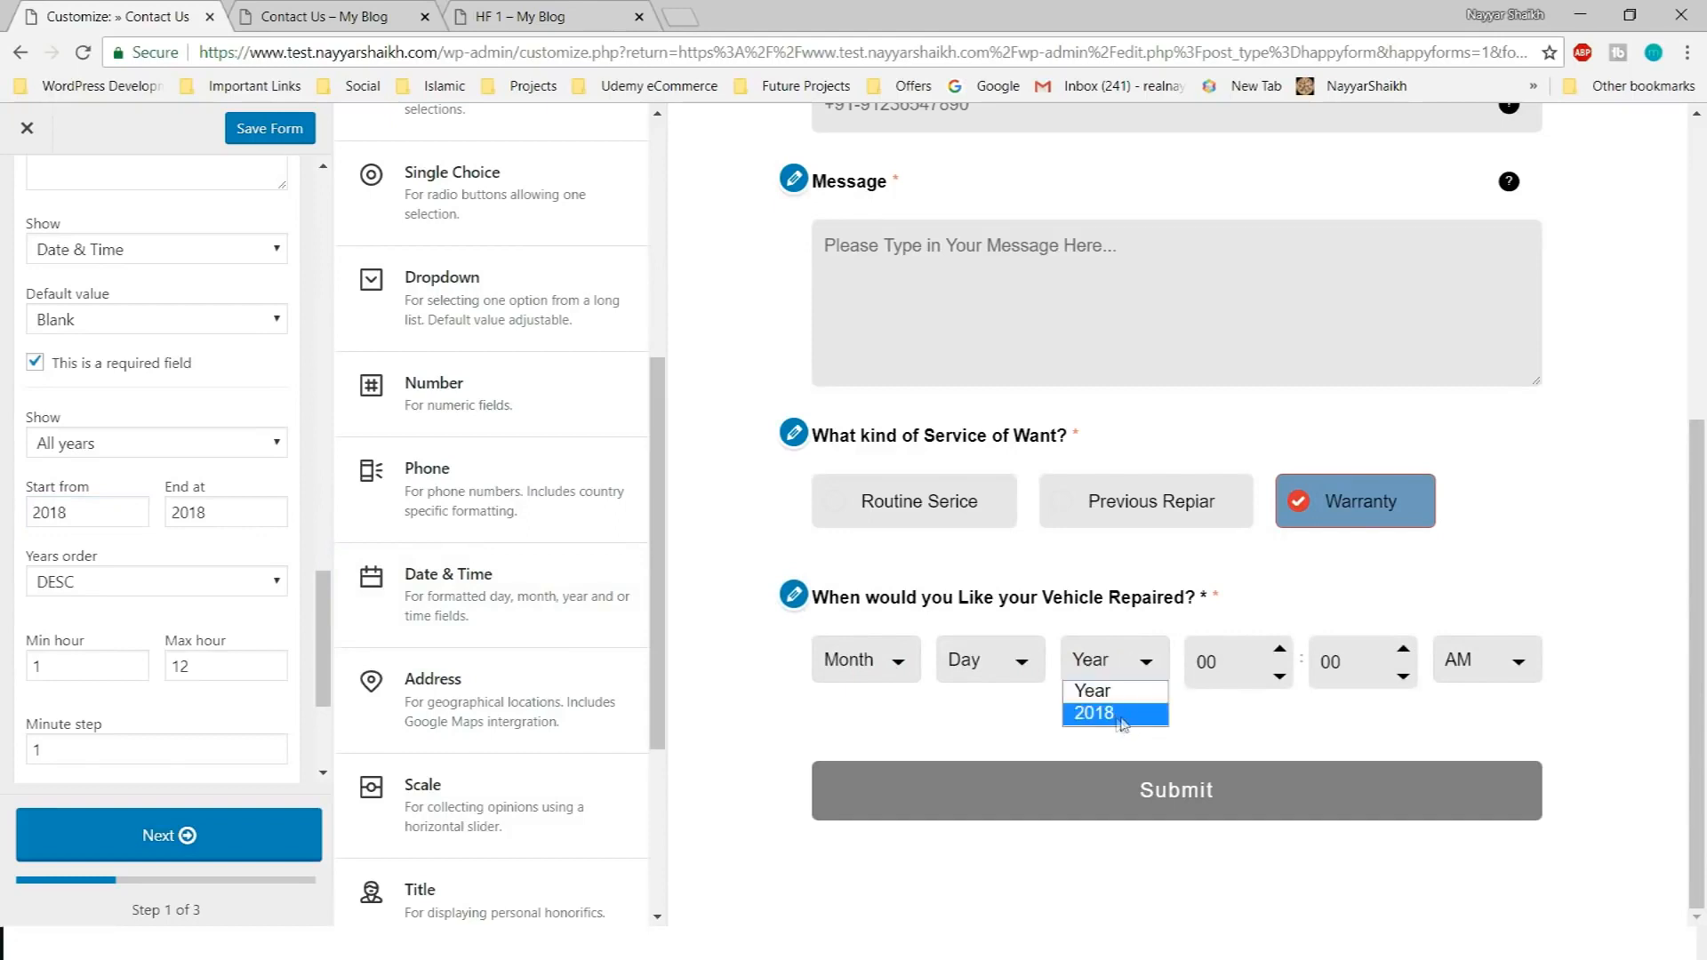
Set the End at year to 2020 and confirm the Year list shows 2020–2018
click(240, 514)
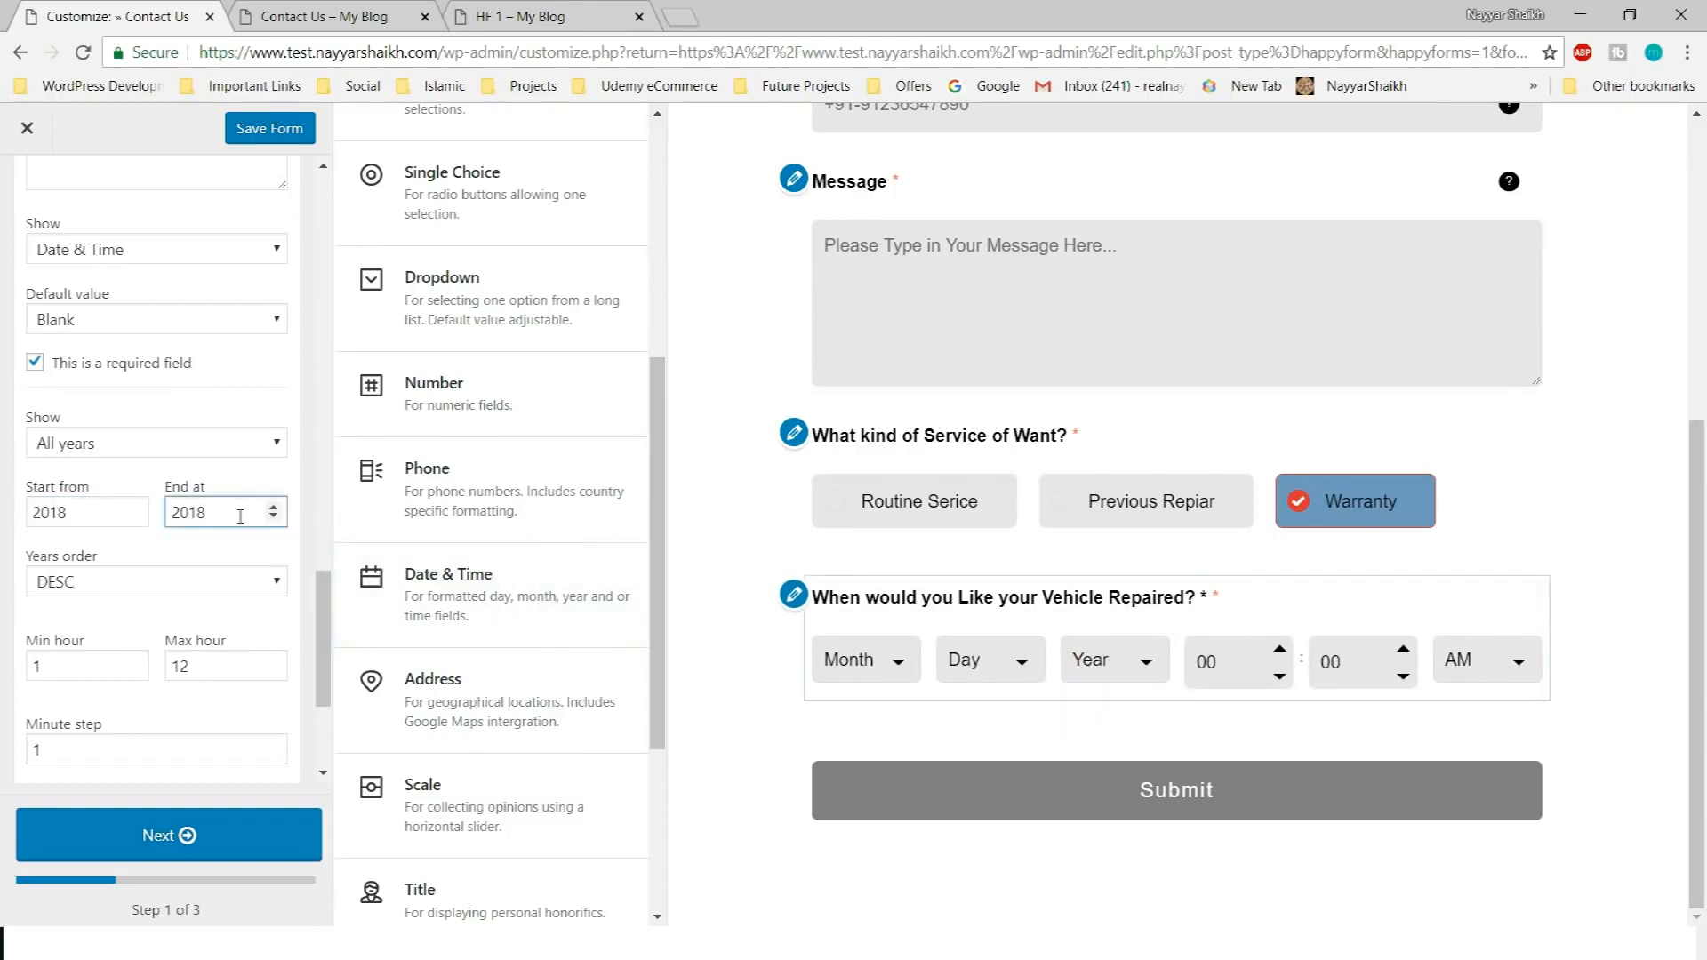
key(BackSpace)
text(20)
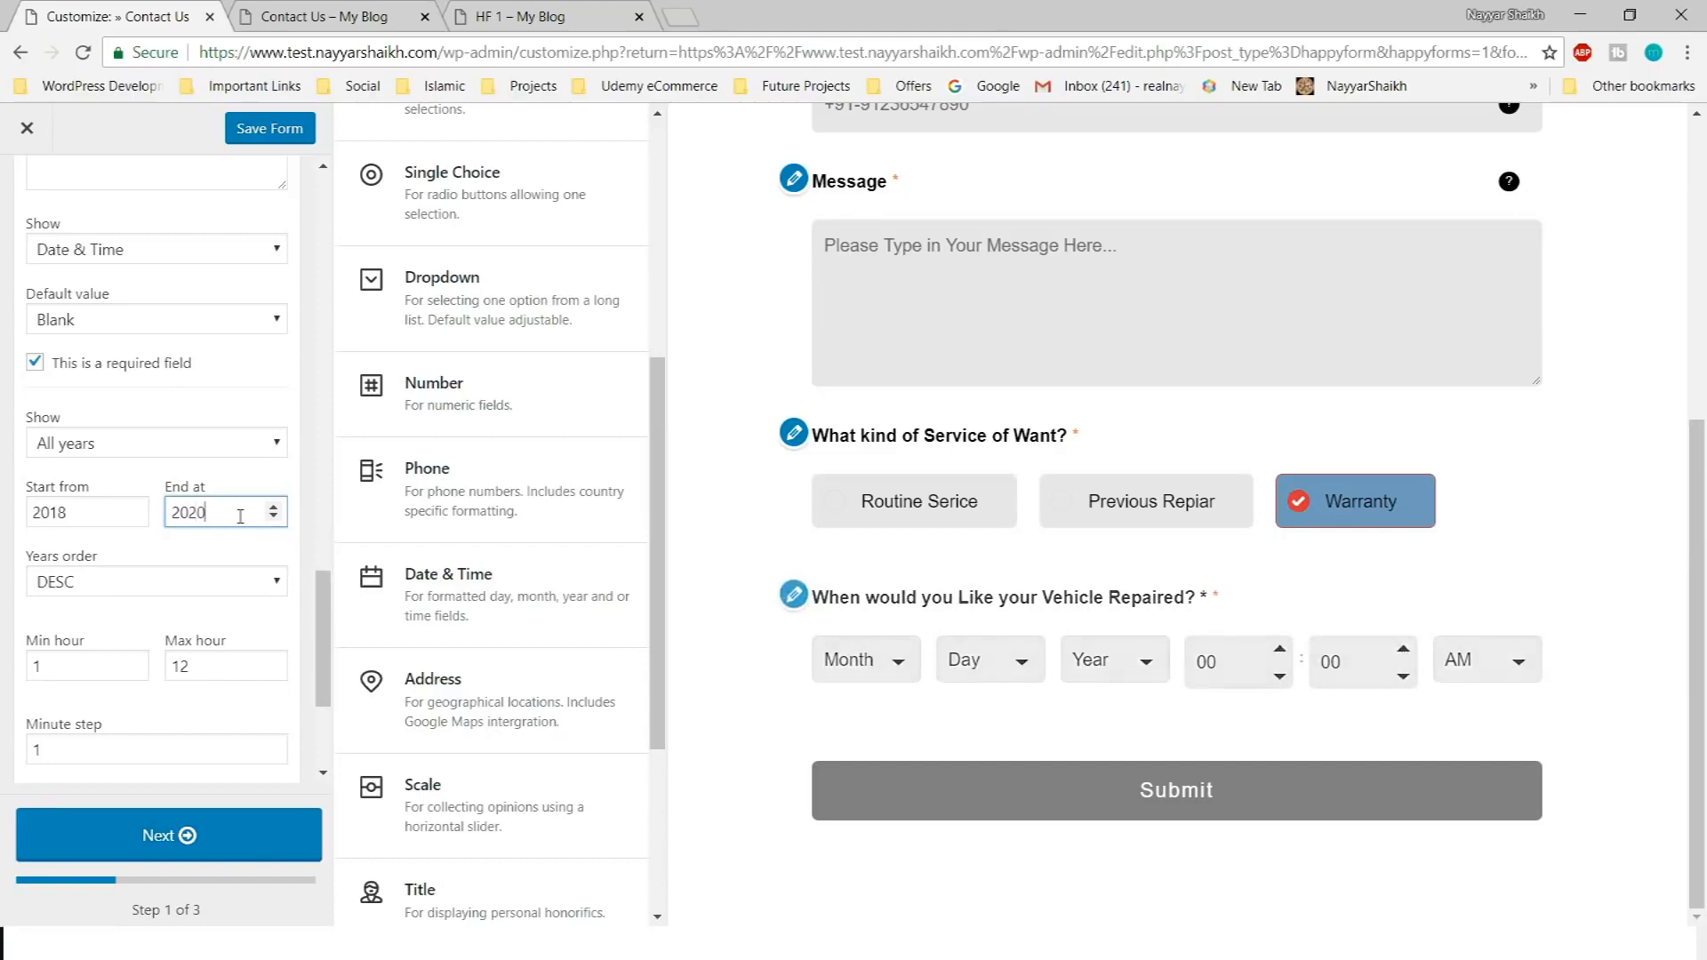
click(1115, 660)
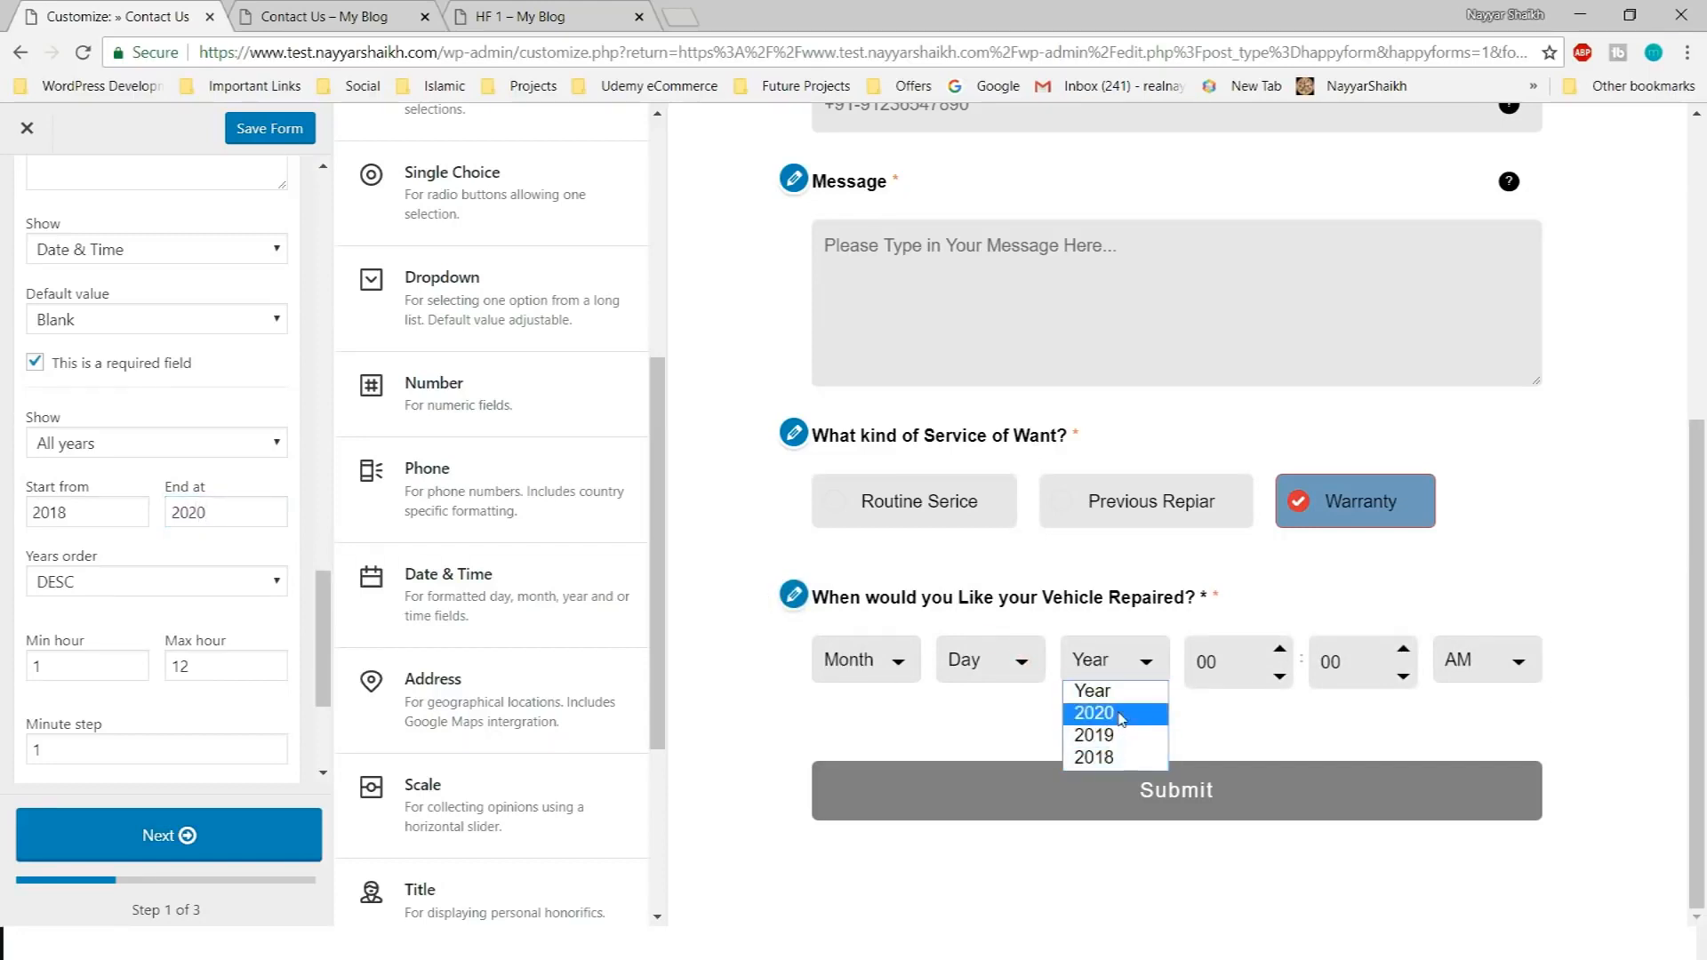
click(218, 488)
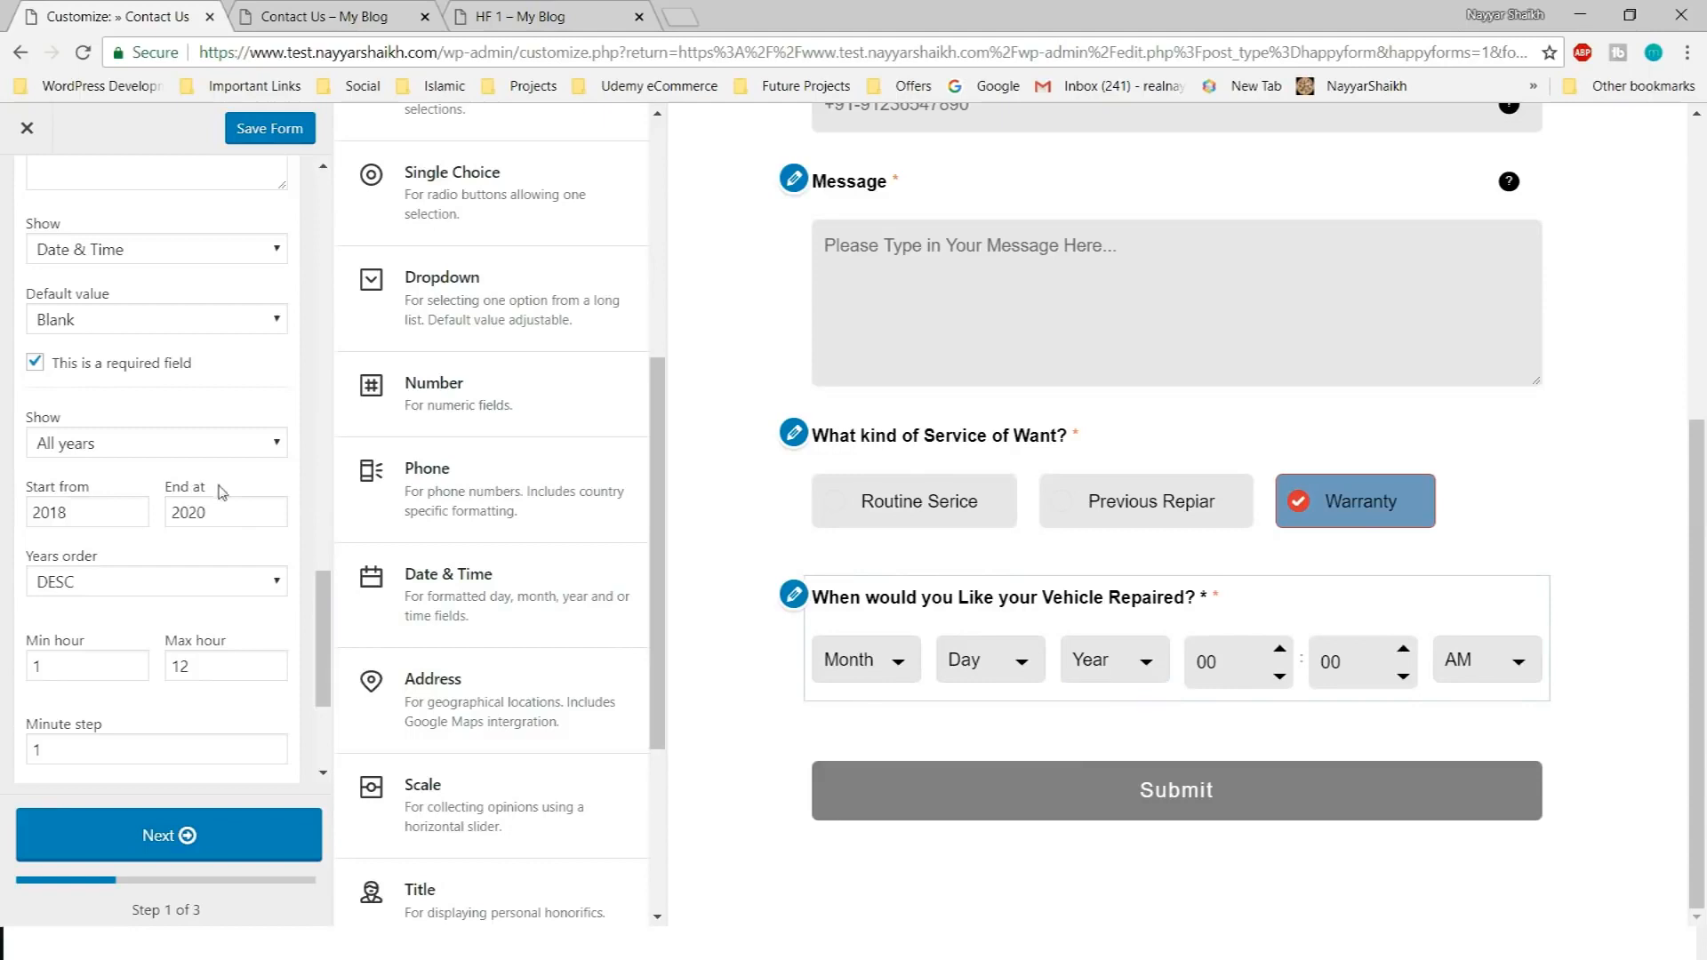
scroll(160, 502, down, 1)
scroll(146, 514, down, 1)
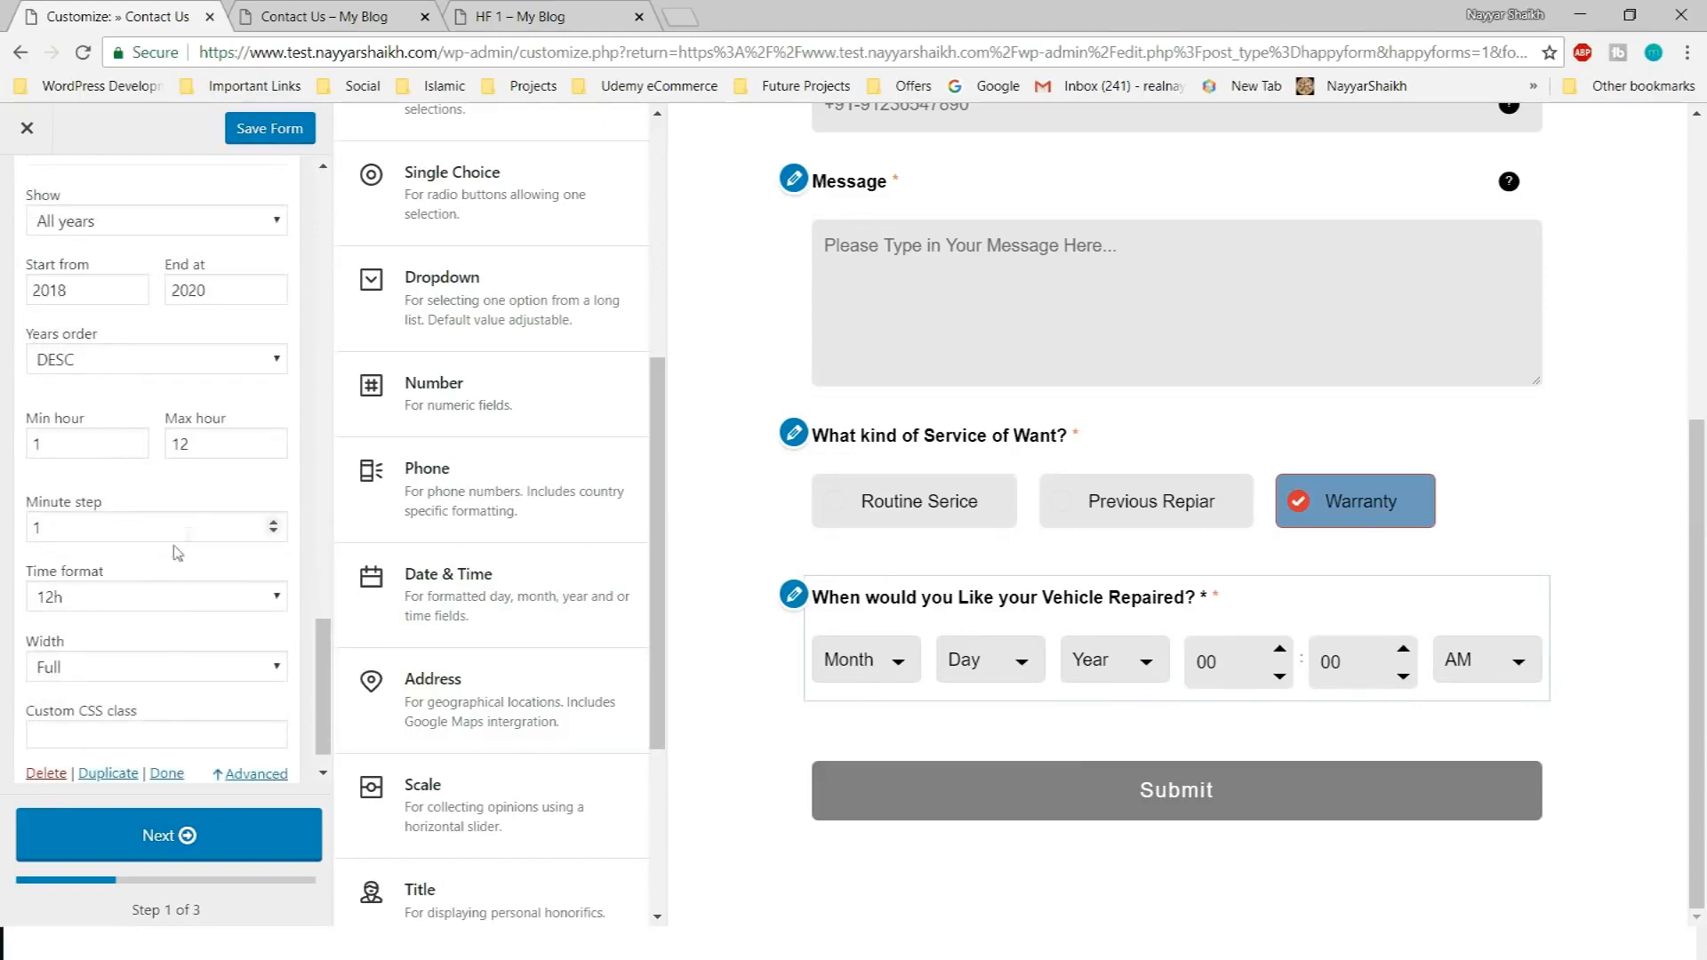
scroll(173, 560, down, 1)
scroll(226, 655, up, 3)
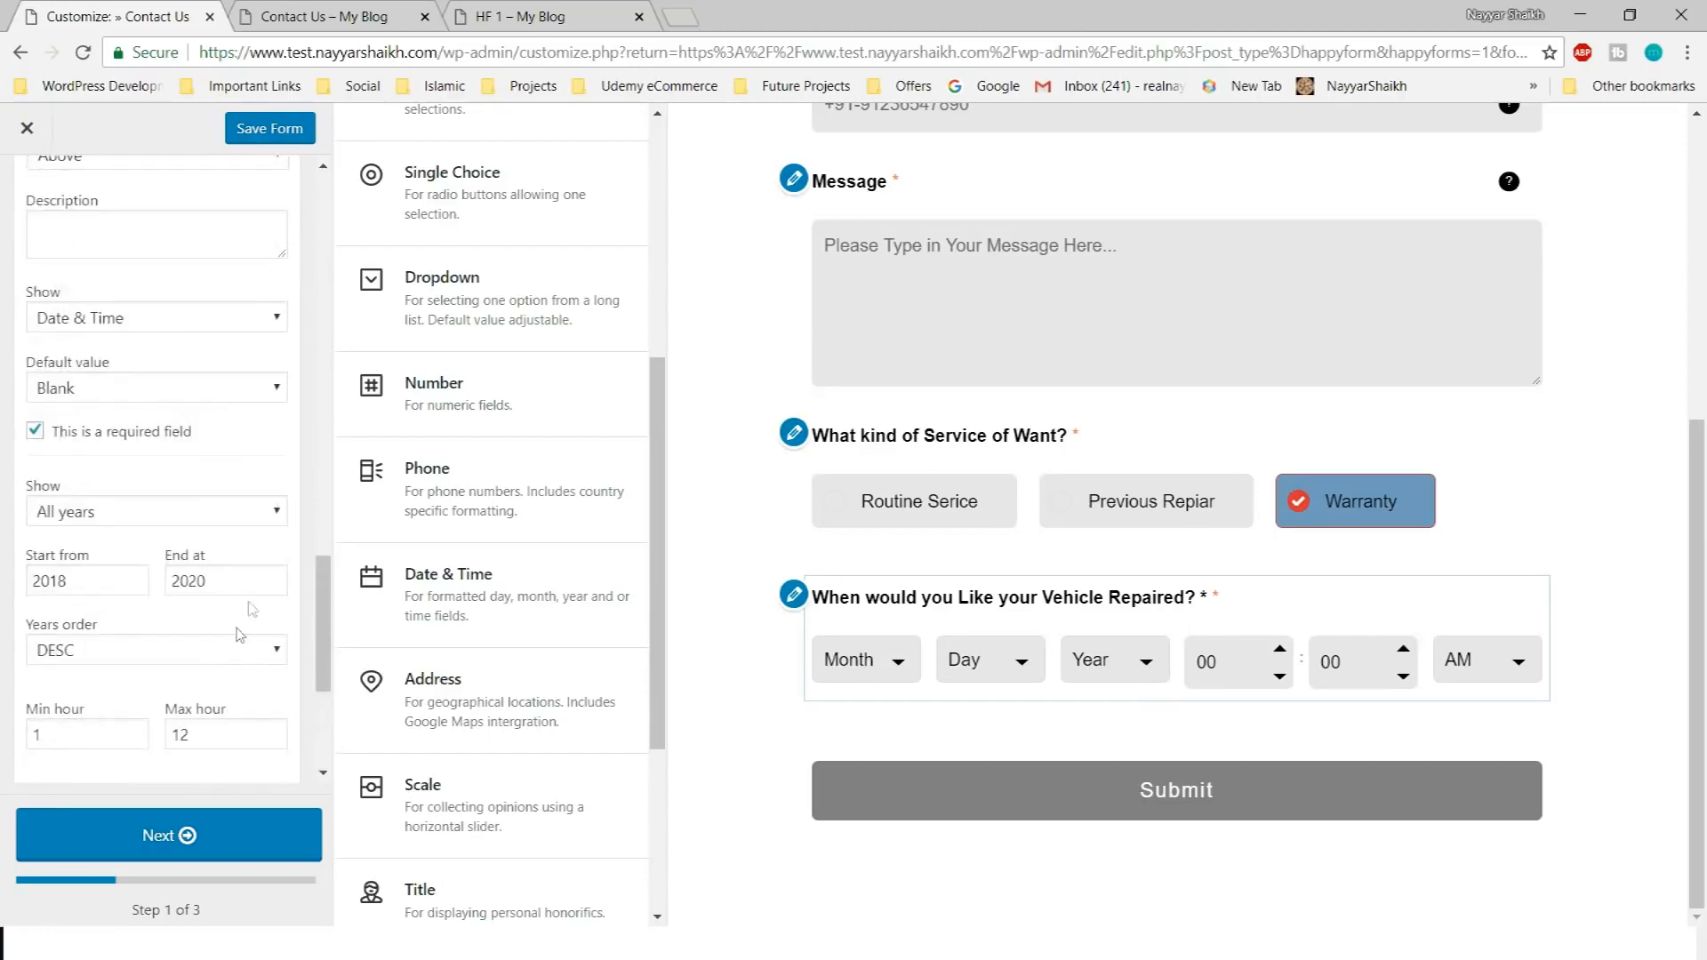
scroll(273, 506, up, 3)
scroll(278, 480, up, 8)
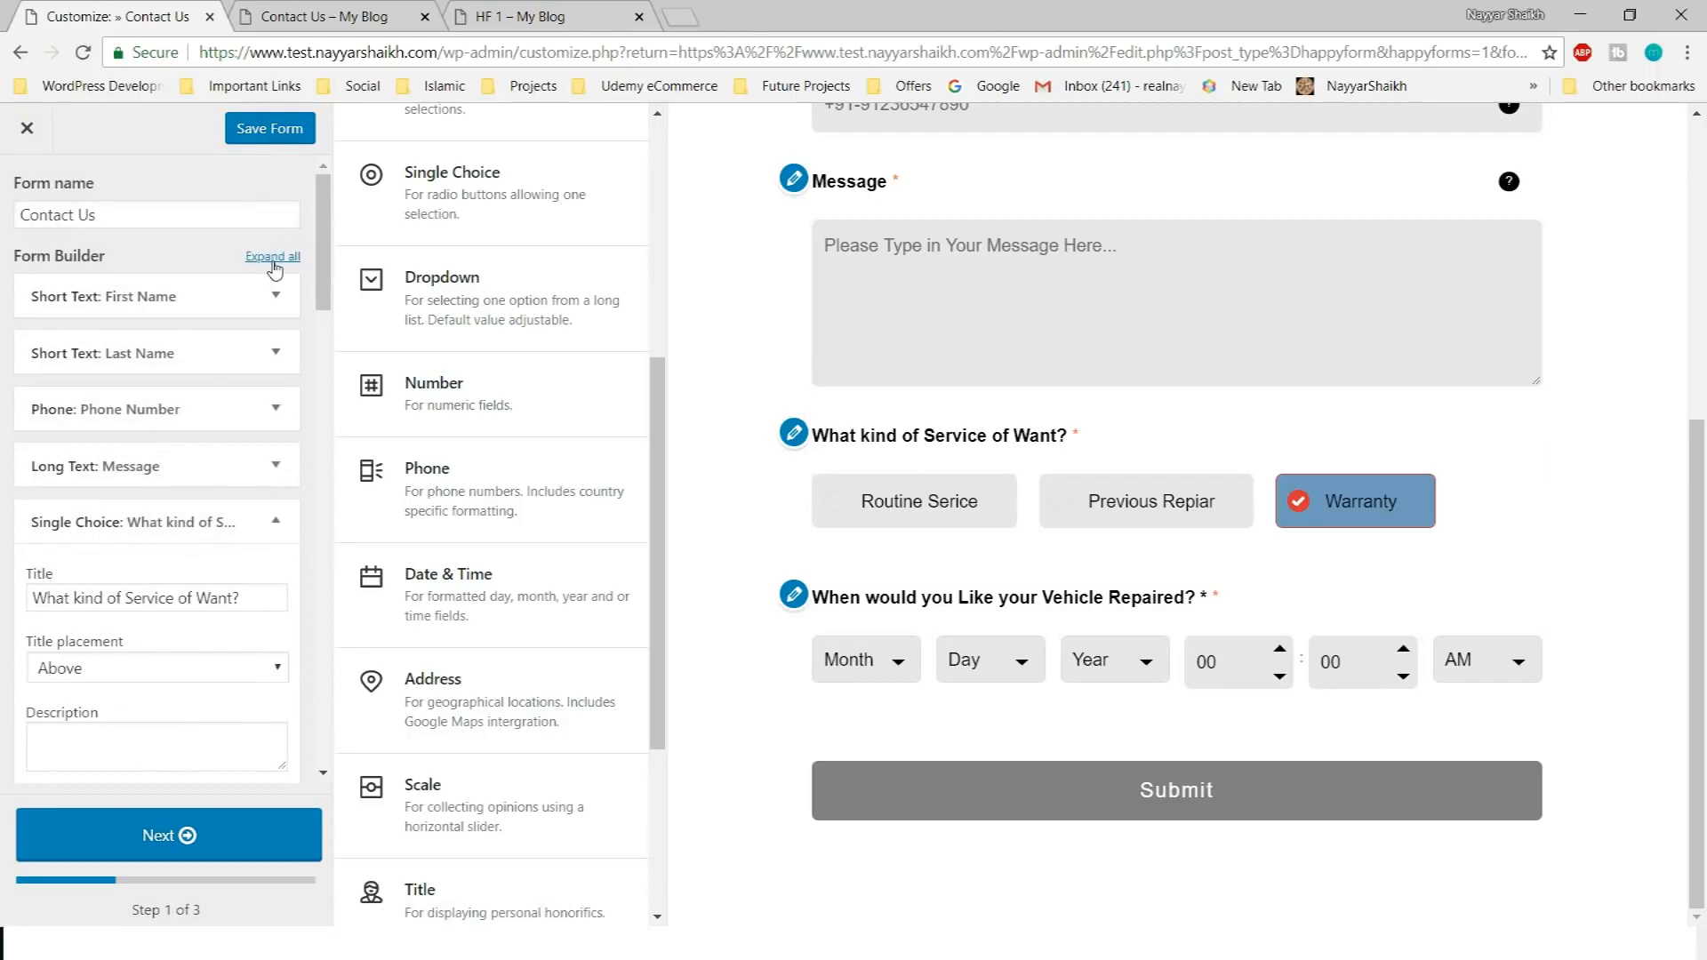
Collapse the field rows and drag Message below the repair date and time question, checking against HF 1
click(273, 256)
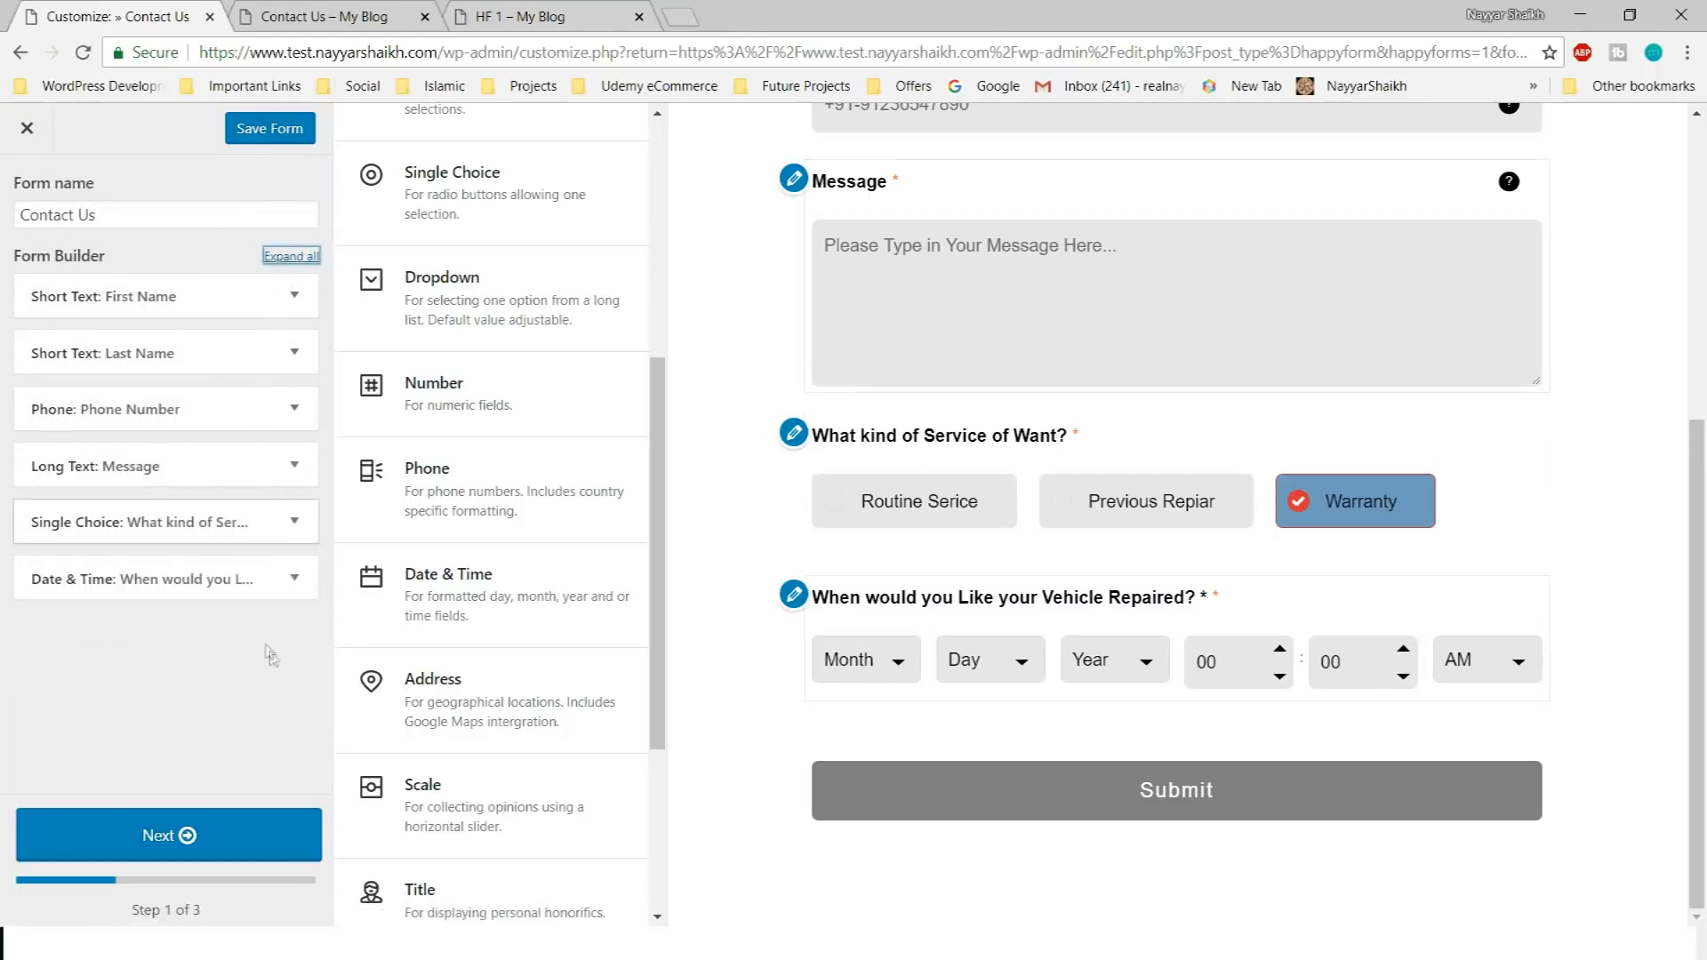
scroll(1111, 591, up, 1)
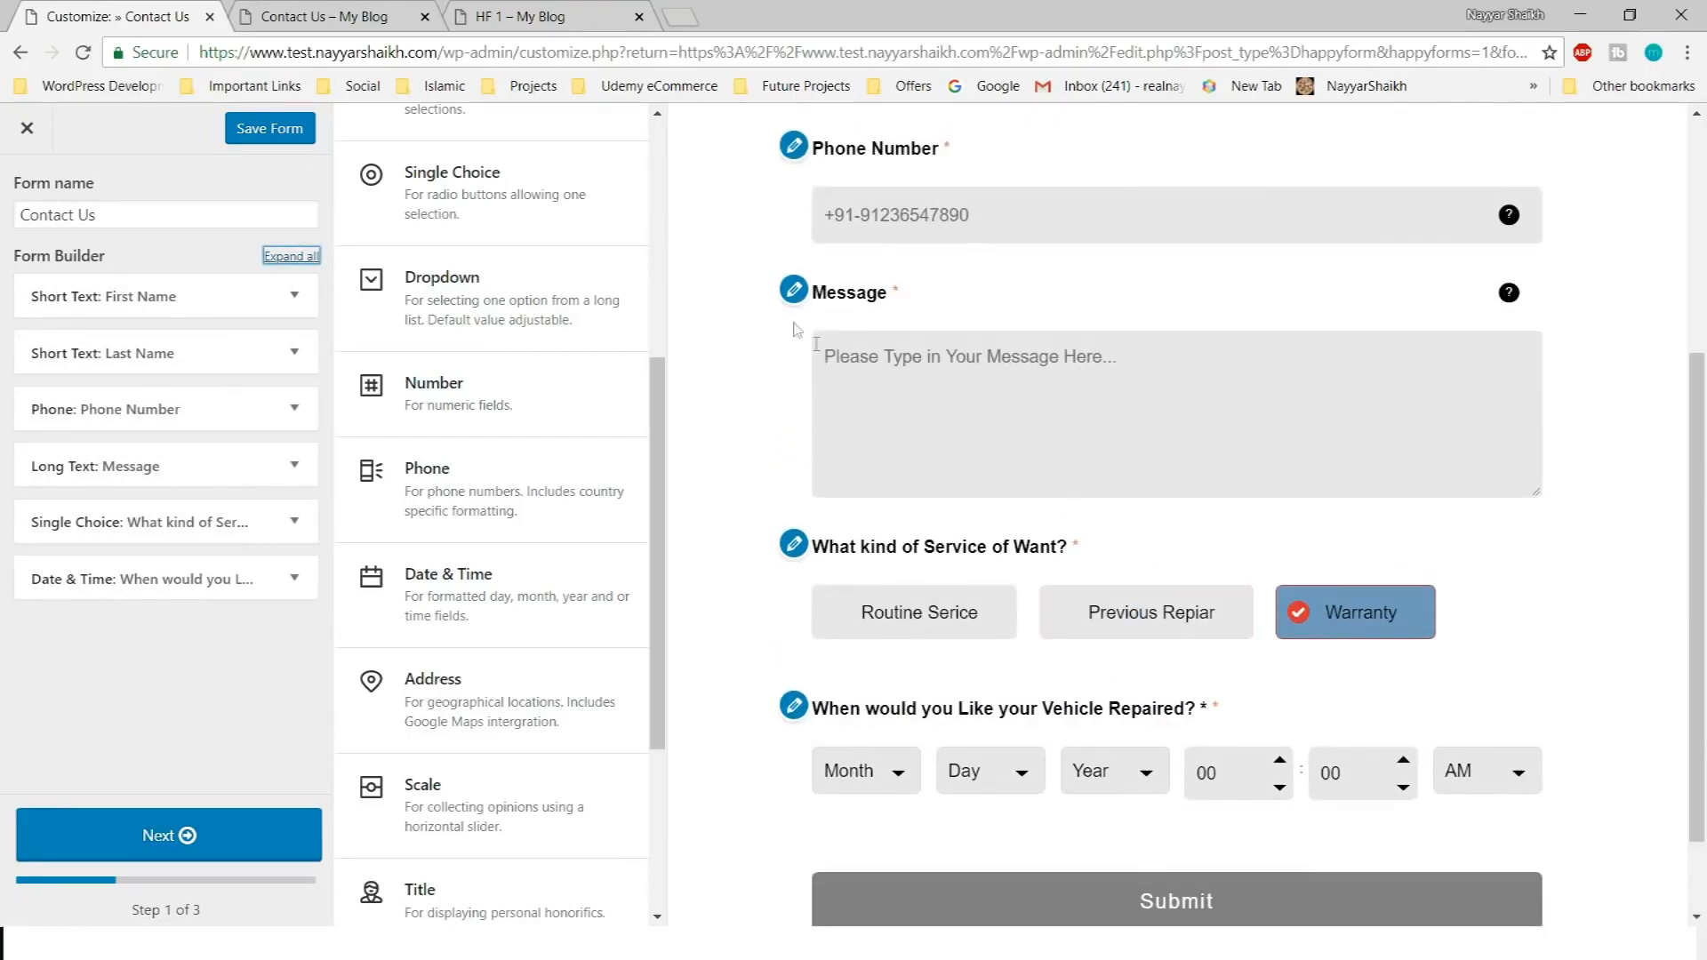
drag(195, 477, 200, 589)
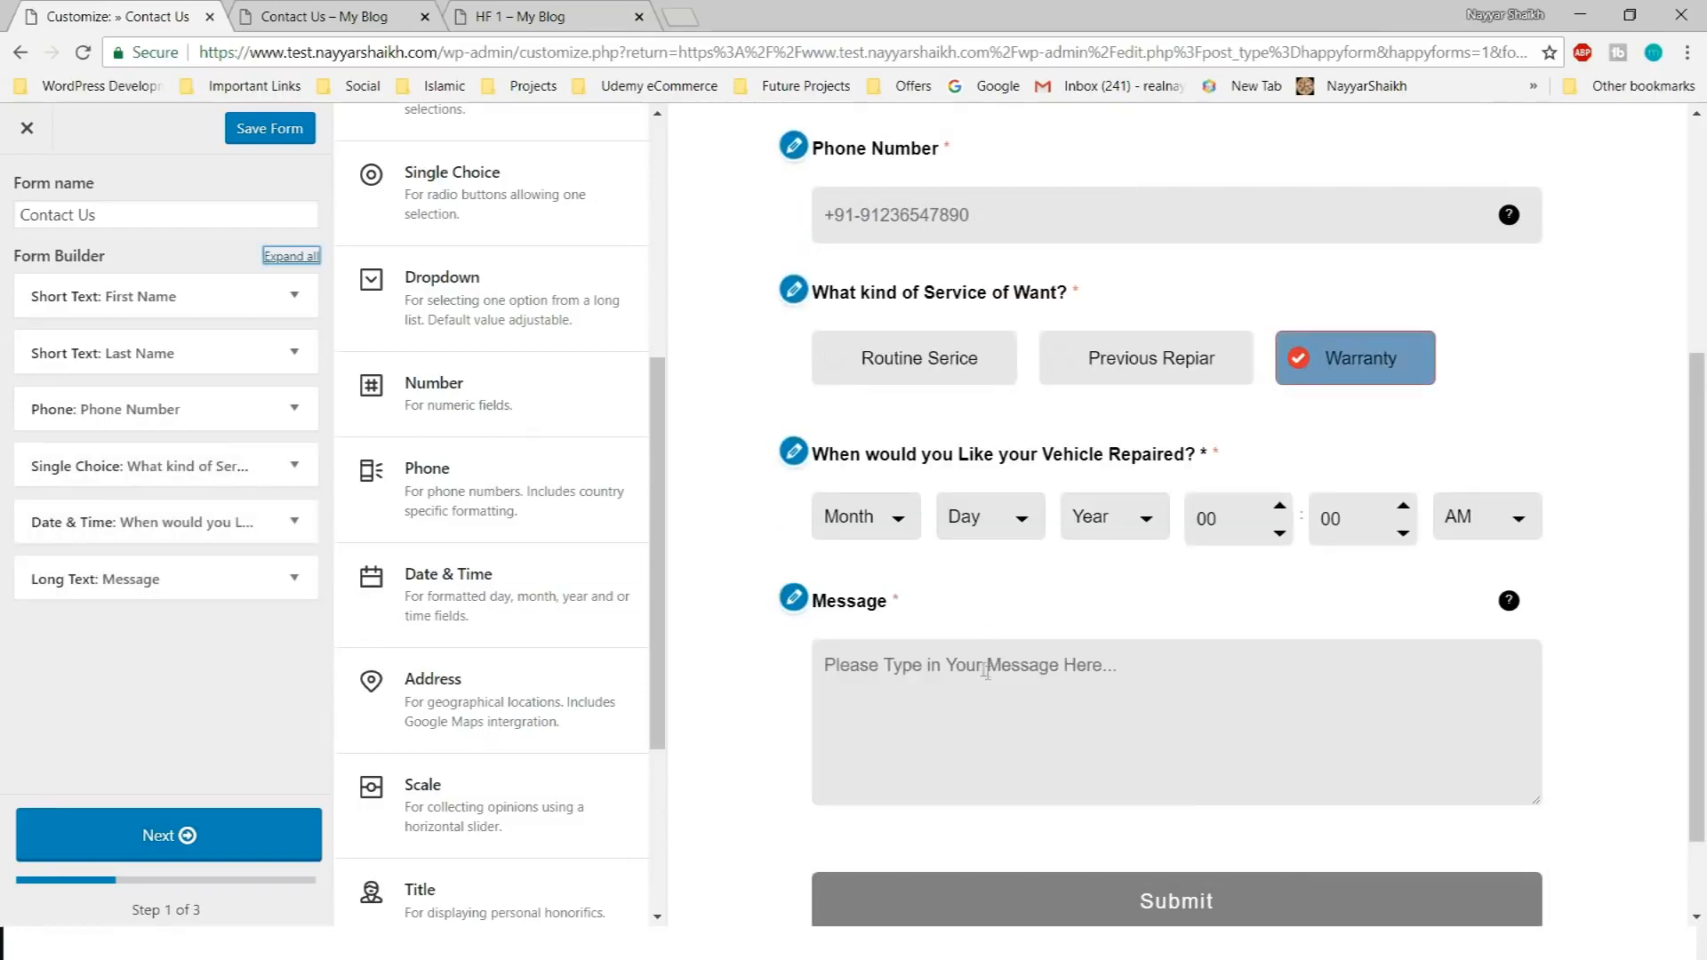
click(569, 9)
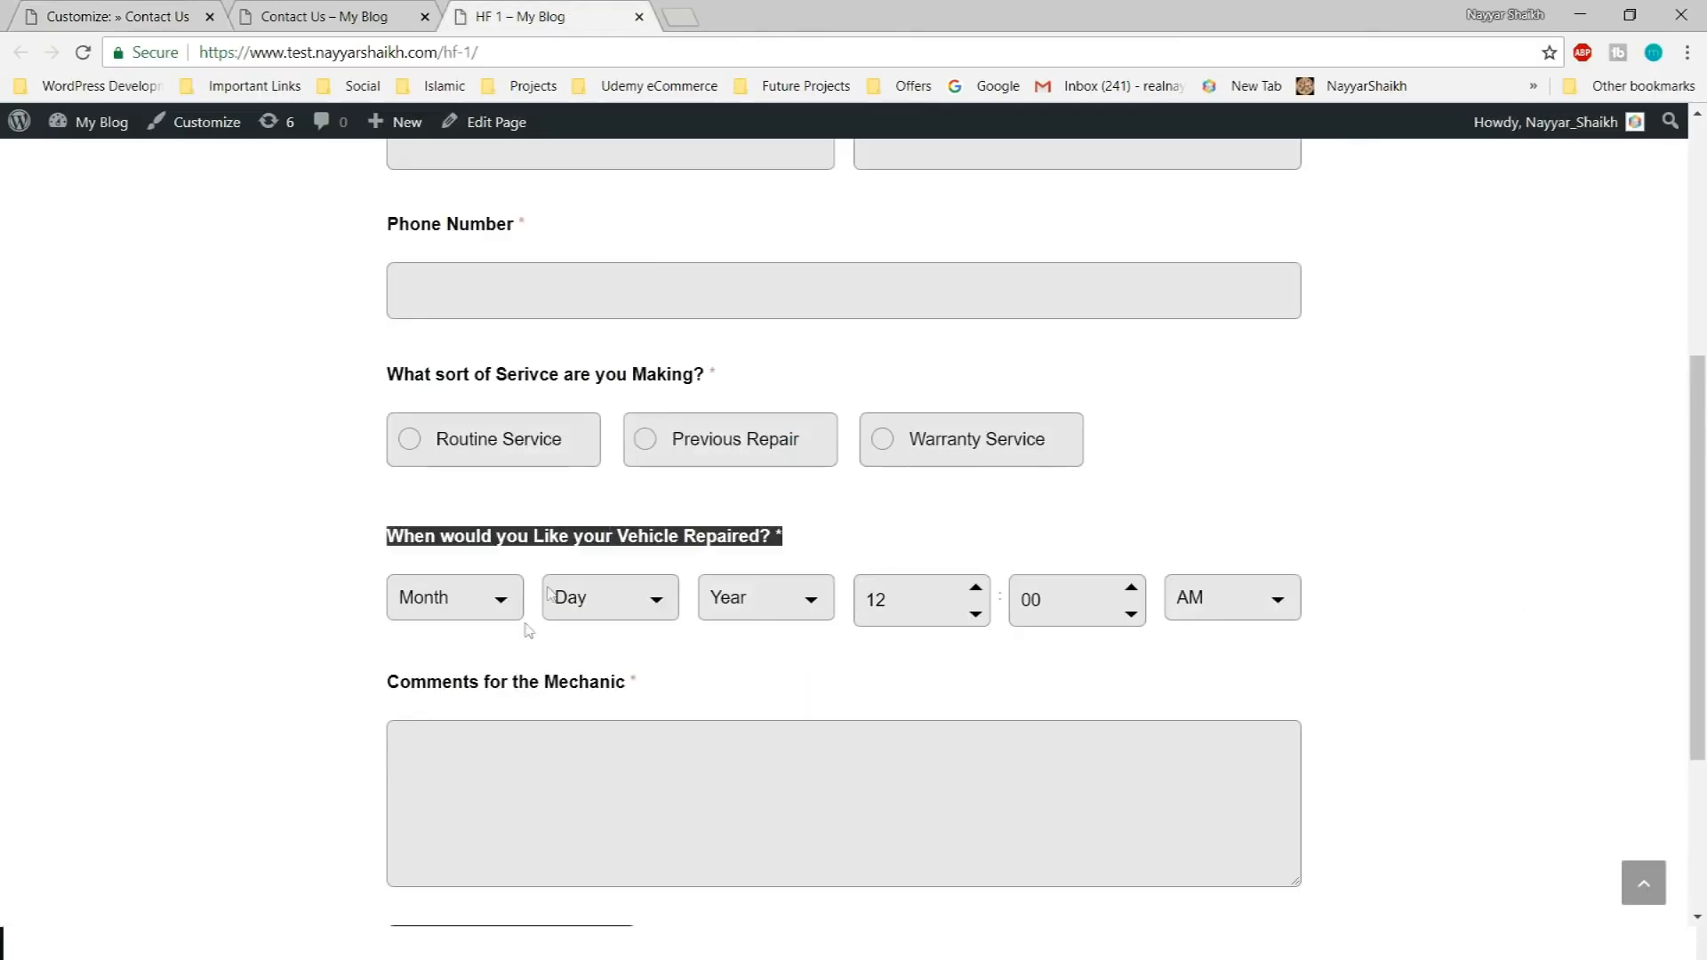
scroll(418, 477, down, 3)
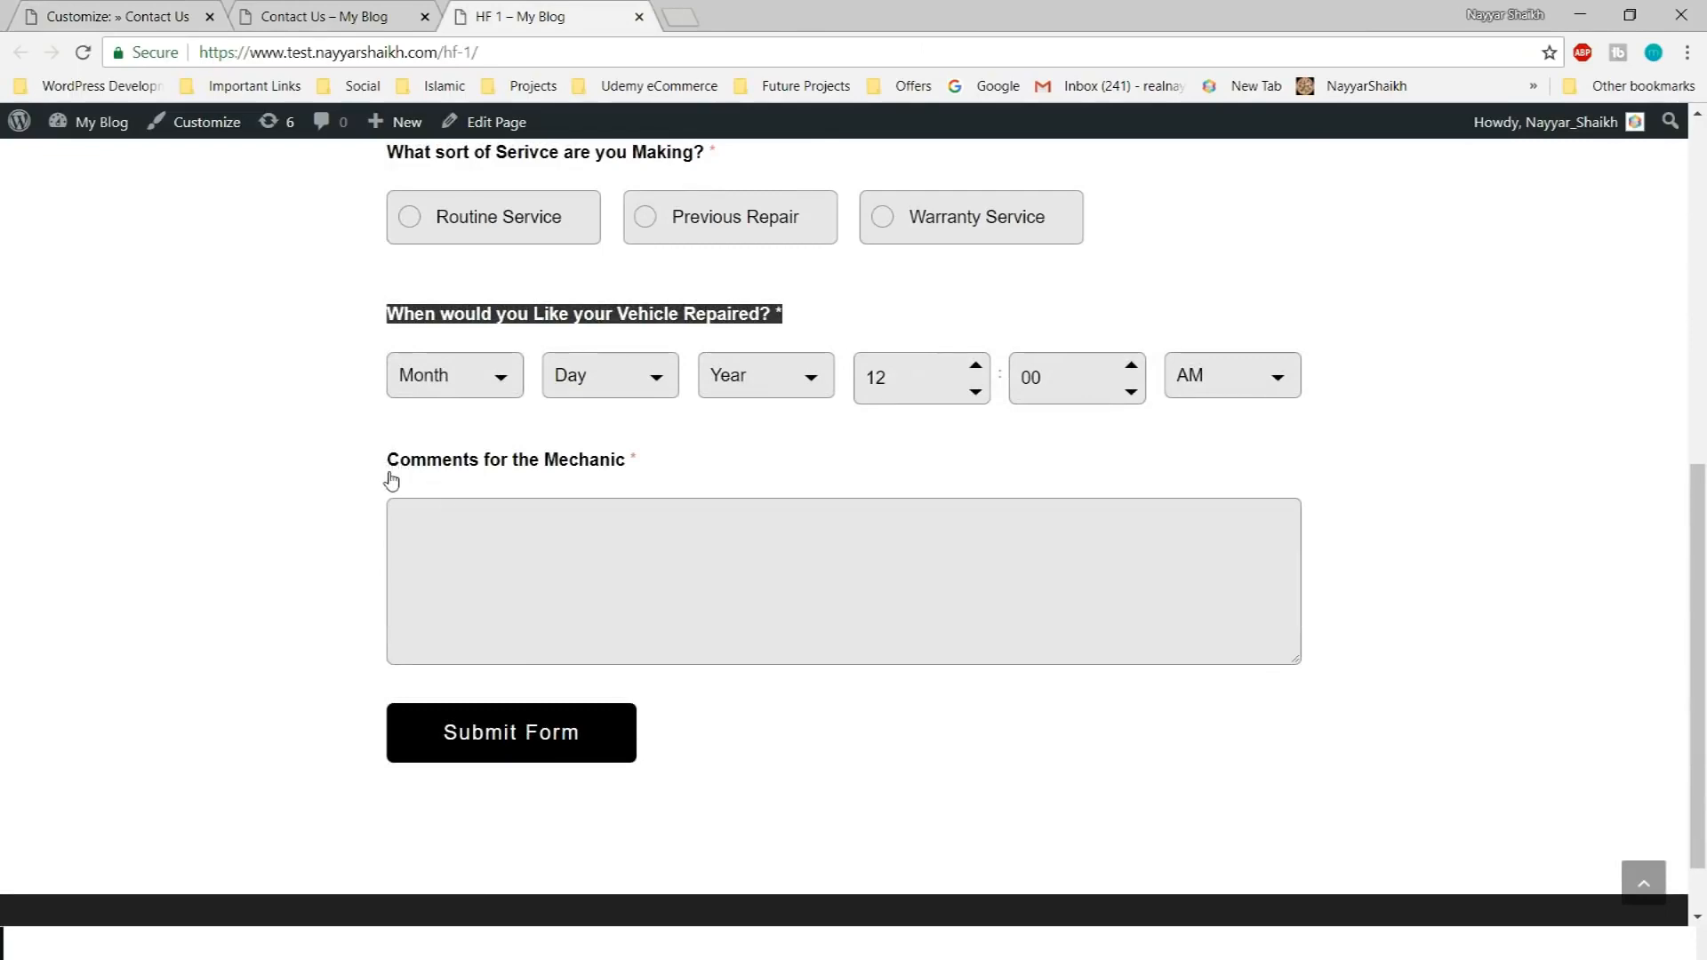
click(120, 16)
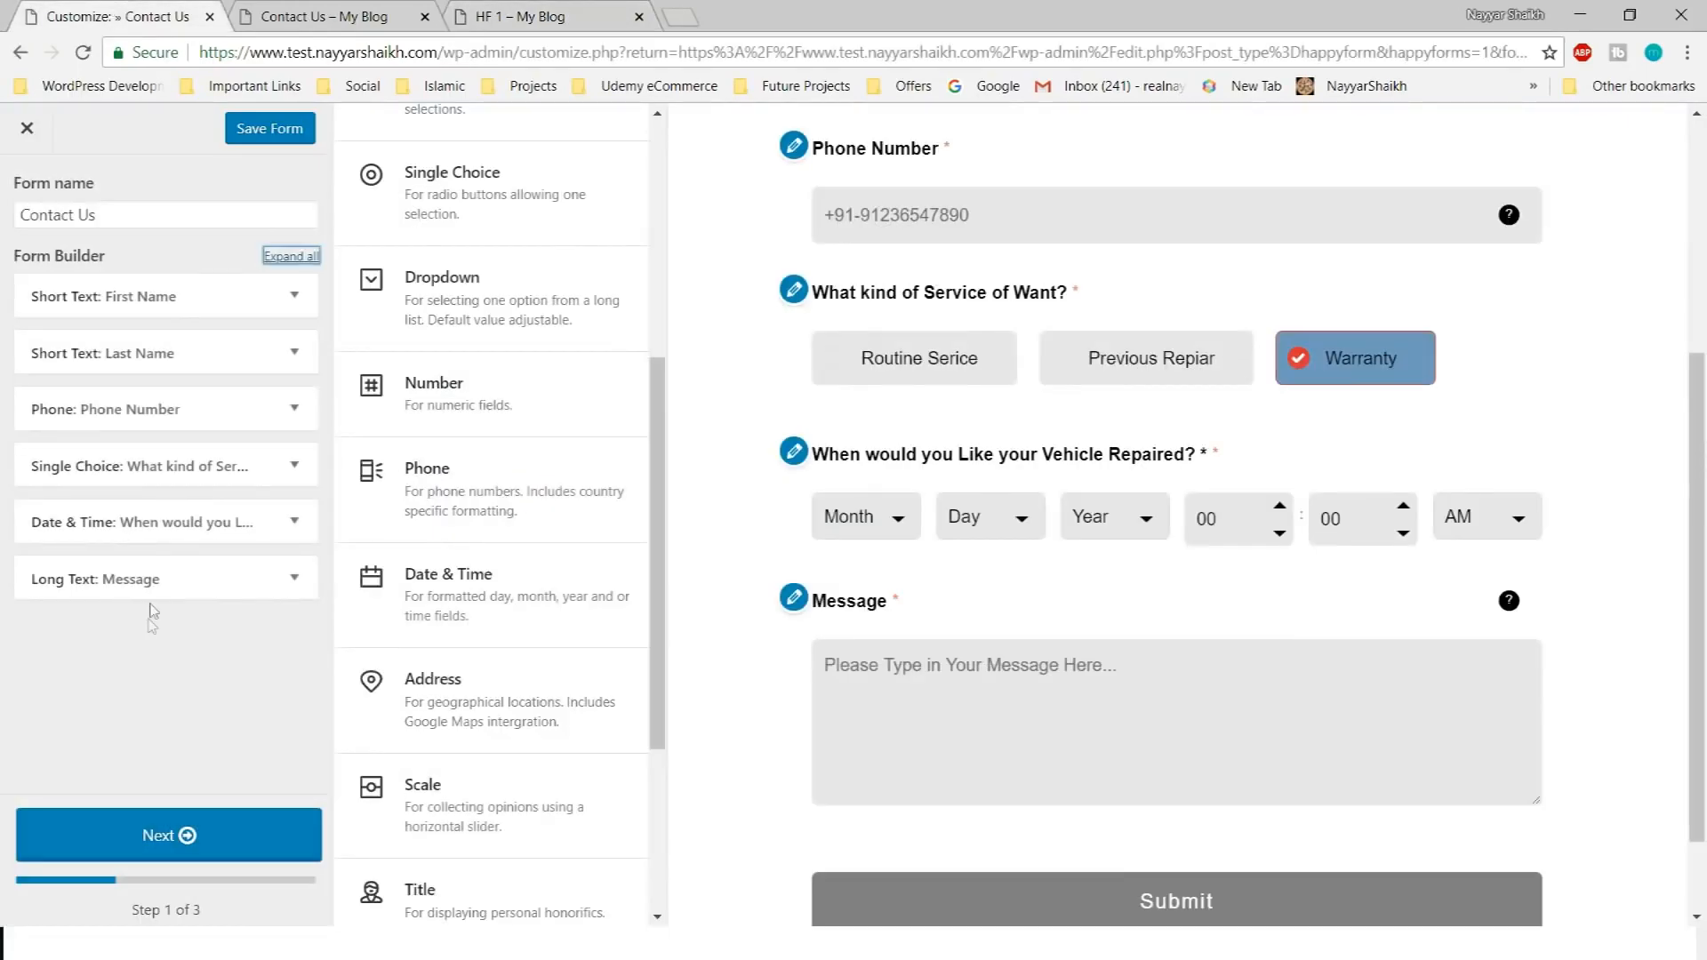
Retitle the Long Text Message field 'Comments for the Mecanic' and continue to step 2
click(289, 579)
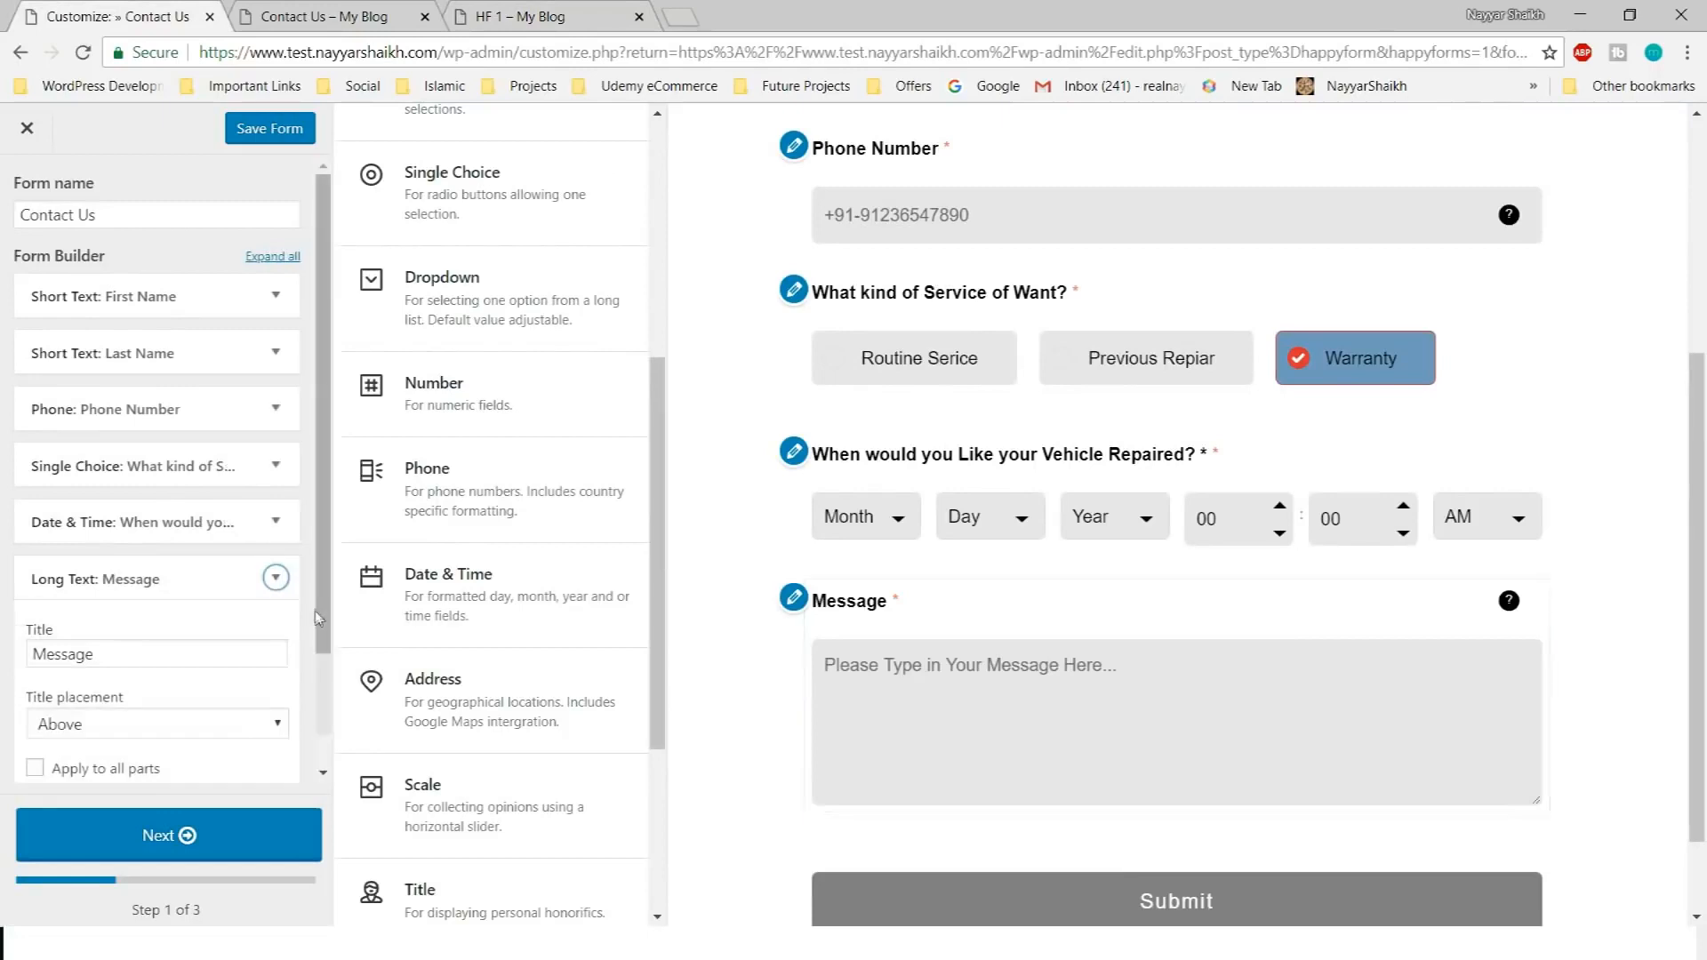
click(143, 344)
key(ctrl+a)
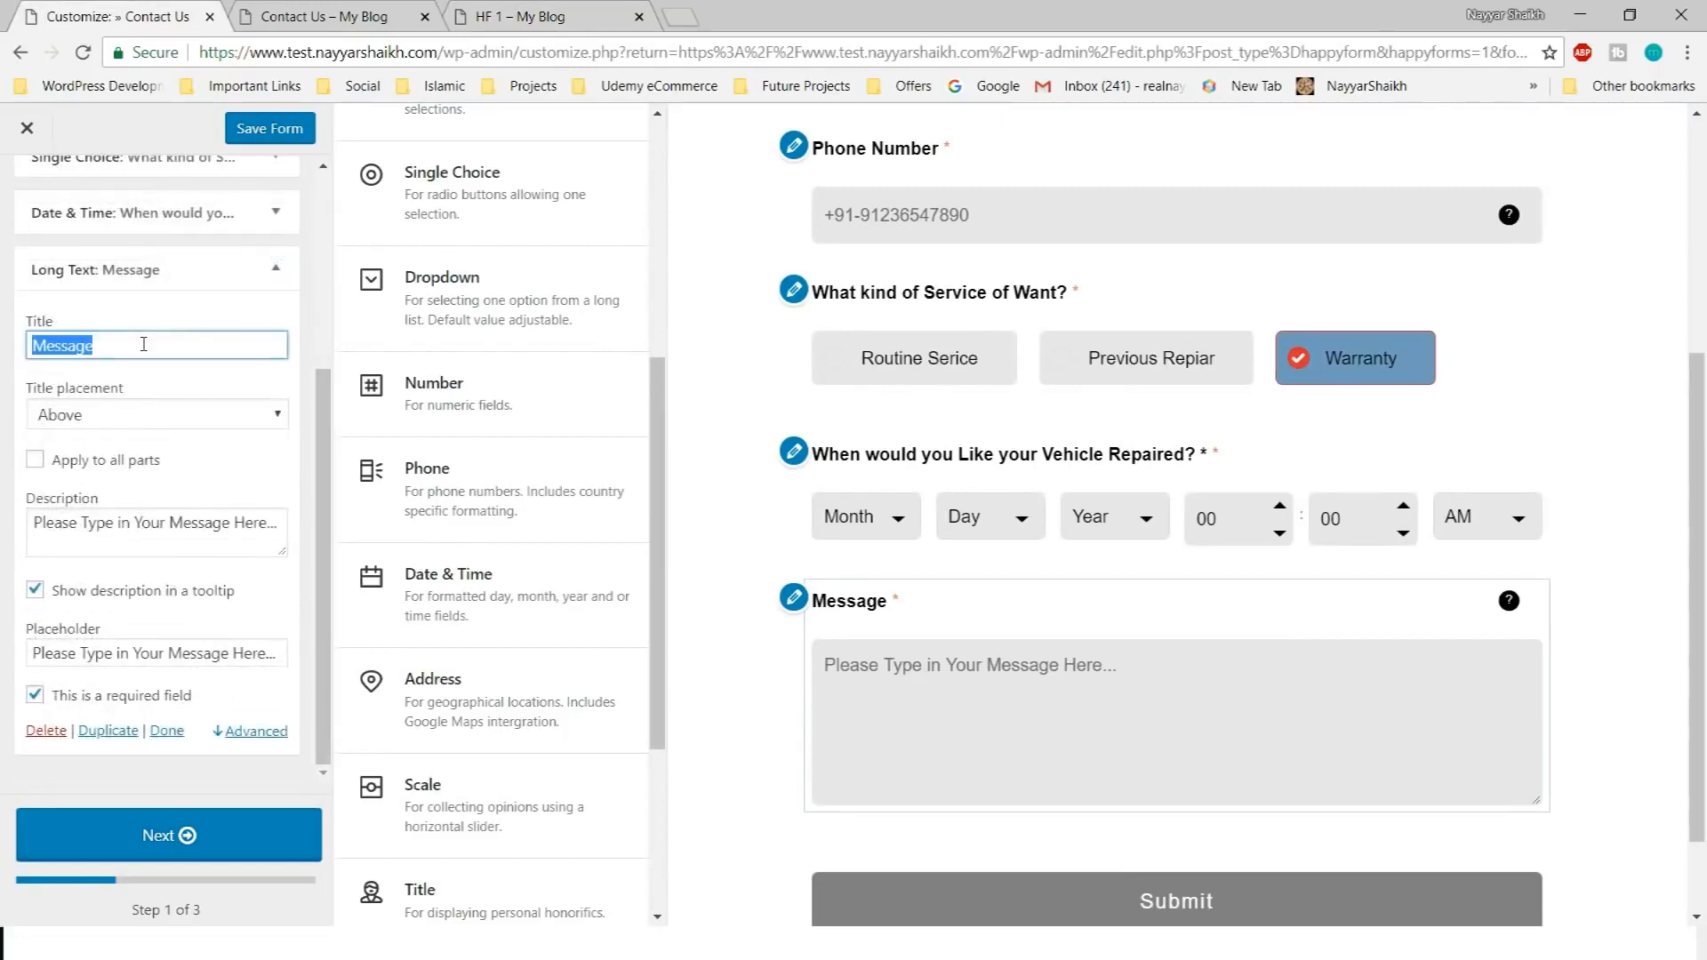
text(Comments for the Mecanic)
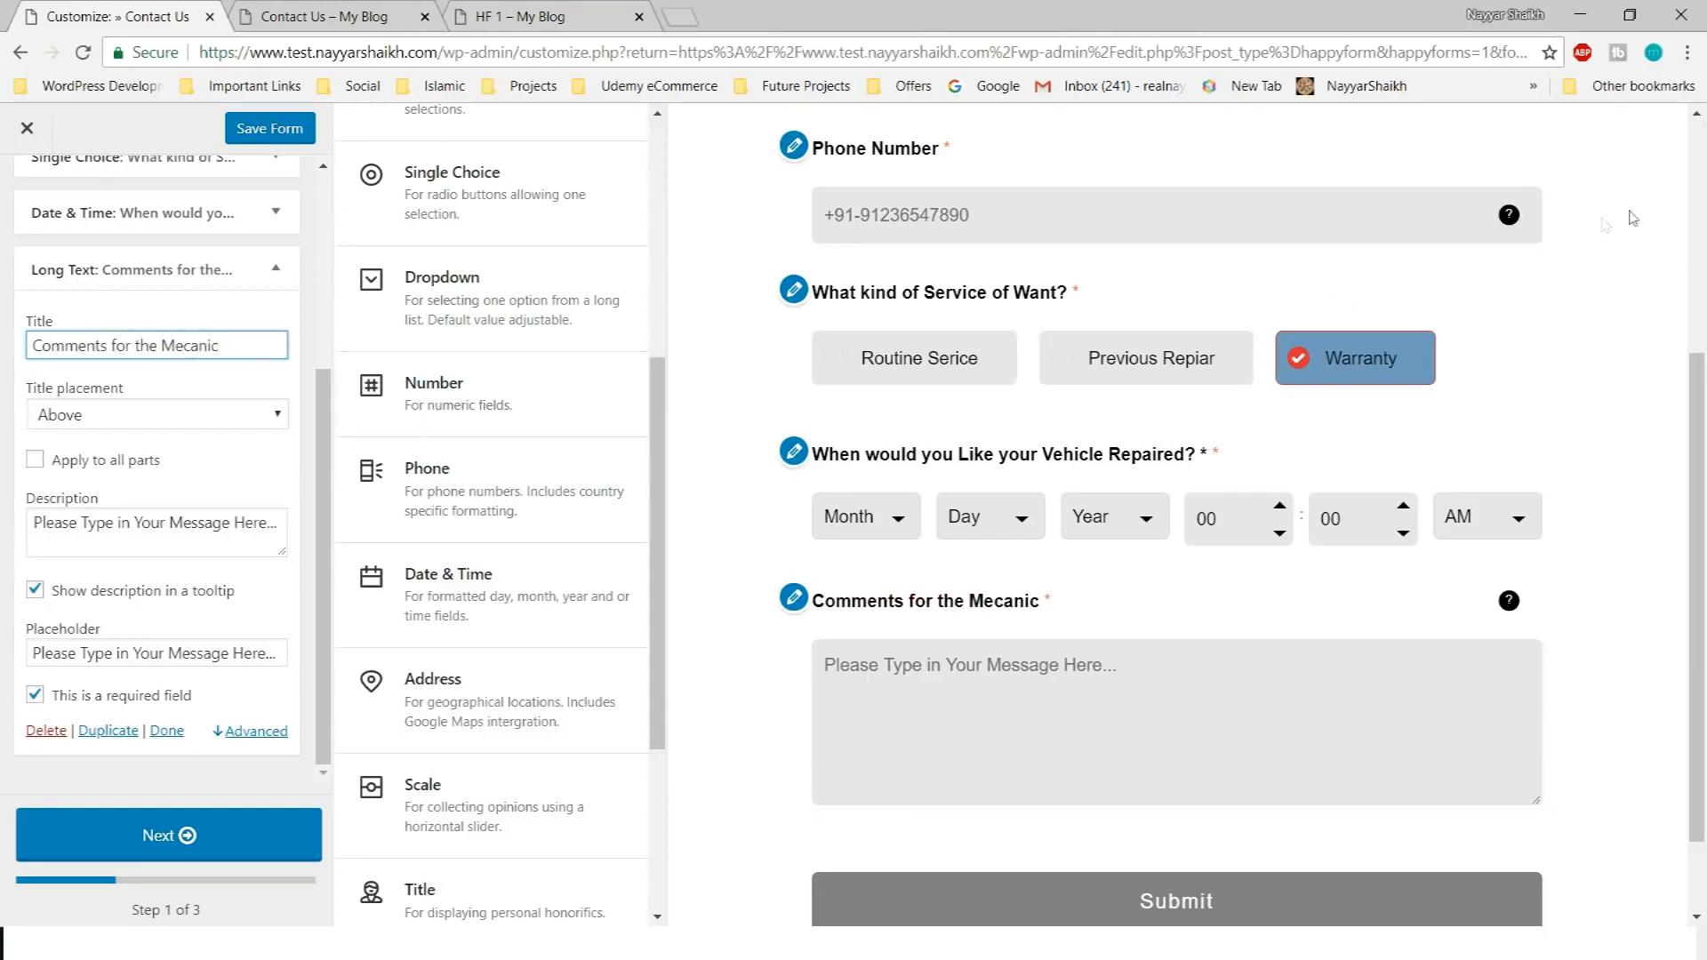
click(210, 840)
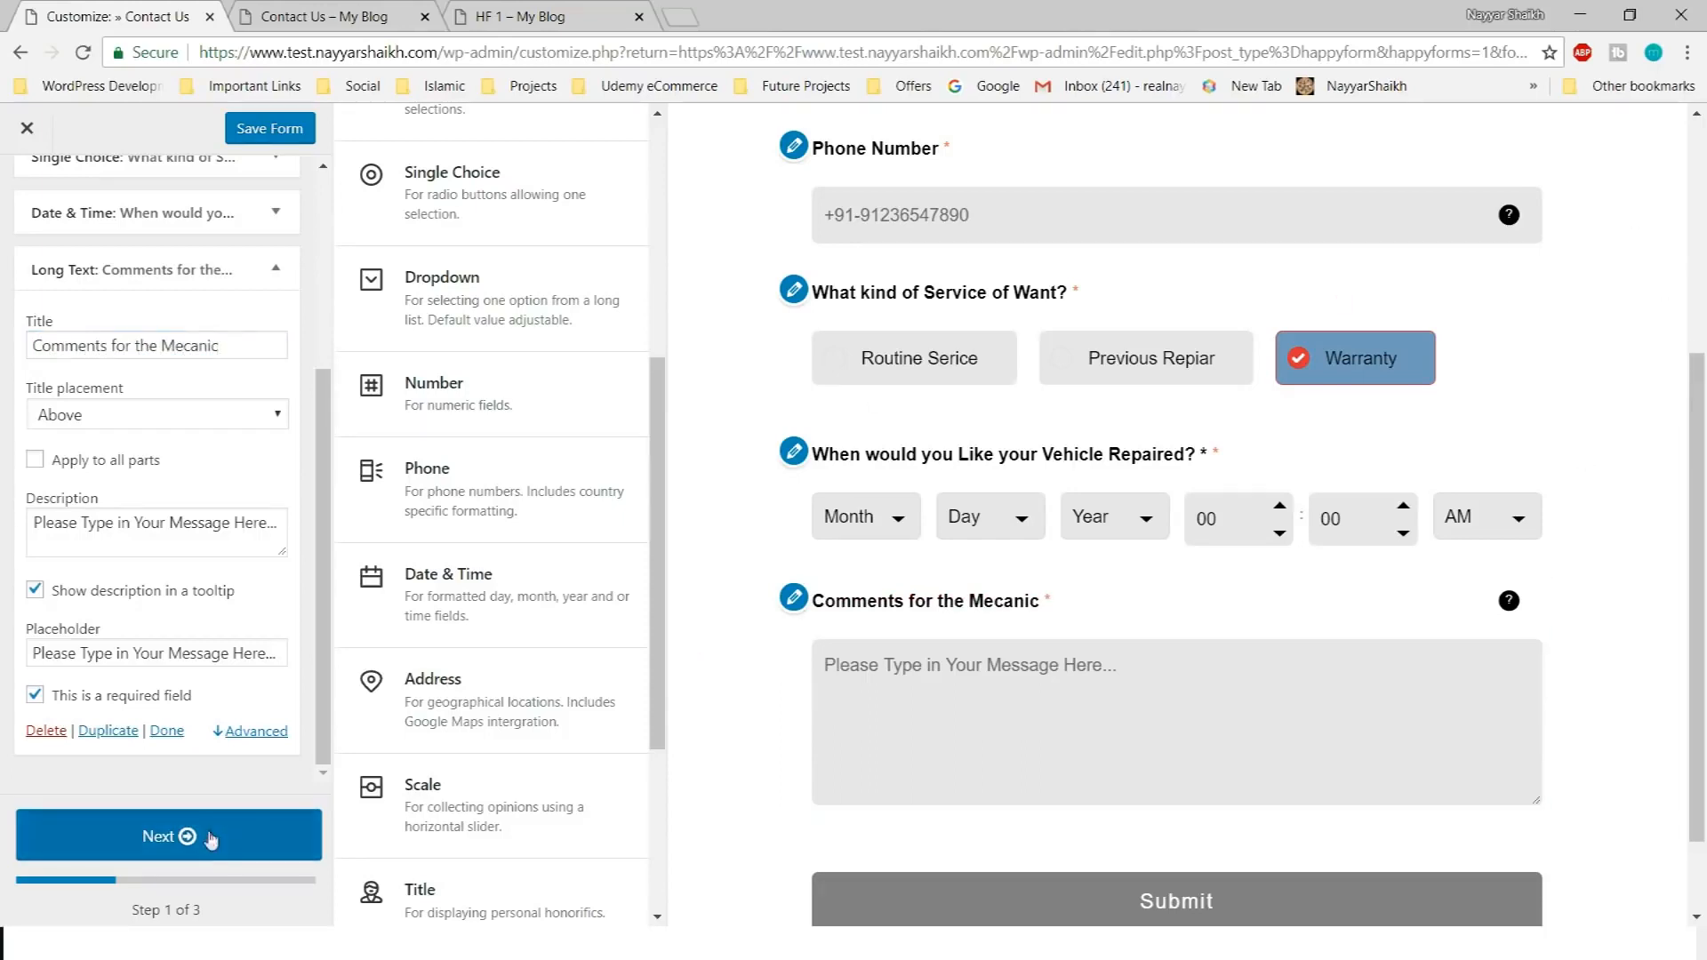
Find the 'On complete redirect link' field in step 2, then bring up the live Contact Us page
scroll(147, 477, down, 4)
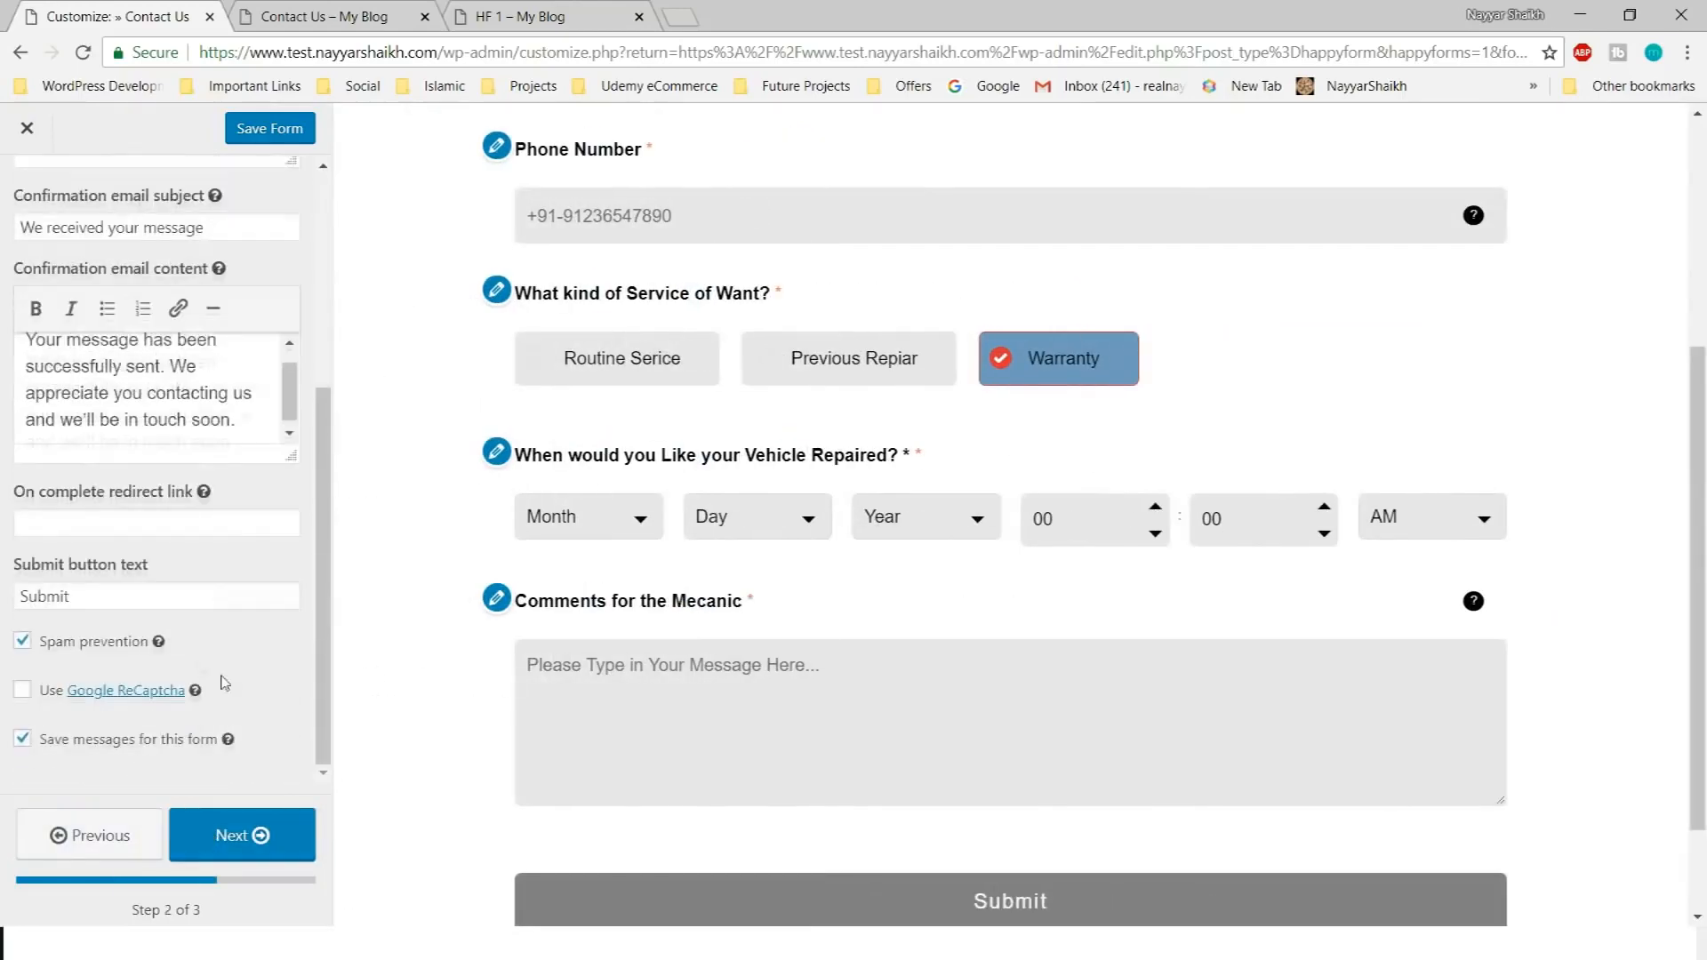
click(142, 532)
drag(14, 496, 171, 511)
click(172, 511)
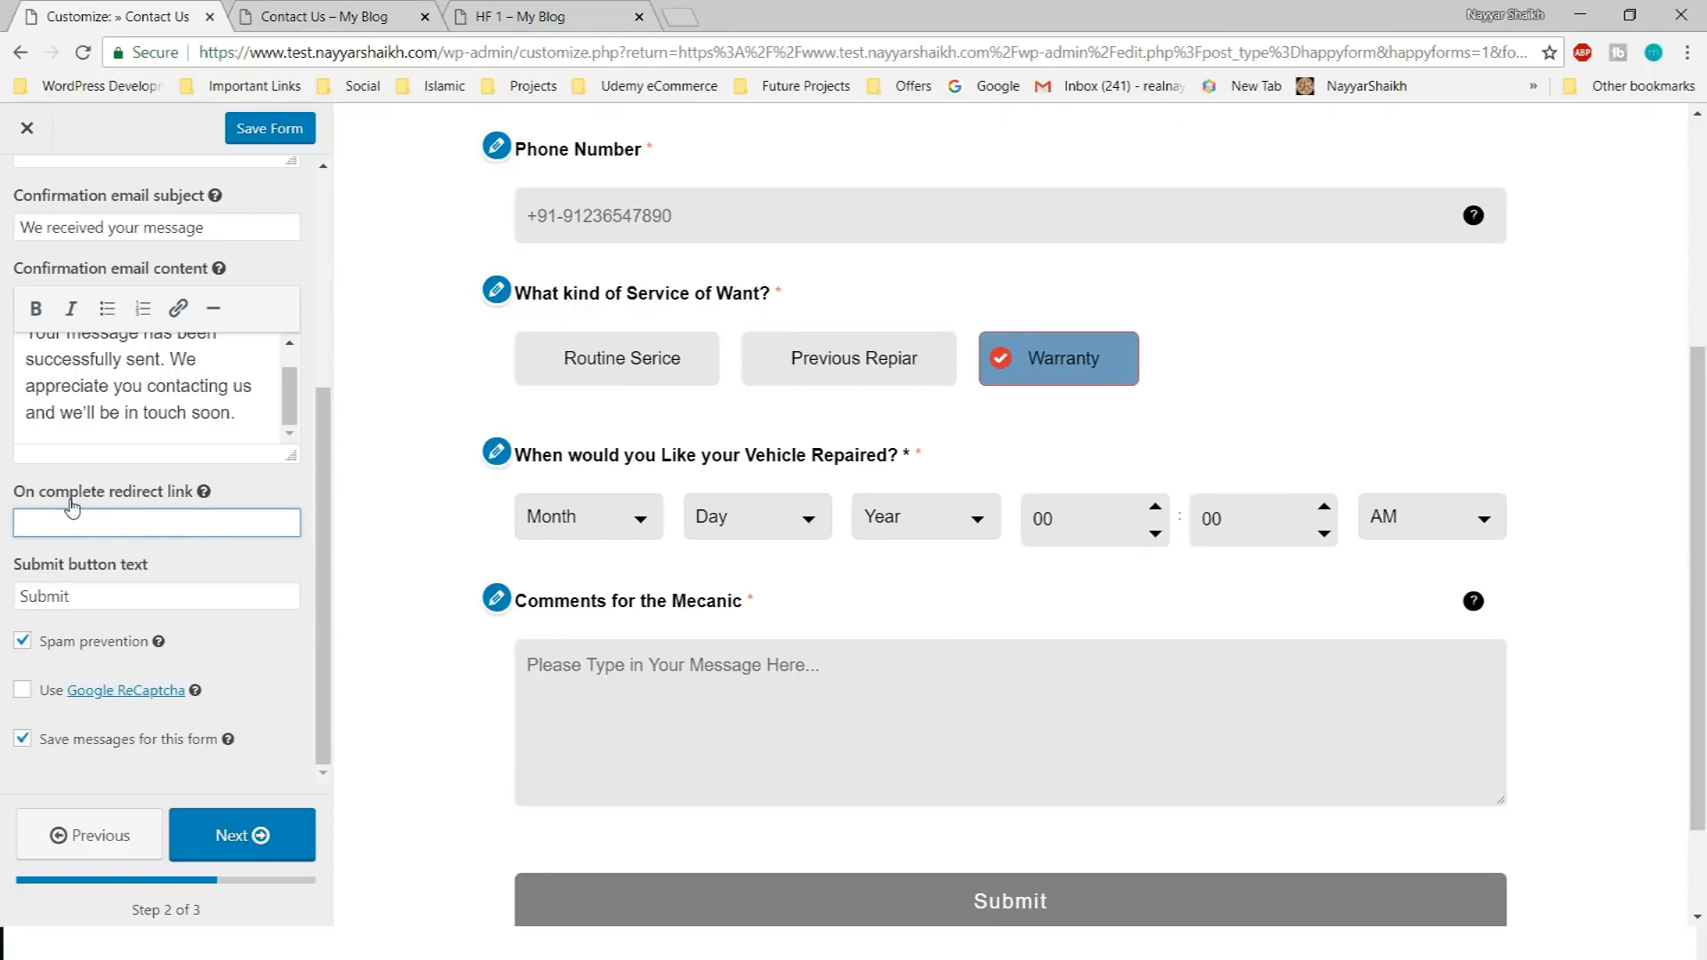
click(334, 7)
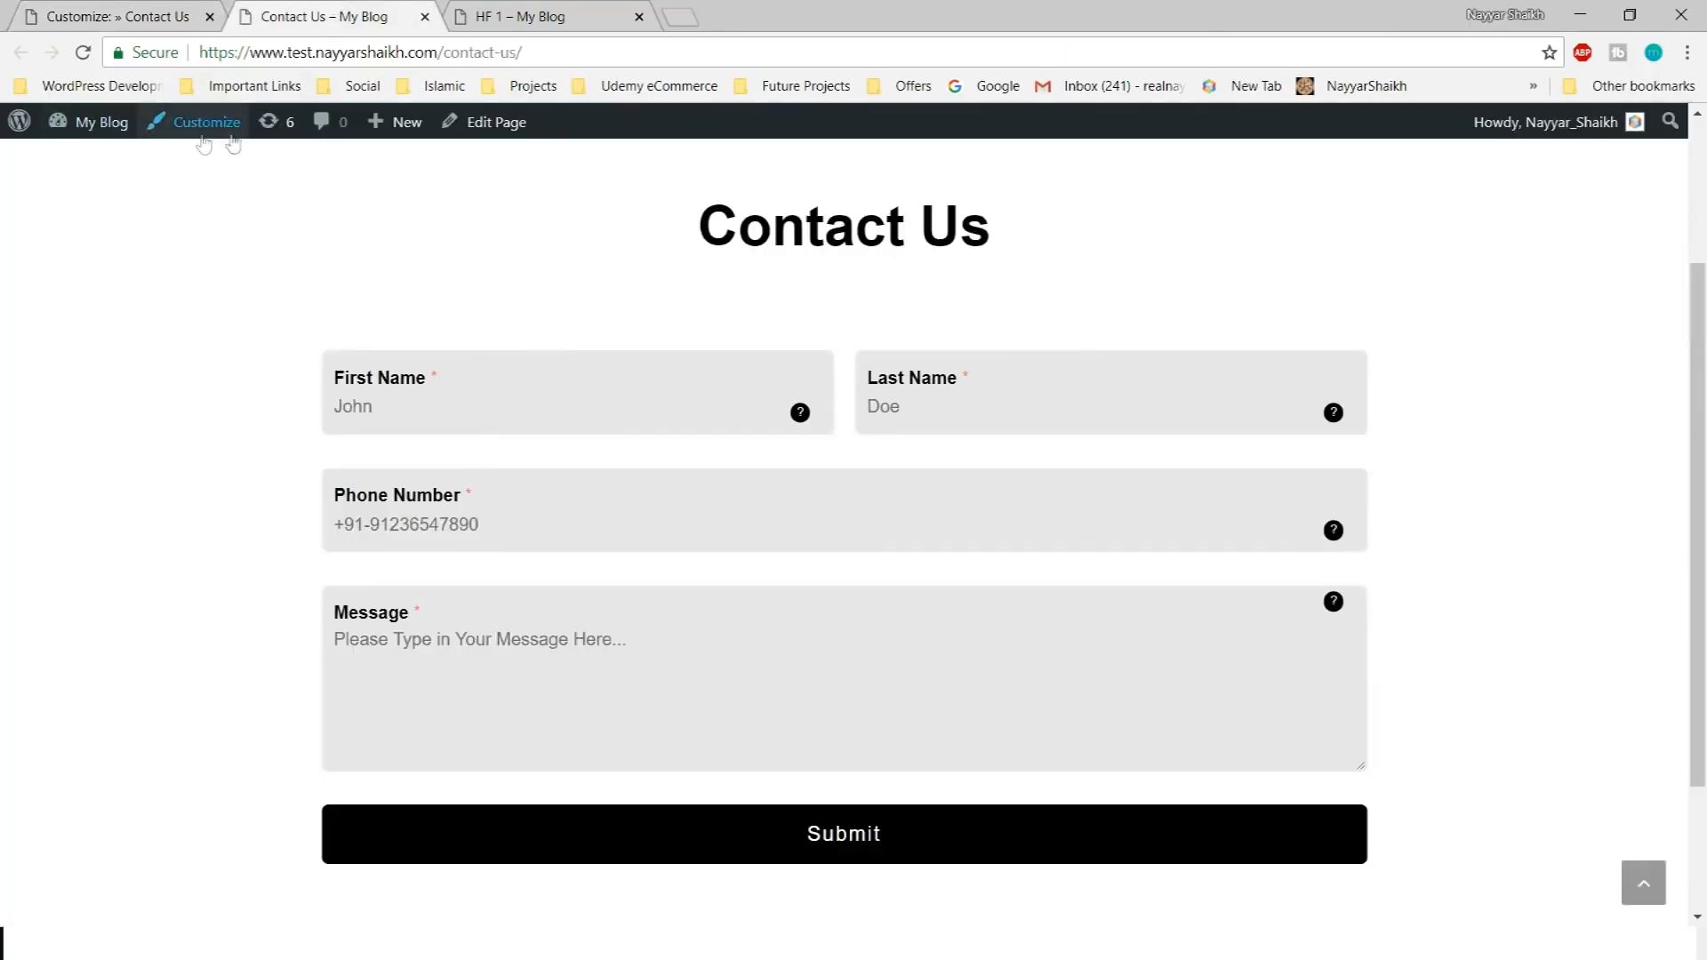
Create a new page titled 'Confirmation' with placeholder body text
mouse_move(360, 140)
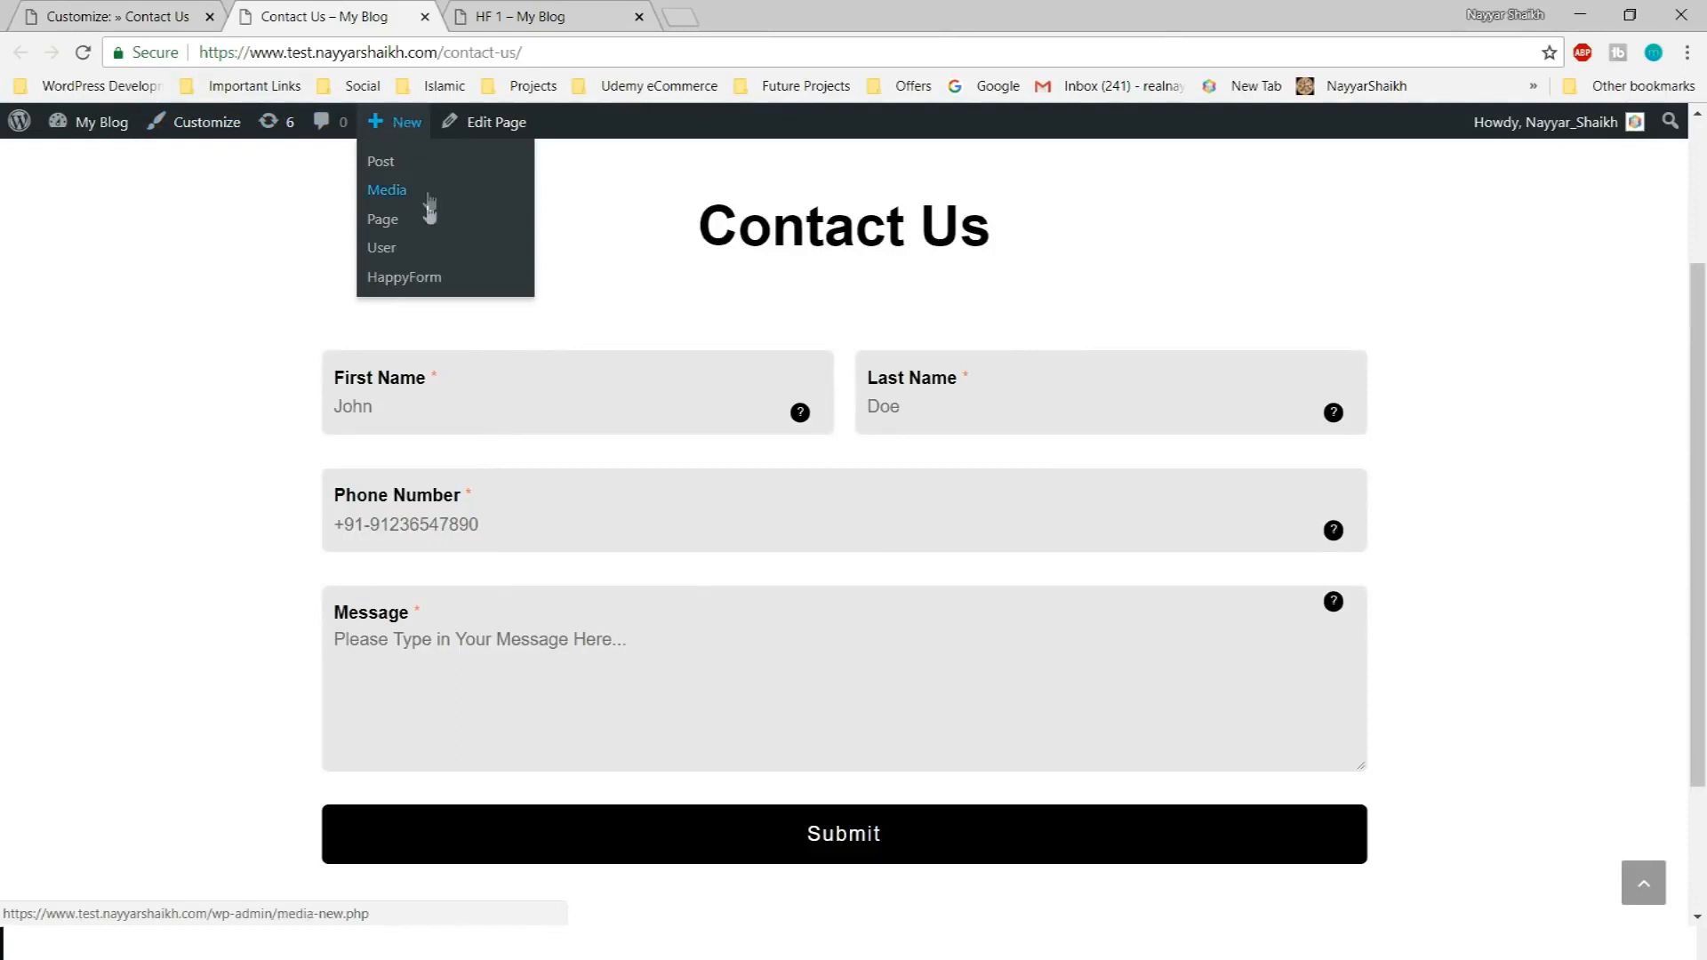
click(396, 222)
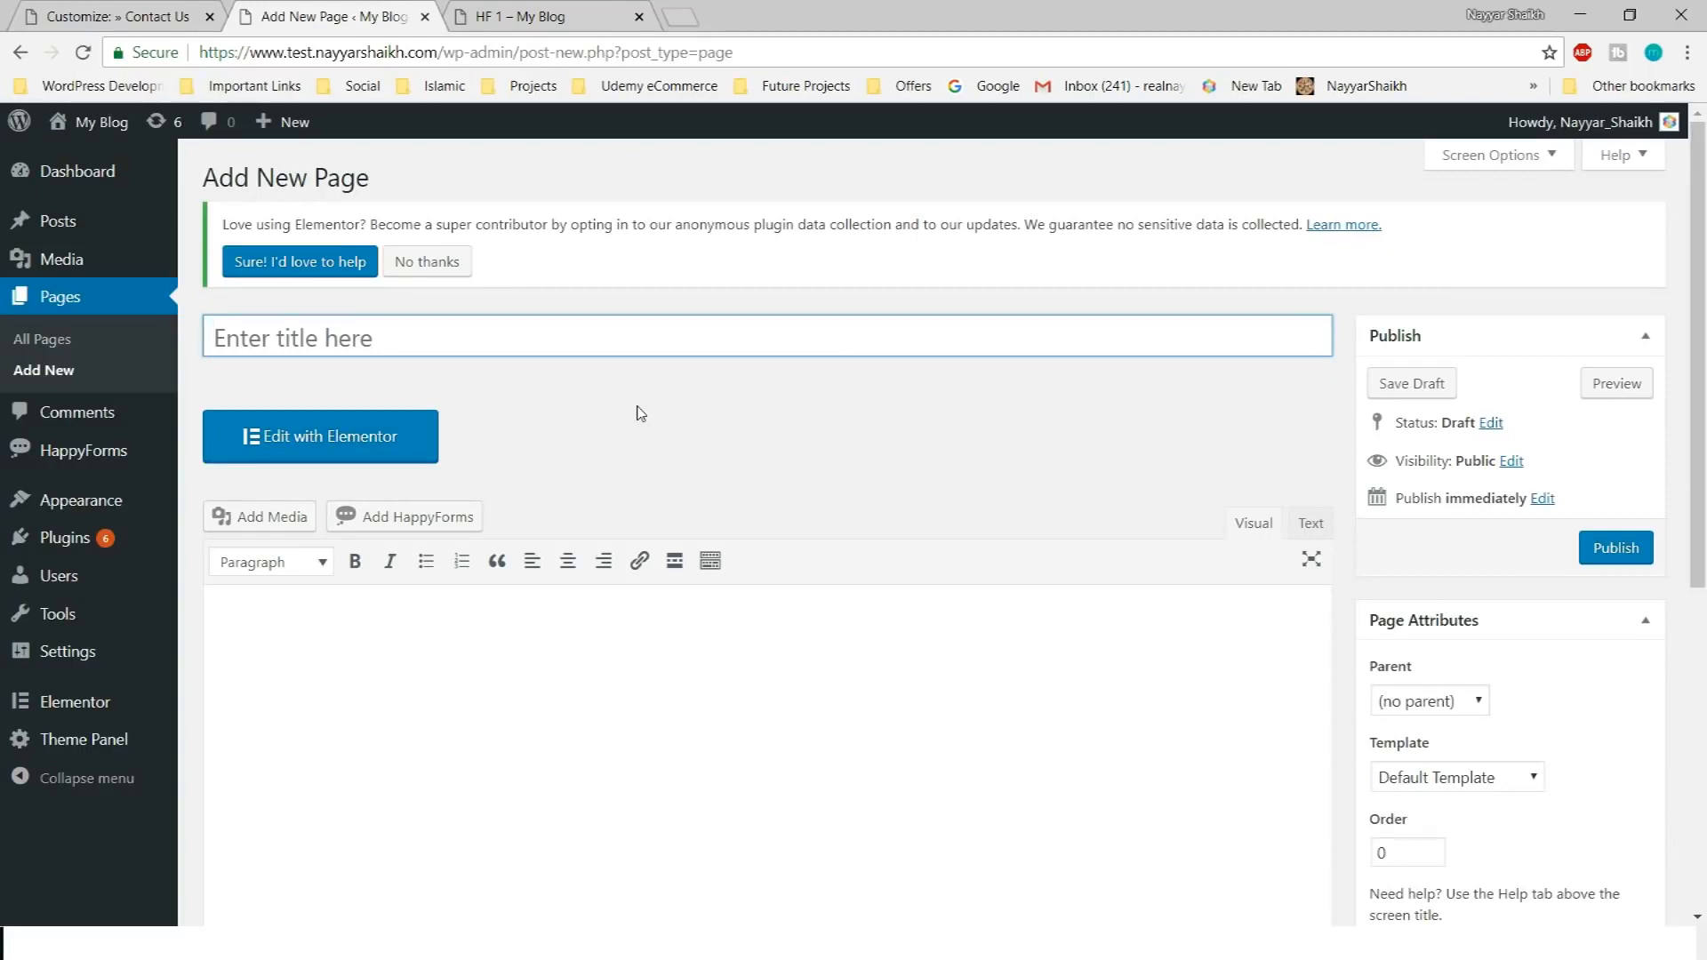
text(Confirmation)
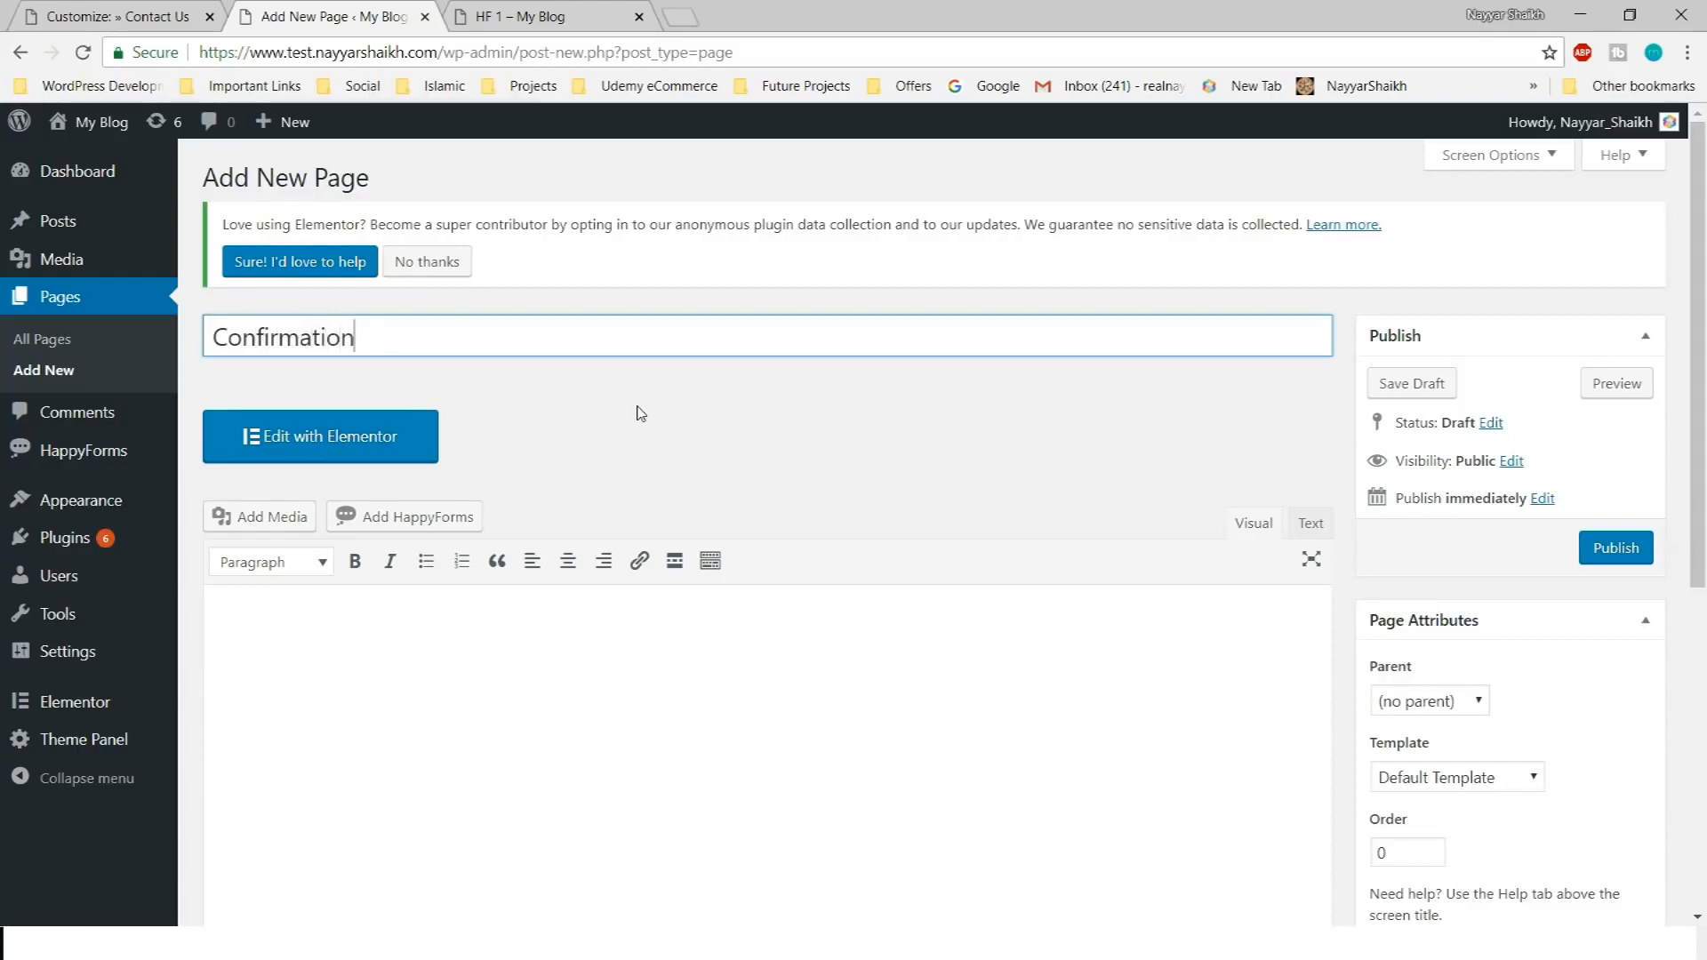
click(636, 797)
scroll(663, 803, down, 7)
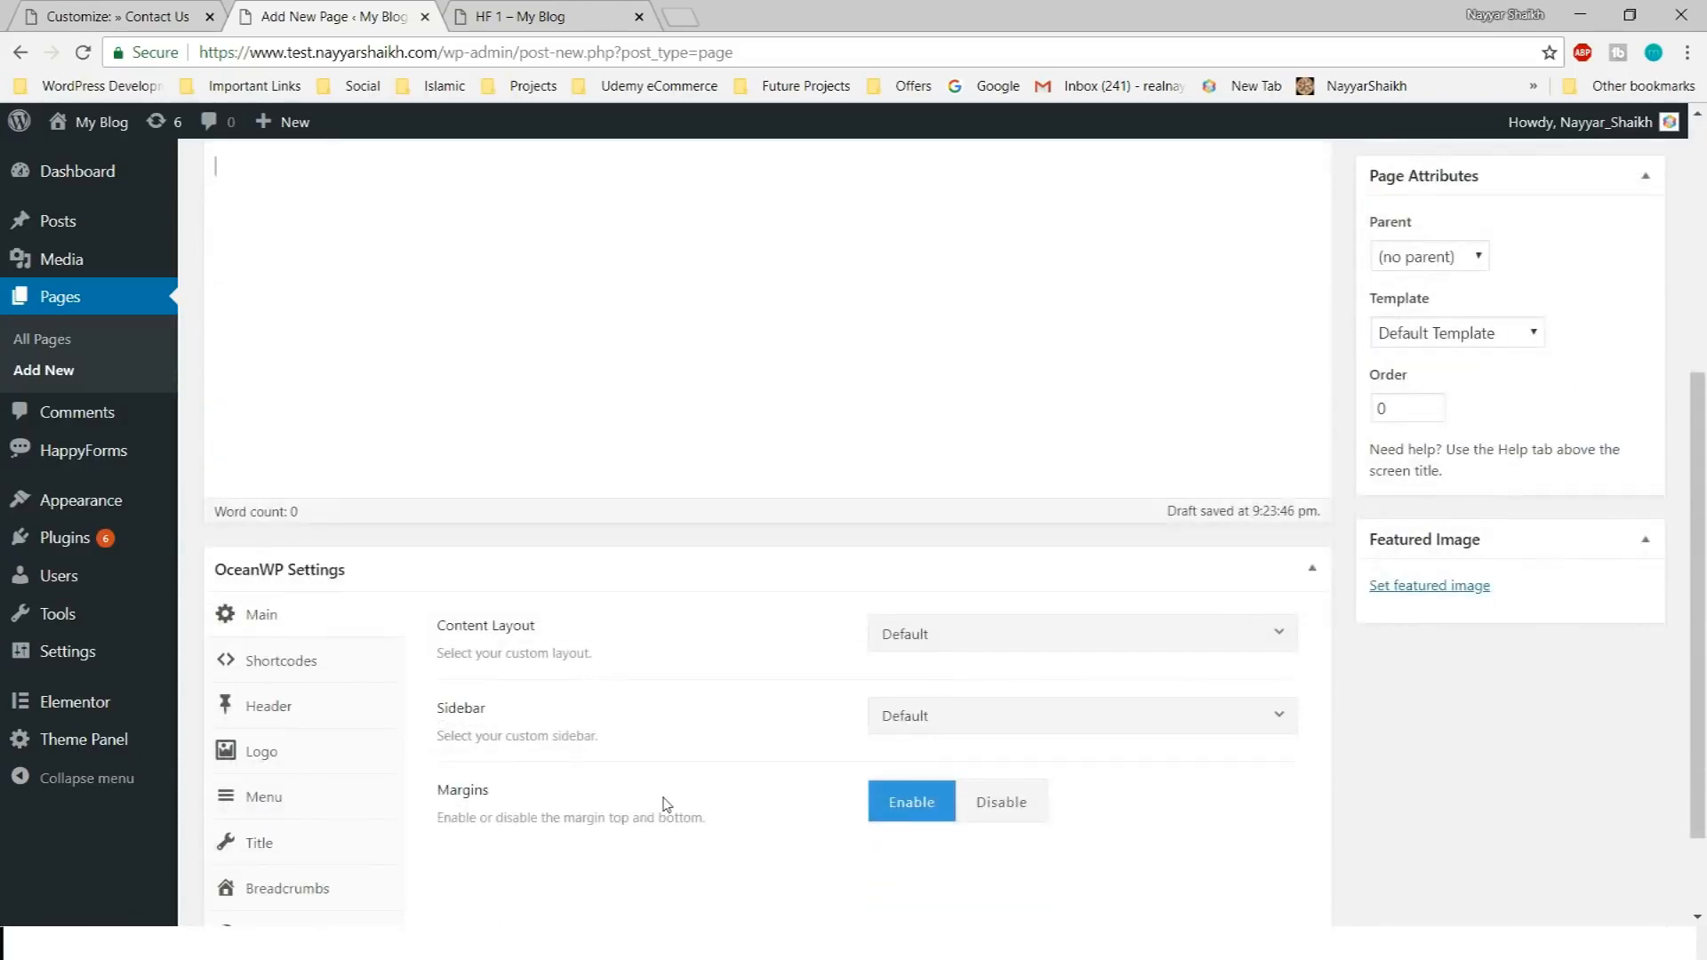
scroll(664, 798, up, 6)
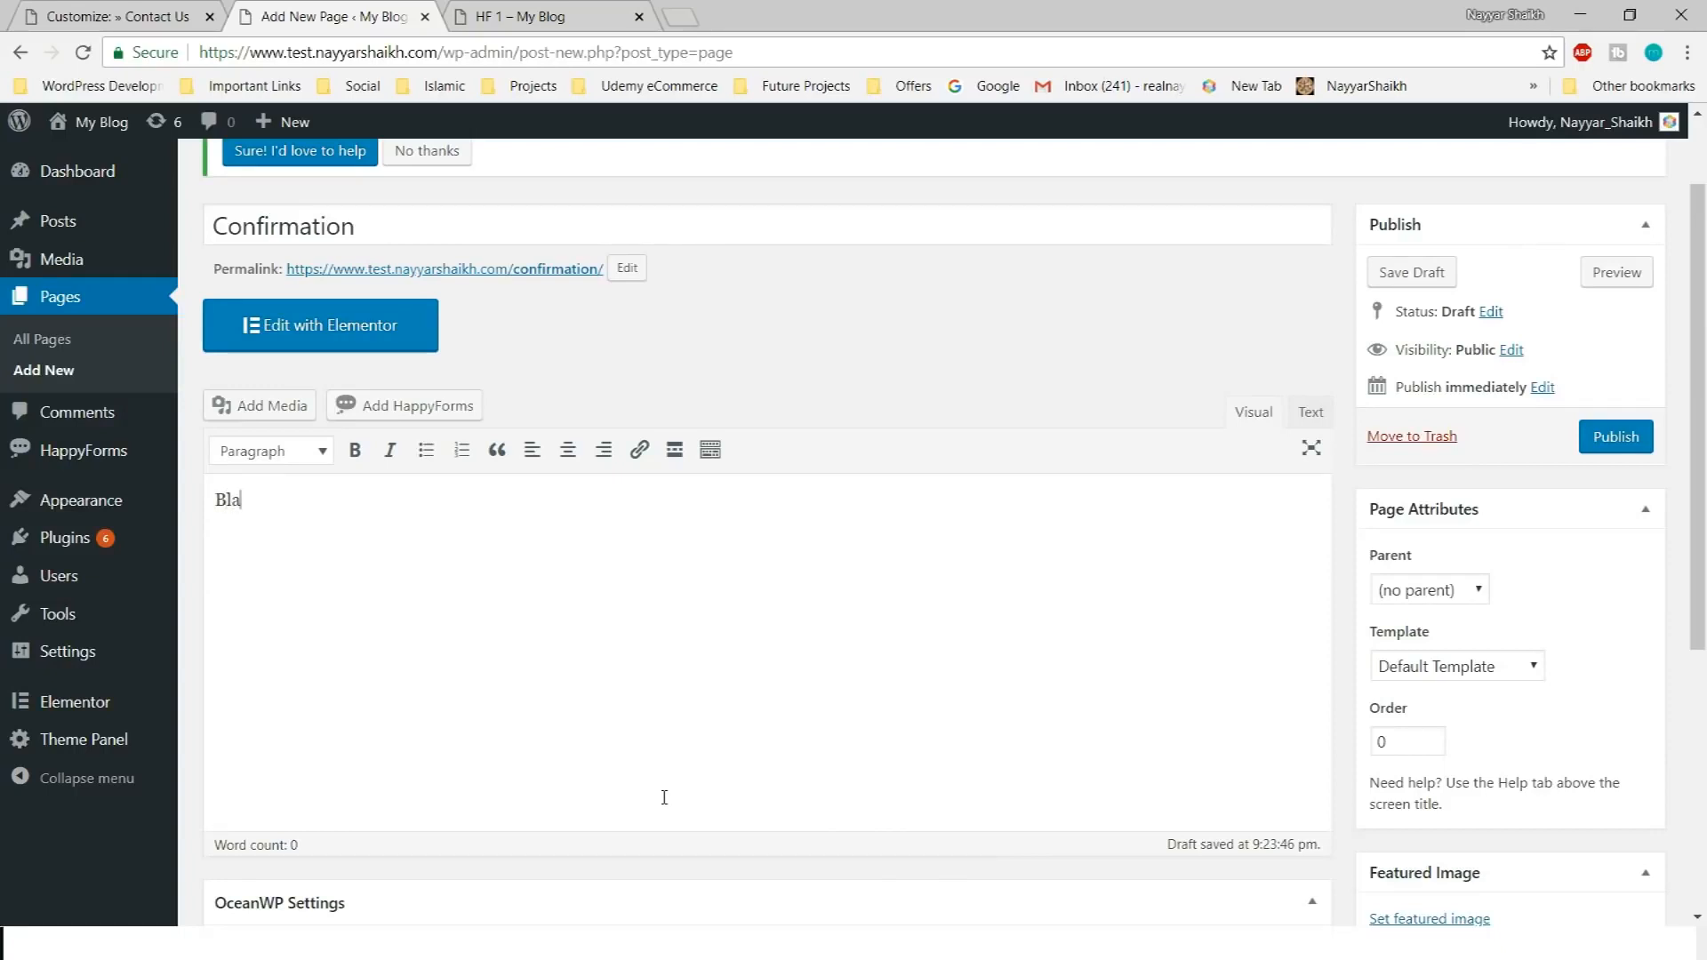
text(askndfaso siajfan cfdsniu asdinbvcfsaiudnfiuasdn)
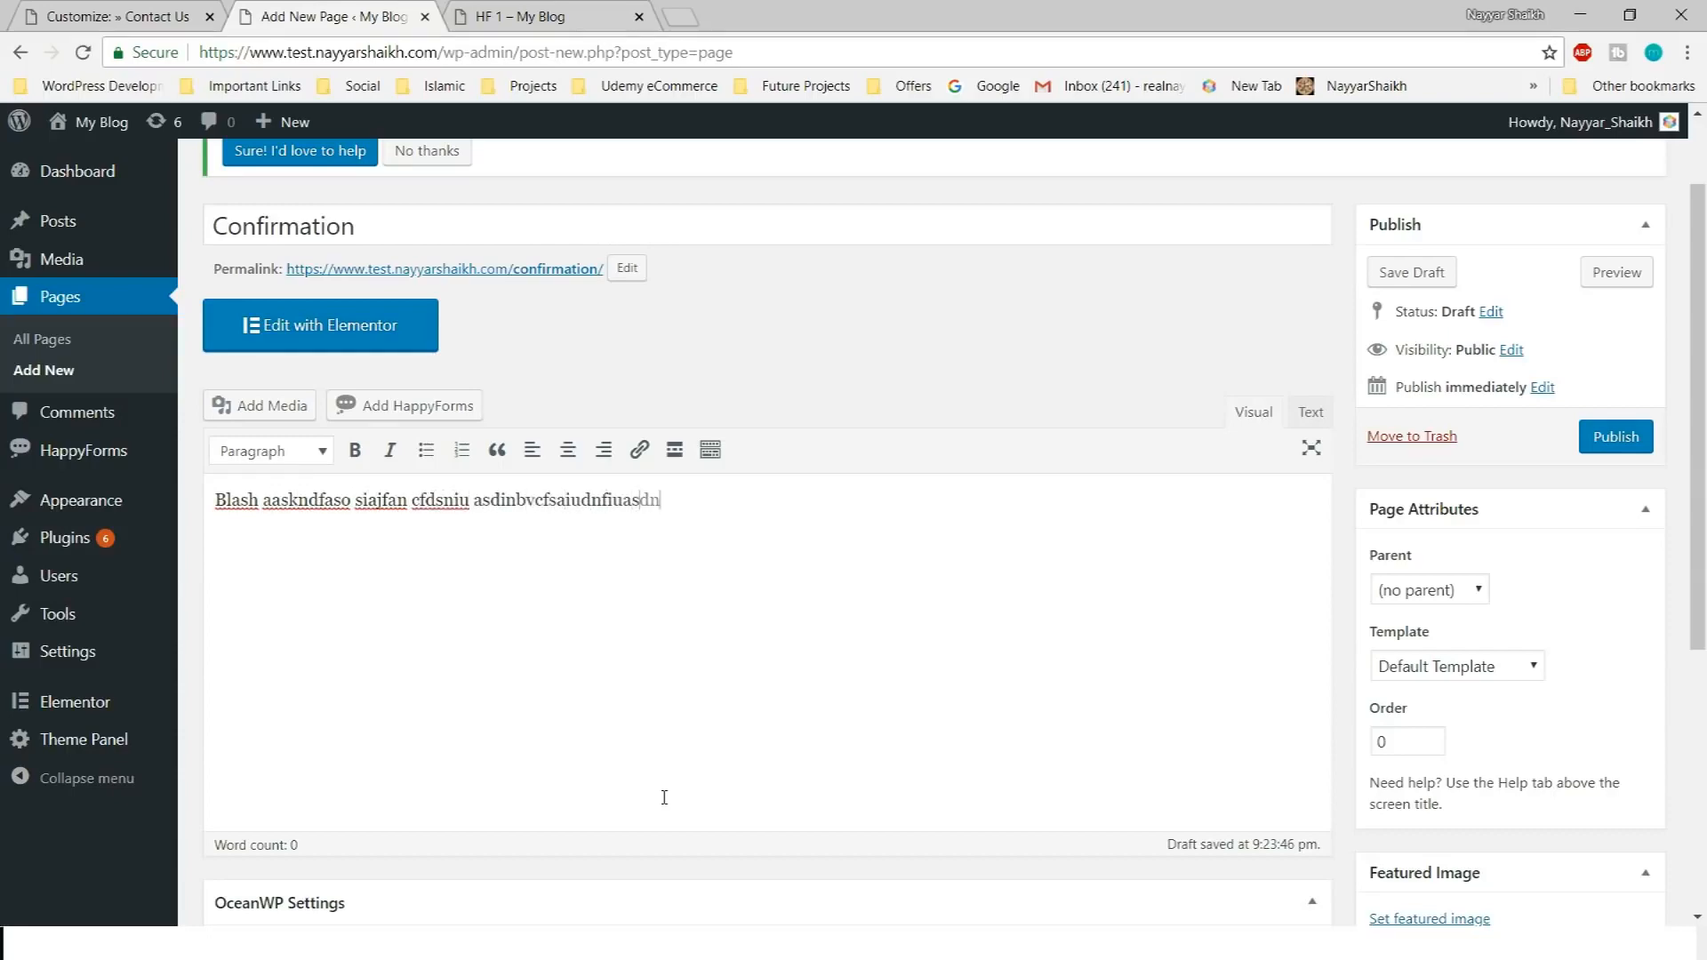
Set the Content Layout to Full Width and publish the Confirmation page
scroll(760, 704, down, 5)
click(976, 518)
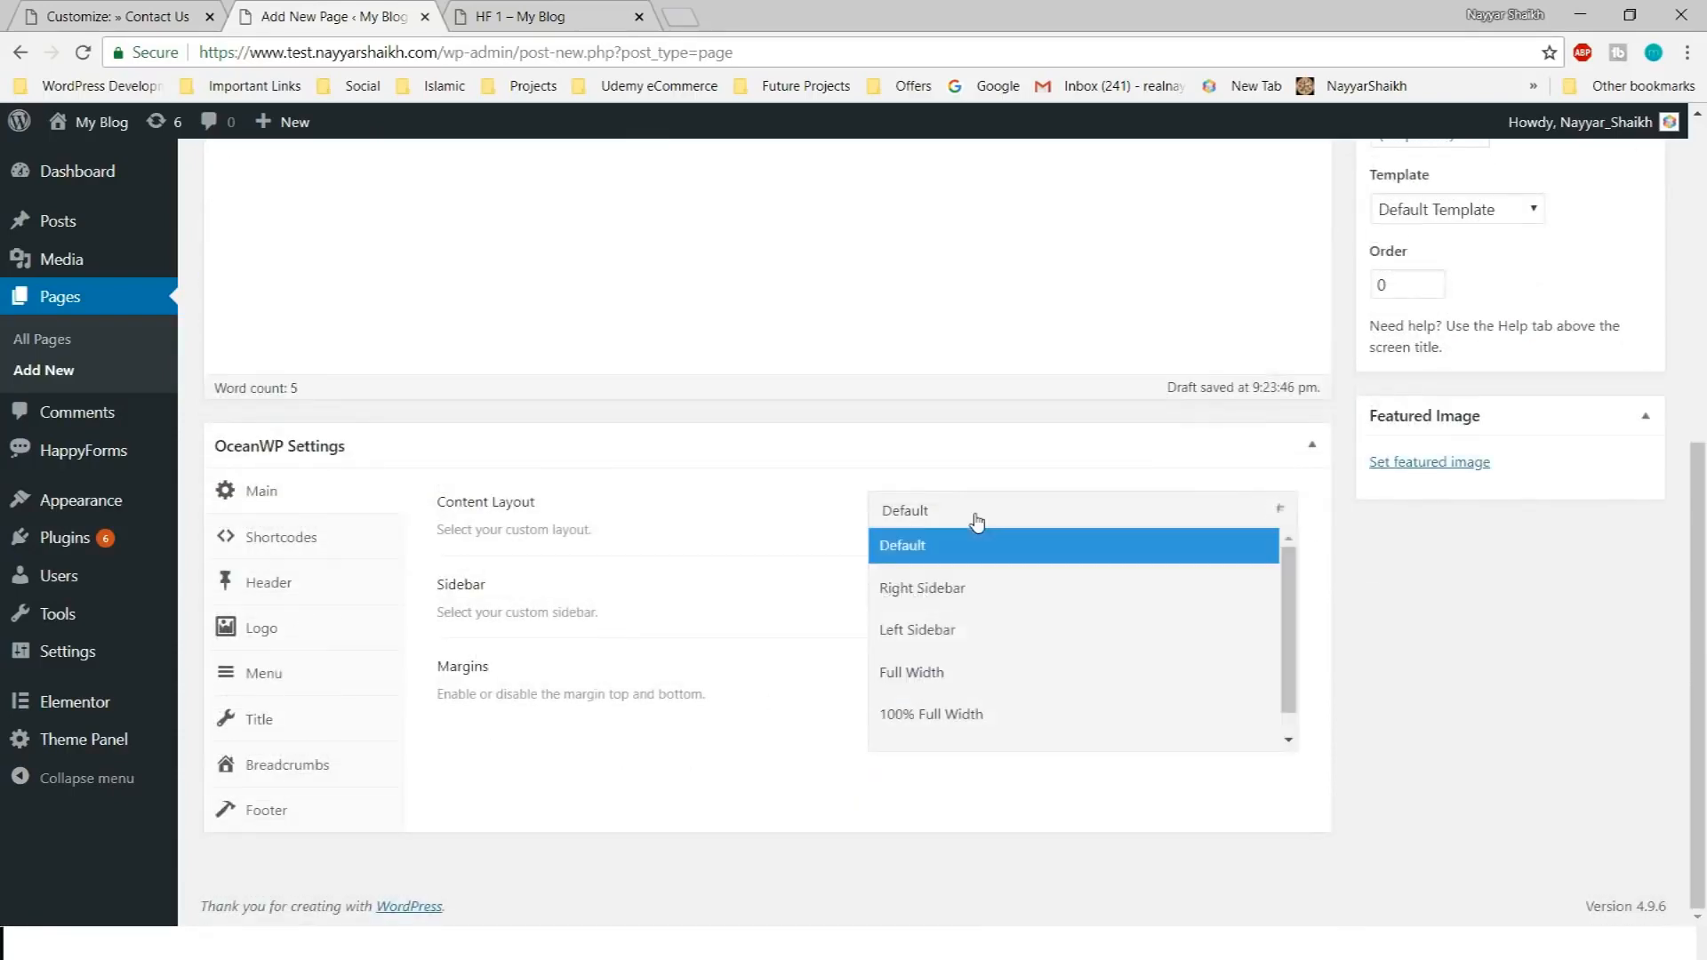
click(1011, 687)
scroll(1023, 782, up, 10)
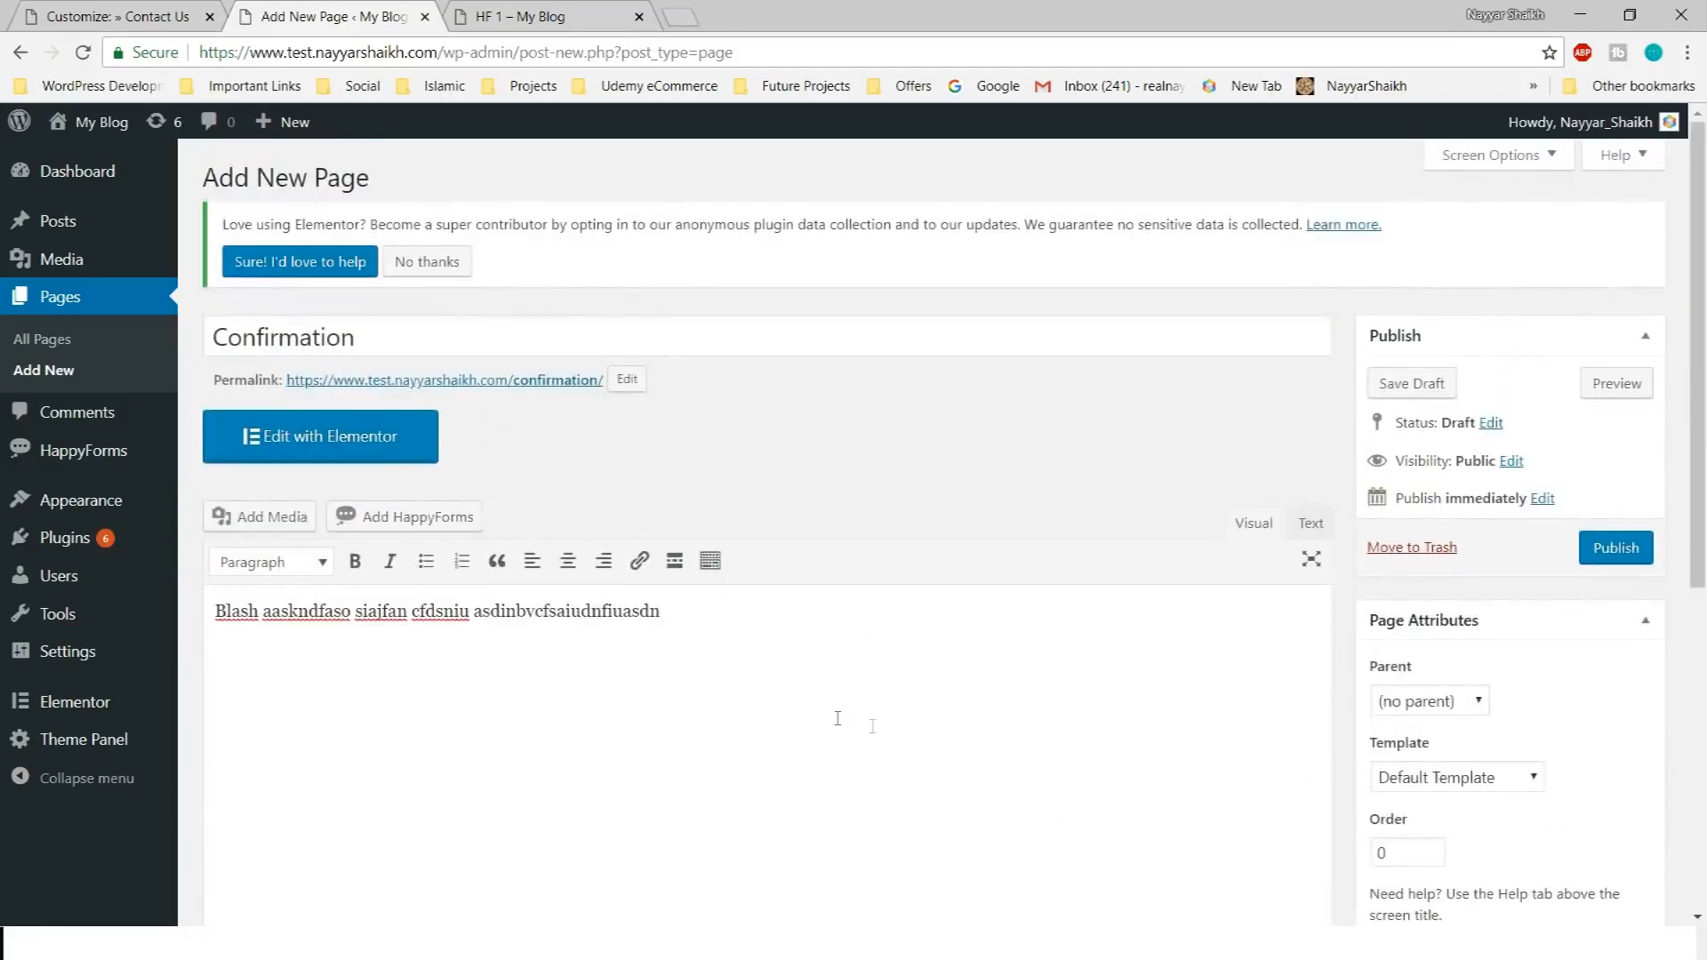
click(1615, 547)
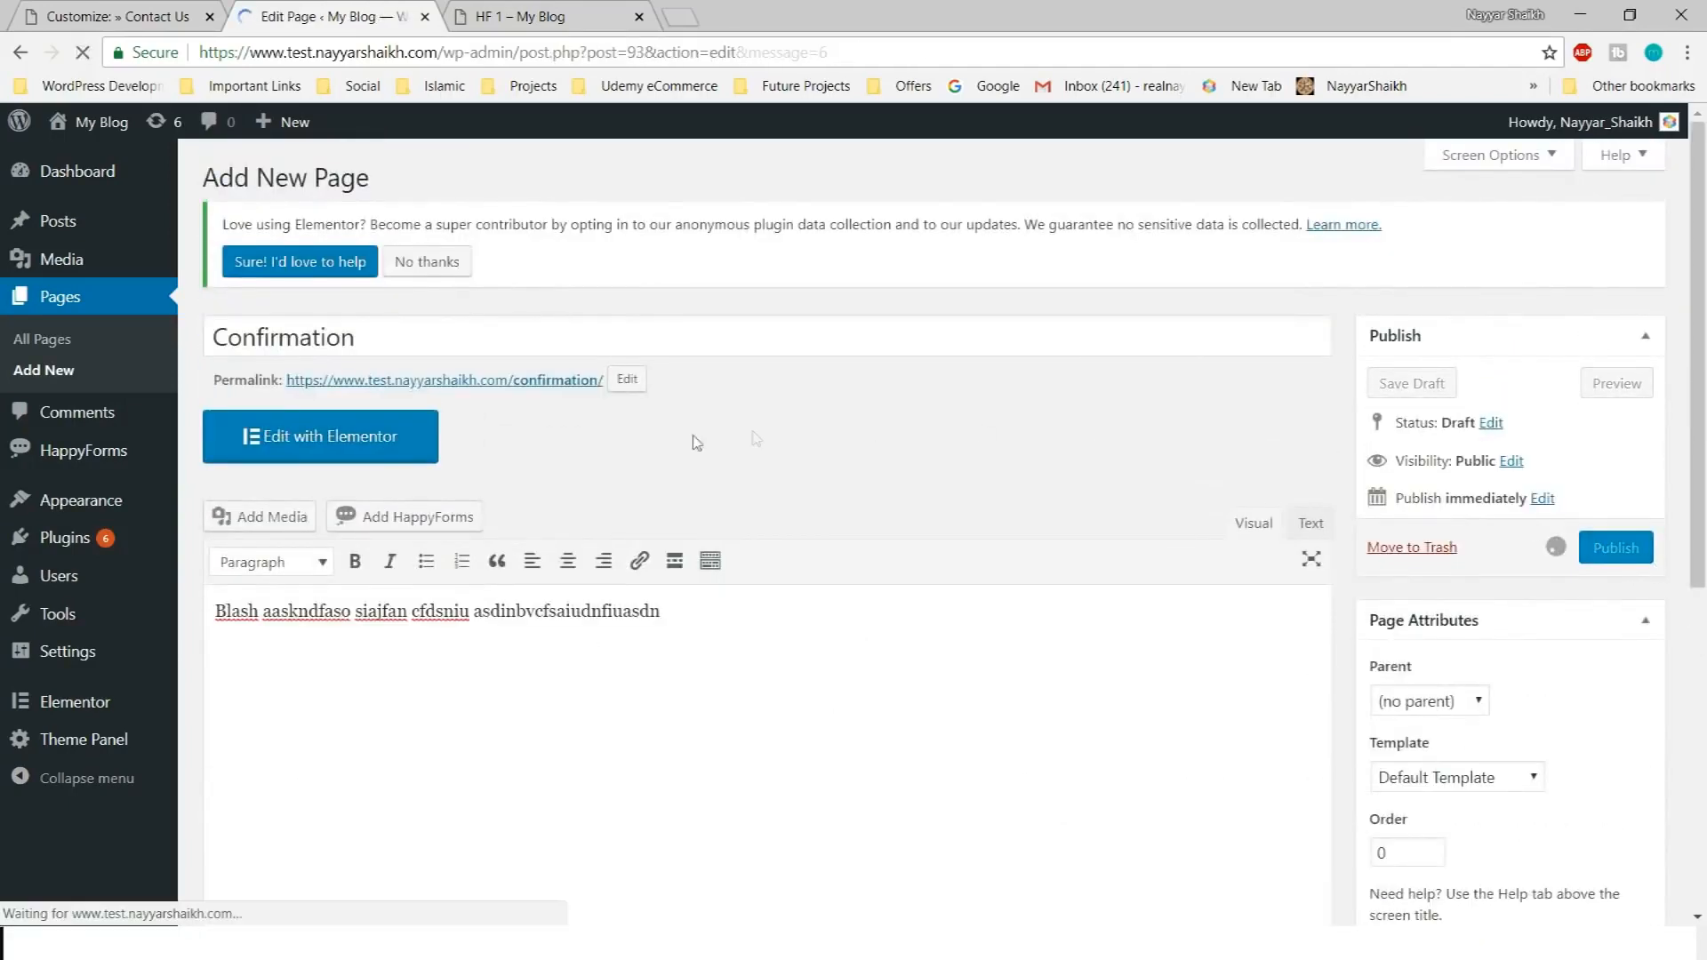
Open the published Confirmation page in a new tab and view it
right_click(361, 327)
right_click(361, 327)
click(362, 350)
key(ctrl+Tab)
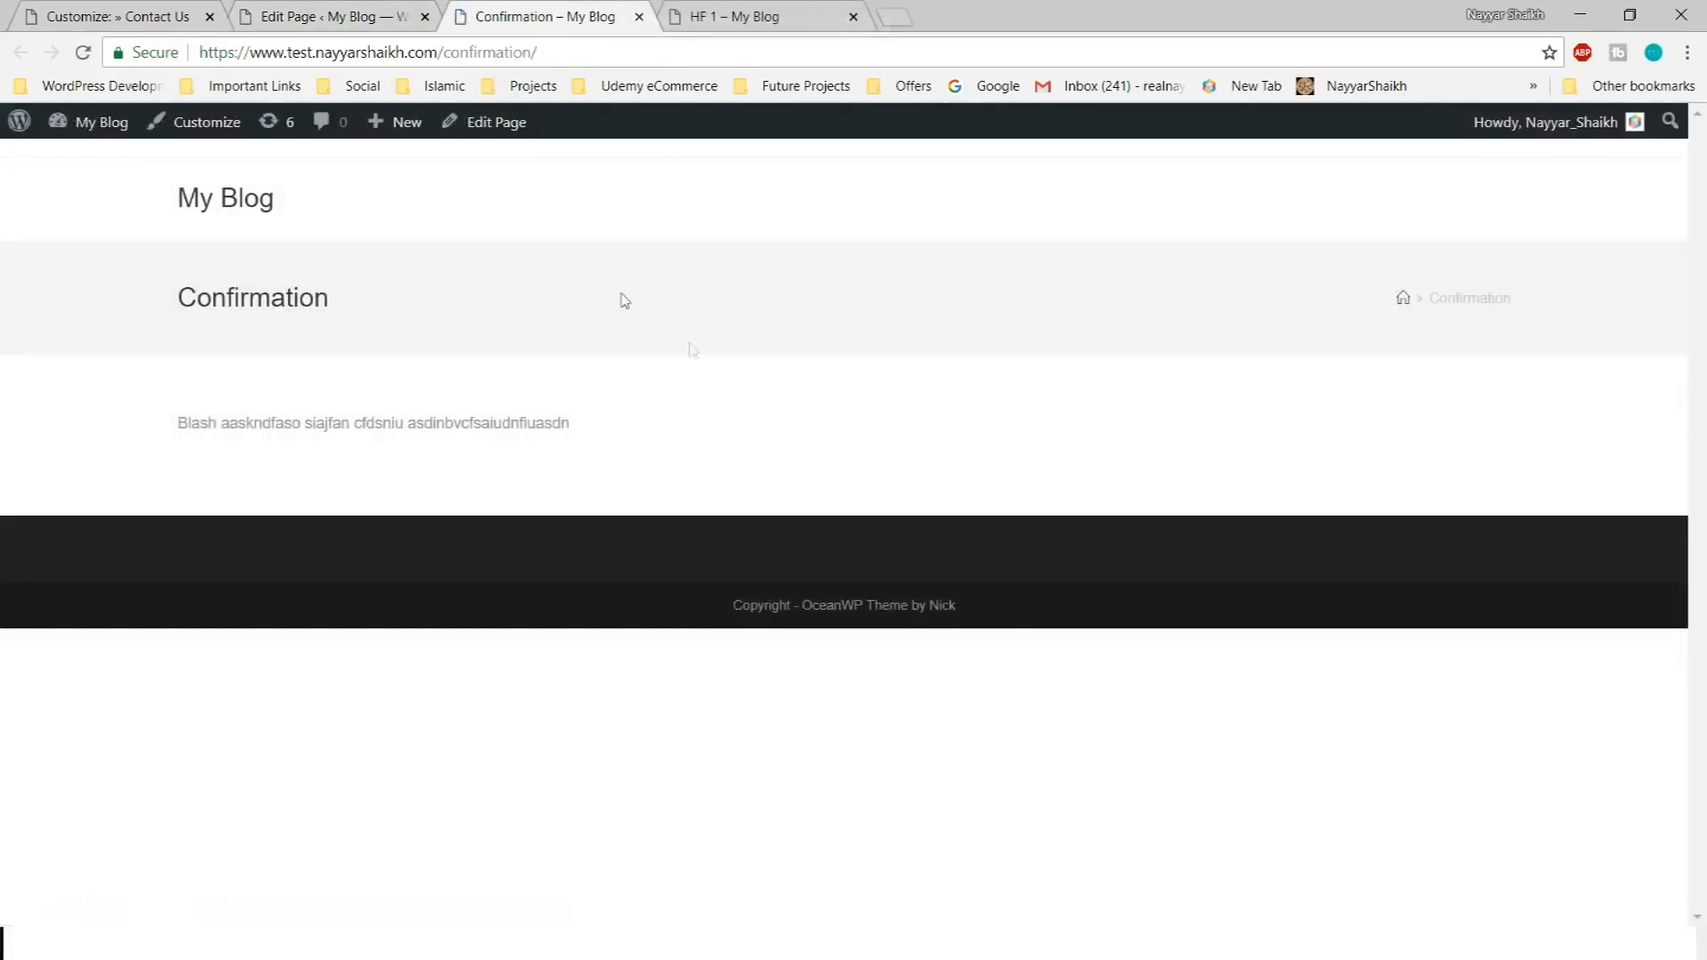
Paste the Confirmation page URL into 'On complete redirect link' and open Google ReCaptcha in a new tab
click(301, 11)
scroll(309, 503, down, 3)
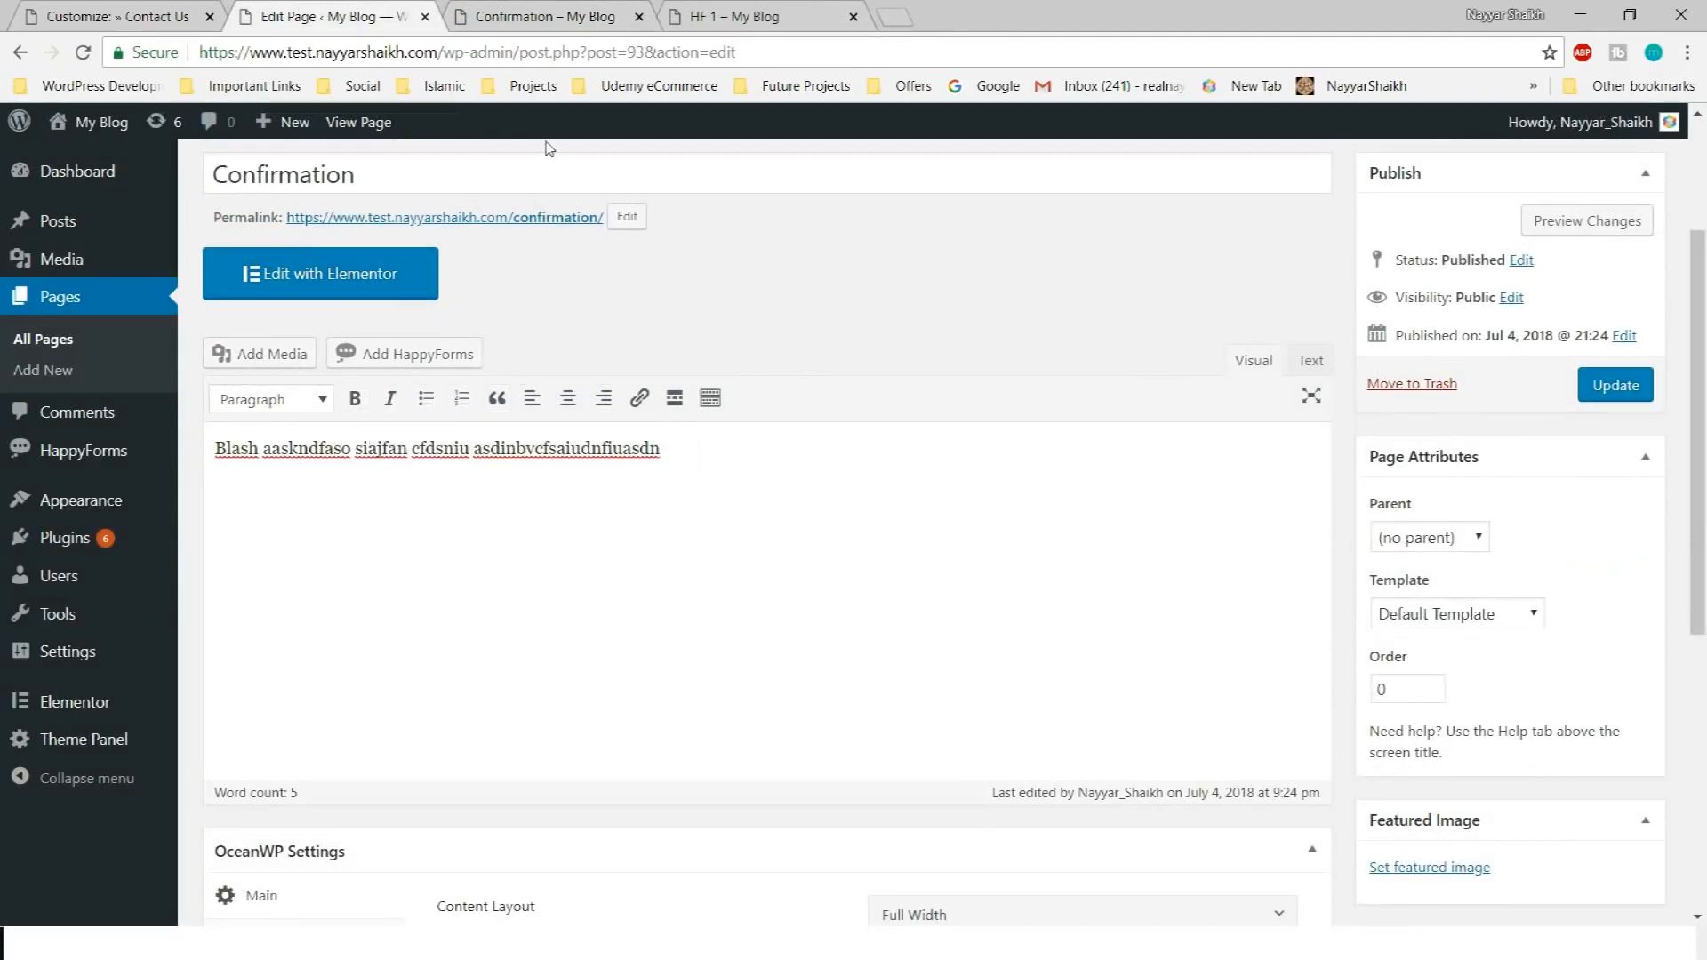
scroll(694, 750, up, 3)
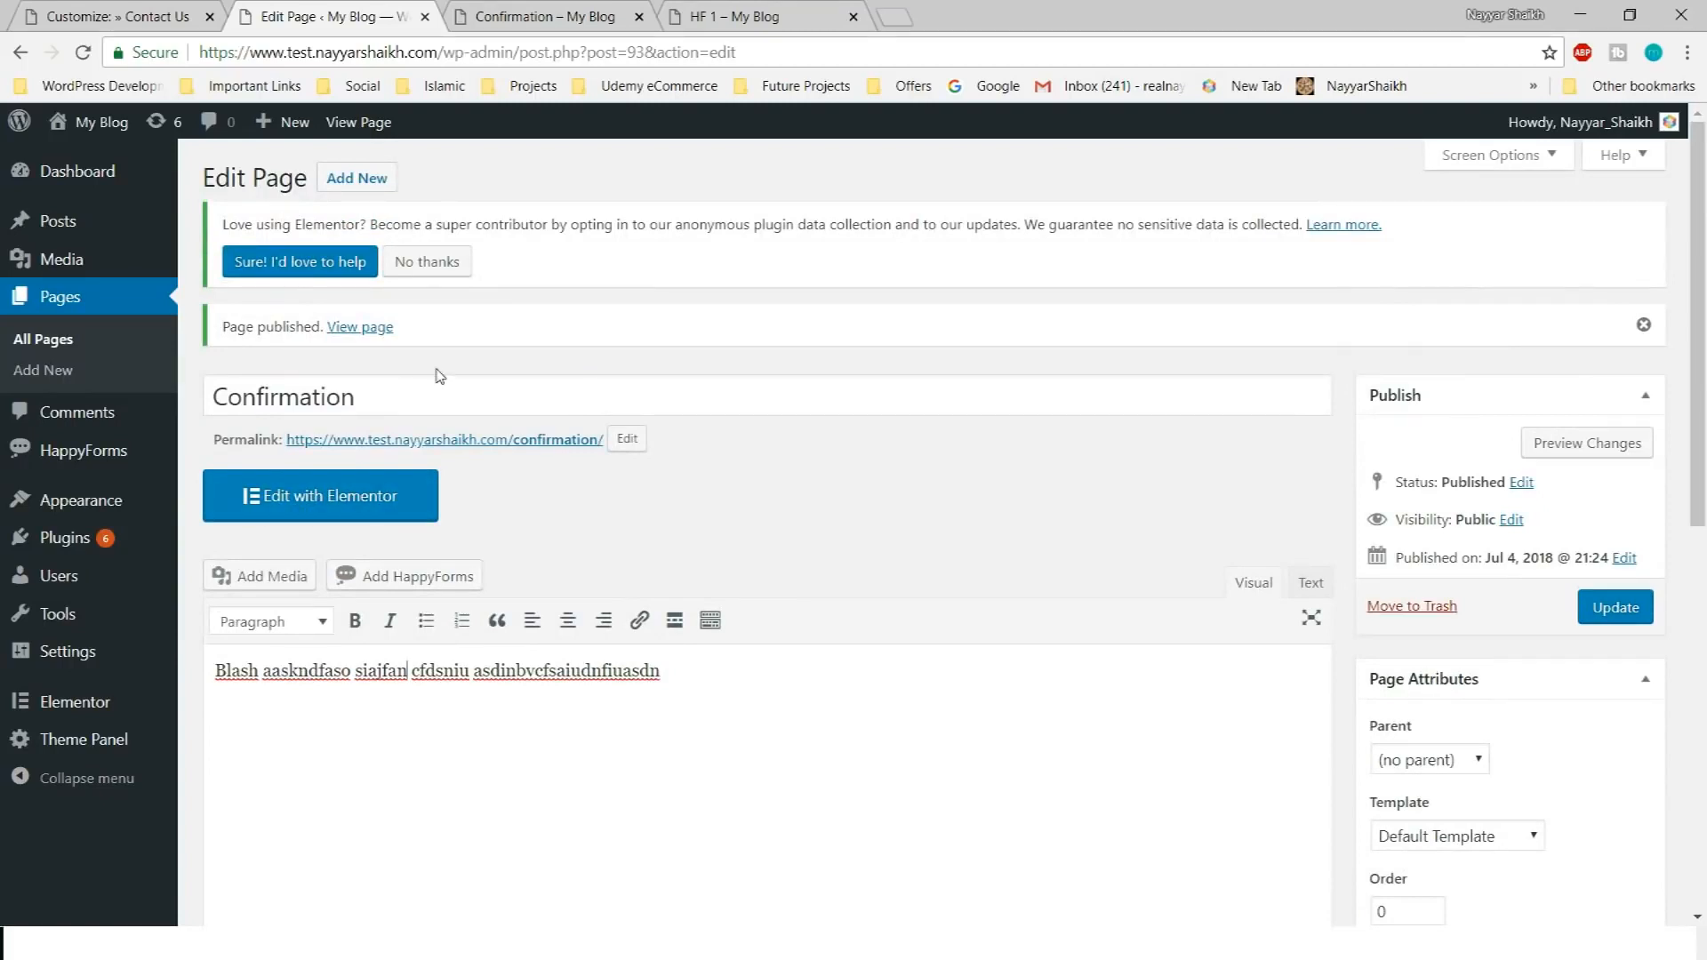
click(507, 11)
click(510, 52)
key(ctrl+c)
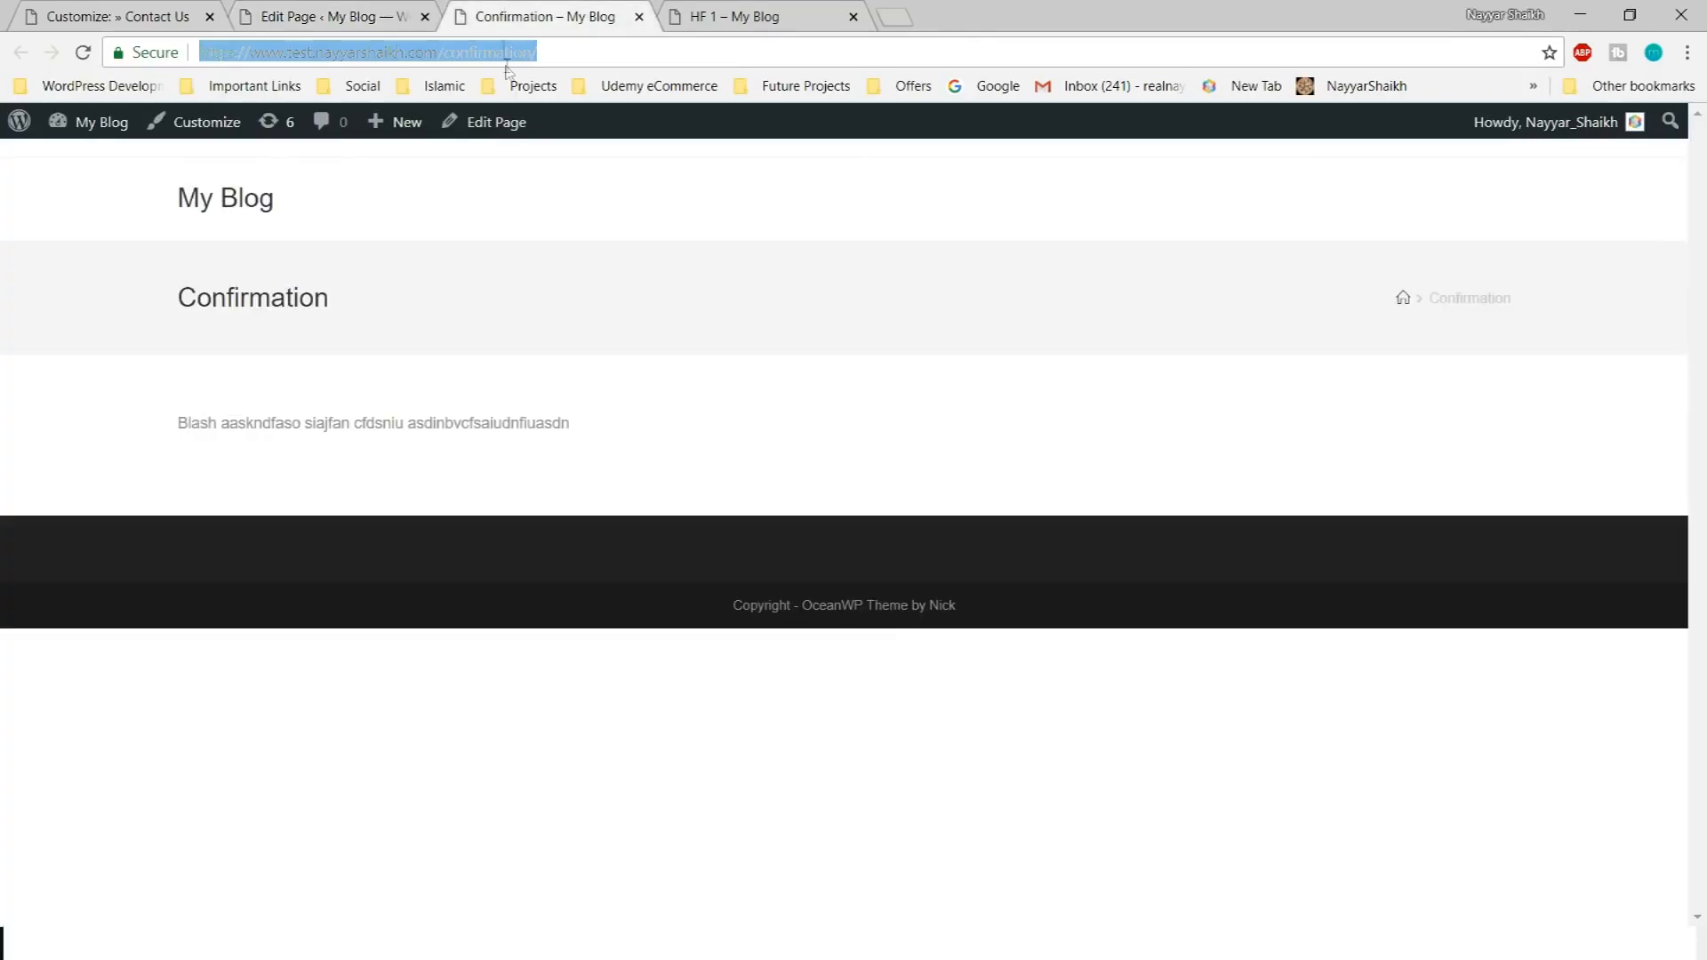
click(160, 16)
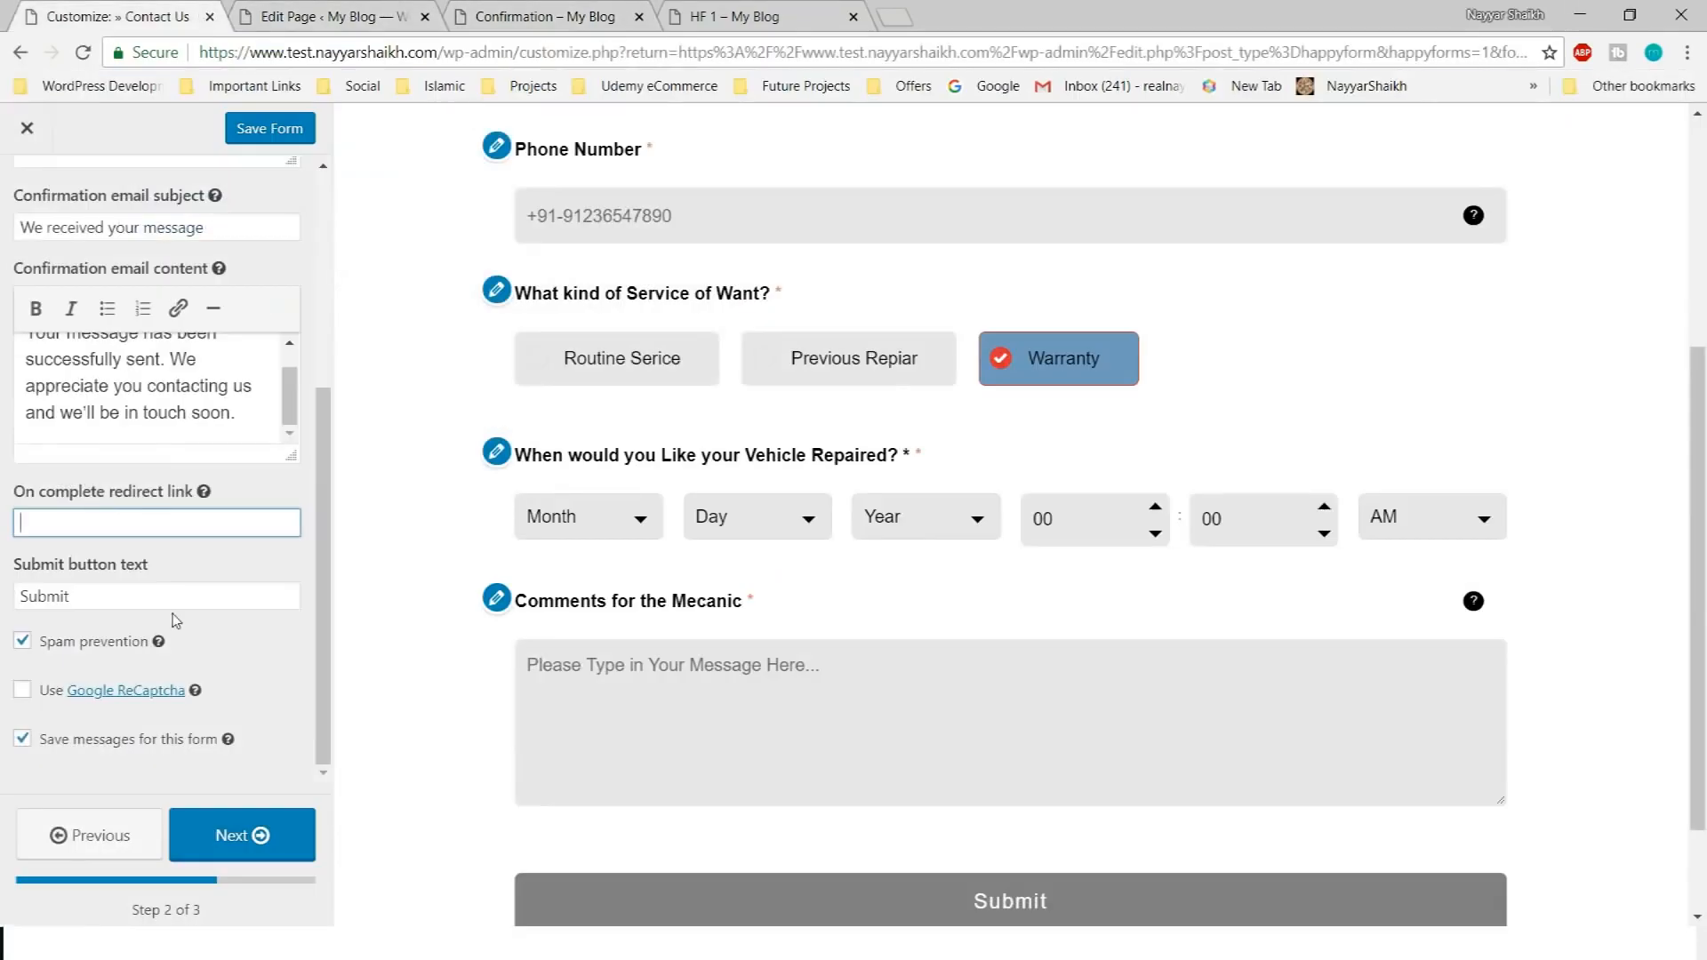
key(ctrl+v)
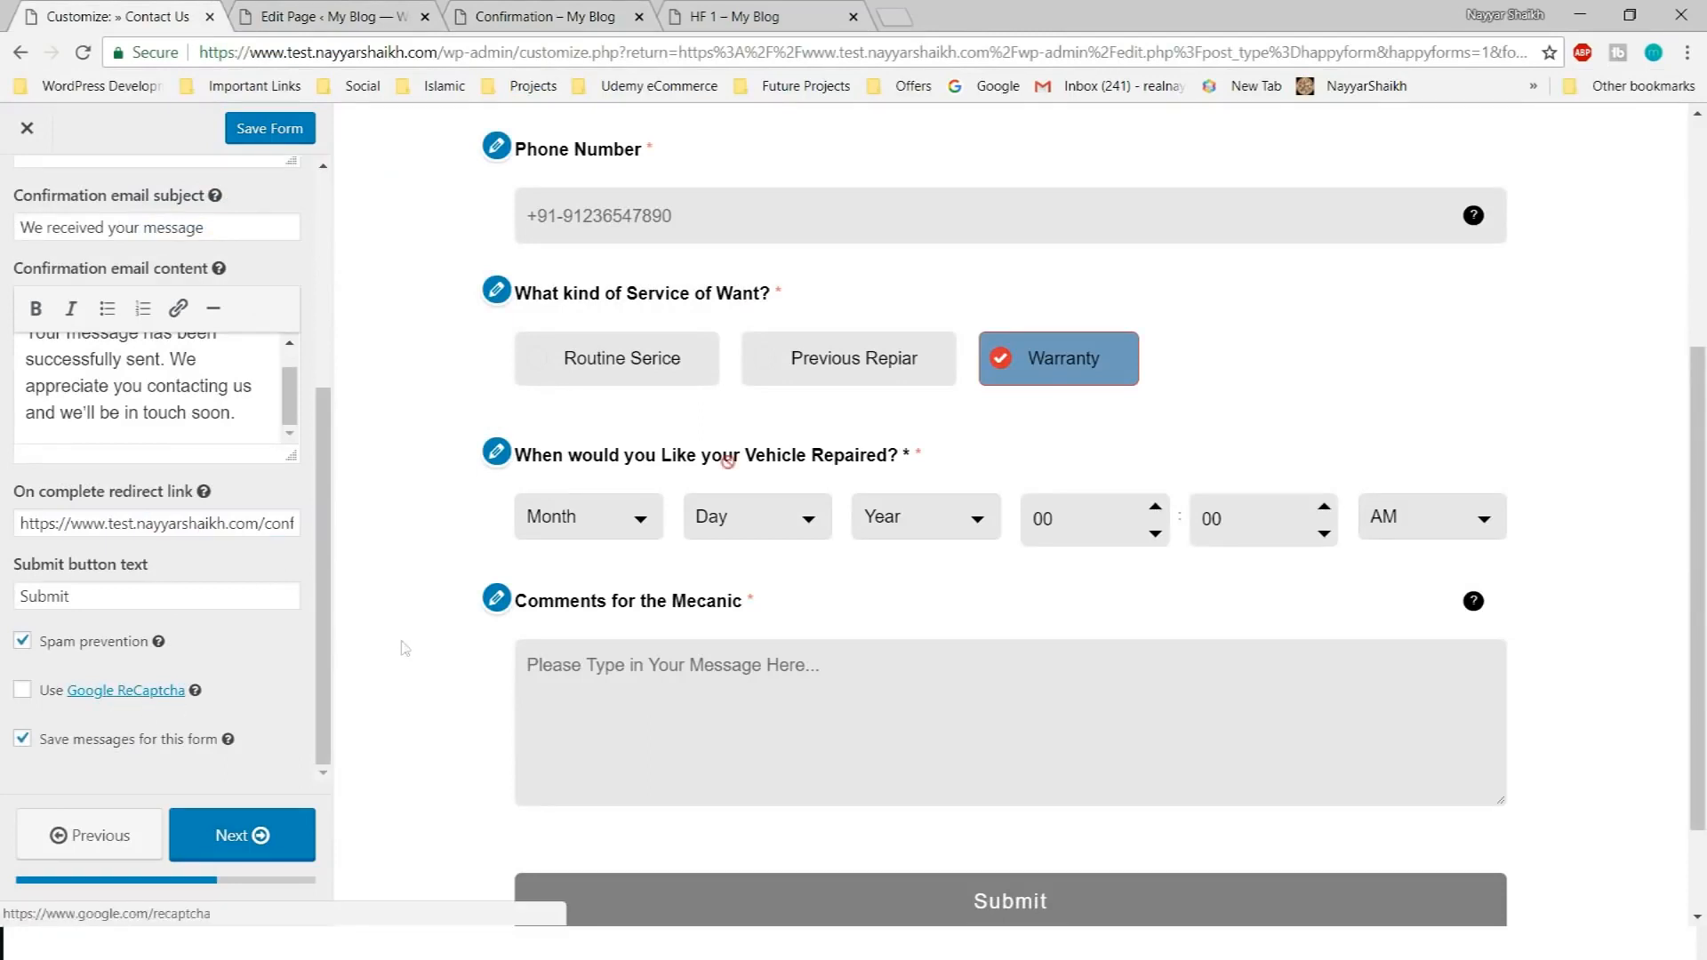
right_click(150, 691)
click(214, 696)
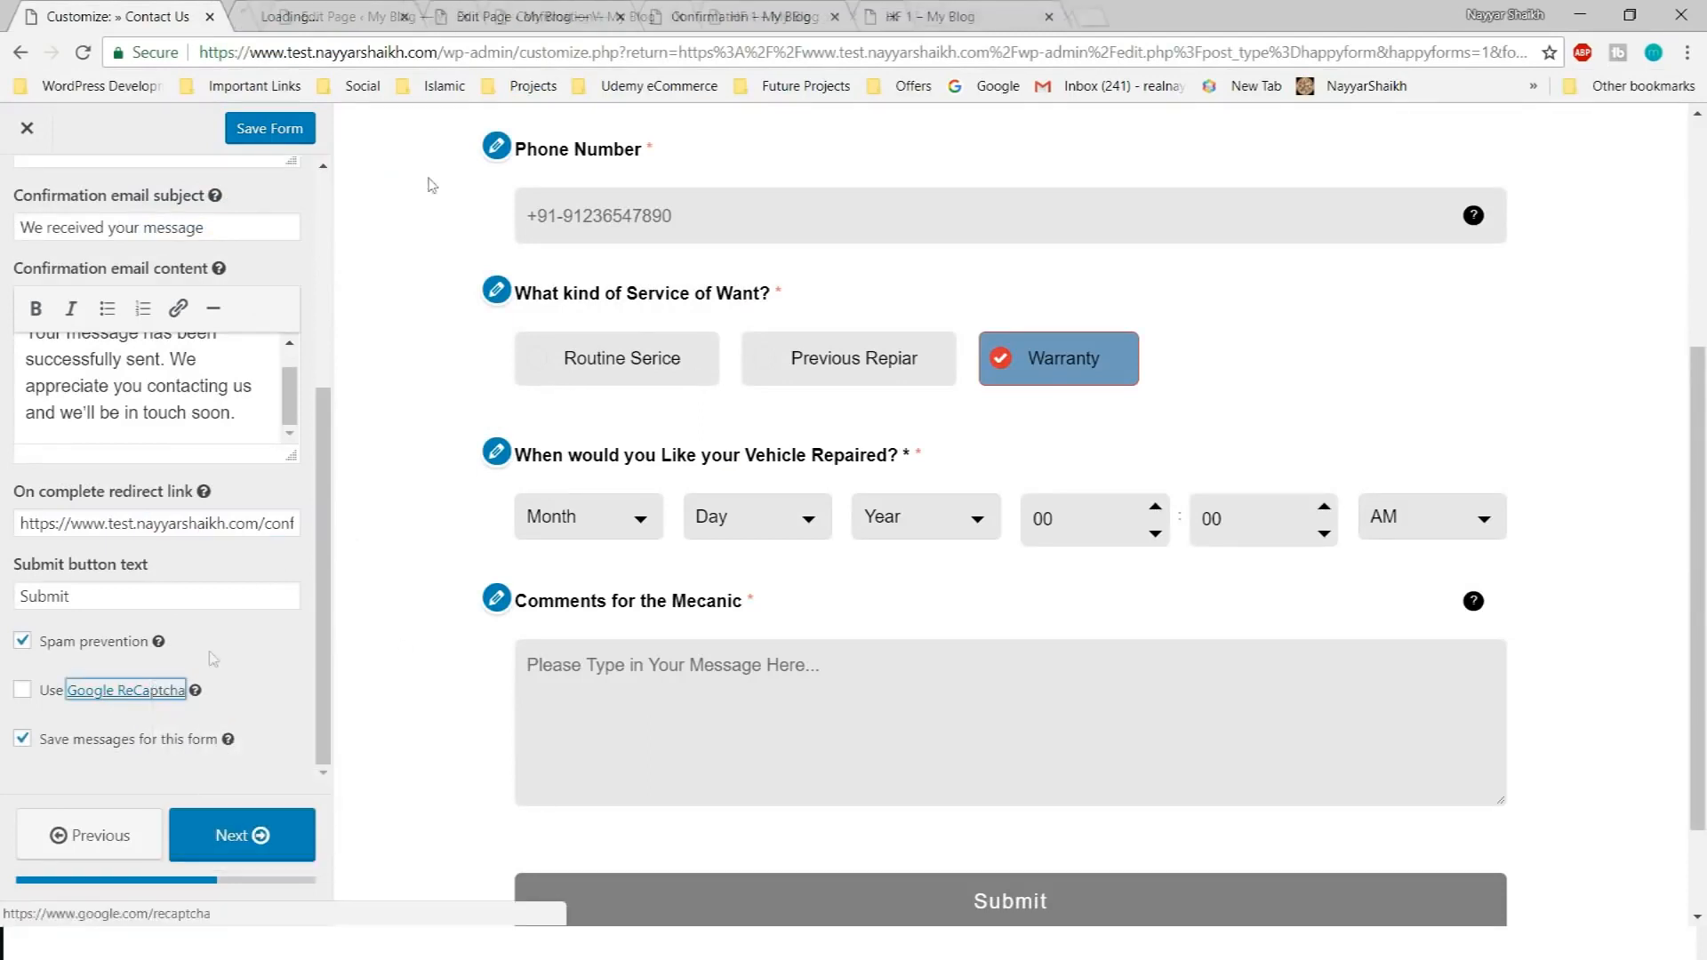
Open the reCAPTCHA admin console and review the existing test.nayyarshaikh.com site's keys
click(305, 11)
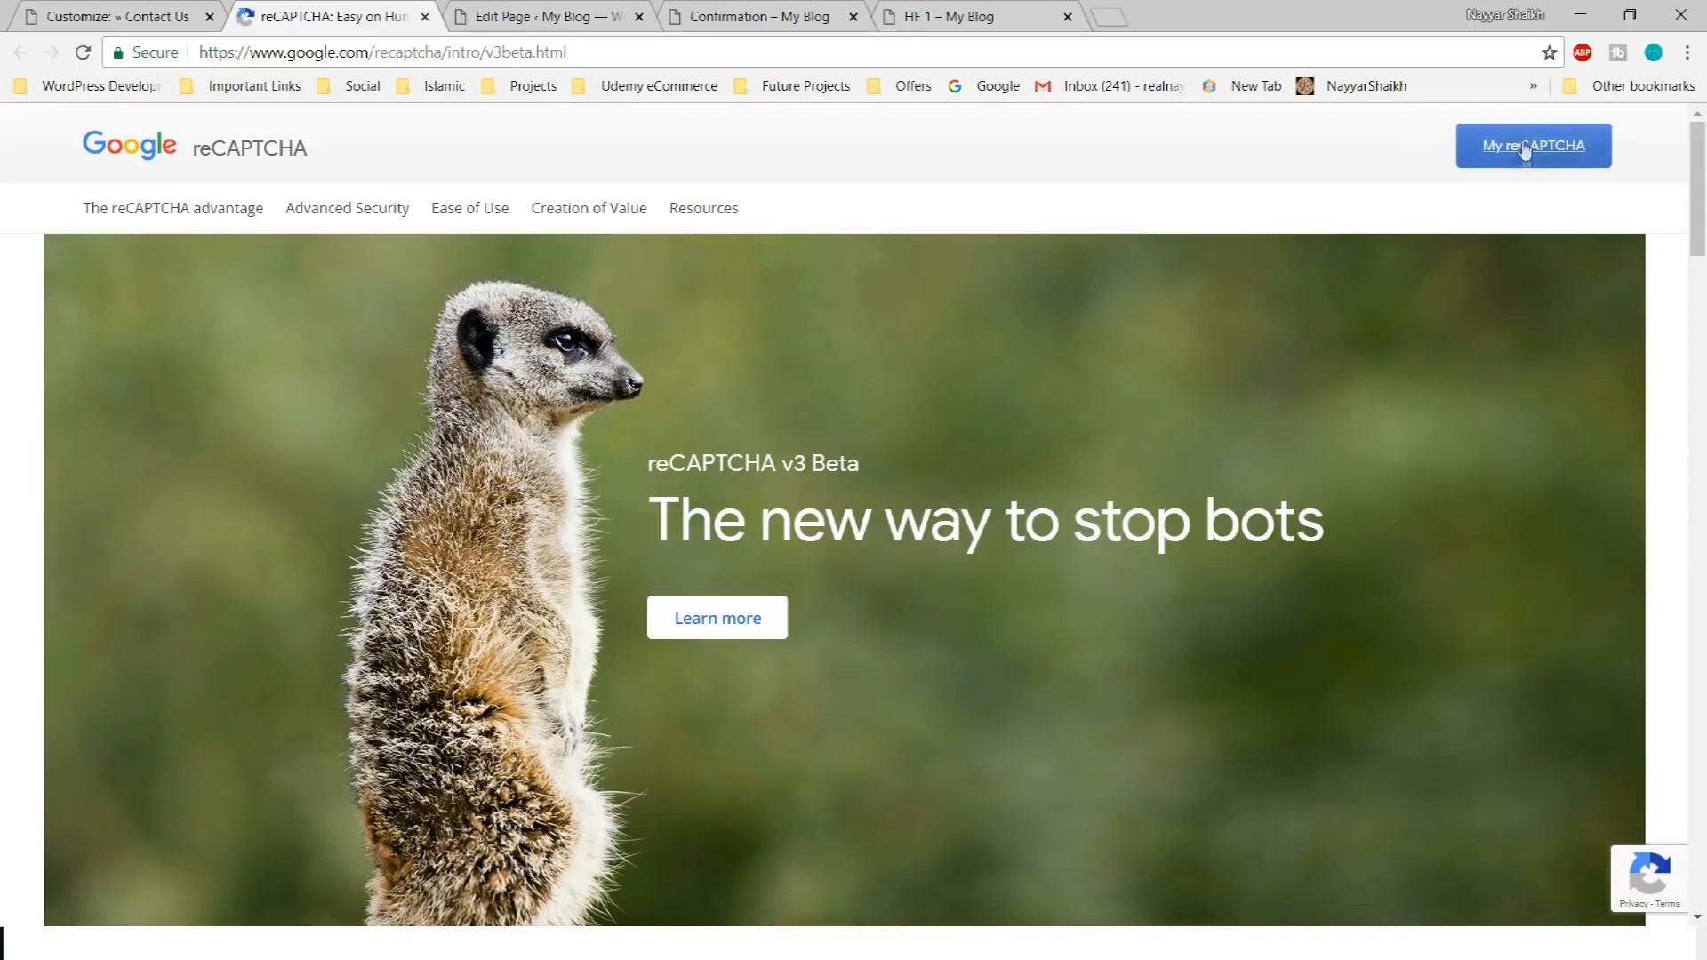
click(1524, 158)
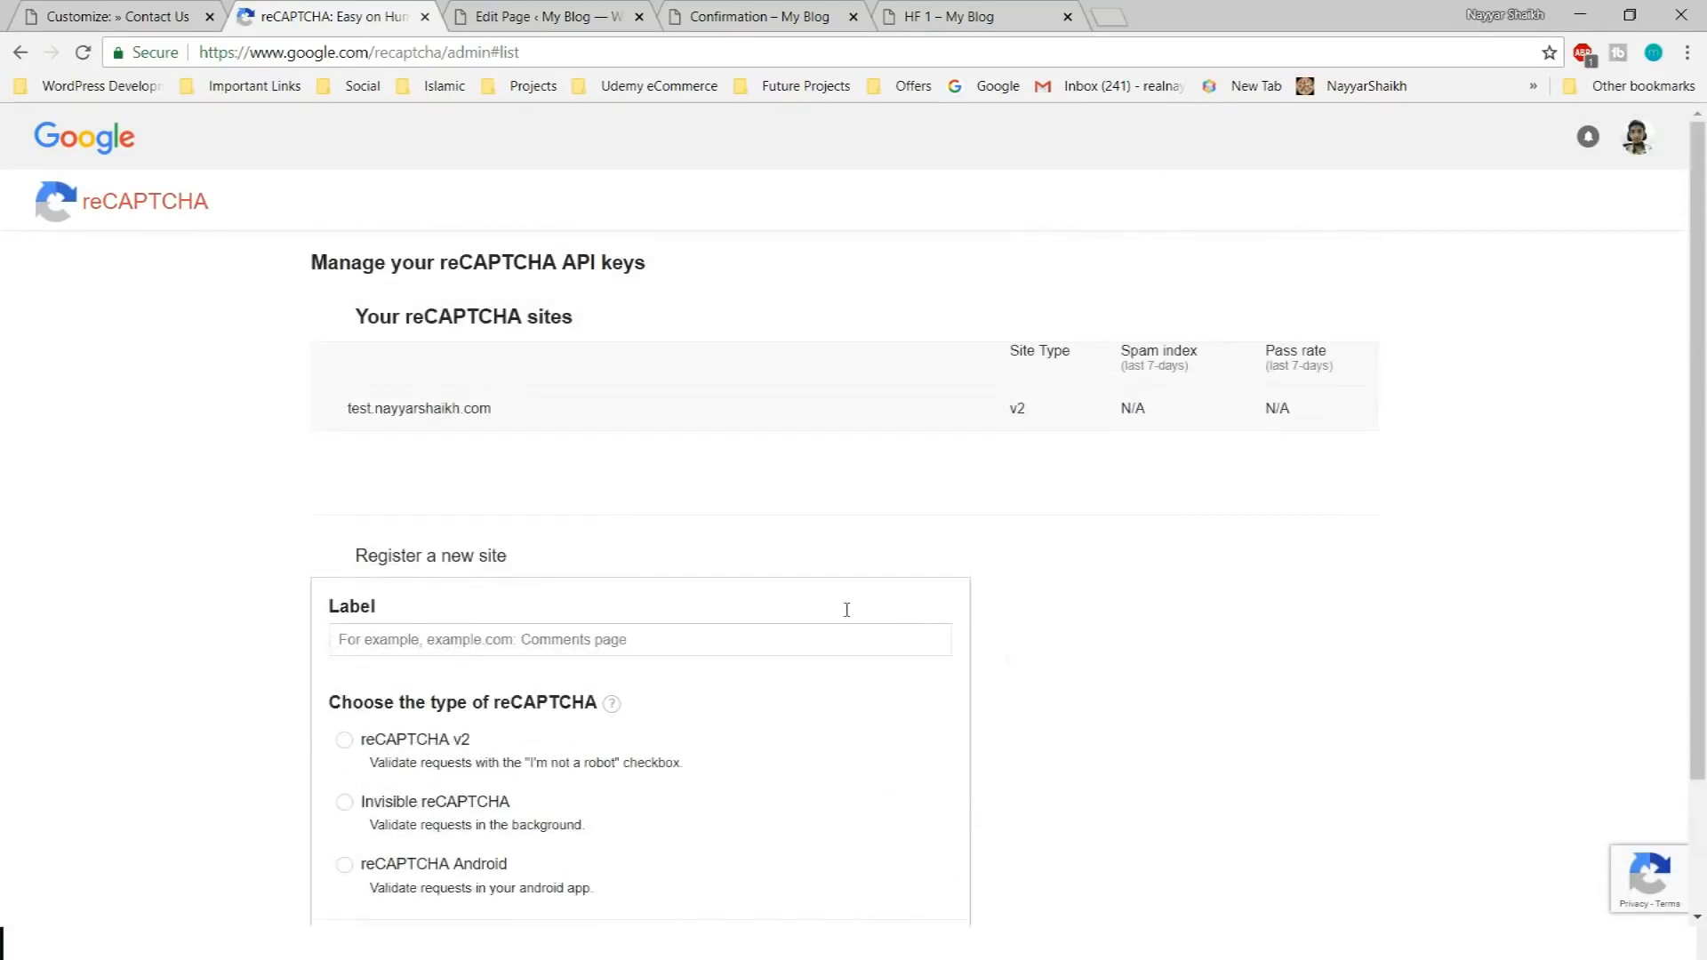
key(ctrl+1)
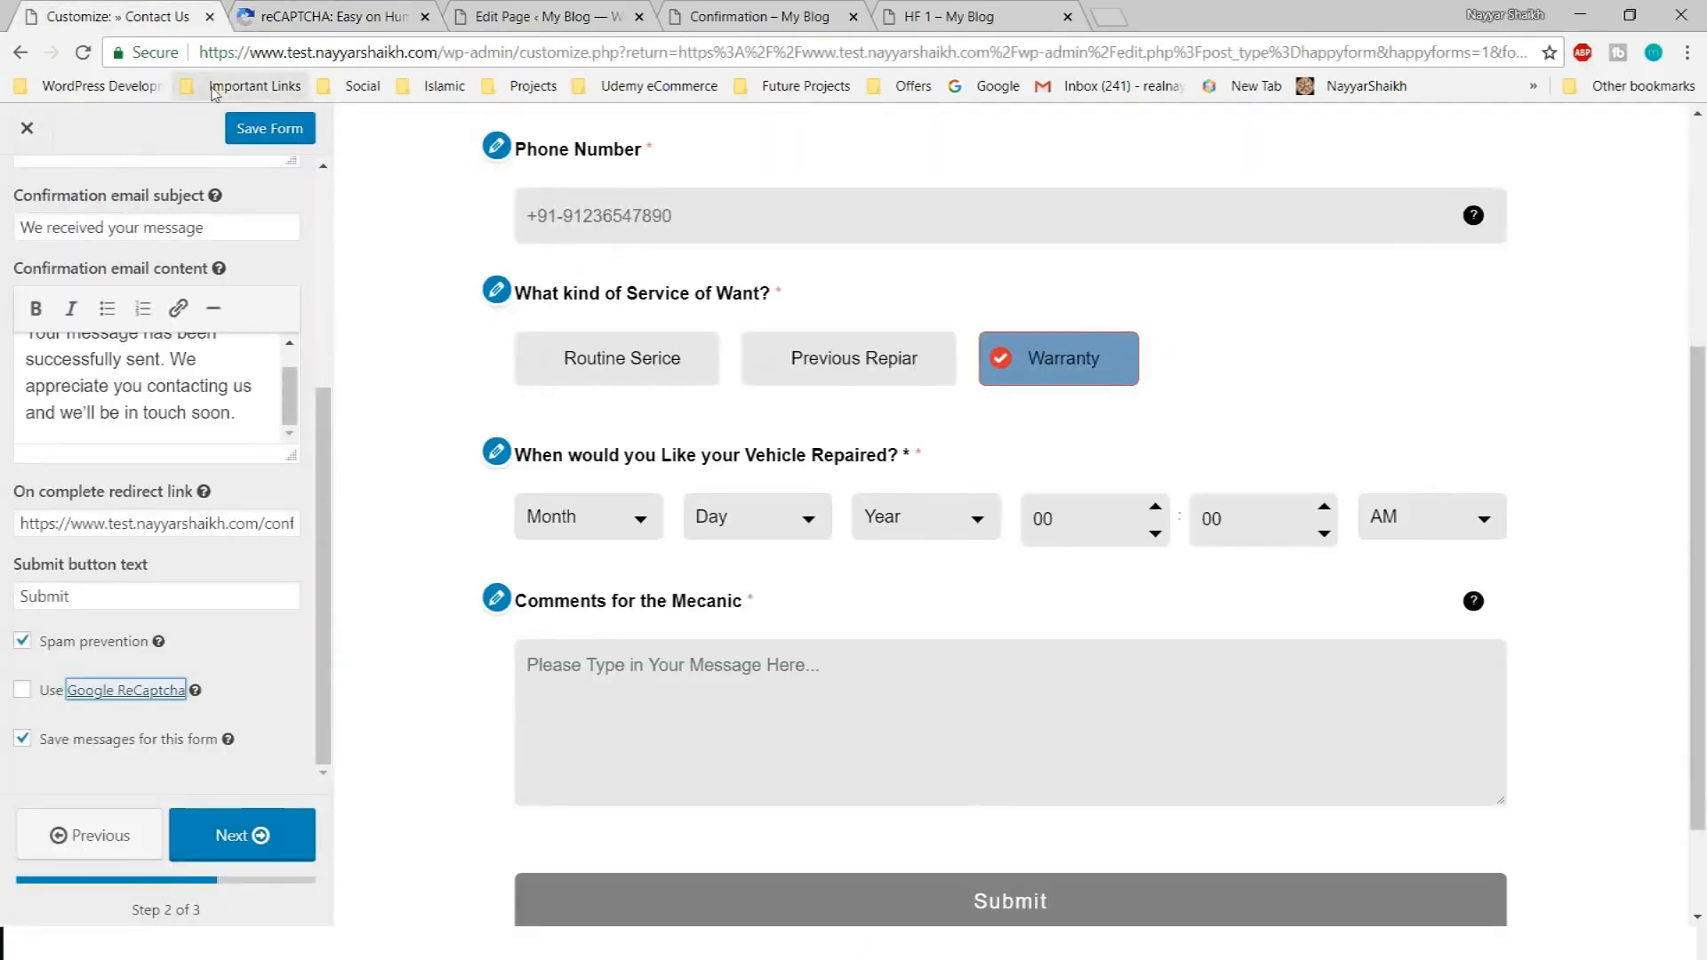
click(325, 9)
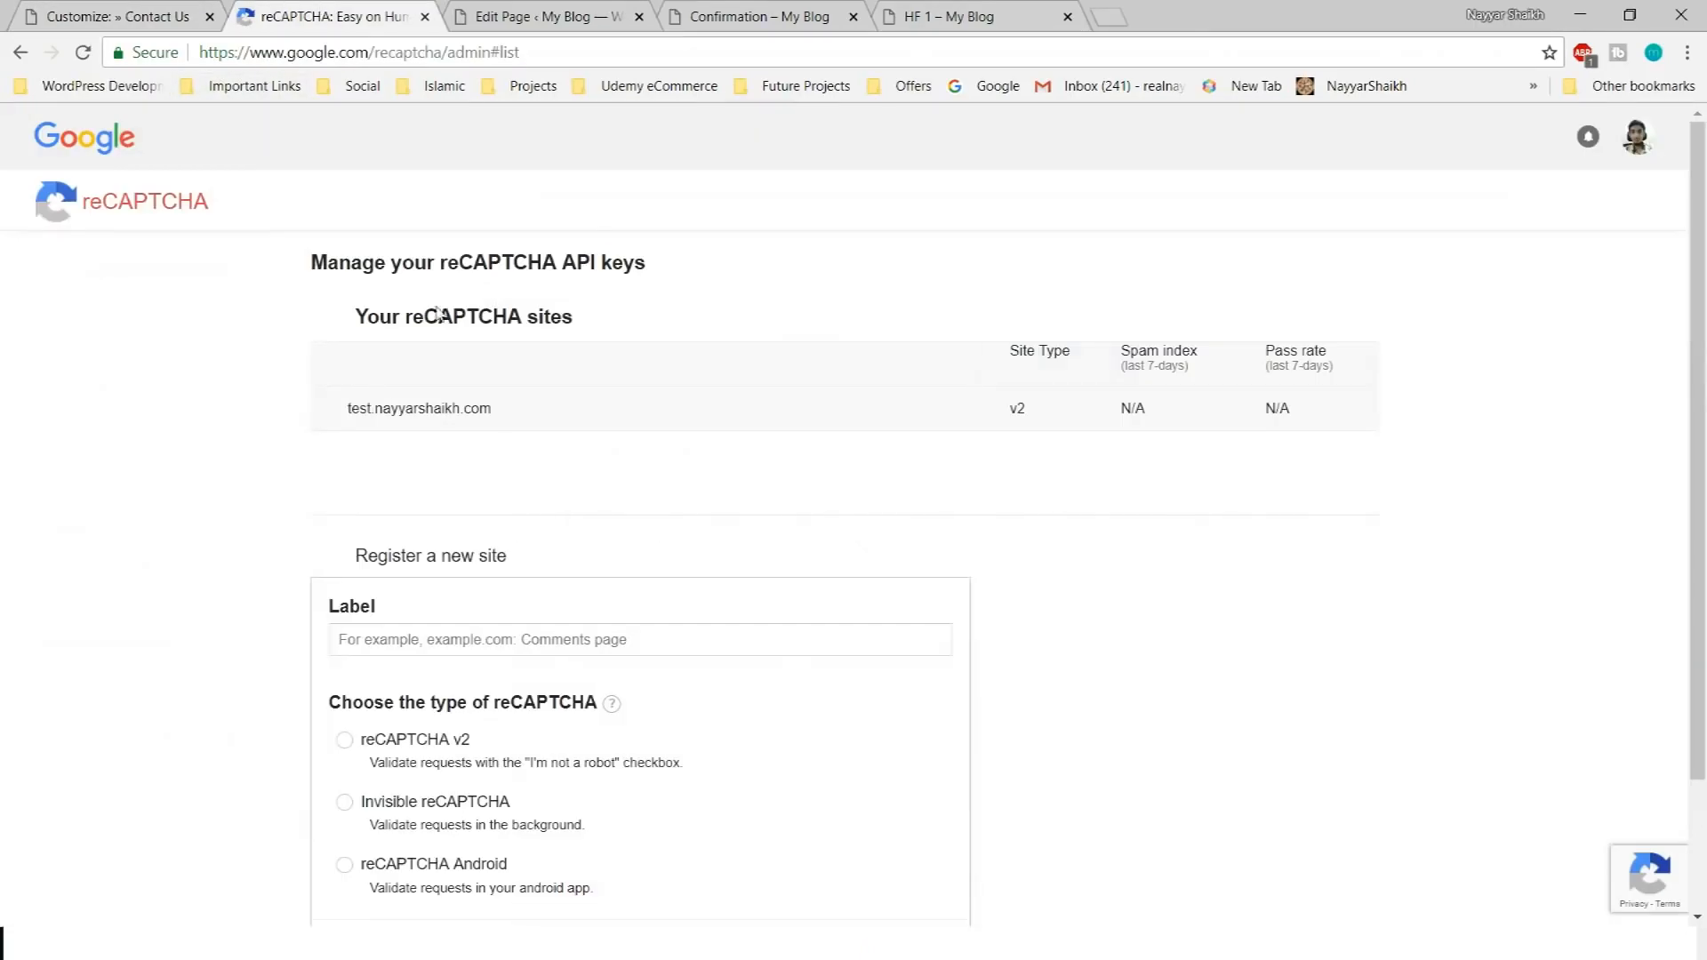
drag(346, 421, 461, 423)
click(489, 425)
click(495, 432)
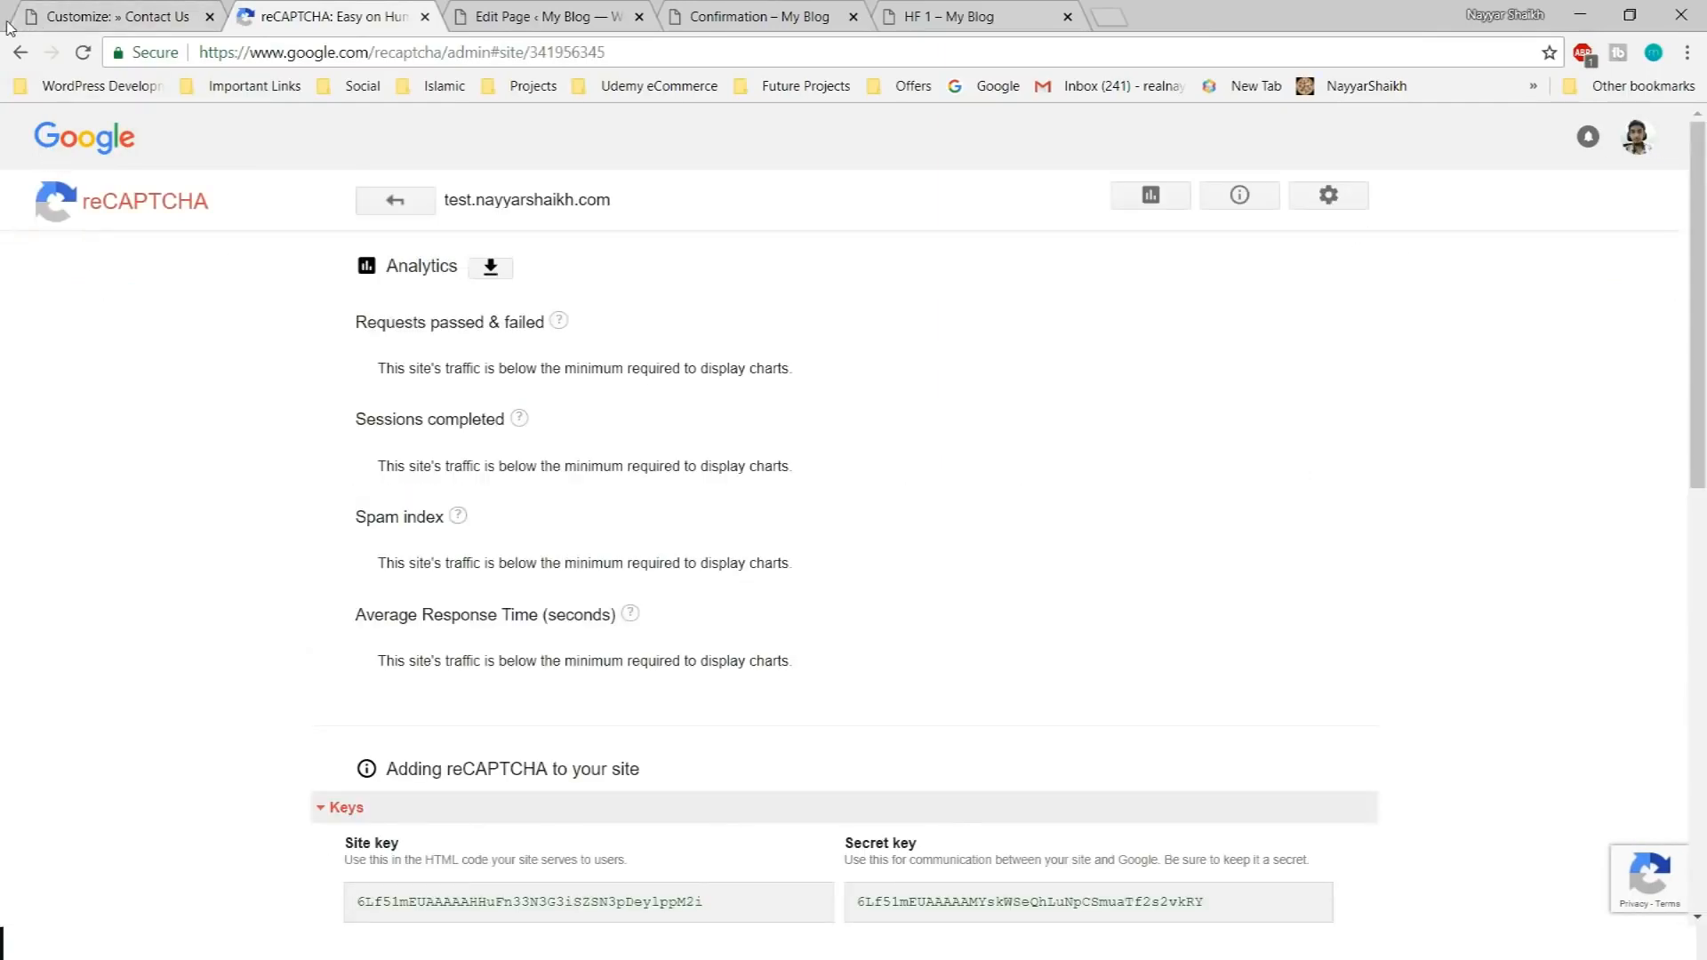
click(19, 51)
scroll(1011, 600, down, 2)
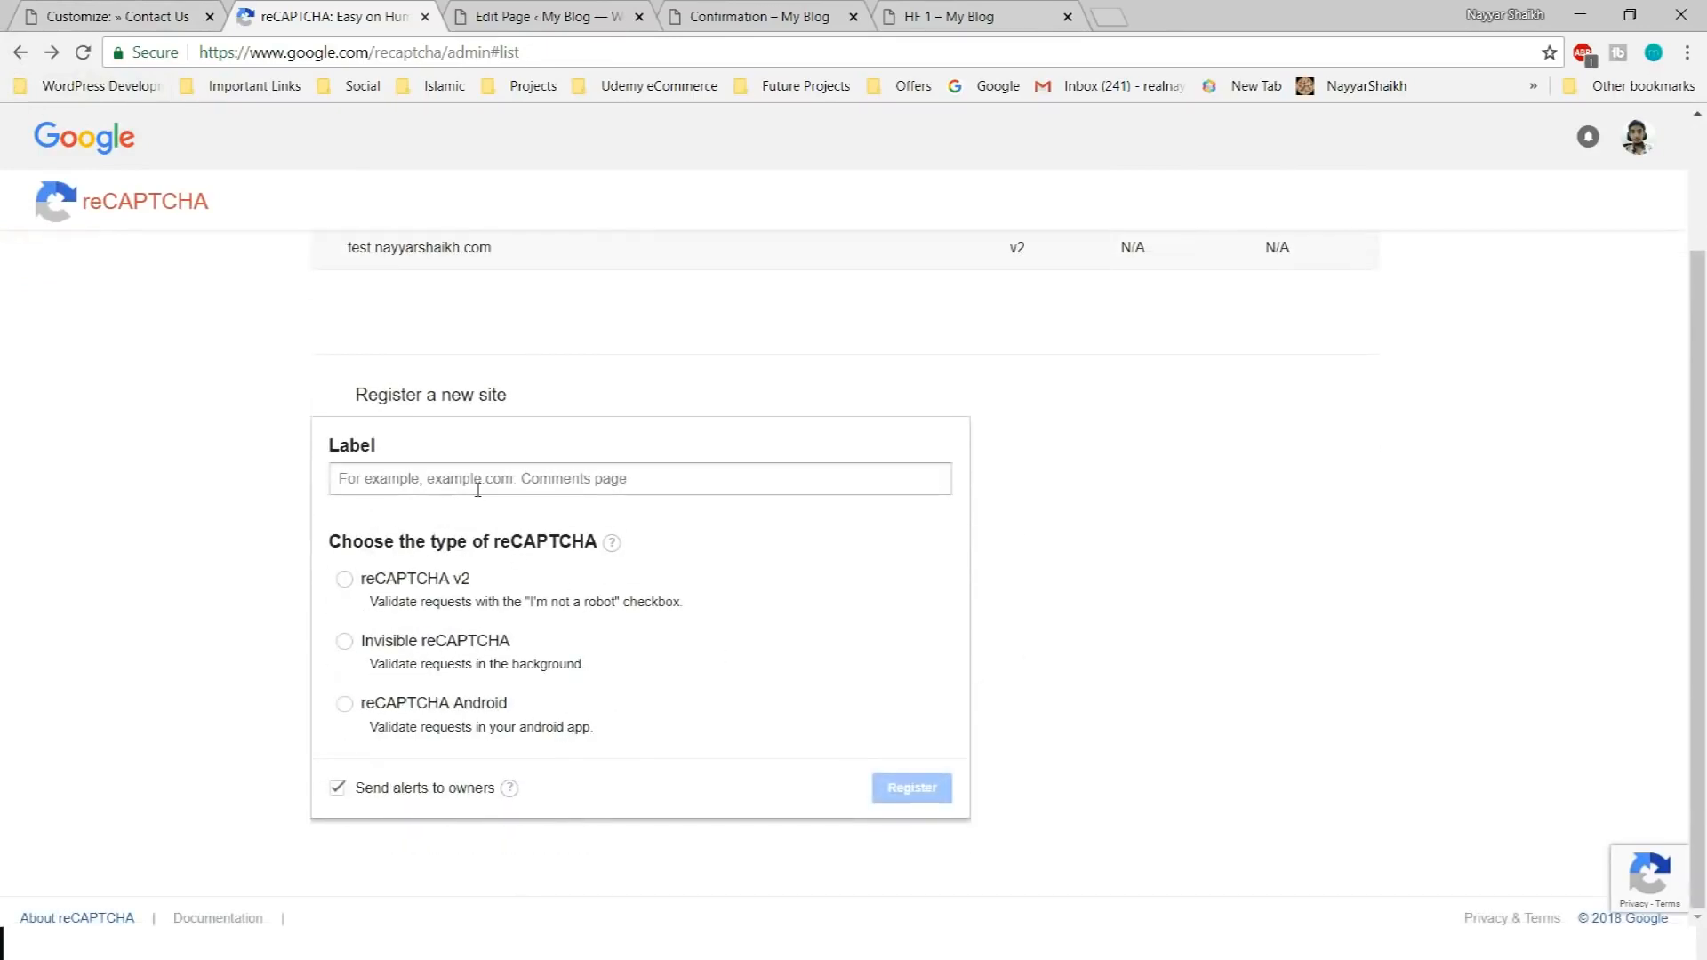
click(574, 480)
click(171, 25)
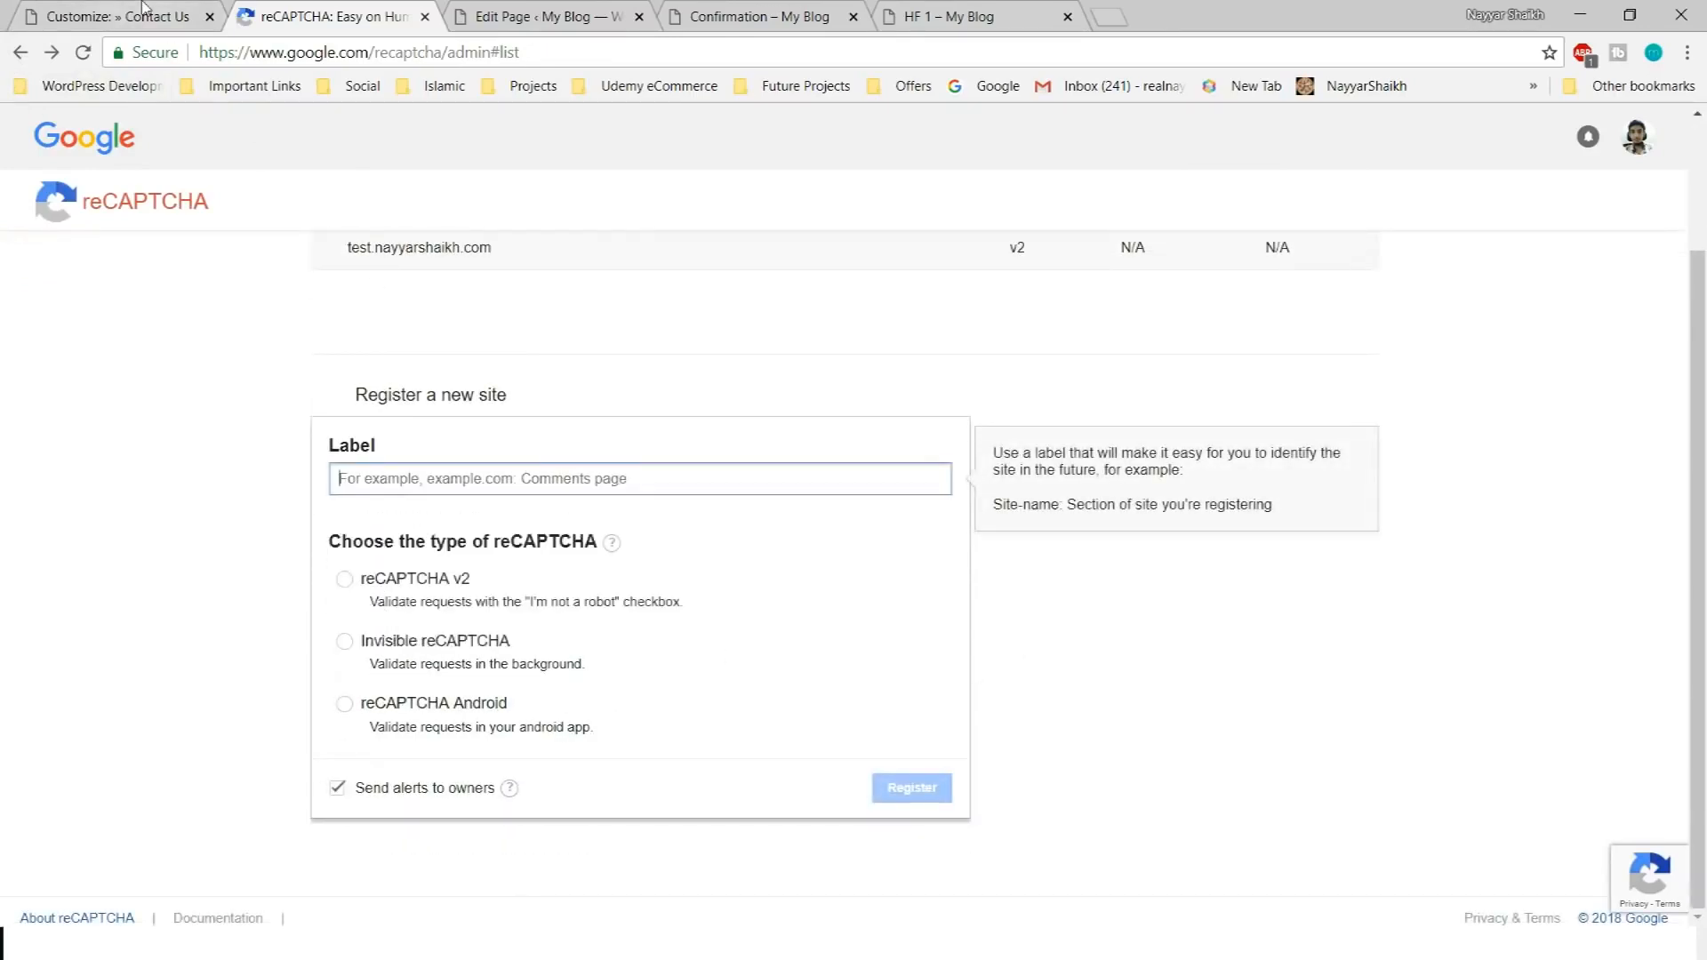
click(224, 51)
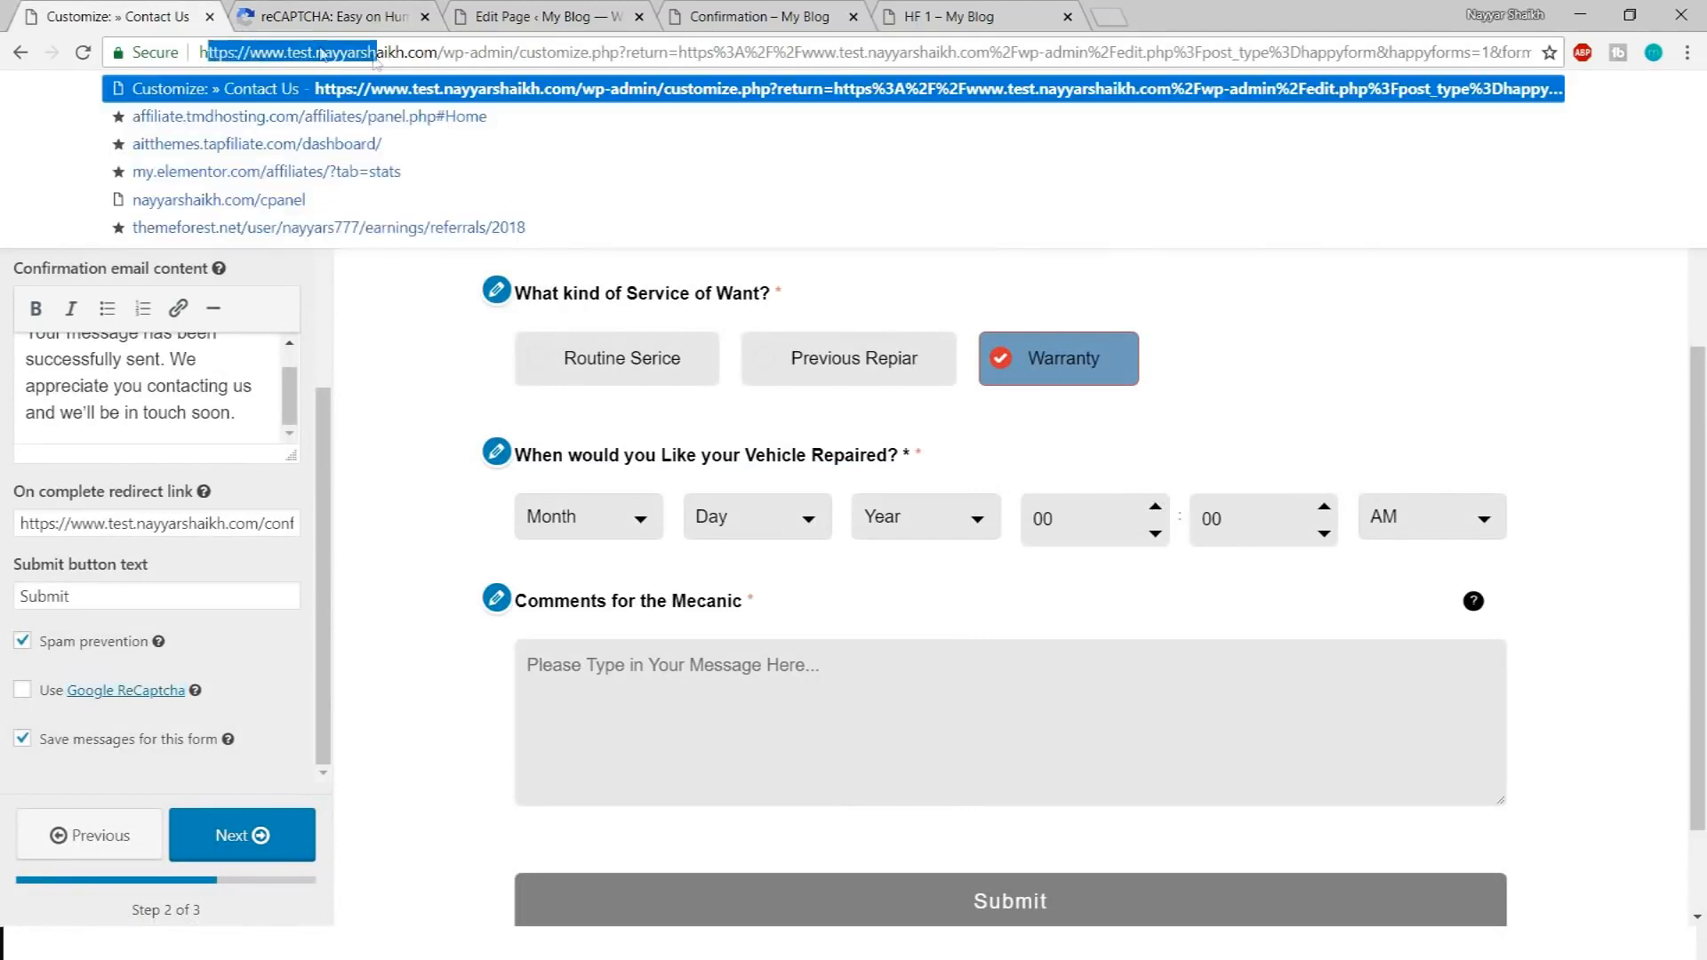
drag(201, 51, 445, 52)
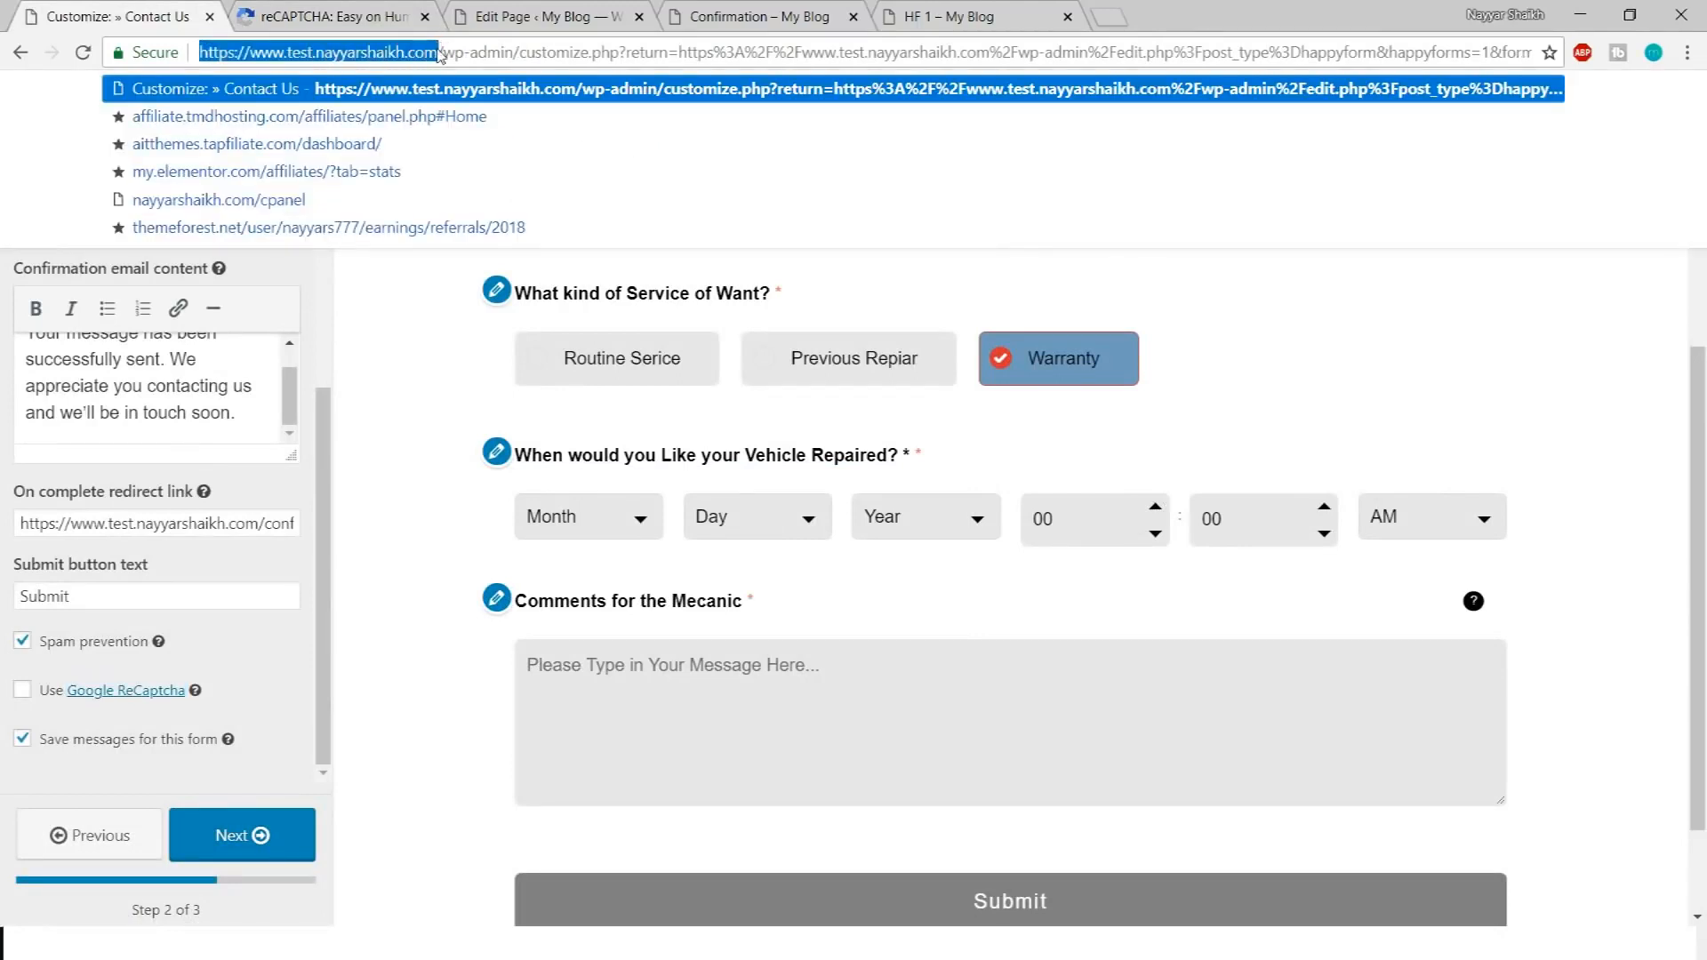
click(534, 16)
click(725, 11)
click(1106, 12)
click(1038, 10)
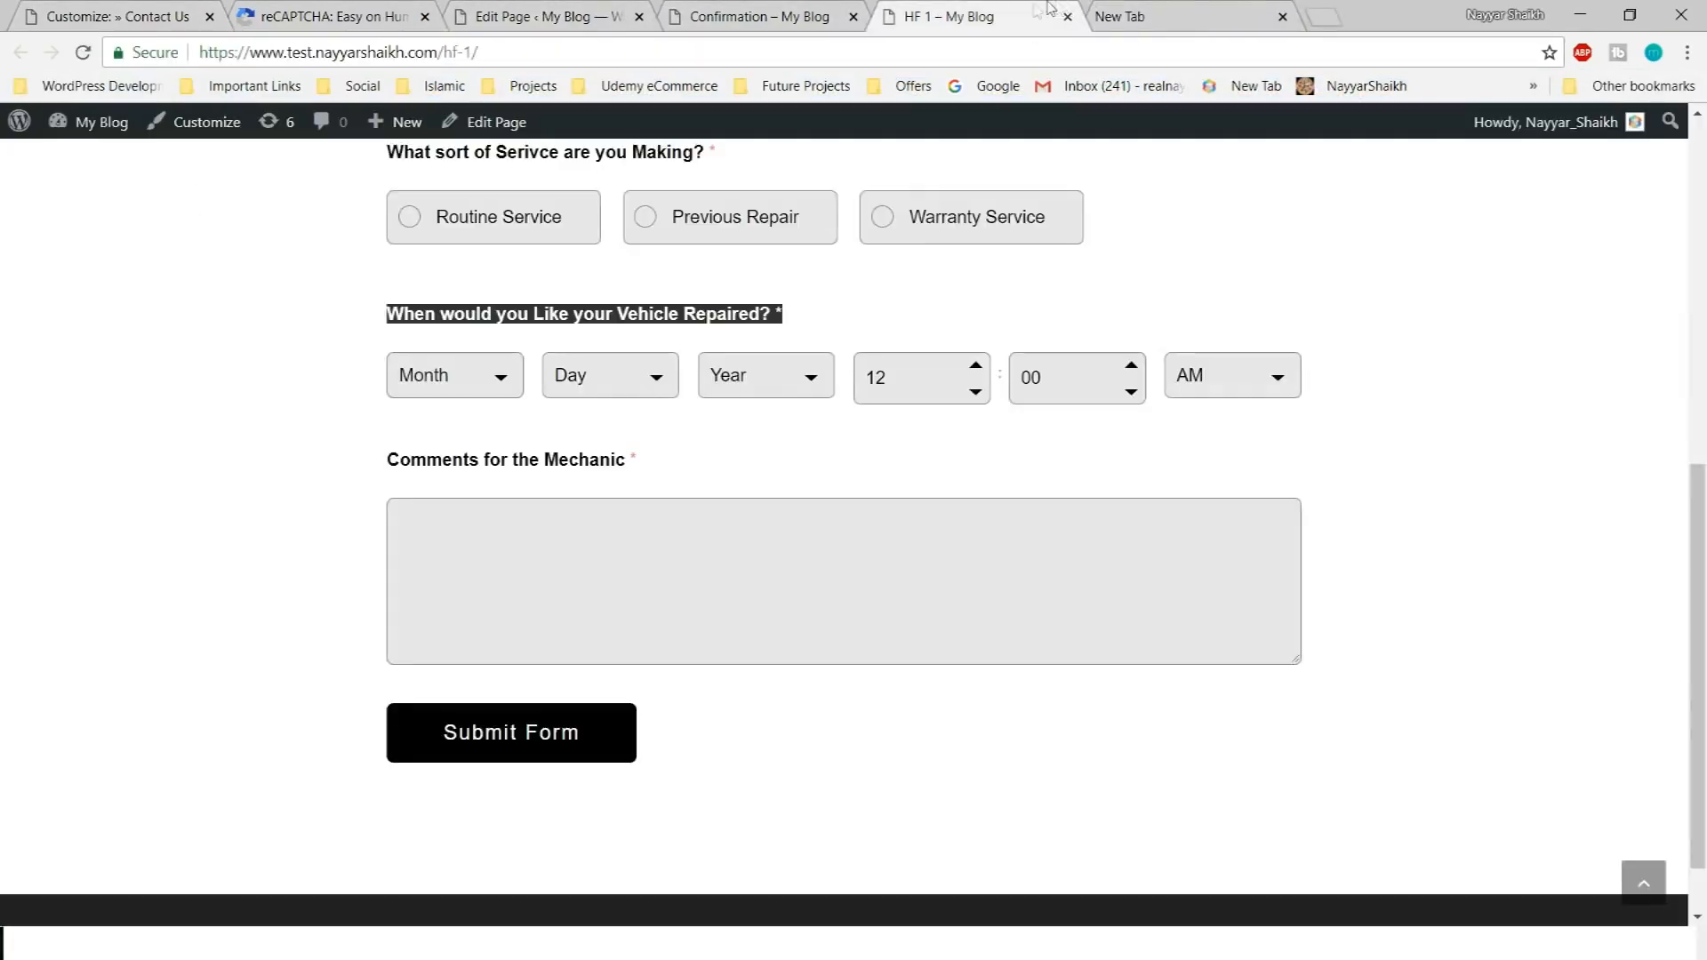
click(346, 14)
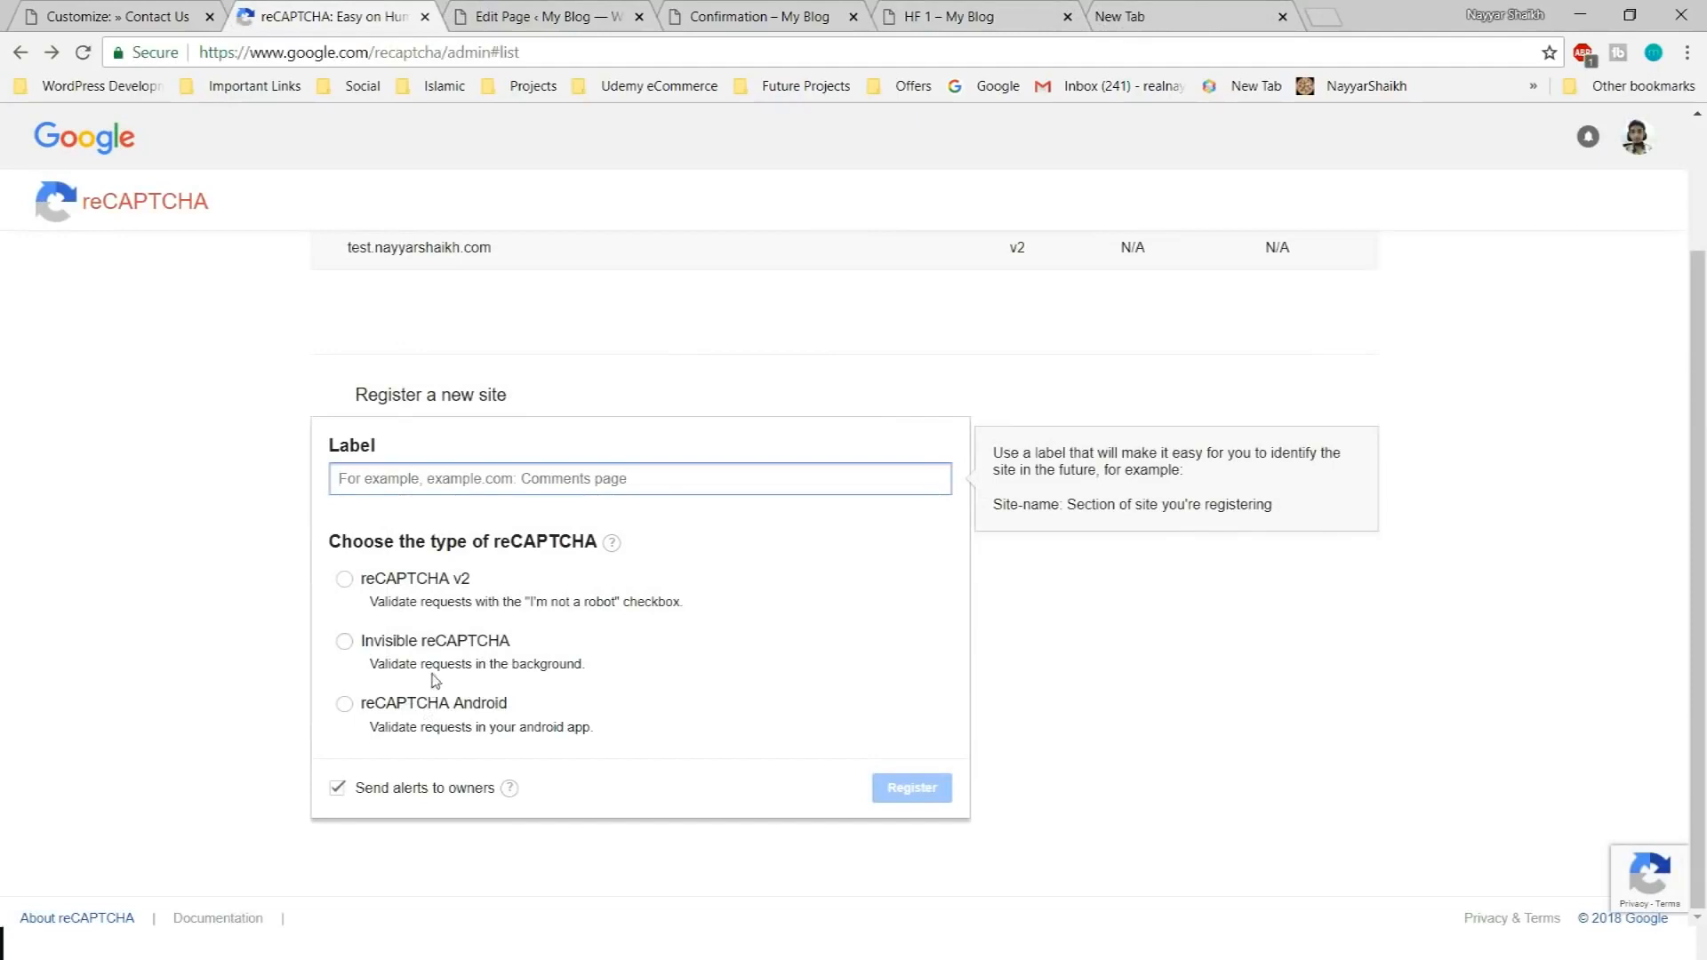
Choose reCAPTCHA v2 and label the new site test.nayyarshaikh.com
scroll(440, 697, up, 1)
click(404, 692)
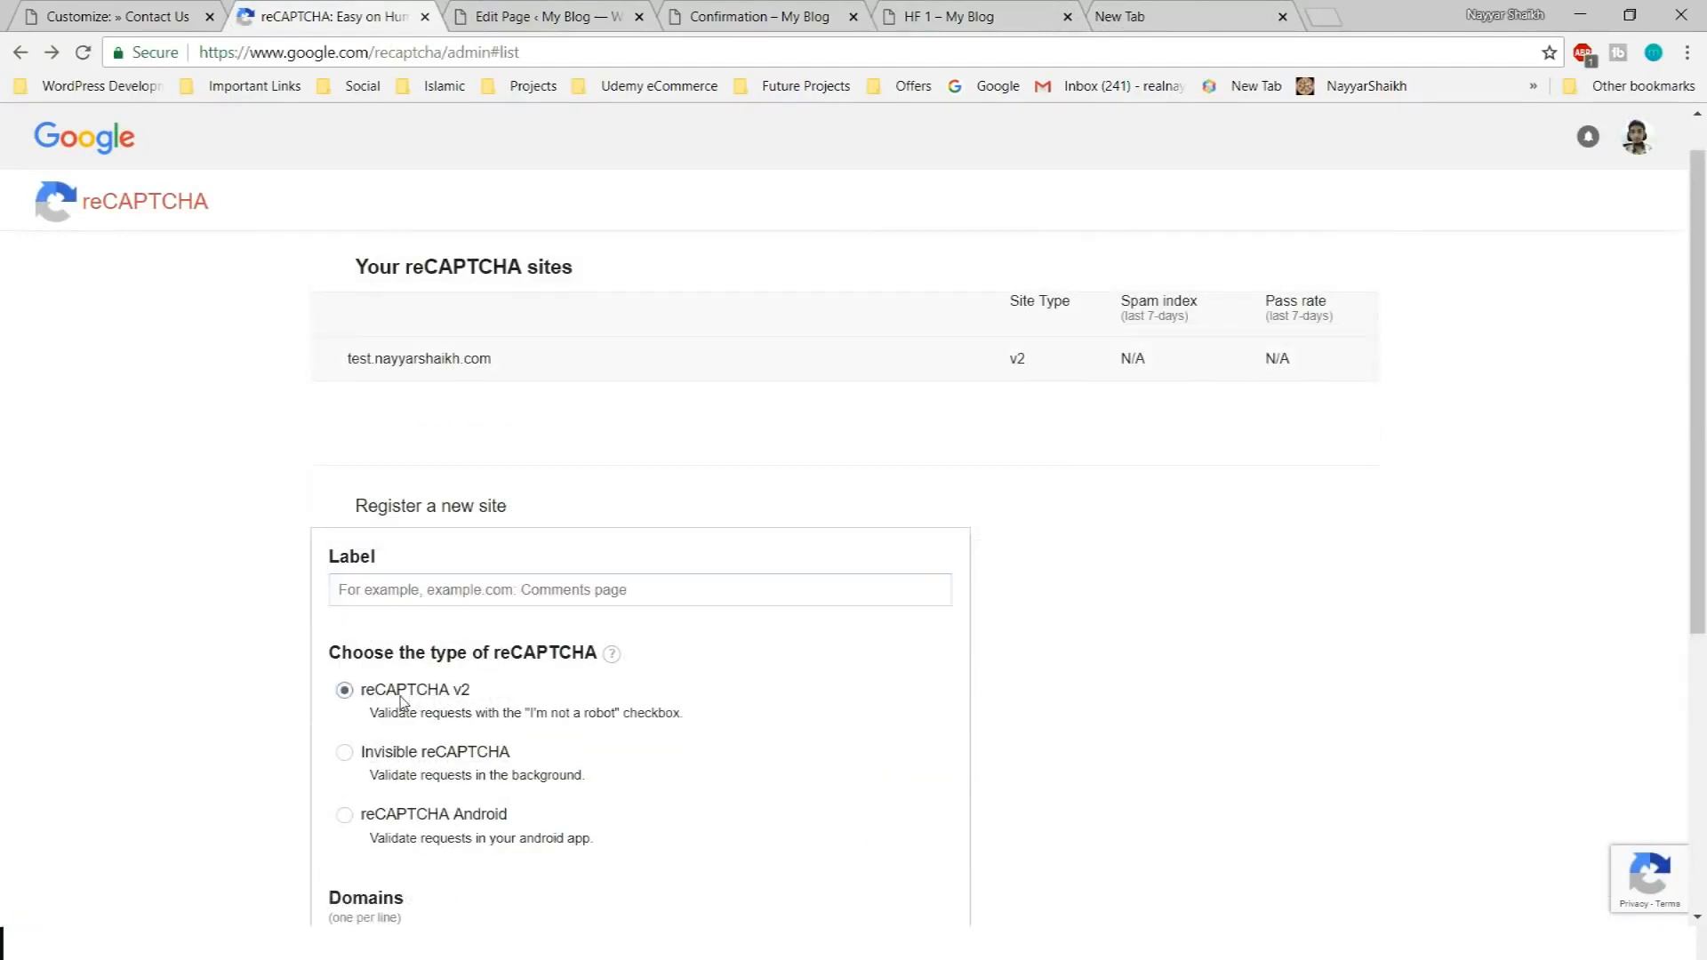
scroll(612, 702, down, 1)
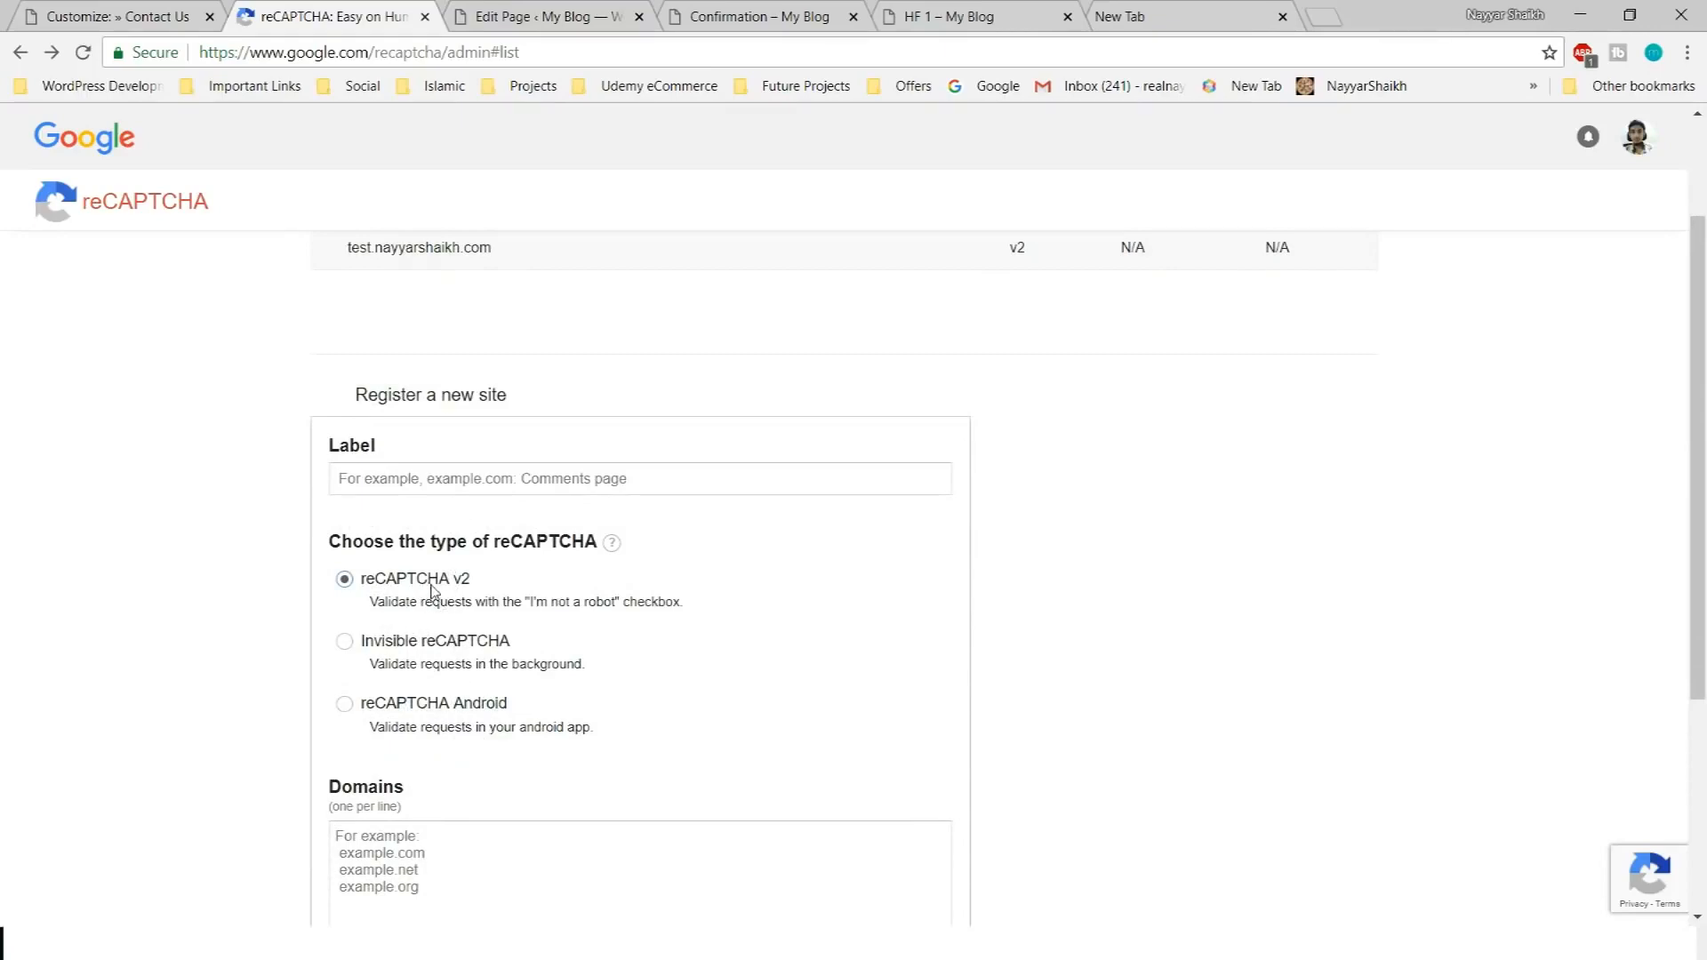
scroll(449, 605, down, 2)
scroll(526, 561, up, 1)
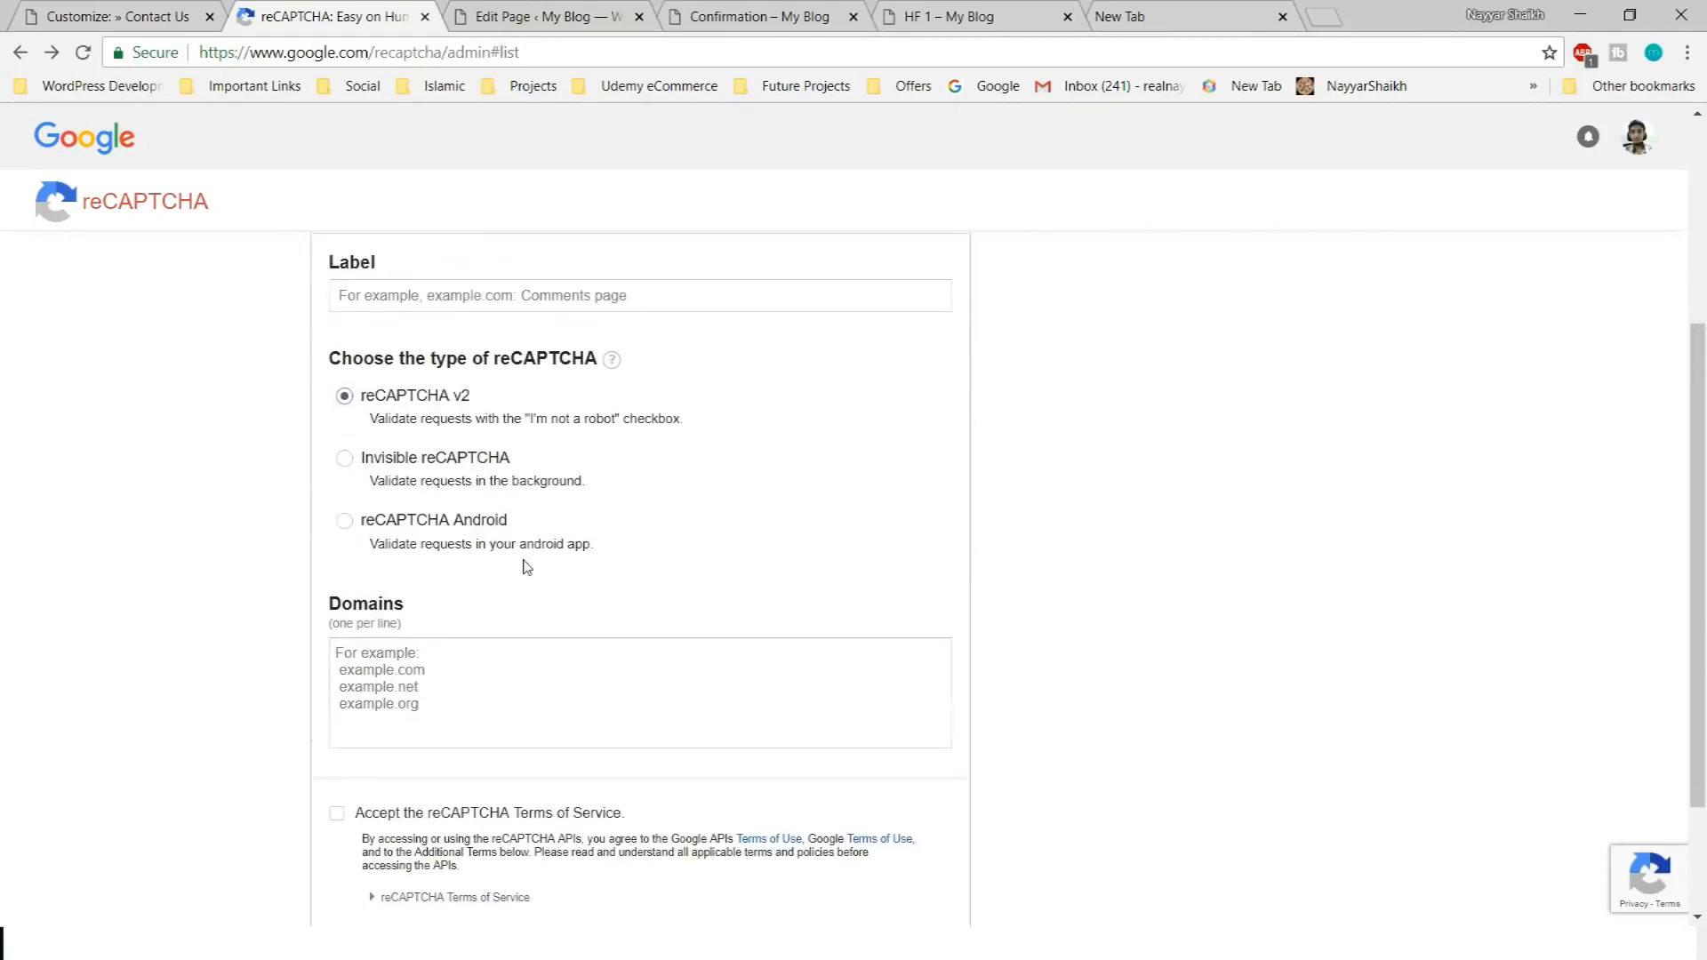
click(546, 375)
click(547, 382)
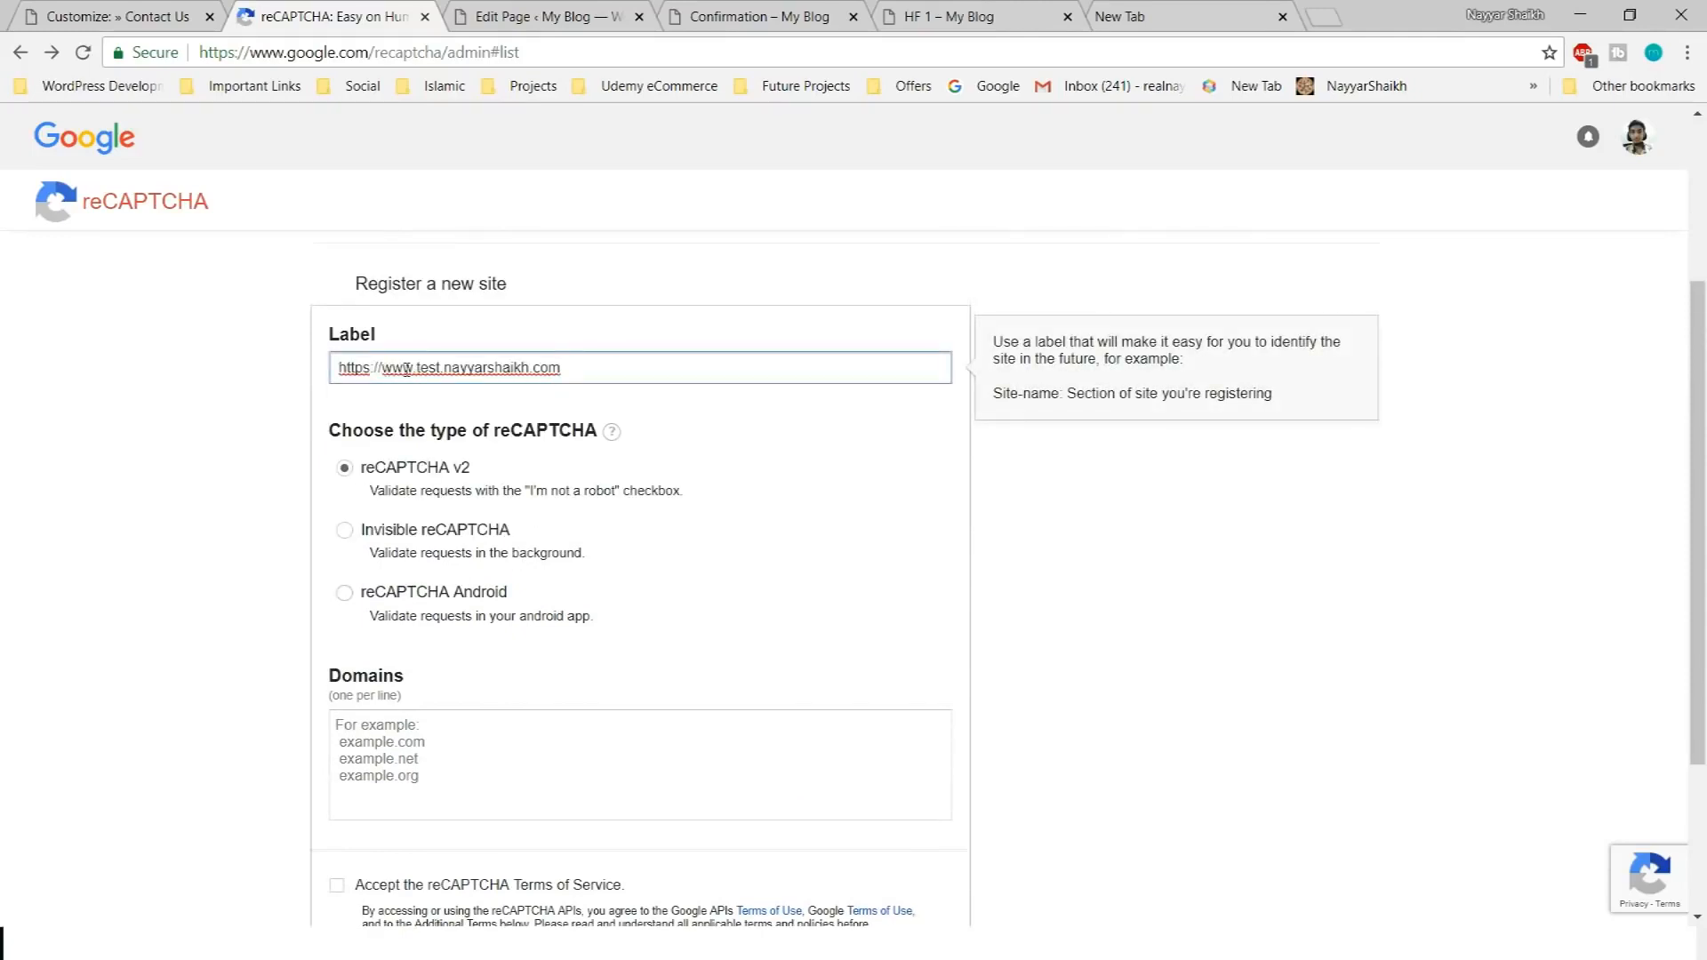
drag(417, 369, 135, 408)
key(BackSpace)
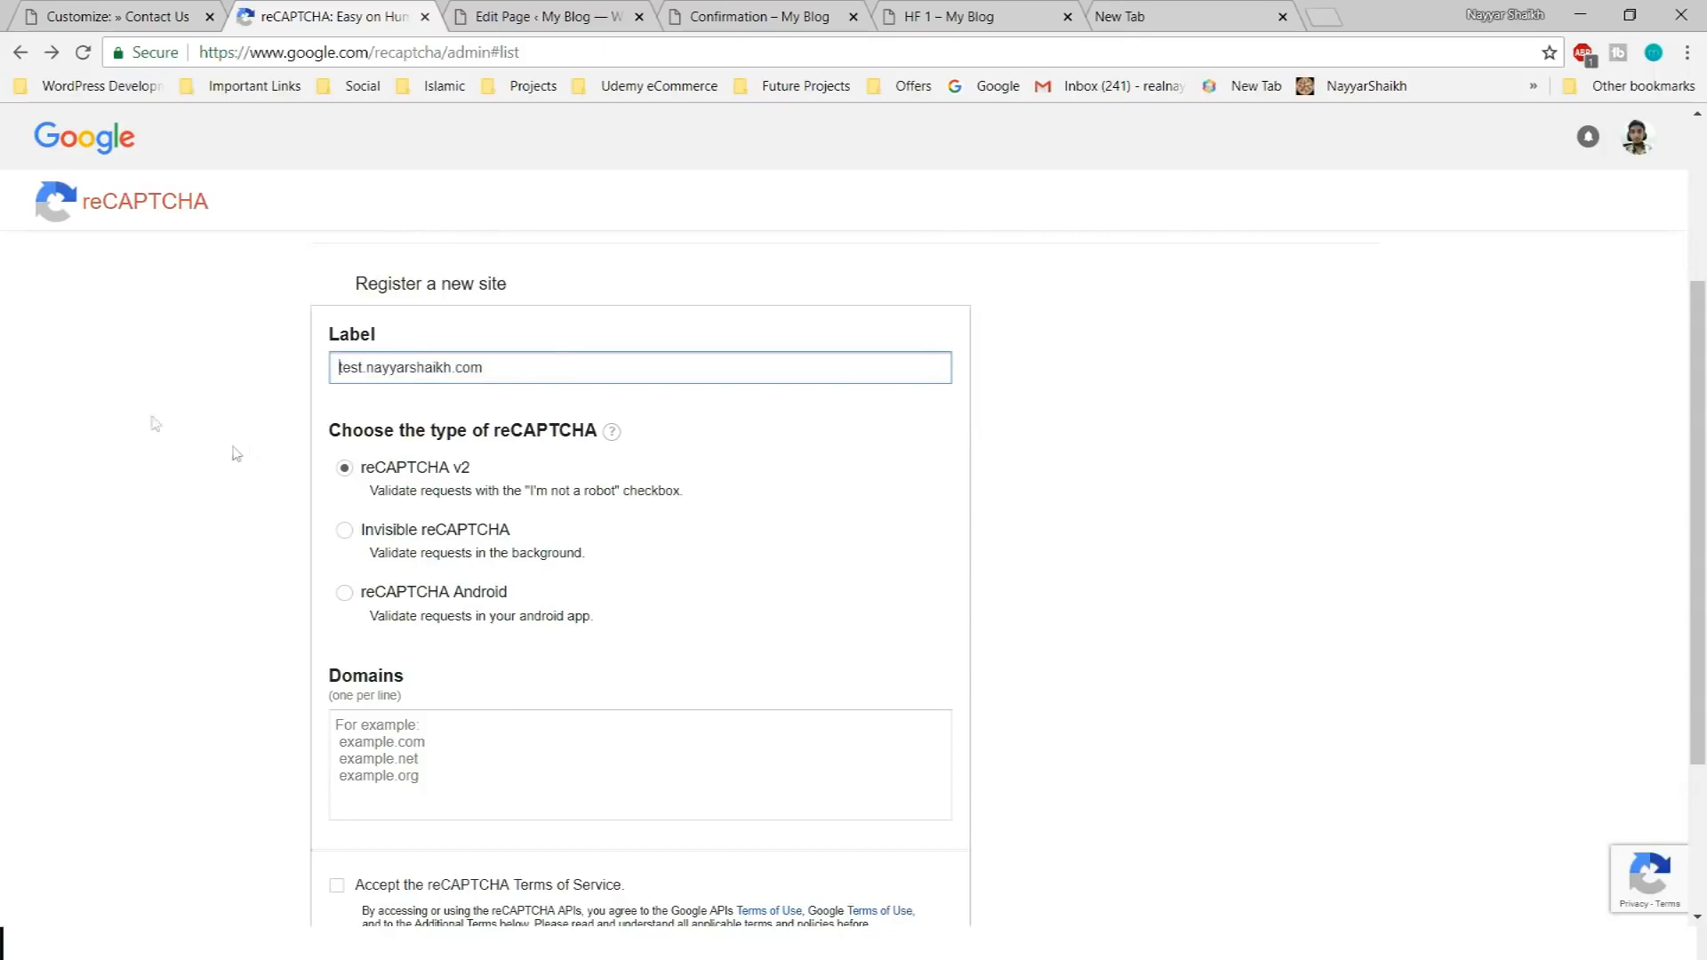
key(ctrl+a)
key(ctrl+c)
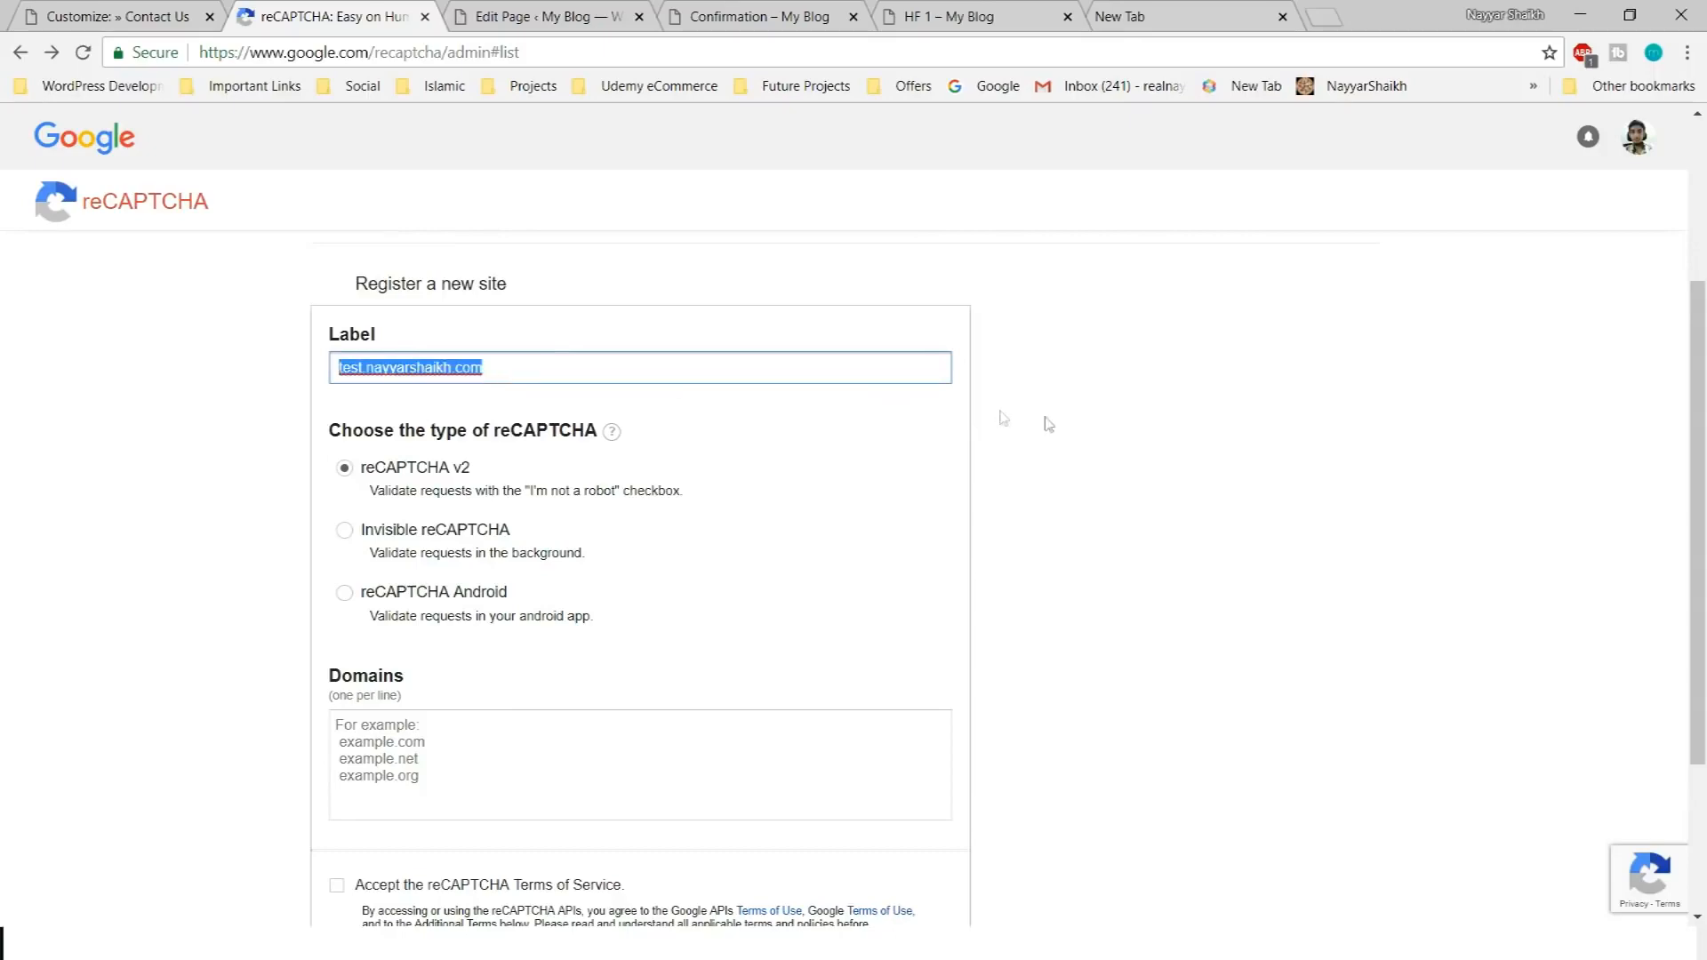
Add test.nayyarshaikh.com as the domain, accept the Terms of Service, and register
click(1200, 474)
scroll(1202, 534, down, 3)
click(629, 481)
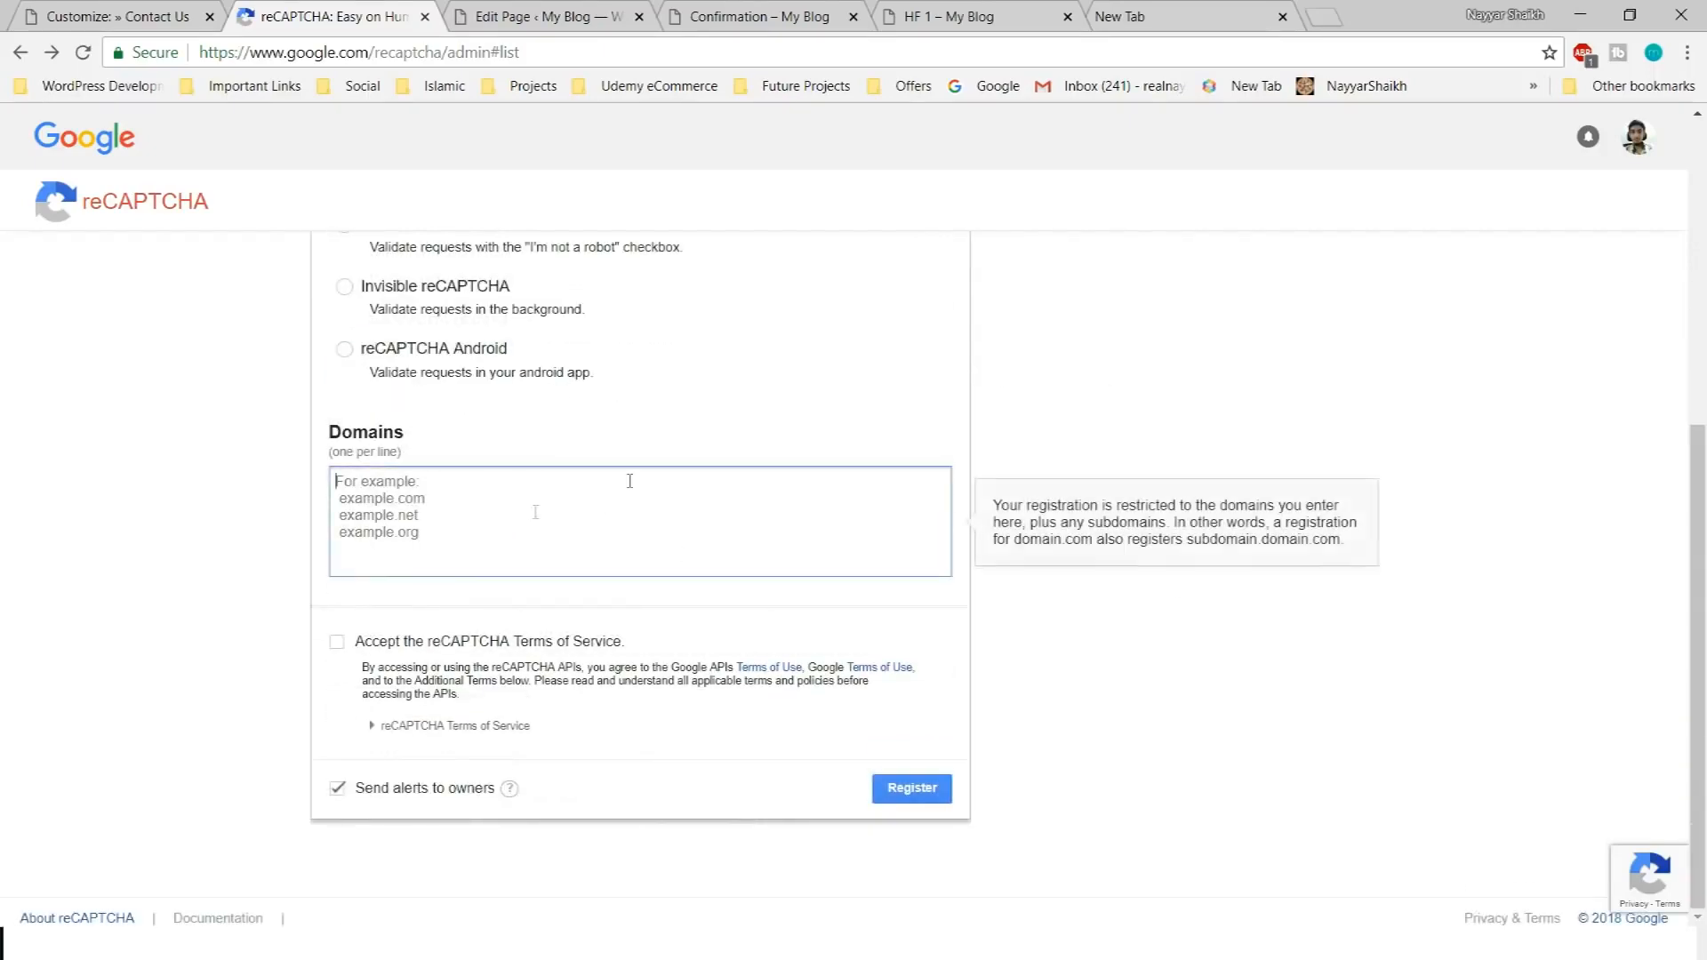
key(ctrl+v)
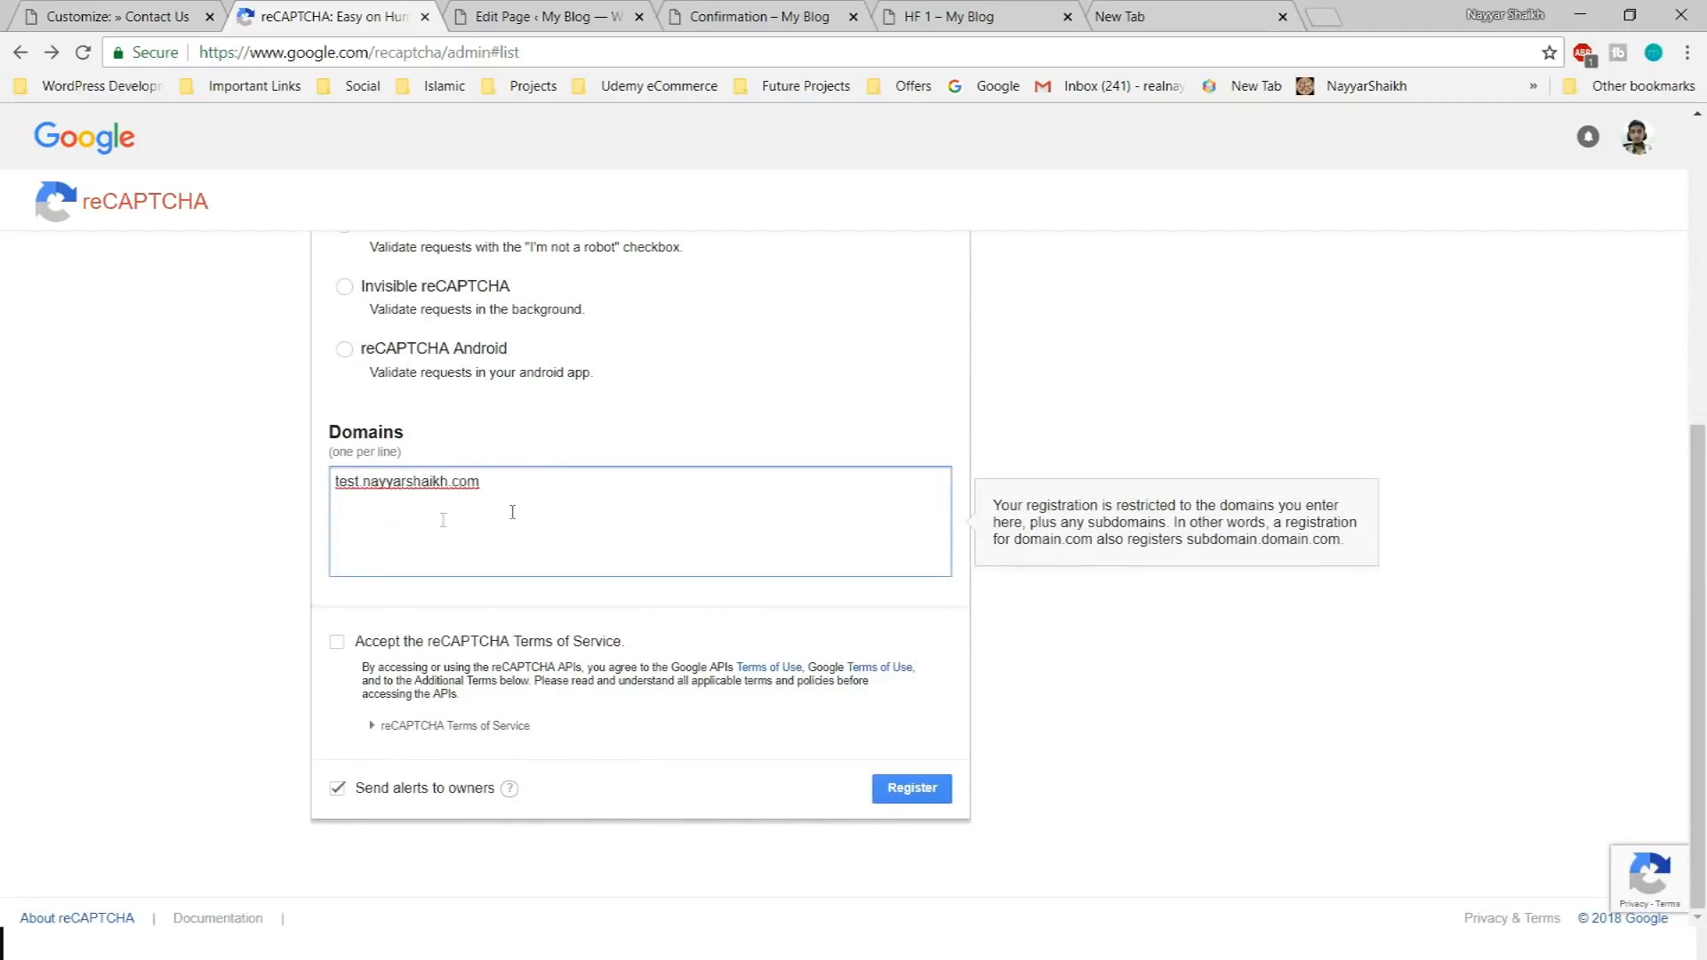
click(341, 645)
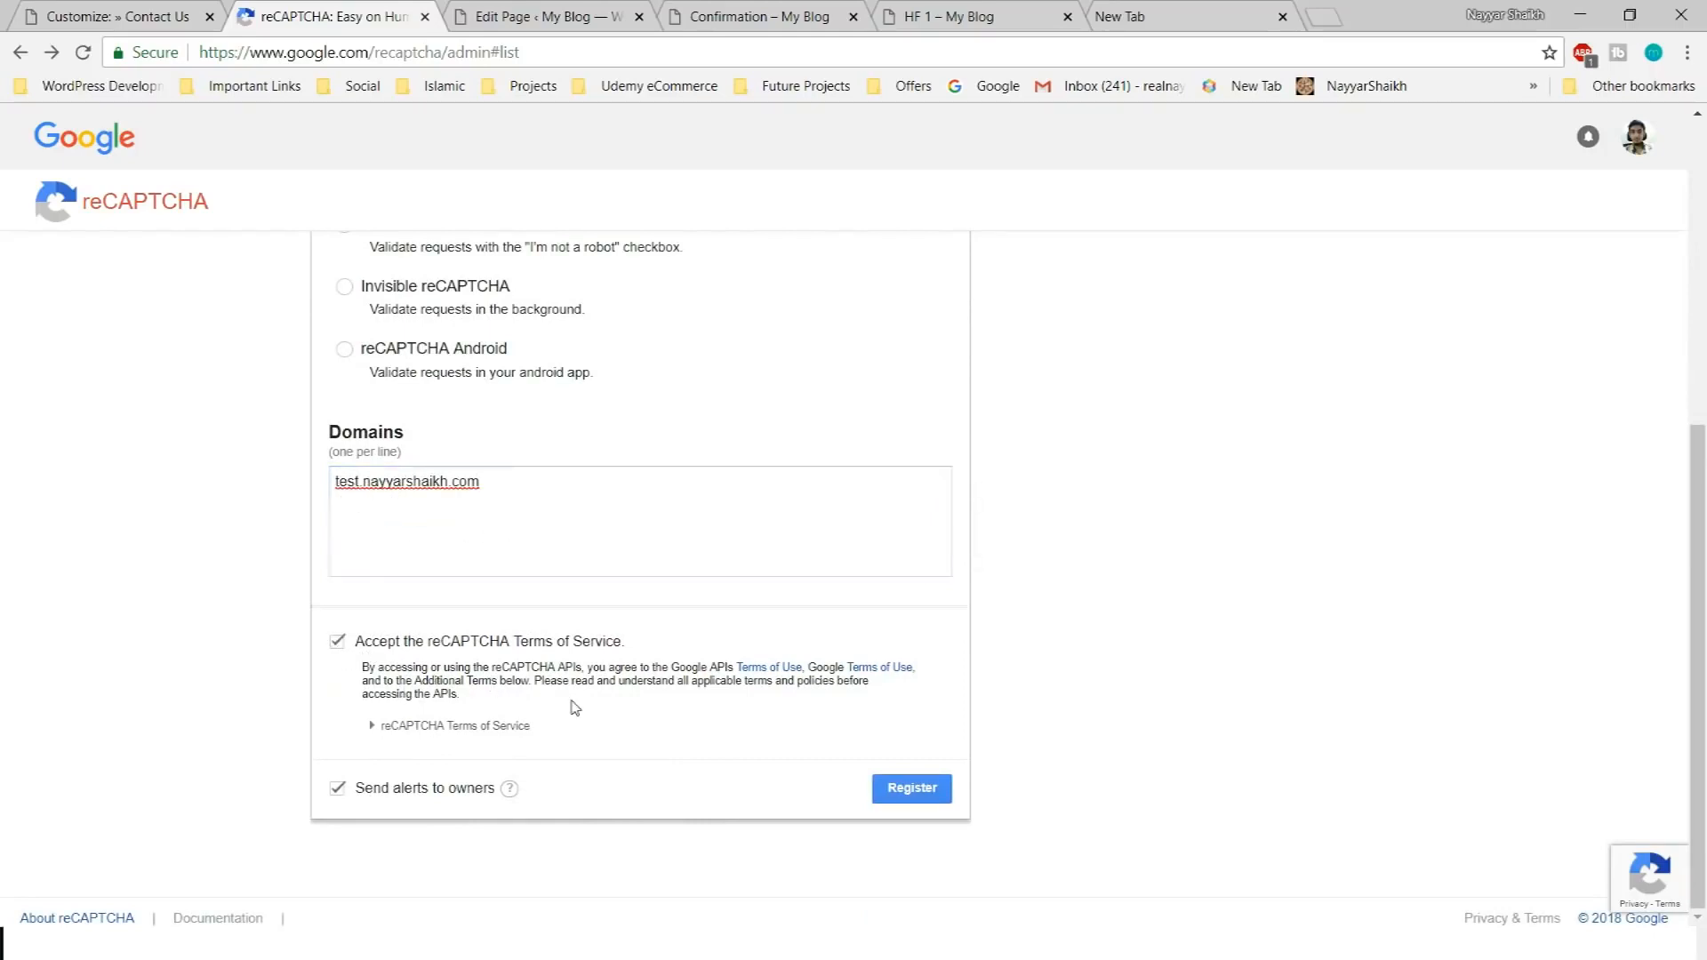
click(921, 794)
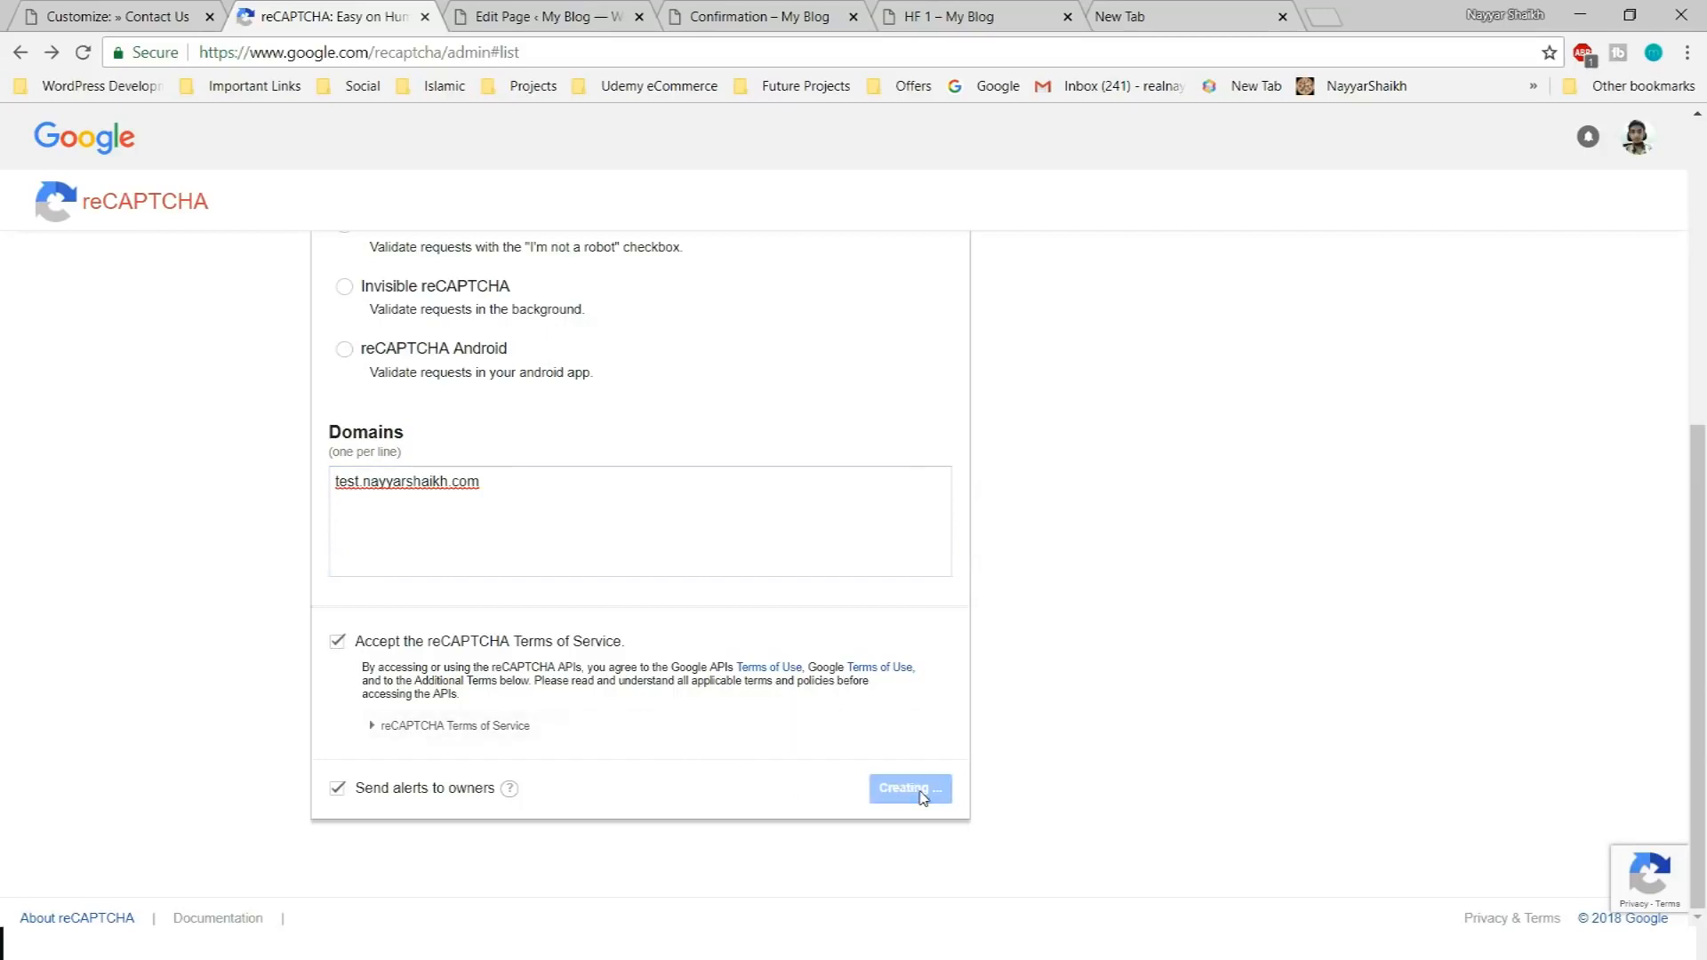
Enable Use Google ReCaptcha and paste the copied reCAPTCHA site key
scroll(984, 837, down, 3)
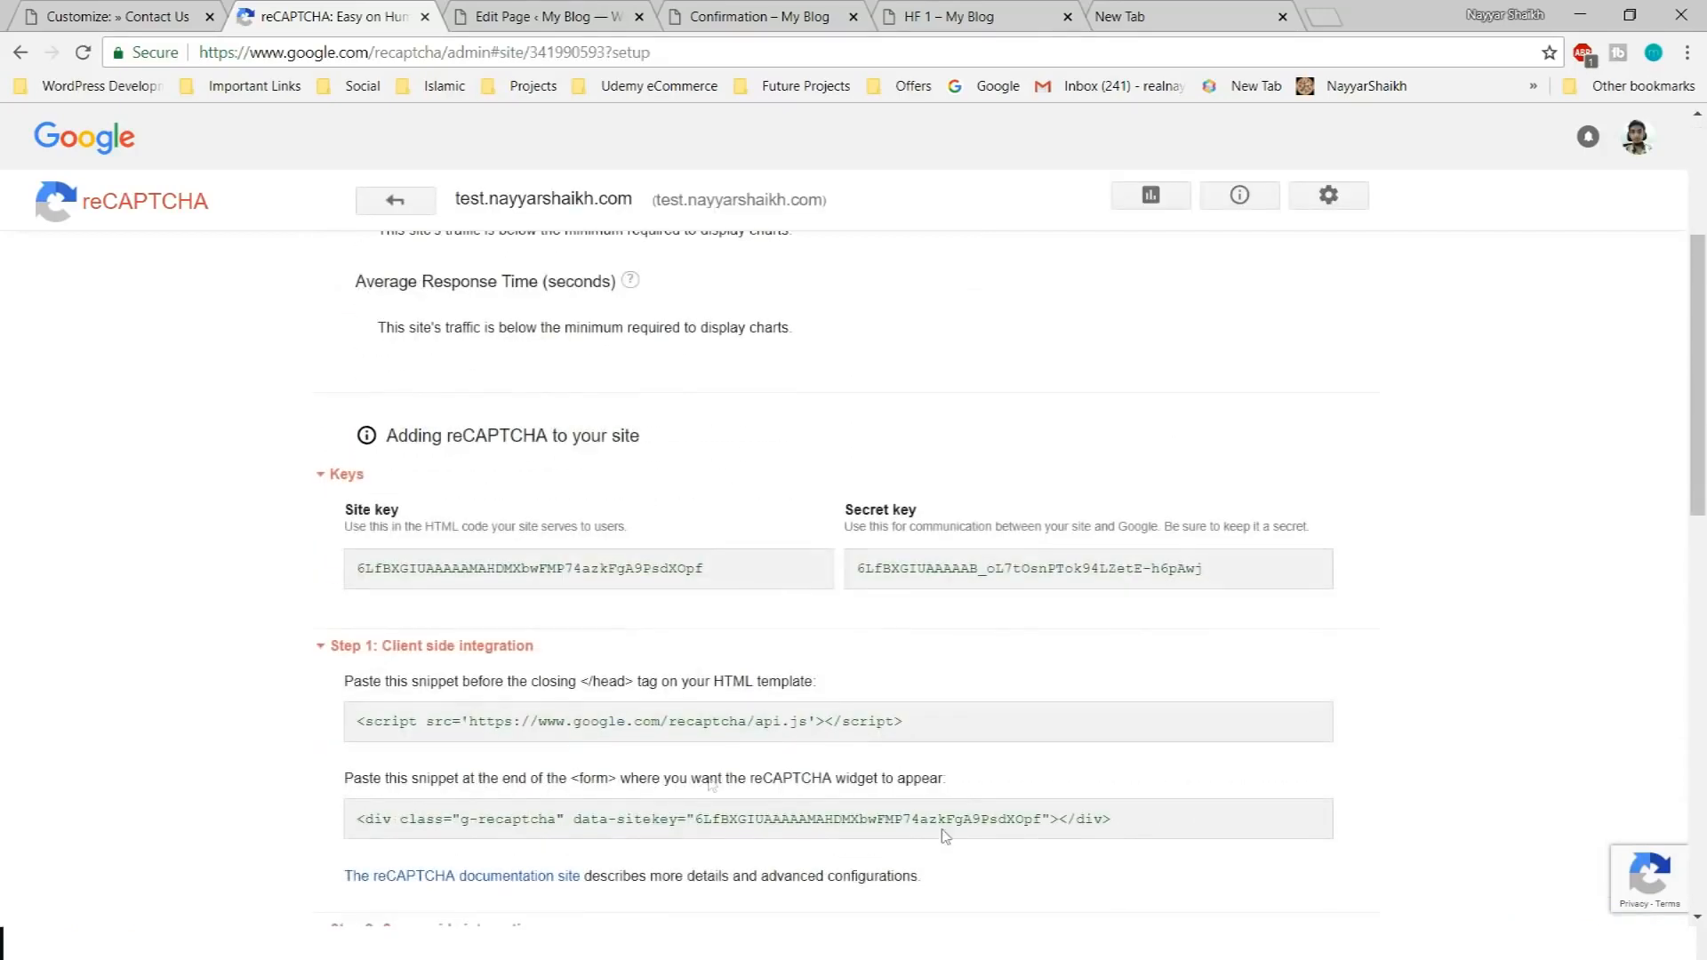
scroll(1126, 509, down, 2)
scroll(640, 453, up, 1)
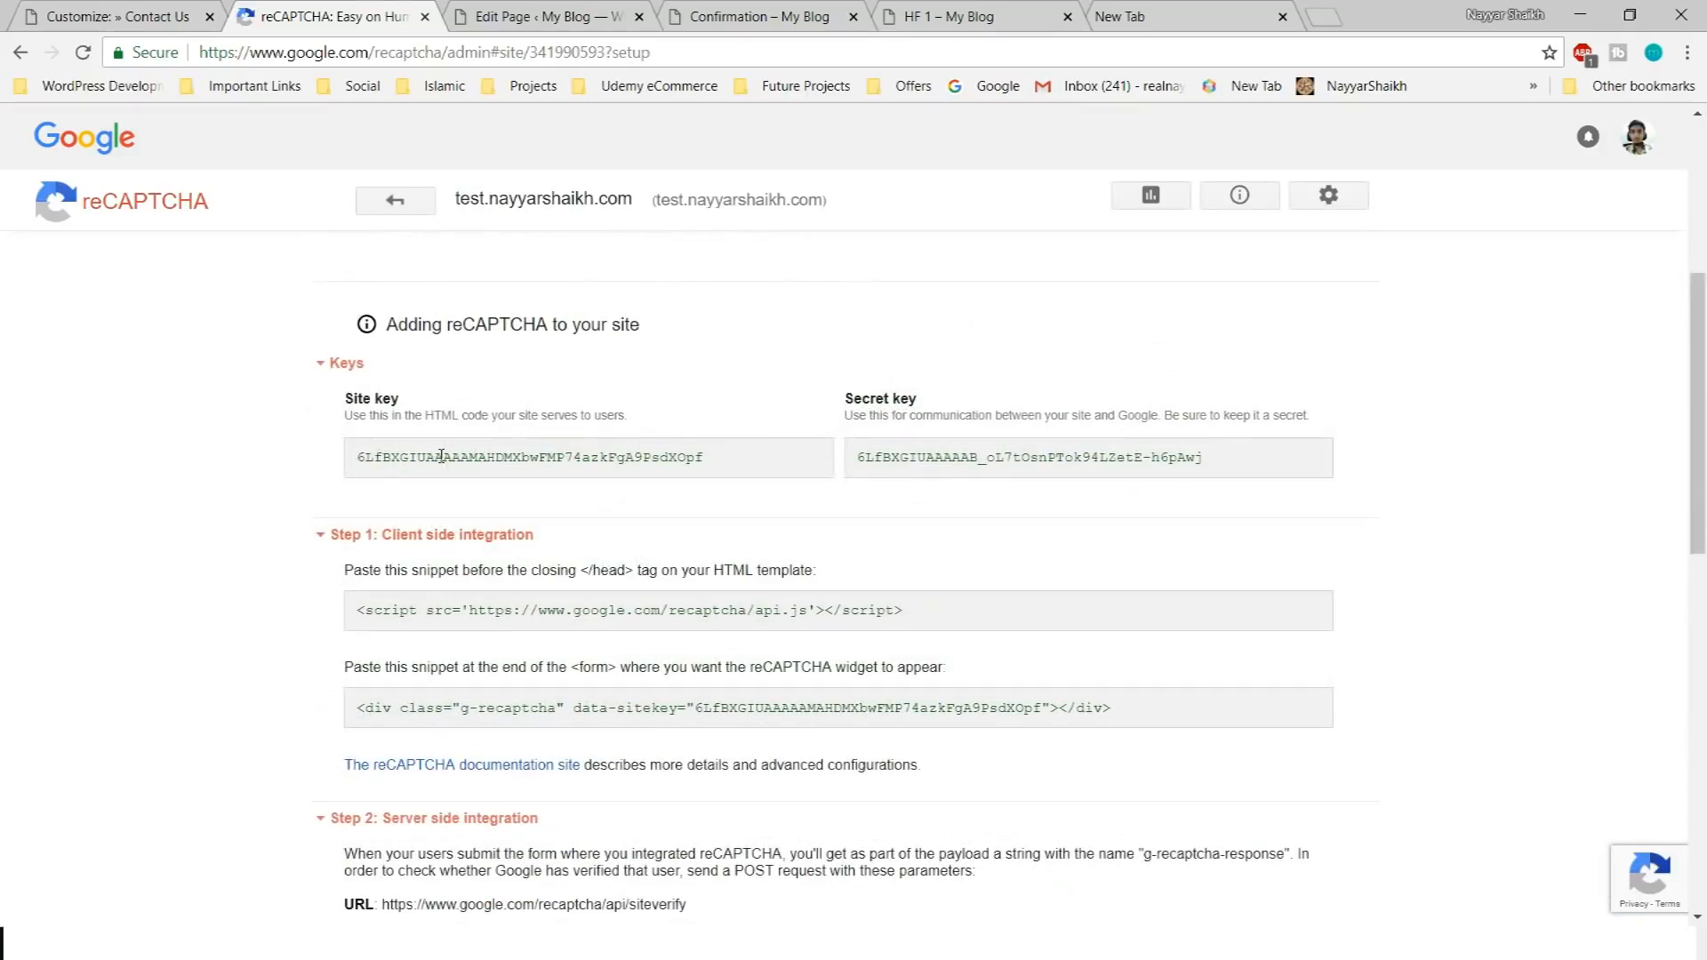
double_click(518, 457)
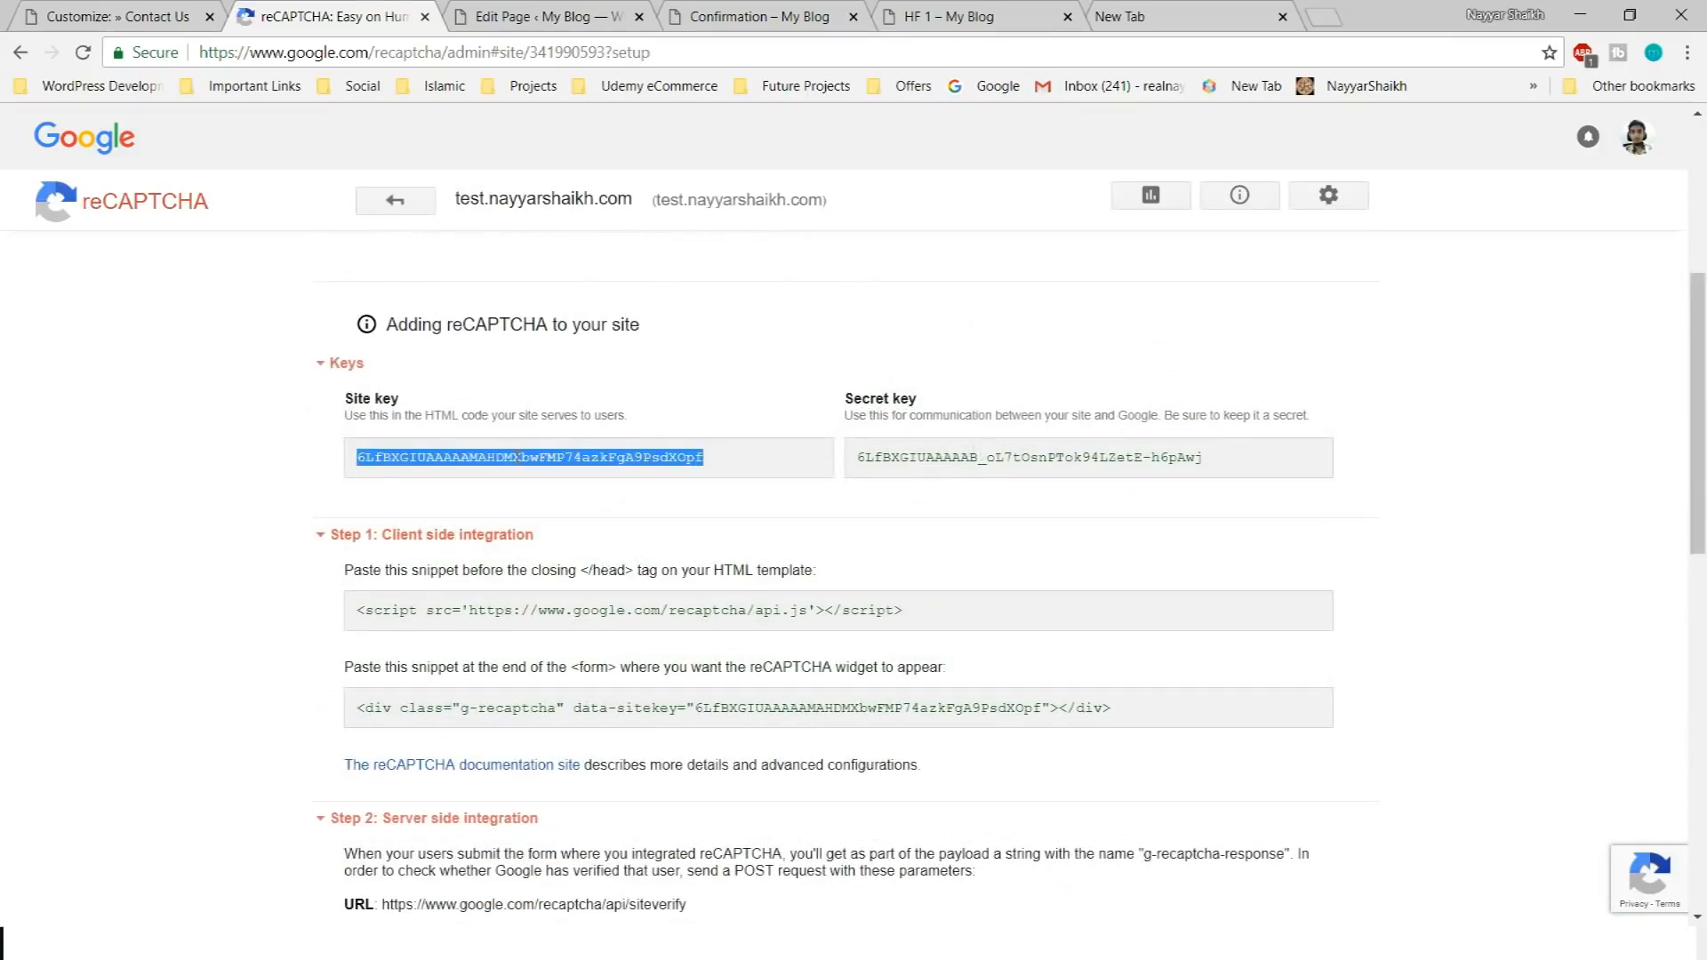
key(ctrl+shift+Tab)
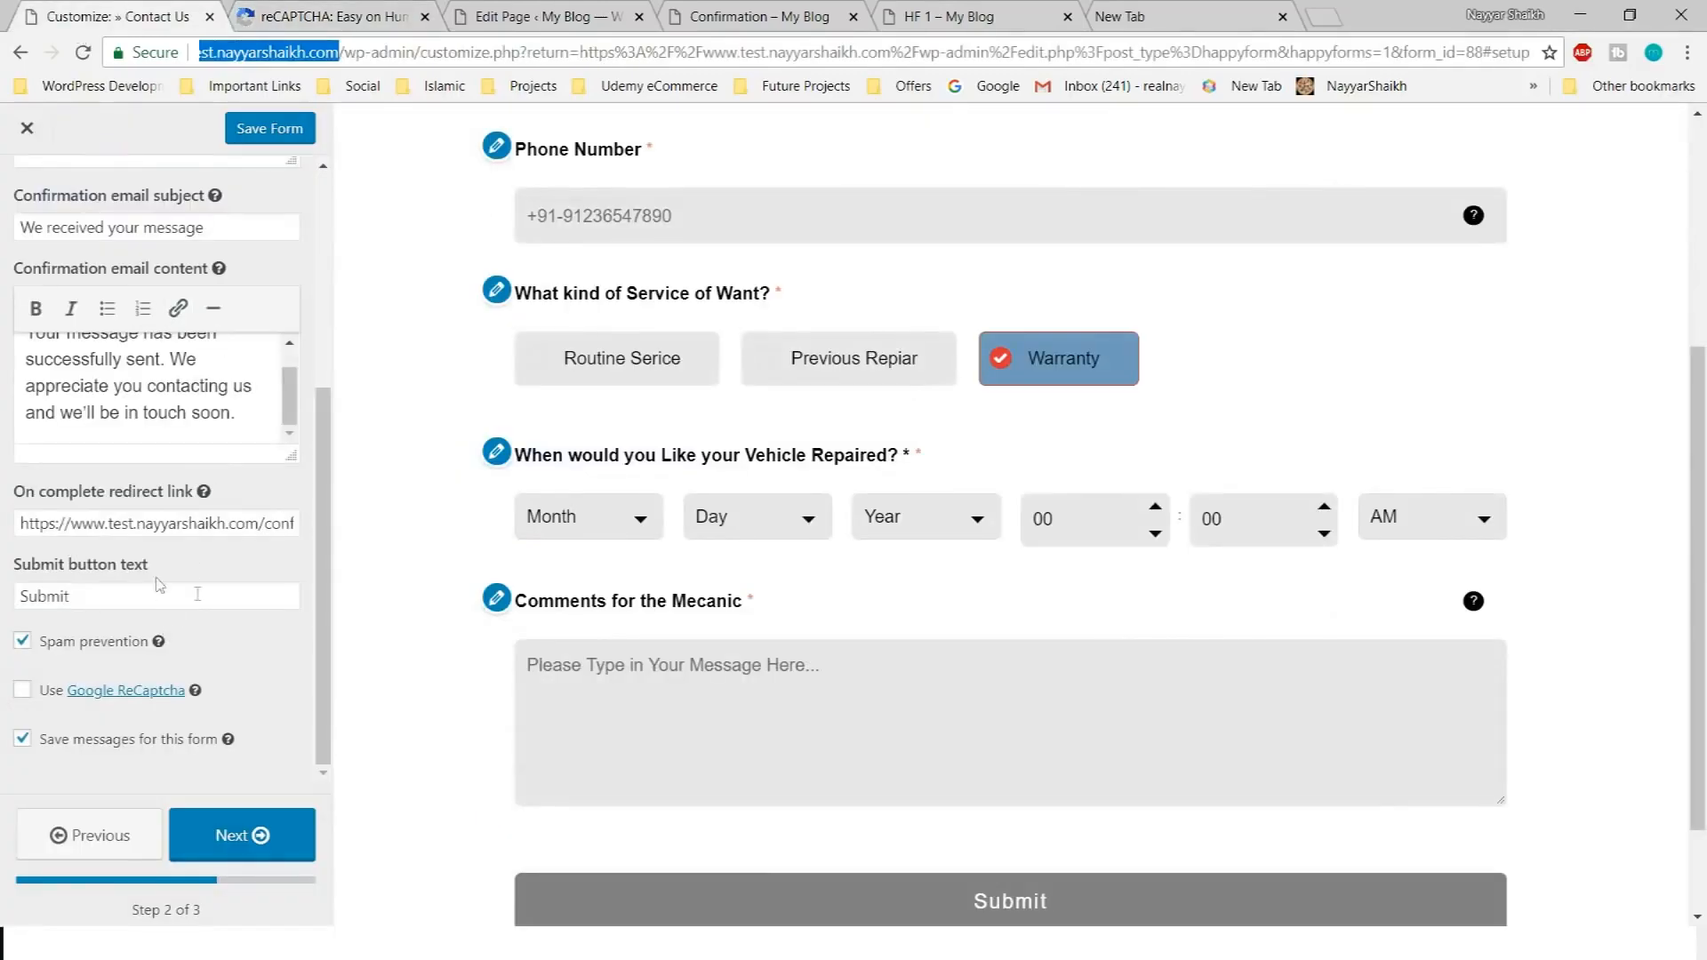
click(23, 690)
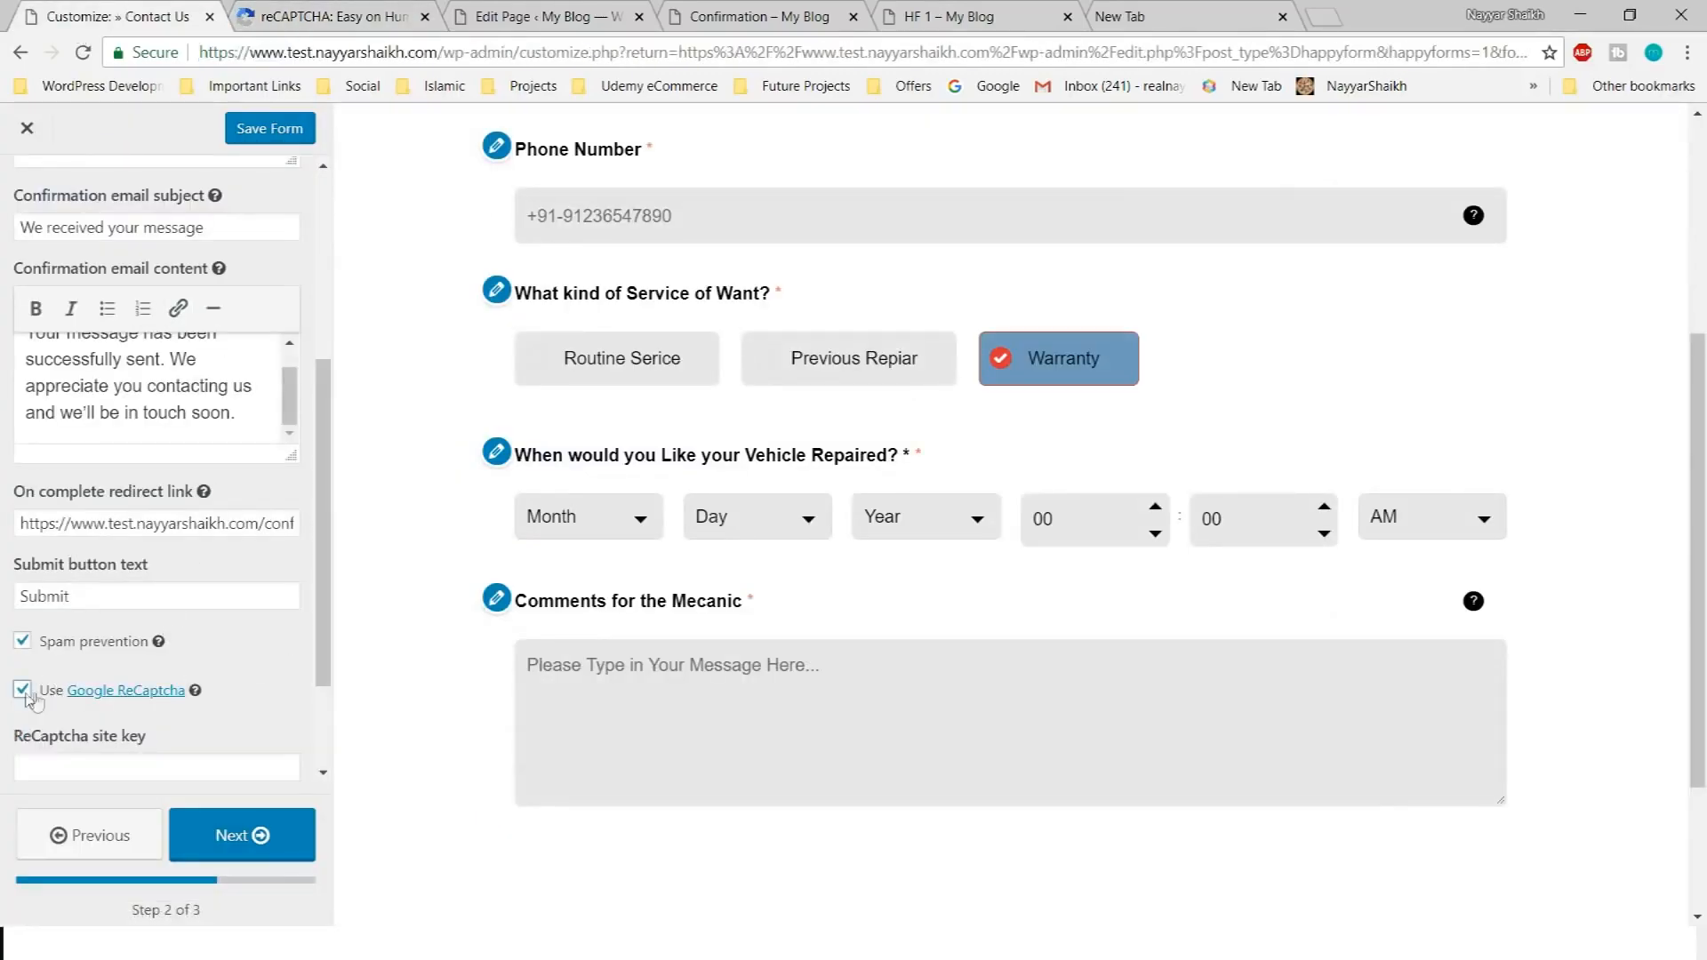
click(156, 618)
key(ctrl+v)
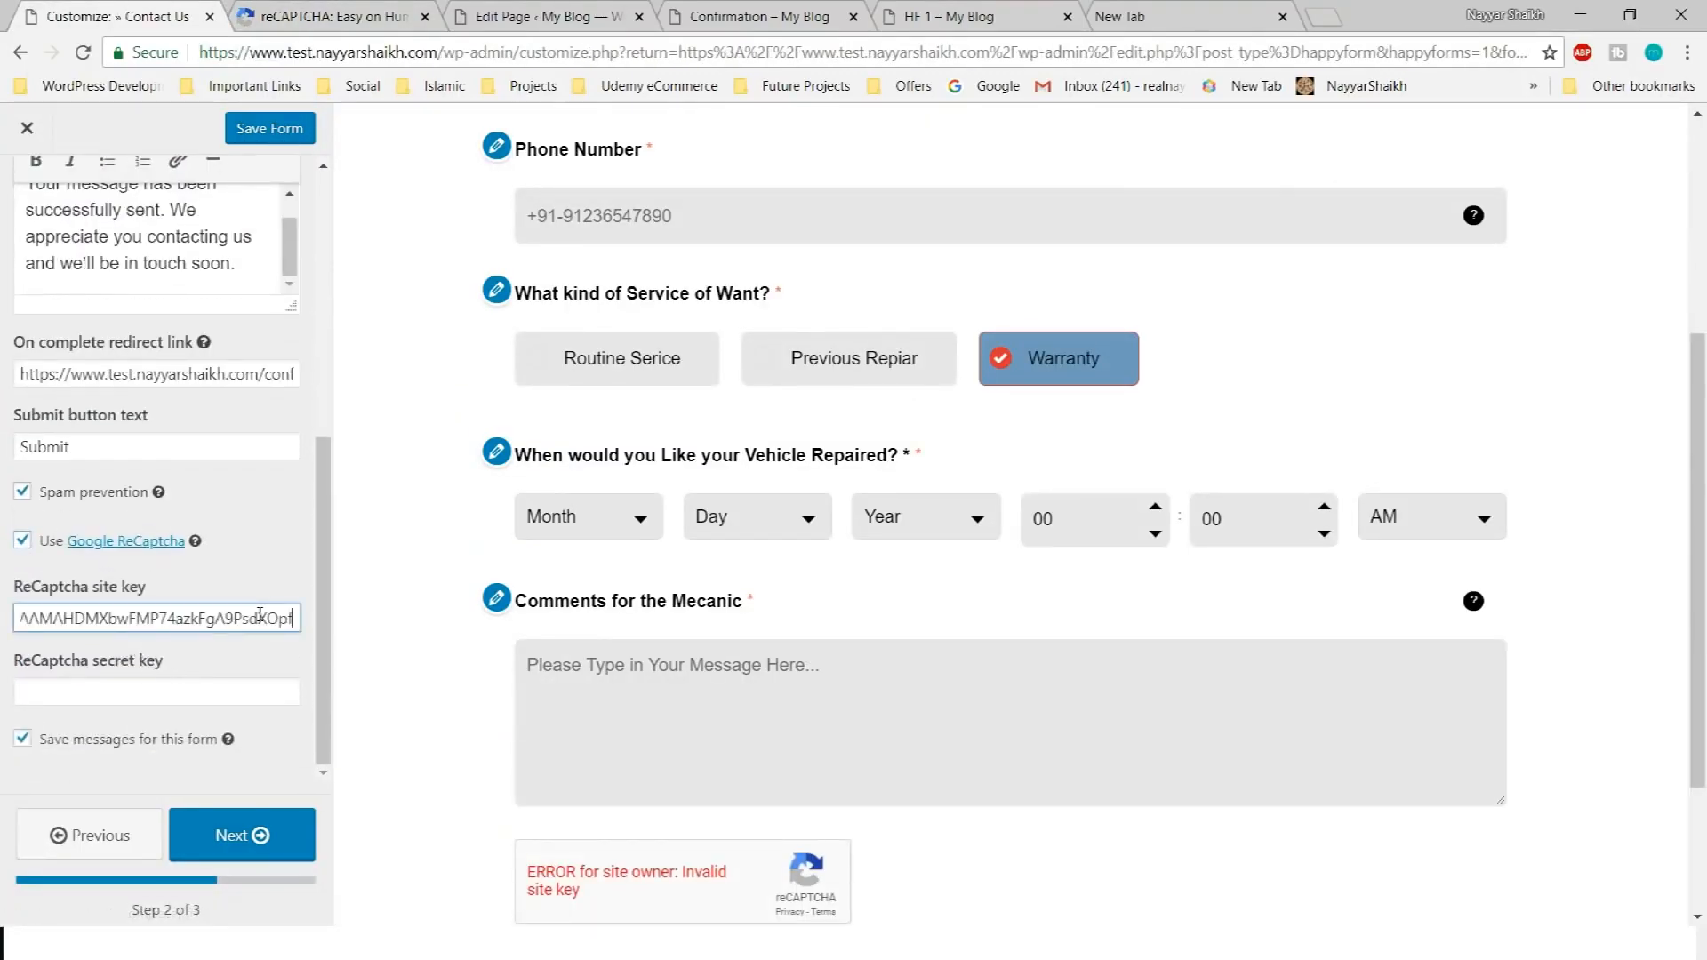
Paste the reCAPTCHA secret key into the form settings and save the form
click(434, 11)
click(1019, 450)
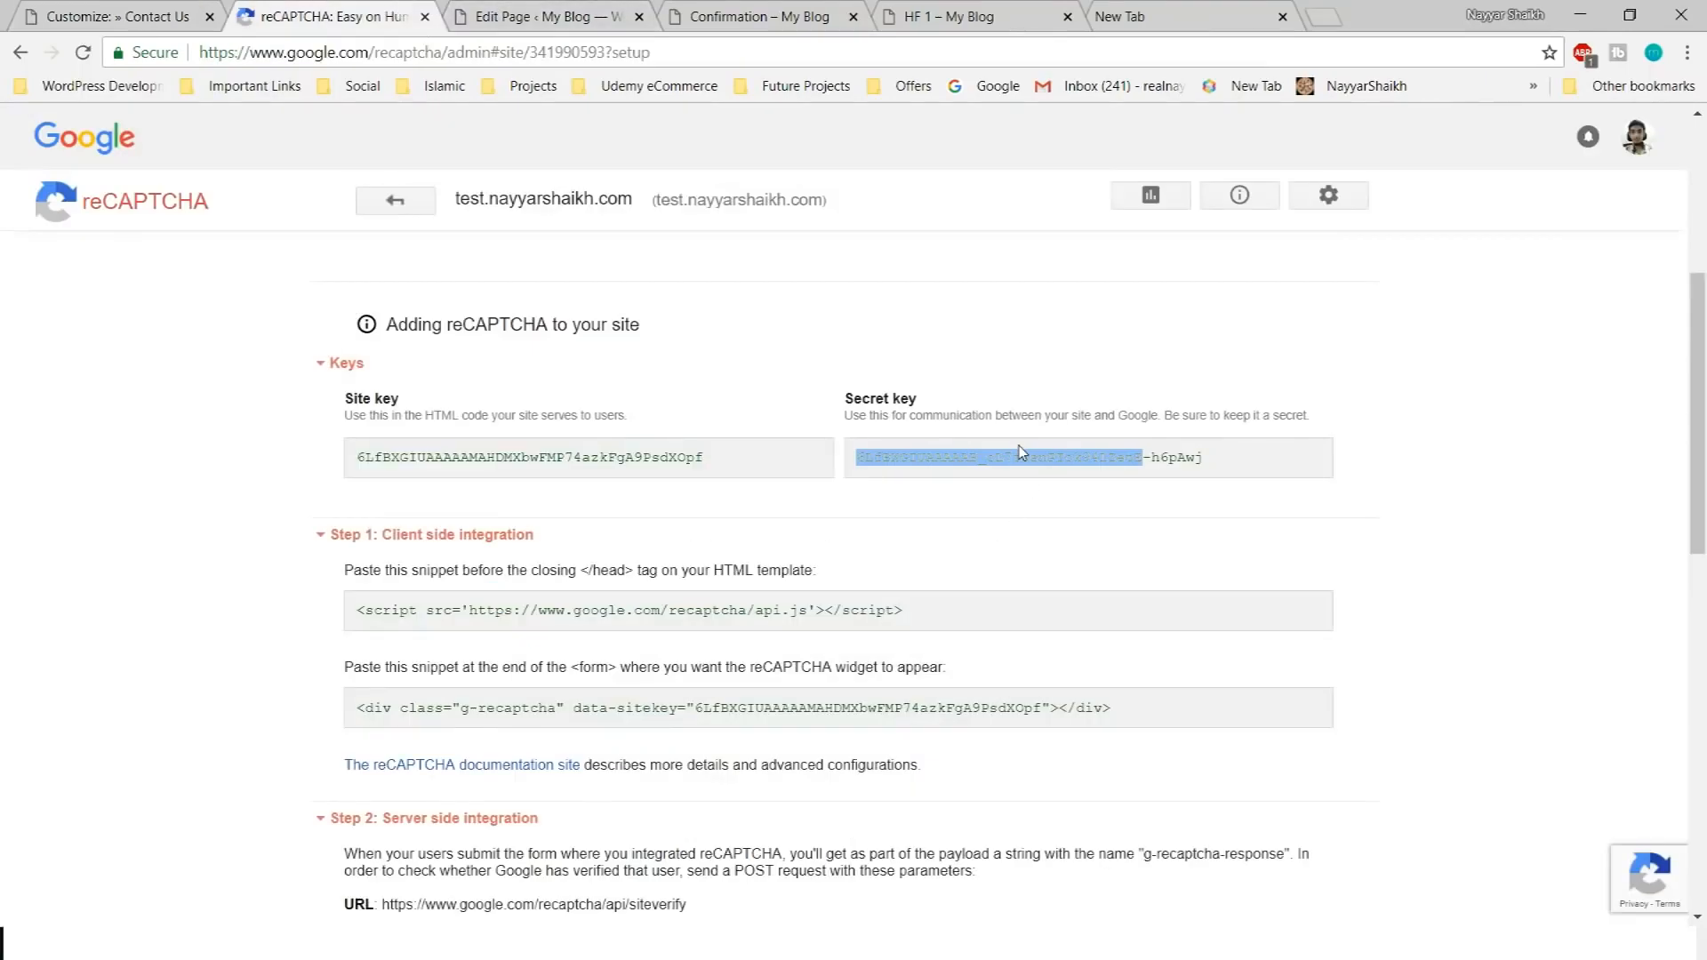
key(ctrl+c)
click(145, 11)
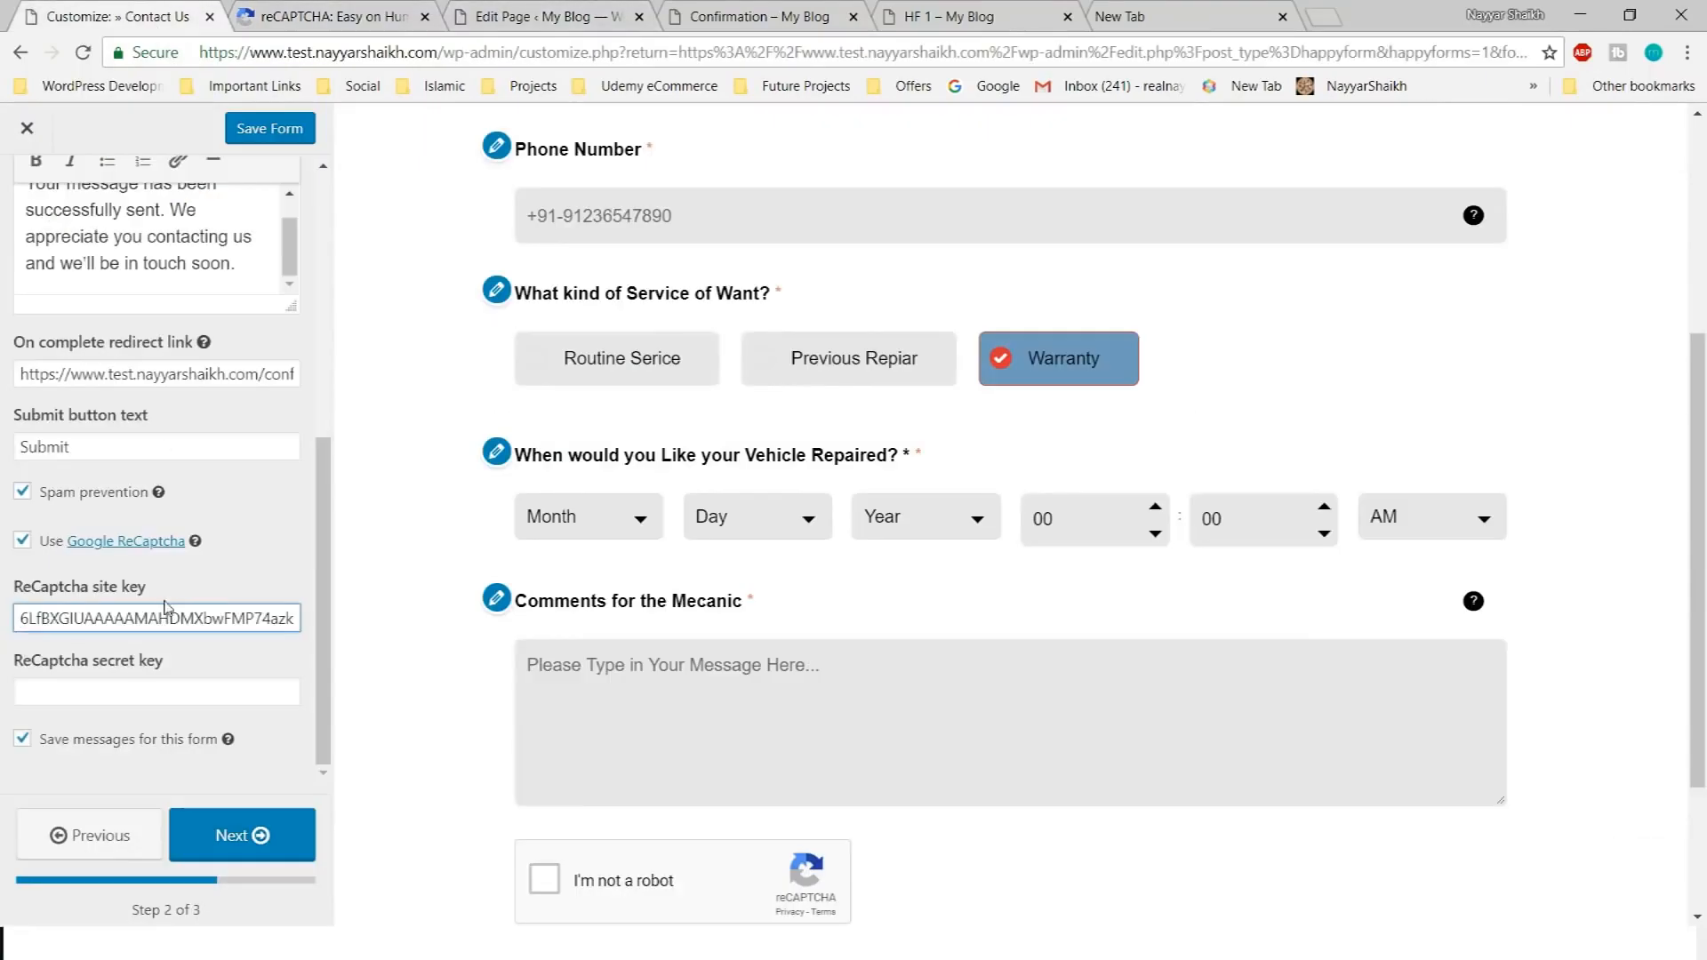
click(129, 697)
key(ctrl+v)
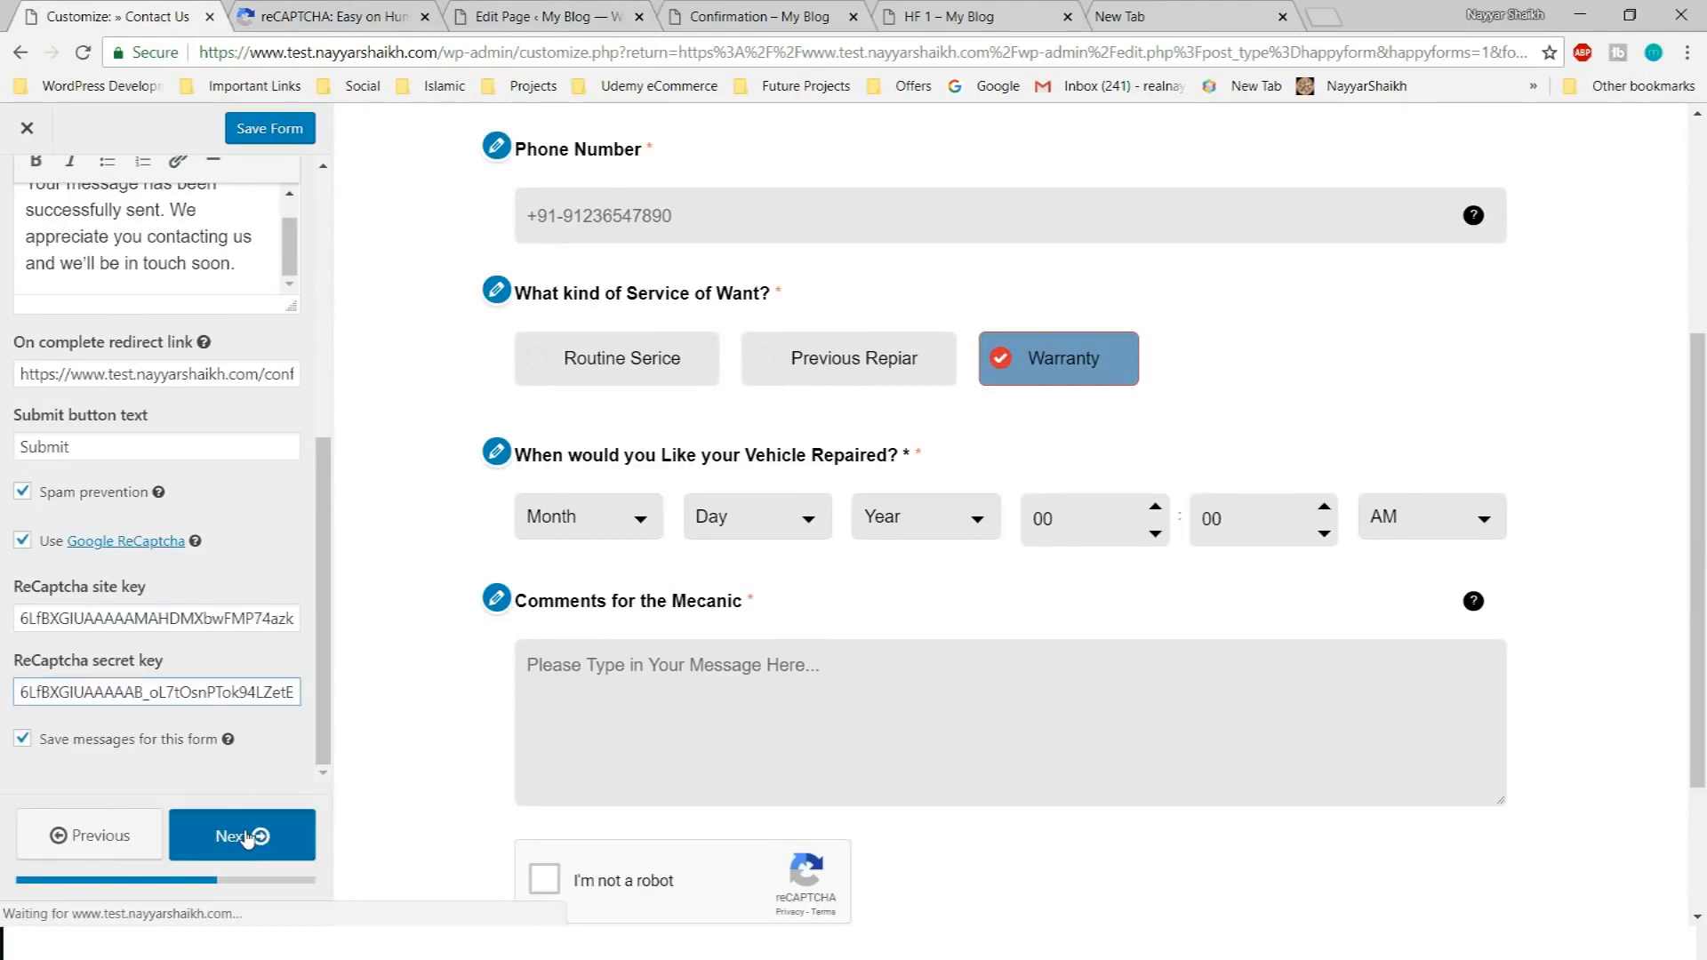
click(246, 836)
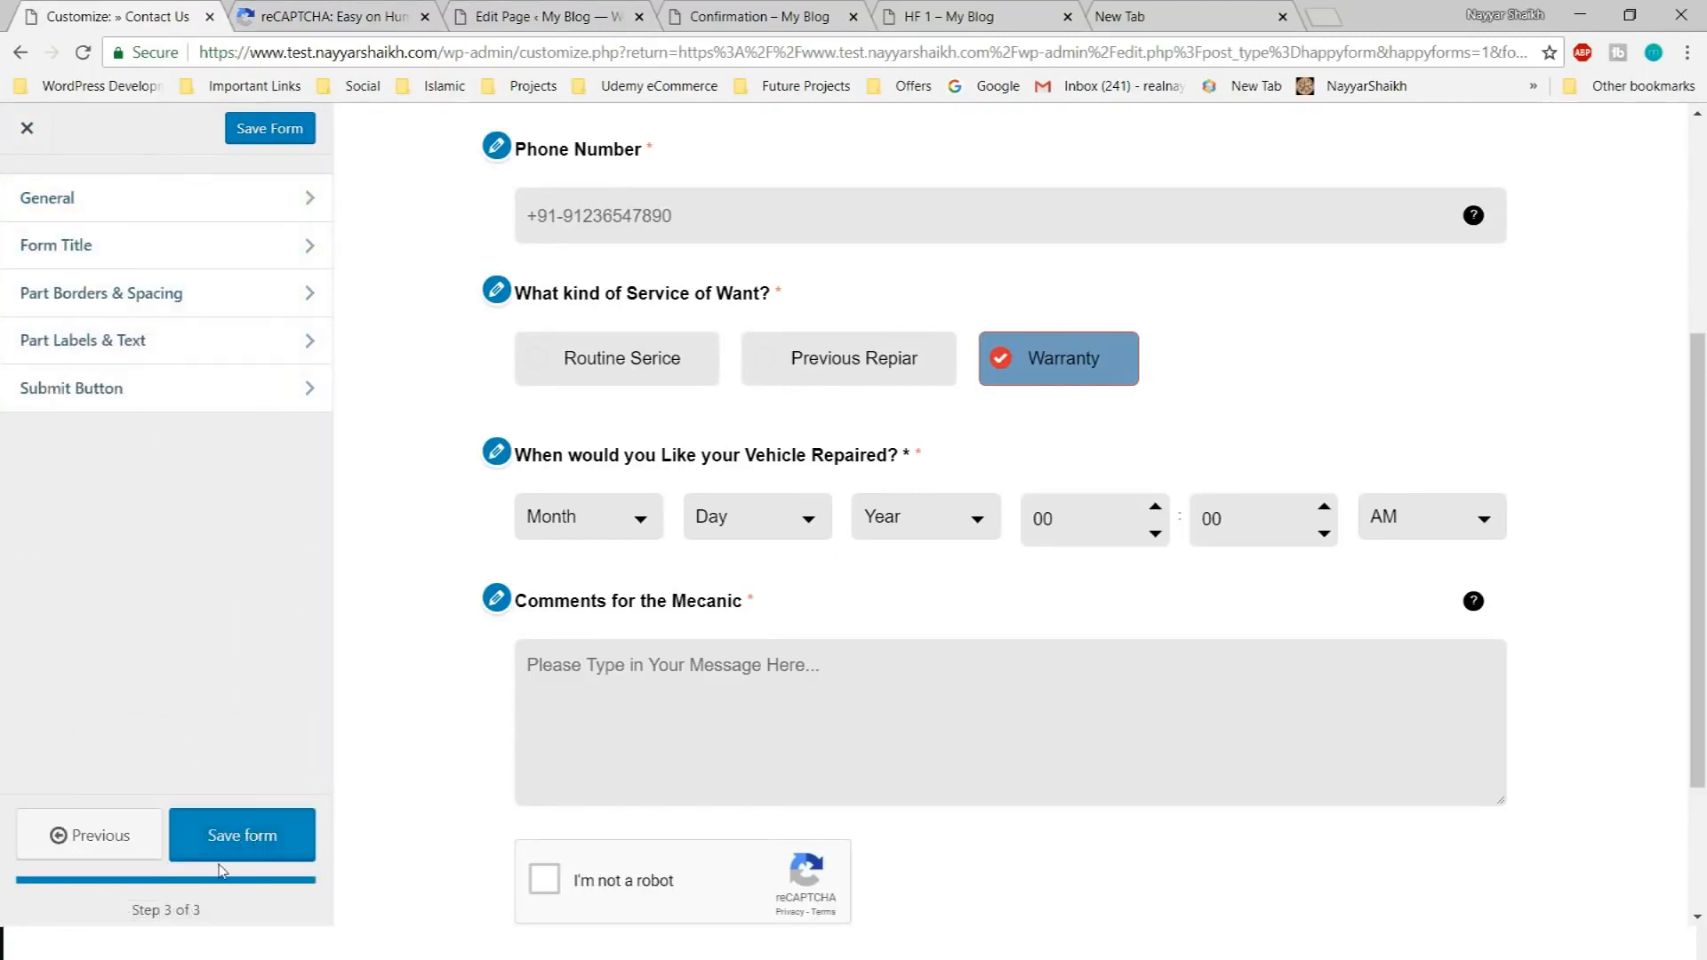
click(241, 837)
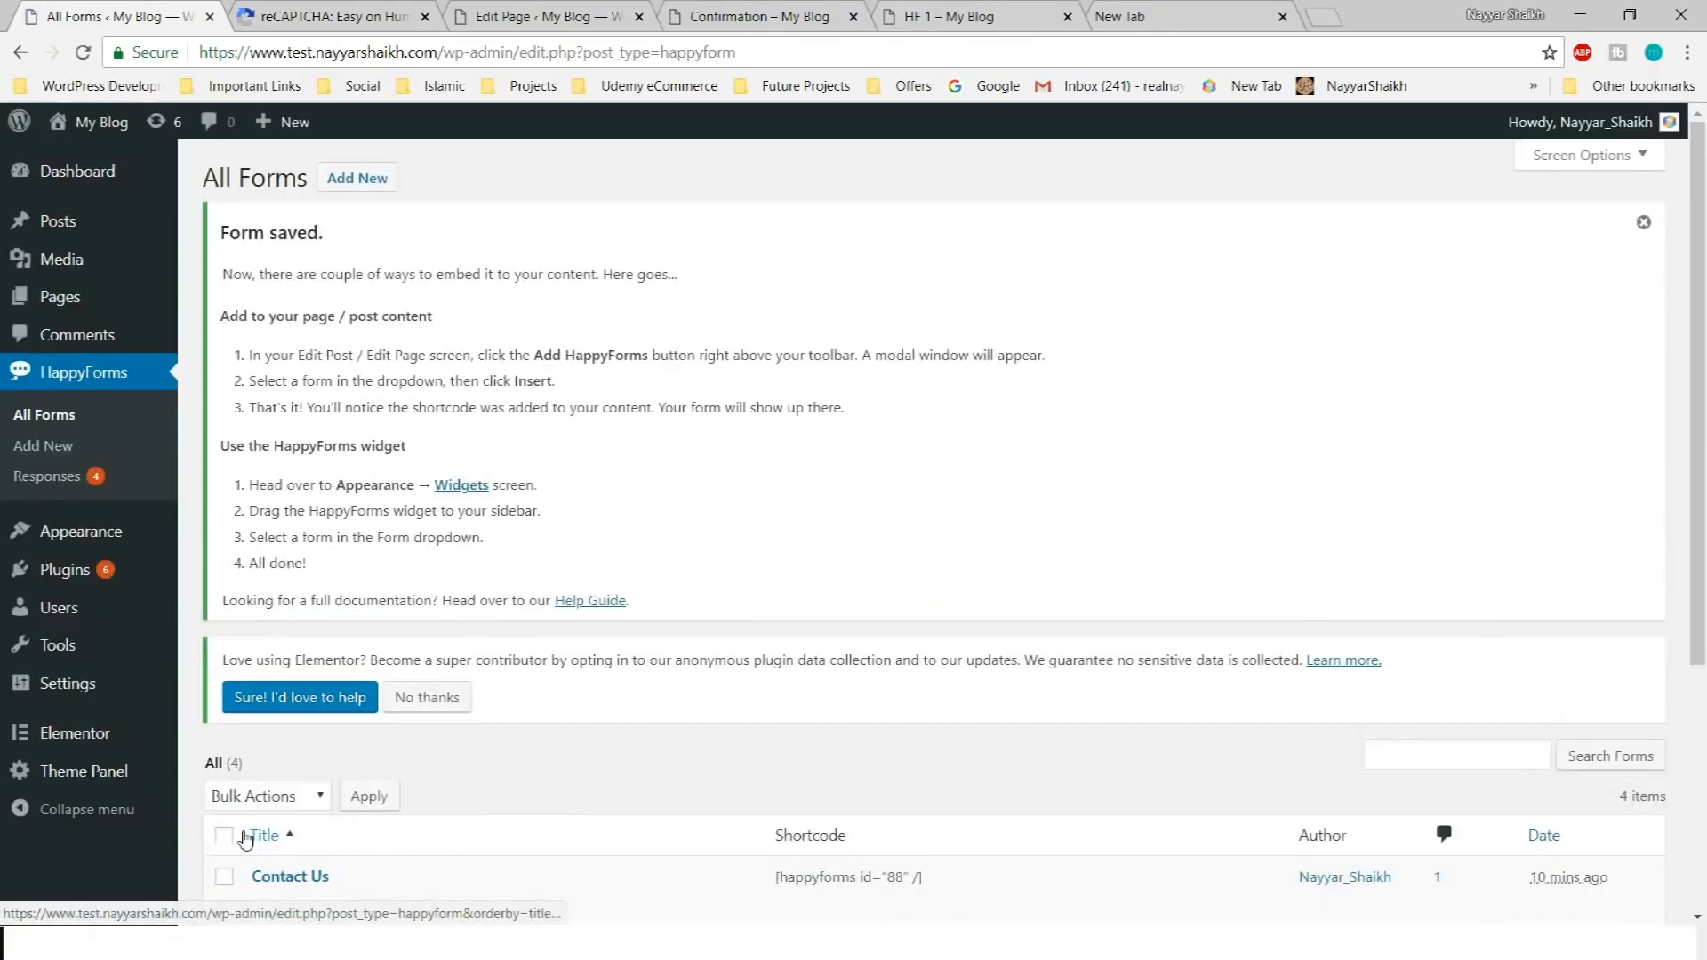
Reload the HF 1 page and close the reCAPTCHA keys tab
click(772, 12)
click(918, 9)
key(F5)
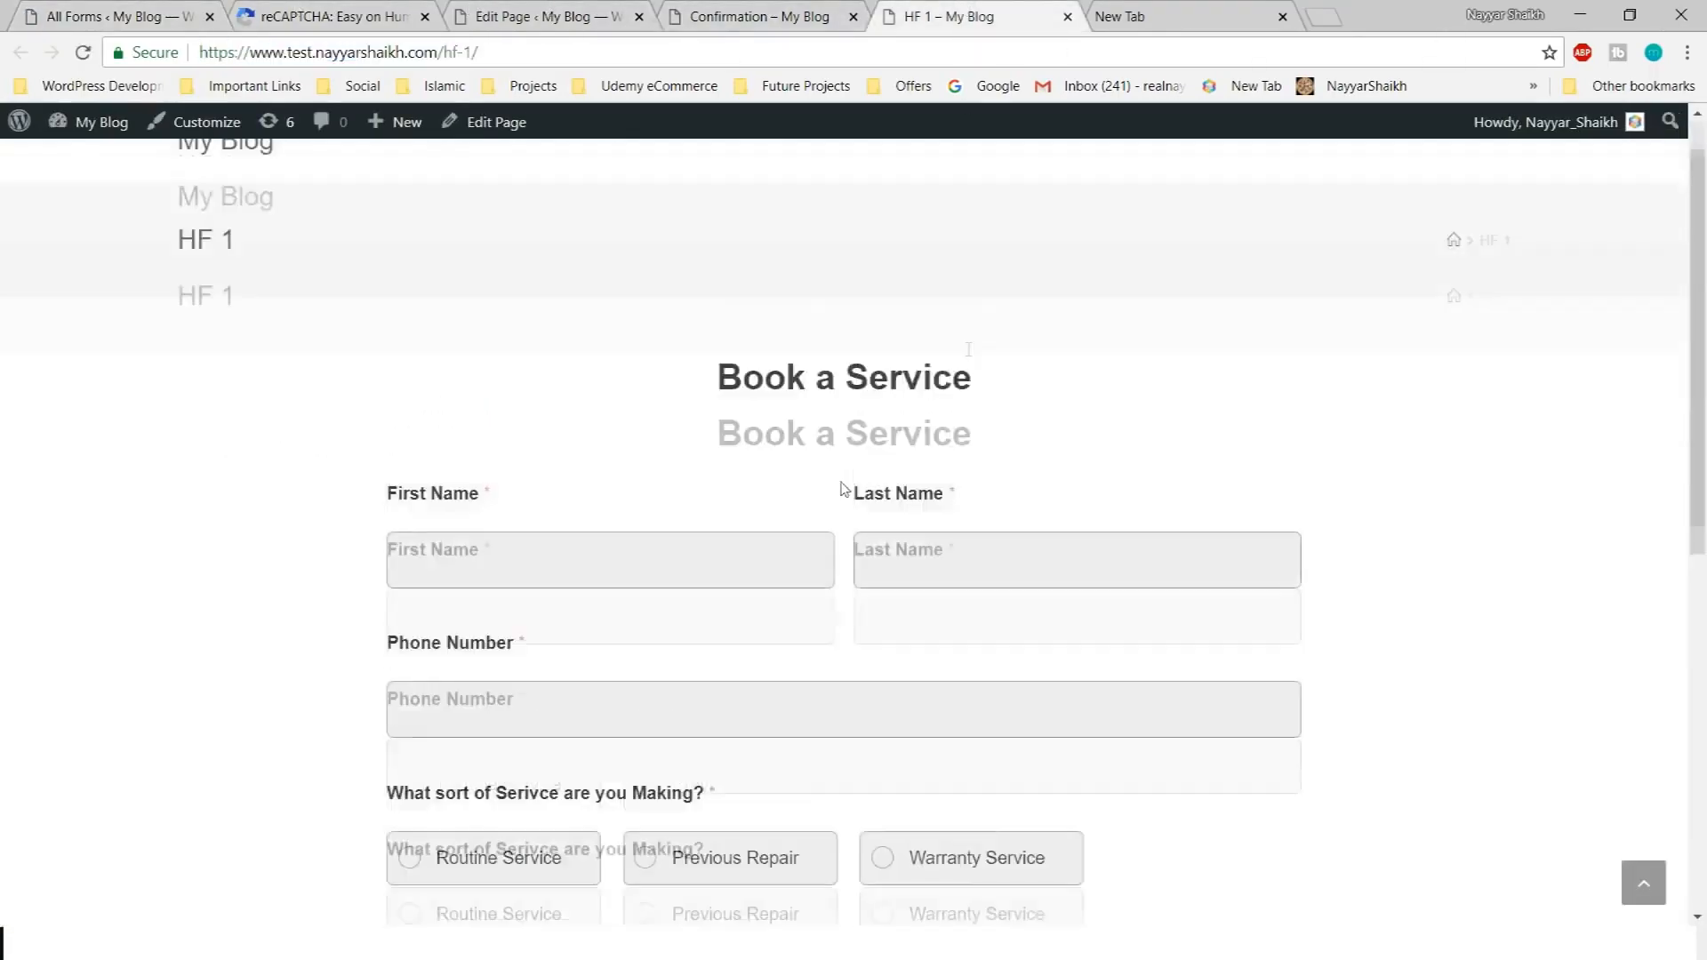
click(1169, 9)
click(951, 16)
click(391, 16)
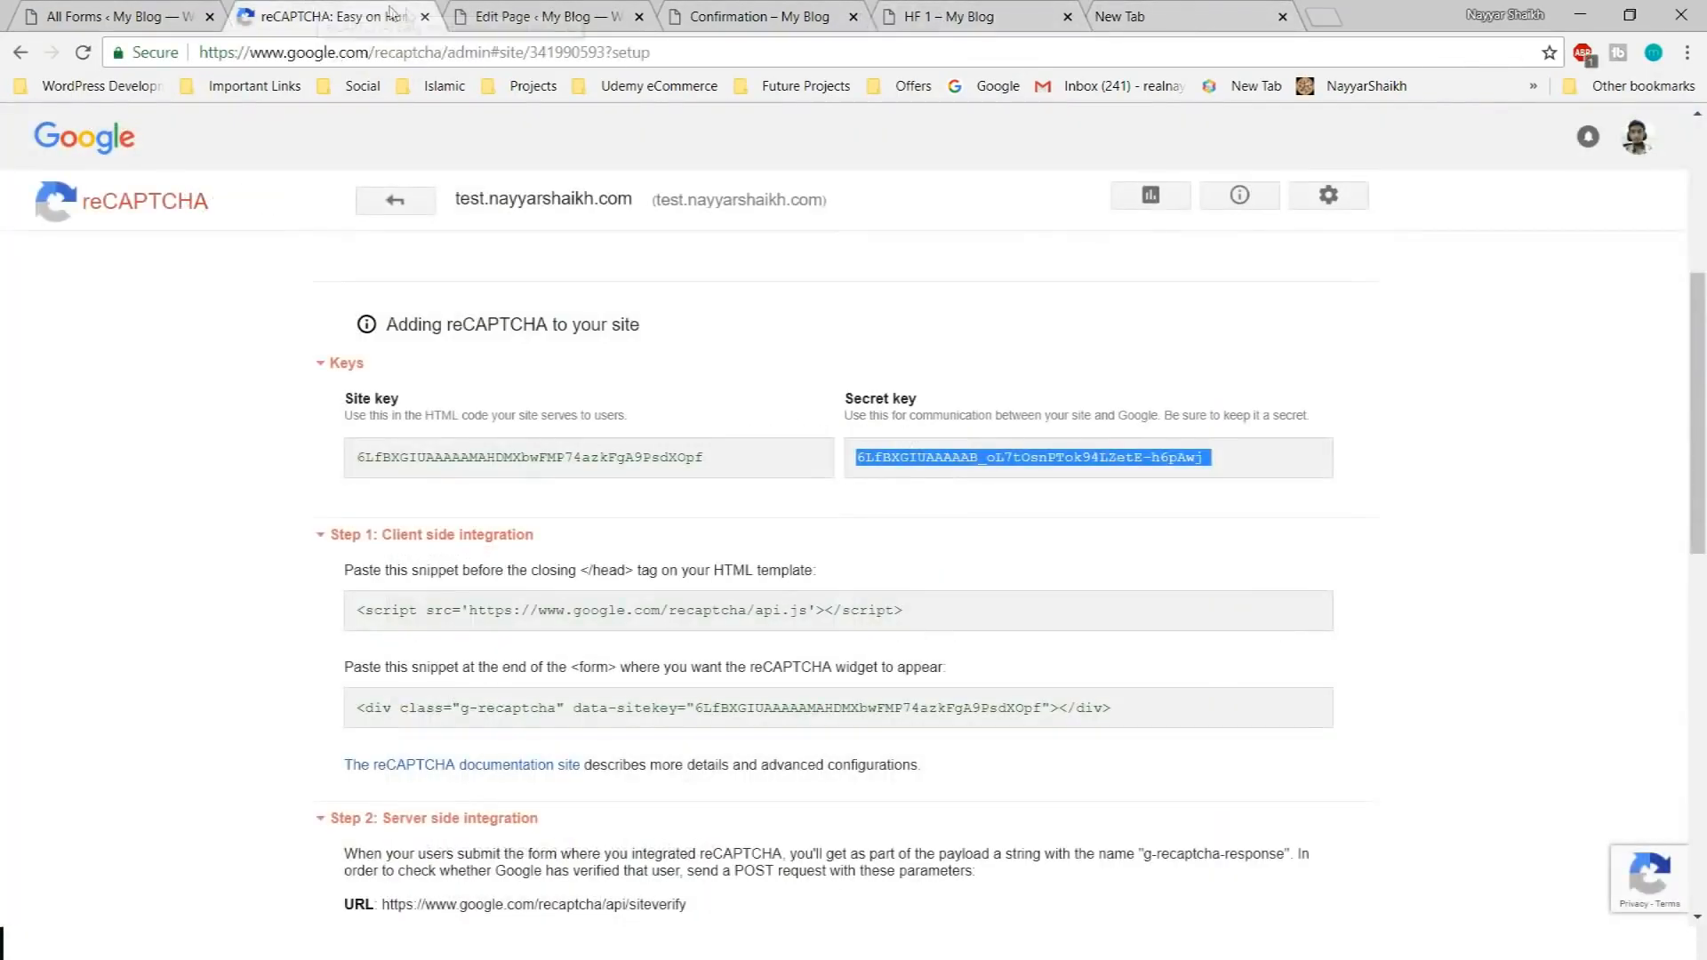
click(425, 18)
click(116, 16)
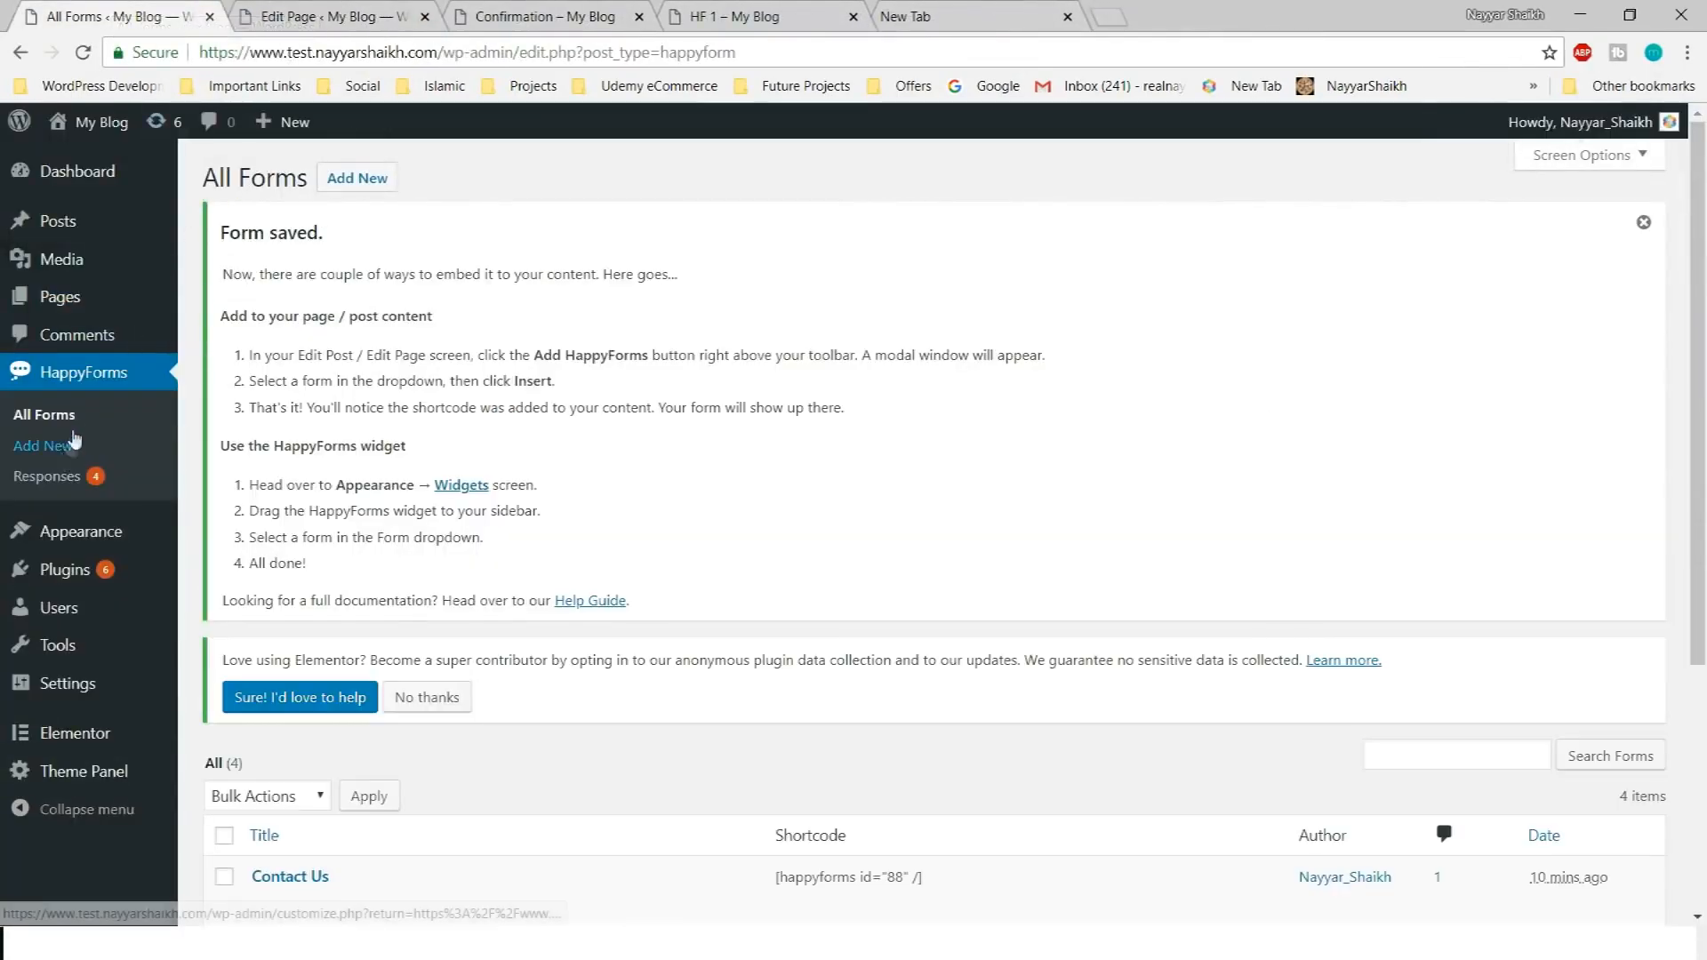
Change the editor tab's address to the contact-us page and load it
click(352, 16)
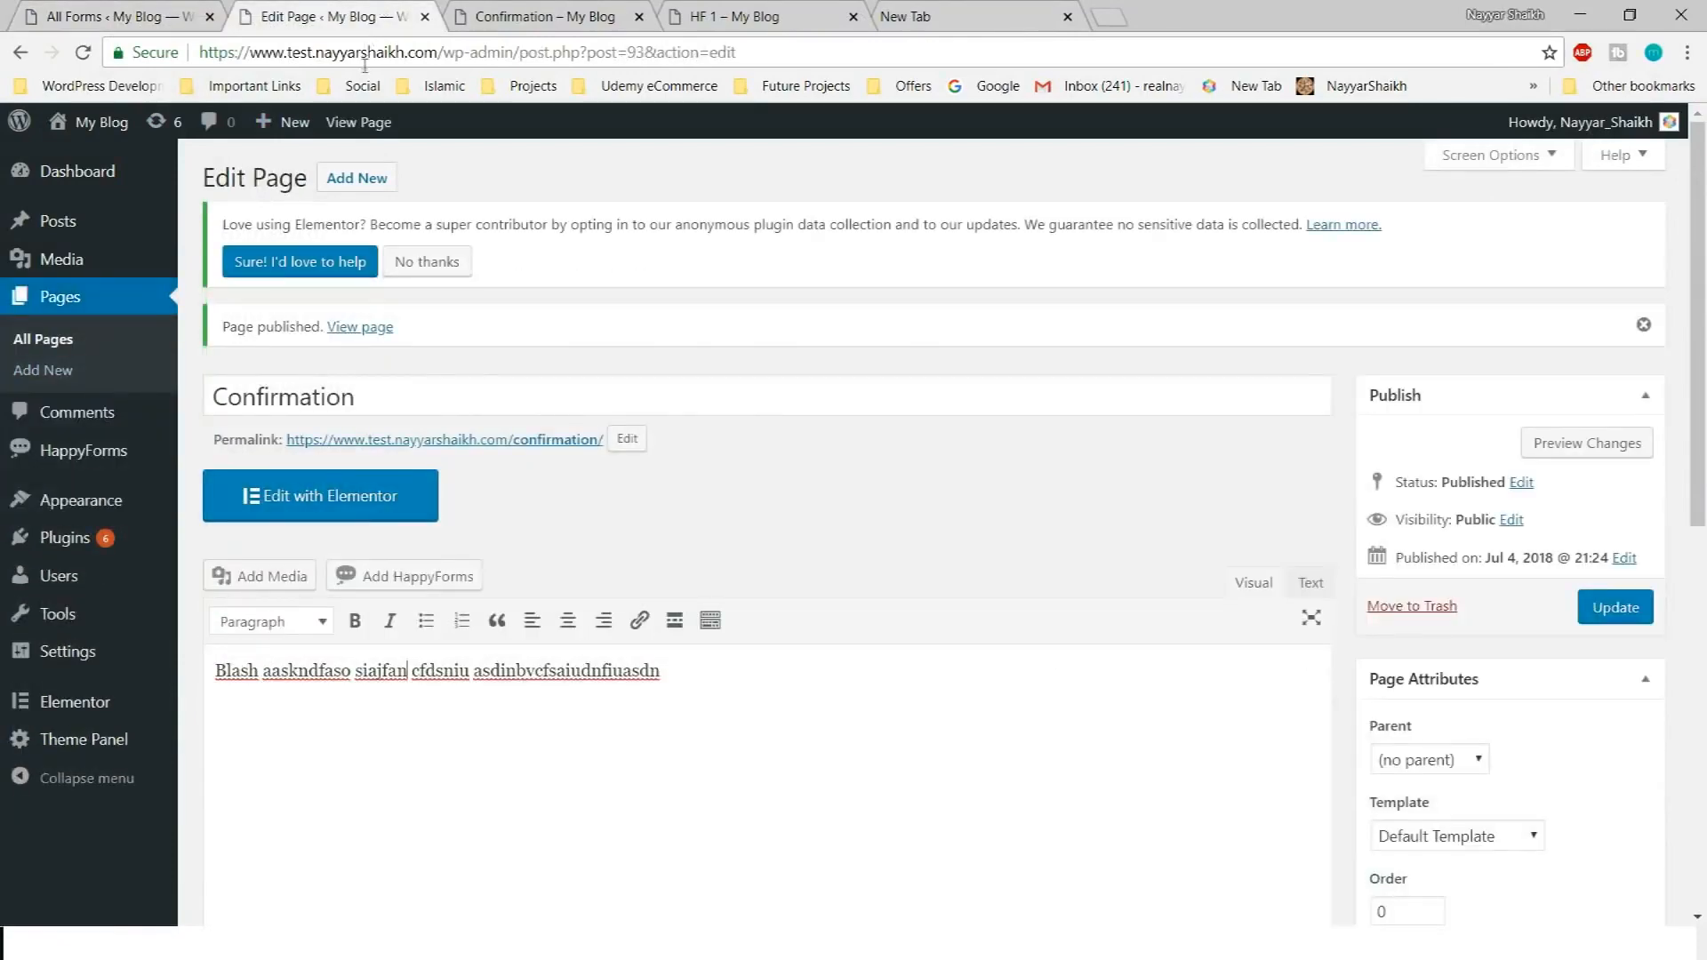
drag(444, 53, 1022, 16)
key(BackSpace)
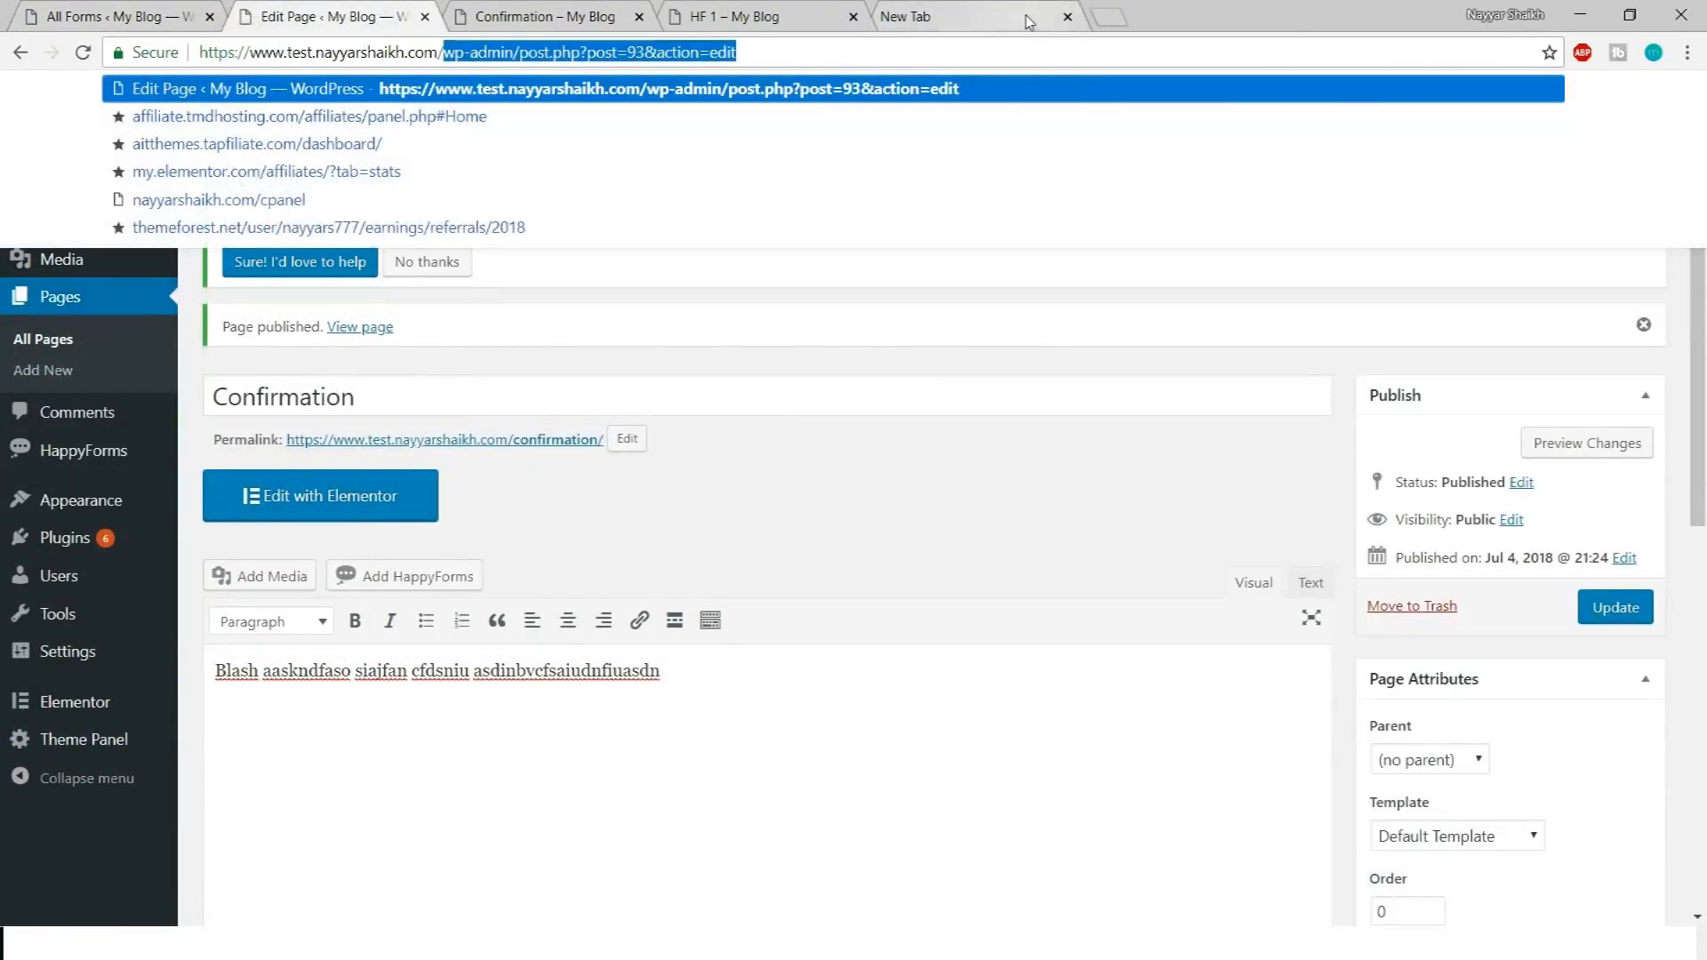
text(conat)
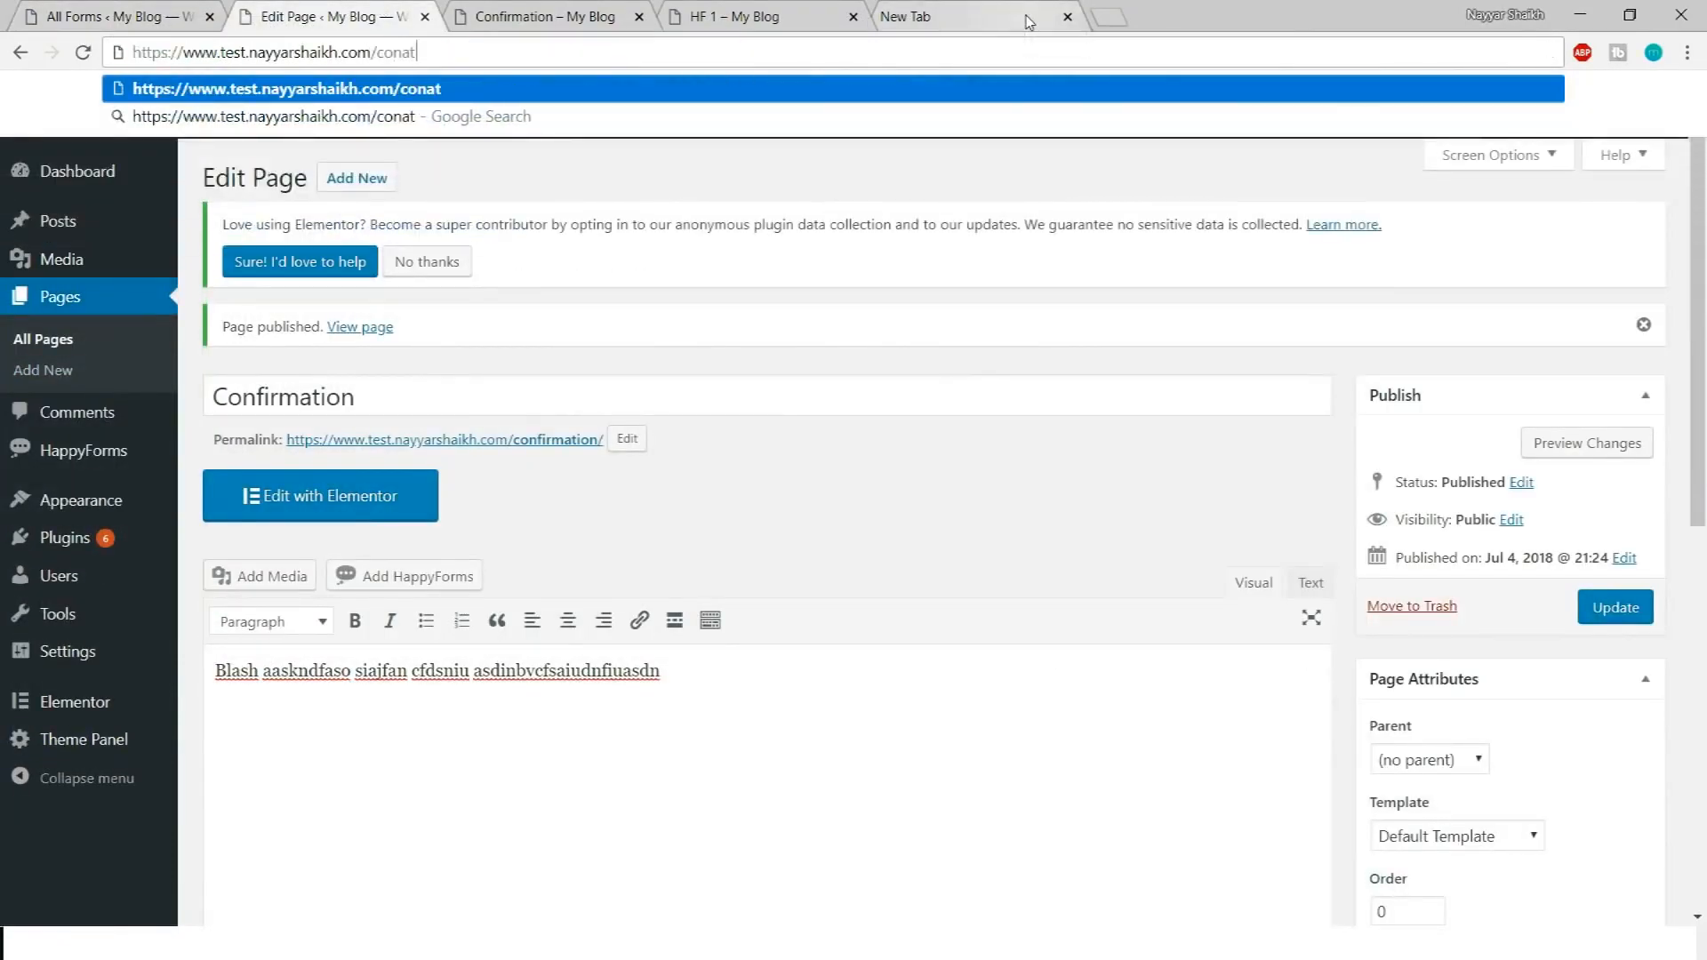
key(BackSpace)
key(BackSpace)
key(Down)
key(Down)
key(Down)
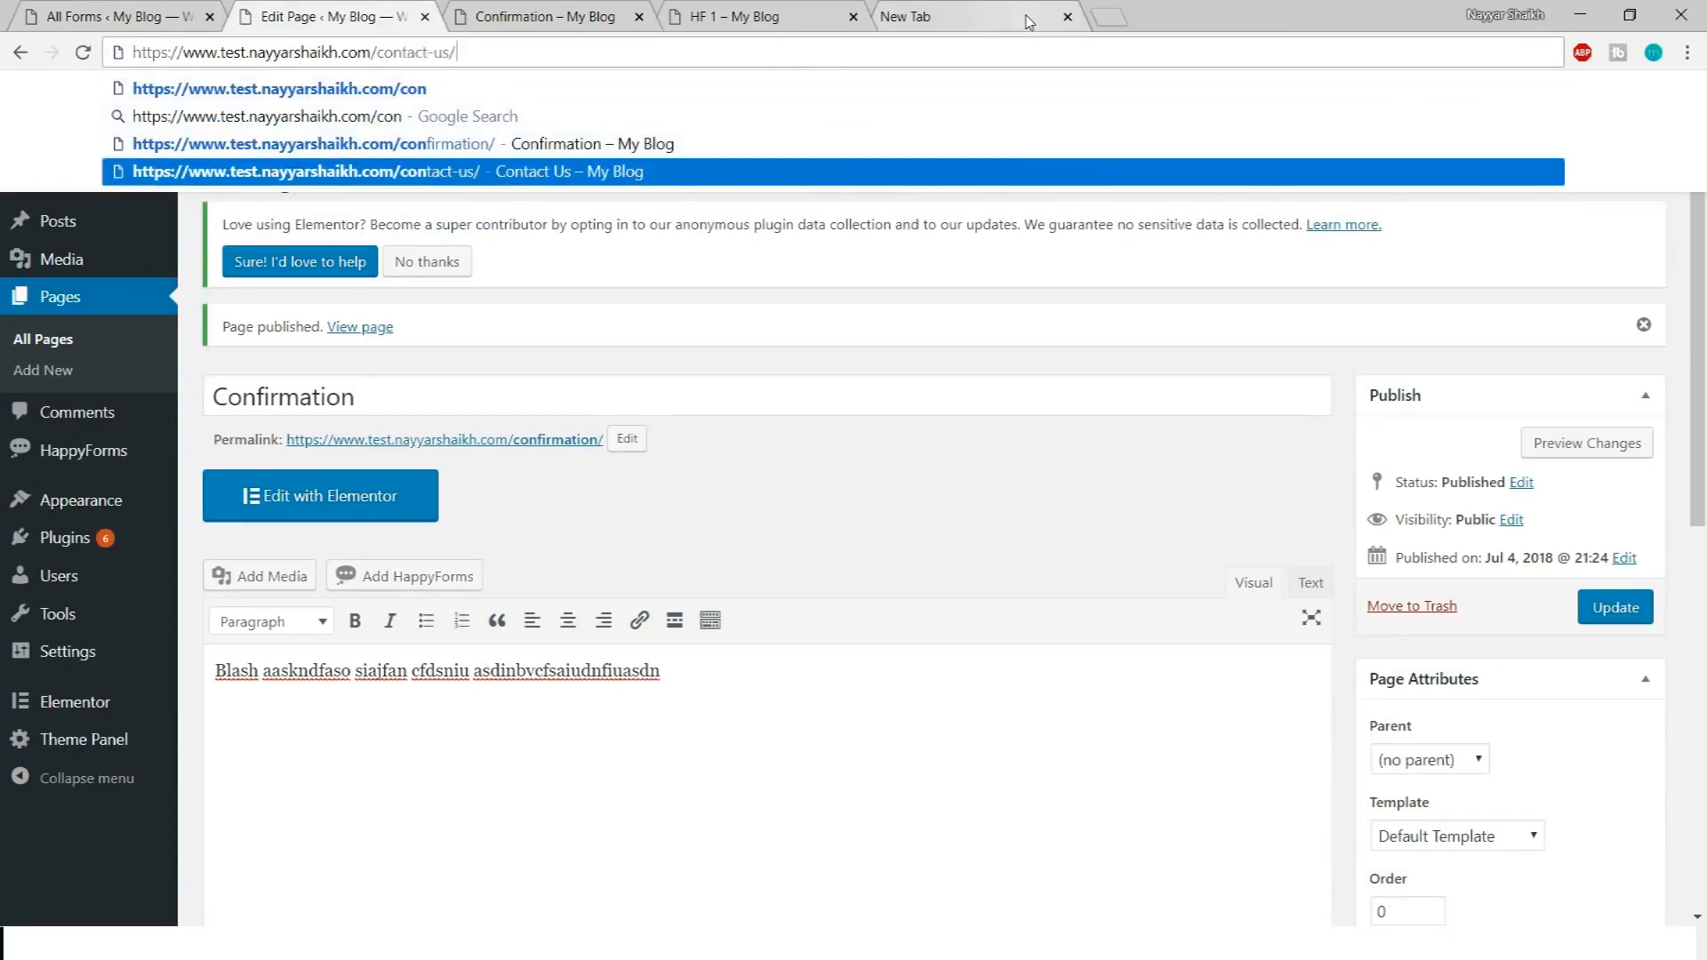
key(Return)
scroll(1626, 464, down, 9)
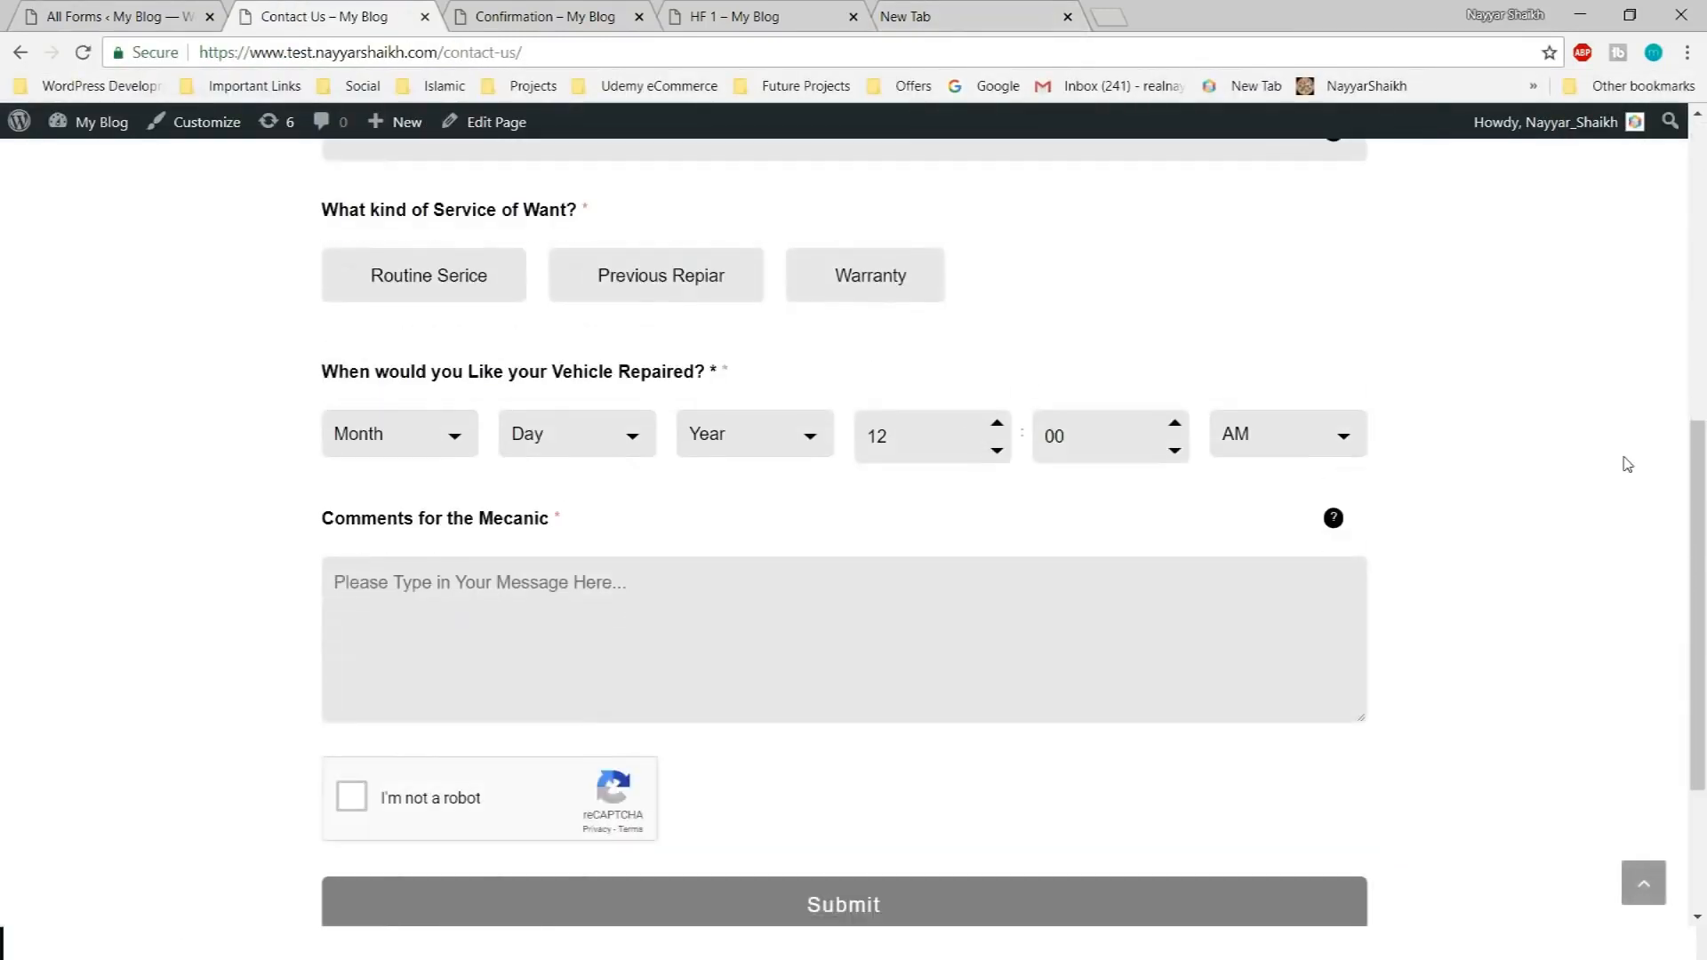
Autofill the name and phone fields and choose the Routine Serice option
scroll(1587, 591, up, 5)
scroll(1587, 591, up, 5)
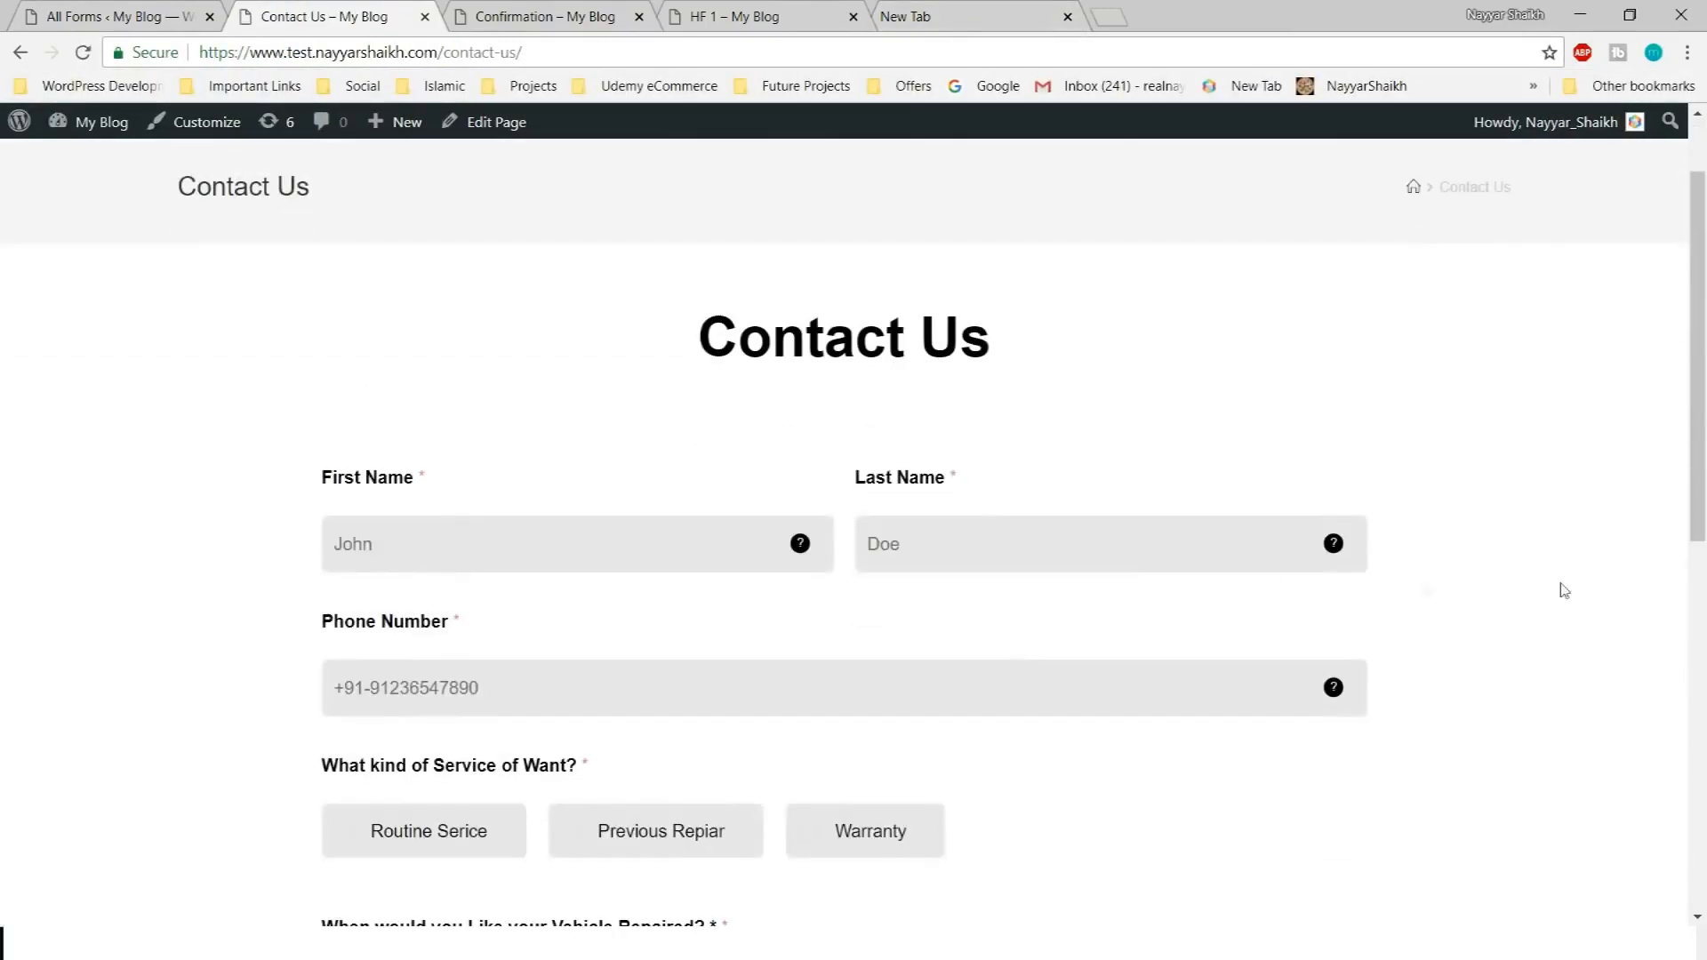
click(564, 557)
click(556, 586)
scroll(1543, 602, down, 6)
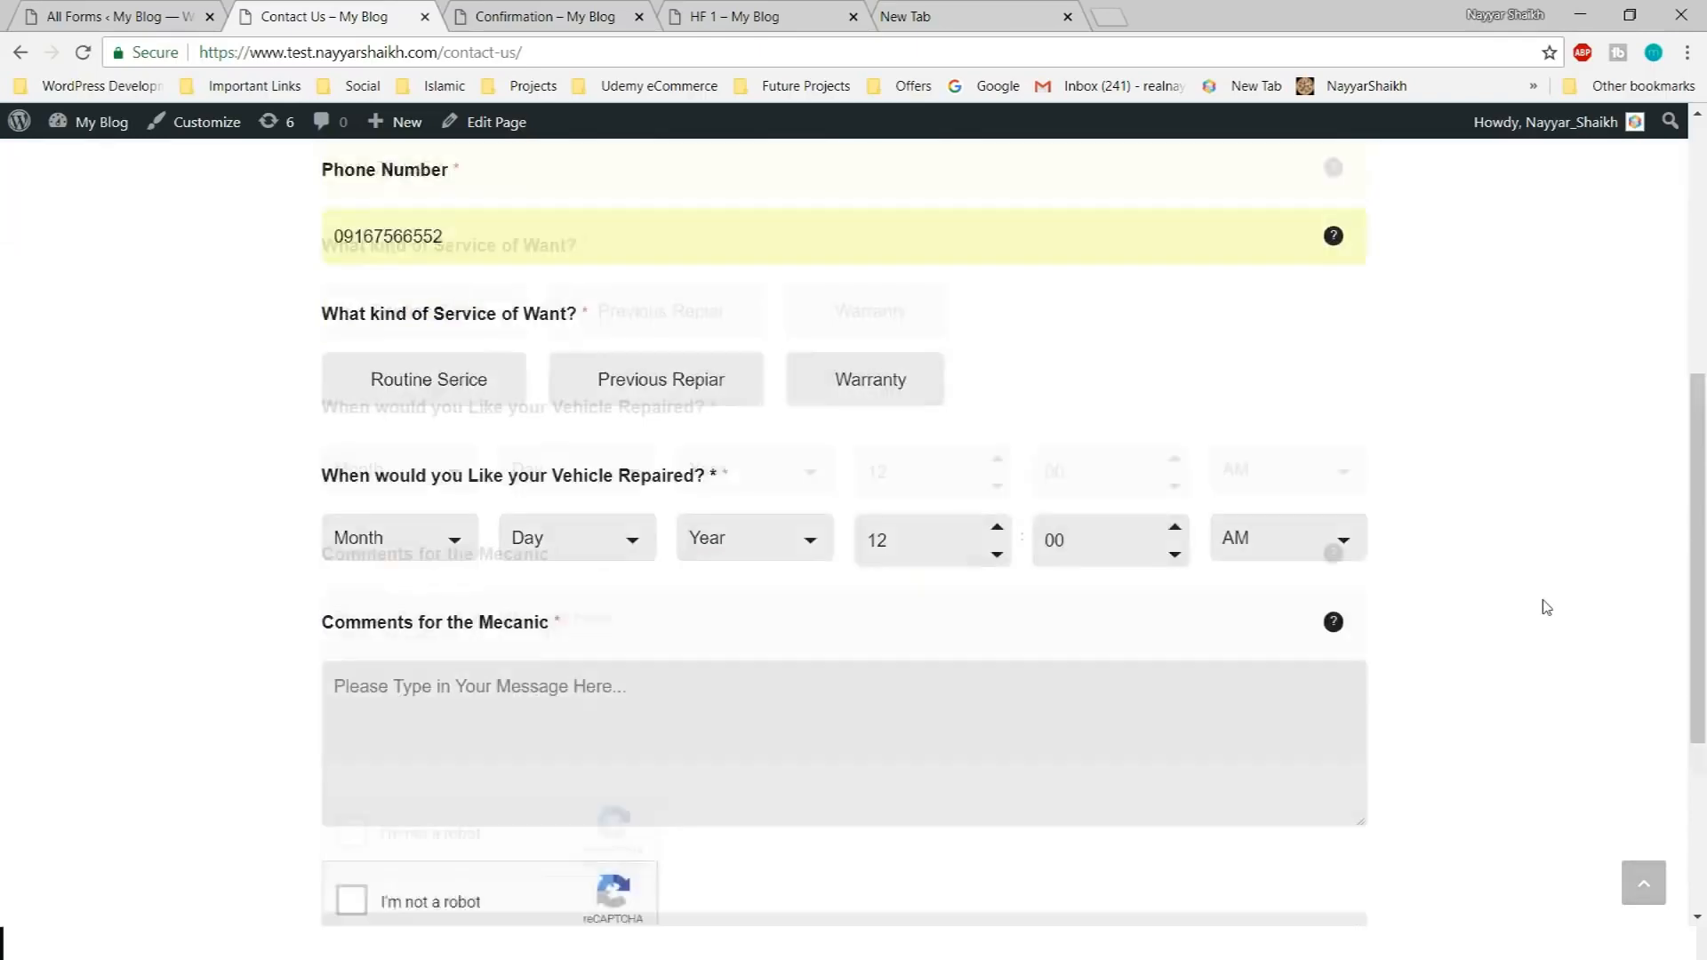
click(427, 283)
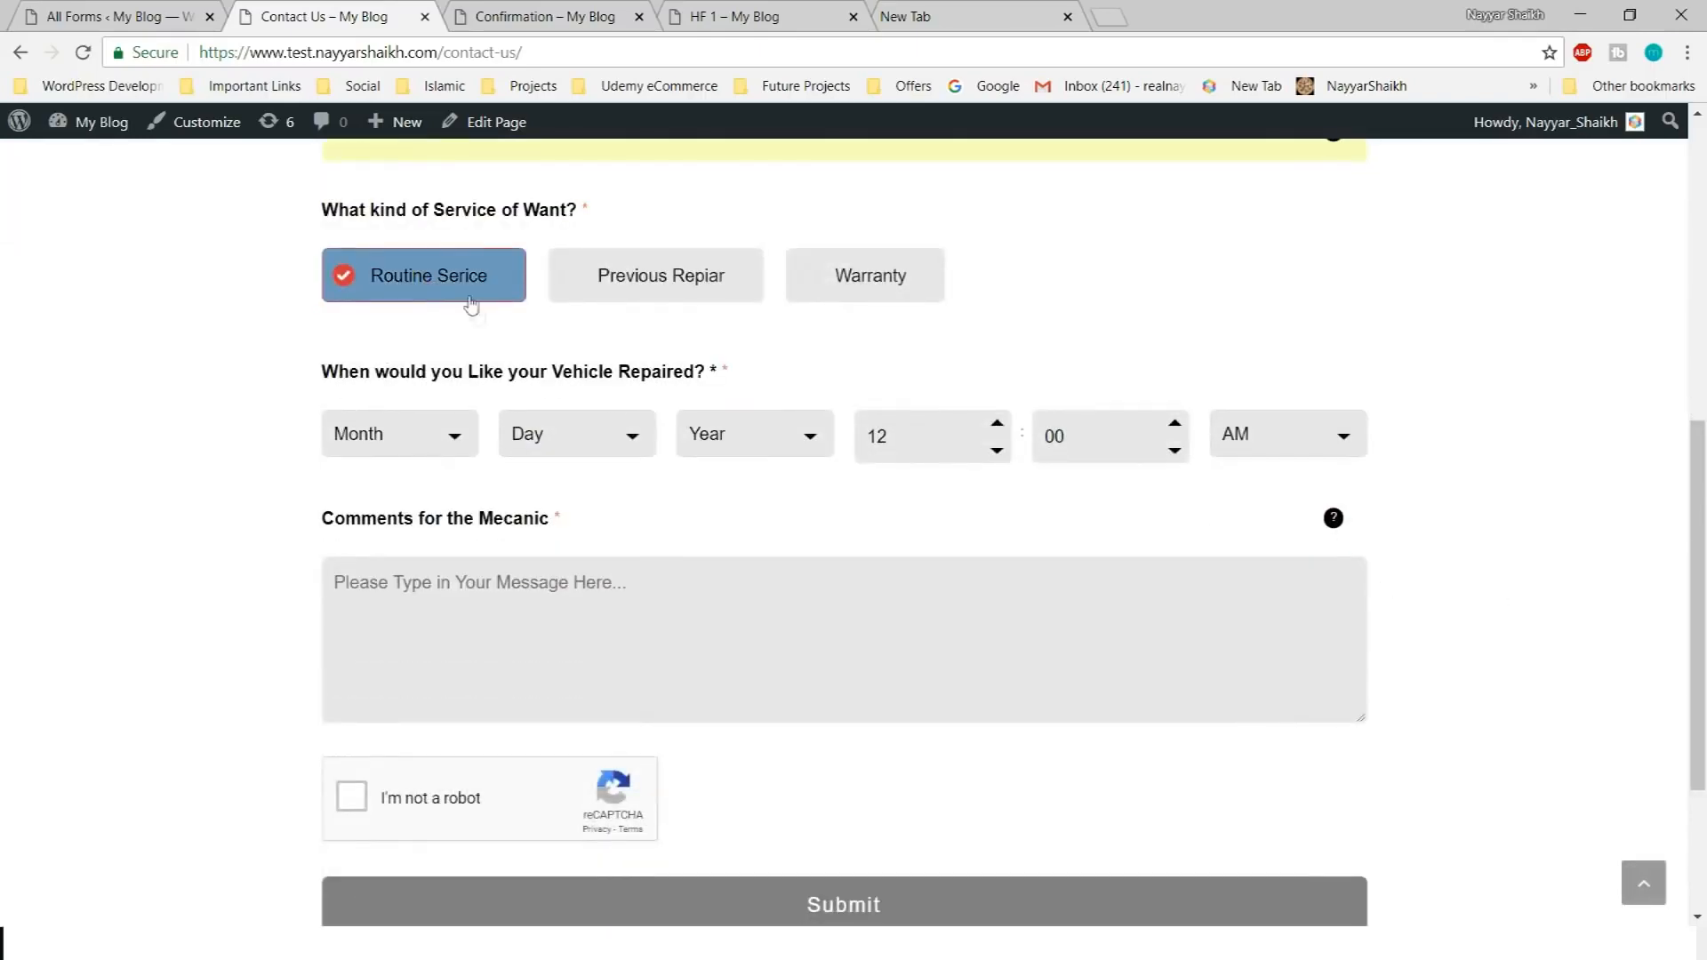
Set the repair date to January 2, 2019
click(382, 448)
click(392, 498)
click(418, 437)
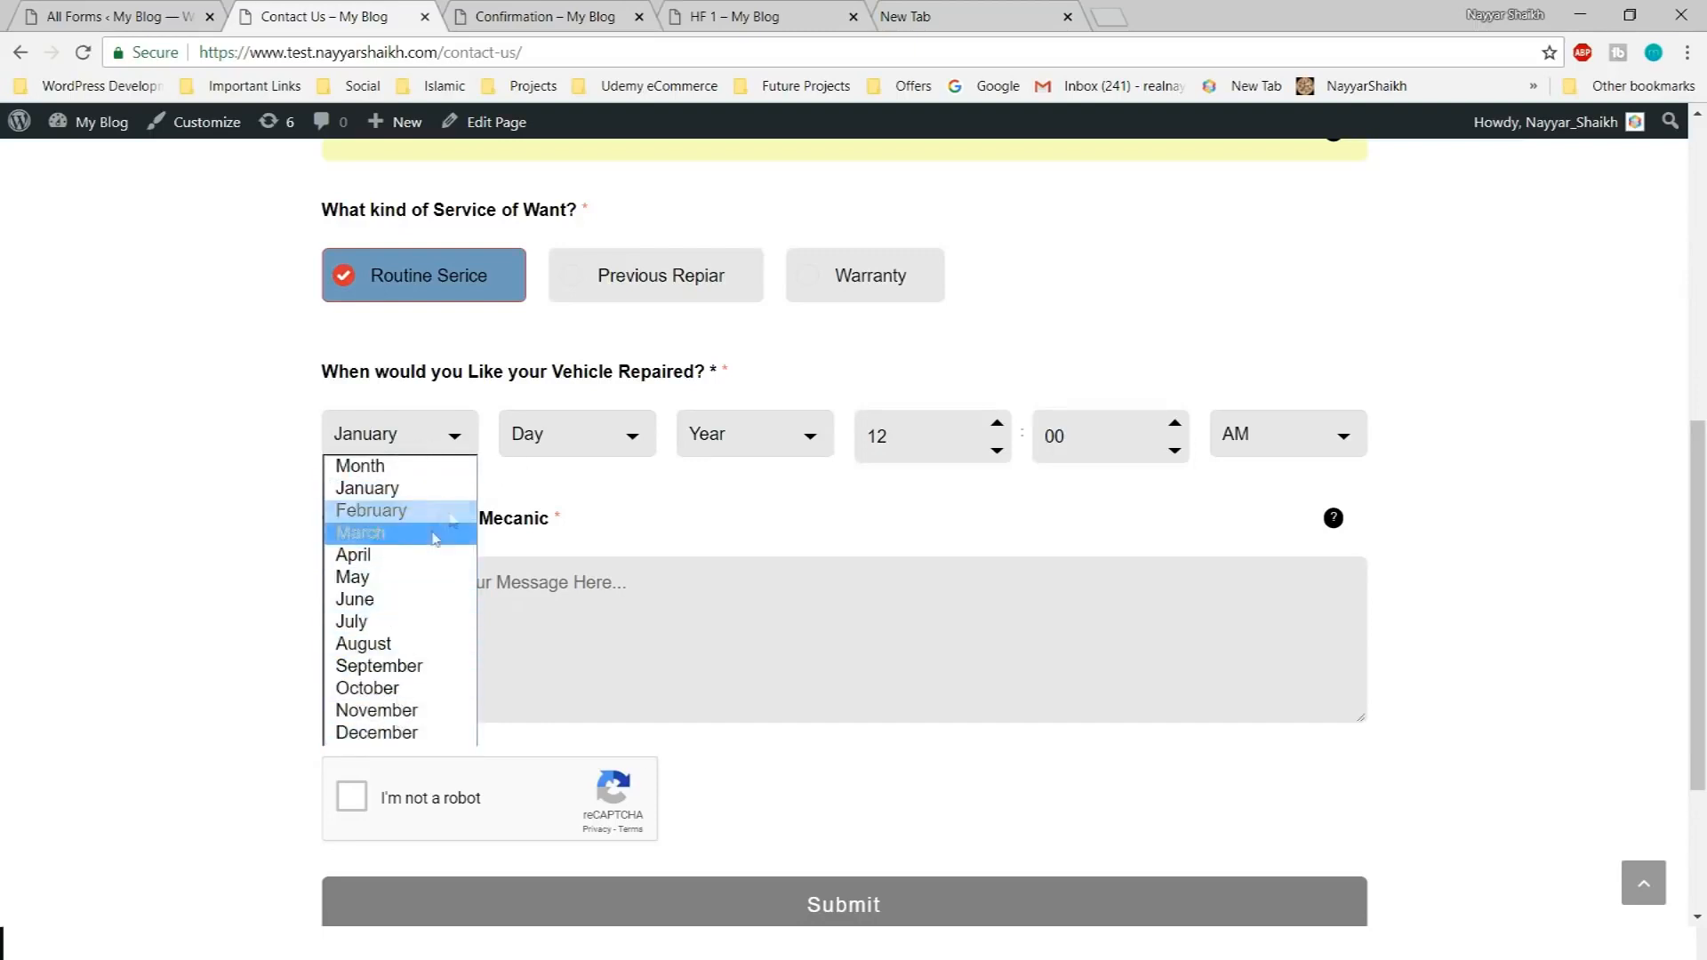
click(556, 438)
click(573, 511)
click(702, 444)
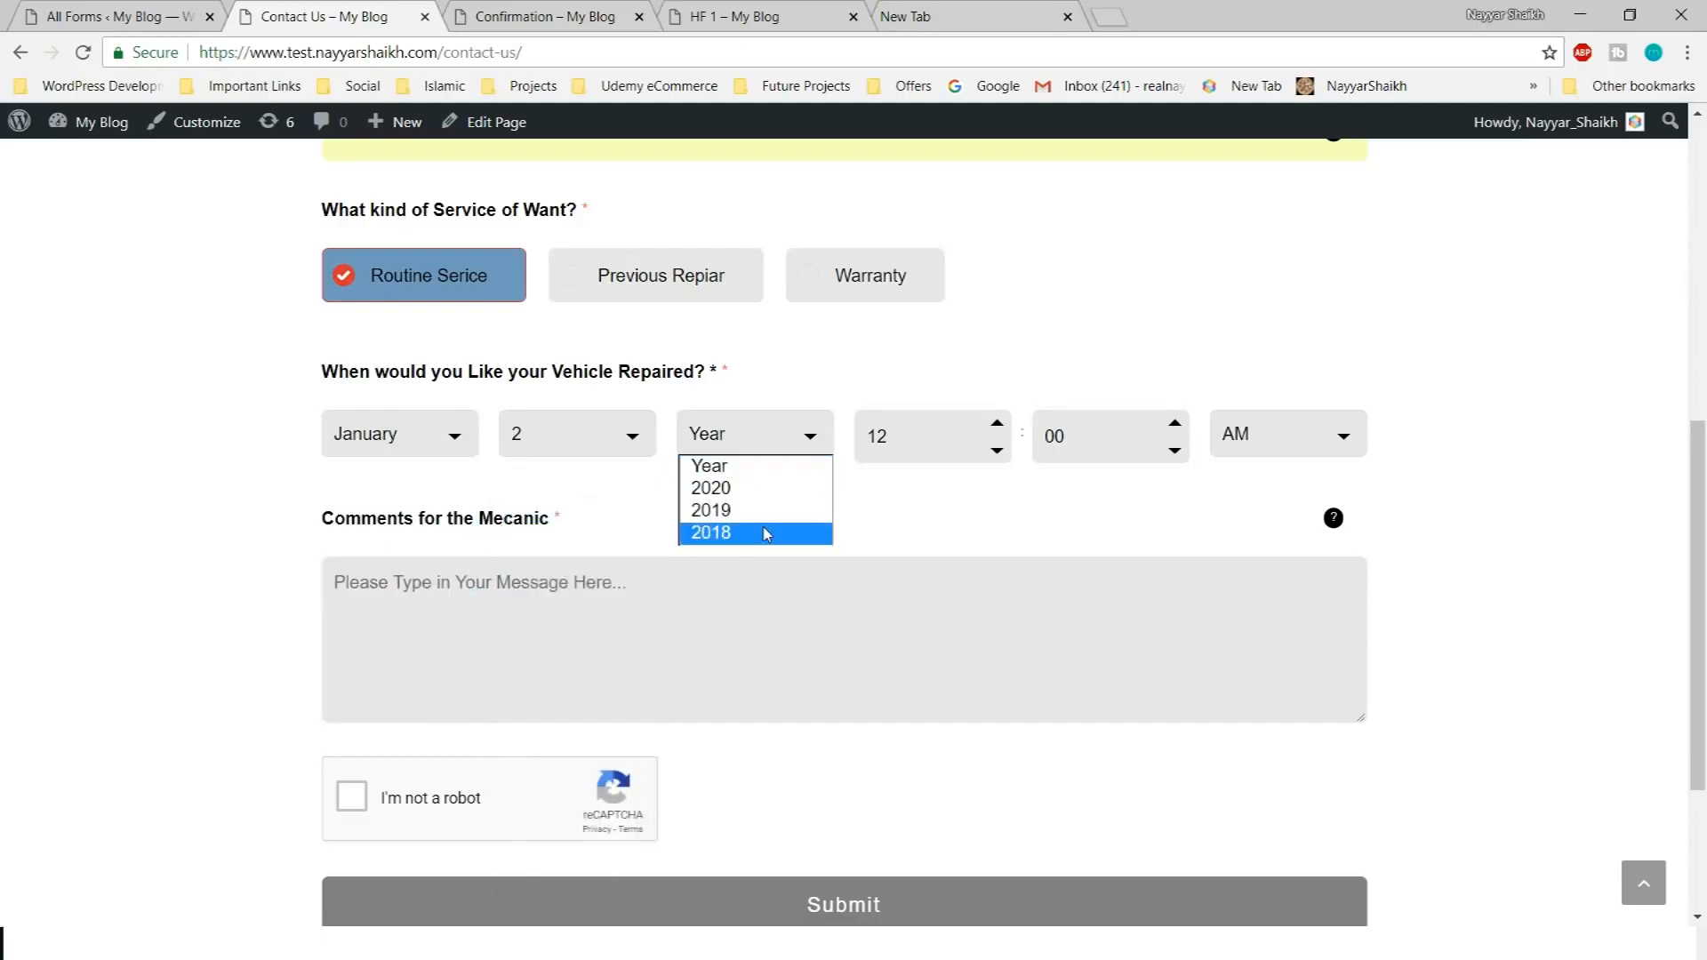
click(762, 509)
Add a comment, tick I'm not a robot, and submit to reach the Confirmation page
scroll(1650, 469, down, 1)
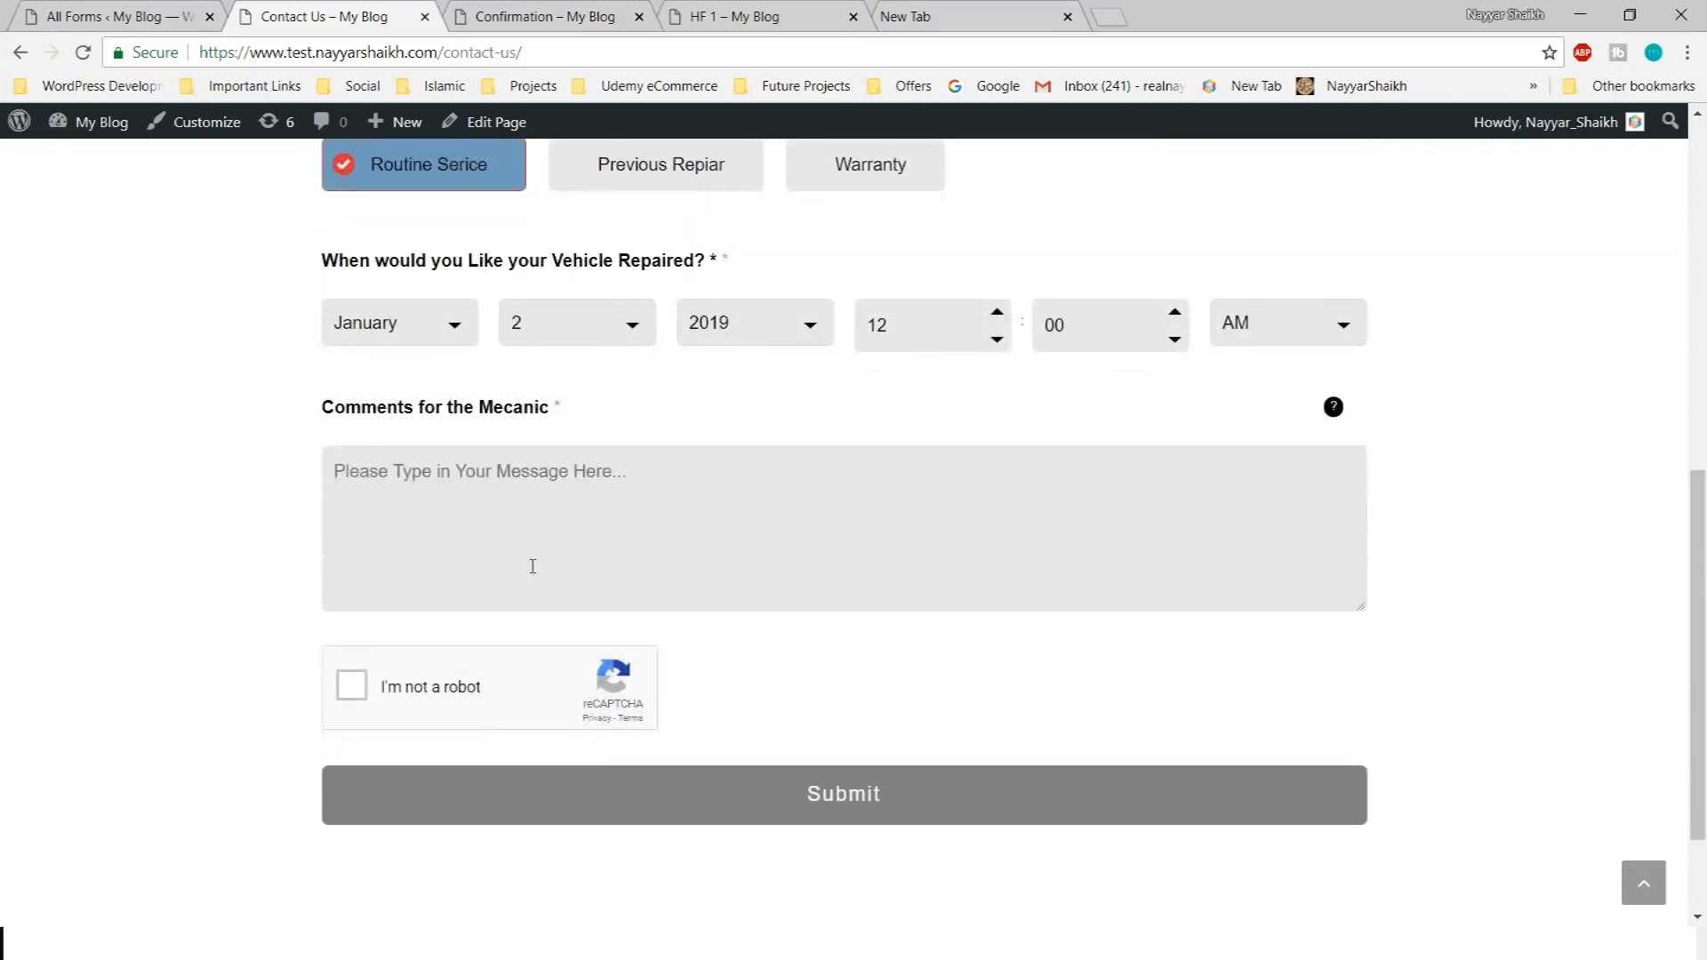
click(532, 566)
text(Messag)
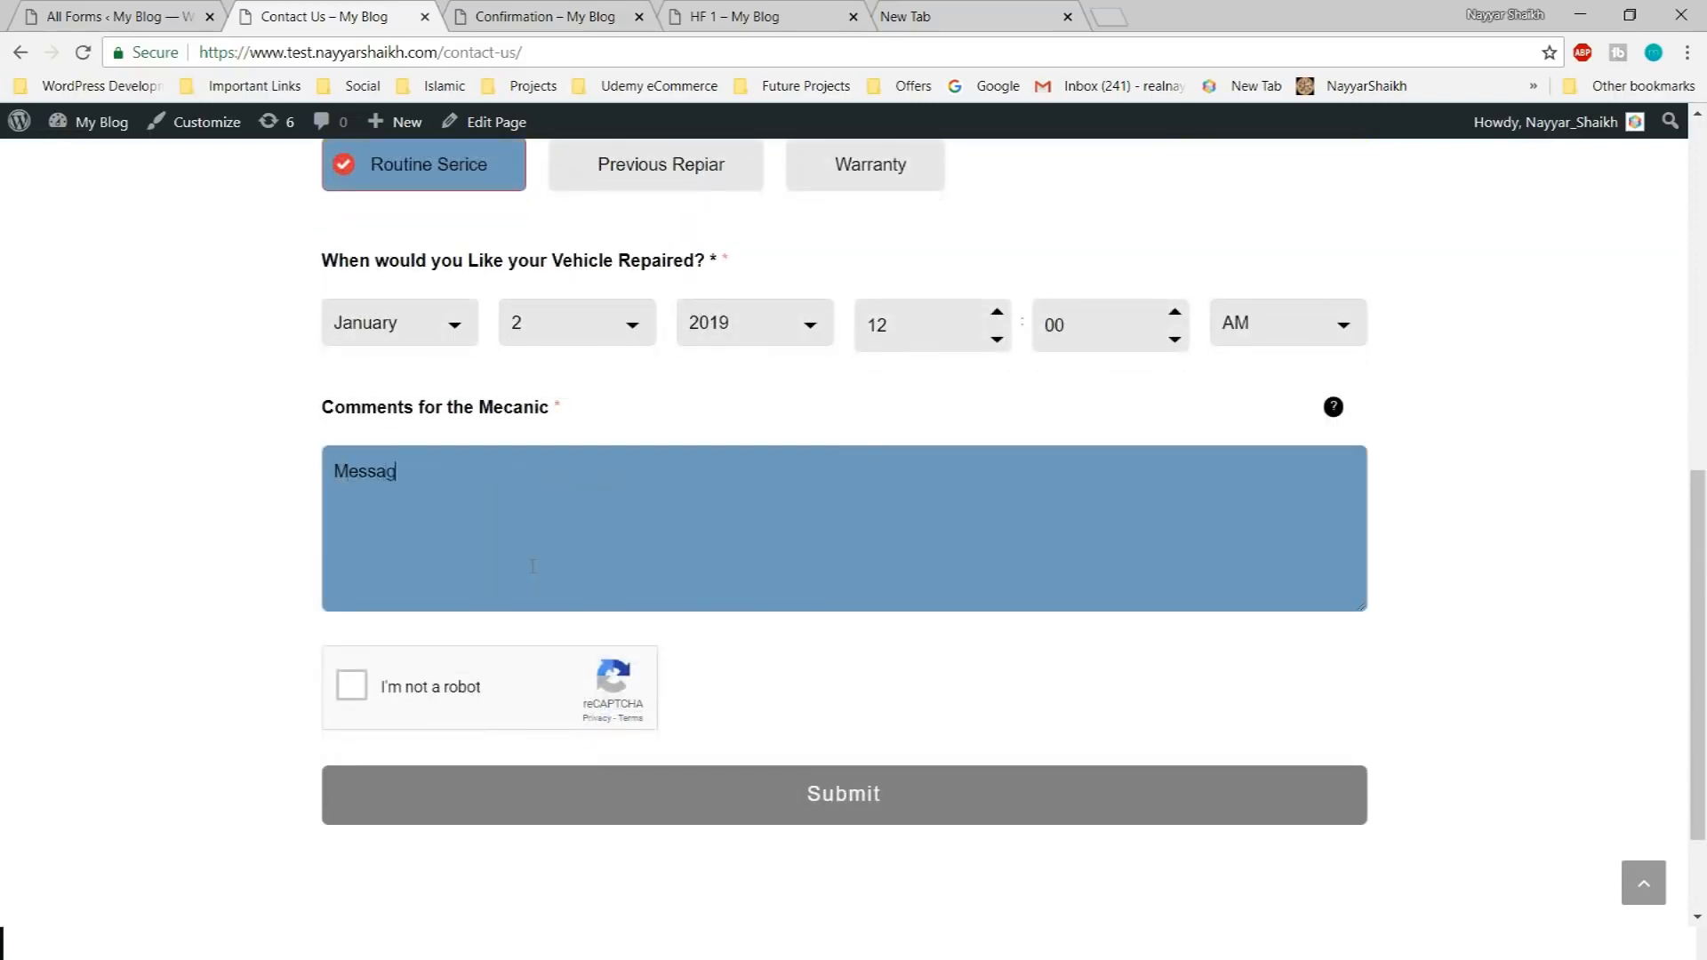
click(353, 684)
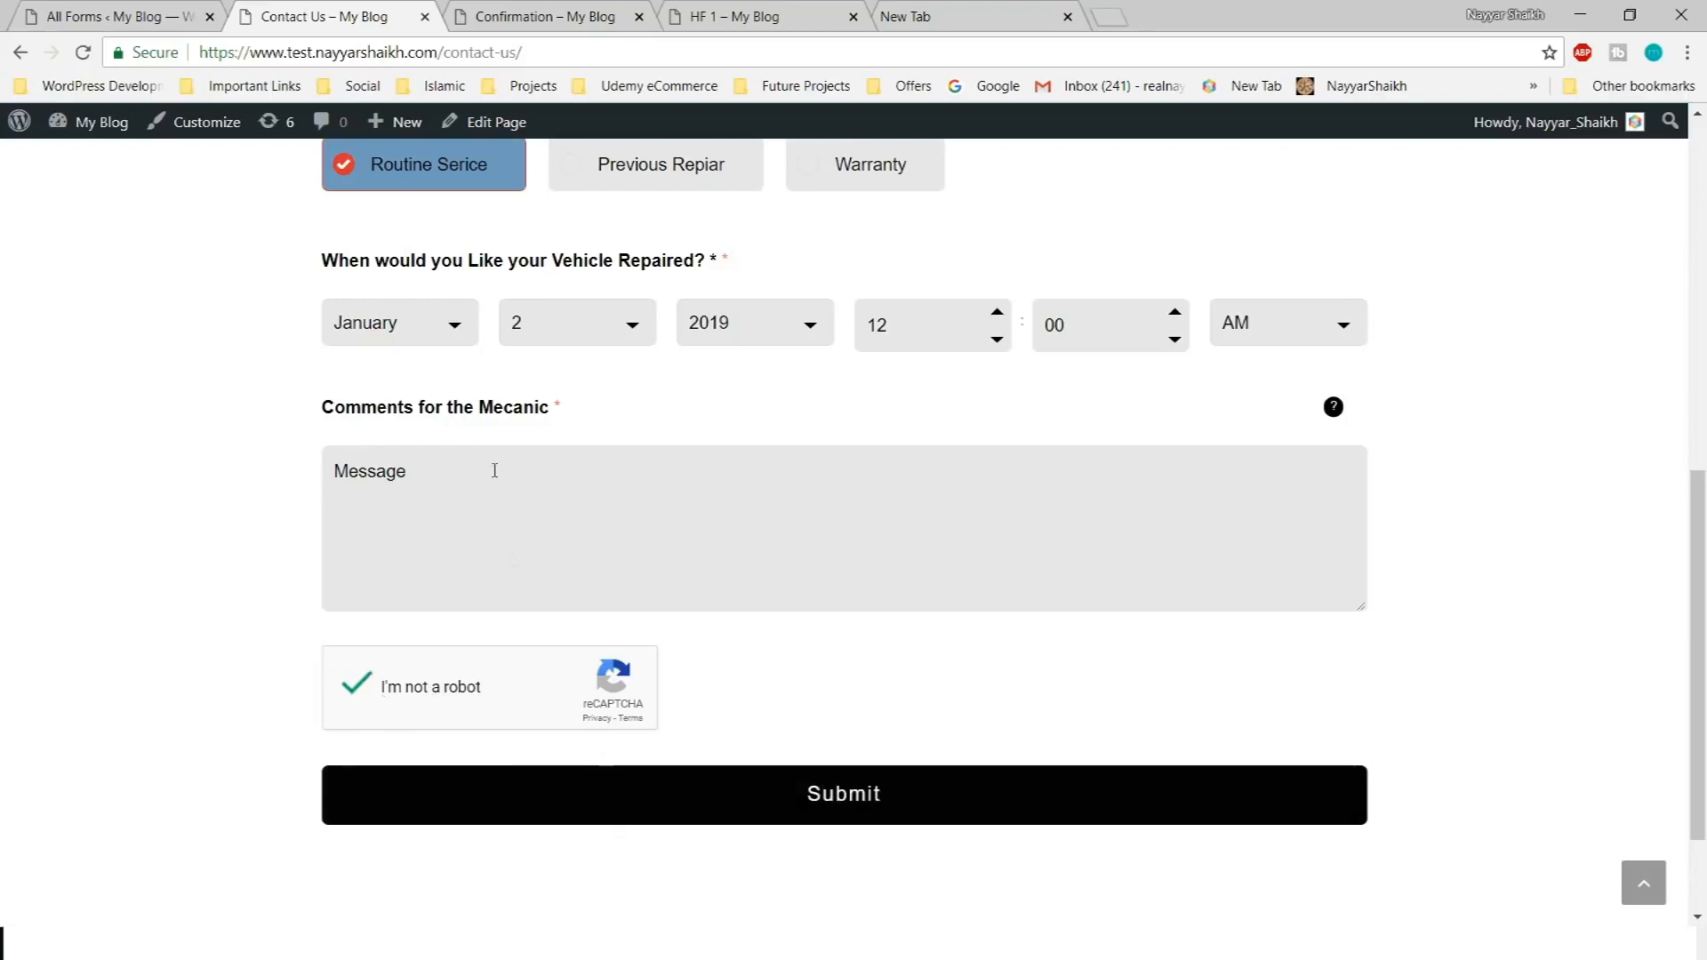
scroll(545, 673, up, 2)
click(678, 659)
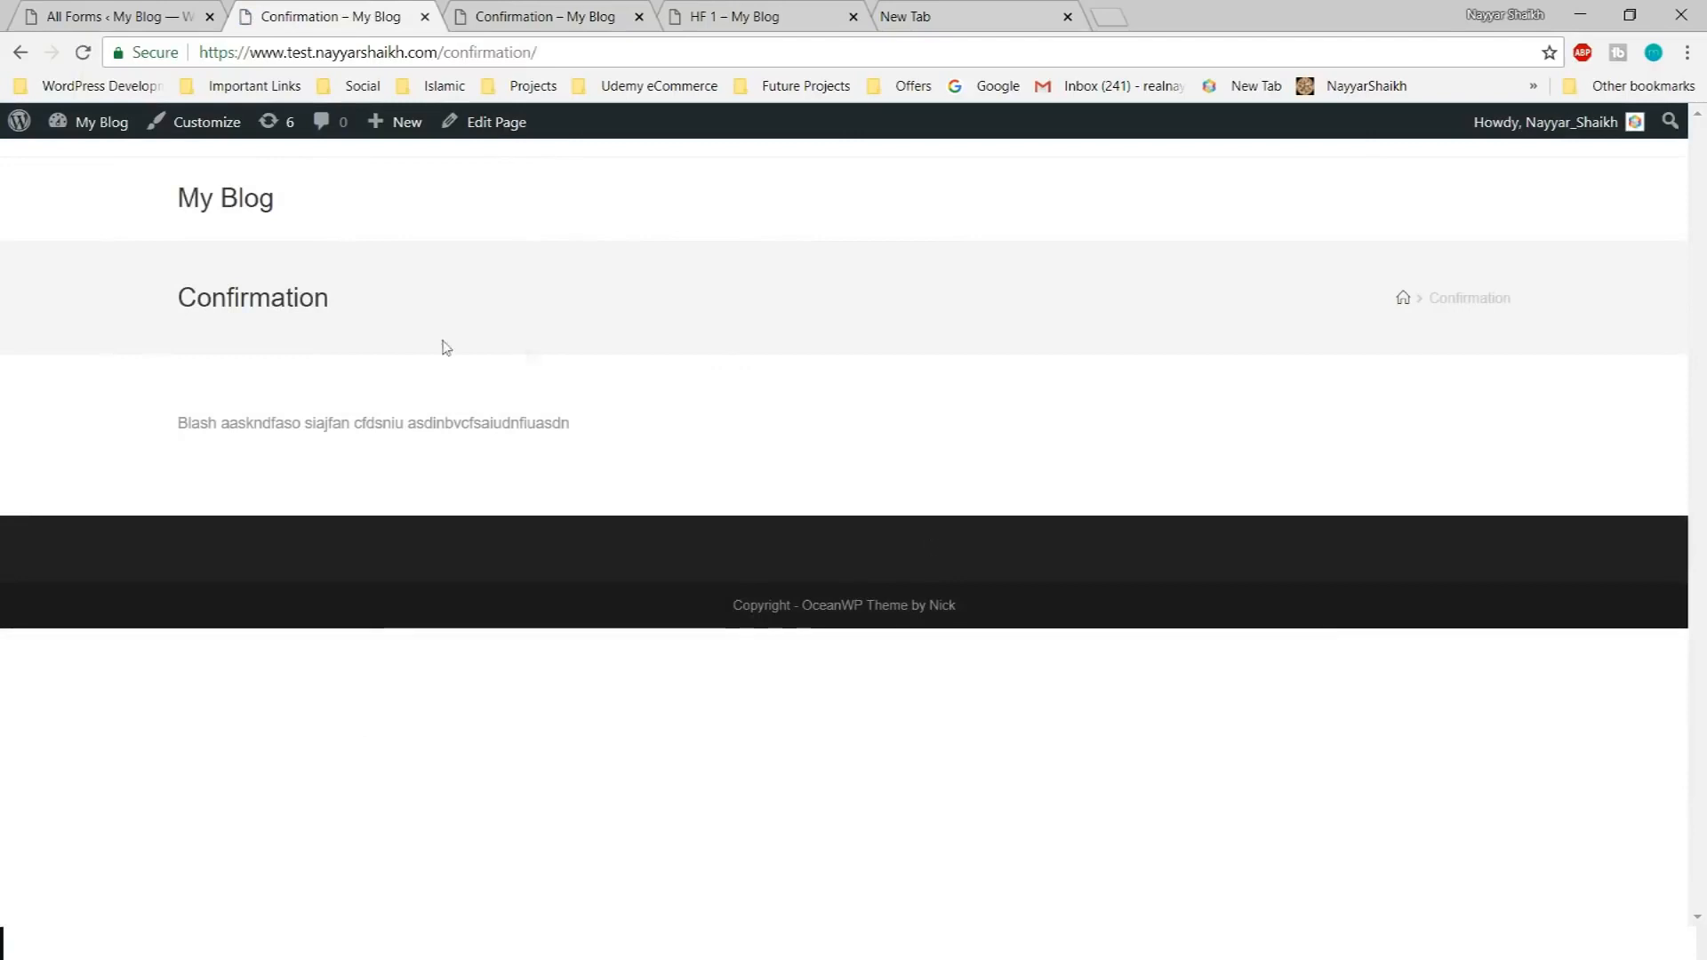
drag(143, 299, 377, 297)
click(380, 303)
drag(142, 299, 421, 307)
click(420, 306)
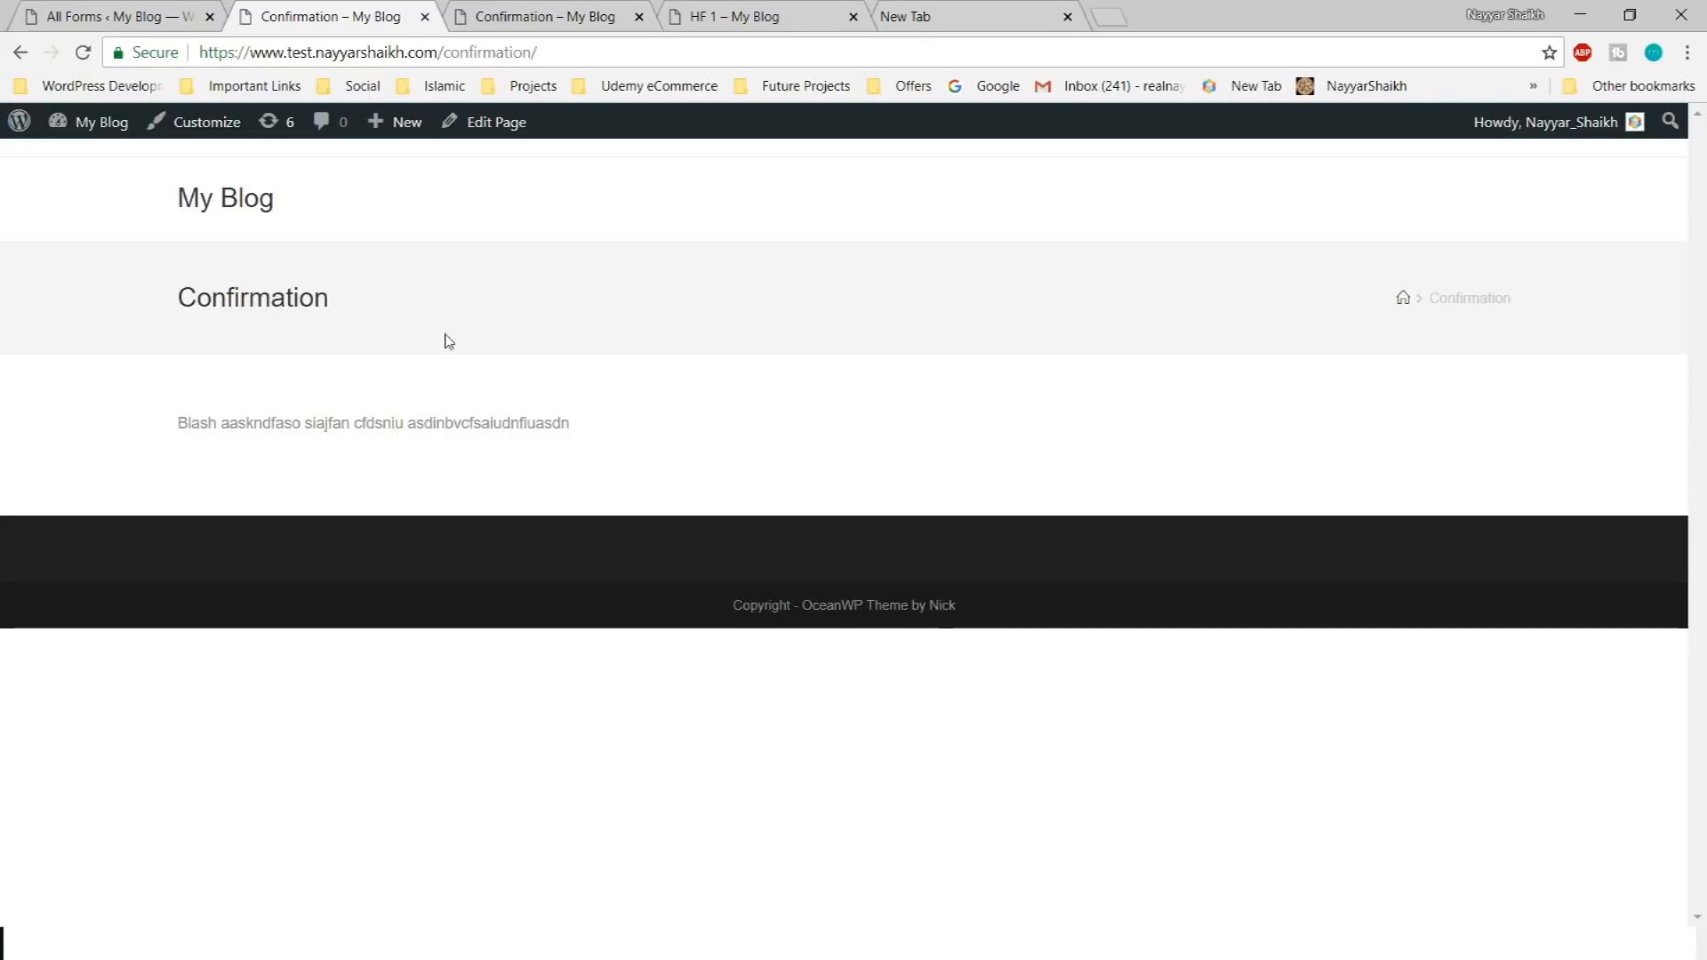